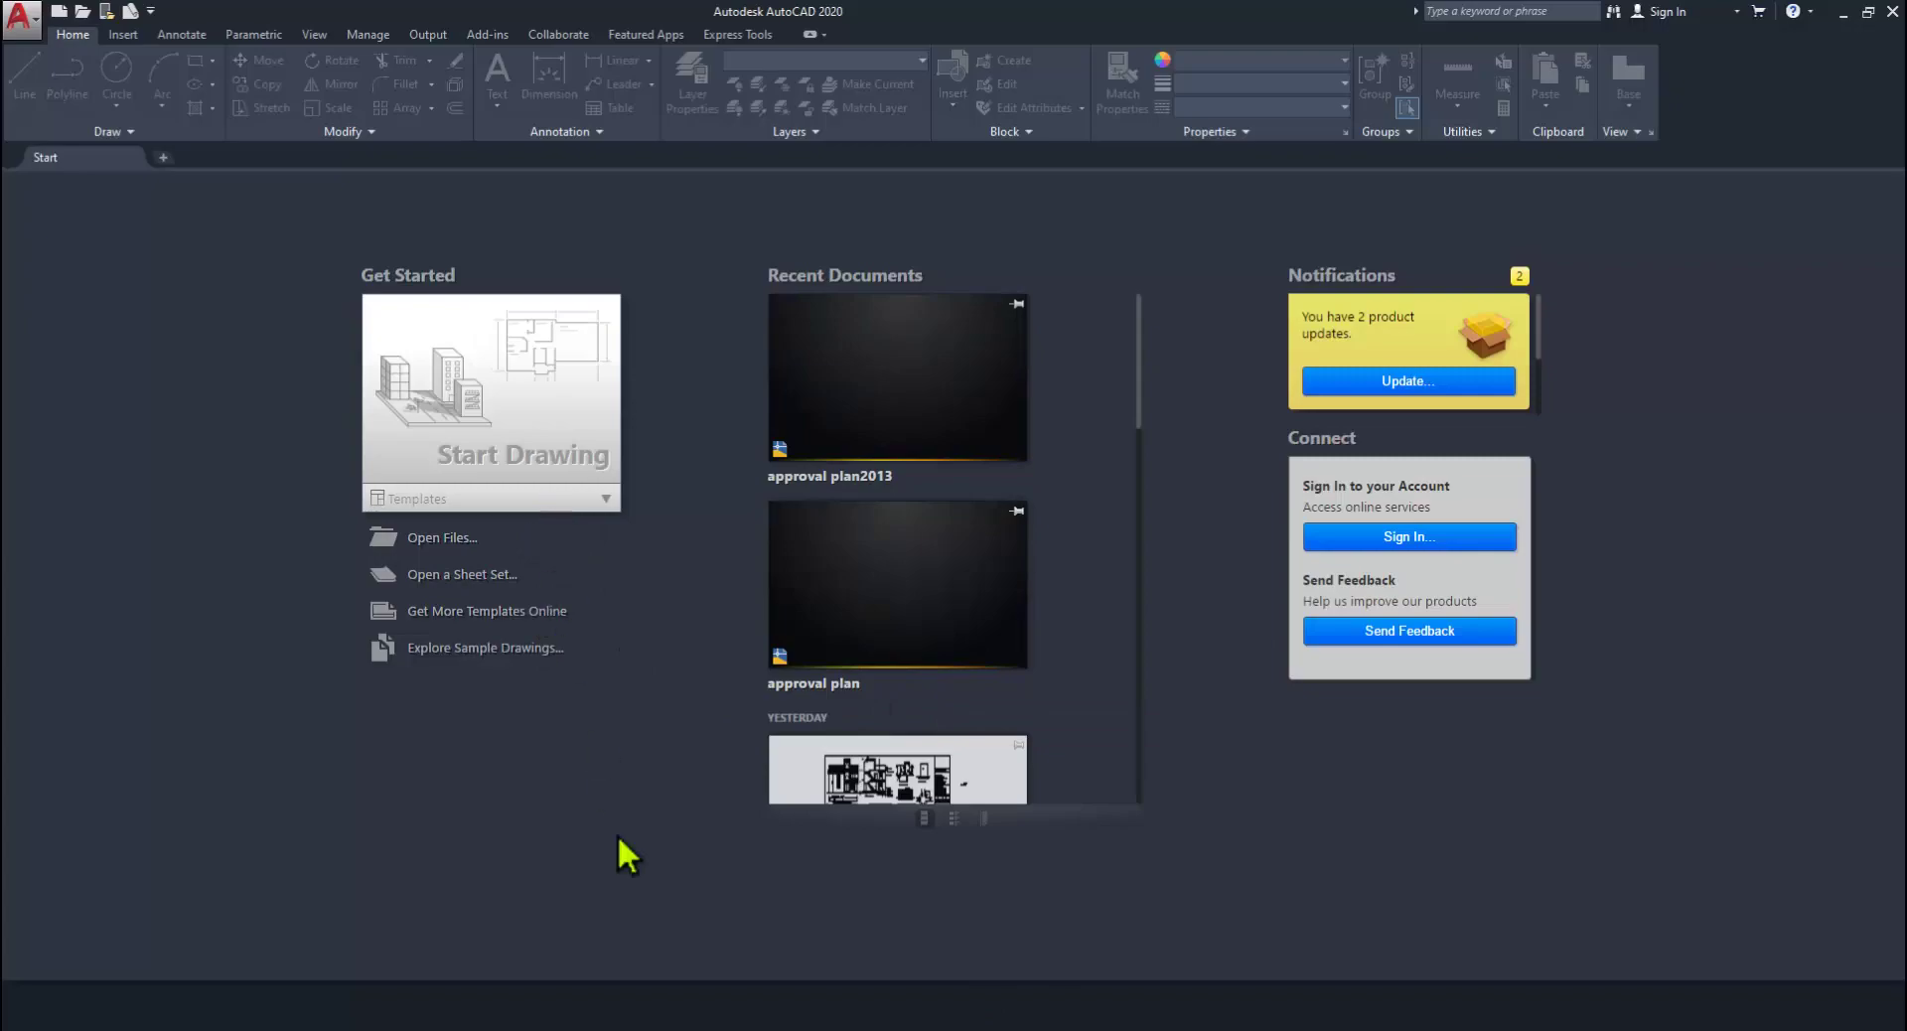
Step: Check the reference exercise in the PDF, then start a new AutoCAD drawing from the acadiso.dwt template
key("alt+Tab")
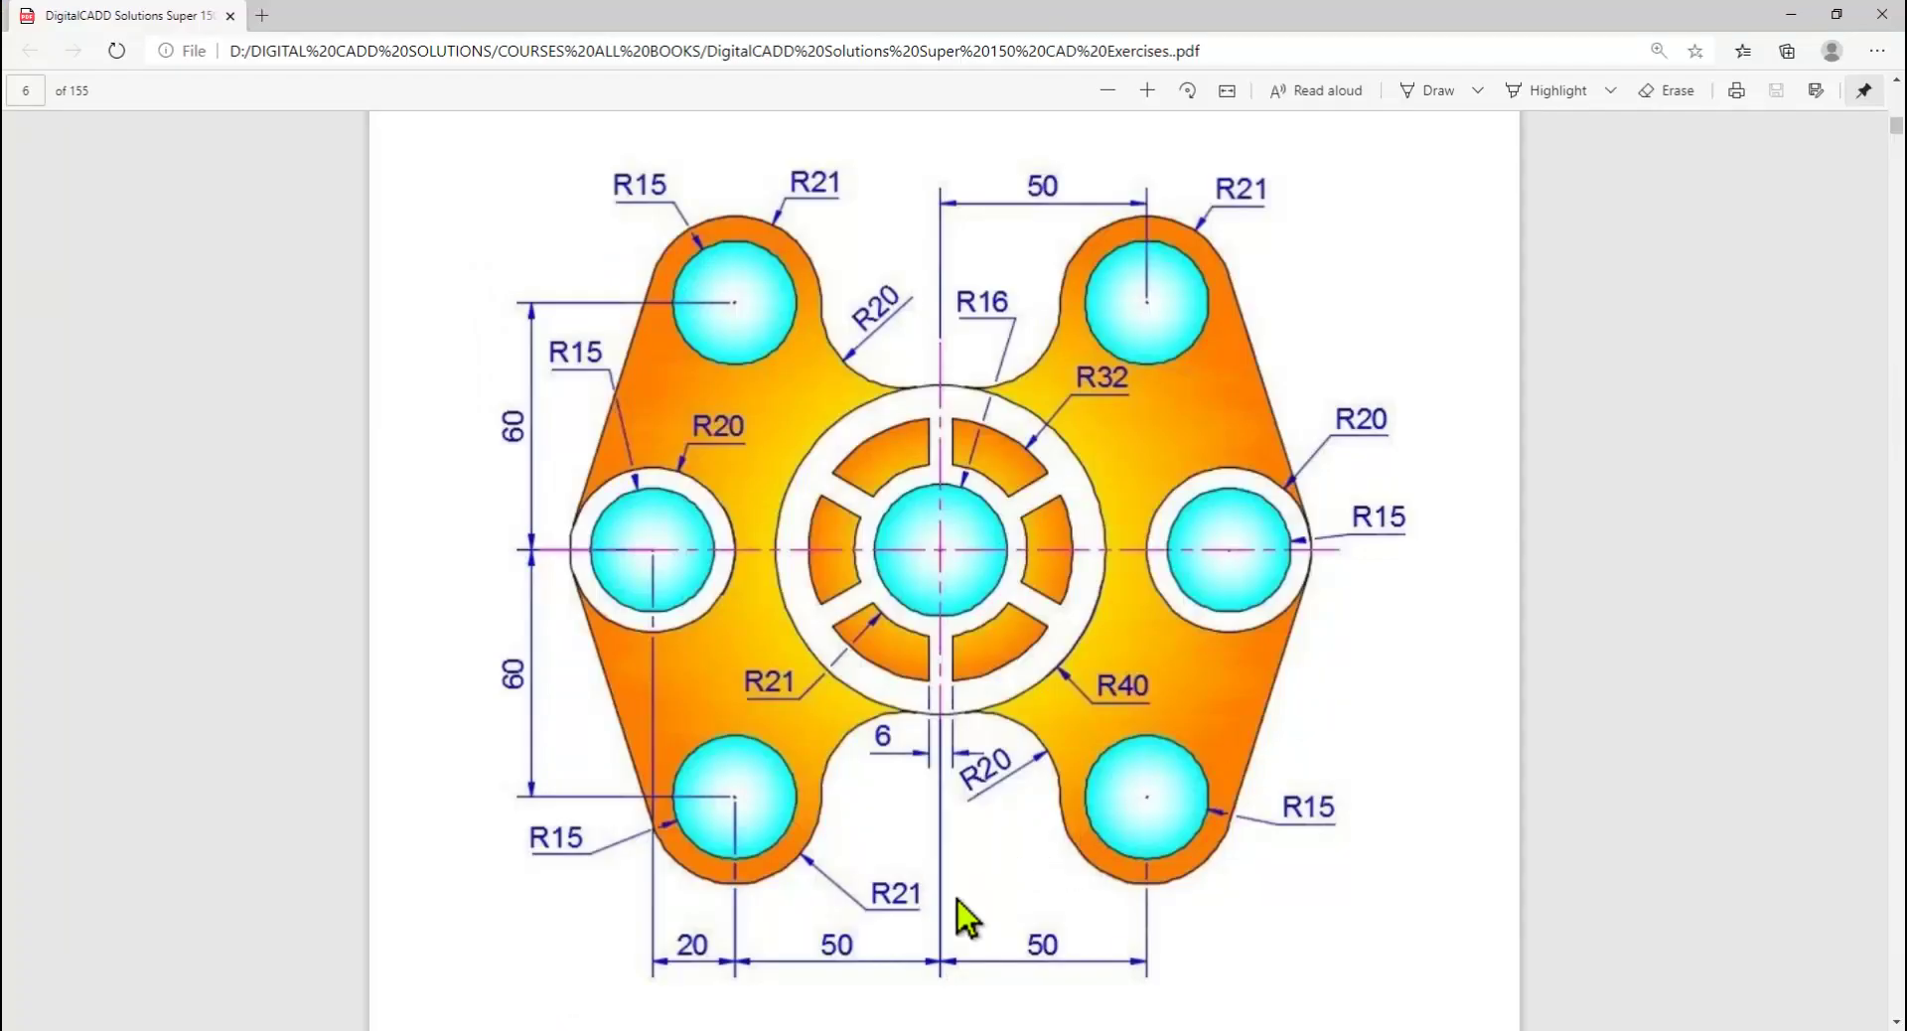
key("alt+Tab")
left_click(483, 501)
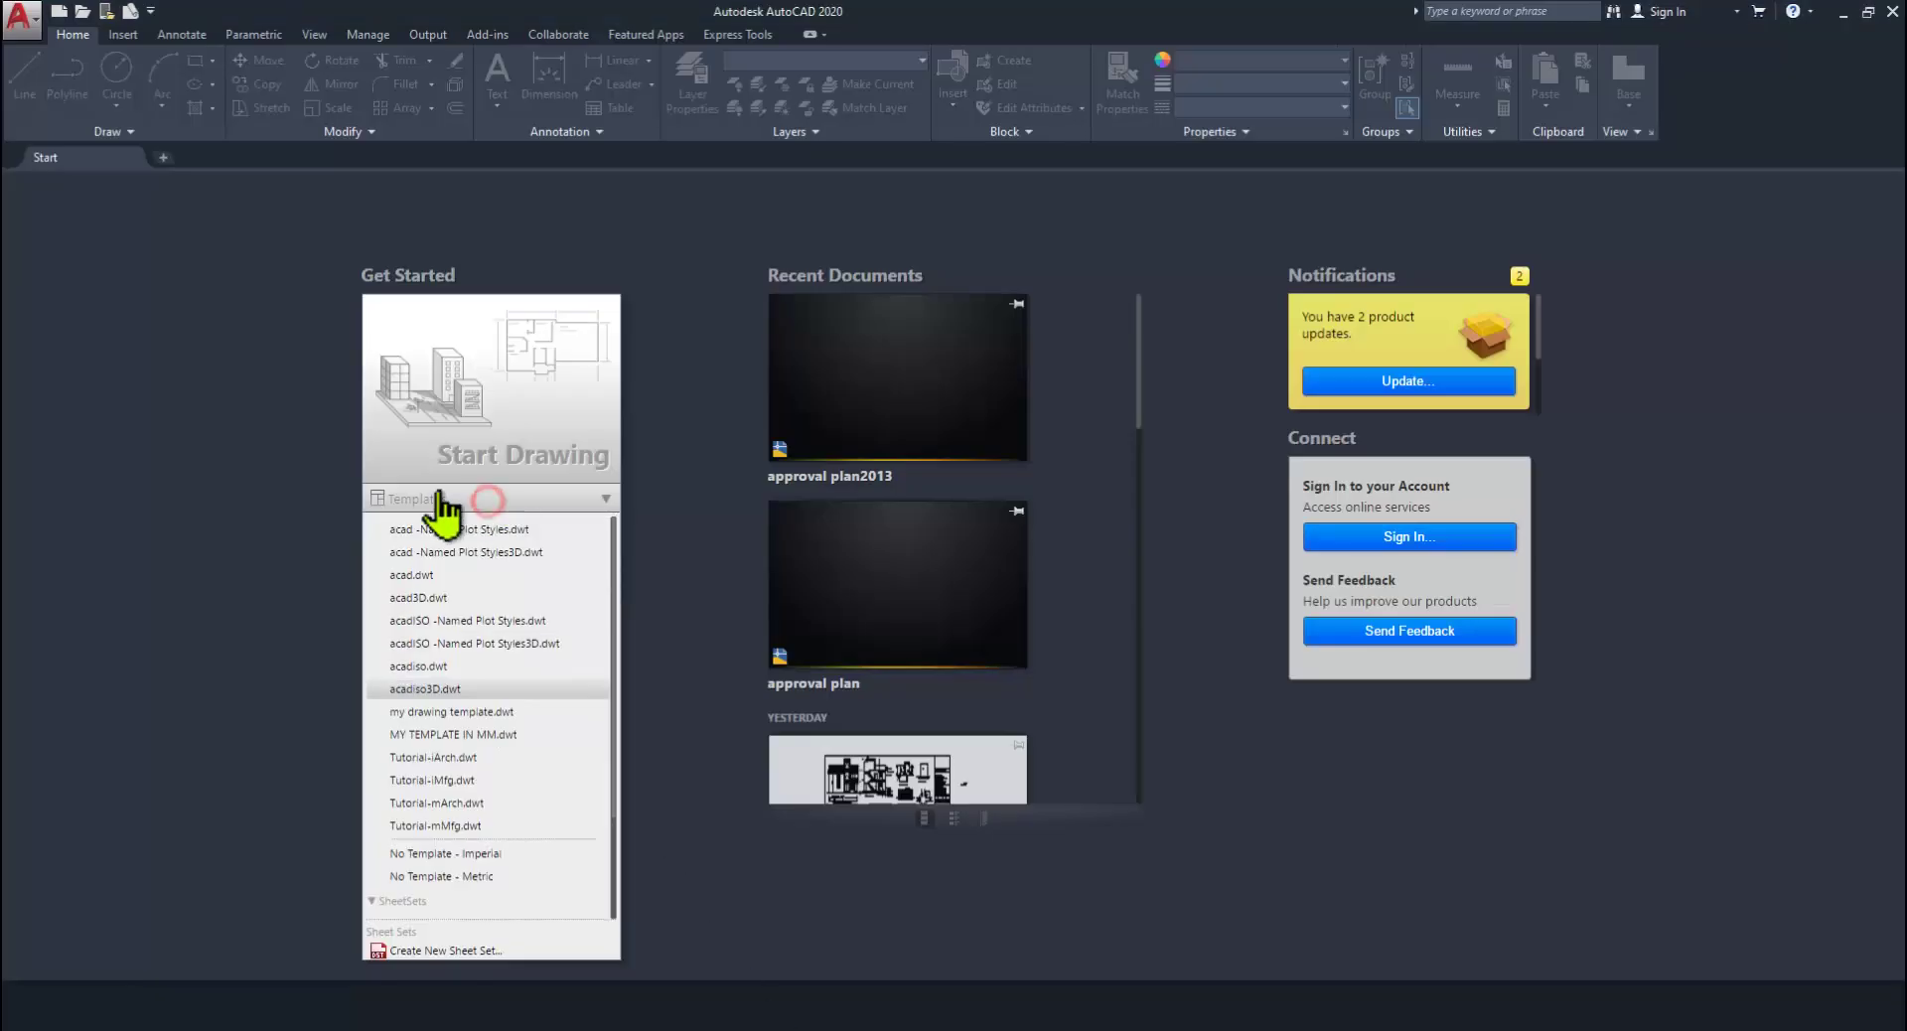
left_click(452, 673)
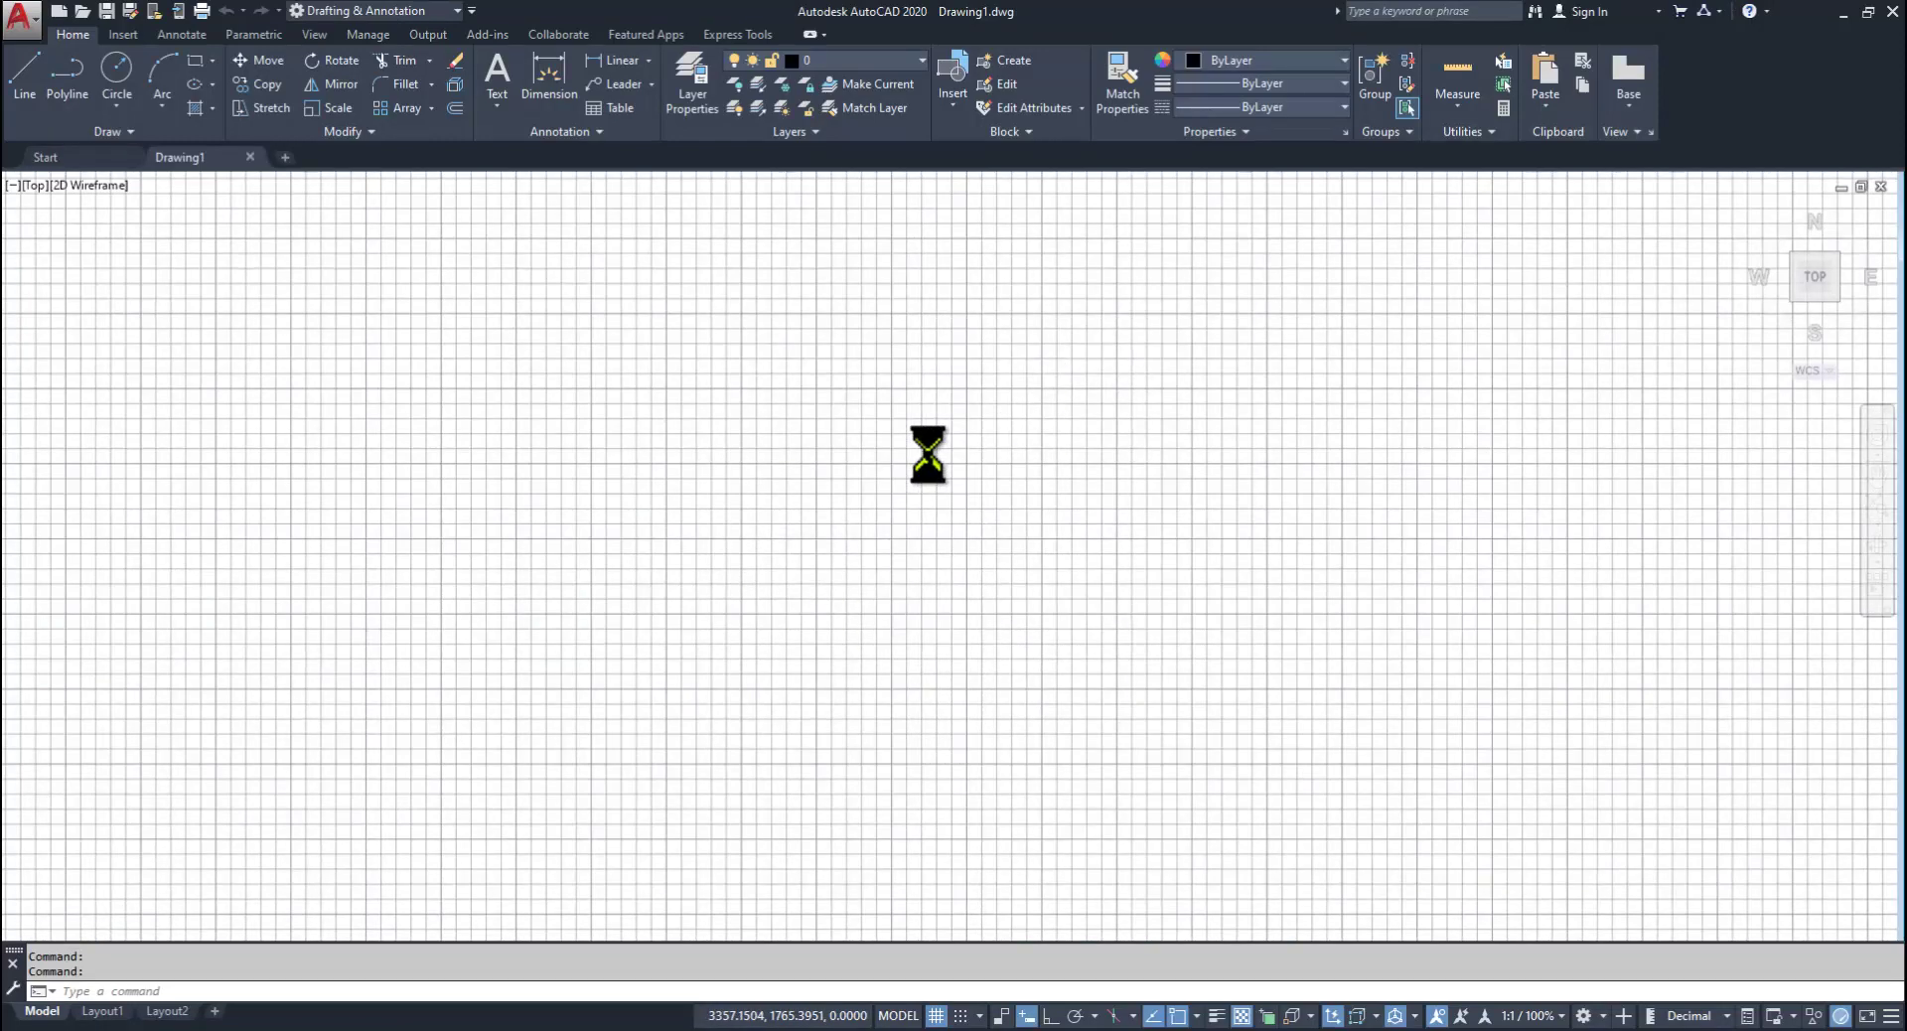
Step: Turn off the drawing grid display and turn on Ortho mode
scroll(916, 635, "up", 4)
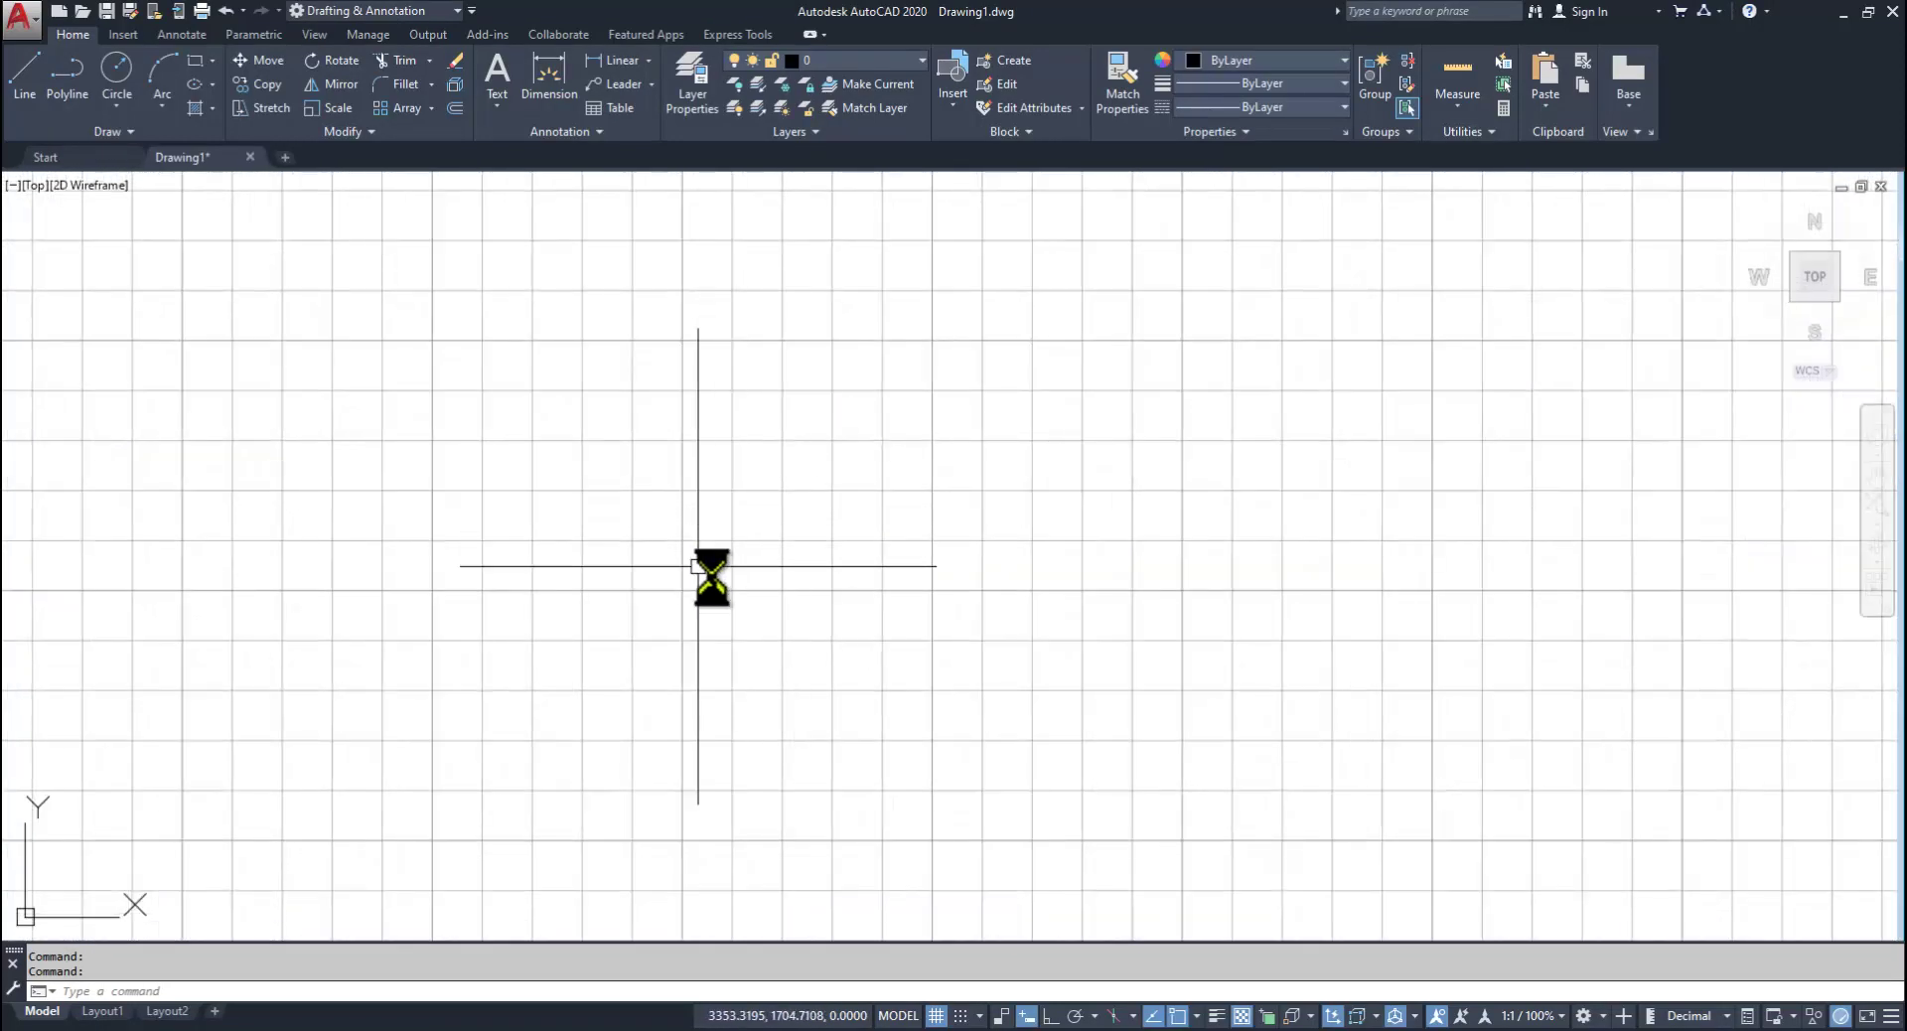
scroll(808, 558, "down", 4)
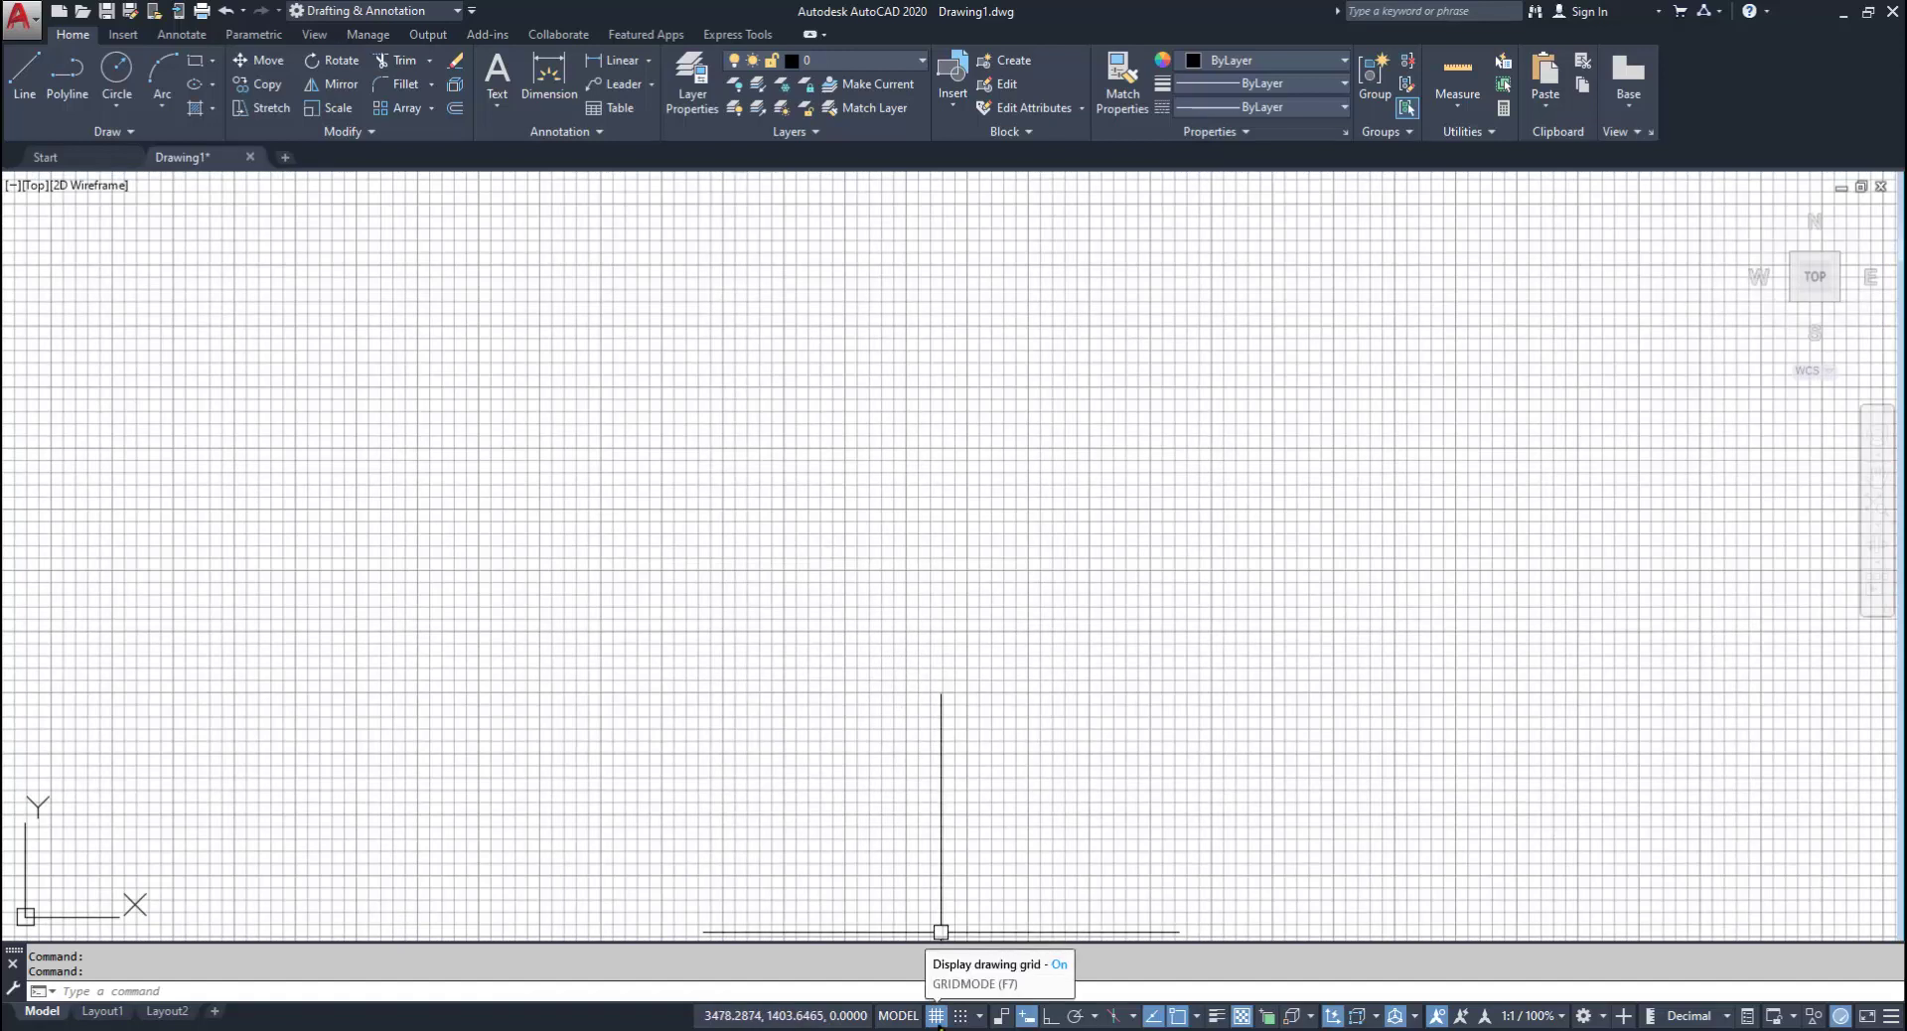
left_click(936, 1015)
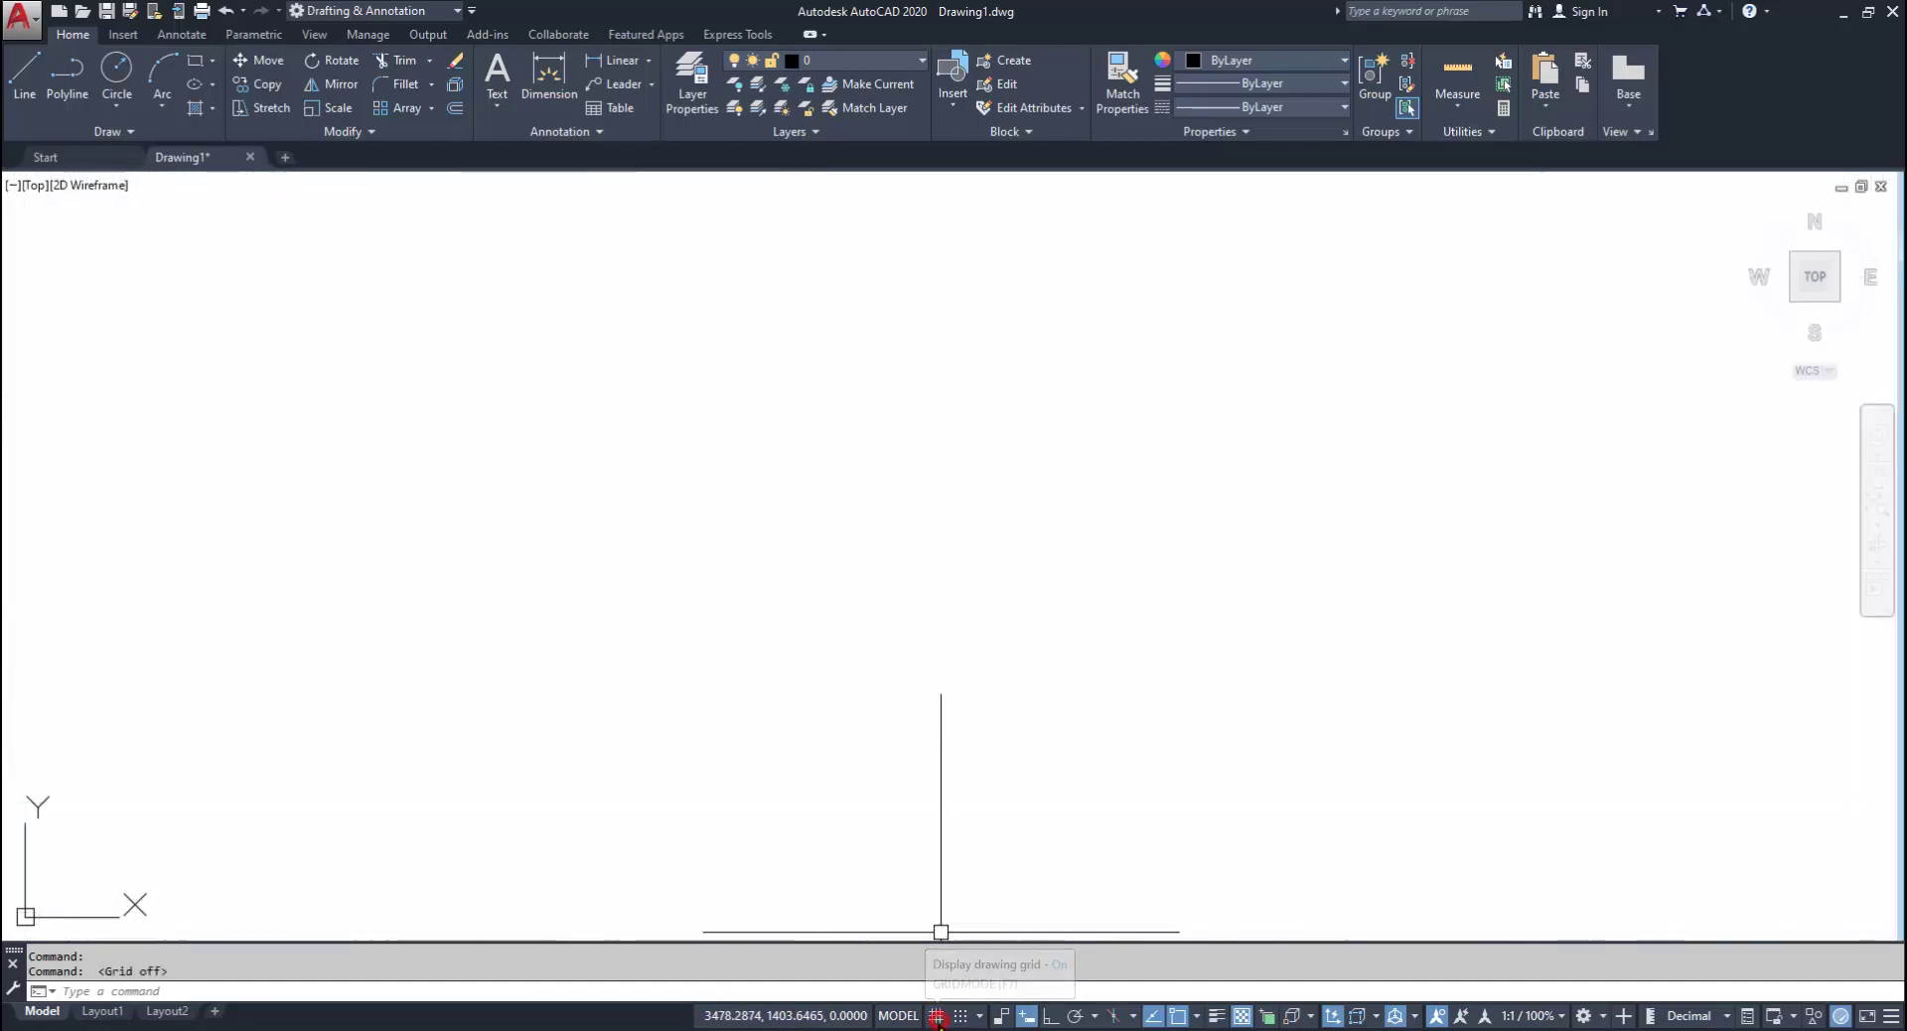
left_click(1050, 1015)
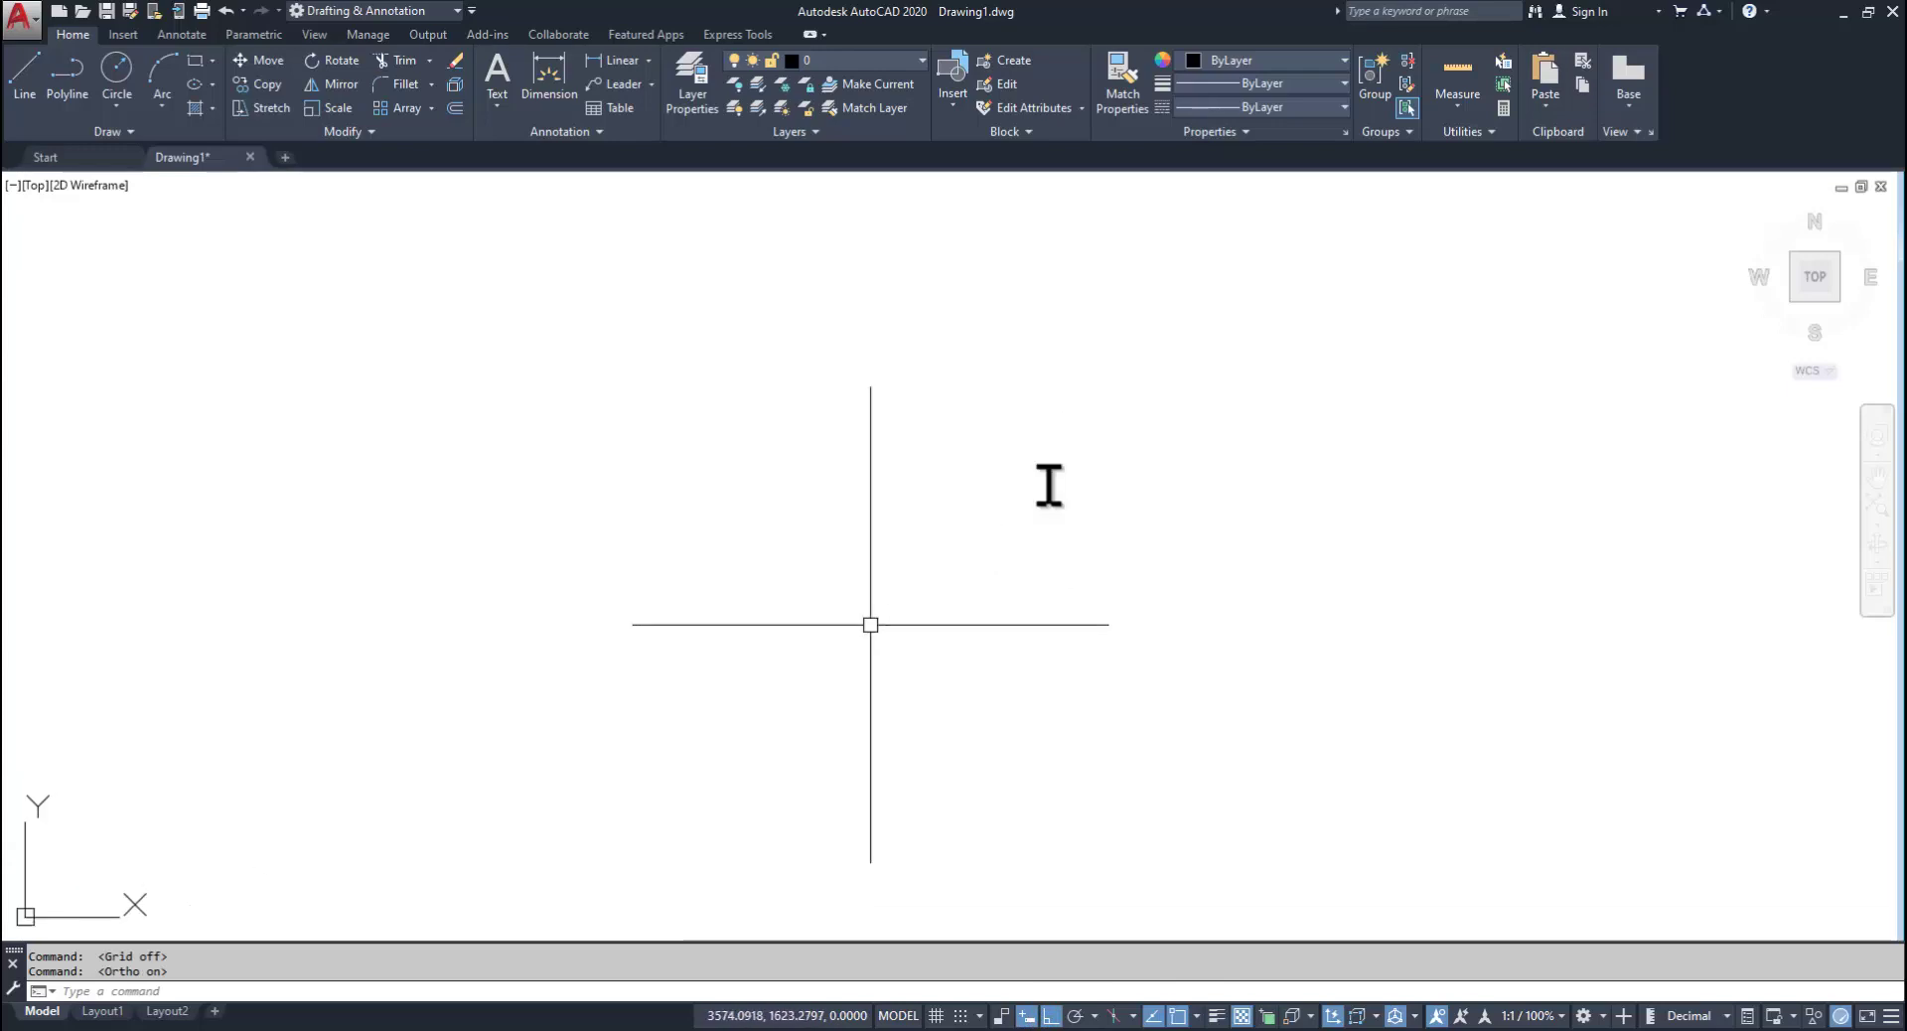
Step: Check the reference PDF, return to AutoCAD and create a layer named "01.Drawing."
key("alt+Tab")
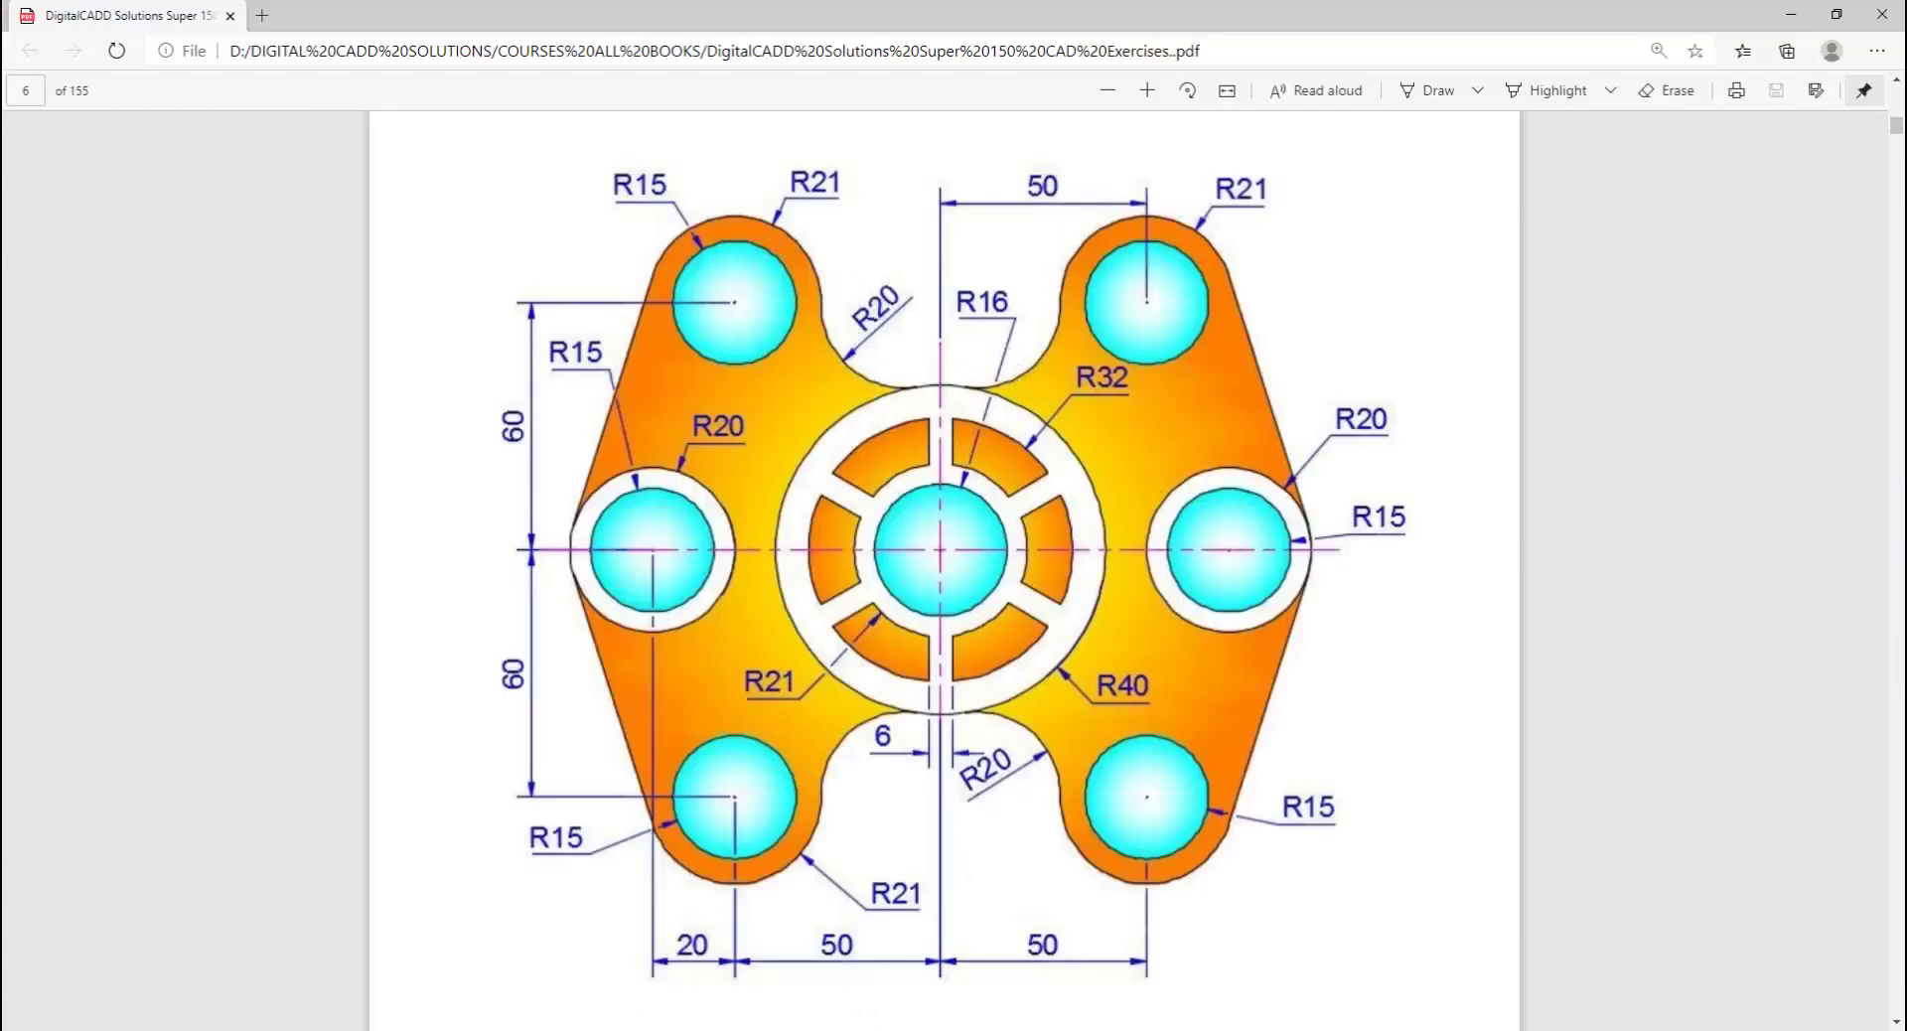
mouse_move(803, 1029)
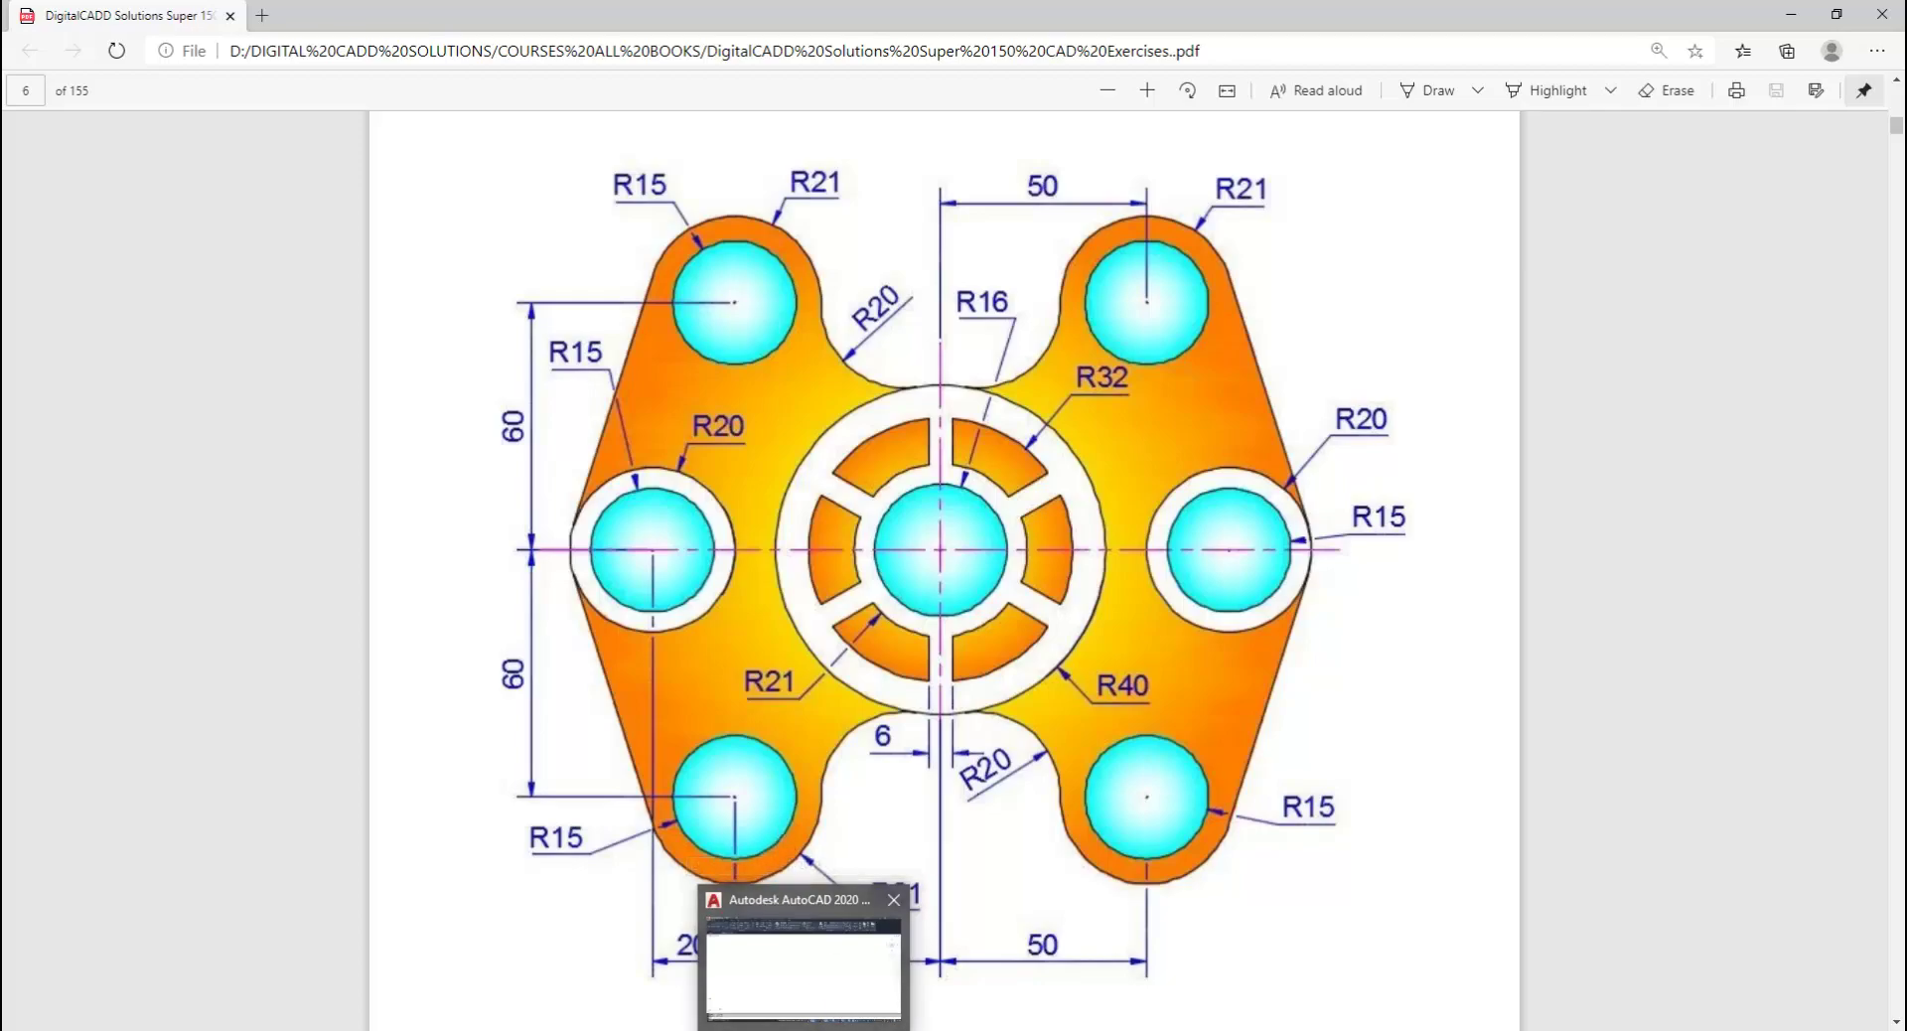
left_click(802, 959)
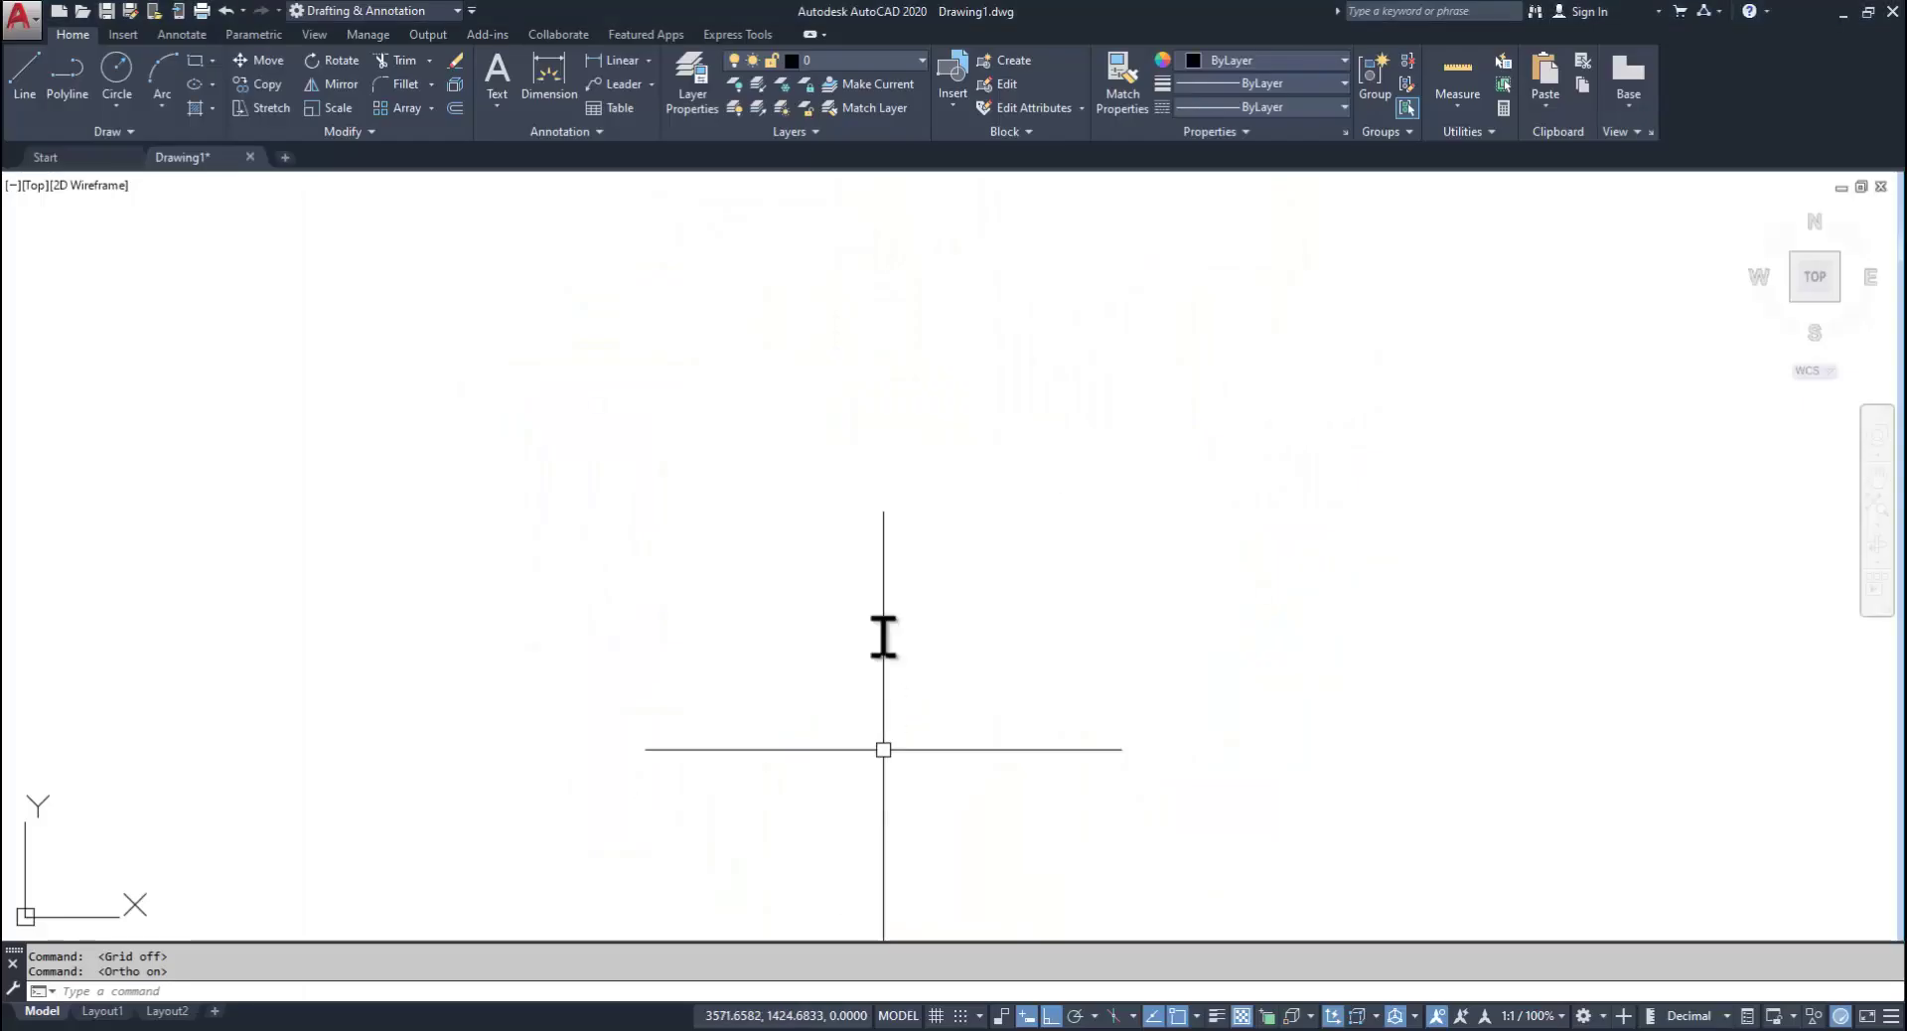
left_click(695, 96)
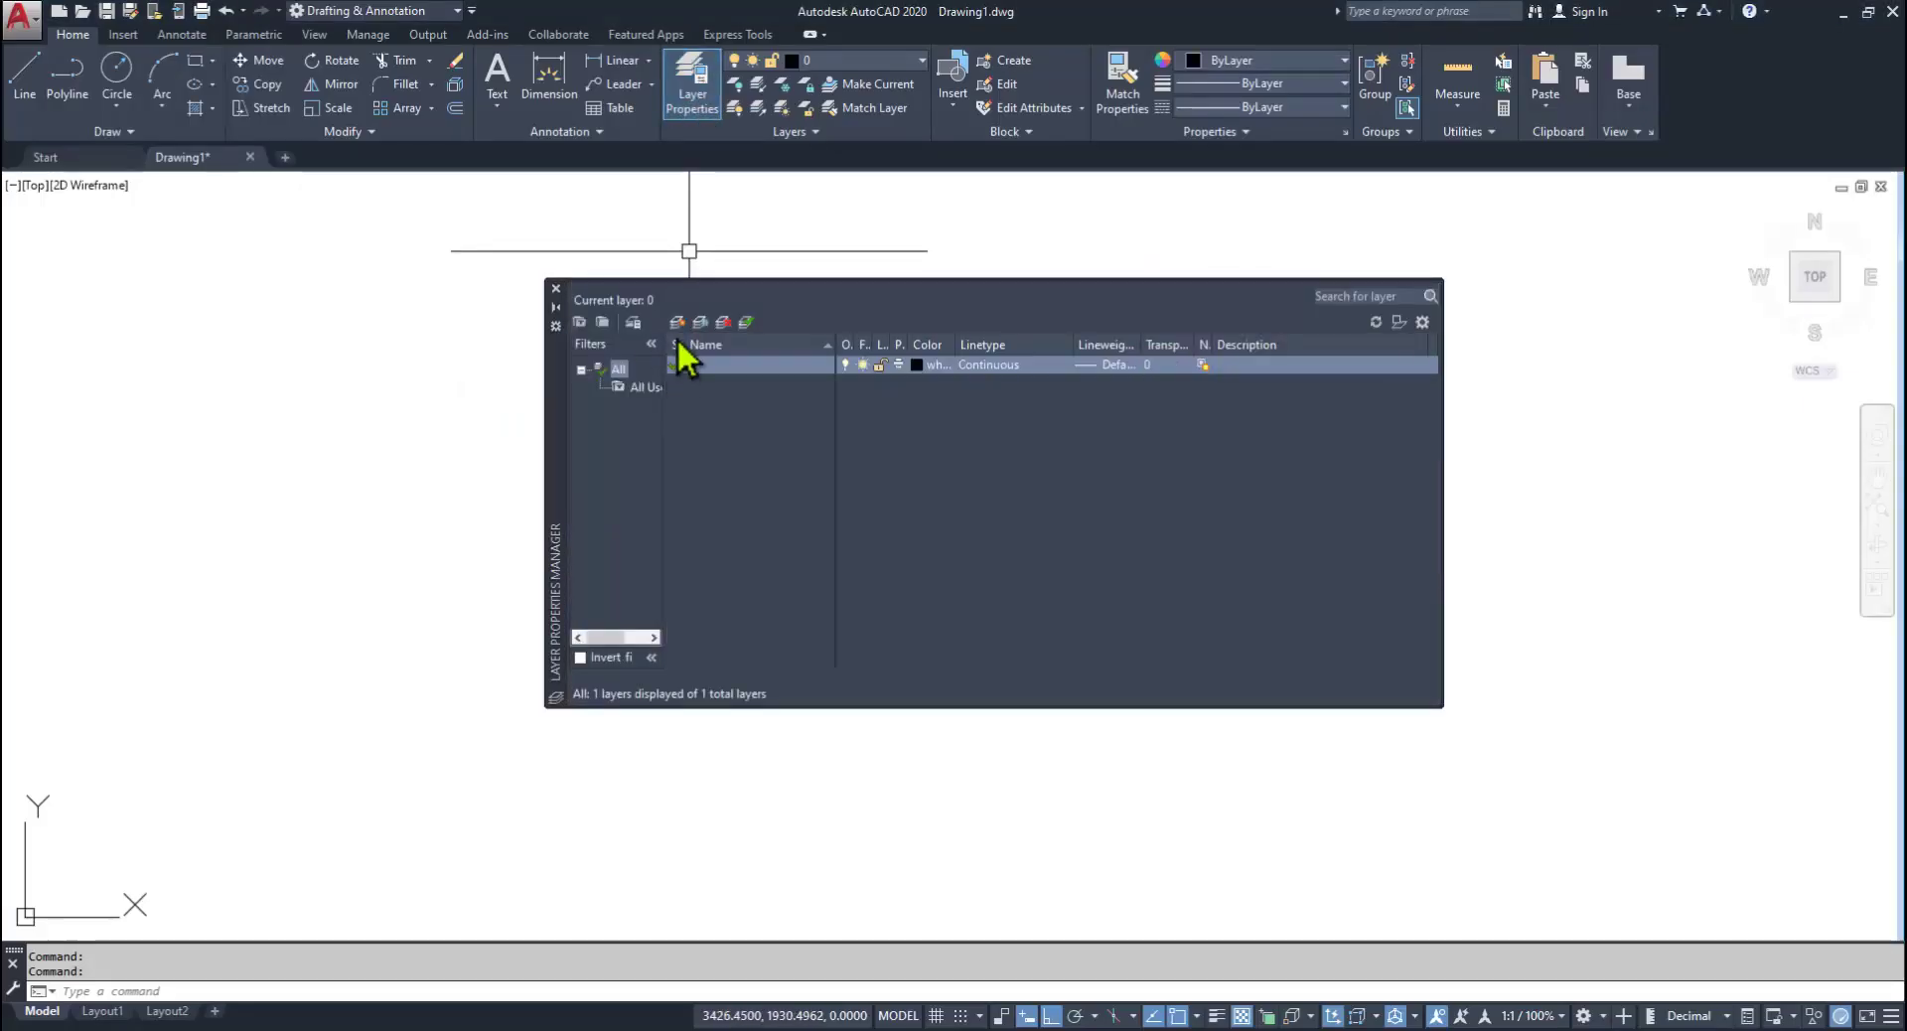
left_click(676, 321)
type("01")
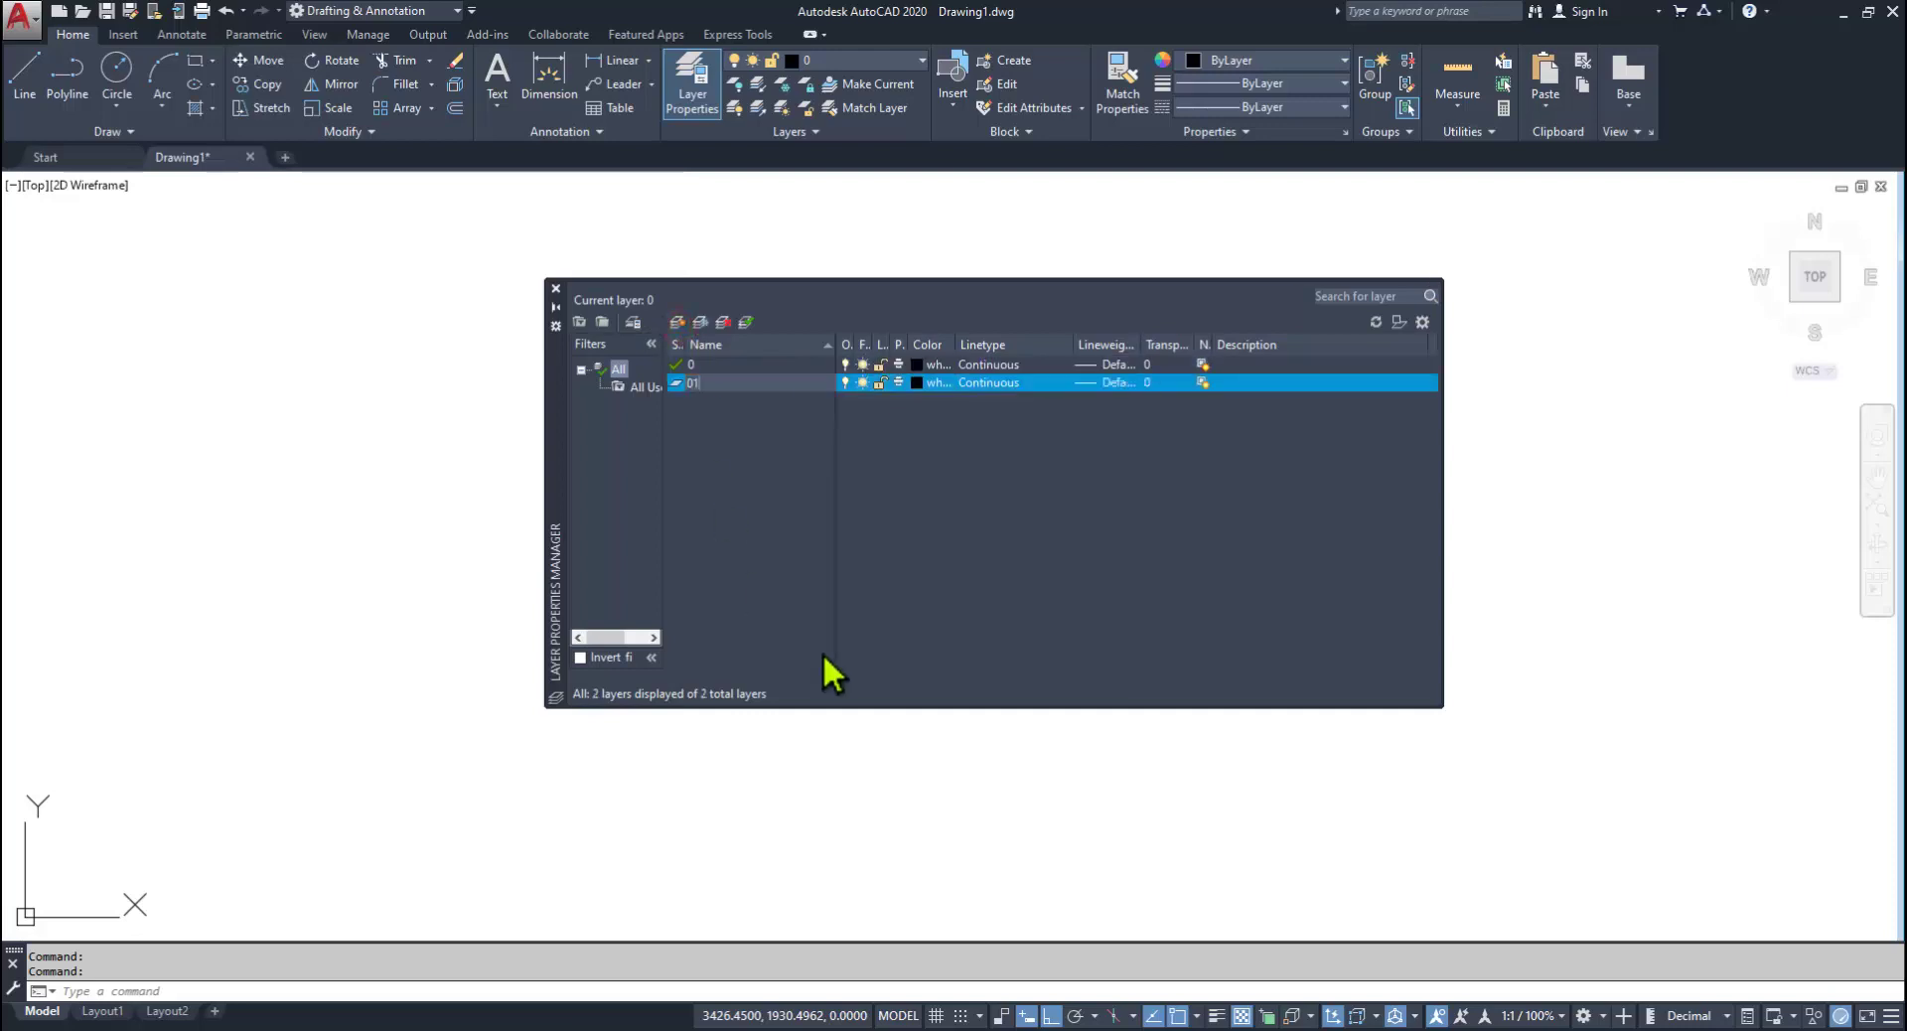
type(".Dr")
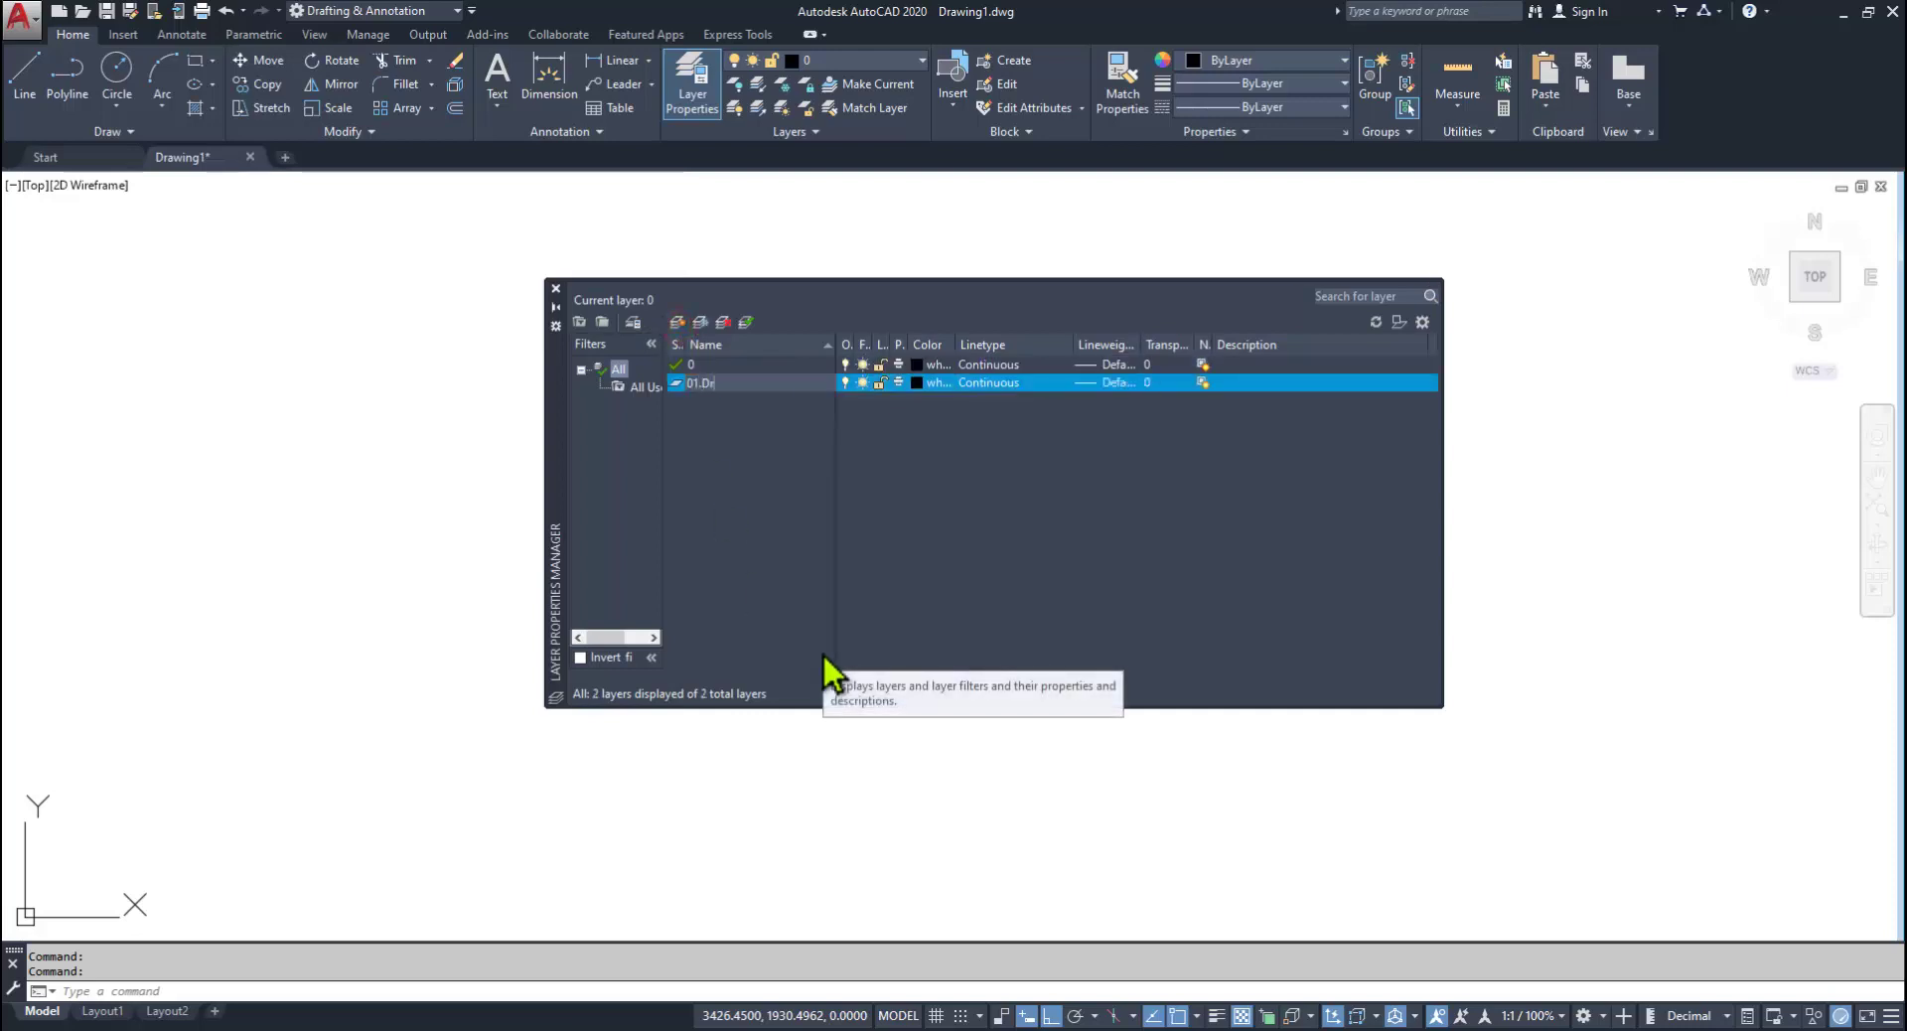
type("awingb")
type(".")
key("Return")
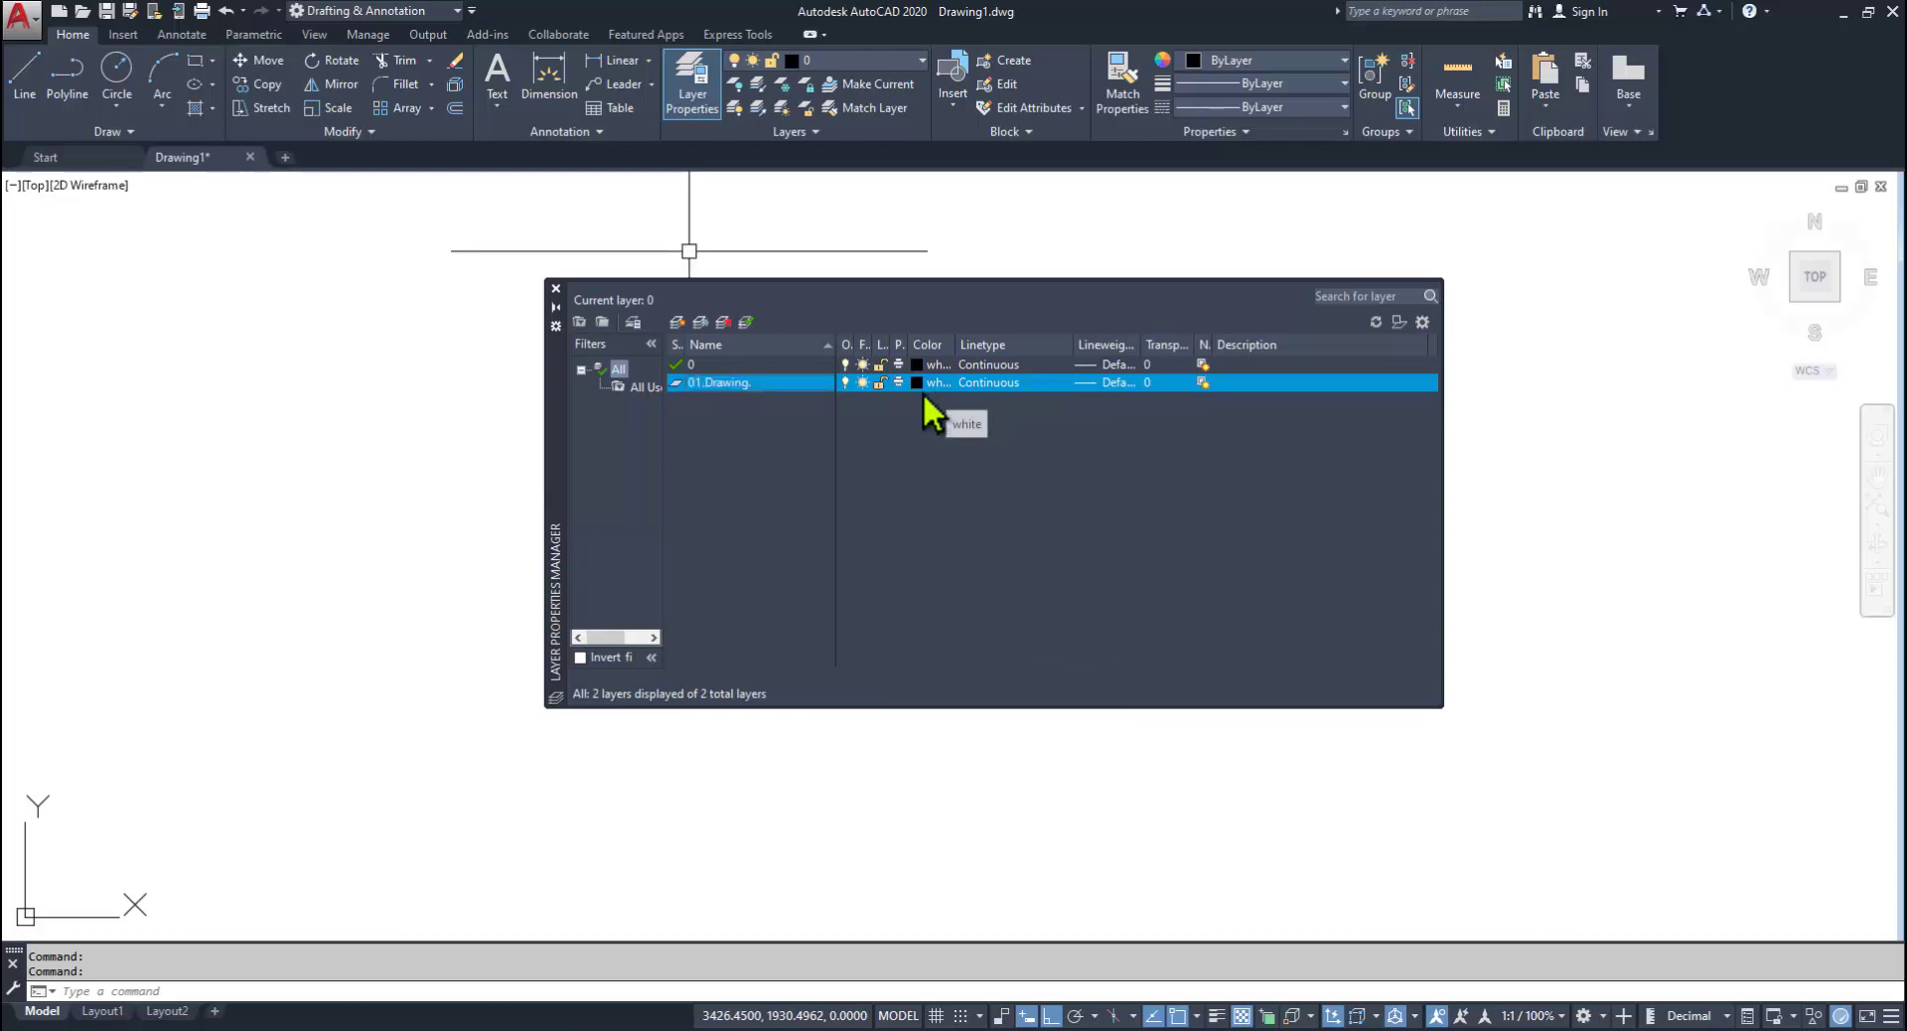
Step: Keep the Continuous linetype for the drawing layer and set its lineweight to 0.30 mm
left_click(993, 384)
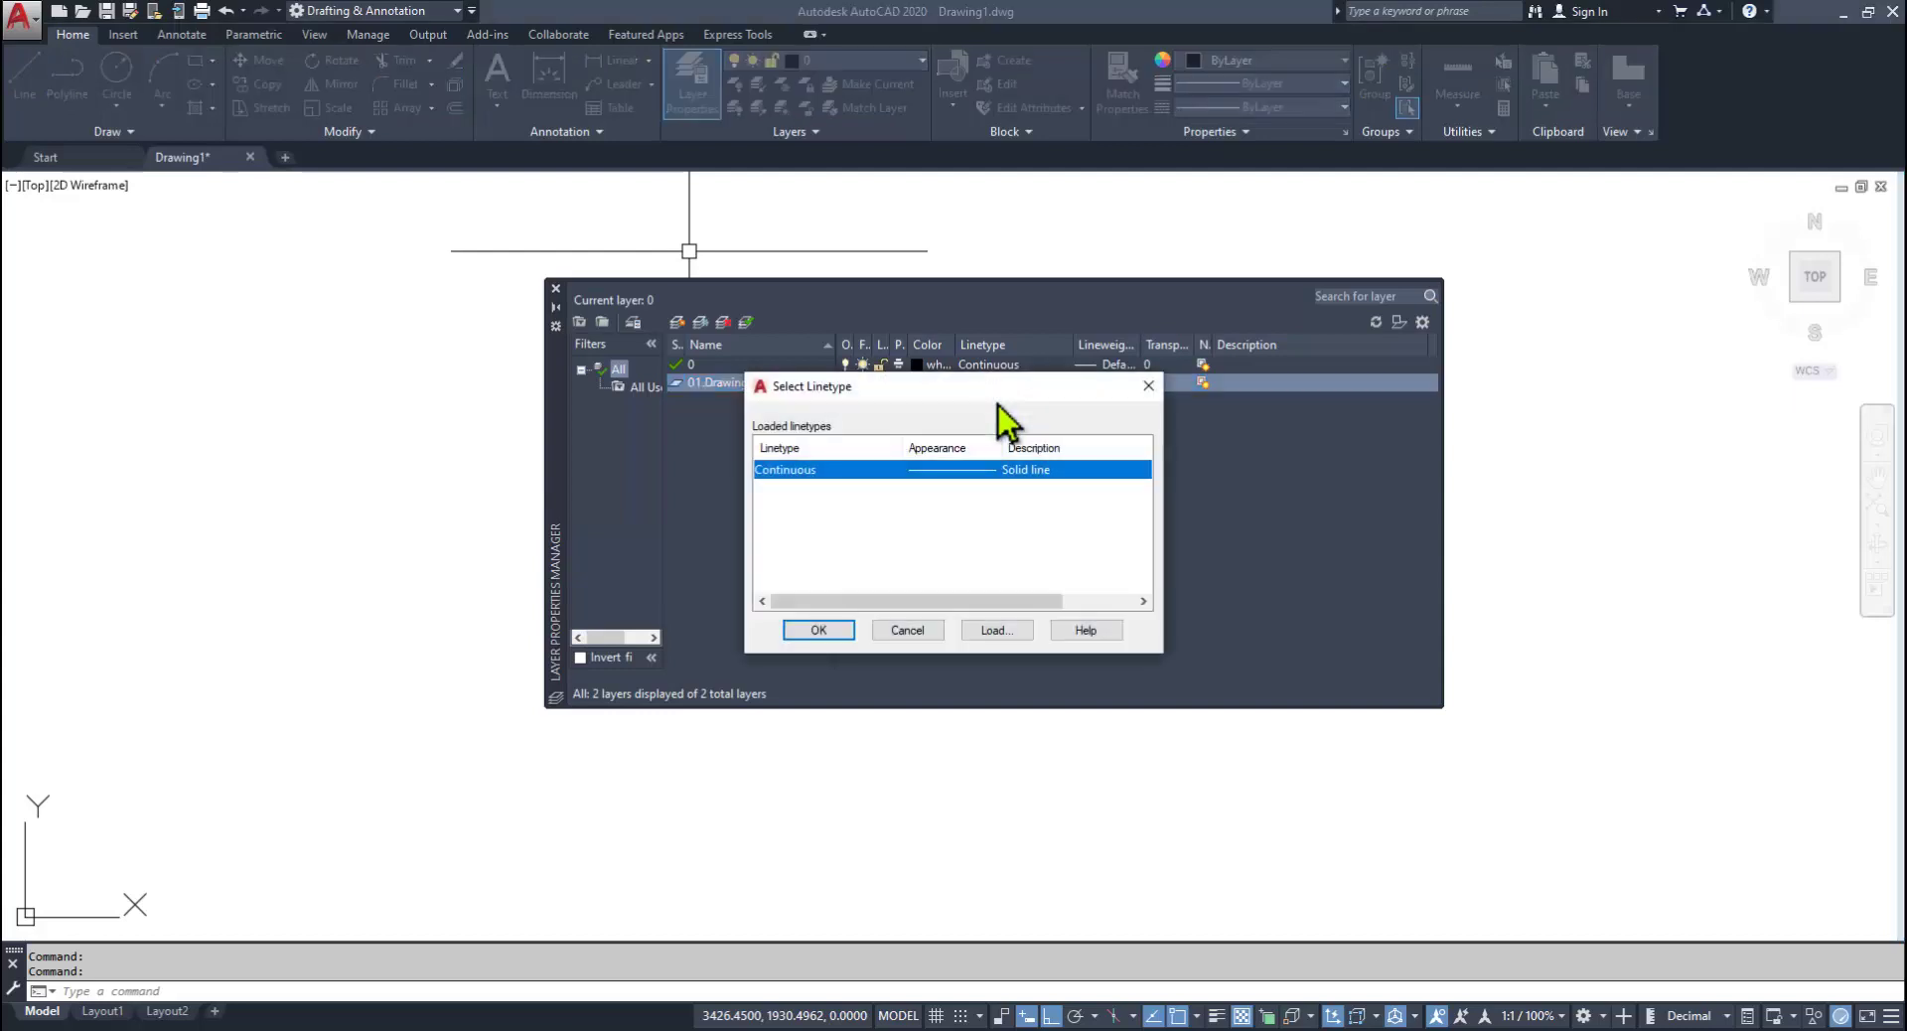
left_click(828, 633)
left_click(1091, 387)
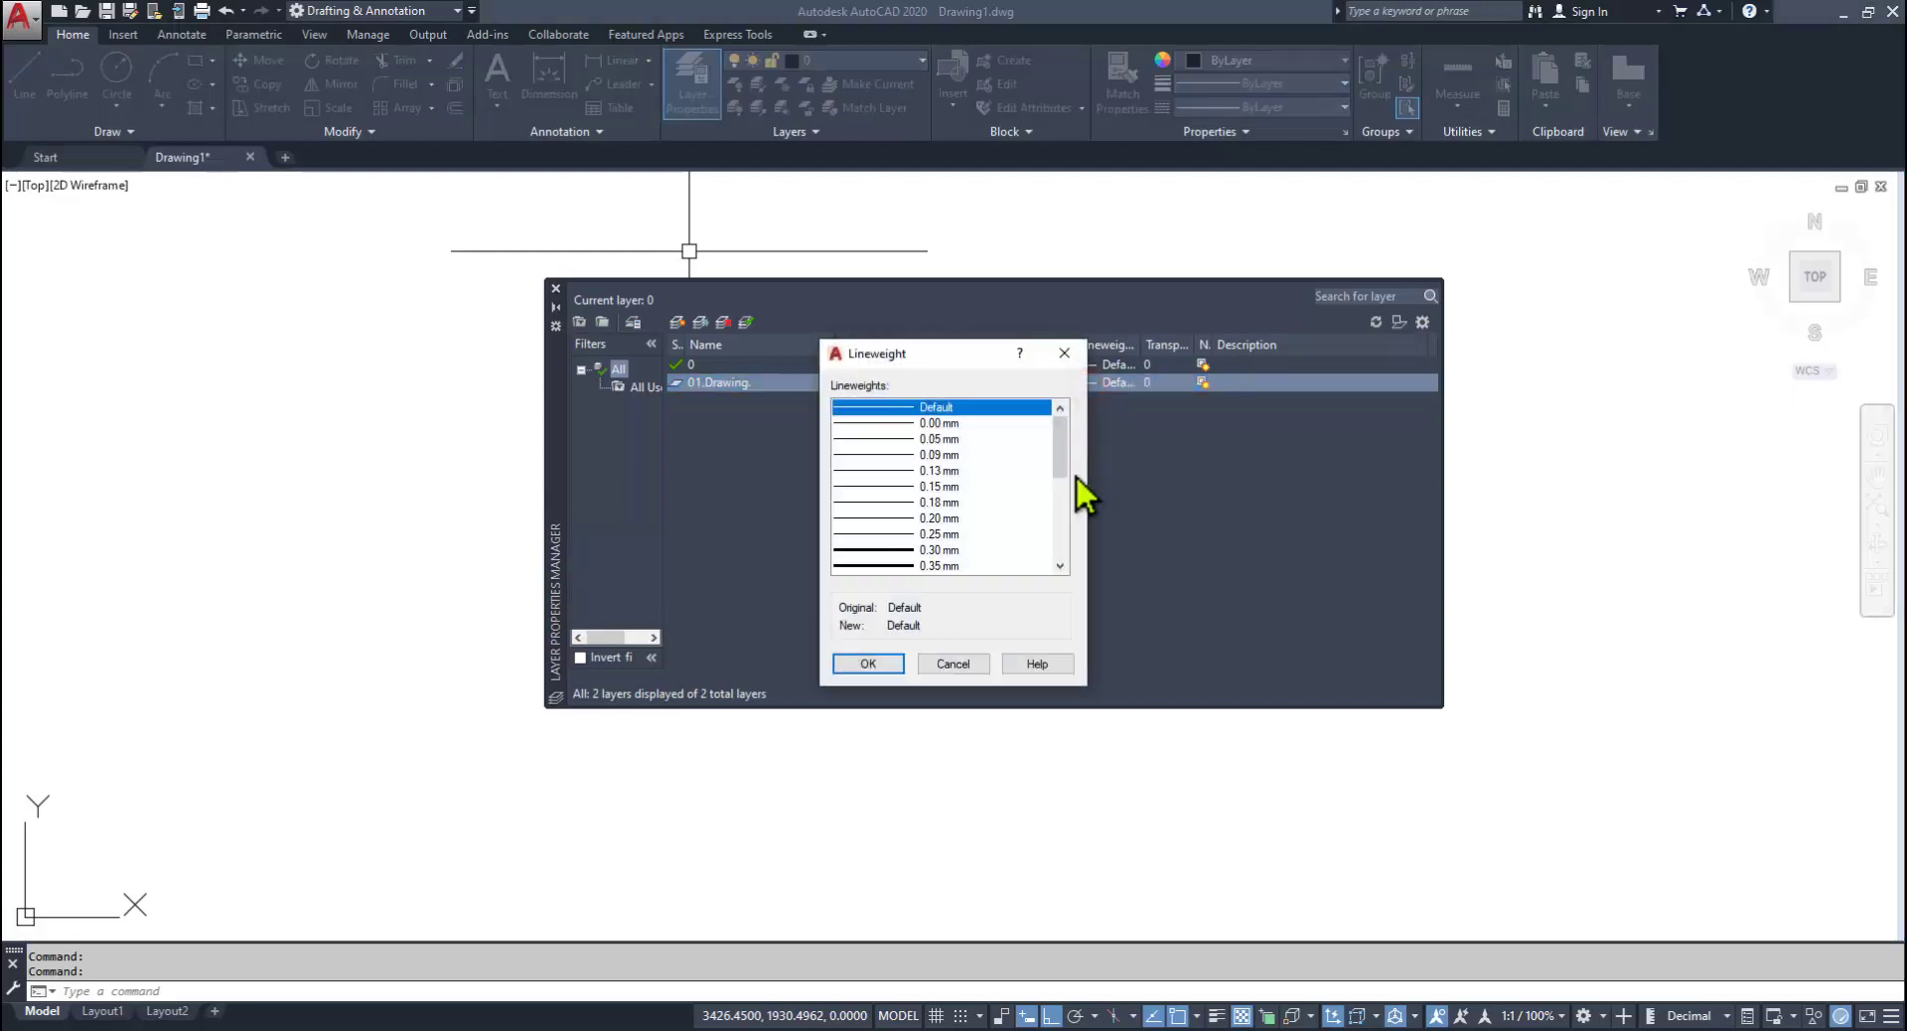
left_click(934, 549)
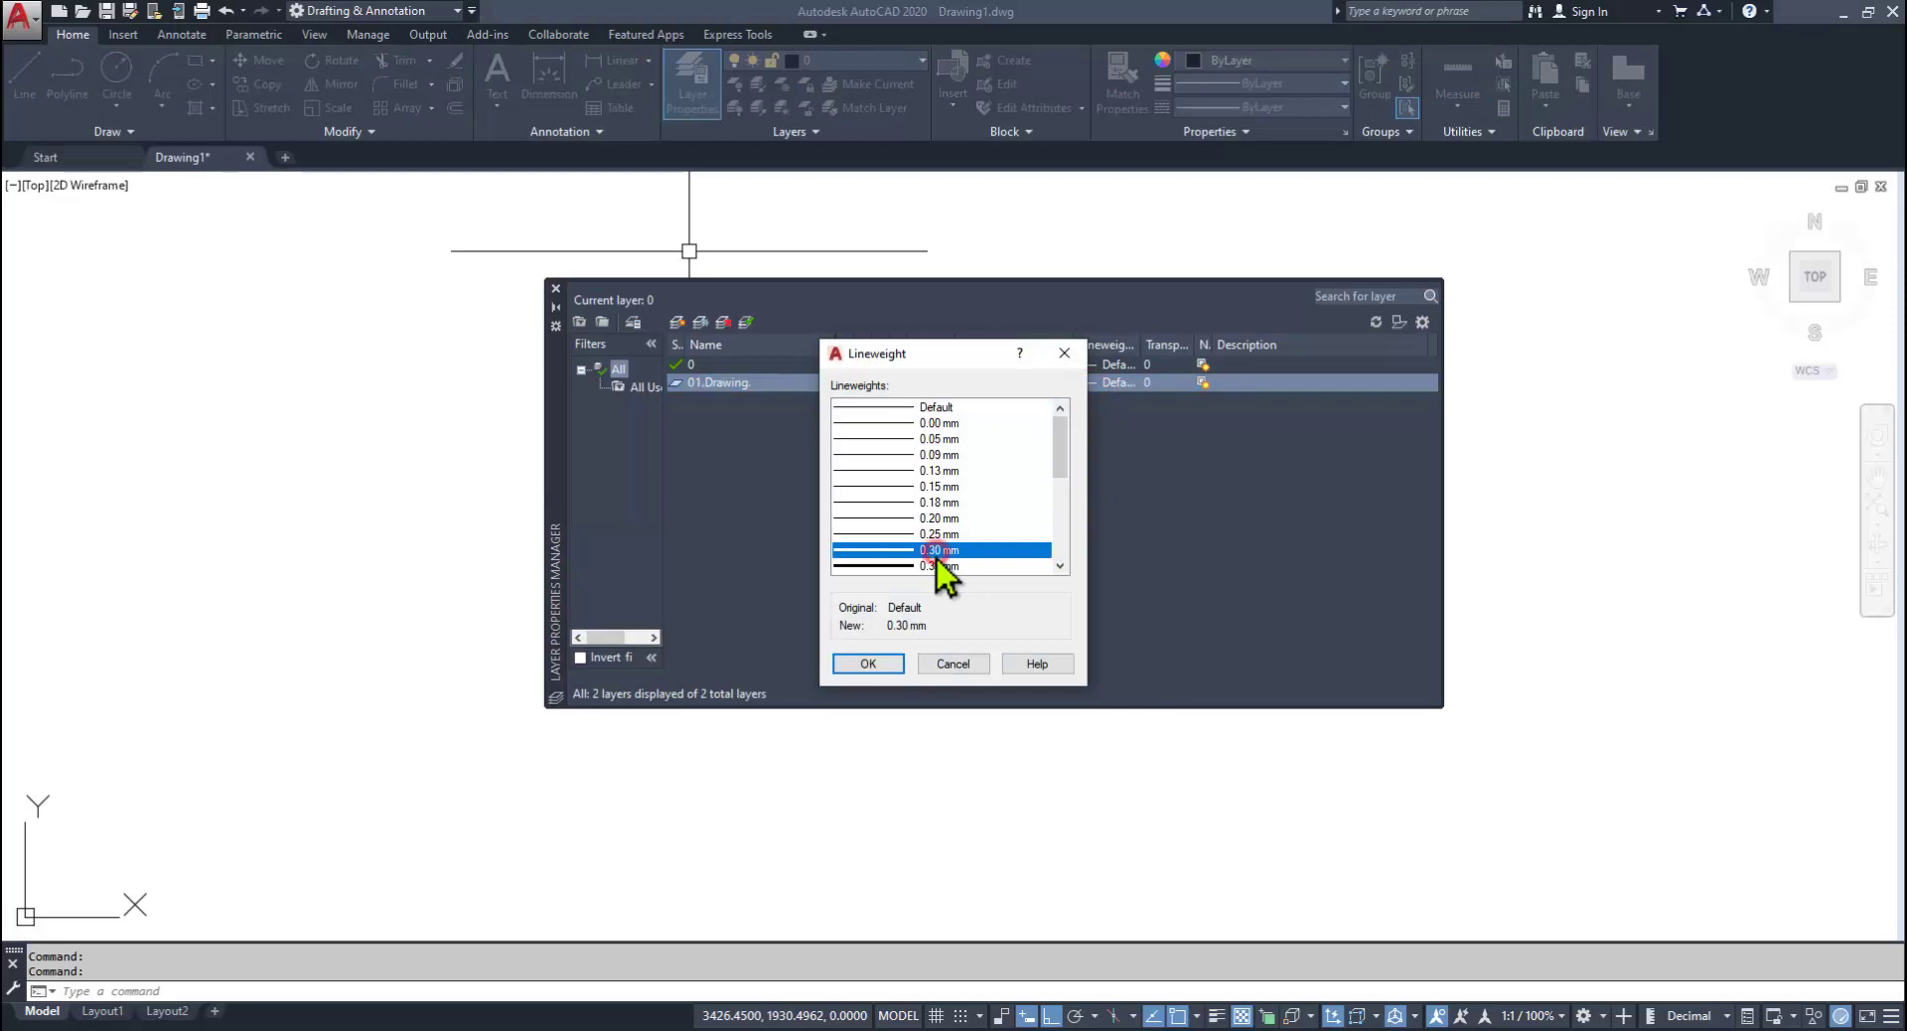
left_click(868, 664)
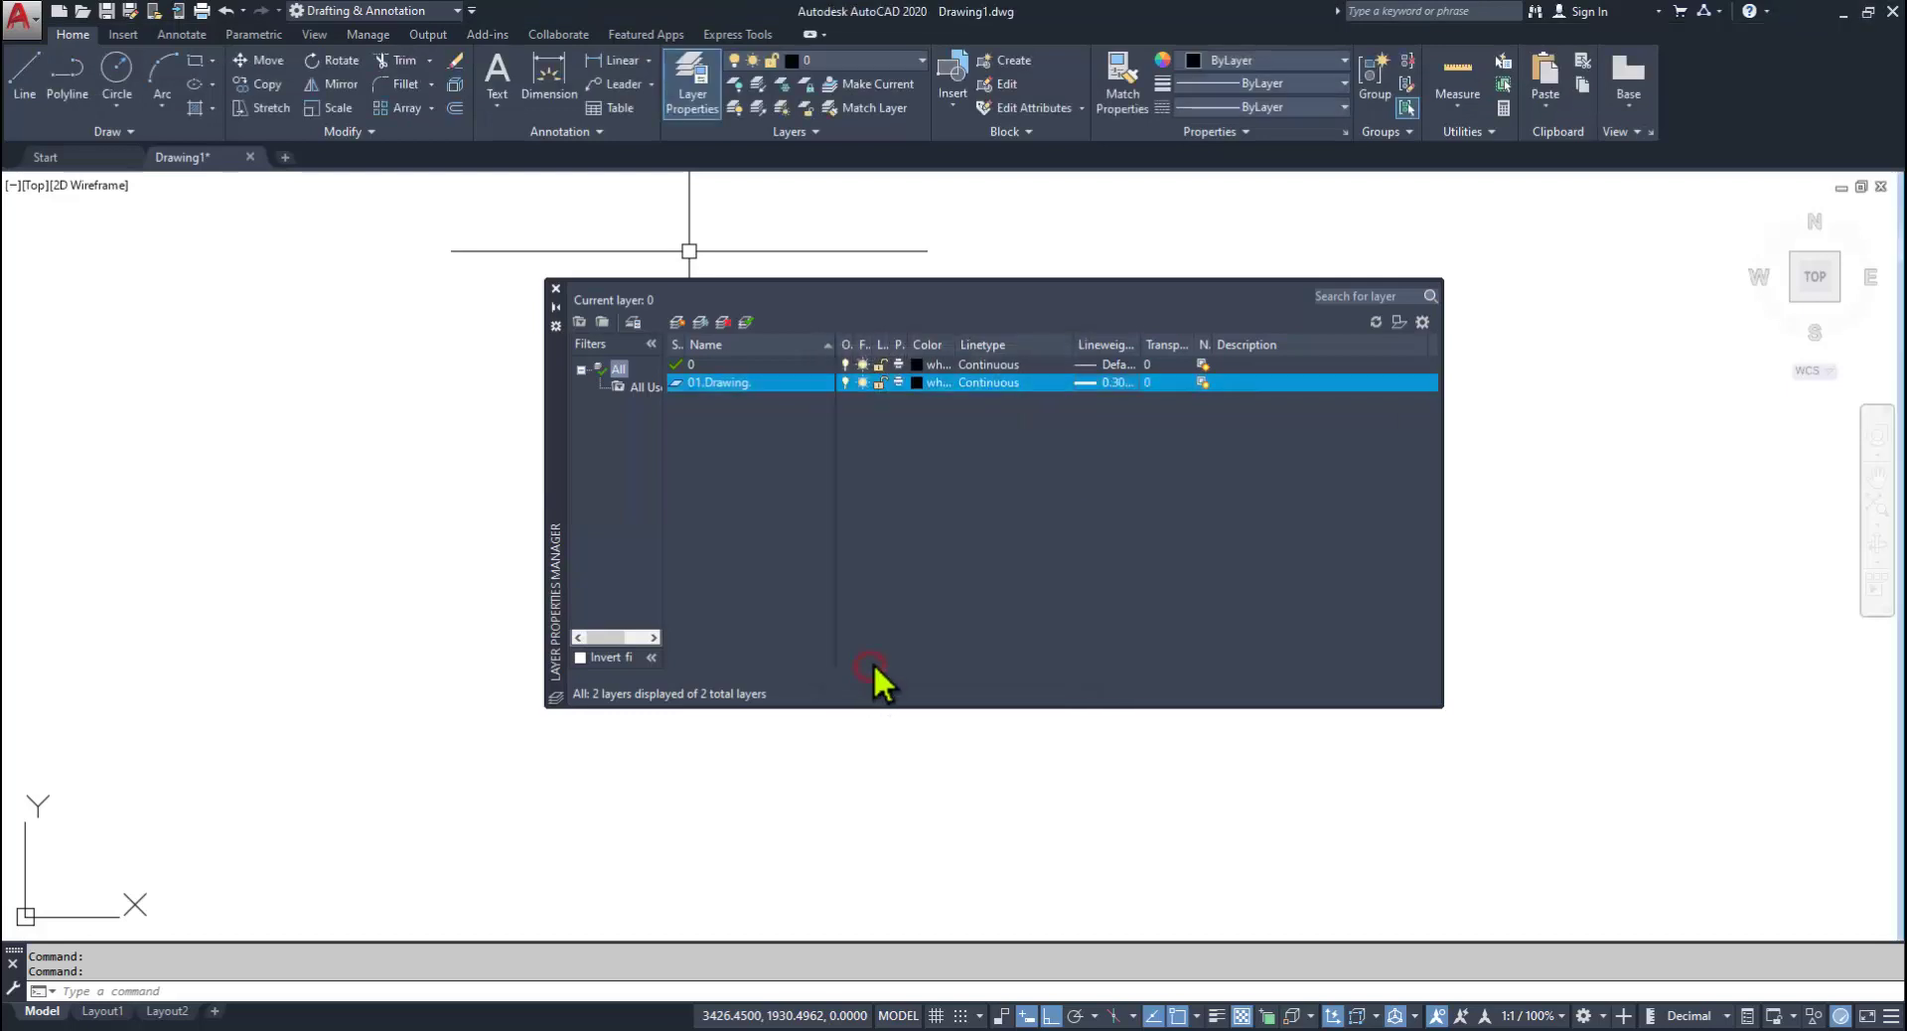
Step: Create a second layer named "02.Dimensions."
left_click(676, 322)
type("02")
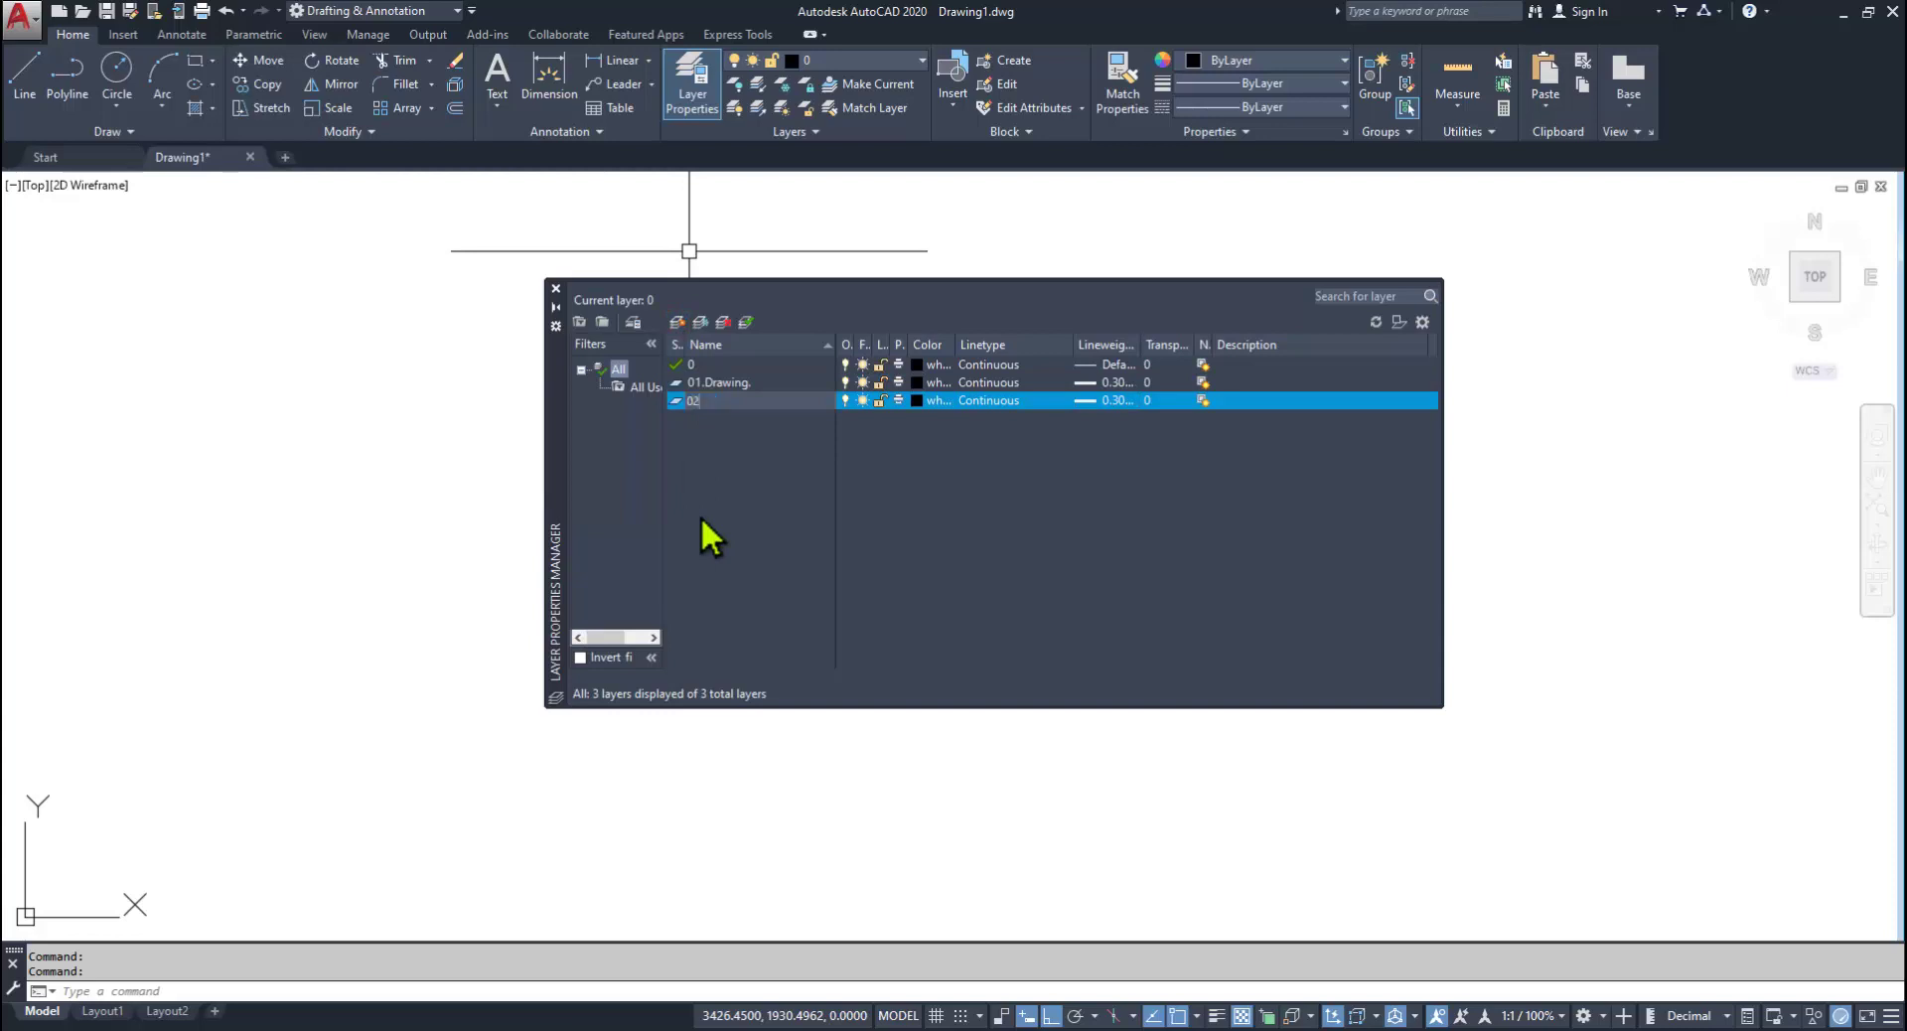
type(".Dimension")
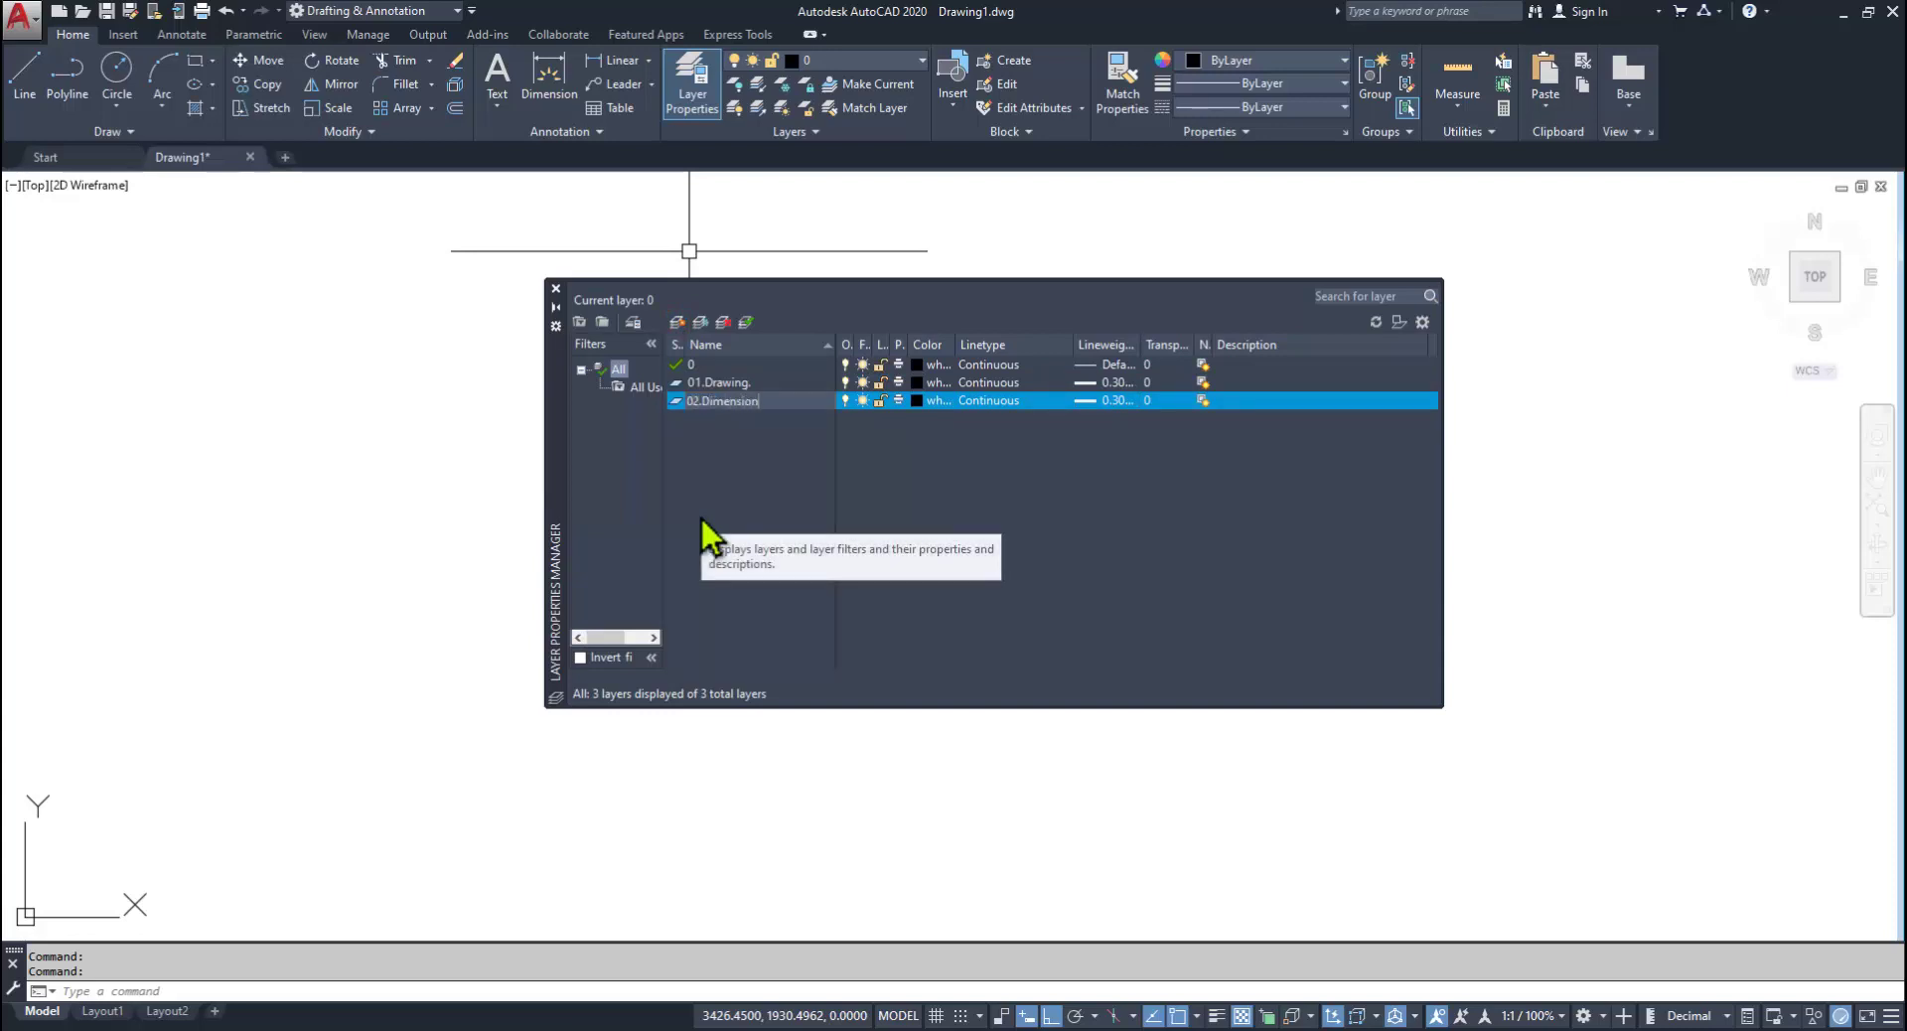
type("s.")
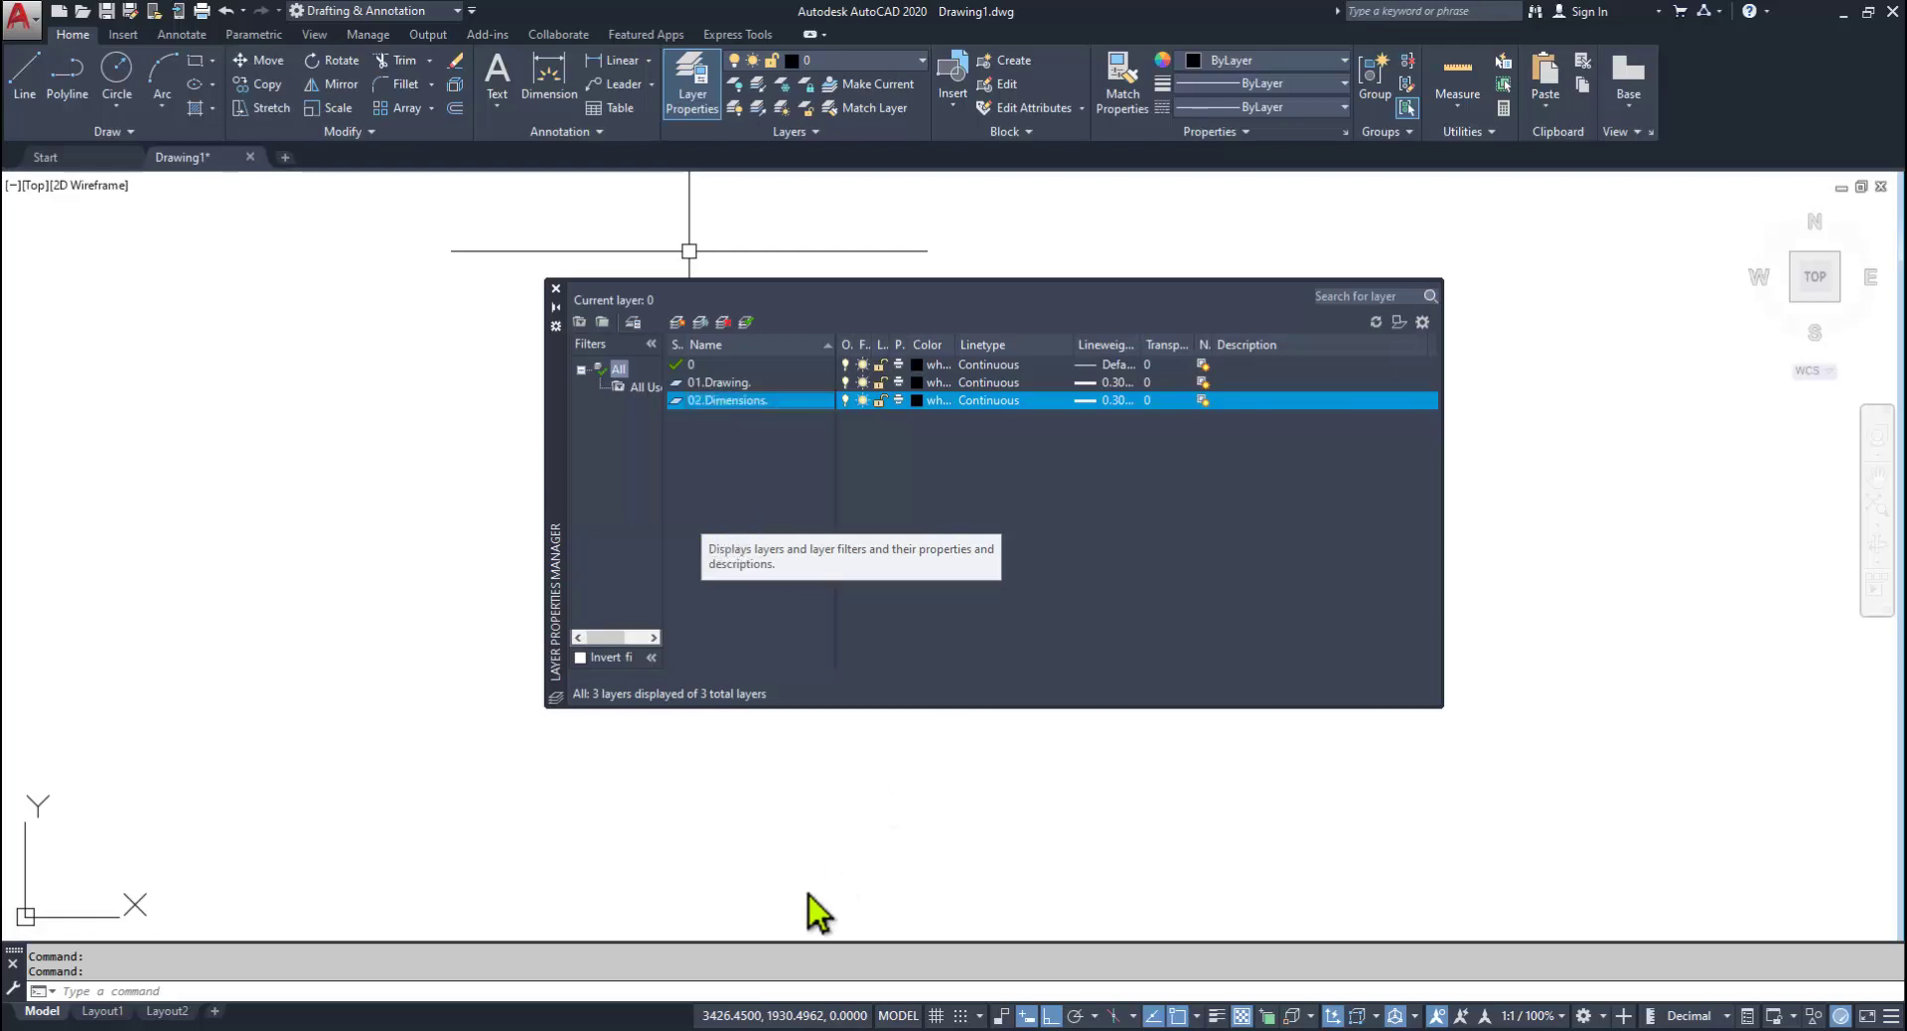
Step: Set the dimensions layer's color to blue, matching the reference PDF, and its lineweight to Default
key("alt+Tab")
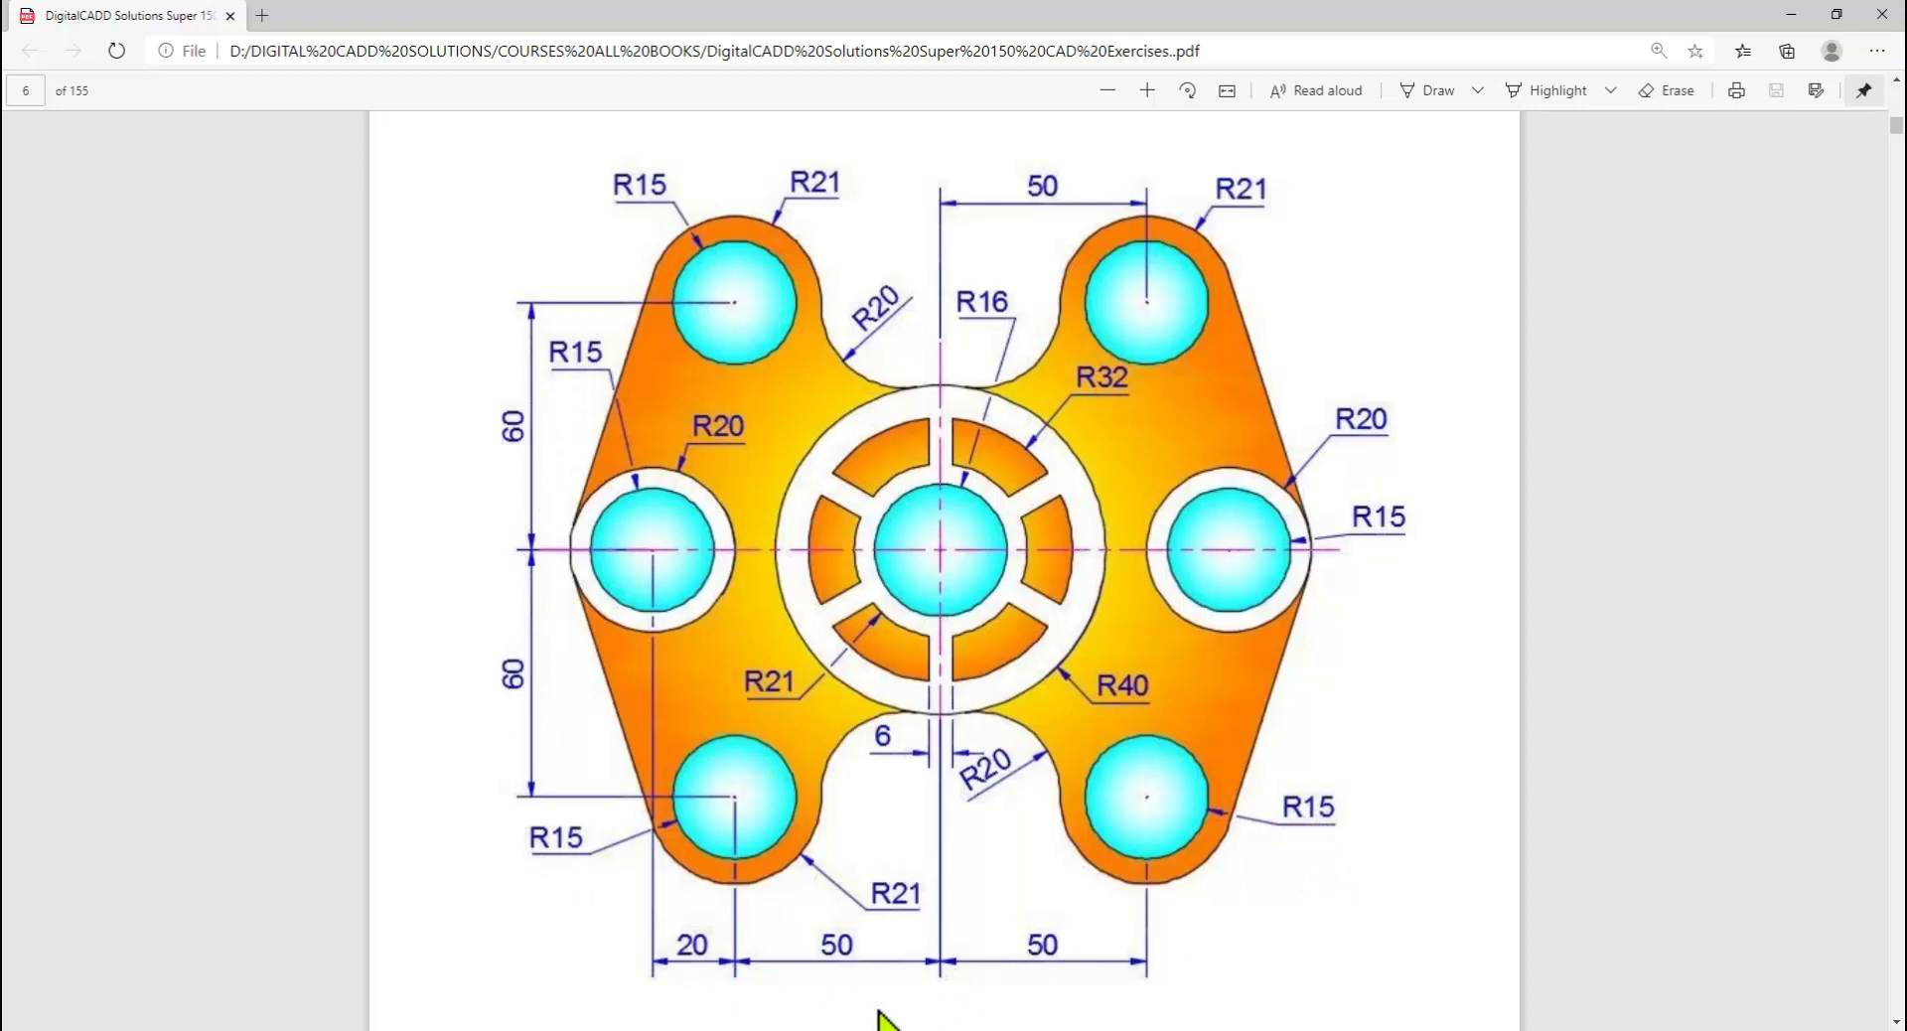
key("alt+Tab")
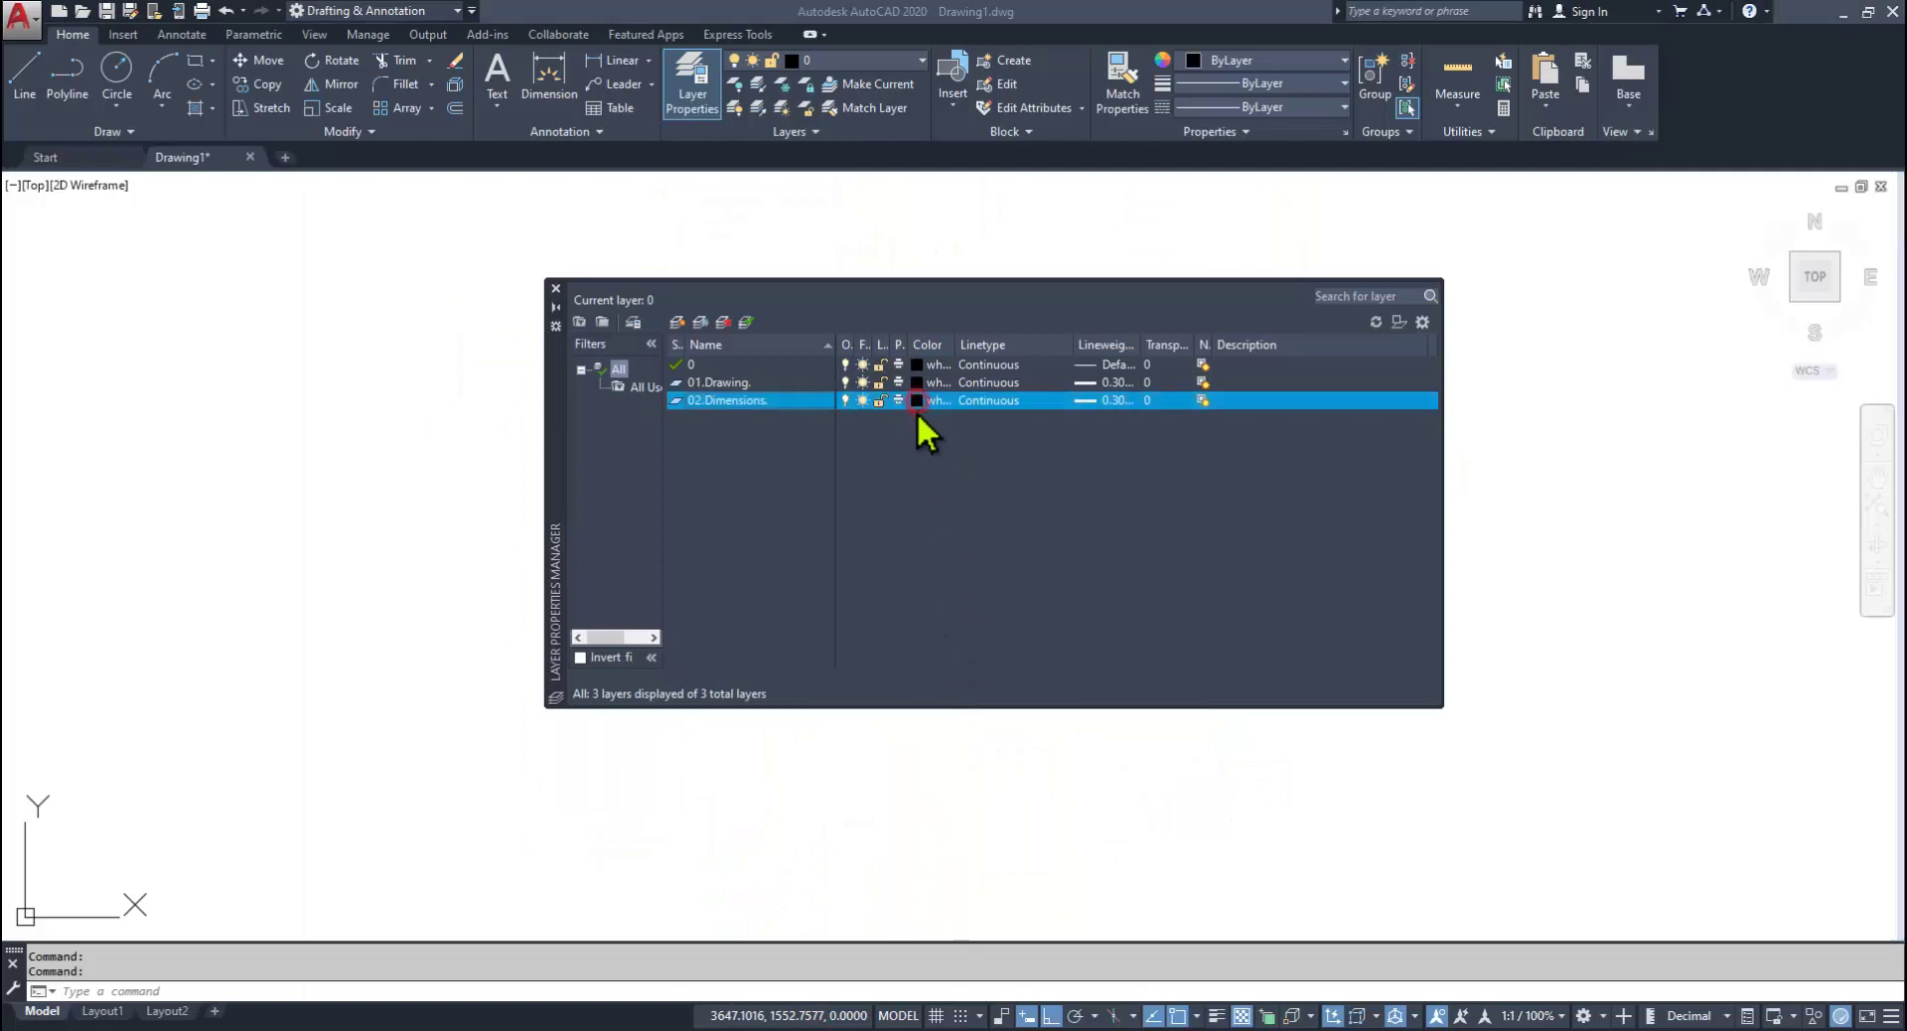
left_click(916, 401)
left_click(870, 568)
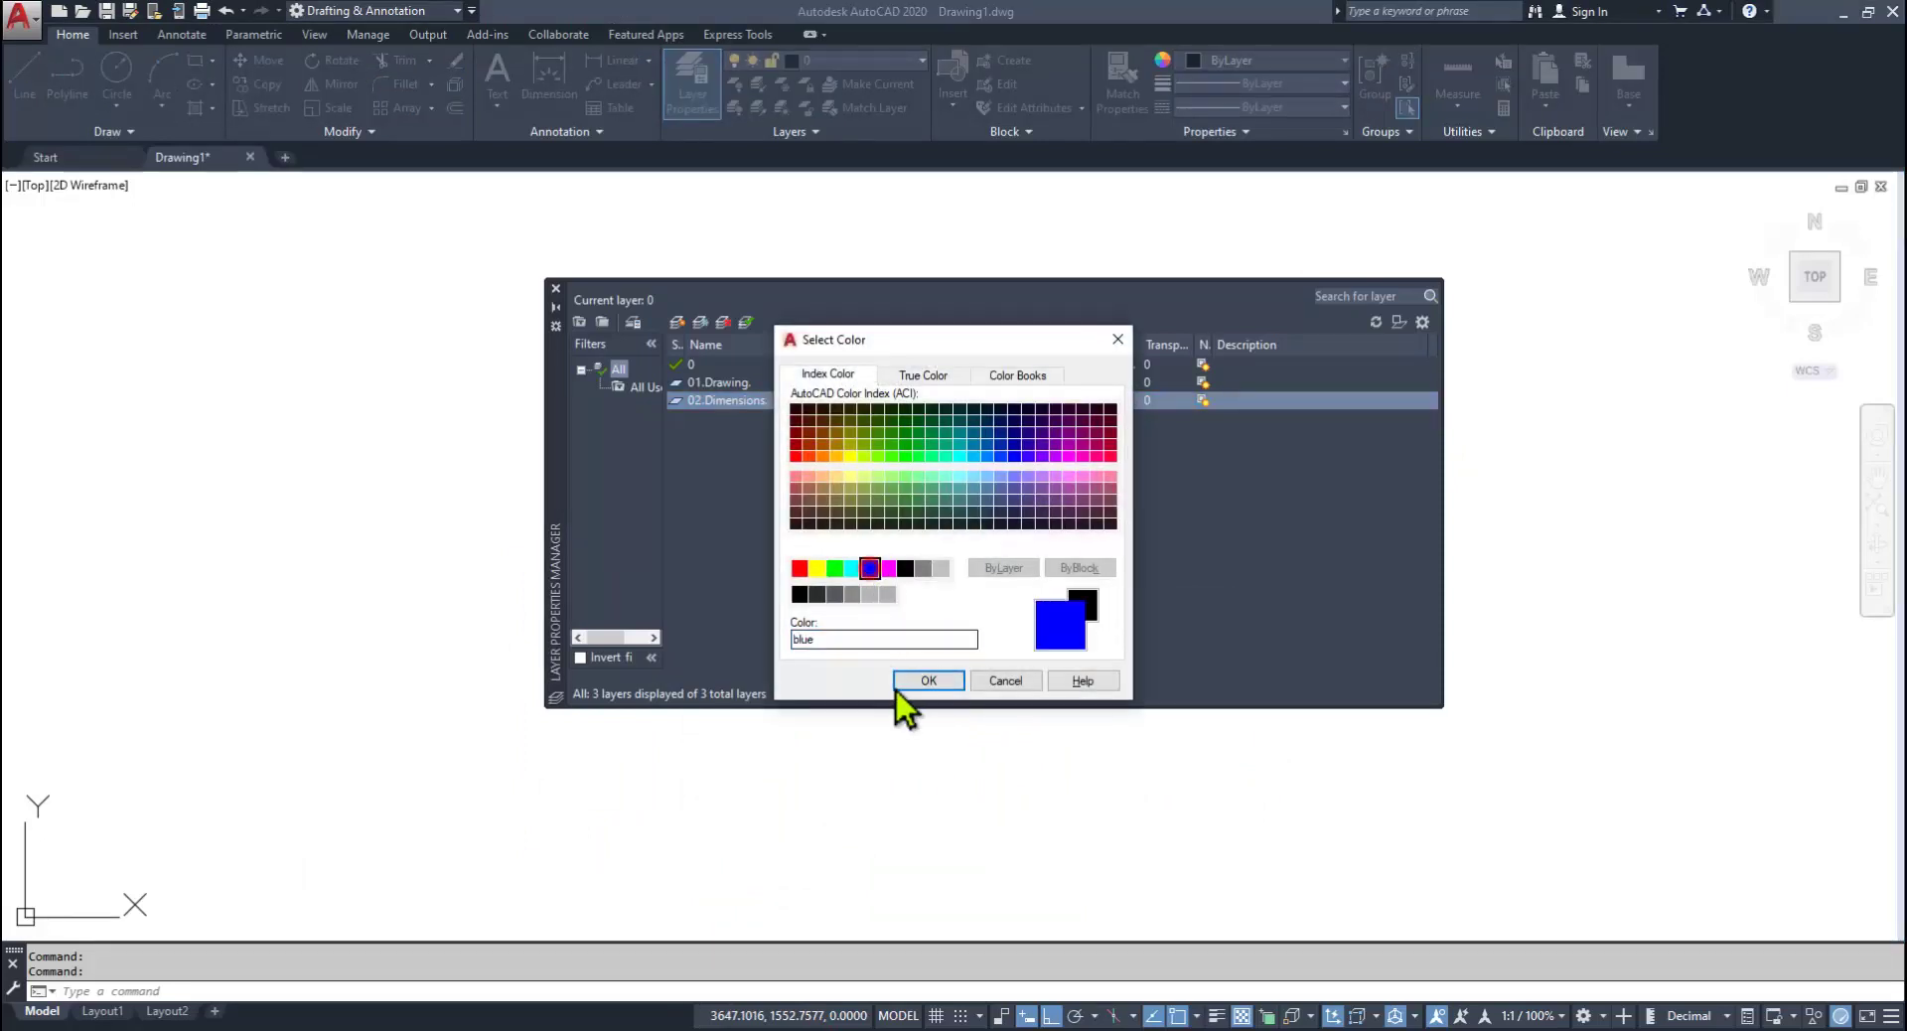
left_click(926, 683)
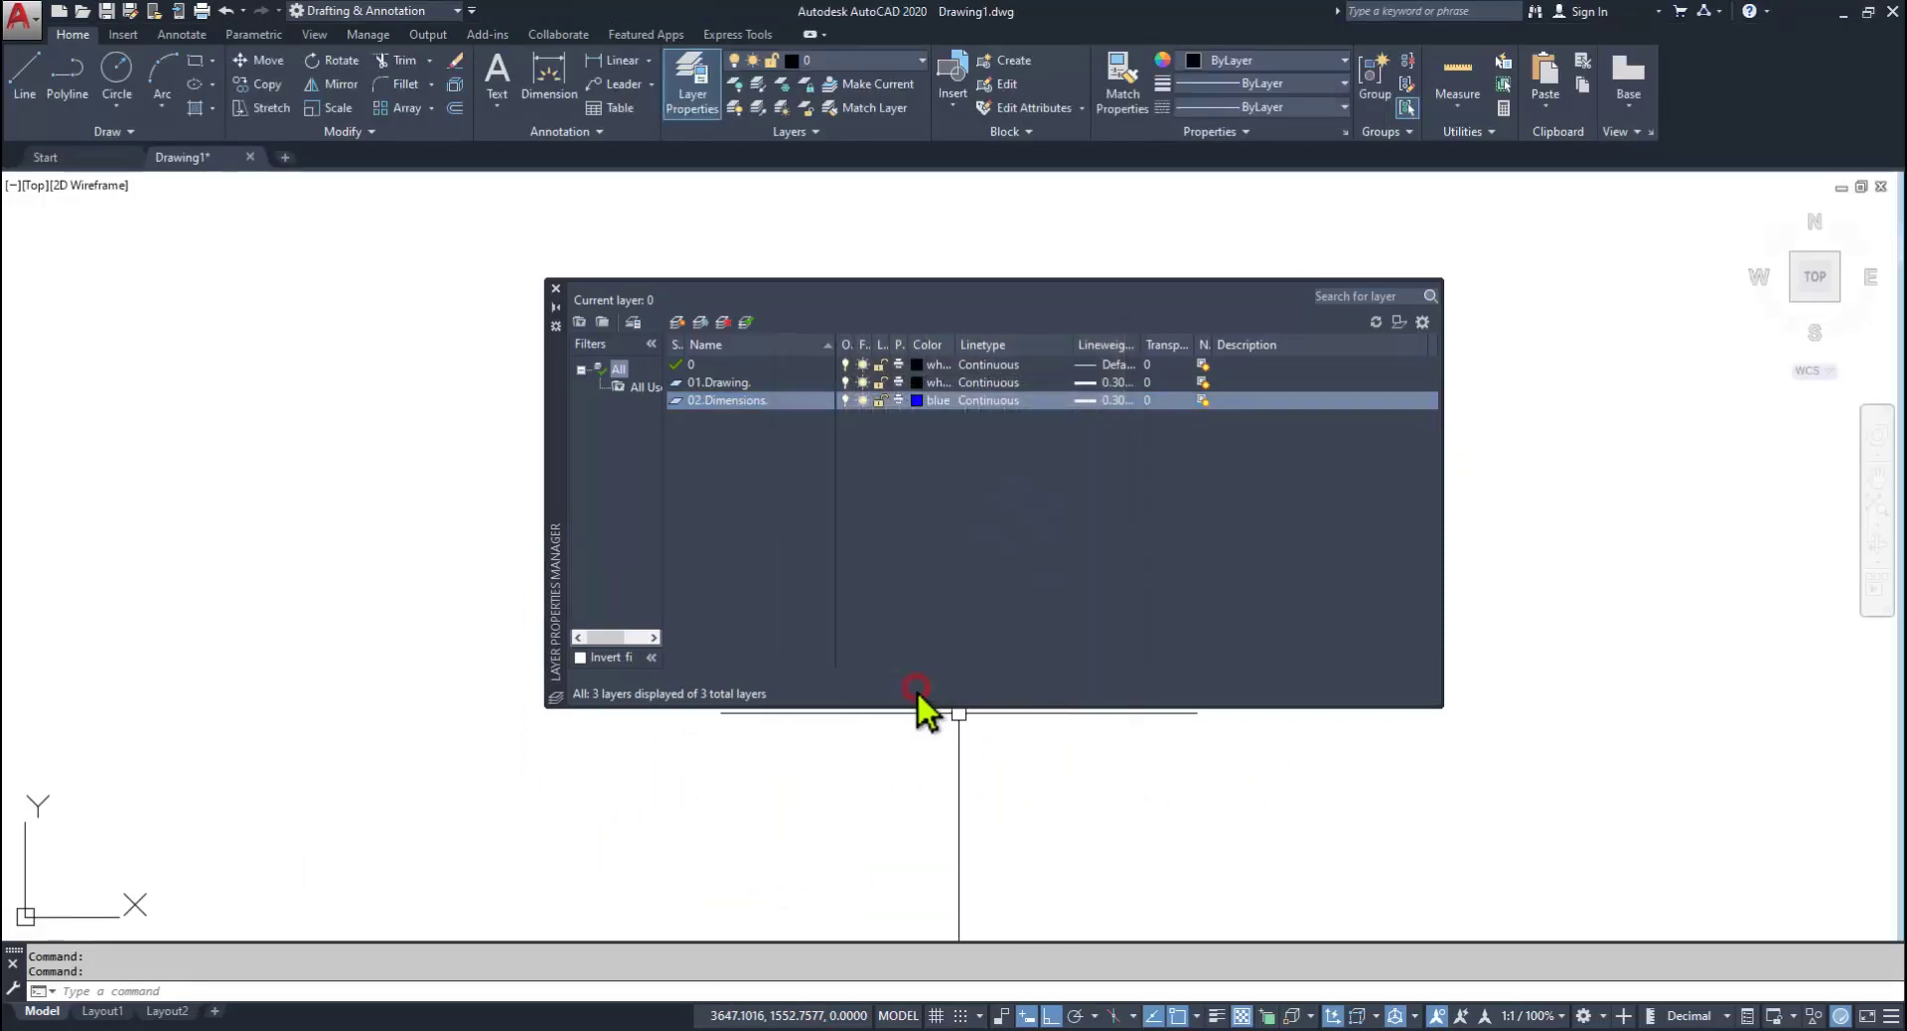
left_click(1094, 405)
left_click(948, 410)
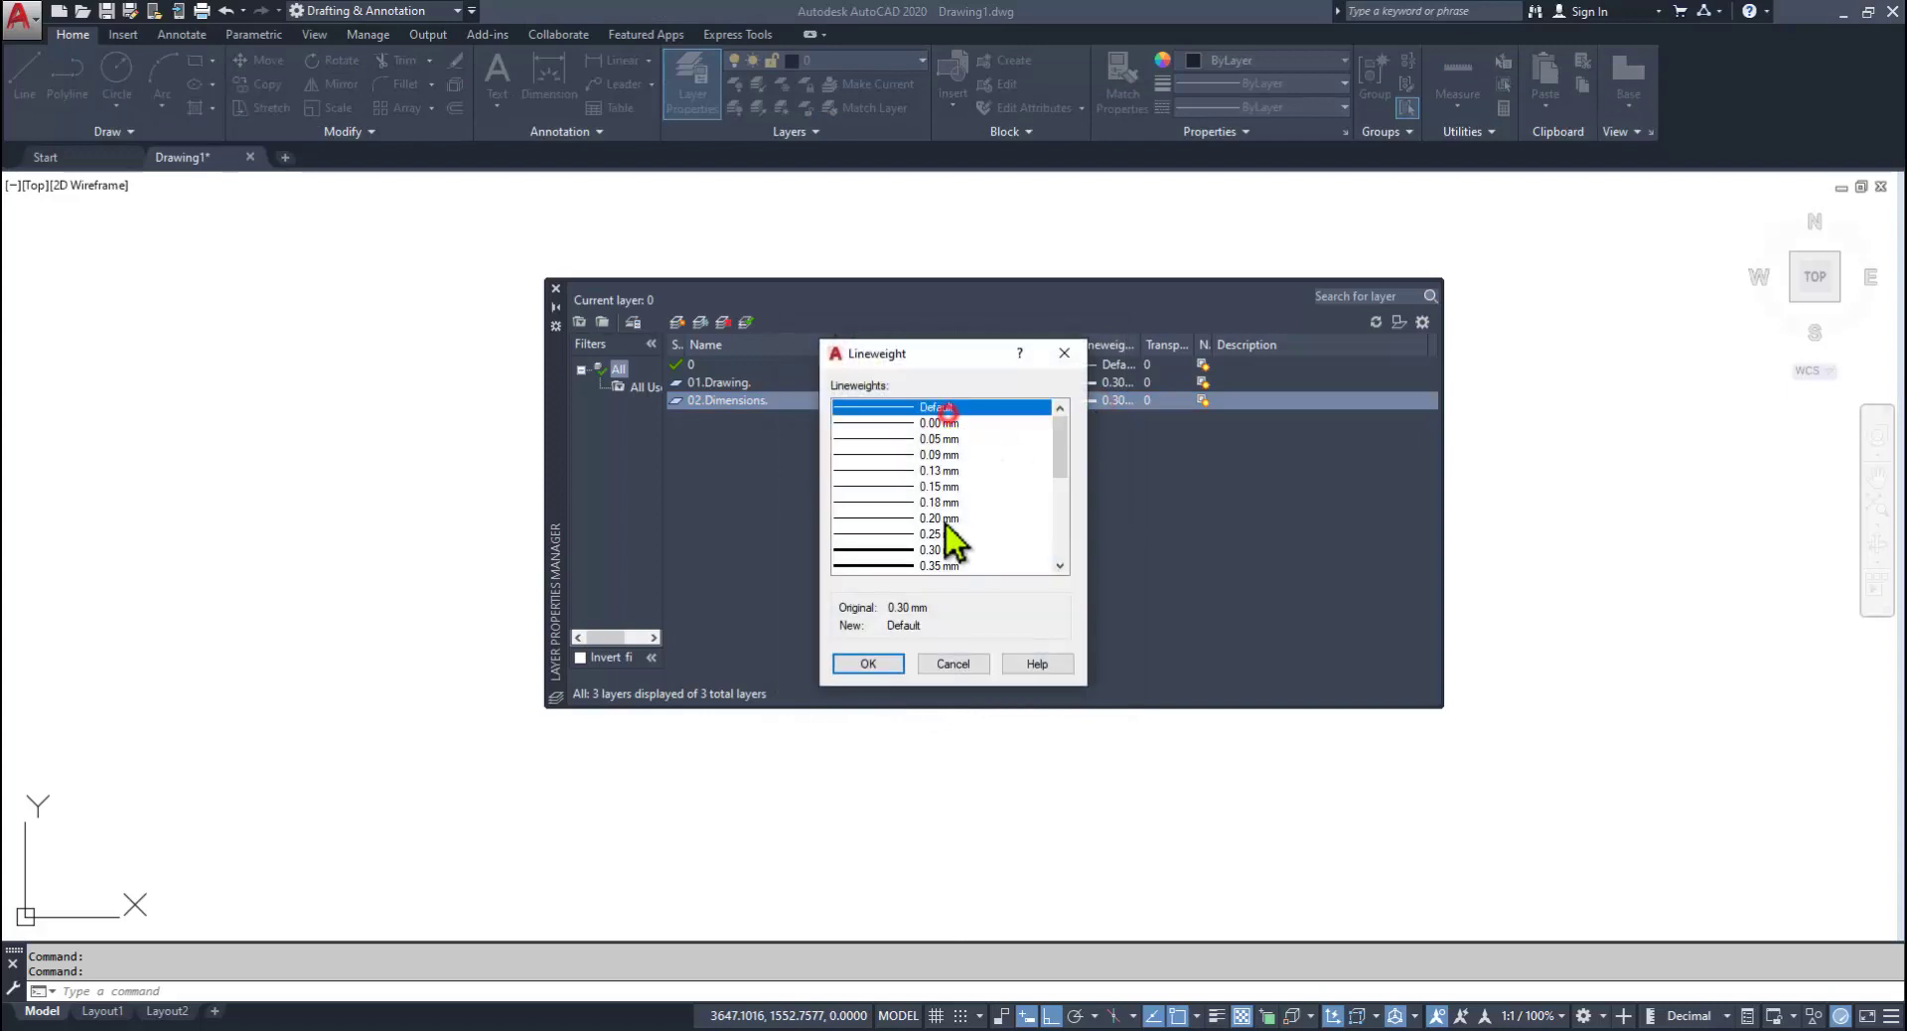
left_click(869, 664)
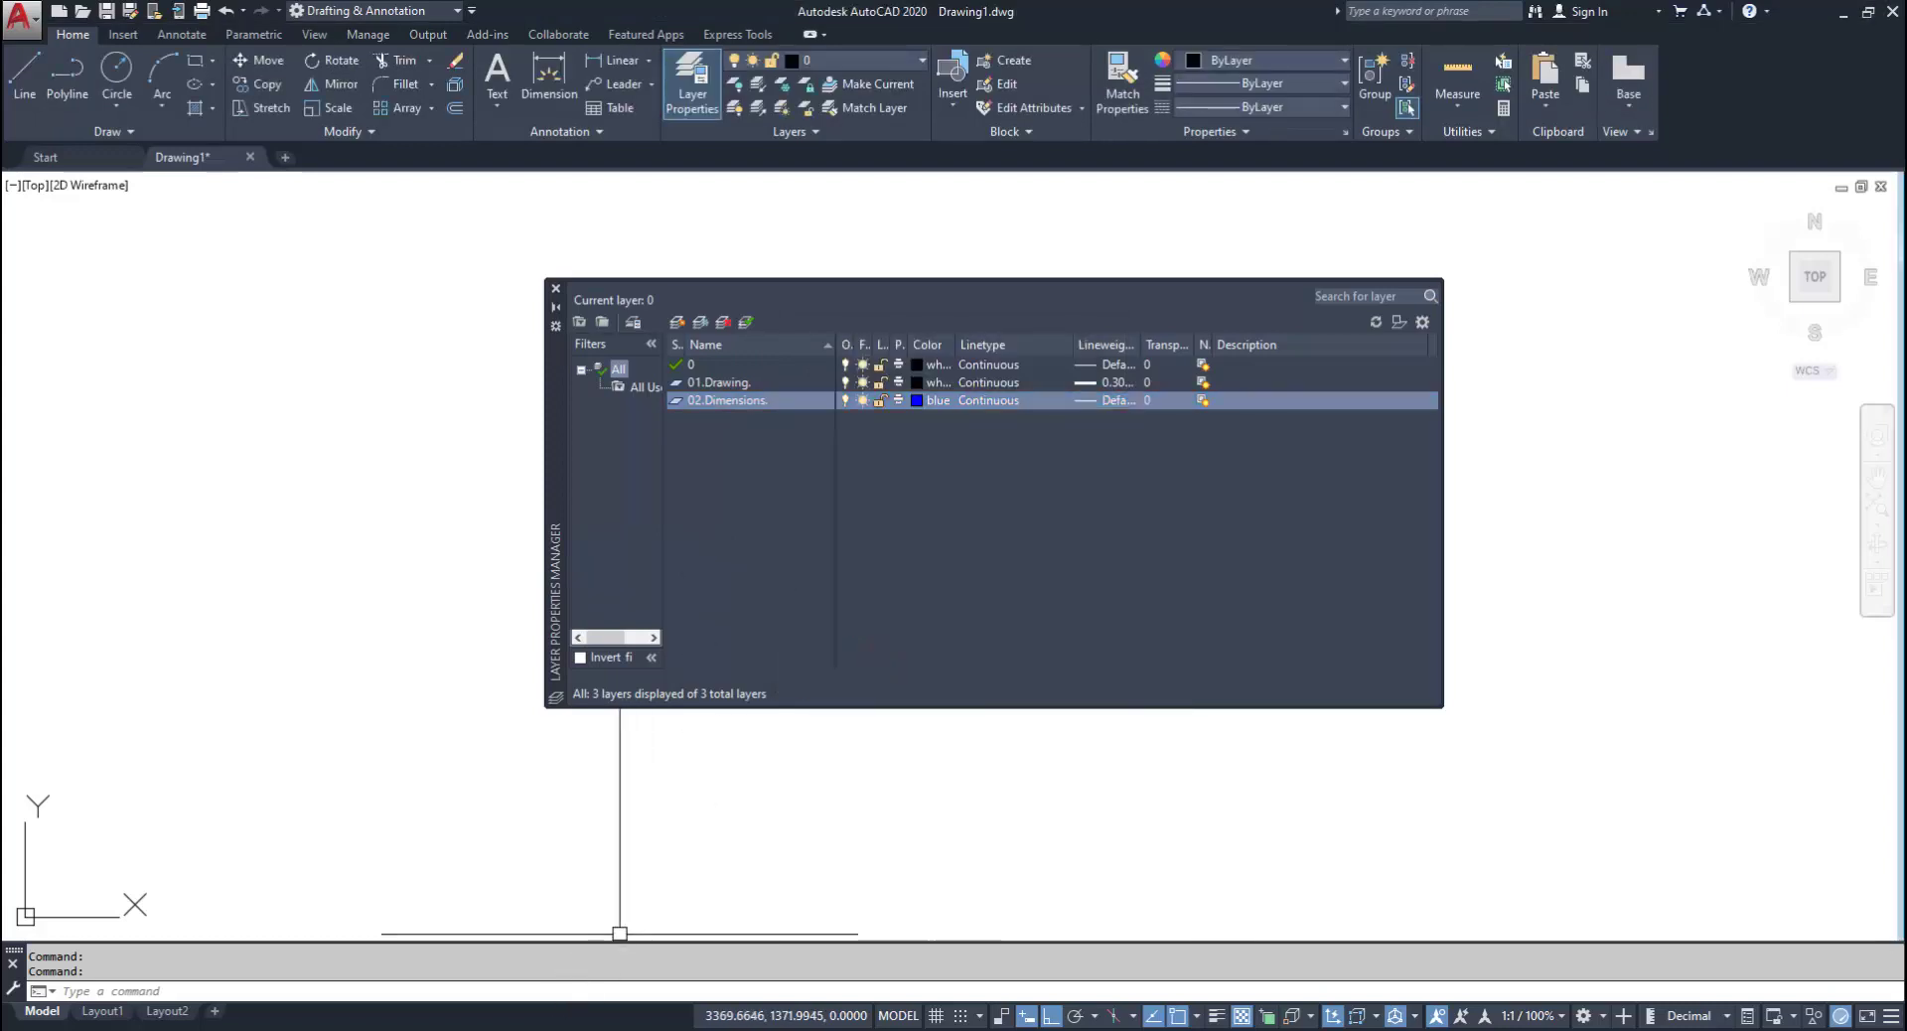
Step: Check the fills in the reference PDF, return to AutoCAD and create a third layer named "03.Gradient."
left_click(607, 1027)
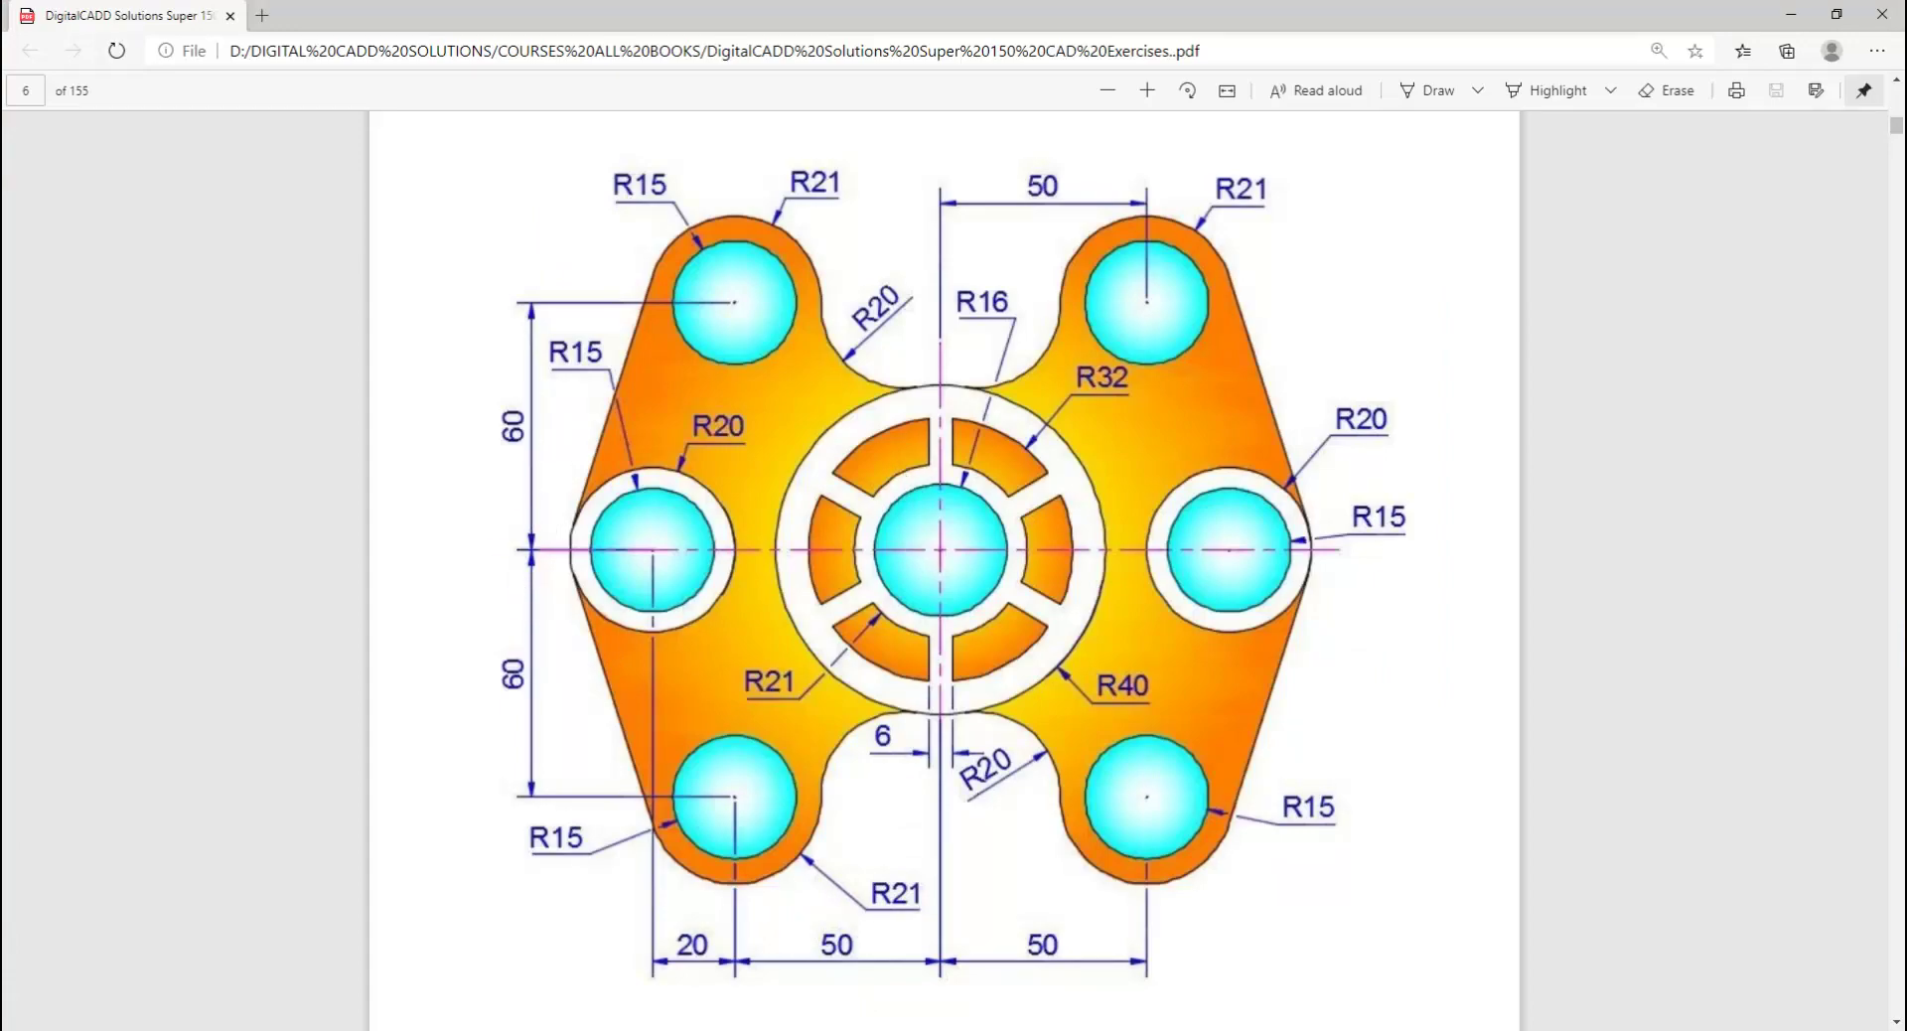
key("alt+Tab")
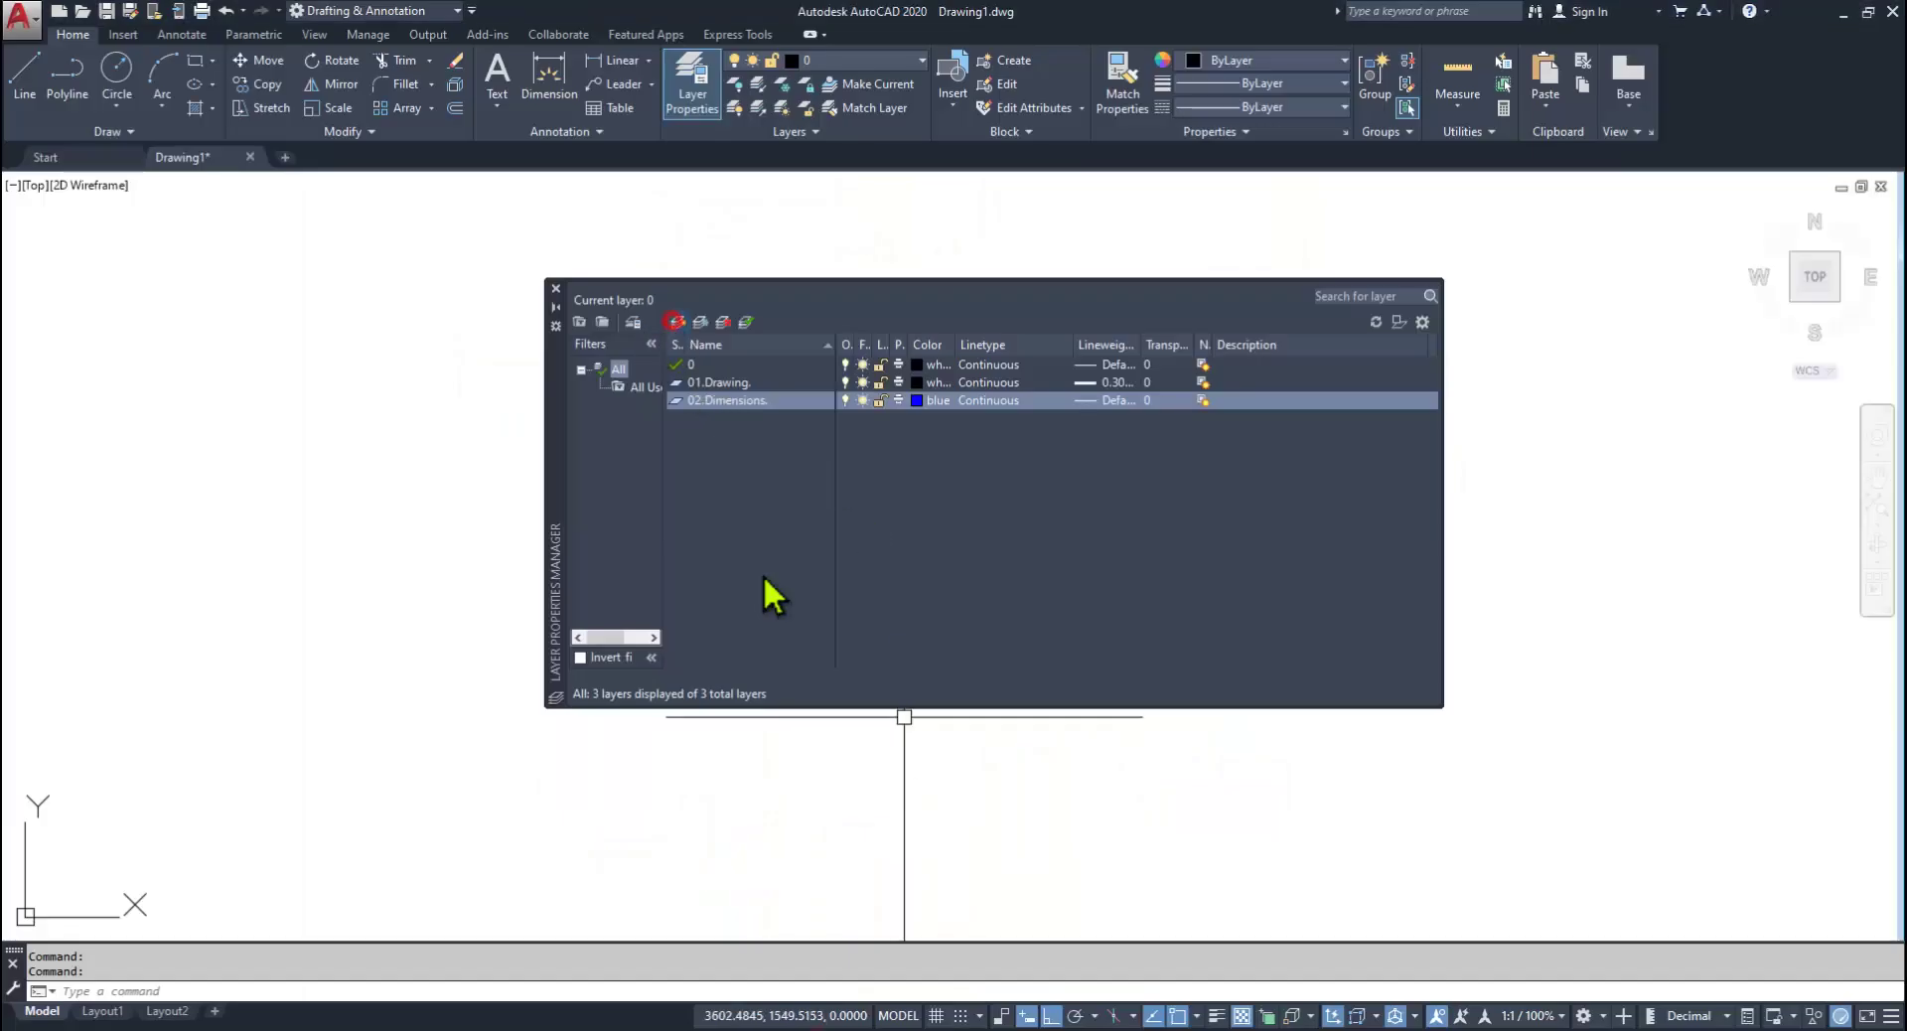
key("alt+n")
type("03.G")
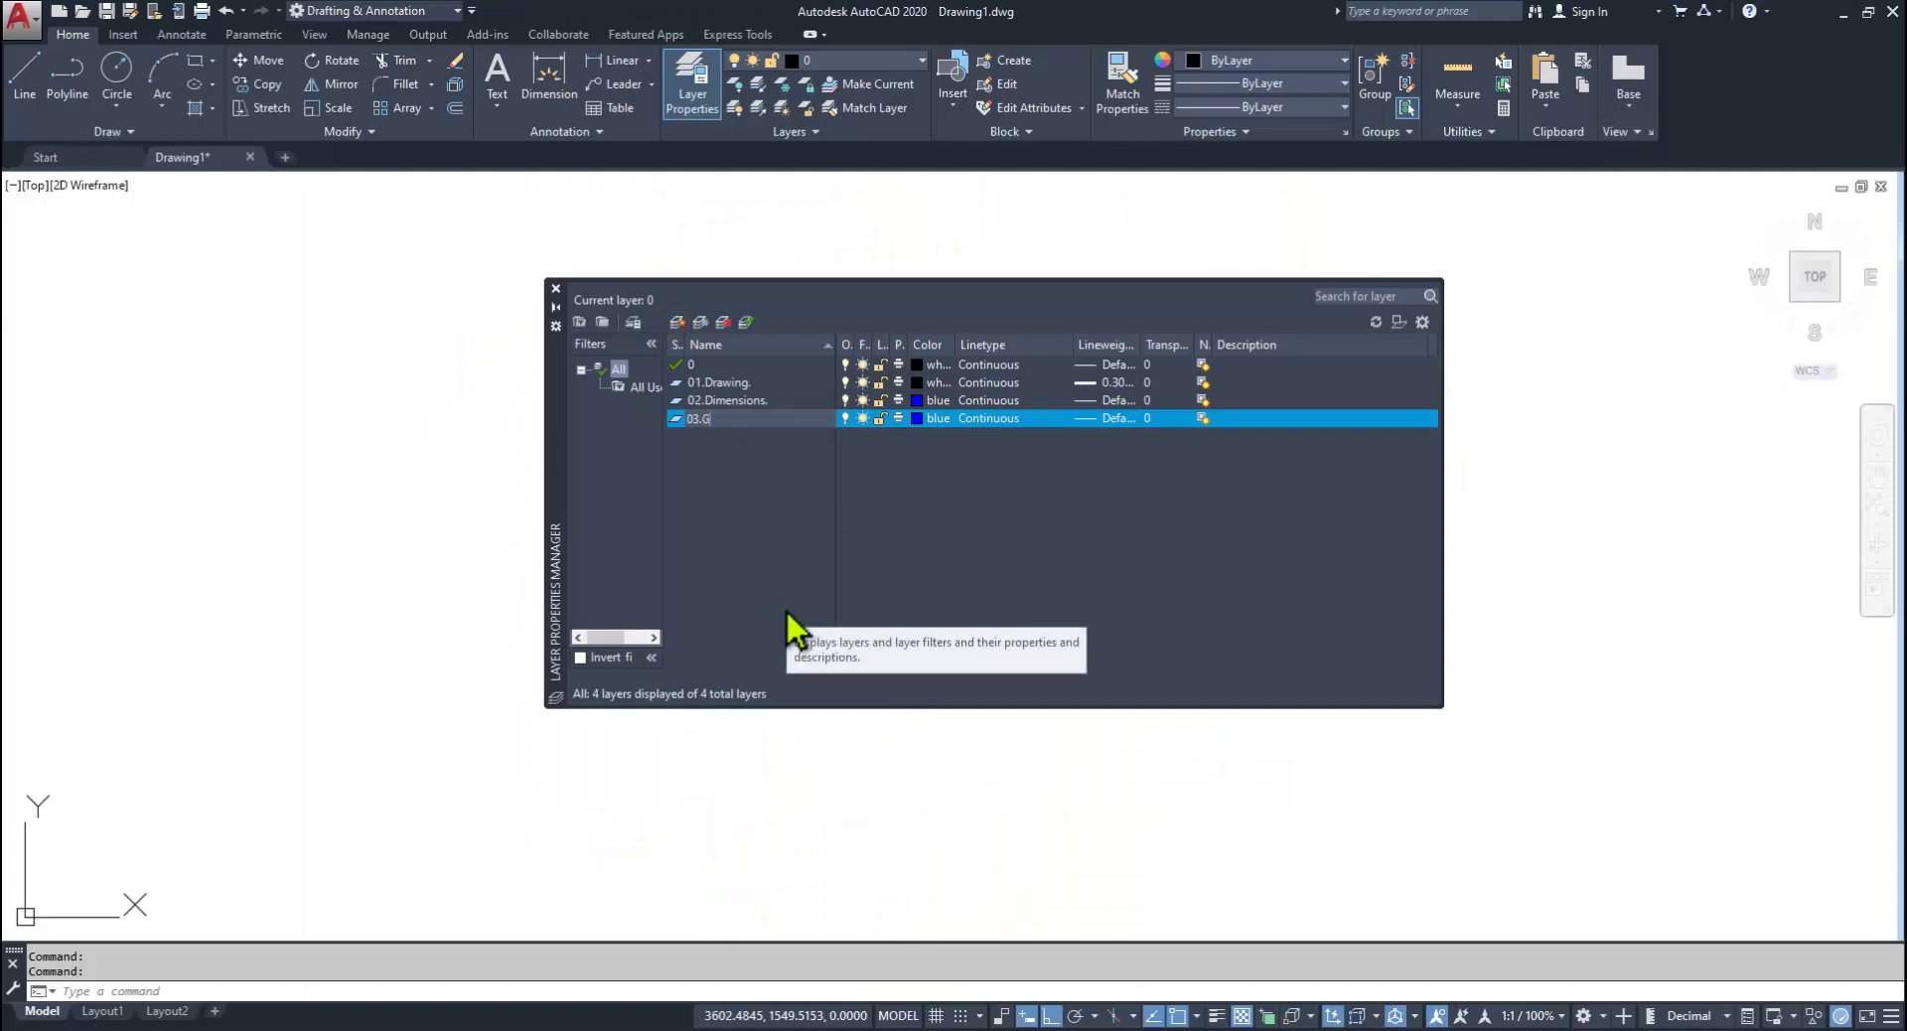
type("rad")
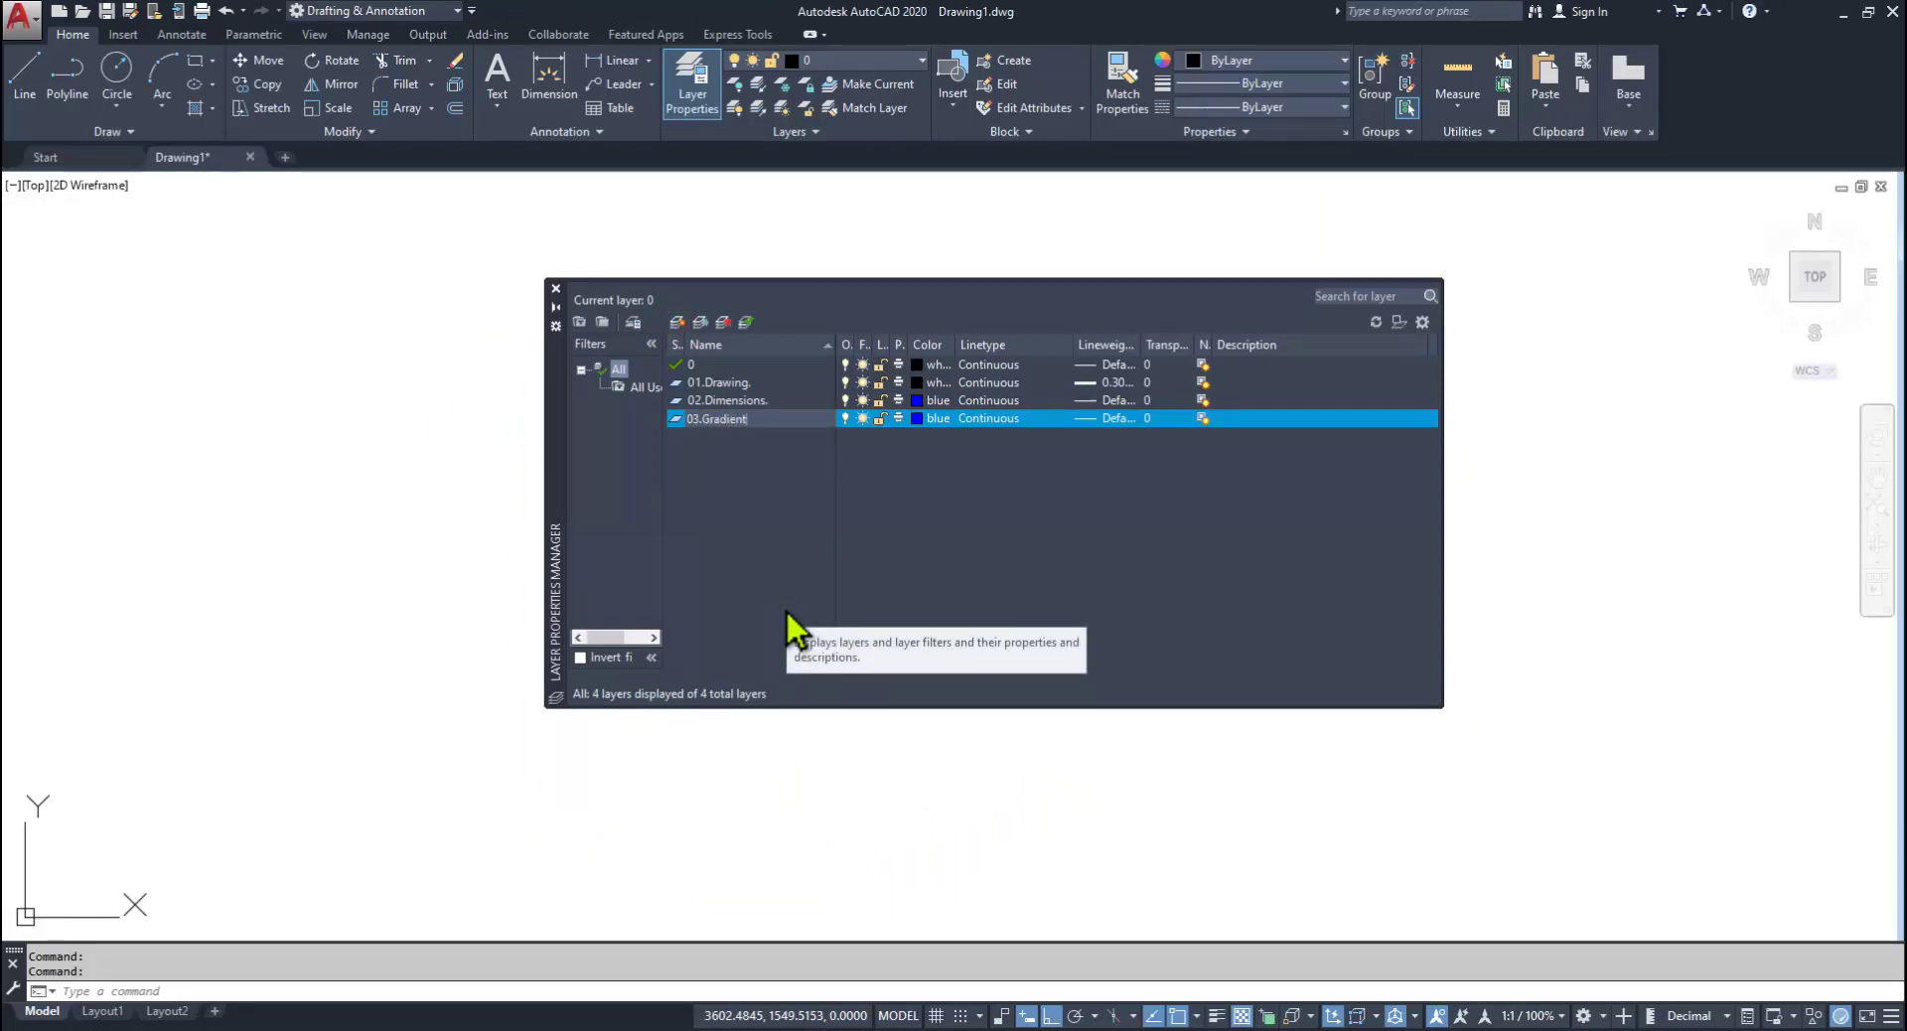
type("ient")
key("Return")
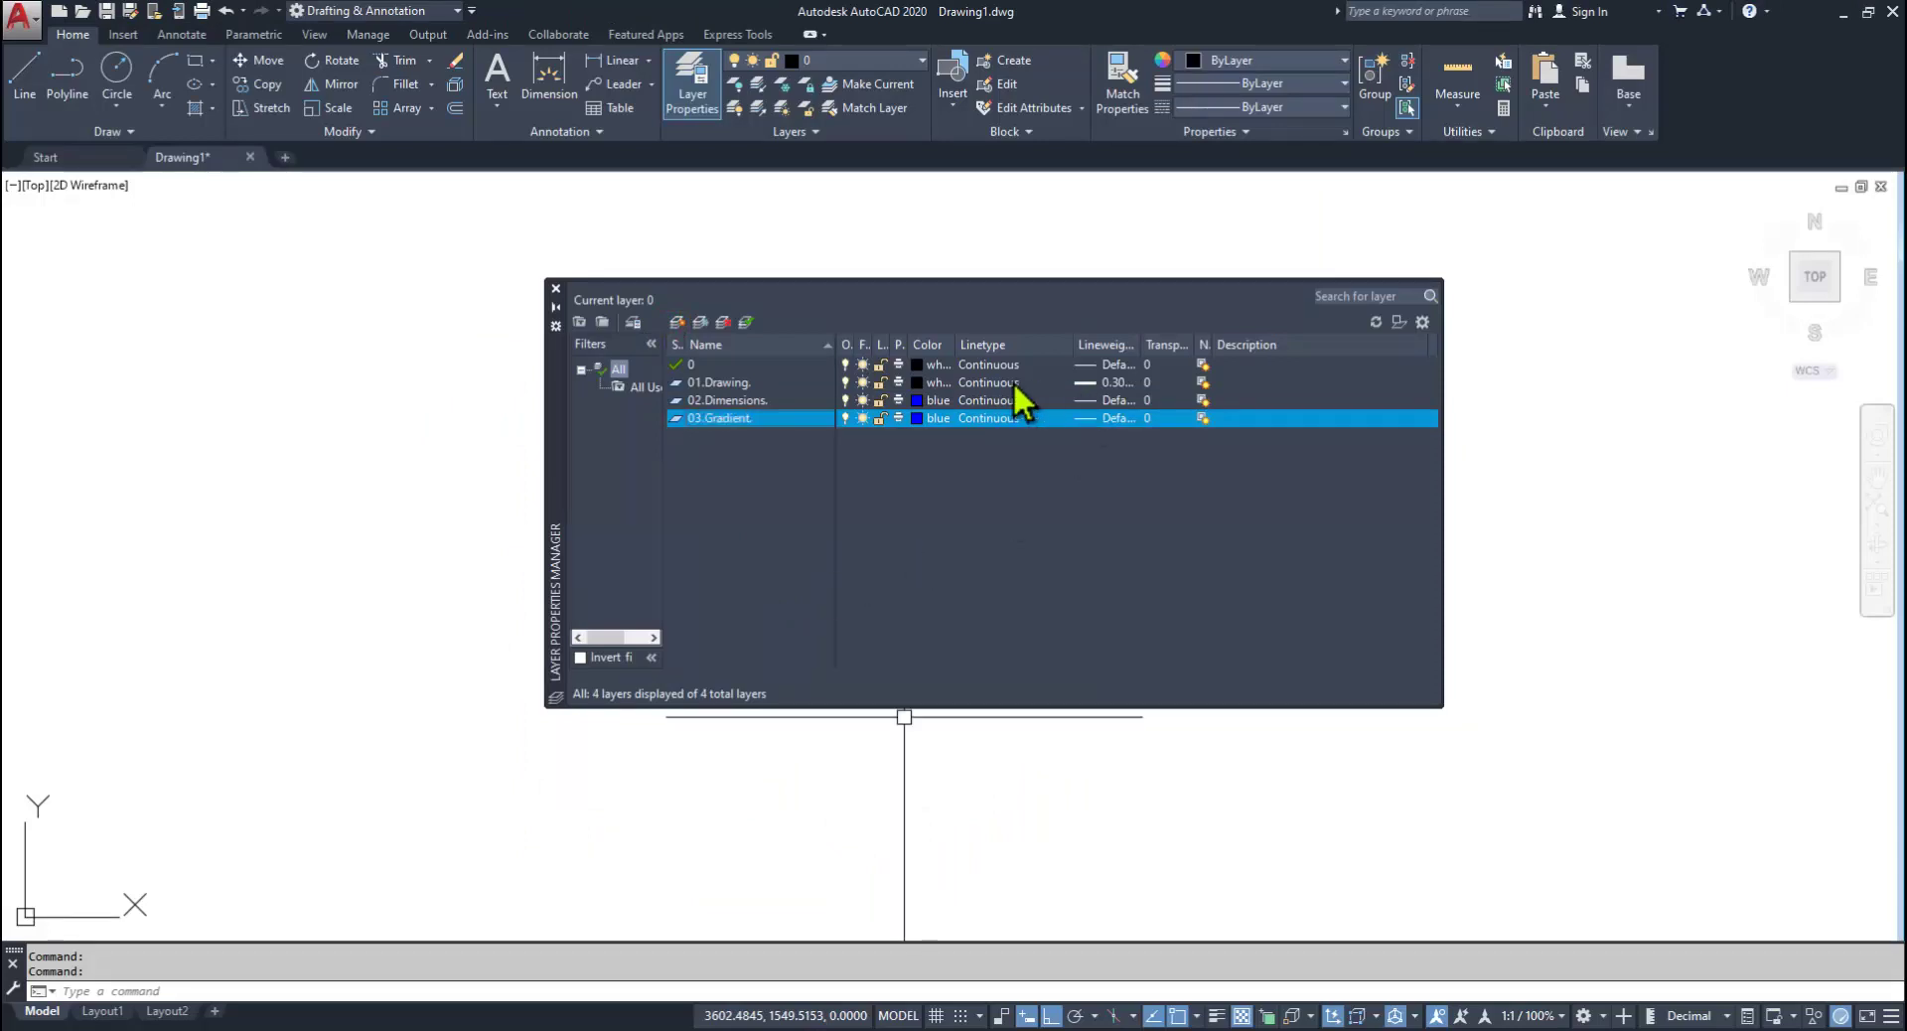
Step: Set the gradient layer's color to orange, index color 30
left_click(915, 423)
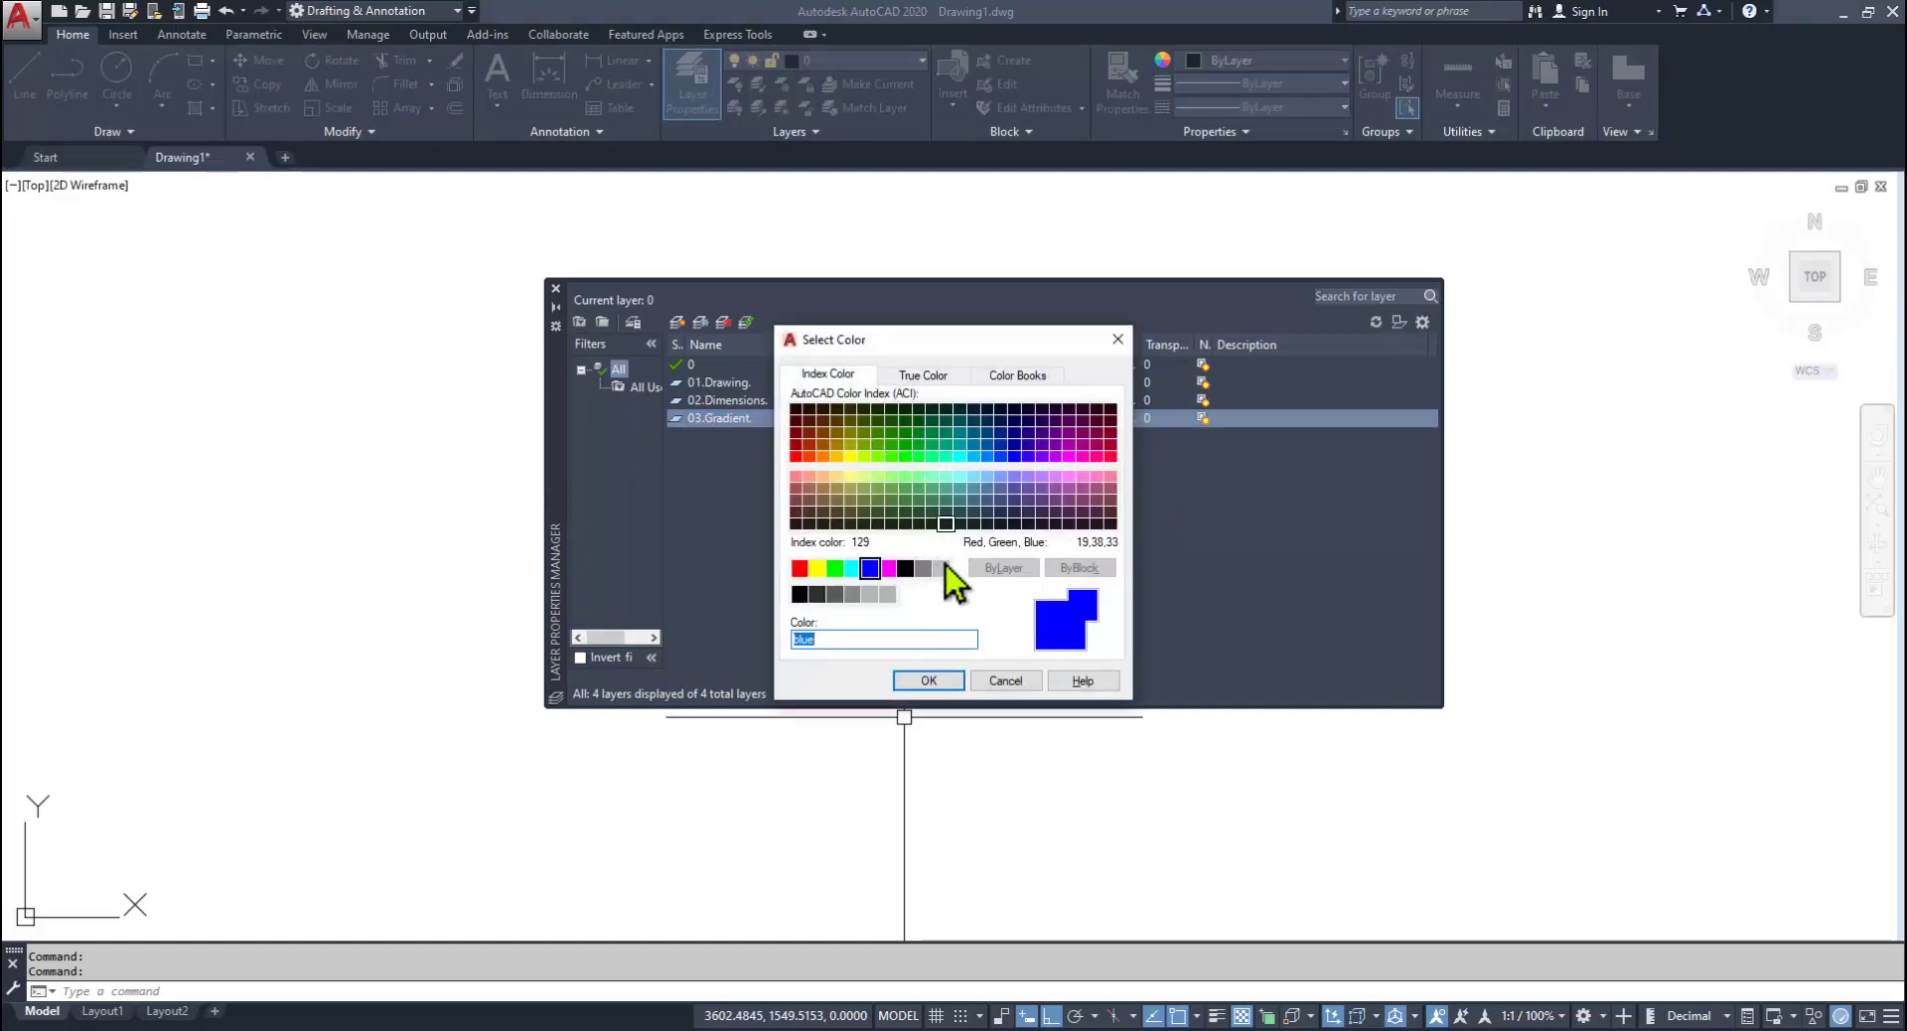
left_click(823, 456)
left_click(949, 680)
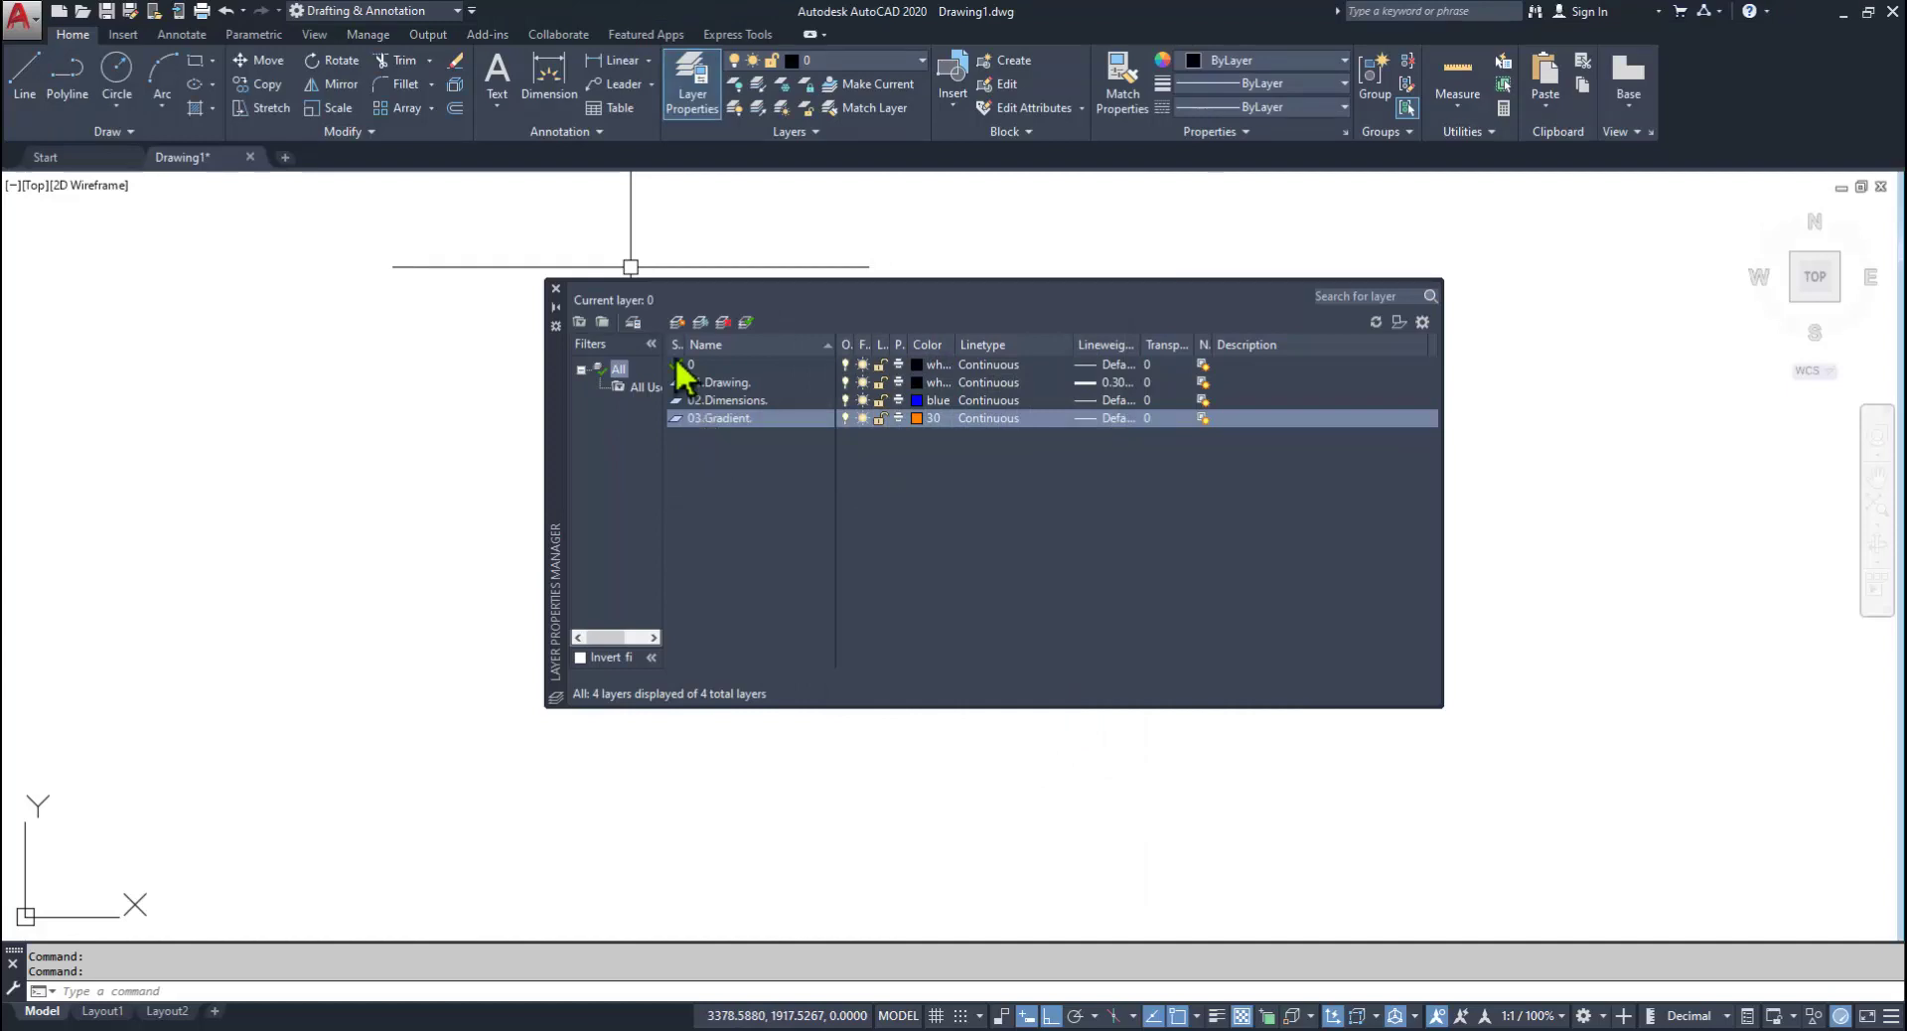
Step: Create a fourth layer named "04.Center Line."
left_click(676, 321)
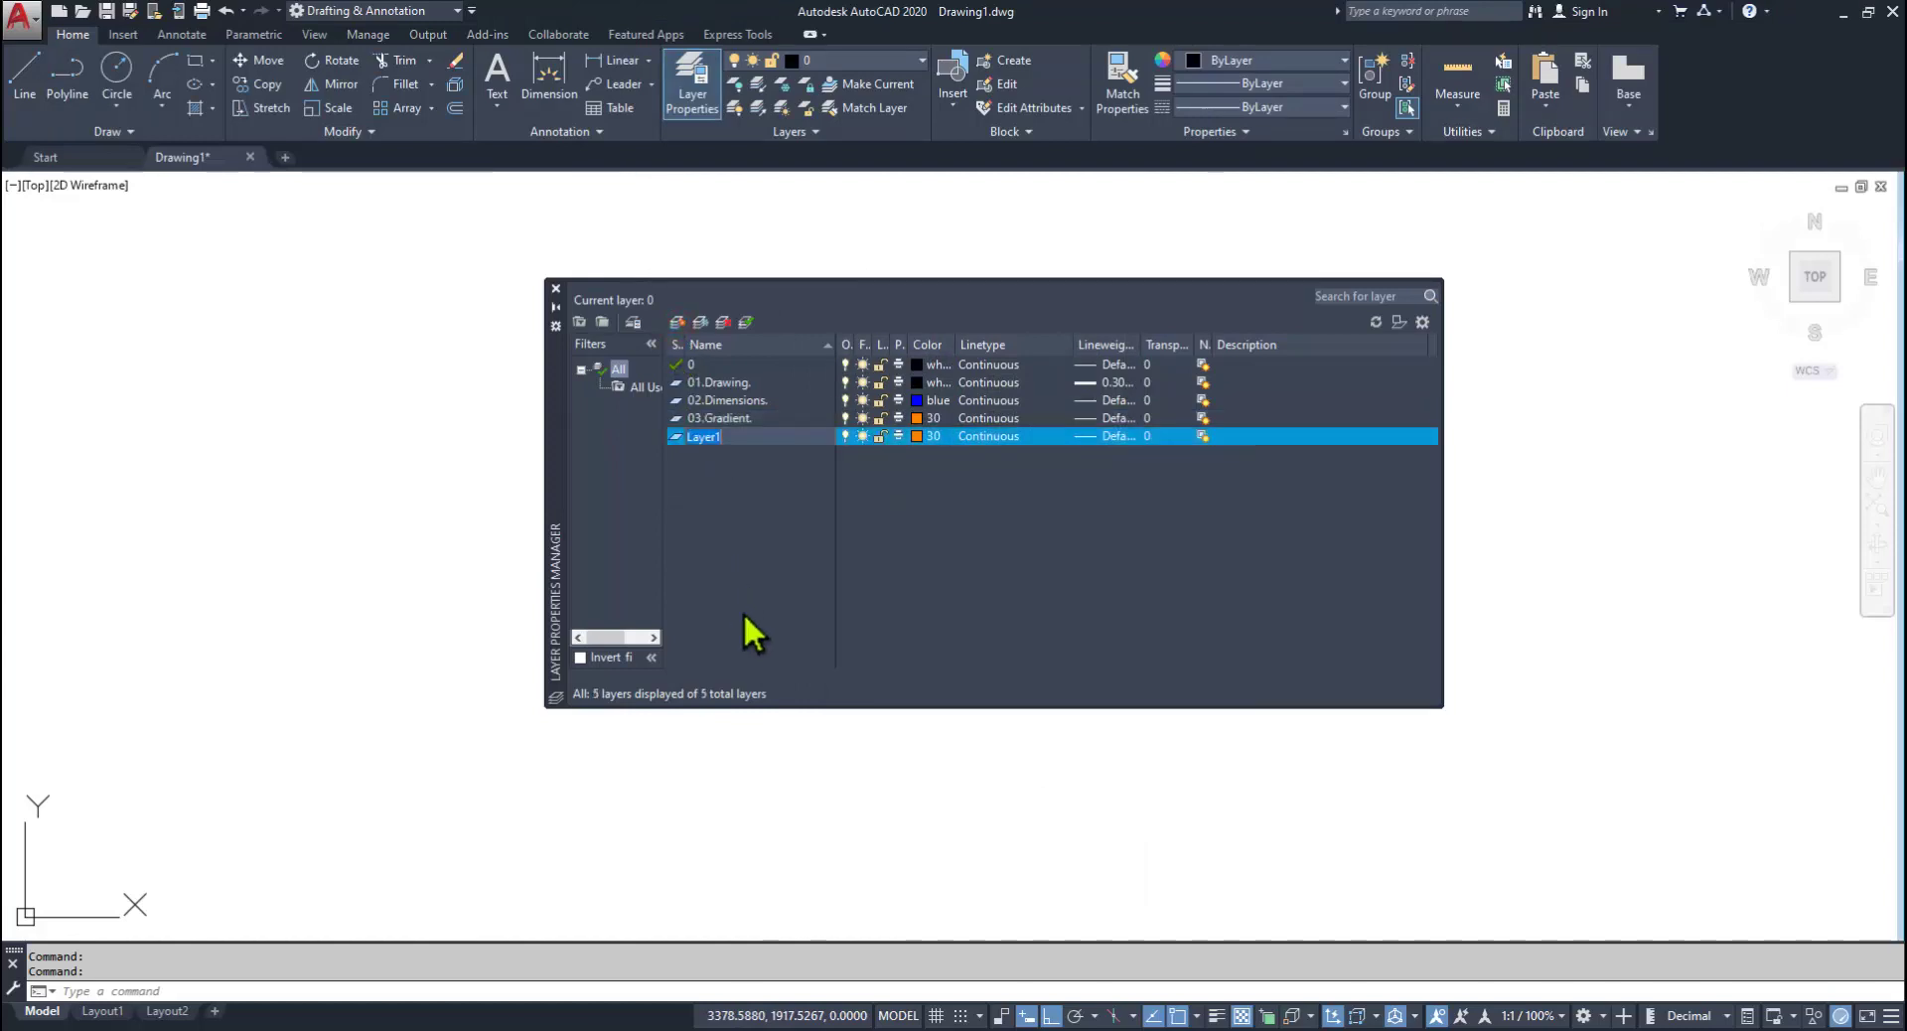
type("04.Ce")
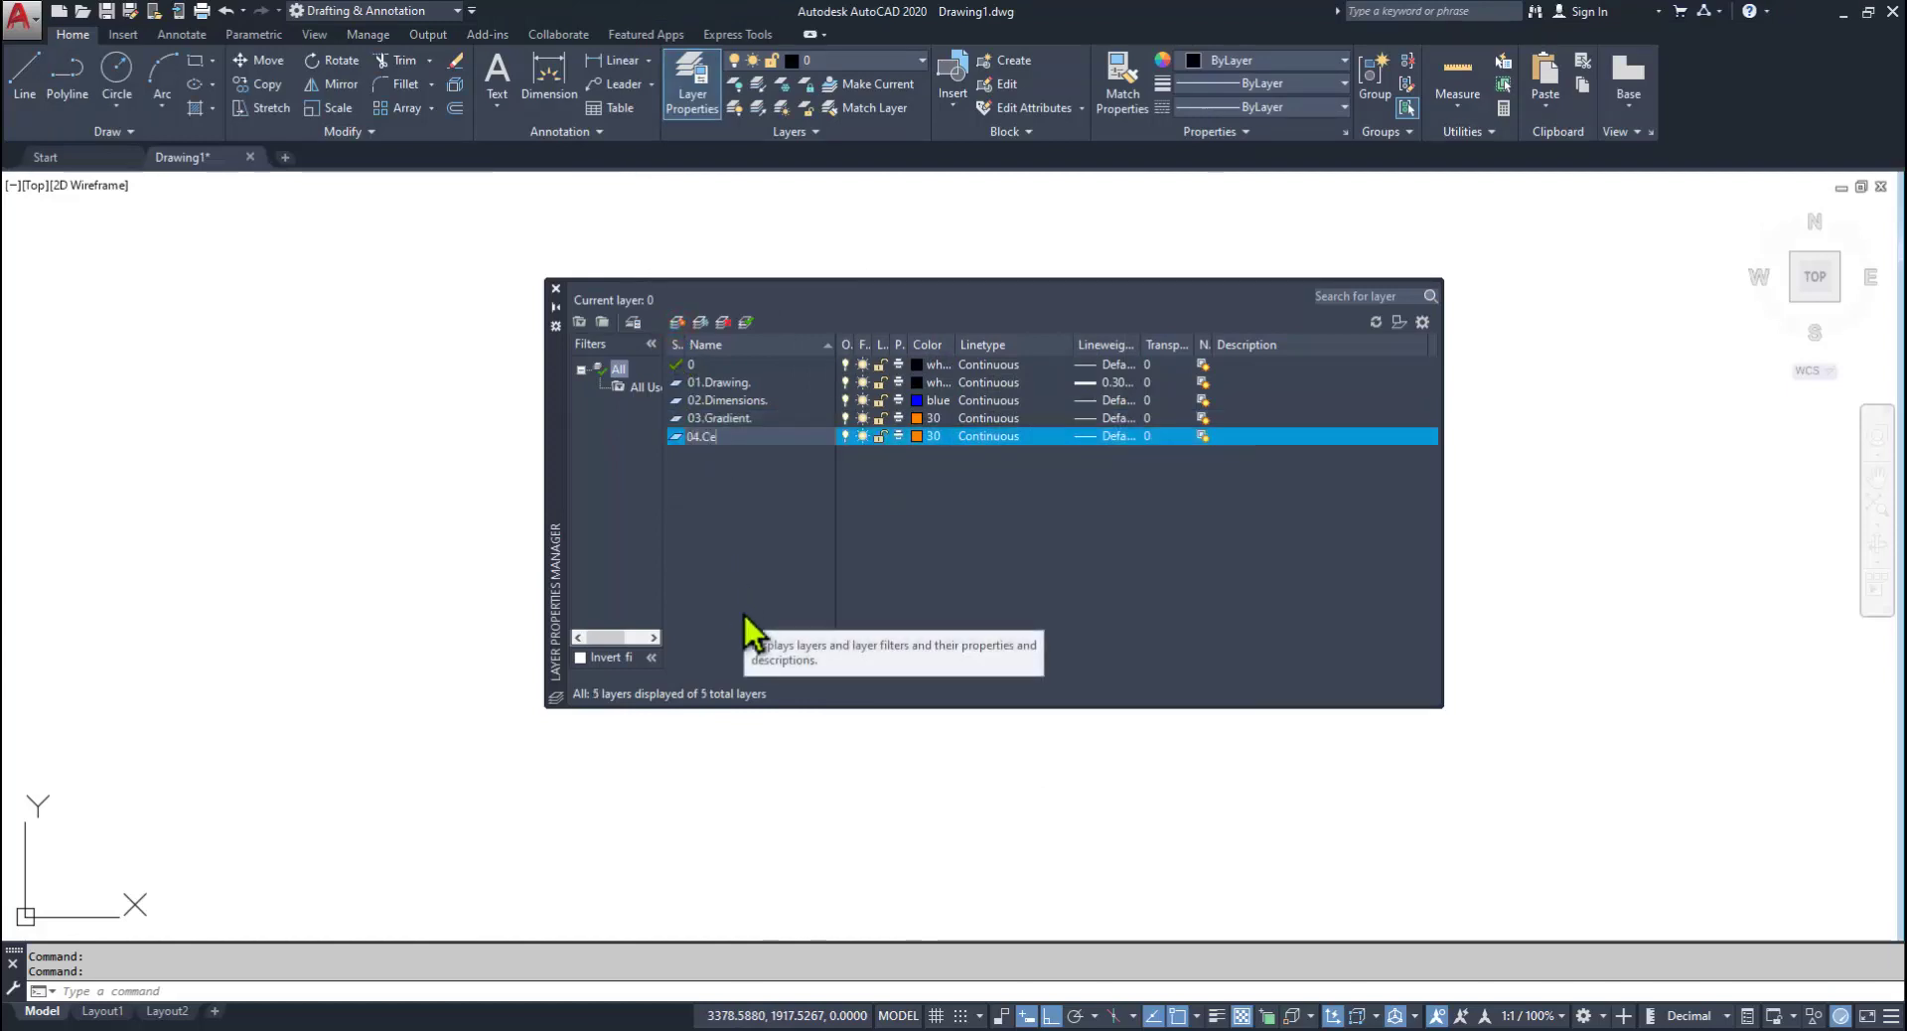
type("nter Lin")
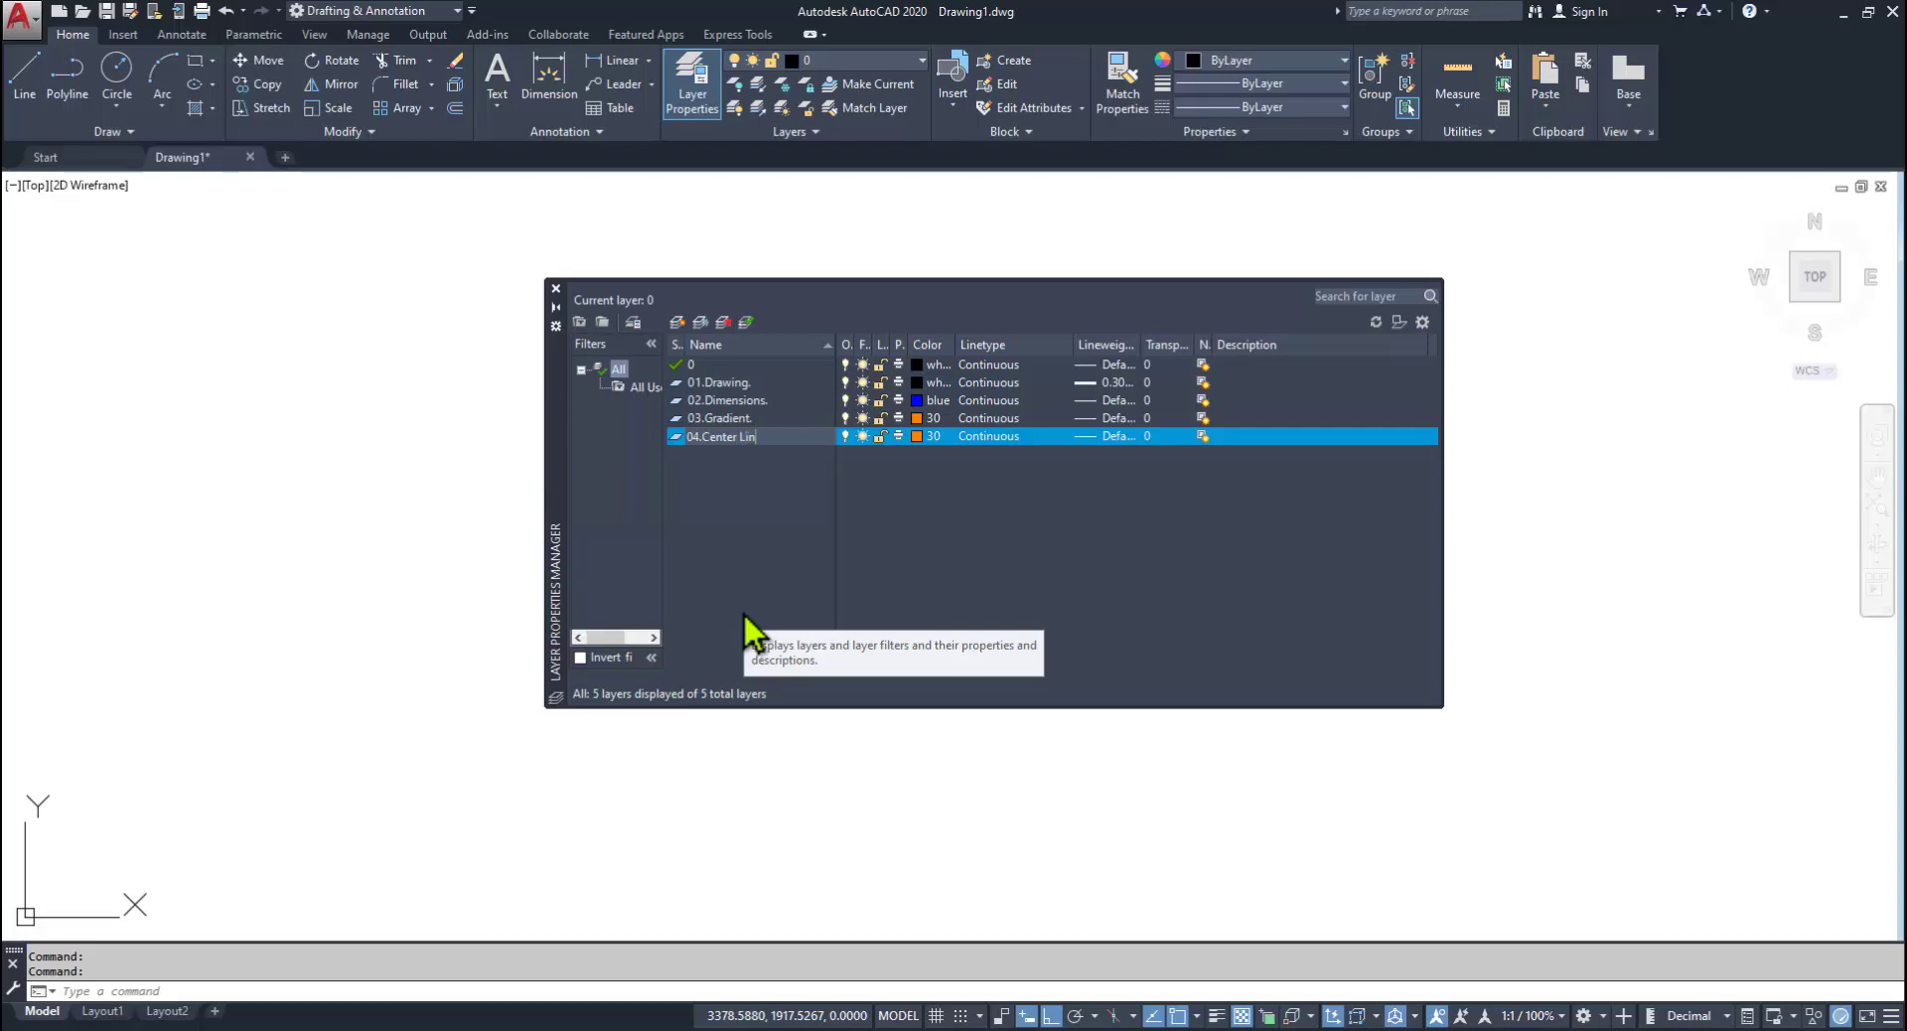
type("e.")
key("Return")
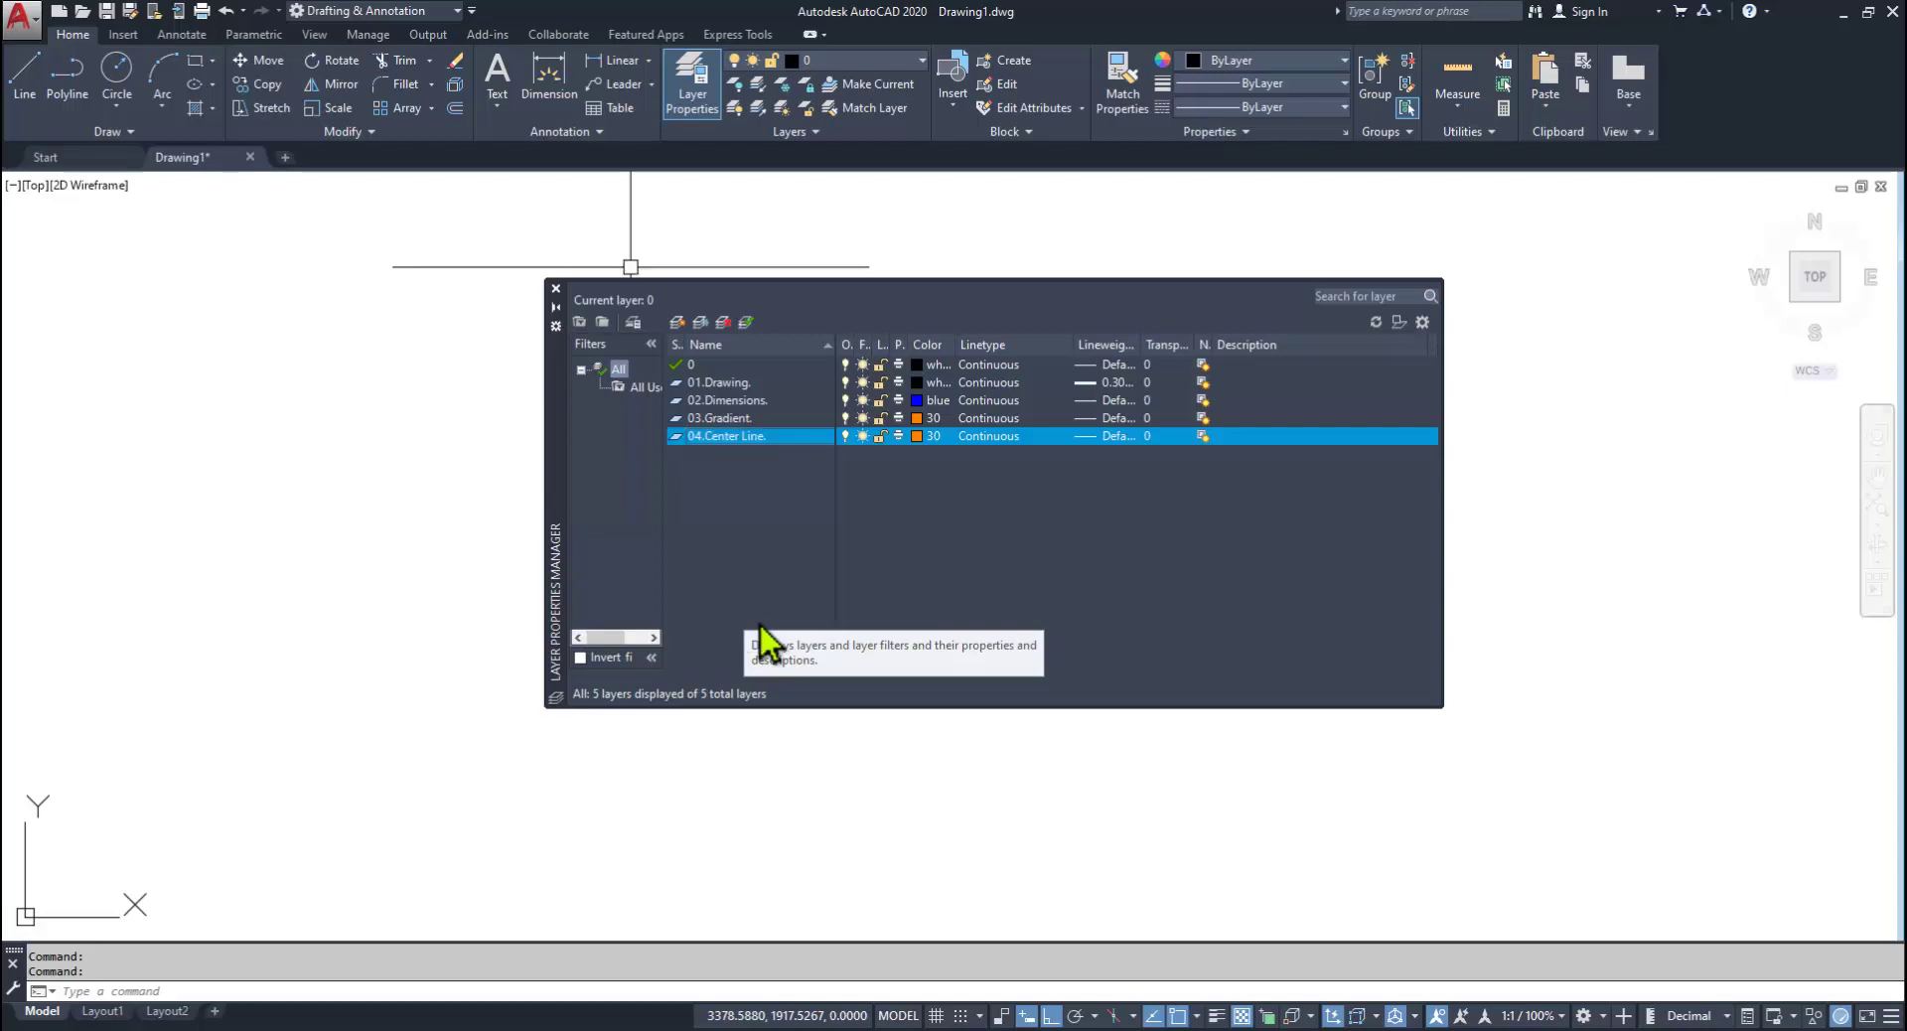
Step: Set the center line layer's color to red
left_click(914, 437)
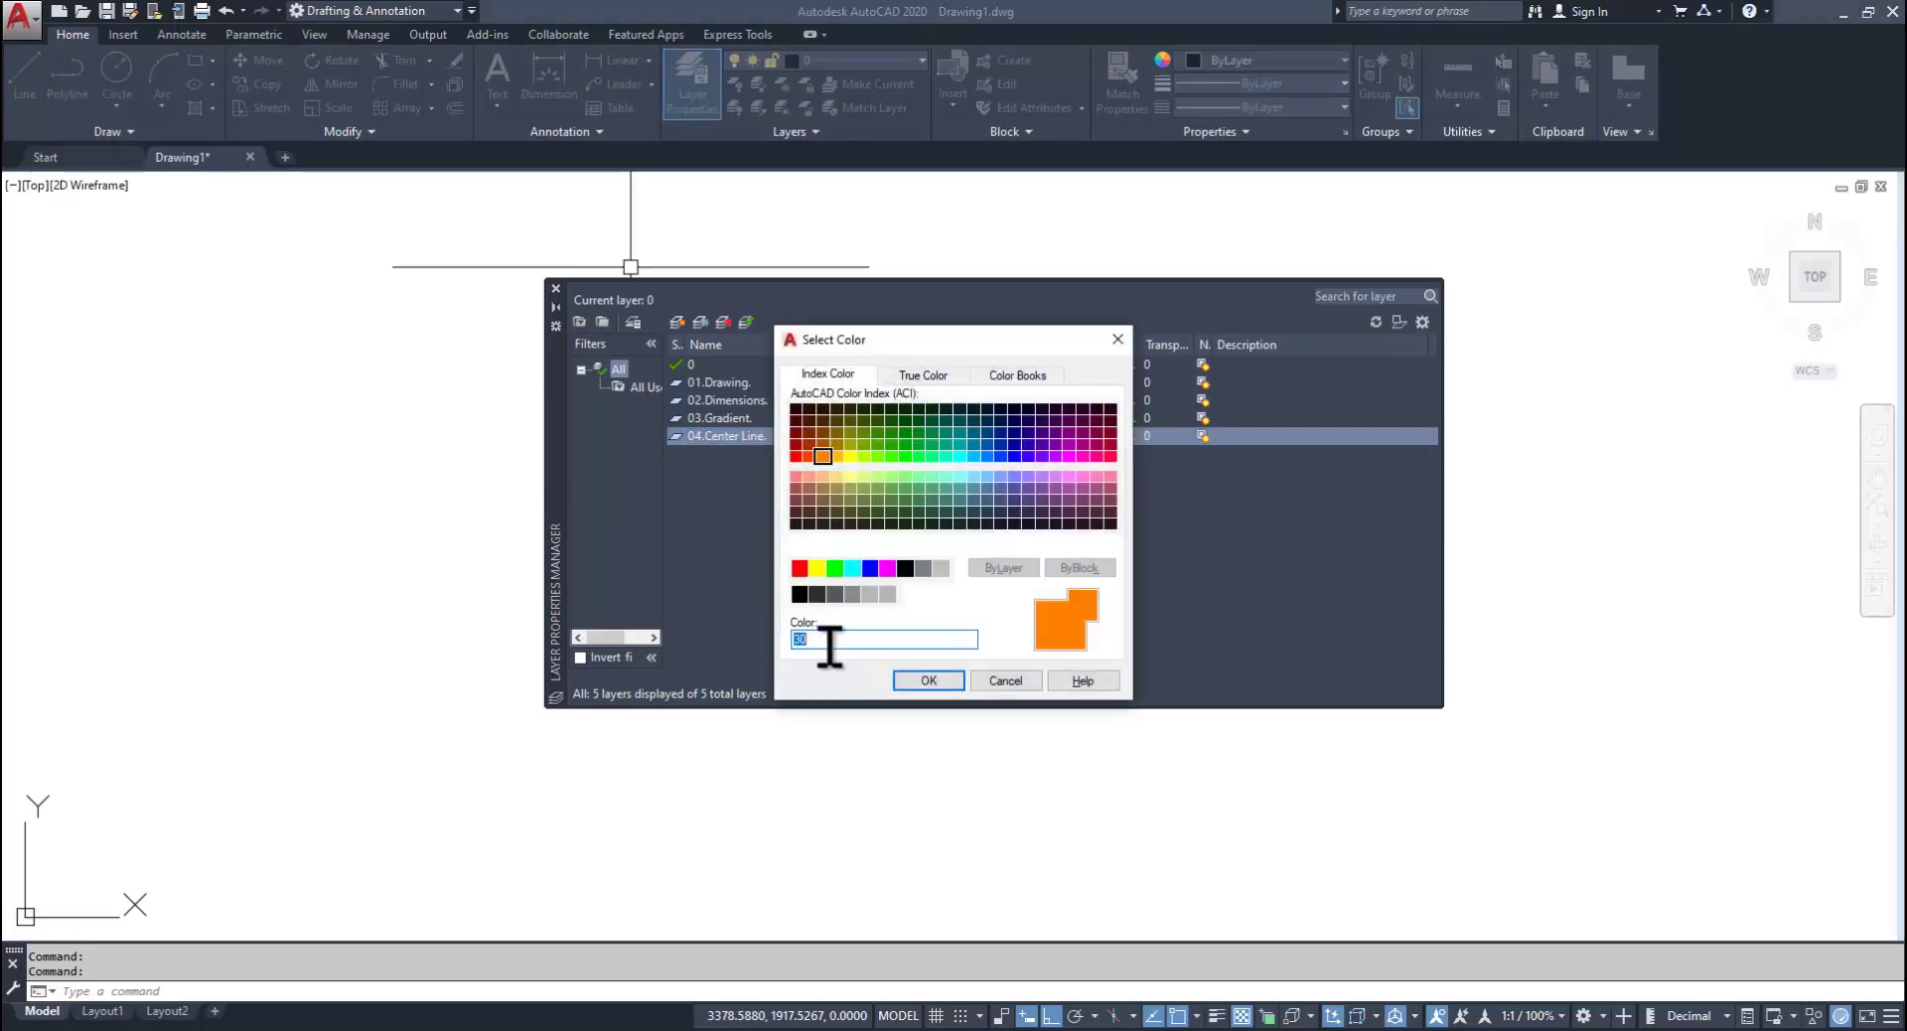
left_click(798, 567)
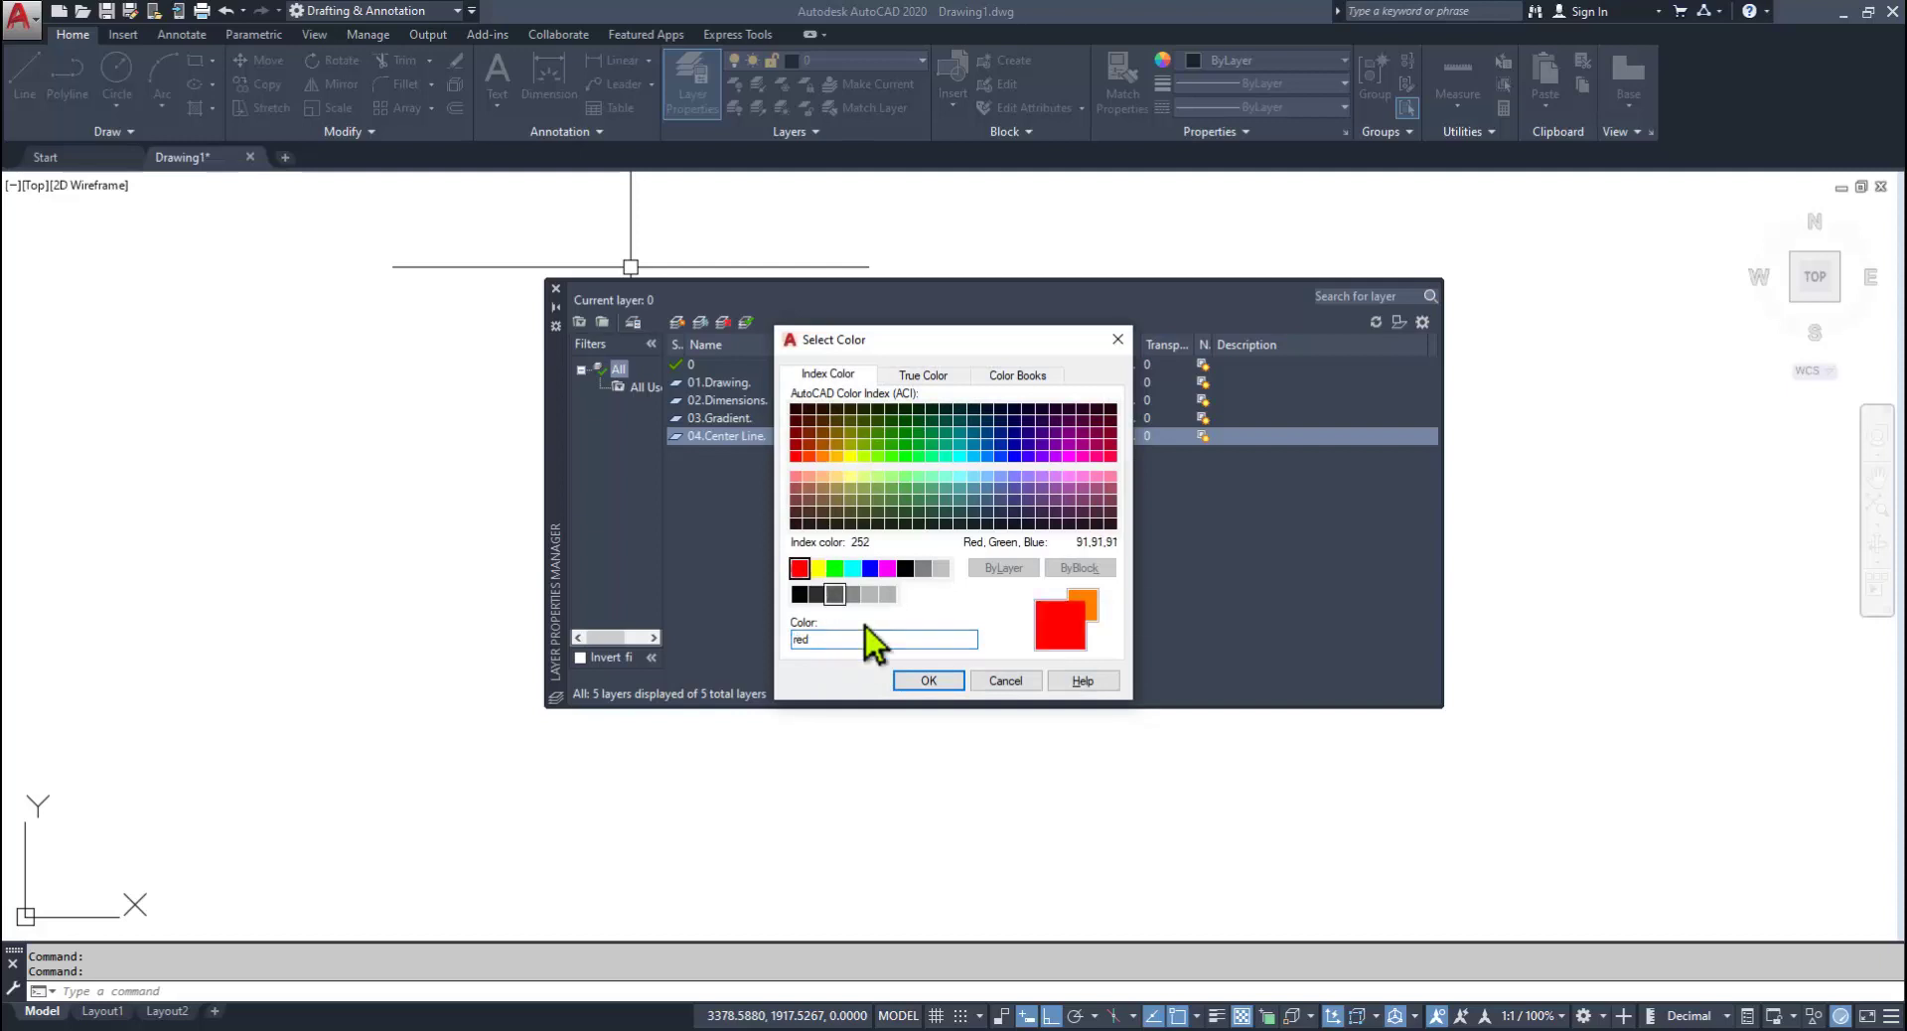
left_click(949, 683)
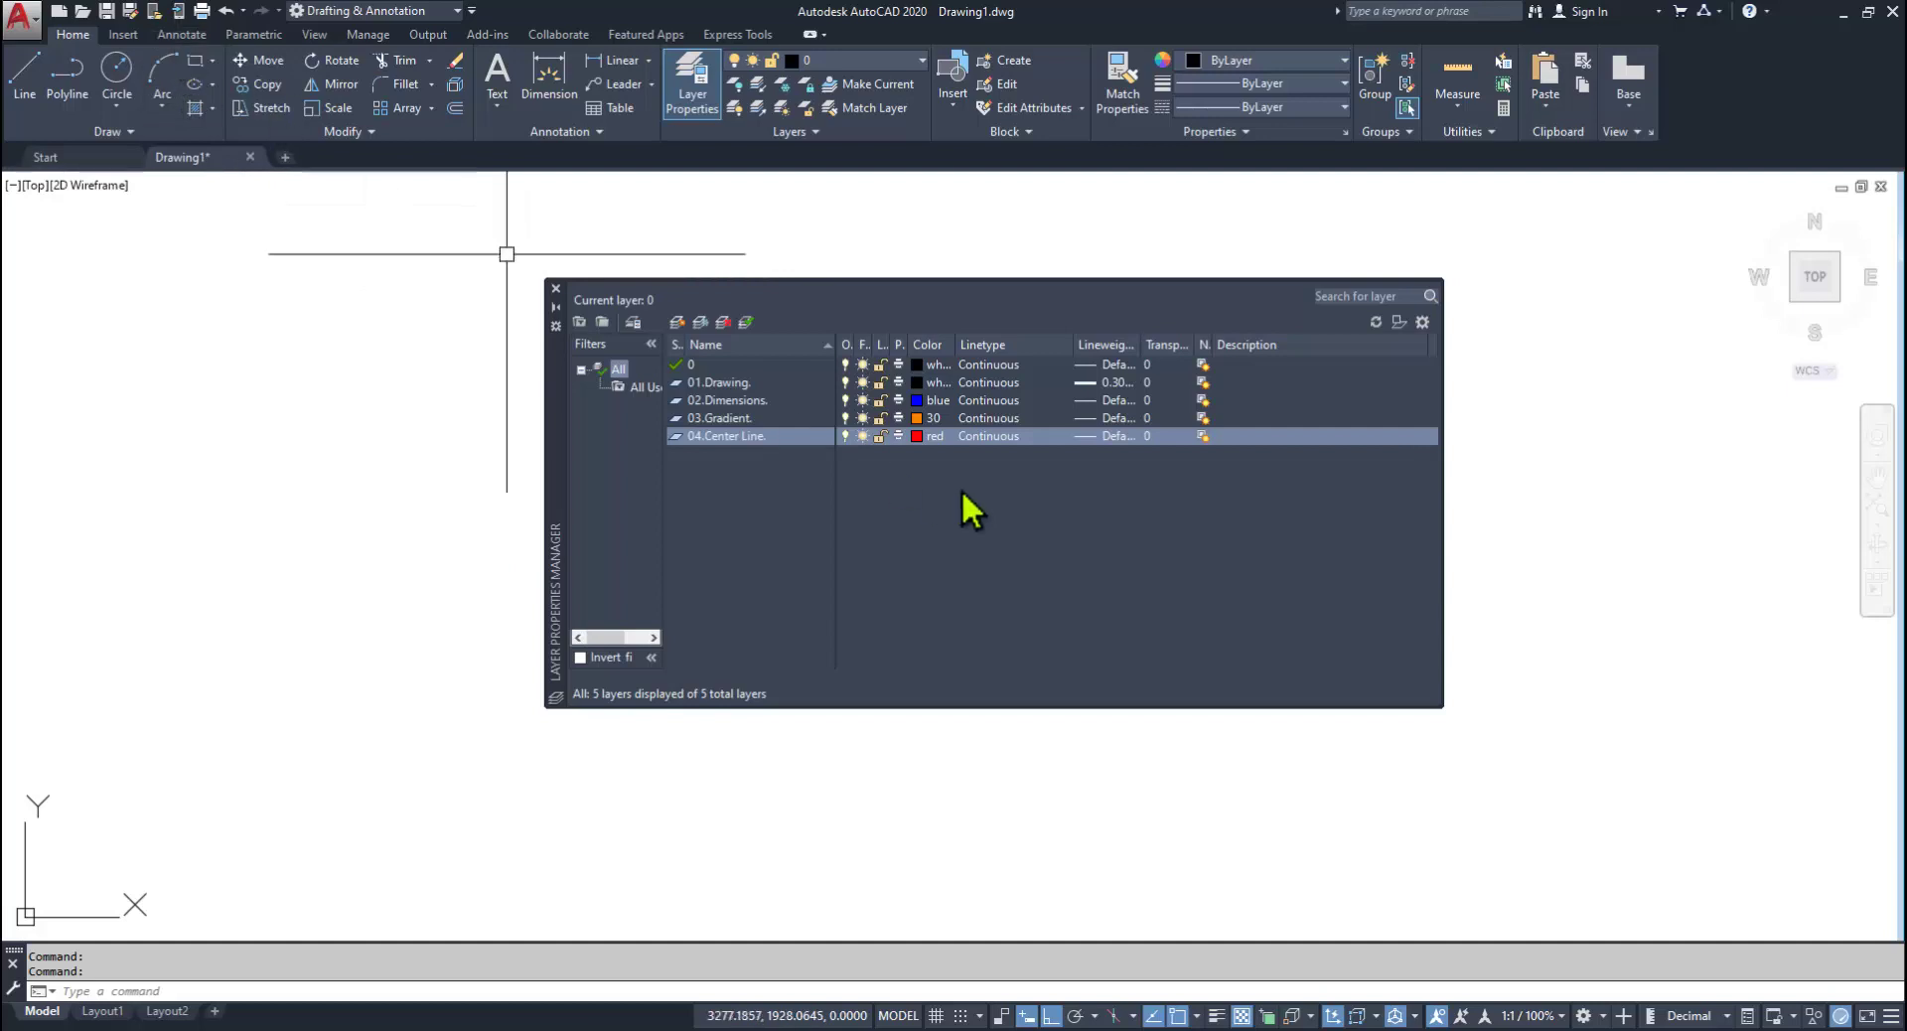
left_click(993, 439)
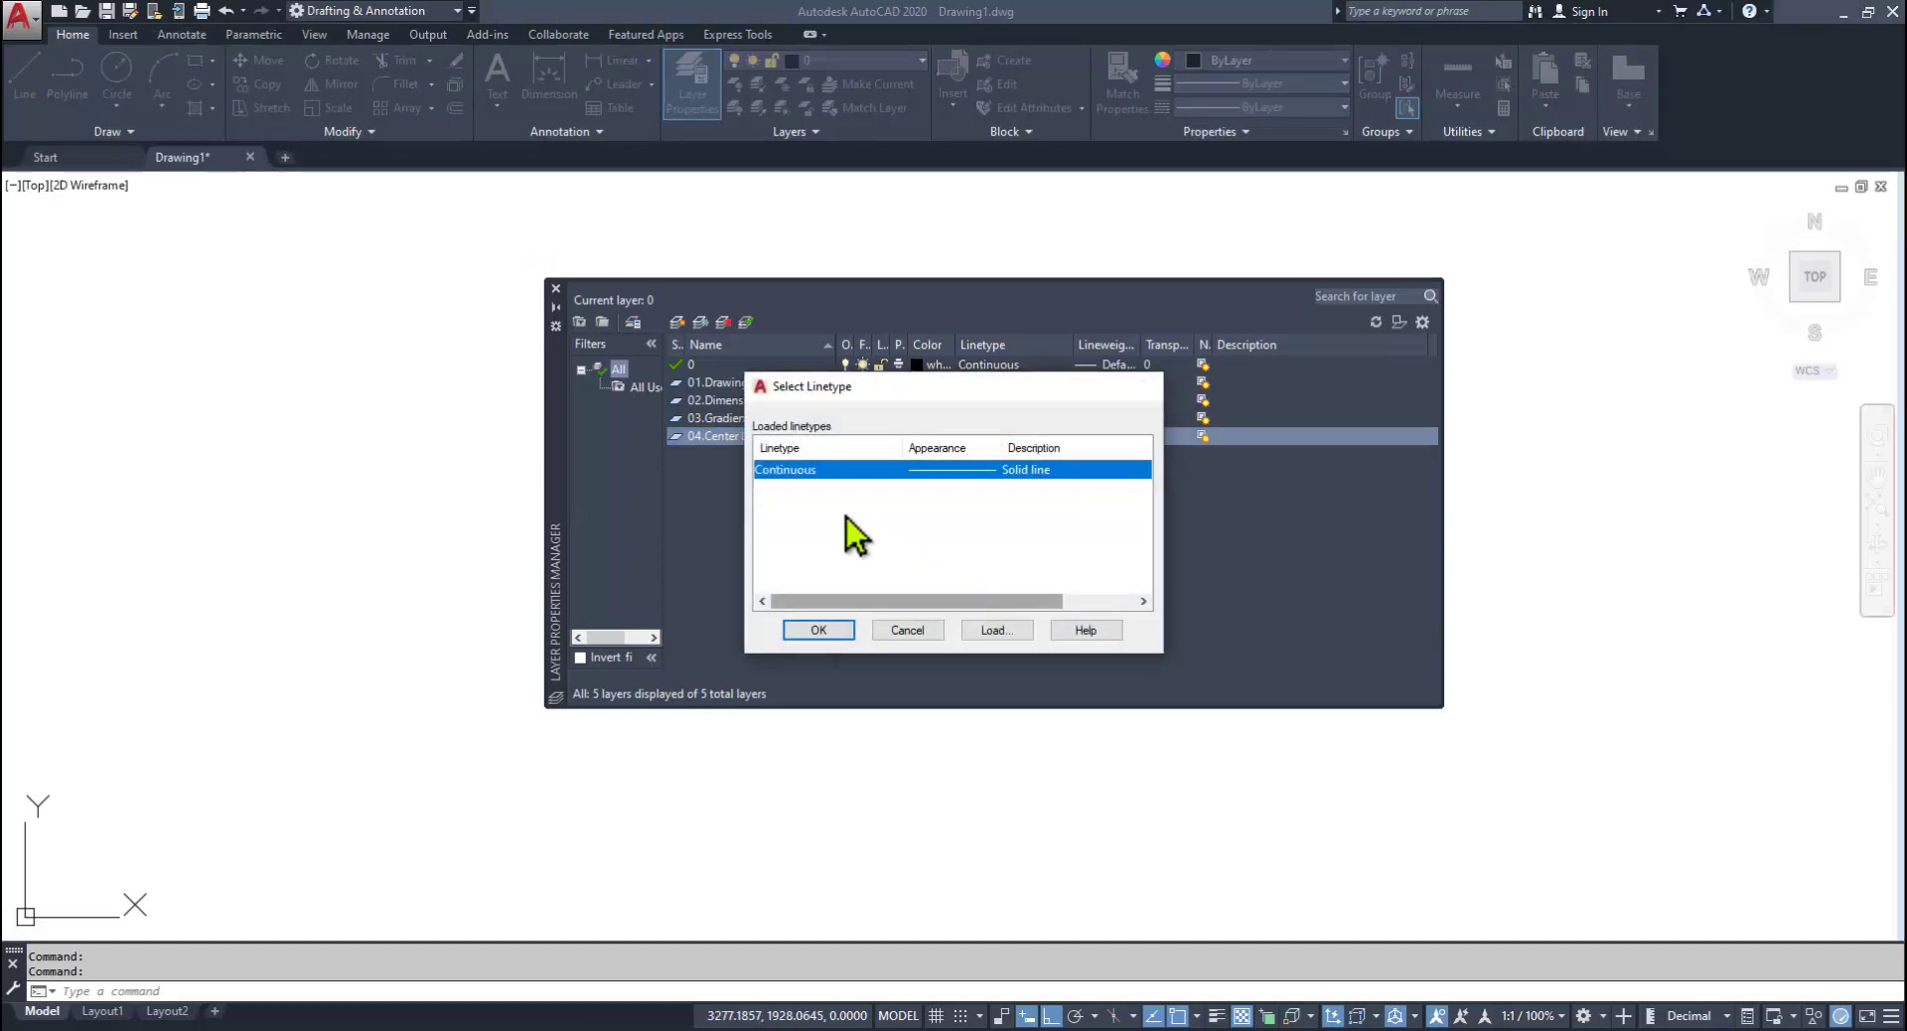
key("Escape")
left_click(182, 34)
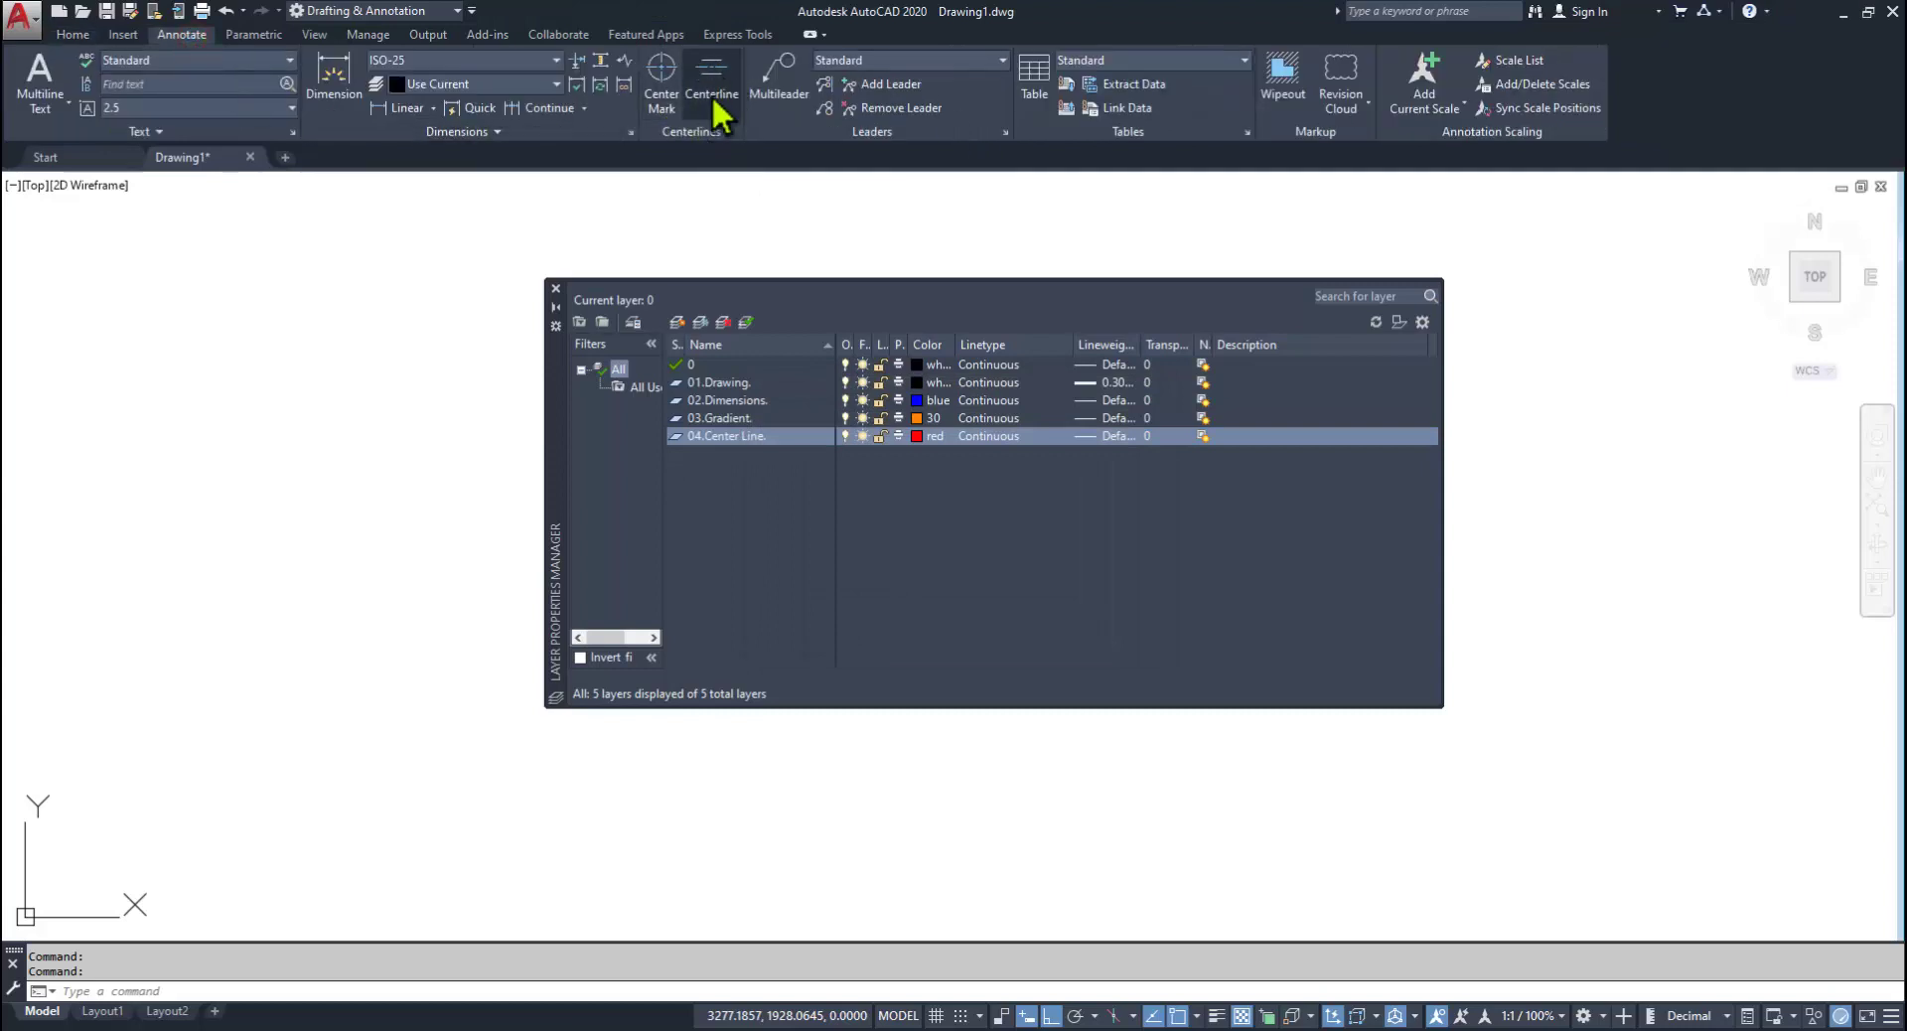
Step: Load the CENTER2 linetype, assign it to the center line layer and close the layer manager
left_click(986, 438)
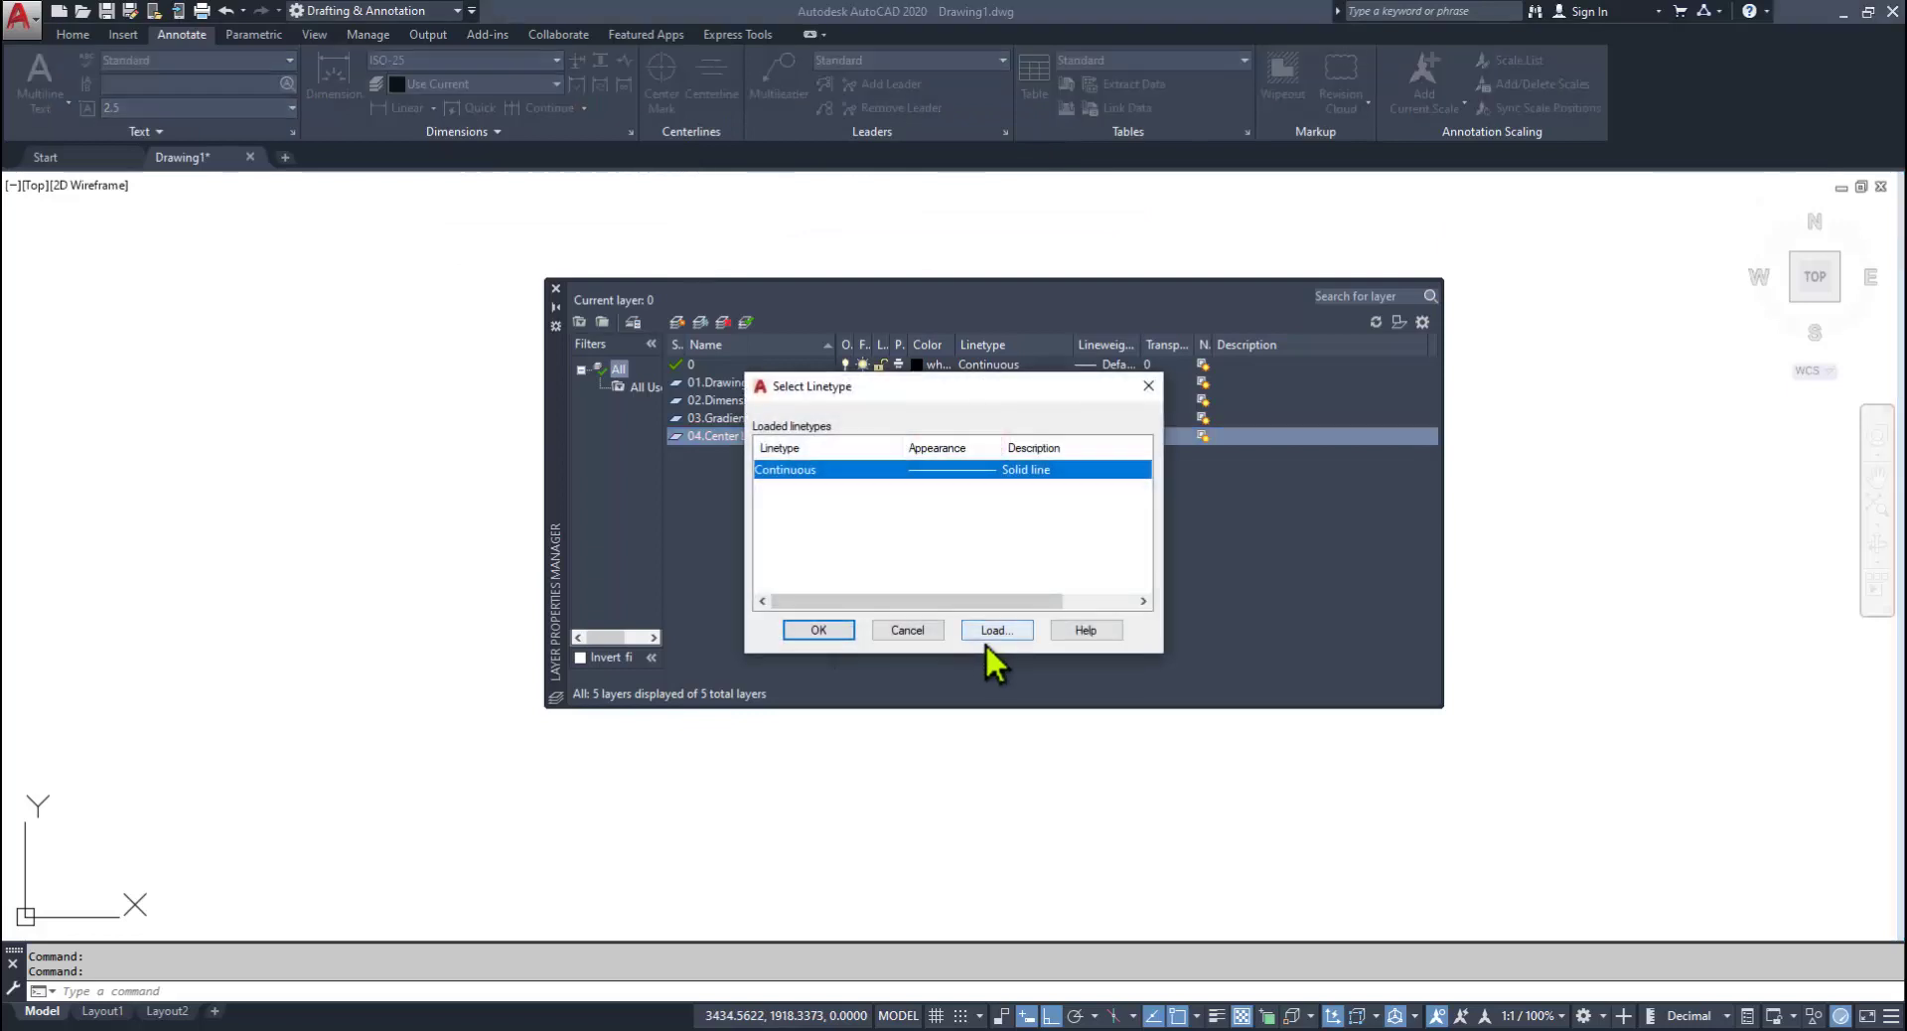
left_click(990, 630)
left_click(794, 602)
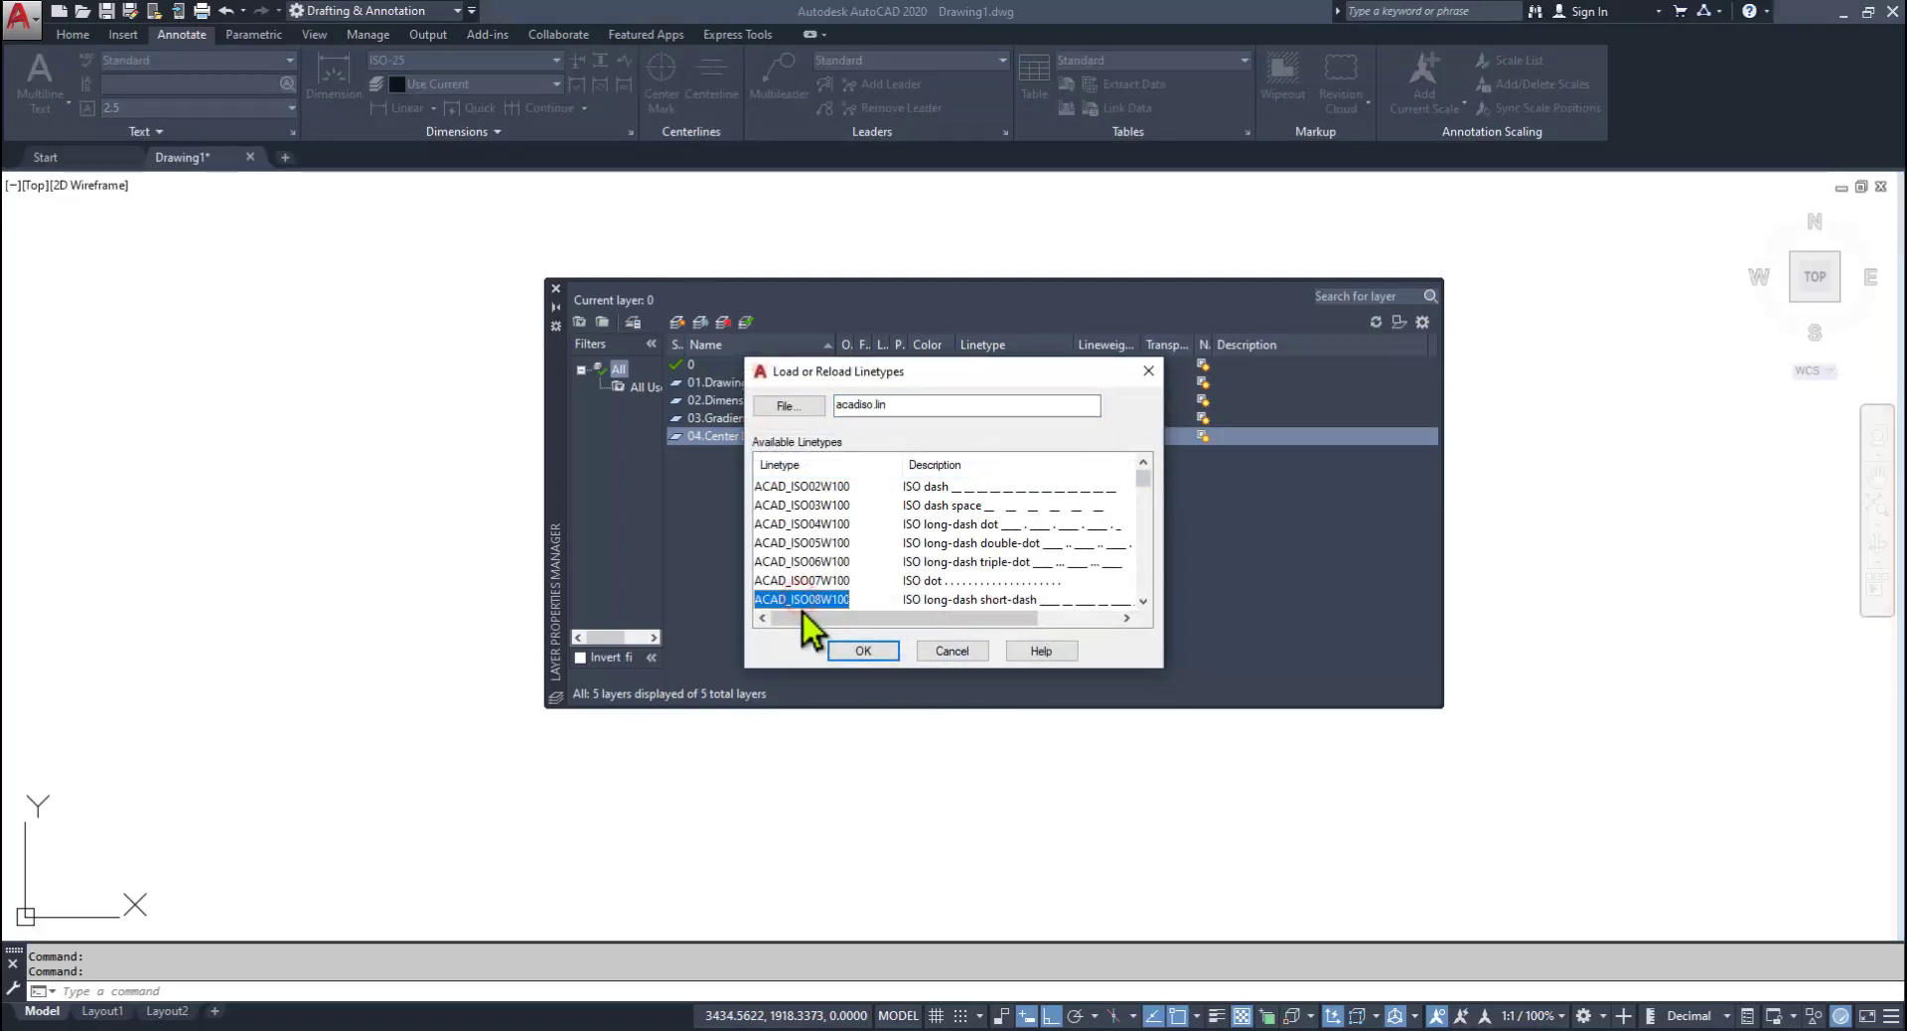
scroll(803, 596, "down", 2)
left_click(780, 506)
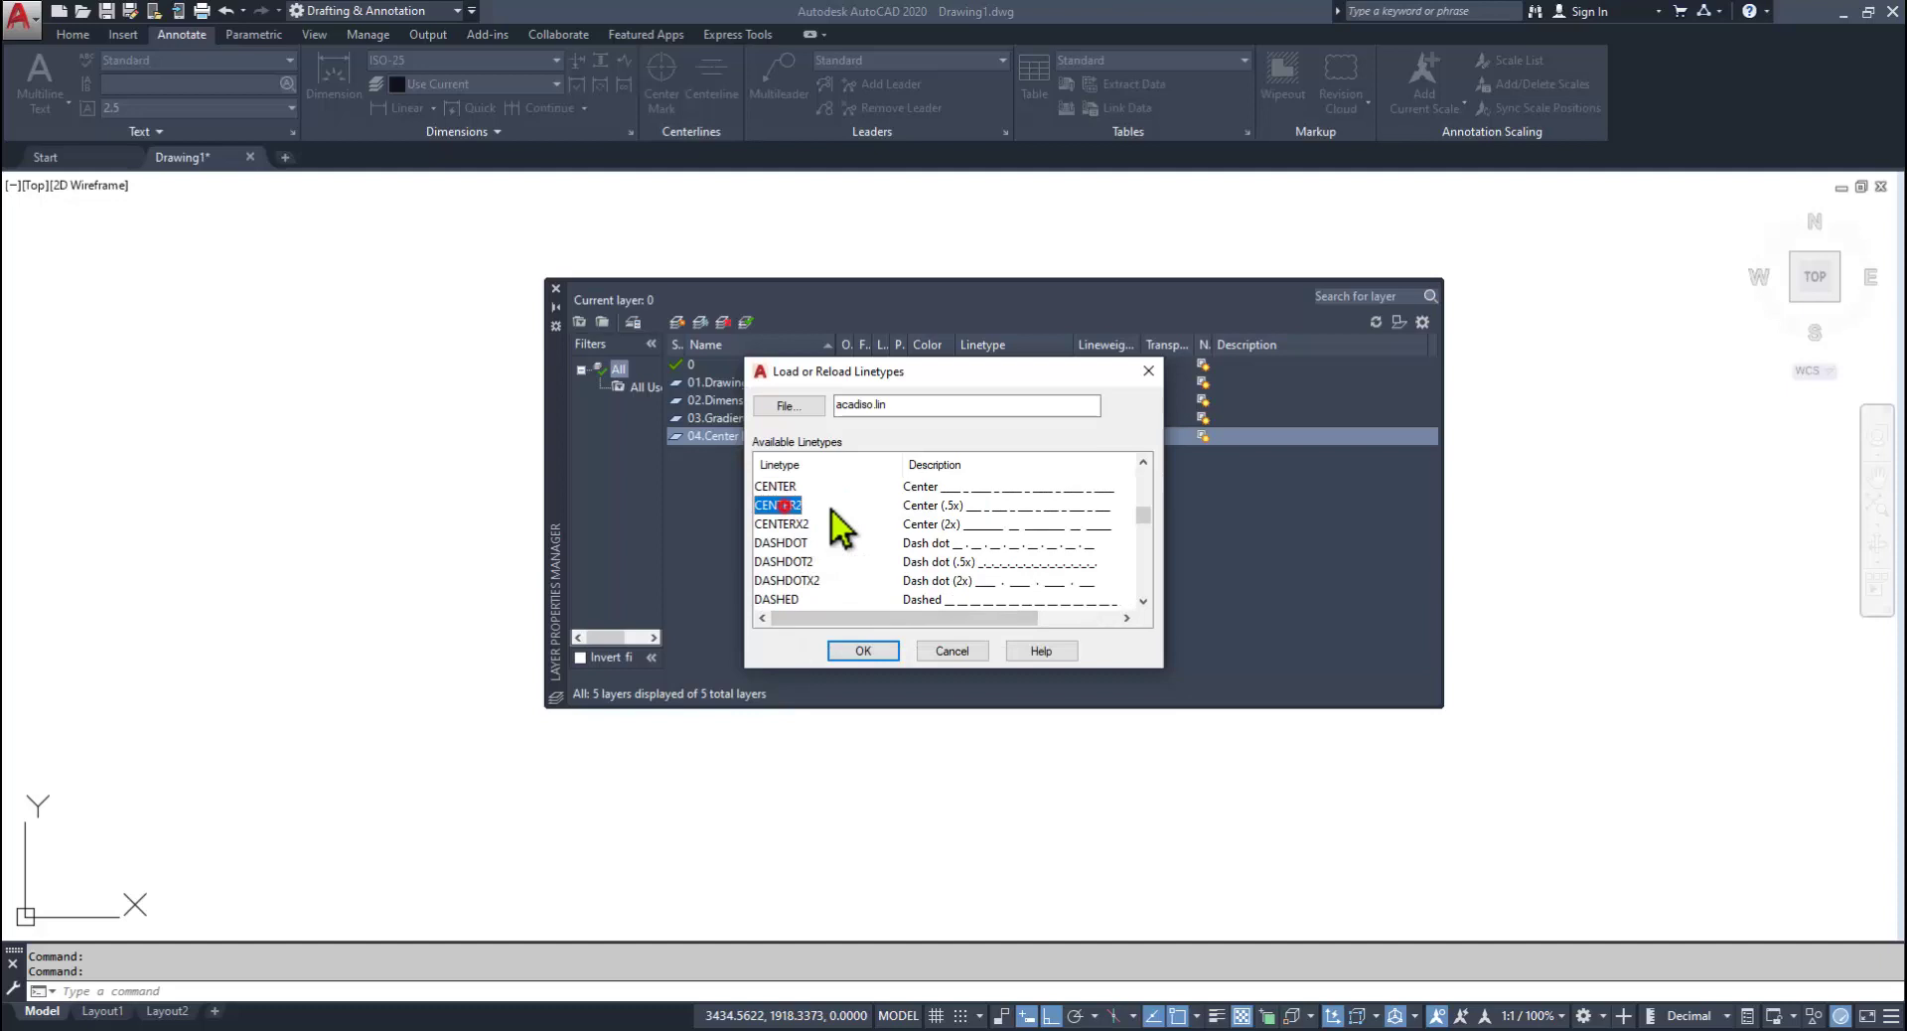
left_click(862, 651)
left_click(801, 469)
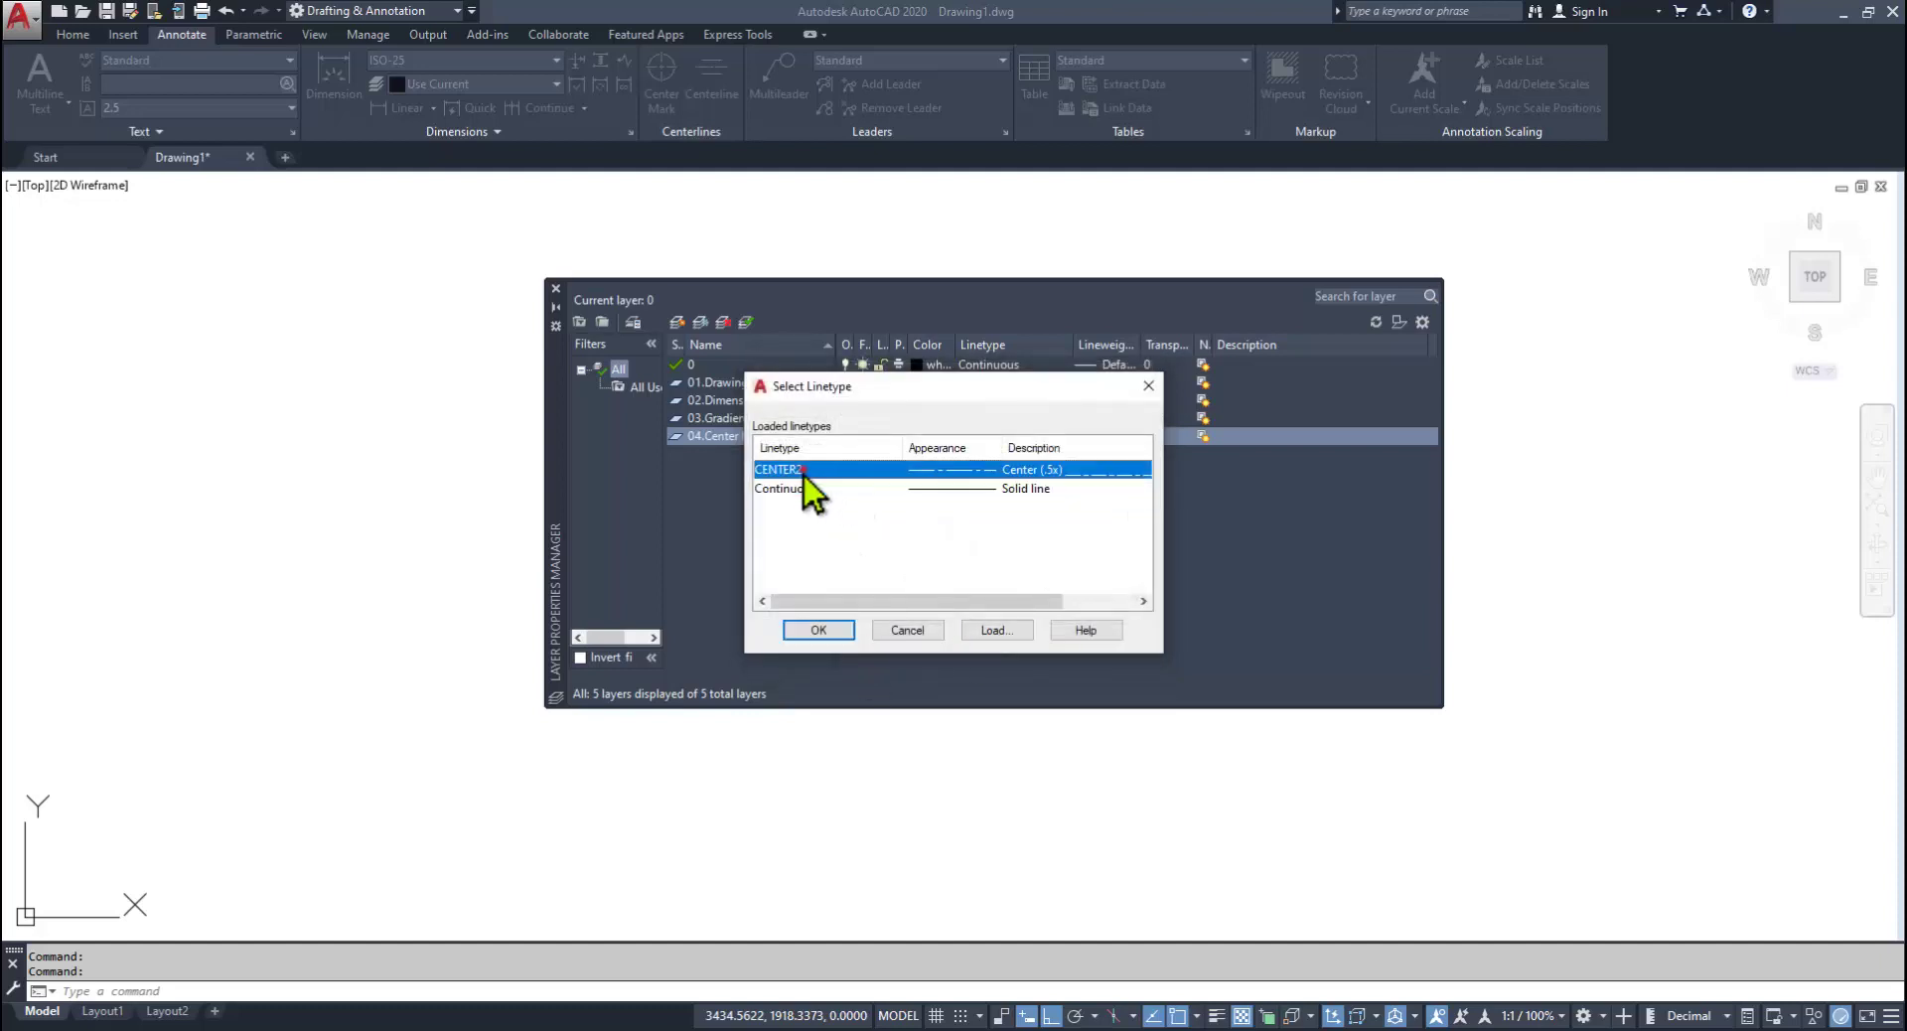
left_click(836, 629)
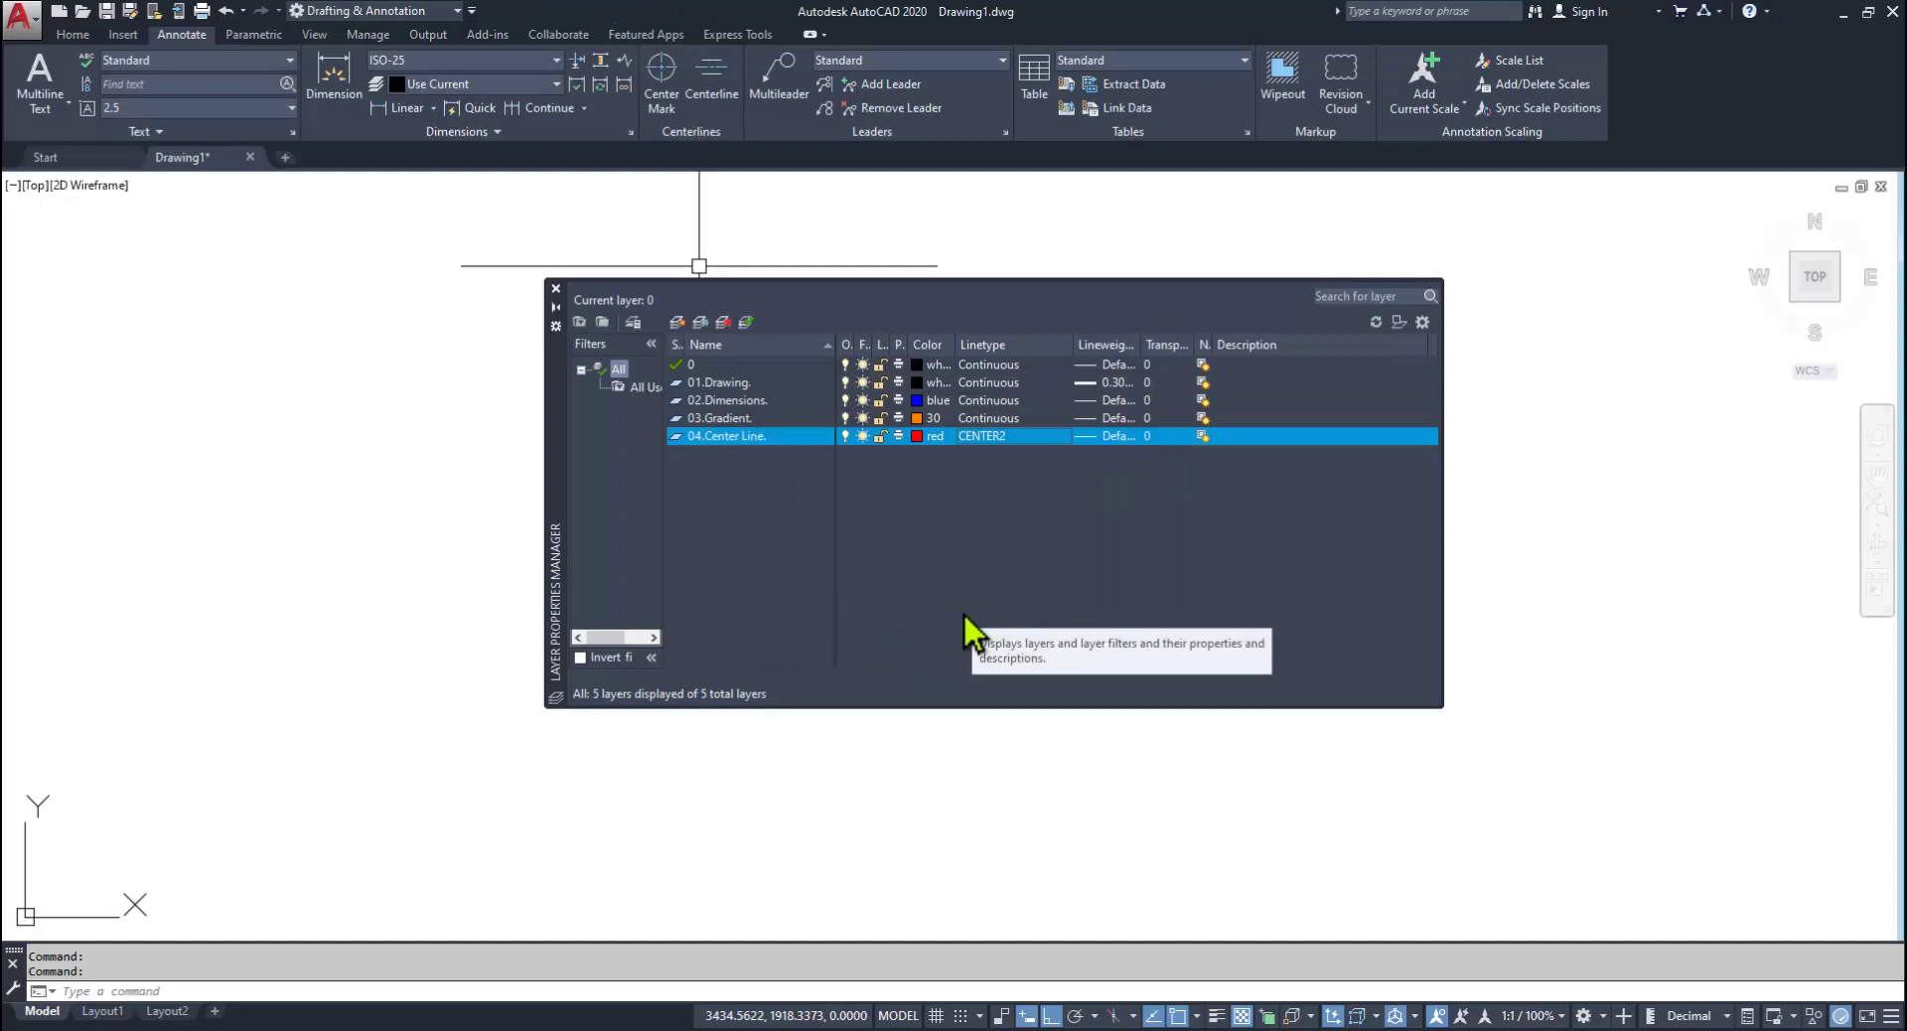
left_click(556, 288)
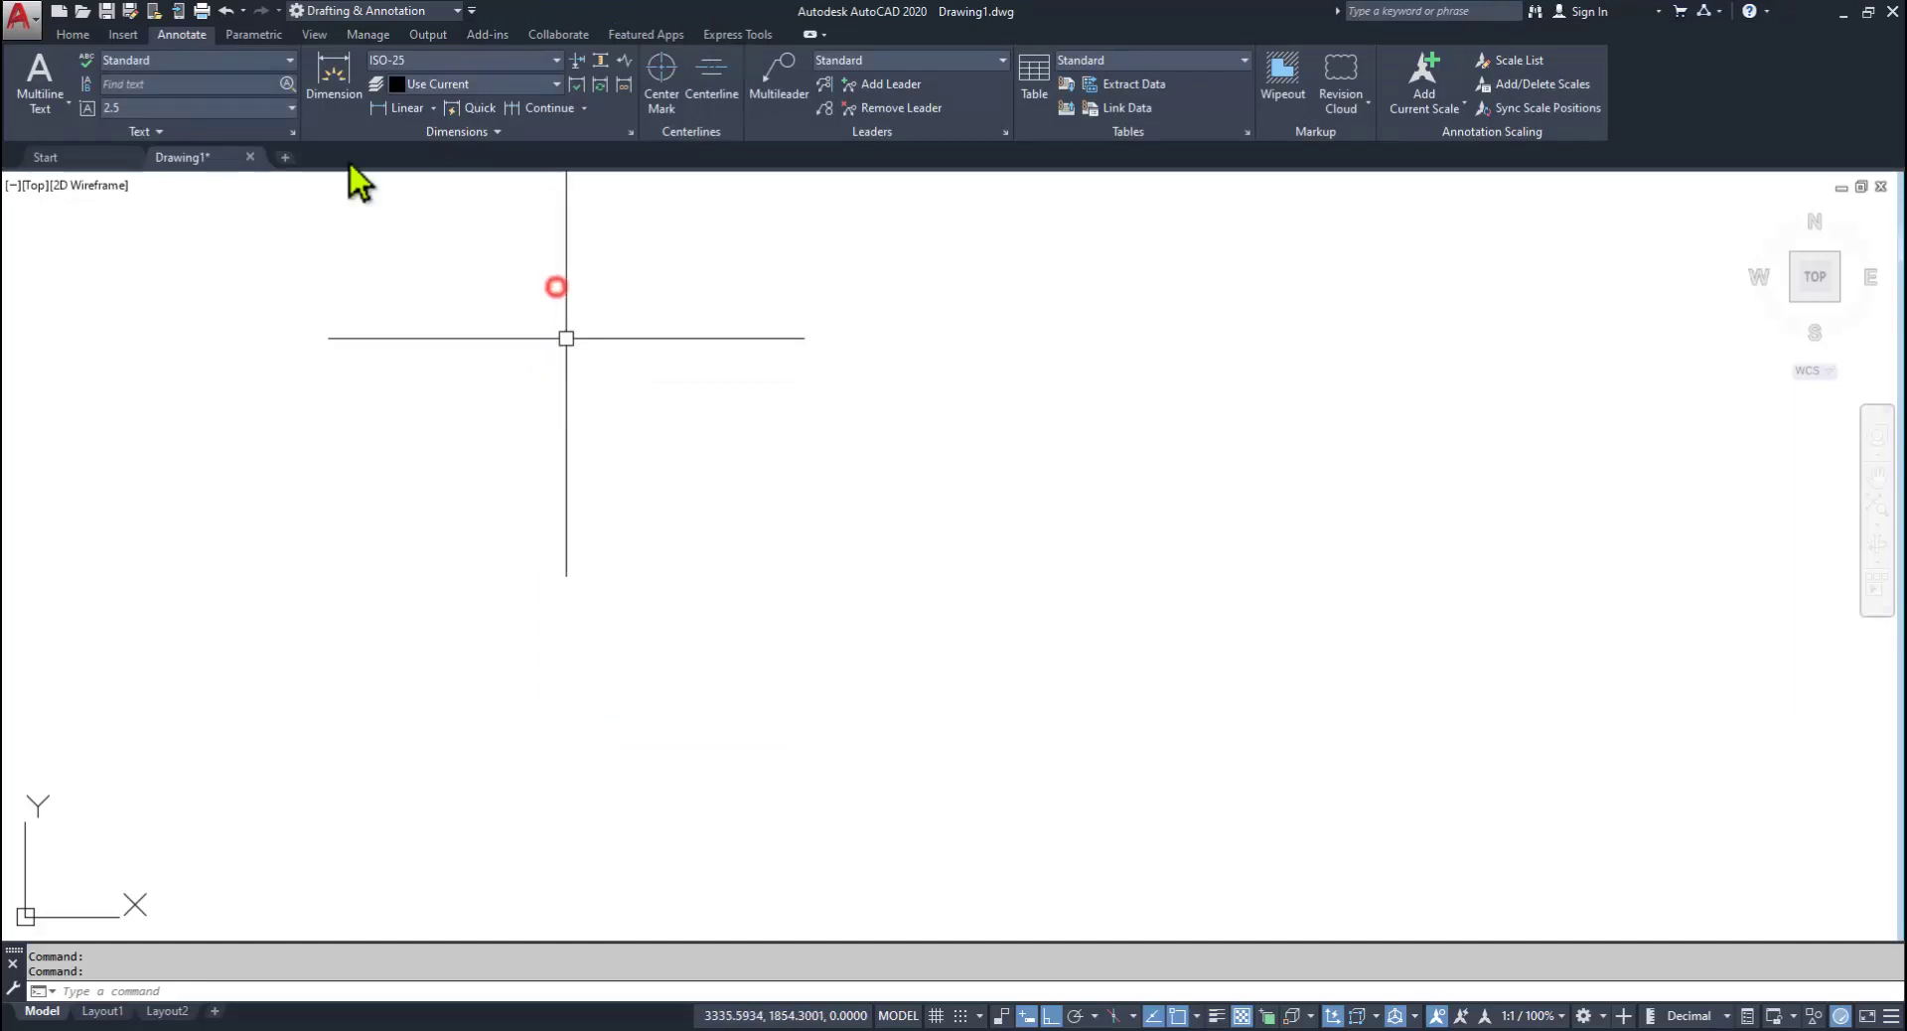
left_click(71, 33)
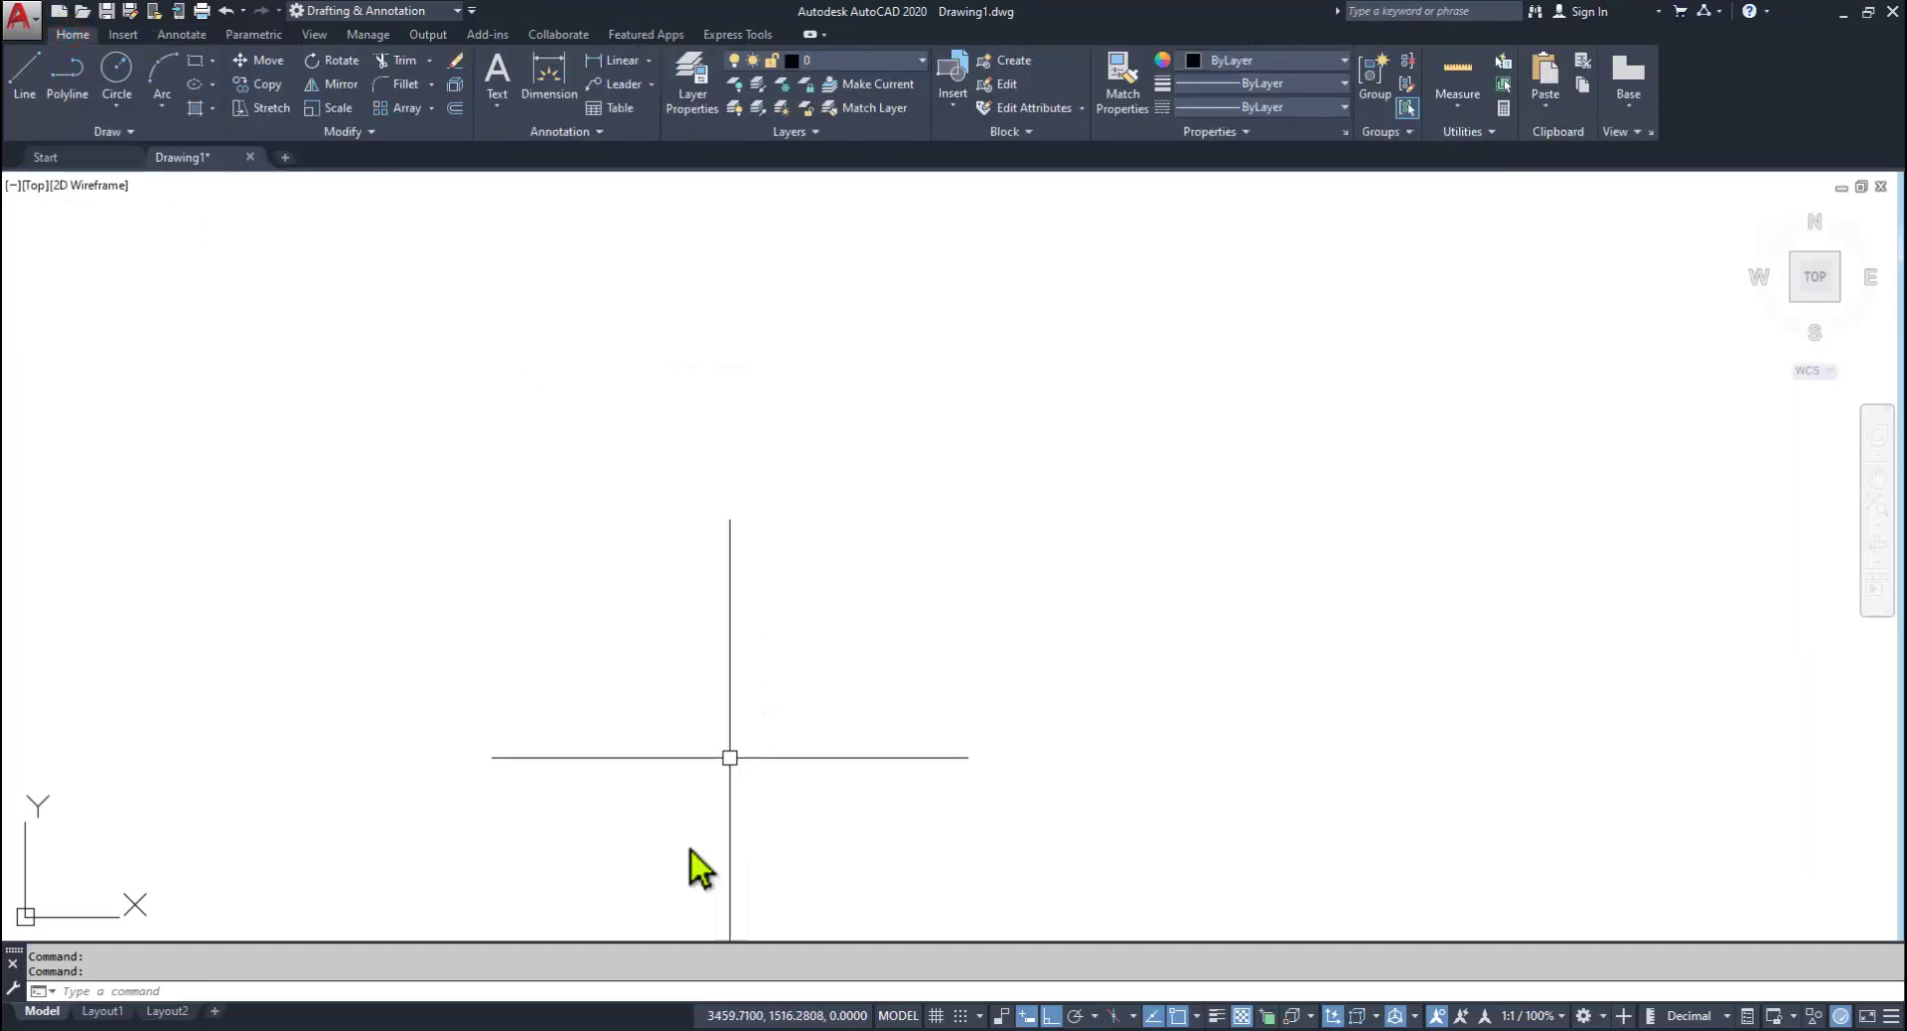
Step: Switch to the reference PDF, examine the plate's overall figure and its central concentric circles, and return to AutoCAD
key("alt+Tab")
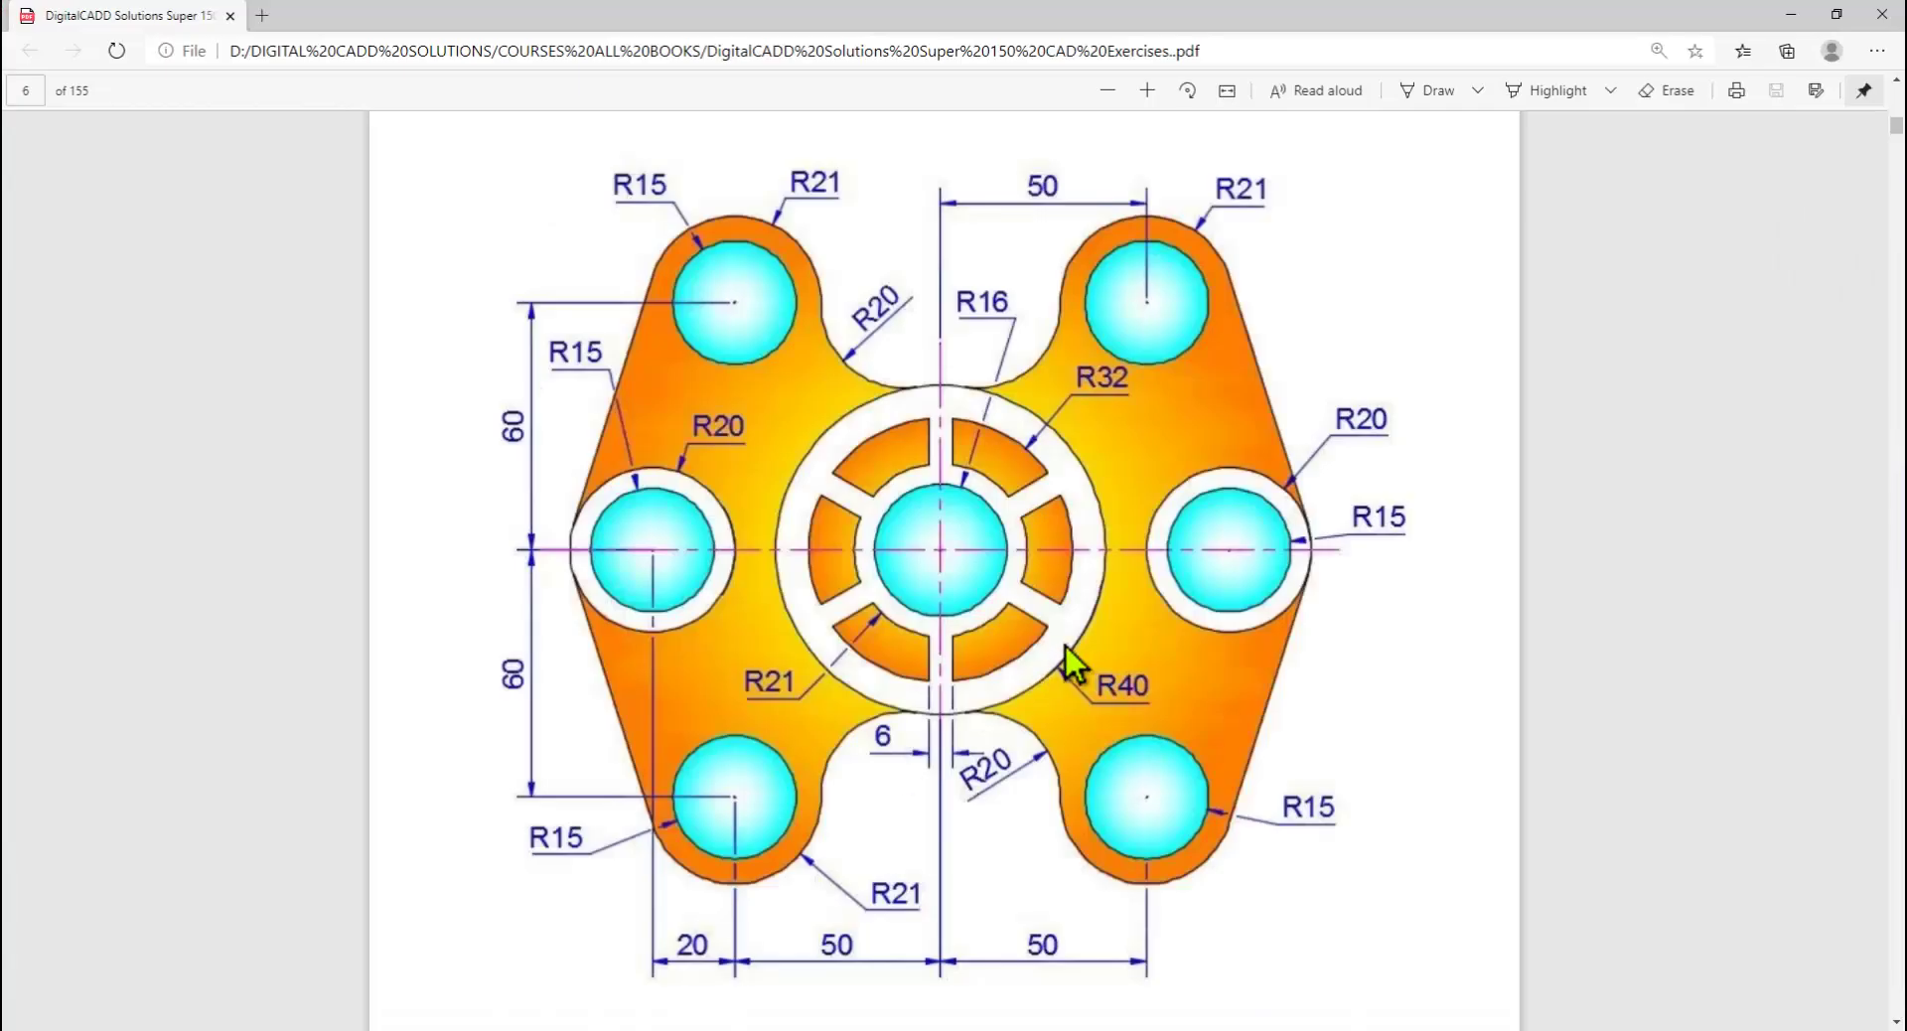
key("ctrl+alt+d")
mouse_move(459, 153)
left_mouse_down()
mouse_move(1055, 881)
mouse_move(1354, 1029)
mouse_move(1448, 1013)
left_mouse_up()
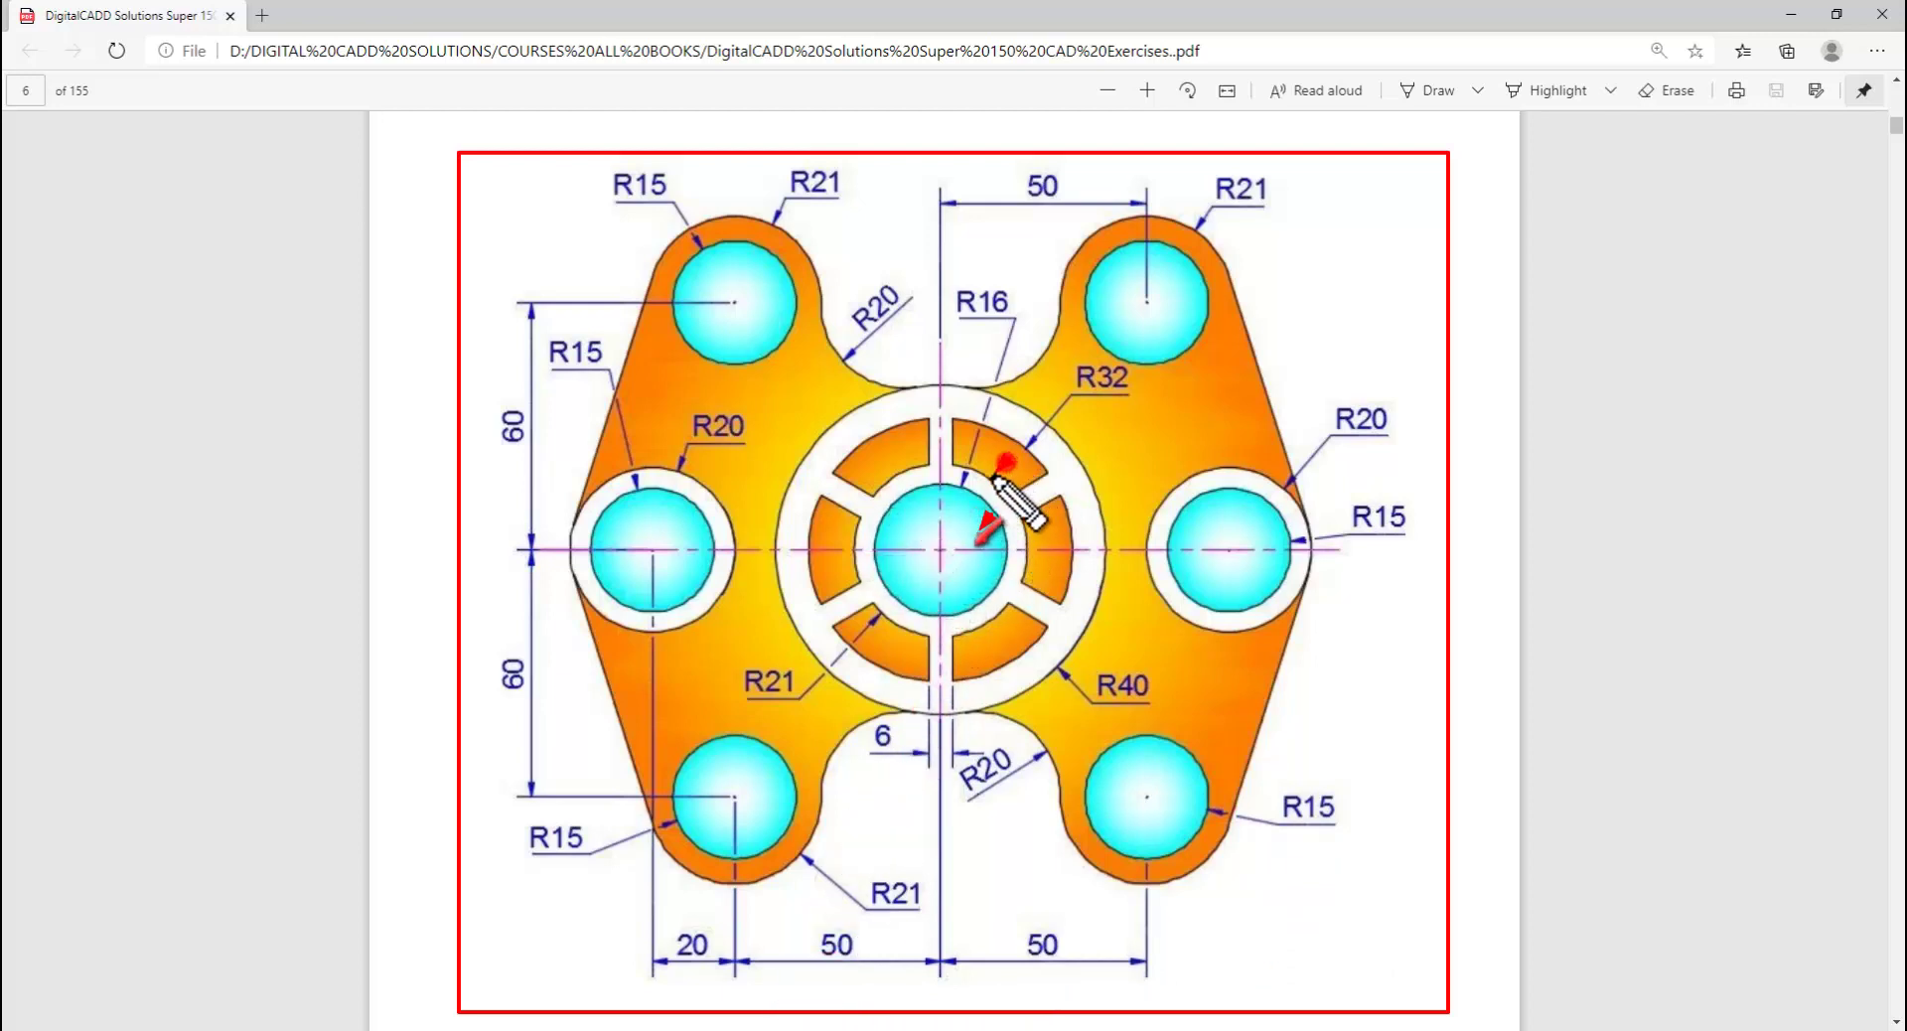
mouse_move(1059, 441)
left_mouse_down()
mouse_move(1038, 460)
mouse_move(1083, 449)
left_mouse_up()
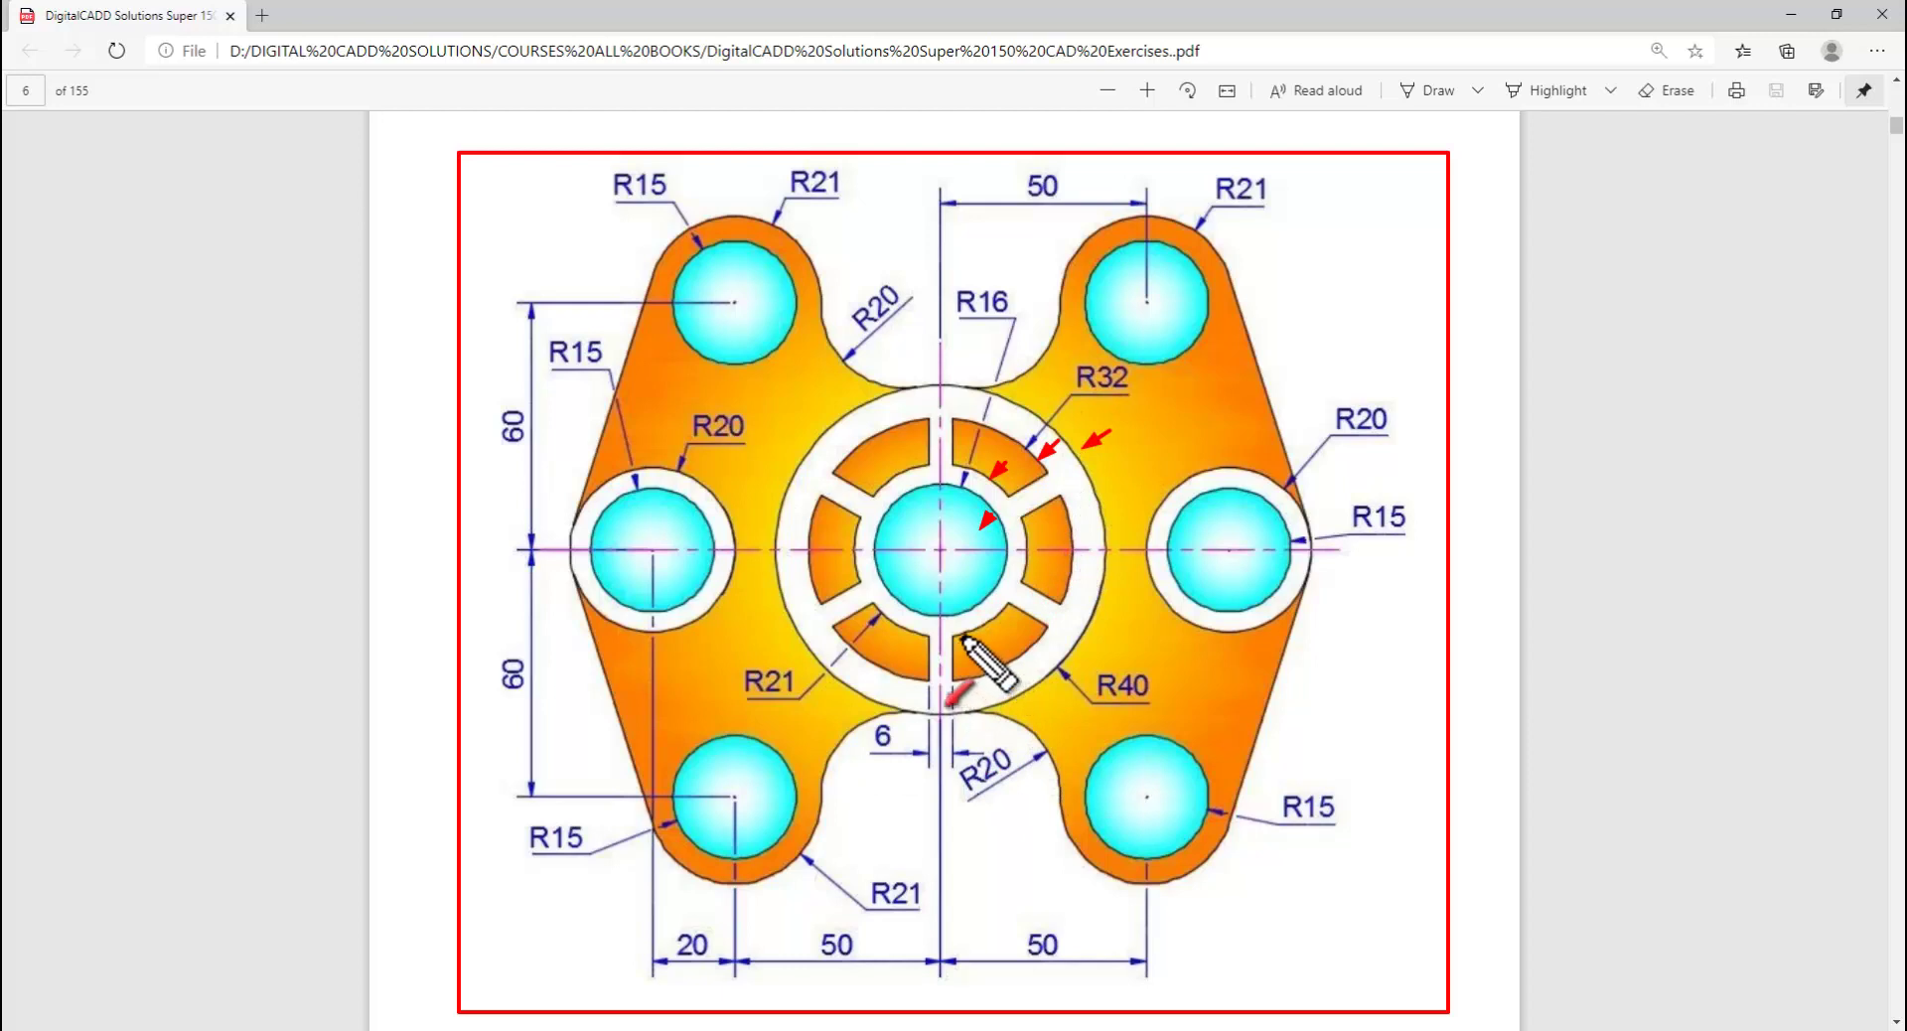
key("Escape")
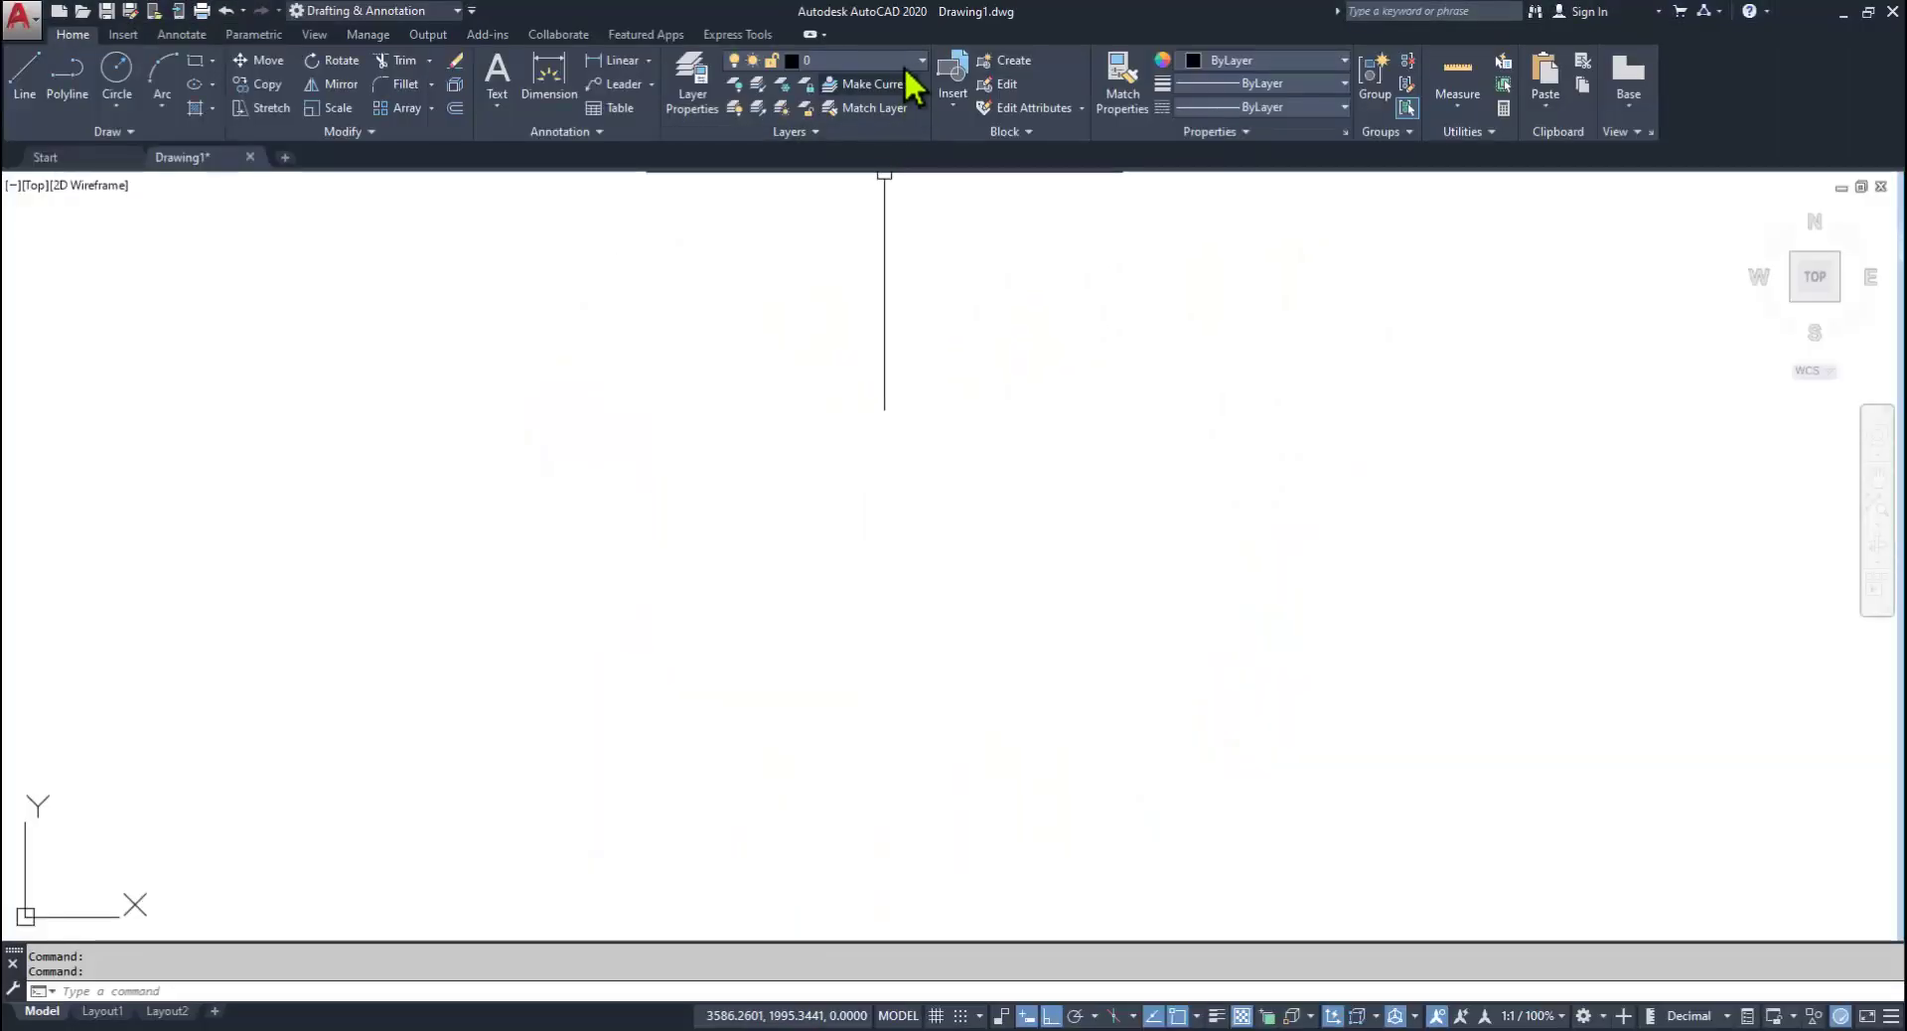
Step: Make the 01.Drawing. layer current and draw a circle of radius 16 near the middle of the empty drawing area
left_click(906, 64)
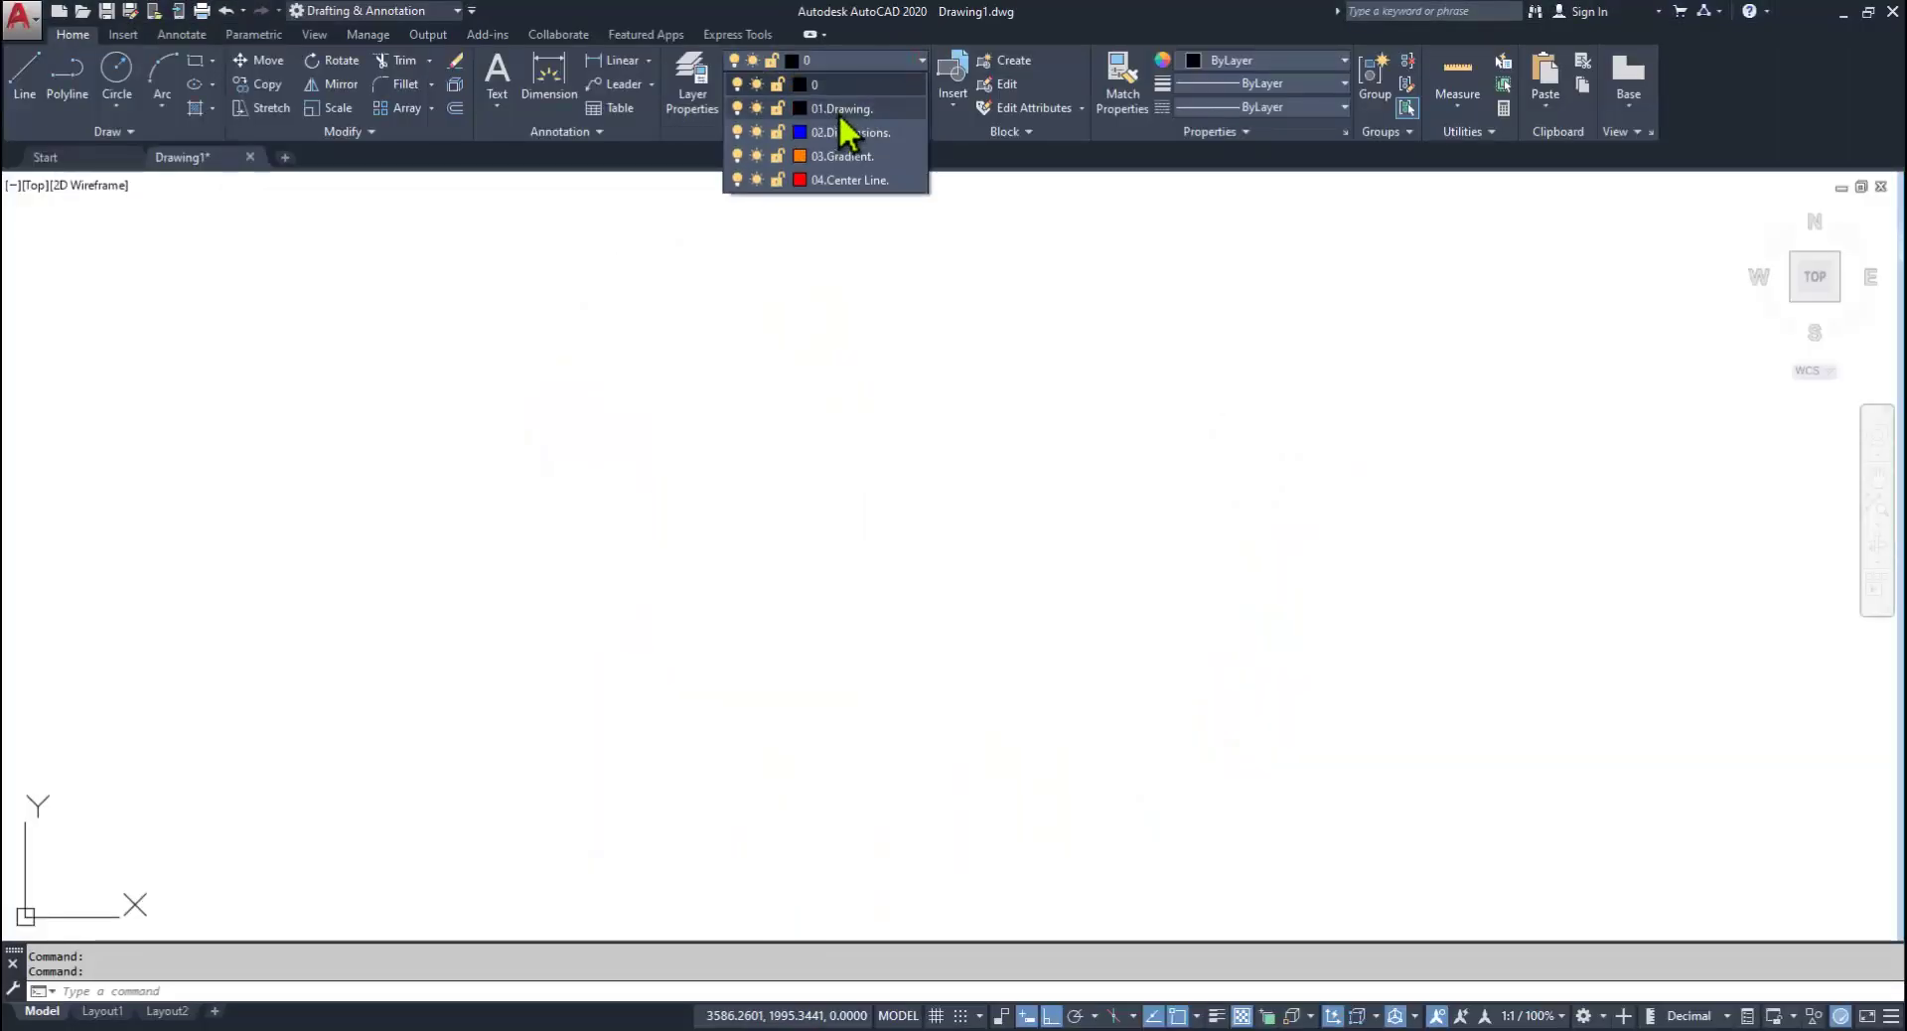
left_click(847, 109)
left_click(127, 116)
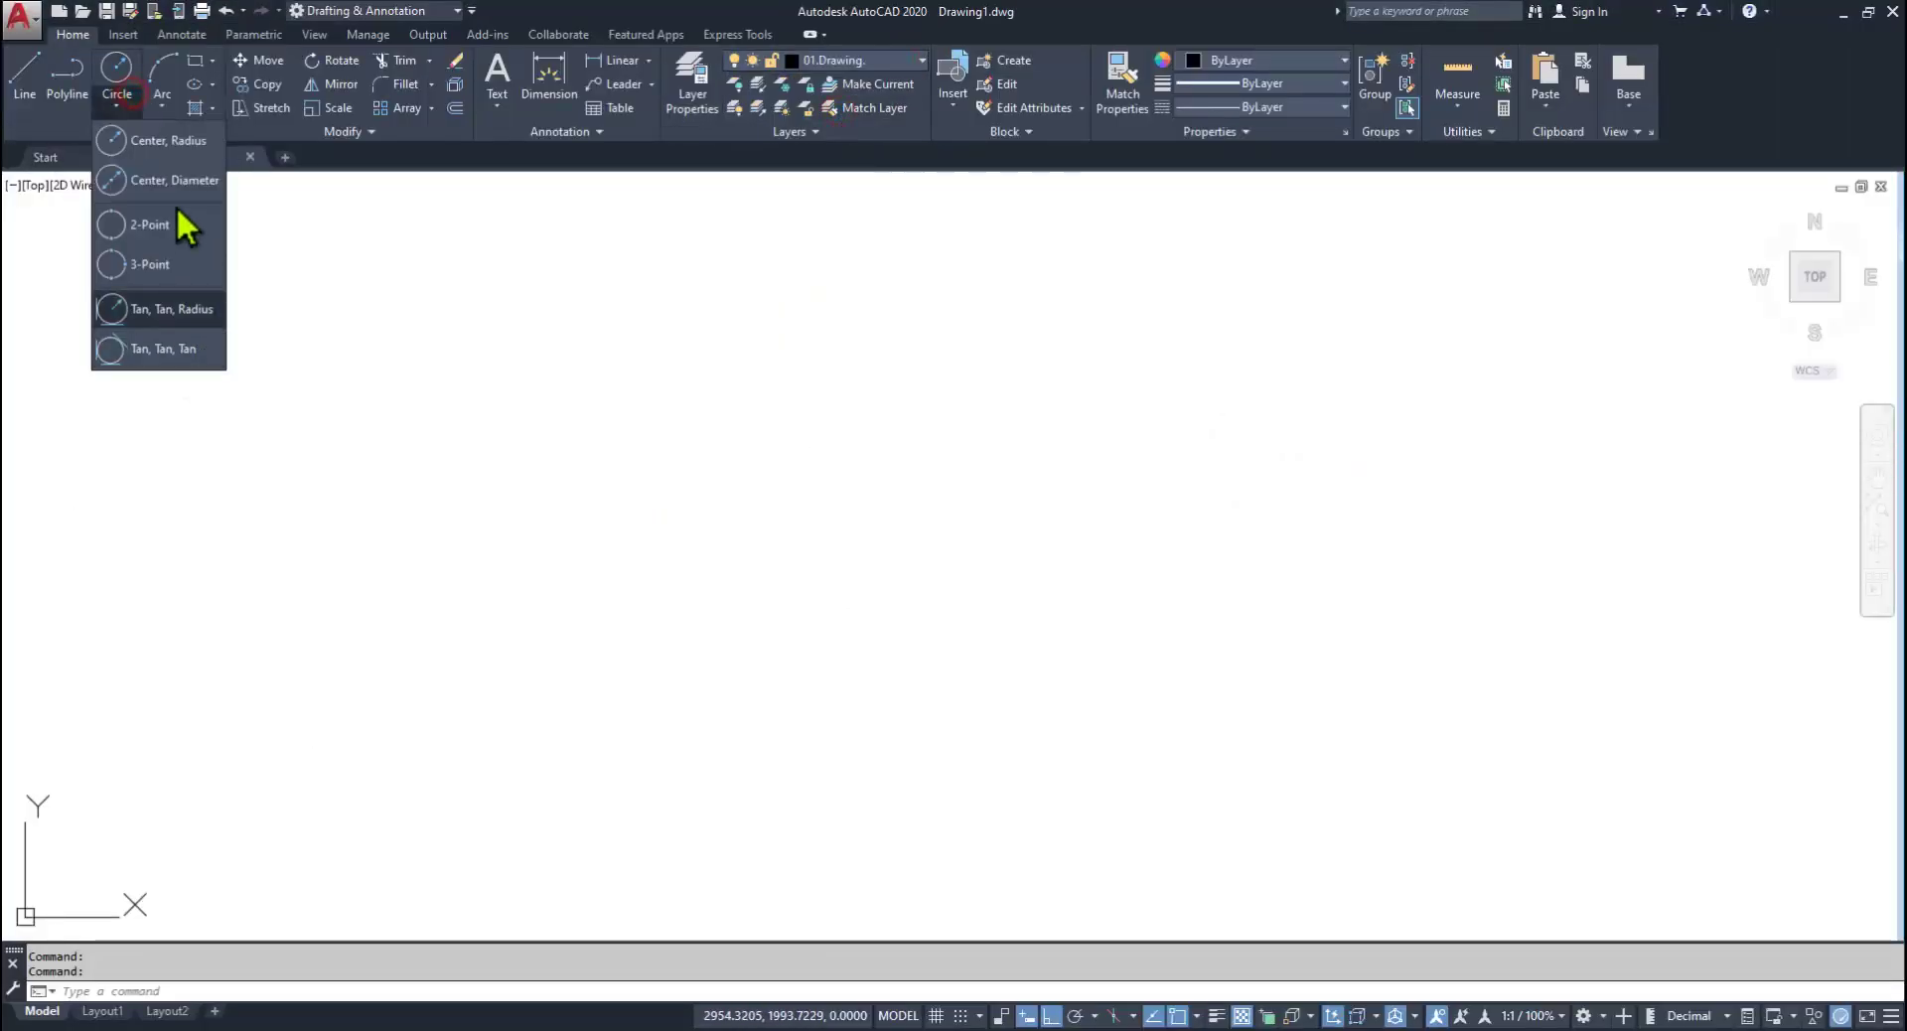
left_click(151, 164)
left_click(857, 551)
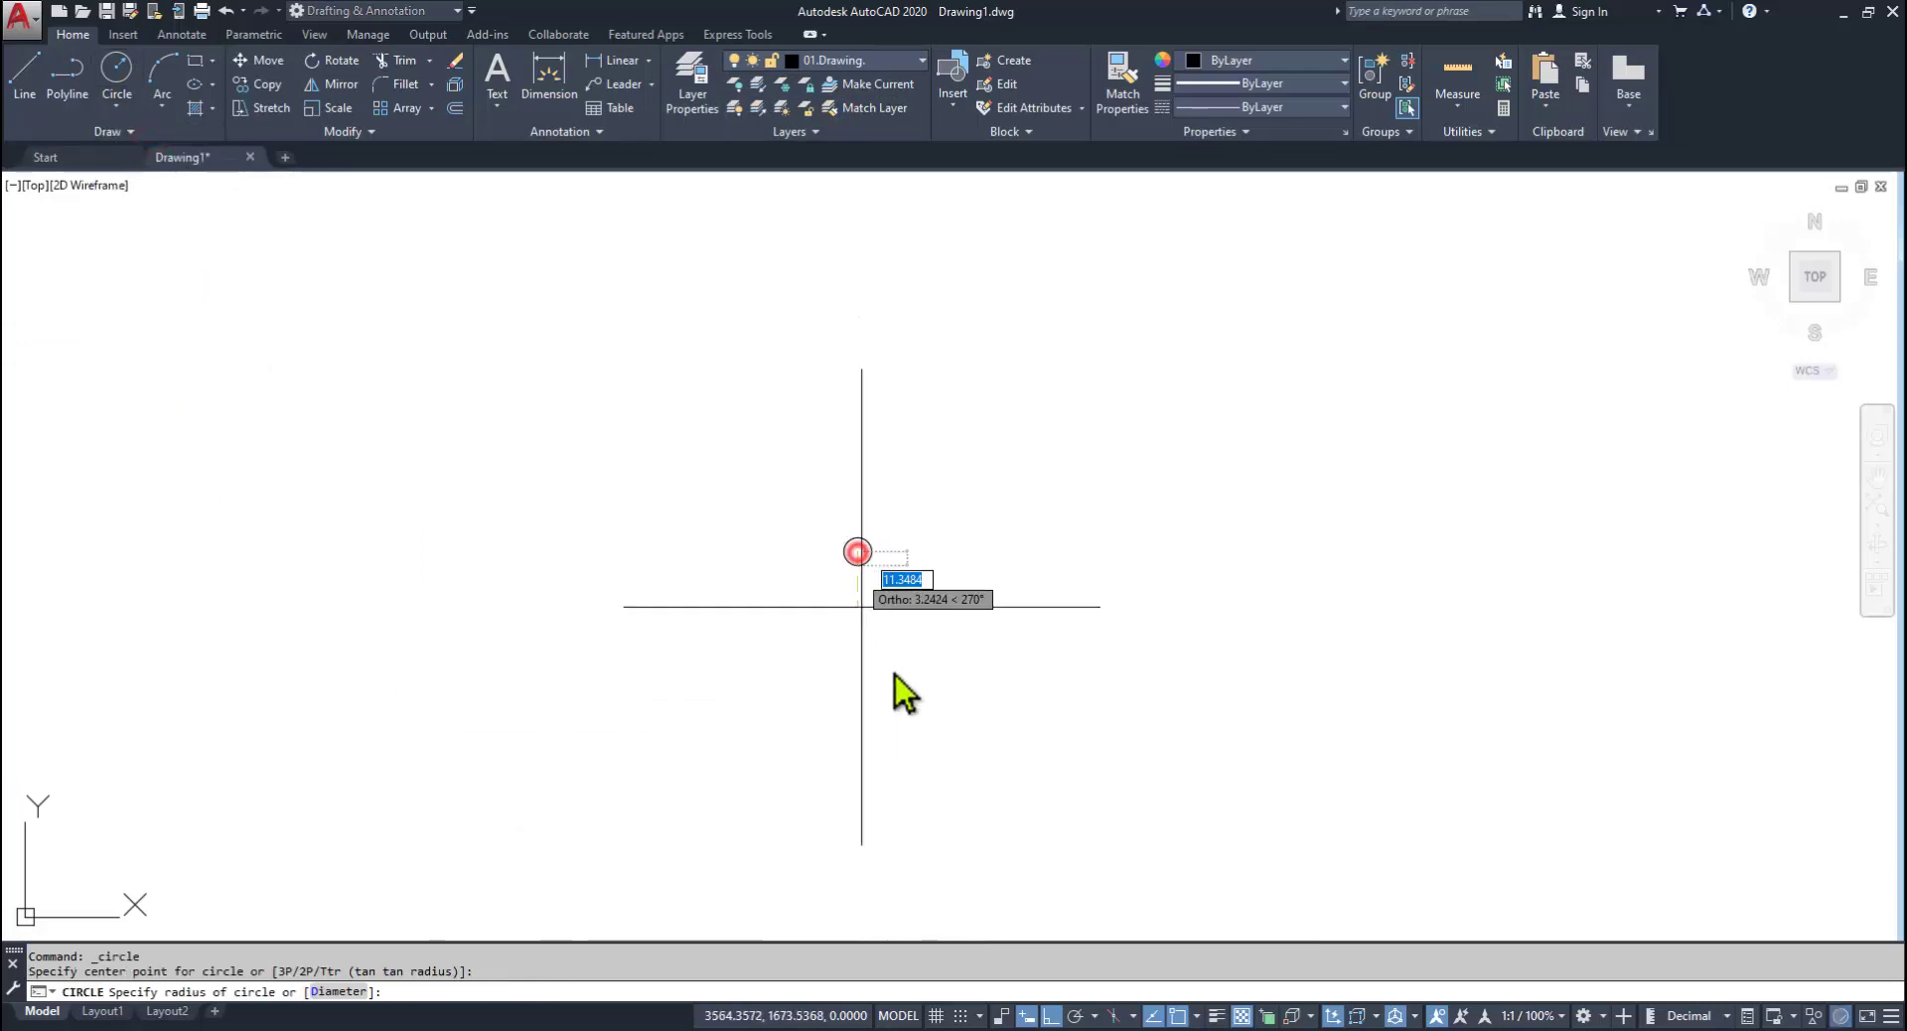
type("16")
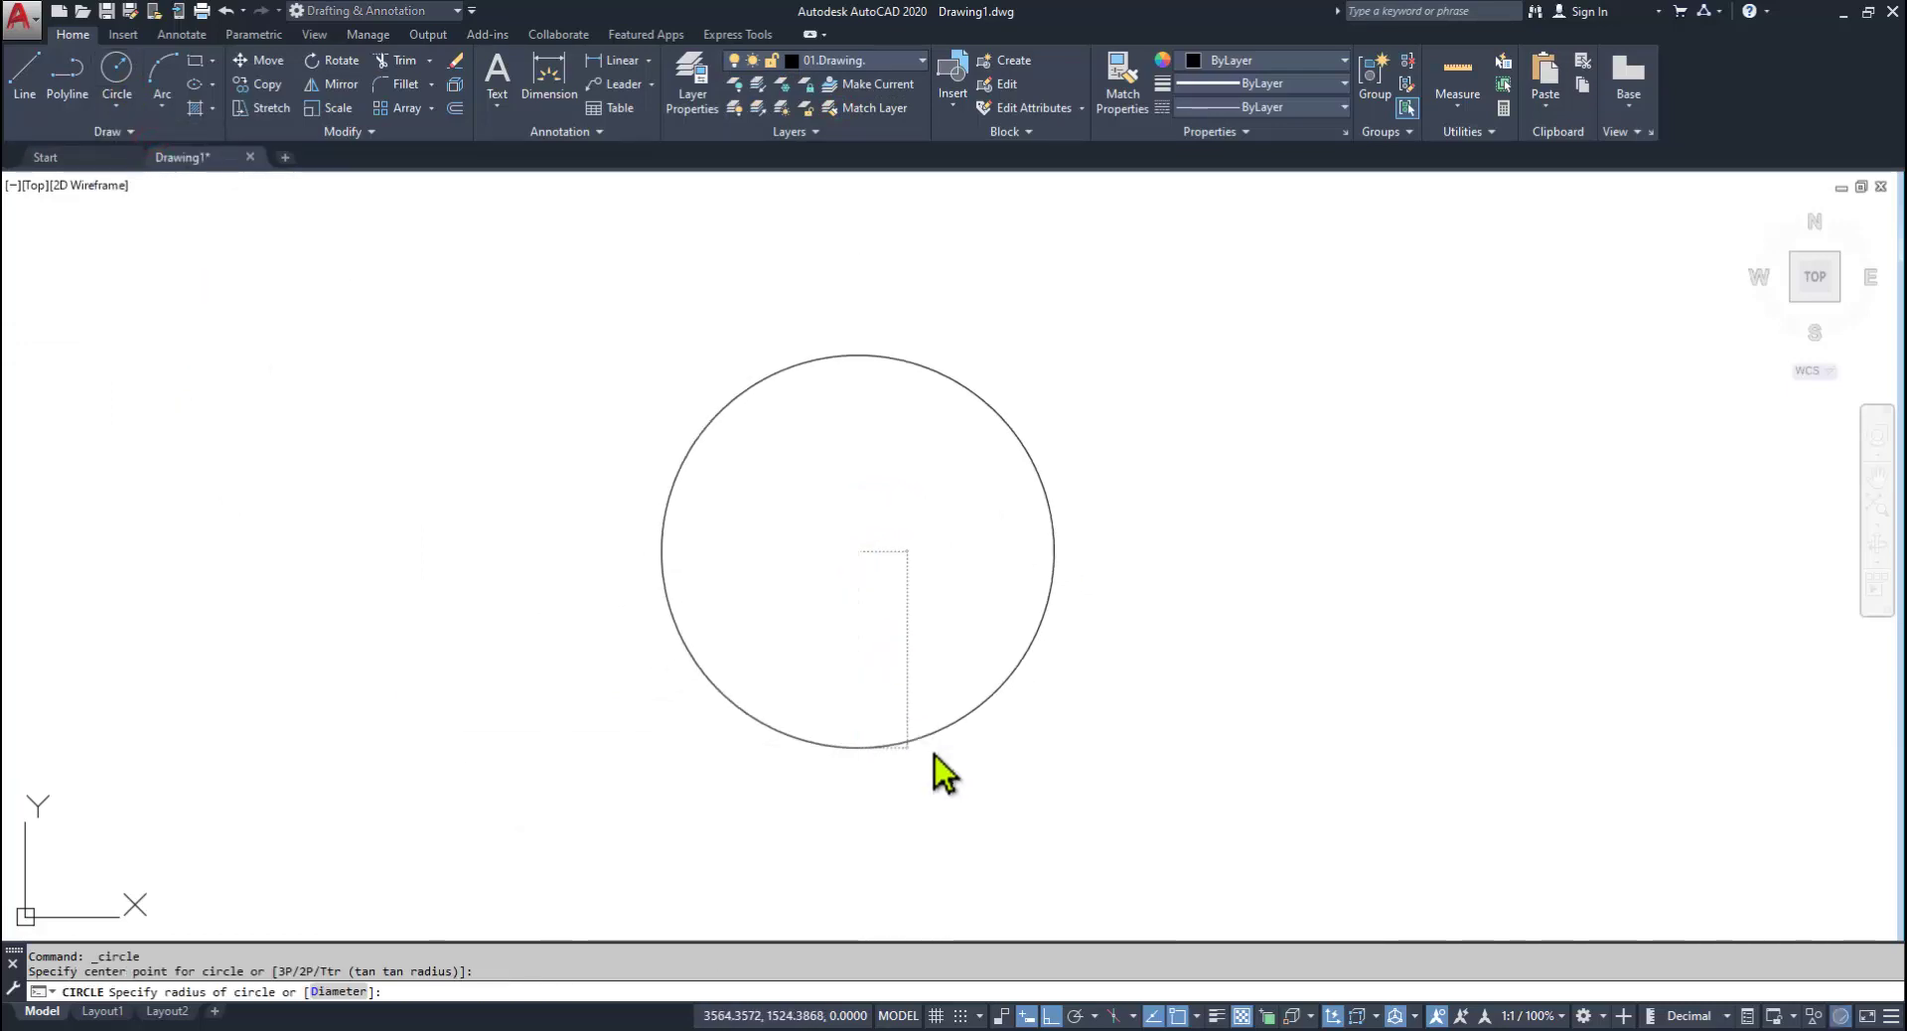
key("Return")
scroll(864, 542, "up", 2)
scroll(864, 542, "up", 3)
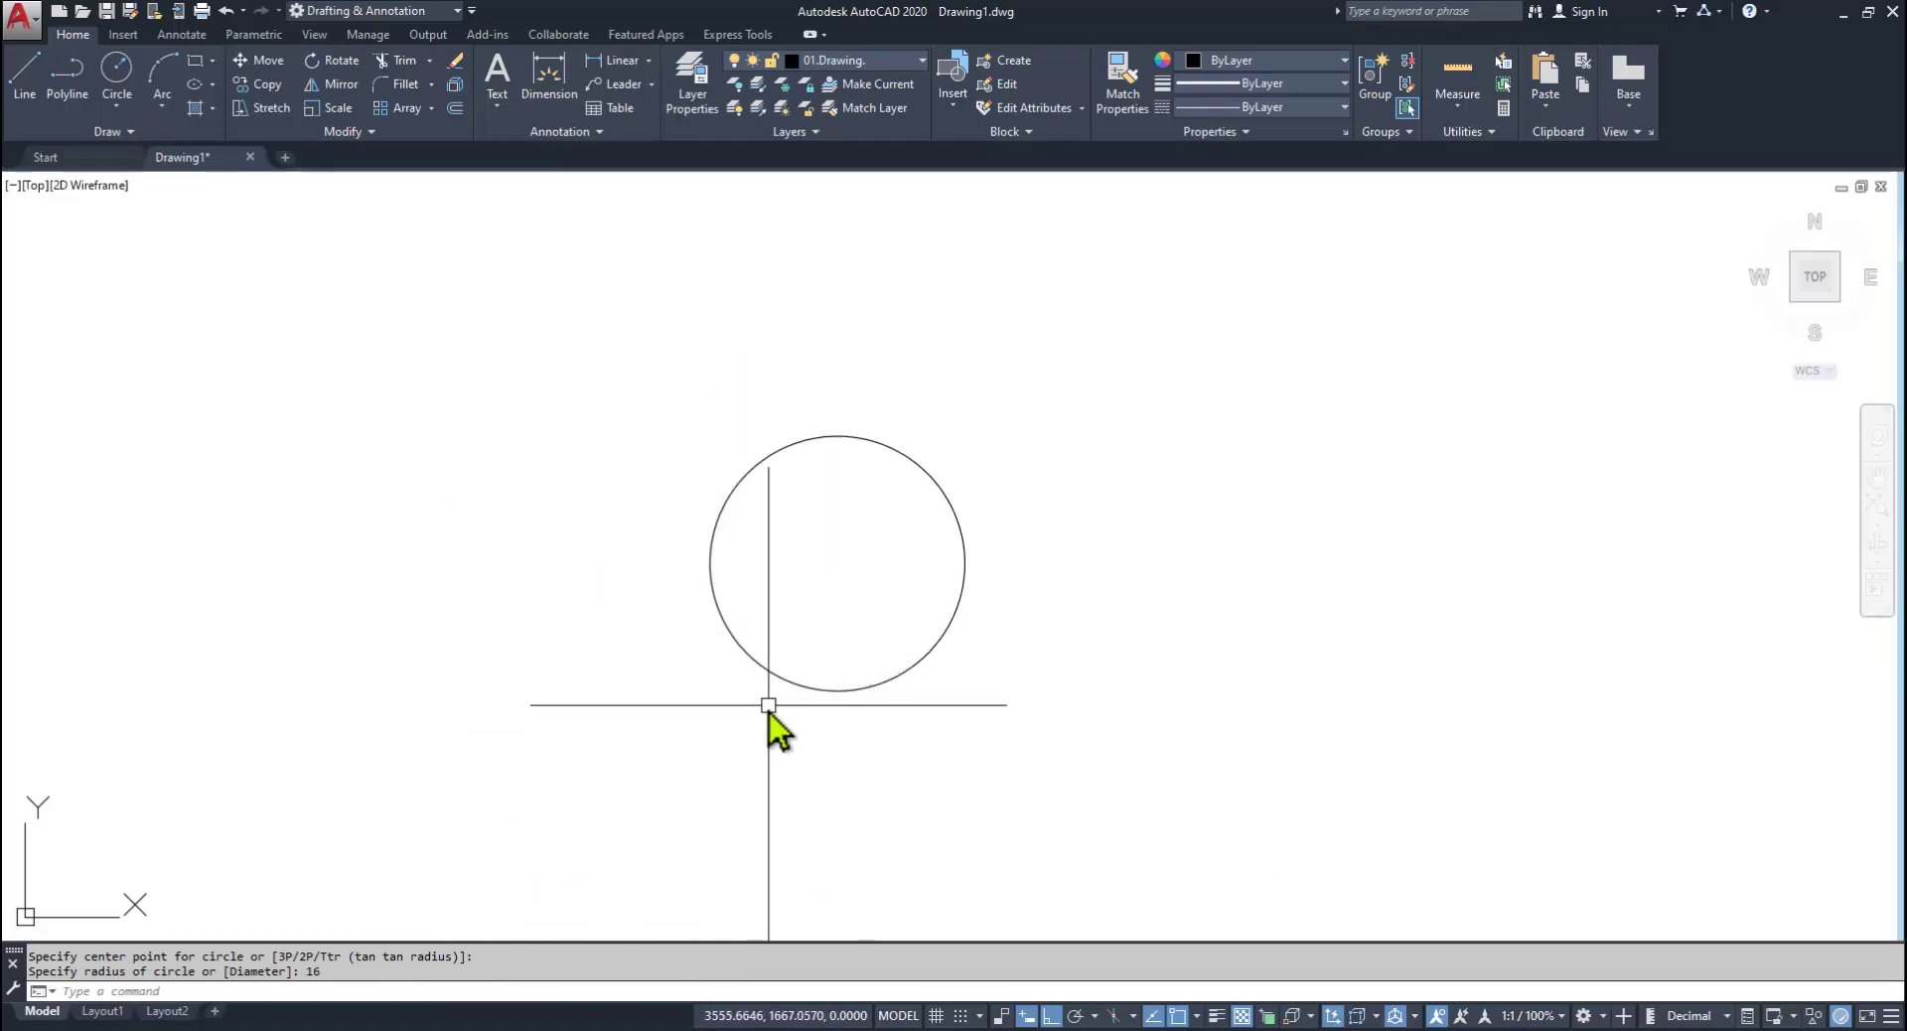
Step: Turn on lineweight display for the drawing and inspect the circle's outline
left_click(1218, 1015)
scroll(782, 532, "up", 2)
scroll(812, 622, "down", 1)
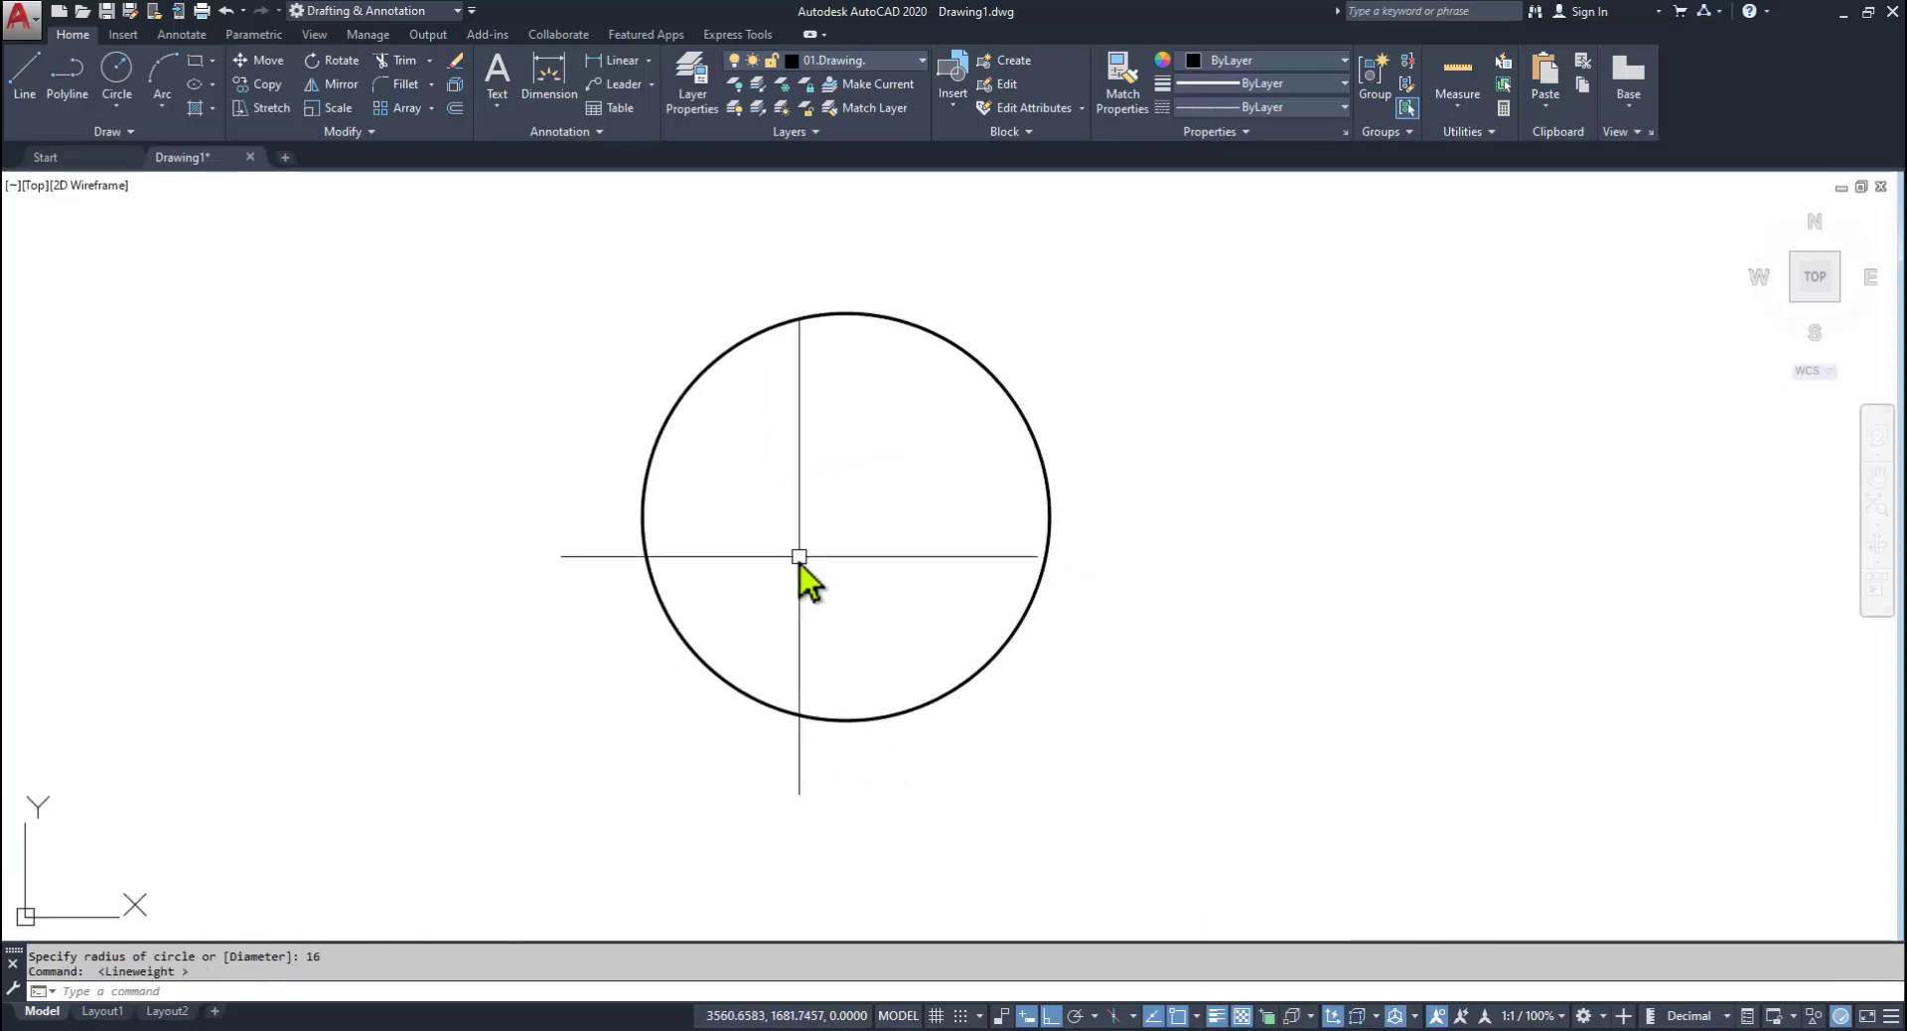
scroll(915, 535, "up", 1)
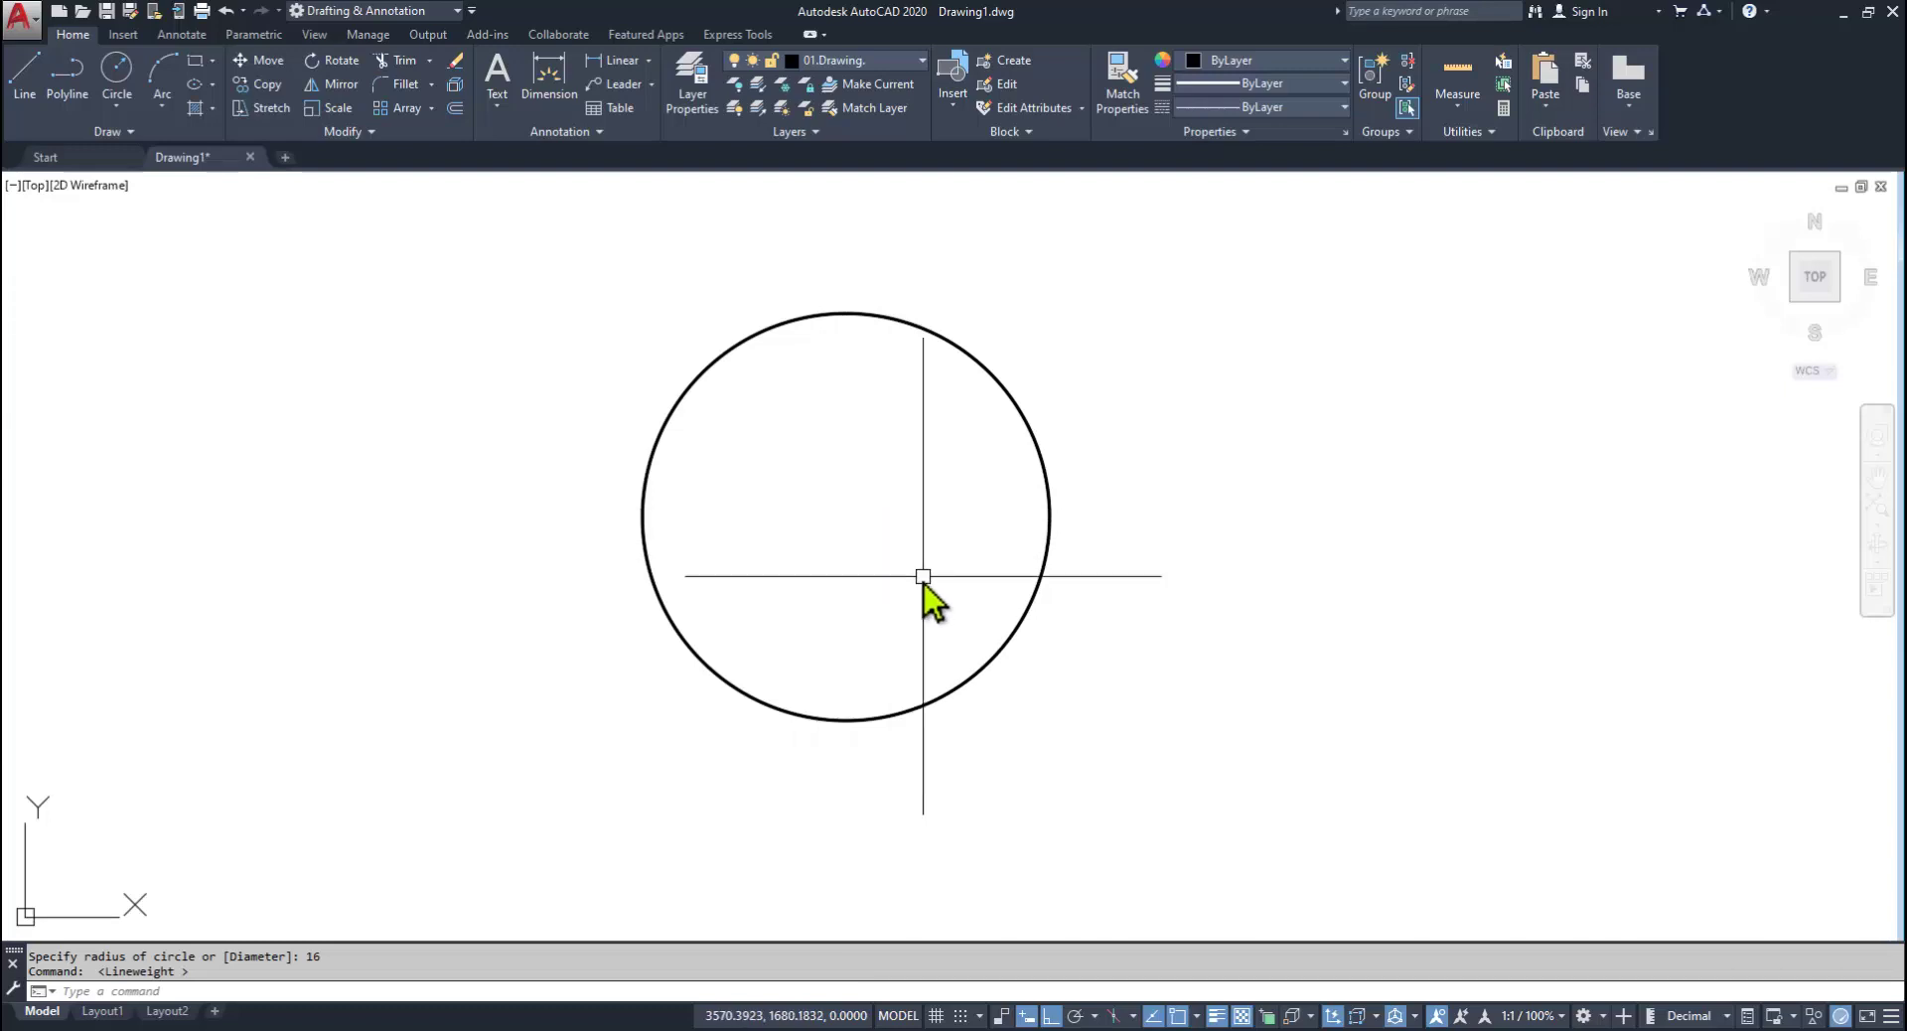
Step: Check the next central radius in the reference PDF and draw a circle of radius 21 concentric with the first one
key("alt+Tab")
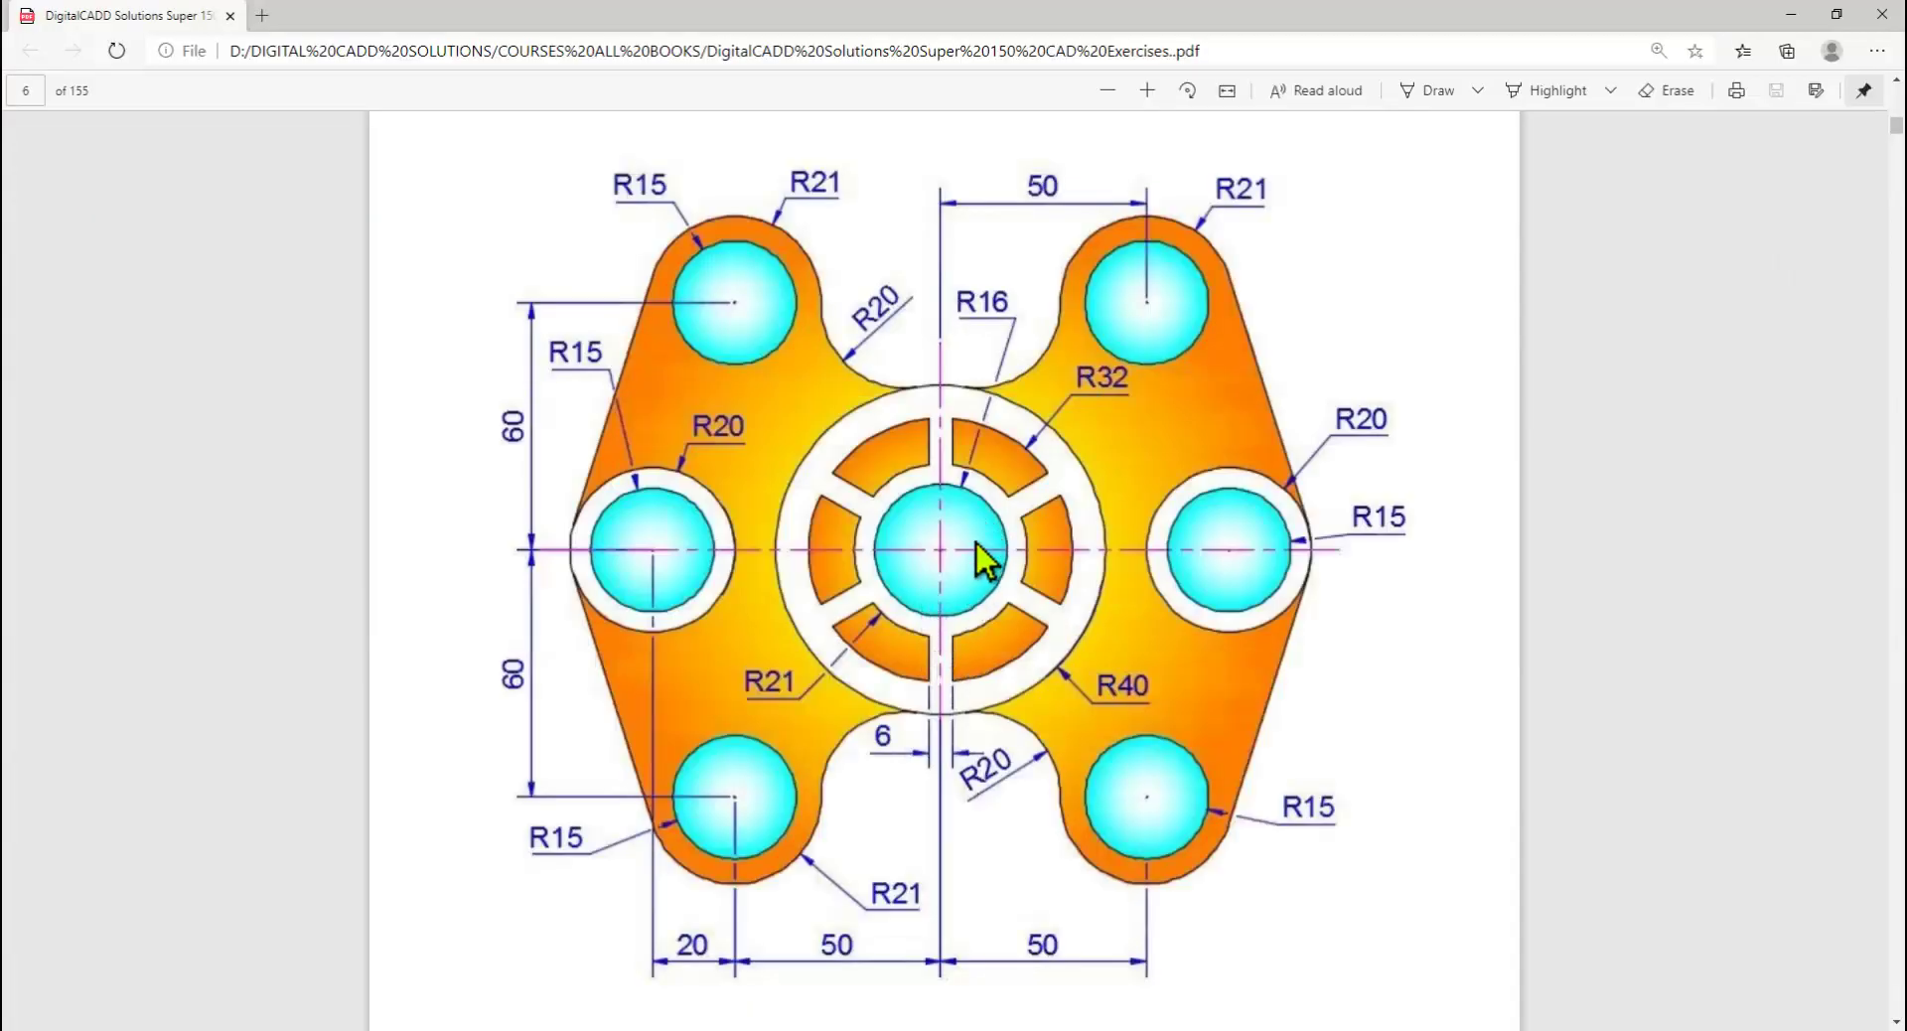
key("alt+Tab")
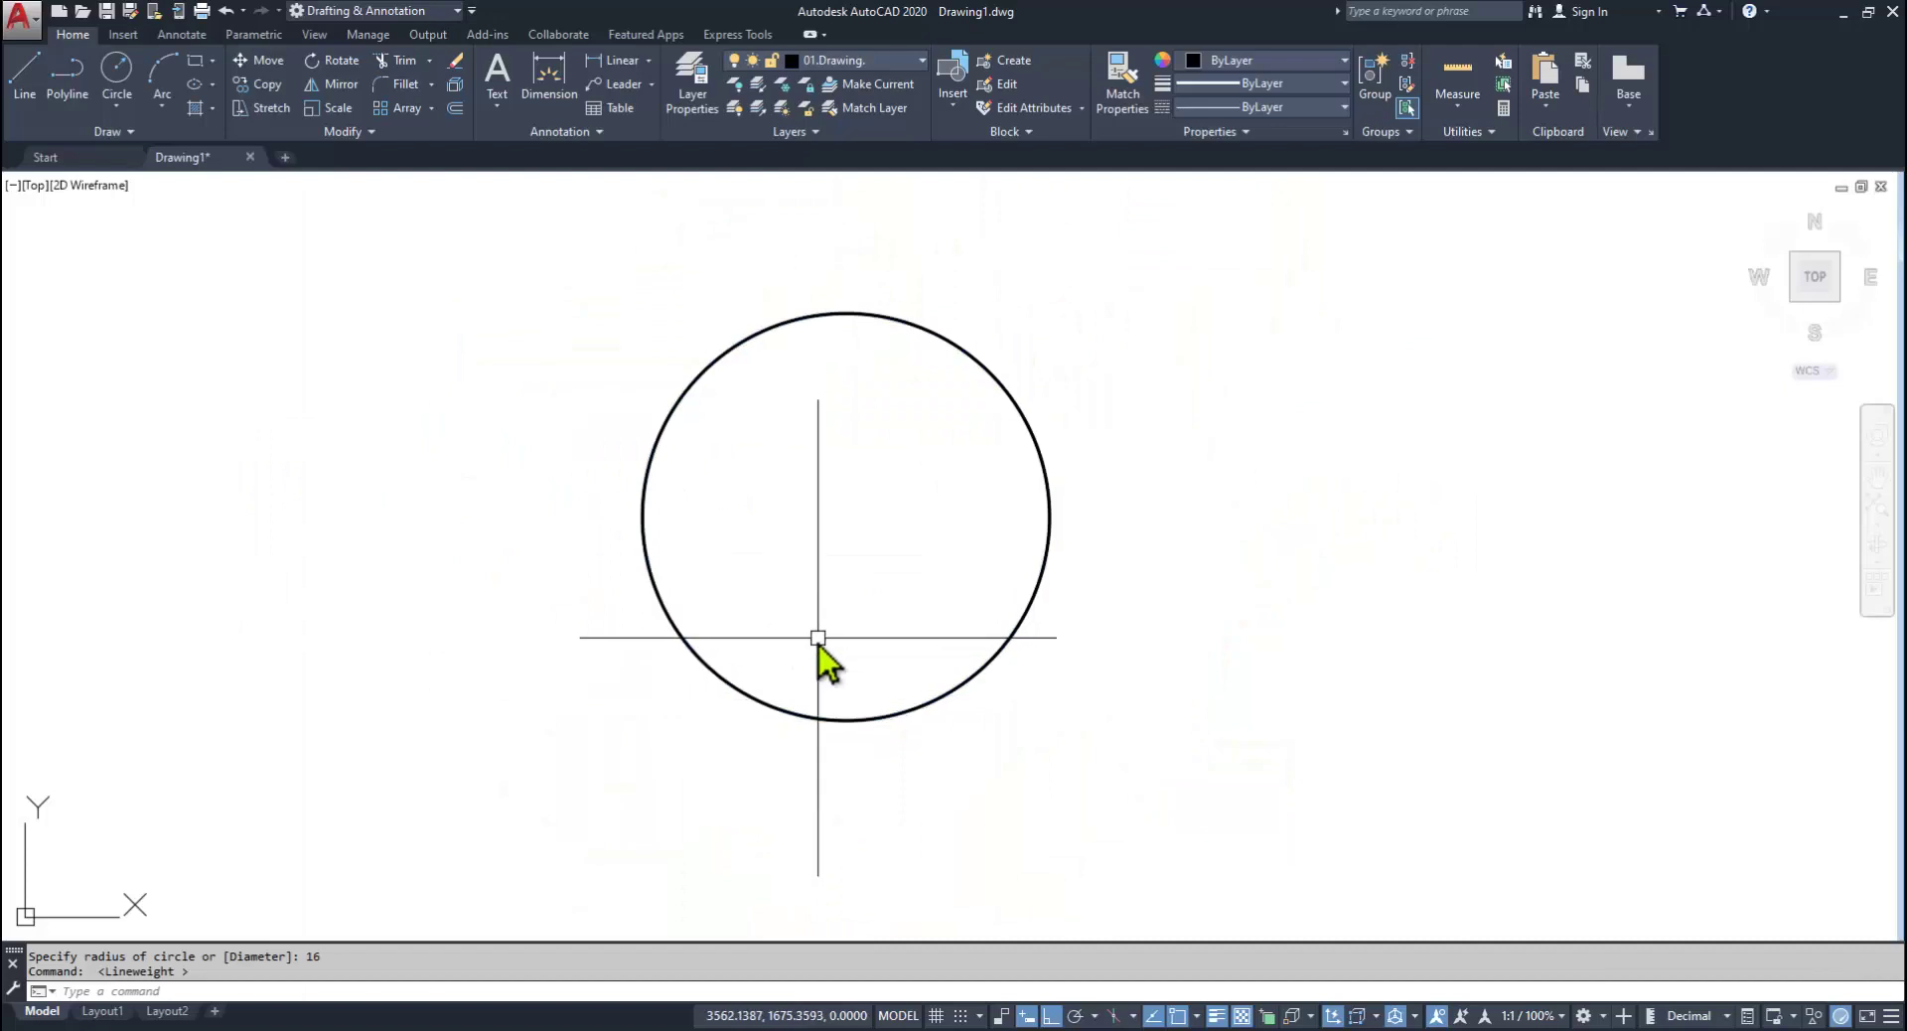
key("space")
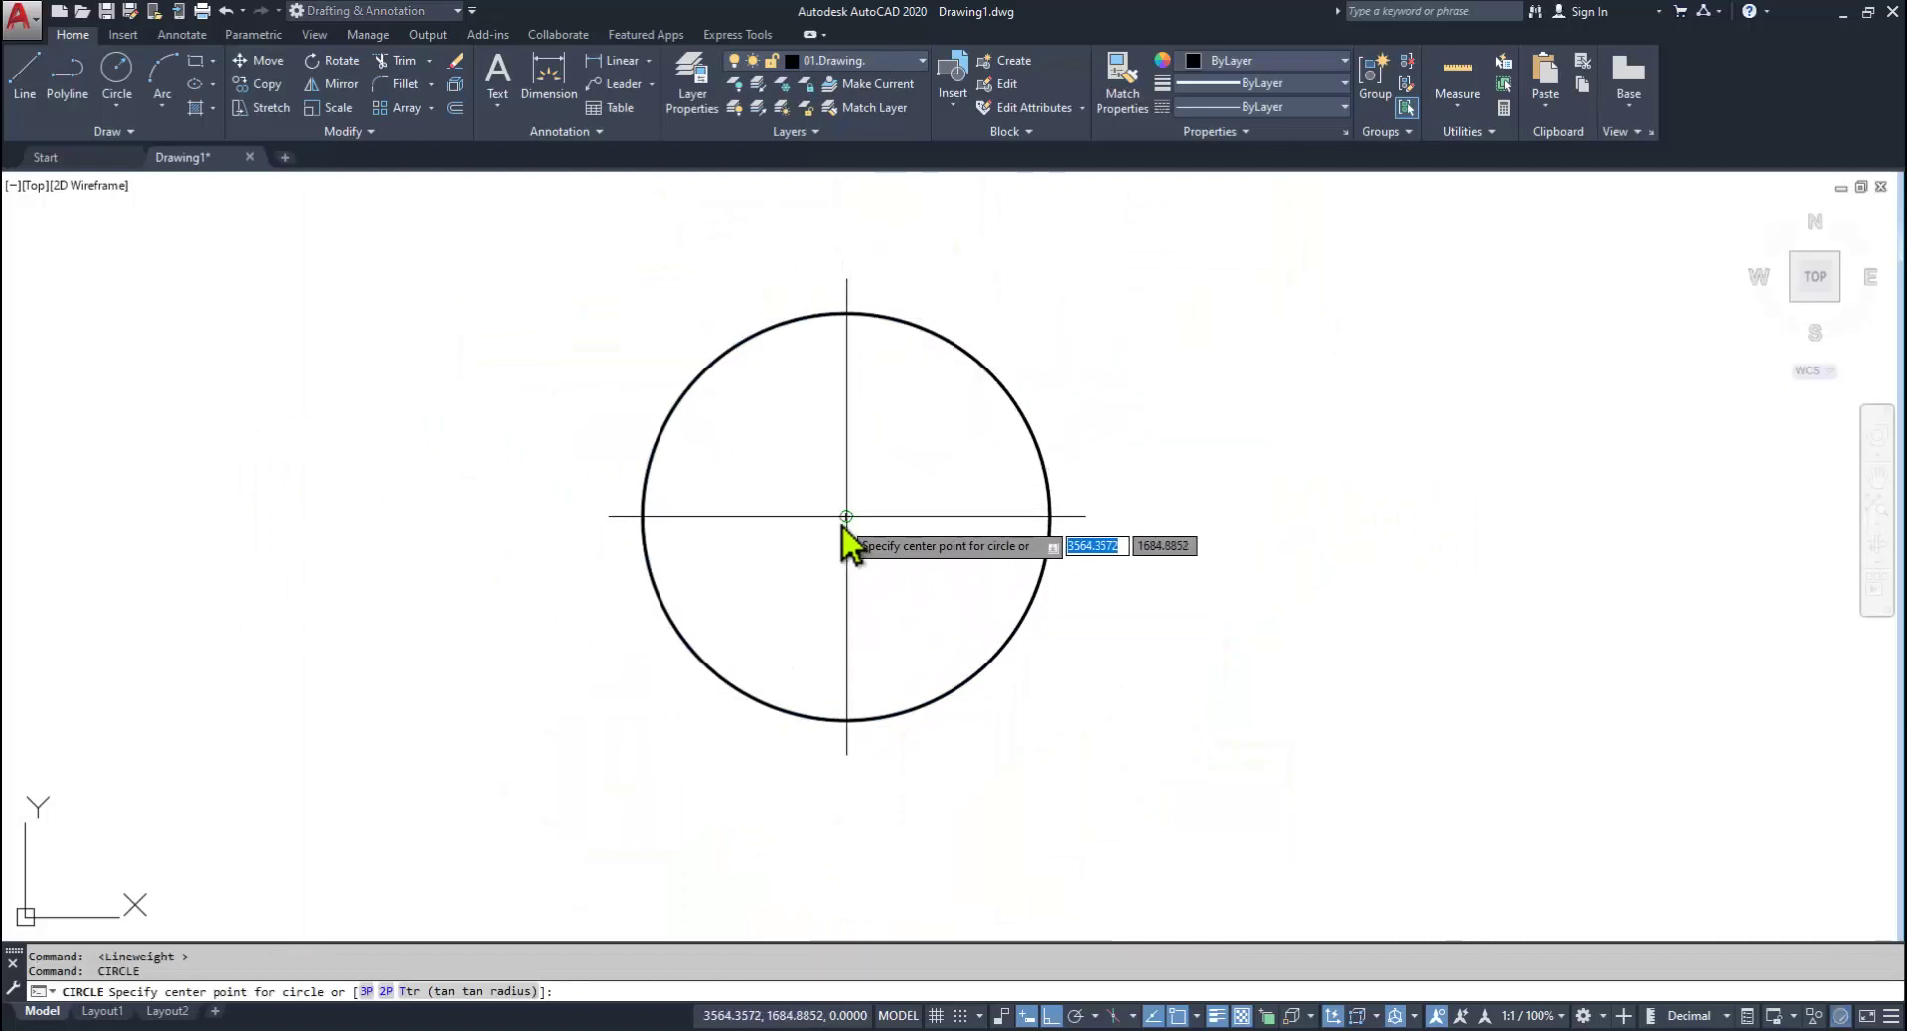
left_click(846, 516)
type("21")
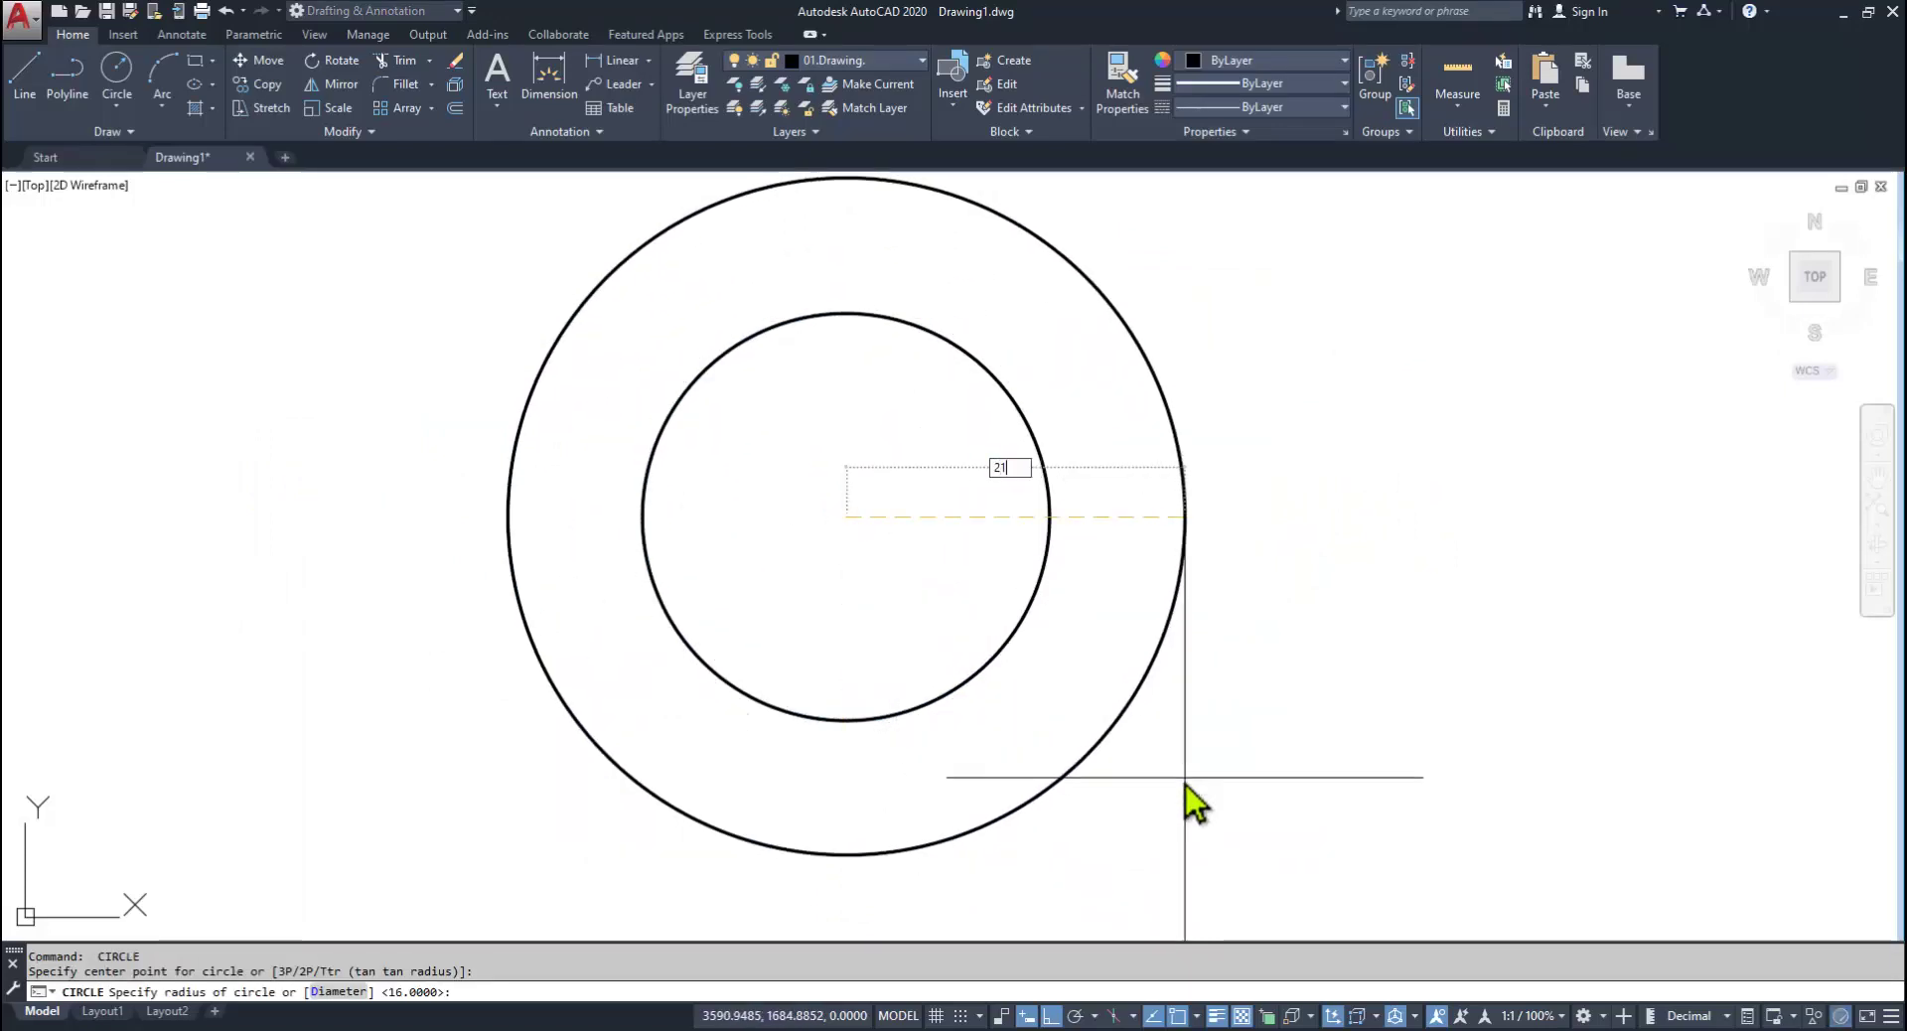
key("Return")
Step: Check the following radius in the reference PDF and draw a third concentric circle of radius 32
key("alt+Tab")
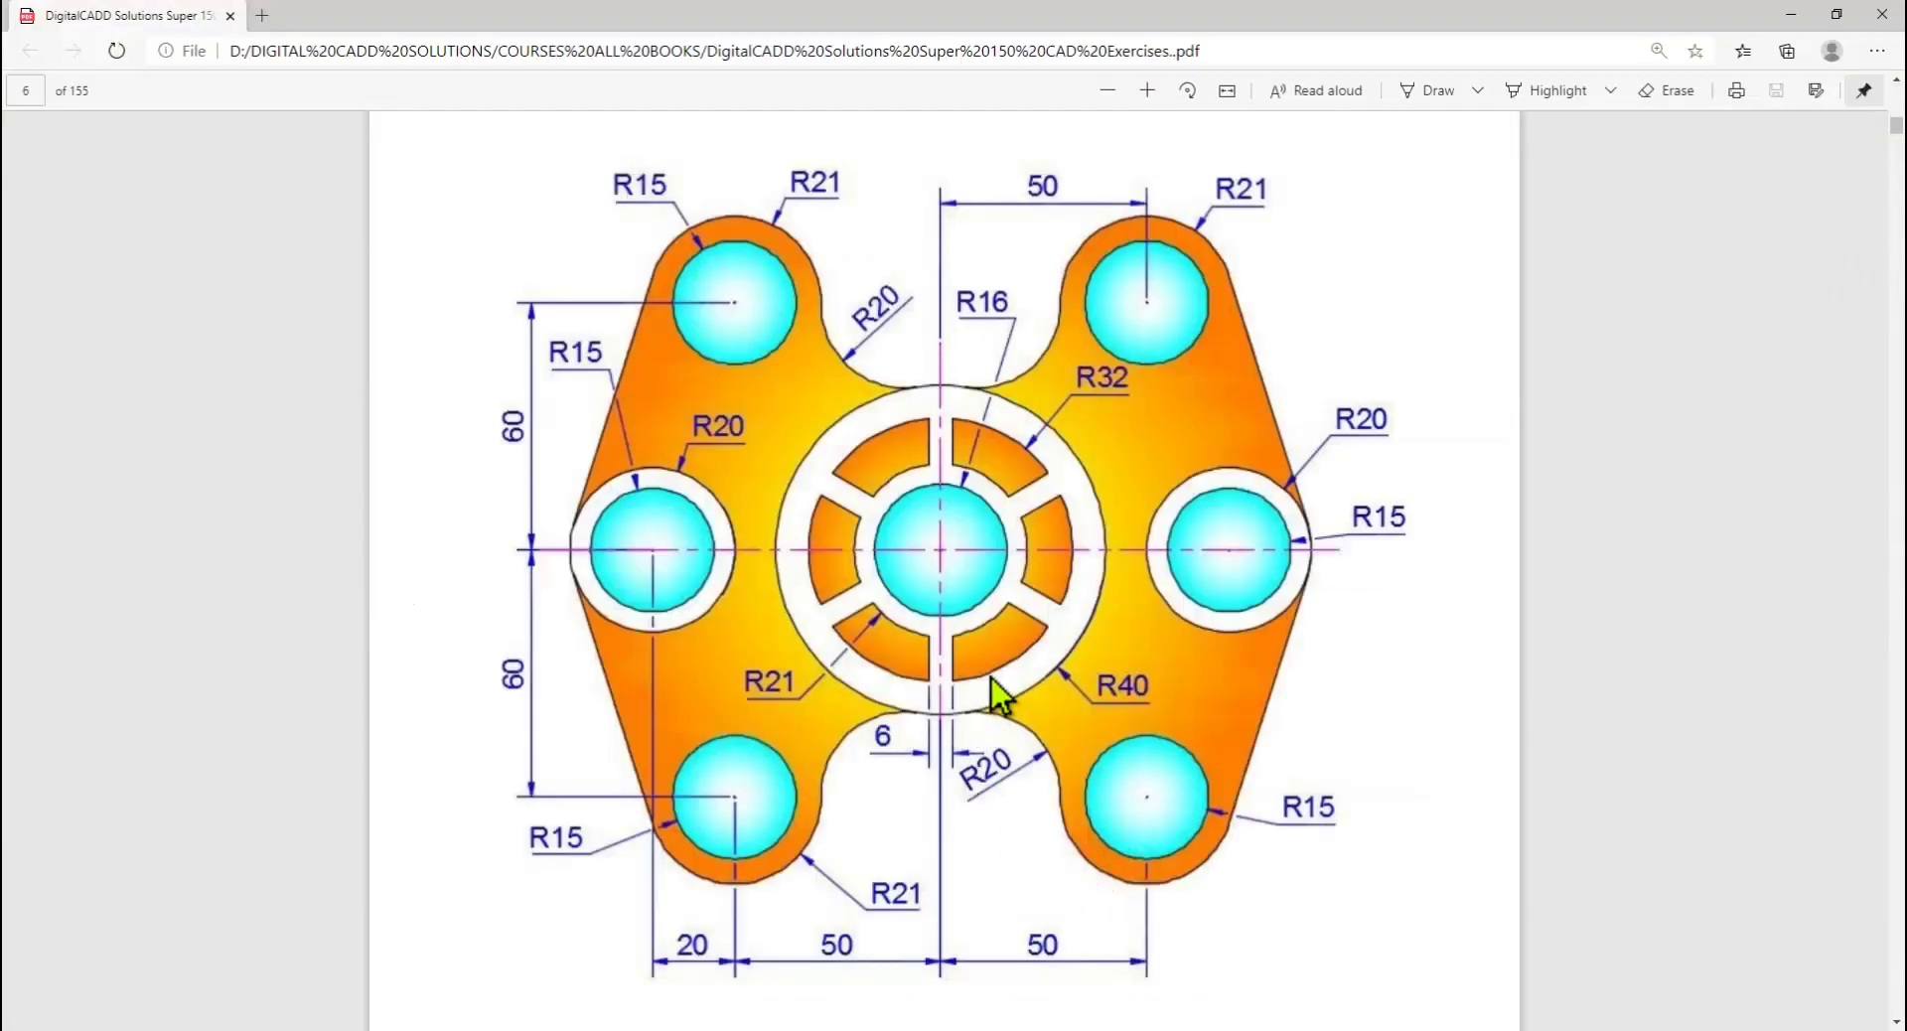
key("alt+Tab")
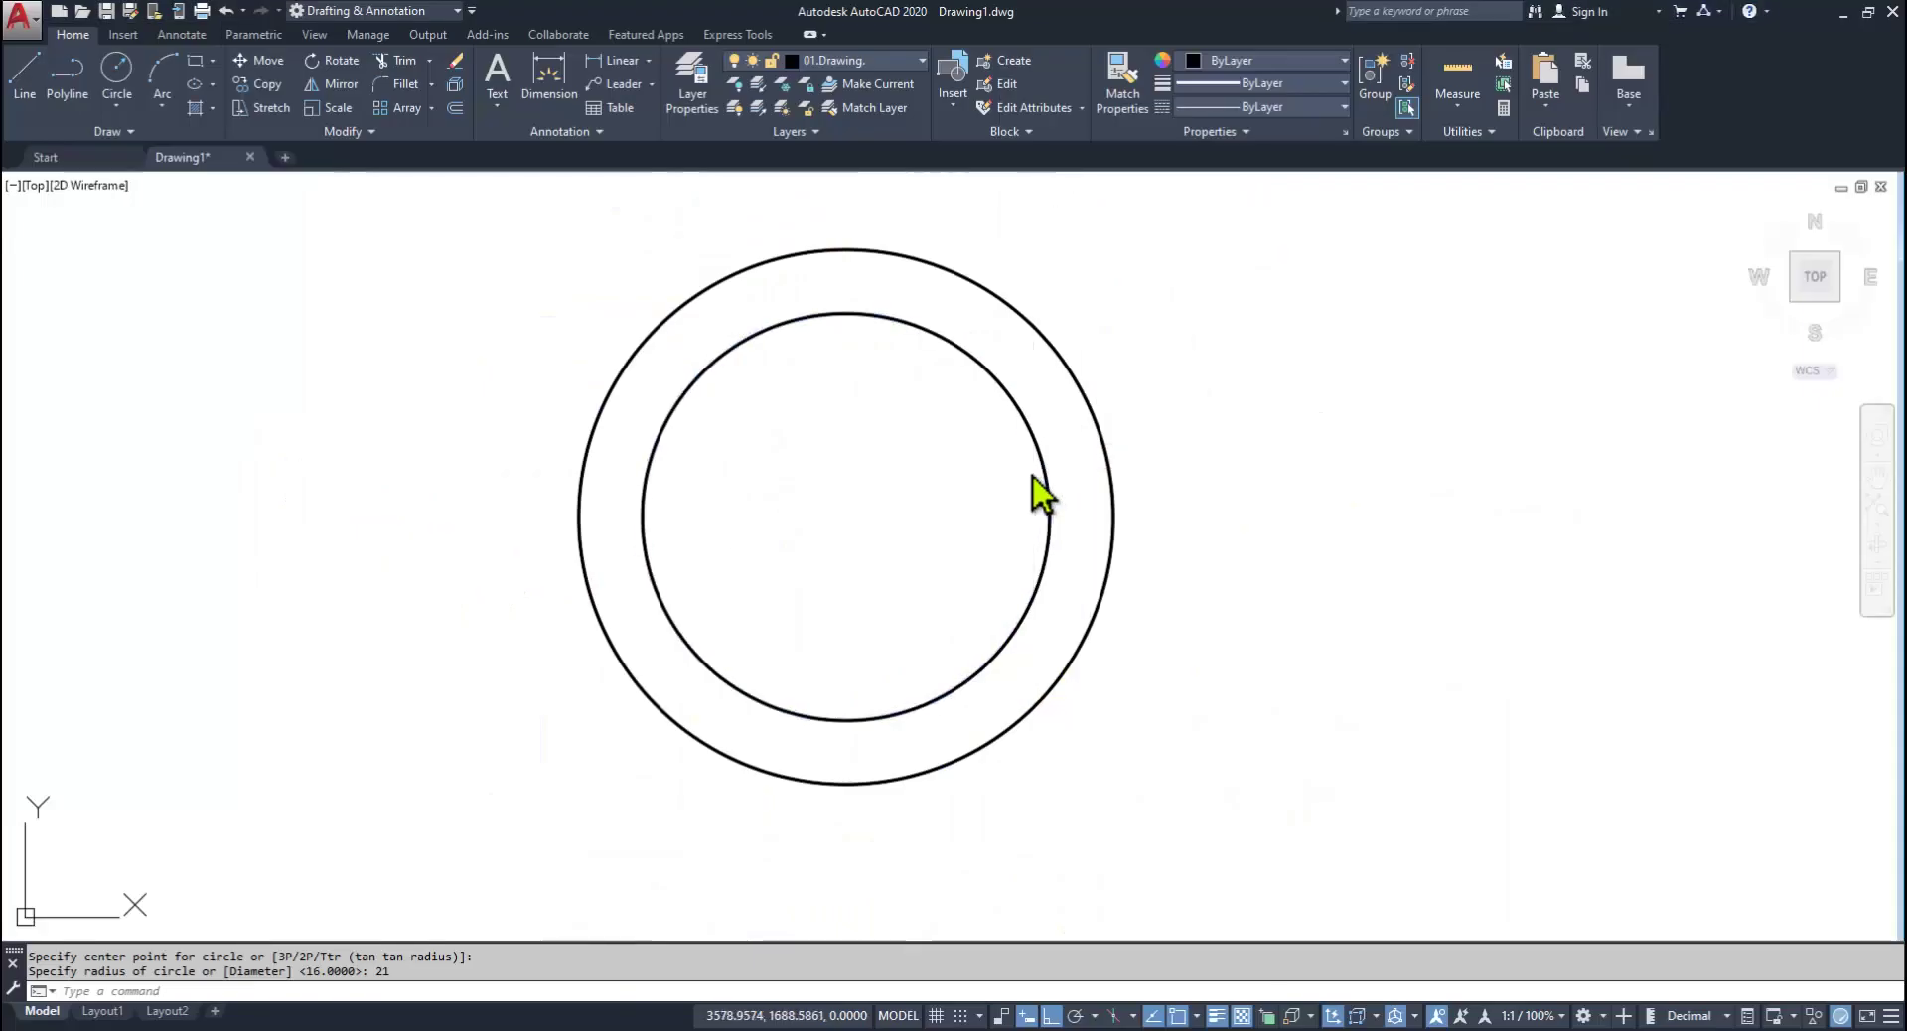
key("Return")
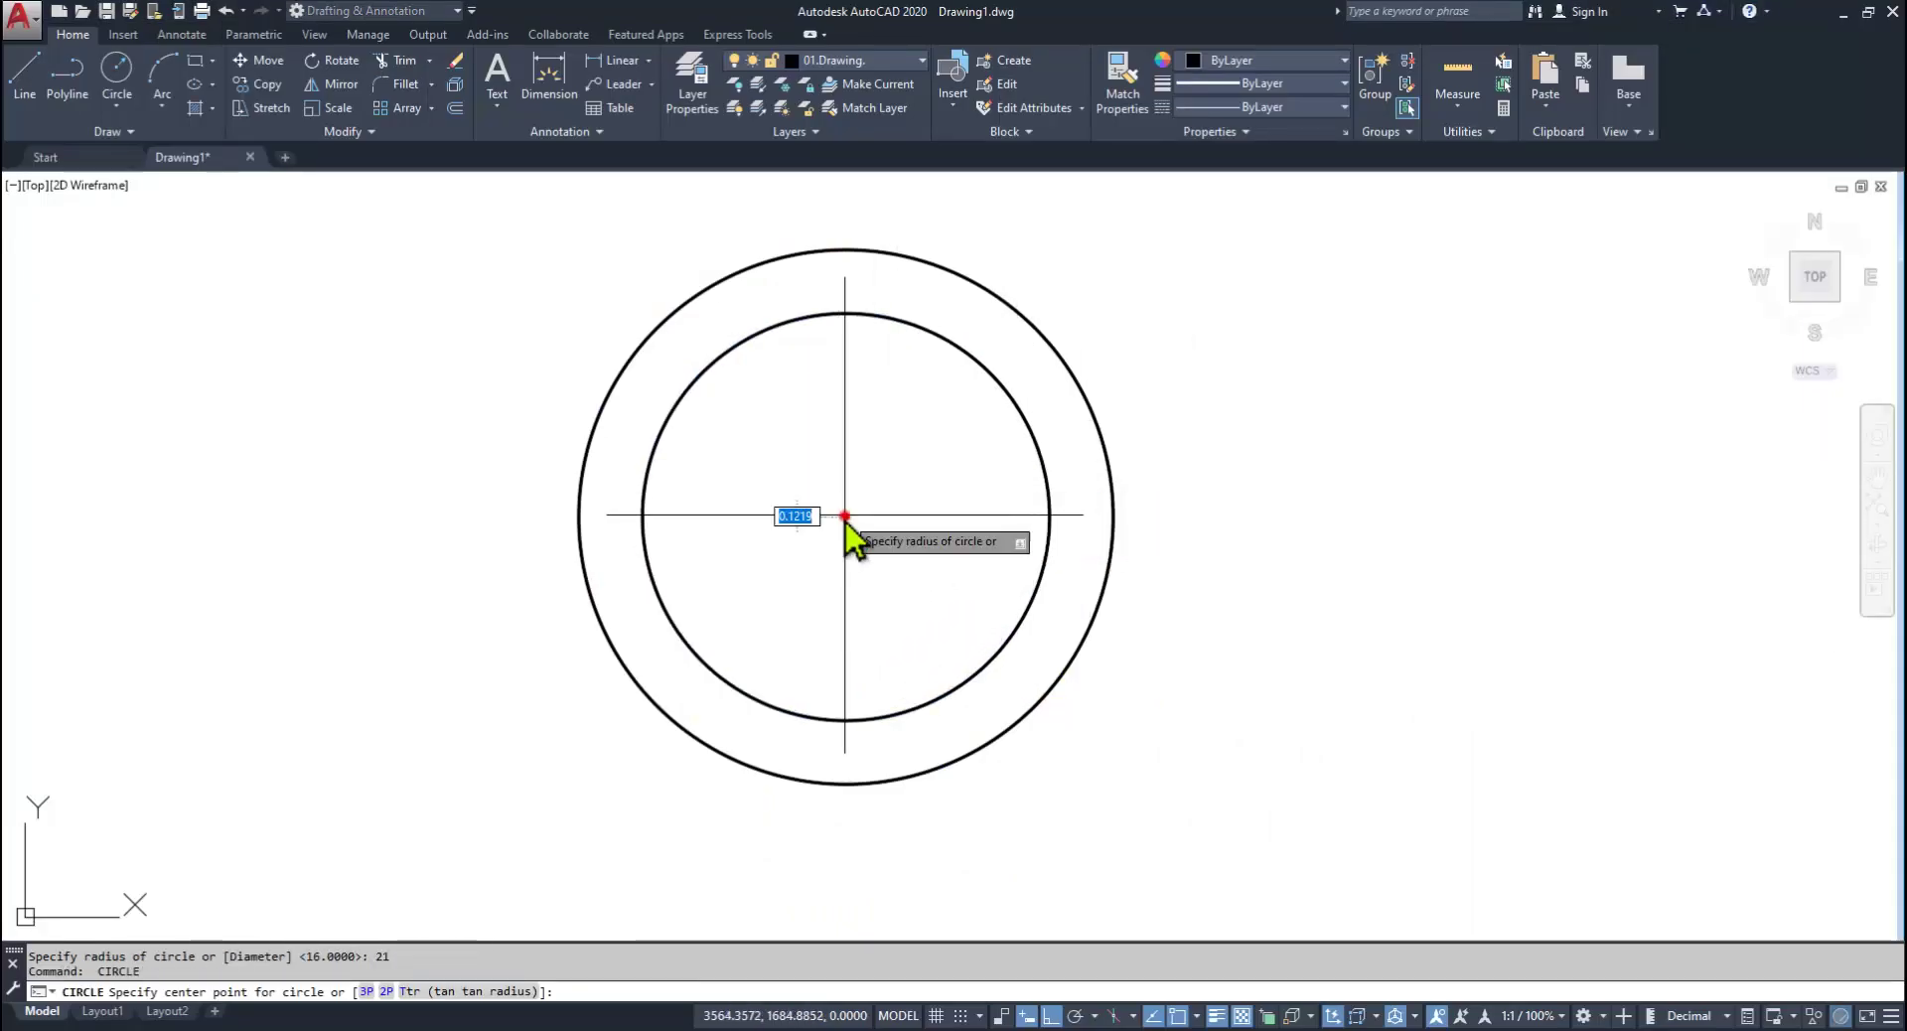
left_click(846, 517)
type("32")
key("Return")
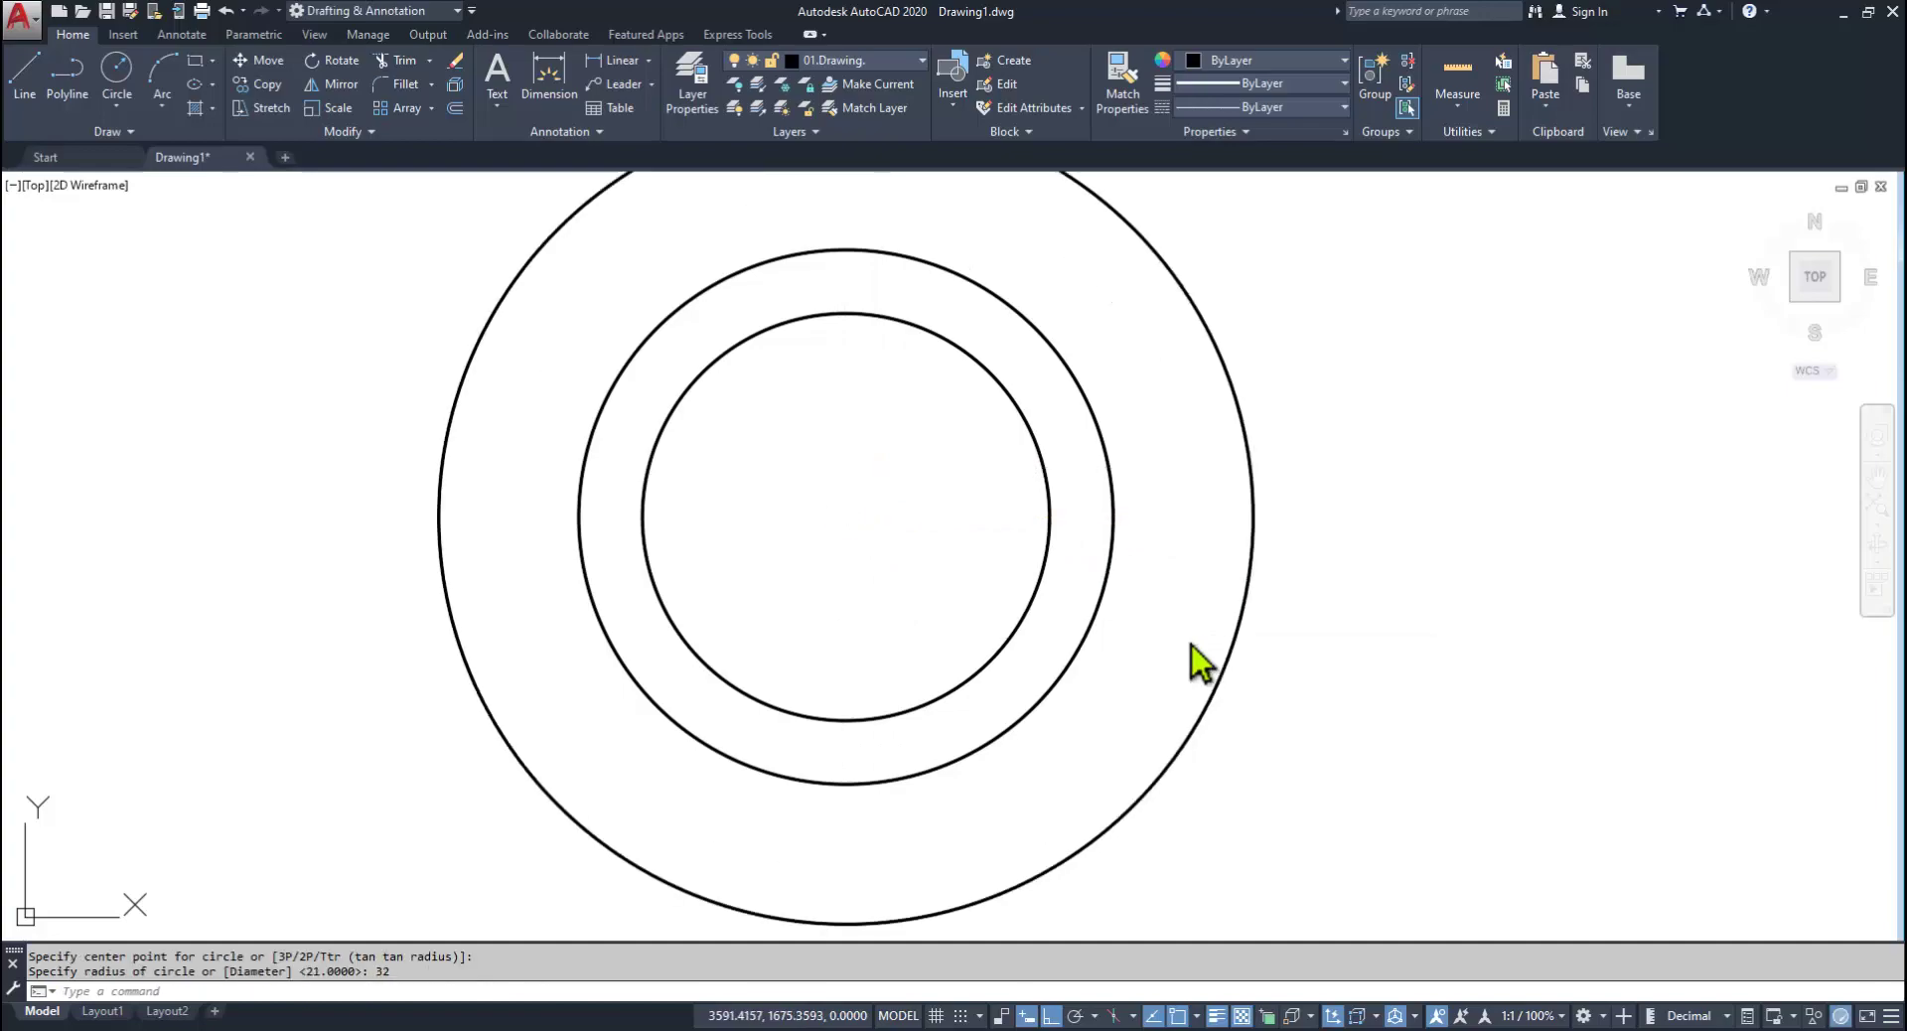
Step: Check the outer central radius in the reference PDF and draw a fourth concentric circle of radius 40
key("alt+Tab")
key("alt+Tab")
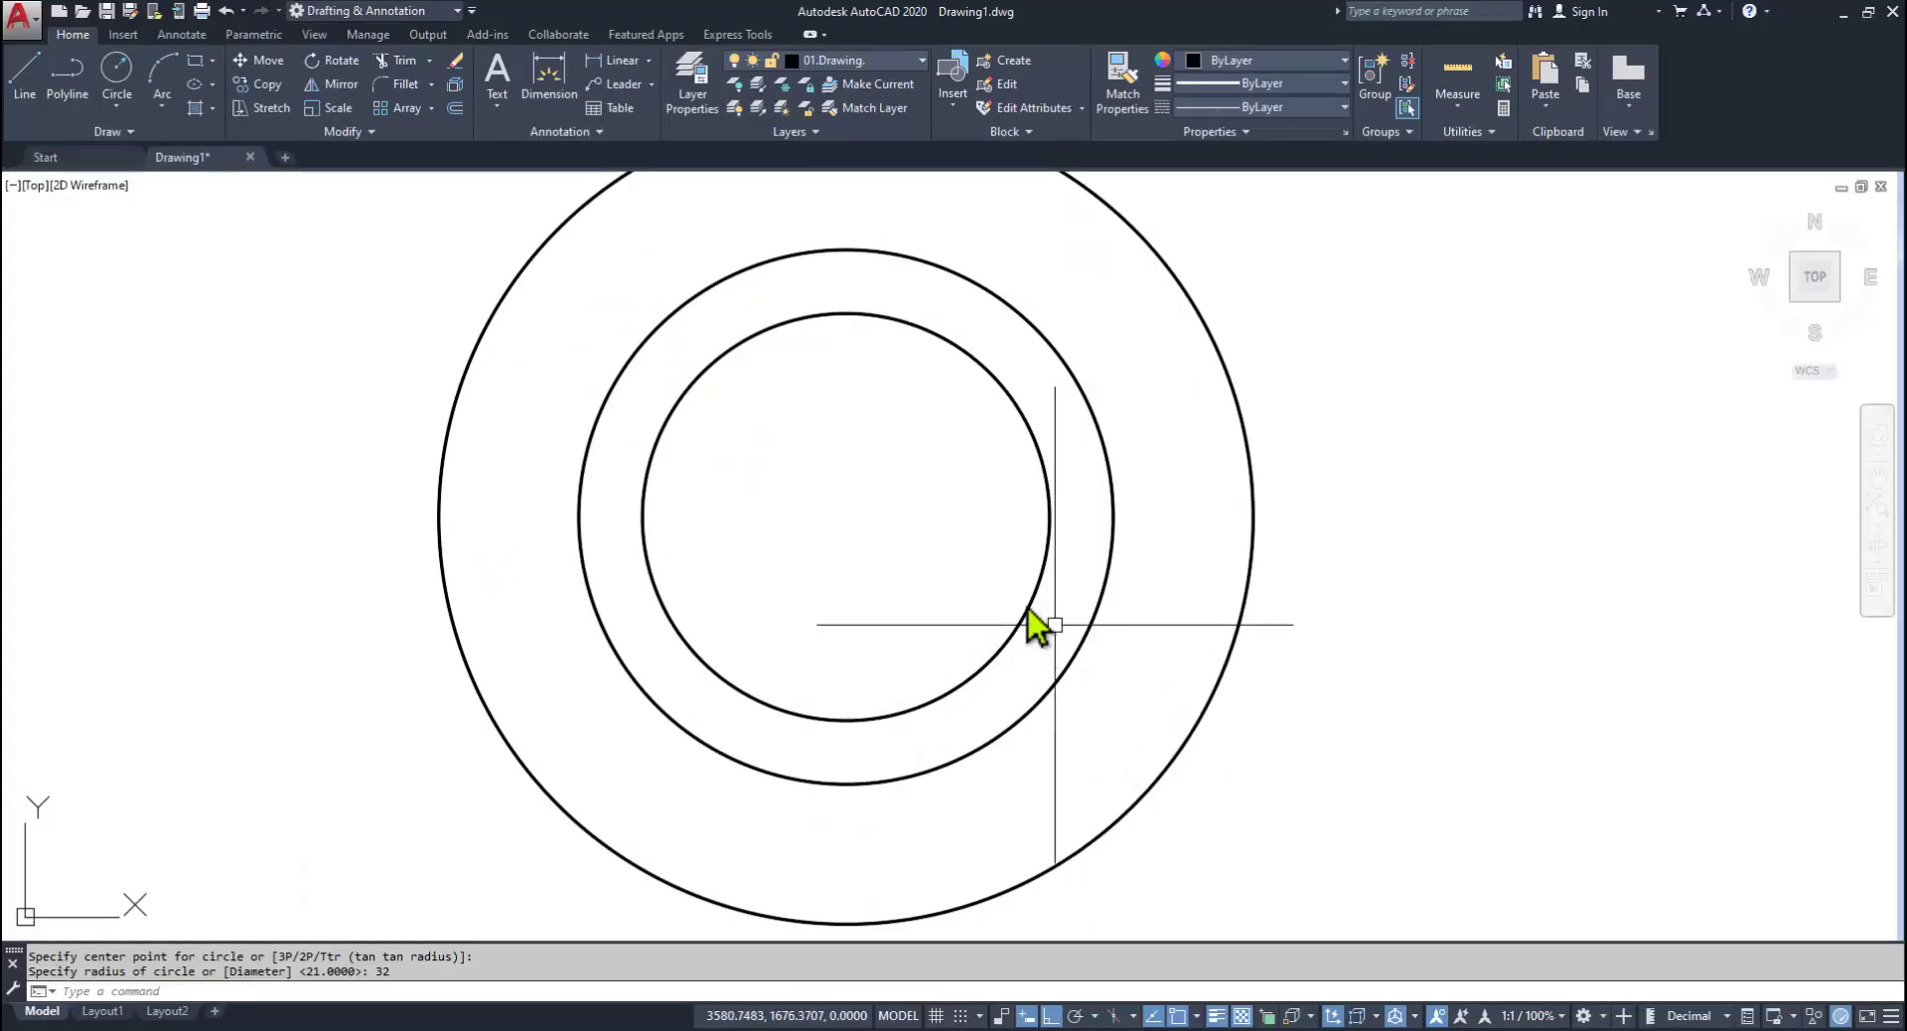
key("Return")
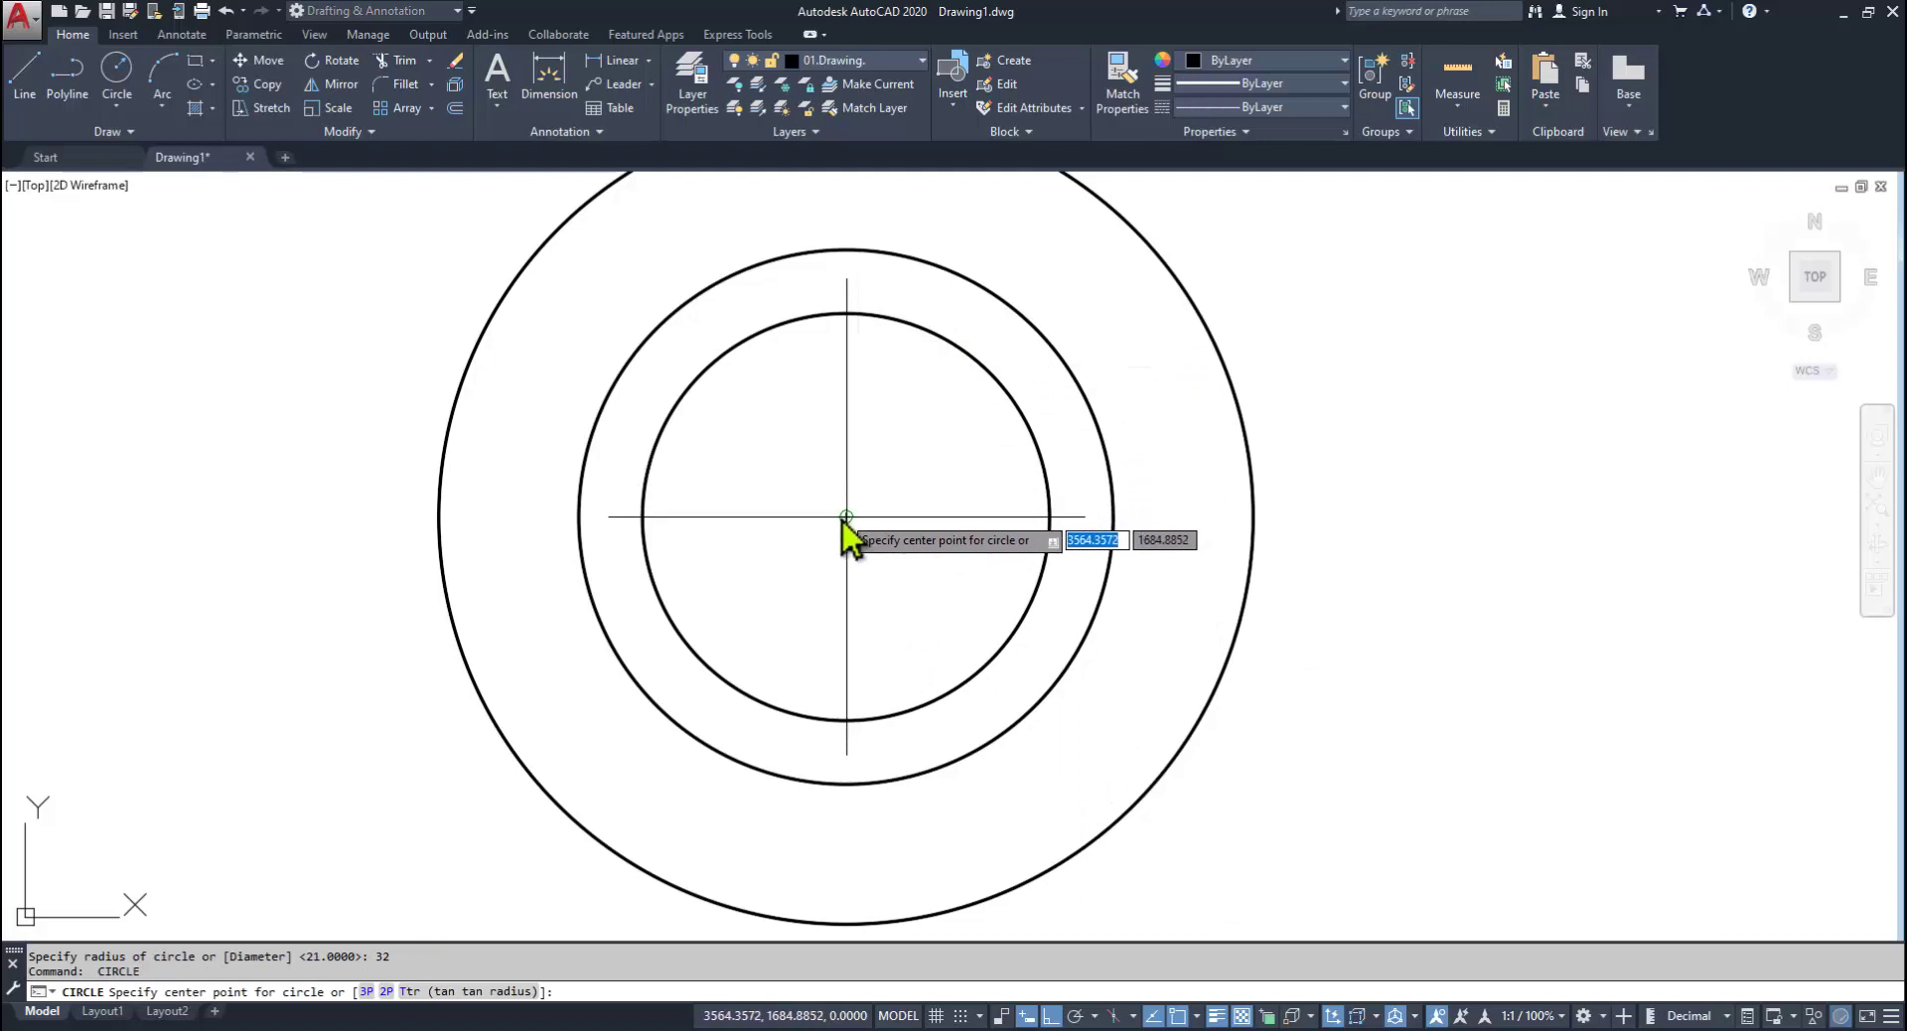
left_click(848, 517)
type("40")
key("Return")
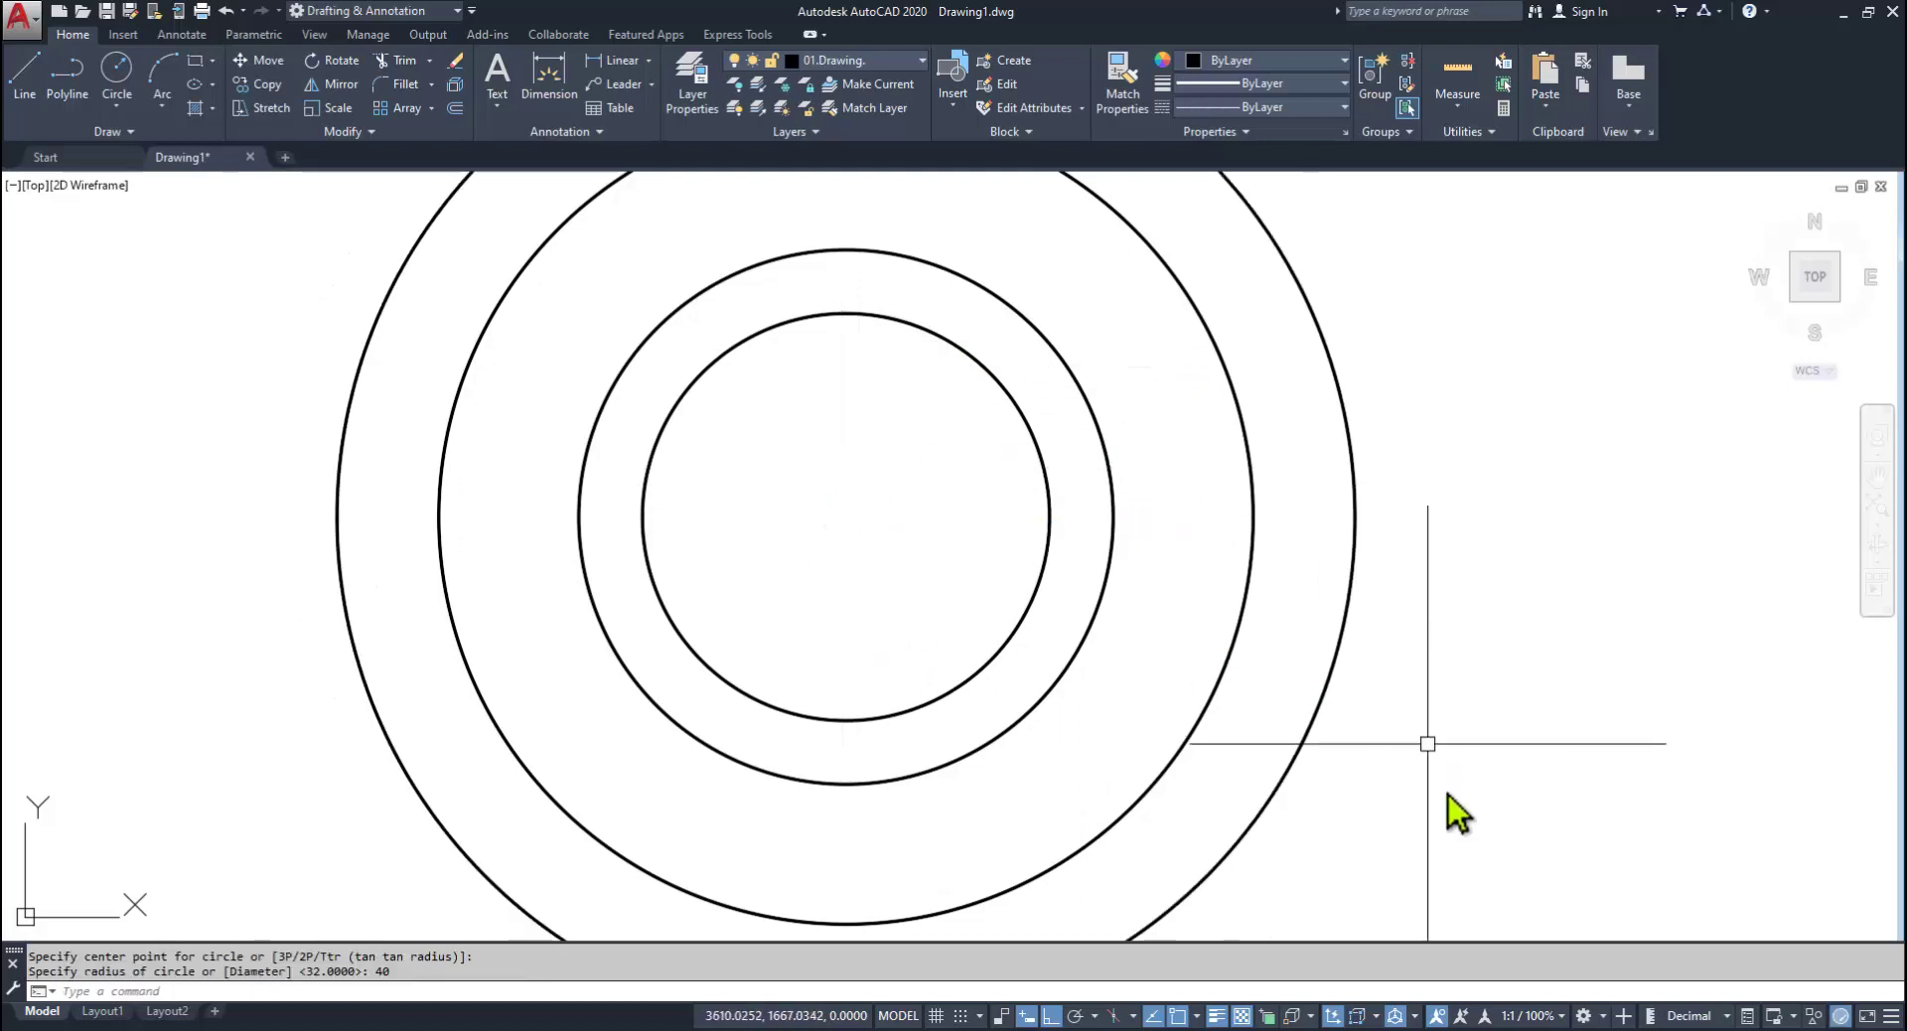
scroll(879, 549, "down", 4)
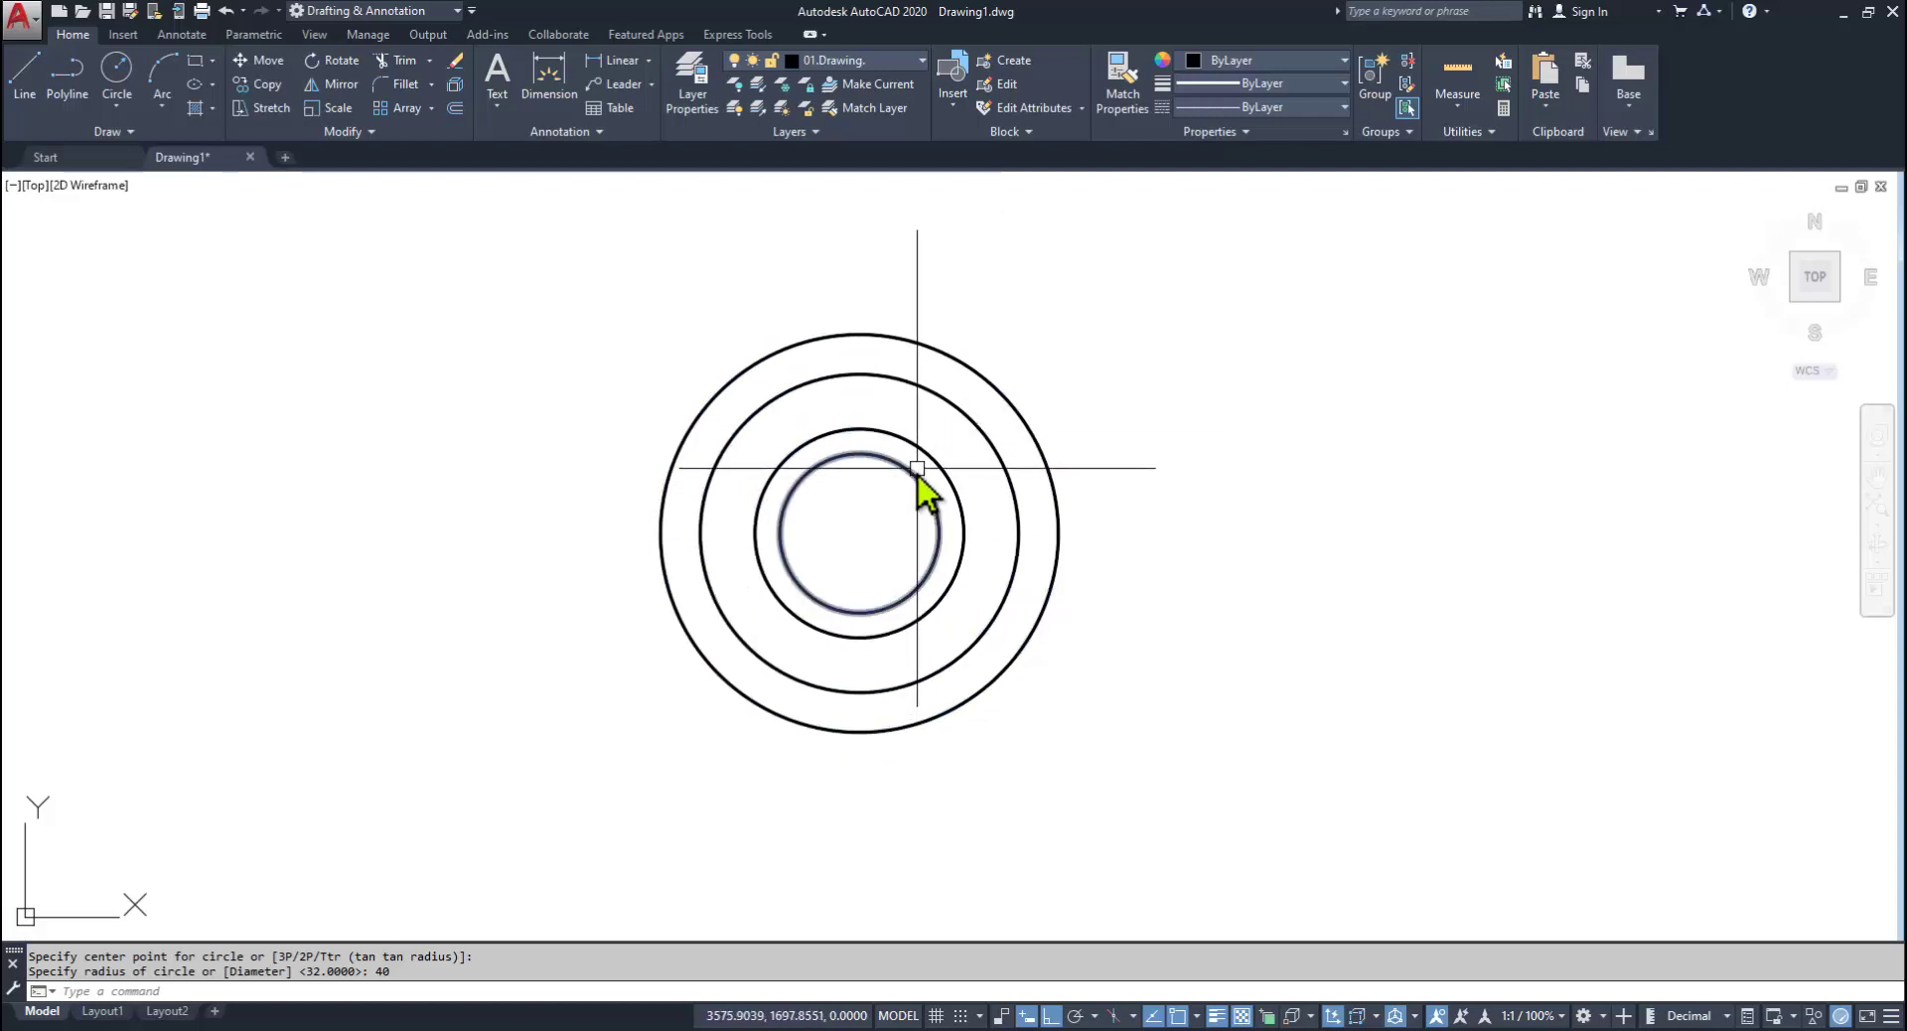
Step: Check the spoke layout in the reference PDF and draw a vertical line across the radius 32 circle between its upper and lower quadrants
key("alt+Tab")
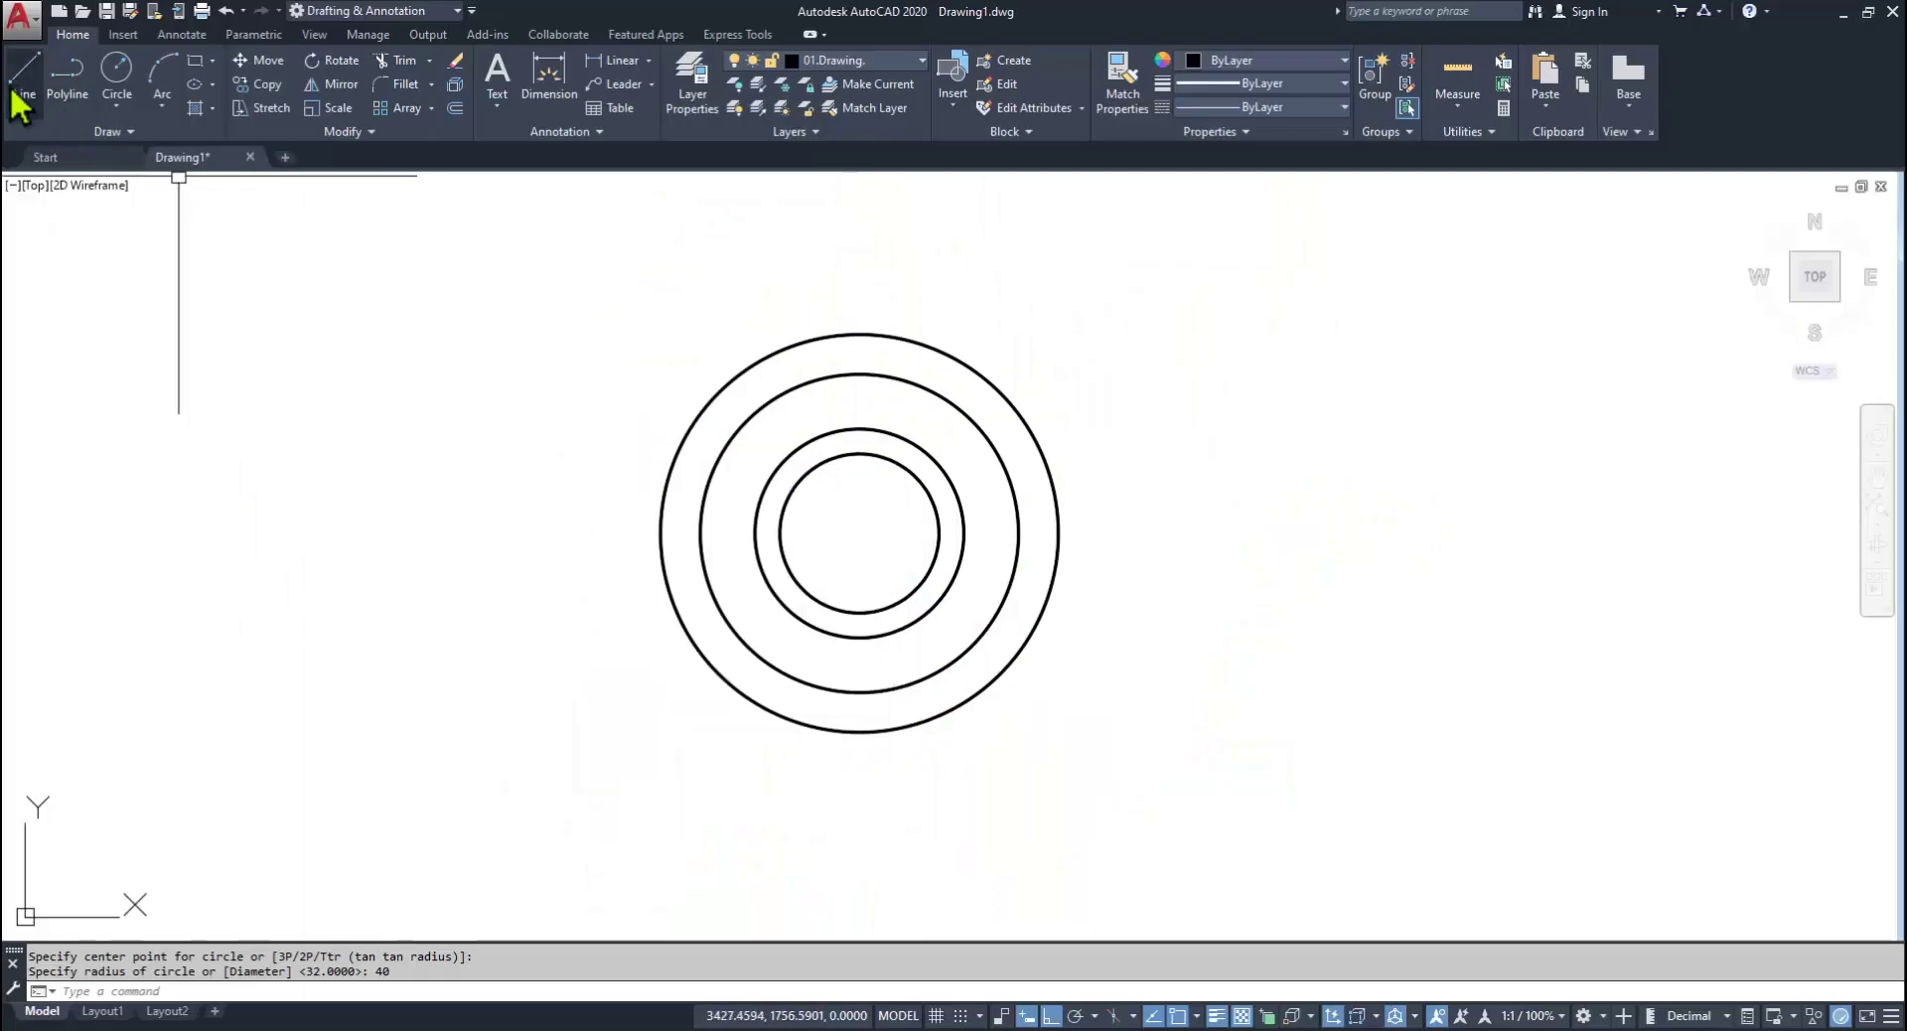
left_click(25, 74)
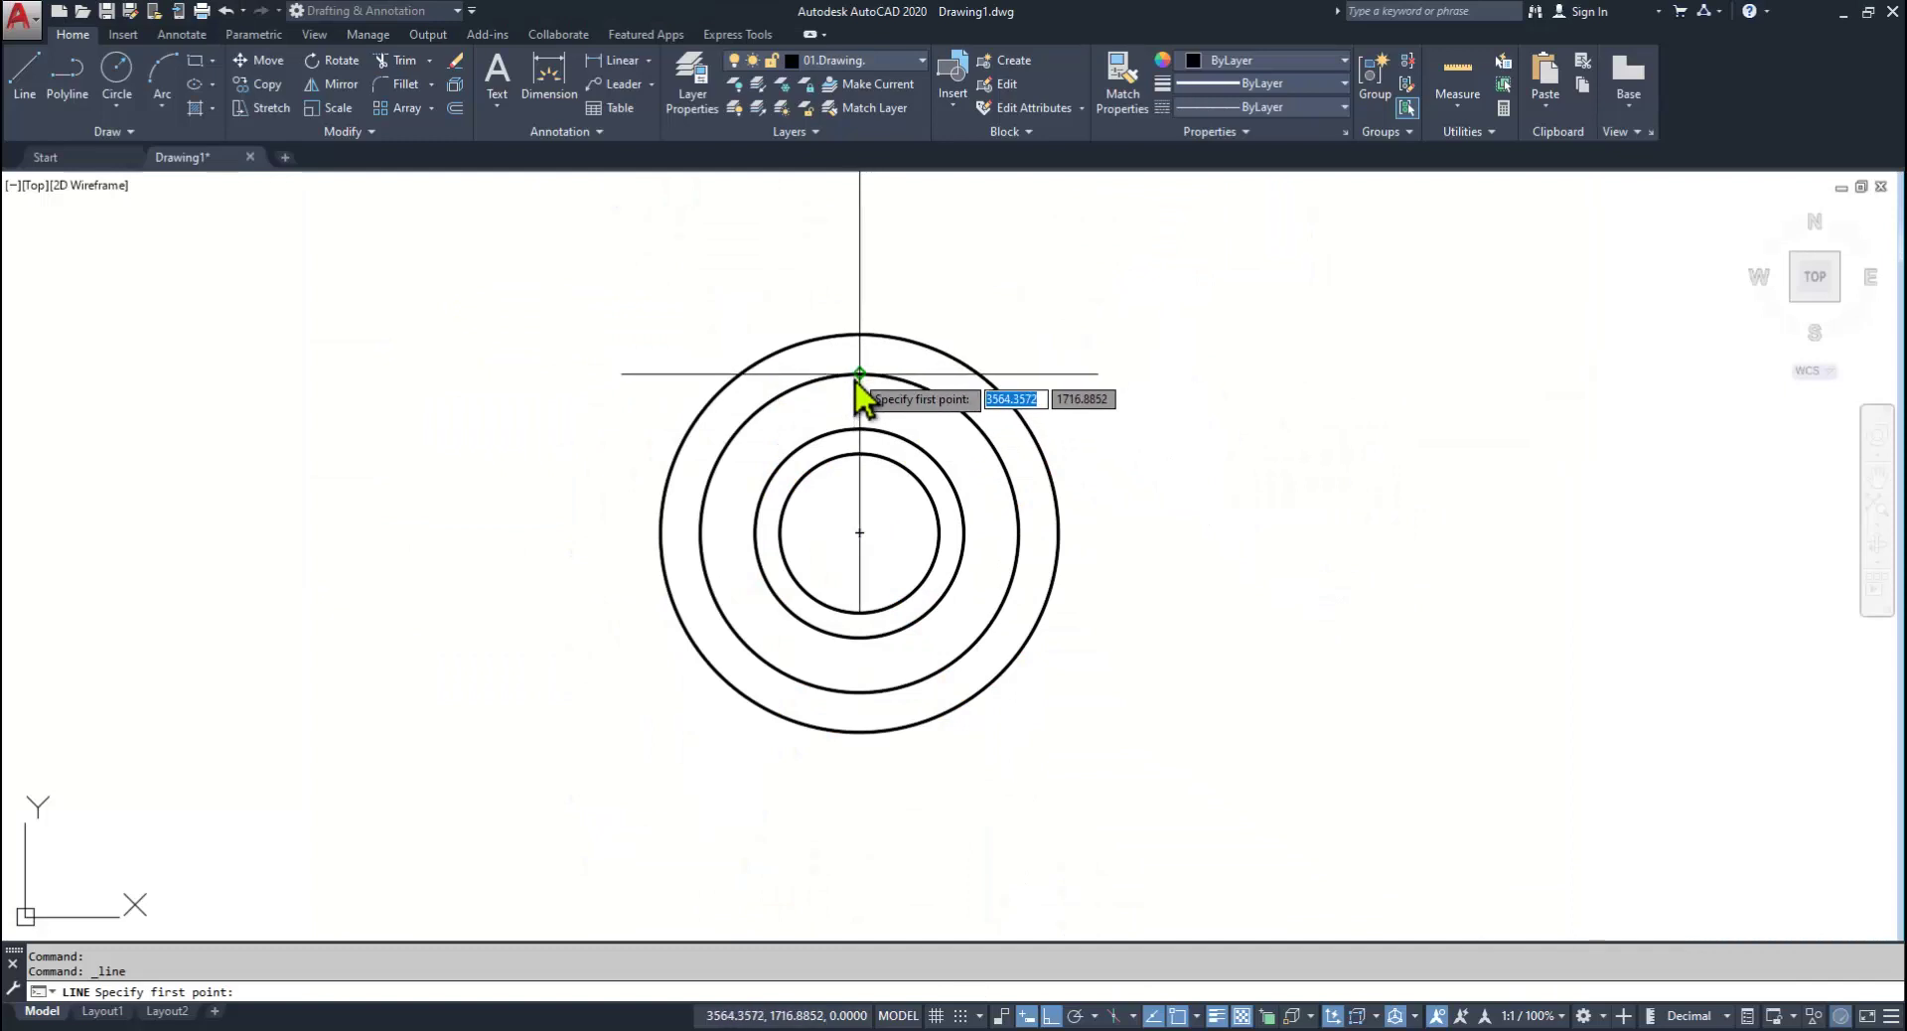
left_click(855, 378)
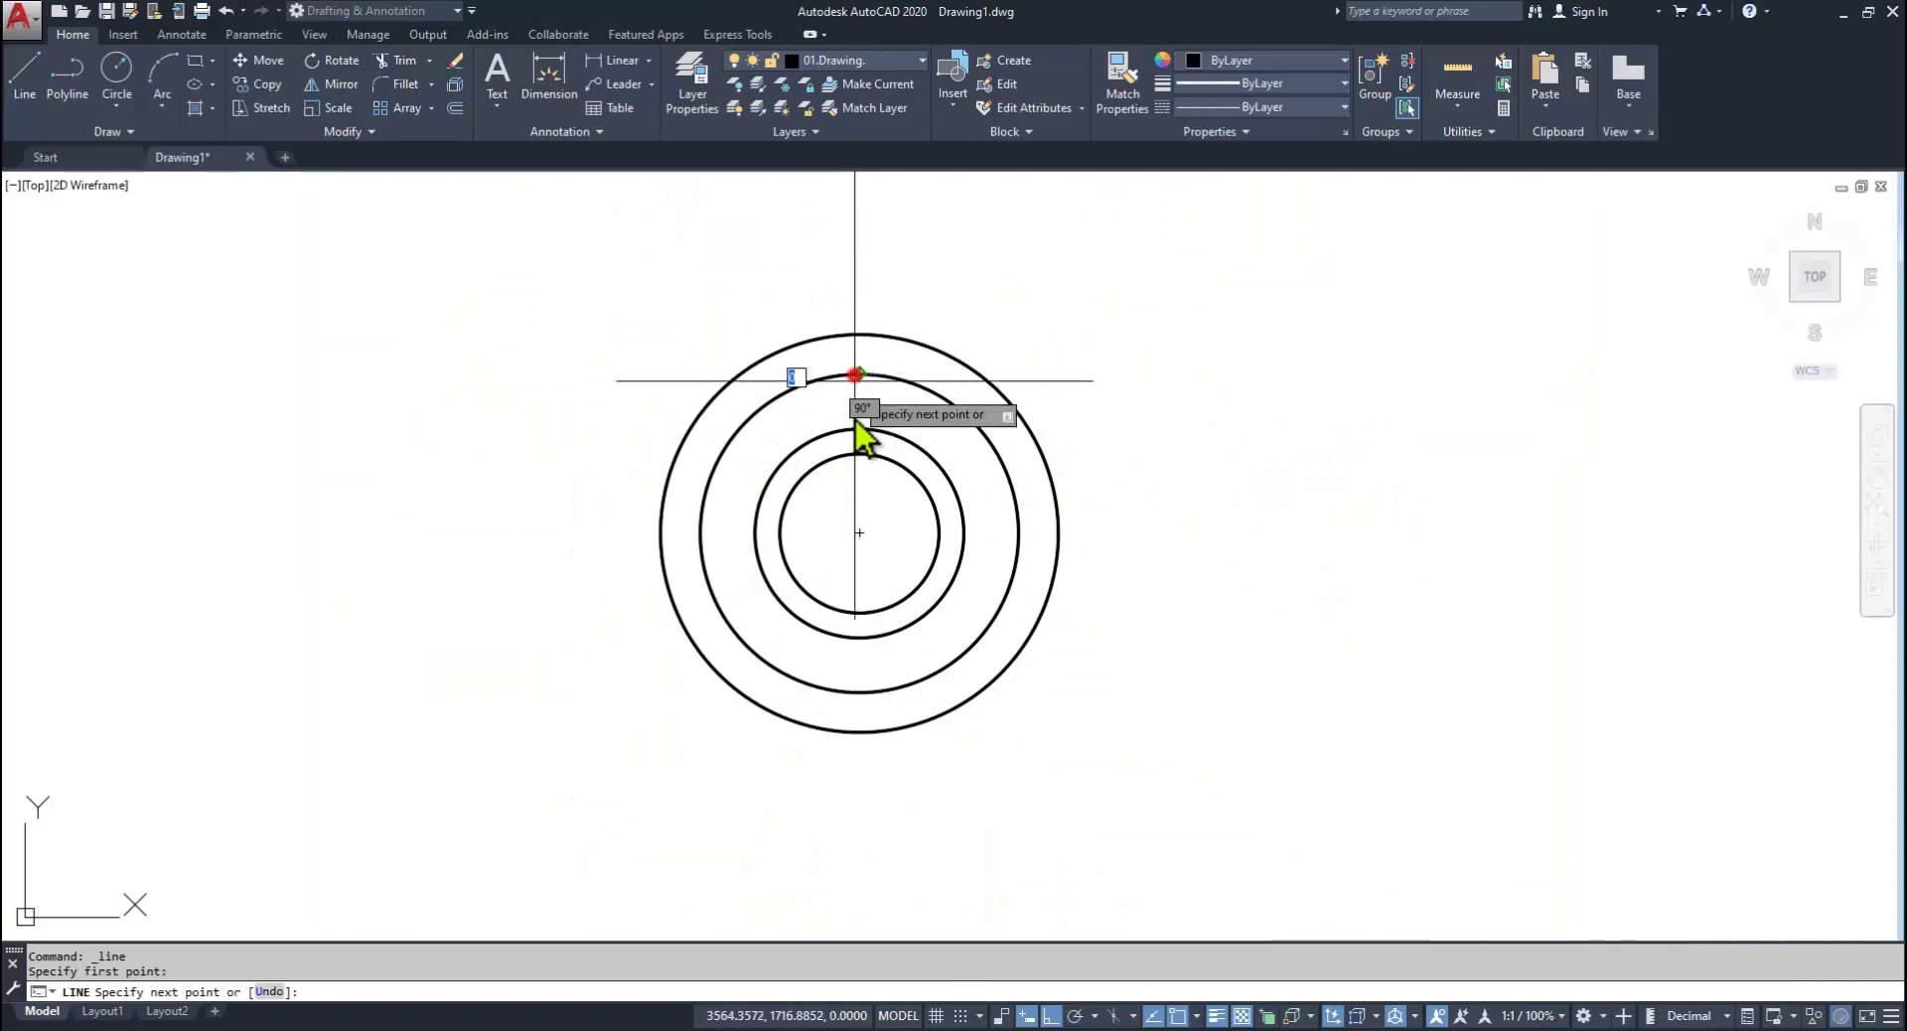
left_click(860, 692)
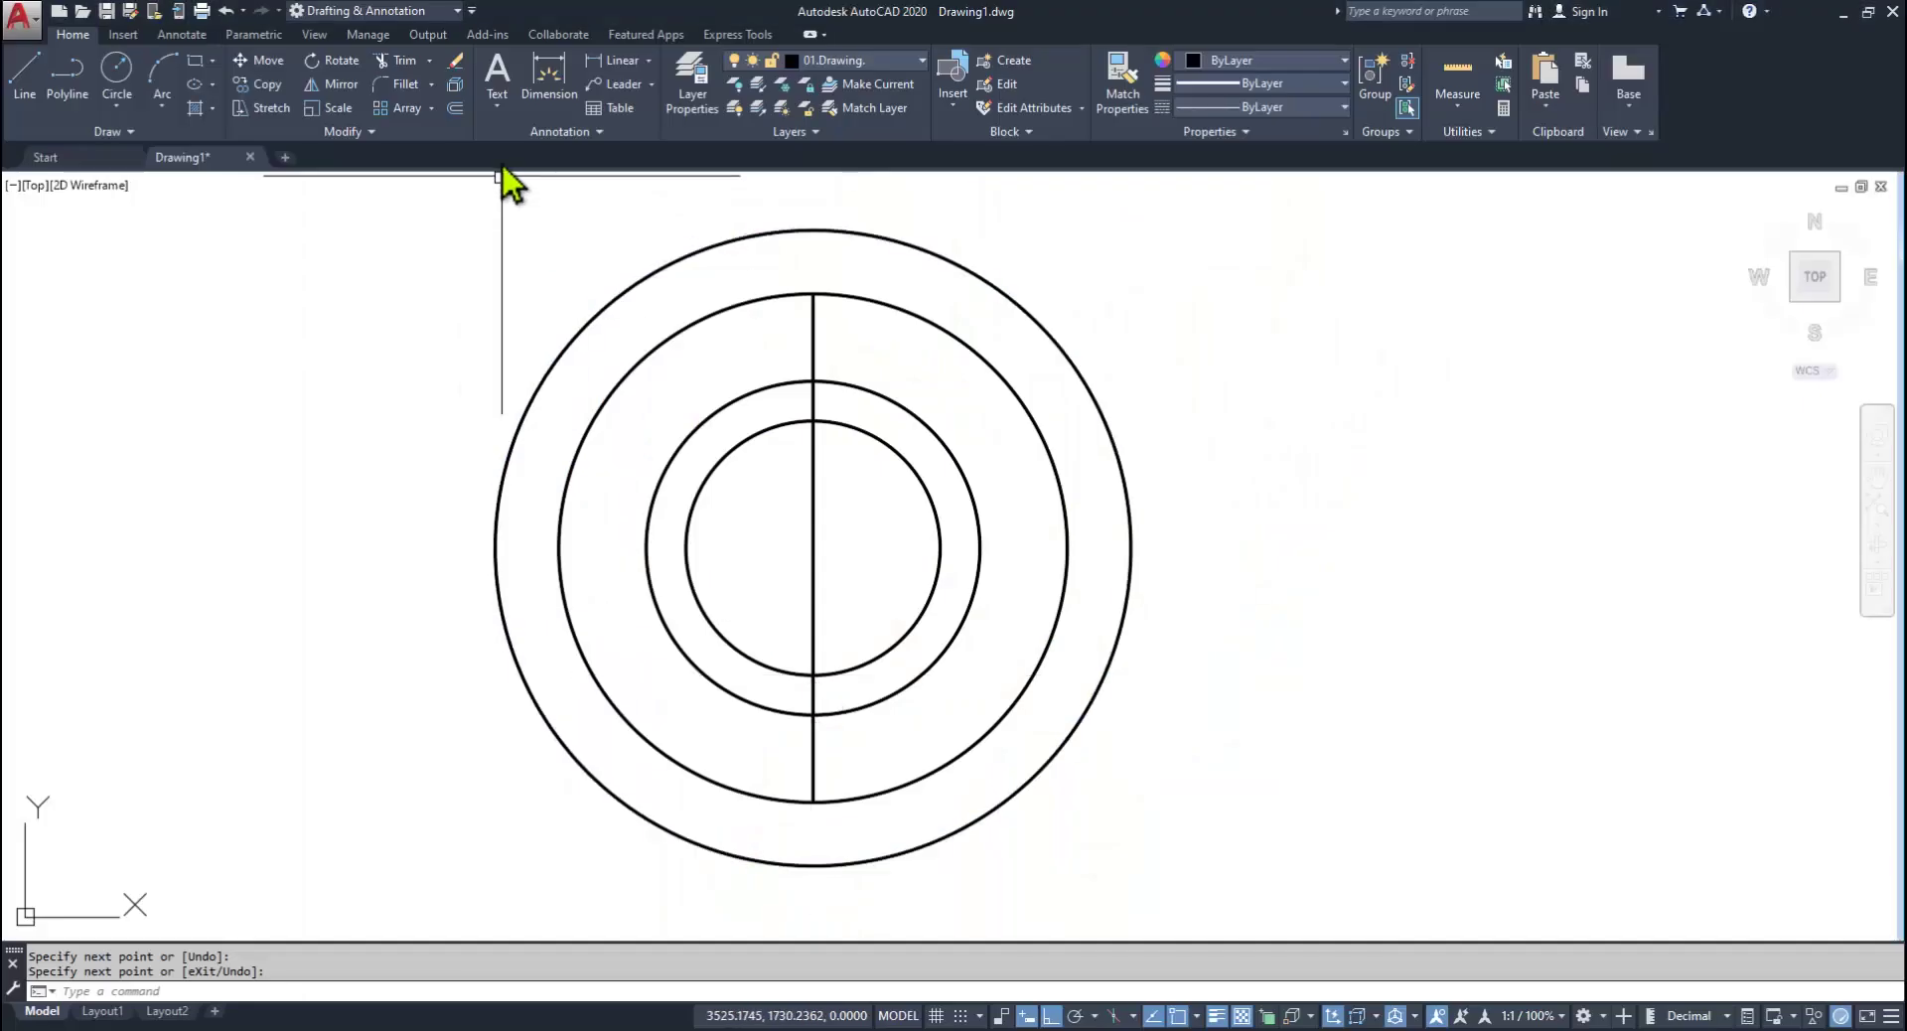
Step: Offset the vertical line by 3 to each side and erase the original middle line
left_click(456, 107)
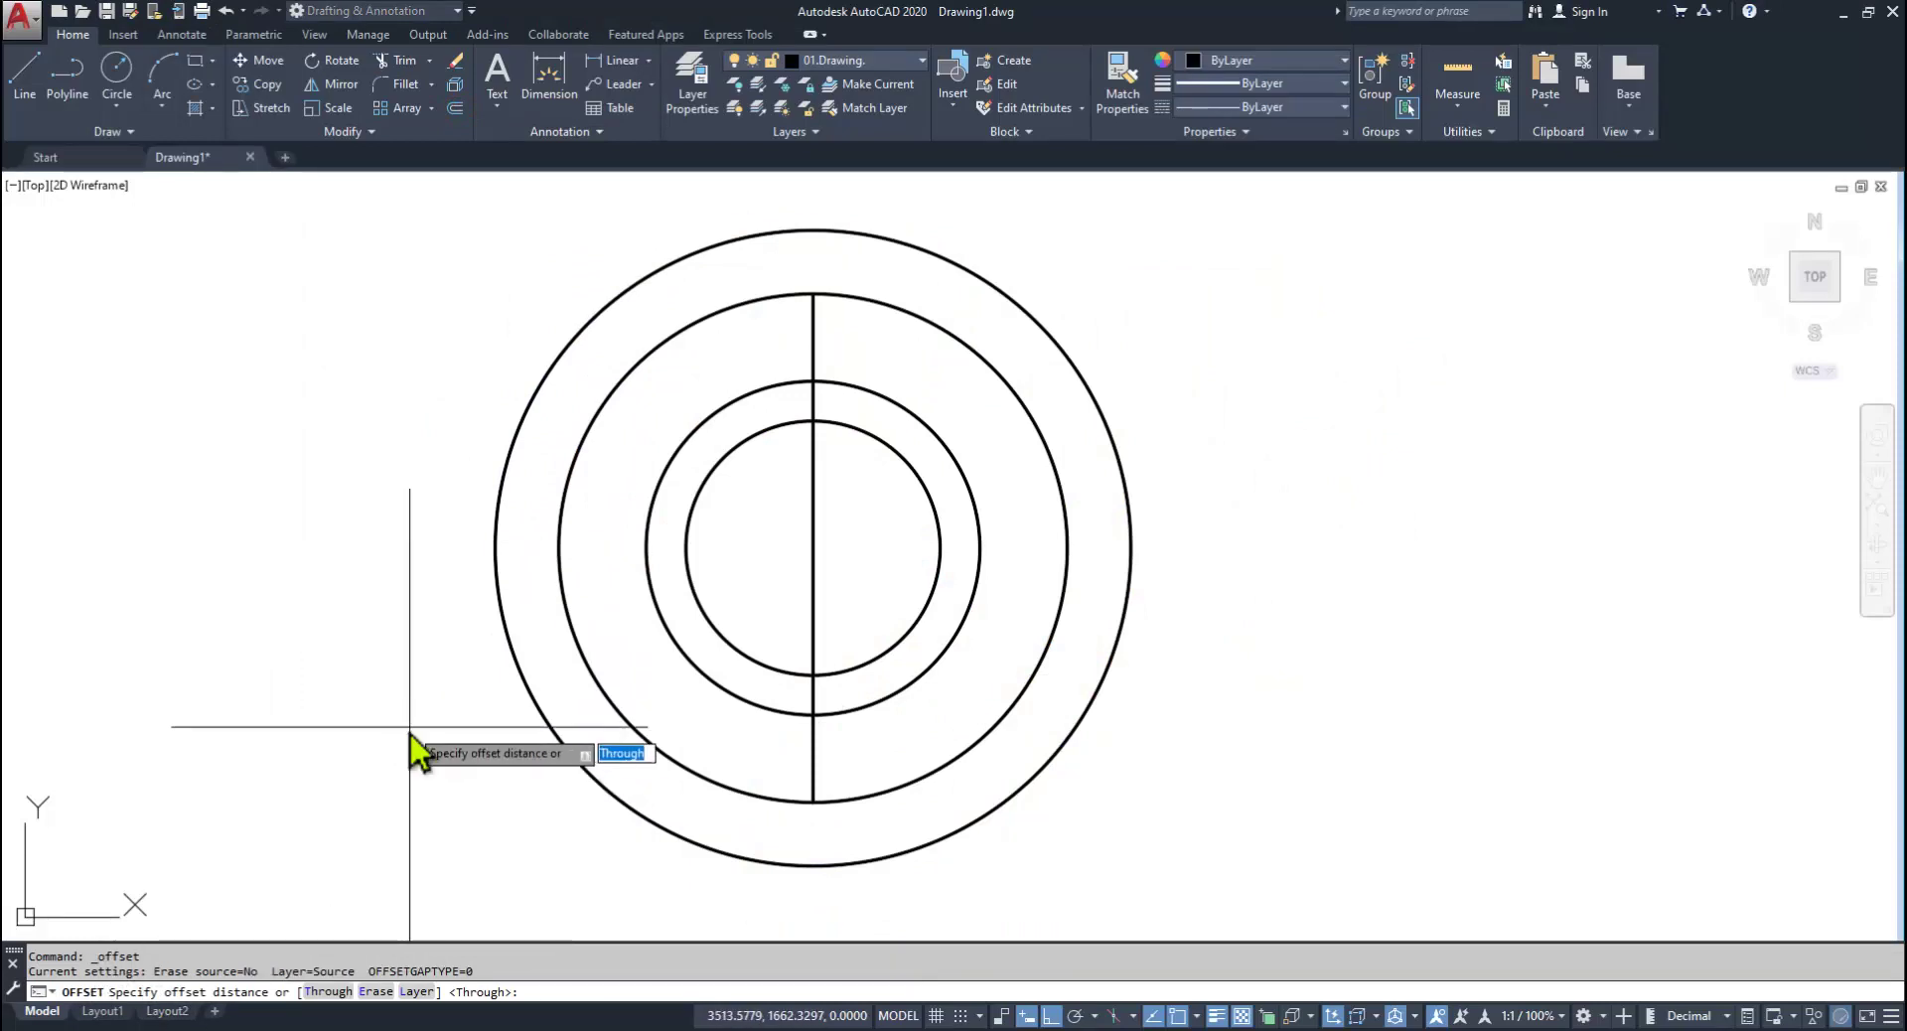
type("3")
key("Return")
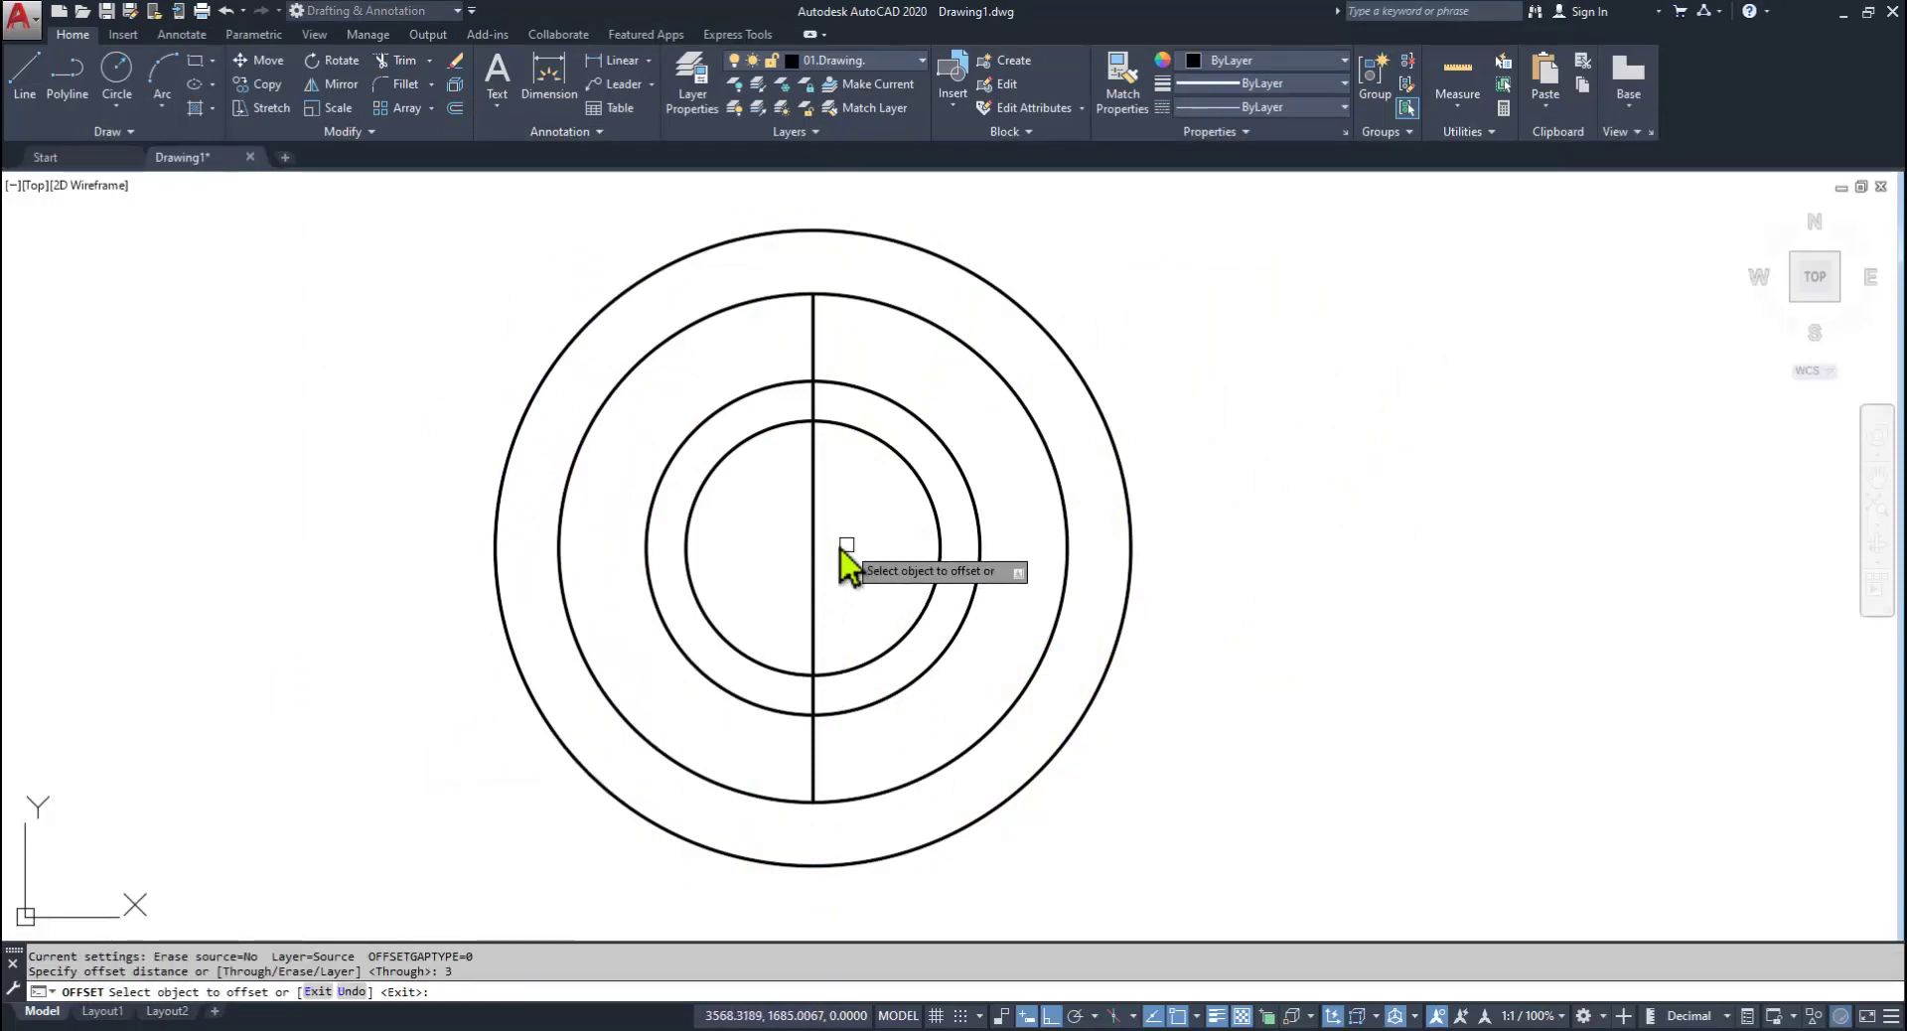
left_click(817, 536)
left_click(906, 534)
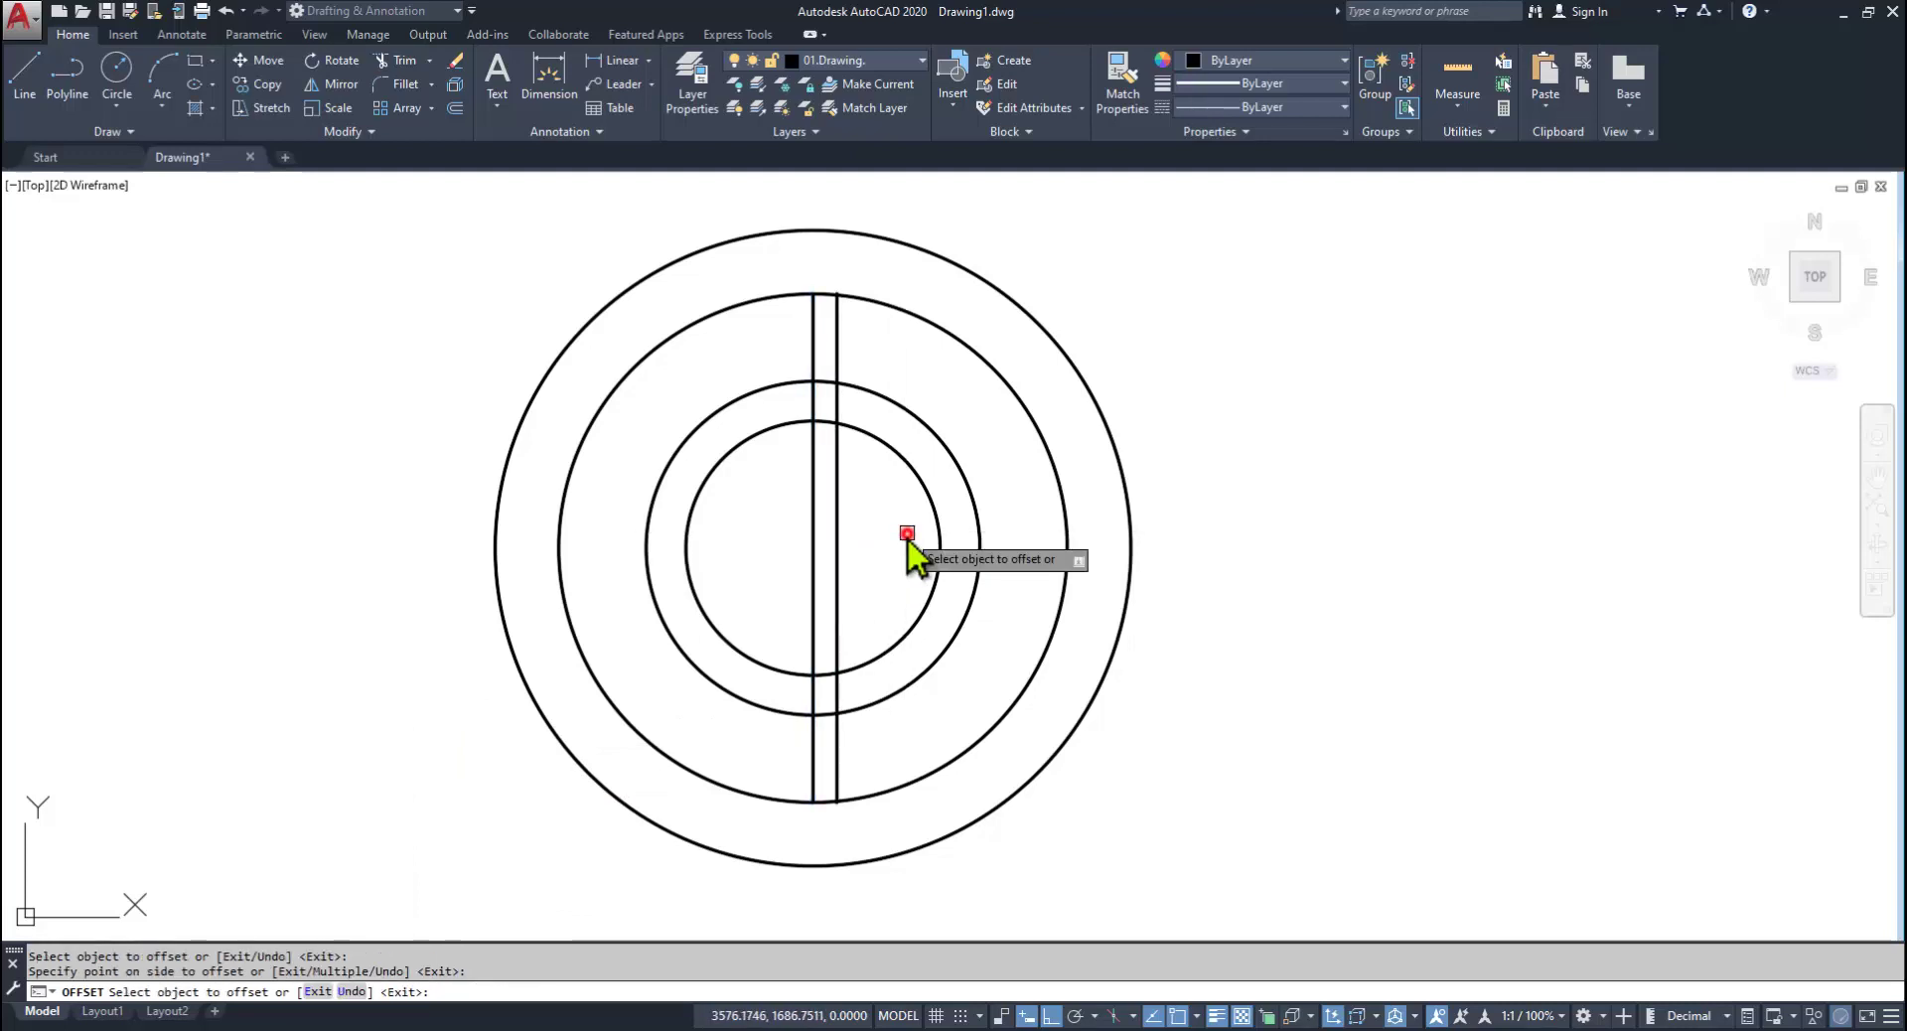
left_click(813, 541)
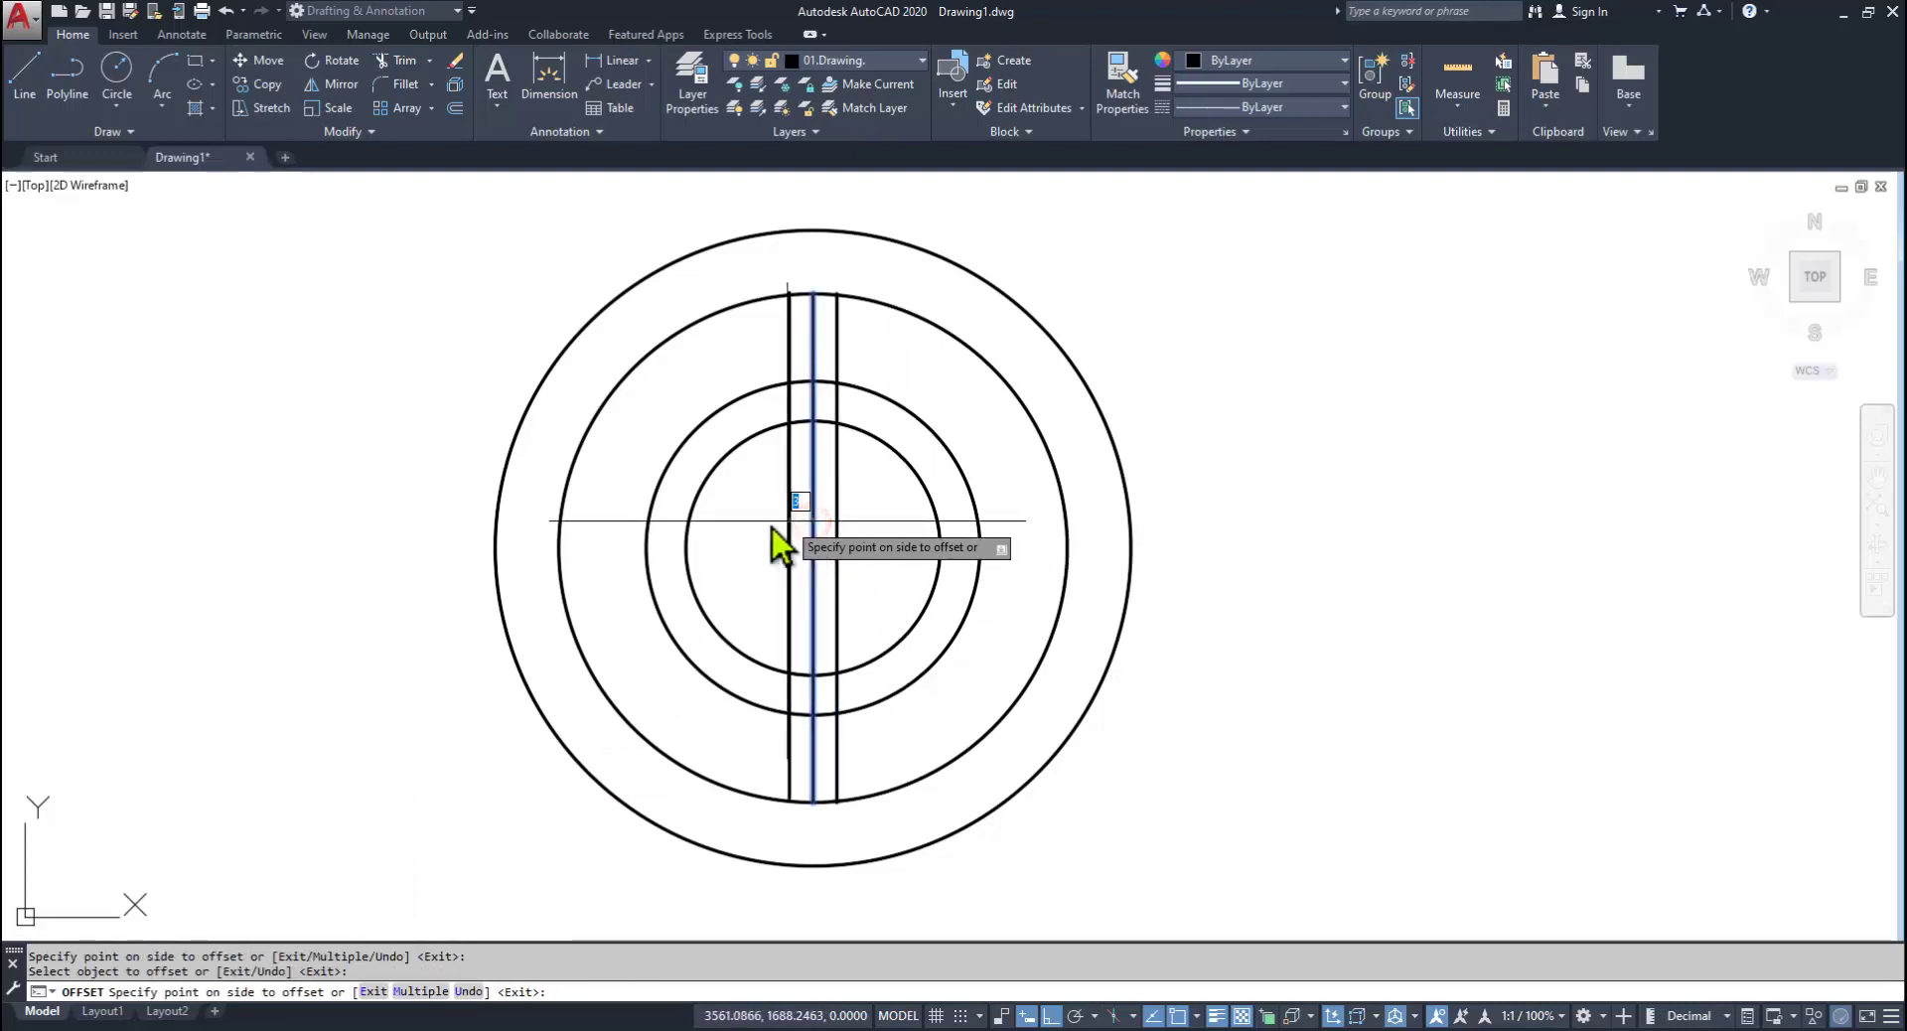
left_click(766, 531)
key("Return")
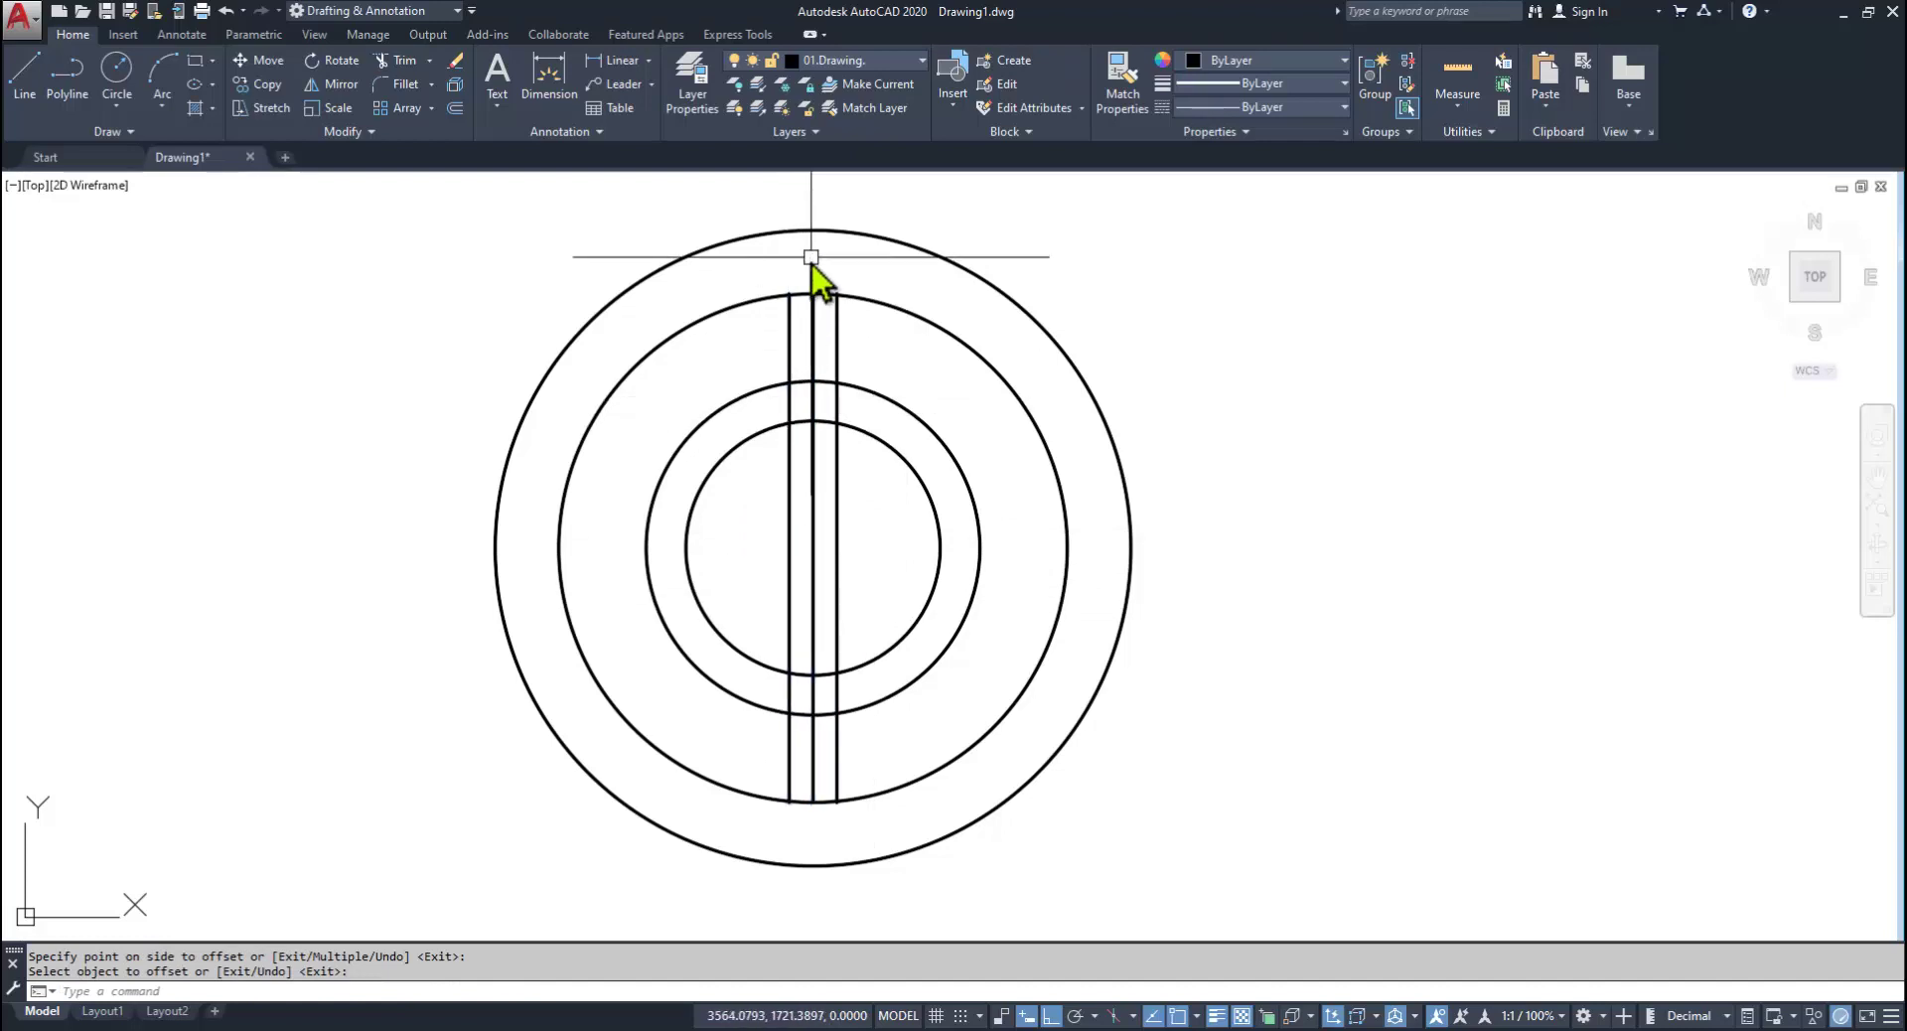
left_click(815, 343)
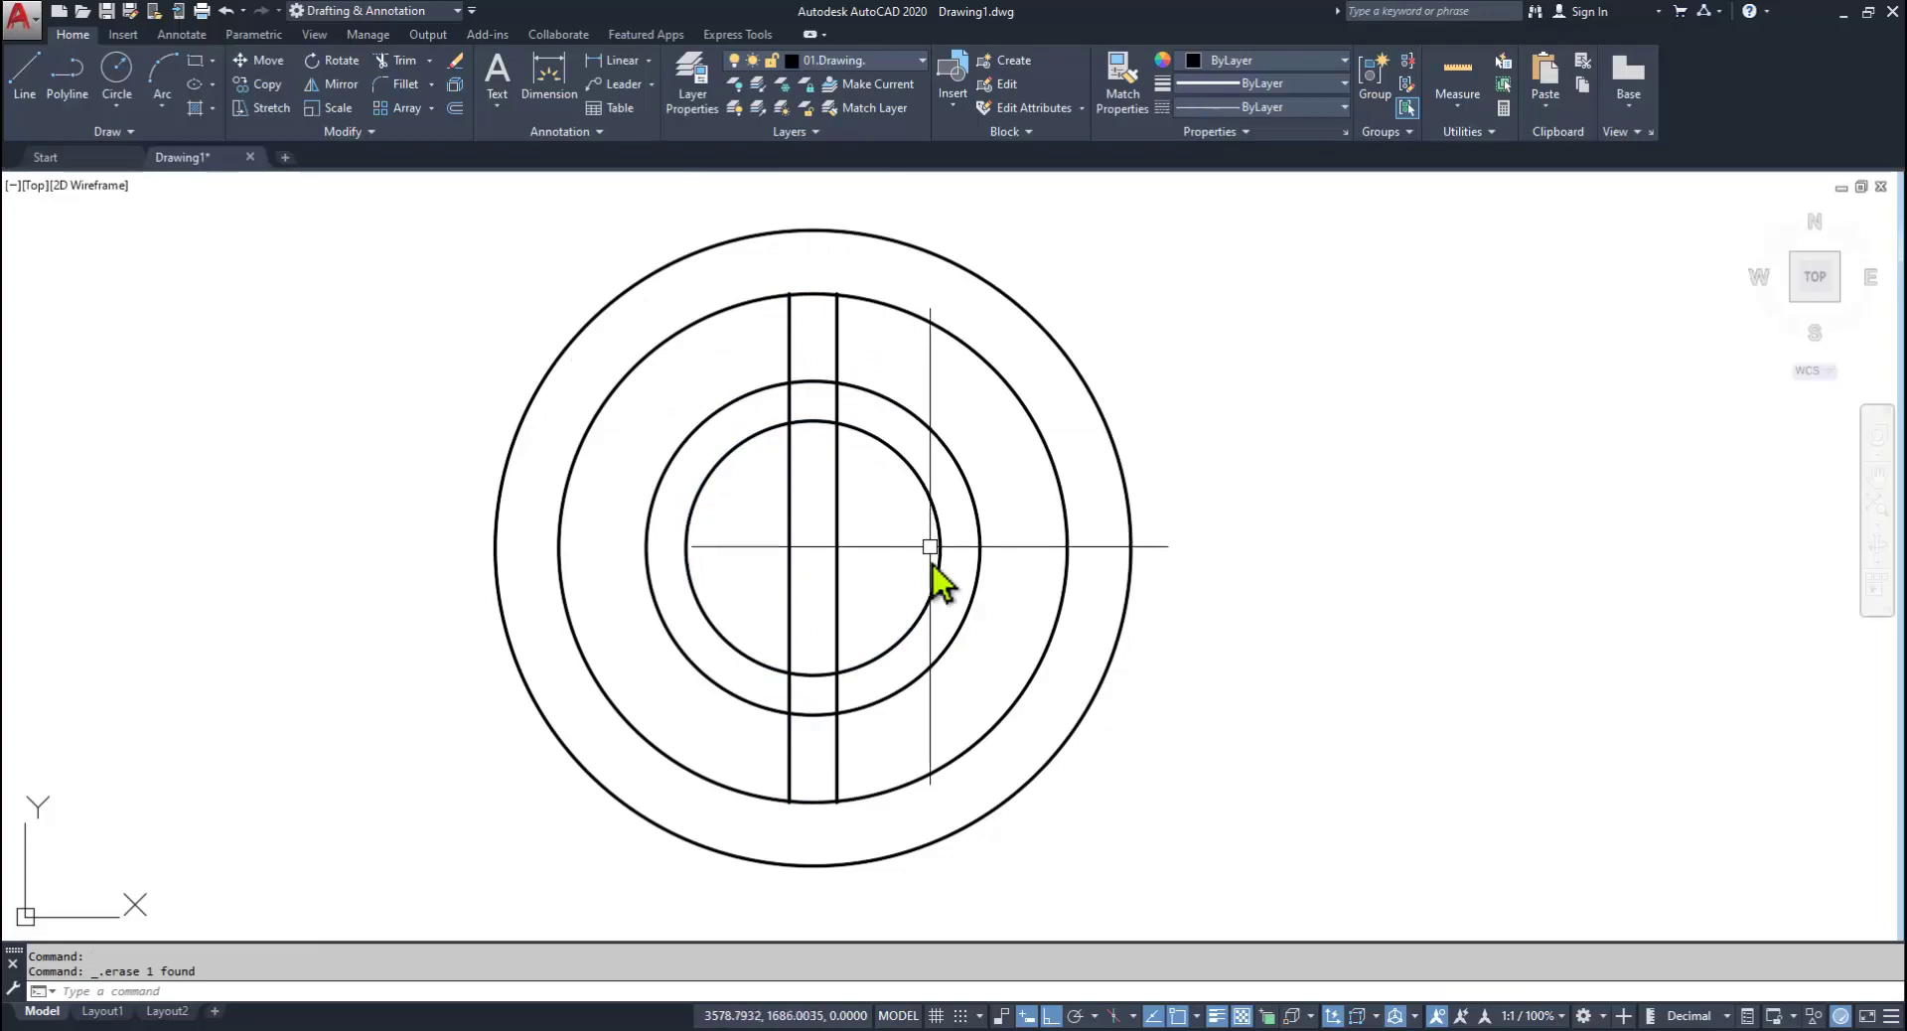
Step: Trim both vertical lines between the radius 16 and 21 circles and erase their leftover pieces inside the innermost circle
key("alt+Tab")
key("alt+Tab")
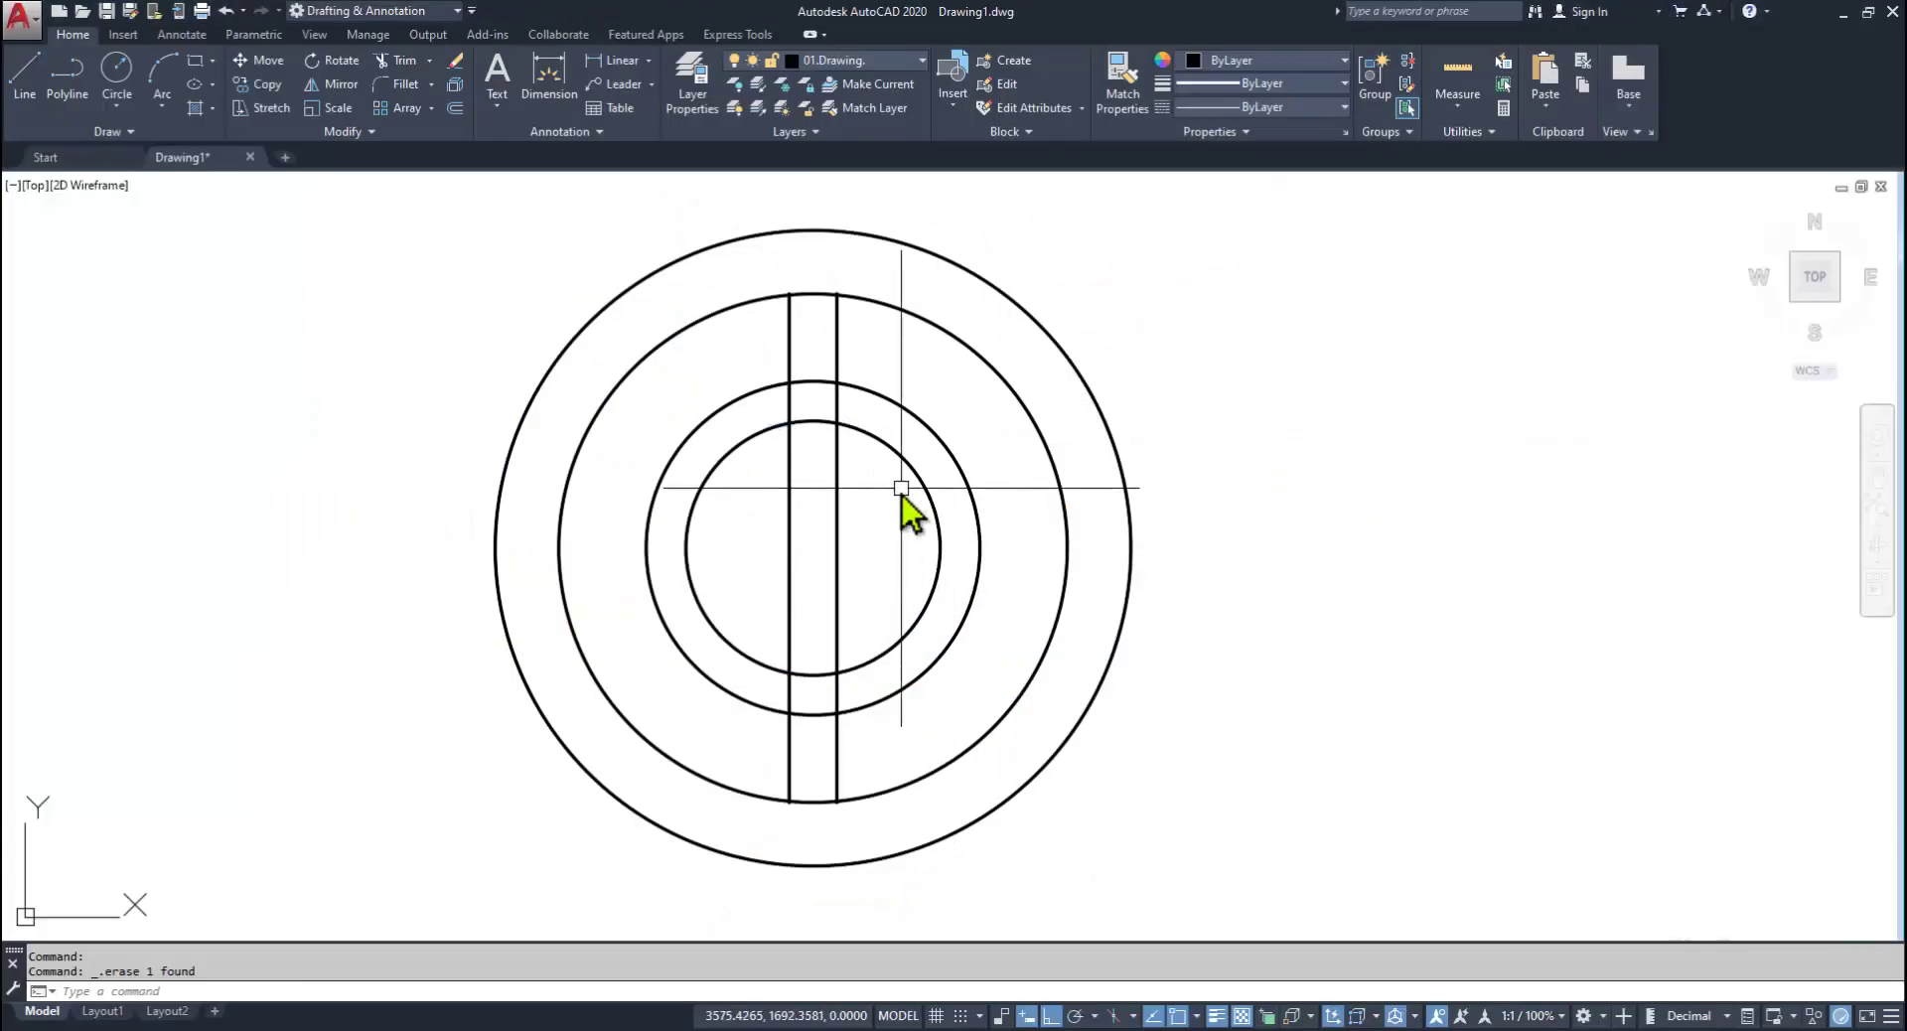
type("tr")
key("Return")
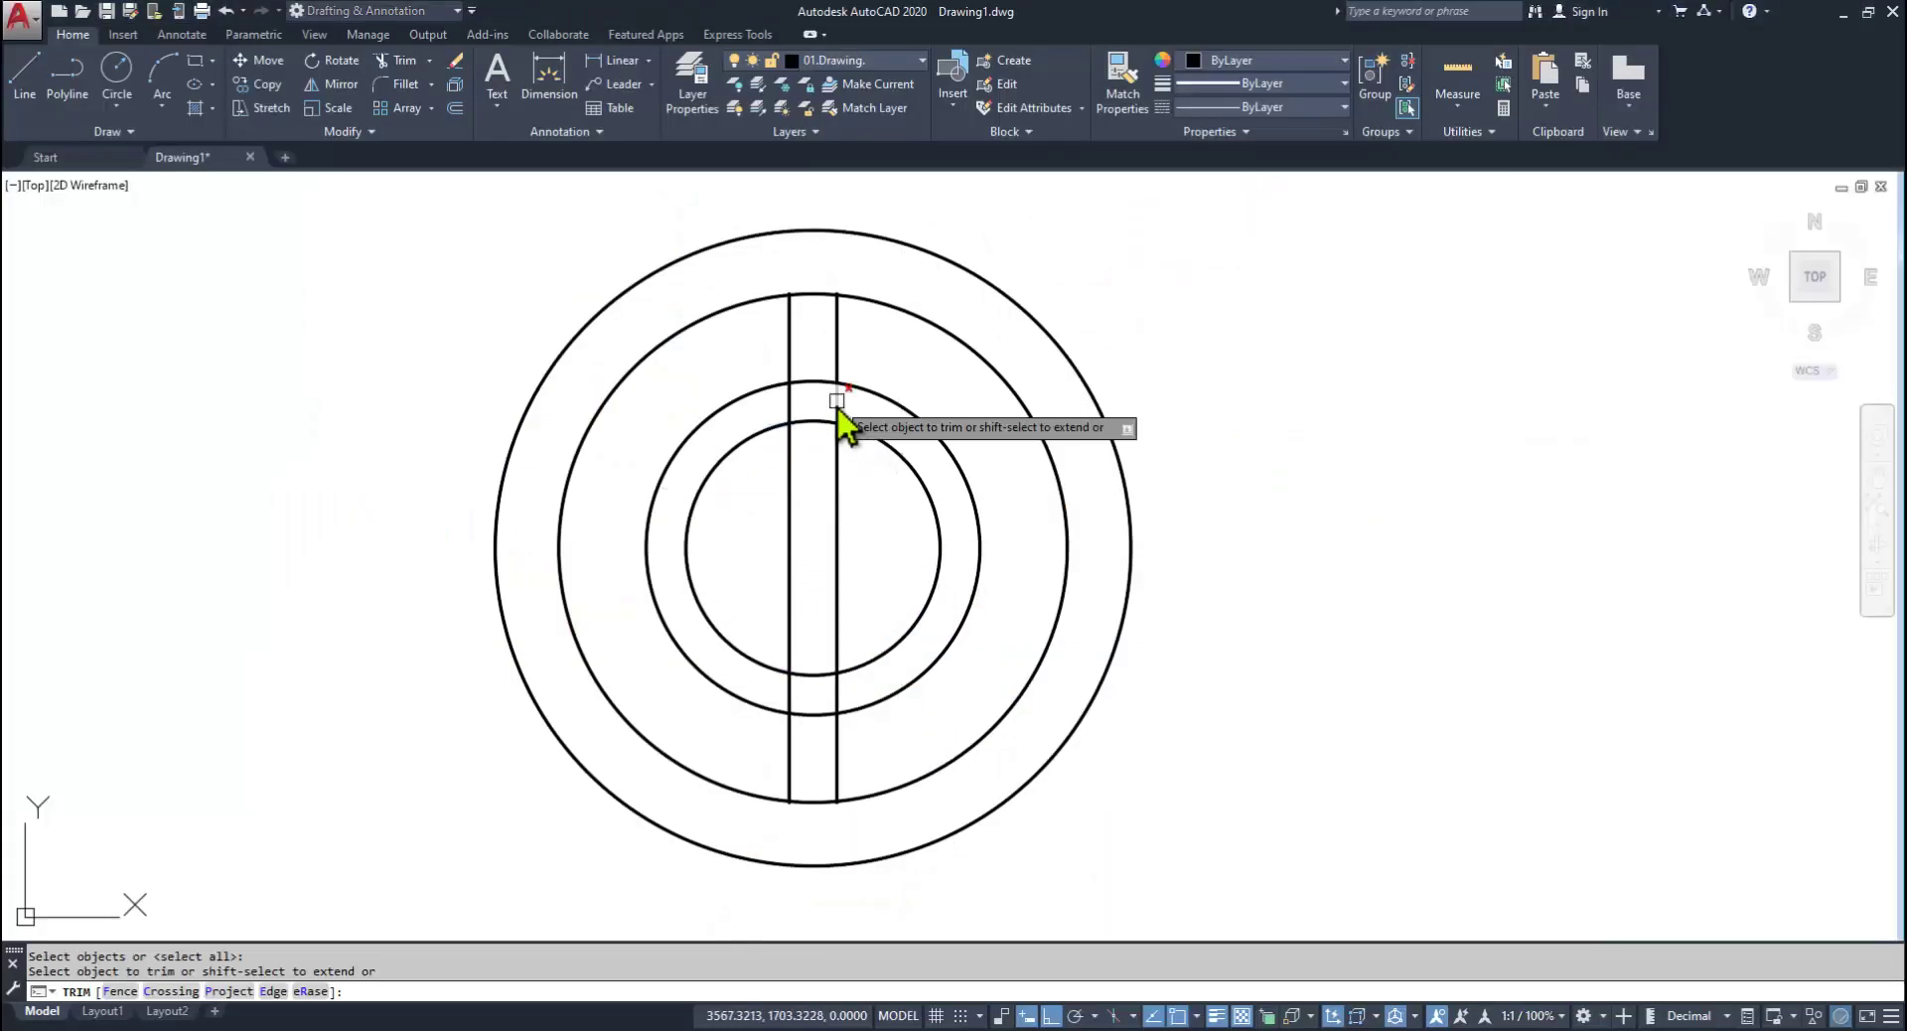
right_click(837, 401)
left_click(789, 413)
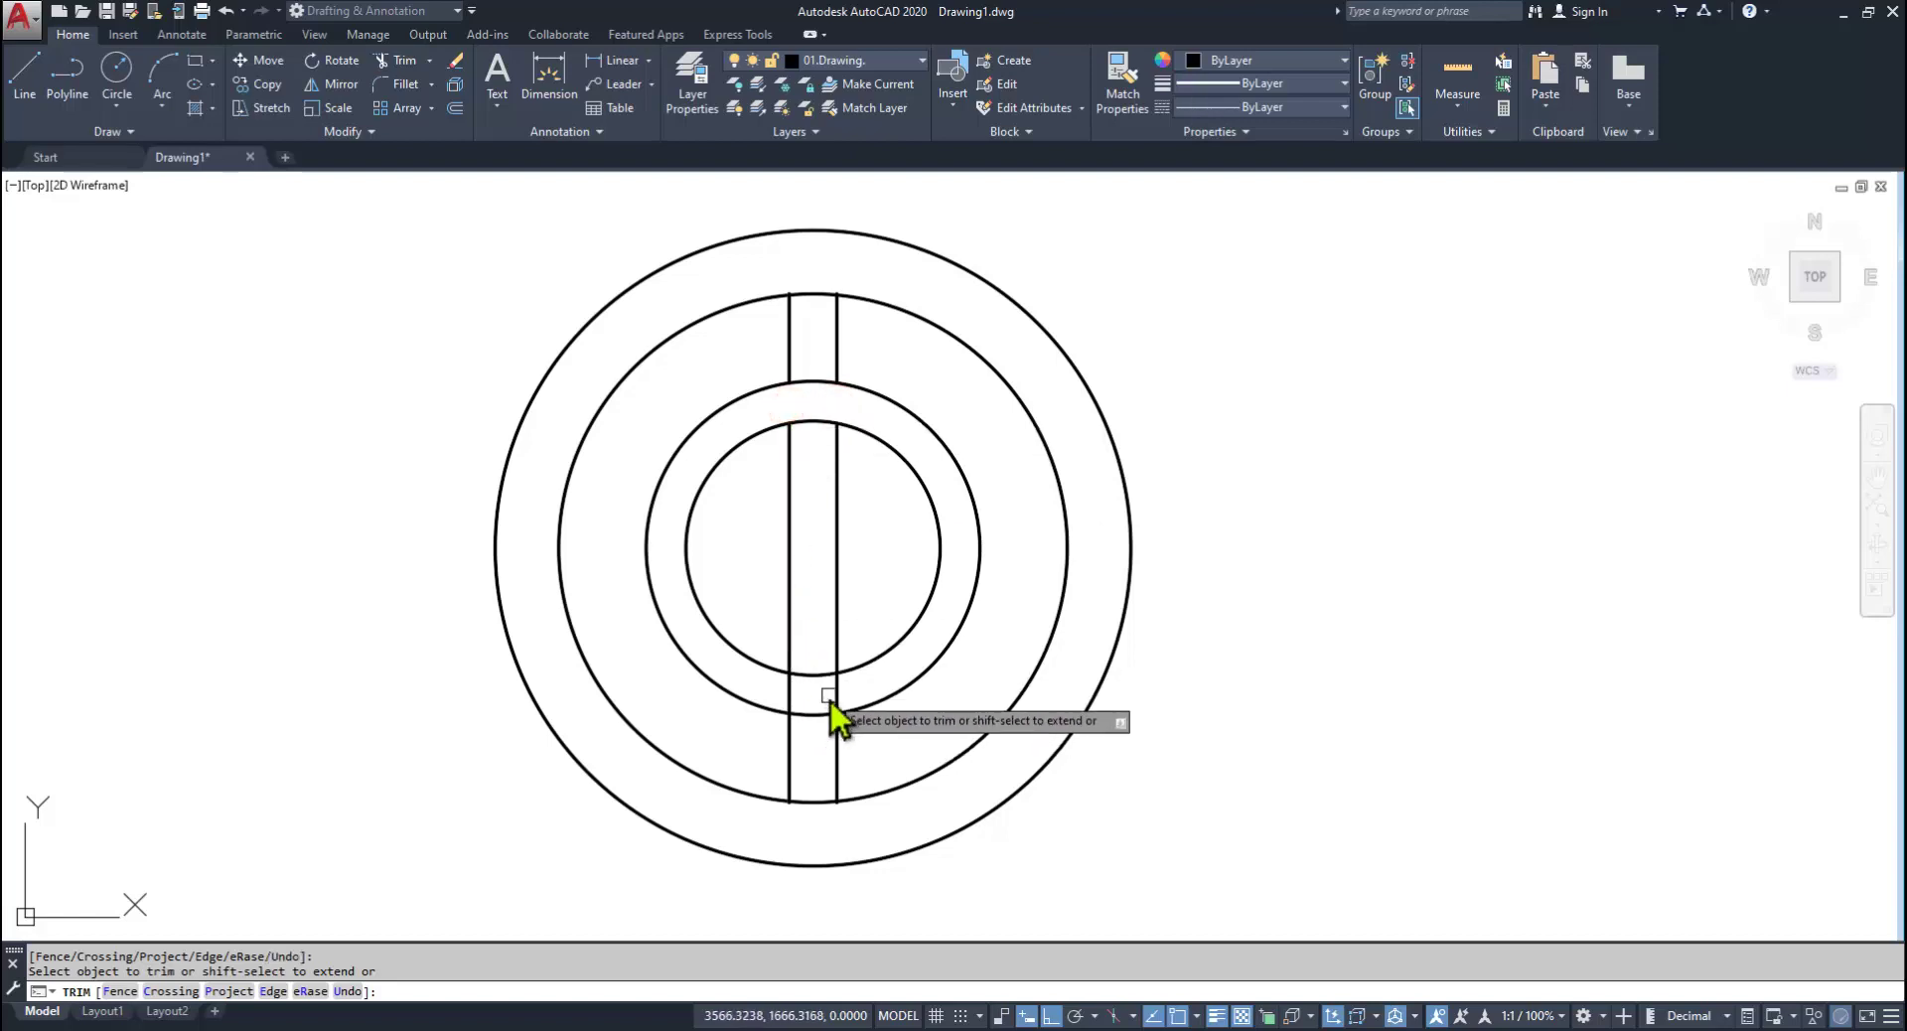
left_click(789, 695)
left_click(868, 536)
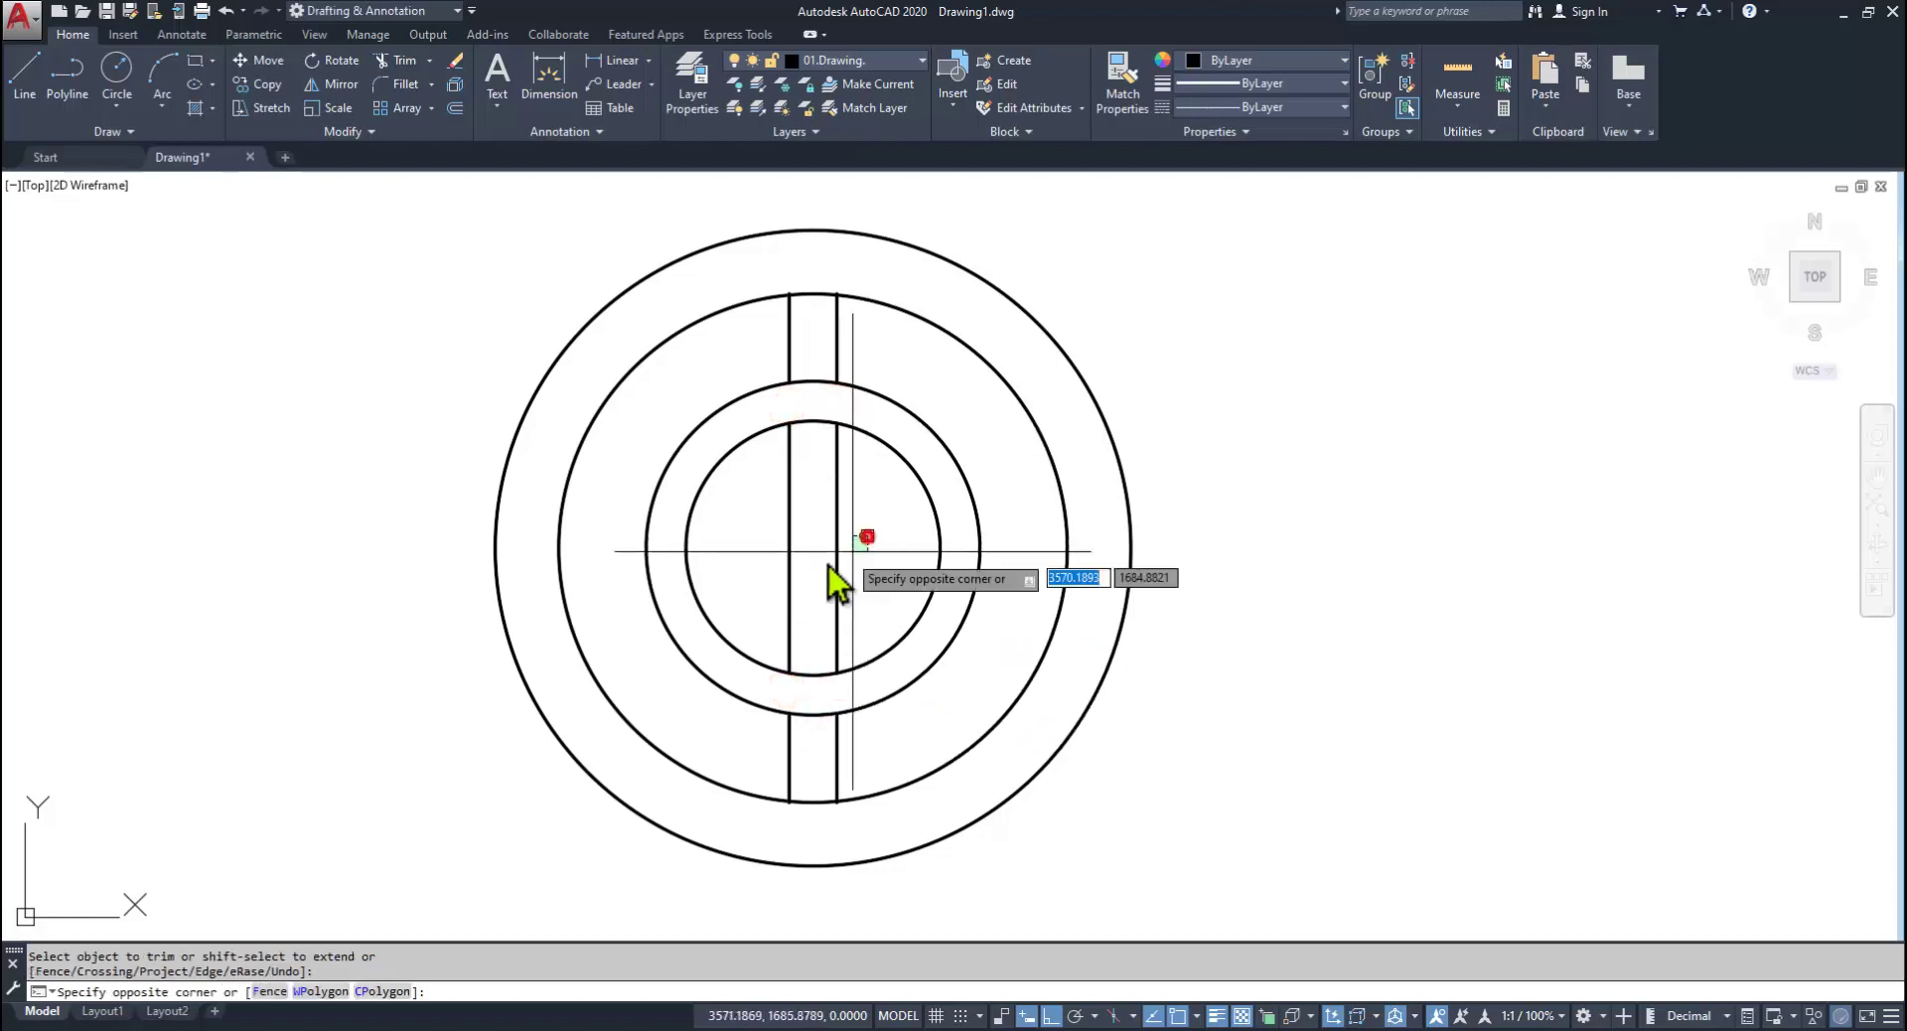
left_click(771, 568)
key("Delete")
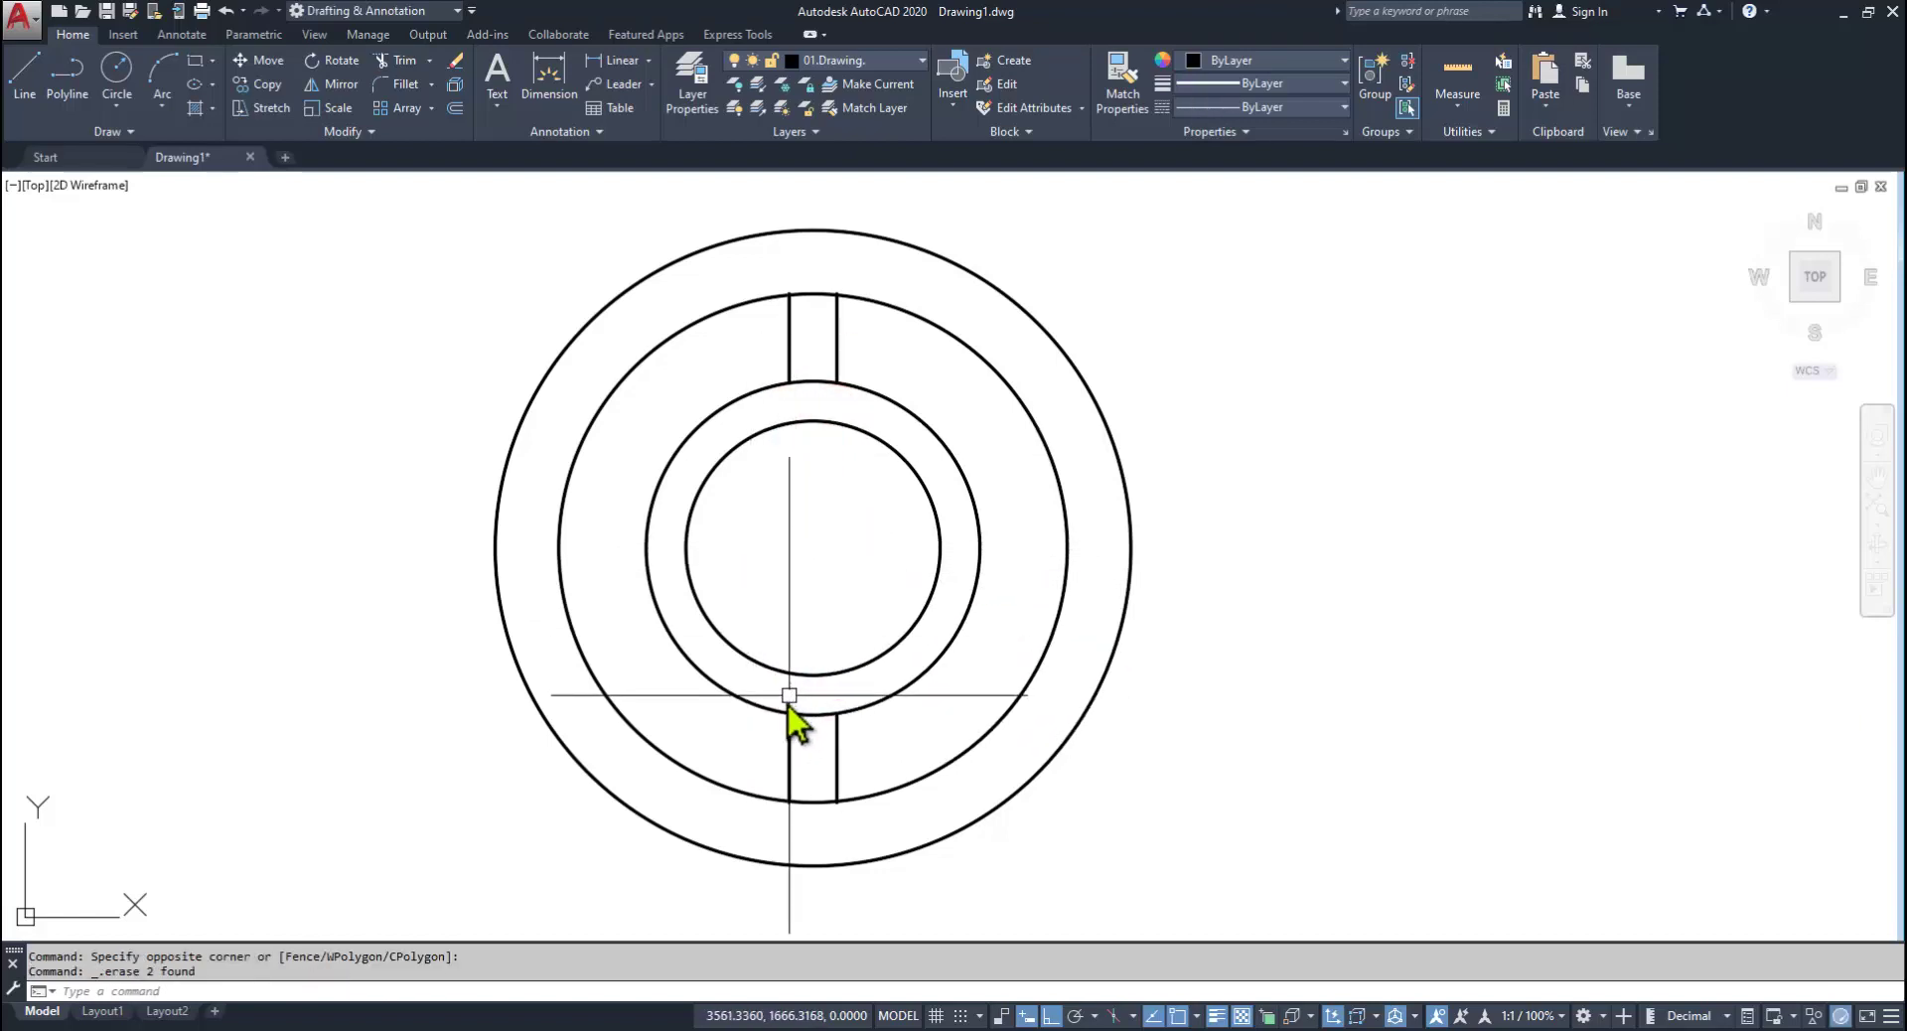
Step: Trim the ends of the vertical spoke lines that overshoot the radius 32 circle at its lower and upper edges
type("tr")
key("Return")
scroll(845, 815, "up", 6)
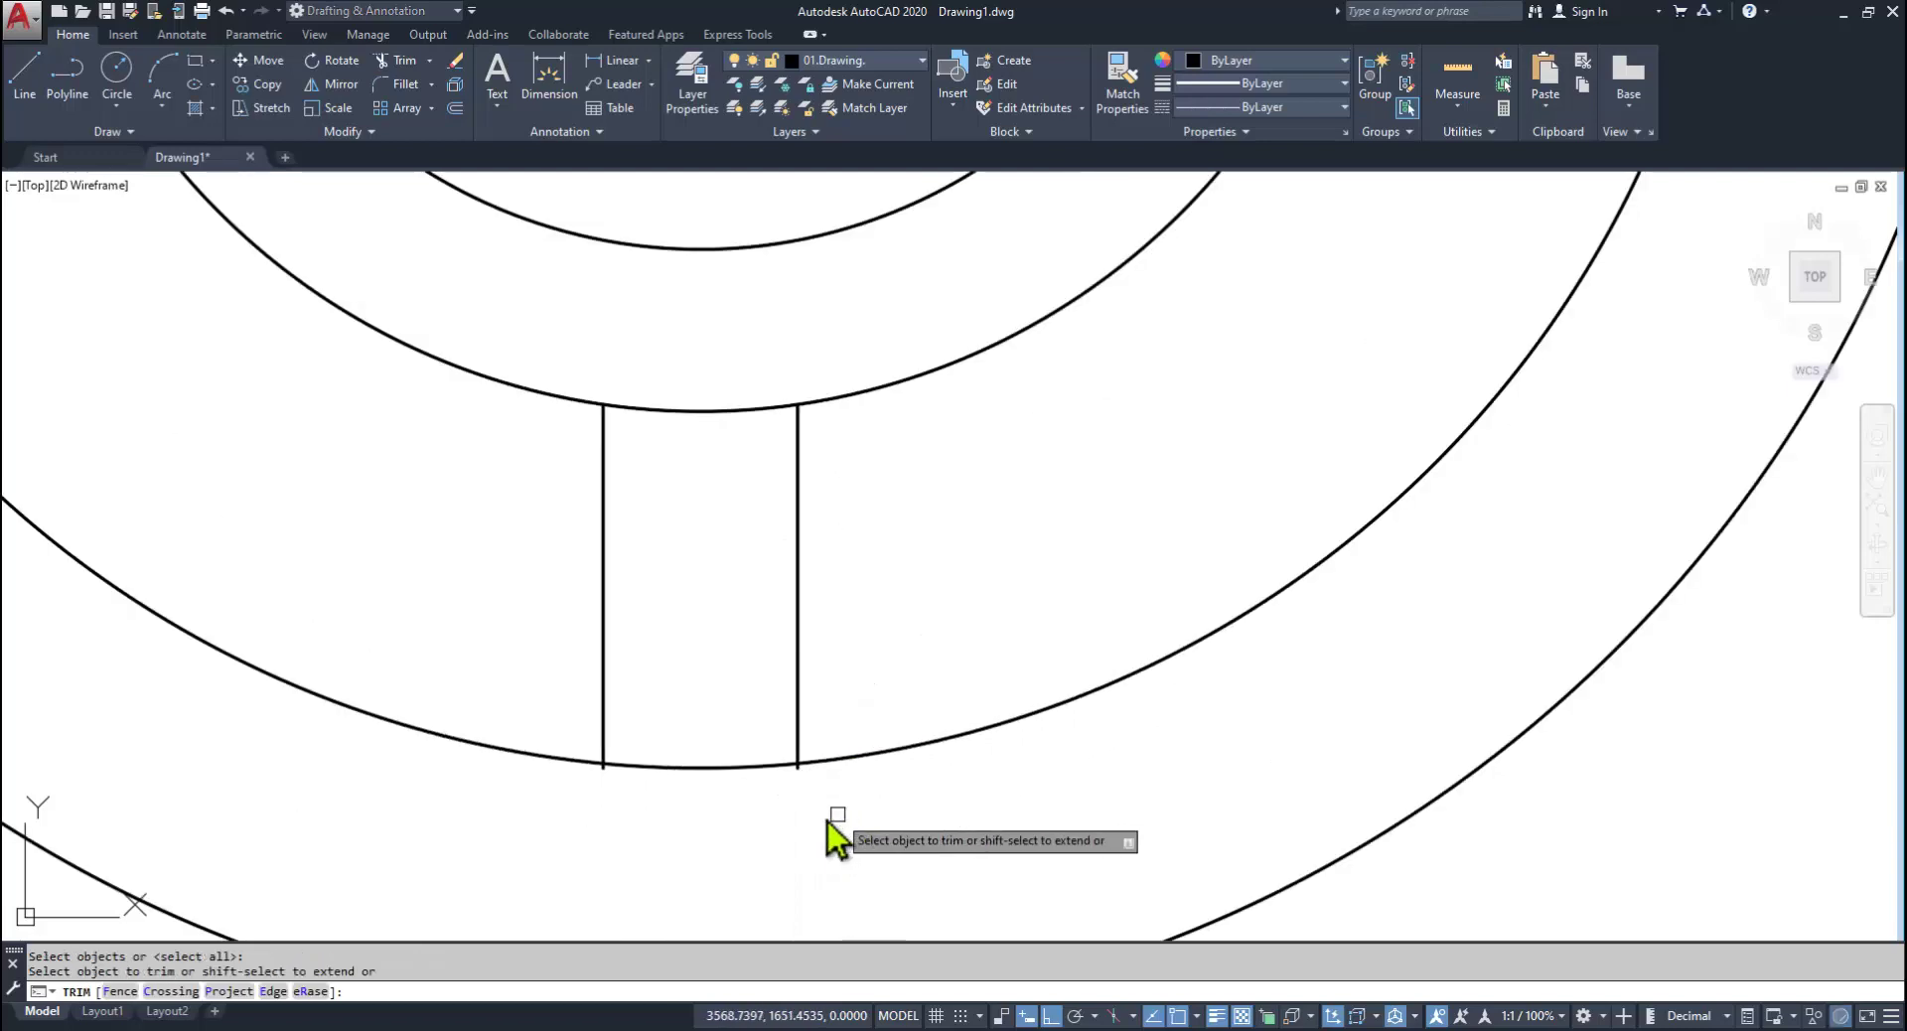
scroll(763, 789, "up", 6)
left_click(894, 737)
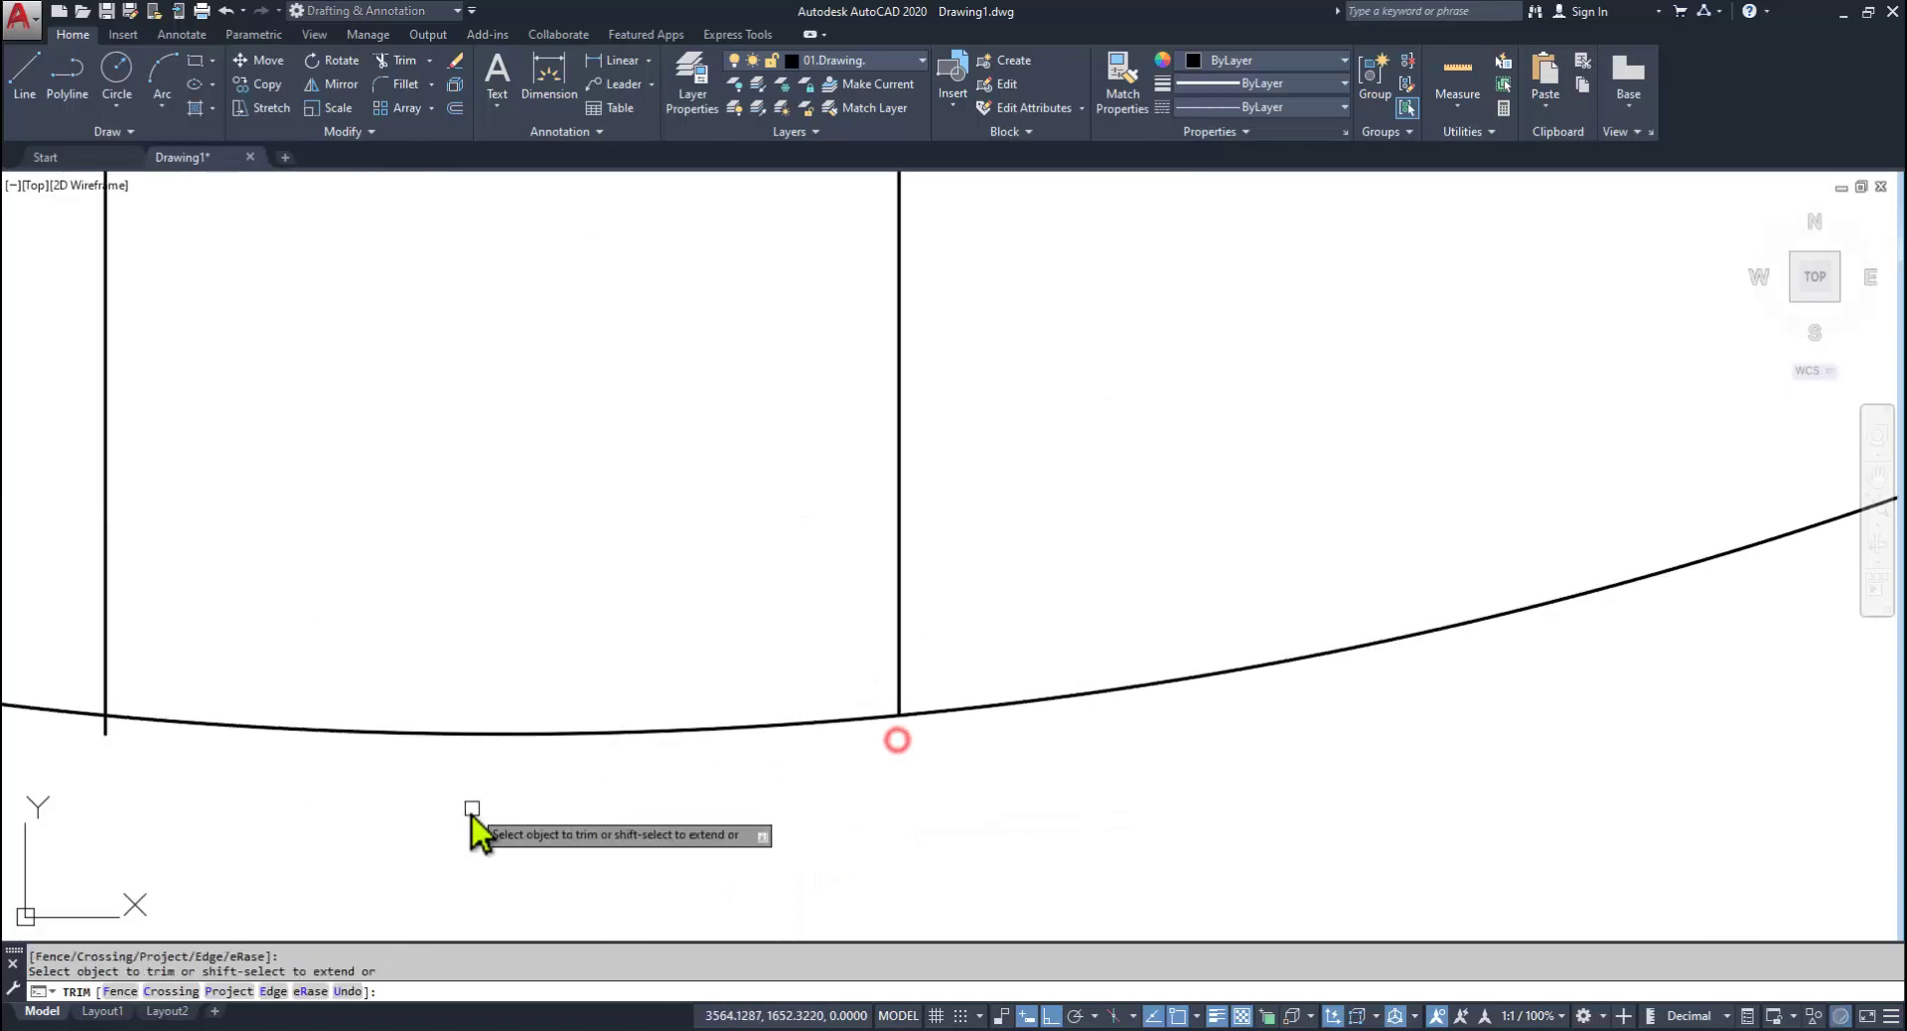
middle_click_drag(139, 807, 550, 785)
left_click(513, 707)
scroll(660, 830, "down", 10)
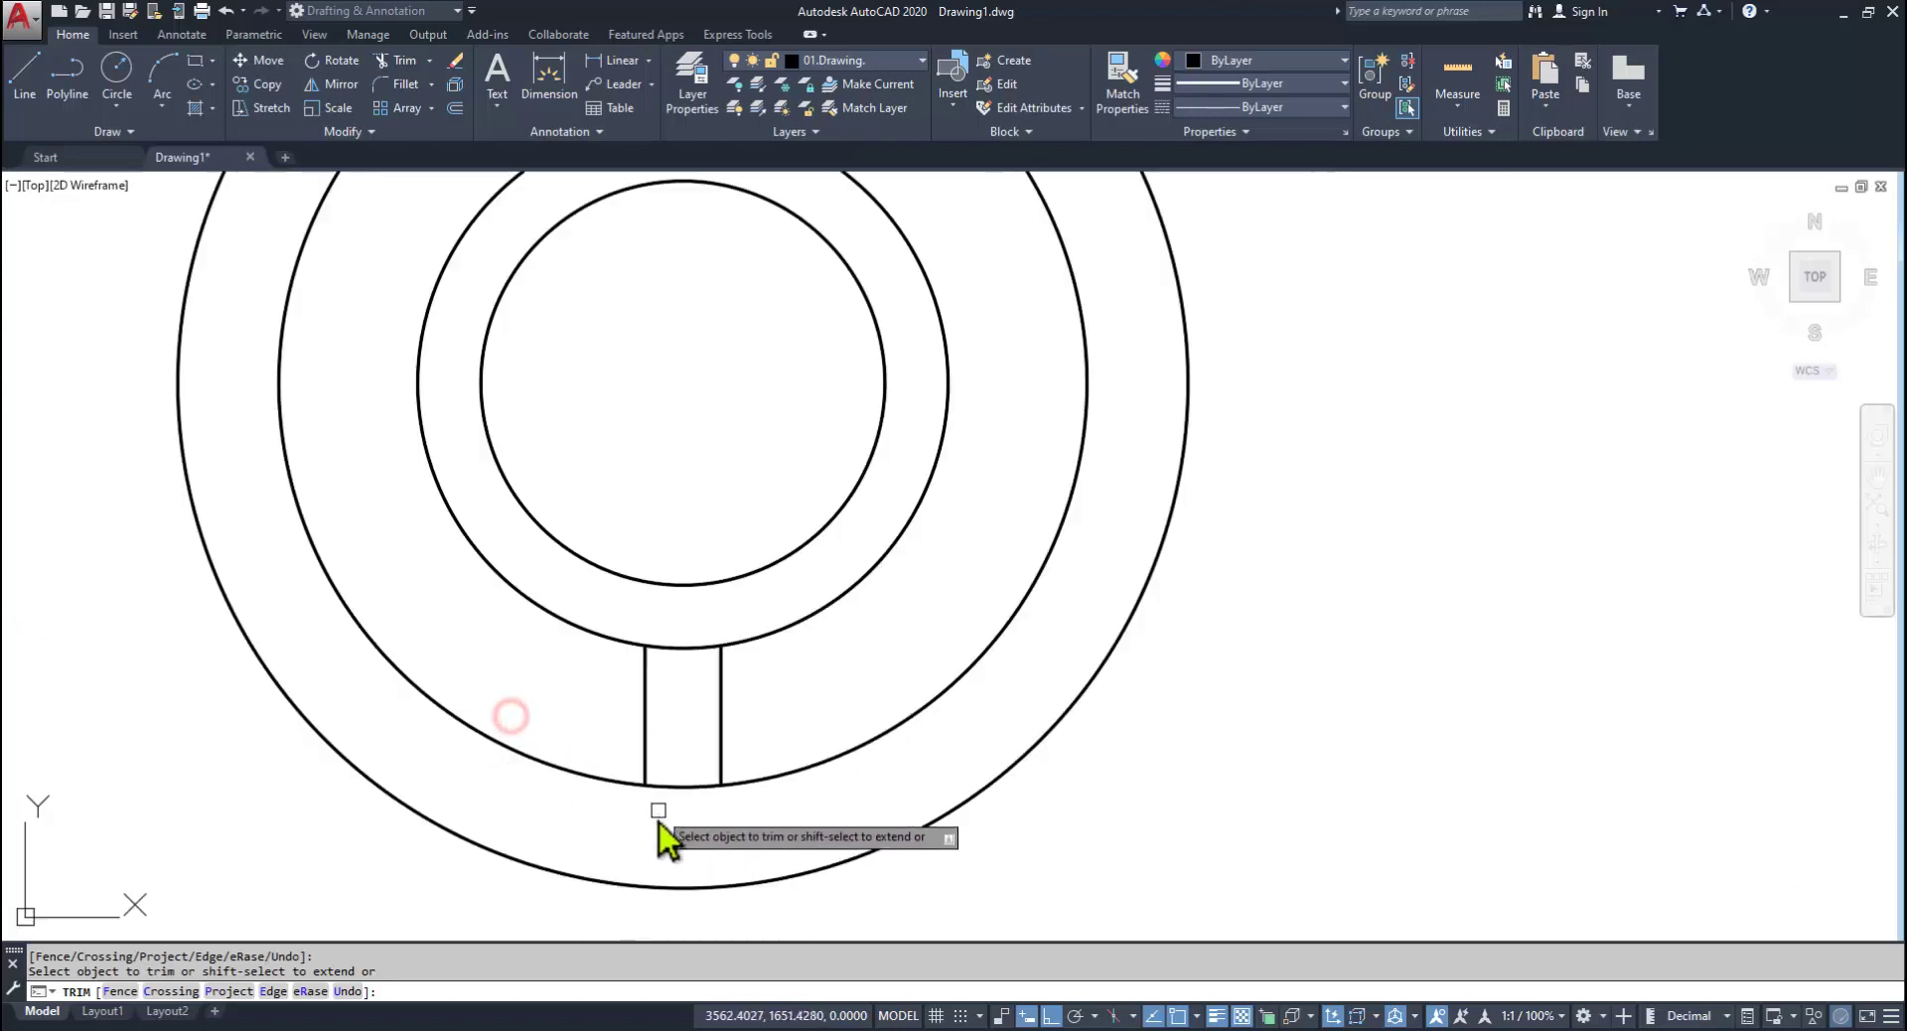
middle_click_drag(726, 429, 646, 512)
scroll(596, 417, "up", 8)
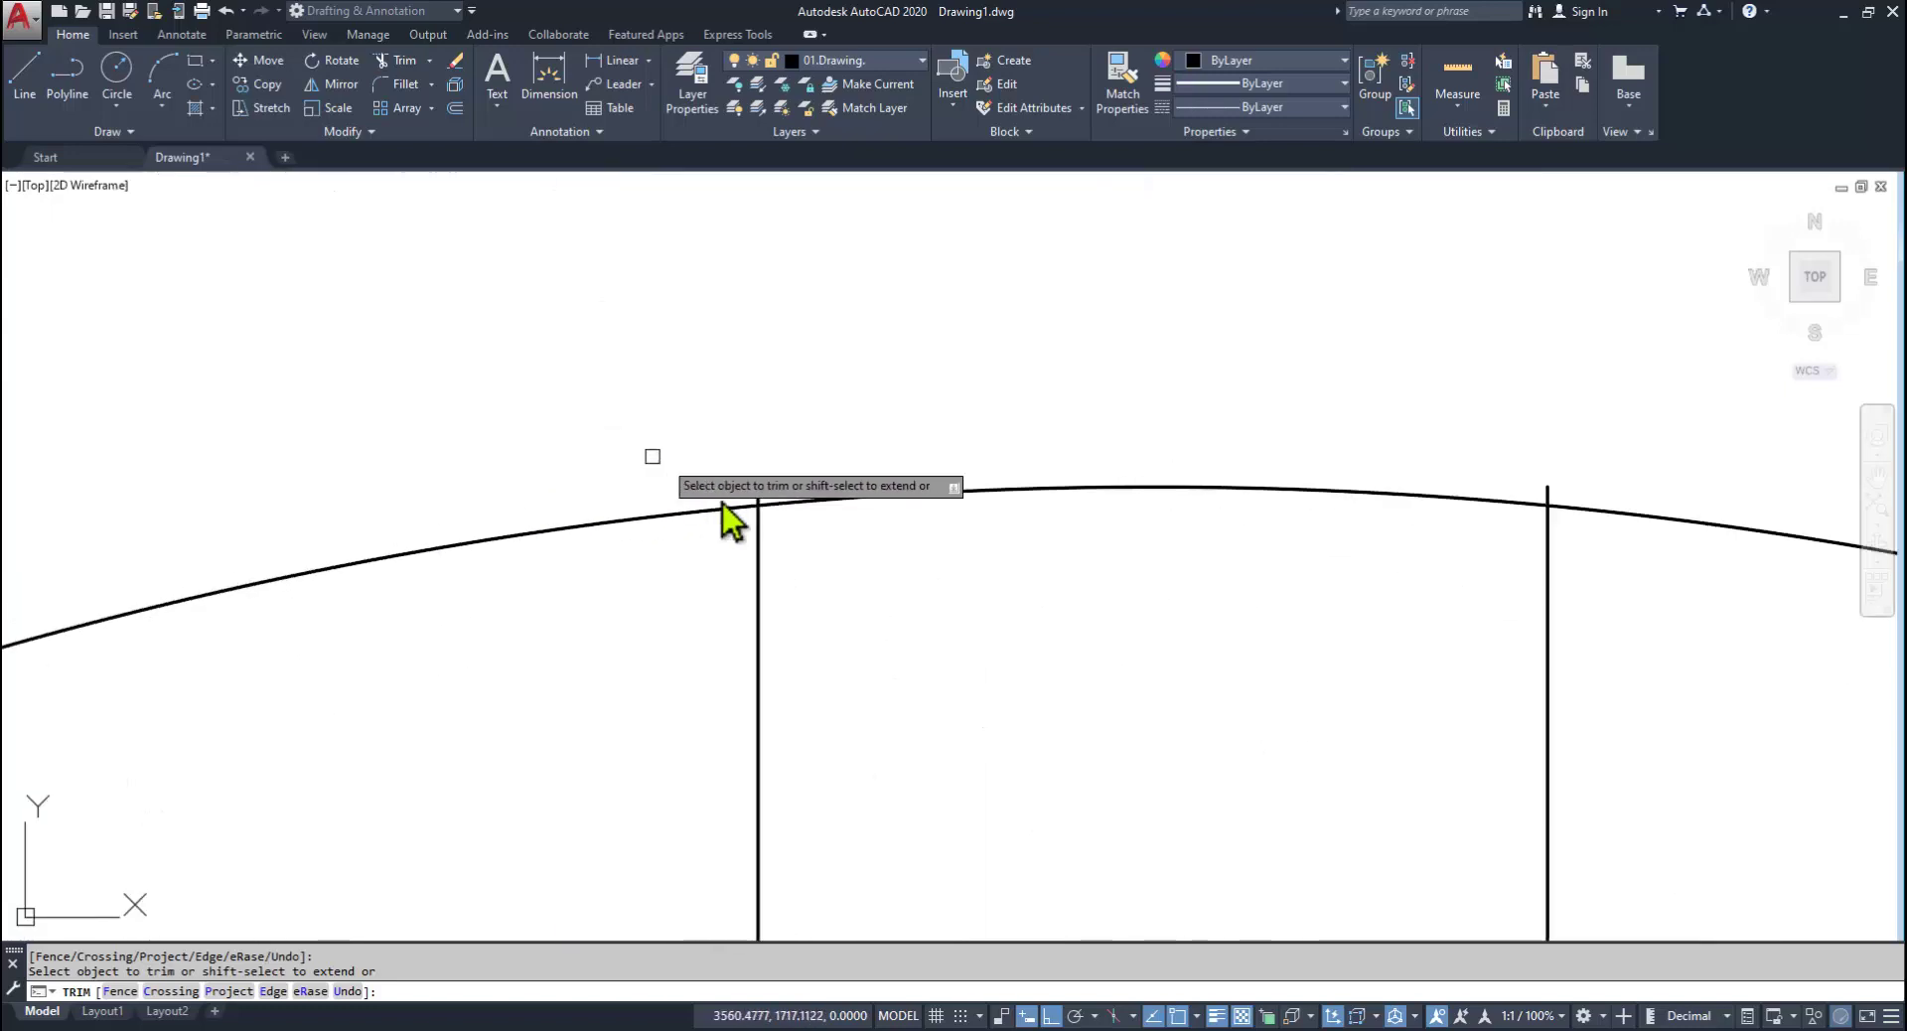
left_click(760, 489)
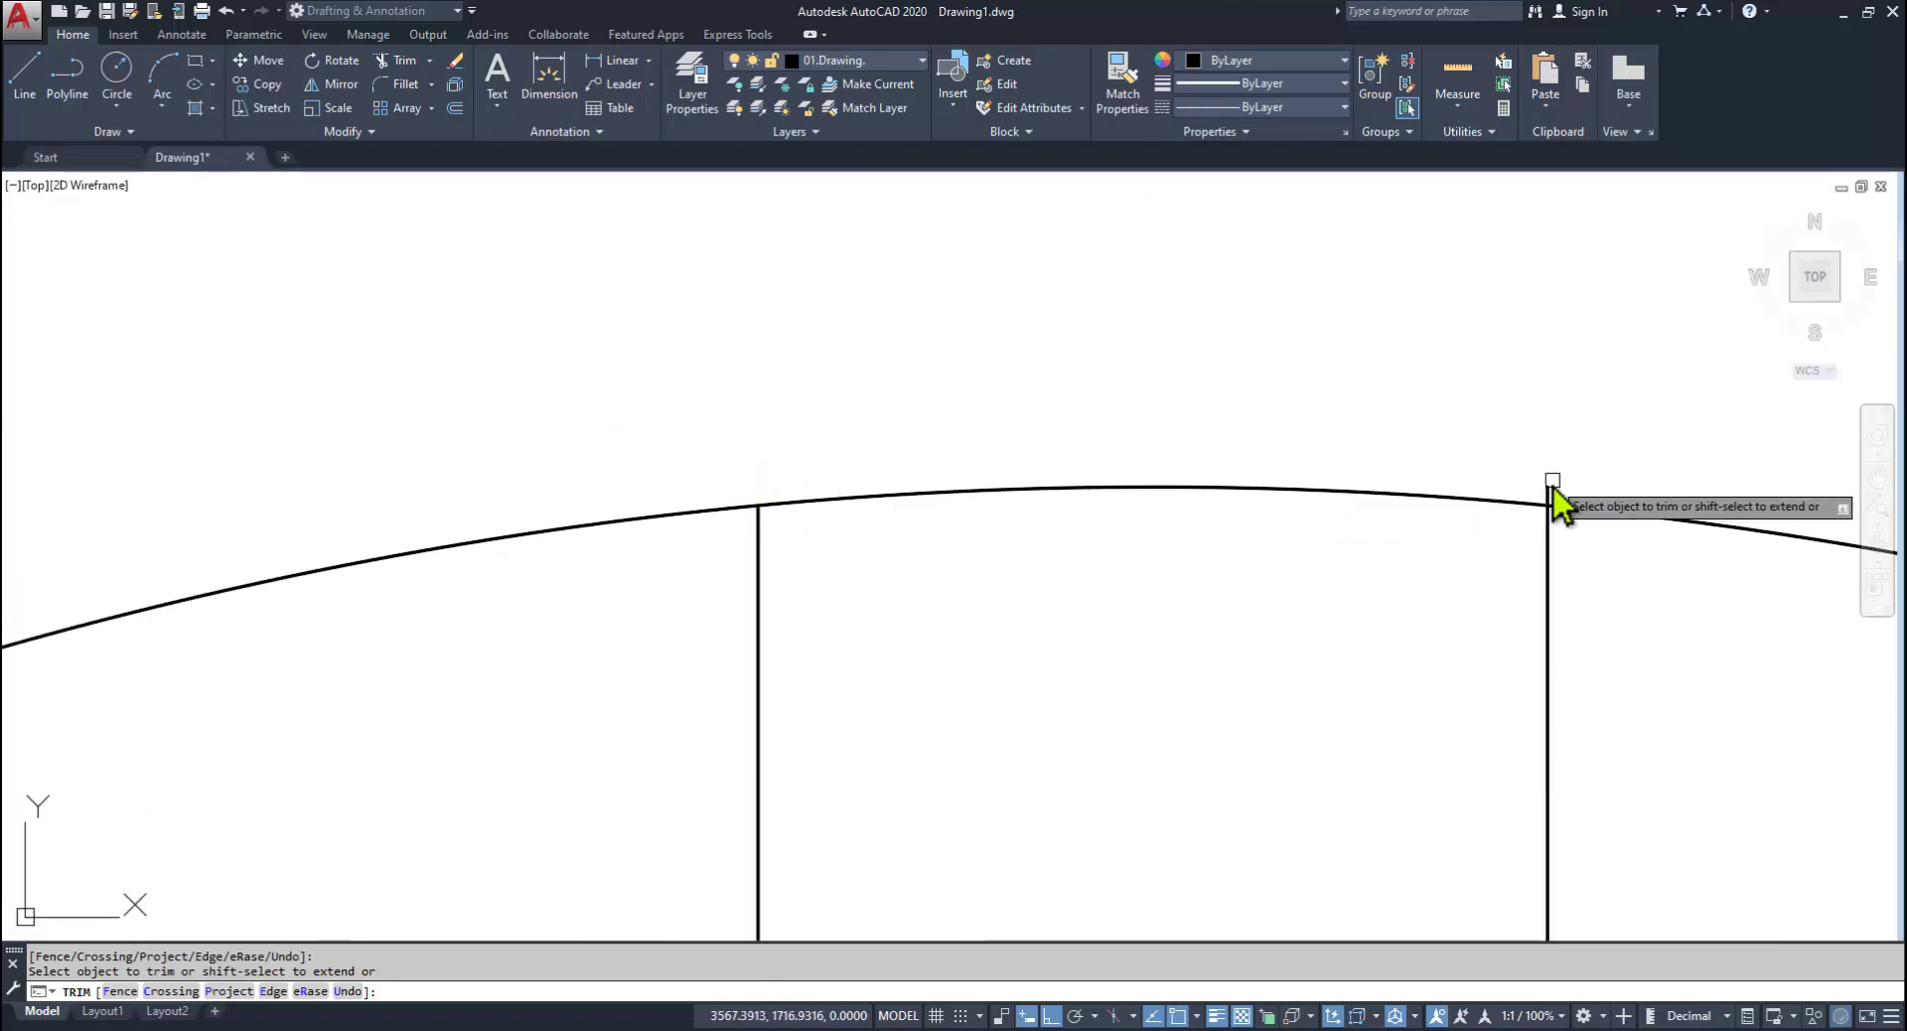
Step: Trim the arcs of the radius 21 and 32 circles between the spoke lines at the upper and lower openings
scroll(1004, 377, "down", 8)
mouse_move(1026, 340)
left_mouse_down()
mouse_move(1034, 510)
mouse_move(1012, 535)
mouse_move(989, 696)
left_mouse_up()
scroll(1012, 536, "down", 6)
scroll(1023, 596, "up", 7)
scroll(988, 749, "down", 3)
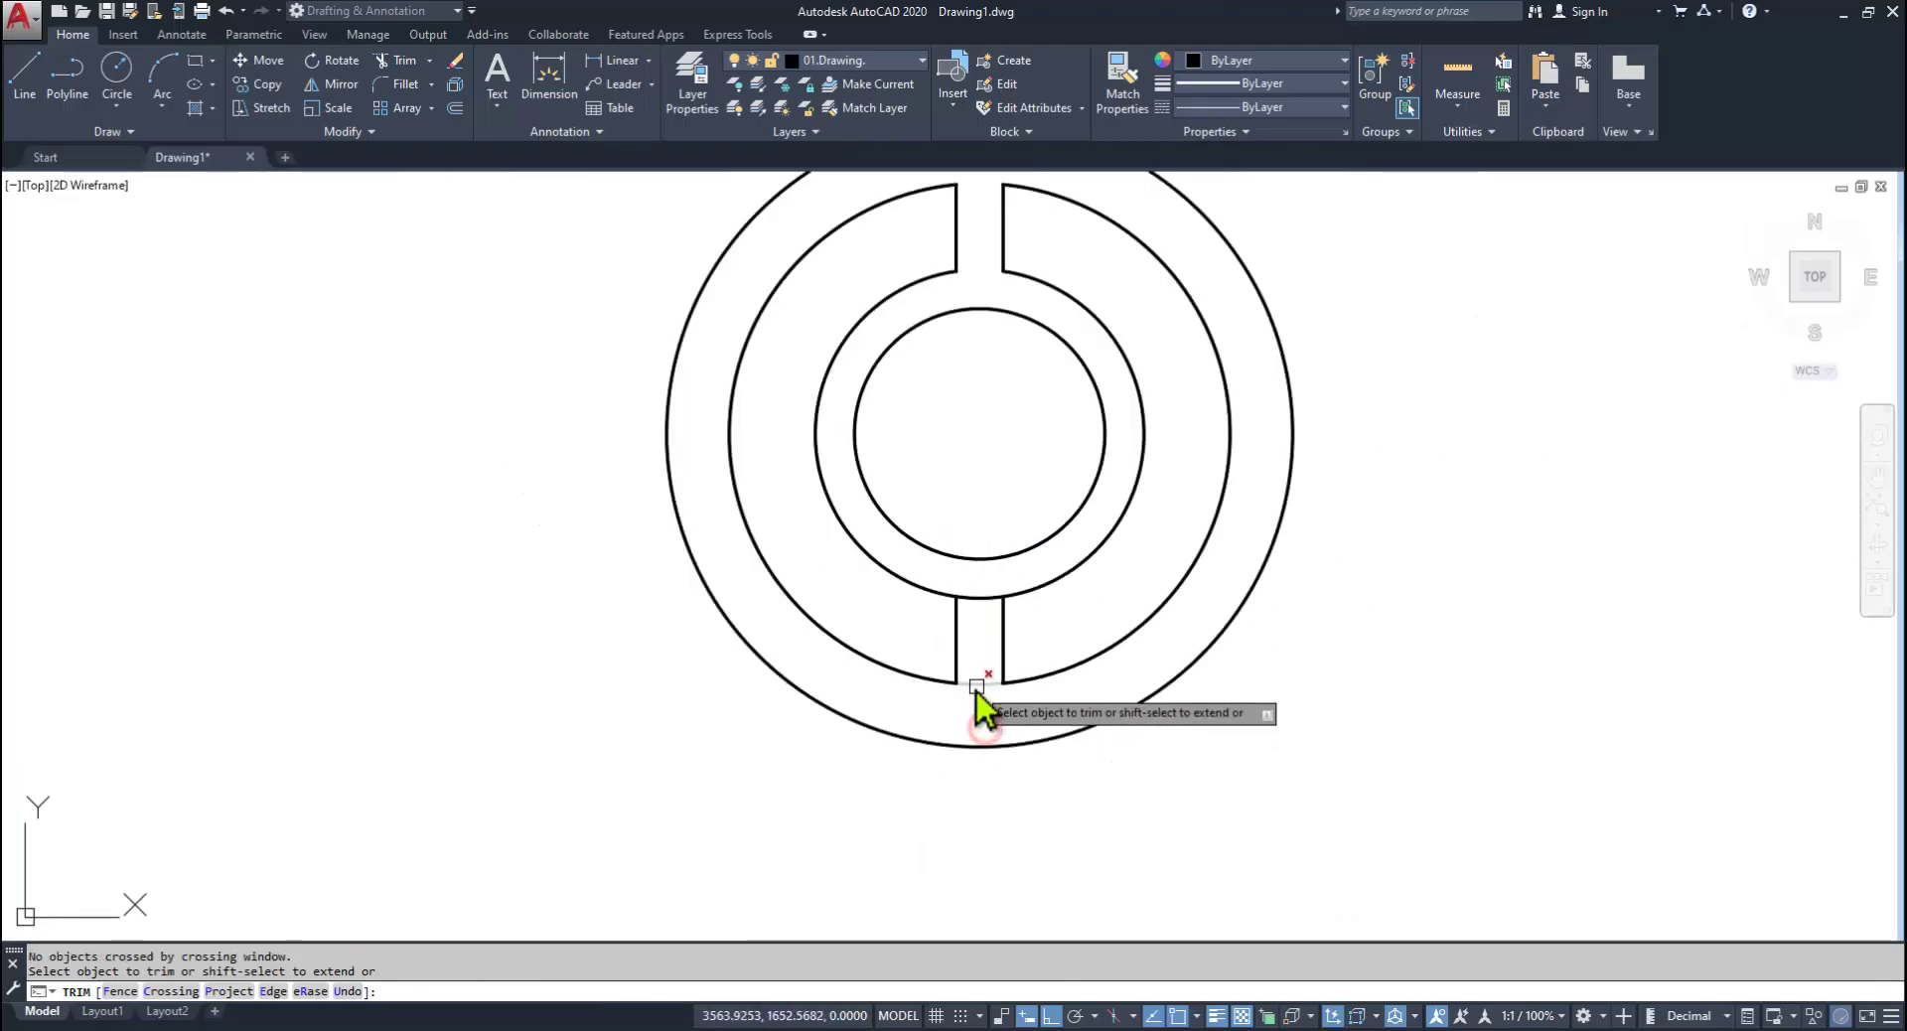
left_click(987, 678)
left_click(988, 597)
key("Return")
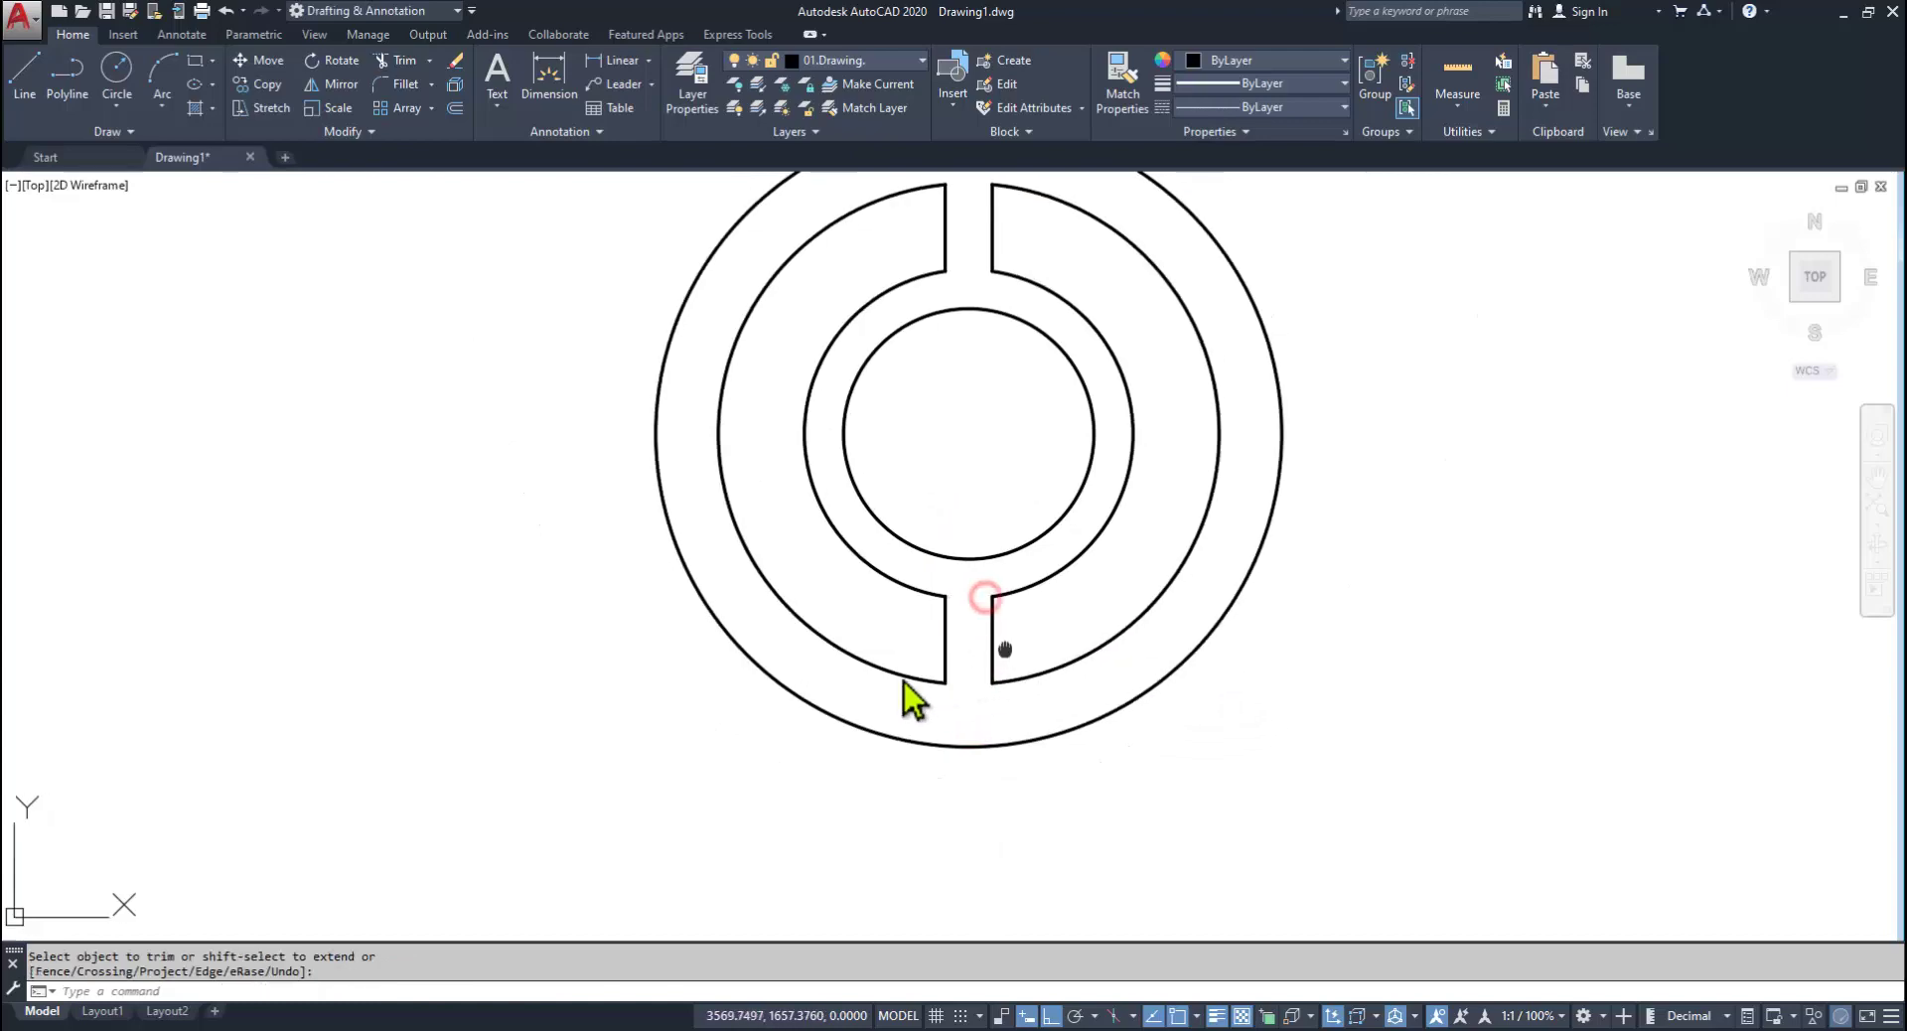
Step: Check the spoke pattern in the reference PDF and polar-array the four spoke lines about the circles' center with 3 items over 360 degrees
middle_click_drag(1004, 651, 811, 725)
key("alt+Tab")
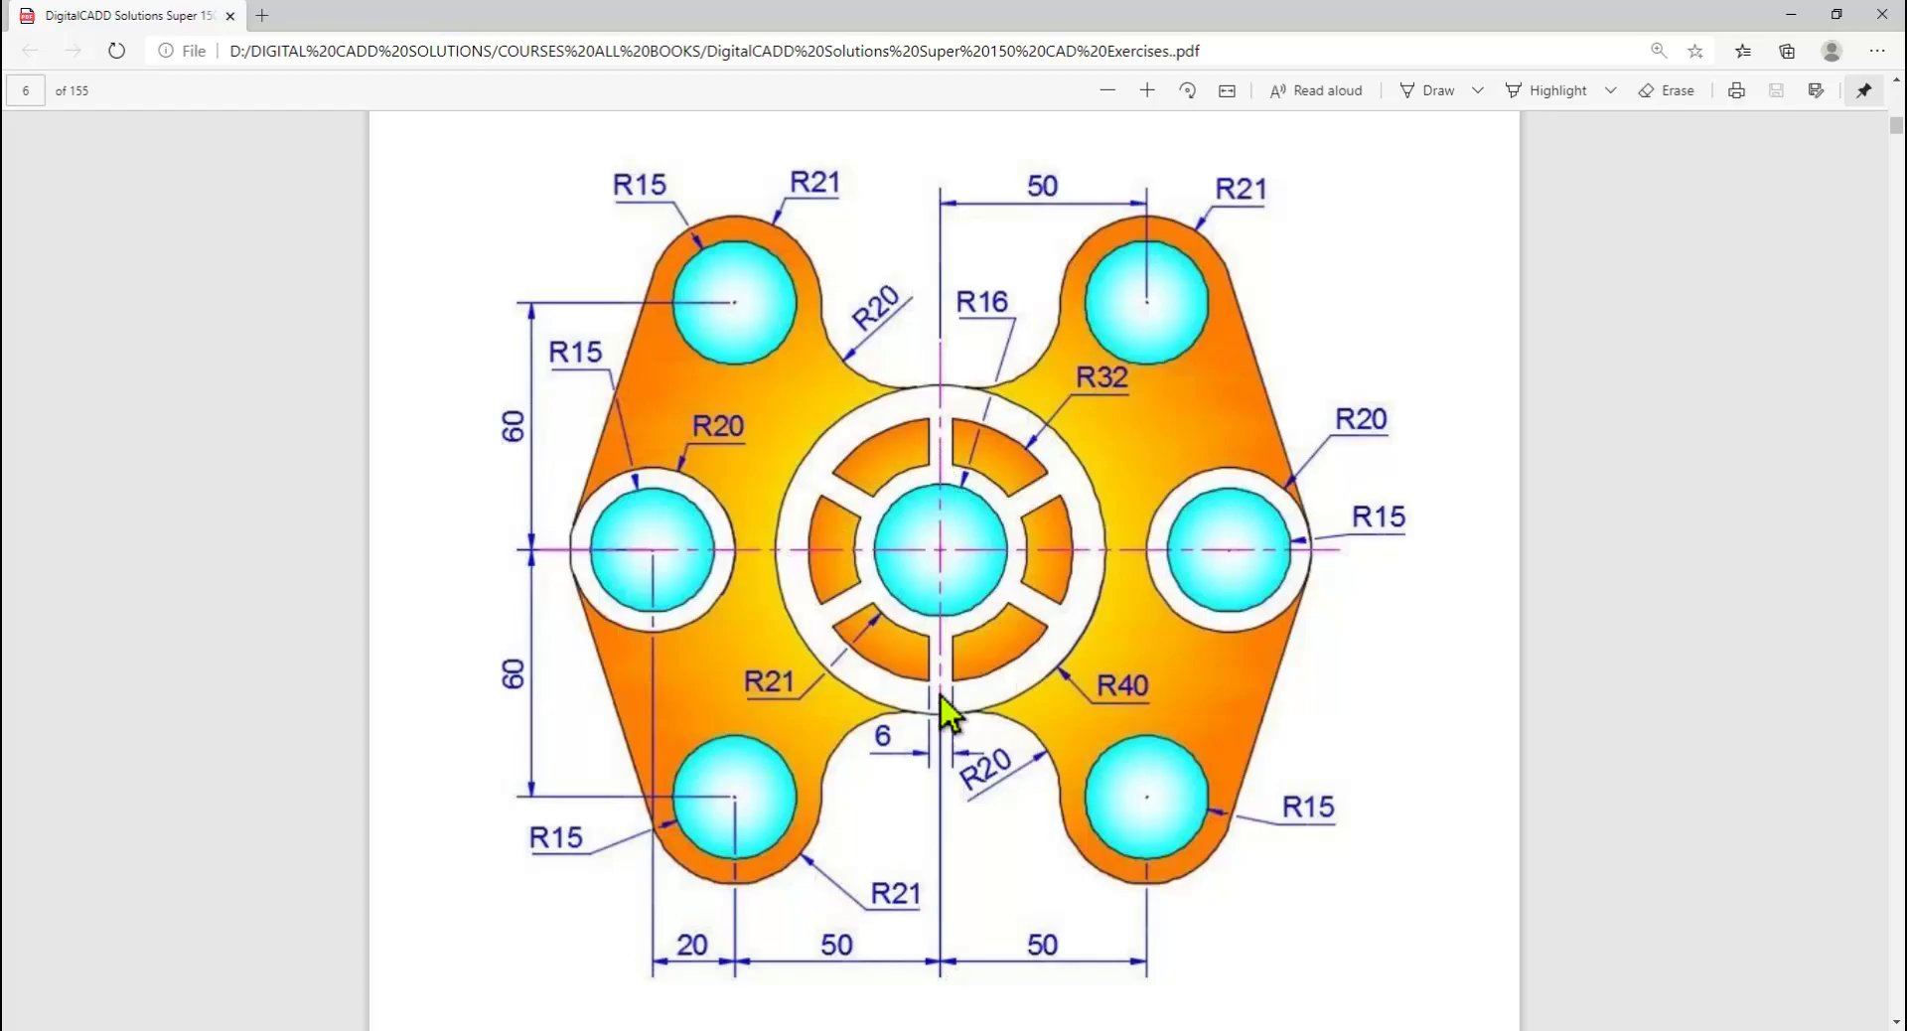
key("alt+Tab")
key("Return")
left_click(706, 230)
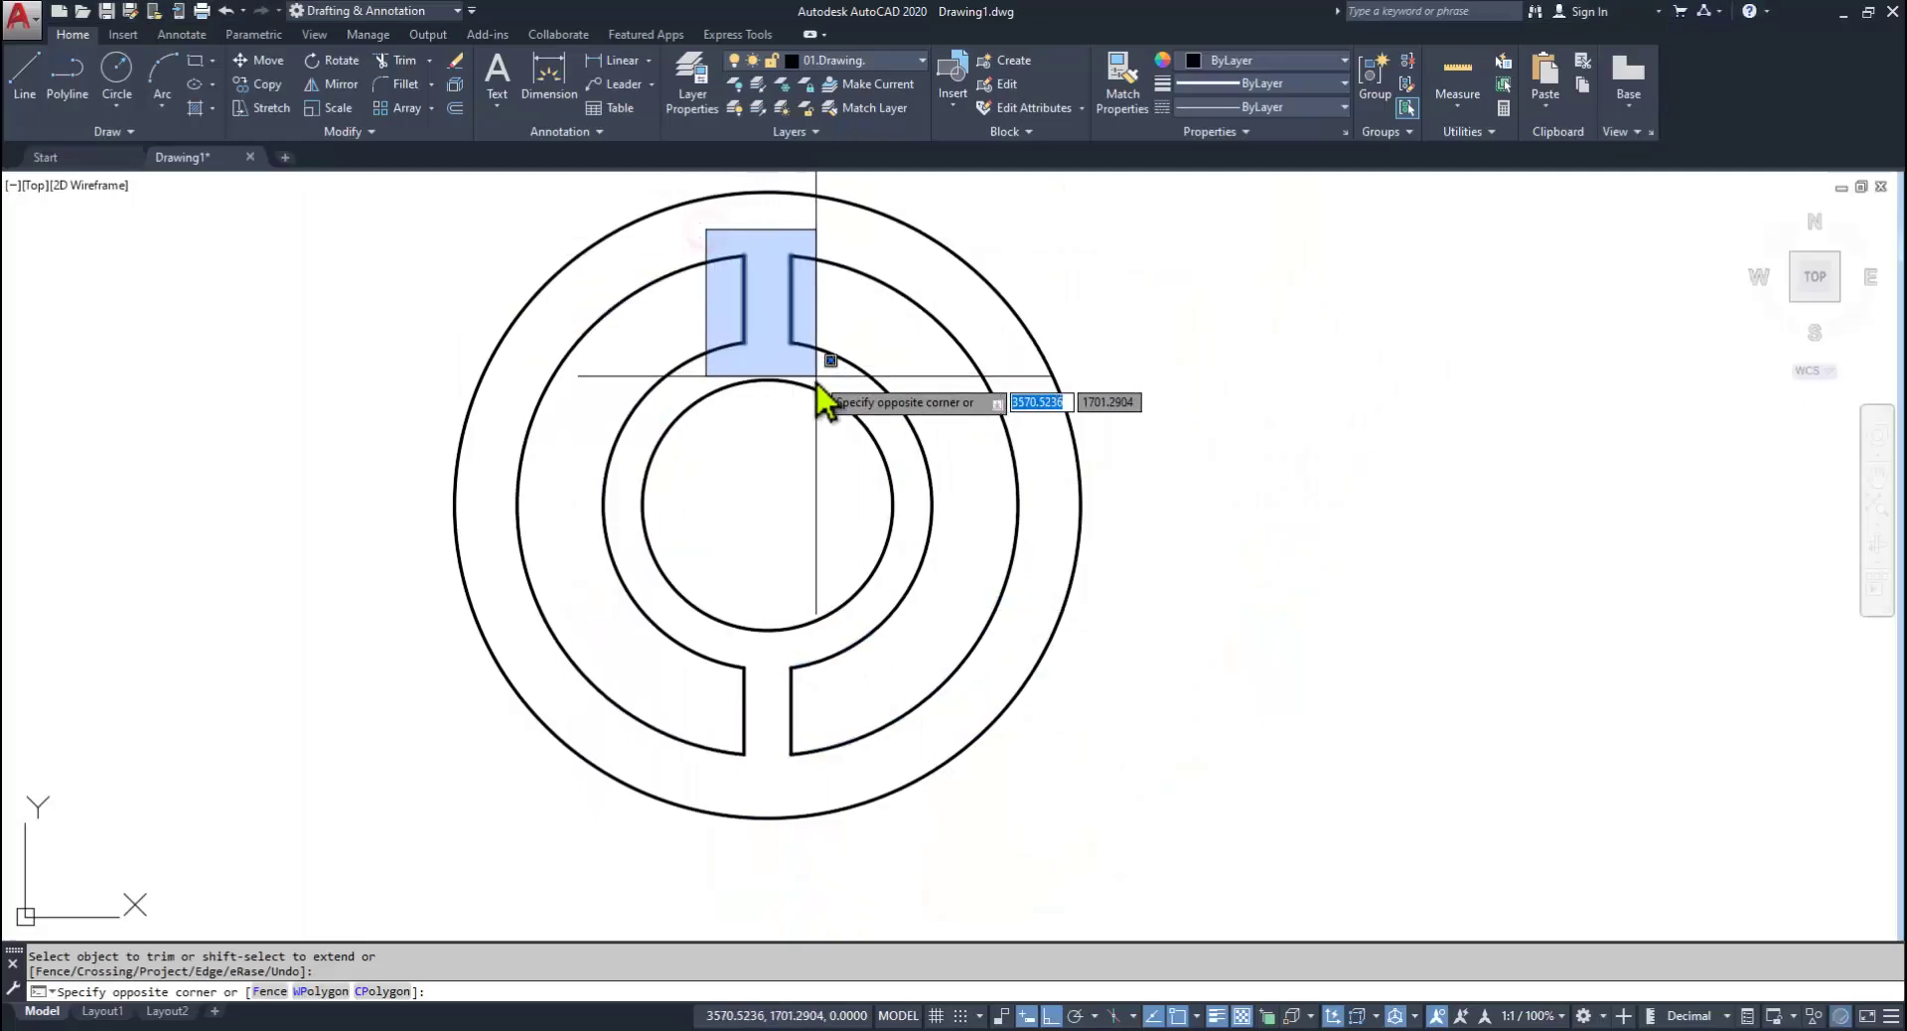
left_click(818, 384)
left_click(716, 645)
left_click(809, 781)
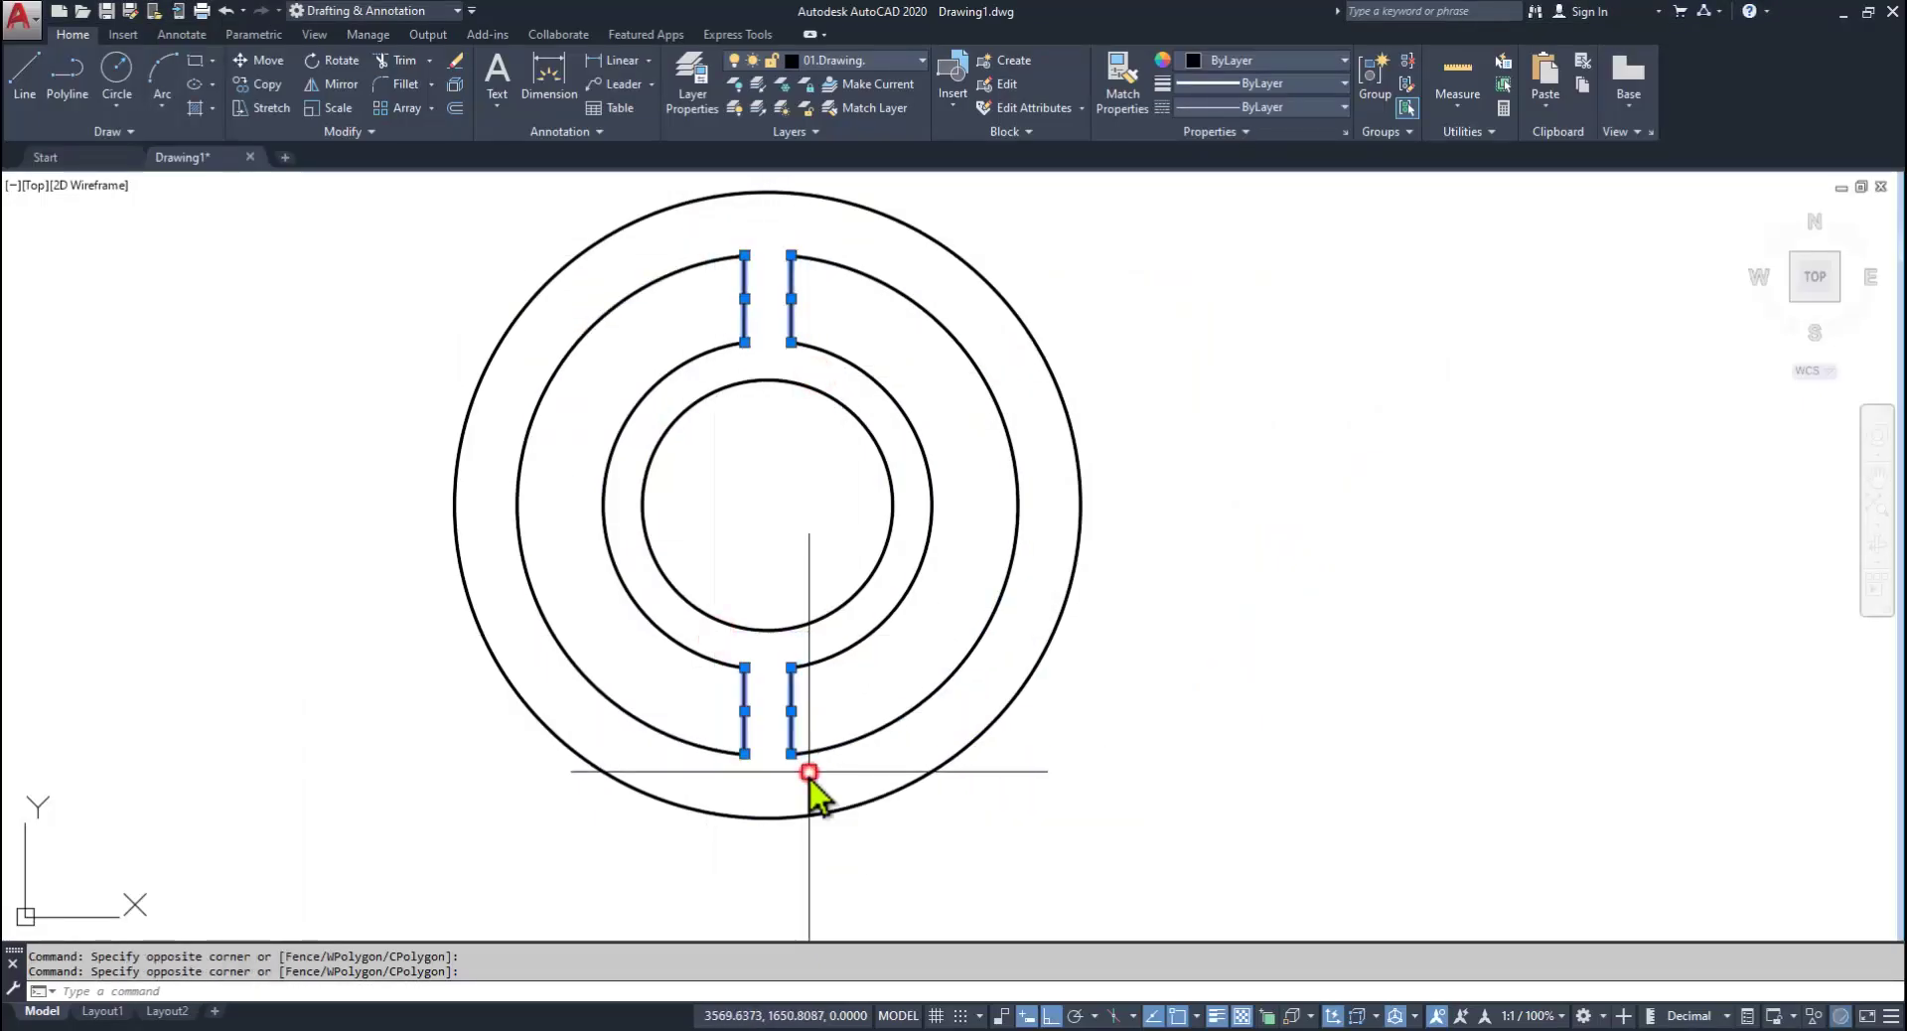
left_click(432, 108)
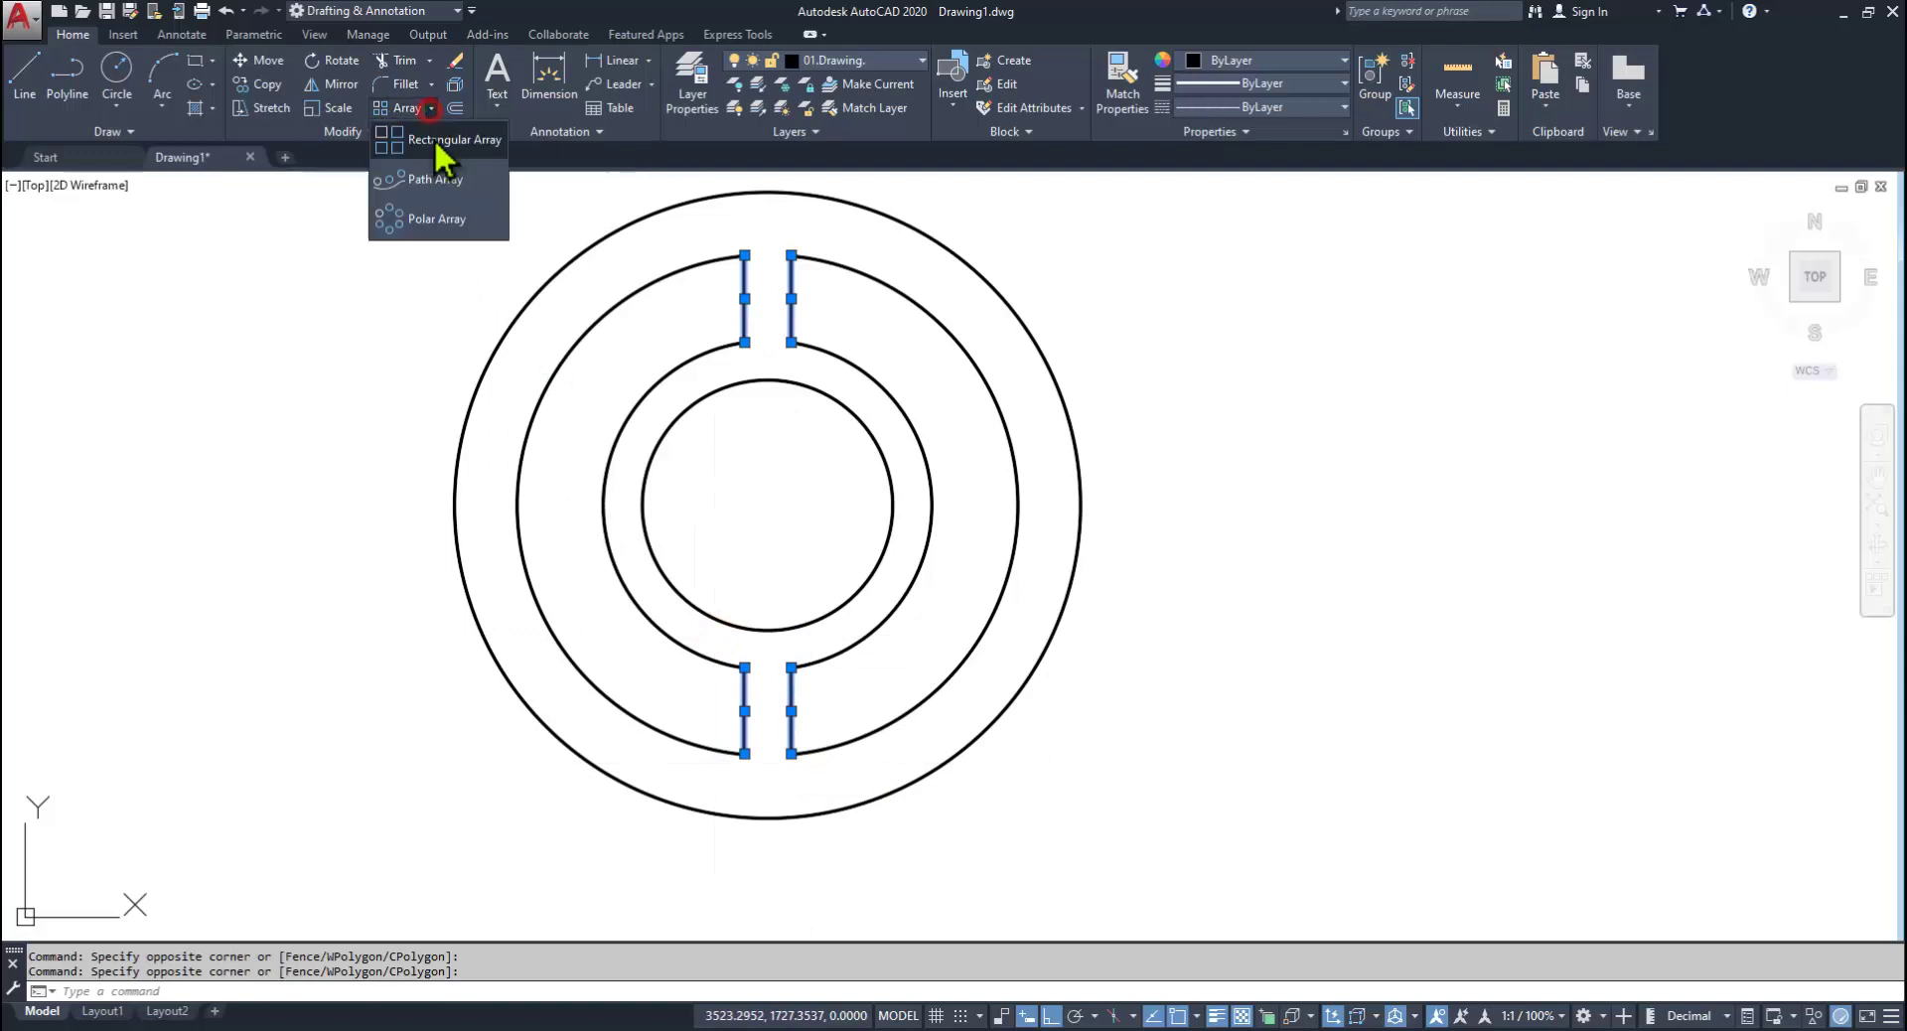
left_click(437, 218)
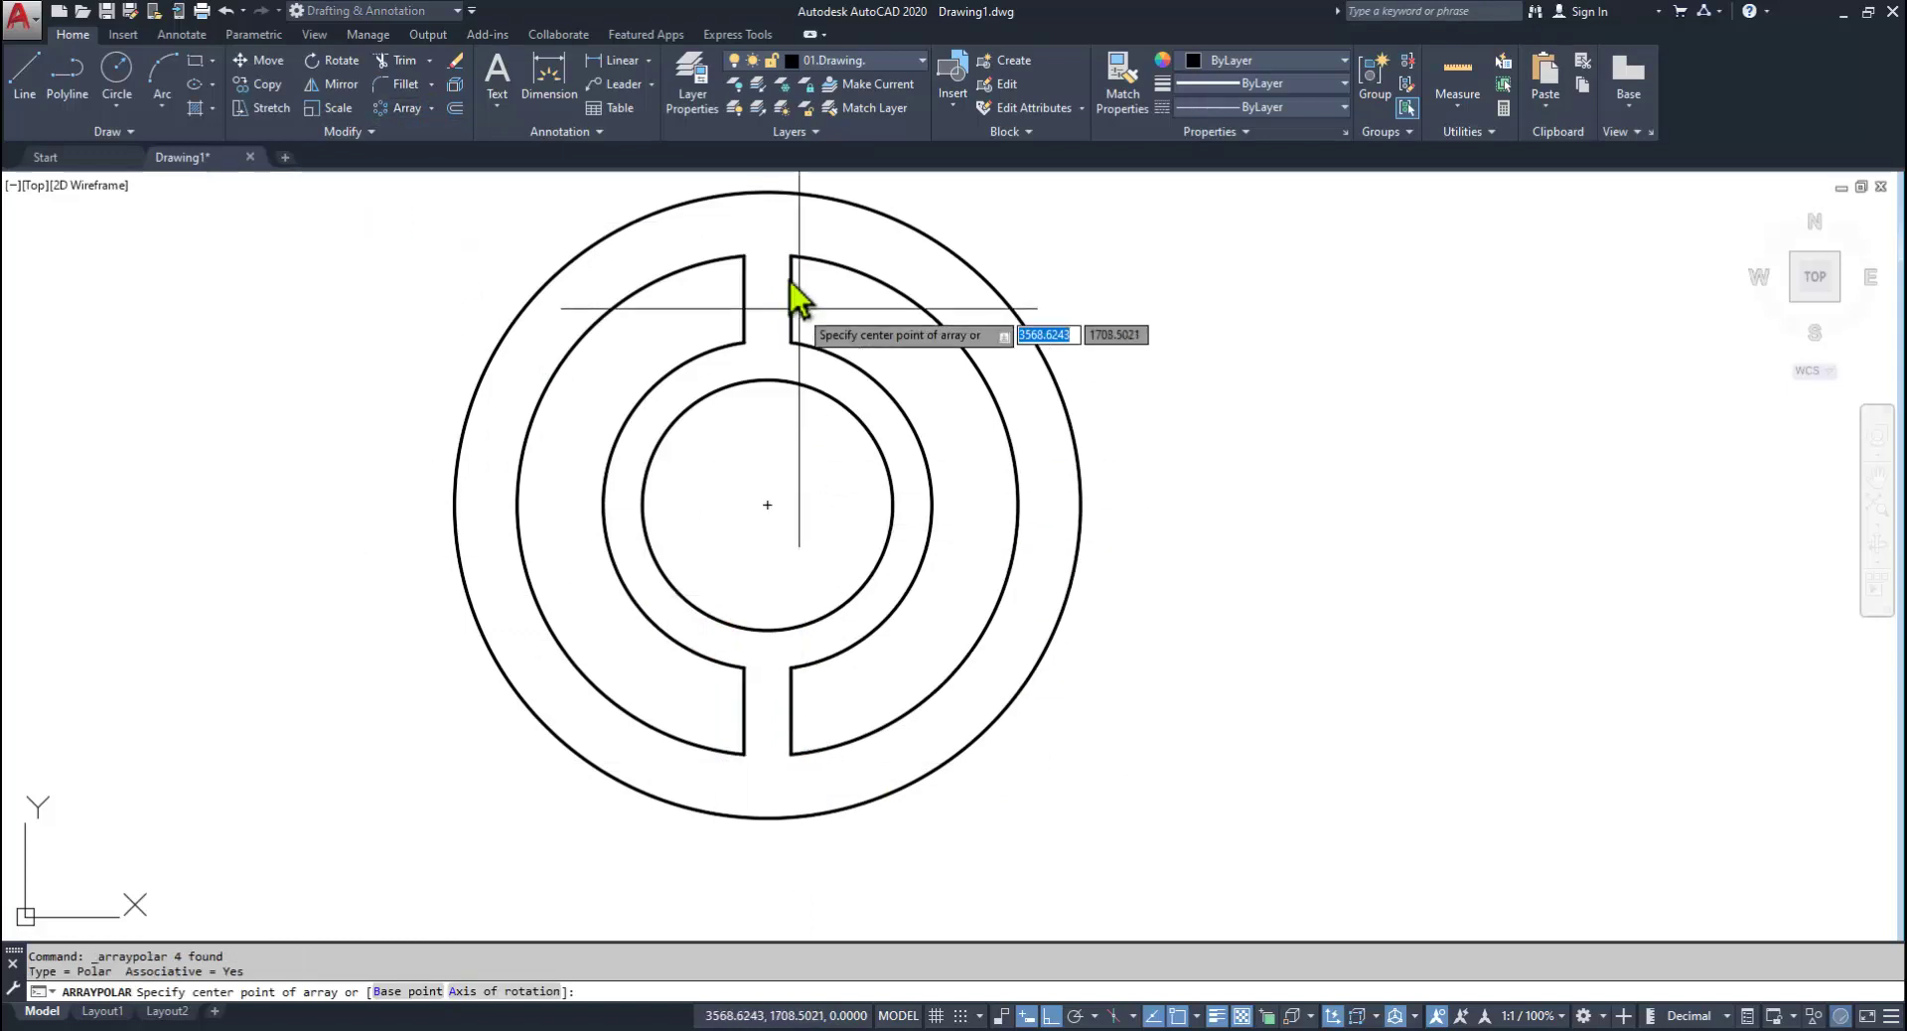
left_click(768, 505)
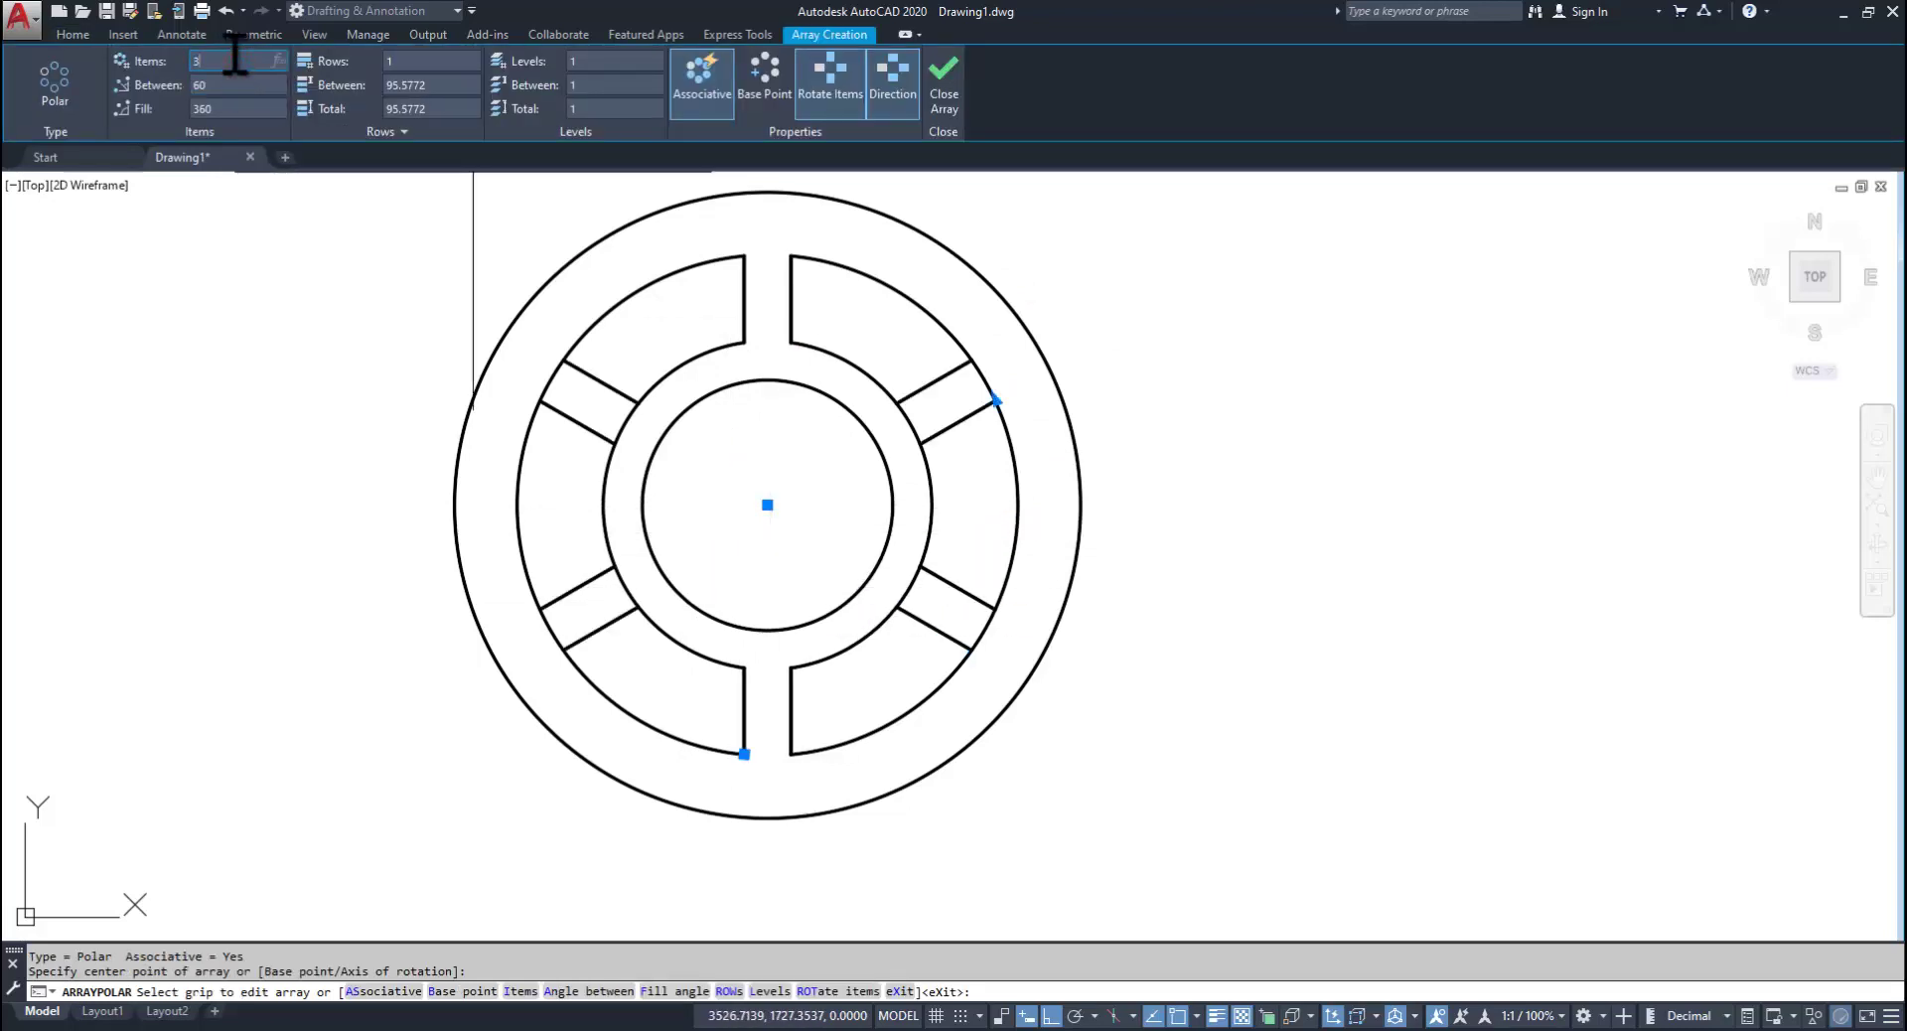
key("Return")
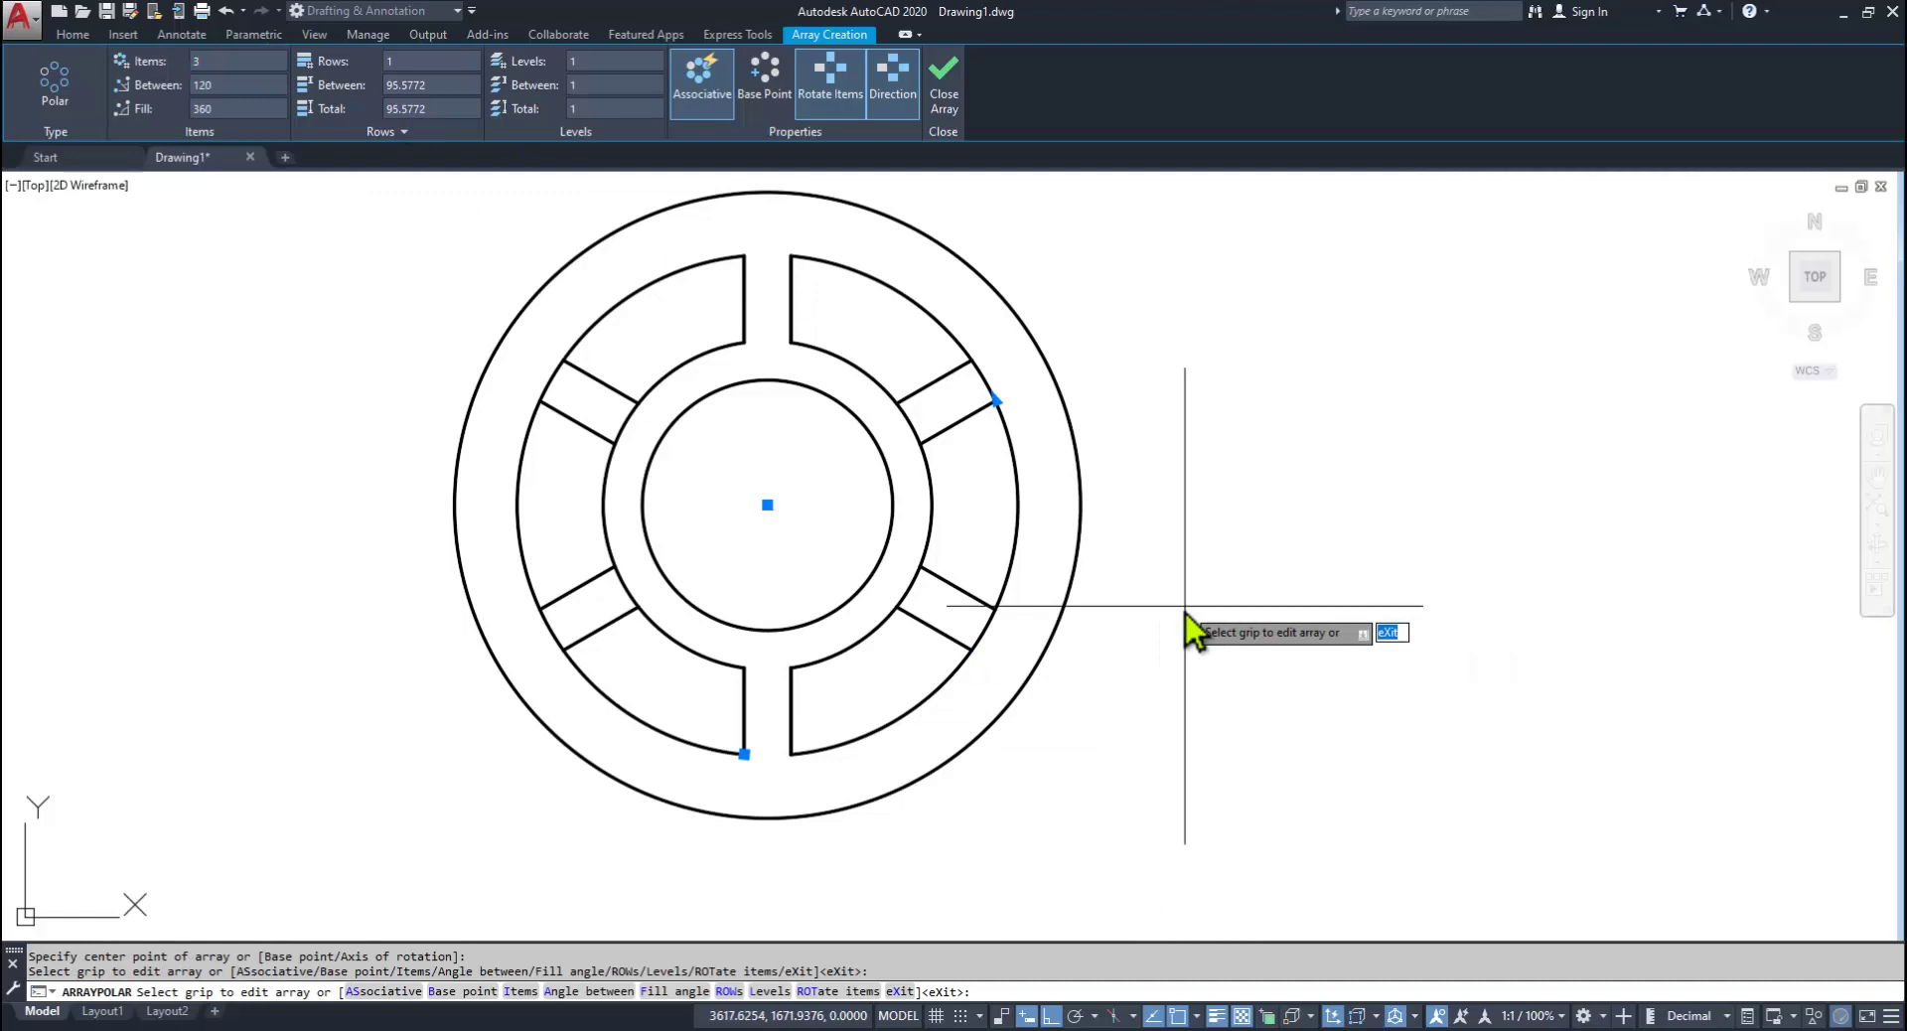
key("Return")
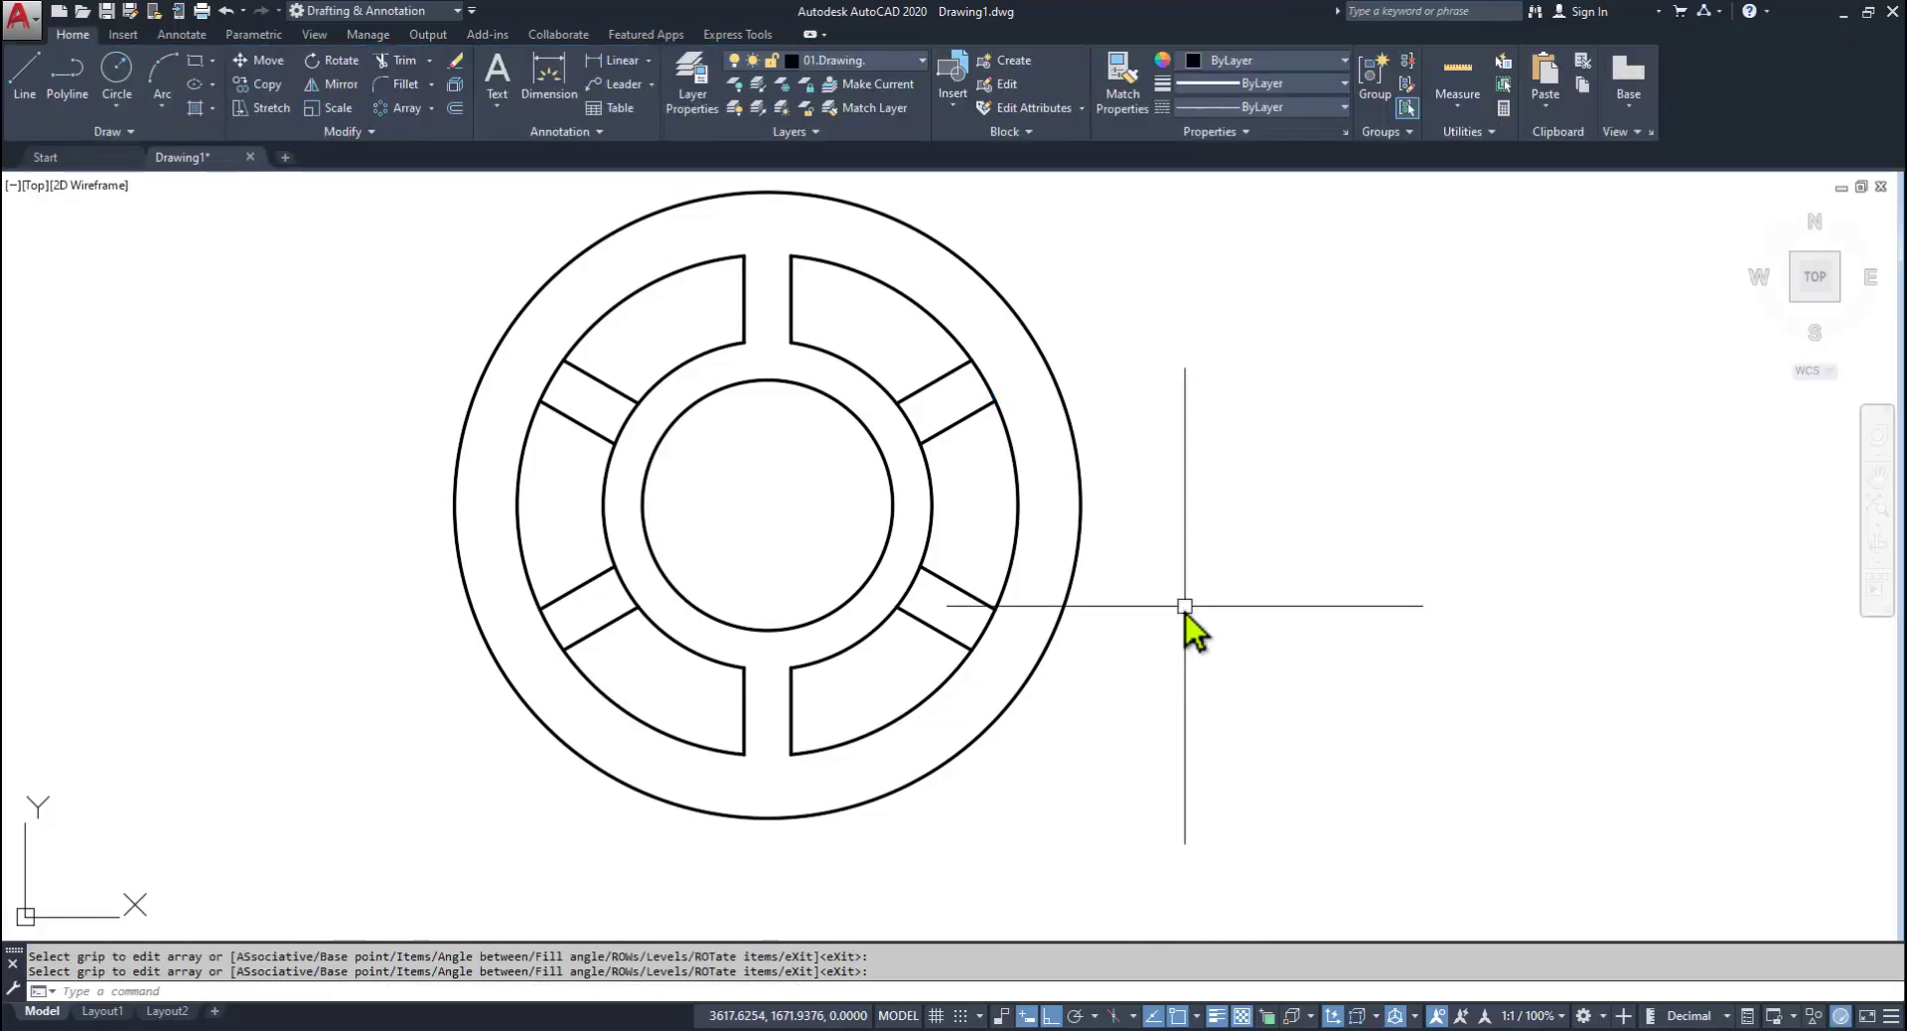
Step: Trim the arcs of the radius 21 and 32 circles between the two diagonal spokes on the ring's right half
type("tr")
key("Return")
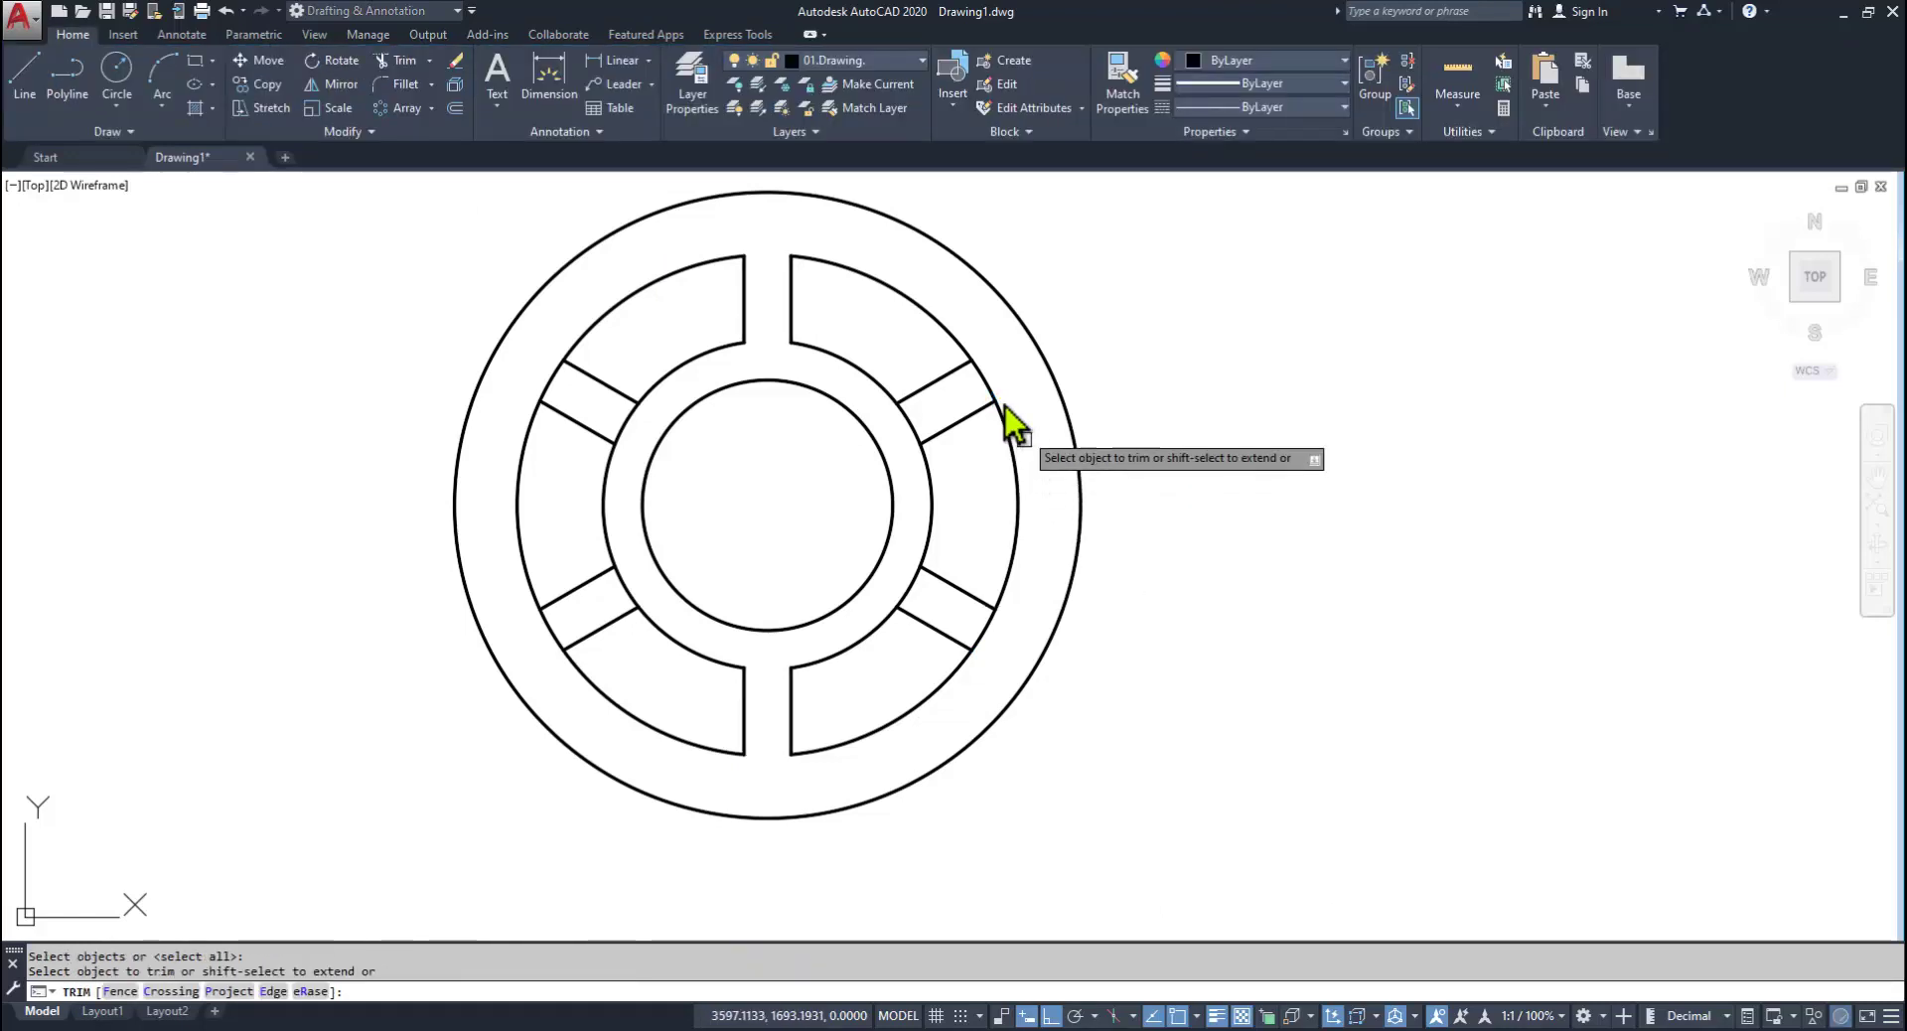
key("Return")
left_click(991, 389)
left_click(910, 419)
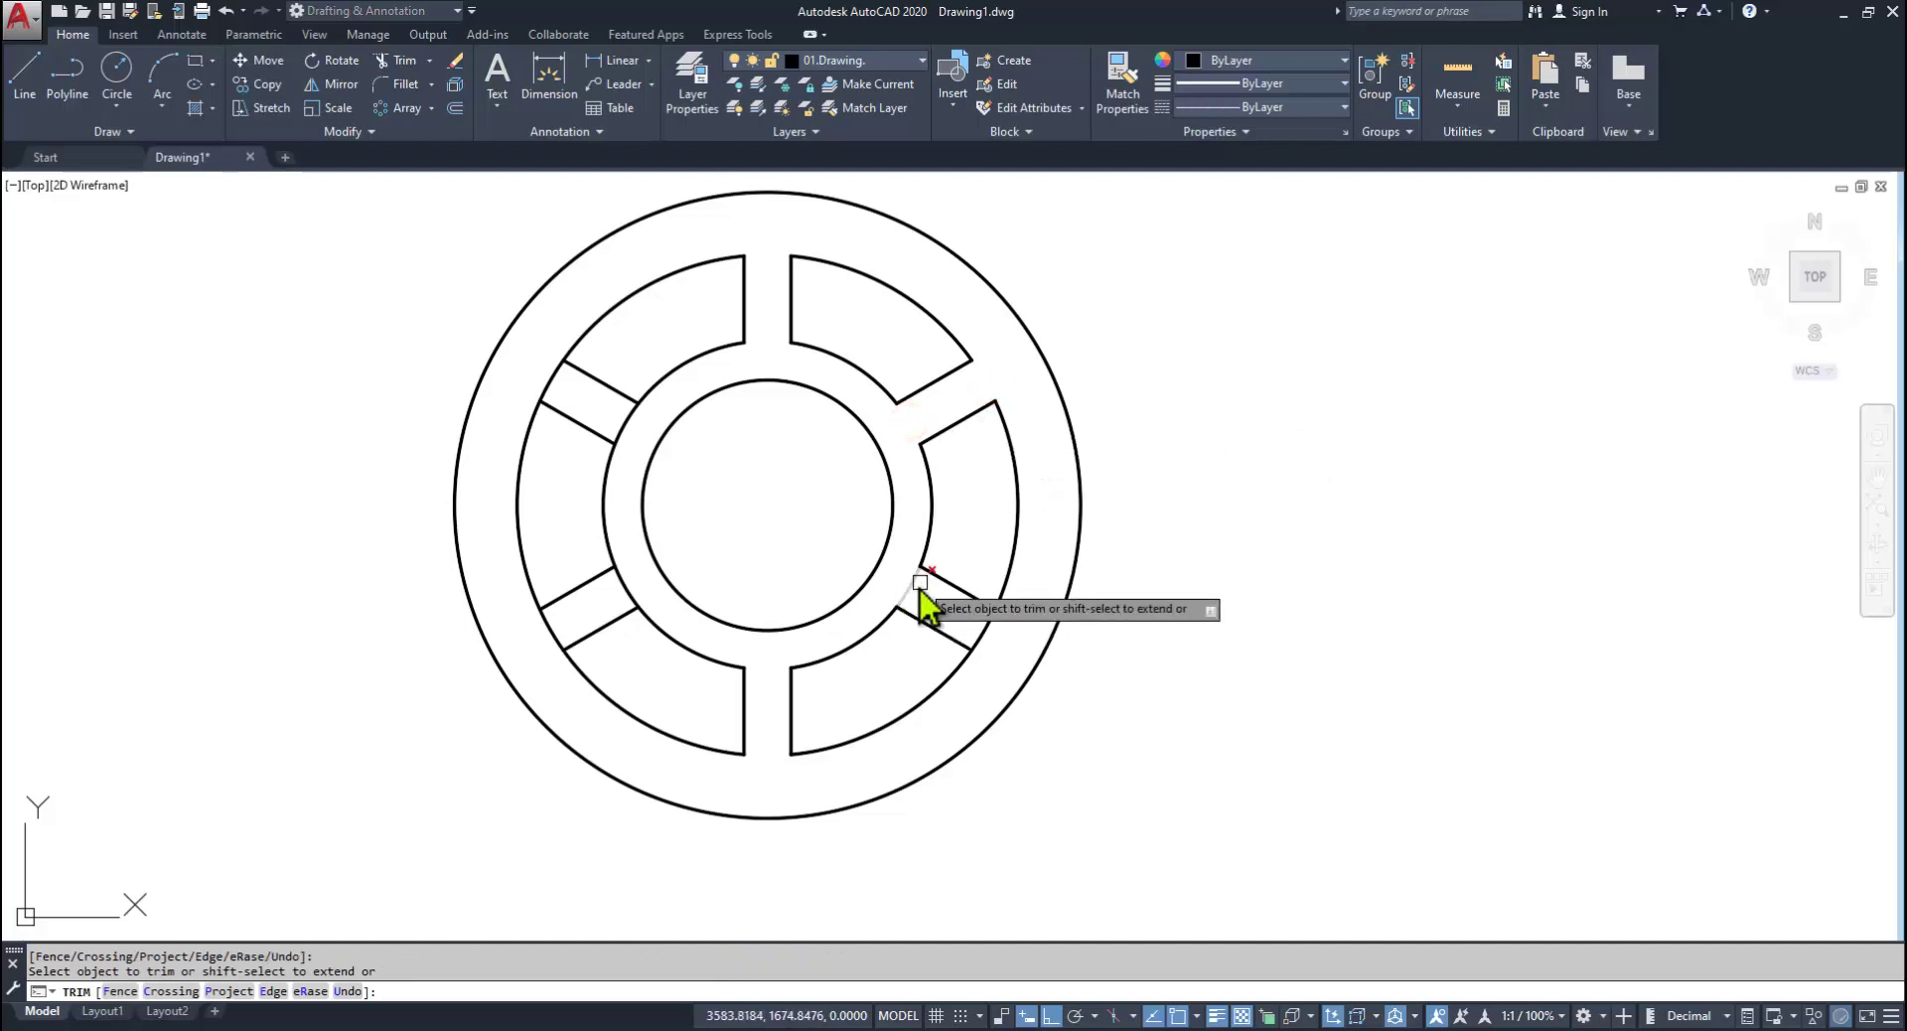
left_click(915, 578)
left_click(979, 633)
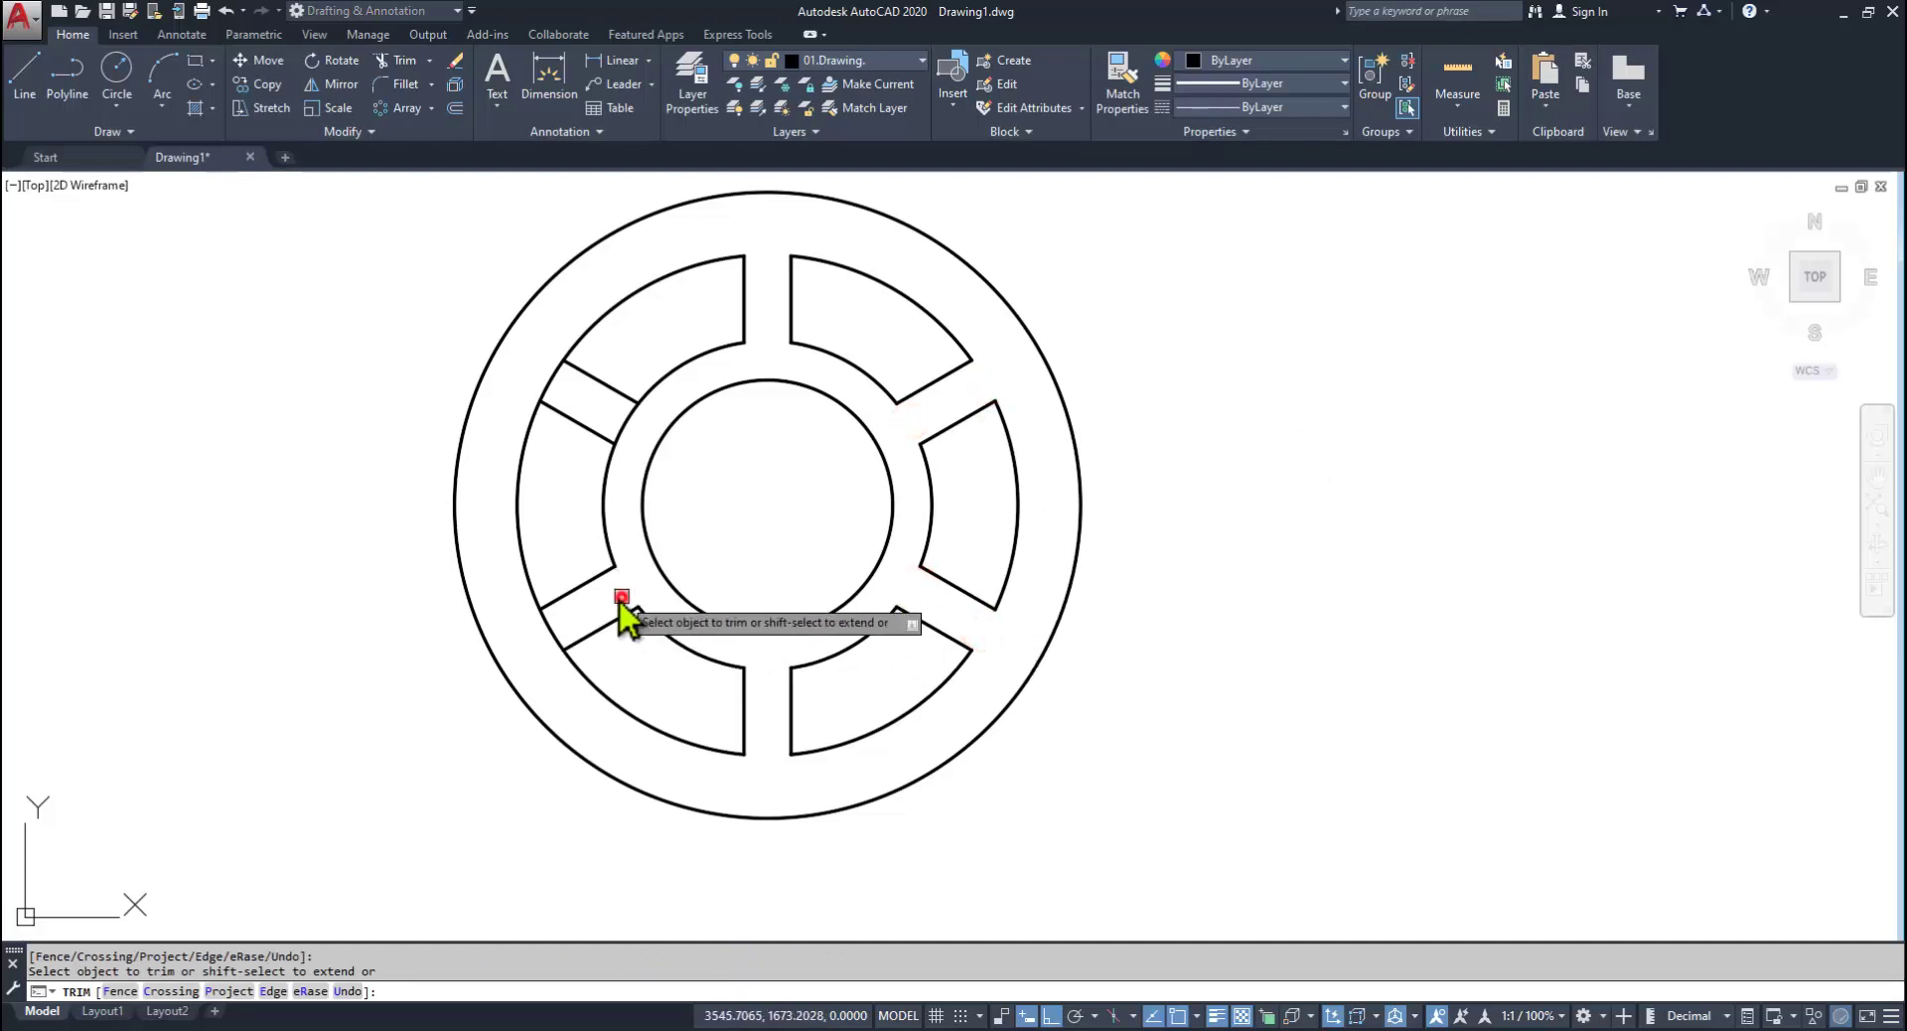
Step: Trim the arcs of the radius 21 and 32 circles between the two diagonal spokes on the ring's left half
left_click(619, 596)
left_click(551, 632)
left_click(631, 414)
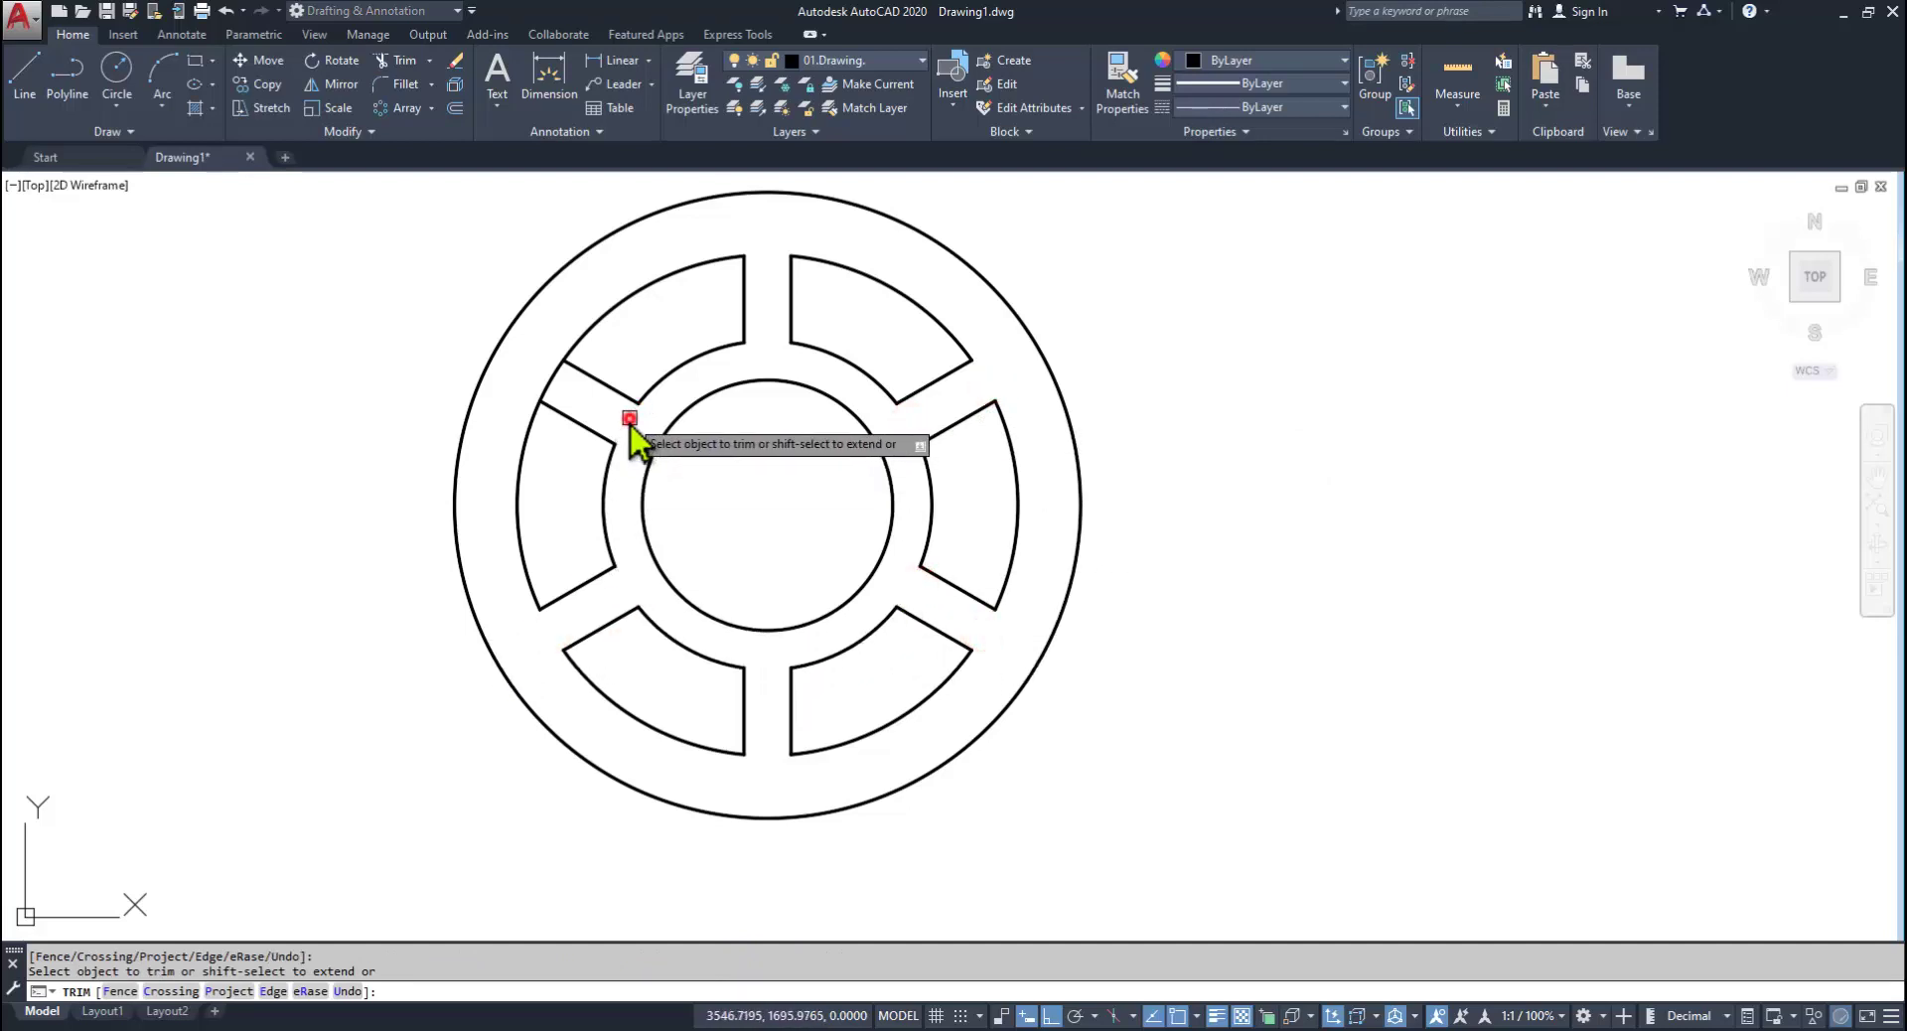
left_click(544, 384)
key("Escape")
scroll(934, 650, "down", 4)
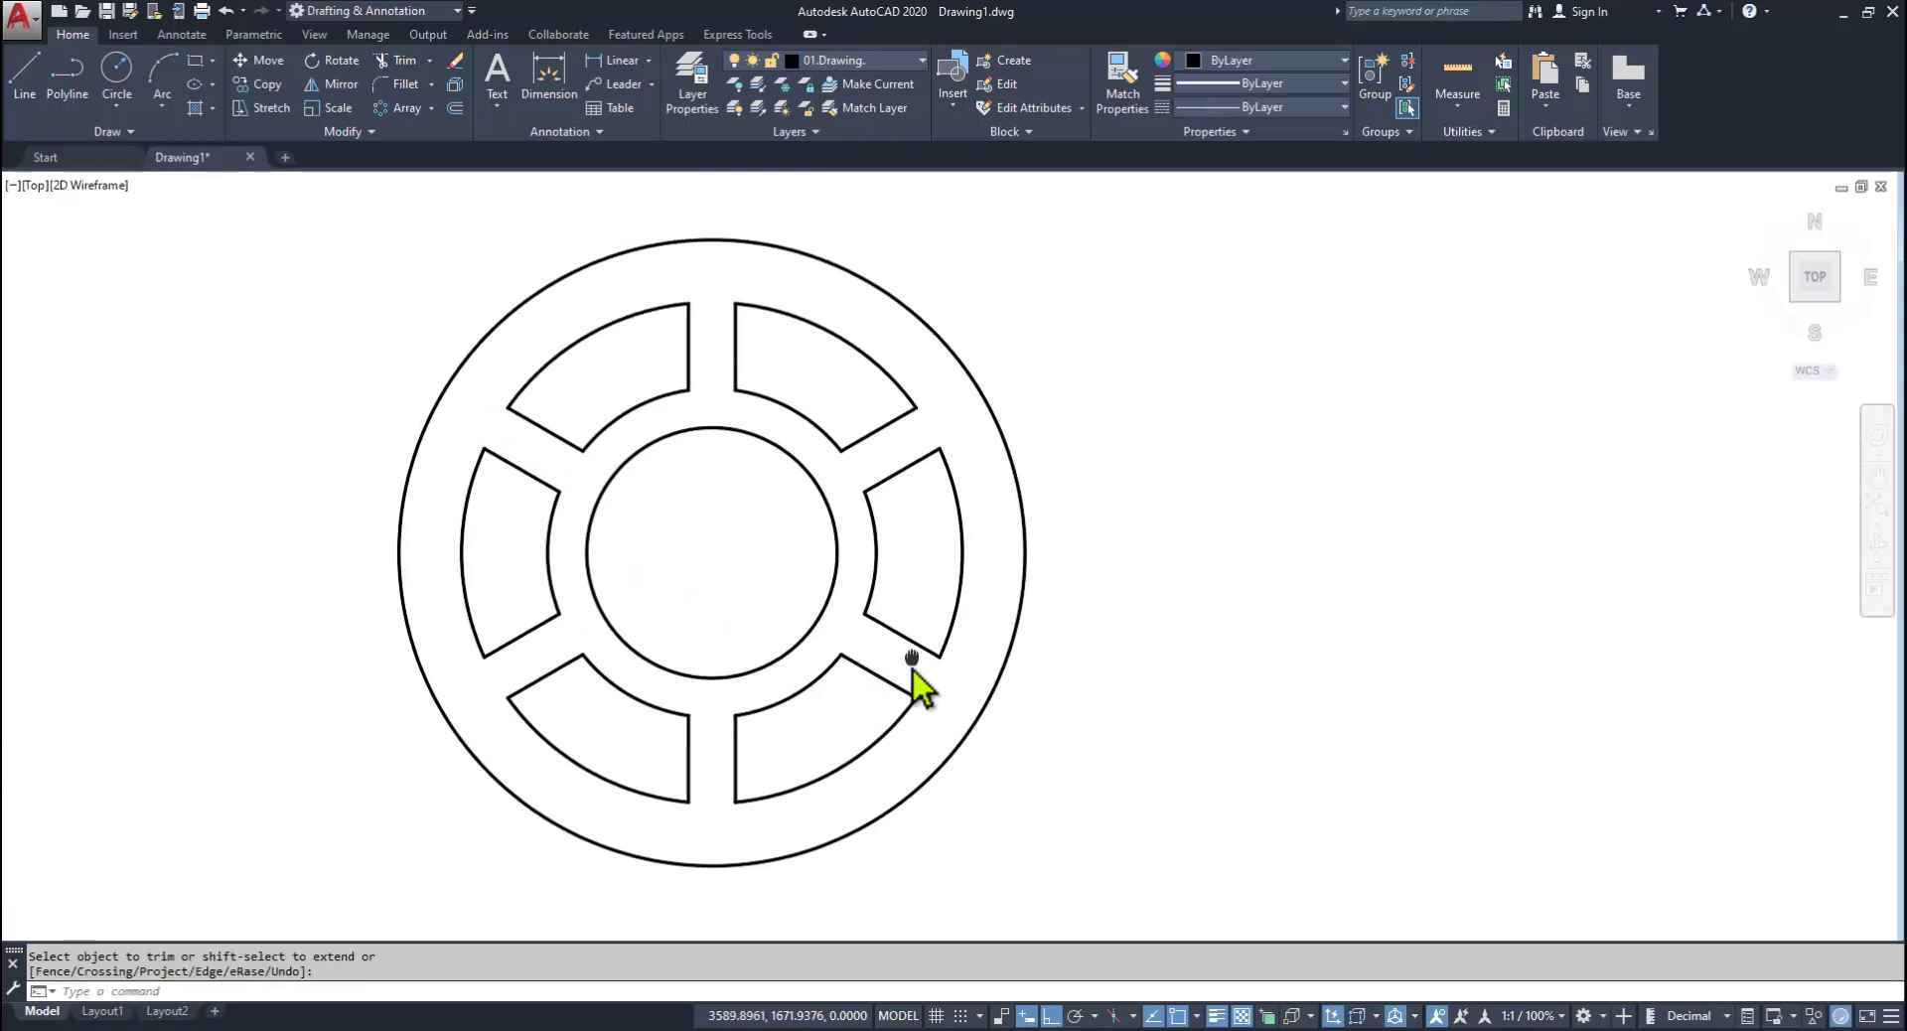
scroll(934, 651, "up", 3)
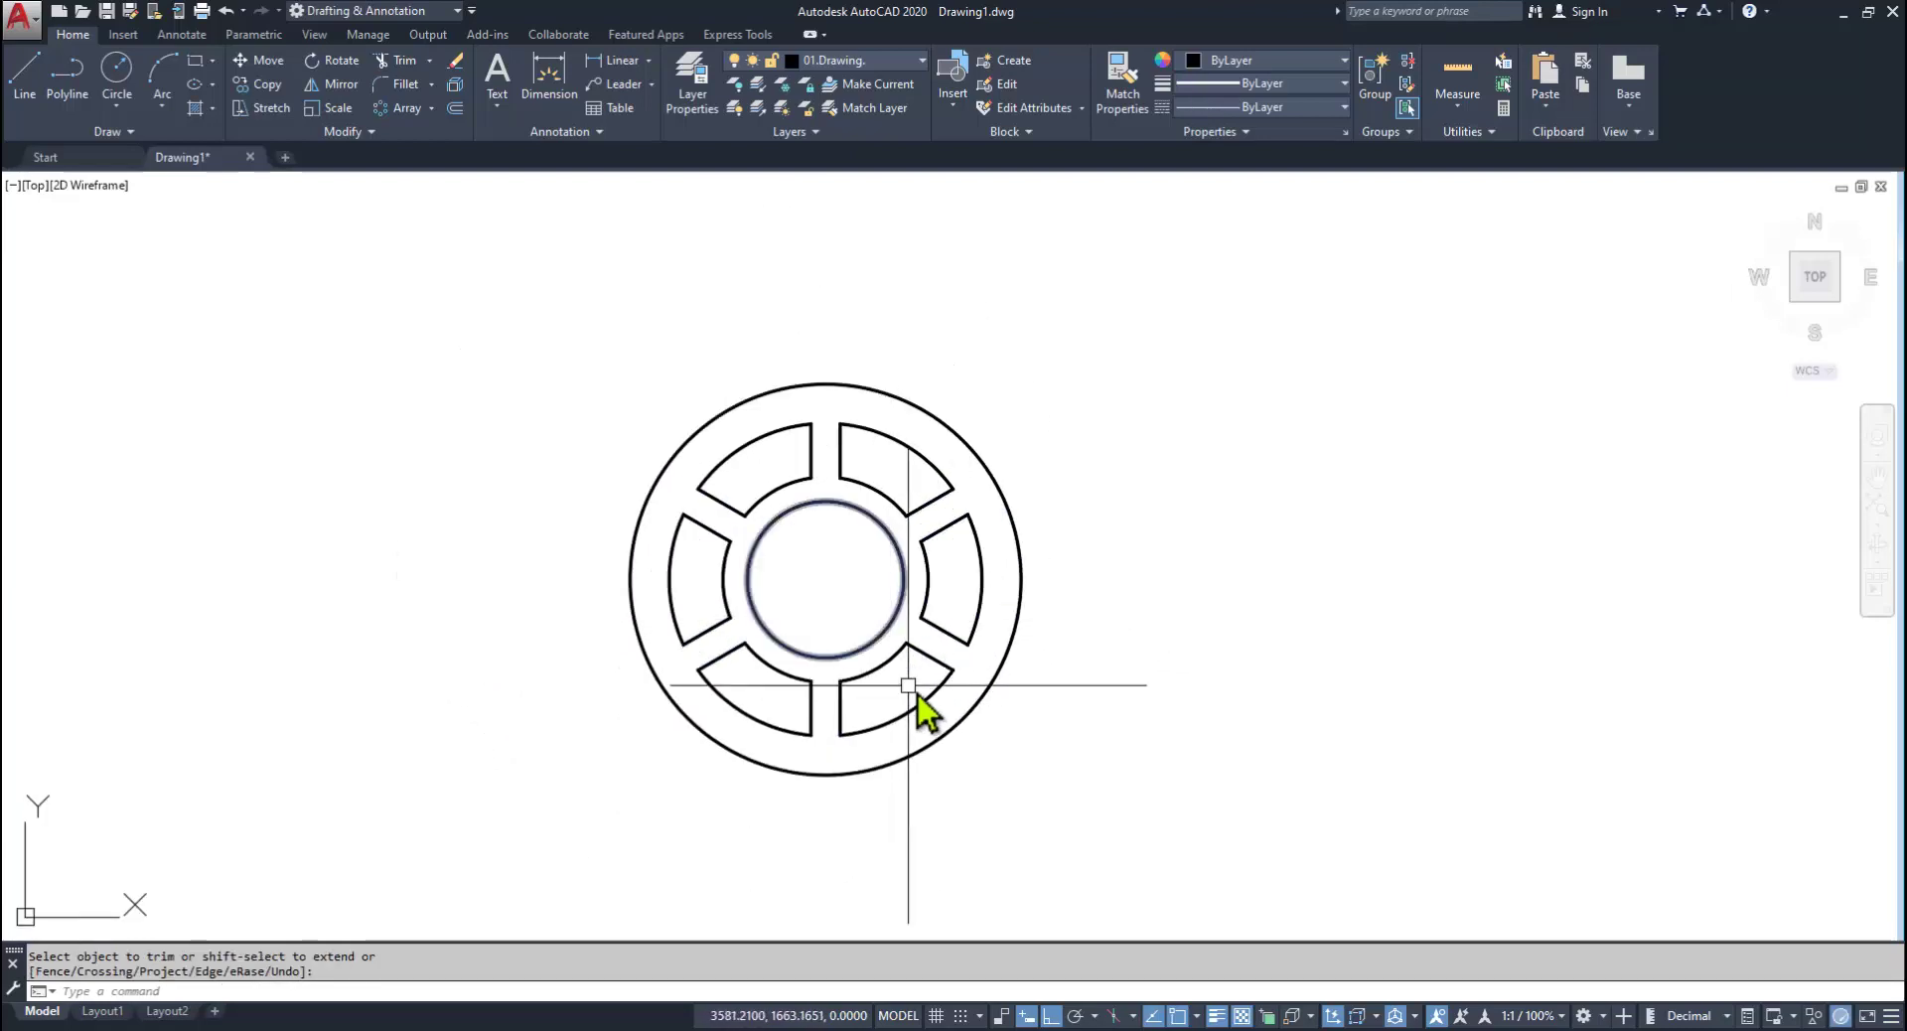
Step: Check the reference PDF and draw a horizontal line through the circles' center, extending well beyond the outer circle on both sides
key("alt+Tab")
key("alt+Tab")
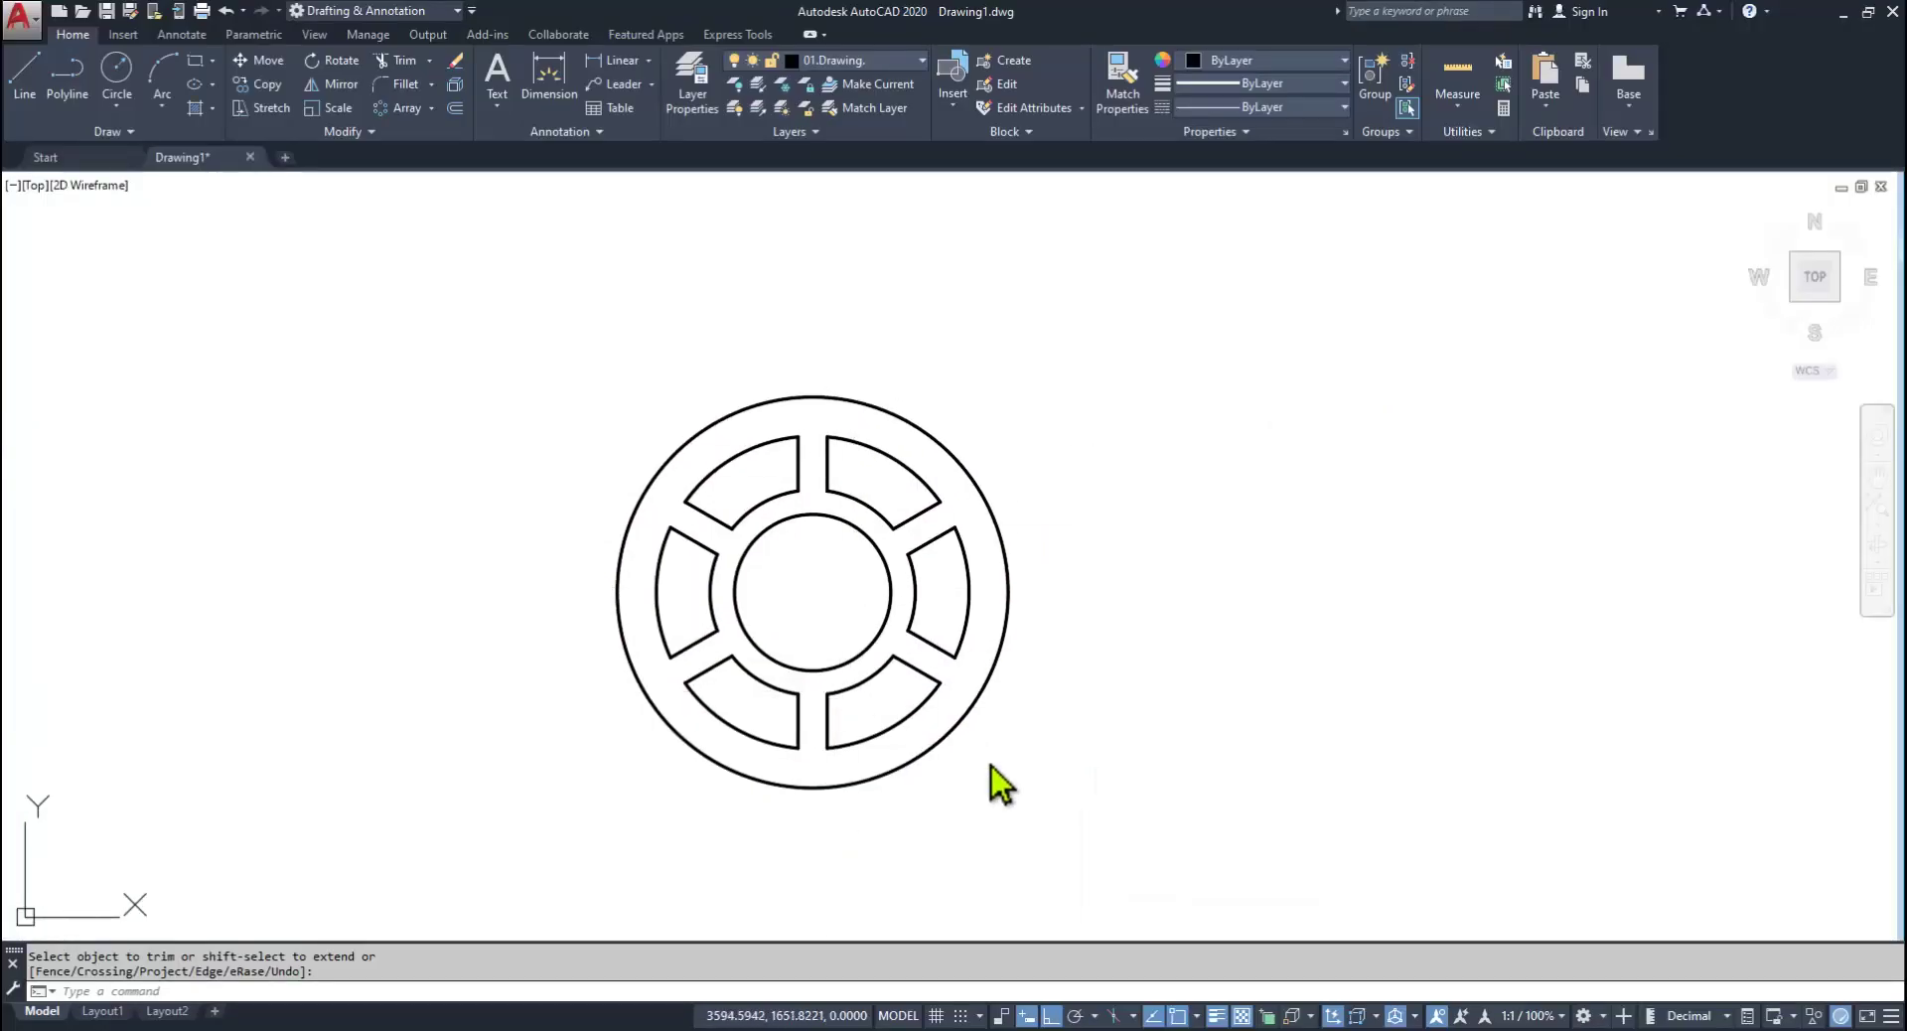
key("alt+Tab")
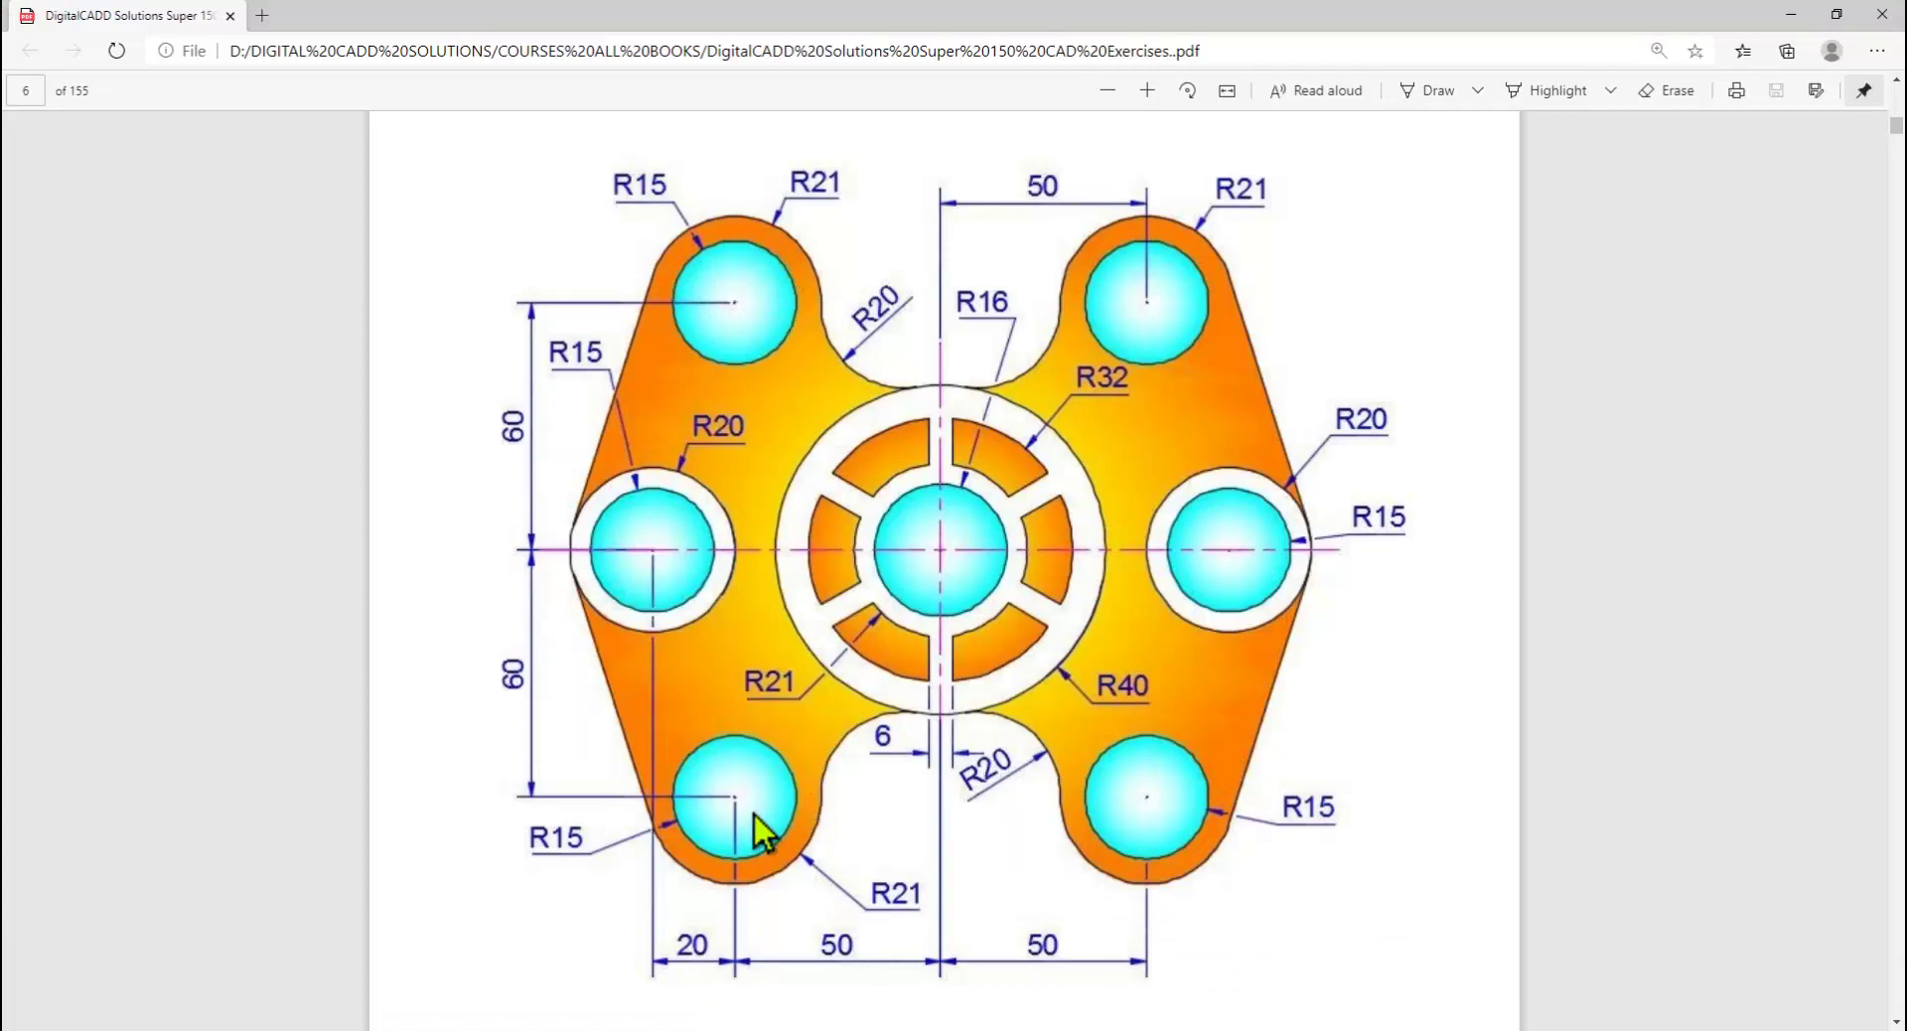
key("alt+Tab")
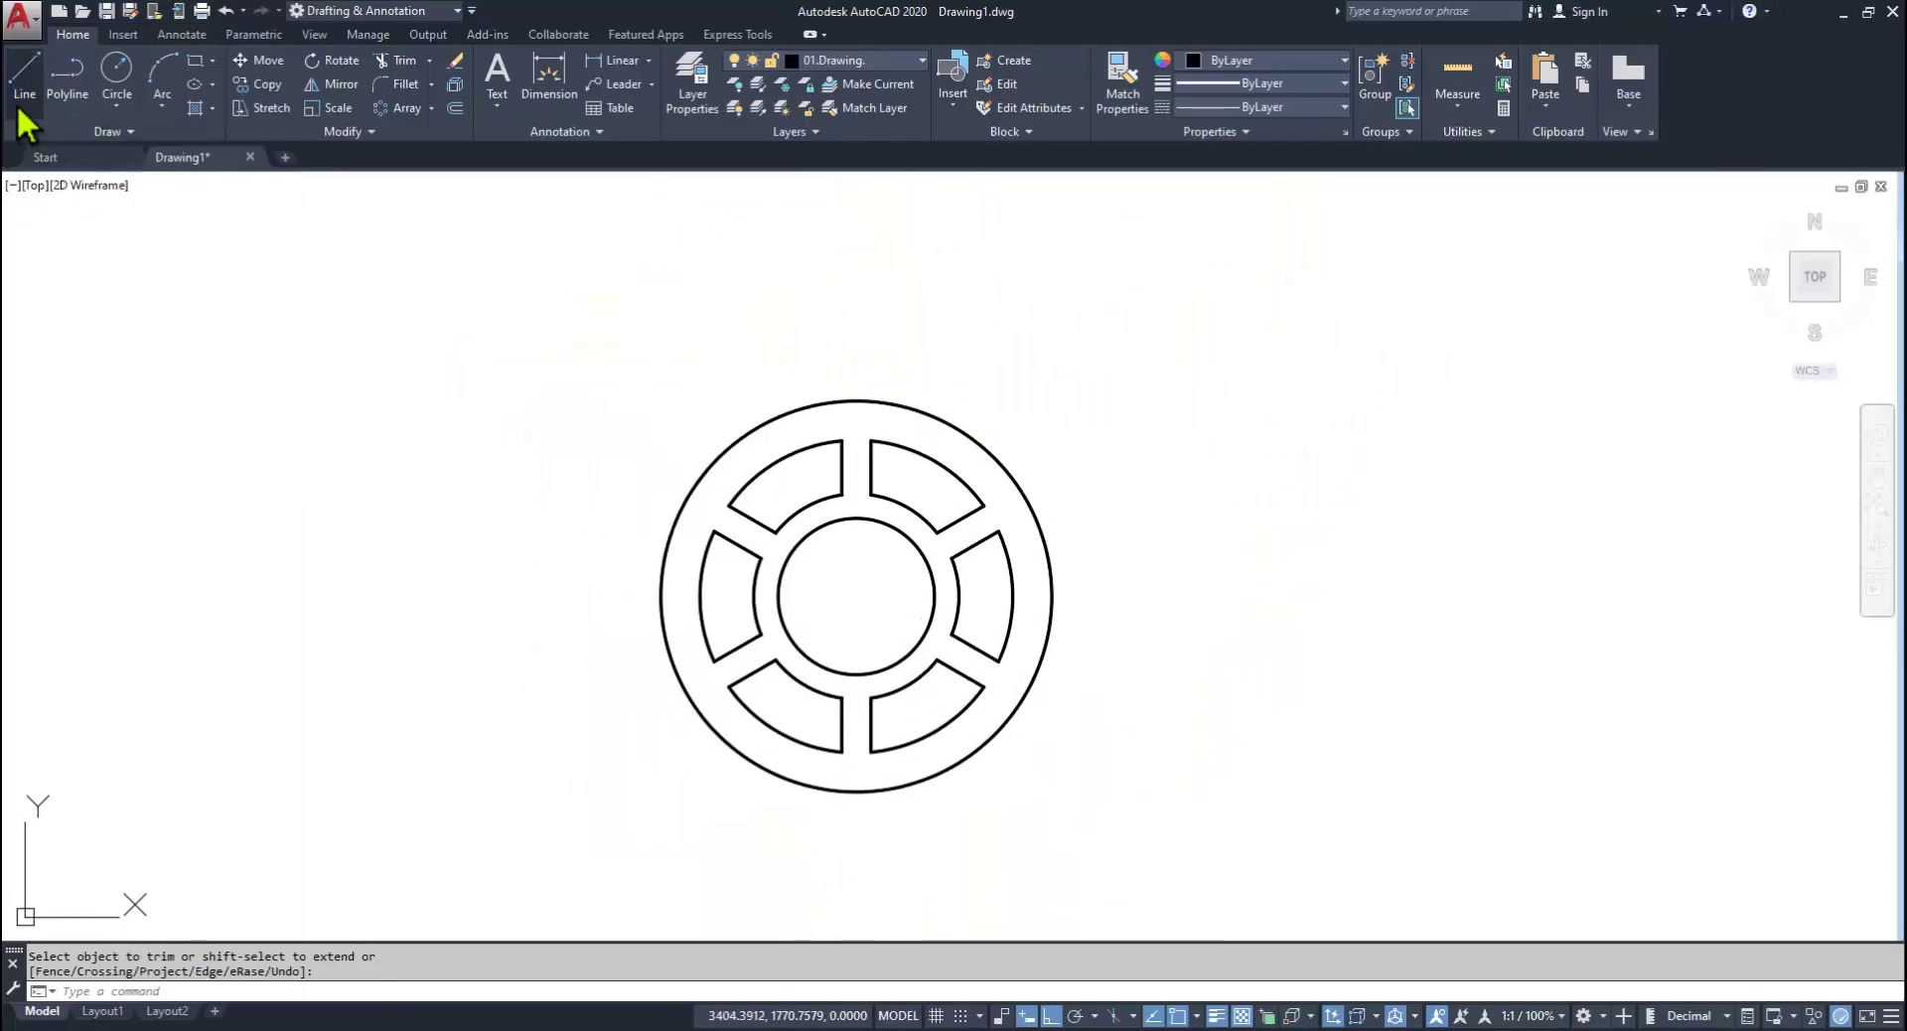
left_click(22, 94)
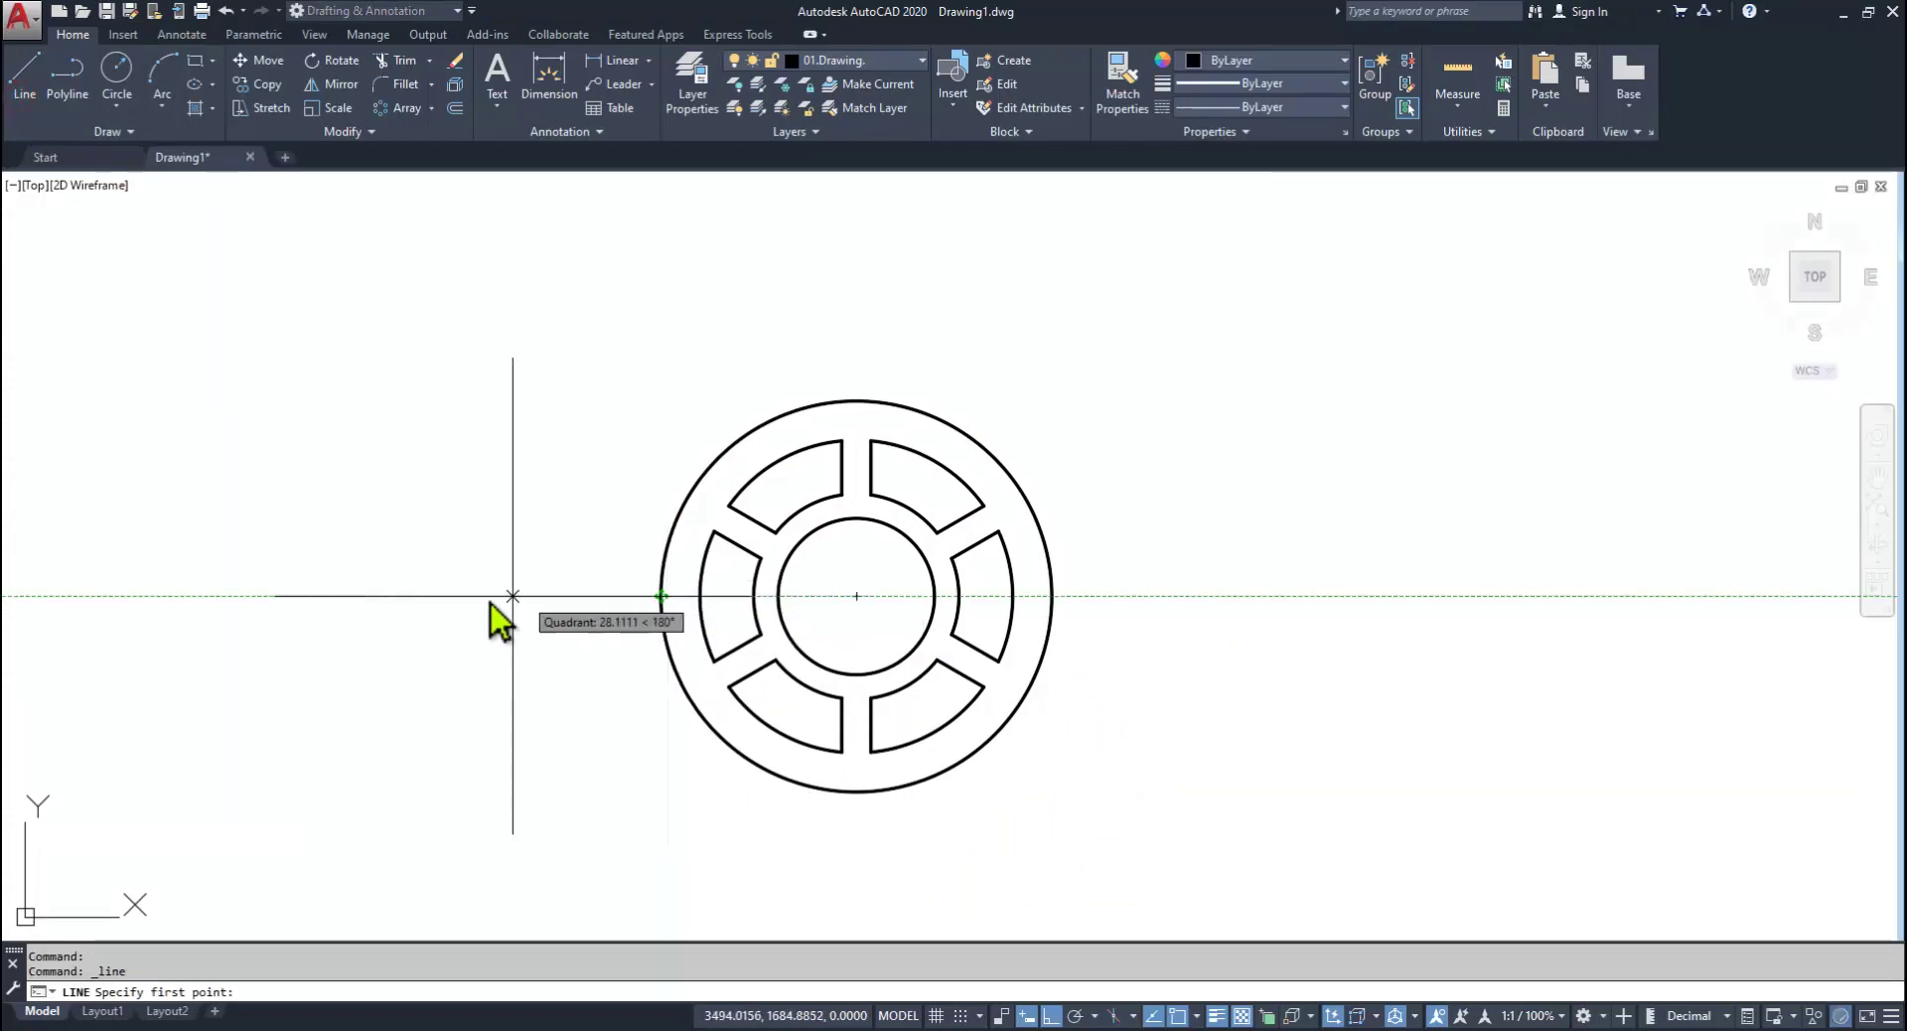
left_click(268, 598)
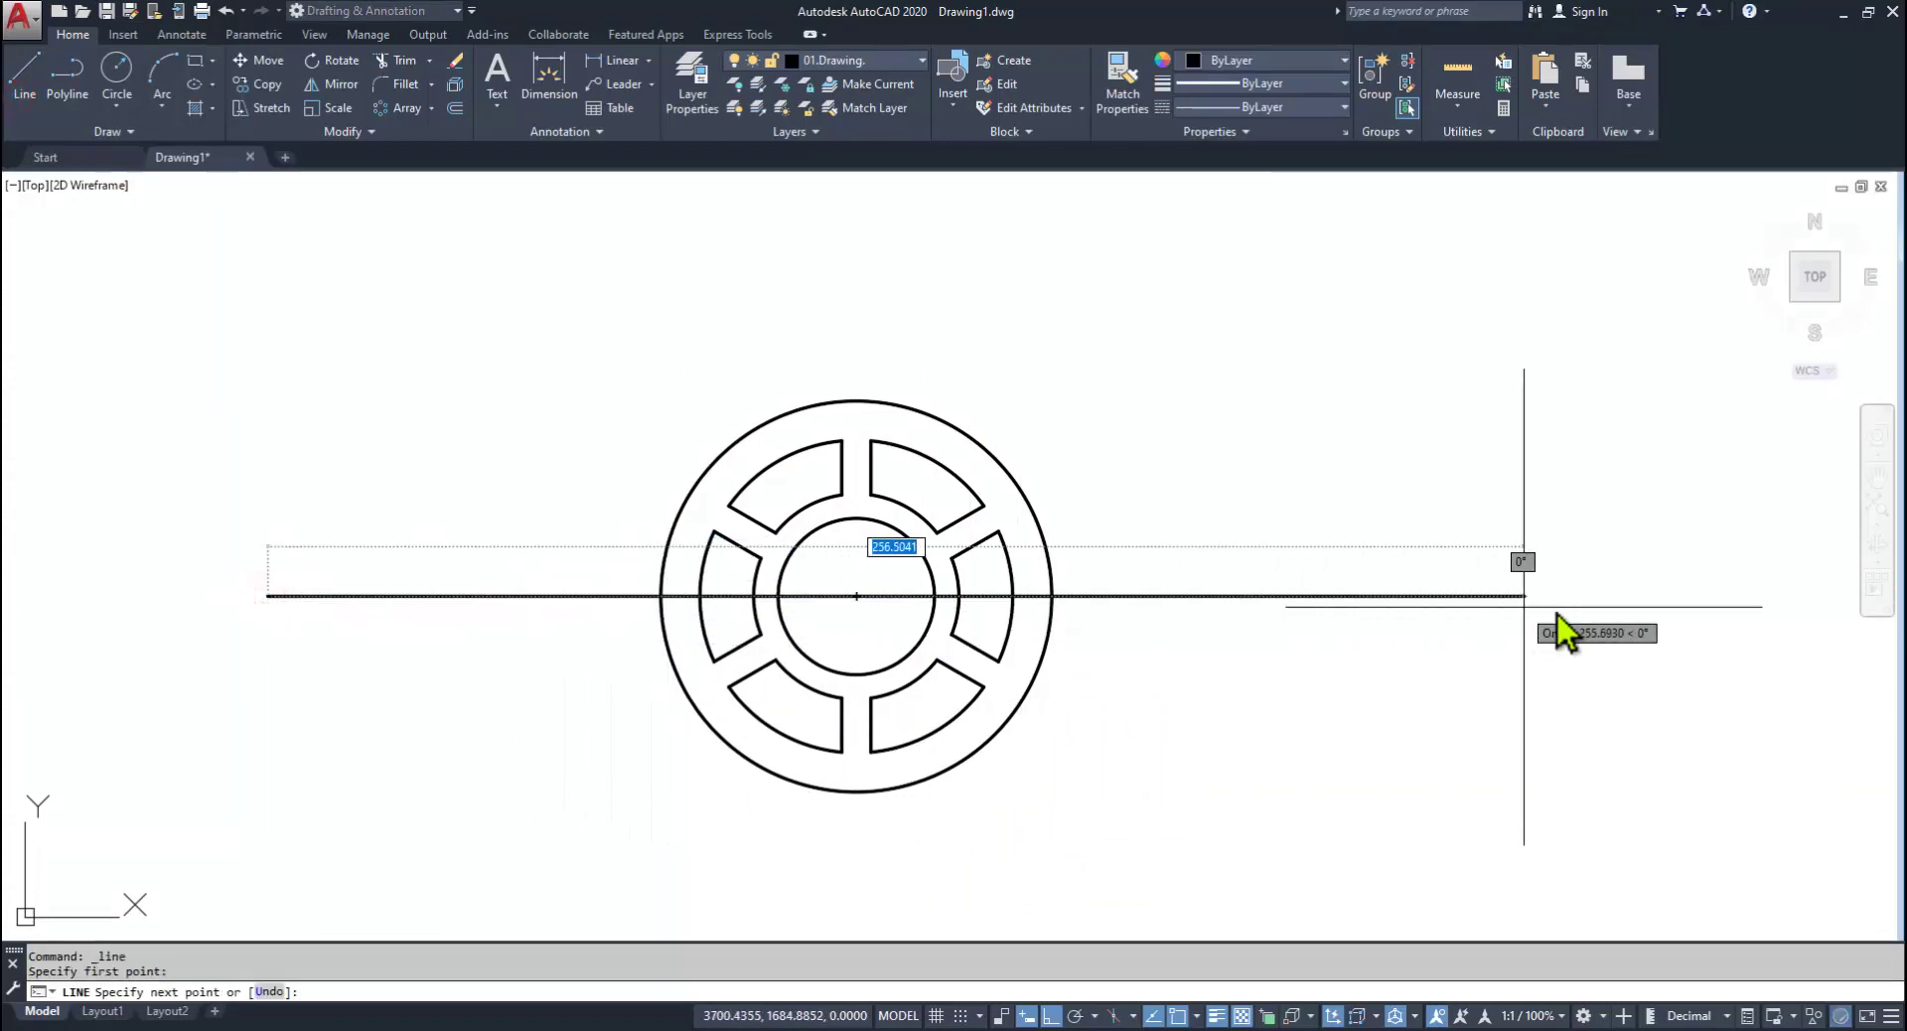
left_click(1579, 596)
key("Return")
key("Return")
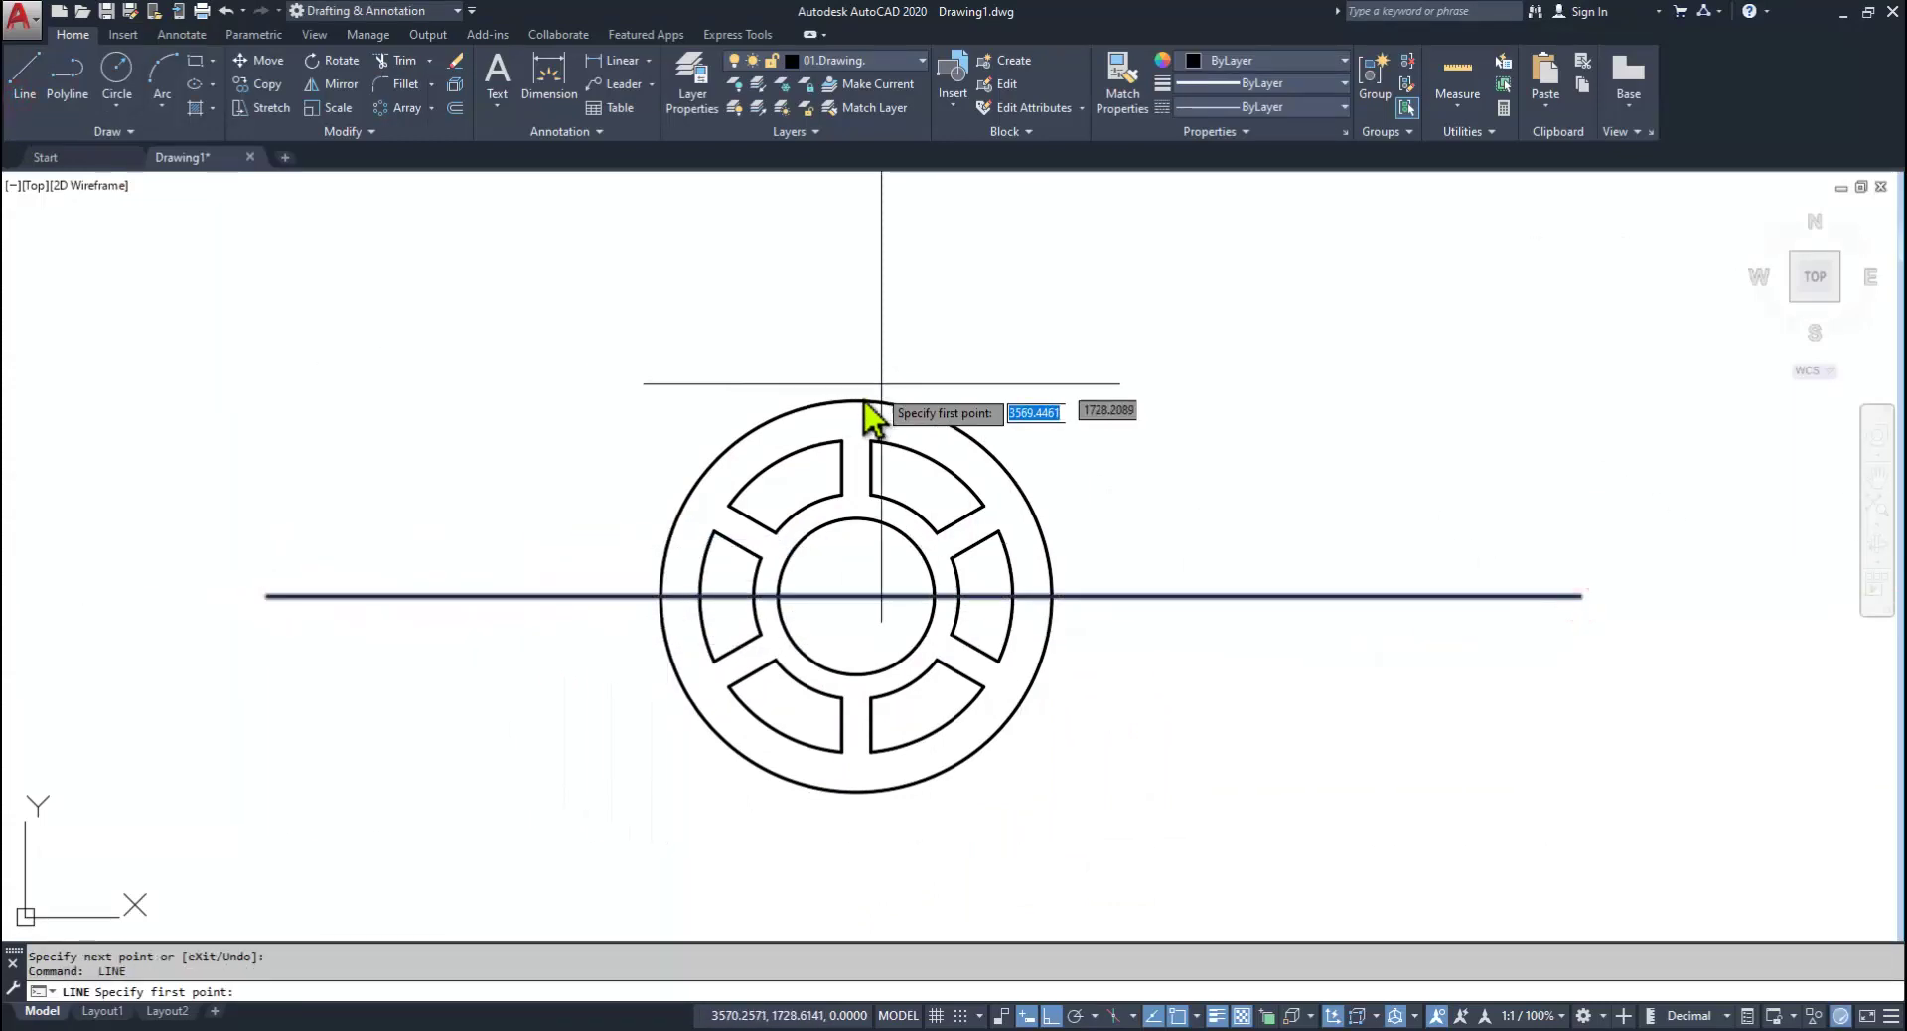
Step: Draw a vertical line through the circles' center, extending beyond the outer circle above and below
left_click(856, 203)
mouse_move(831, 724)
middle_mouse_down()
mouse_move(881, 426)
mouse_move(873, 915)
mouse_move(884, 806)
mouse_move(941, 682)
middle_mouse_up()
left_click(931, 851)
key("Return")
Step: Check the hole spacing in the reference PDF and offset the horizontal center line 60 upward
key("alt+Tab")
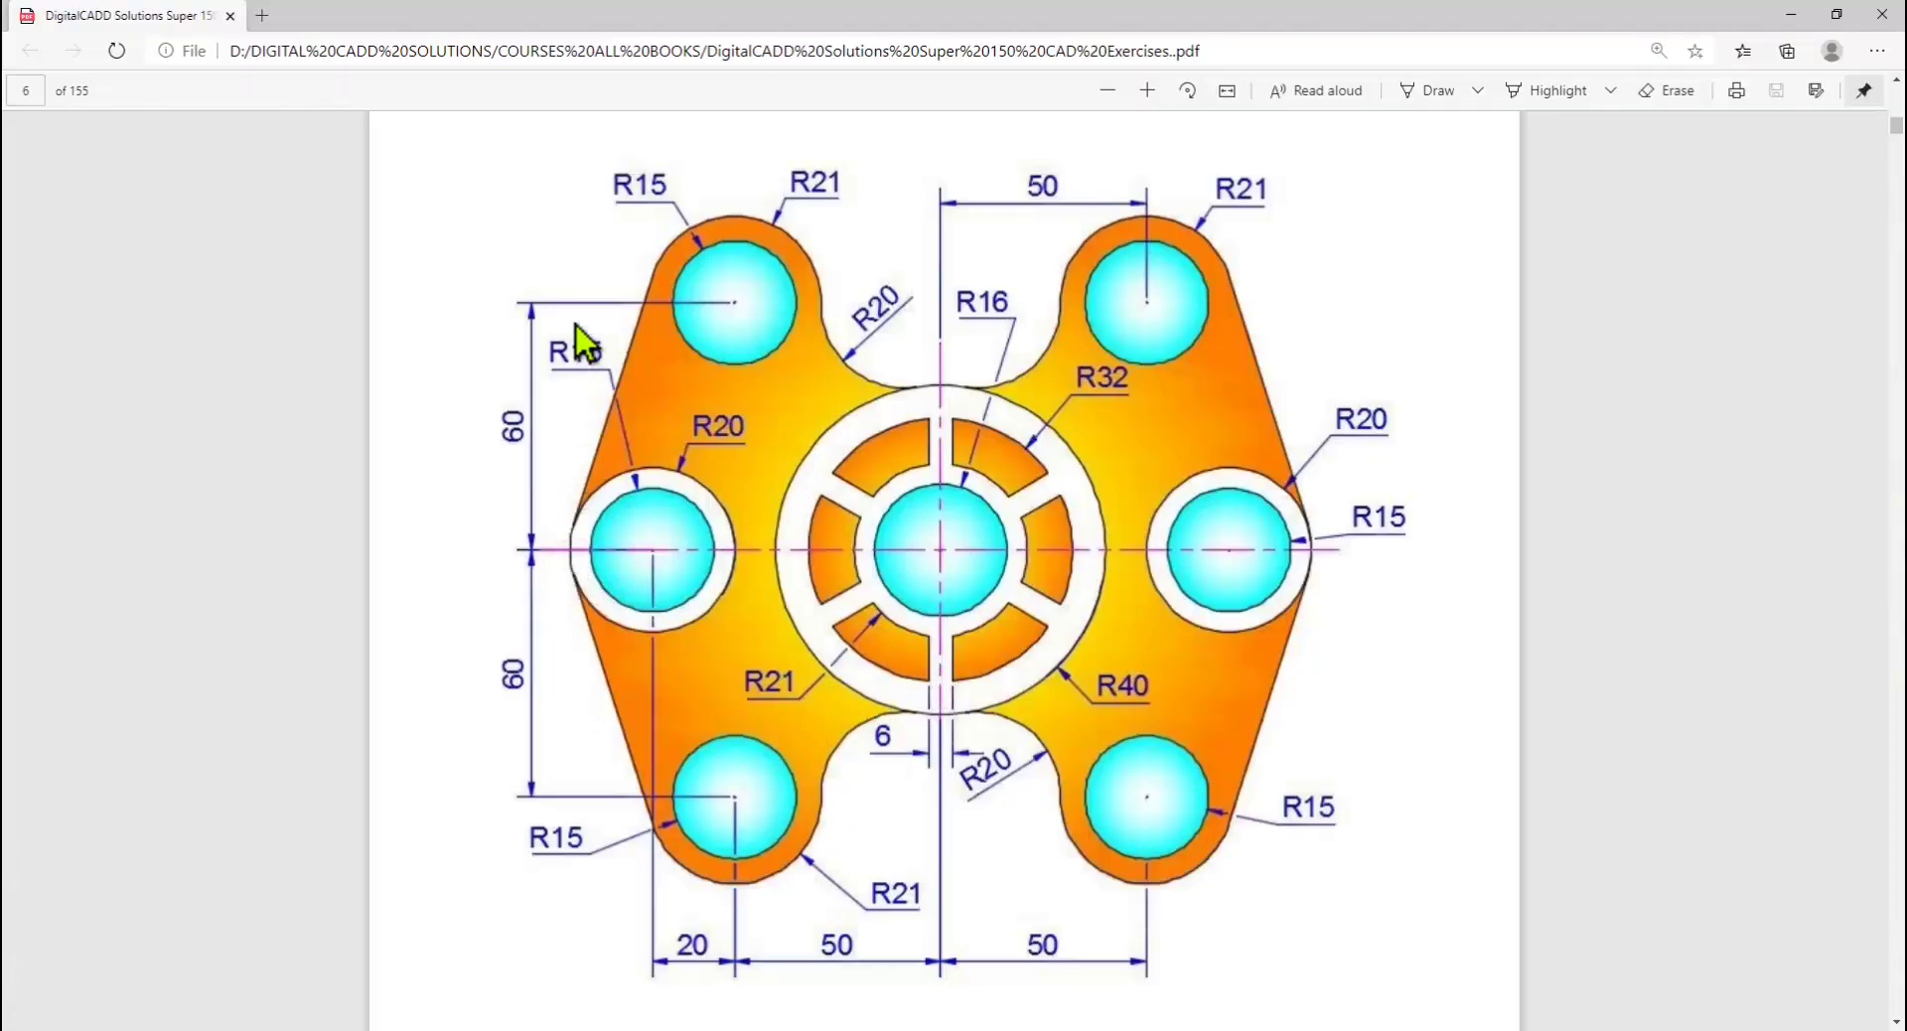
scroll(844, 750, "down", 3)
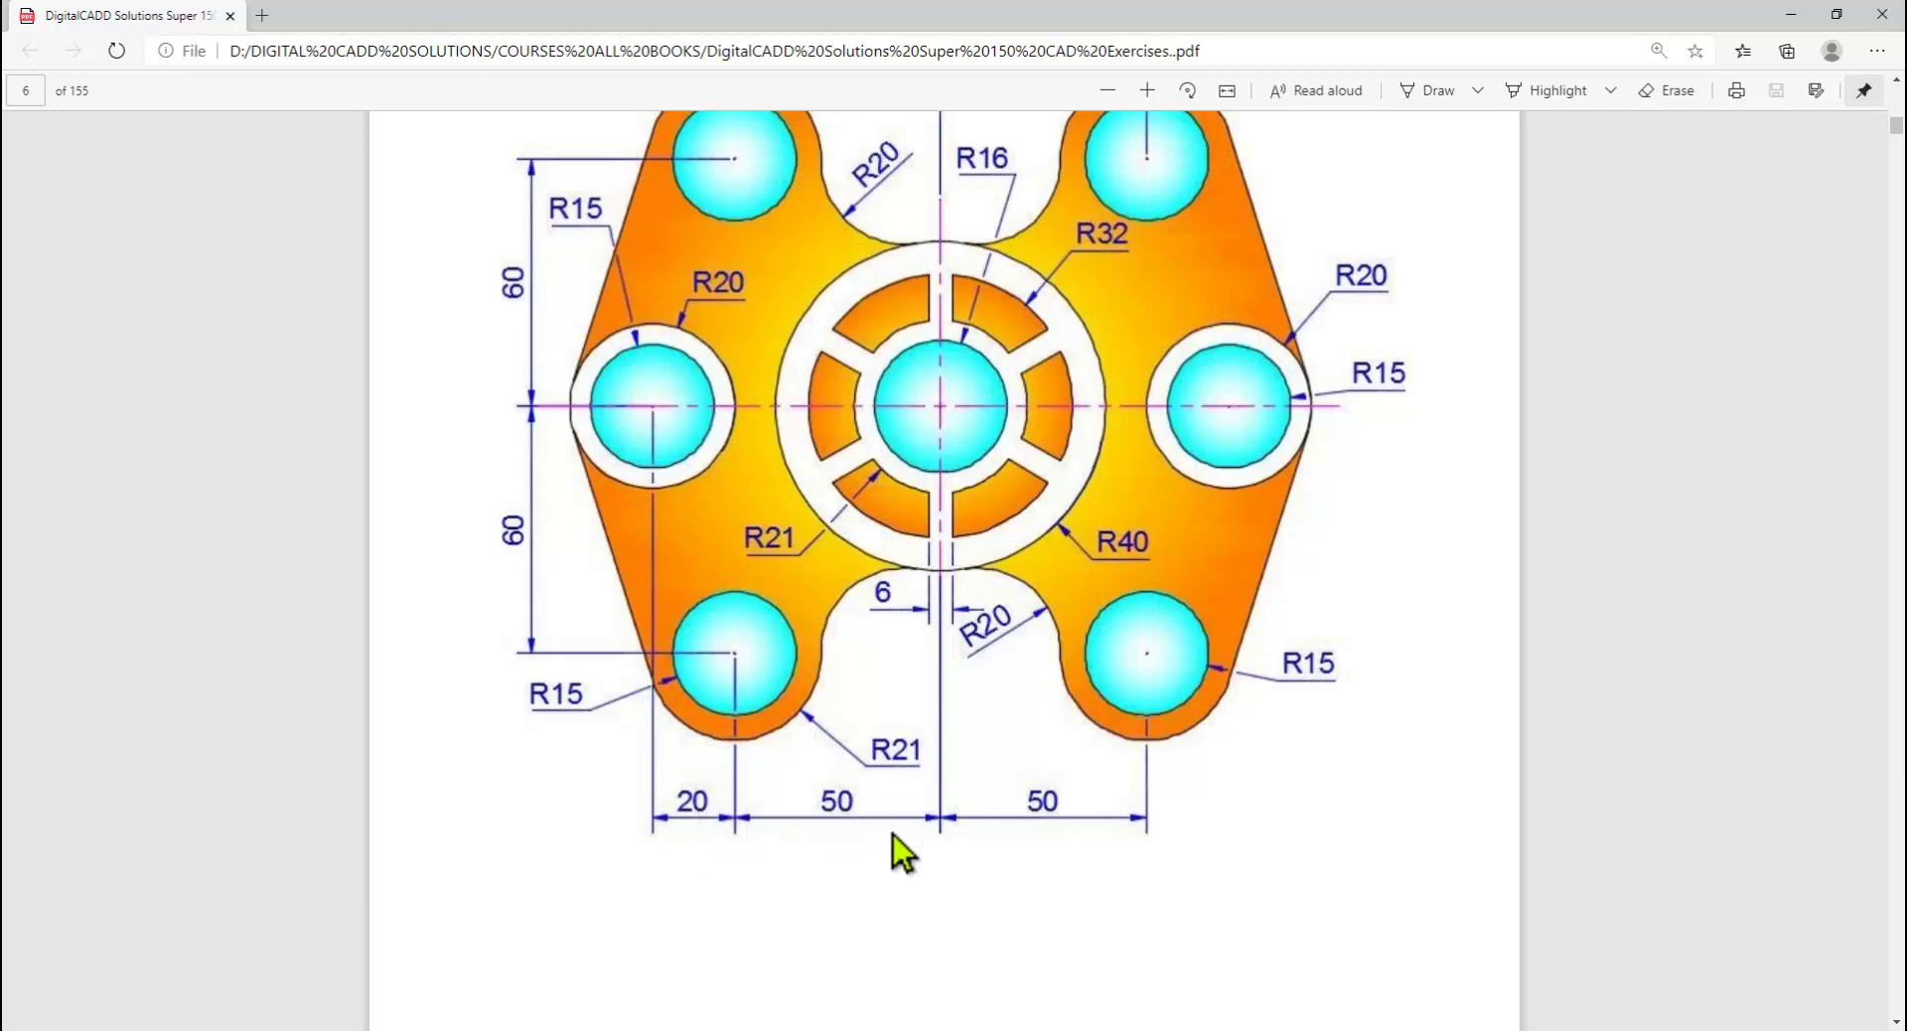
key("alt+Tab")
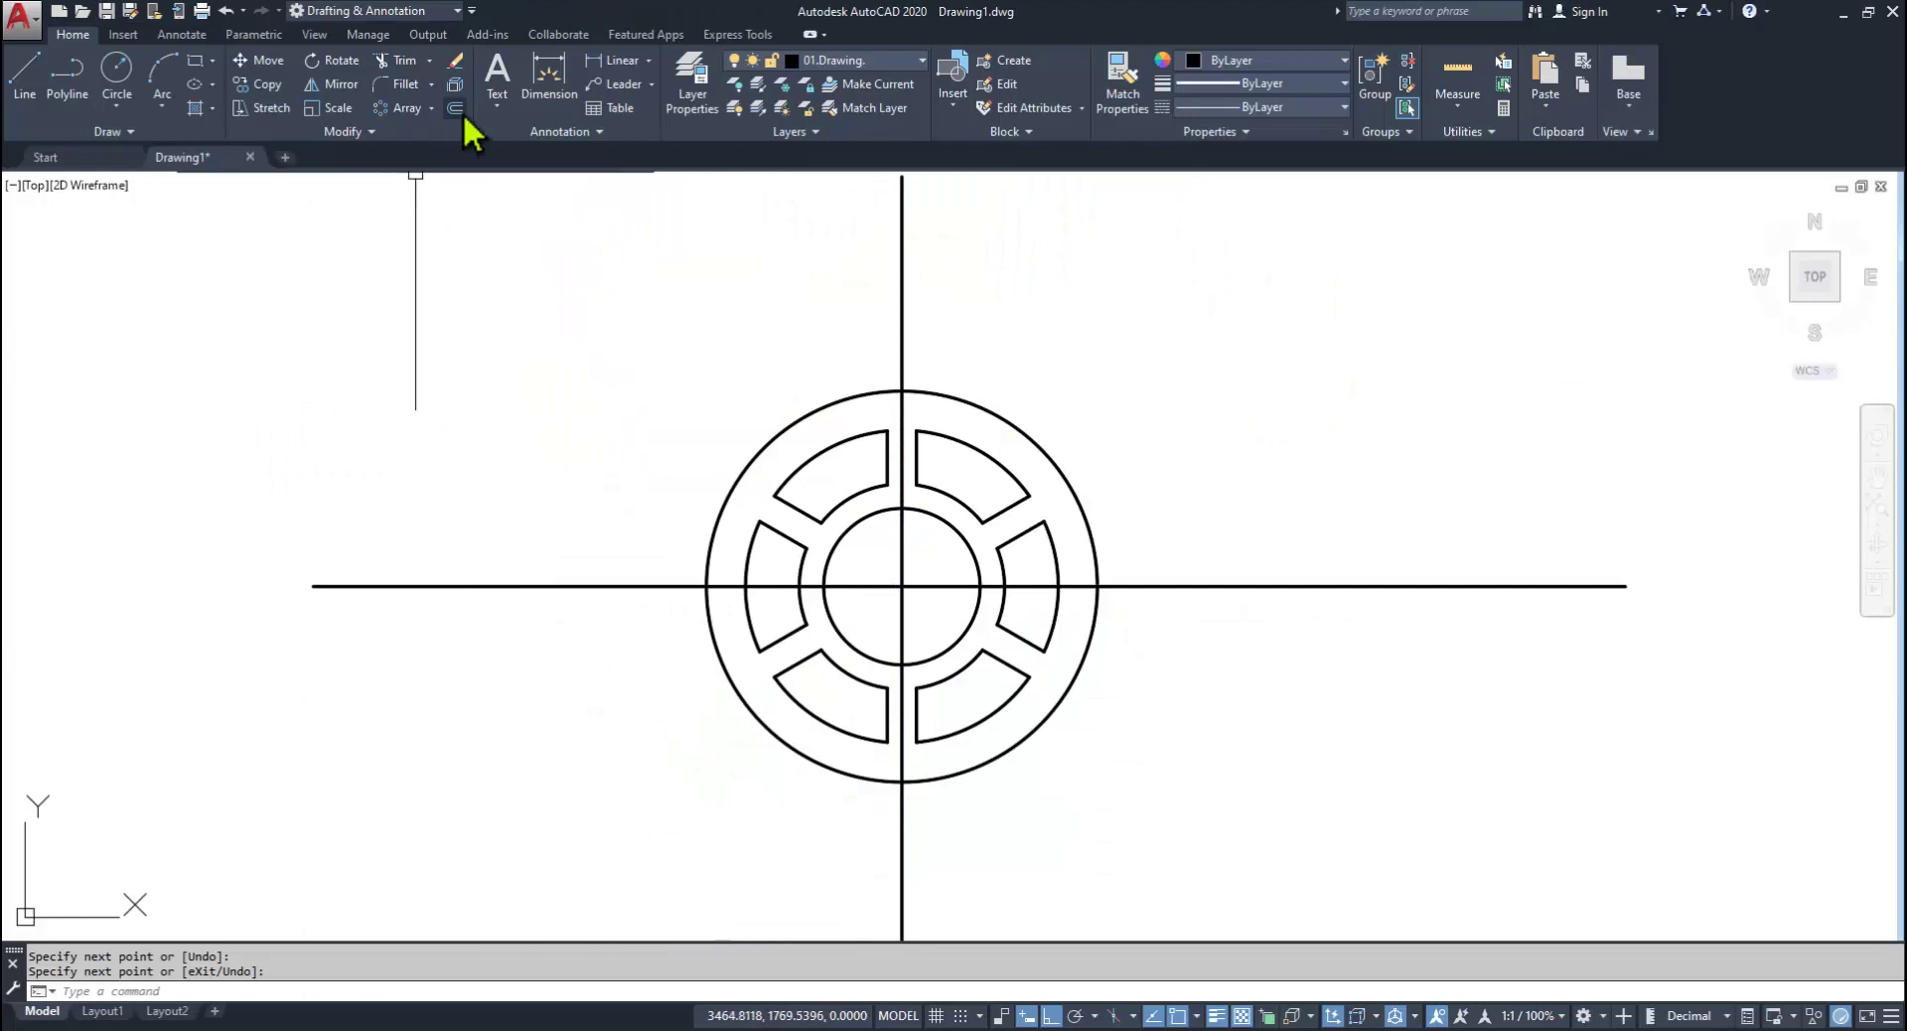
left_click(462, 110)
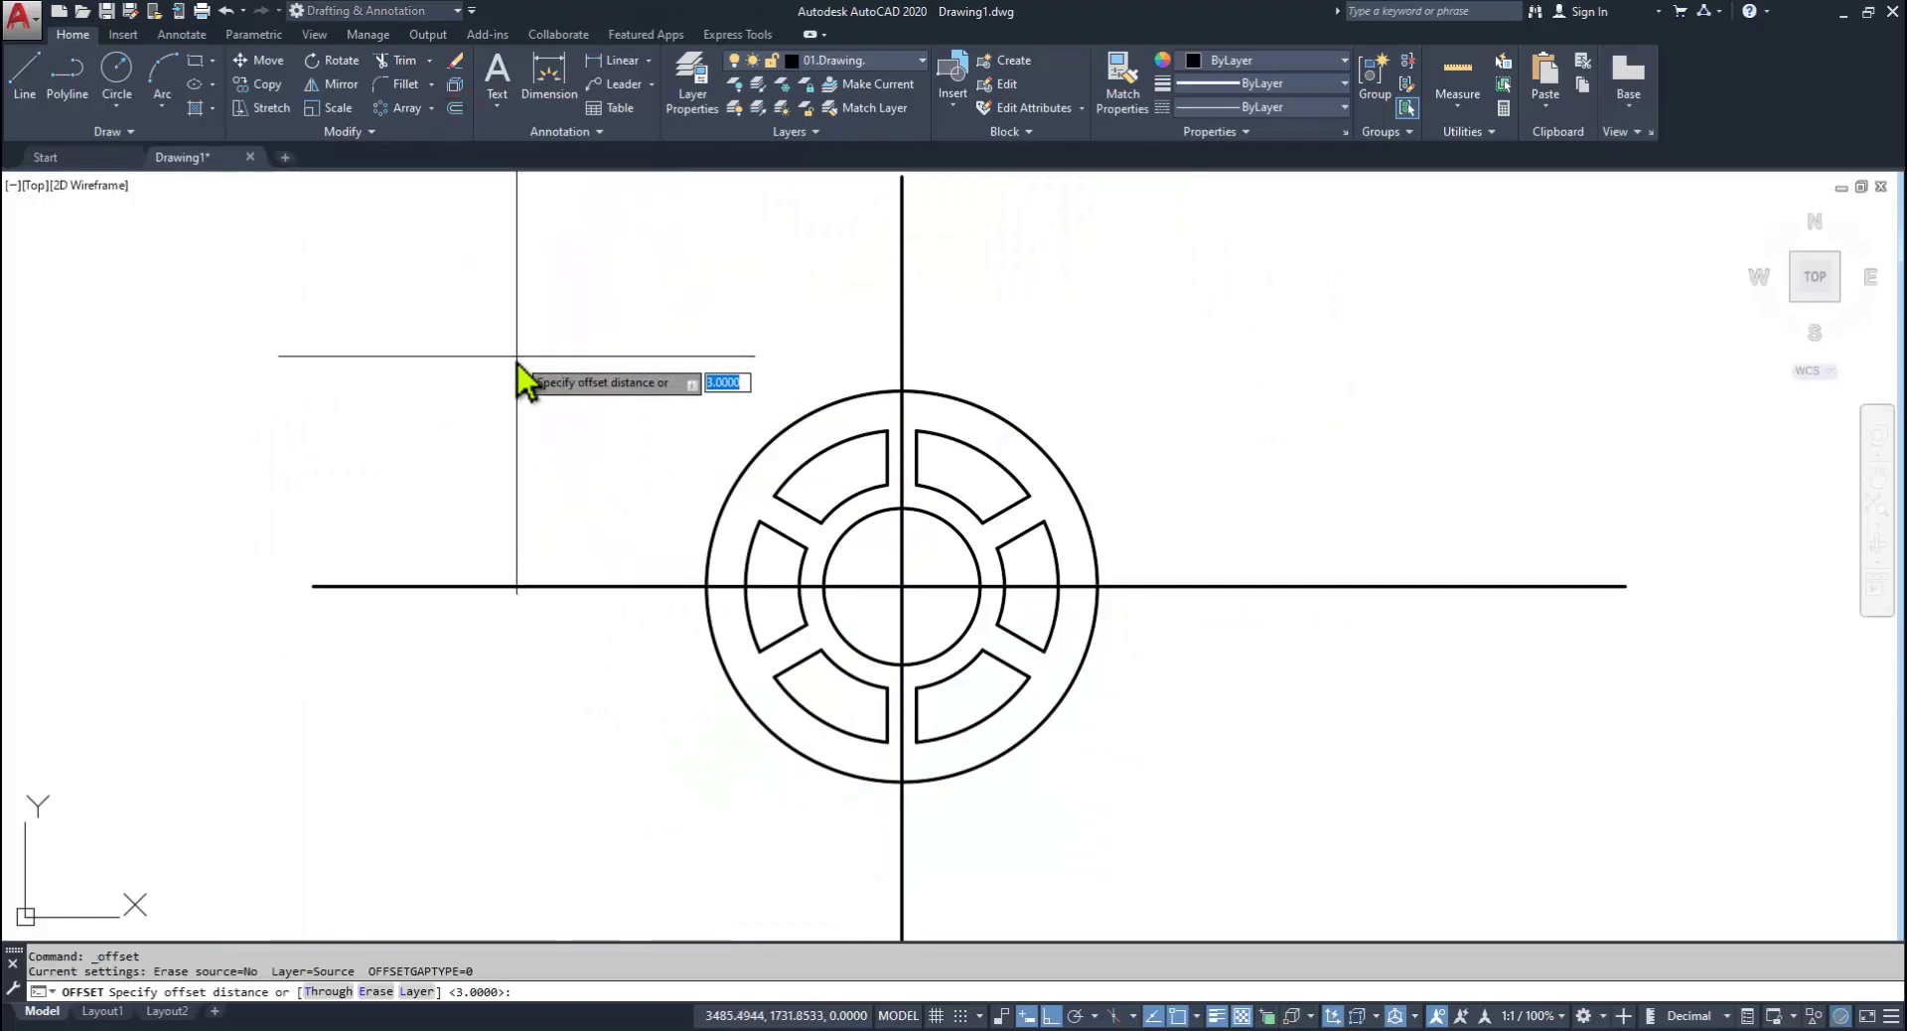
type("60")
key("Return")
key("alt+Tab")
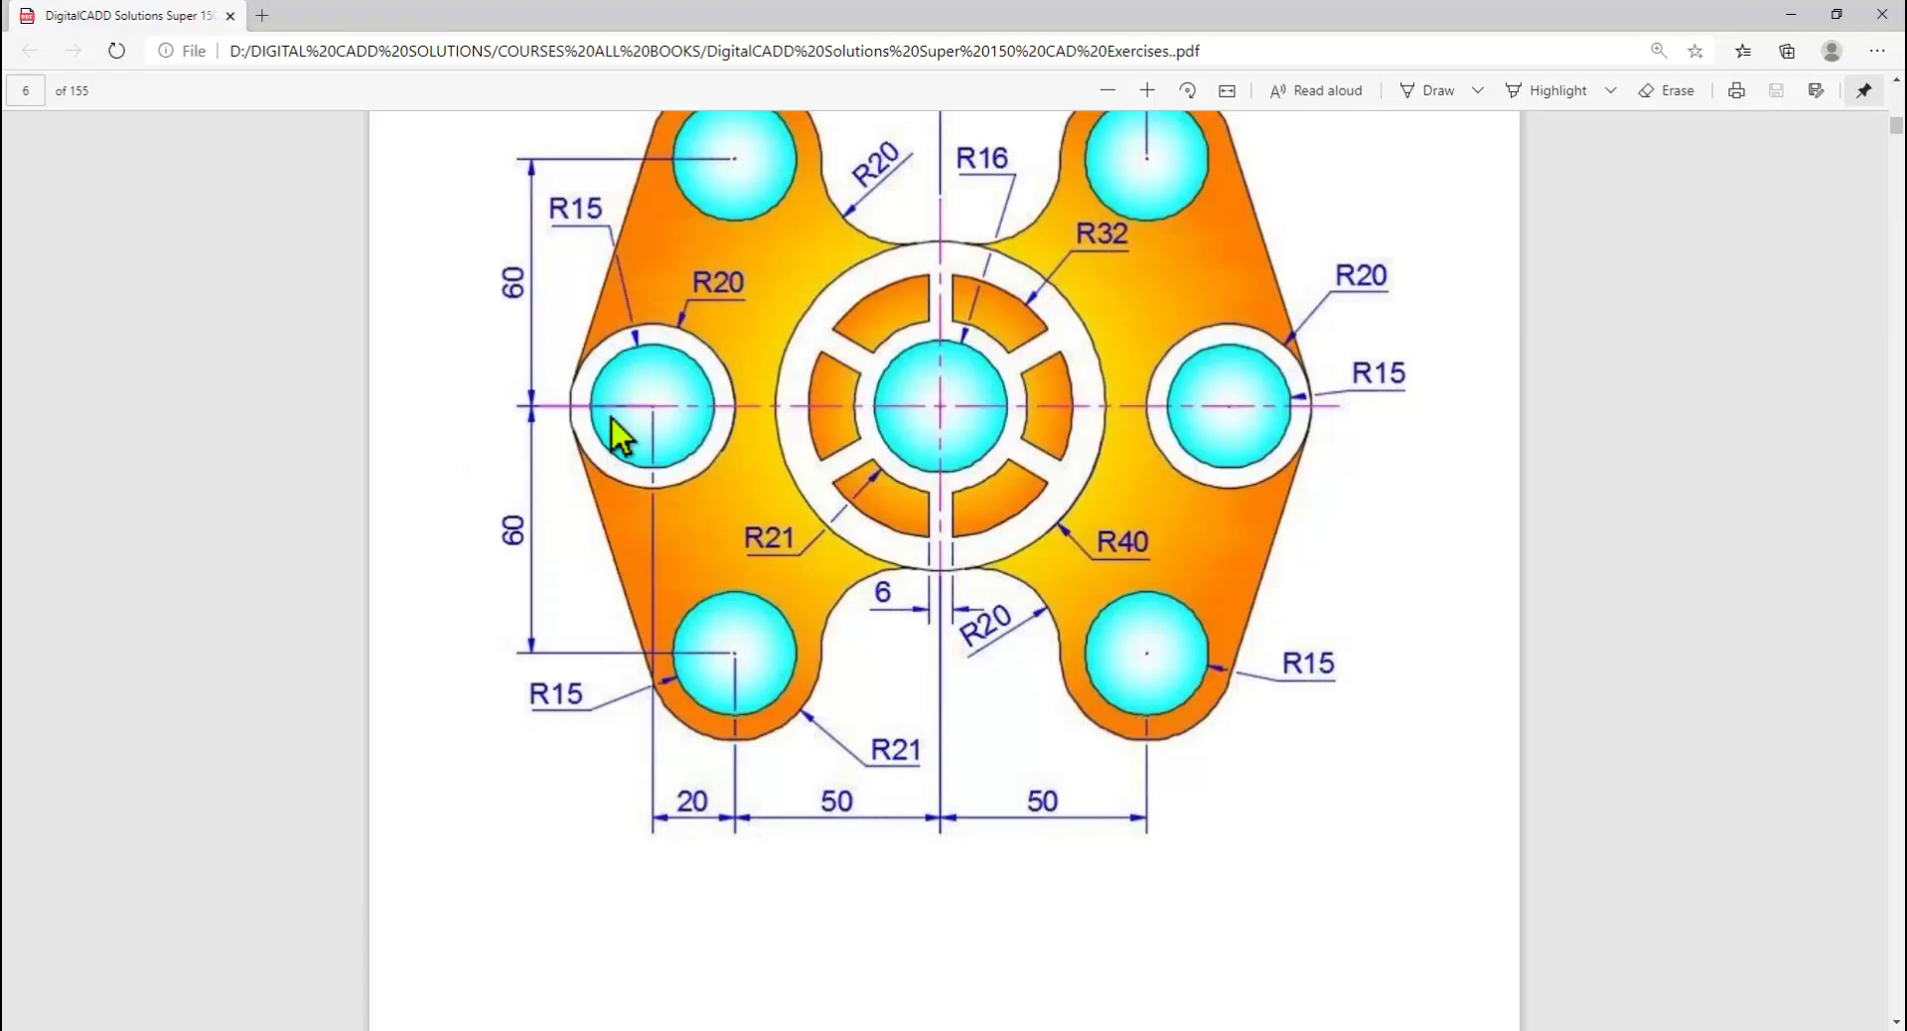
scroll(686, 477, "down", 2, "ctrl")
key("alt+Tab")
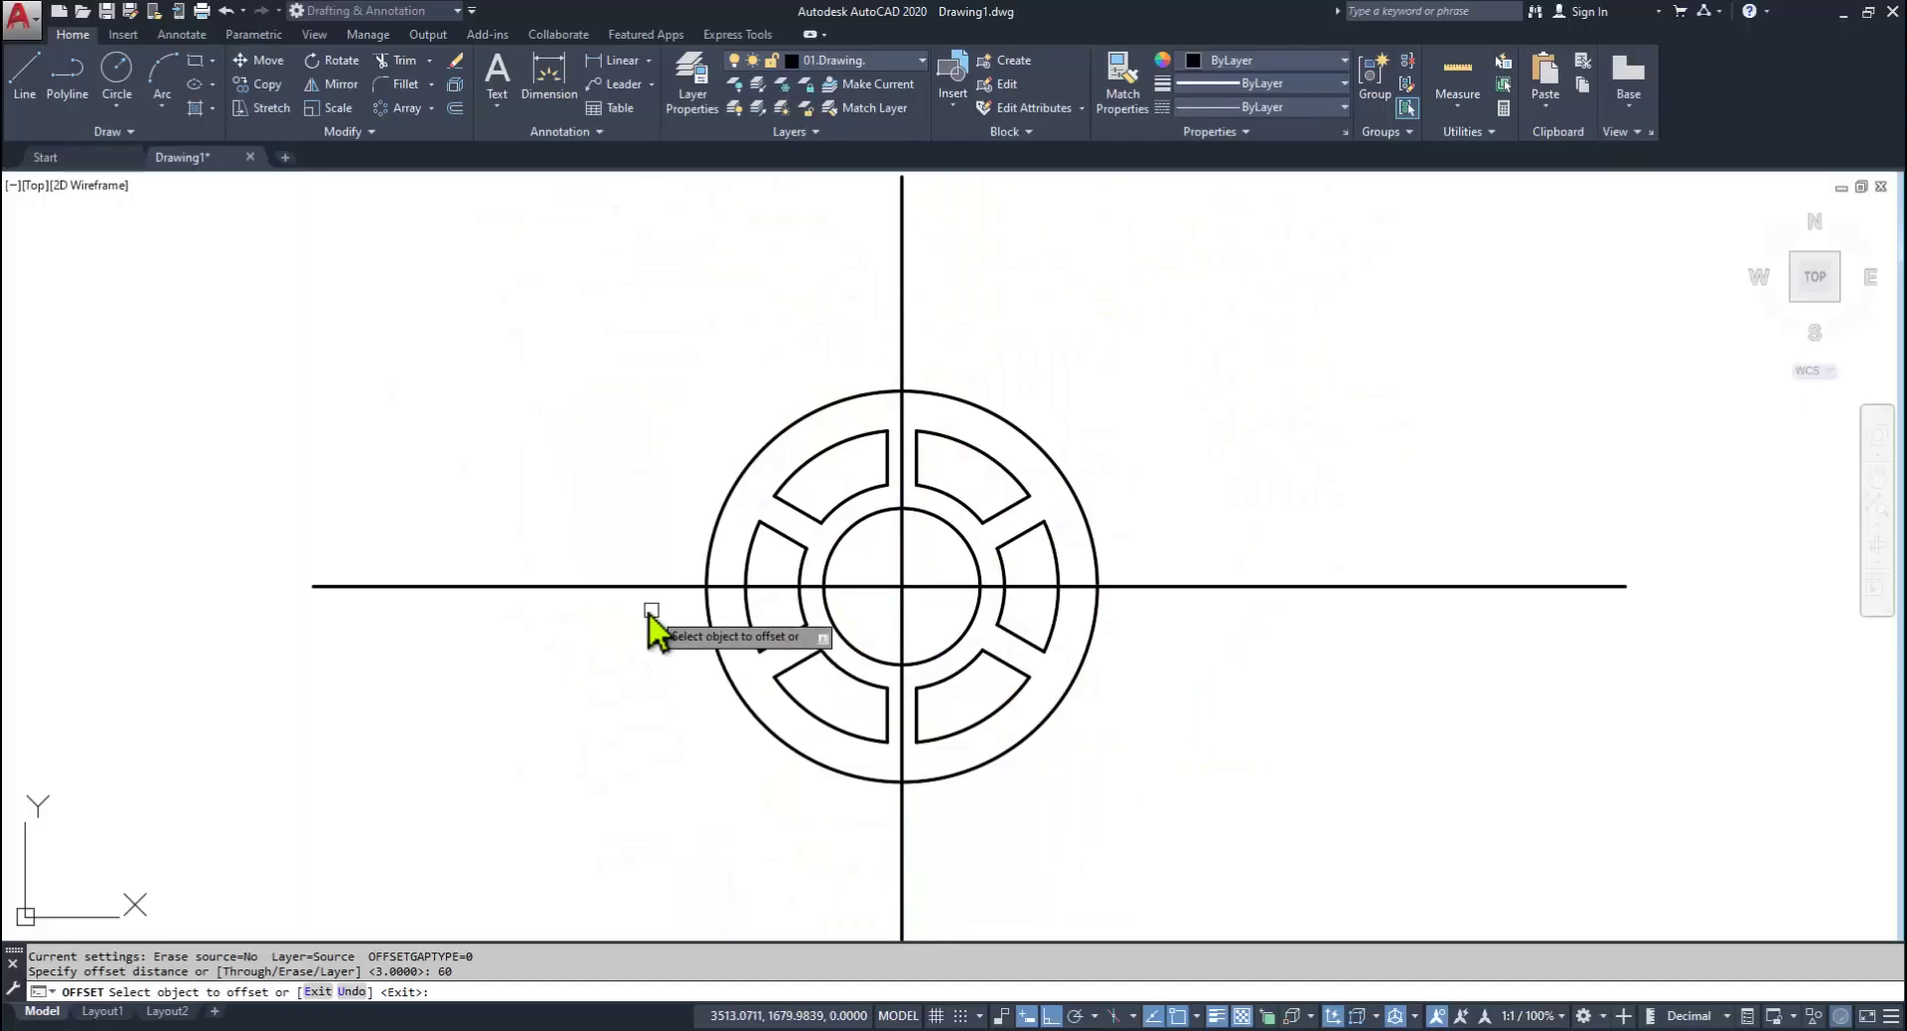
left_click(650, 586)
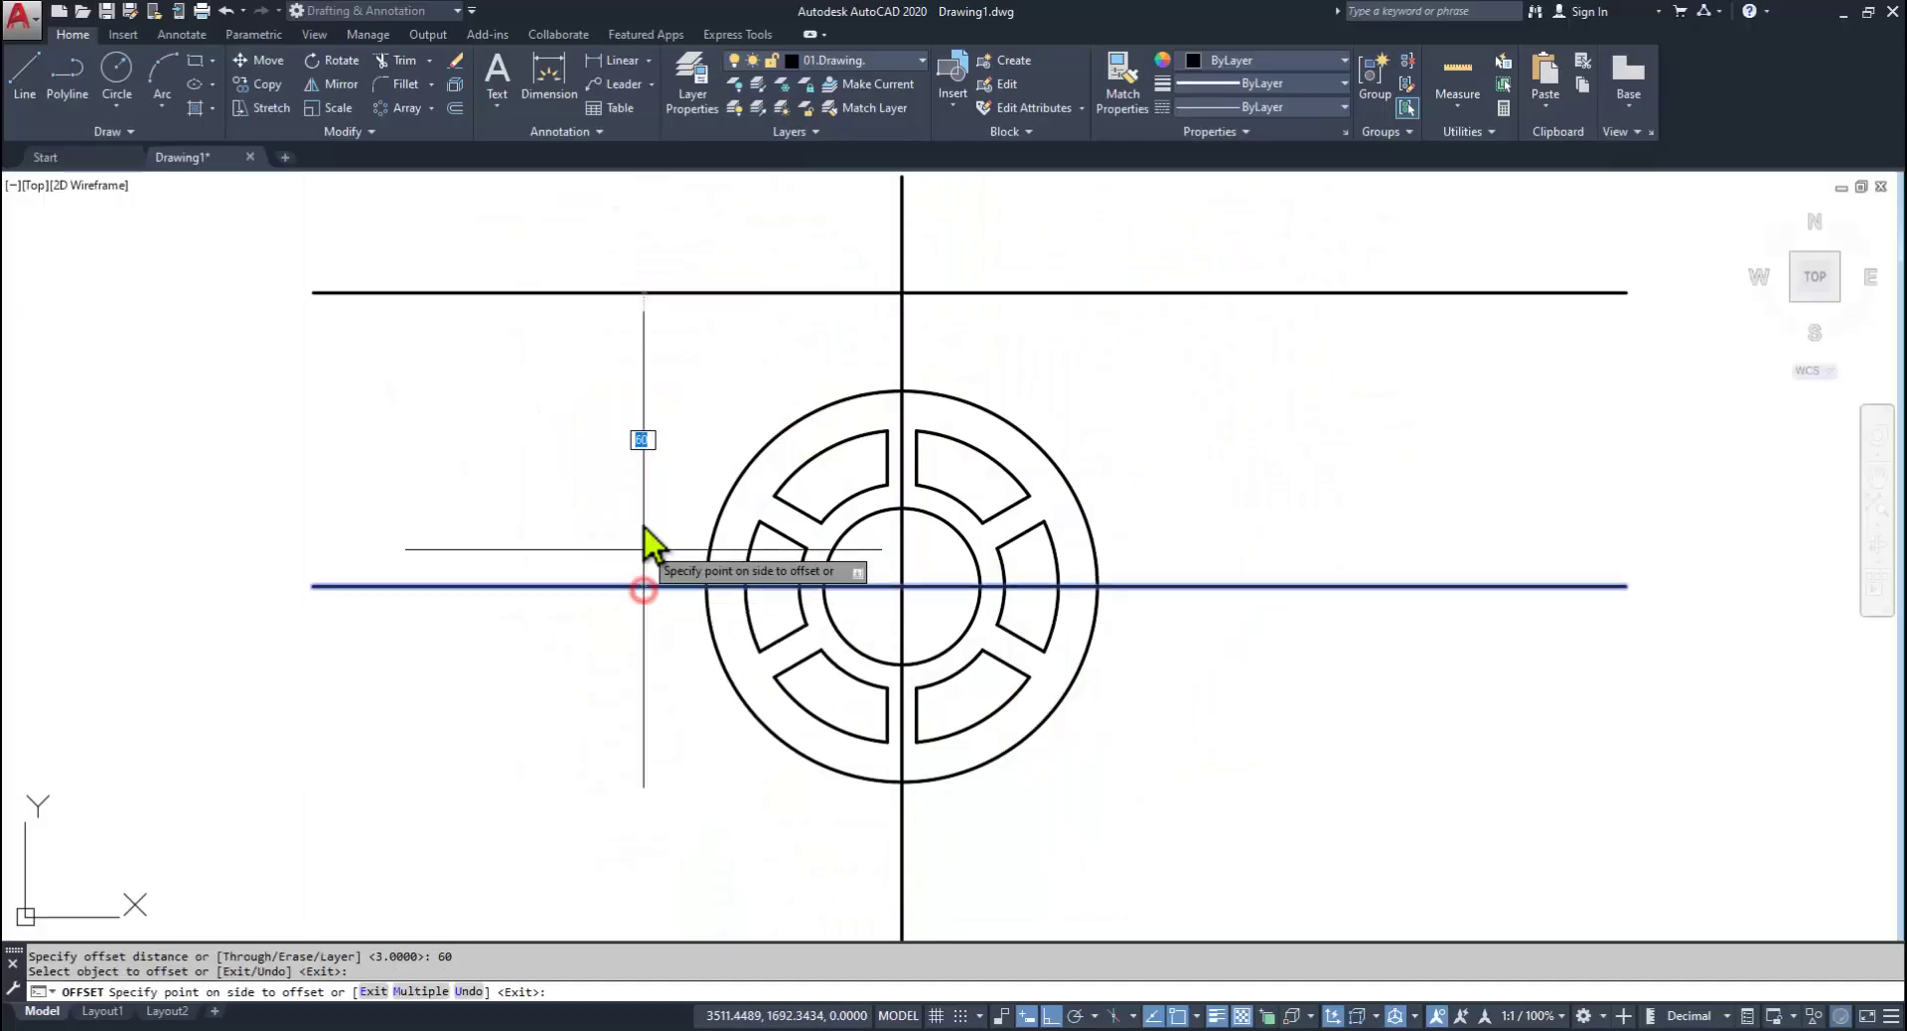
left_click(650, 381)
Step: Check the horizontal hole spacing in the reference PDF and offset the vertical center line 50 to the left
key("alt+Tab")
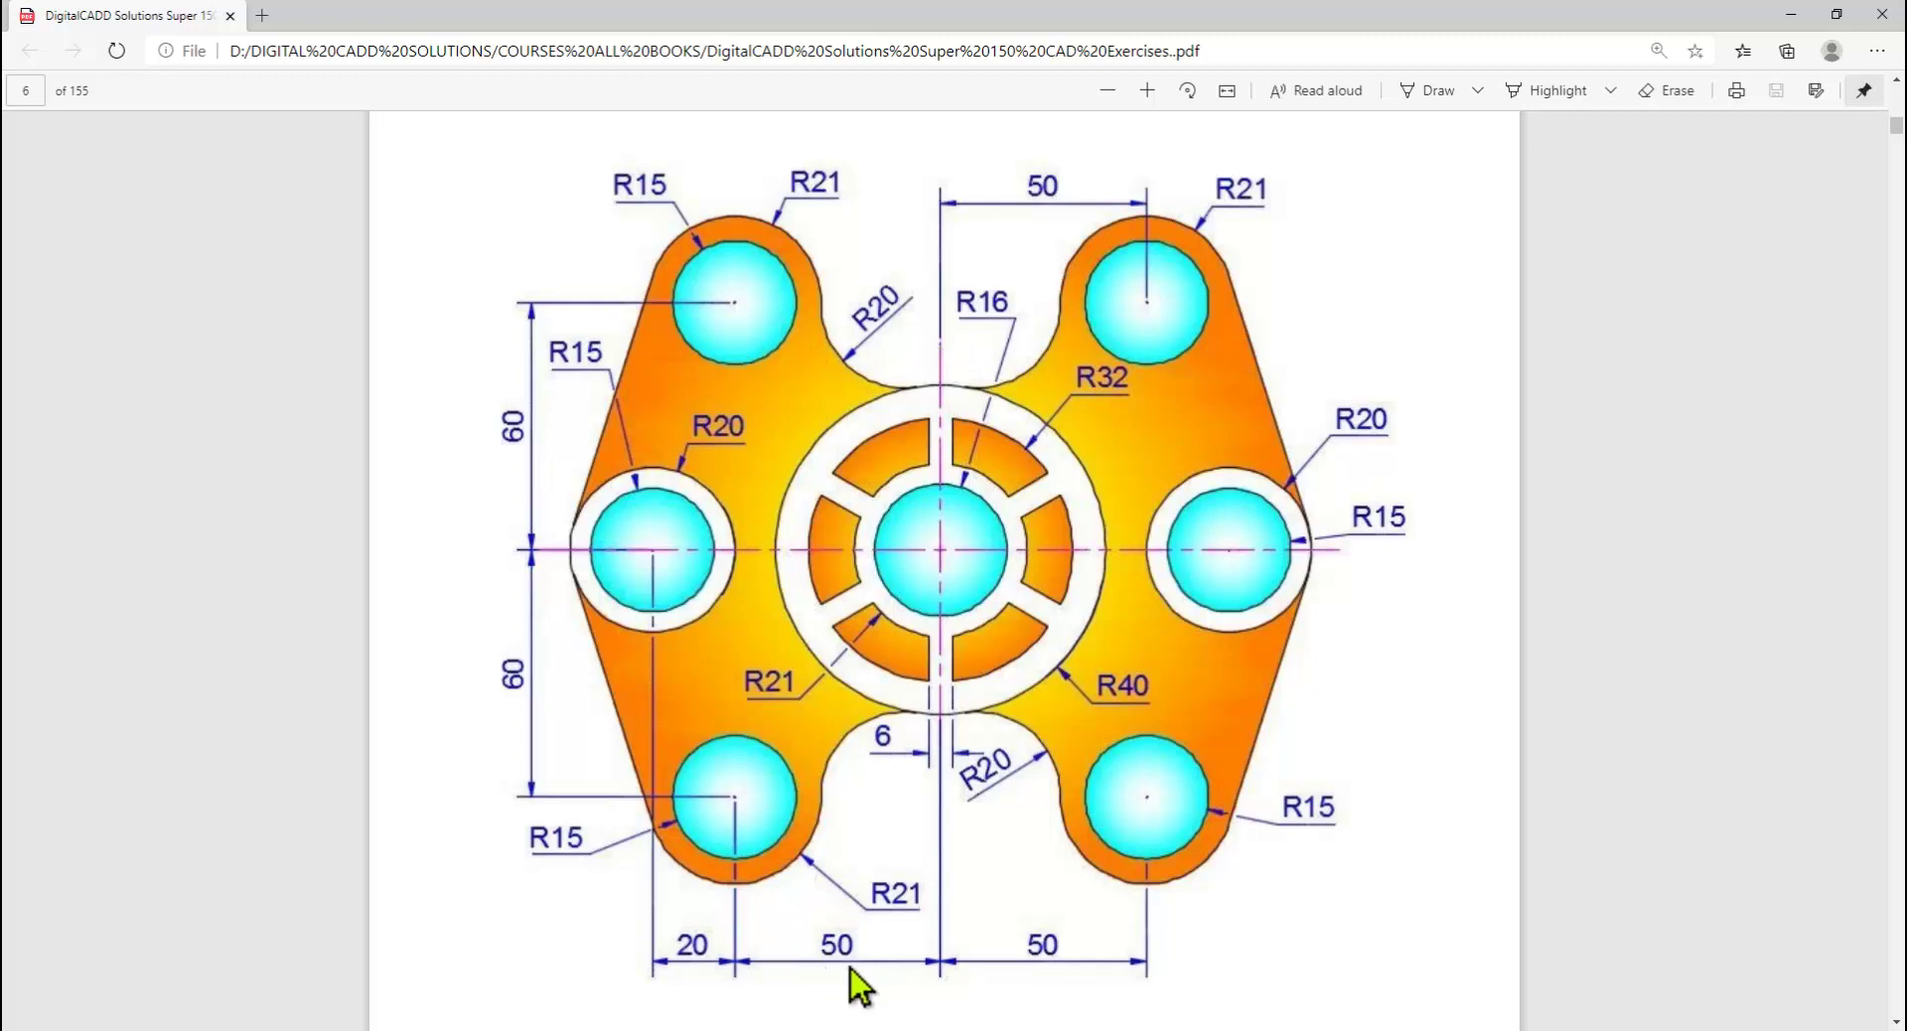
key("alt+Tab")
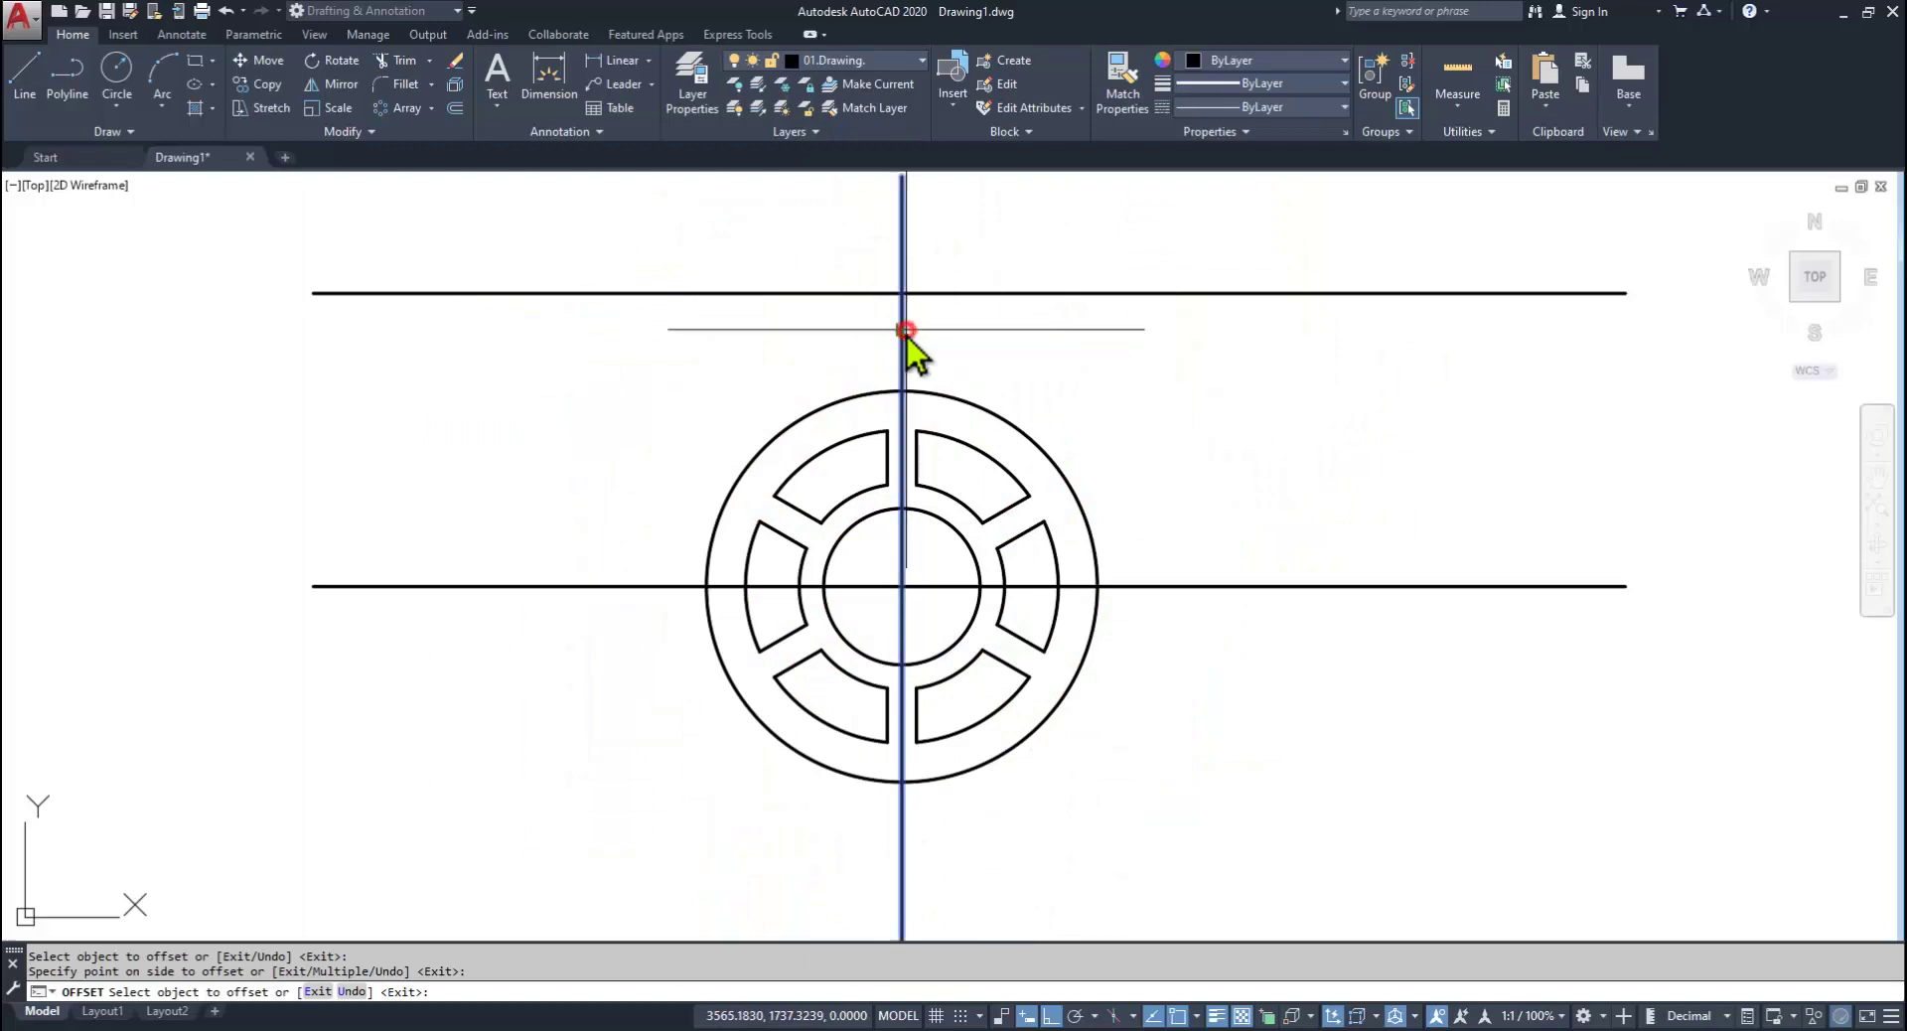
left_click(904, 331)
type("5")
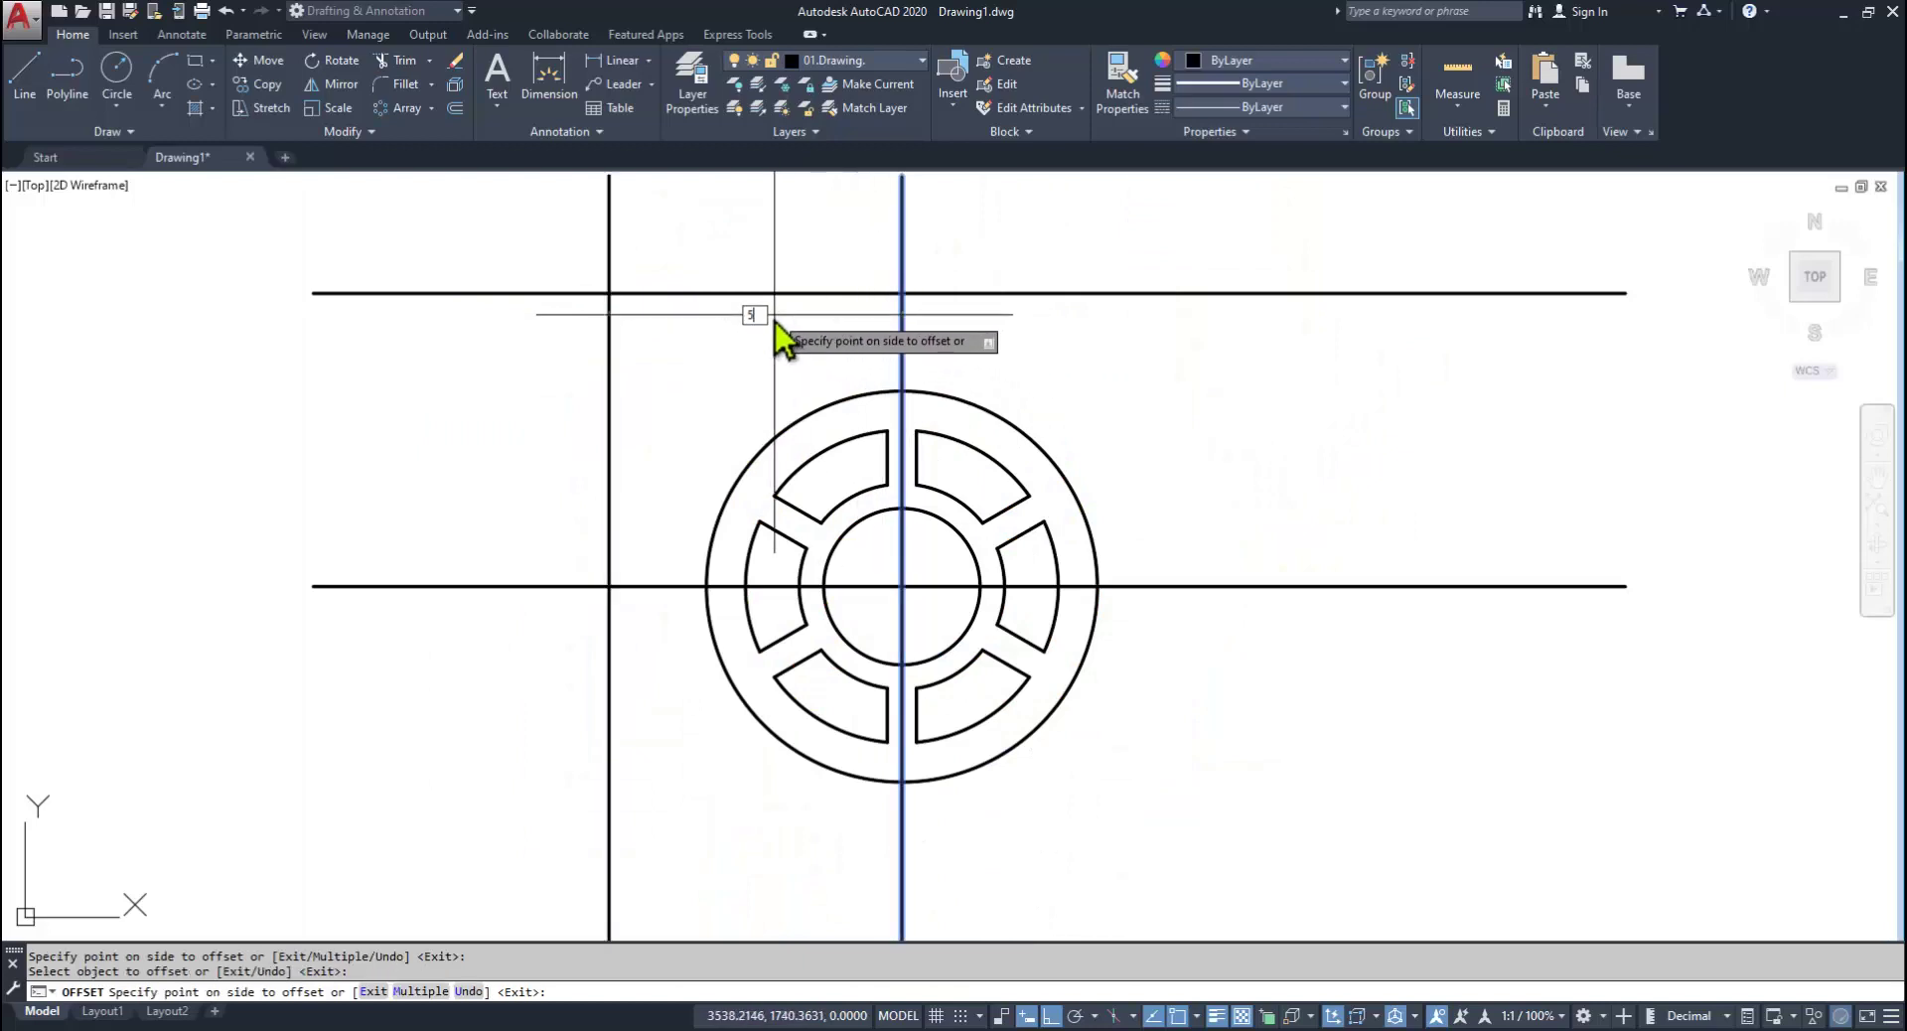
type("0")
key("Return")
key("Return")
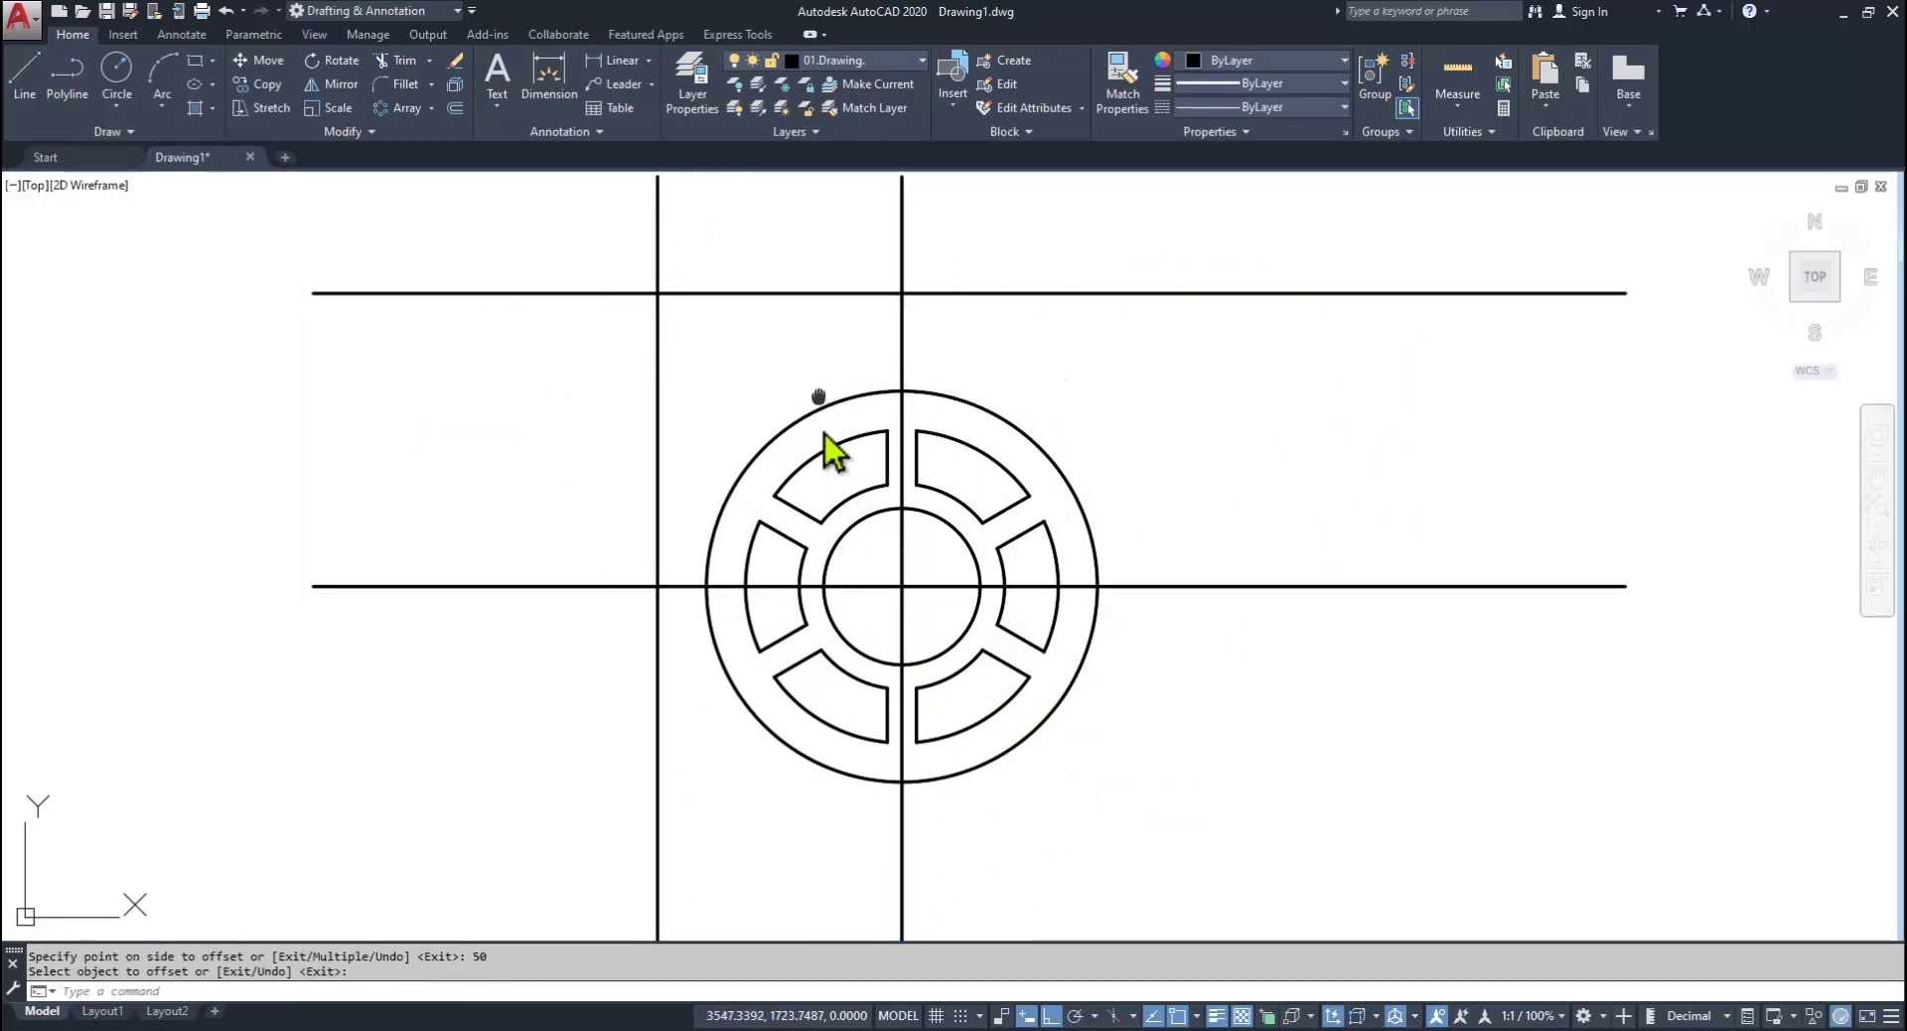
Step: Draw a circle of radius 15 centered on the intersection of the two offset lines, checking its radius in the reference PDF
scroll(673, 391, "up", 4)
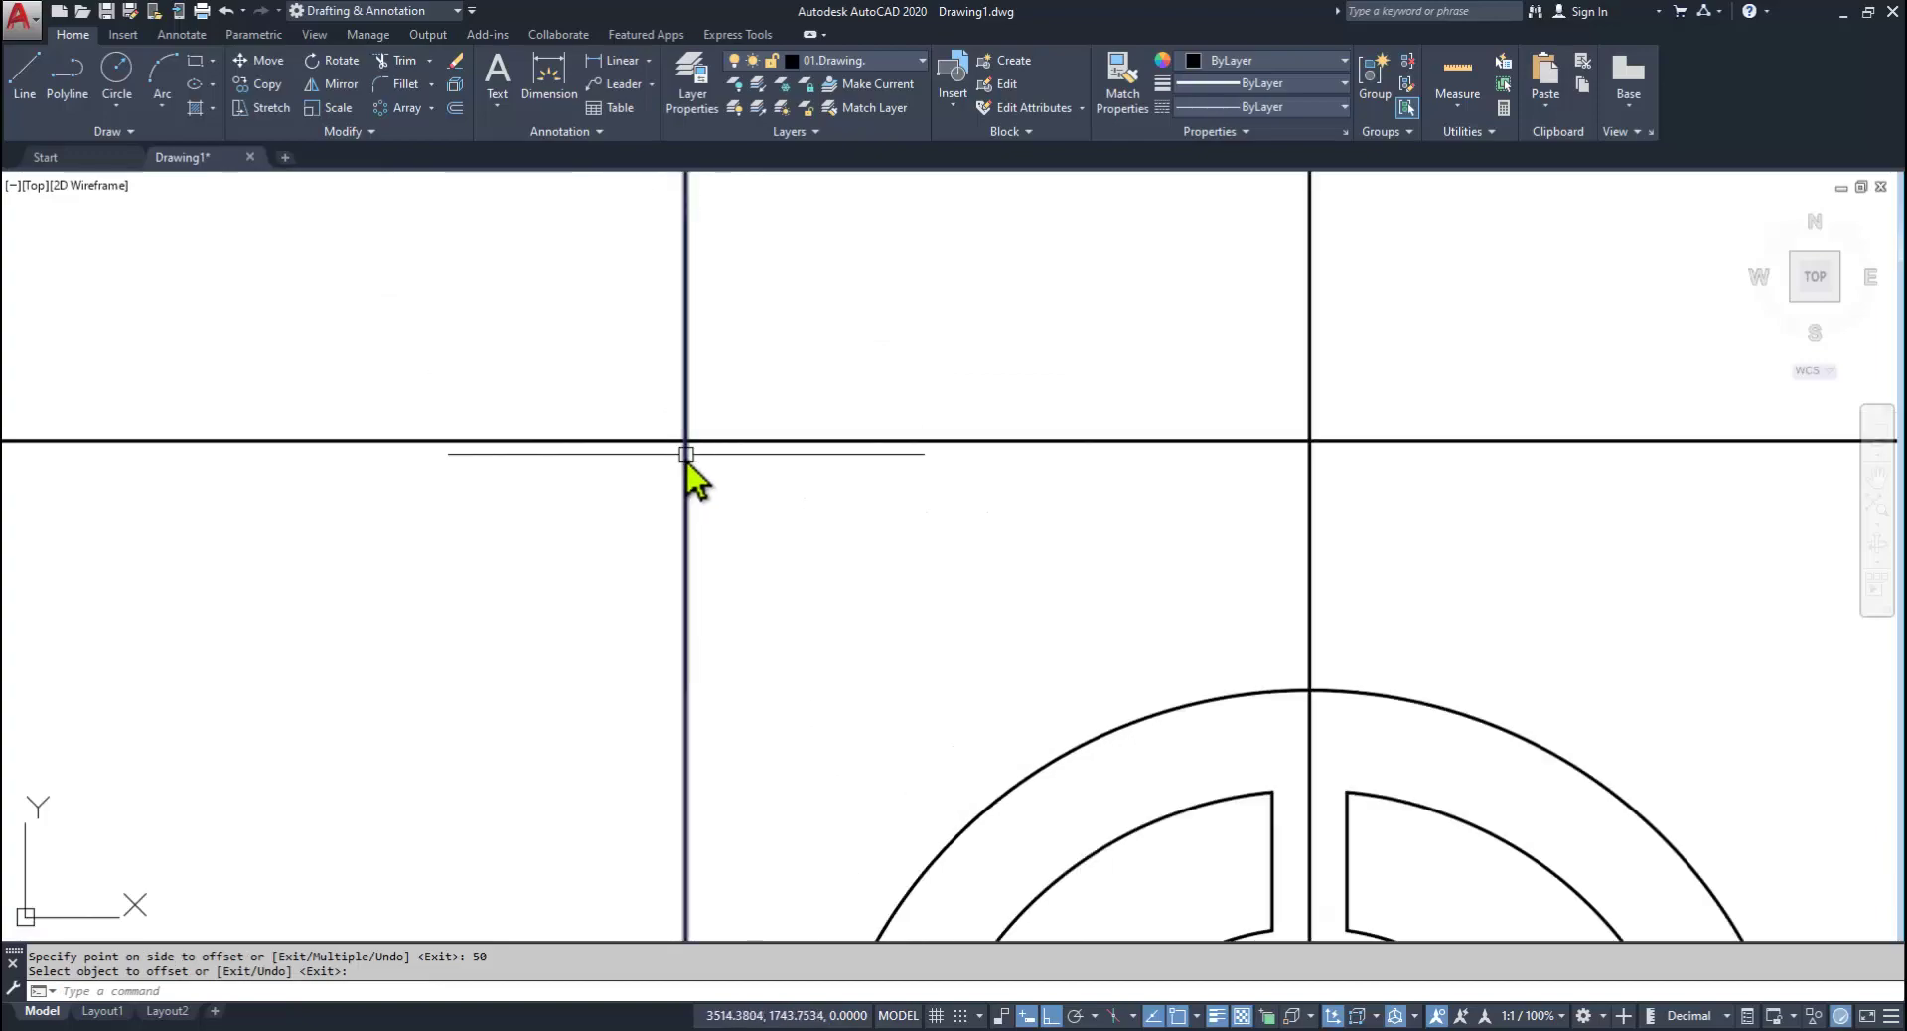
key("alt+Tab")
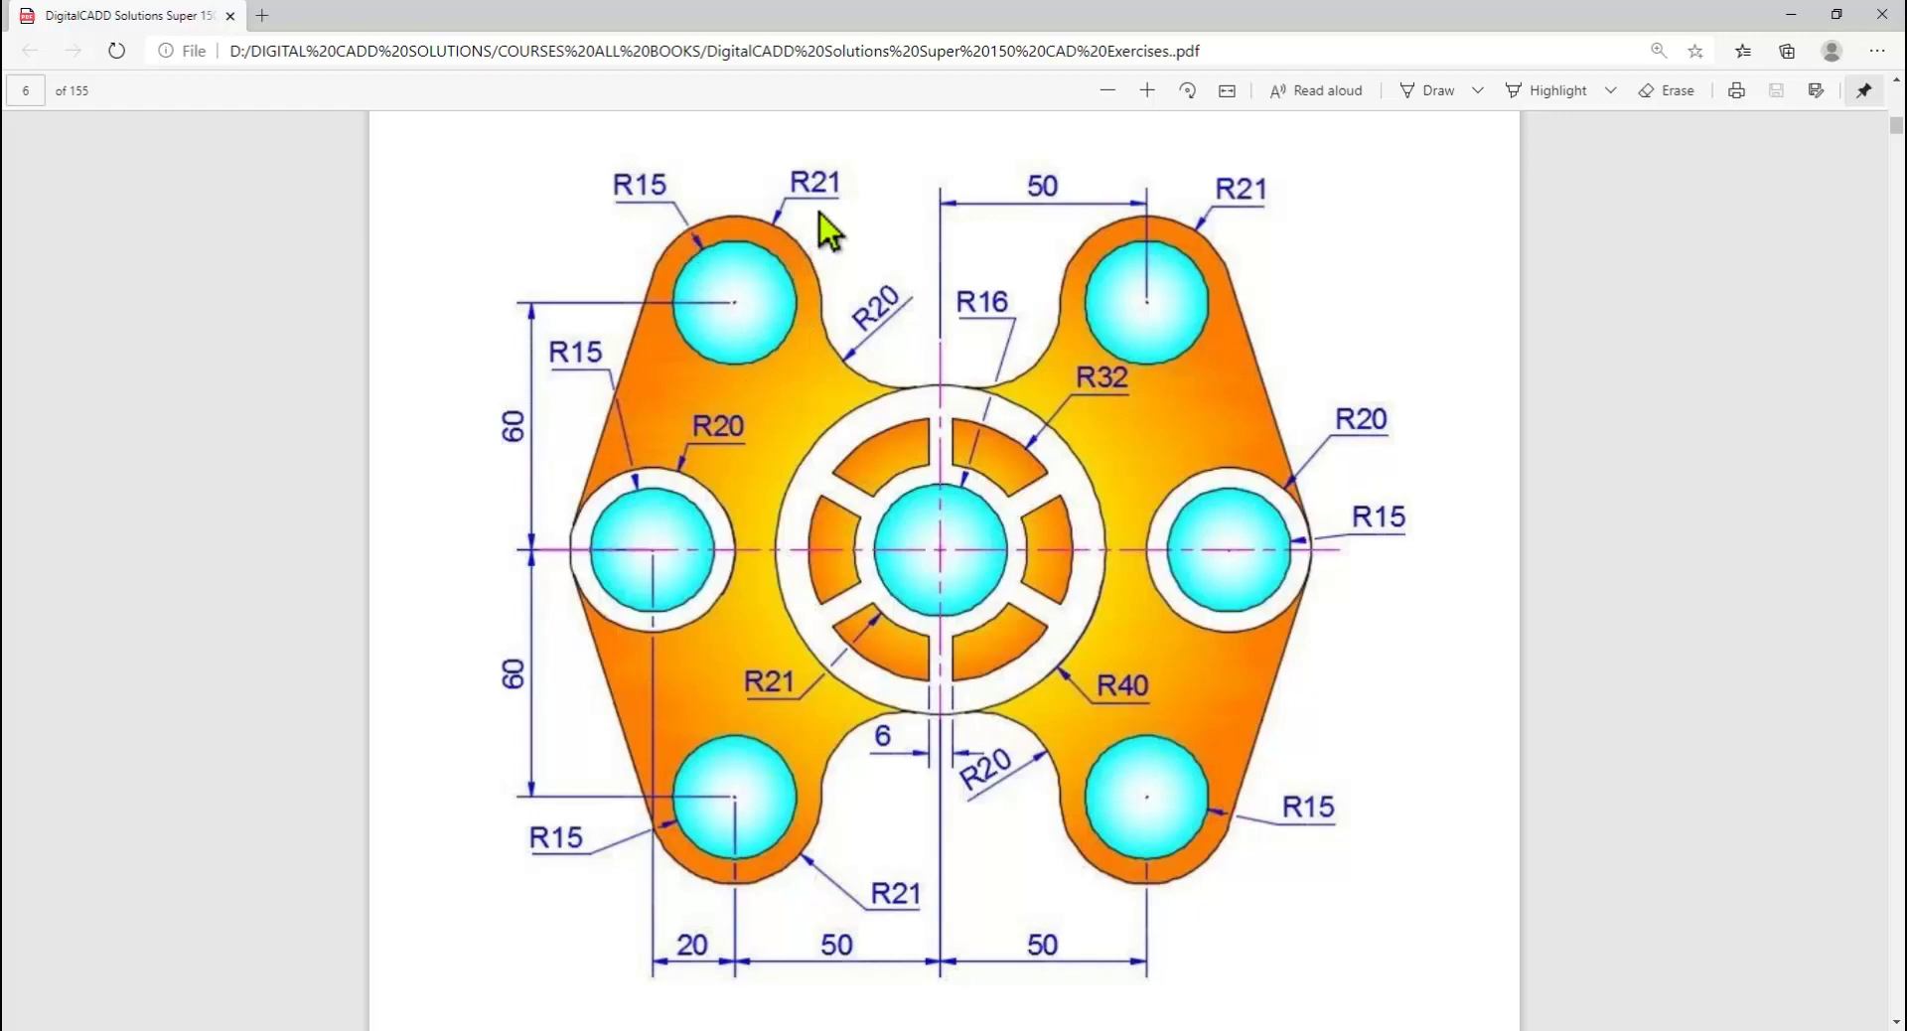
key("alt+Tab")
key("Escape")
type("c")
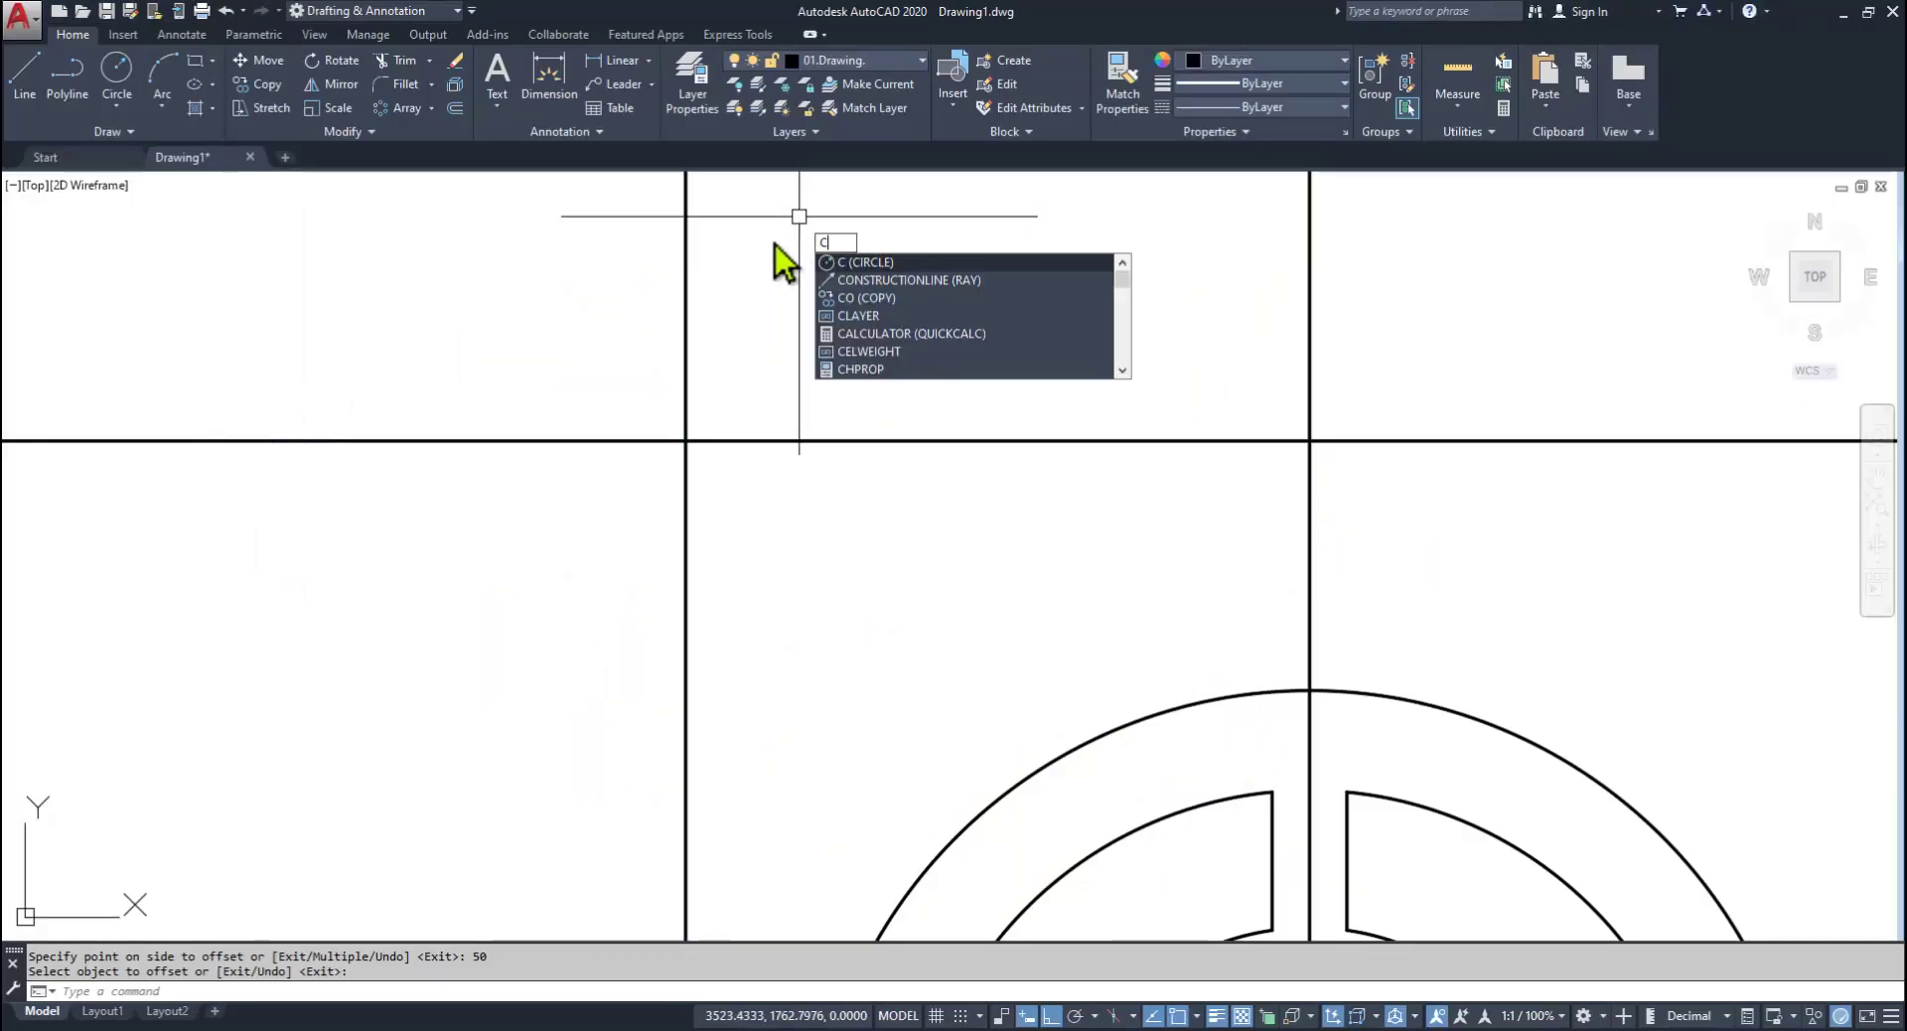
key("Return")
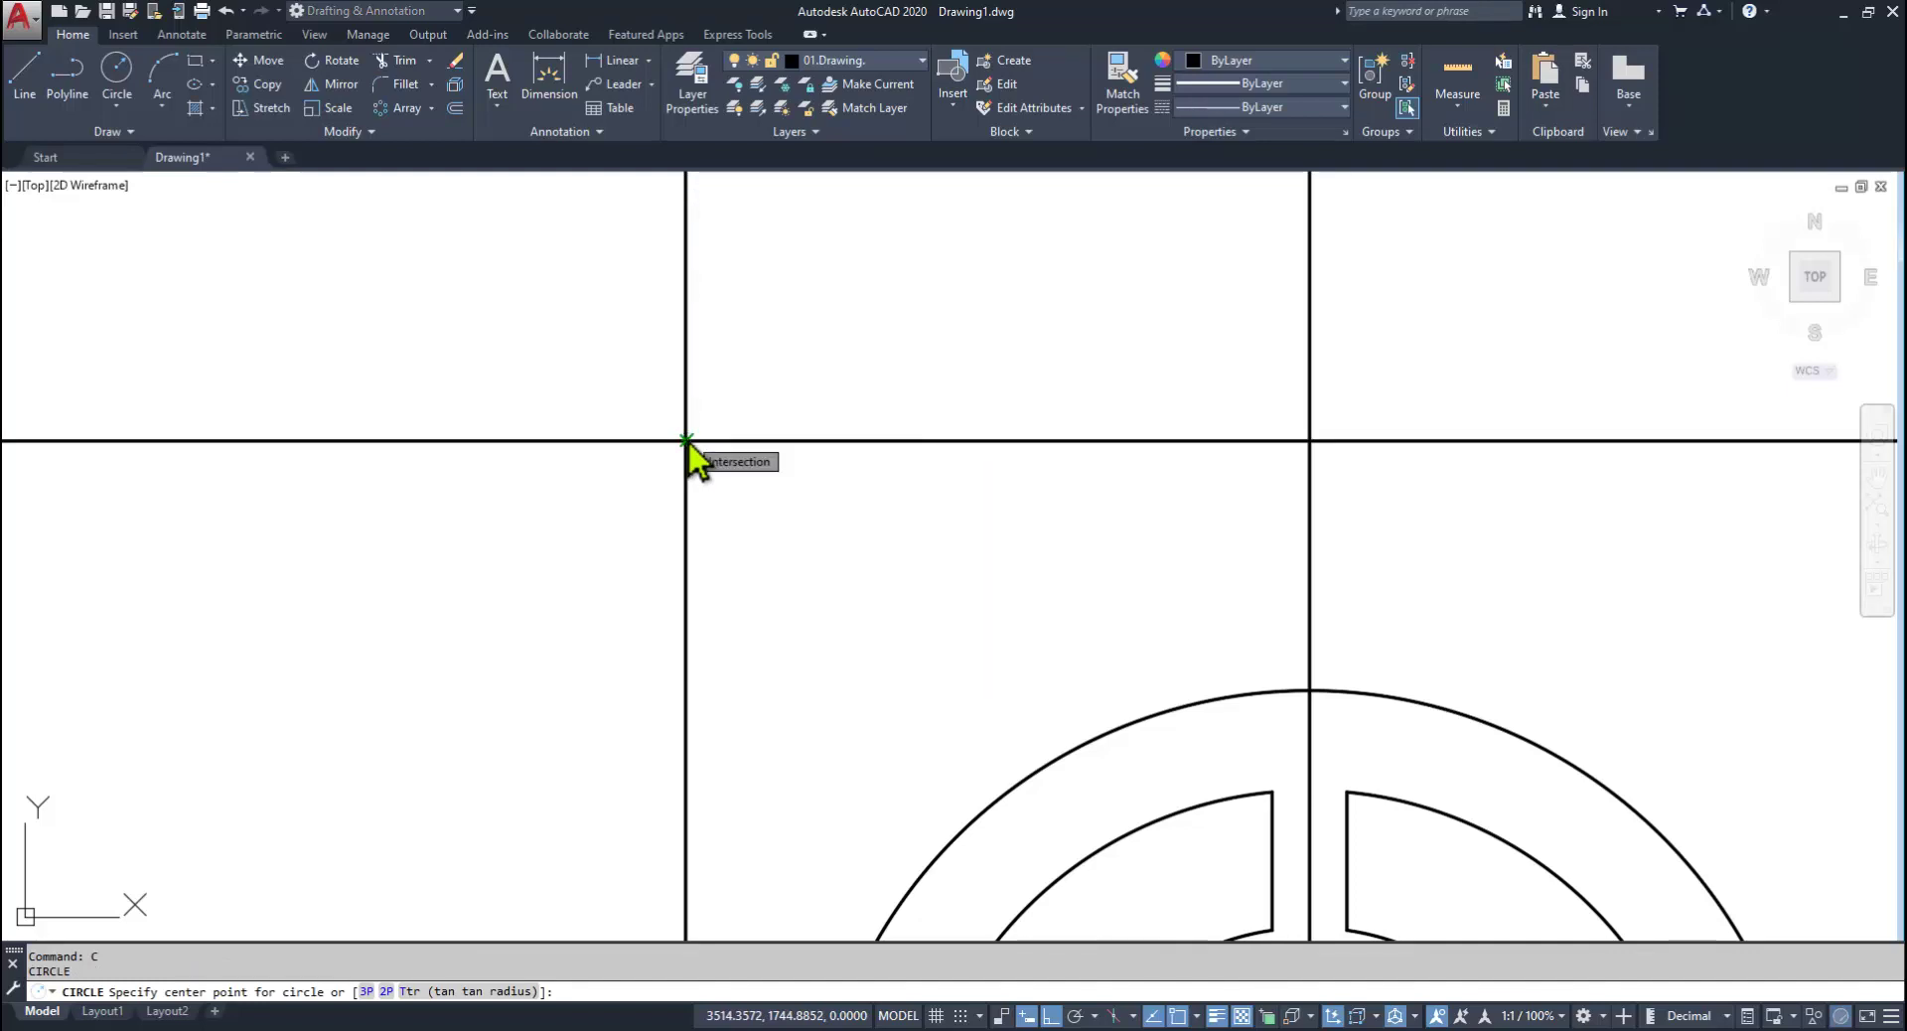
left_click(687, 440)
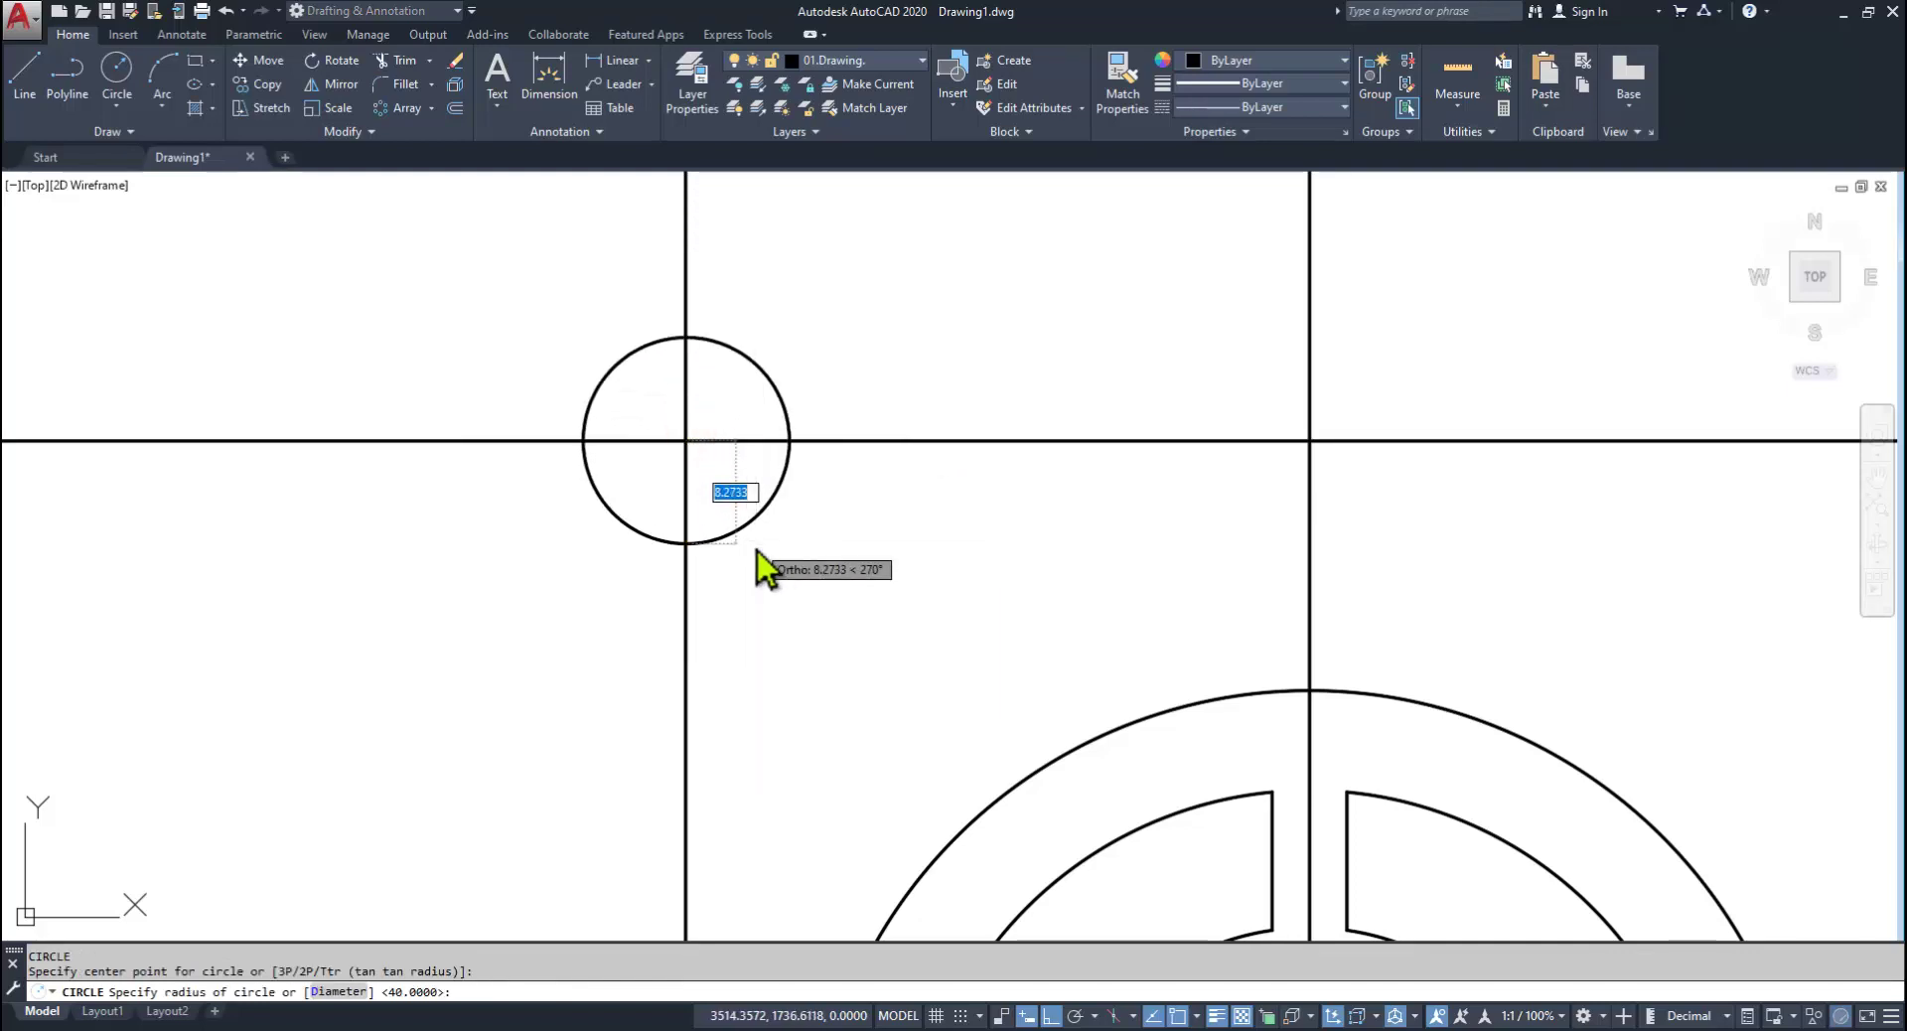
key("alt+Tab")
key("alt+Tab")
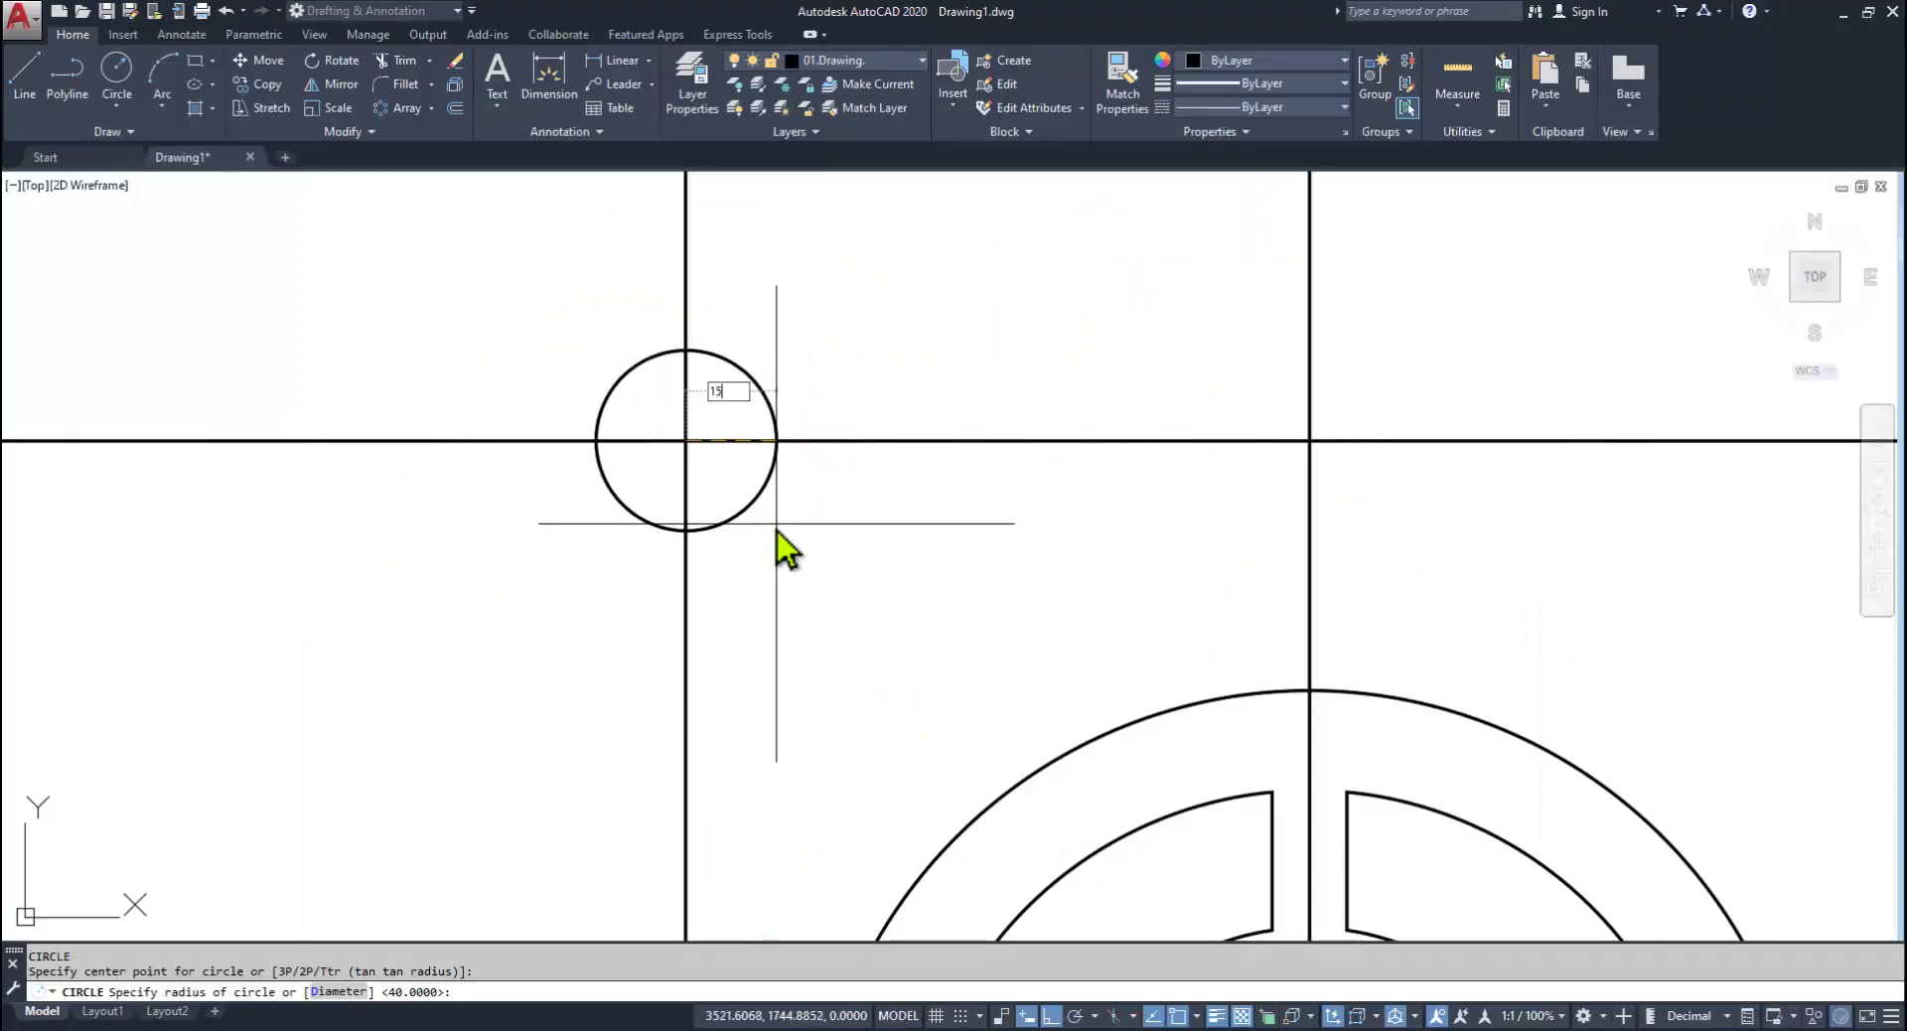
key("Return")
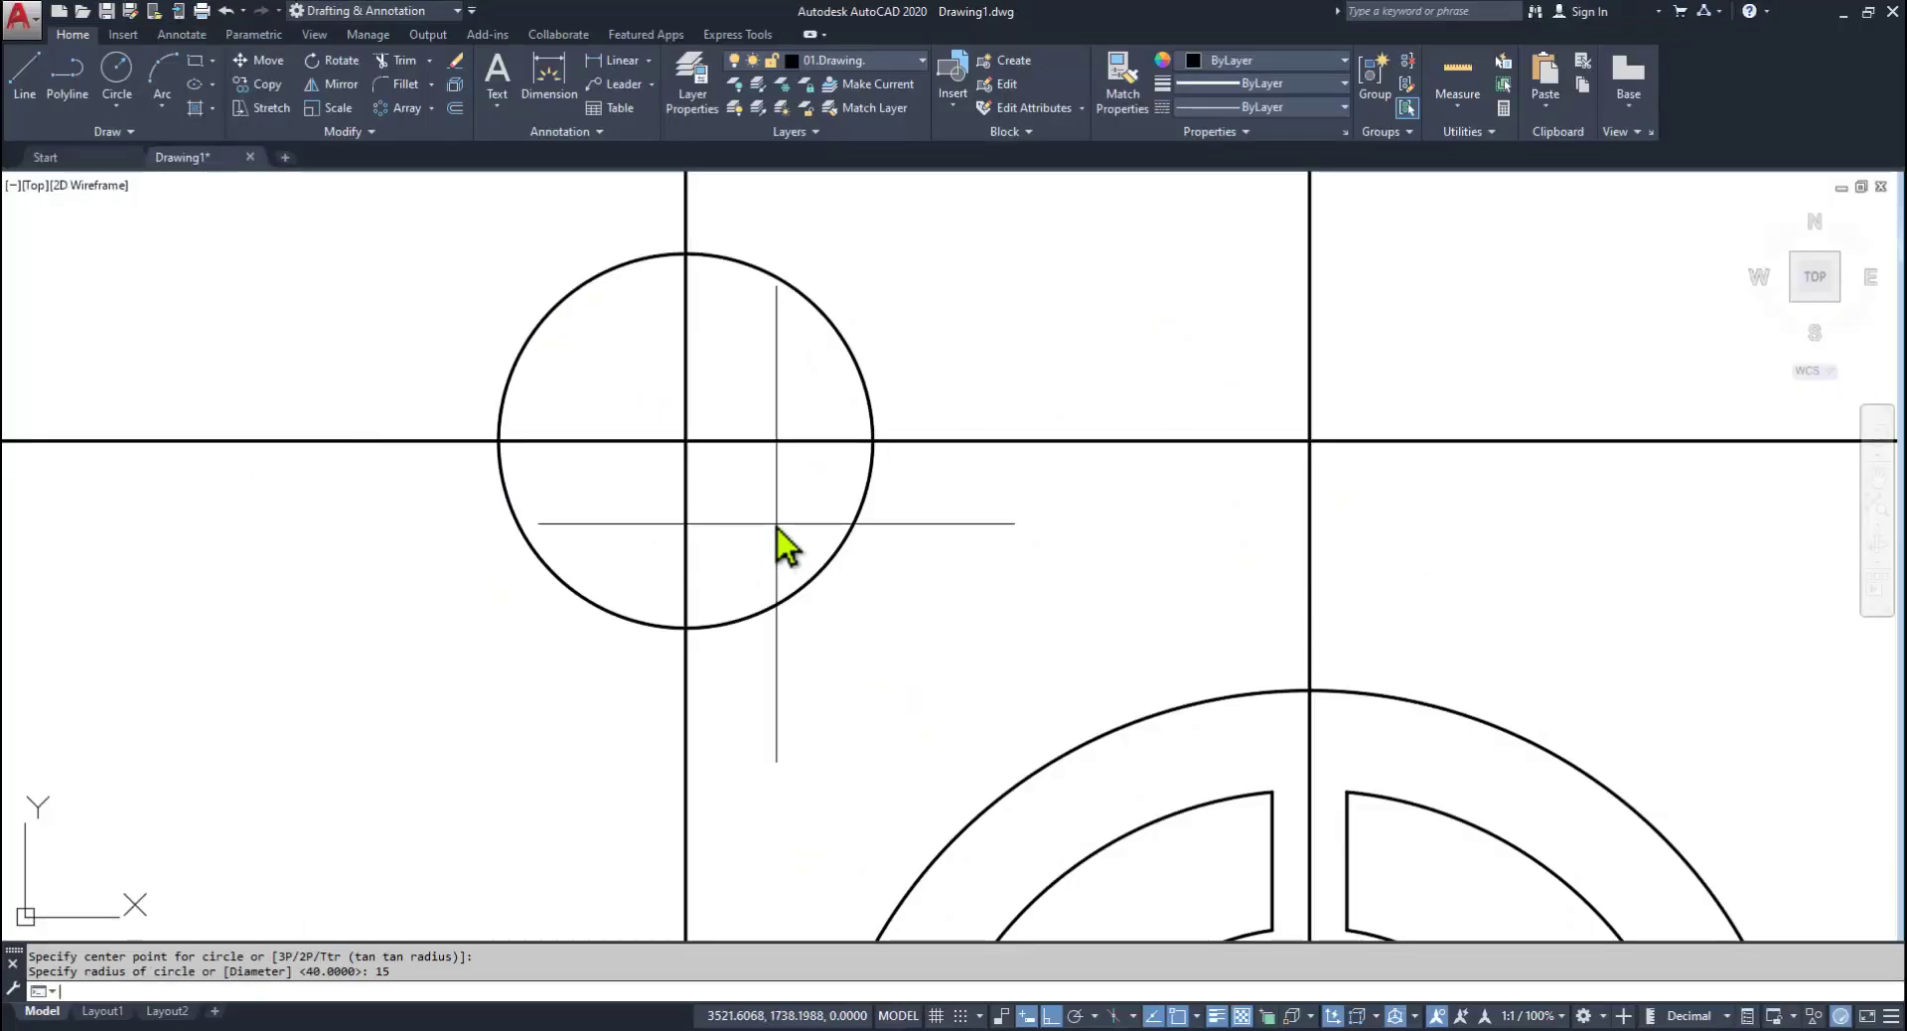
Step: Draw a concentric circle of radius 21 around the upper-left radius 15 circle
key("Return")
left_click(686, 440)
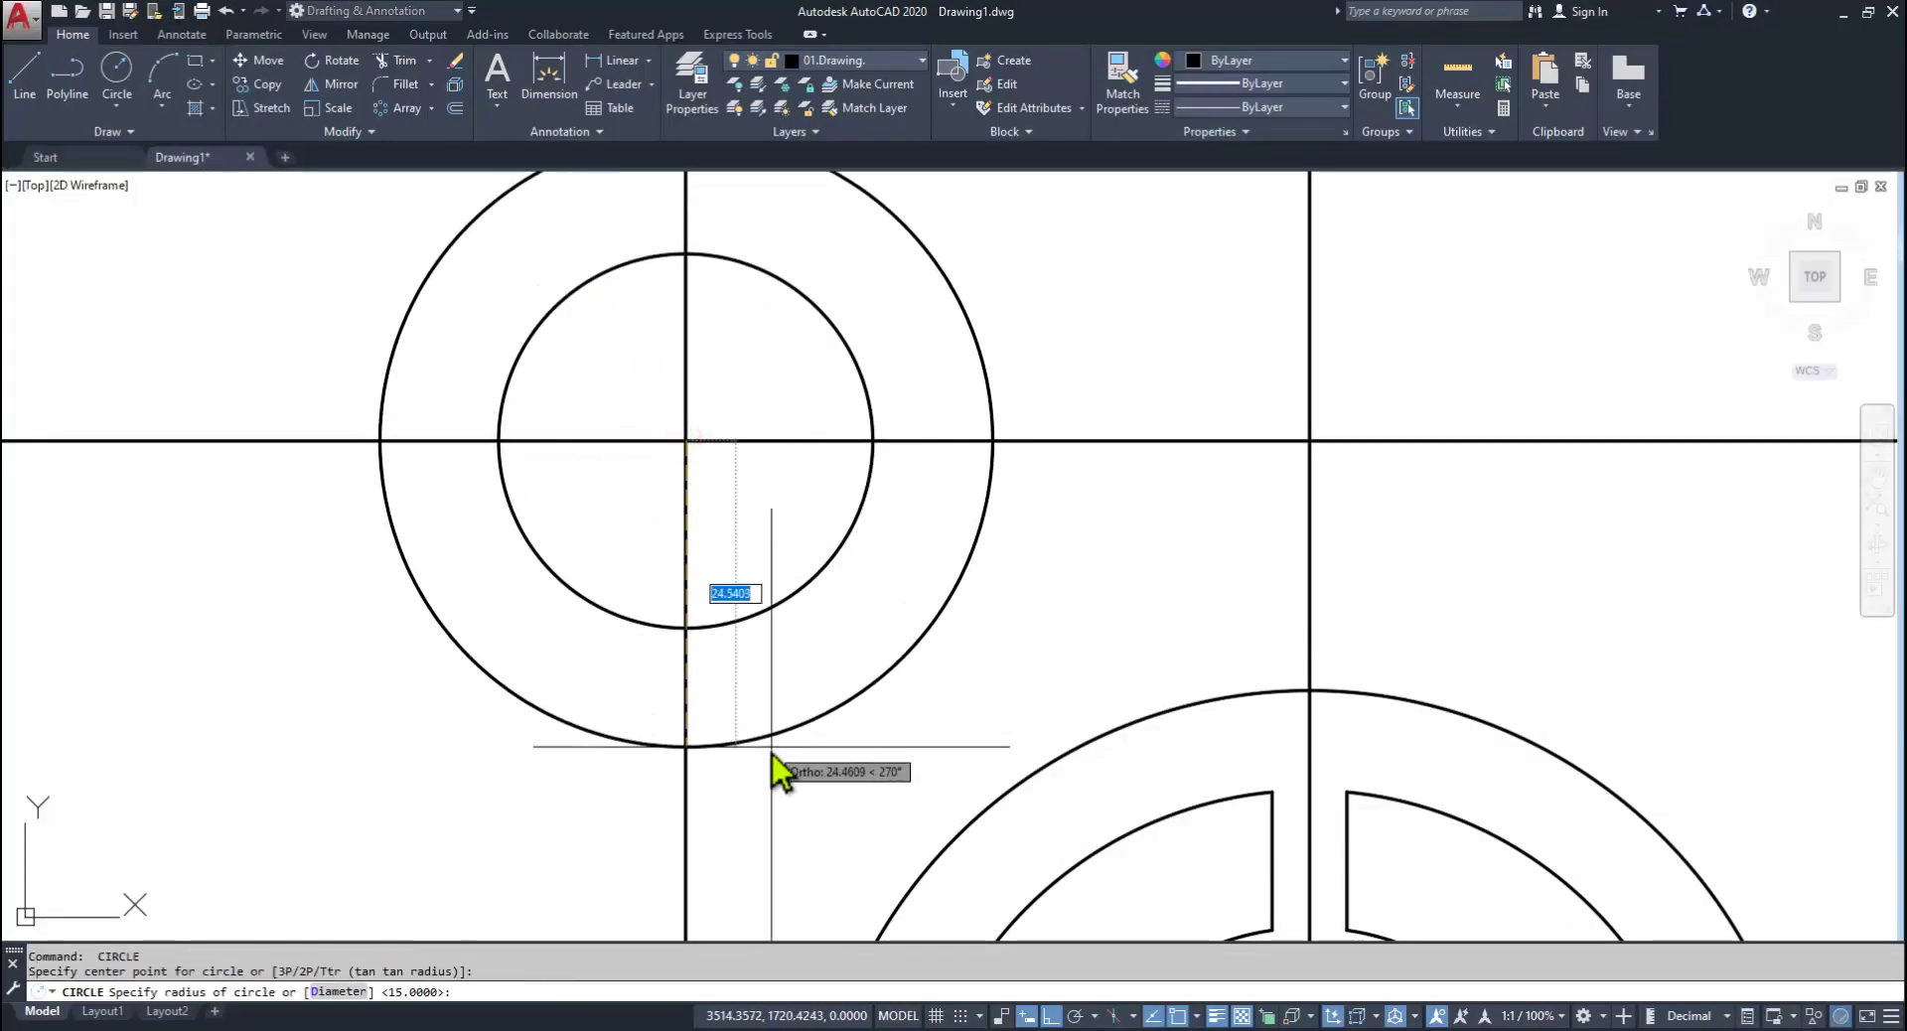
type("21")
key("Return")
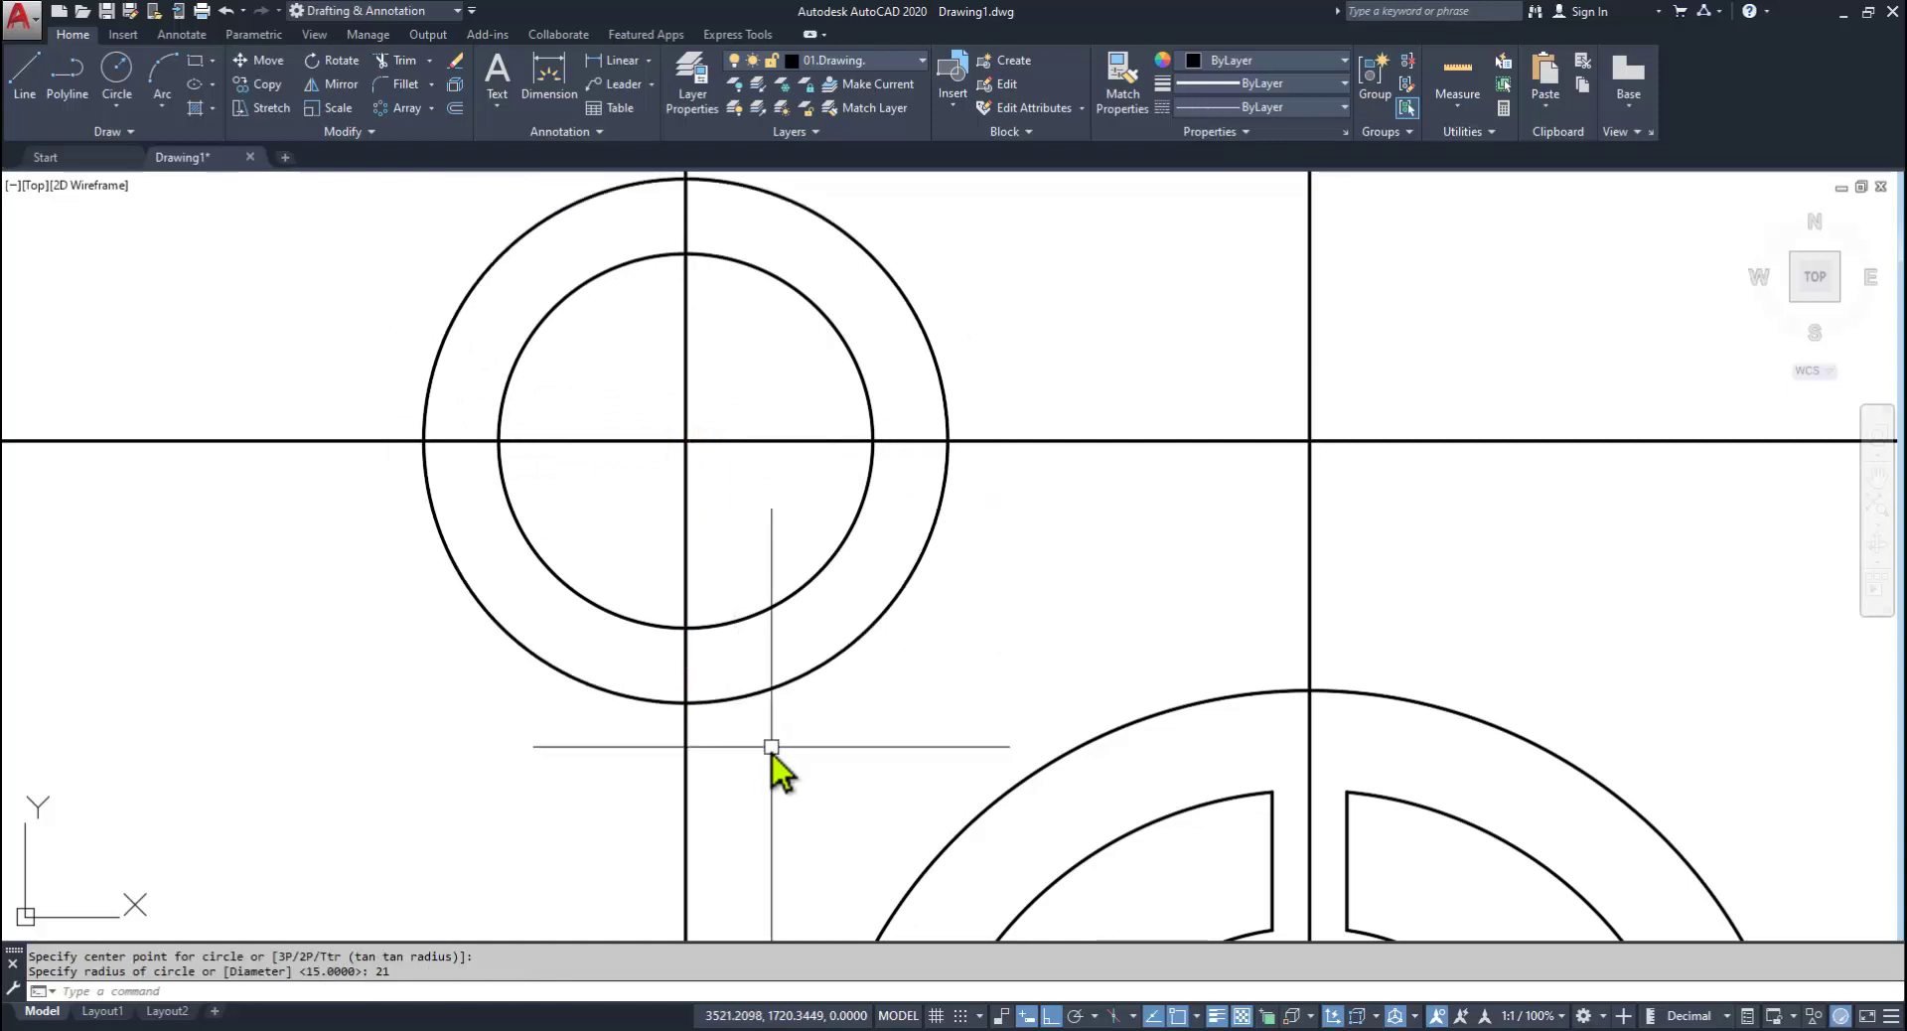
Step: Check the reference PDF for the positions and sizes of the remaining circles on the plate's left side
scroll(715, 587, "down", 6)
scroll(730, 593, "up", 3)
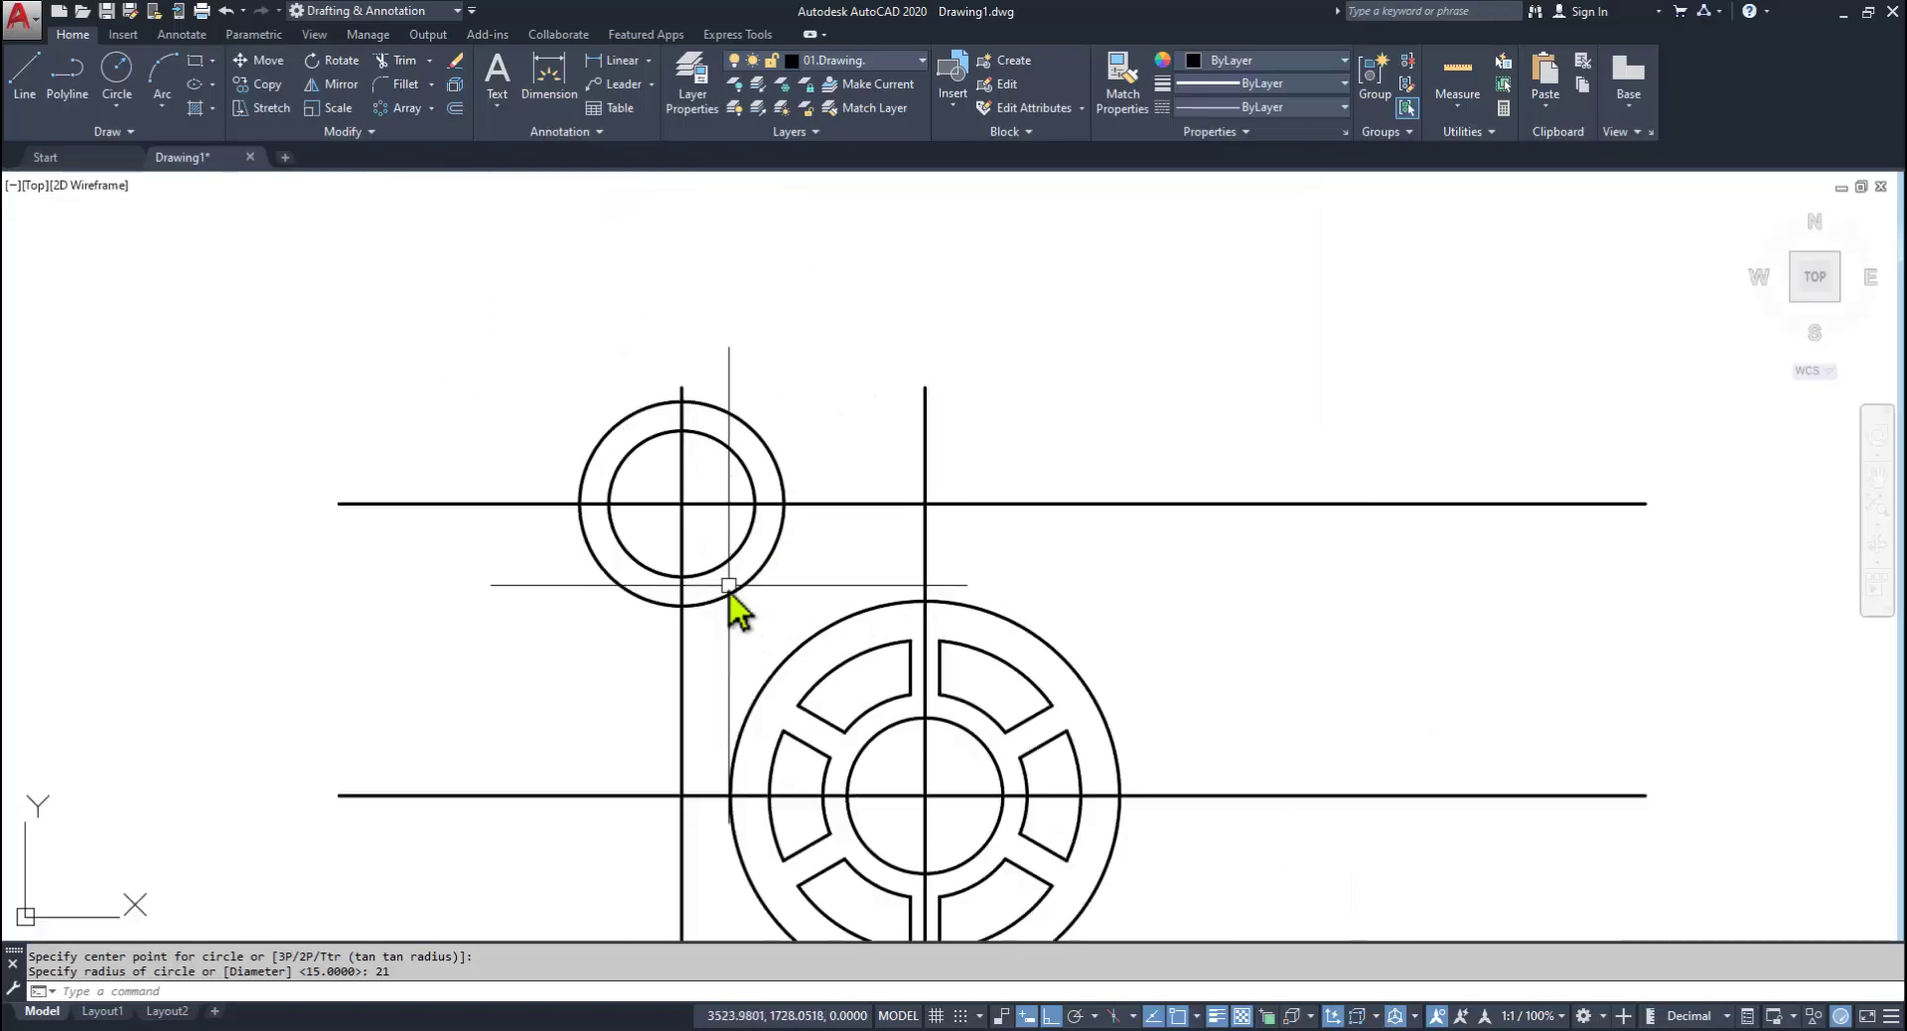
key("alt+Tab")
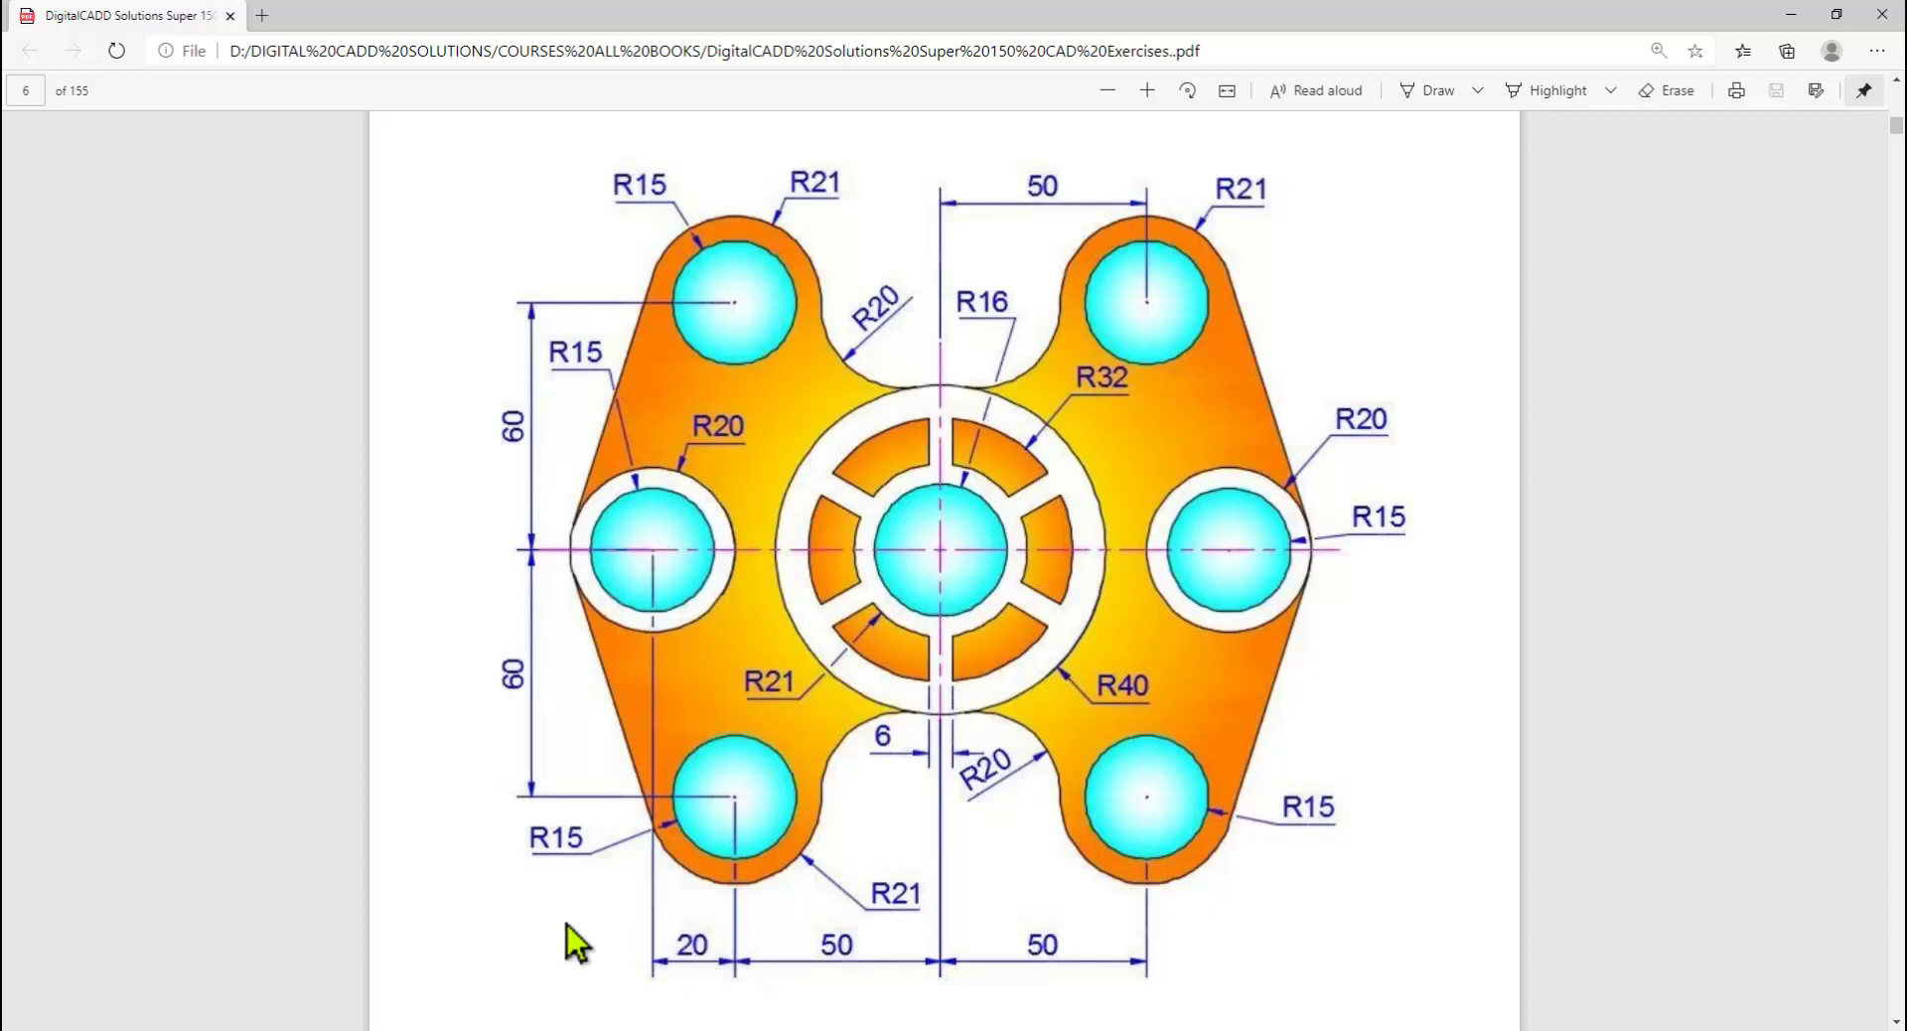
key("alt+Tab")
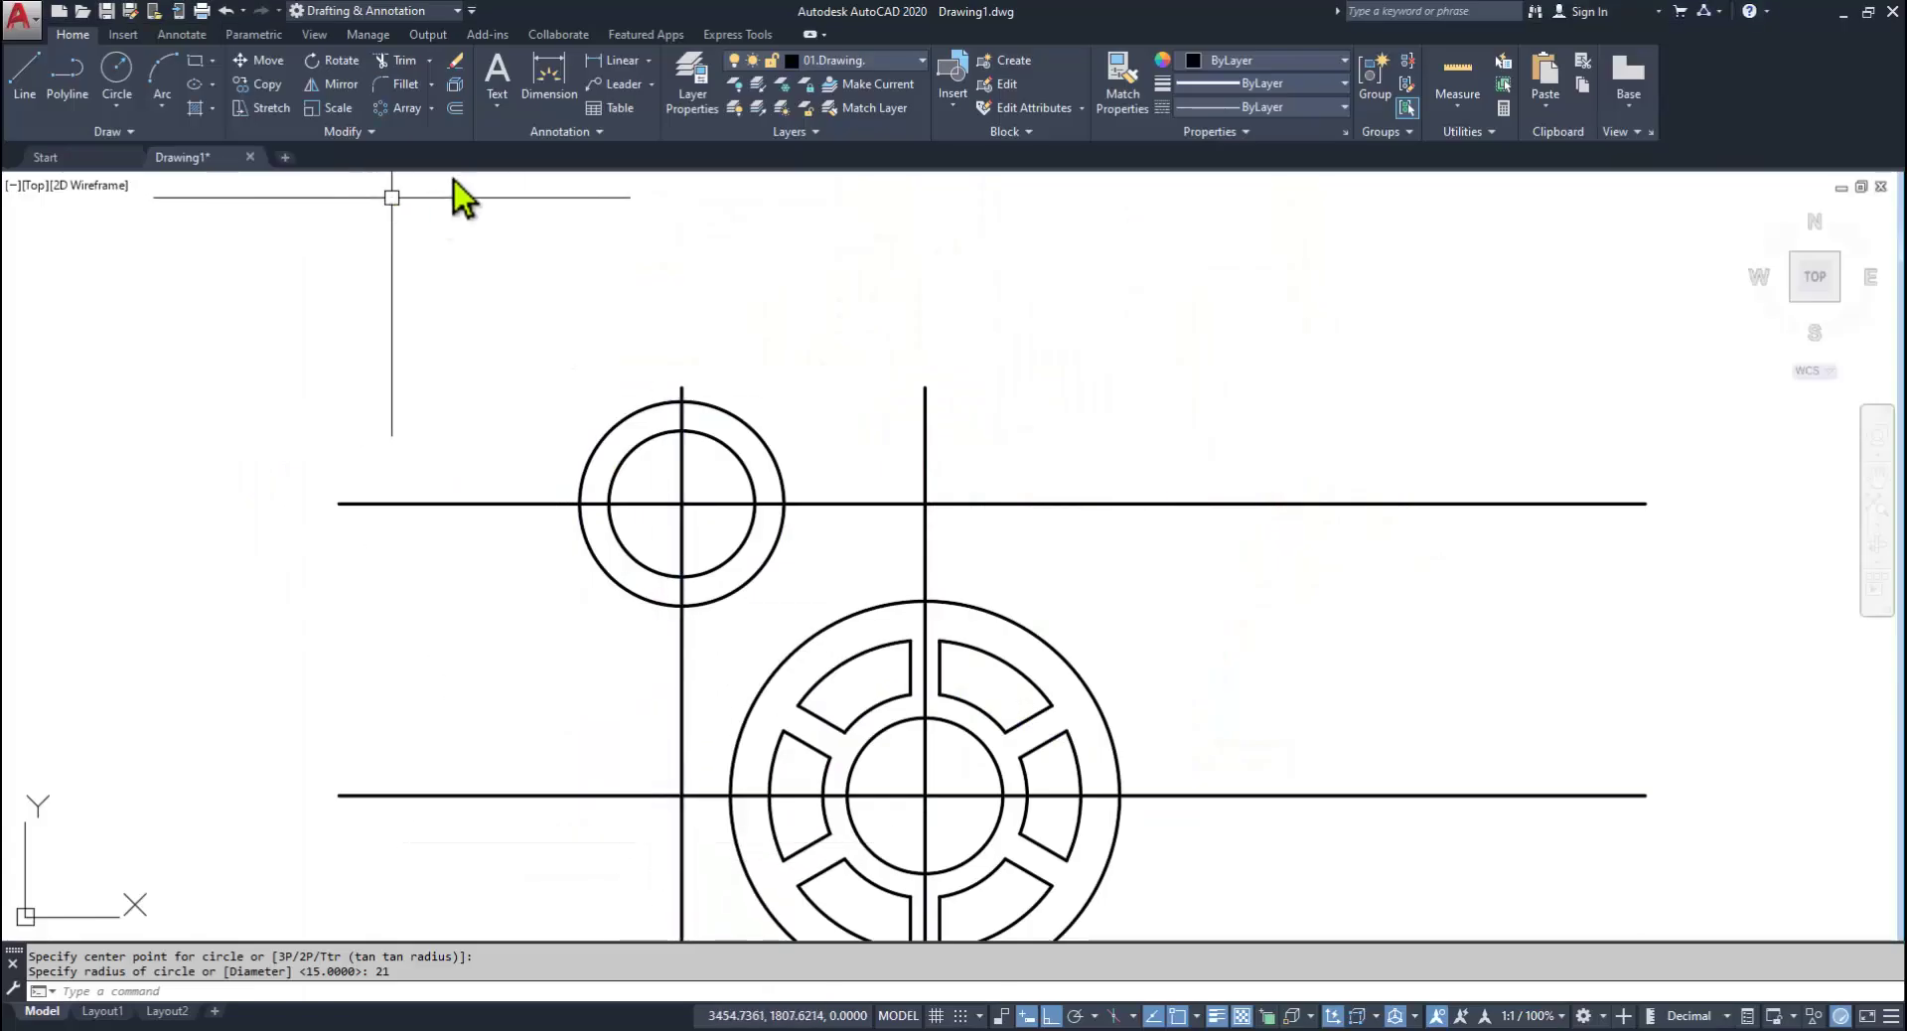
Step: Offset the vertical line through the upper-left circles 20 to the left
left_click(457, 106)
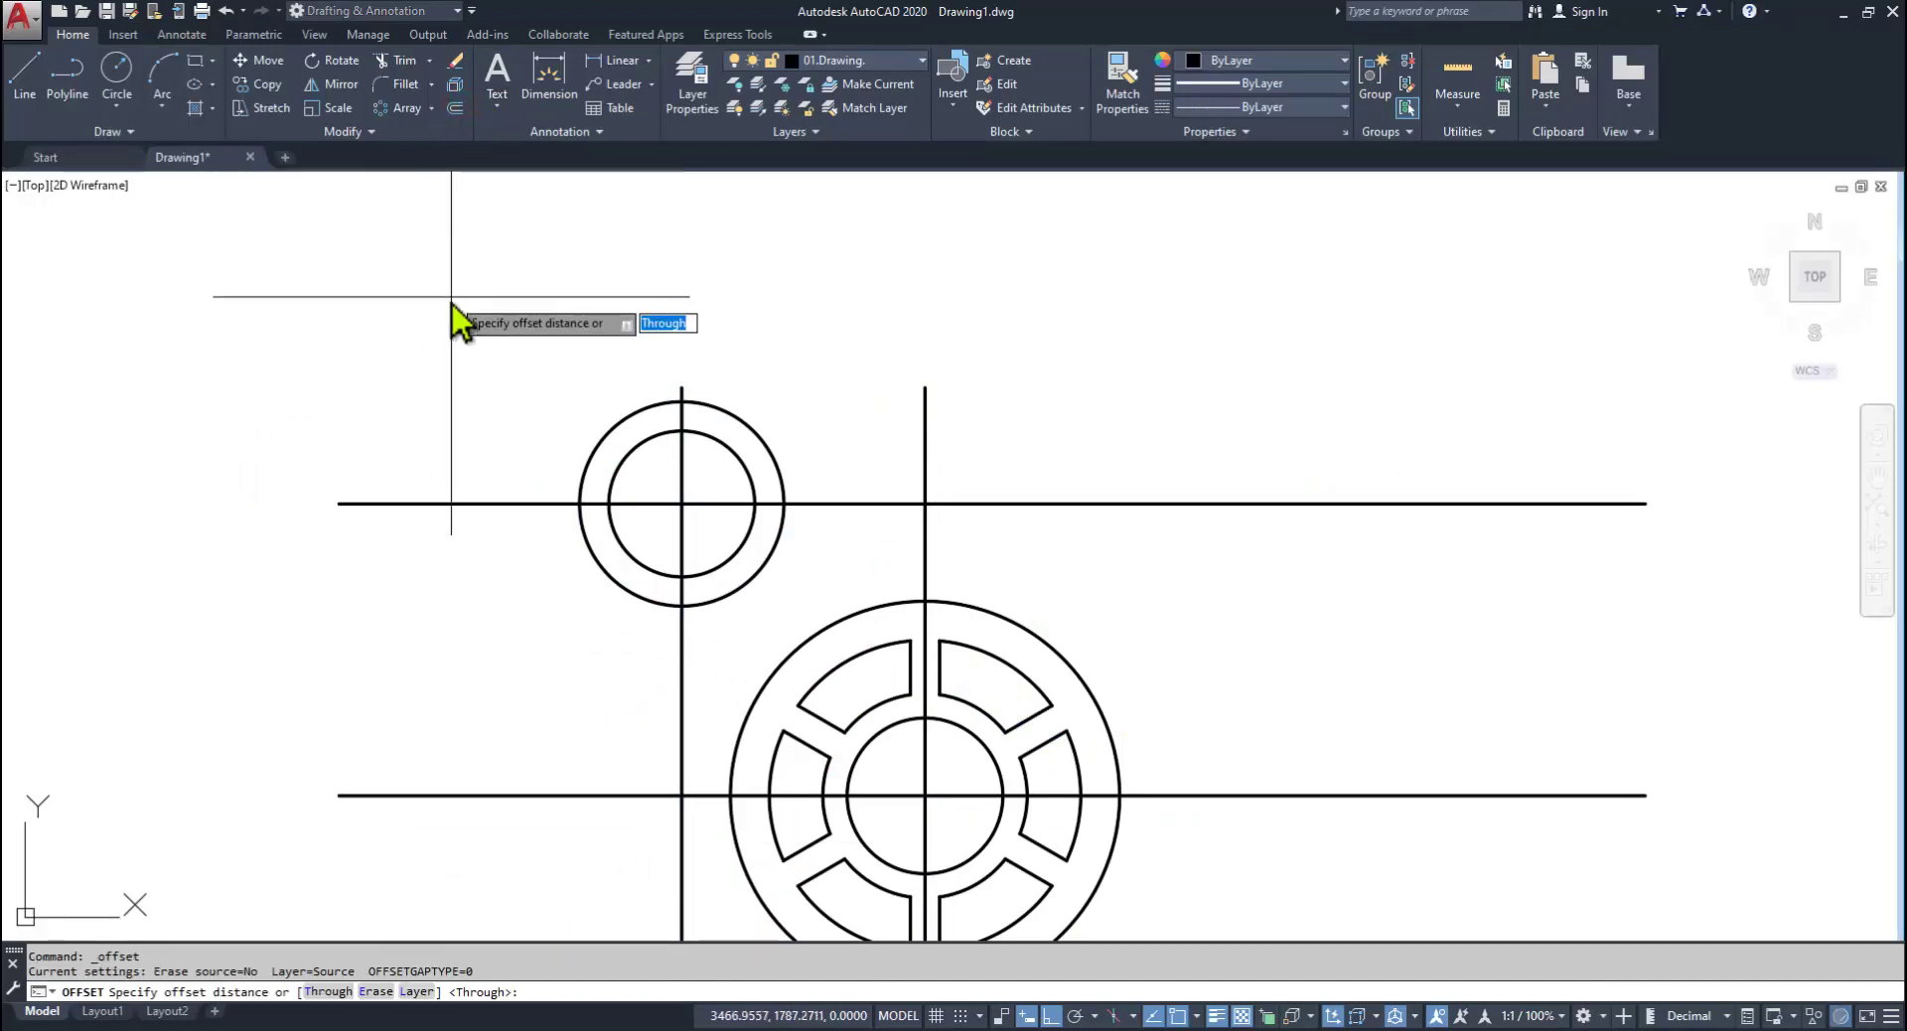
type("20")
key("Return")
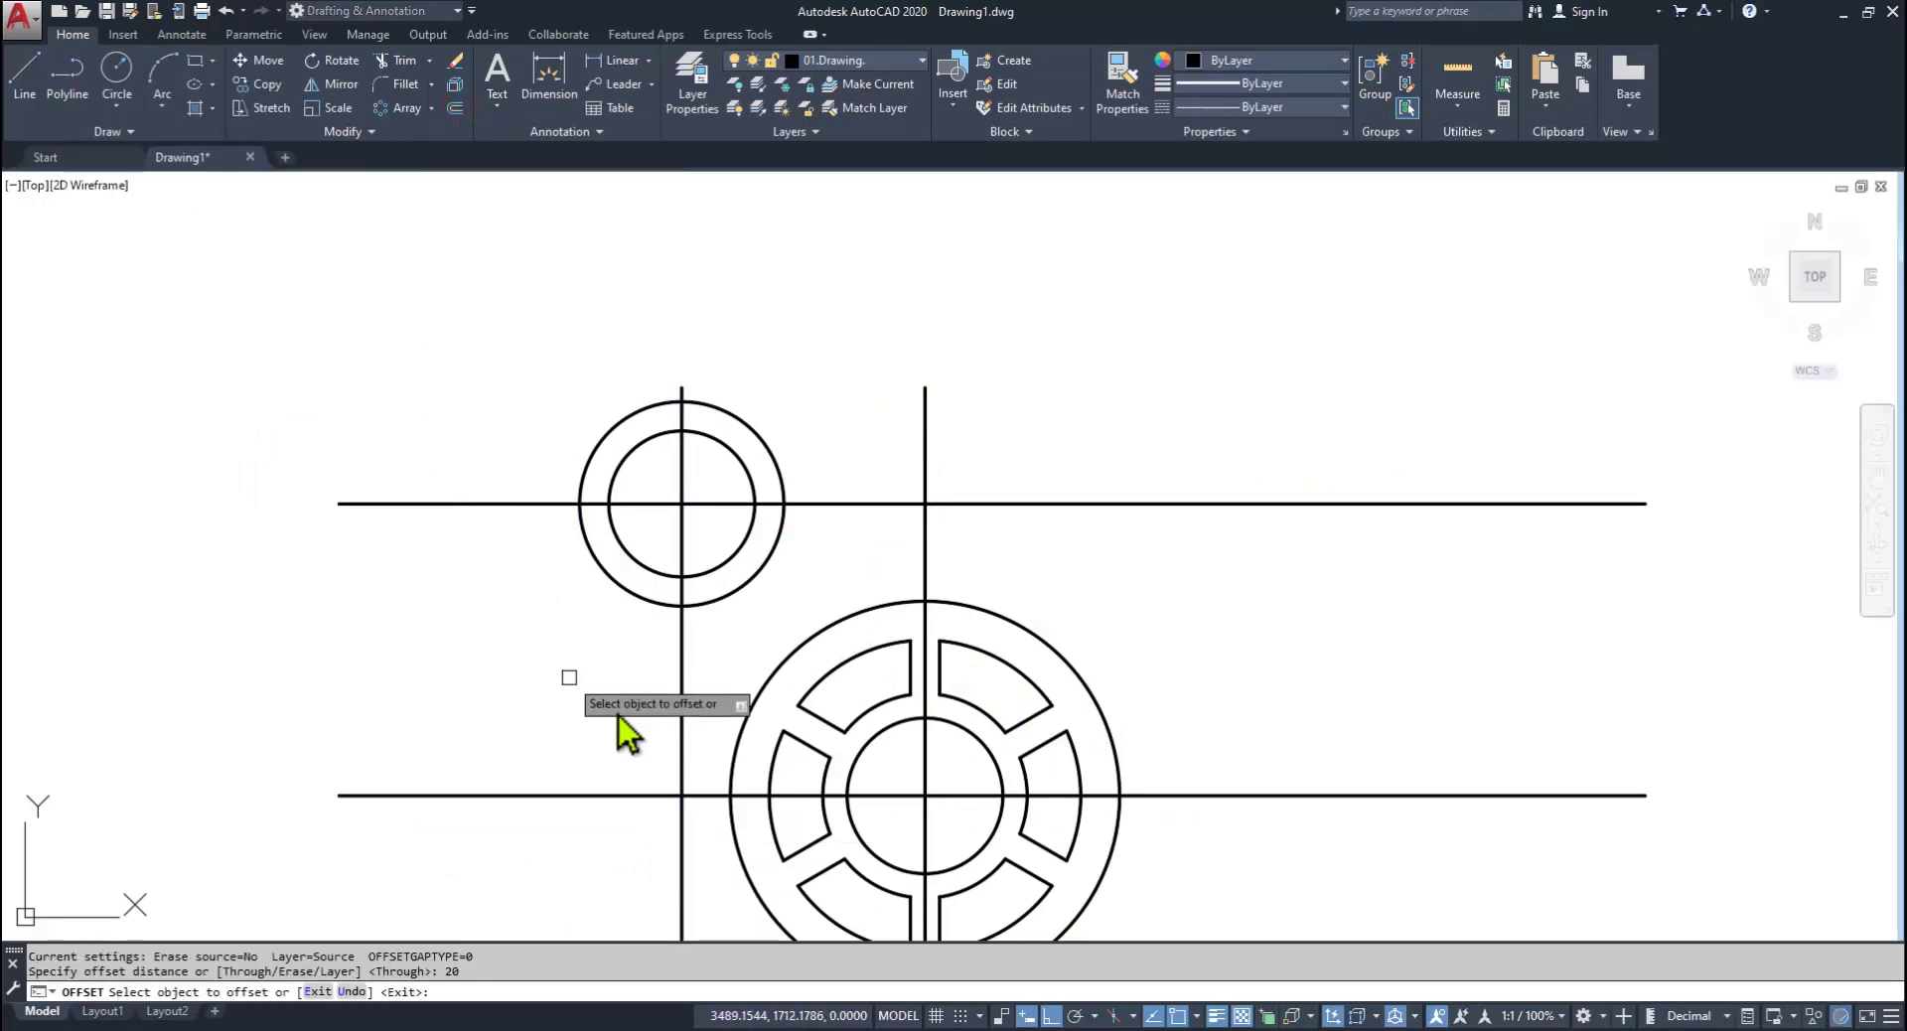
left_click(688, 724)
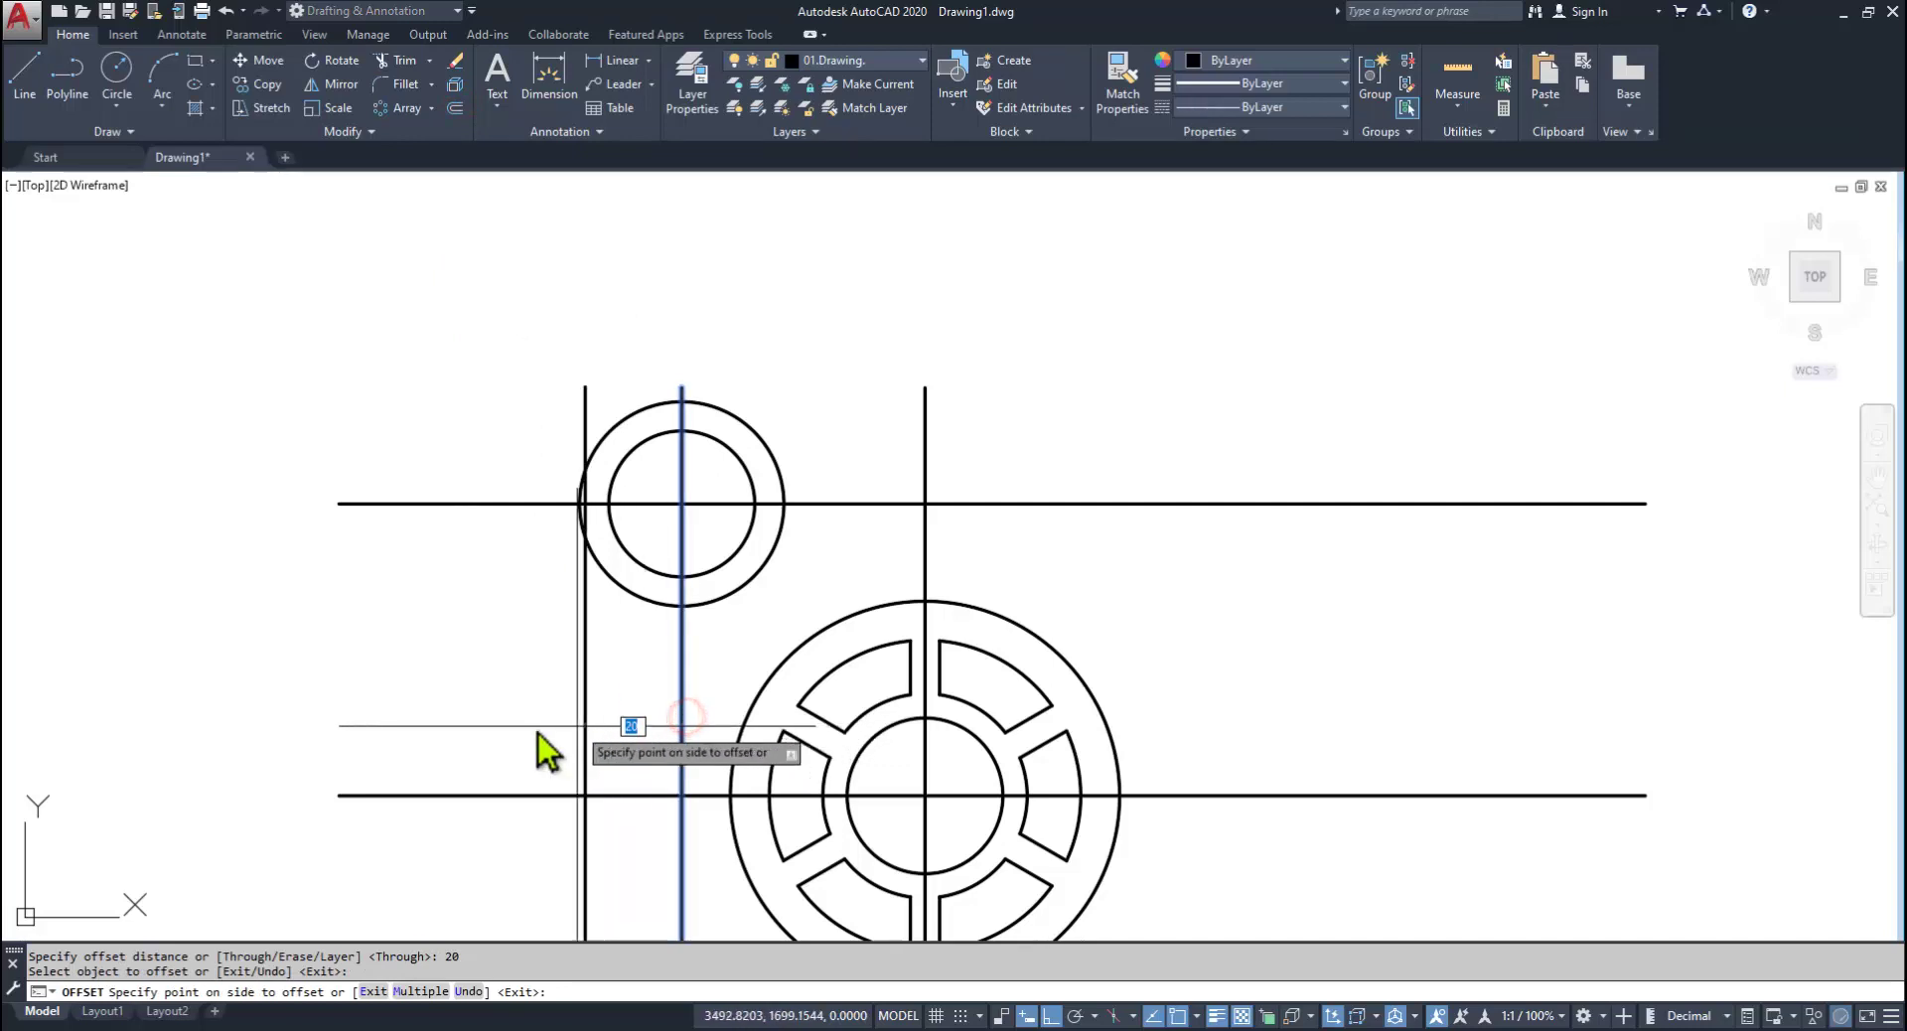
left_click(494, 735)
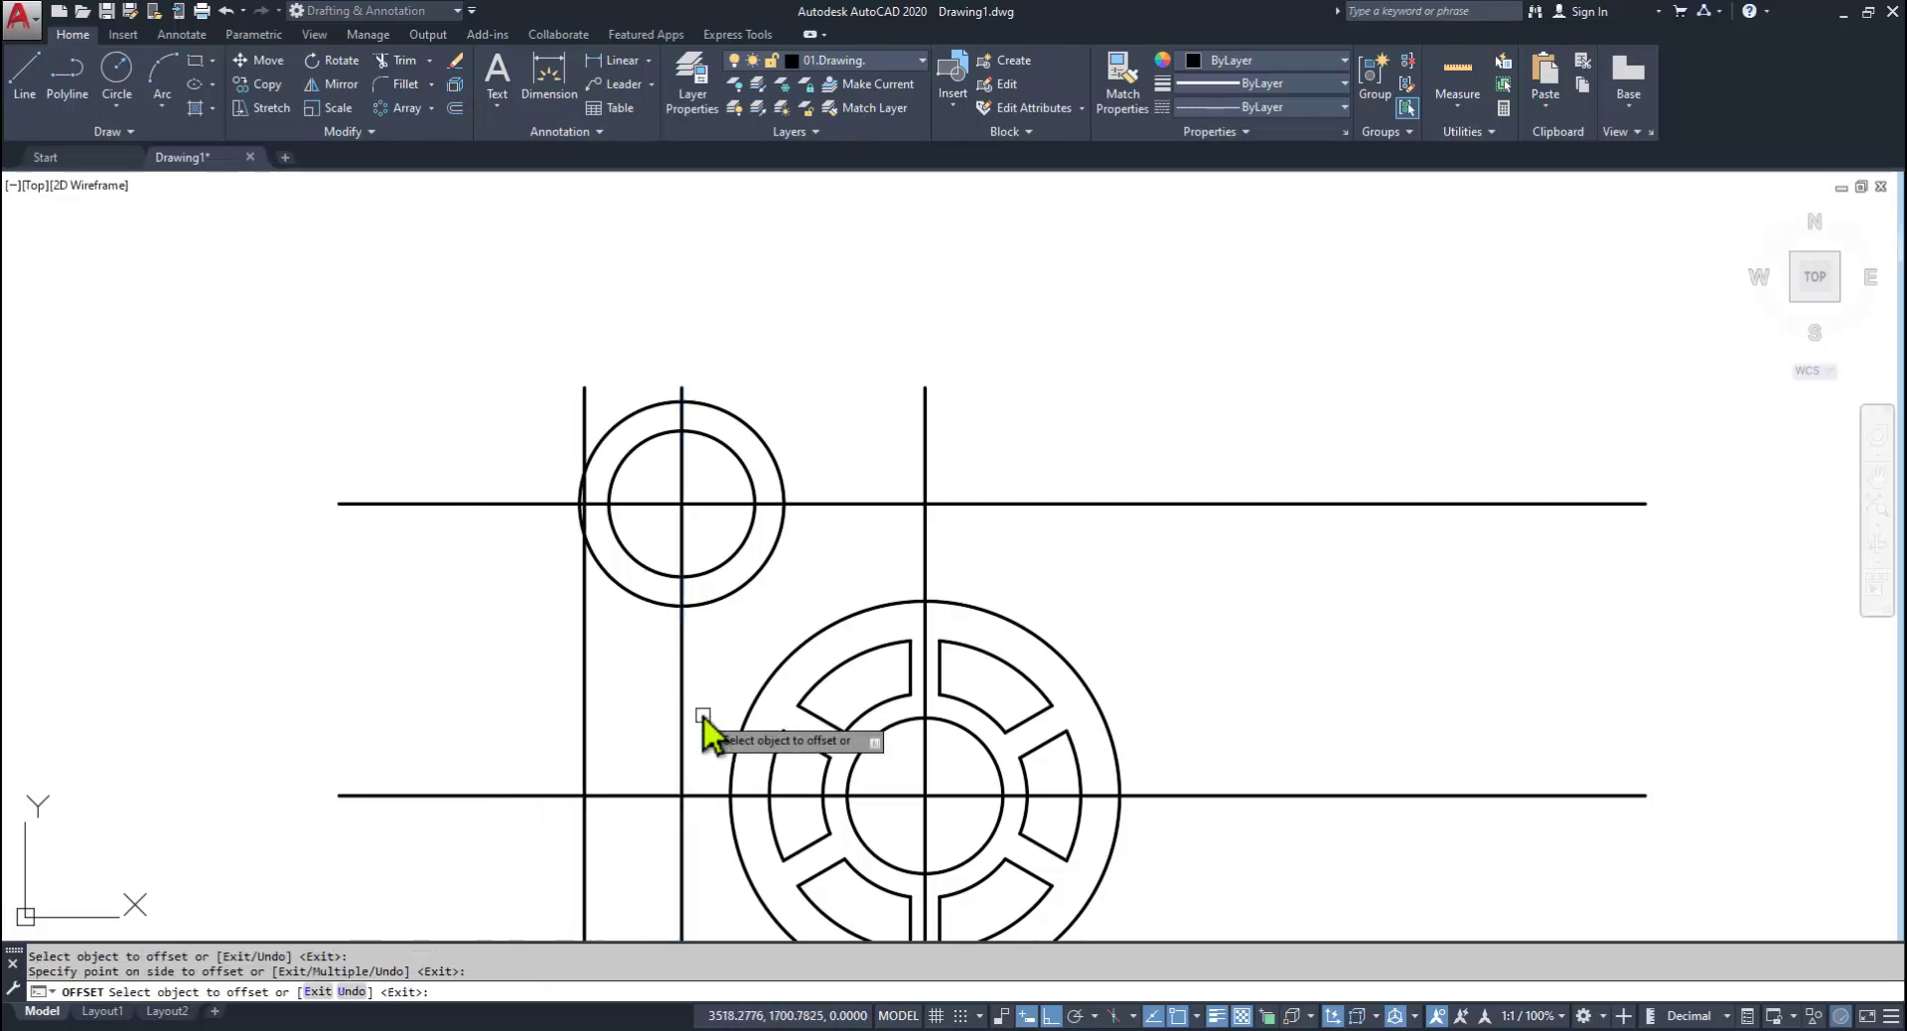
Step: Check the left hole's radius in the reference PDF and draw a radius 15 circle where the new offset line crosses the horizontal center line
key("alt+Tab")
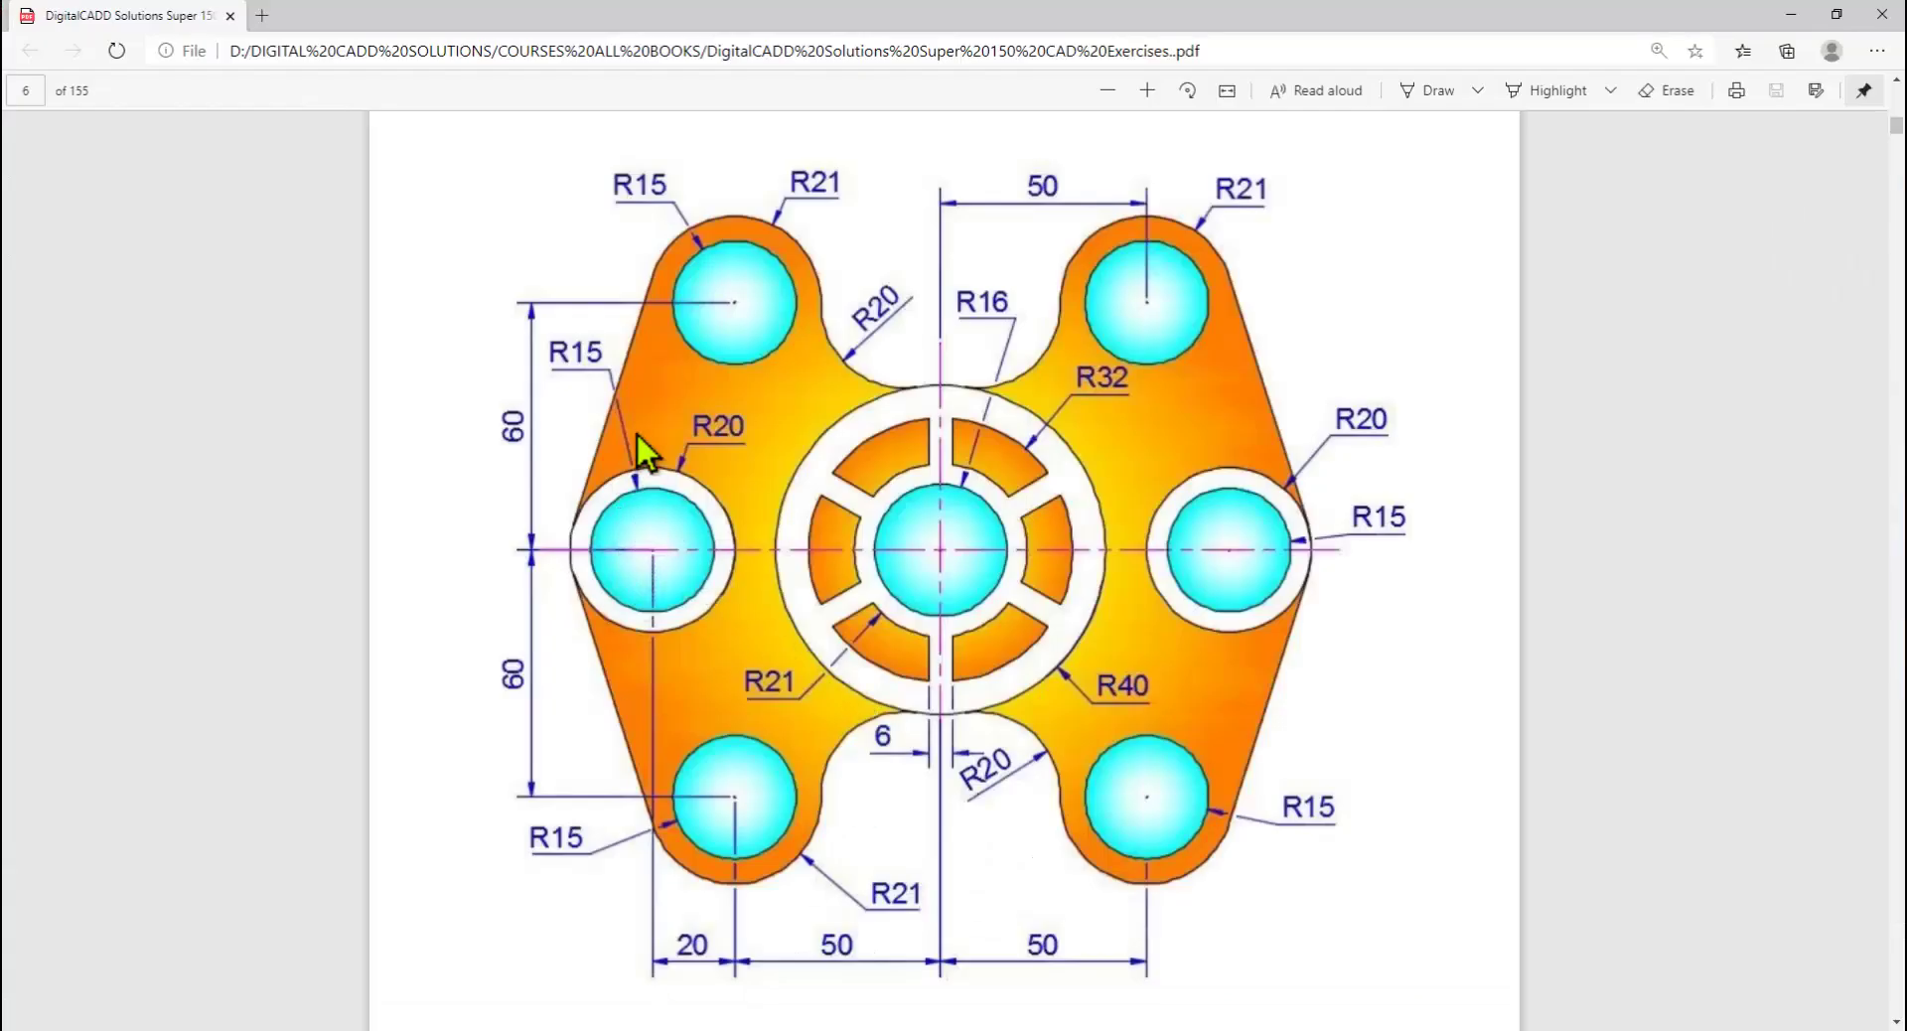
key("alt+Tab")
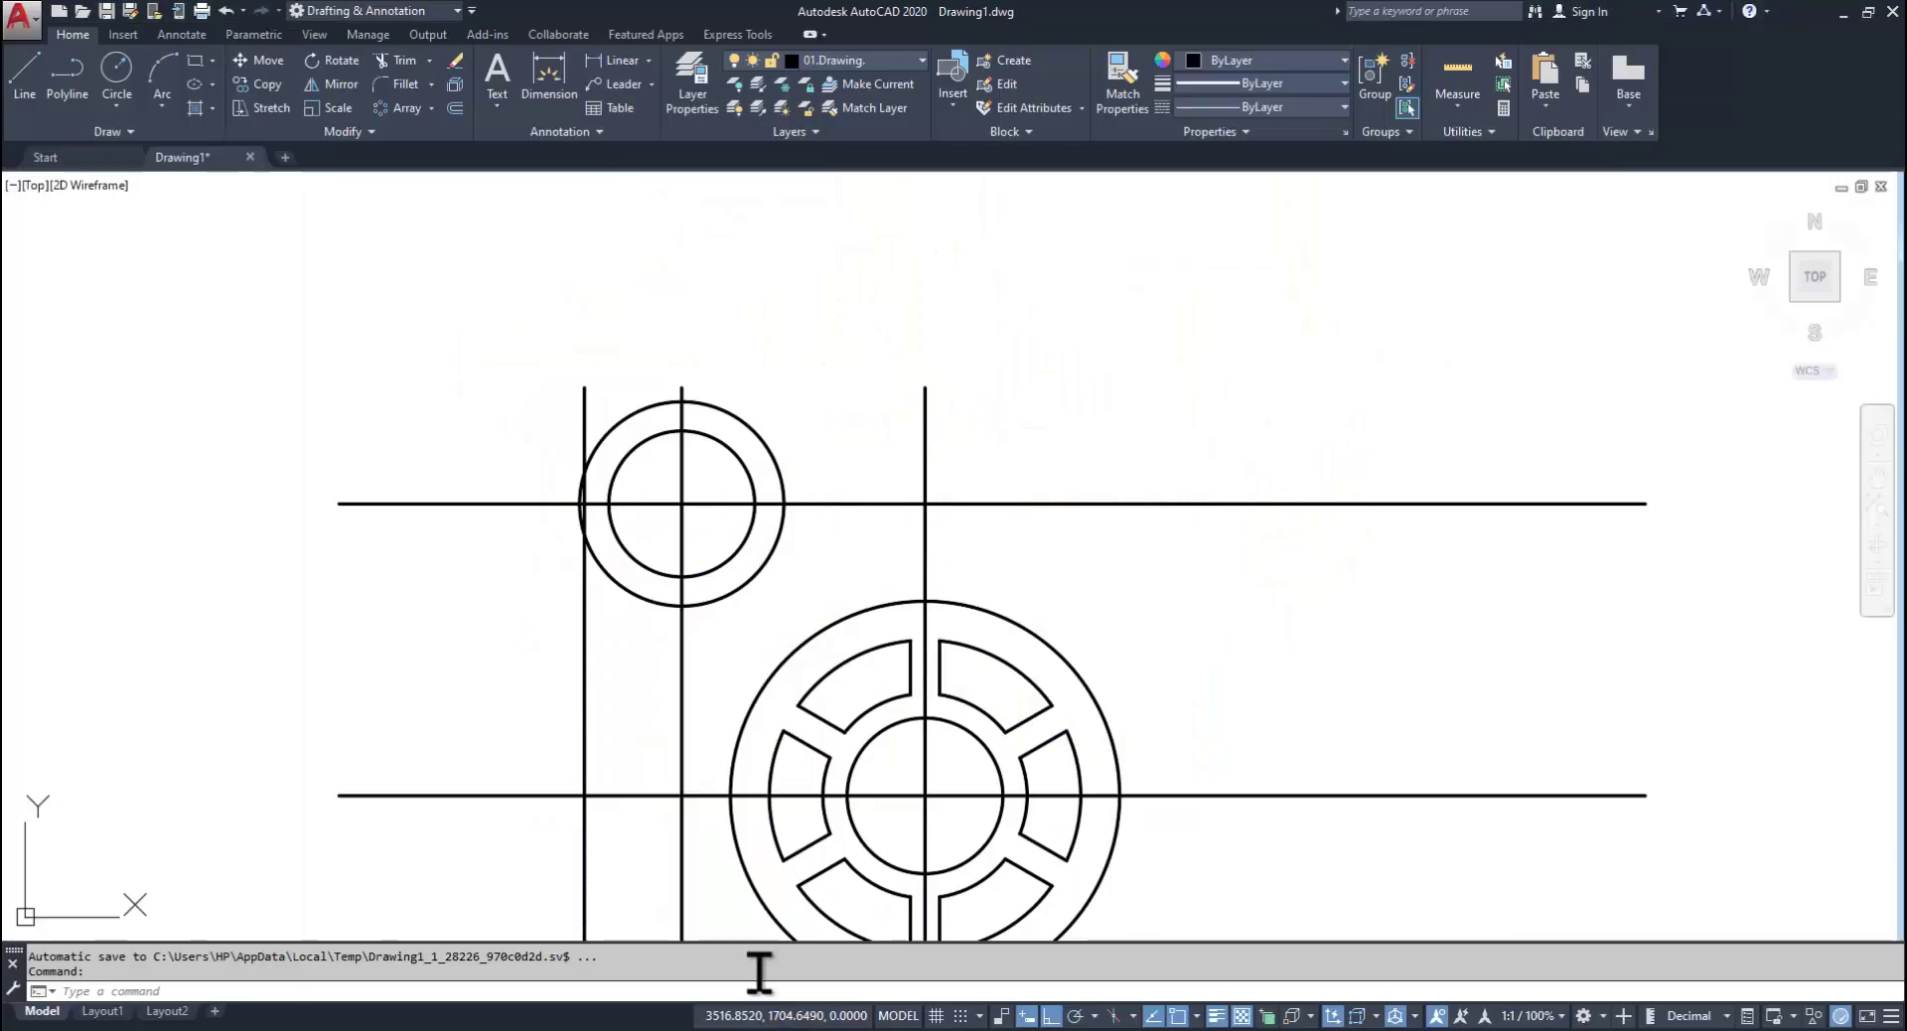
left_click(109, 100)
left_click(159, 162)
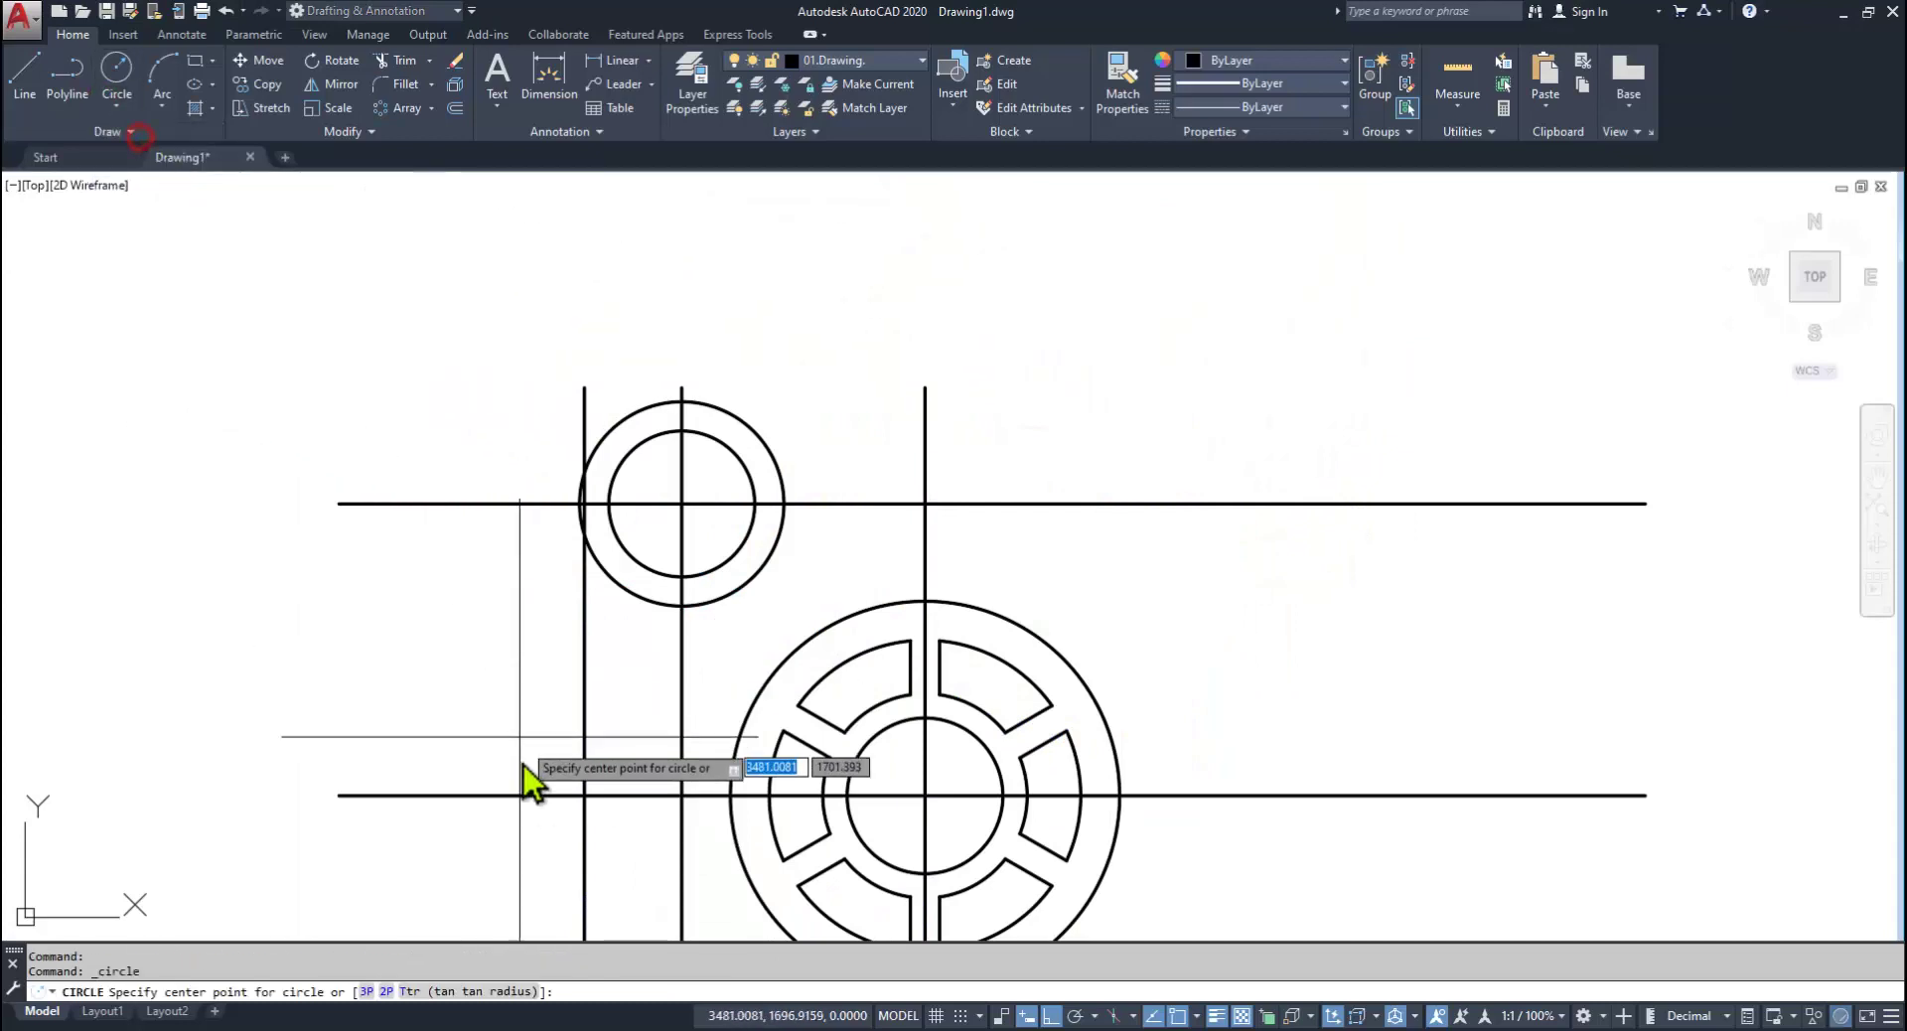
left_click(585, 795)
type("15")
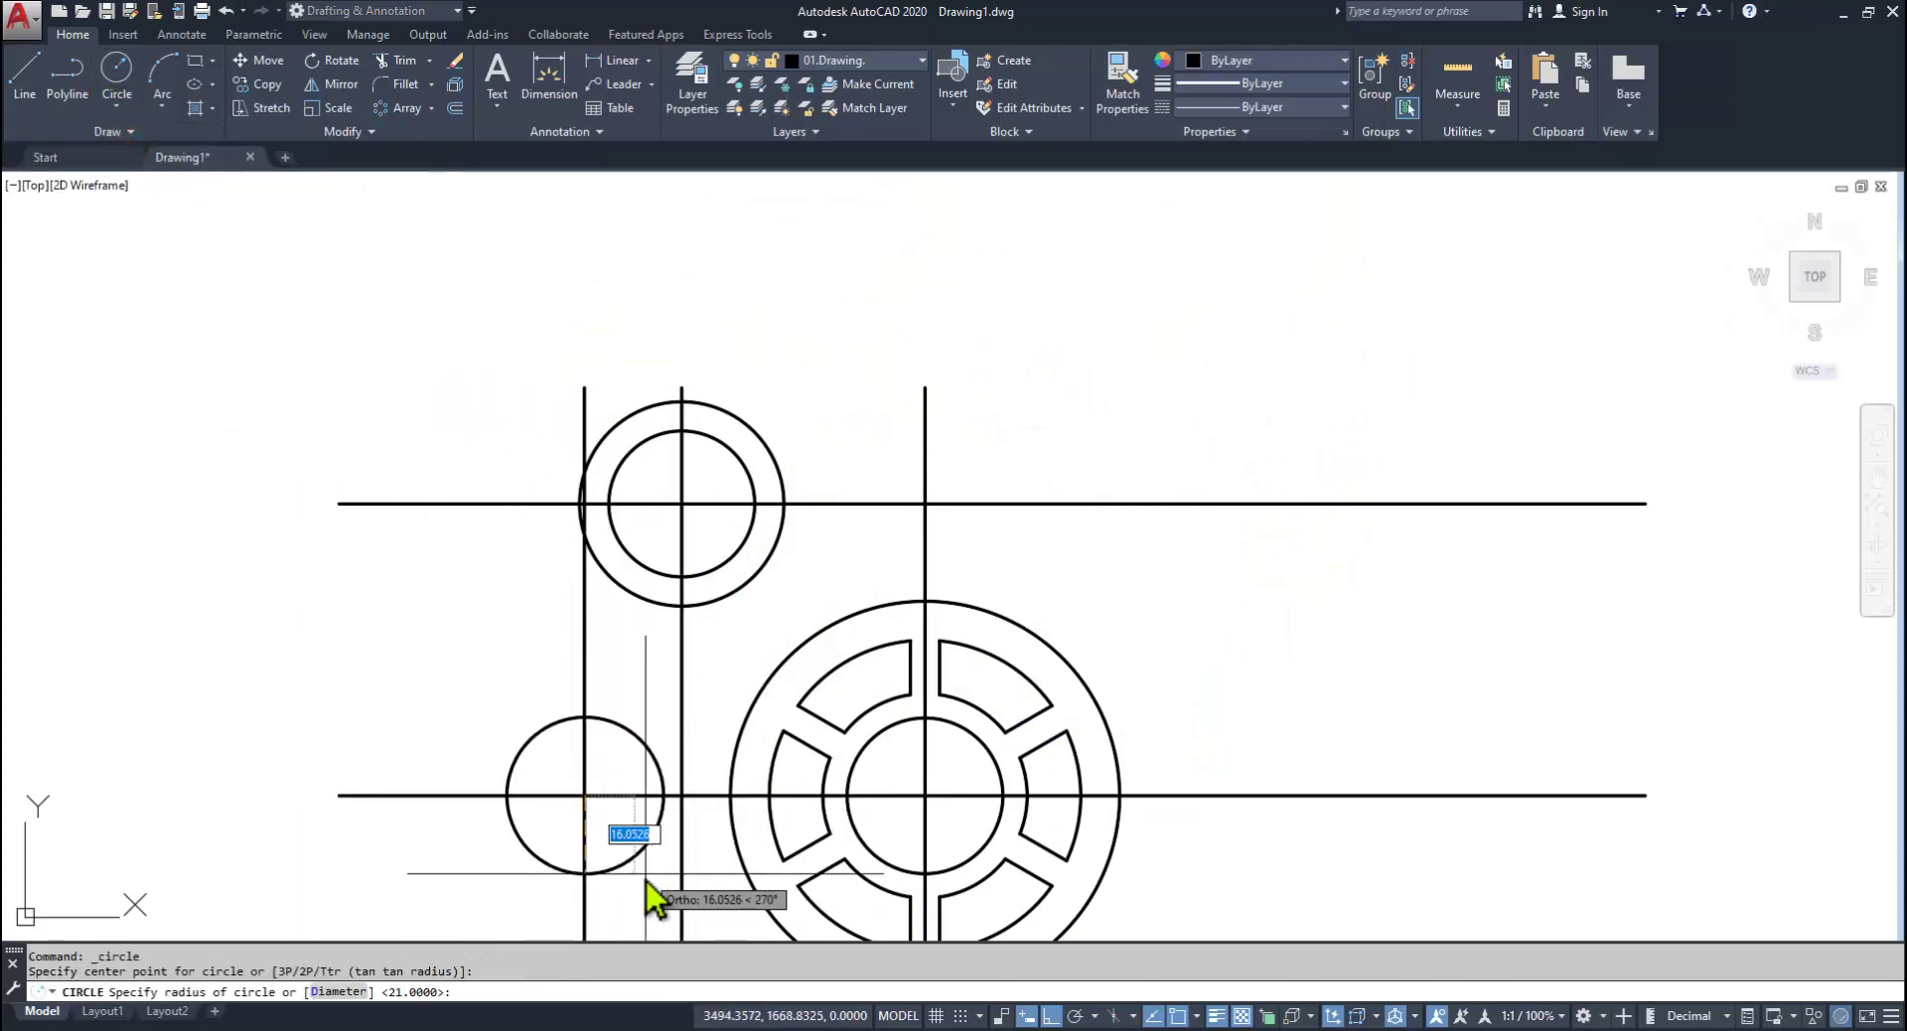
key("Return")
Step: Draw a concentric circle of radius 20 around the radius 15 circle on the horizontal center line
key("Return")
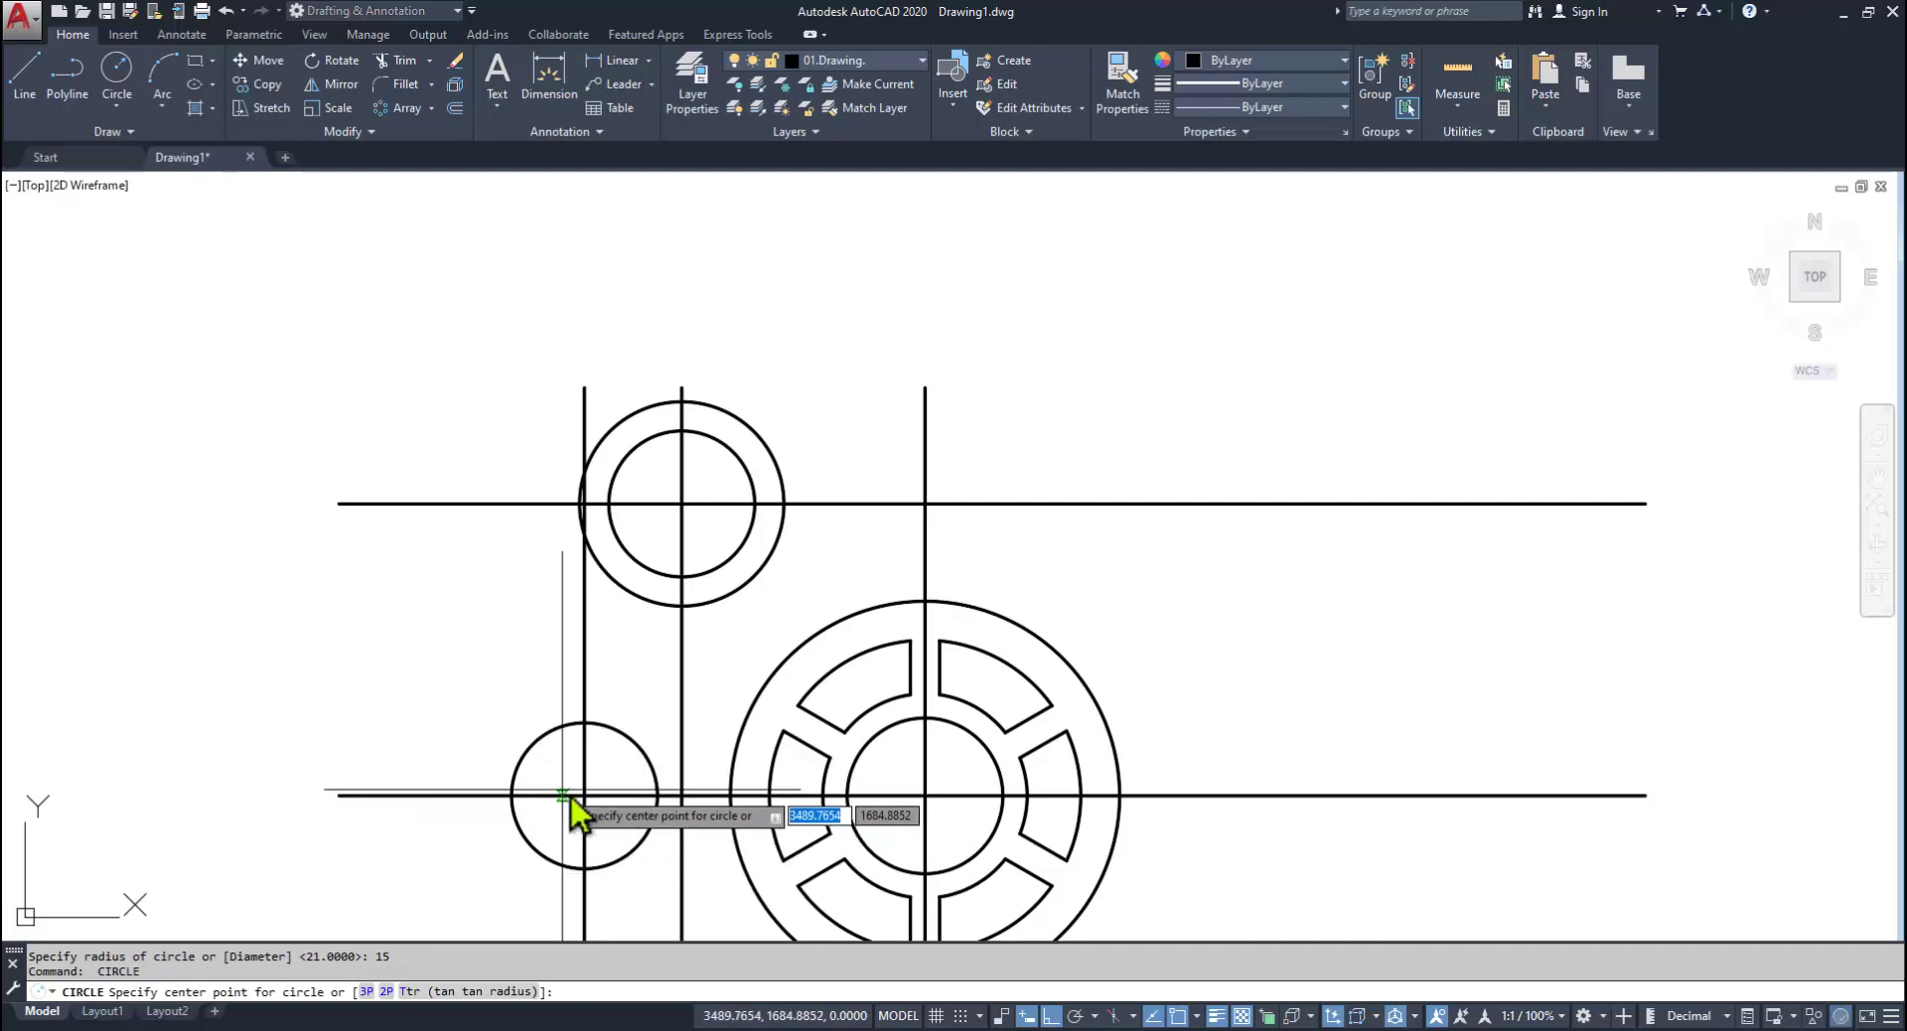
left_click(585, 795)
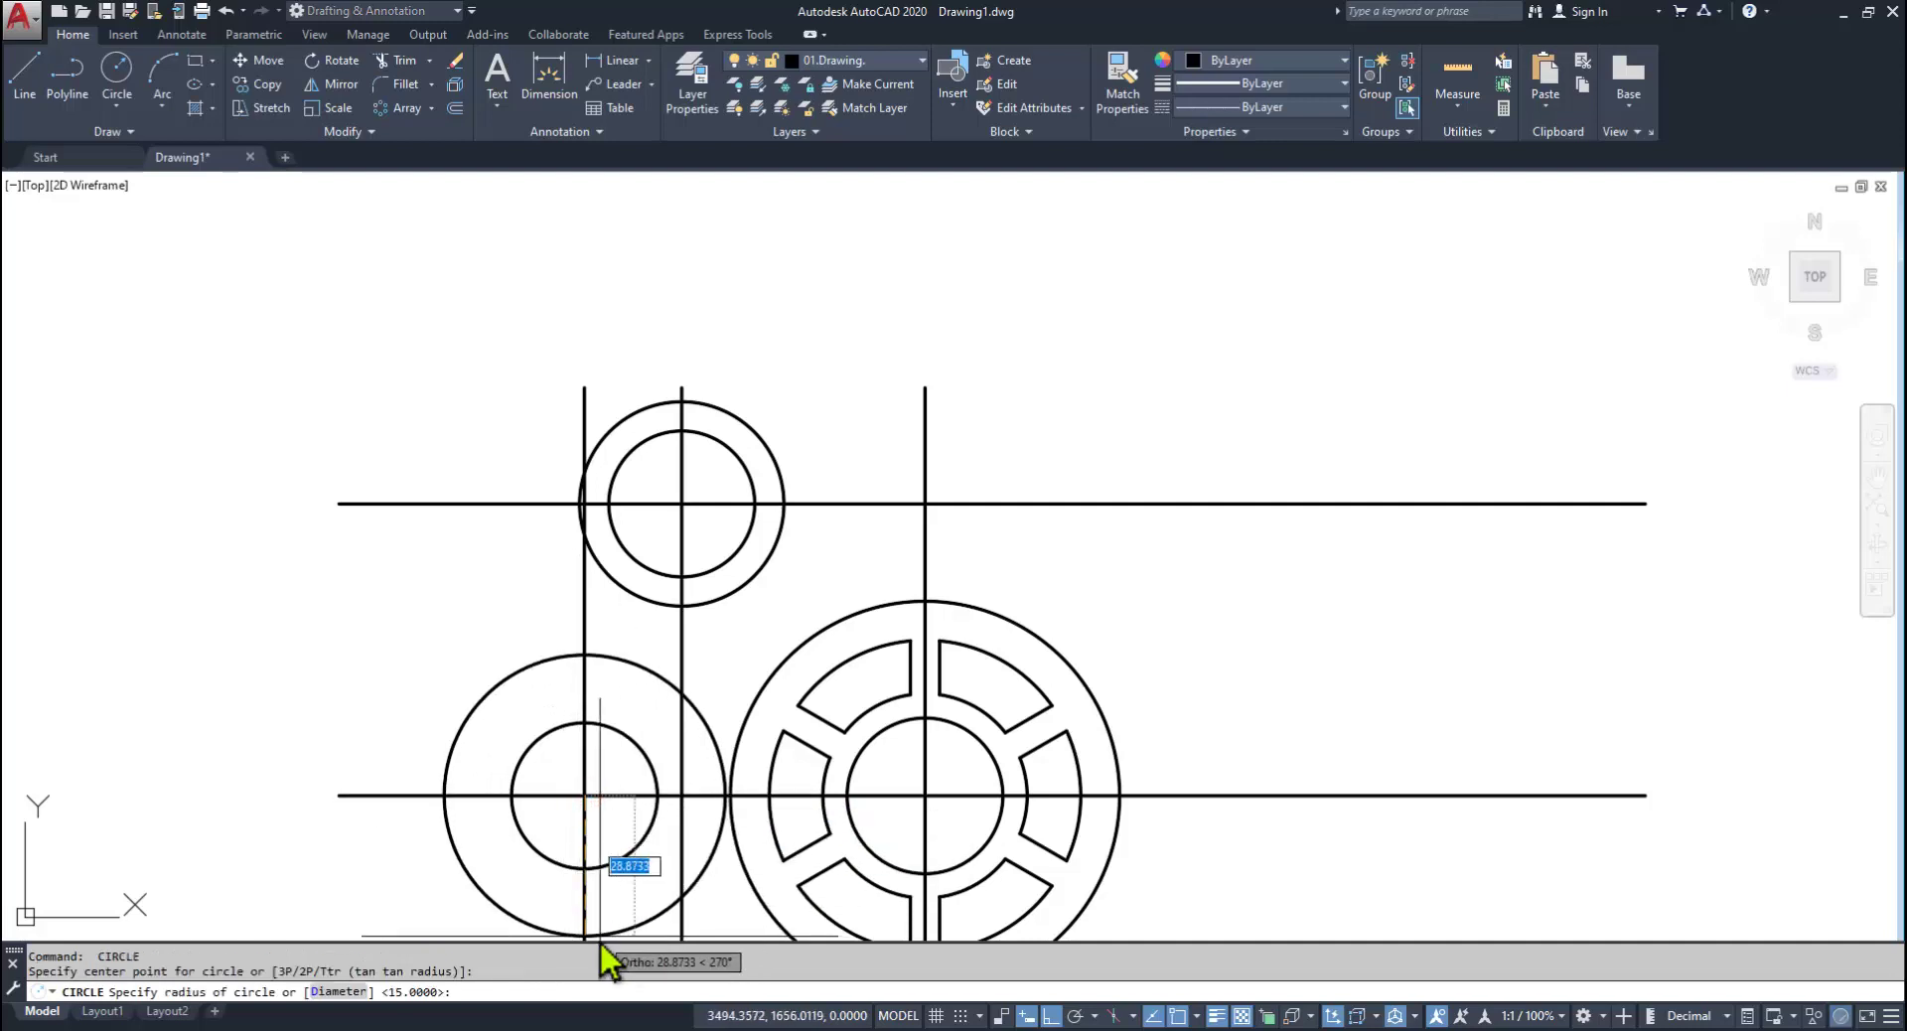
key("Return")
middle_click_drag(874, 610, 953, 445)
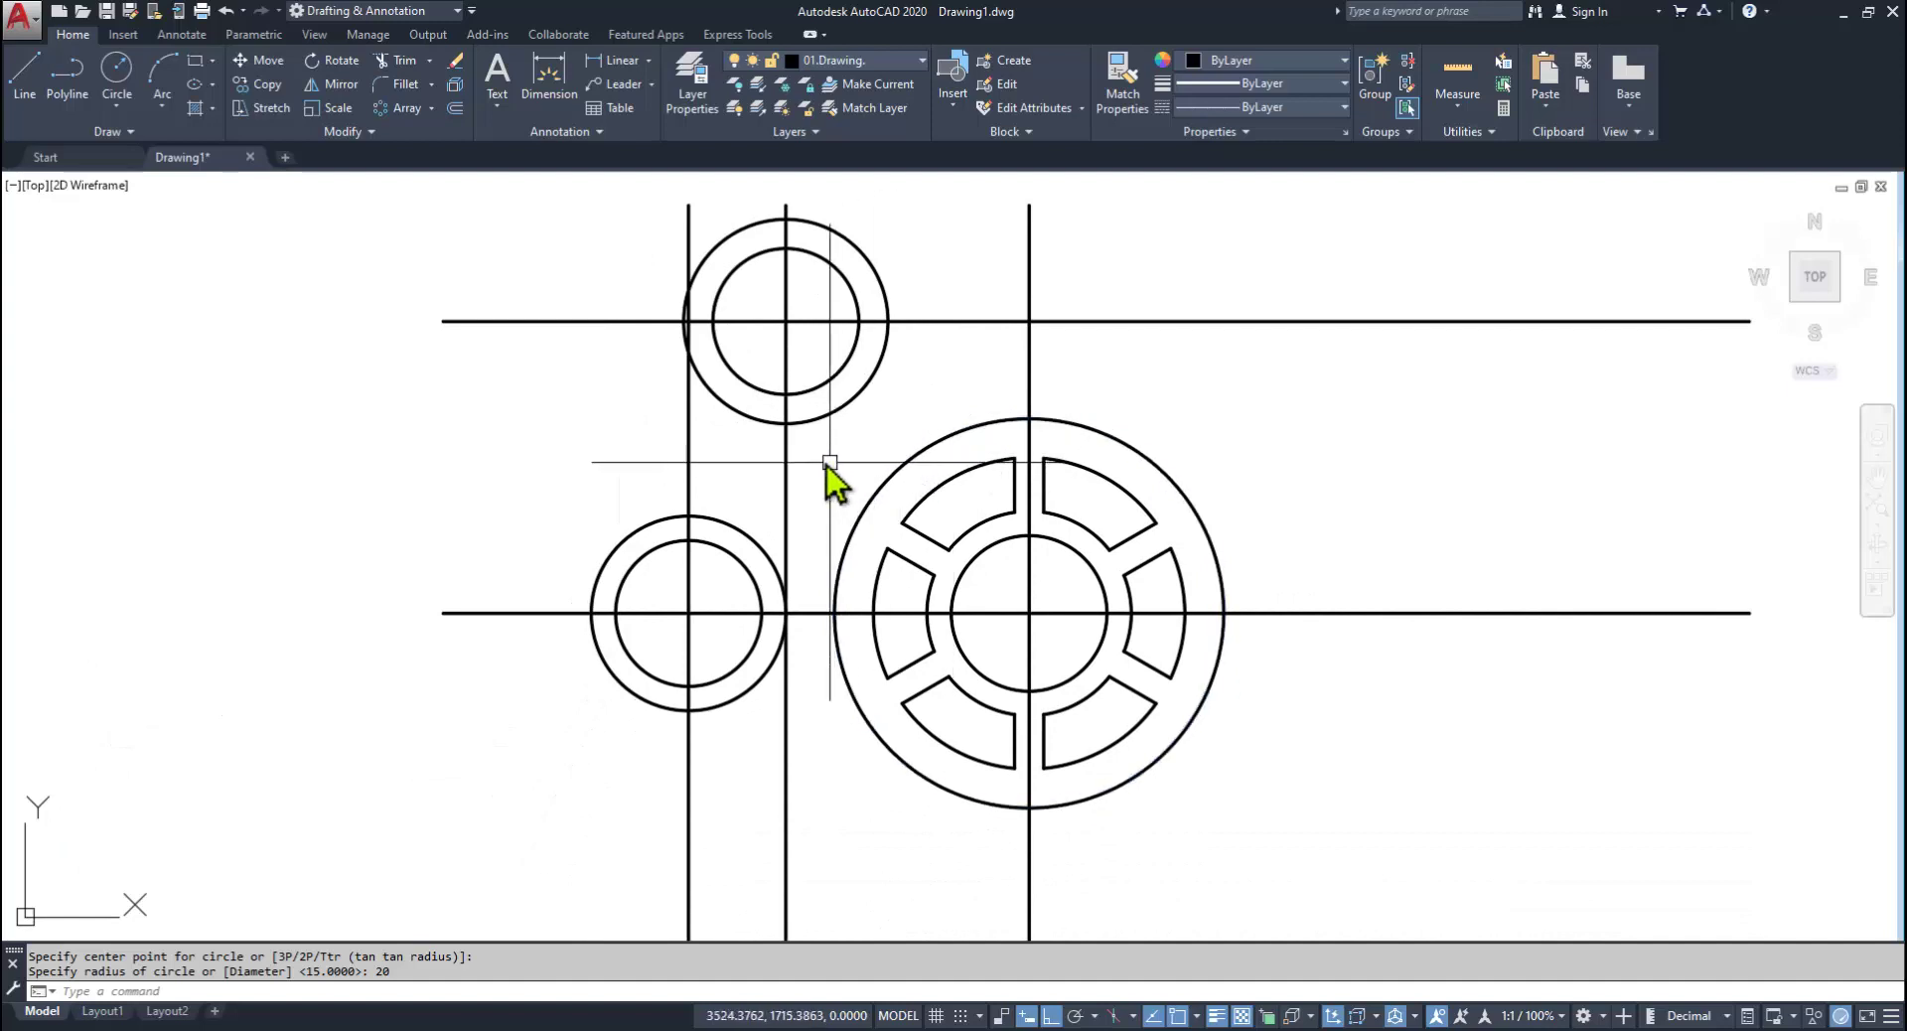
Step: Erase the two offset vertical lines and the upper offset horizontal line, keeping the main center lines
mouse_move(818, 451)
left_mouse_down()
mouse_move(732, 491)
mouse_move(647, 476)
left_mouse_up()
key("Delete")
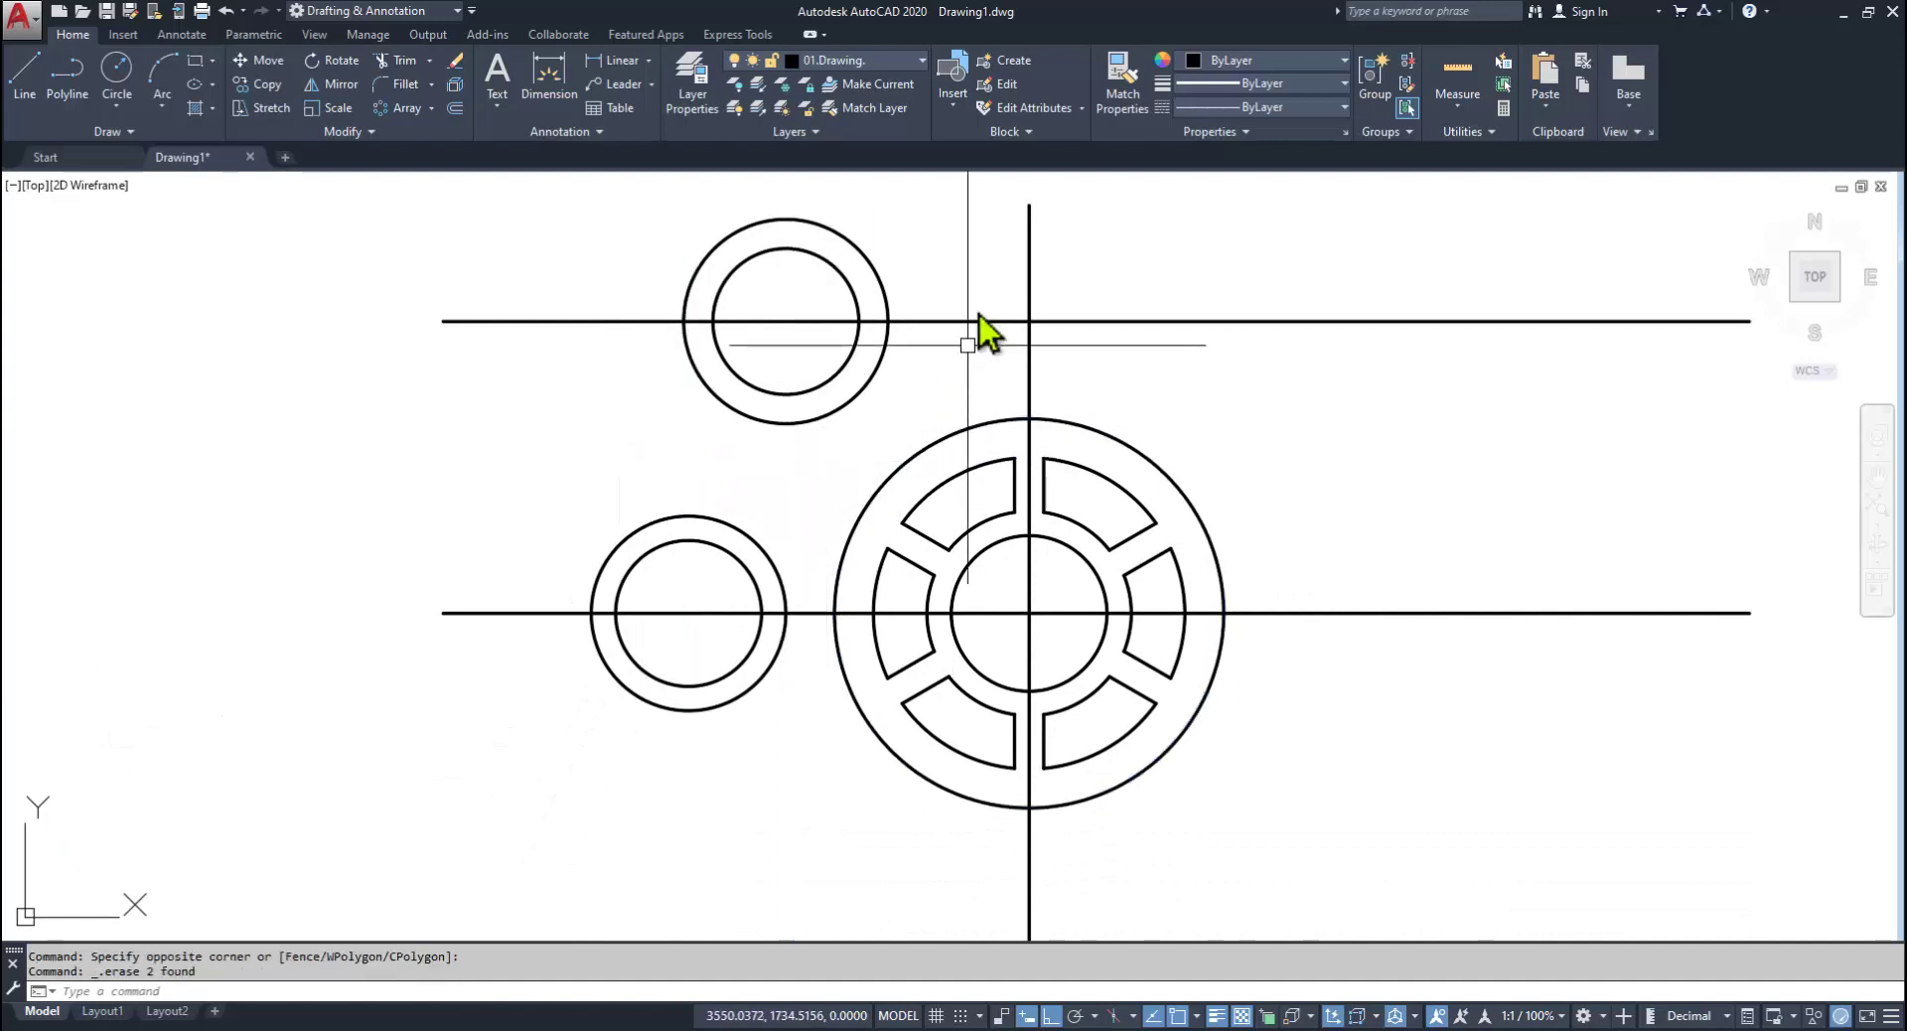
left_click_drag(993, 275, 963, 353)
key("Delete")
middle_click_drag(914, 715, 873, 715)
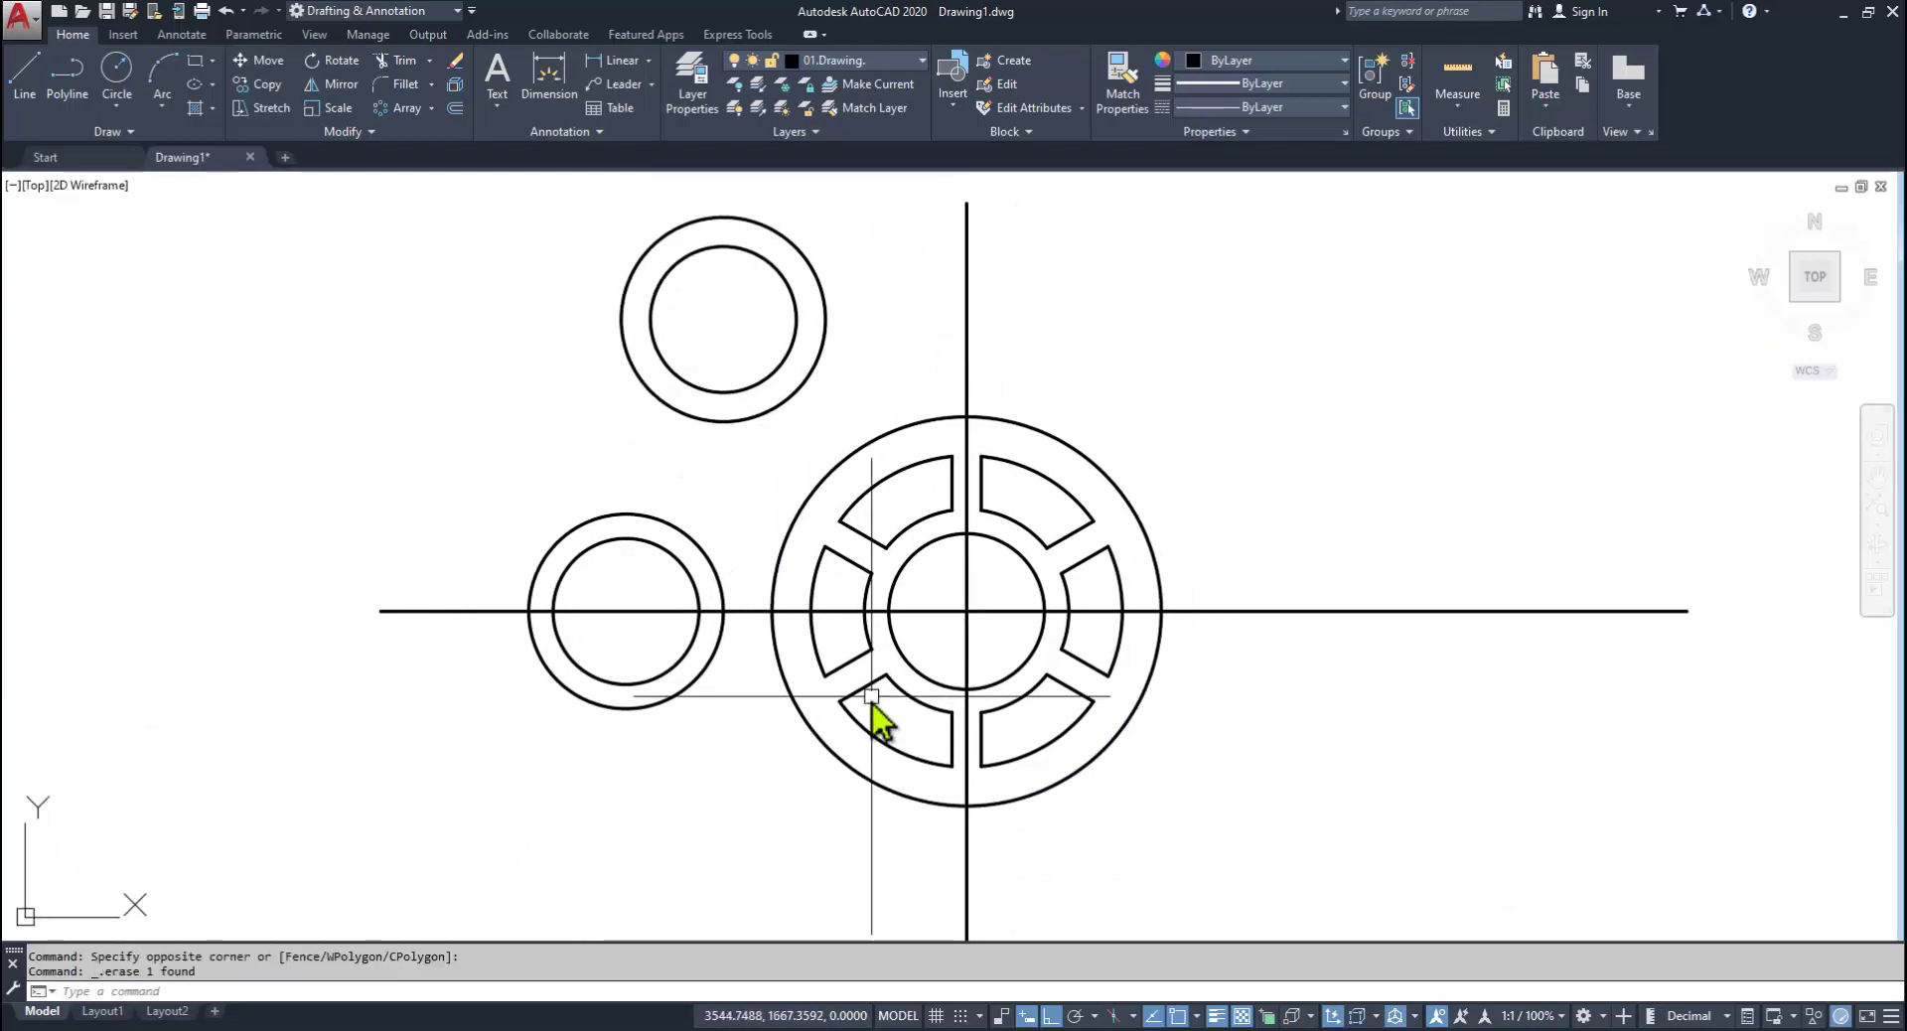
Step: Check the plate's left edge in the reference PDF and draw a line tangent to the outer sides of the radius 21 and radius 20 circles
key("alt+Tab")
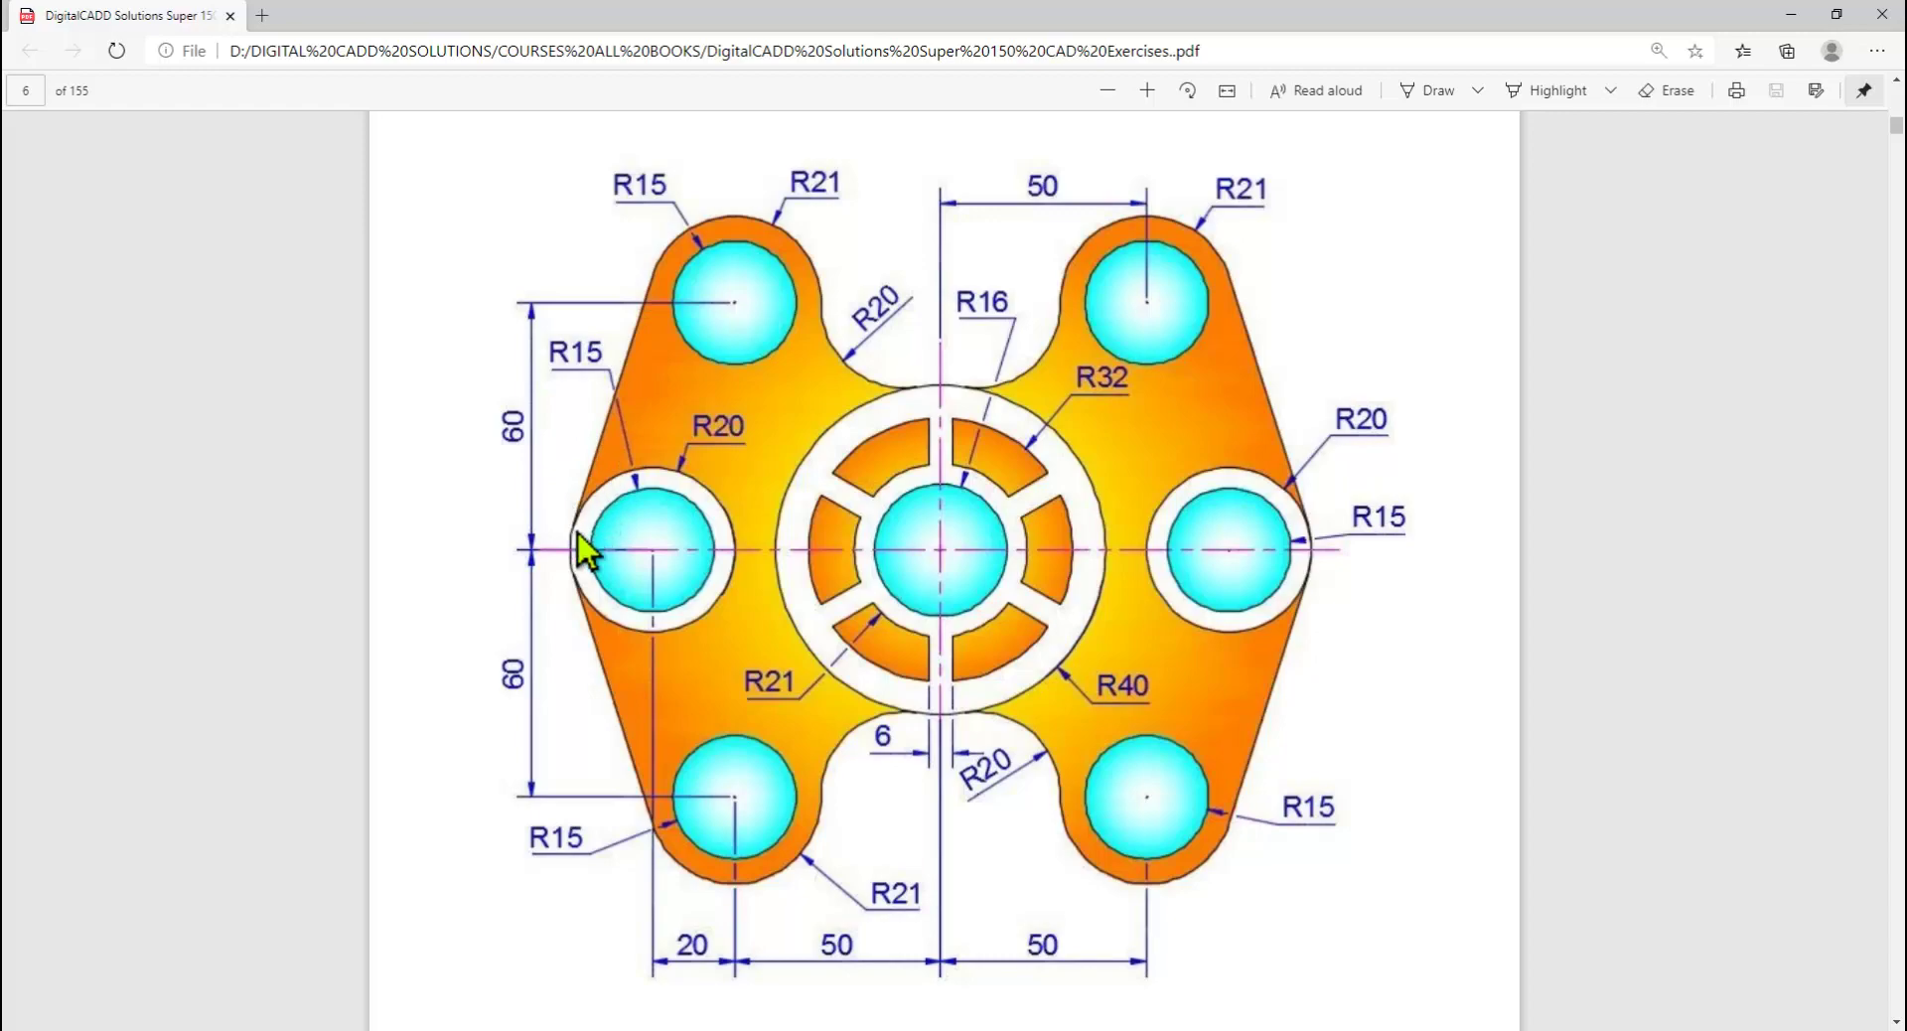
key("alt+Tab")
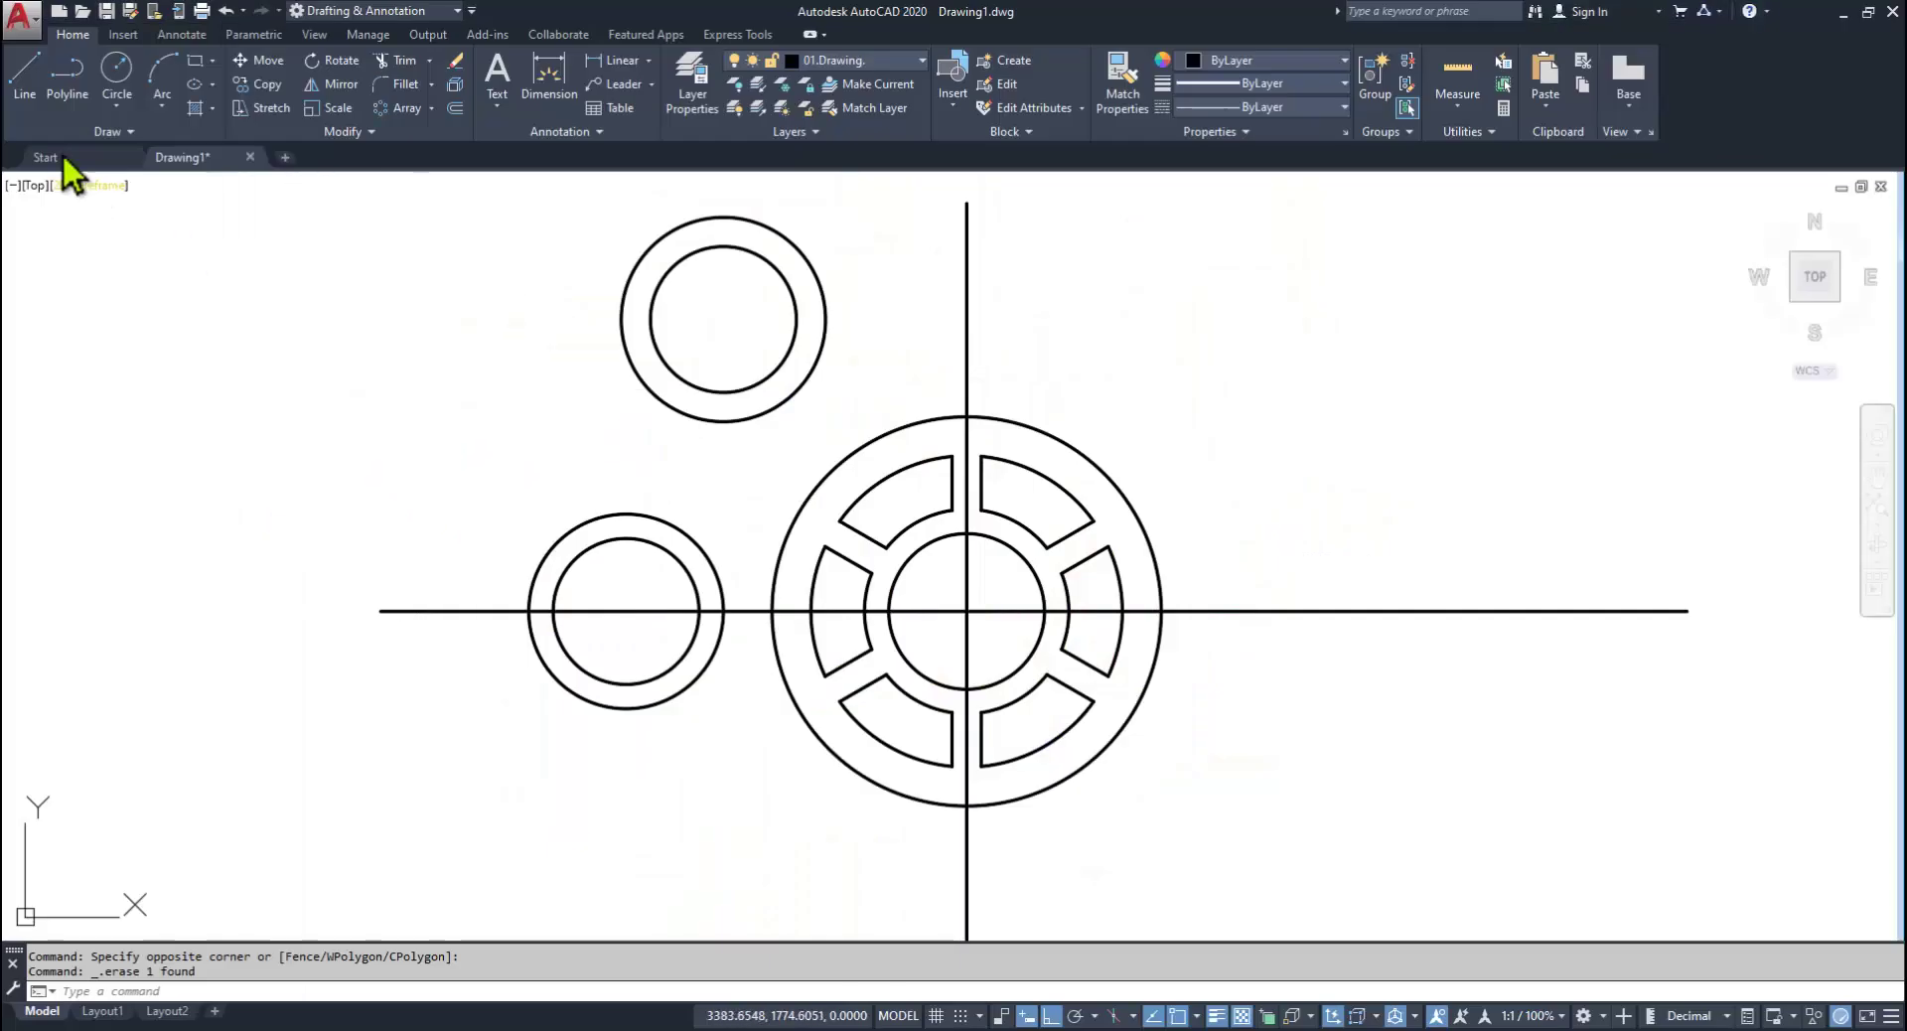
left_click(25, 80)
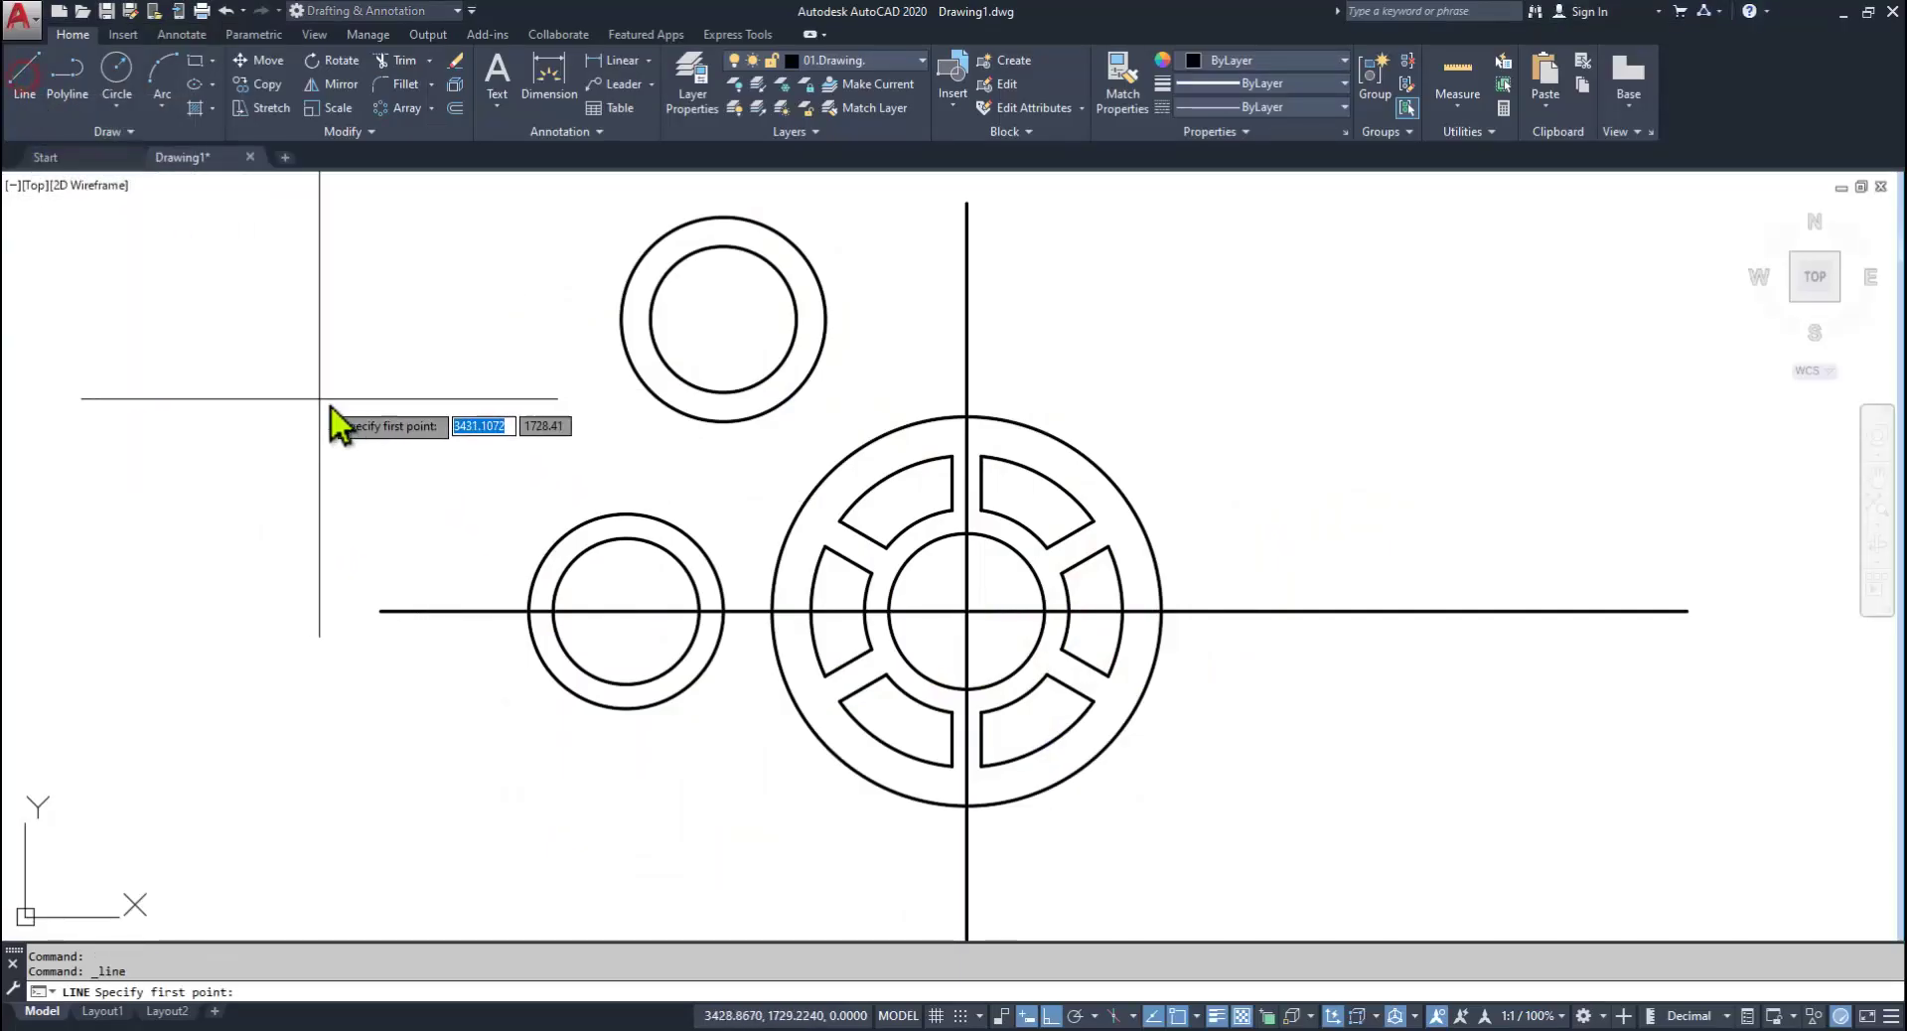
right_click(415, 432, "shift")
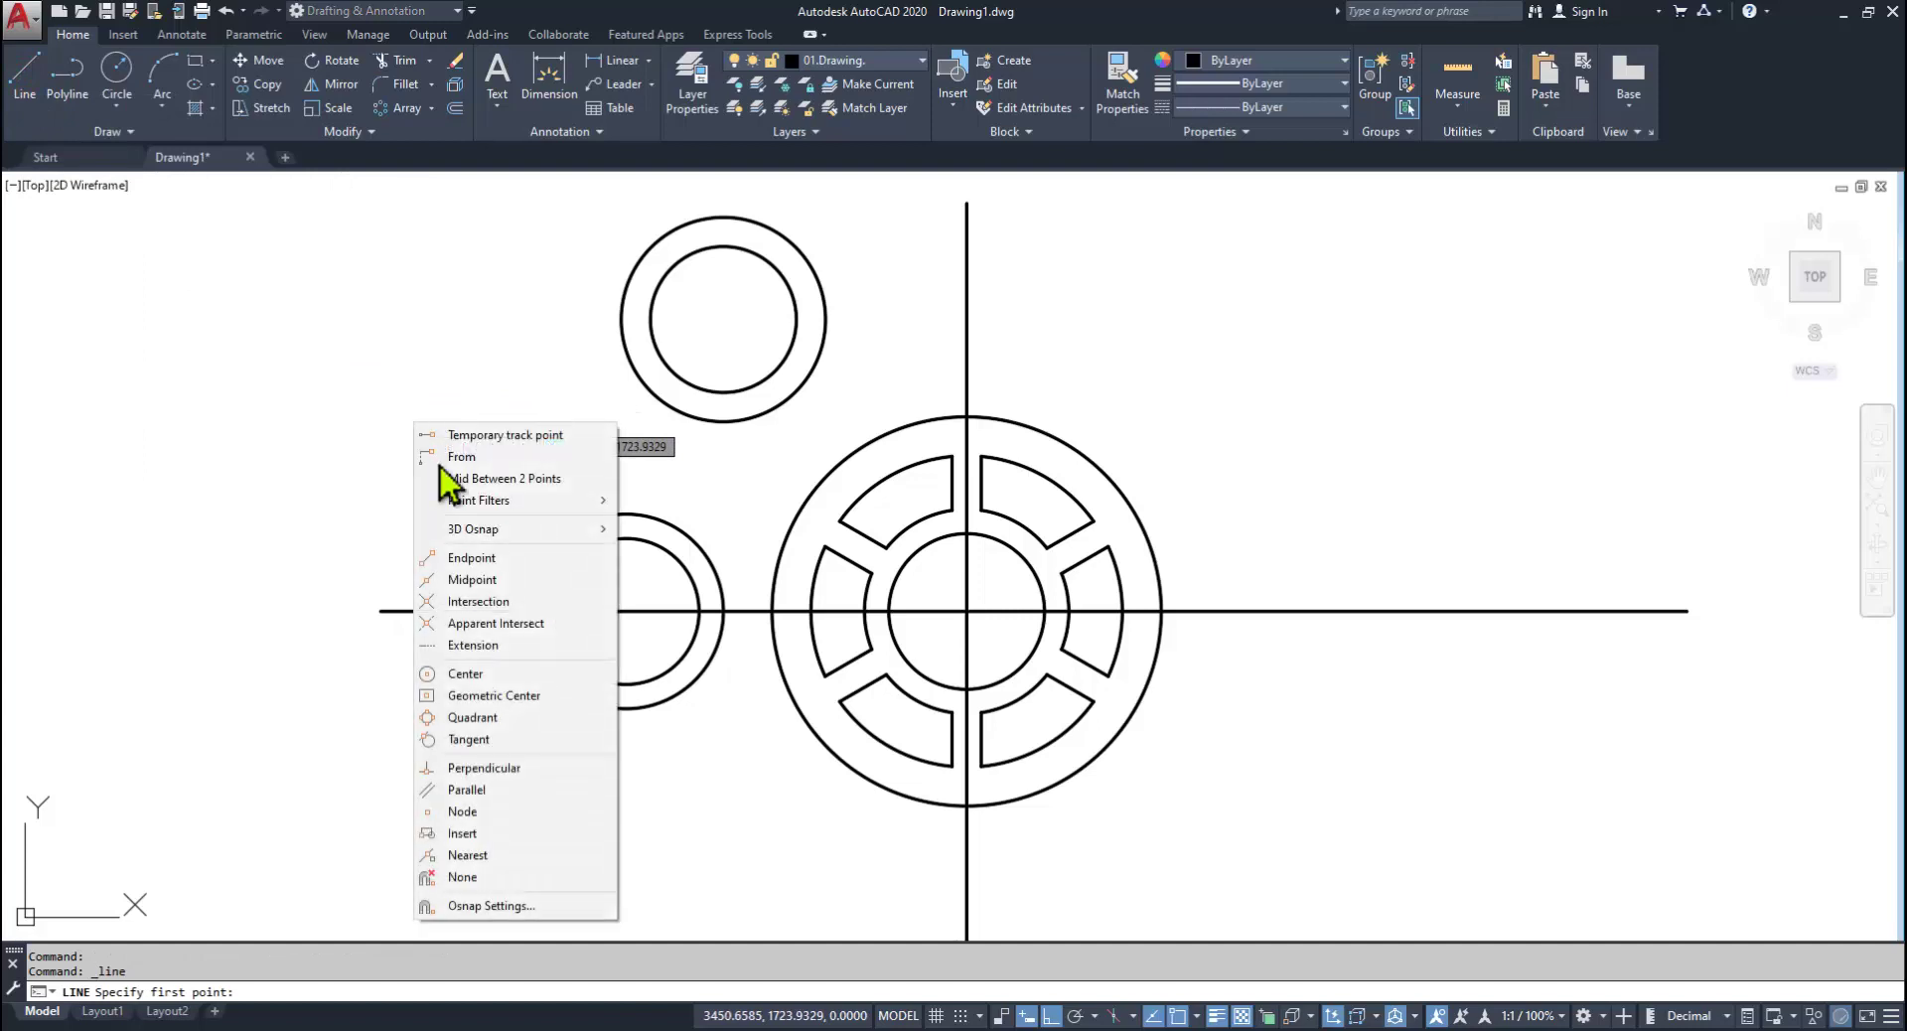
left_click(475, 737)
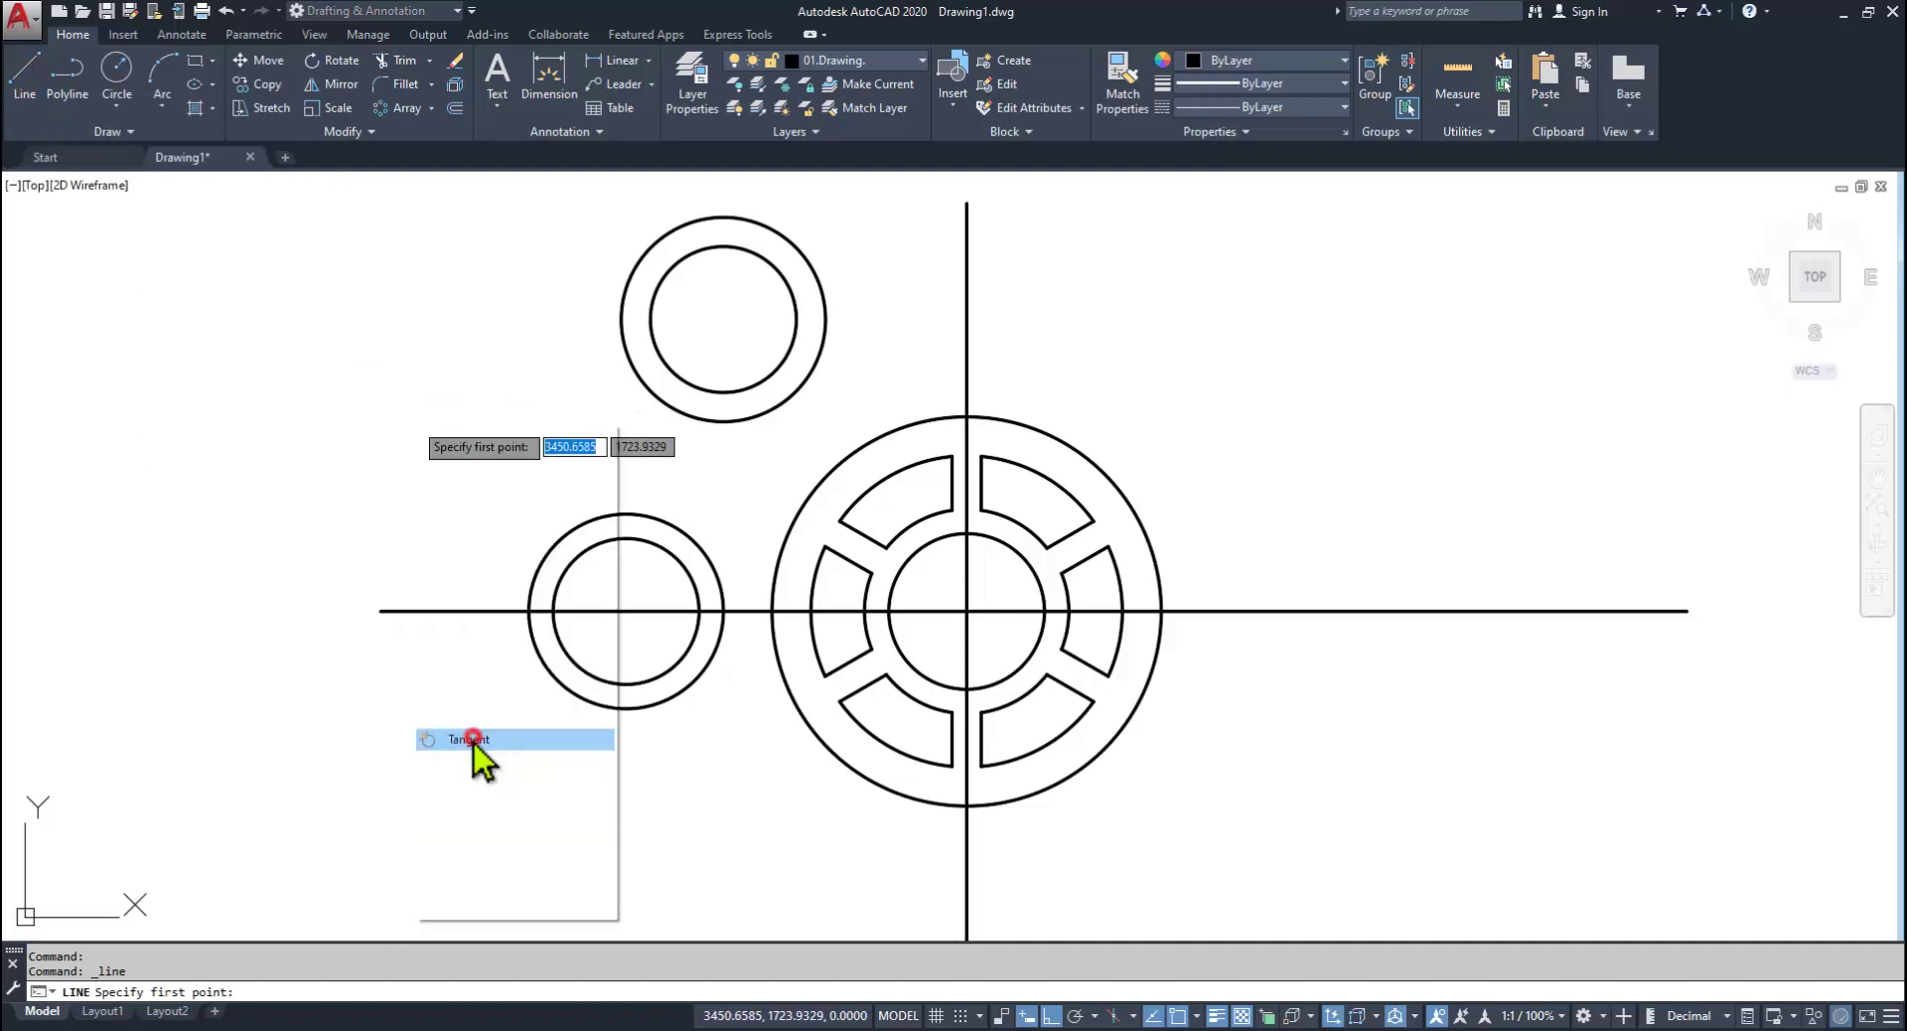
left_click(639, 264)
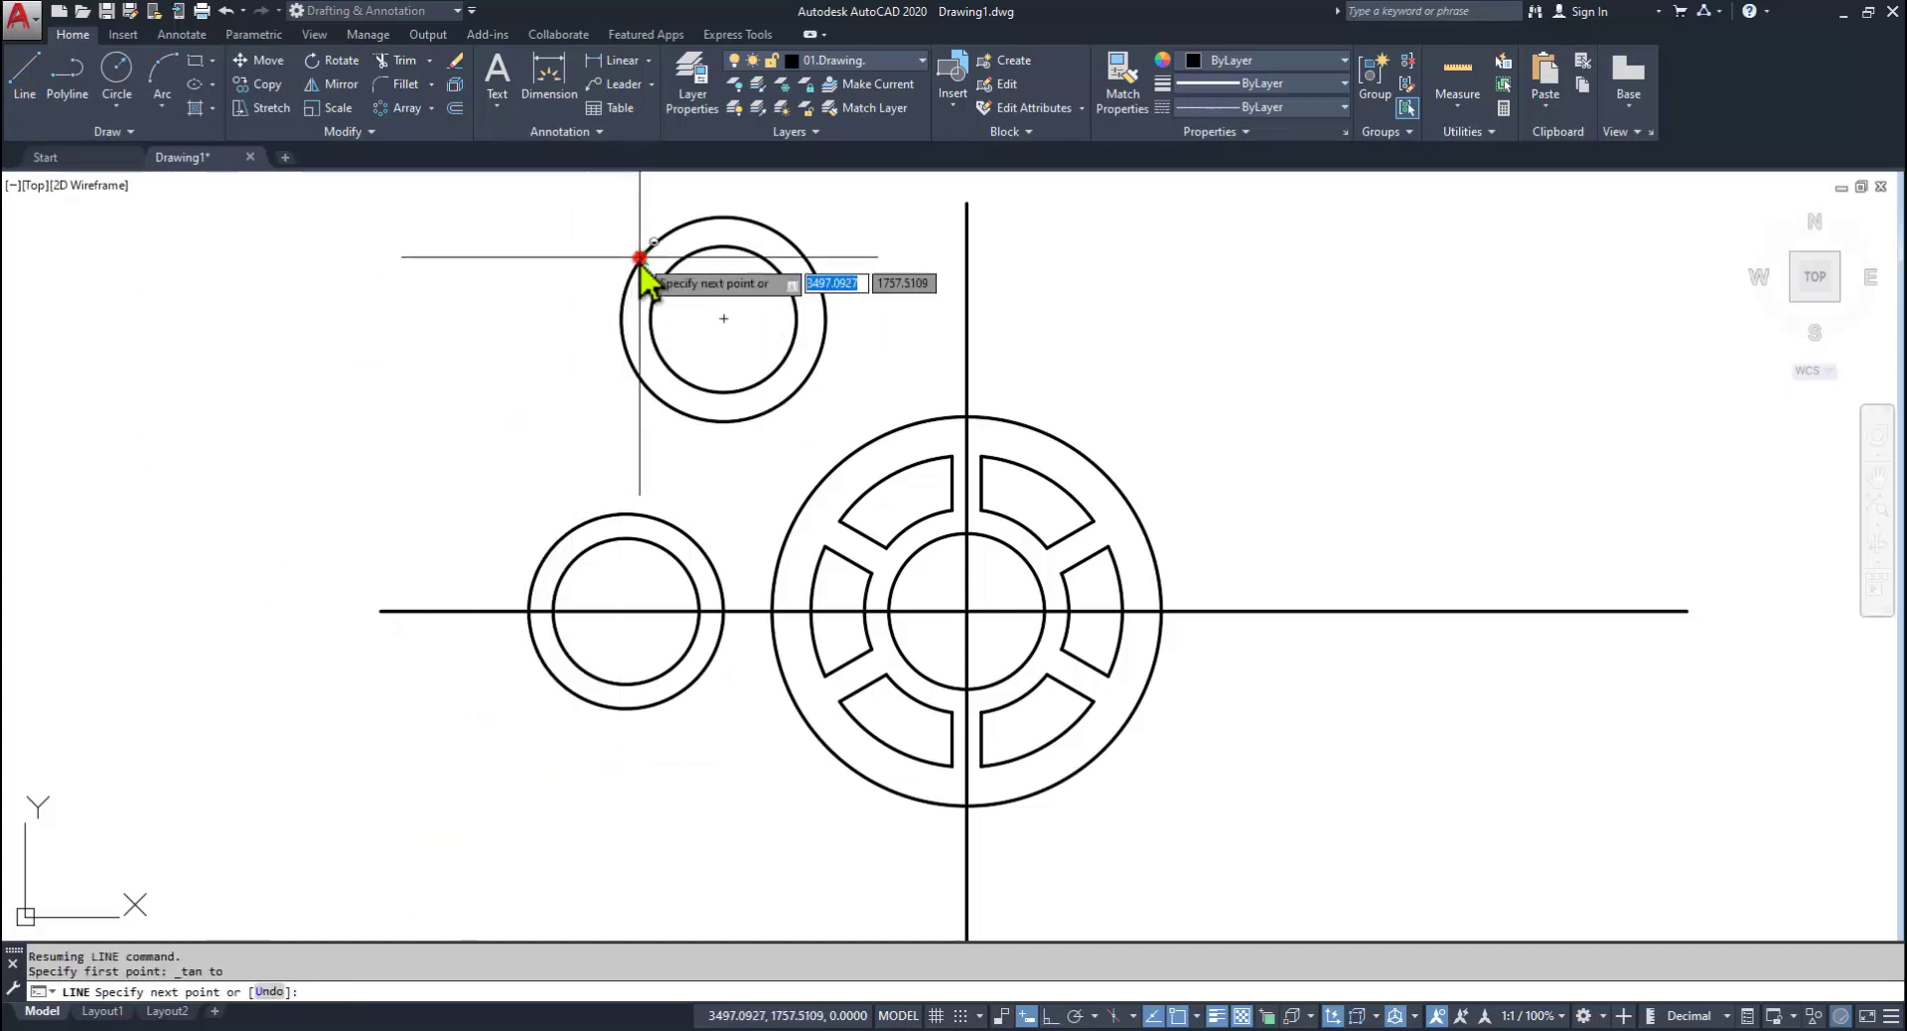
right_click(481, 528, "shift")
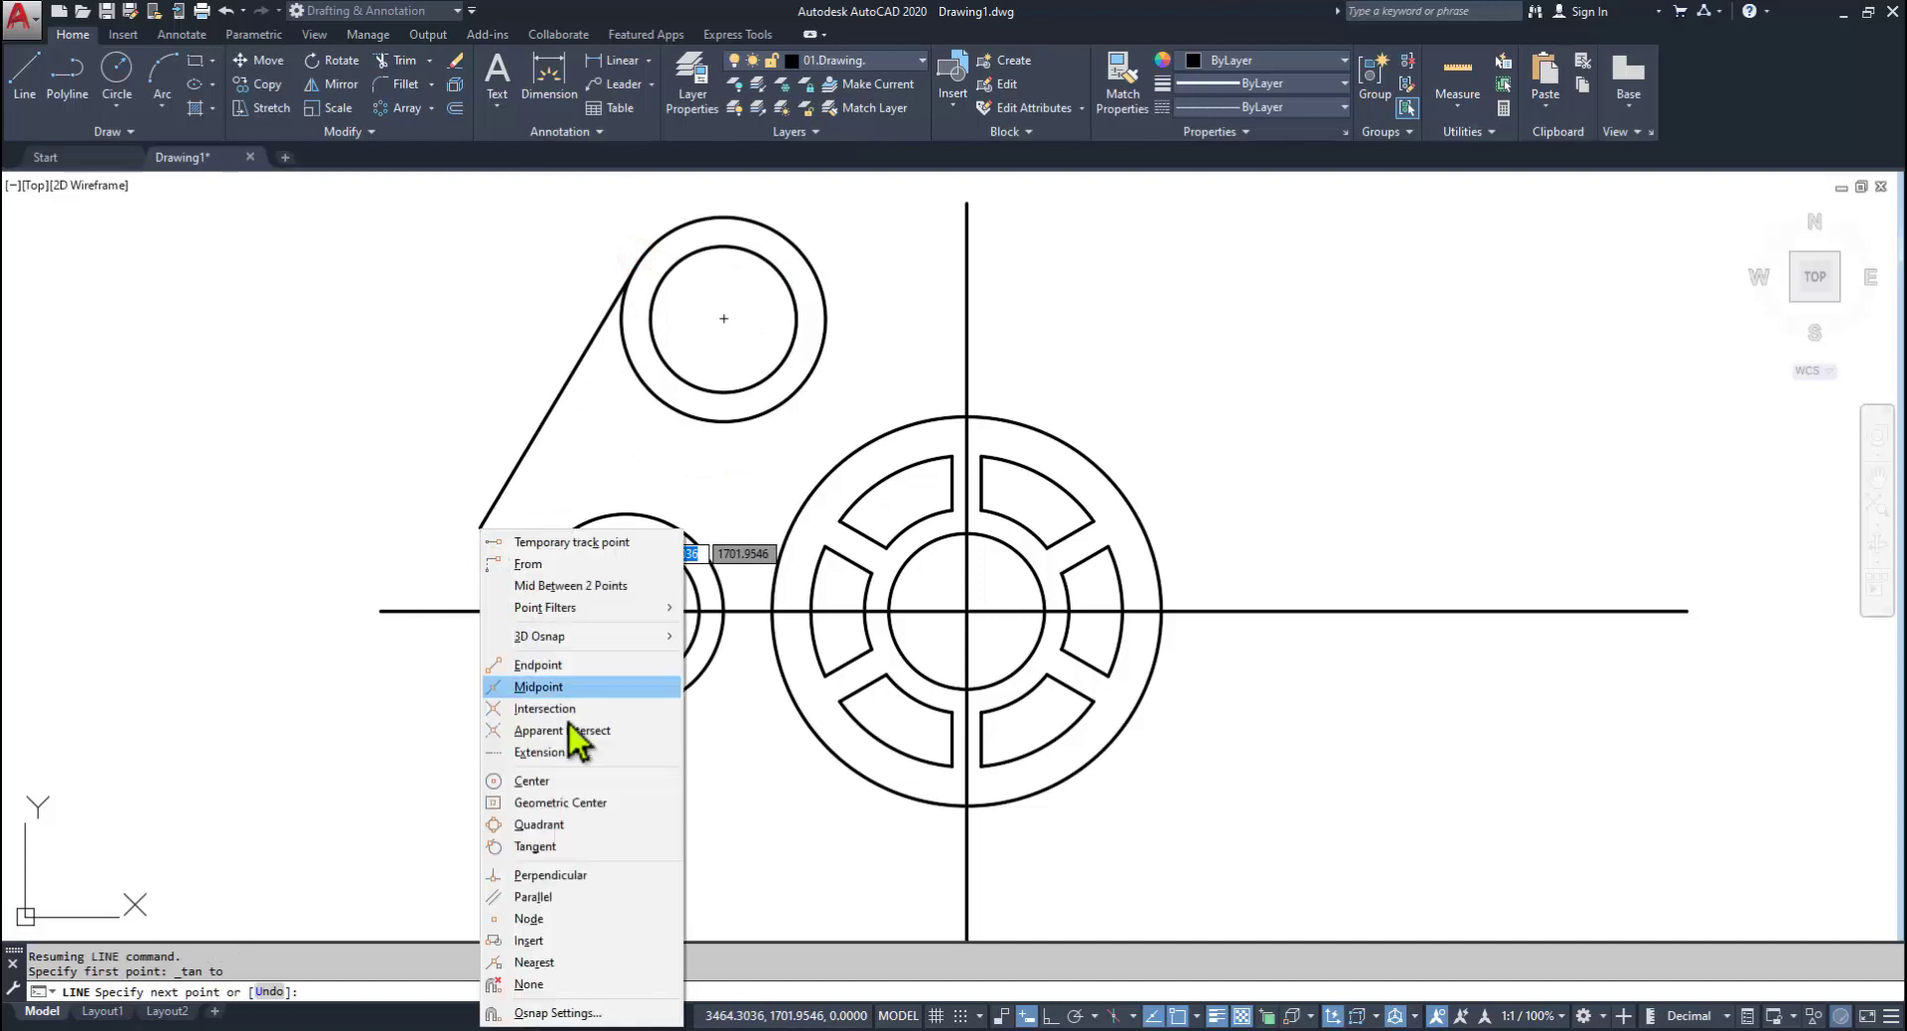
left_click(544, 839)
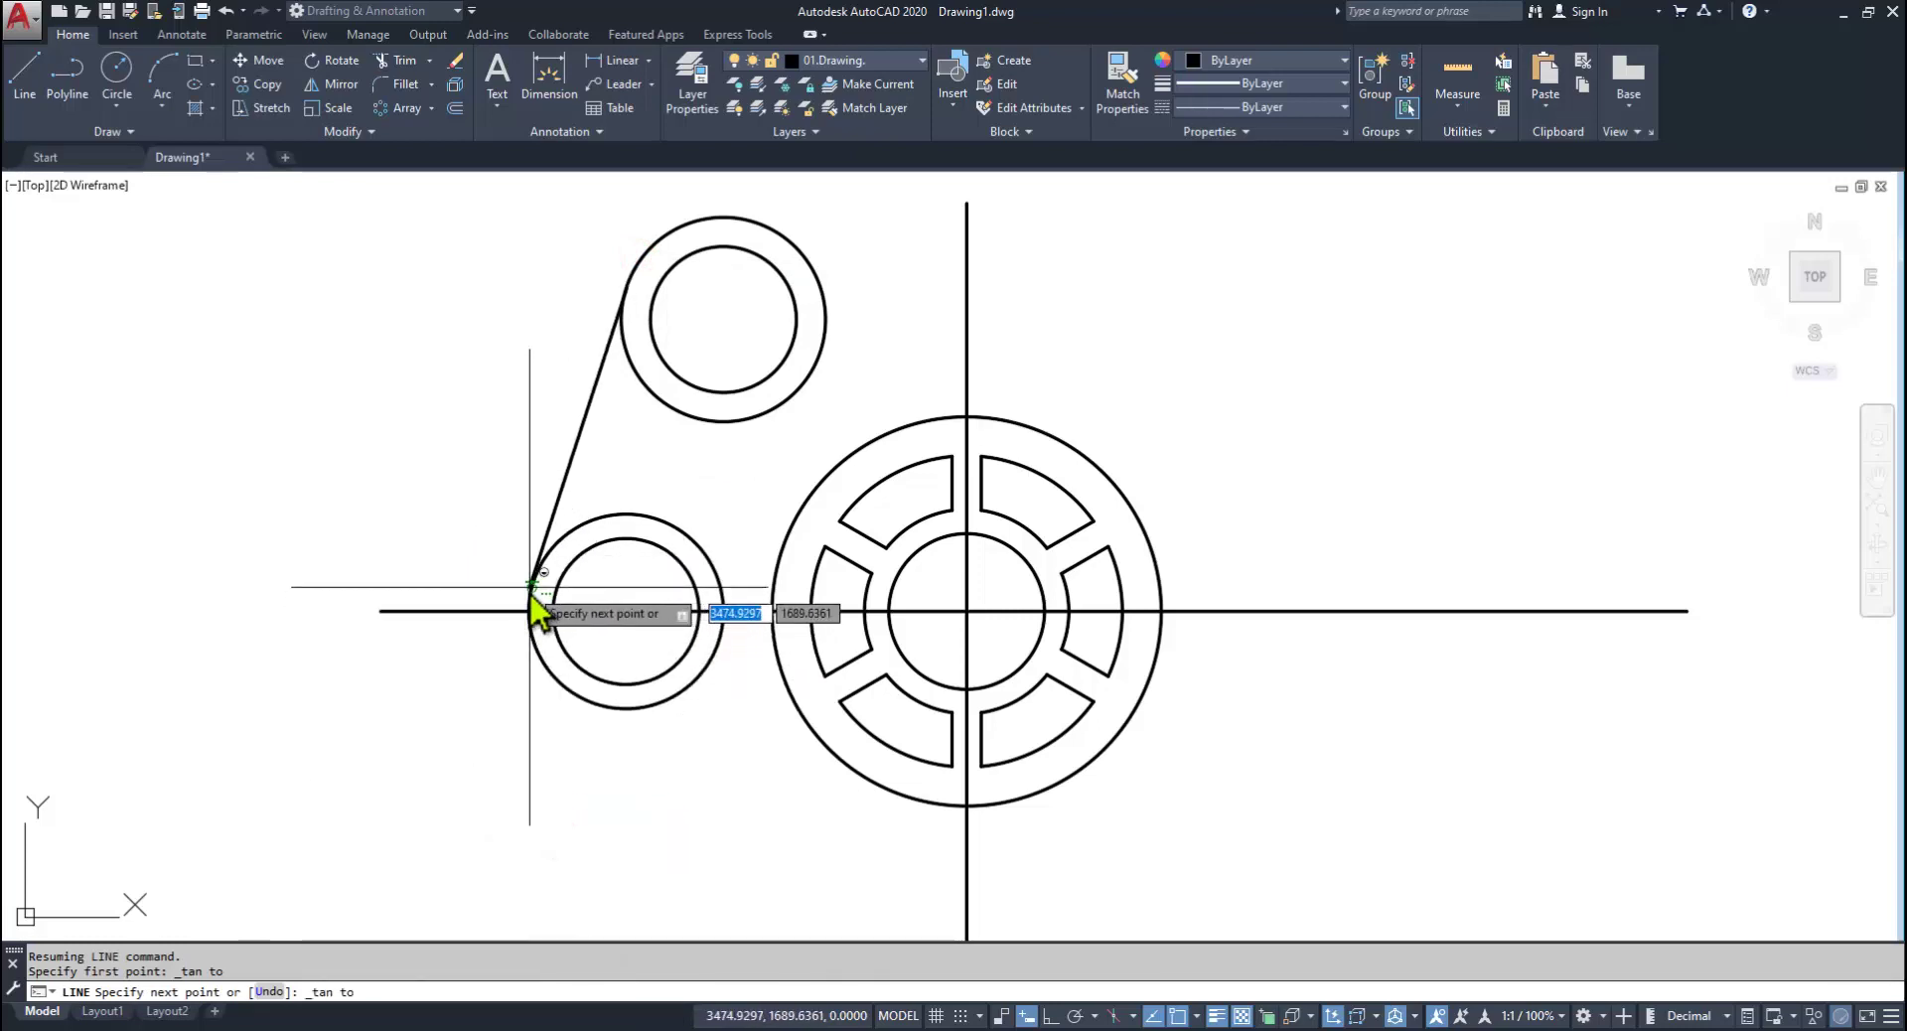
left_click(529, 597)
middle_click_drag(698, 621, 648, 673)
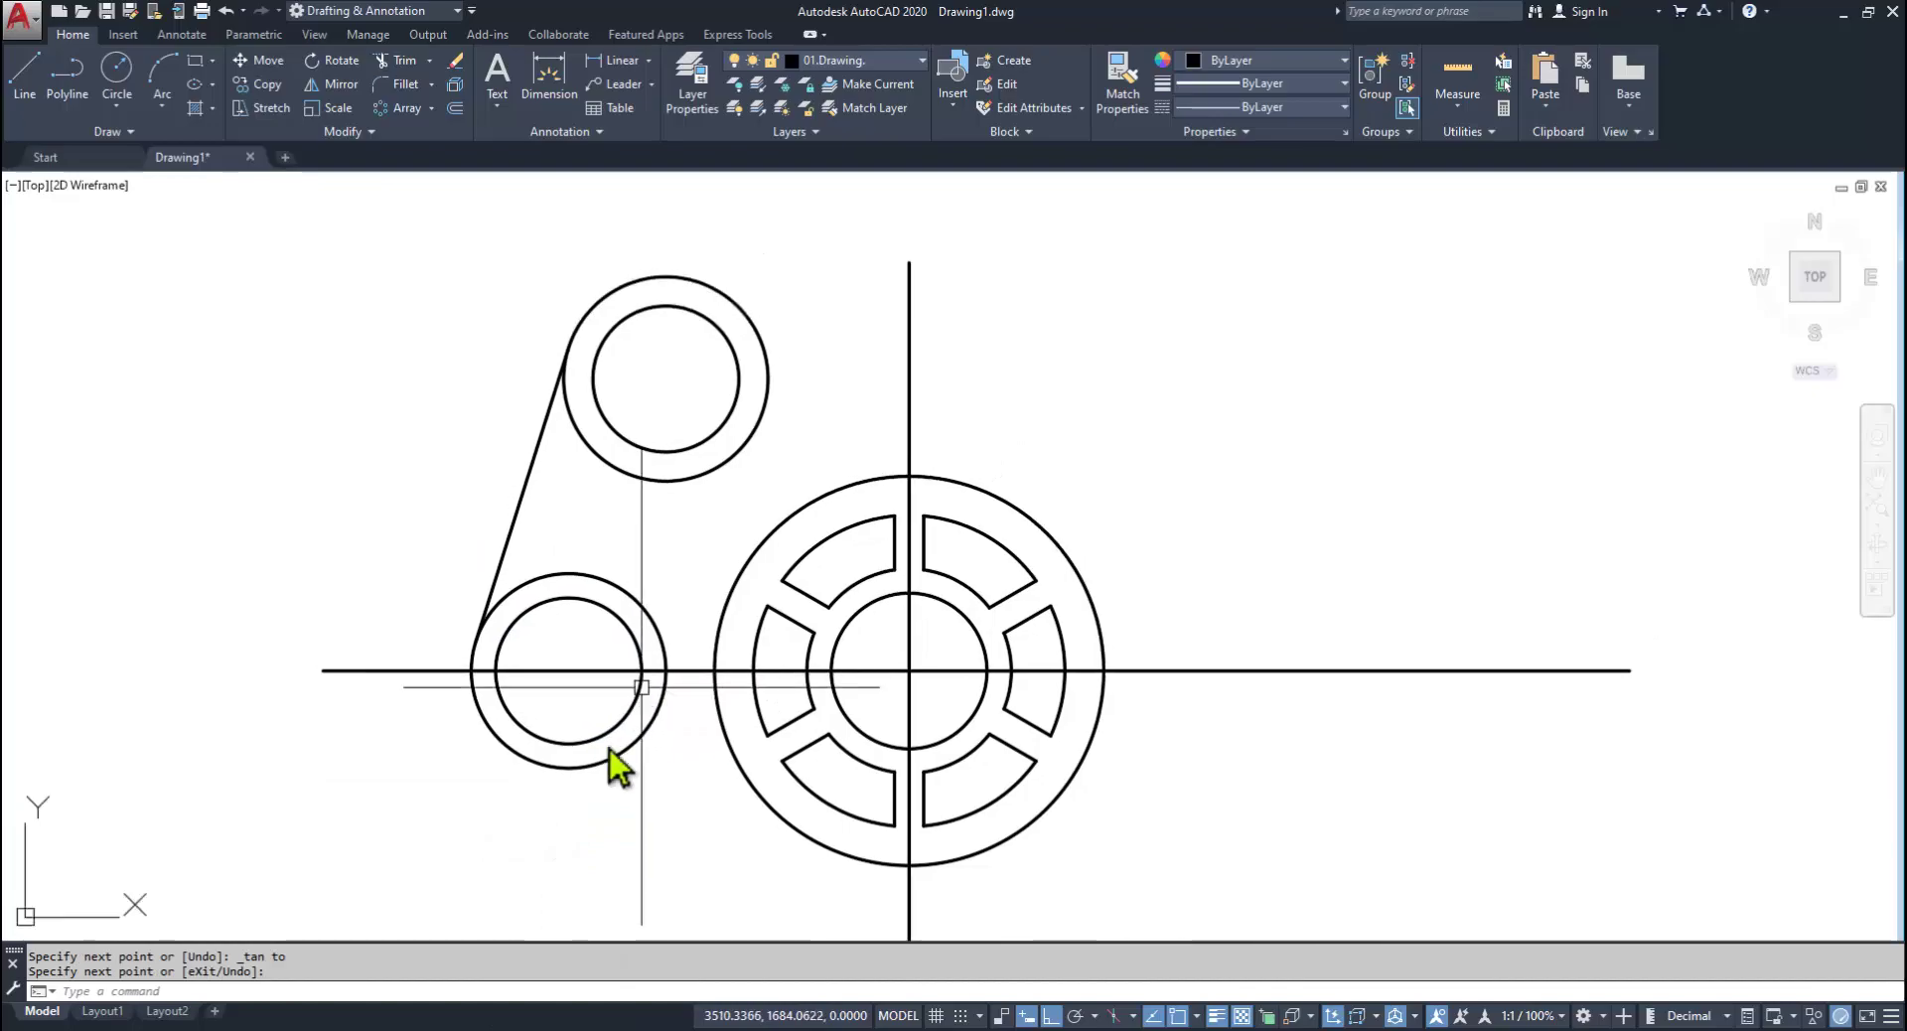
Step: Mirror the upper-left pair of circles and the tangent line about the horizontal center line, keeping the source objects
key("alt+Tab")
key("alt+Tab")
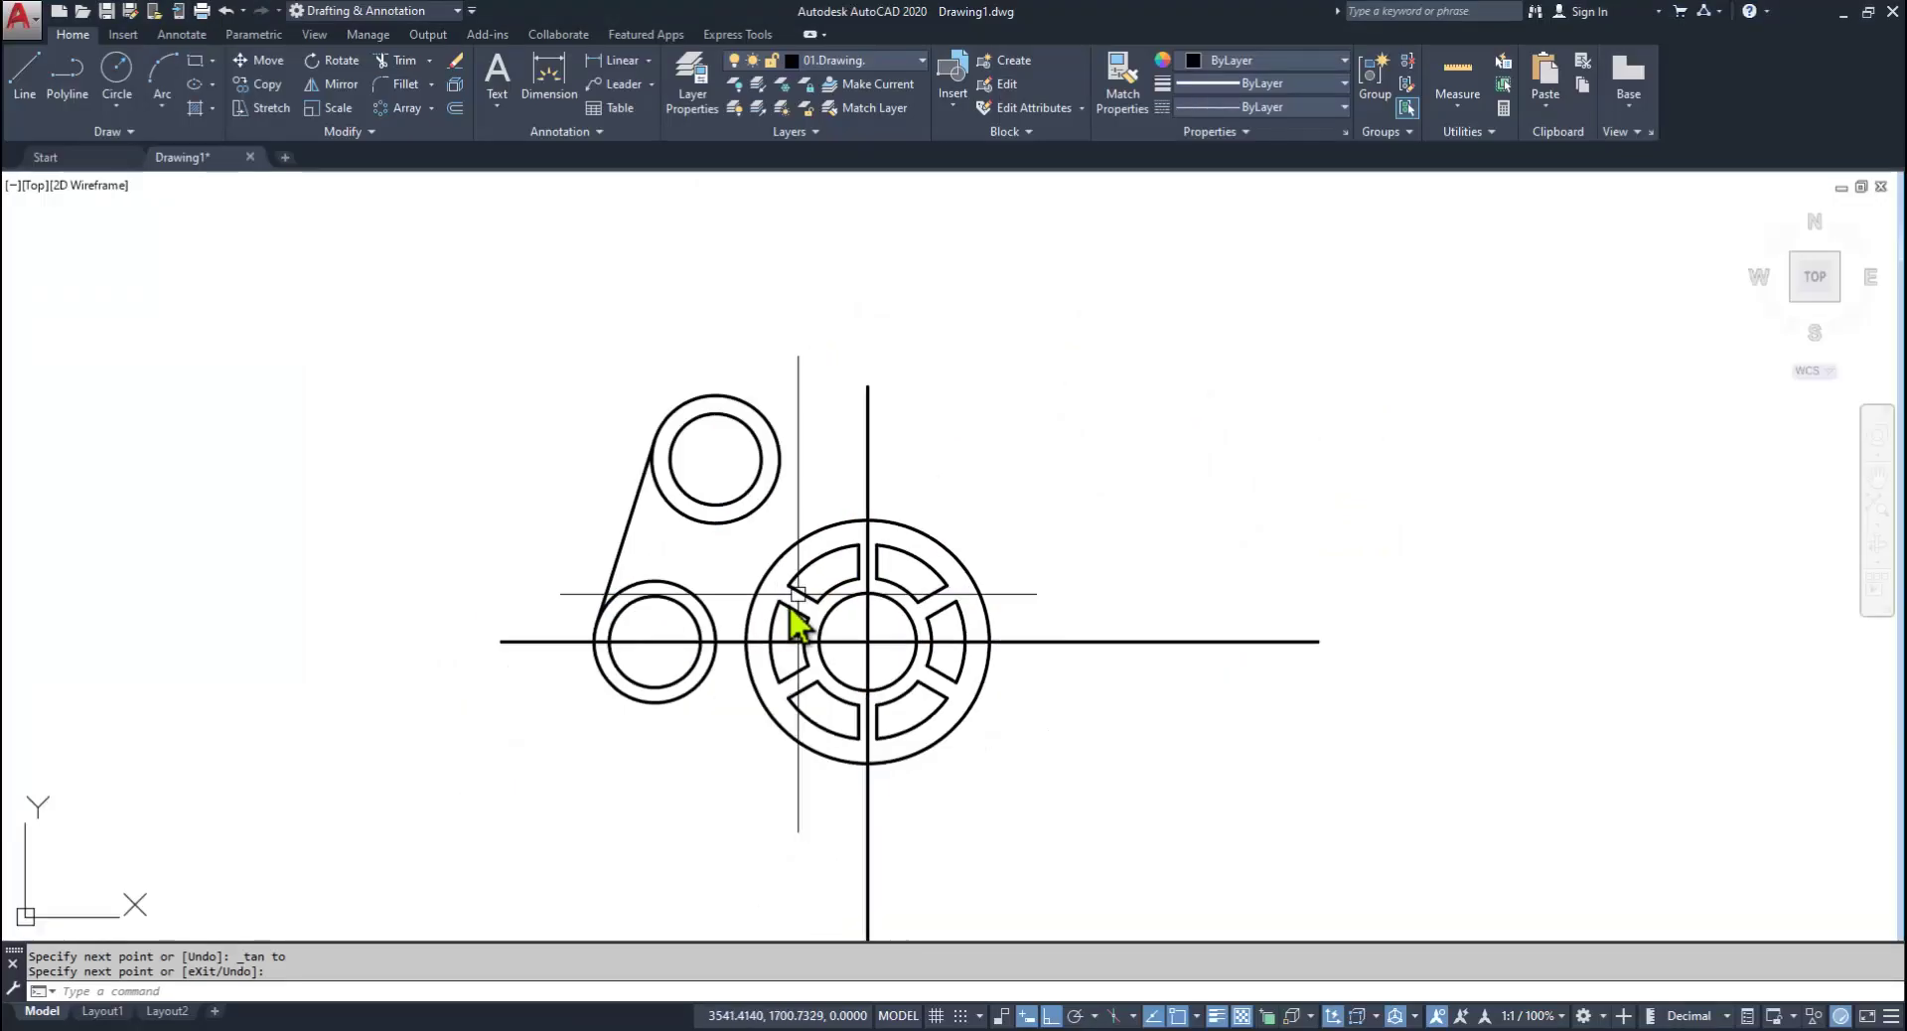
key("Return")
left_click(785, 376)
left_click(590, 507)
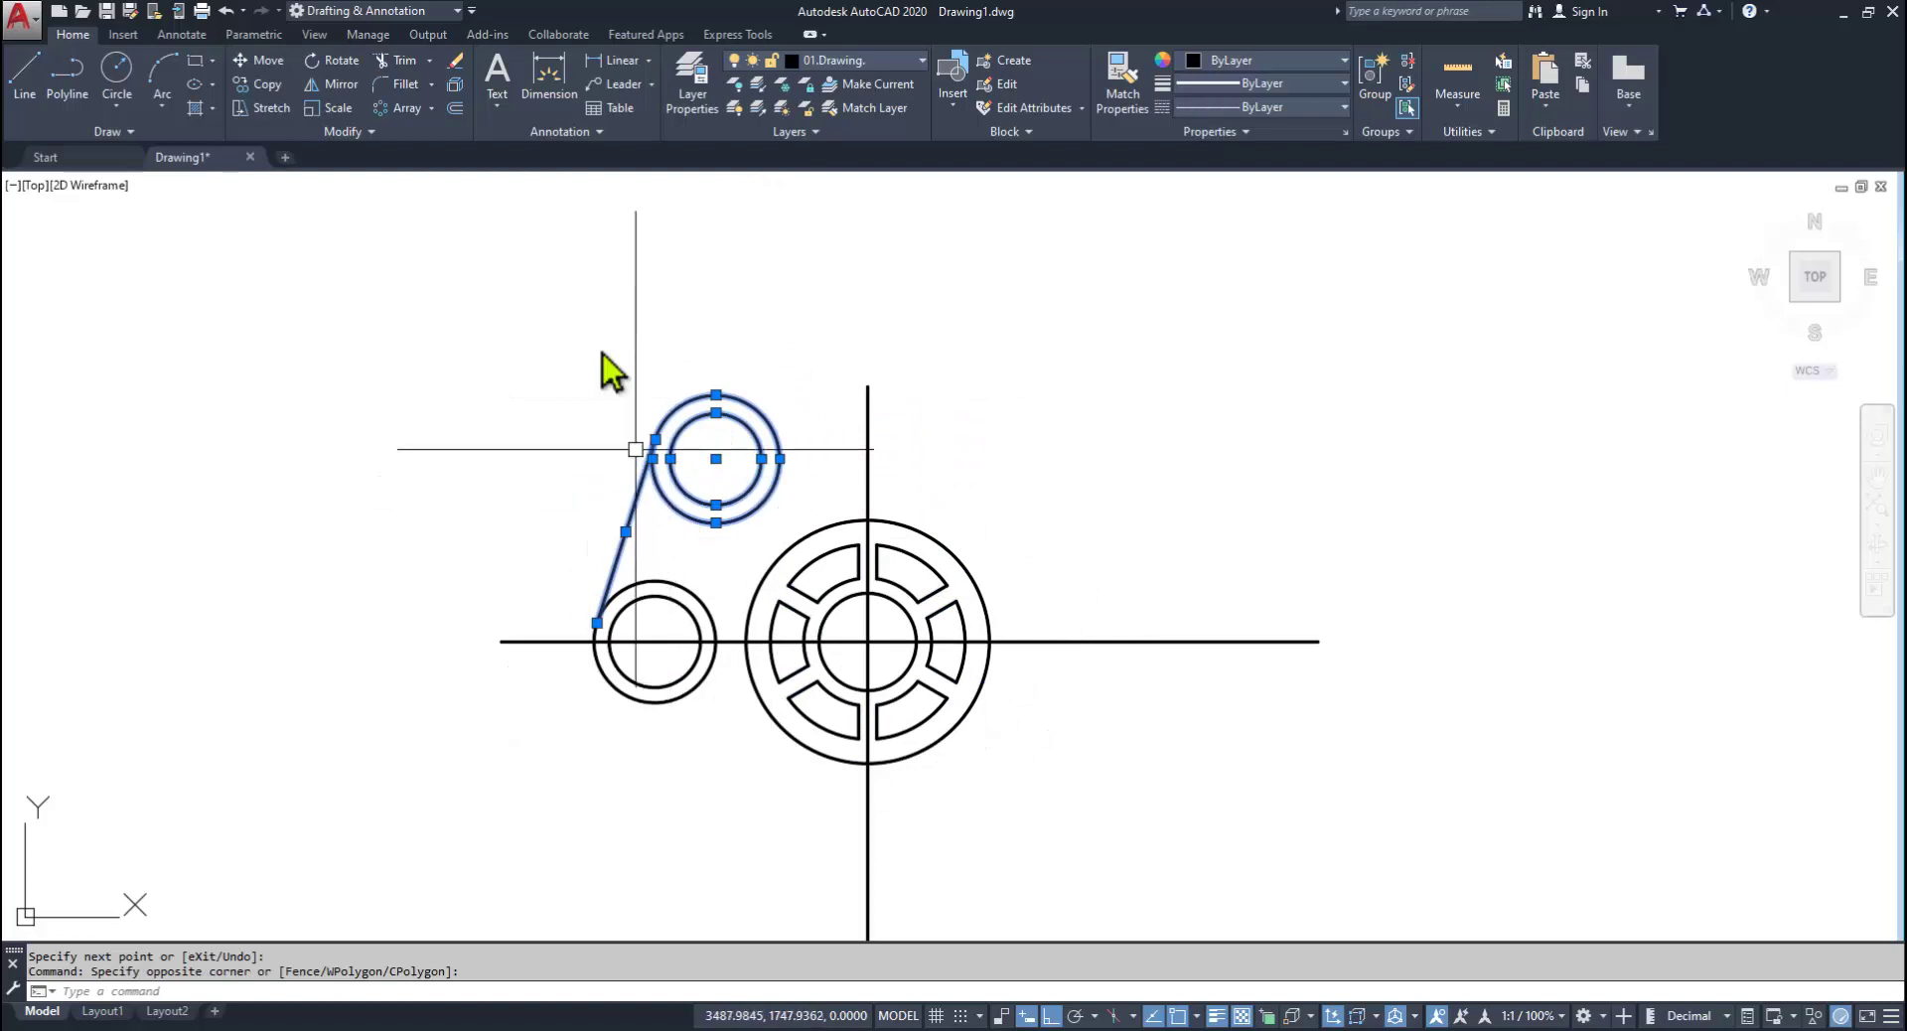
left_click(335, 83)
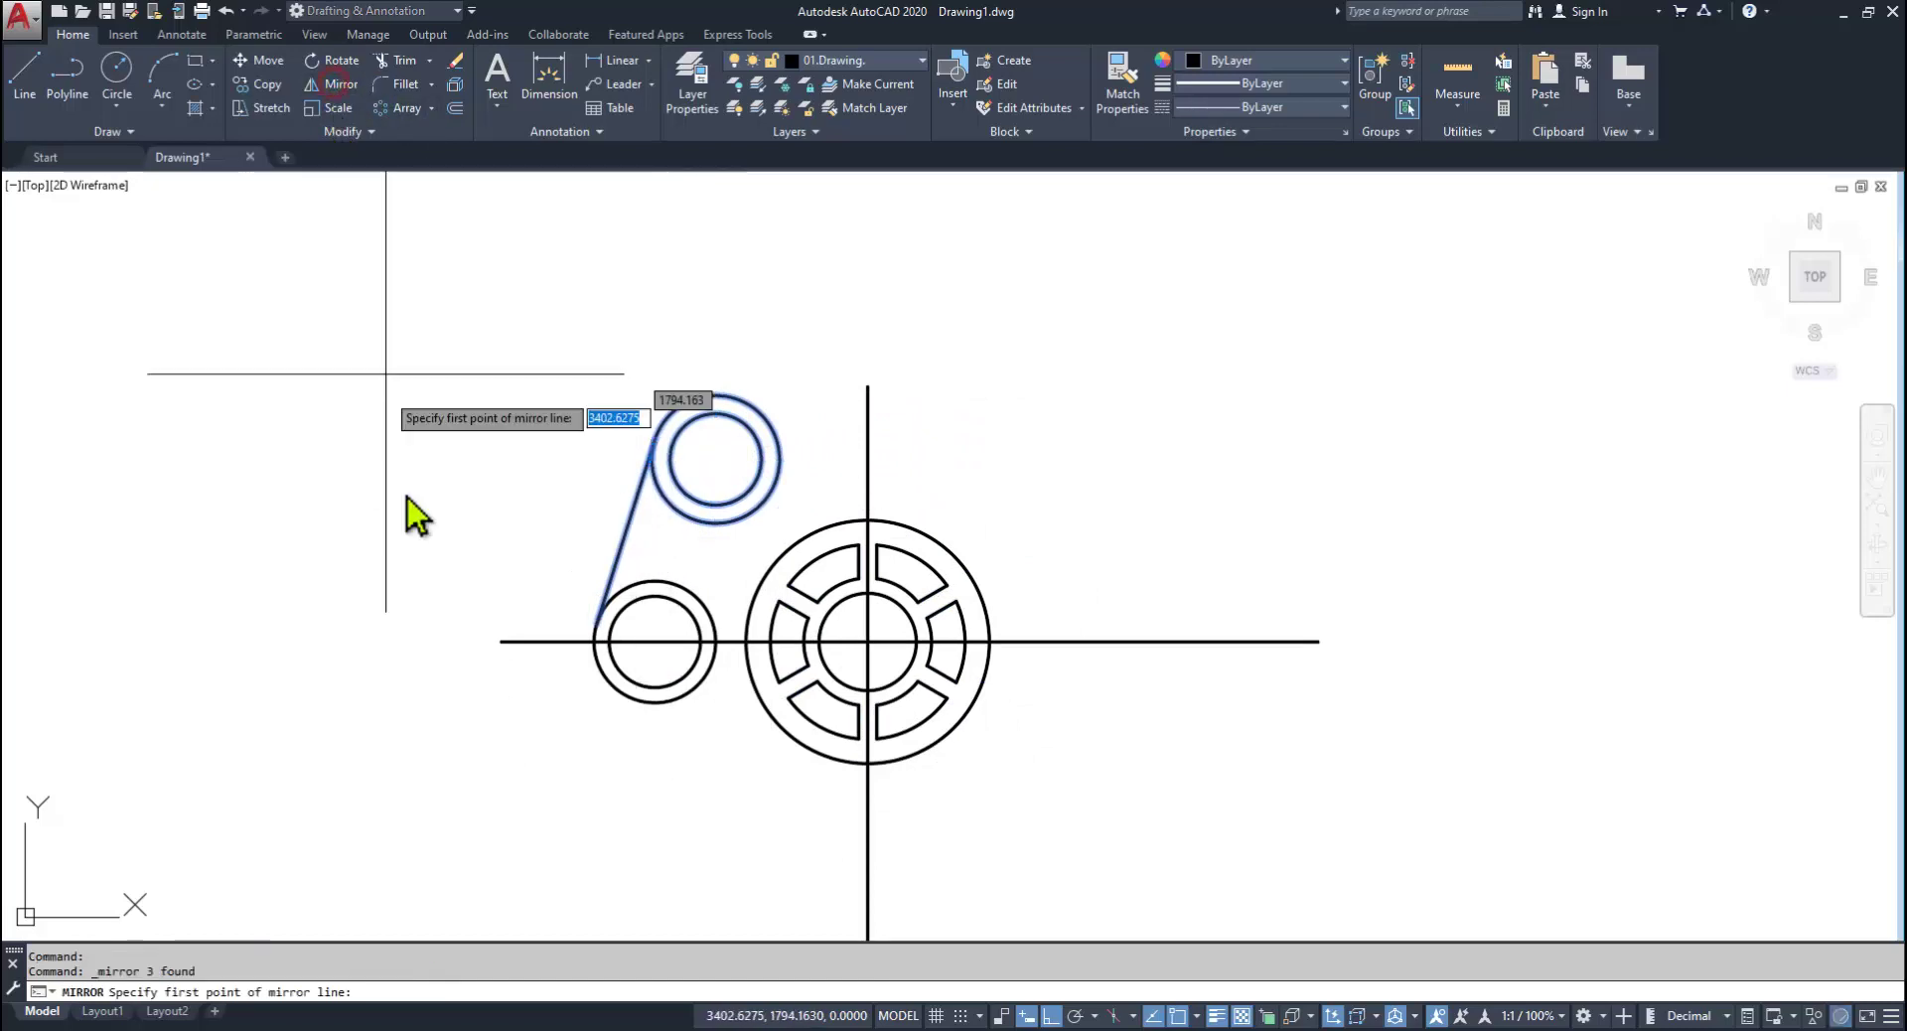
left_click(499, 640)
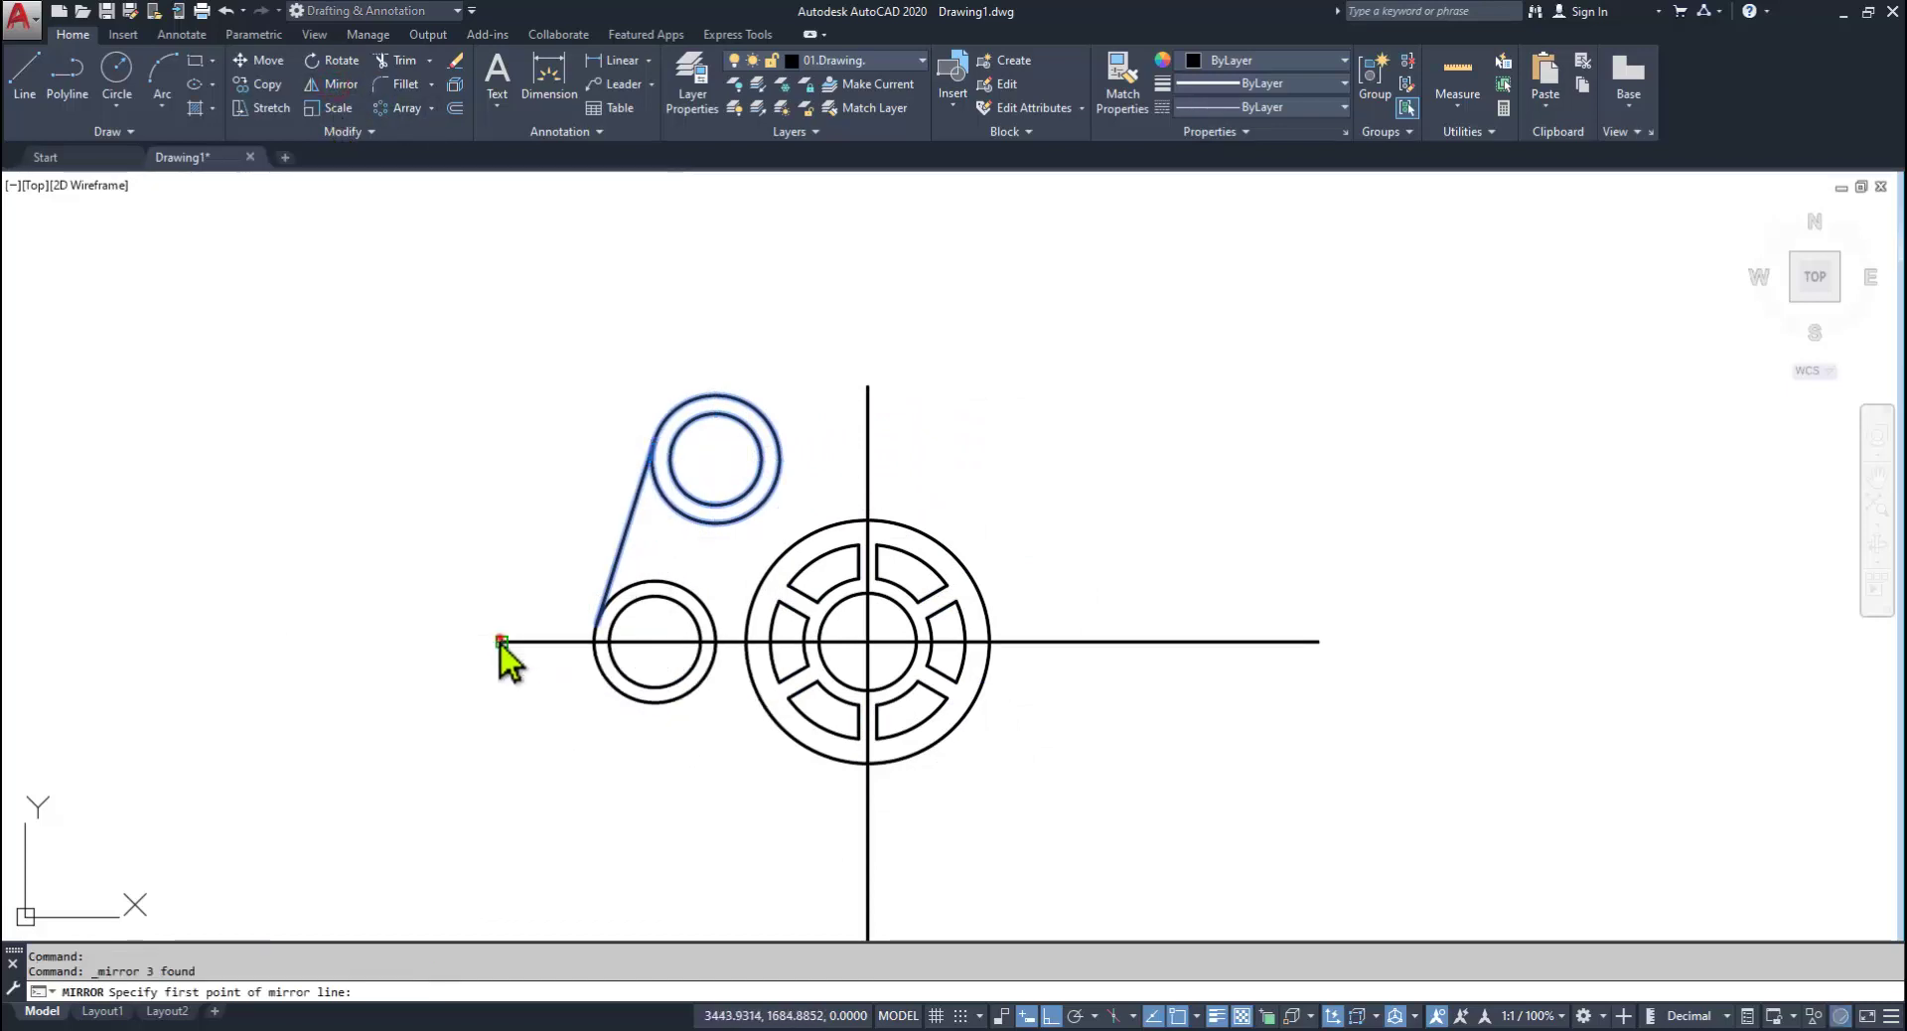
left_click(1318, 640)
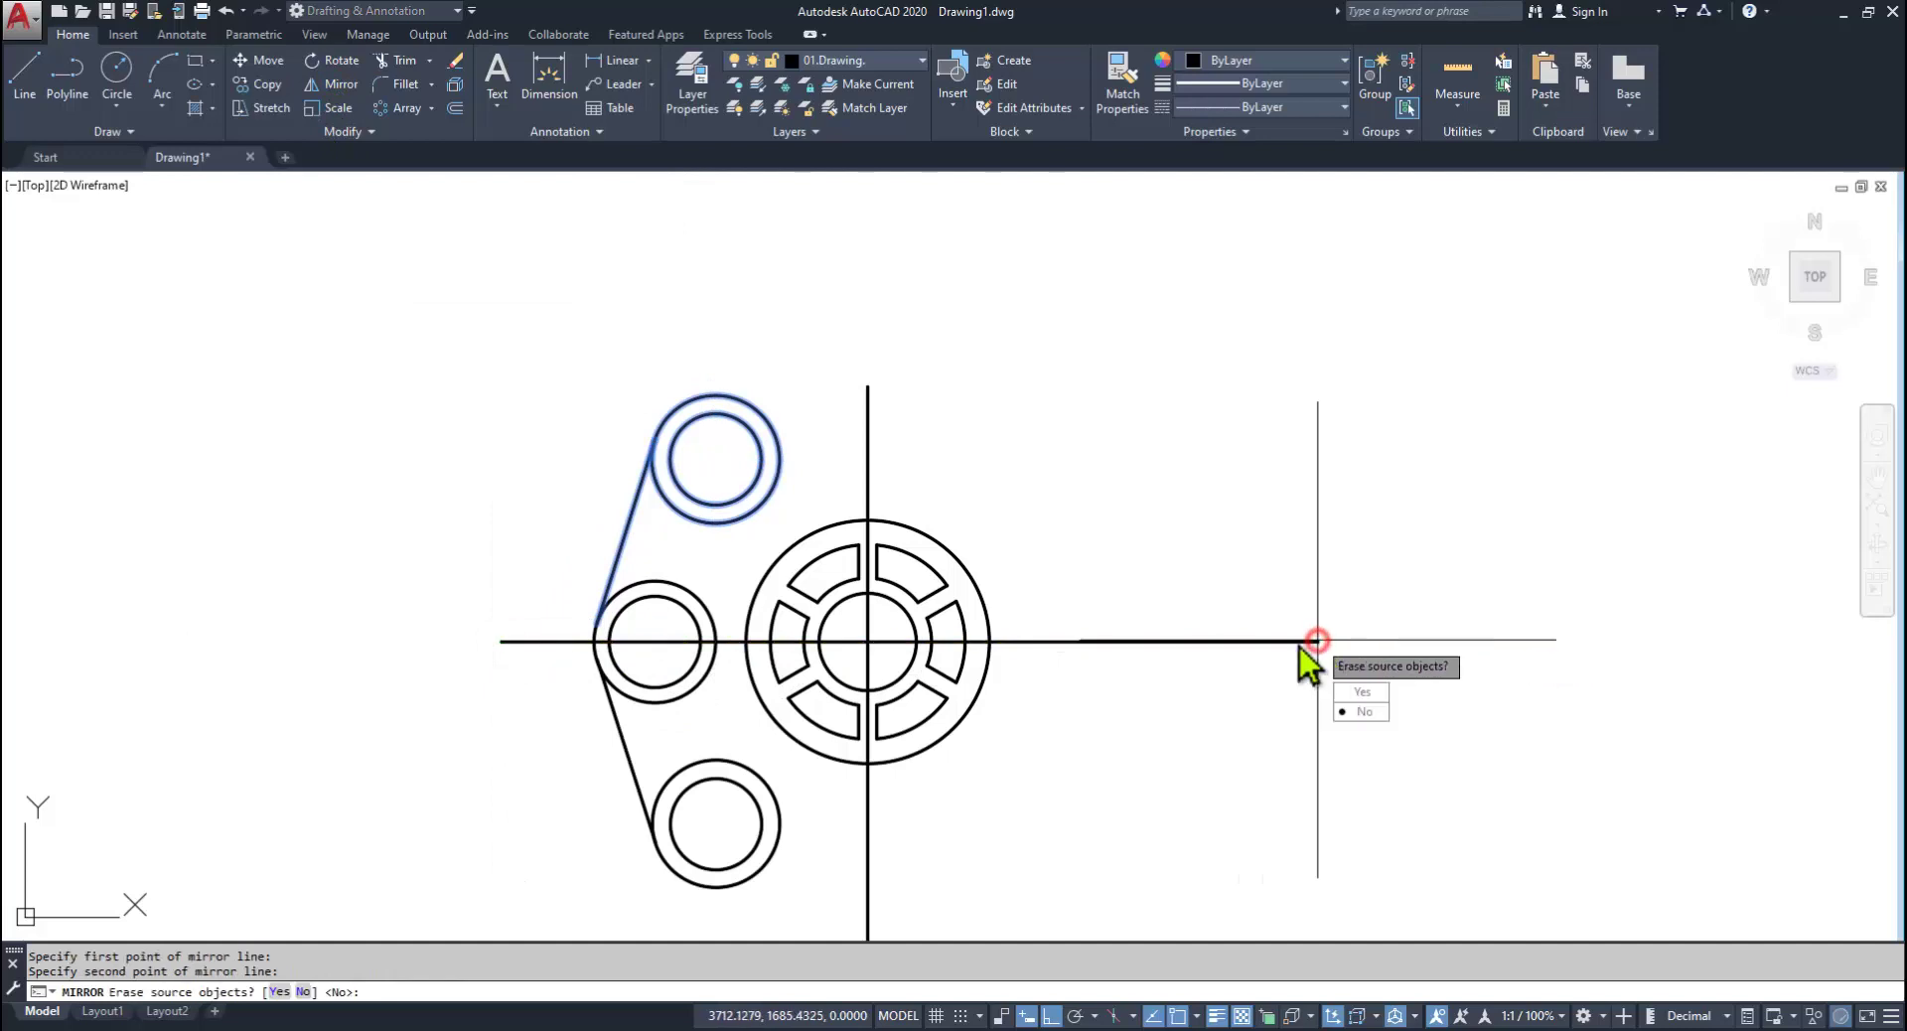
left_click(1355, 712)
mouse_move(992, 725)
middle_mouse_down()
mouse_move(957, 609)
mouse_move(937, 669)
mouse_move(760, 548)
middle_mouse_up()
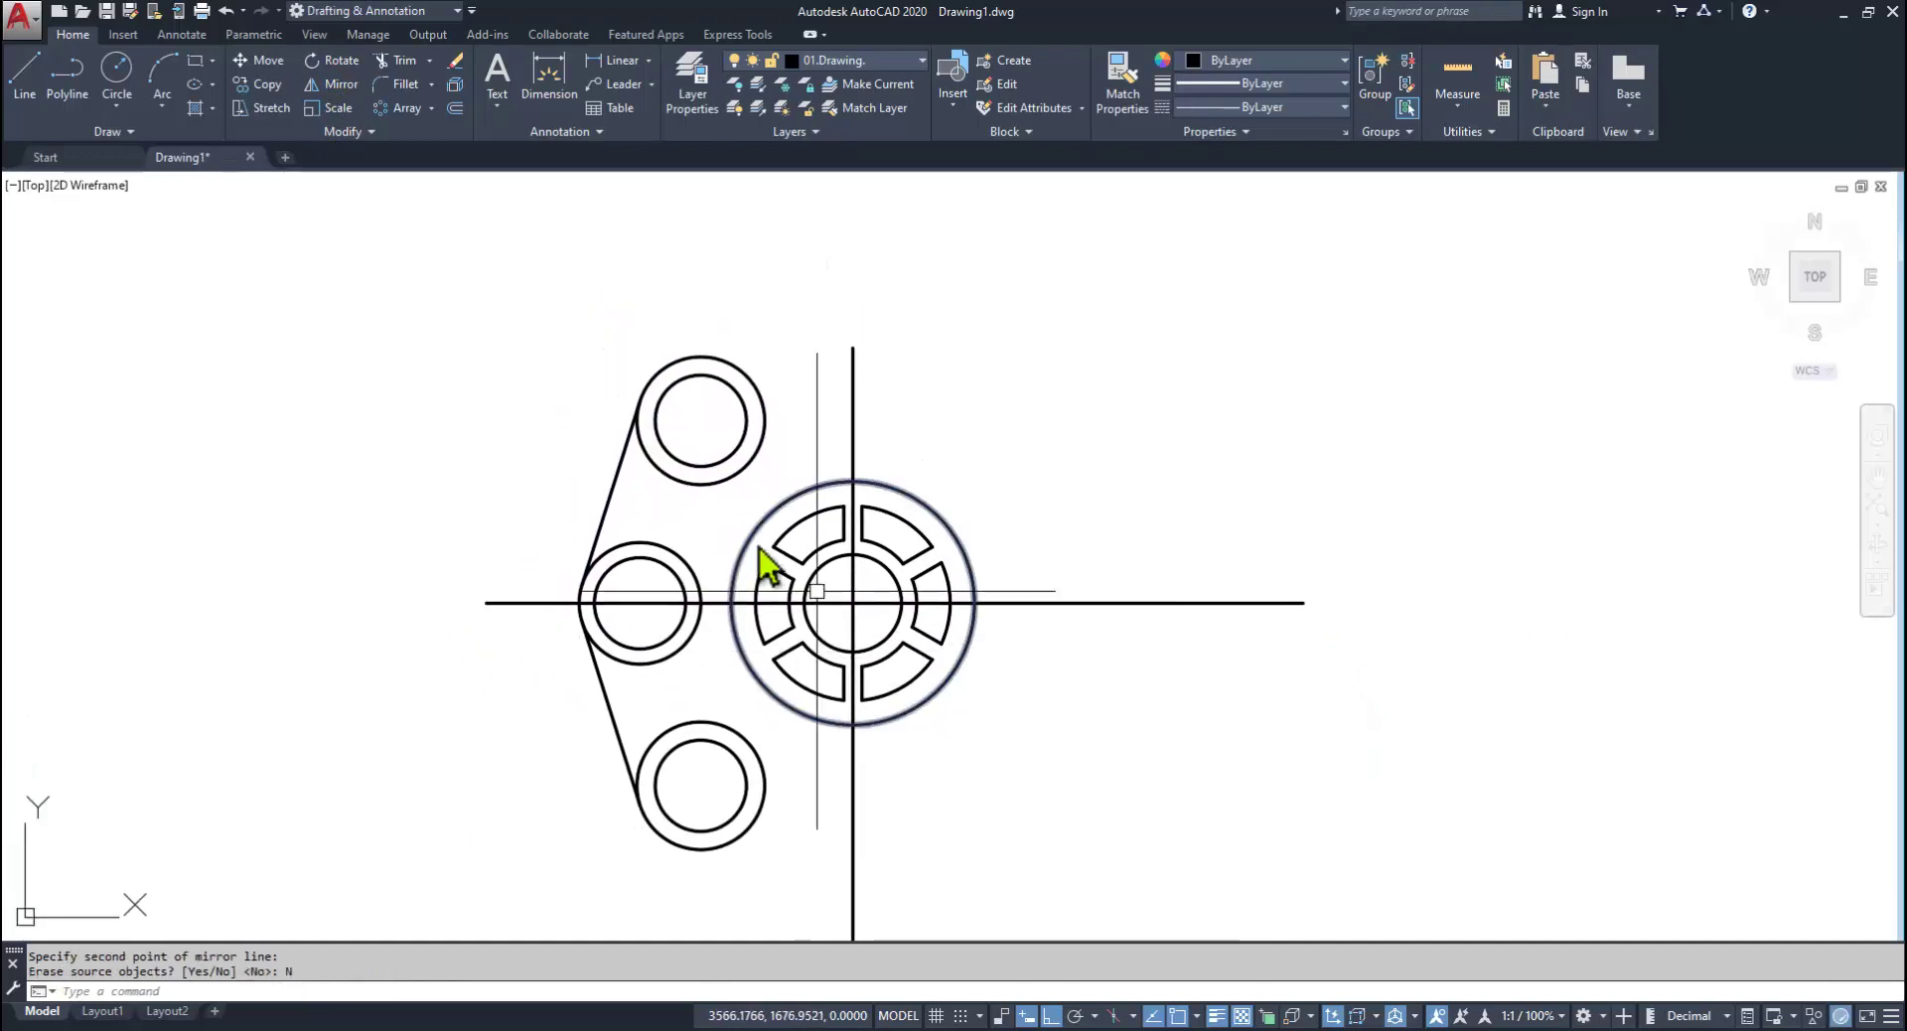
Step: Check the fillet in the reference PDF and fillet the upper-left outer circle to the central ring's outer circle with radius 20
key("alt+Tab")
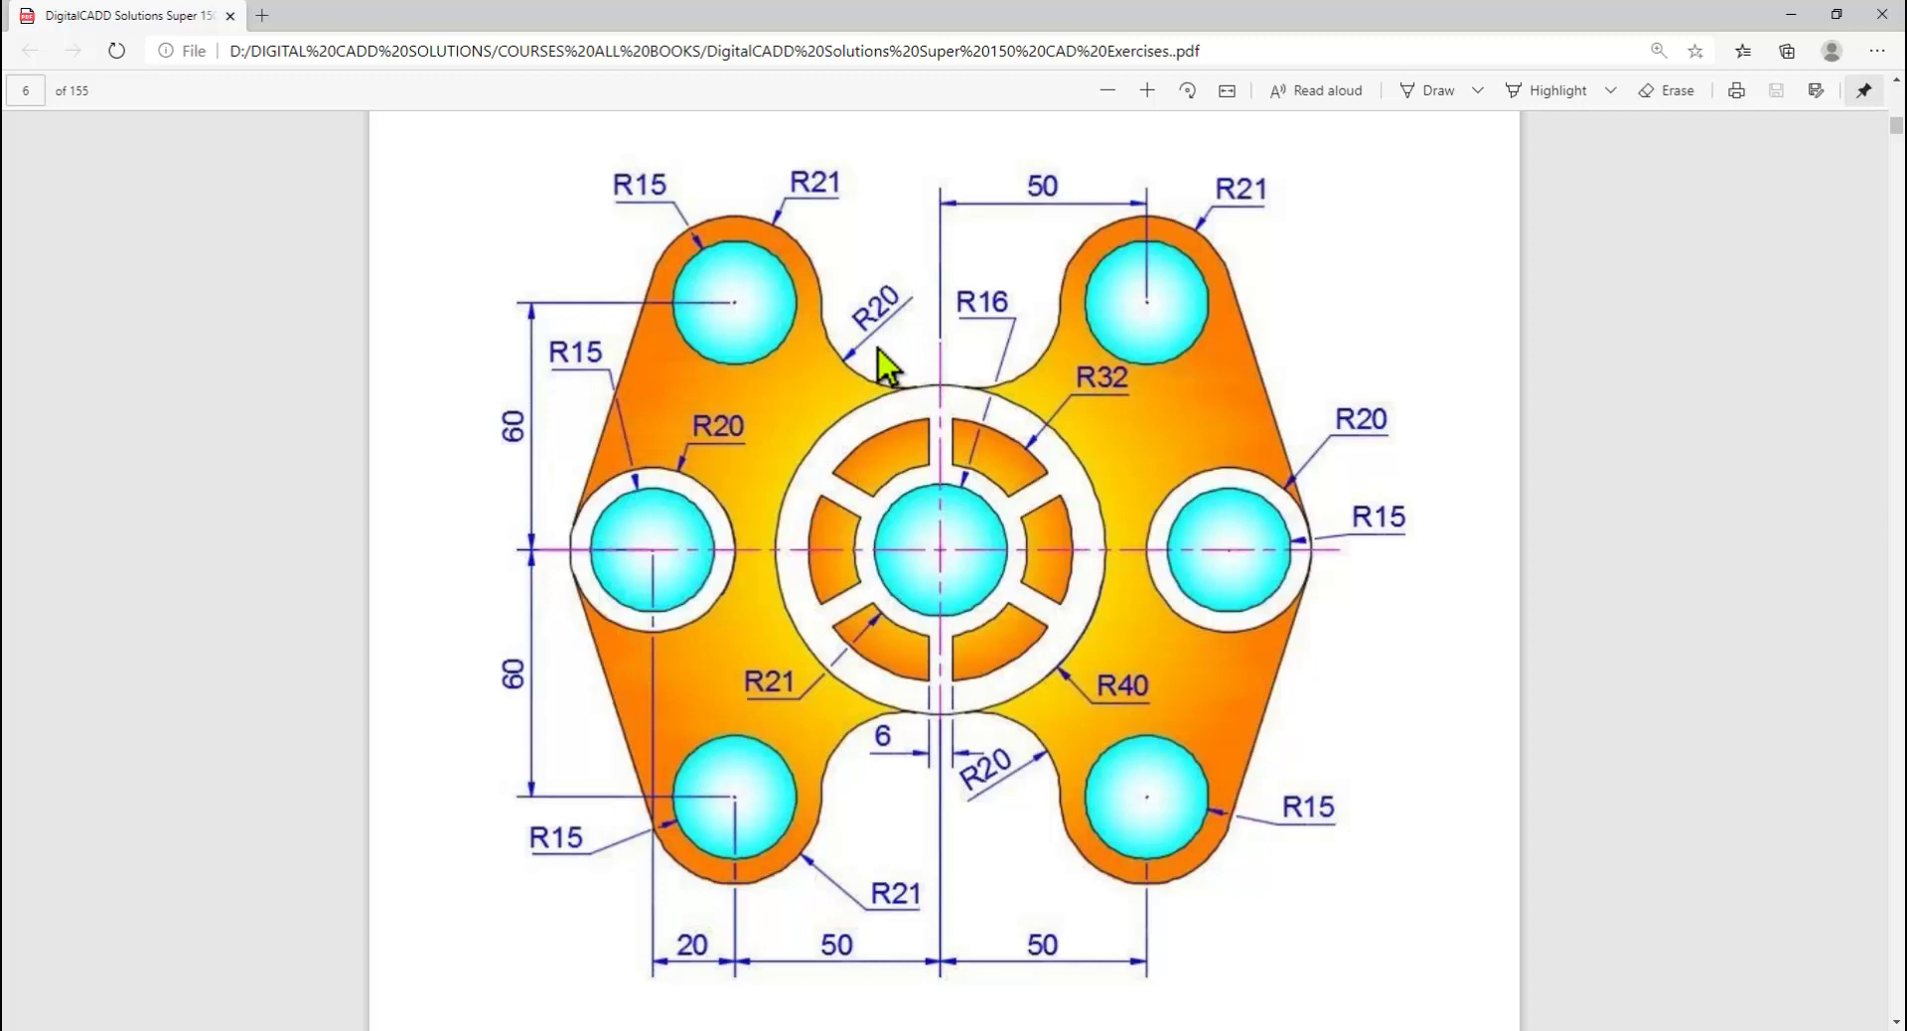
key("alt+Tab")
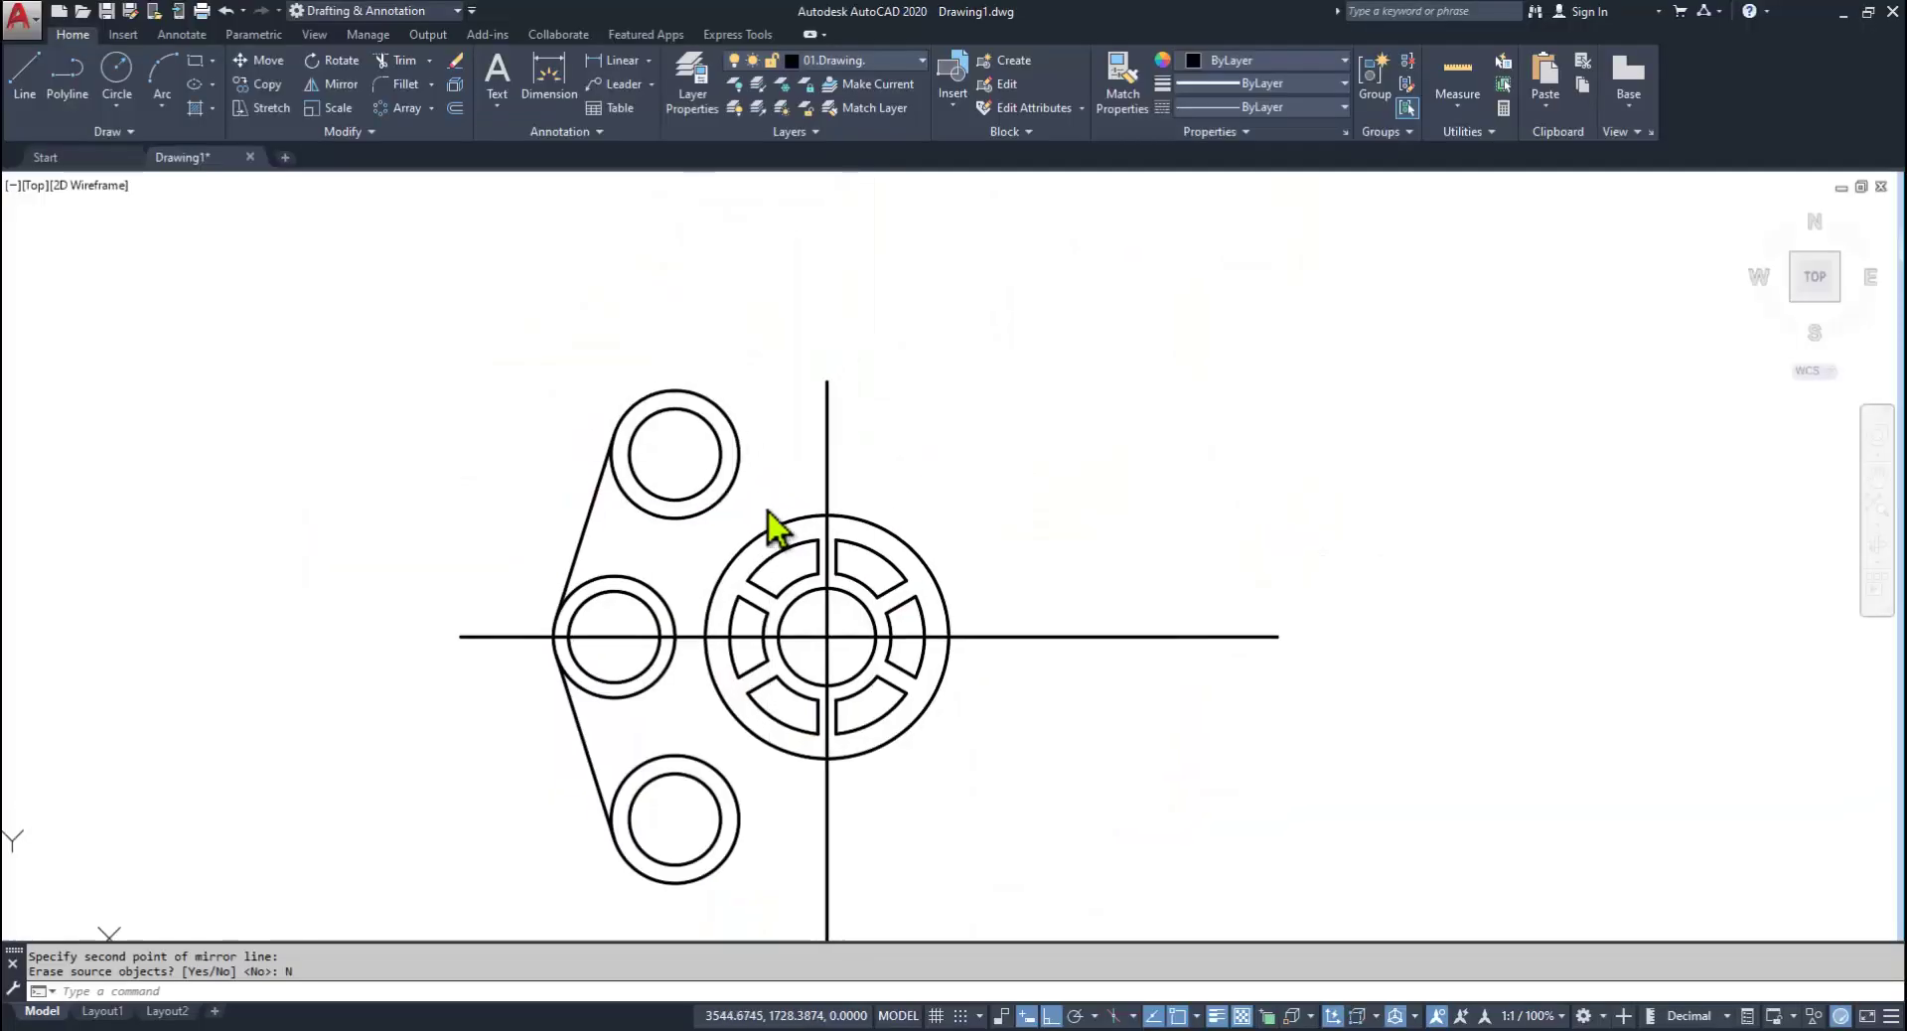
scroll(804, 484, "up", 2)
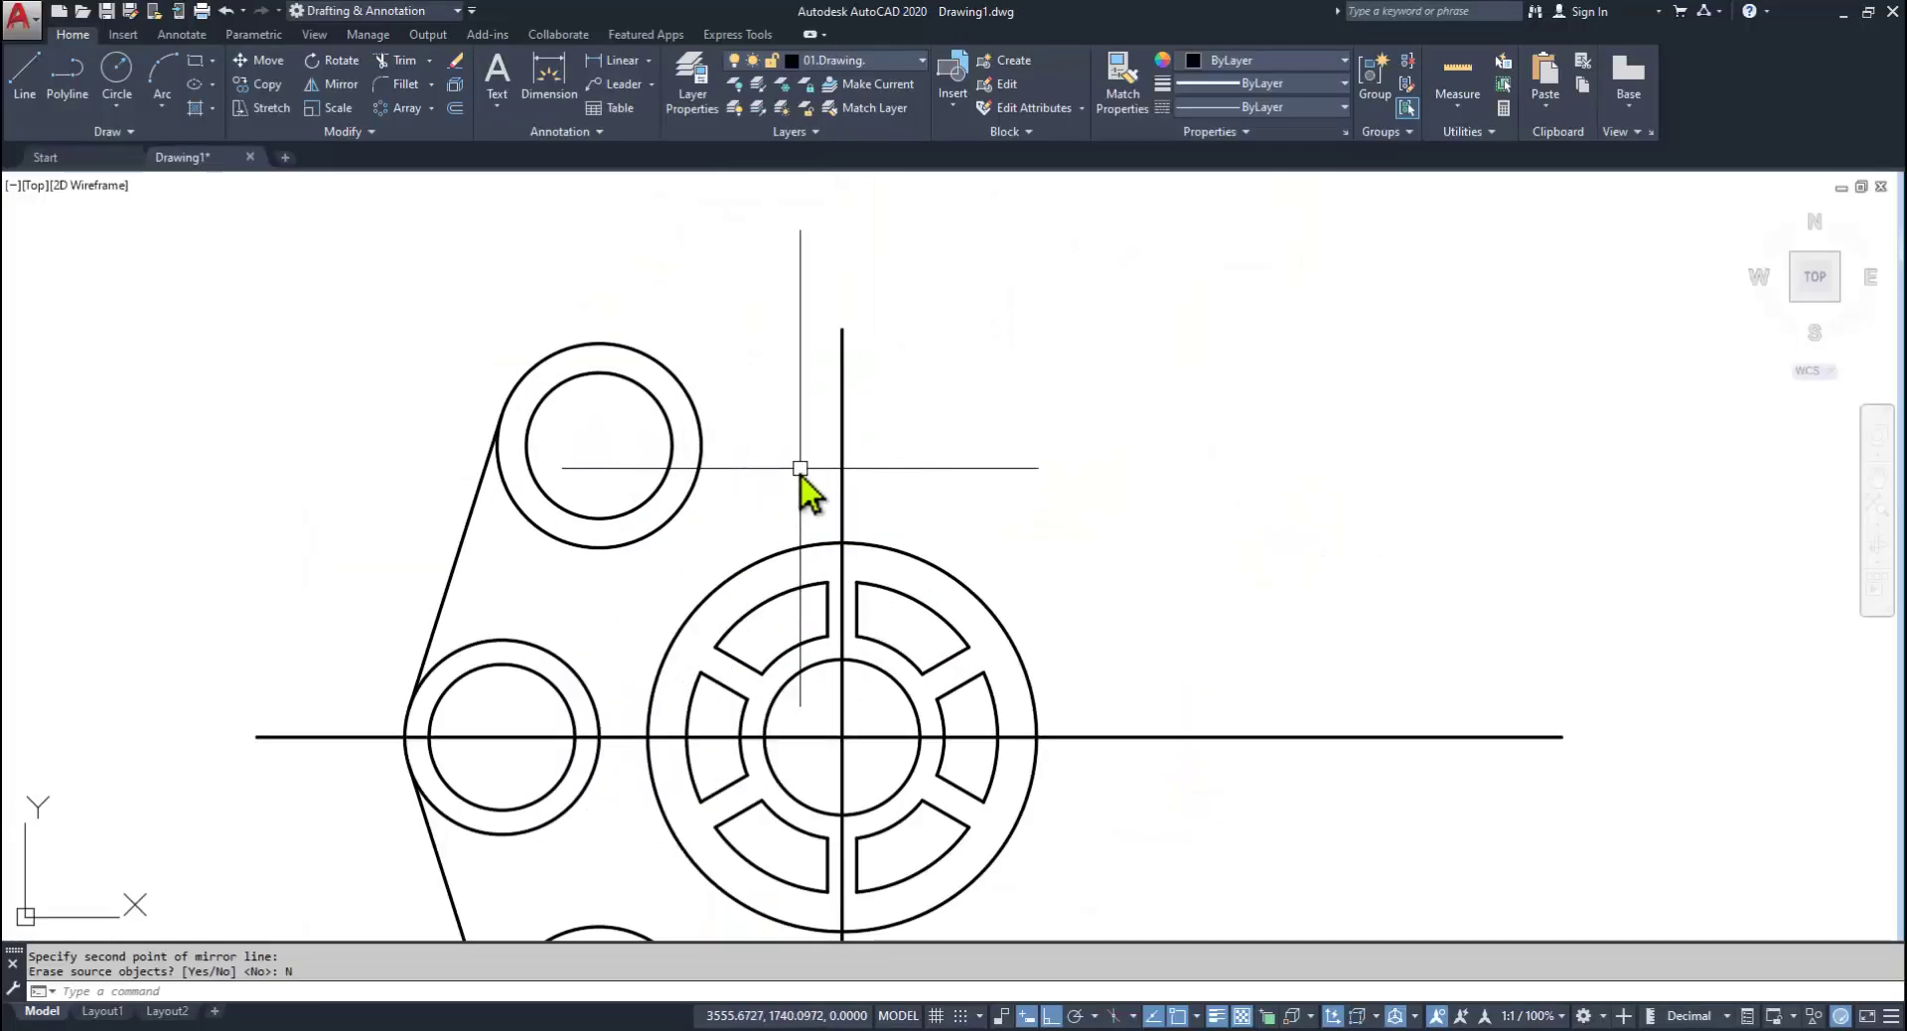
left_click(386, 85)
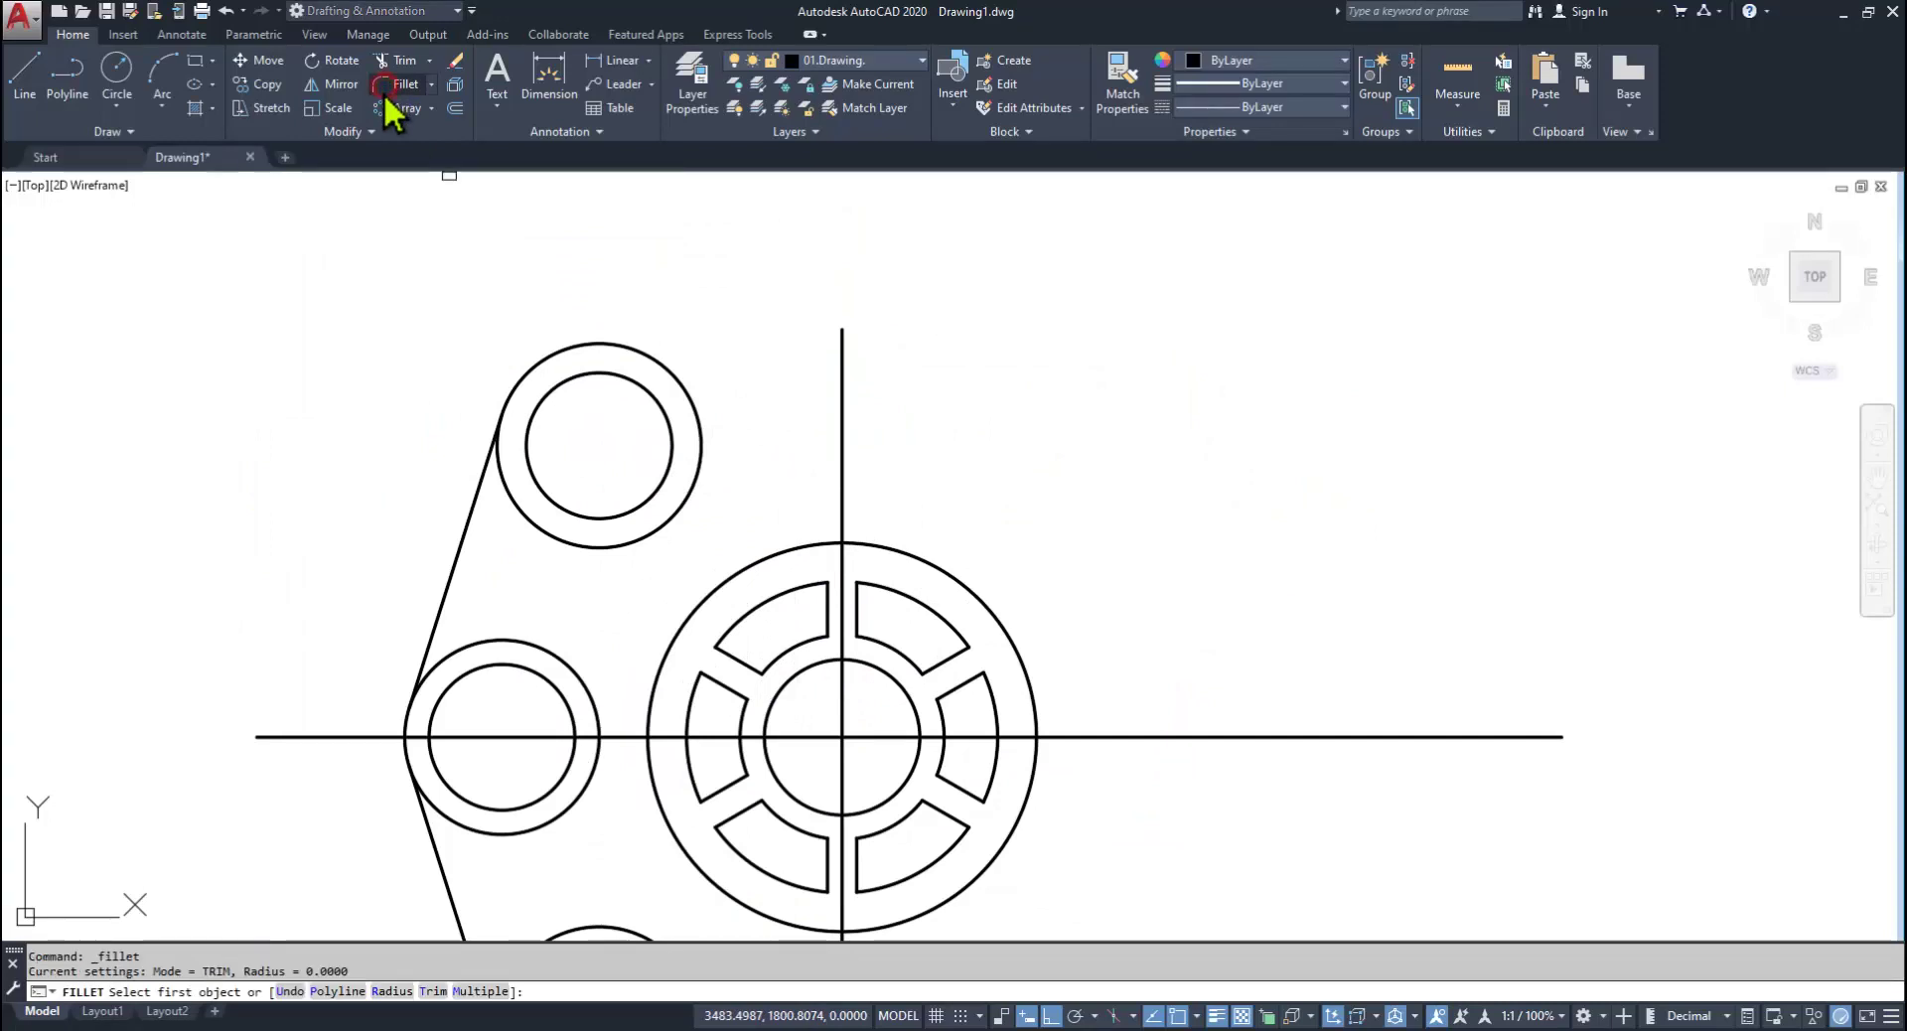
left_click(391, 991)
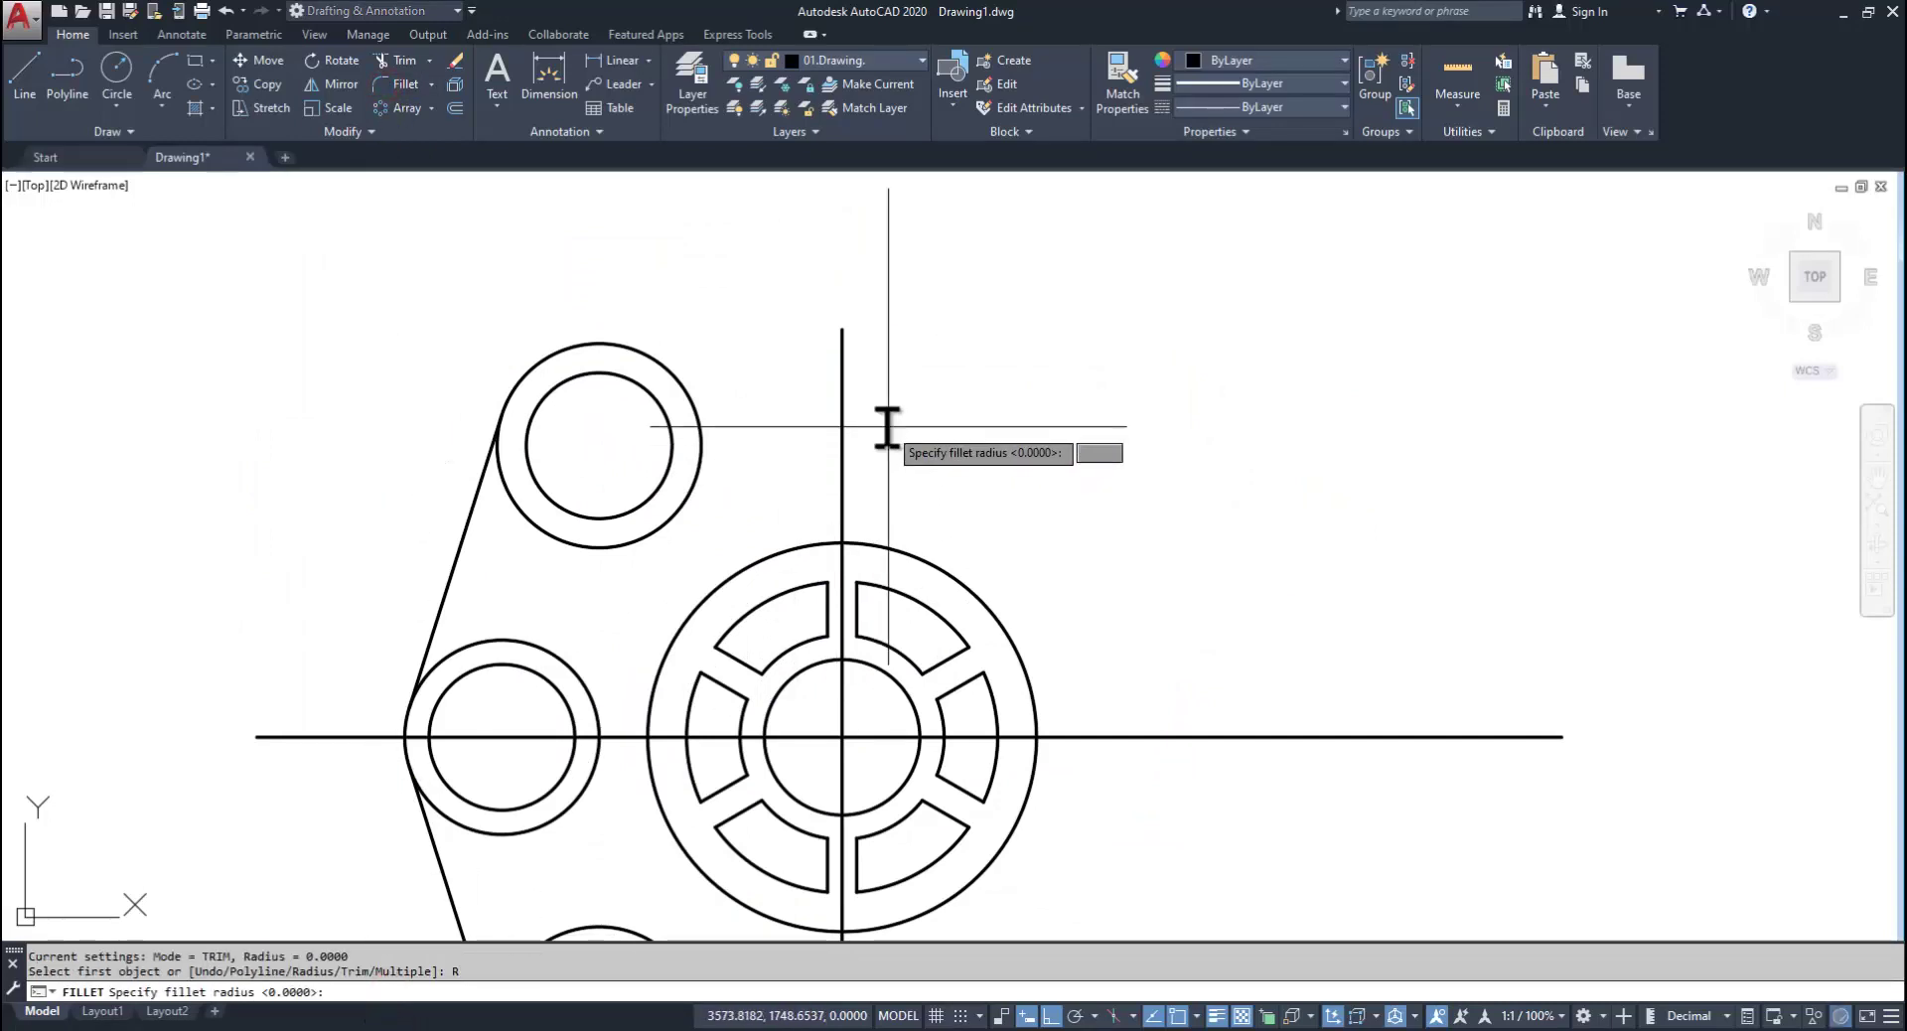
key("Return")
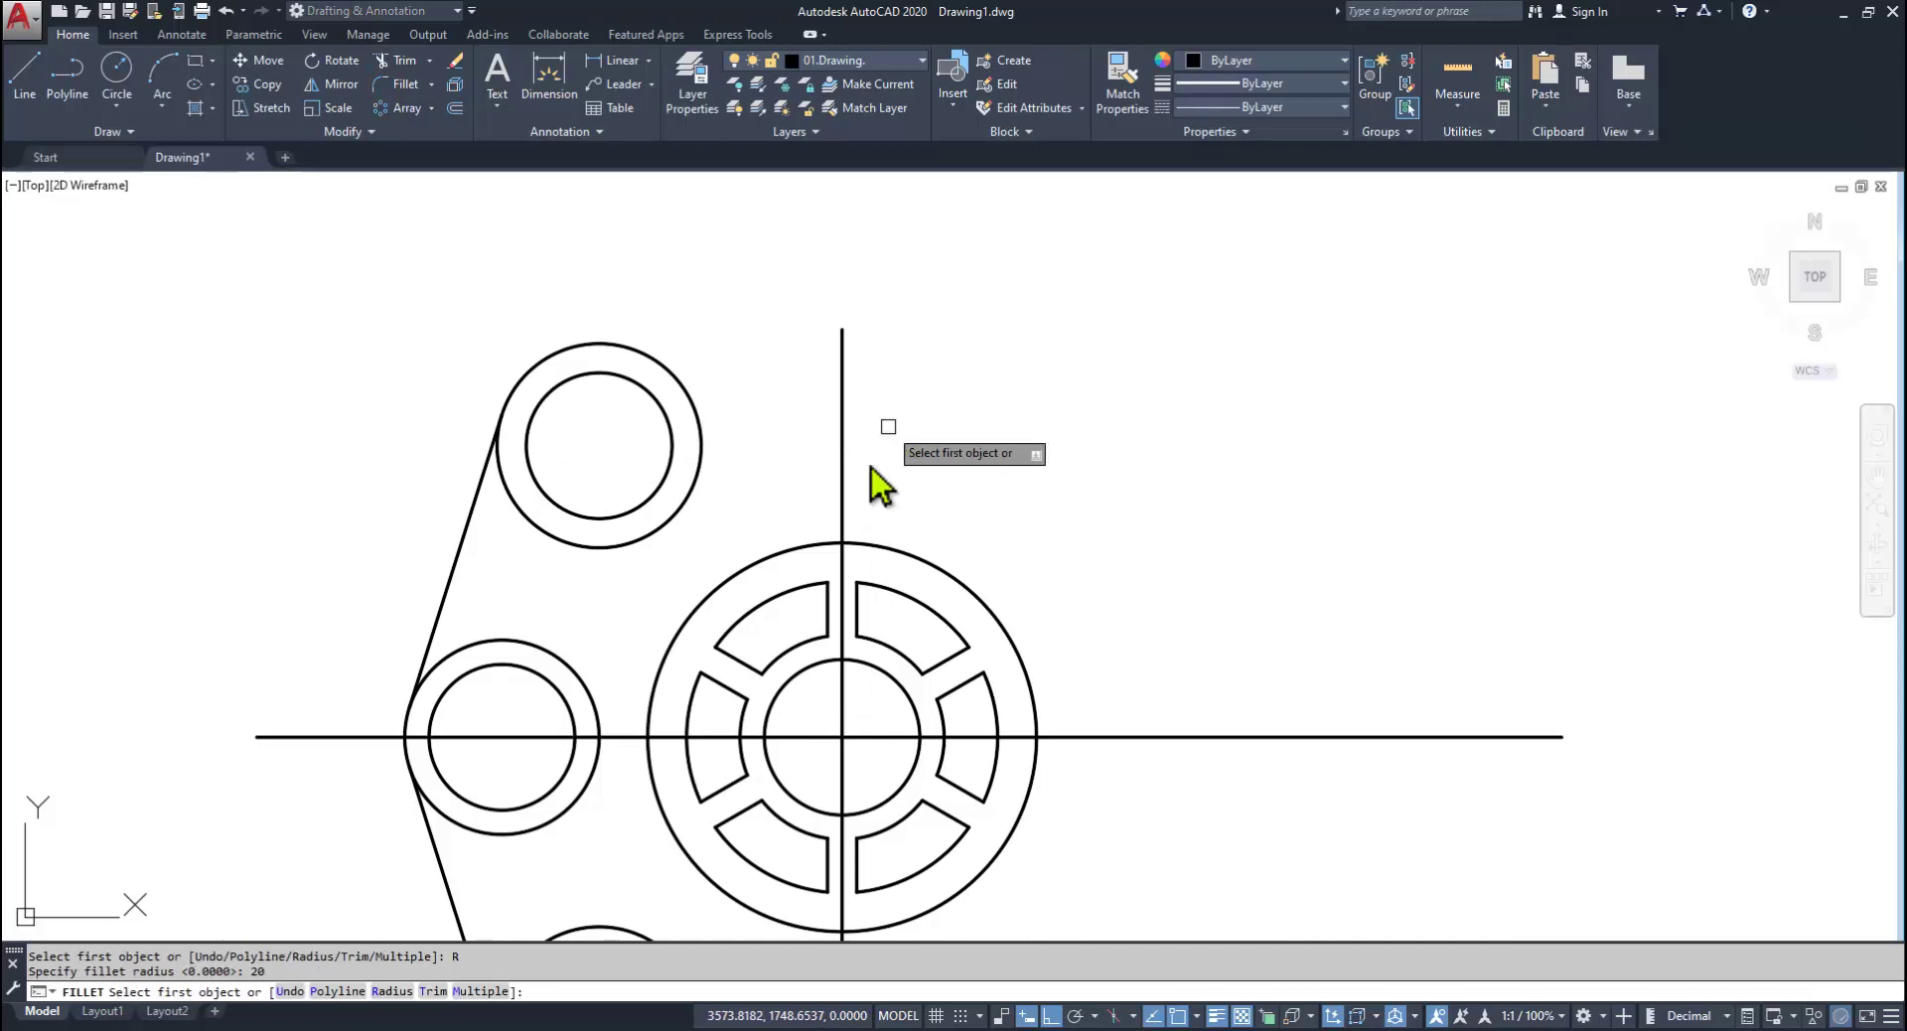
left_click(467, 991)
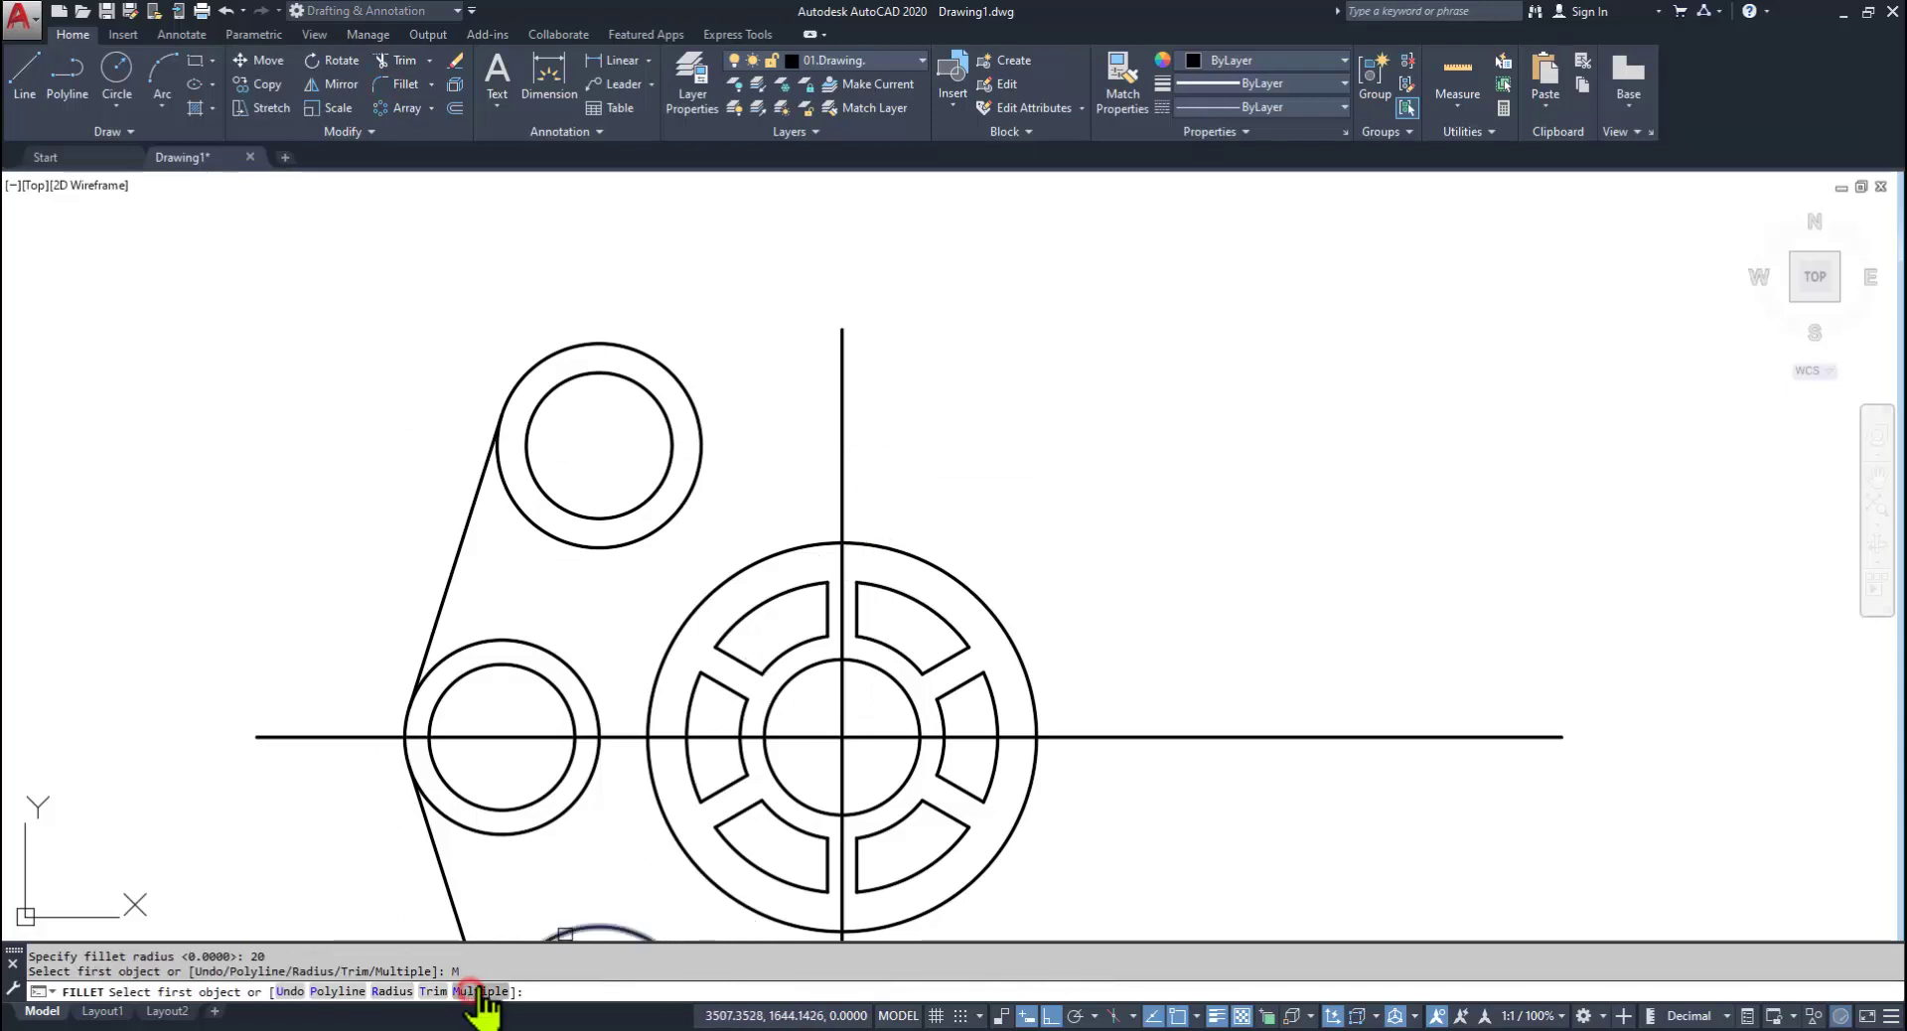
left_click(703, 424)
left_click(867, 545)
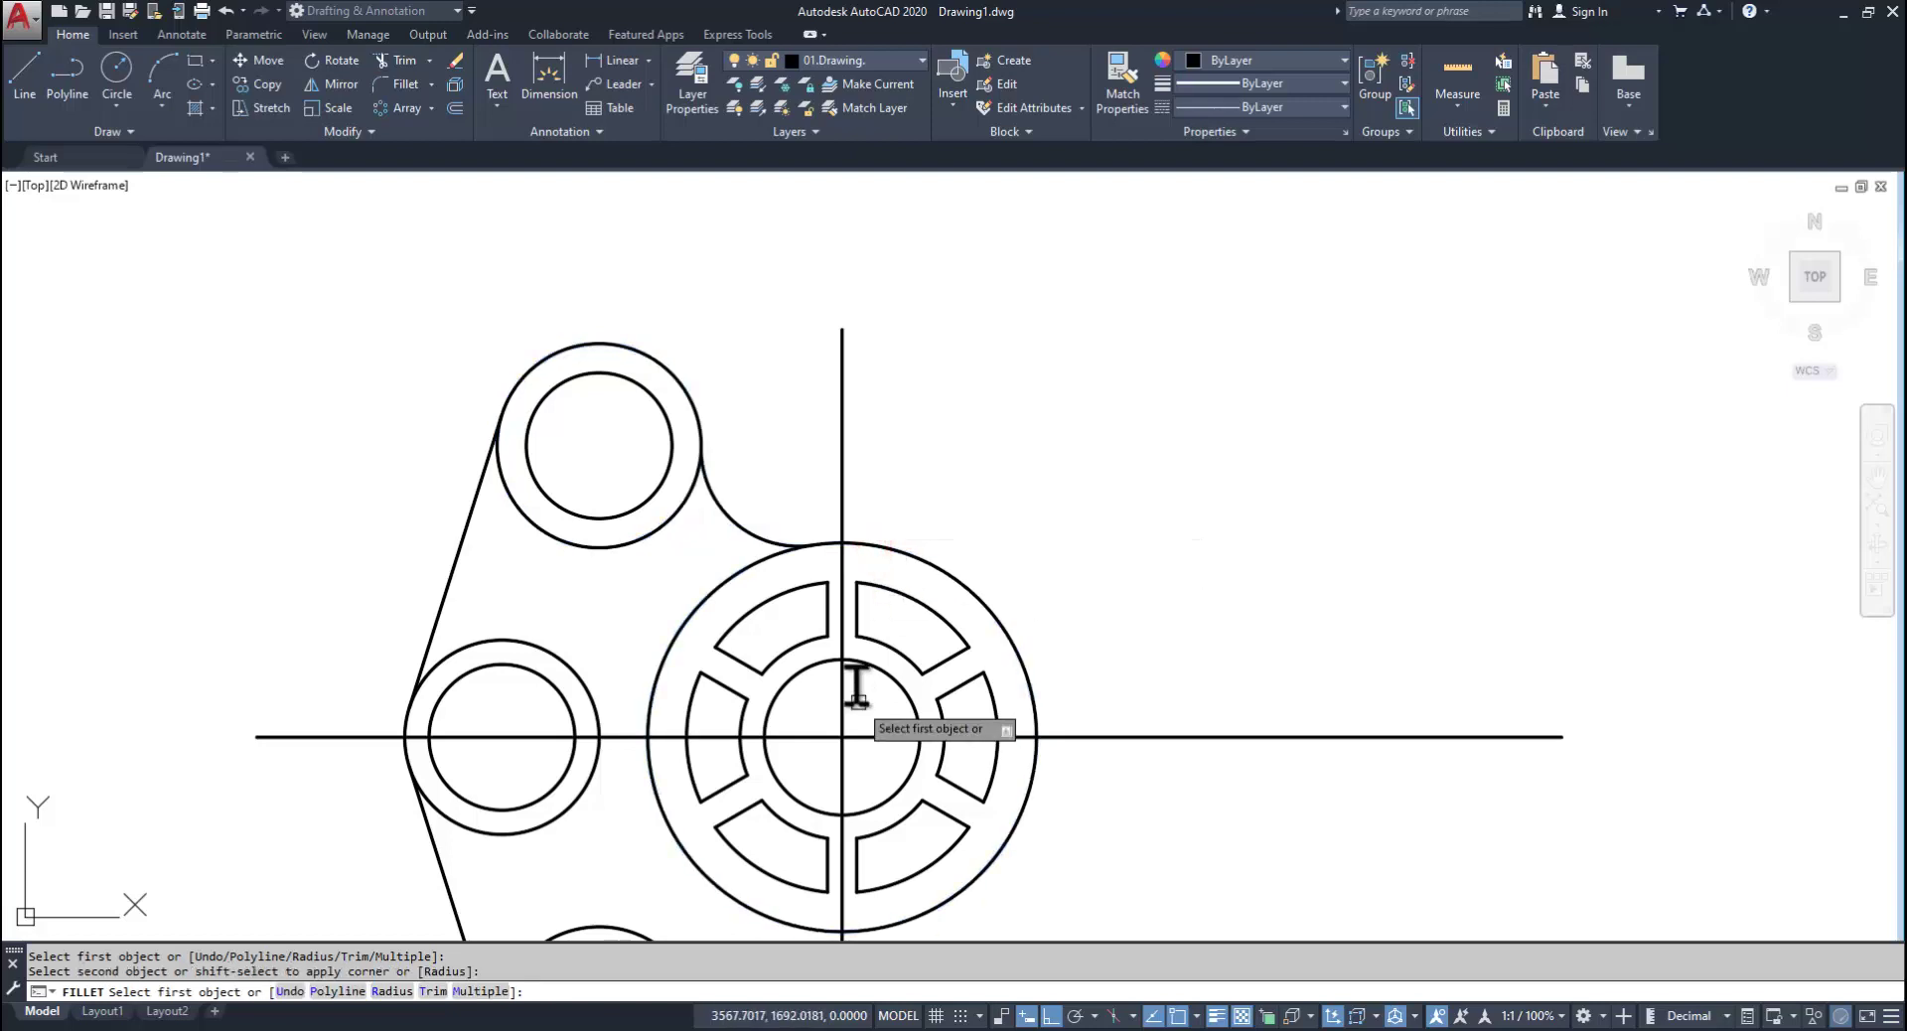
Step: Add a radius 20 fillet between the lower-left outer circle and the bottom of the central ring
middle_click_drag(855, 685, 861, 415)
left_click(827, 659)
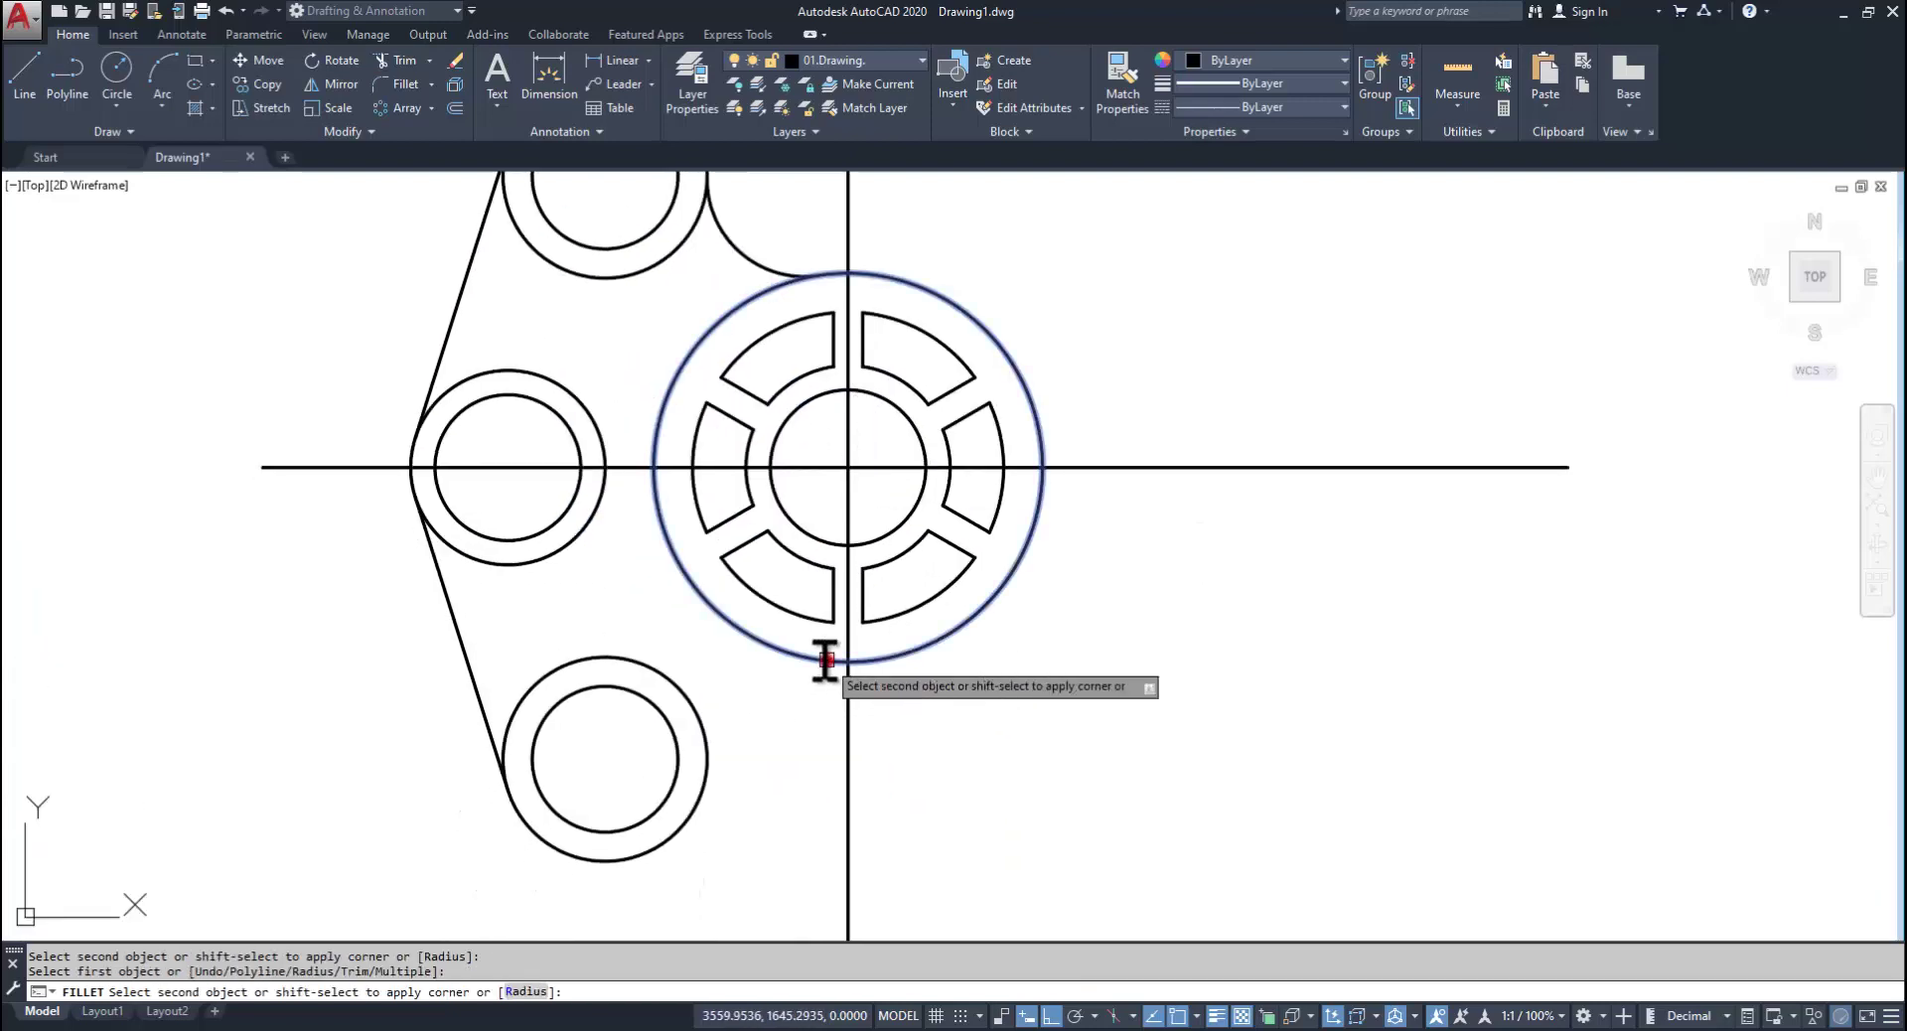
left_click(708, 771)
scroll(814, 762, "down", 4)
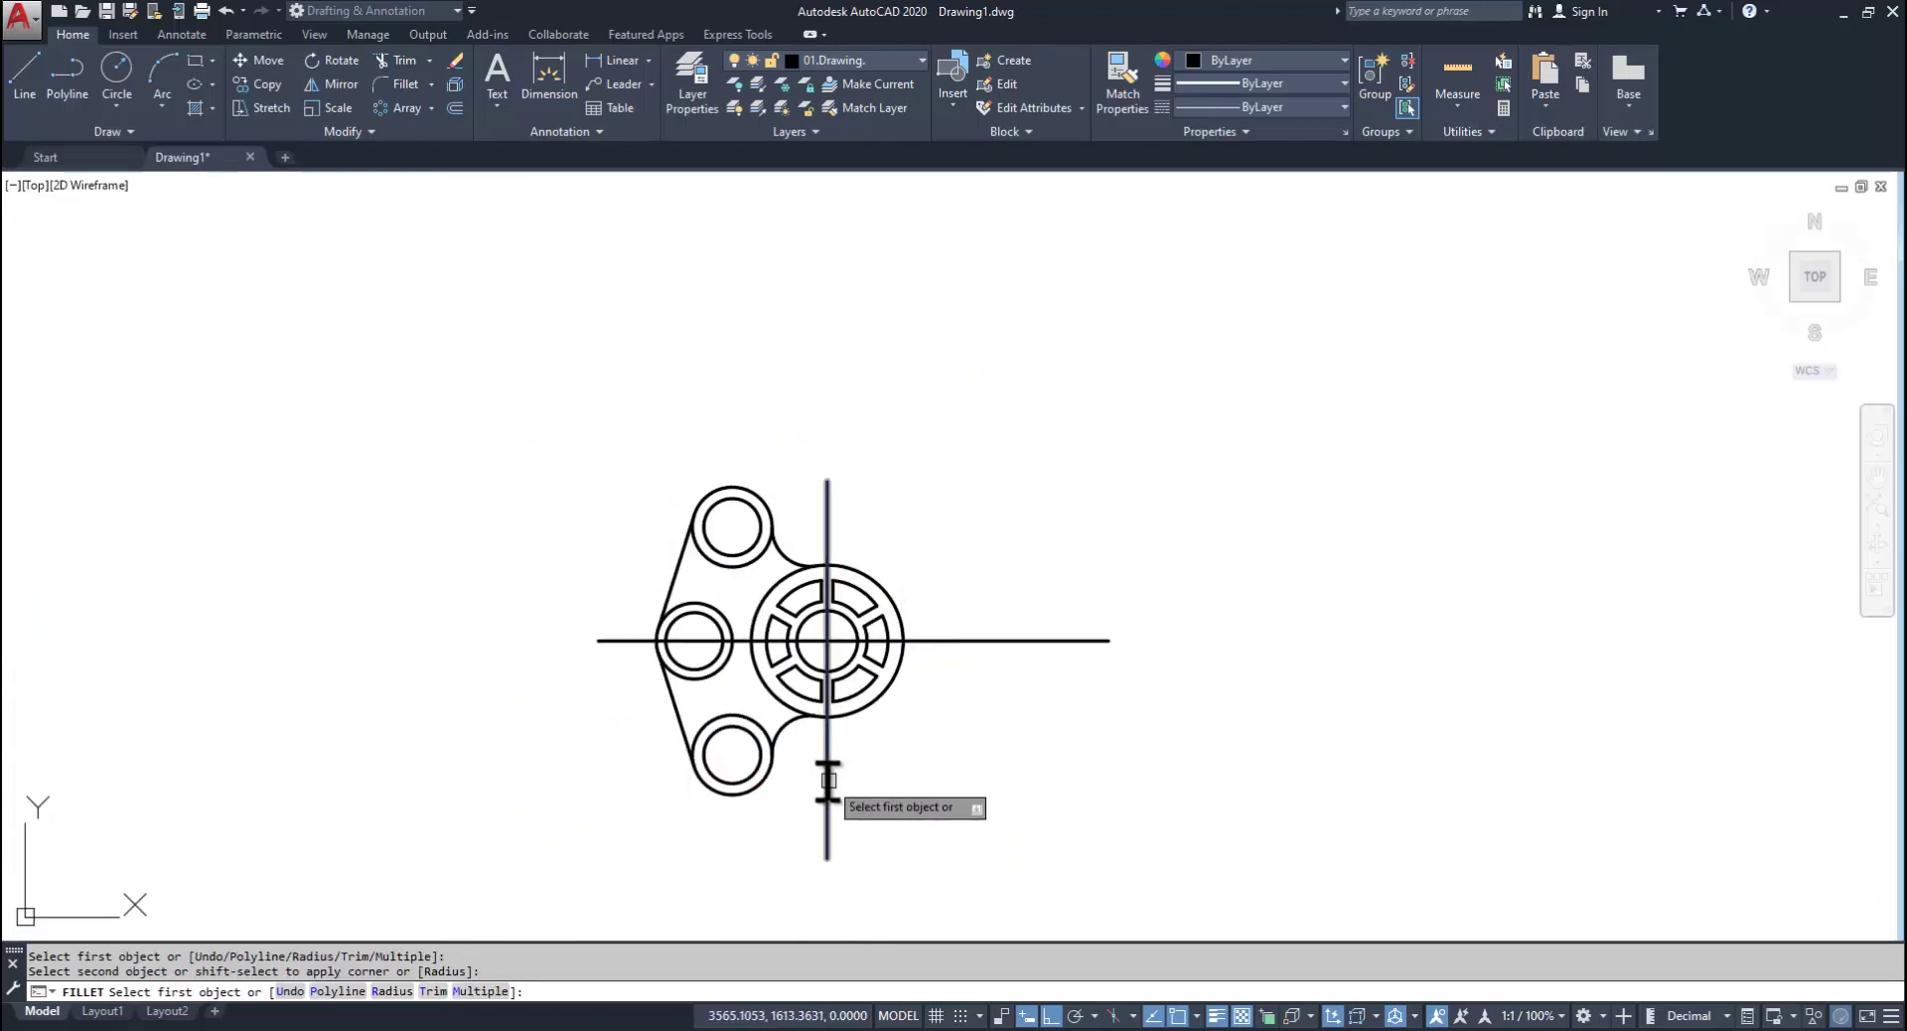
key("Return")
Step: Mirror the left-side circle pairs, tangent lines and fillet arcs about the vertical center line, keeping the source objects
scroll(777, 770, "up", 2)
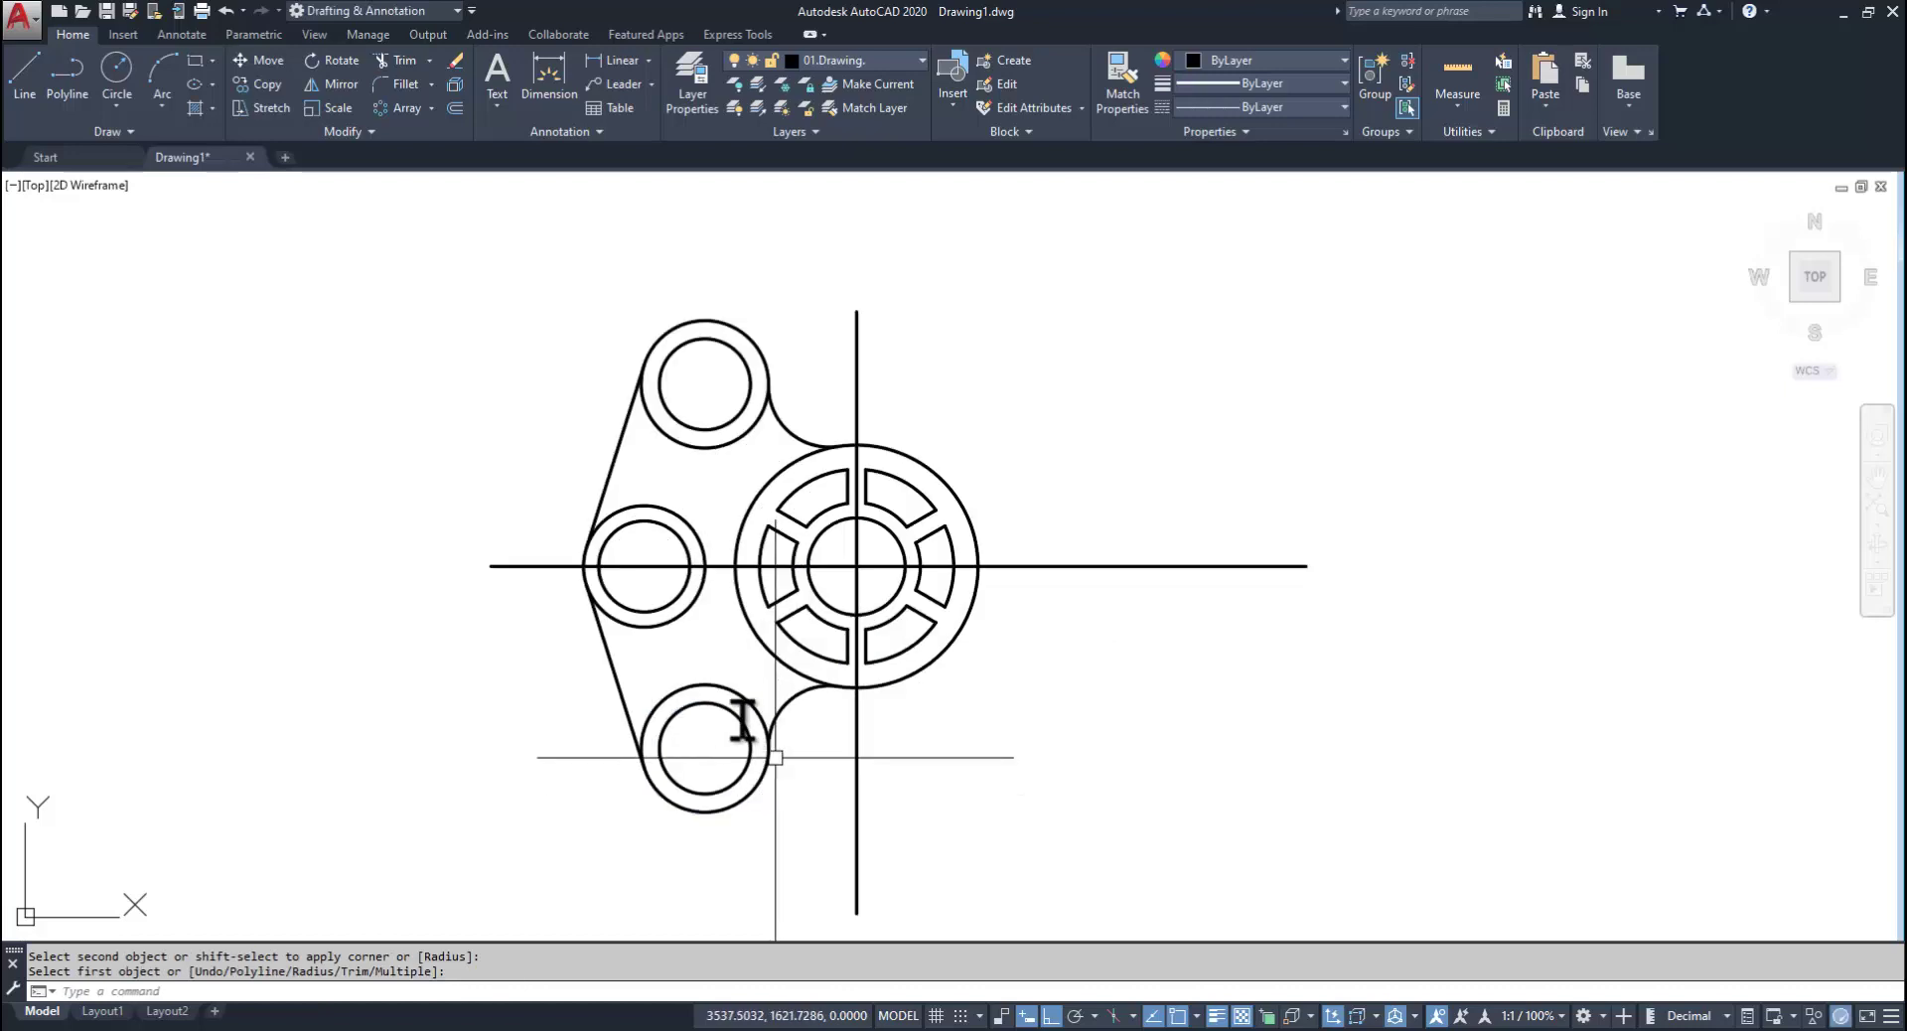
left_click(782, 305)
left_click(596, 425)
left_click(672, 494)
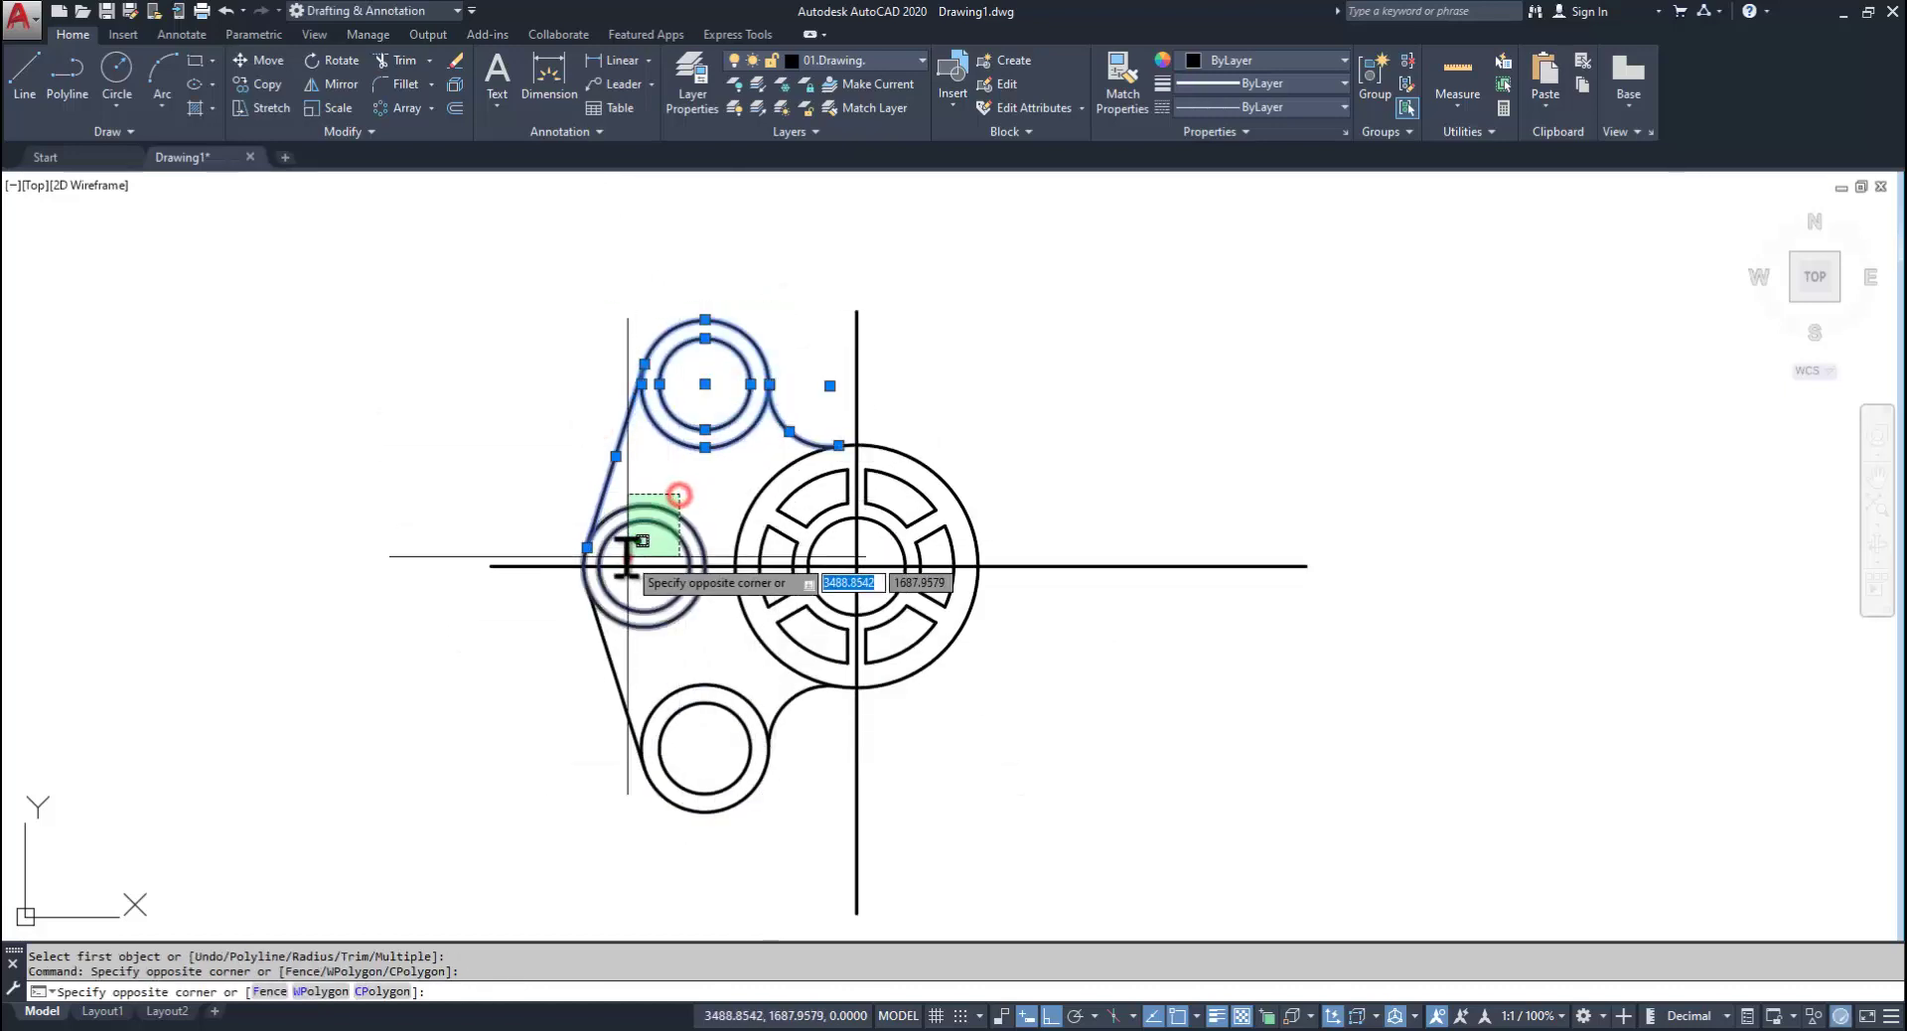
left_click(628, 556)
left_click(780, 872)
left_click(617, 675)
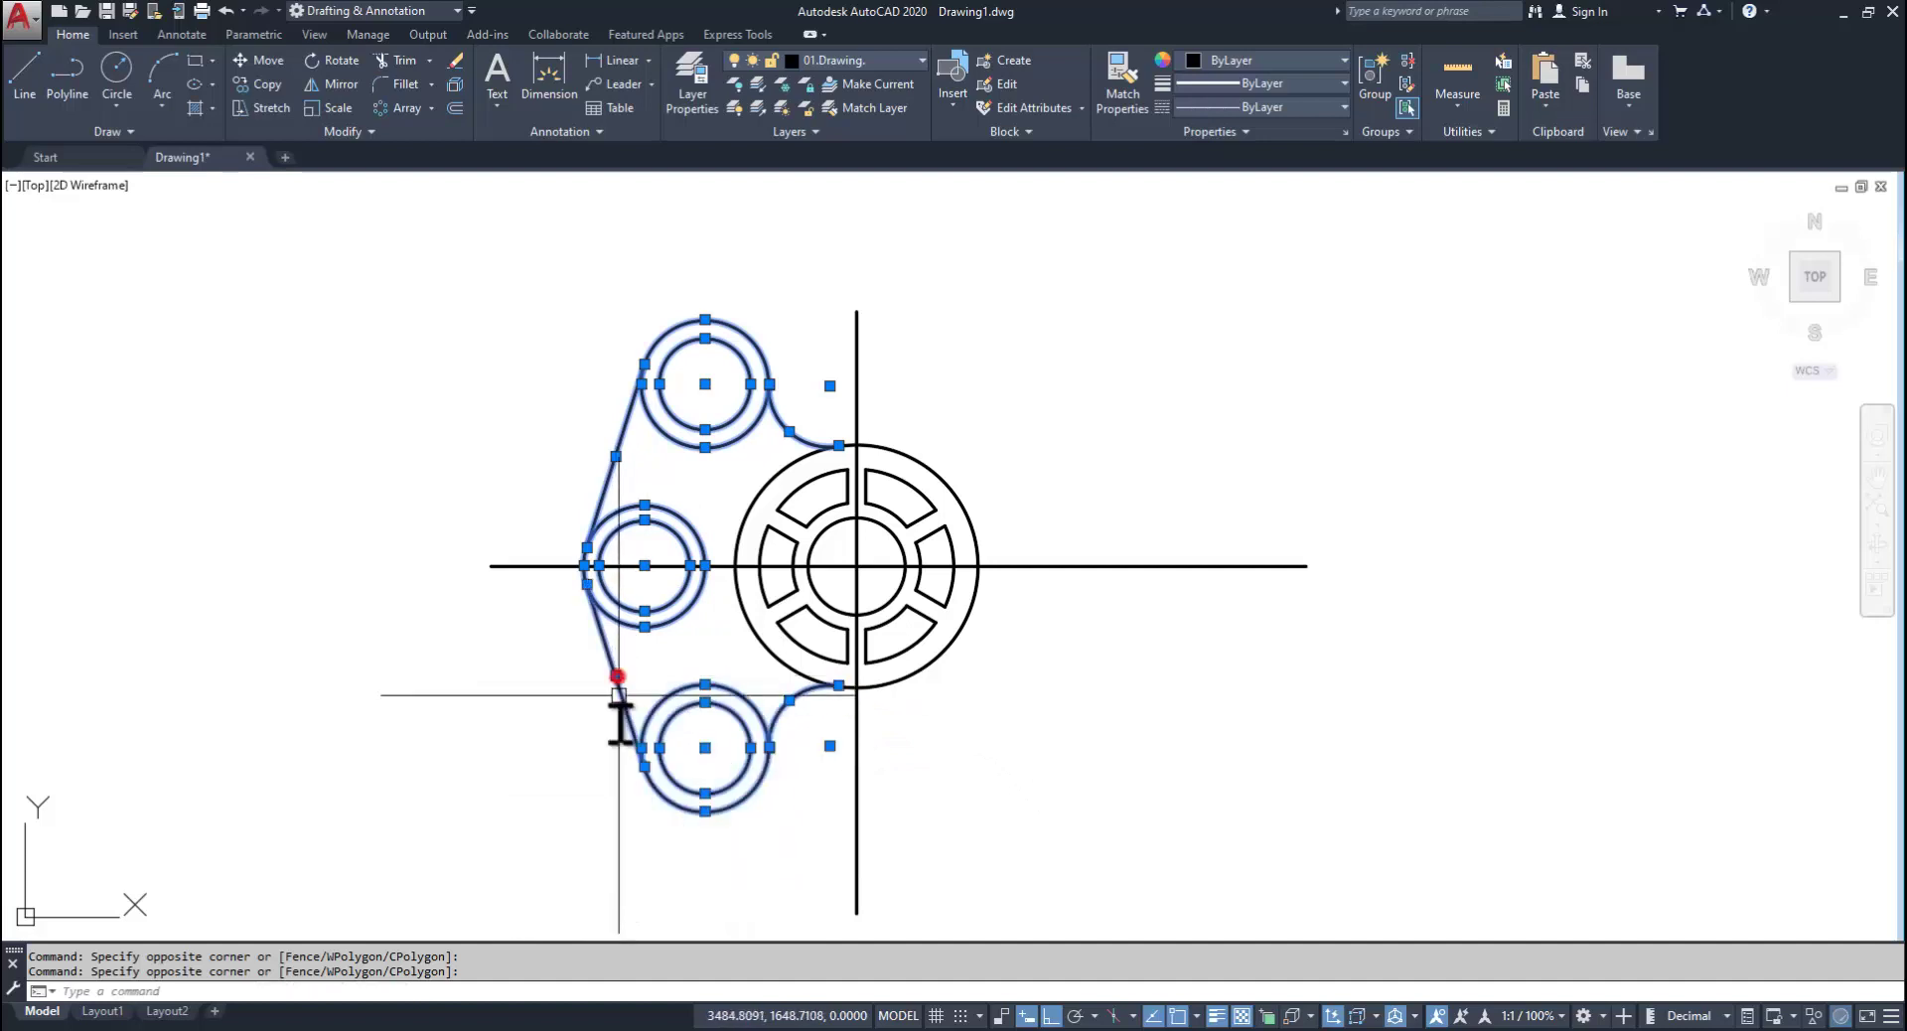
left_click(338, 84)
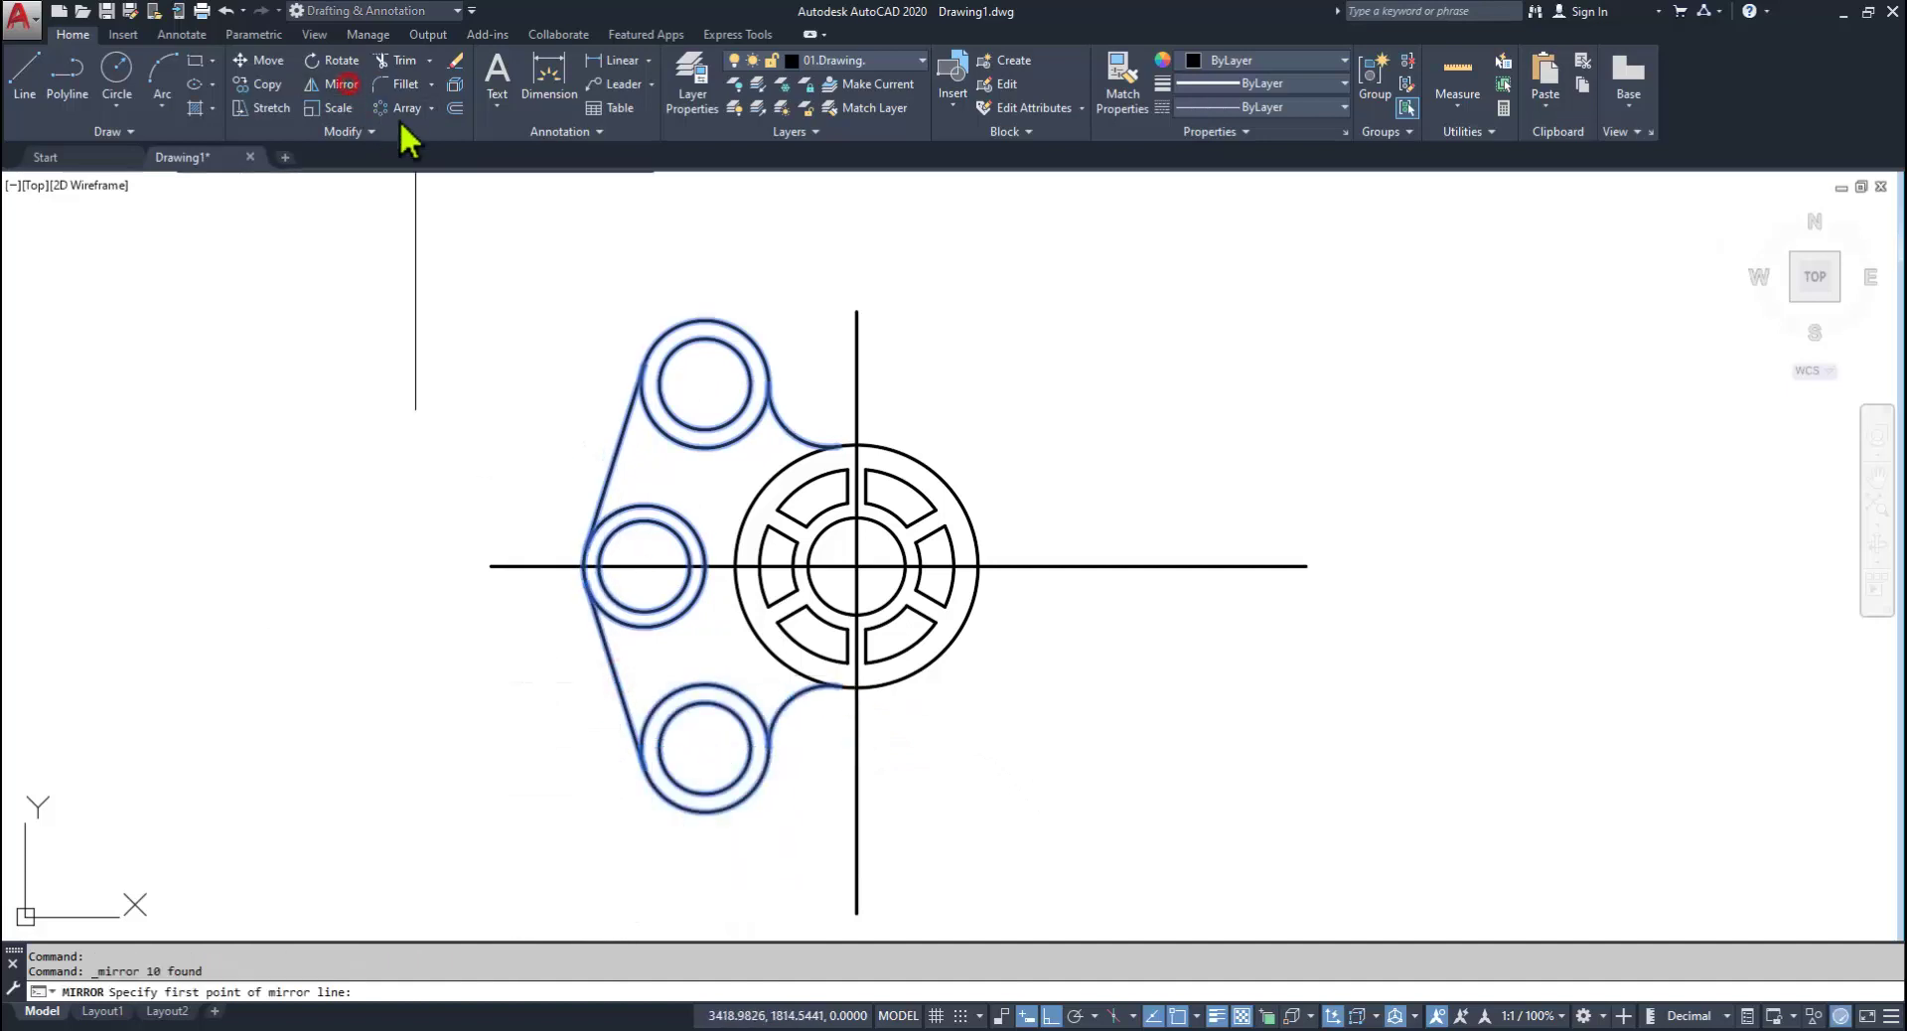
left_click(857, 311)
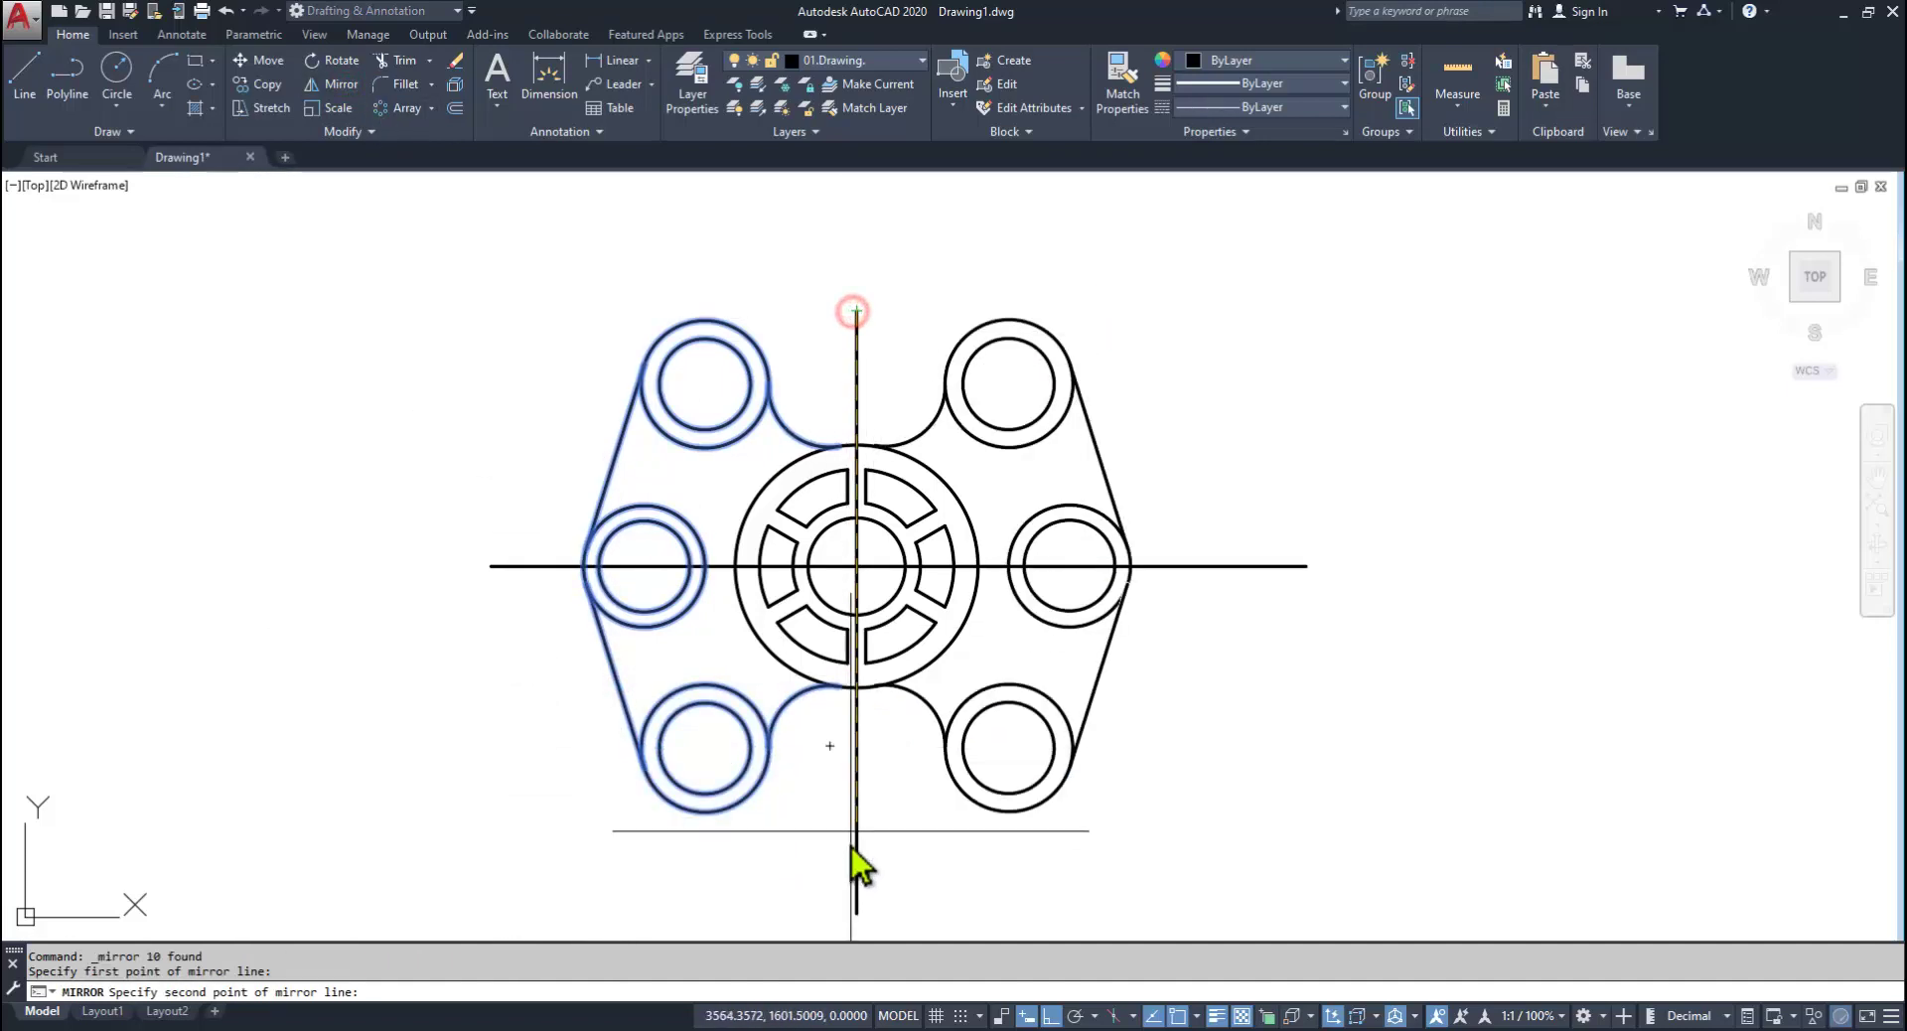
left_click(859, 911)
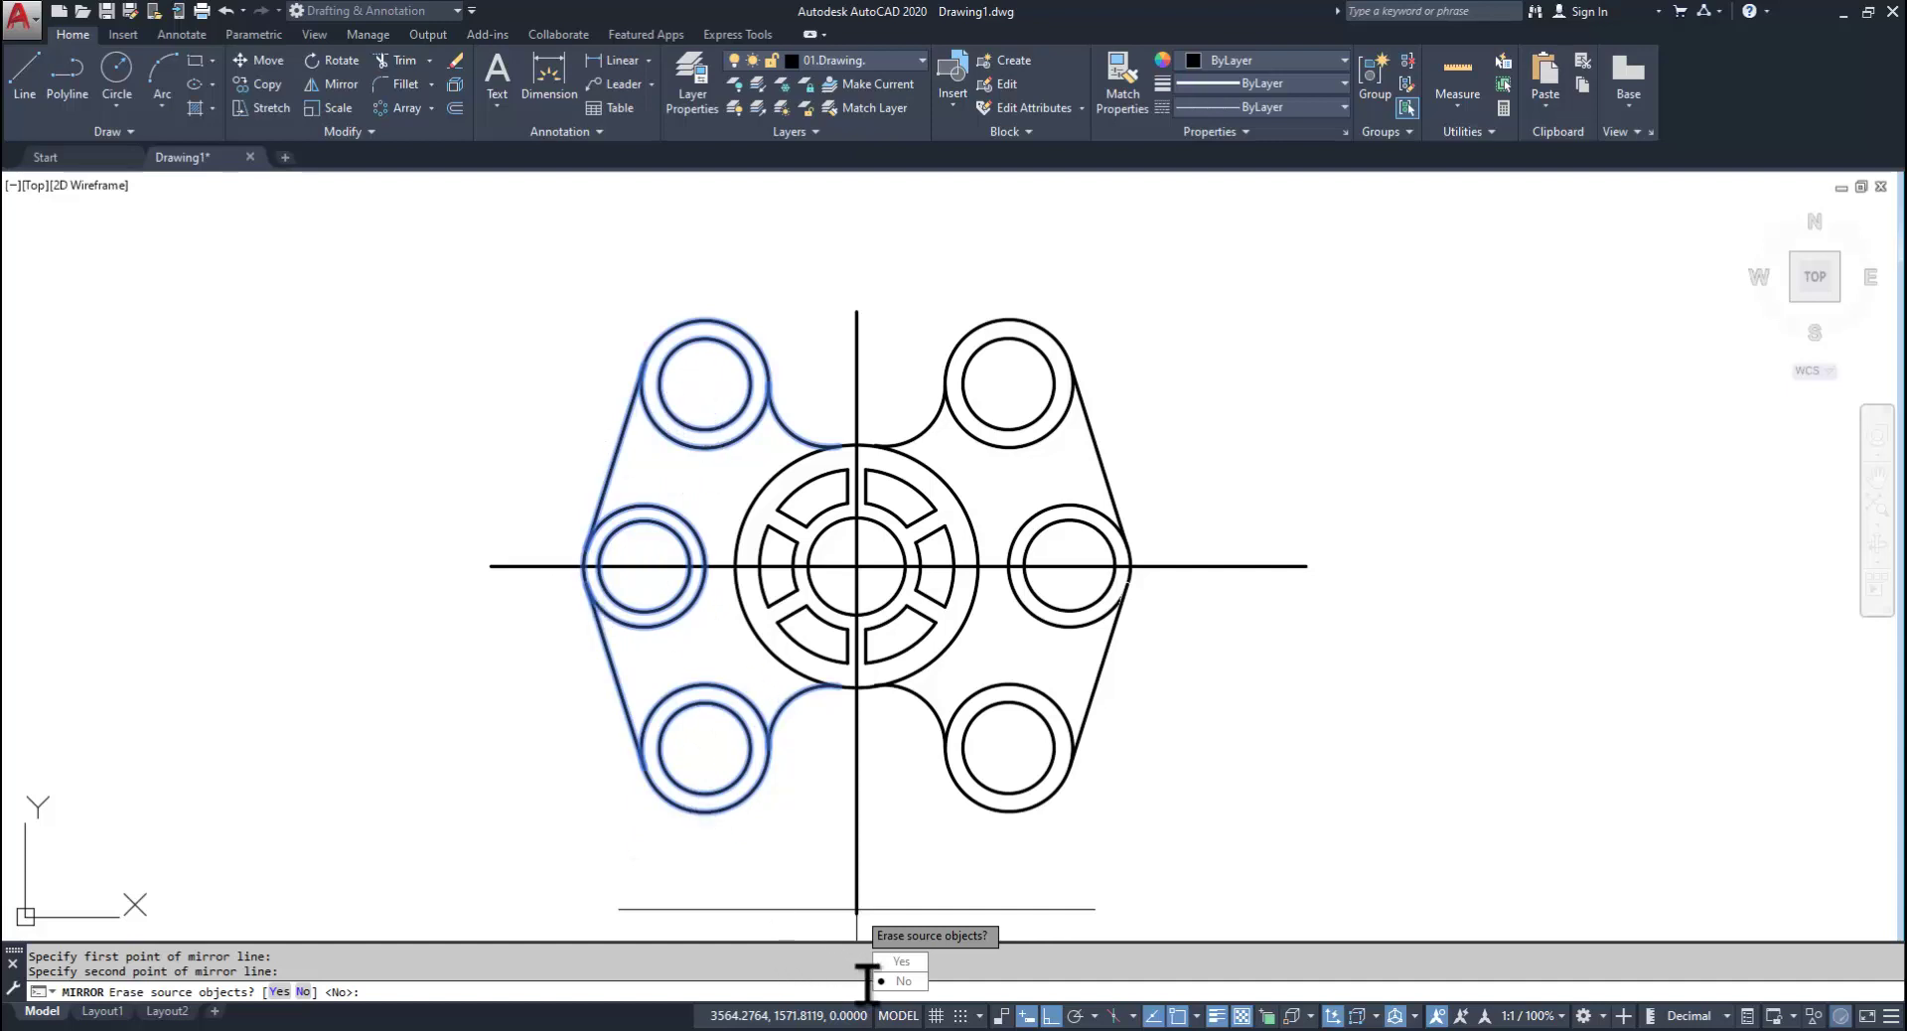
left_click(900, 981)
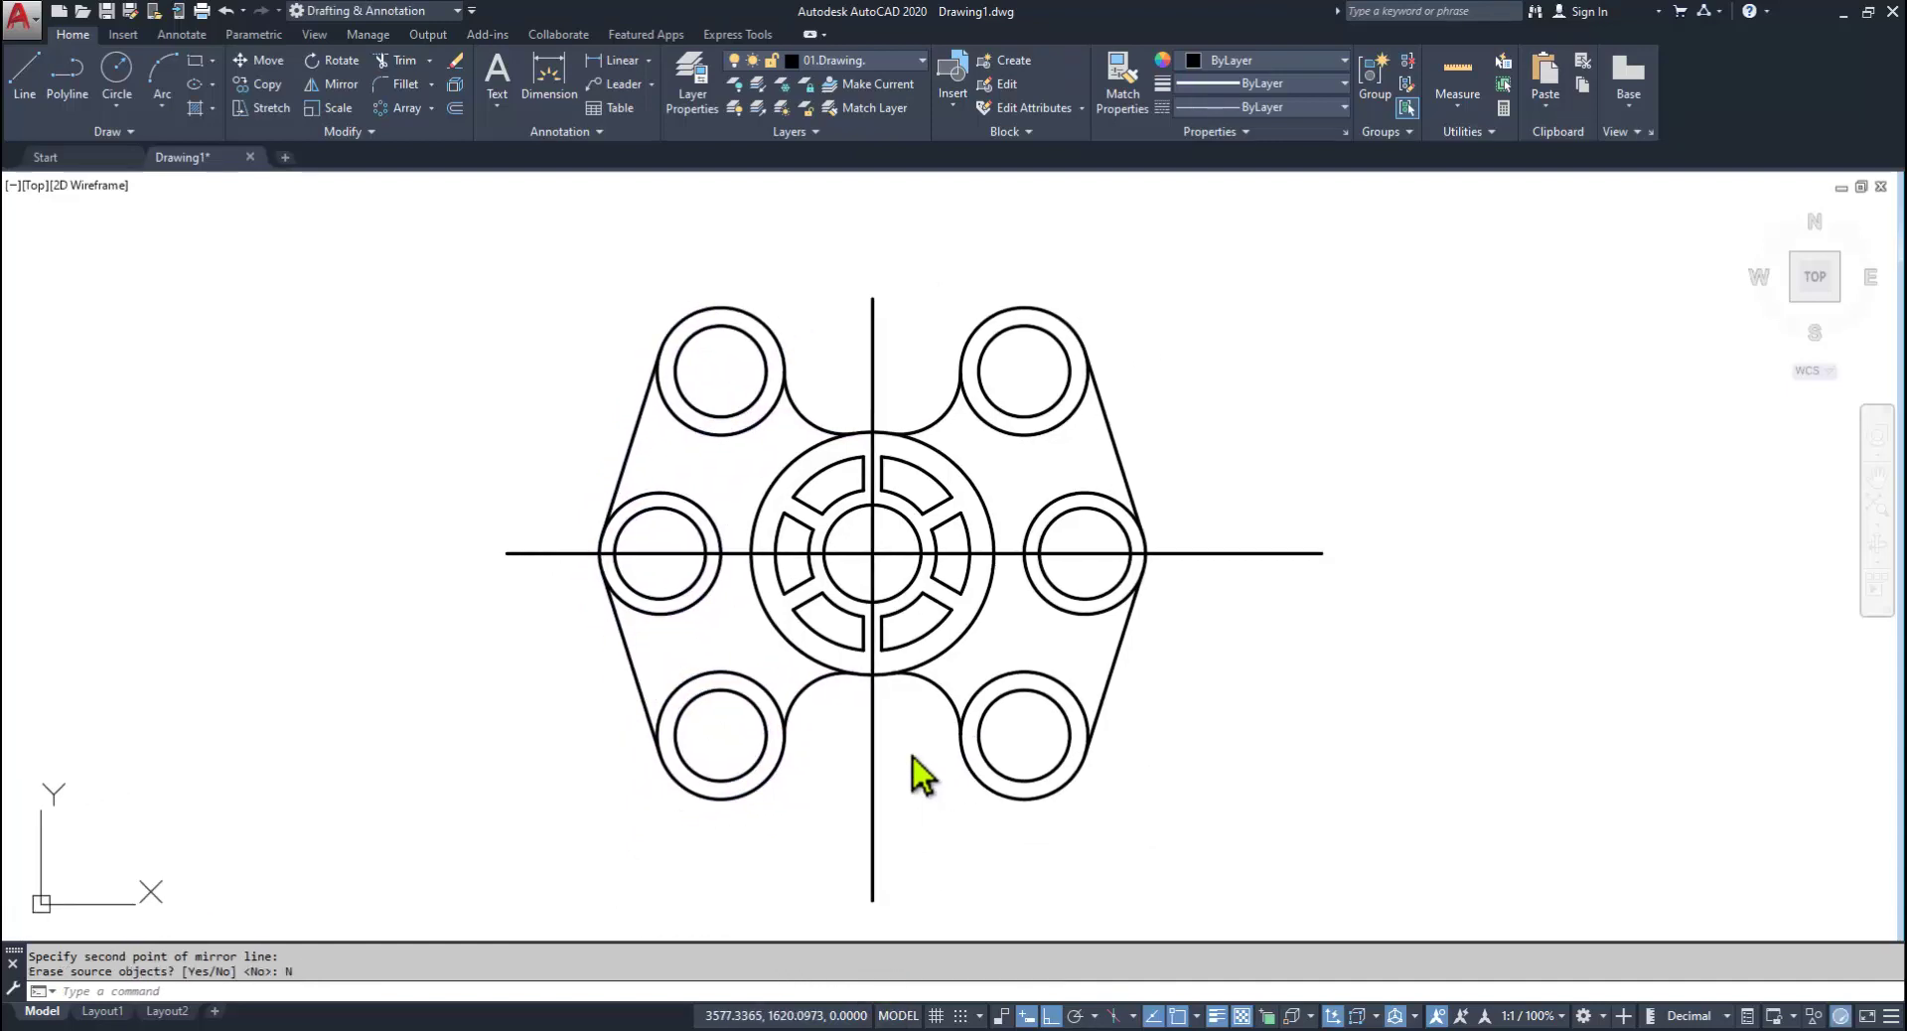
Step: Compare the plate with the reference PDF and erase the main horizontal and vertical construction lines through the central hole
scroll(852, 574, "up", 3)
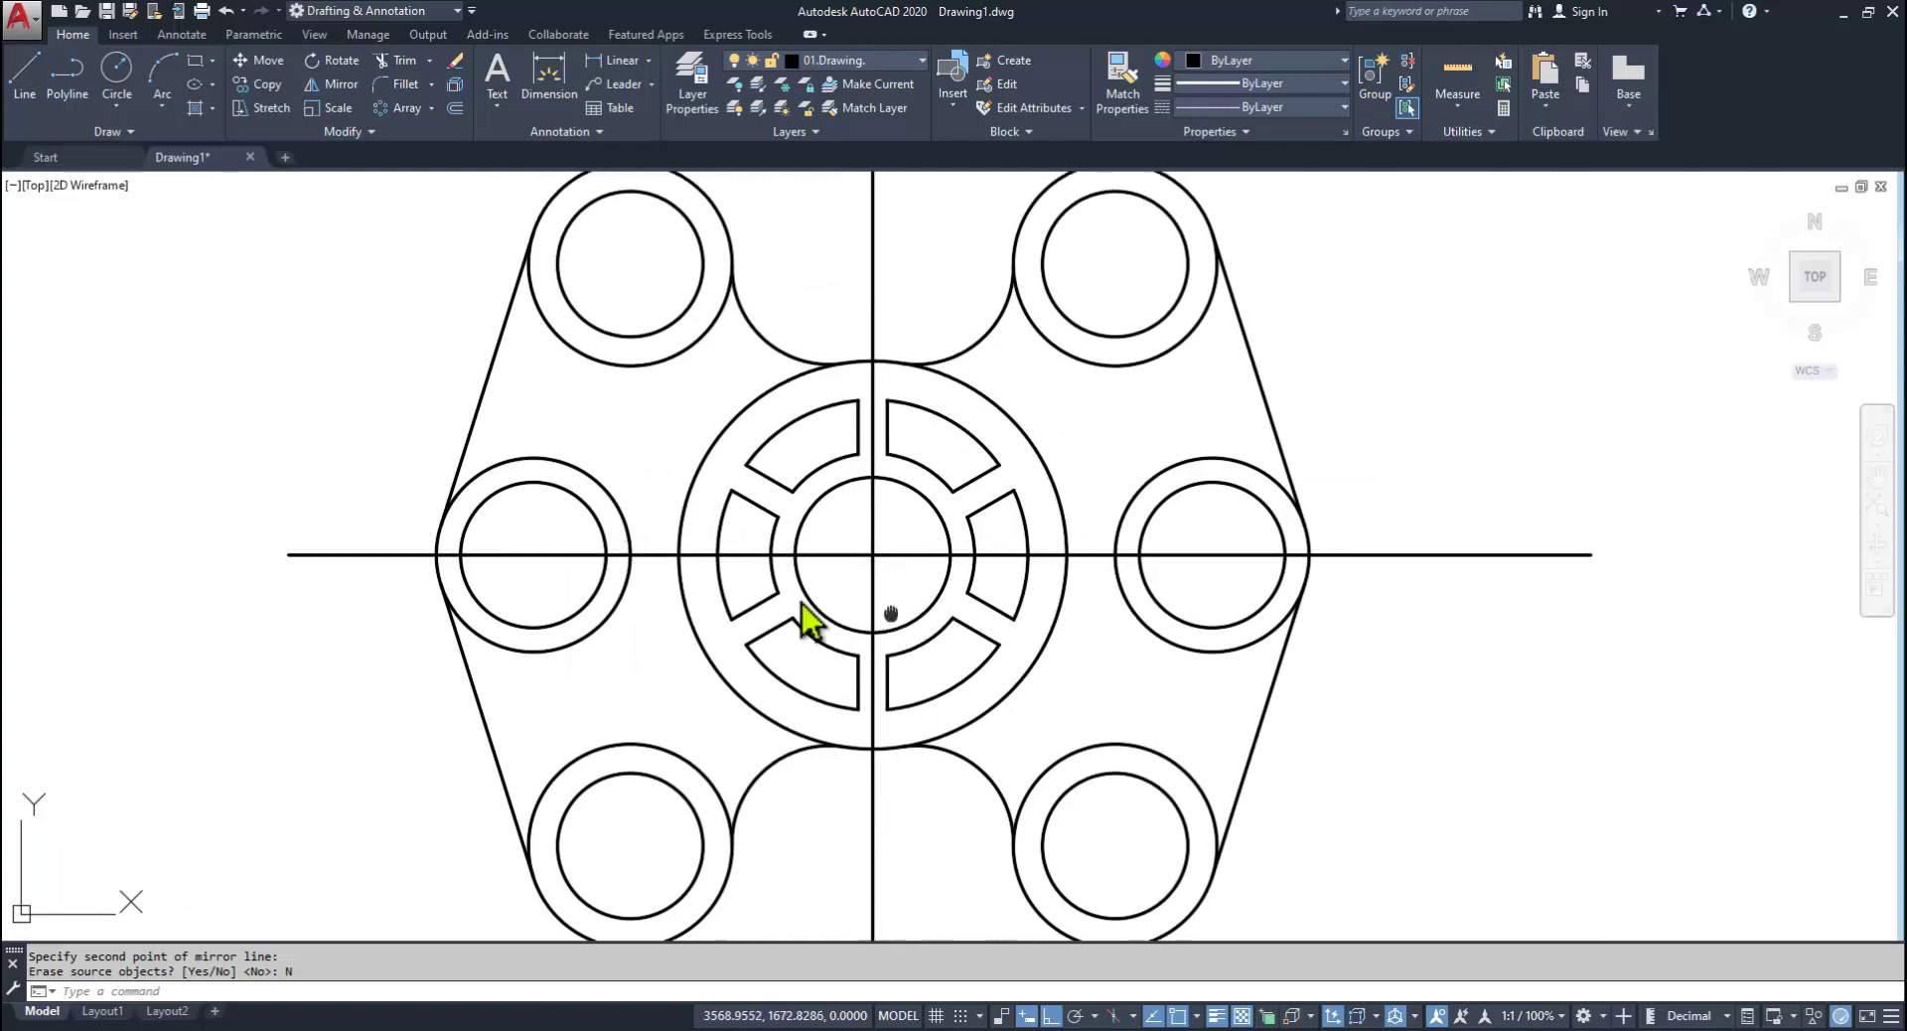
scroll(802, 568, "down", 2)
middle_click_drag(817, 587, 890, 604)
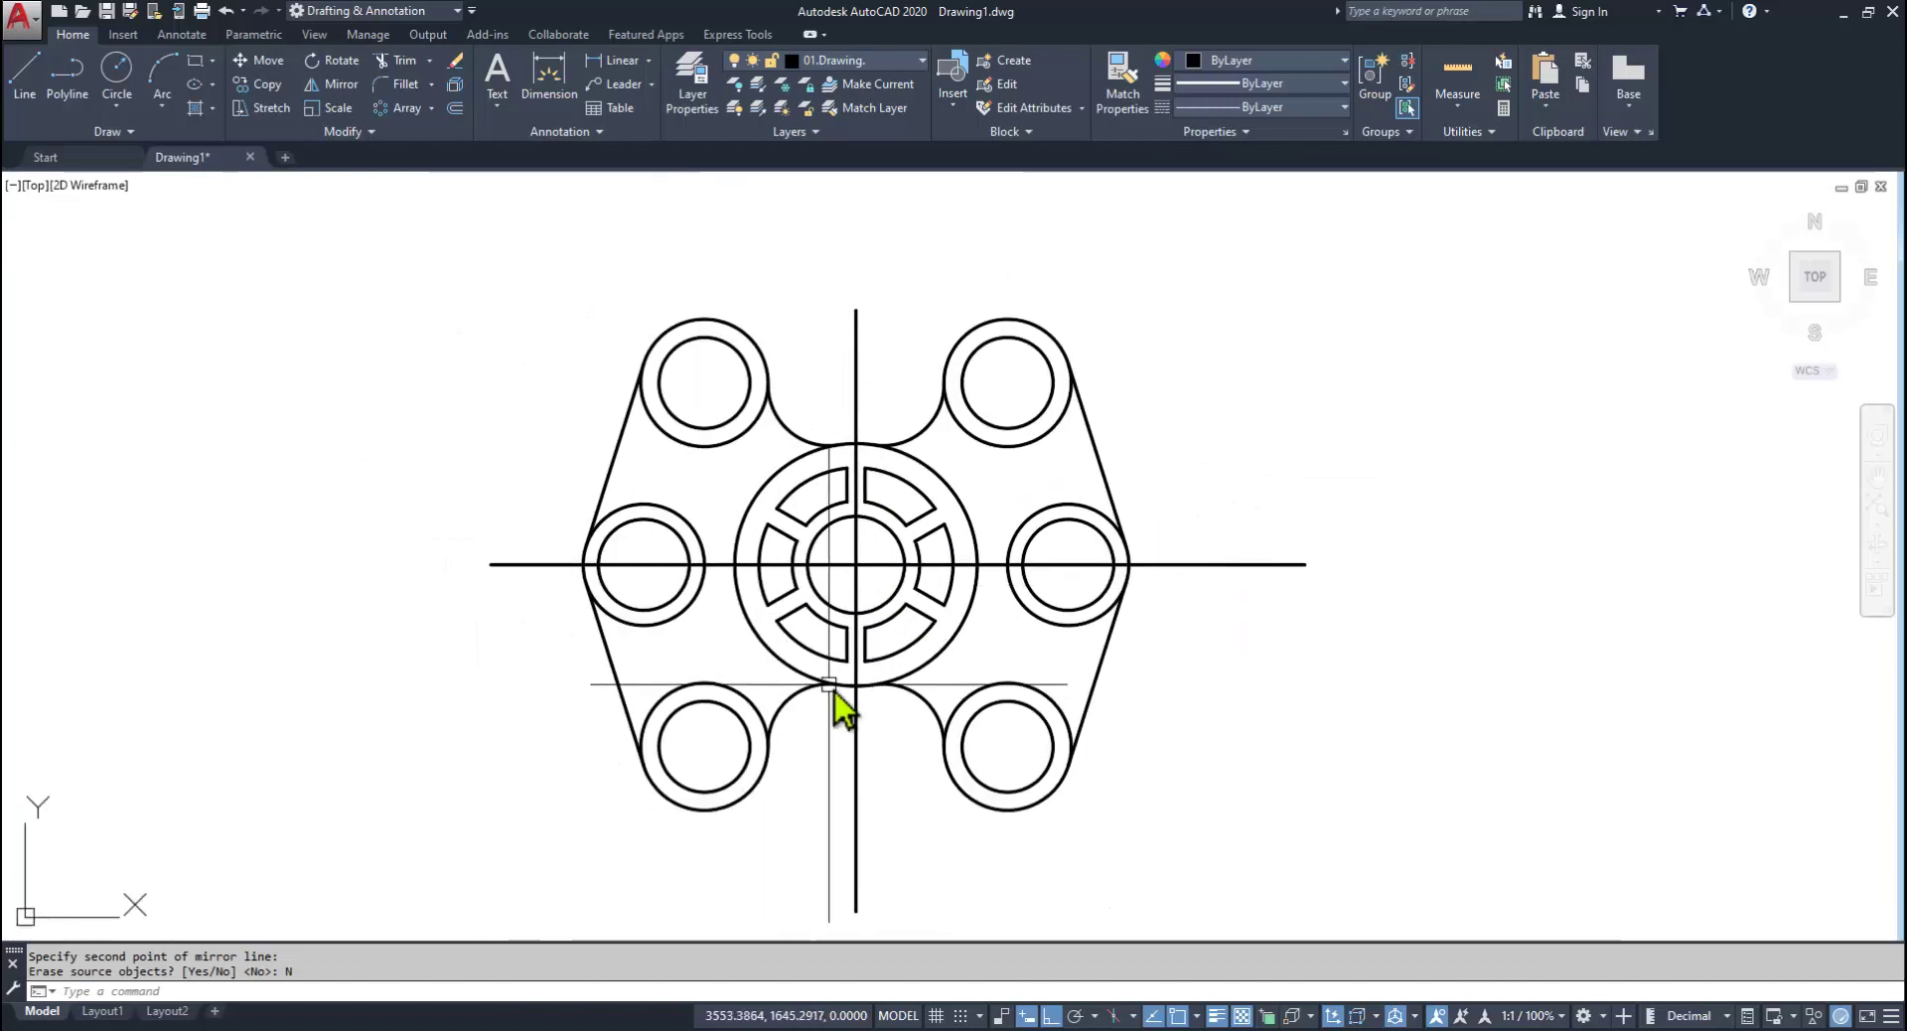
key("alt+Tab")
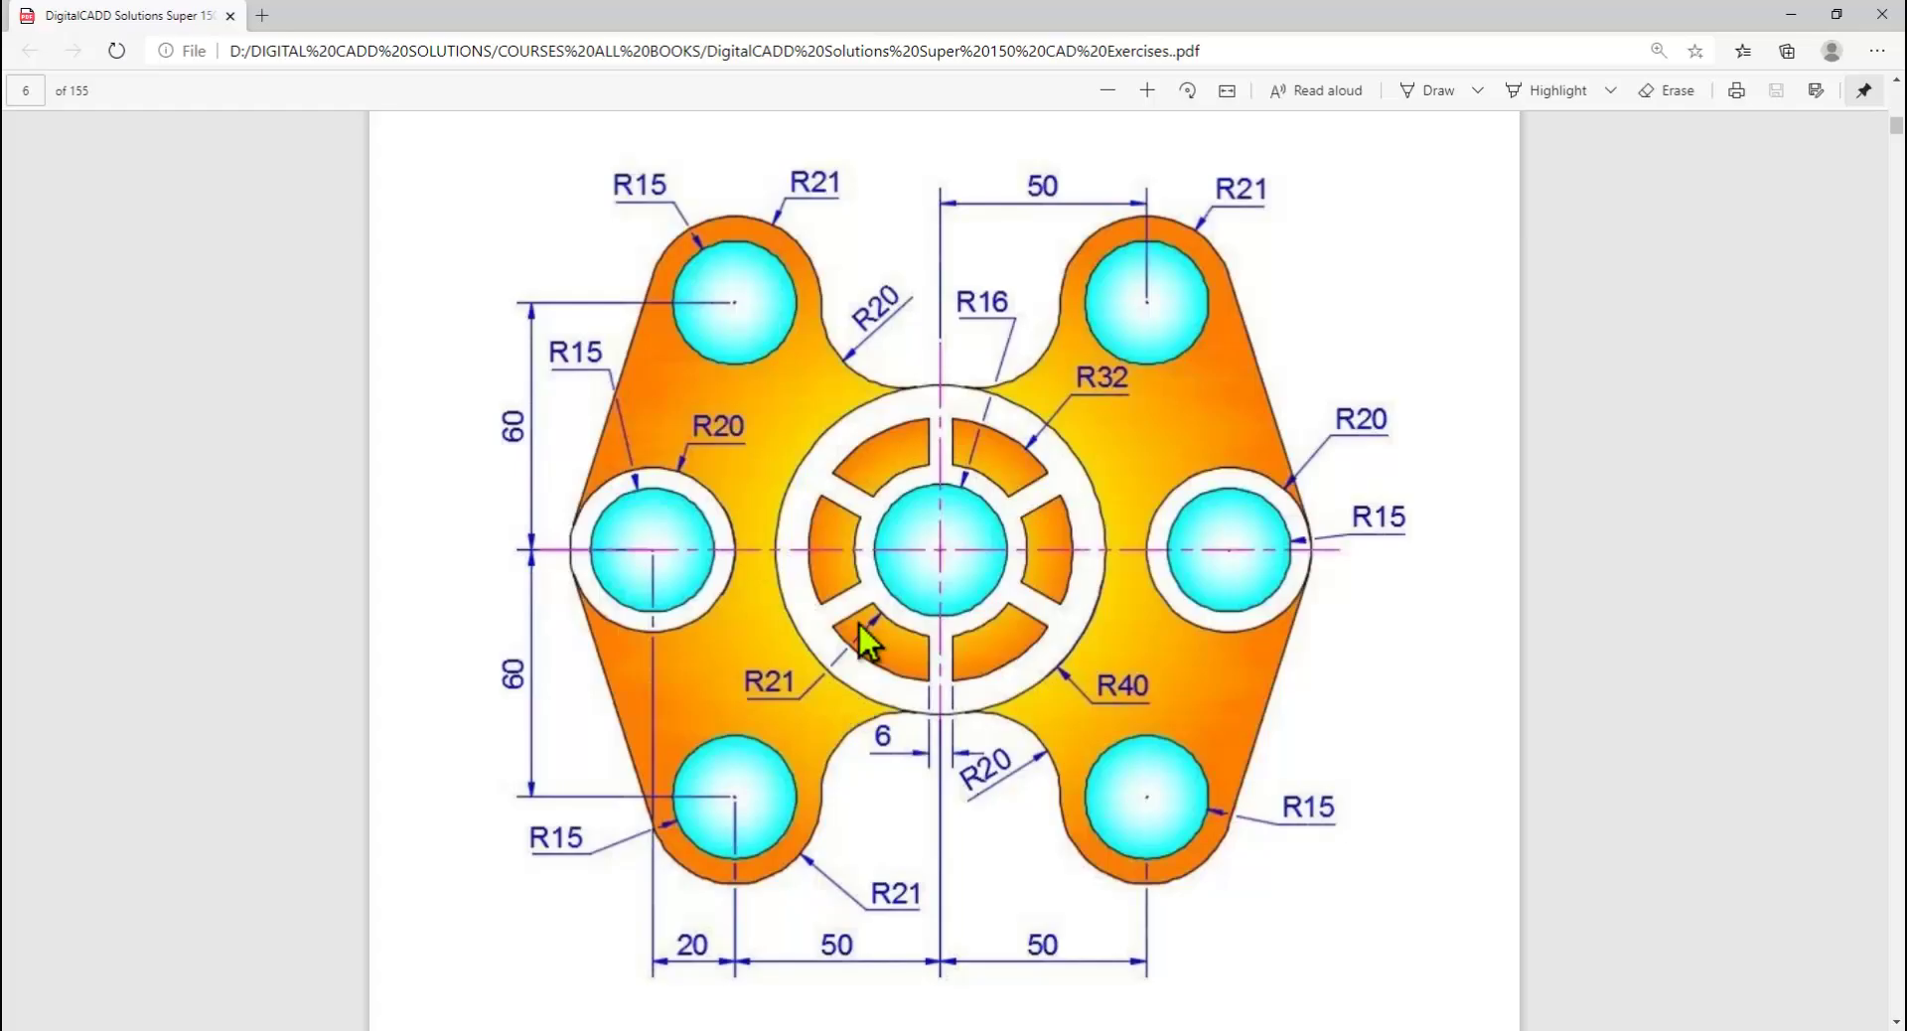
key("alt+Tab")
scroll(860, 631, "up", 2)
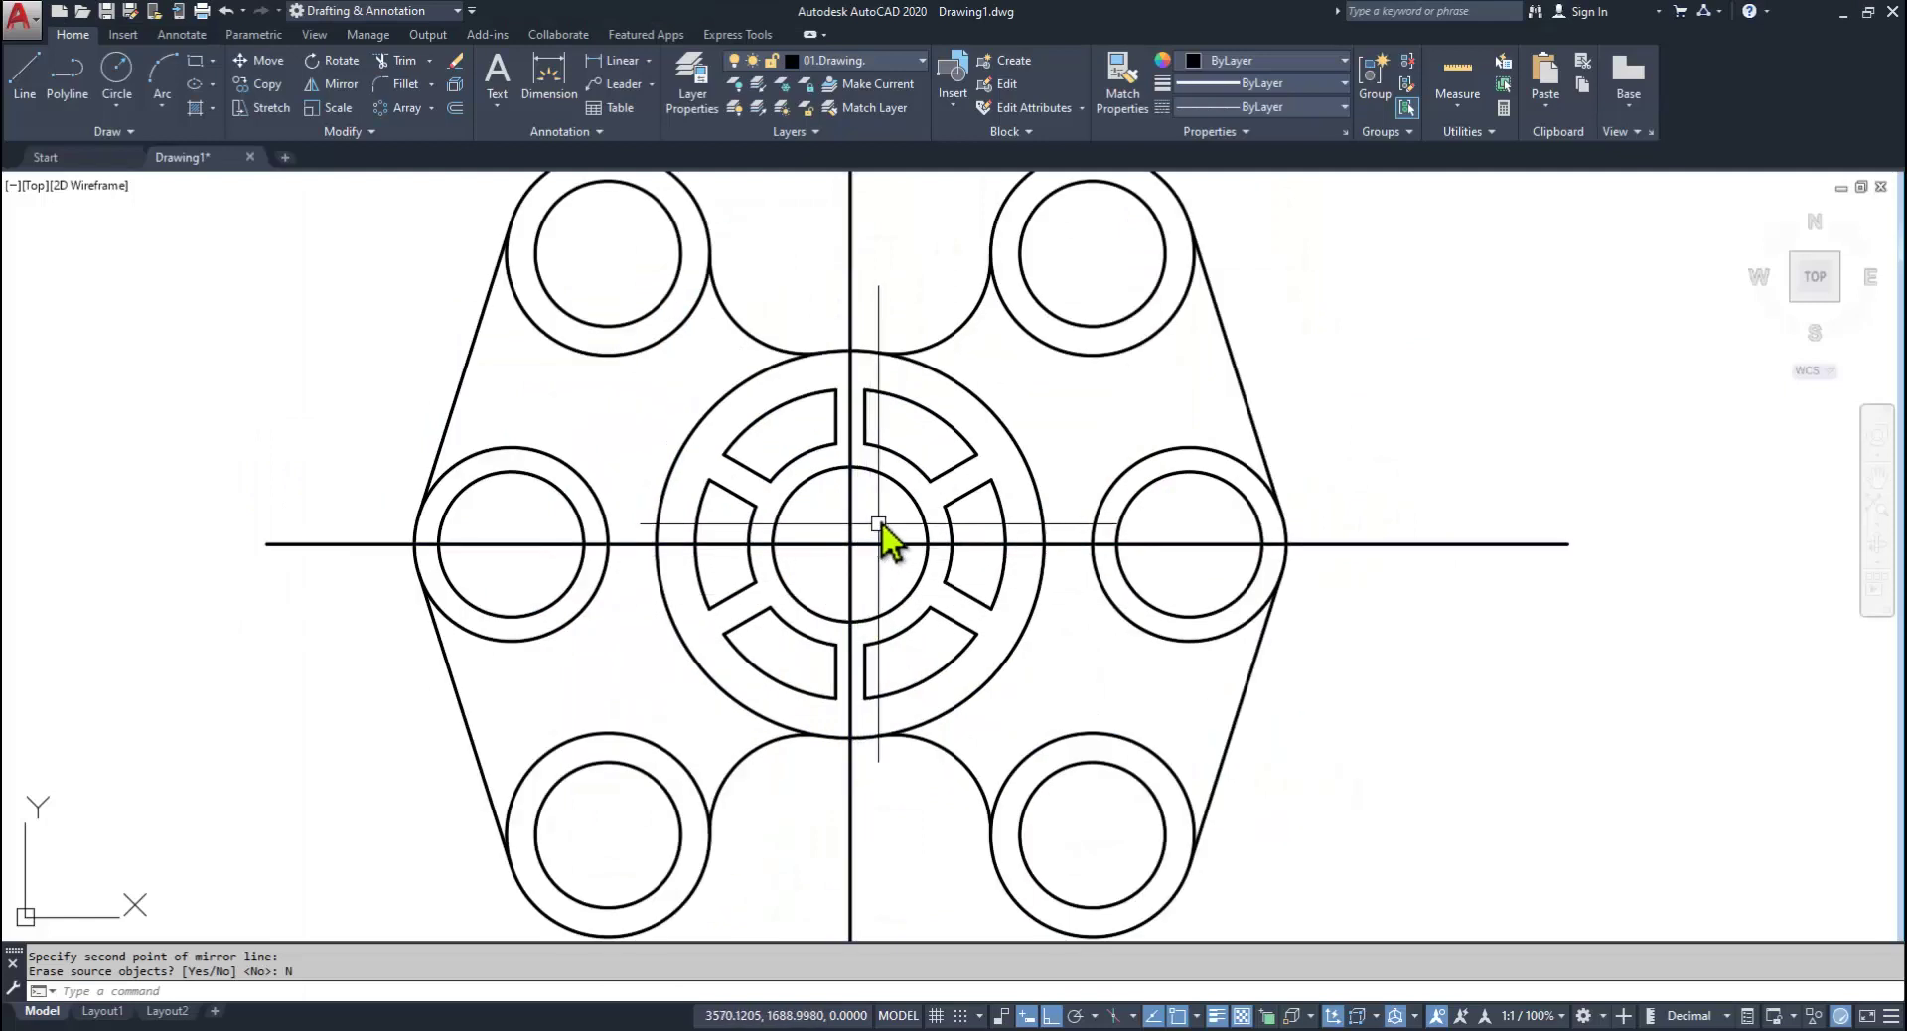
left_click(878, 524)
left_click(824, 567)
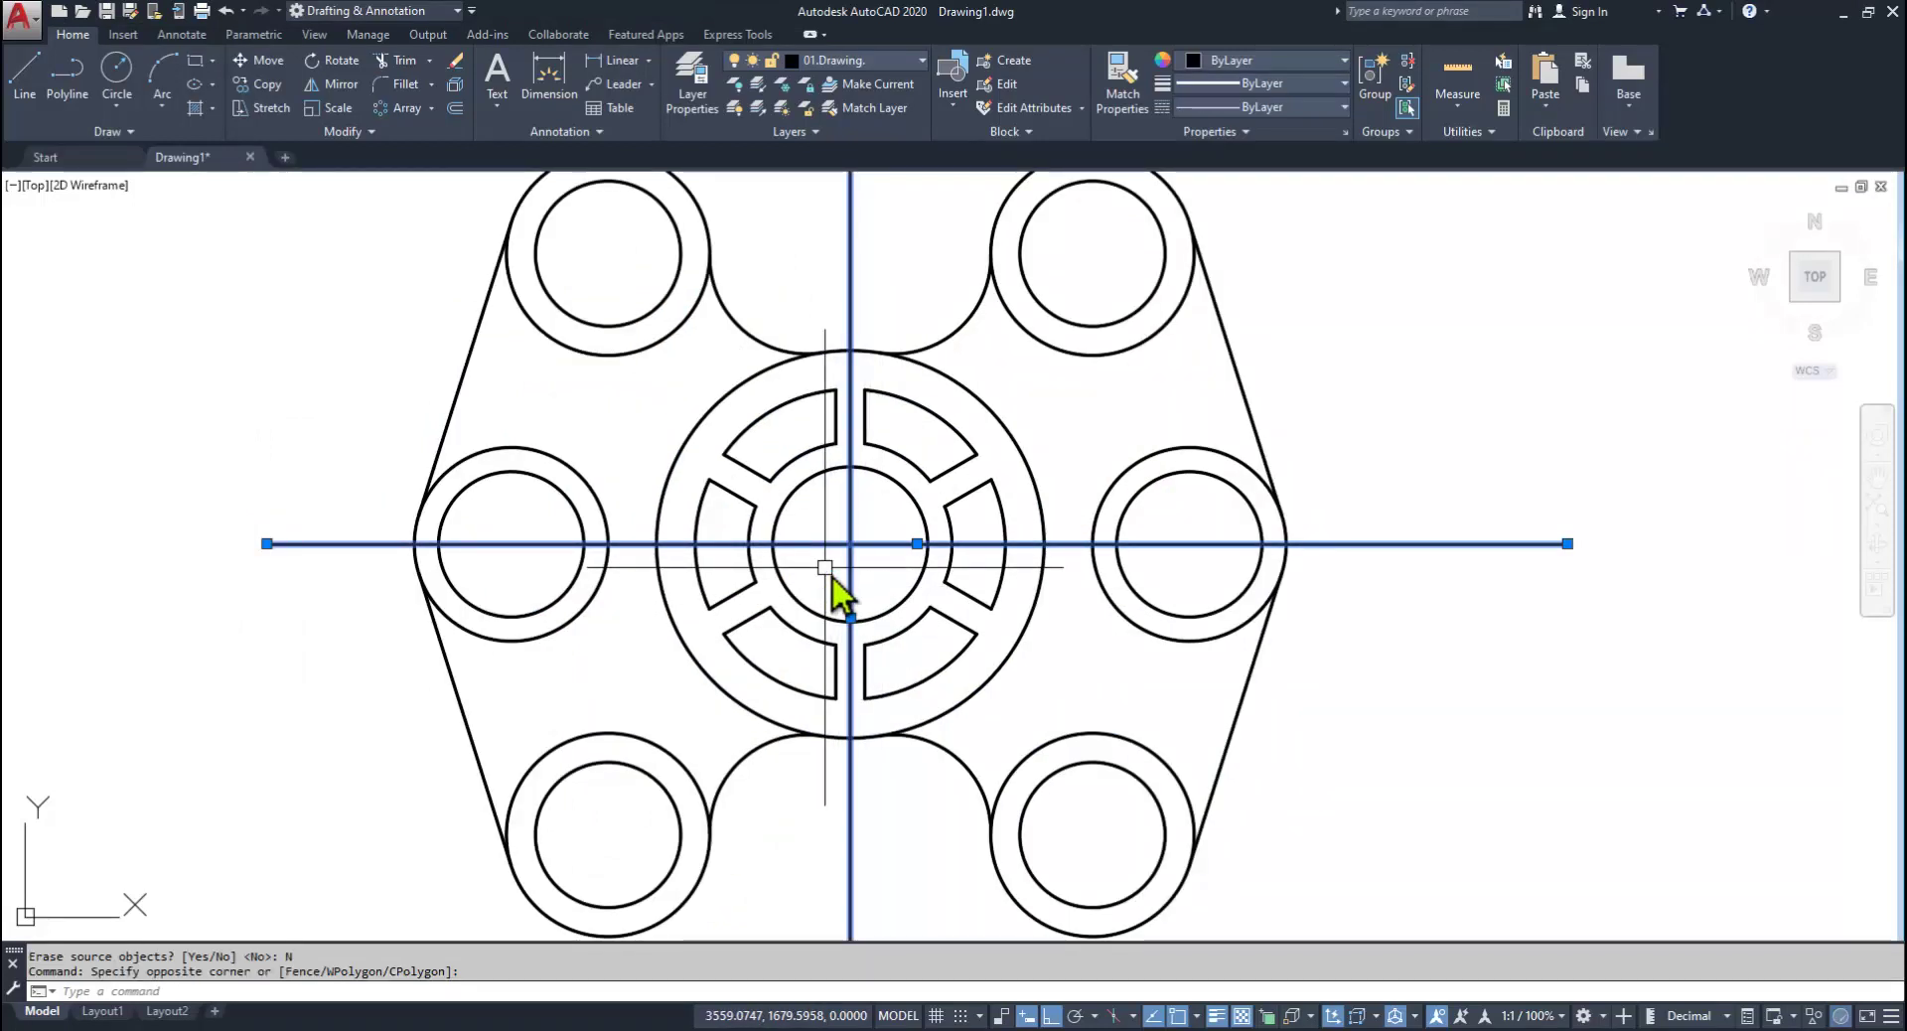
key("Escape")
scroll(873, 588, "down", 4)
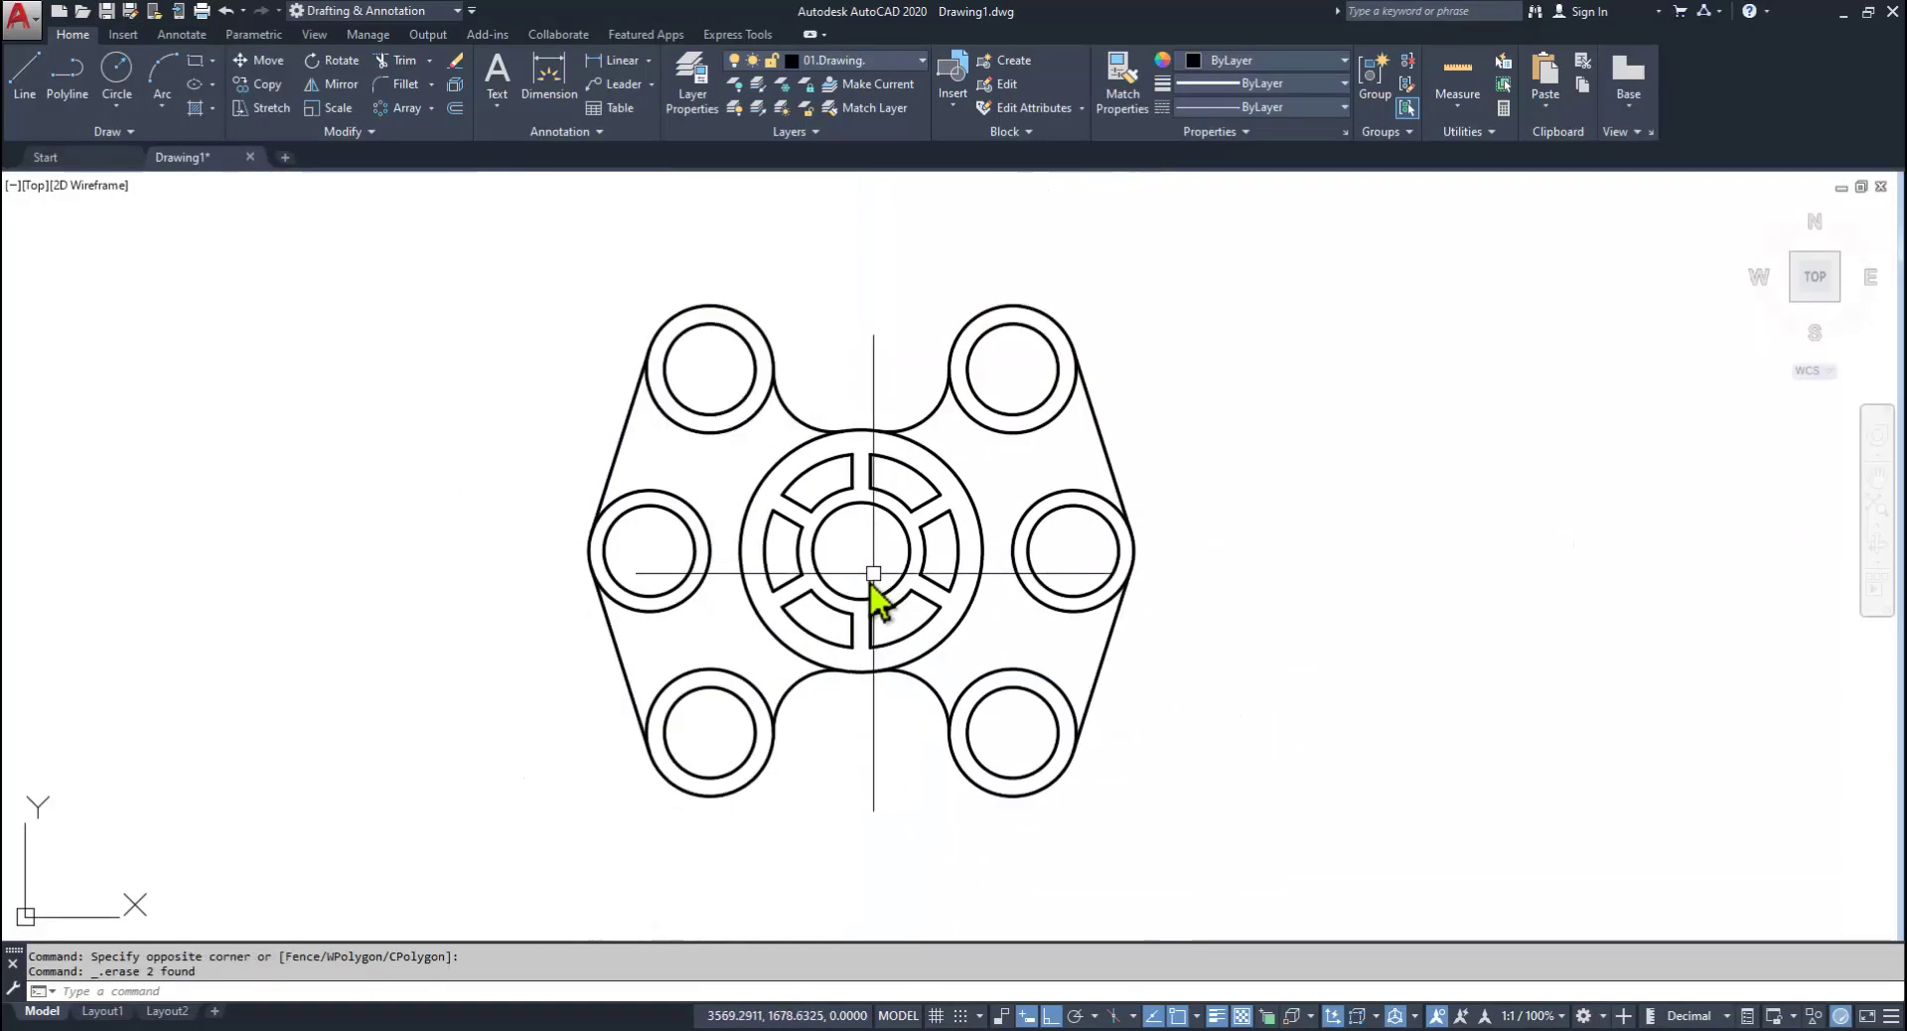
Step: Check the center marks in the reference PDF and make the 04.Center Line. layer current
key("alt+Tab")
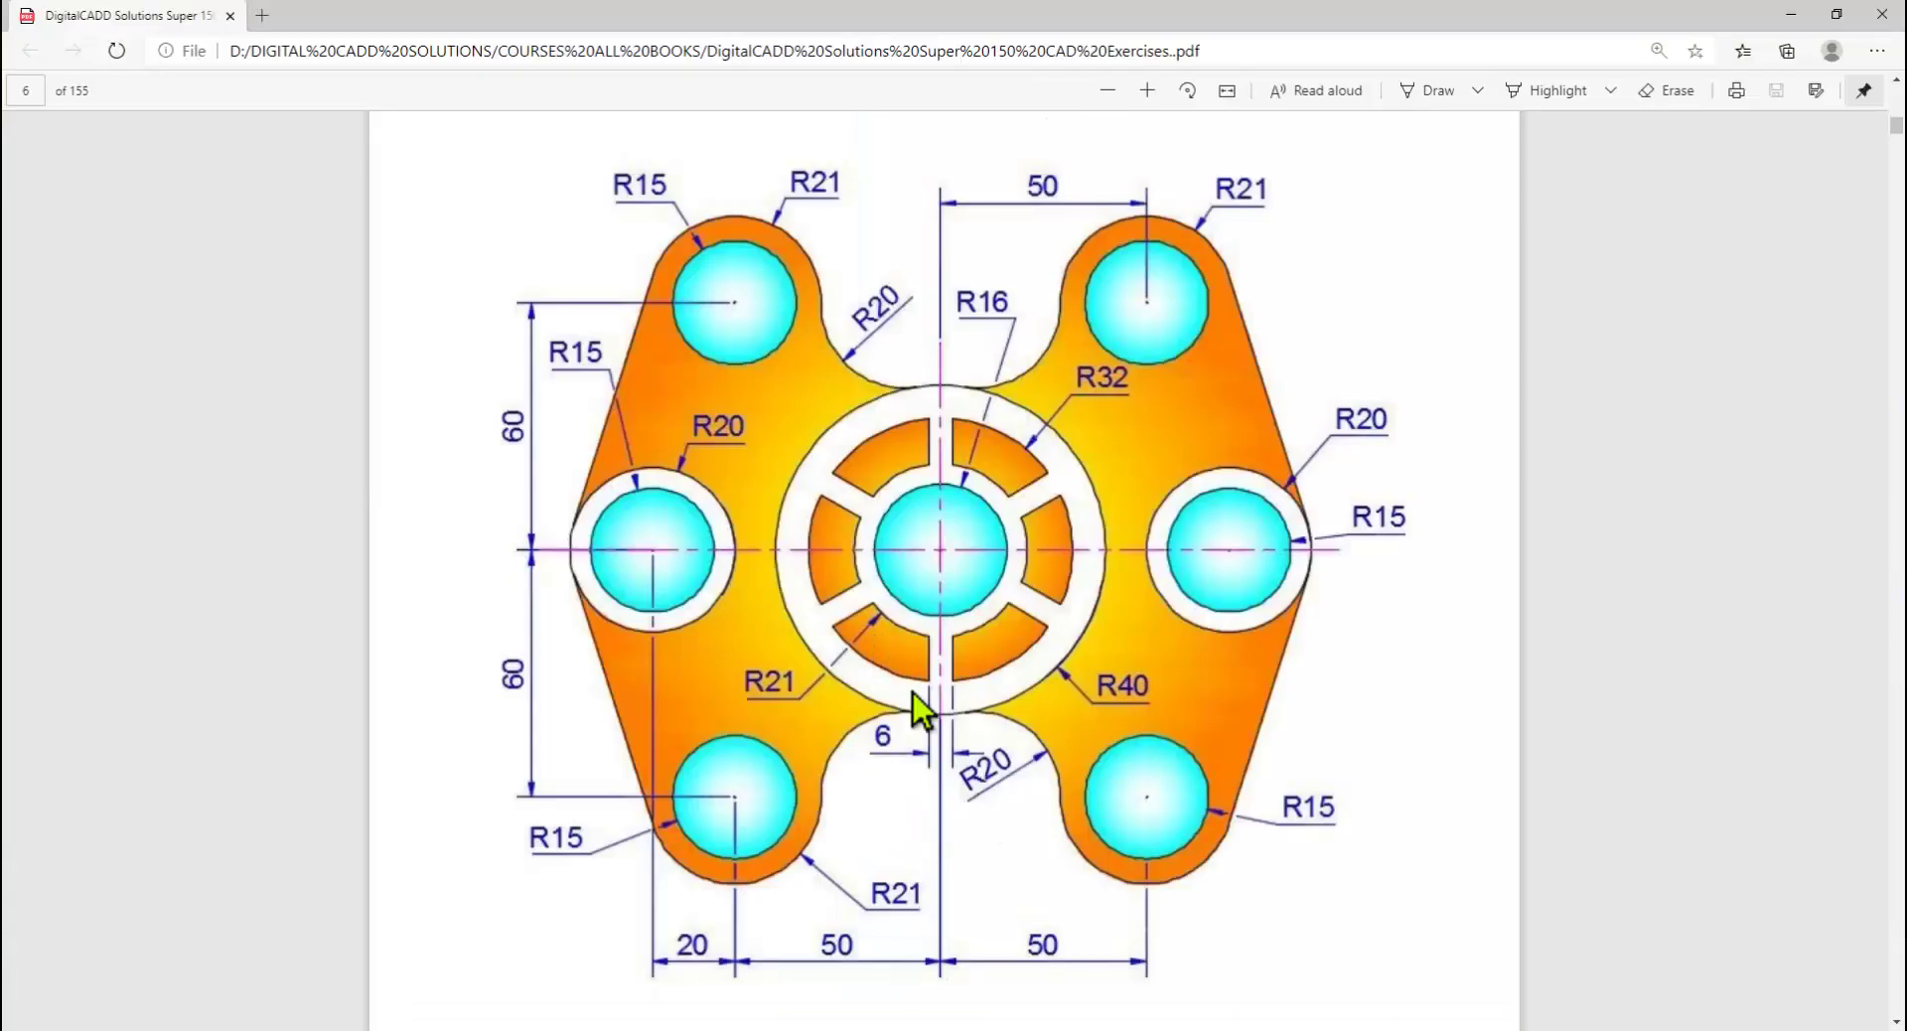
key("alt+Tab")
key("alt+Tab")
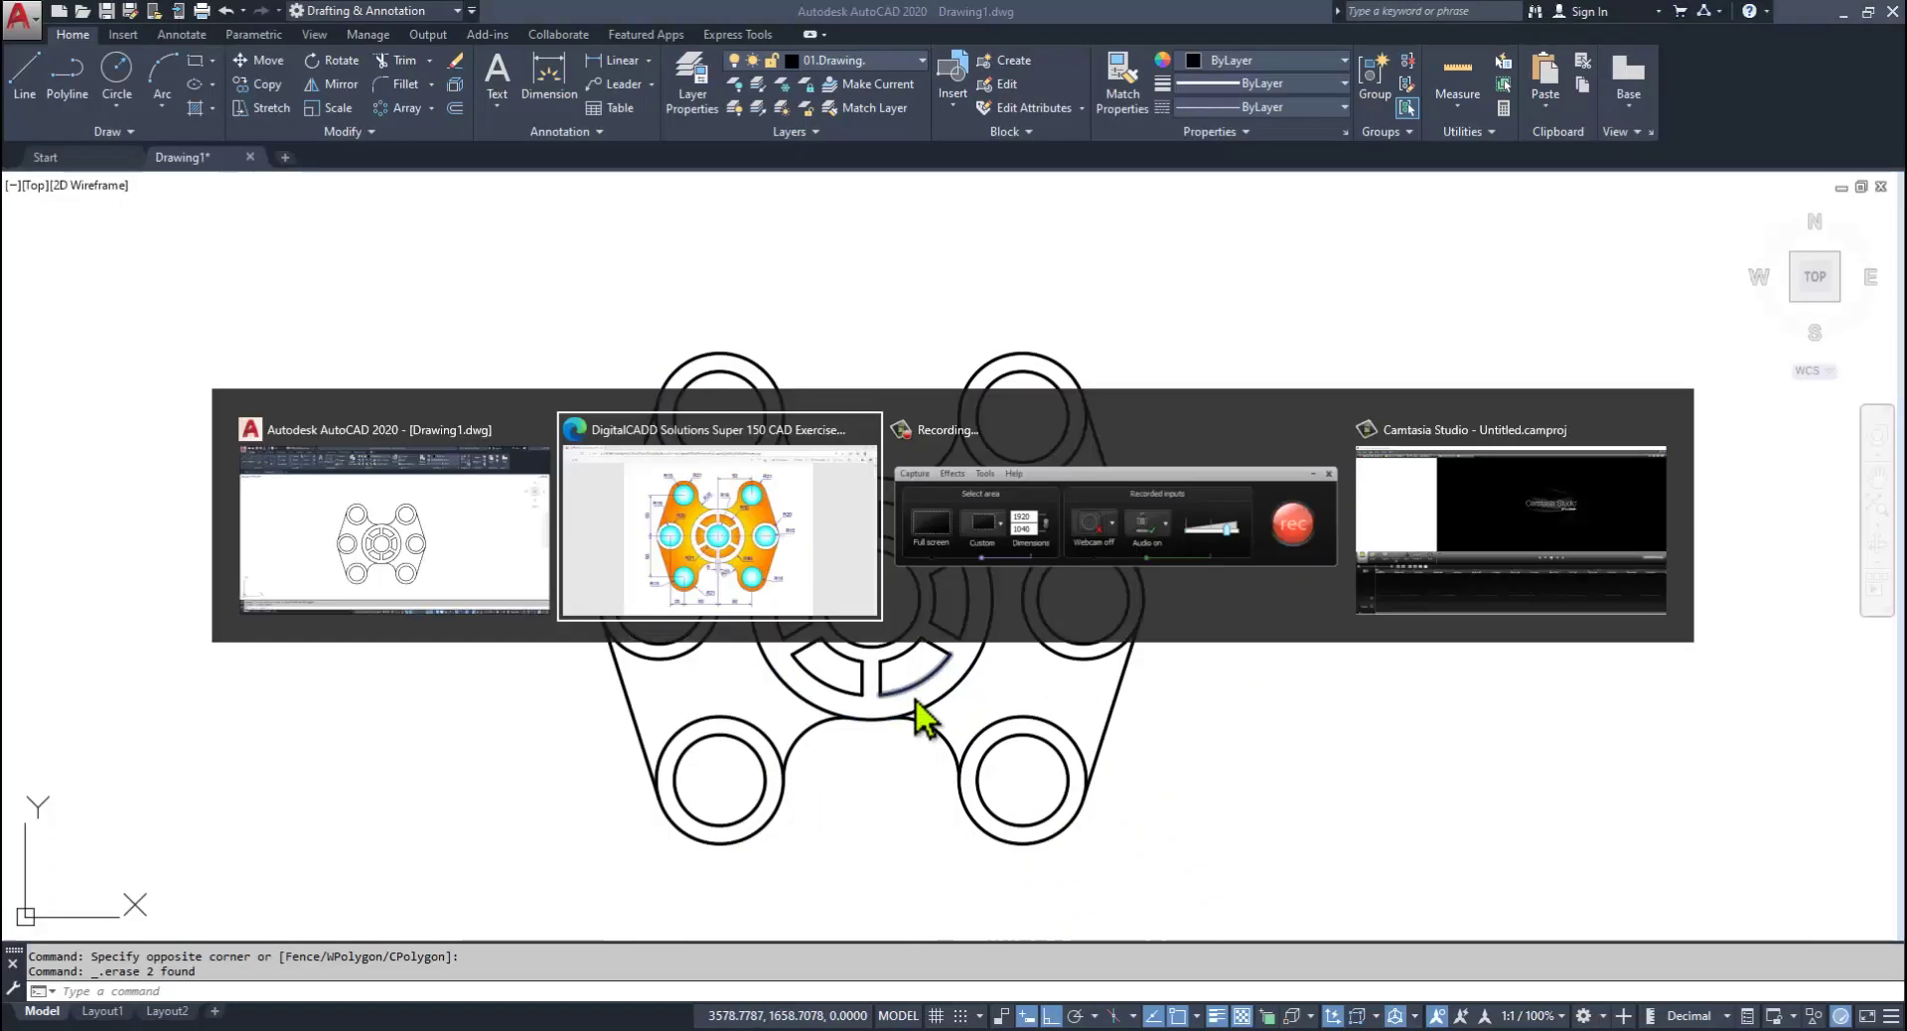
key("alt+Tab")
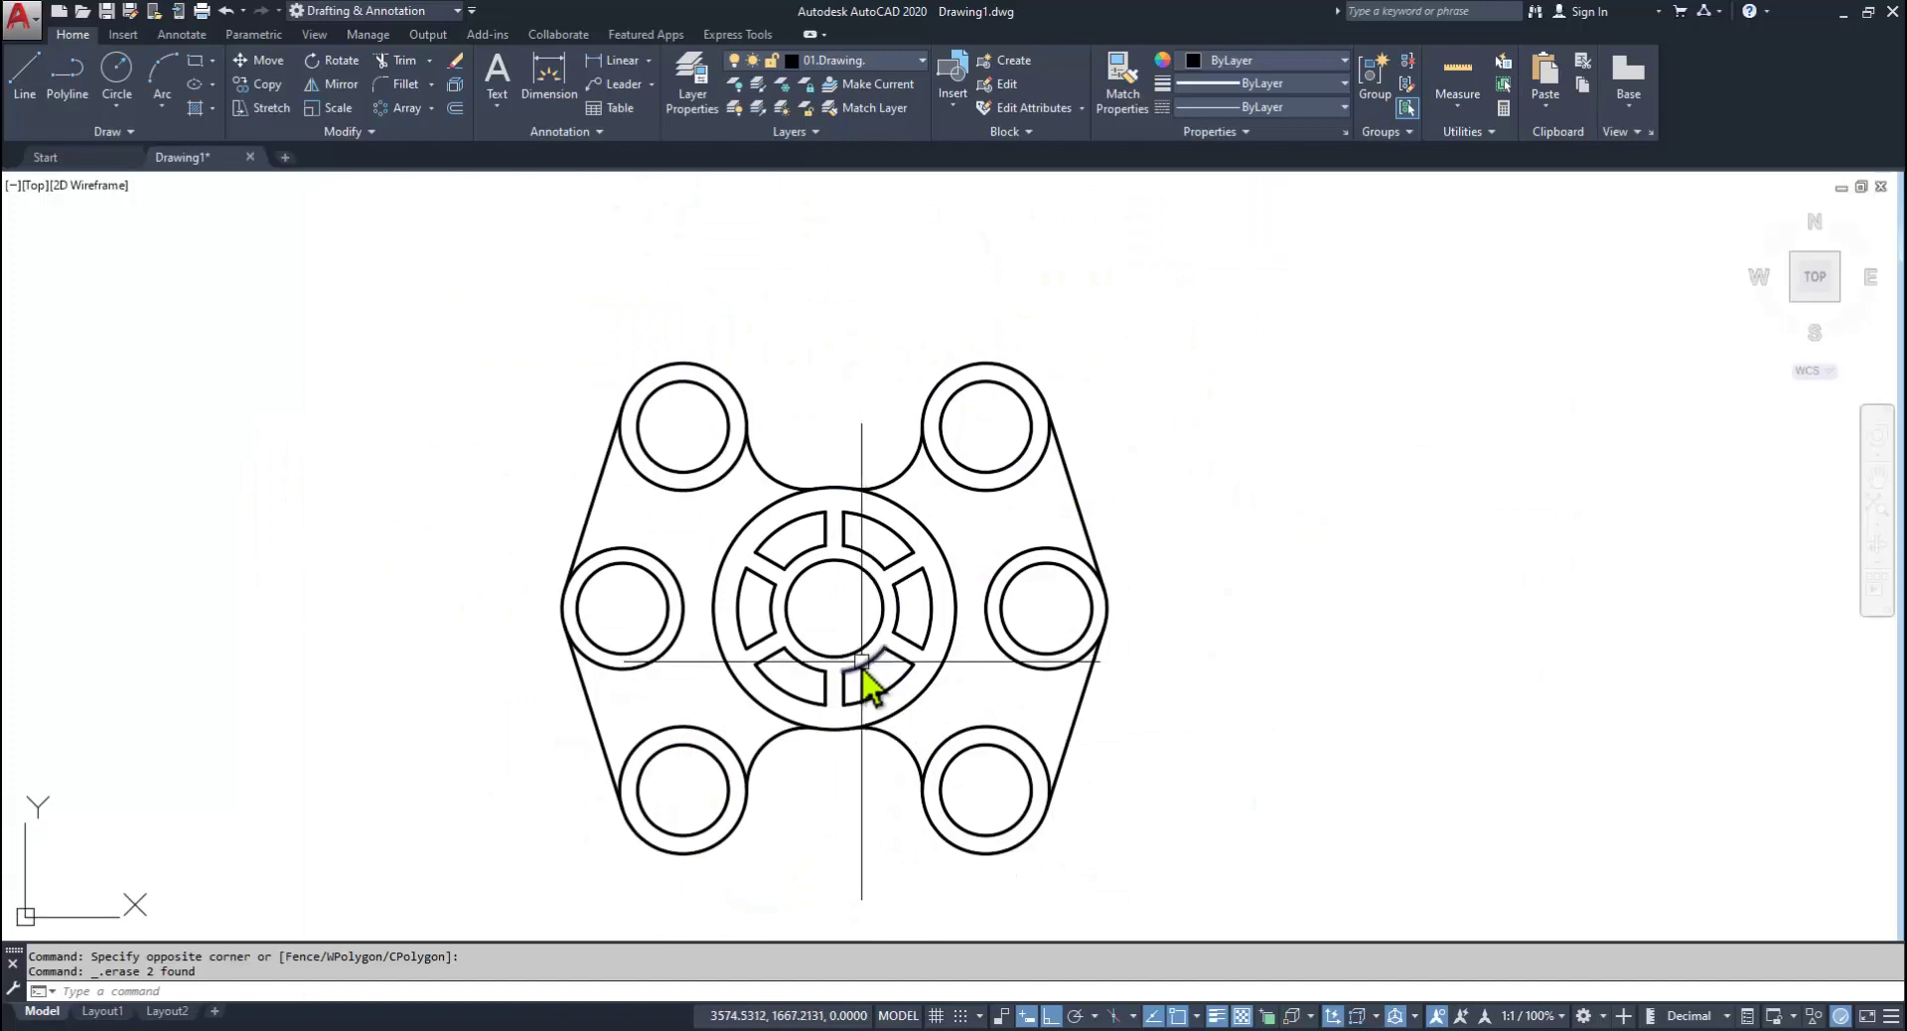
left_click(809, 59)
left_click(855, 181)
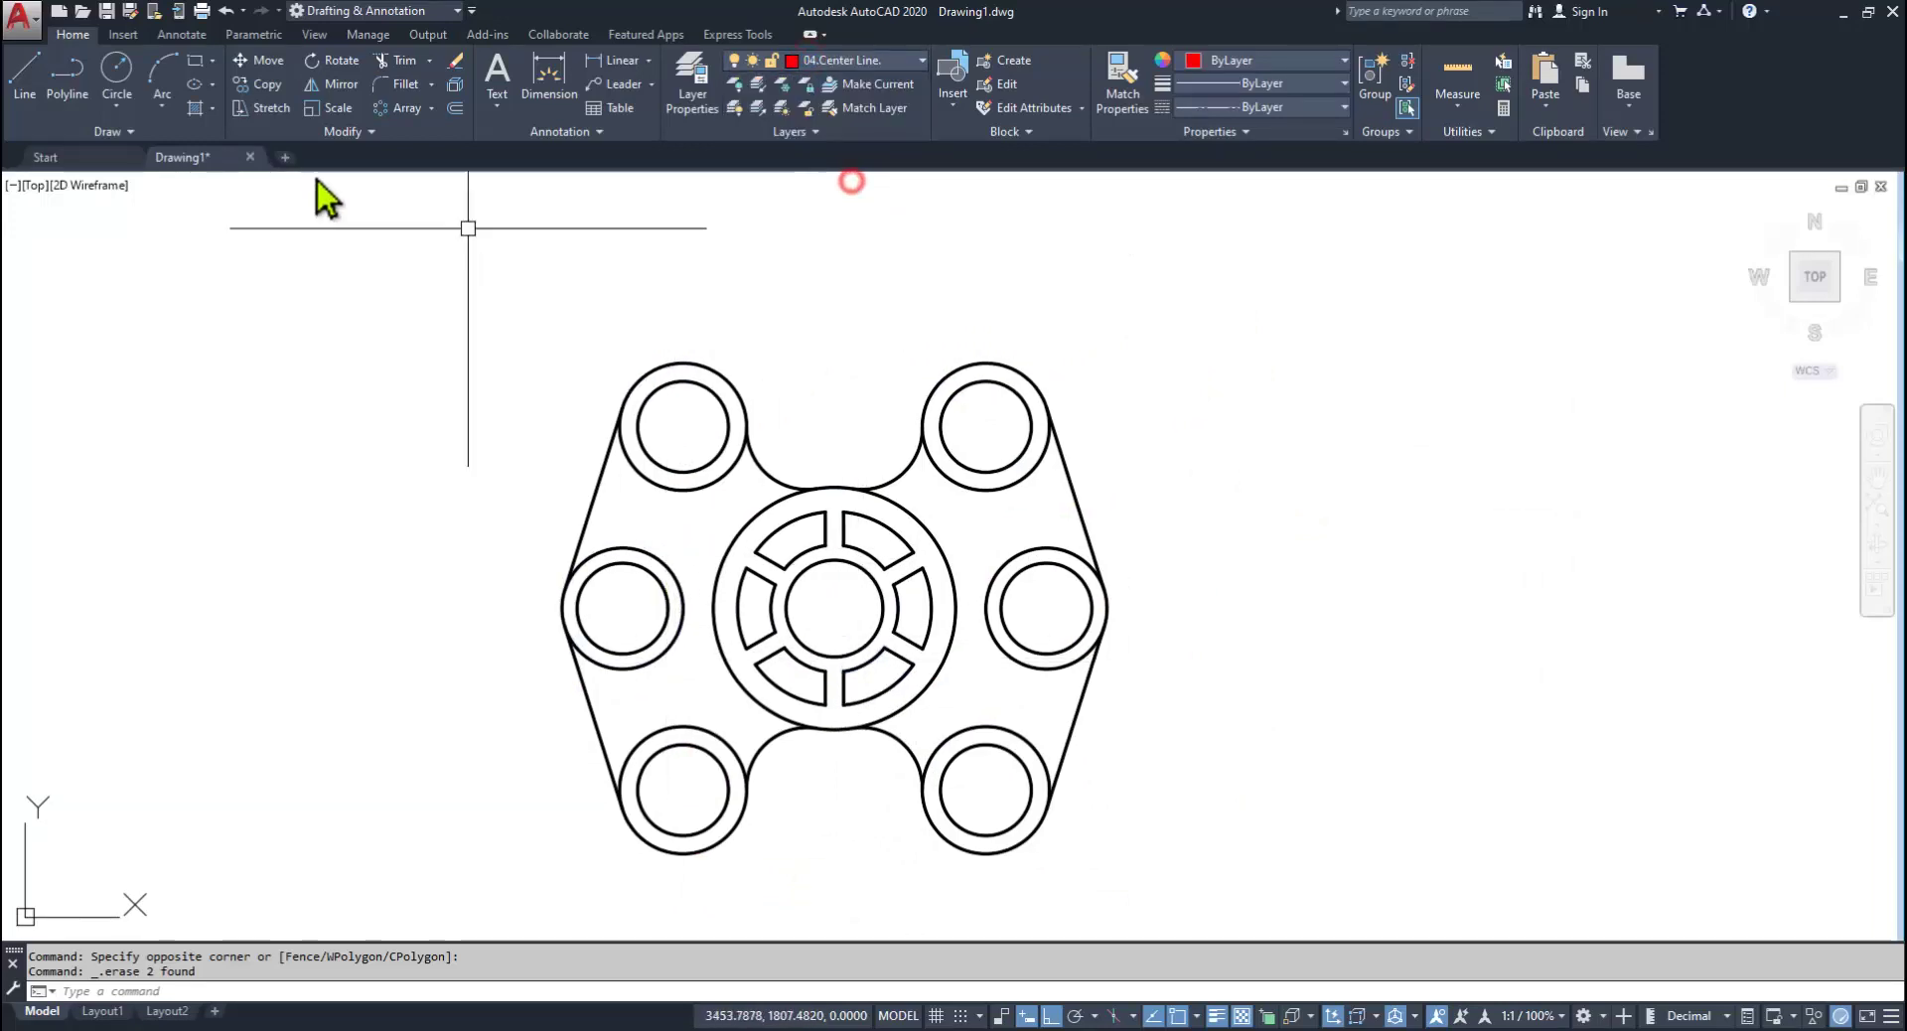
Step: Add center marks to the six outer circle pairs and the central hole
left_click(167, 36)
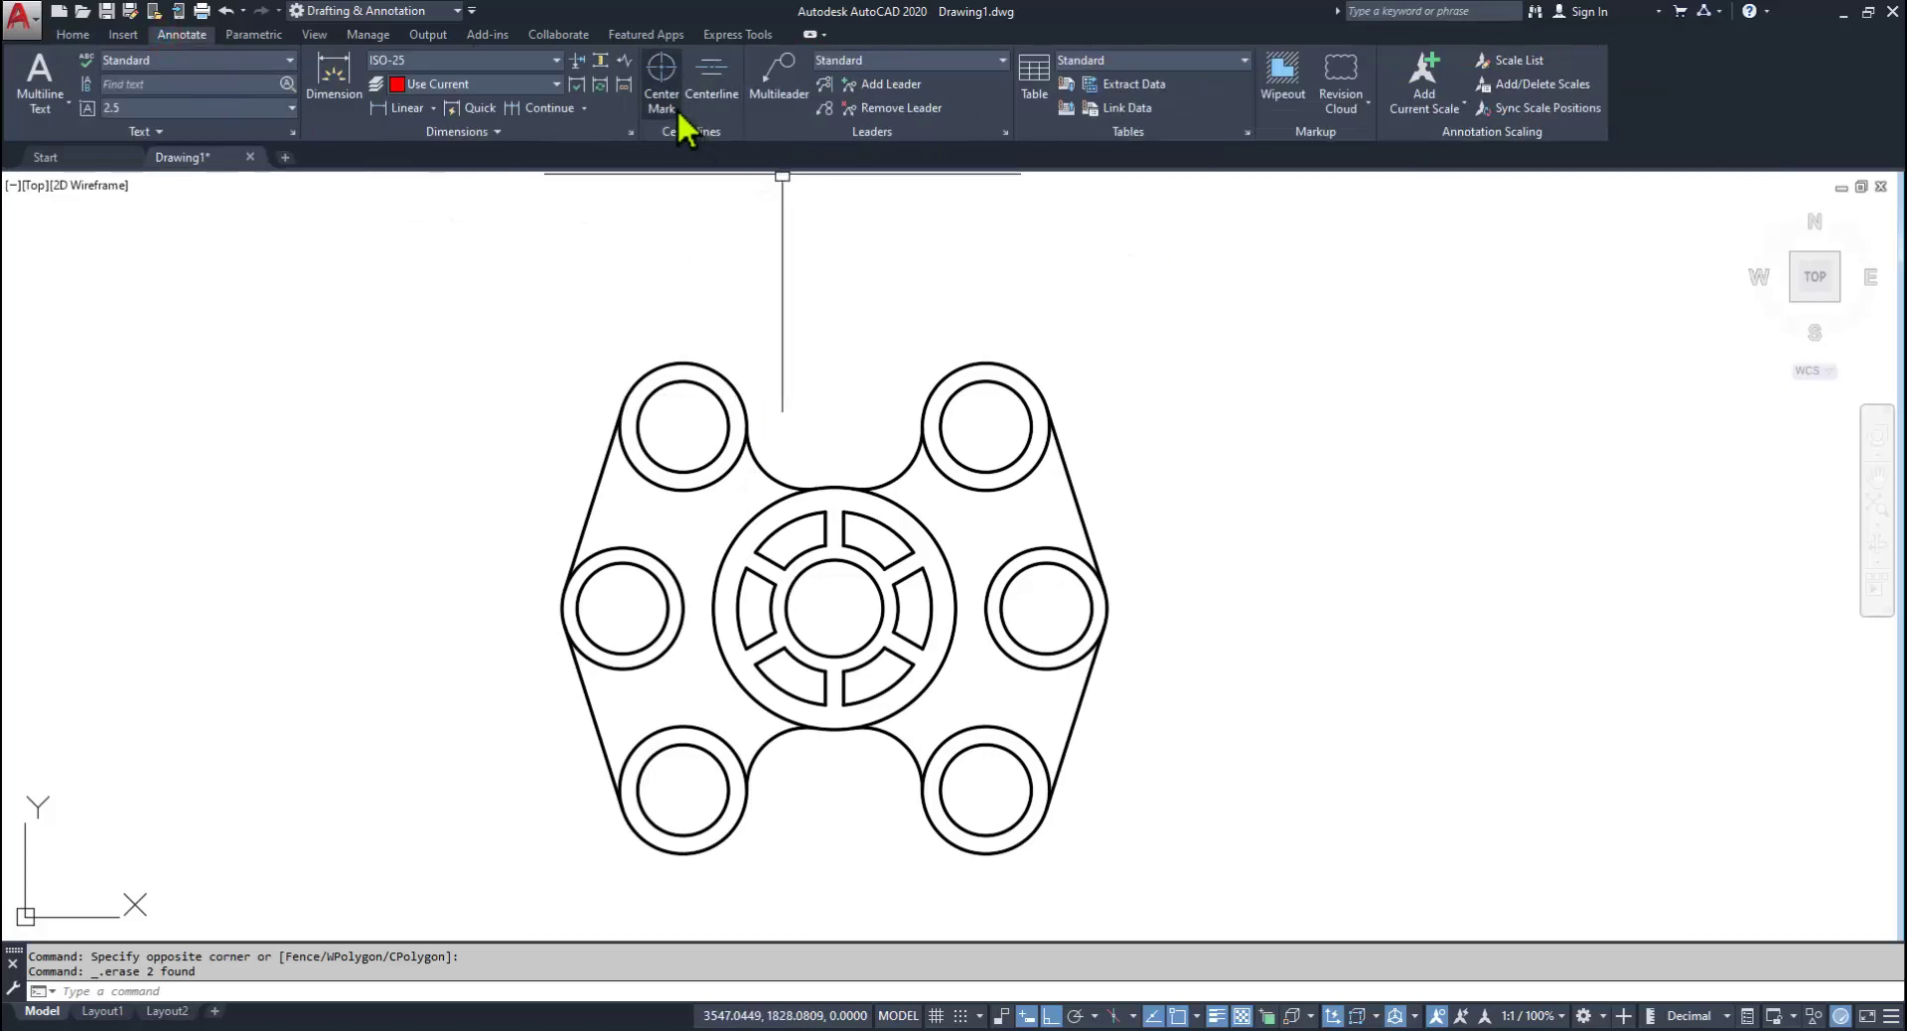
left_click(988, 370)
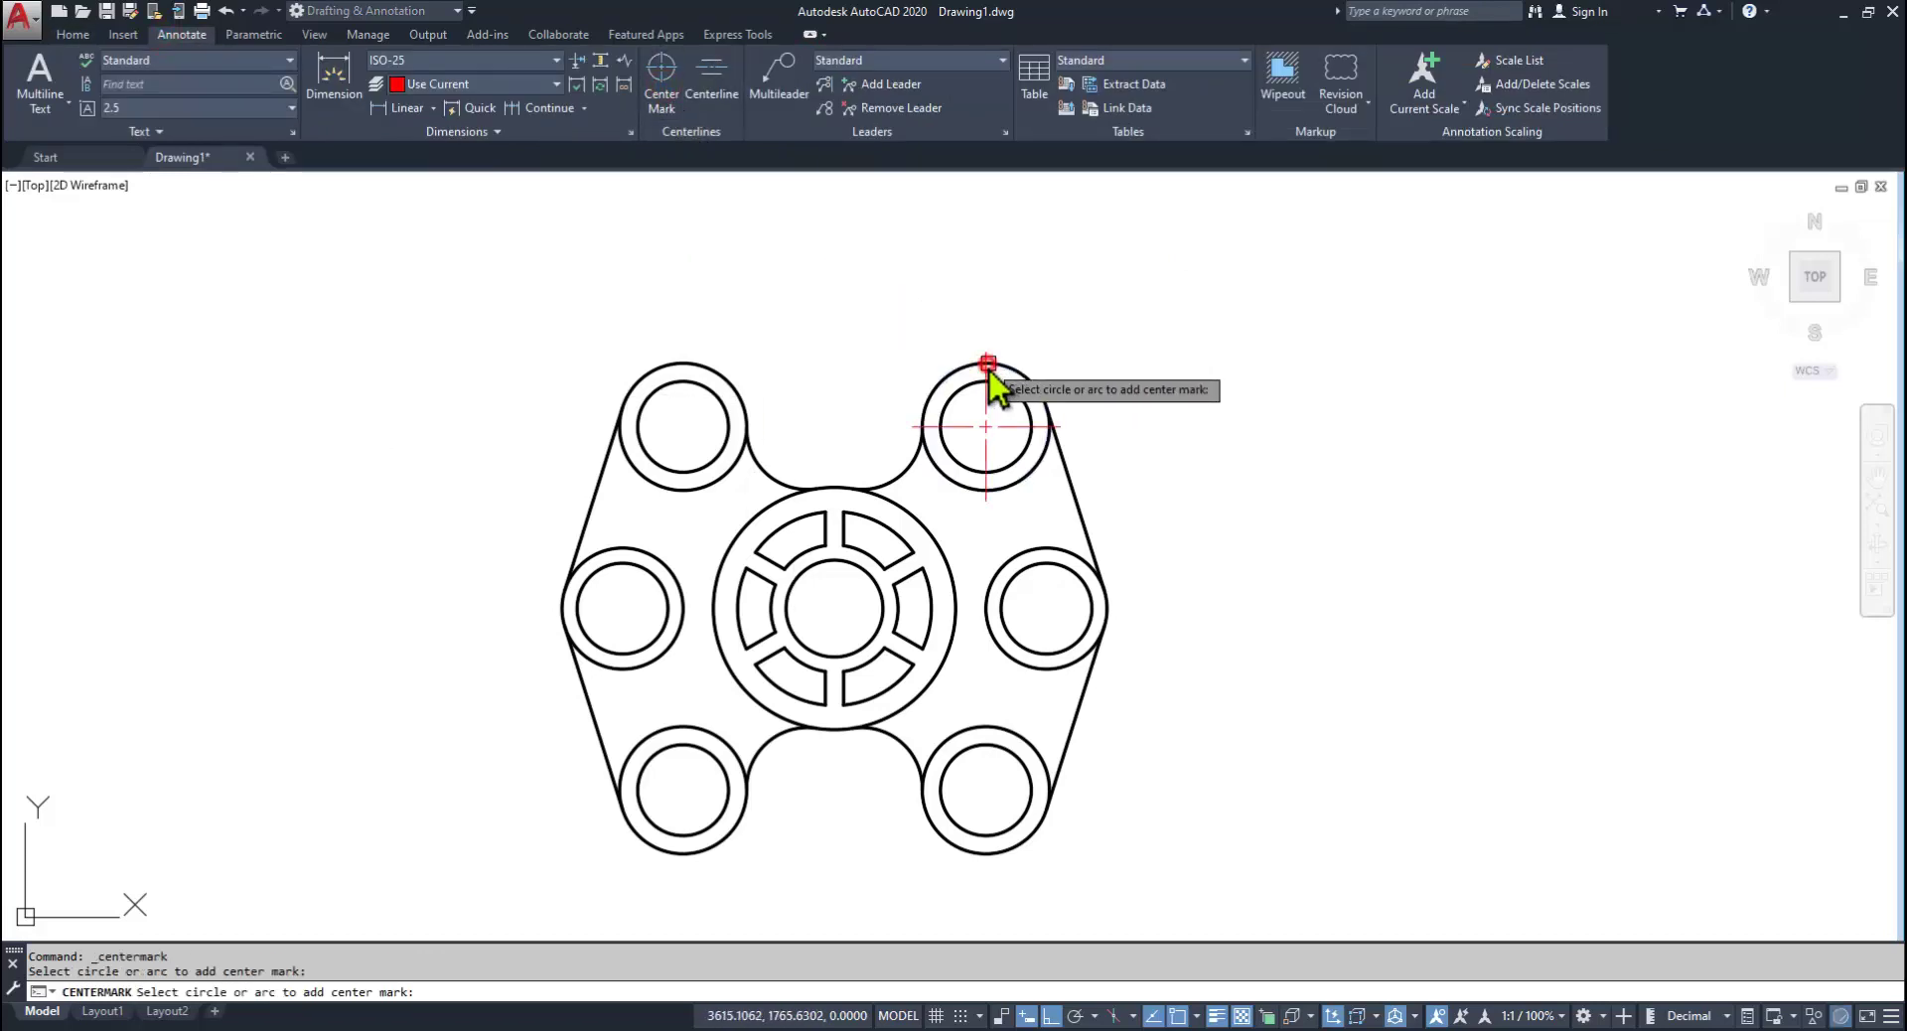
left_click(652, 563)
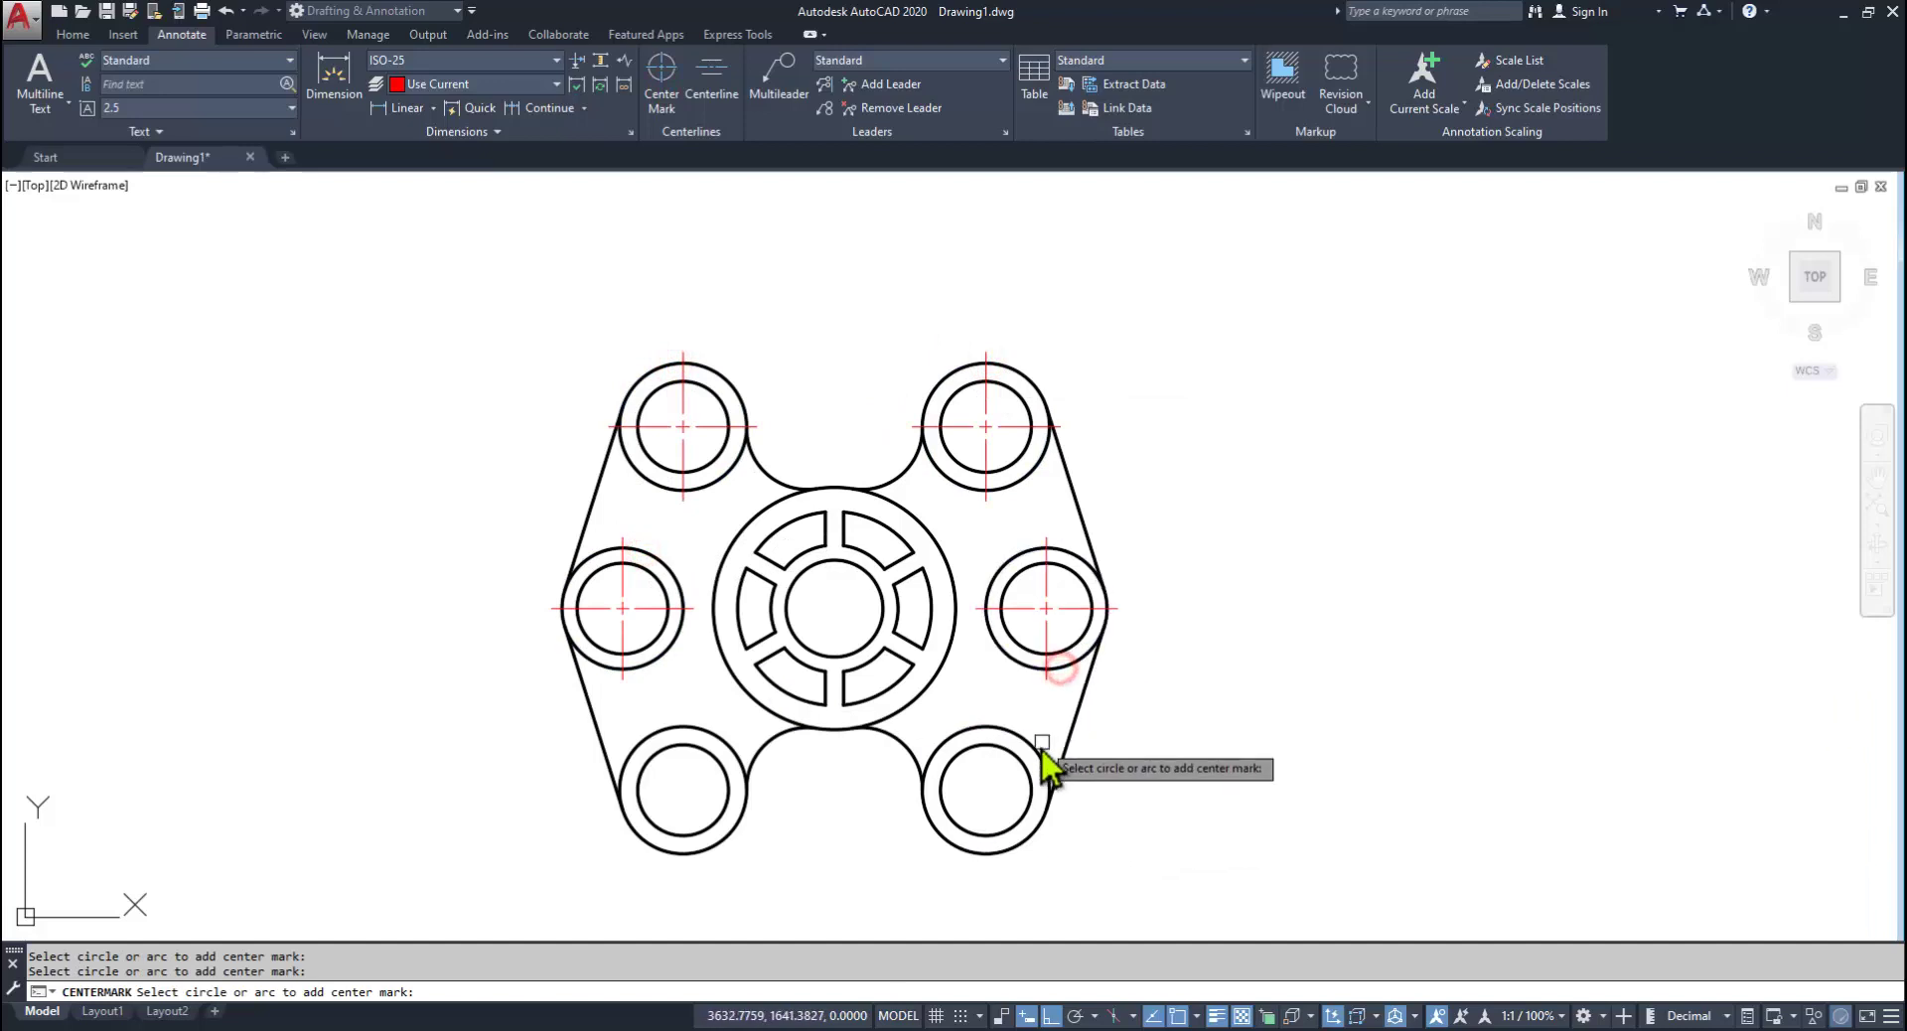
left_click(1034, 837)
left_click(728, 825)
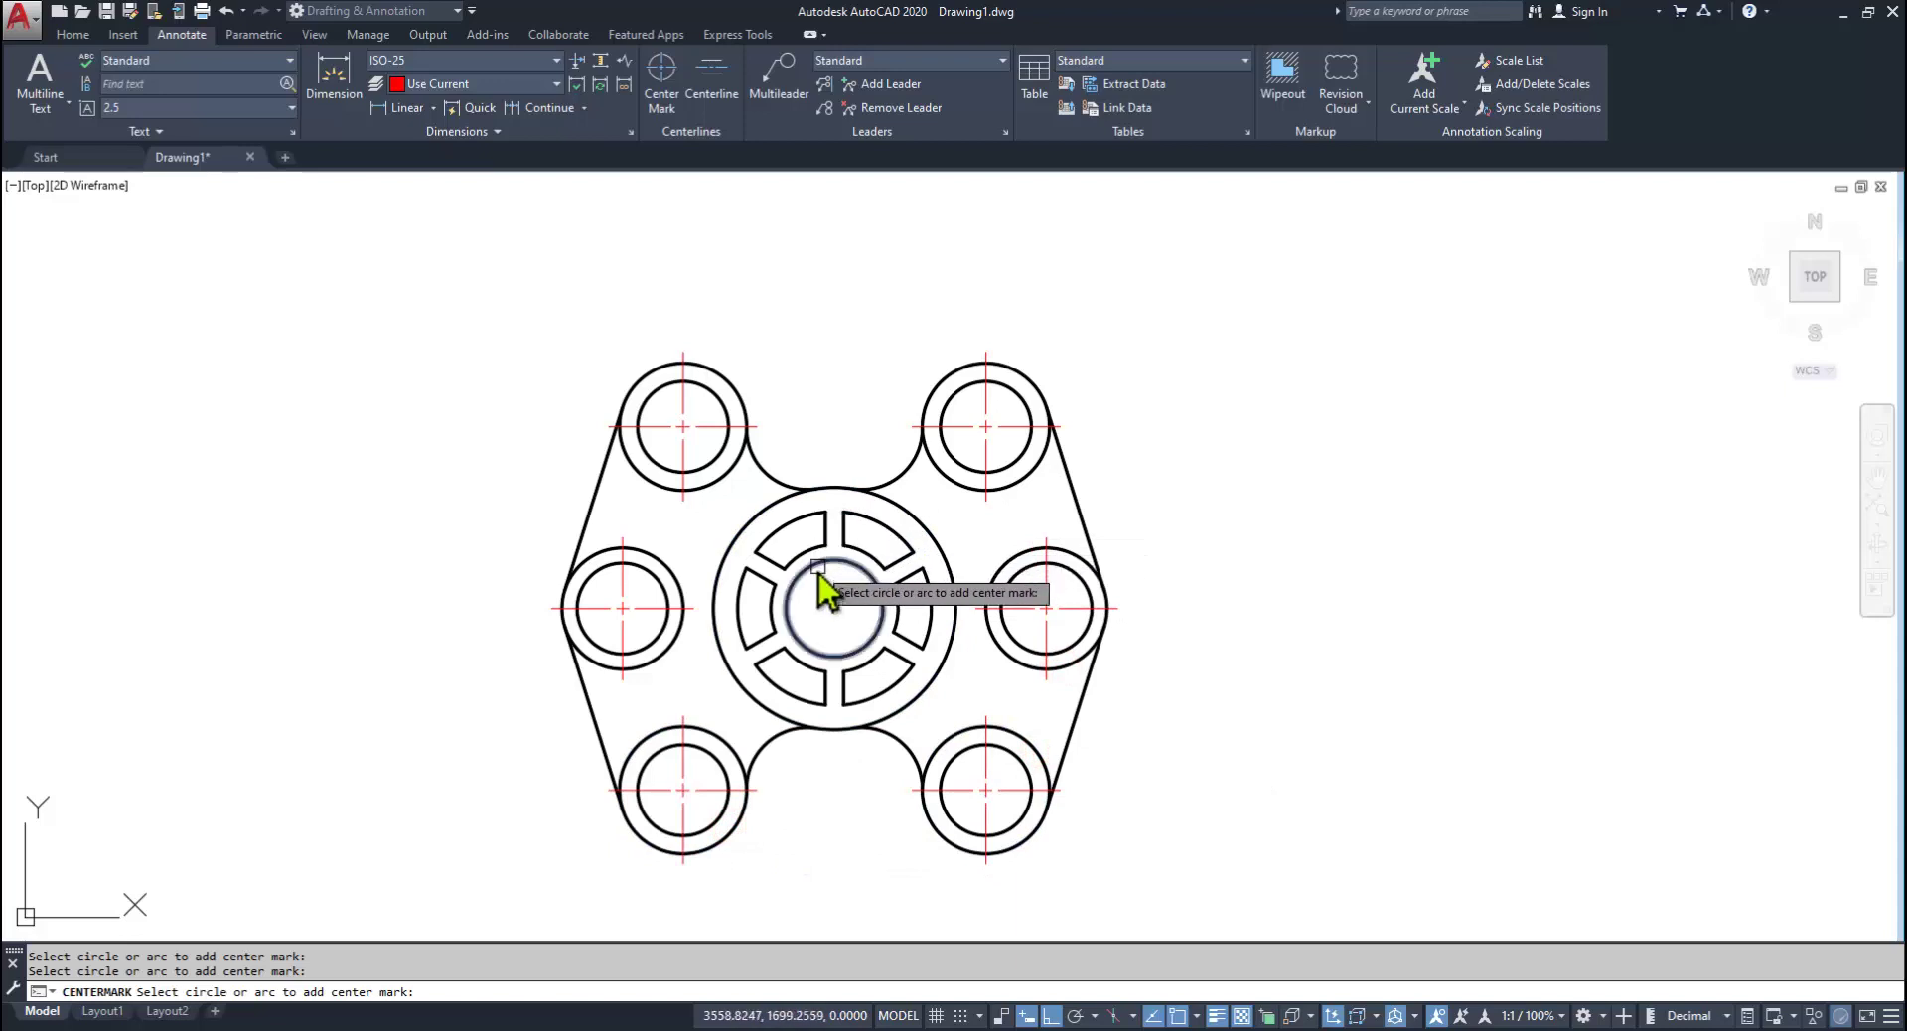
left_click(856, 572)
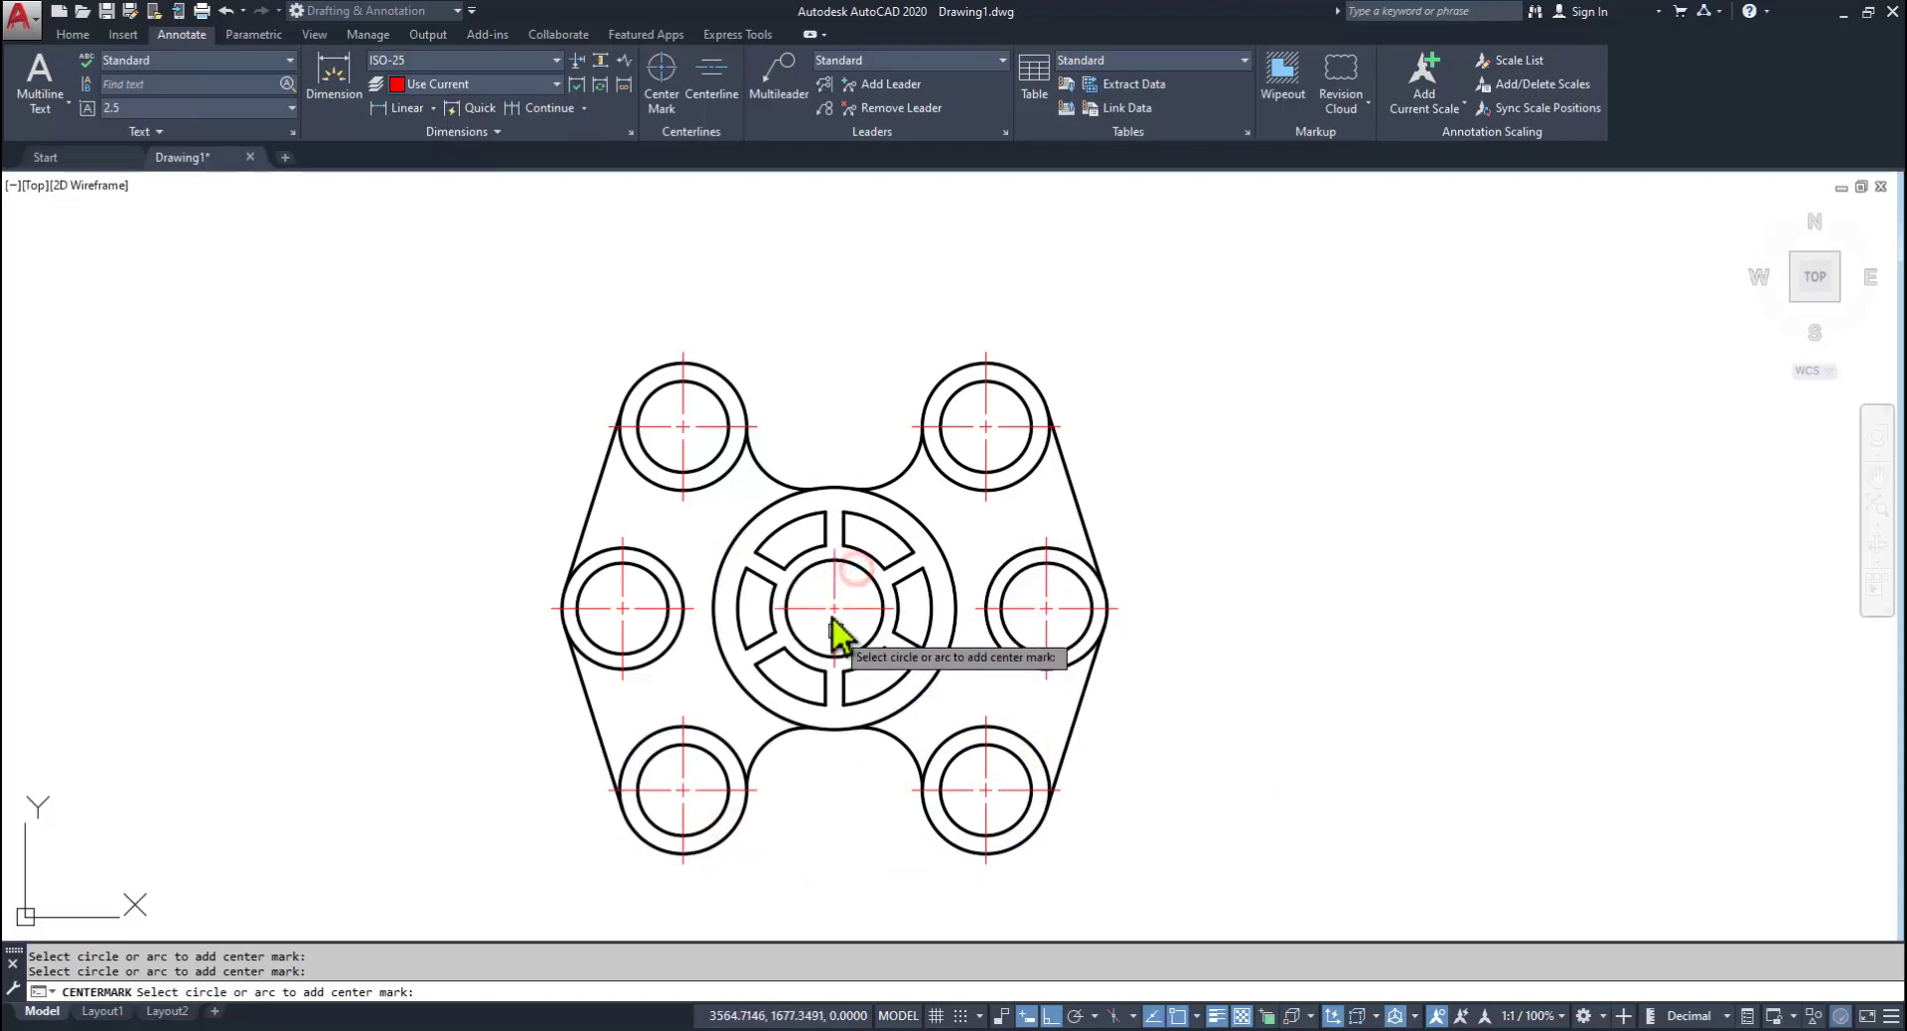
Step: Erase the center mark on the central hole and add a new center mark using the central ring
key("Escape")
left_click(832, 606)
key("Delete")
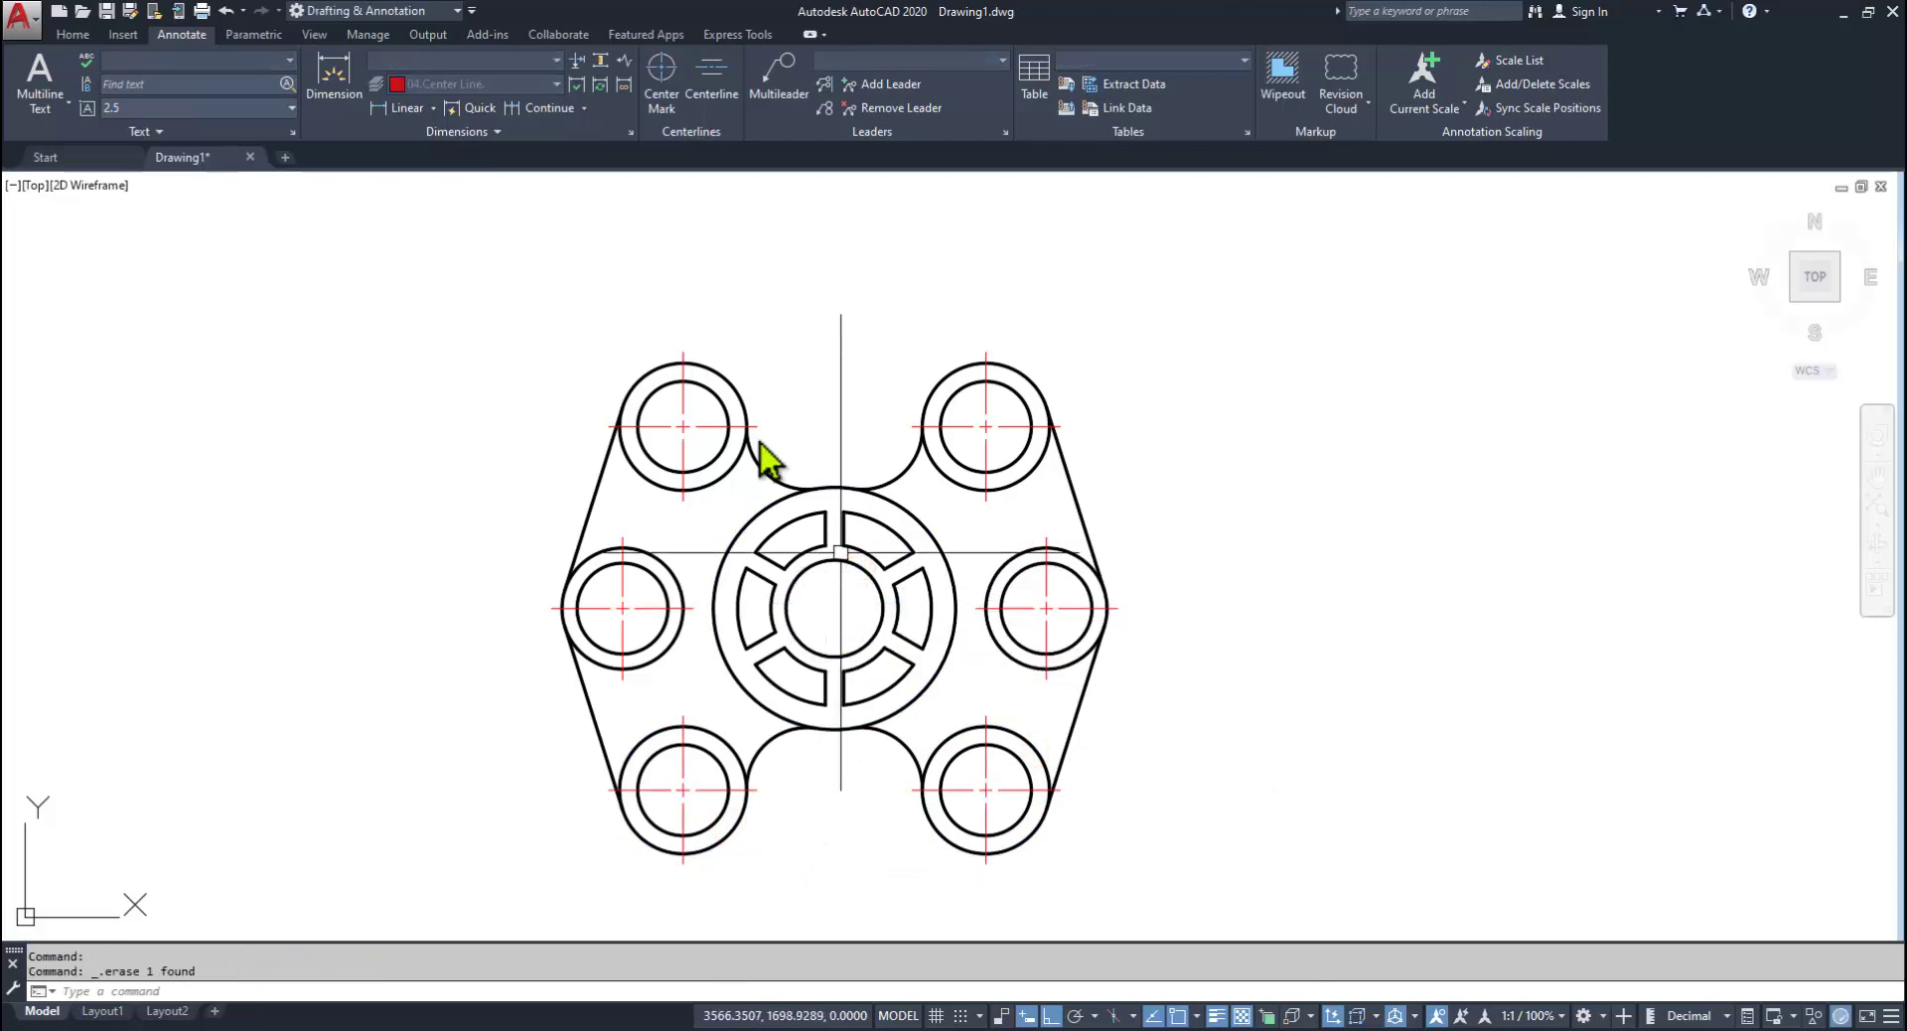
left_click(660, 89)
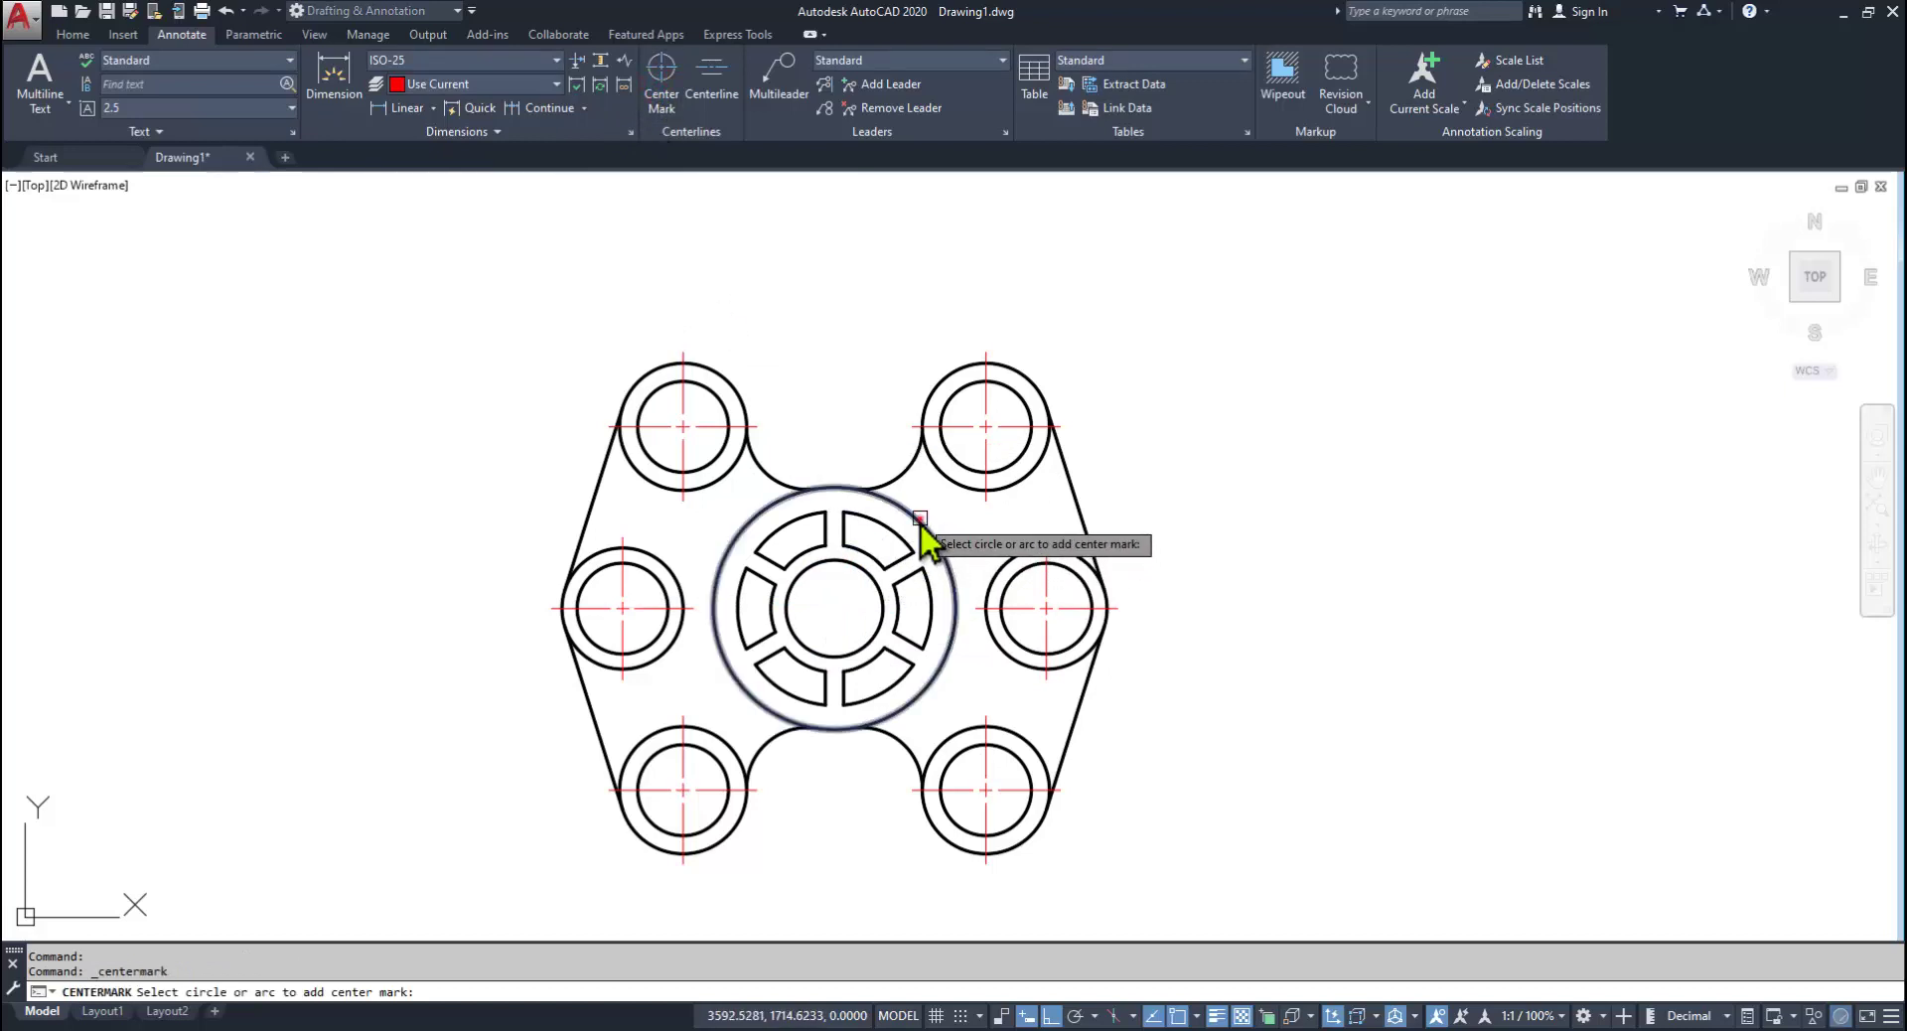
left_click(897, 571)
key("Escape")
Step: Compare the center-marked plate with the reference PDF and make the 02.Dimensions. layer current
mouse_move(911, 705)
middle_mouse_down()
mouse_move(822, 703)
mouse_move(817, 771)
mouse_move(894, 775)
mouse_move(878, 752)
middle_mouse_up()
scroll(939, 685, "up", 2)
mouse_move(944, 675)
middle_mouse_down()
mouse_move(851, 678)
mouse_move(938, 685)
middle_mouse_up()
scroll(856, 686, "down", 2)
key("alt+Tab")
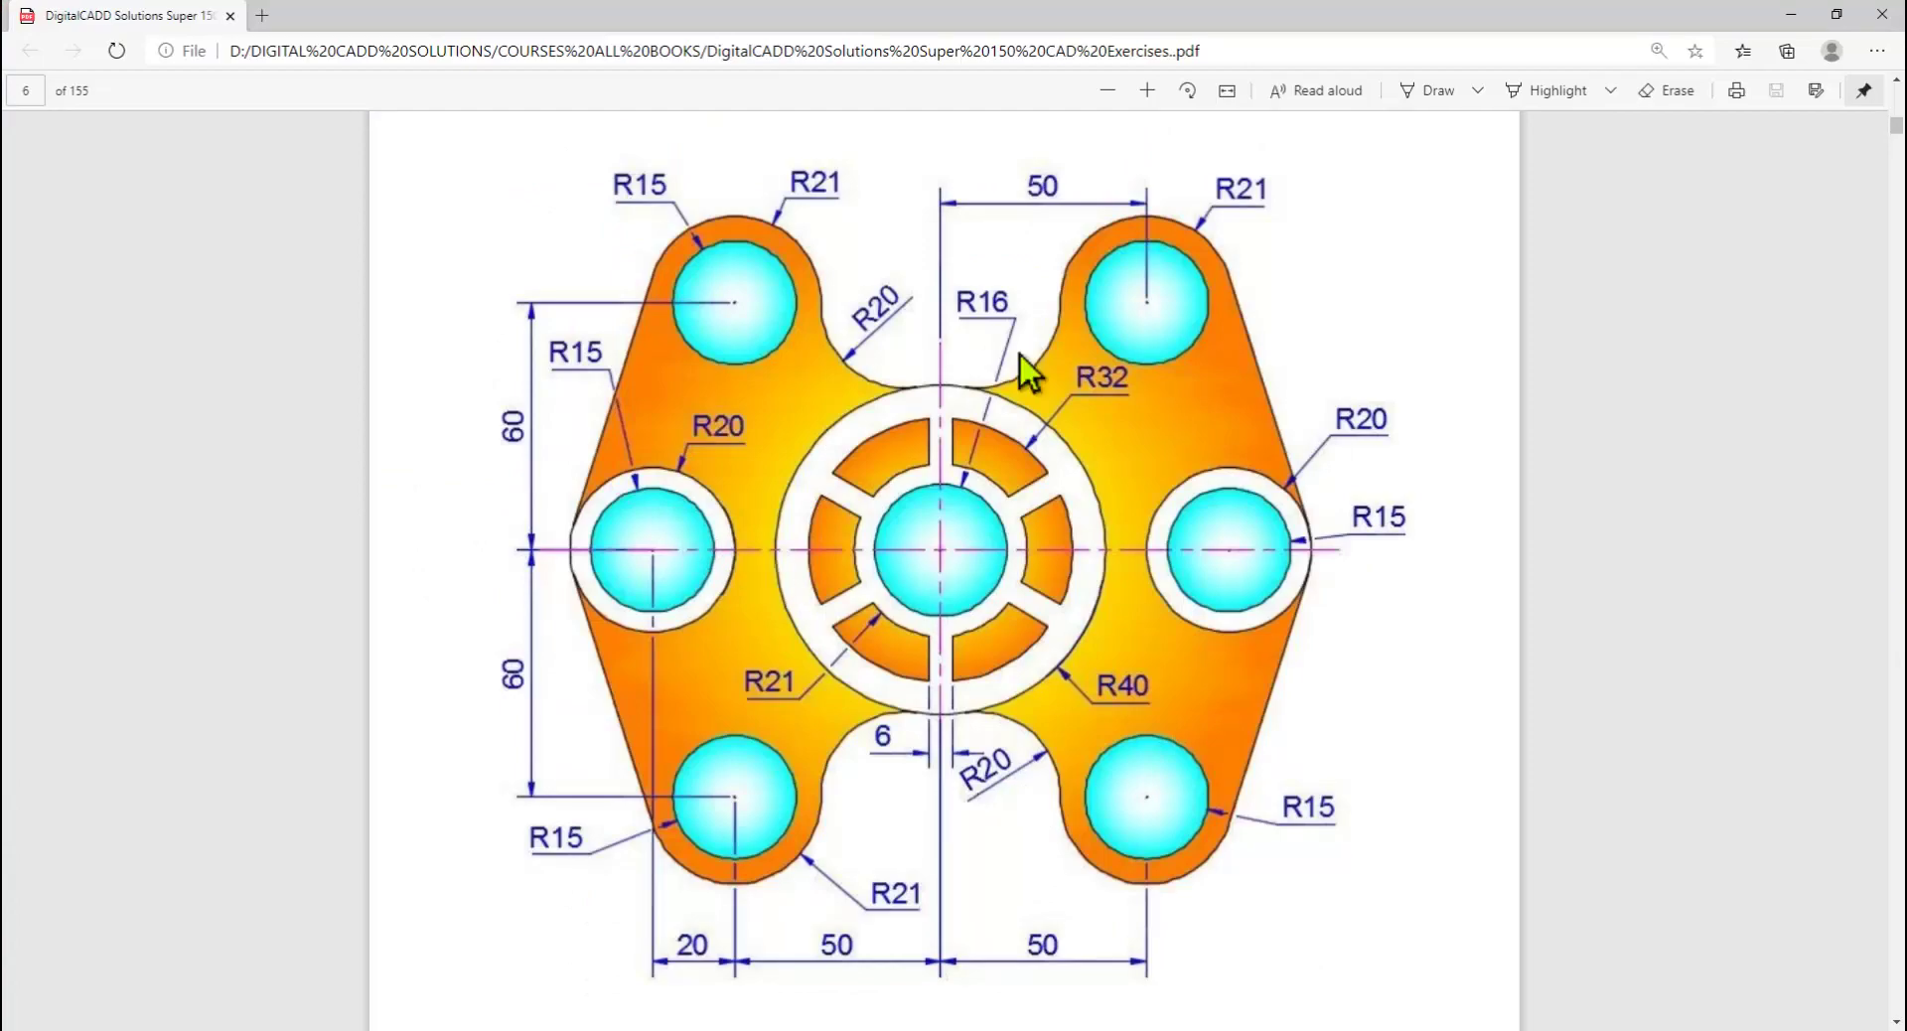
key("alt+Tab")
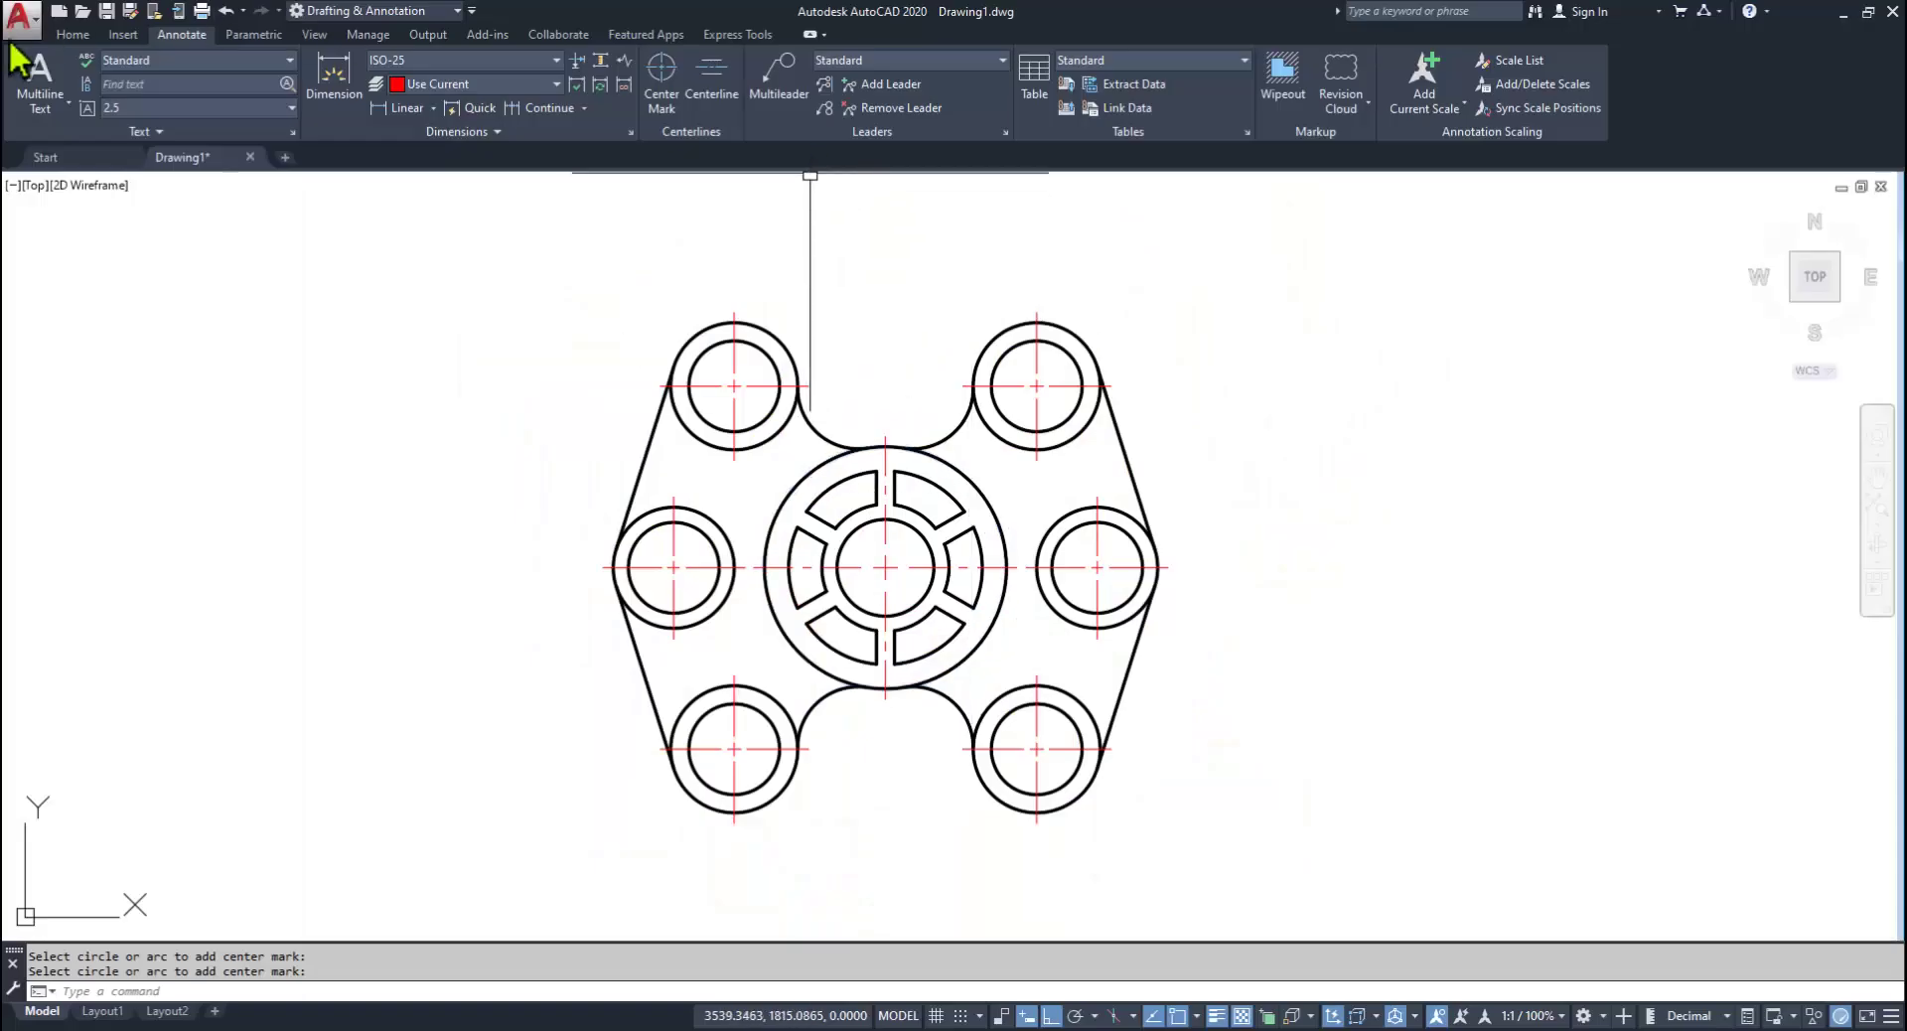
left_click(62, 36)
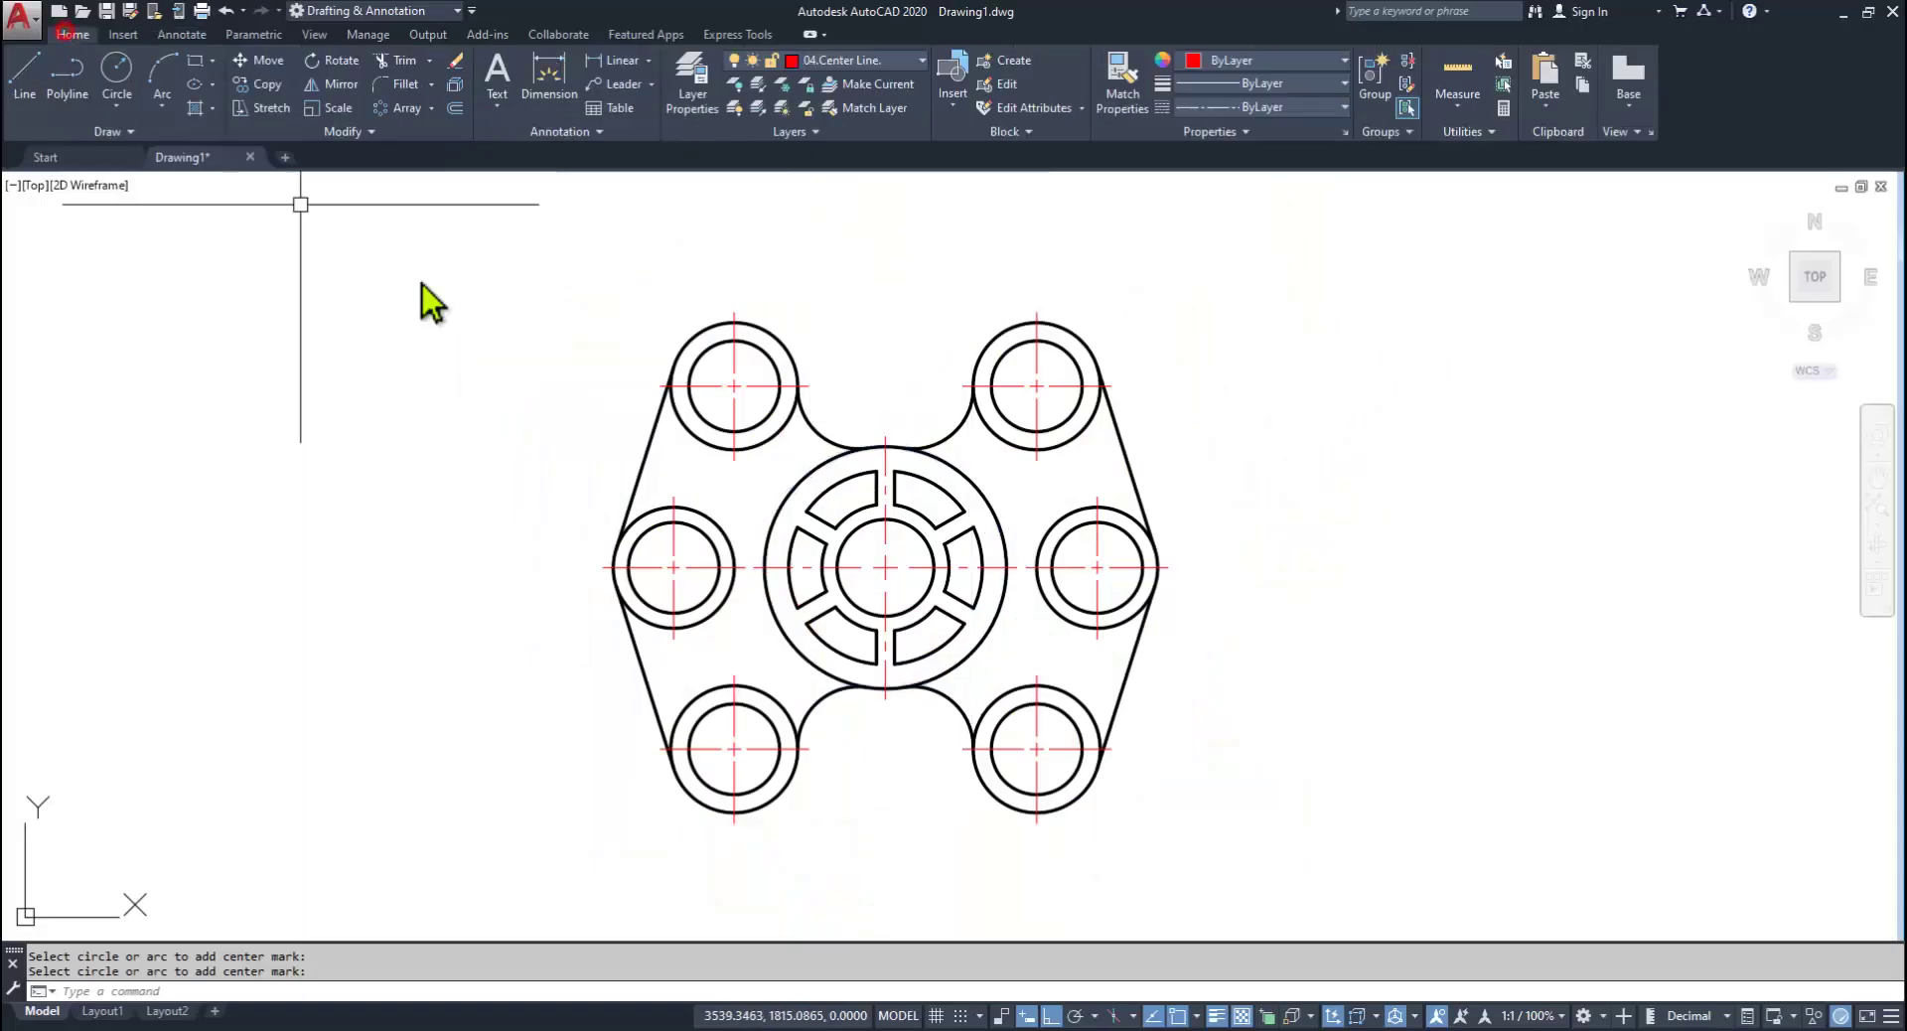
left_click(908, 66)
left_click(849, 132)
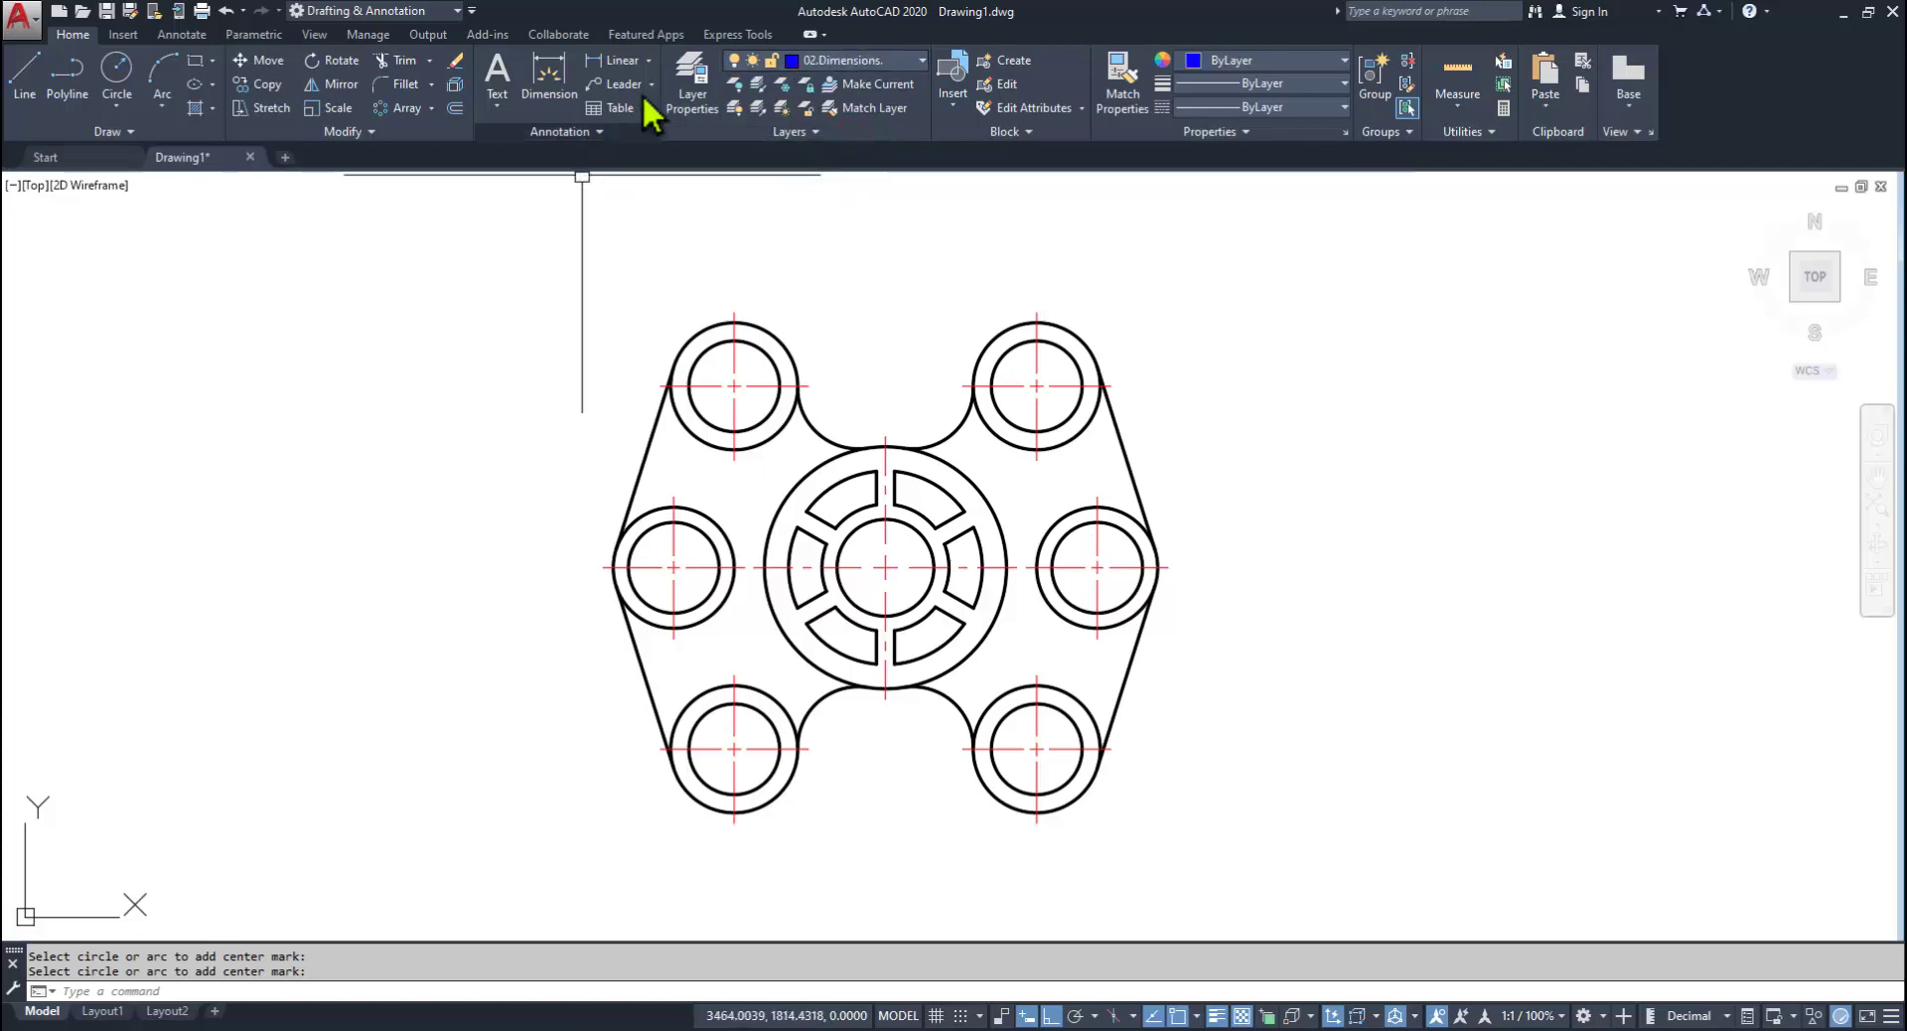
Step: Check the lower horizontal dimensions in the reference PDF and start a linear dimension at the lower end of the middle-left circle's center mark
key("alt+Tab")
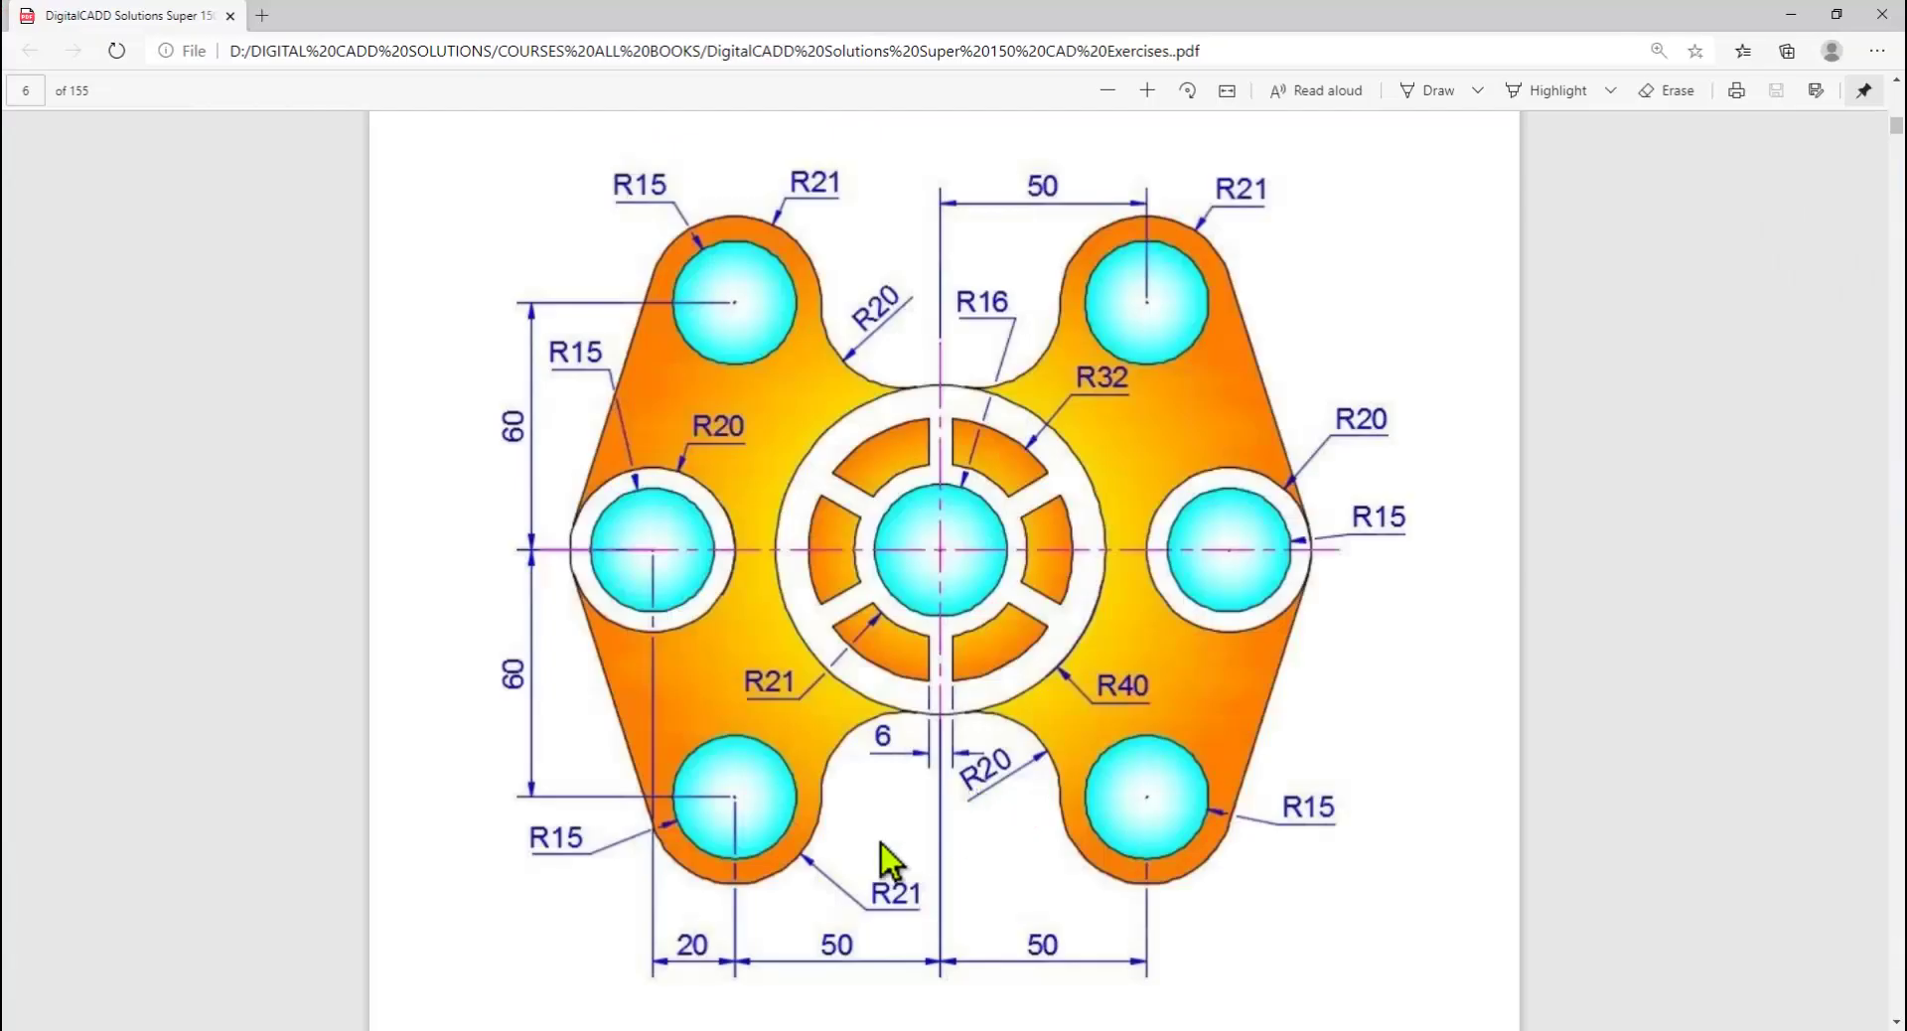
key("alt+Tab")
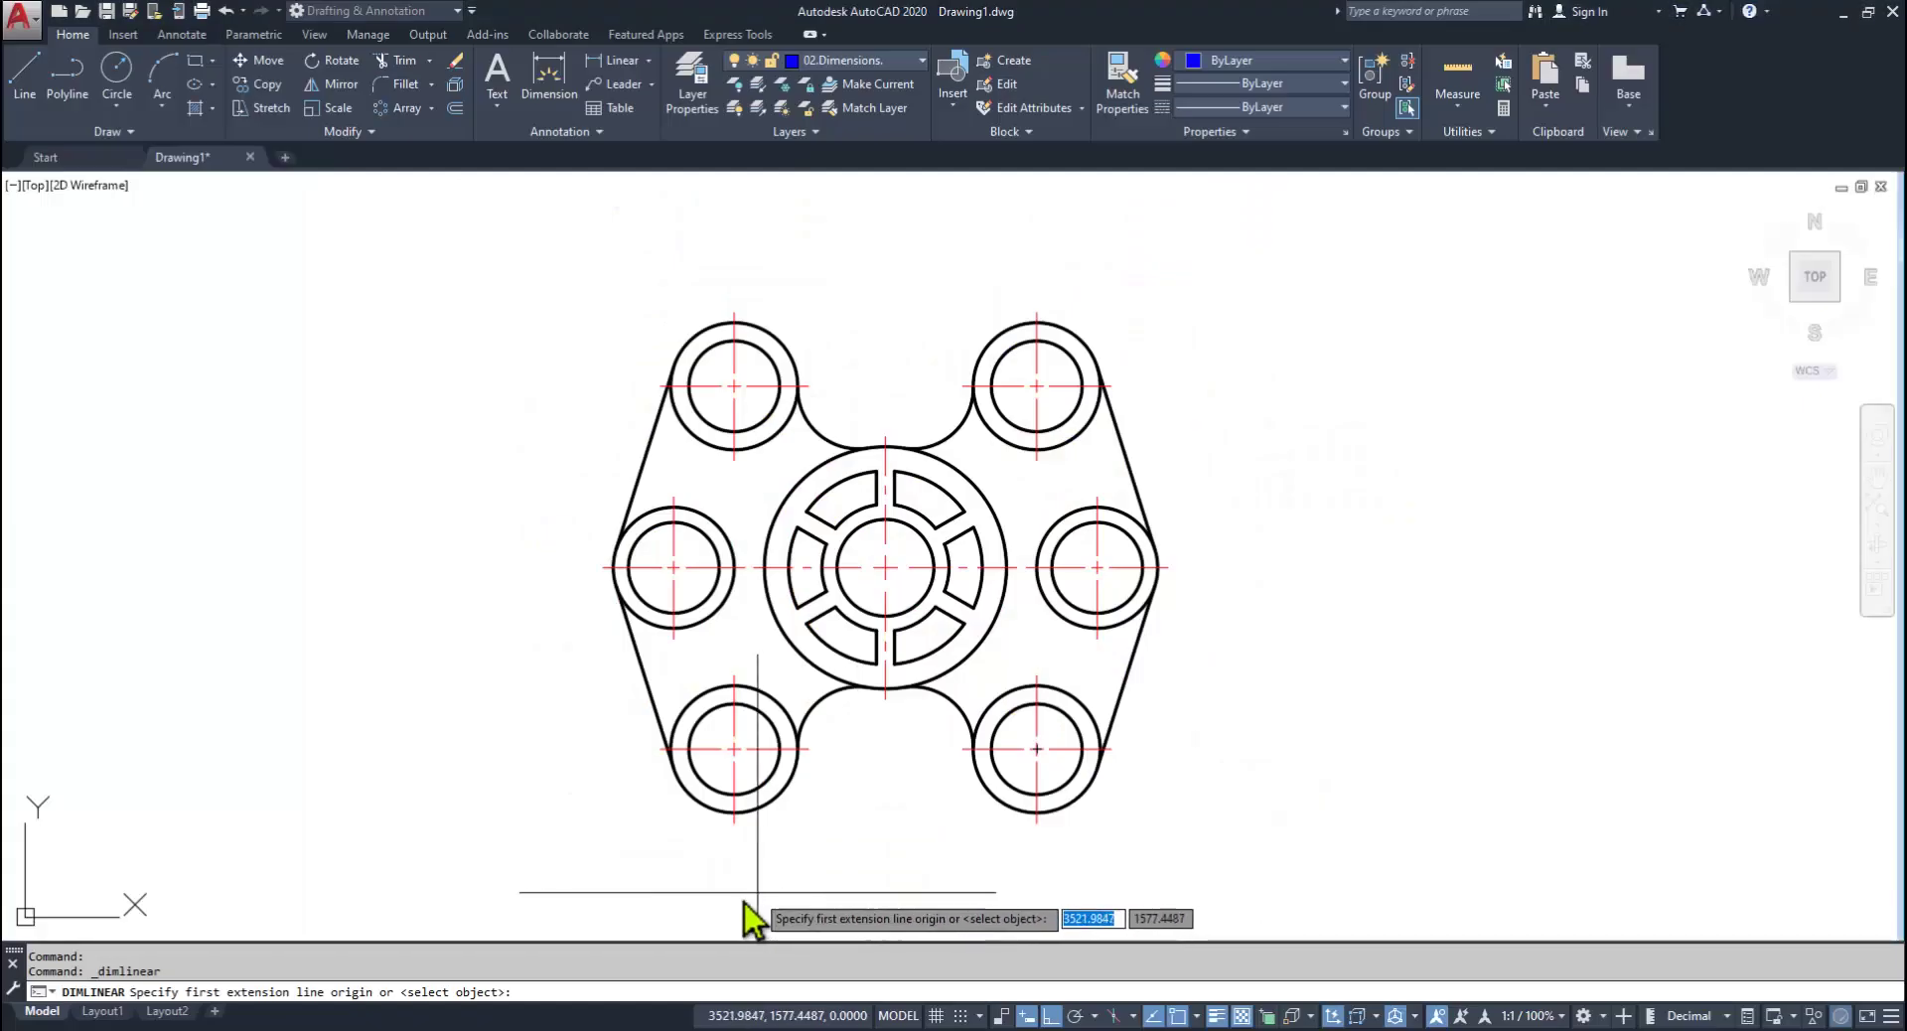
left_click(673, 644)
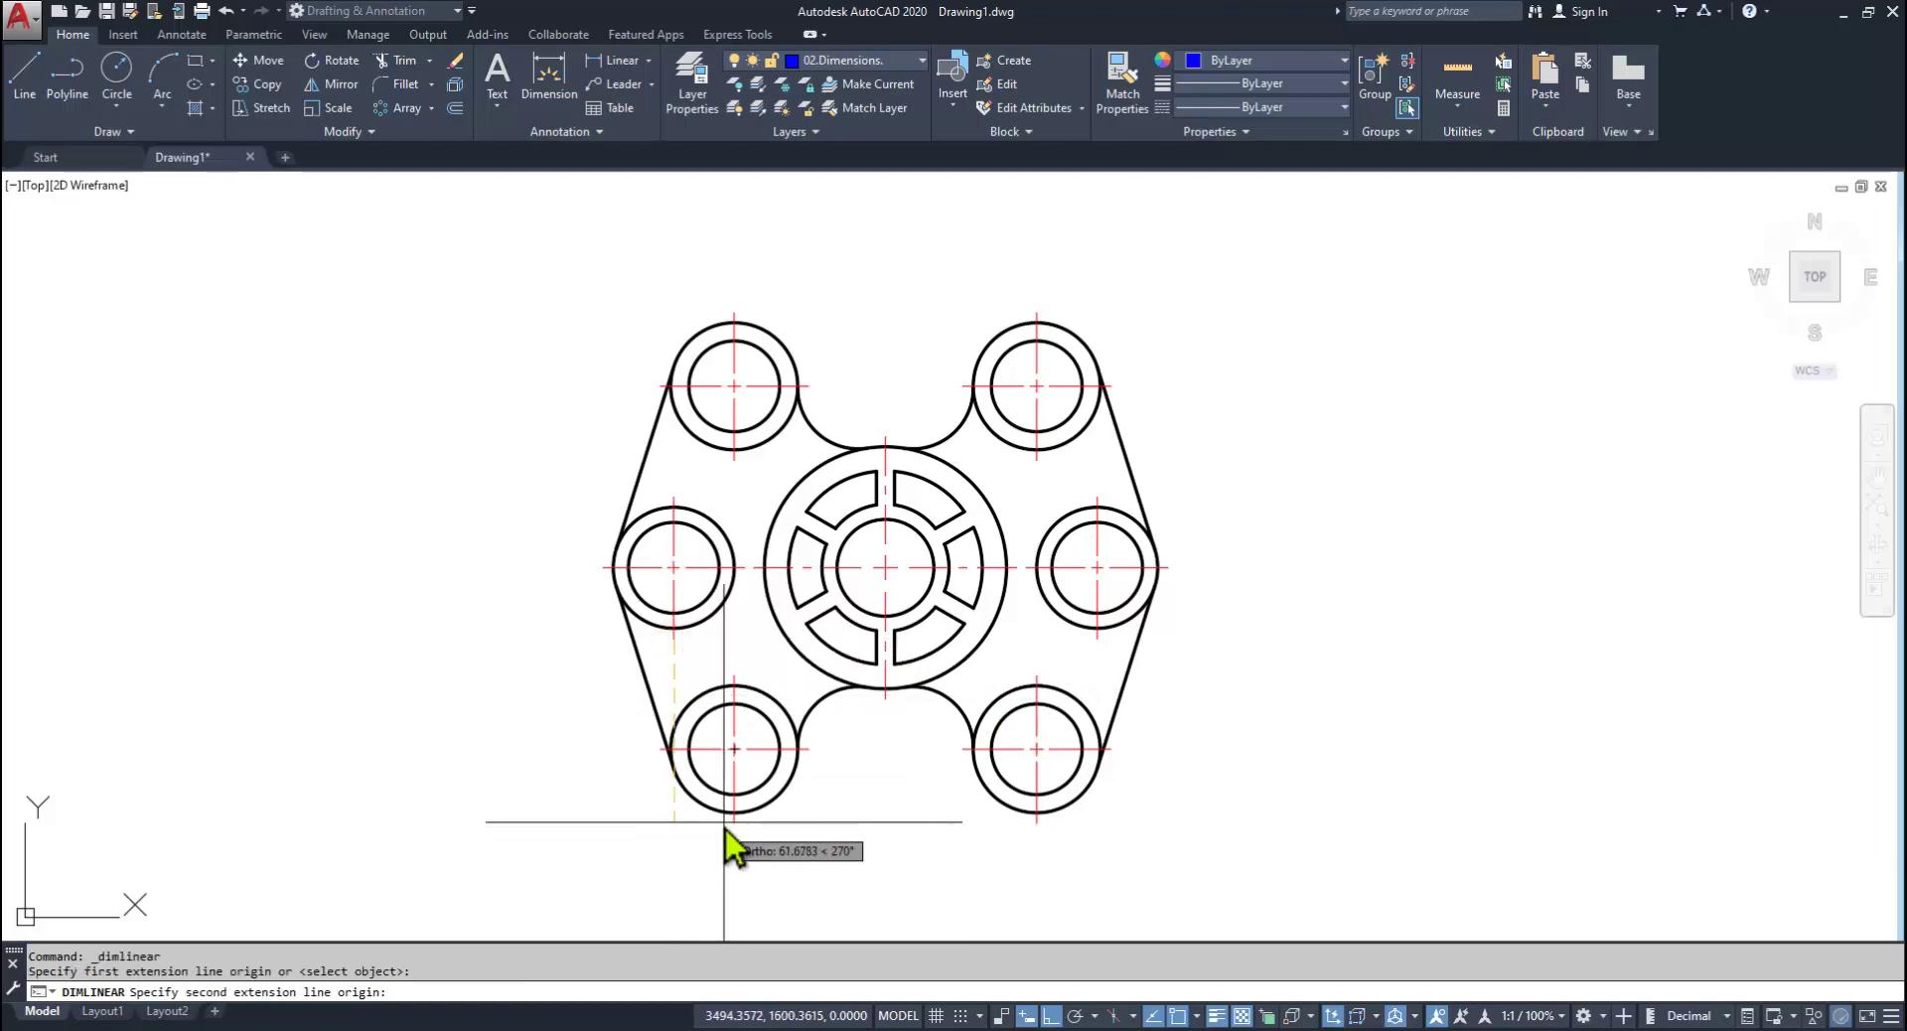
Step: Place a horizontal linear dimension below the part between the centrelines of the middle-left and lower-left circles
left_click(735, 822)
scroll(707, 864, "up", 2)
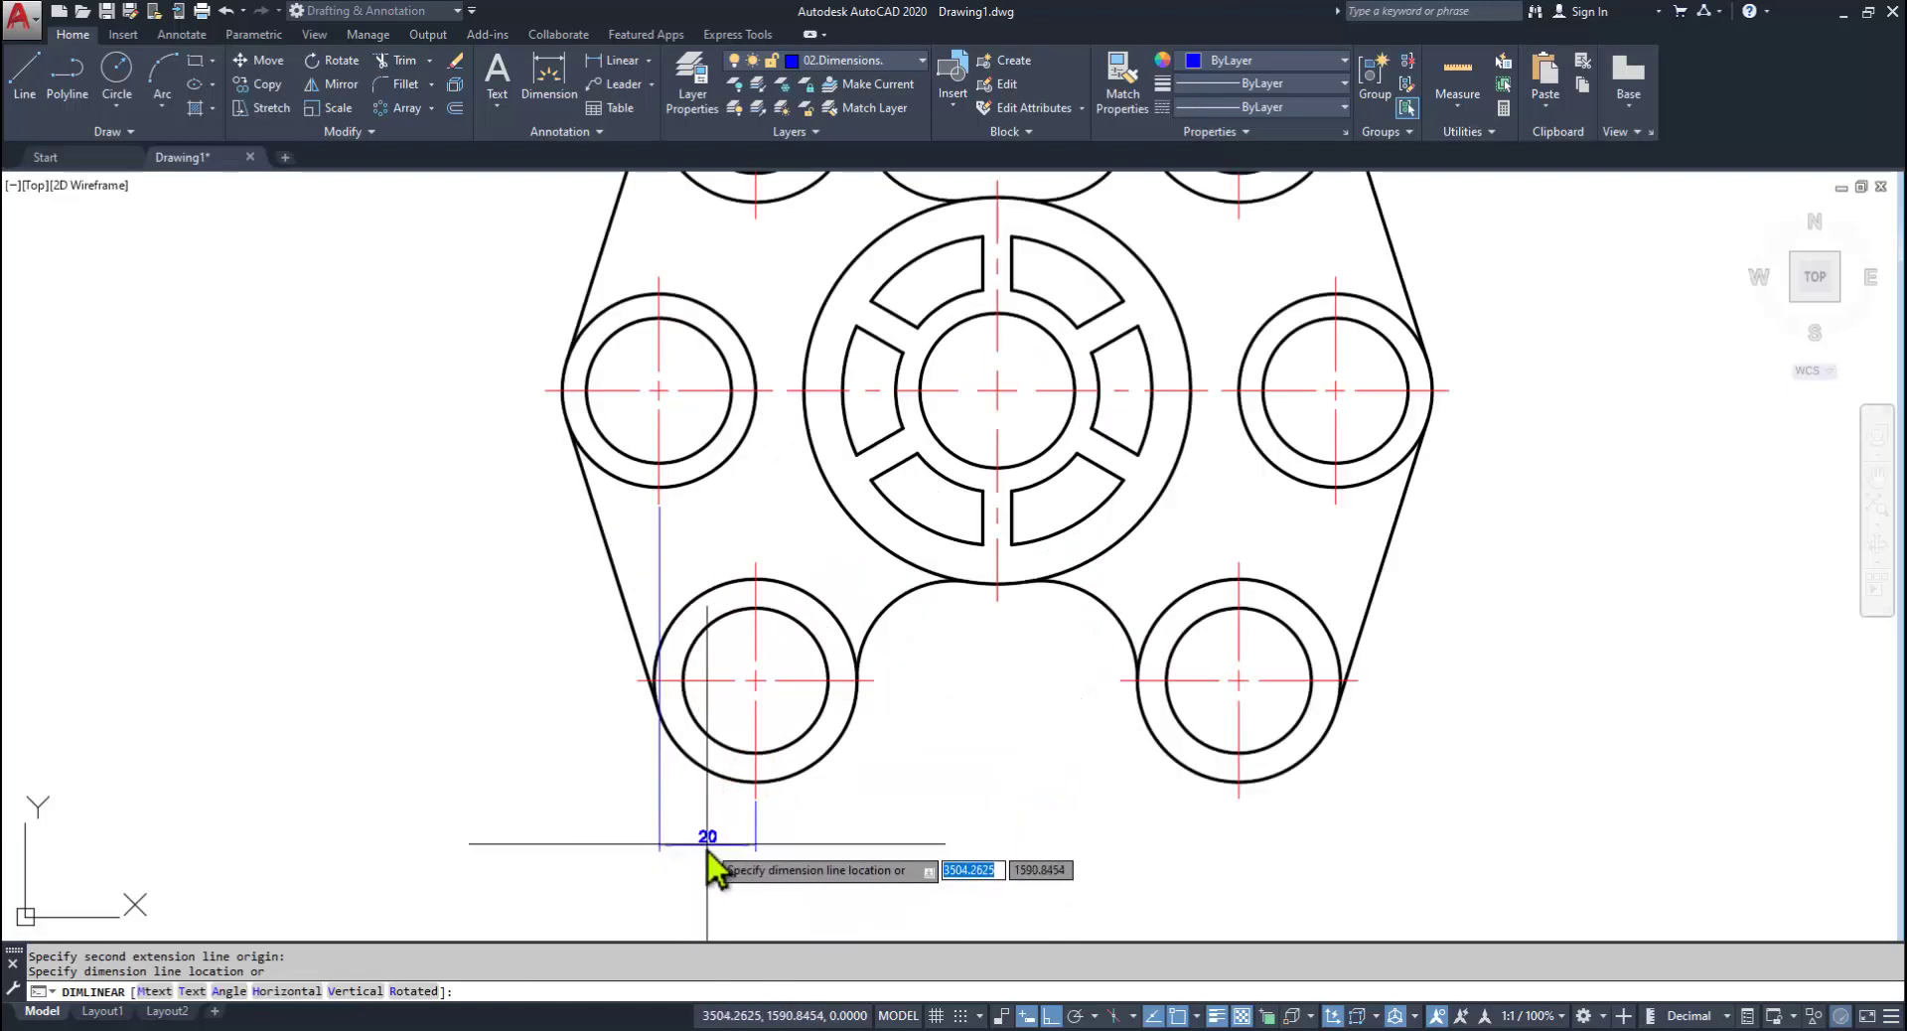
left_click(708, 846)
scroll(777, 847, "down", 2)
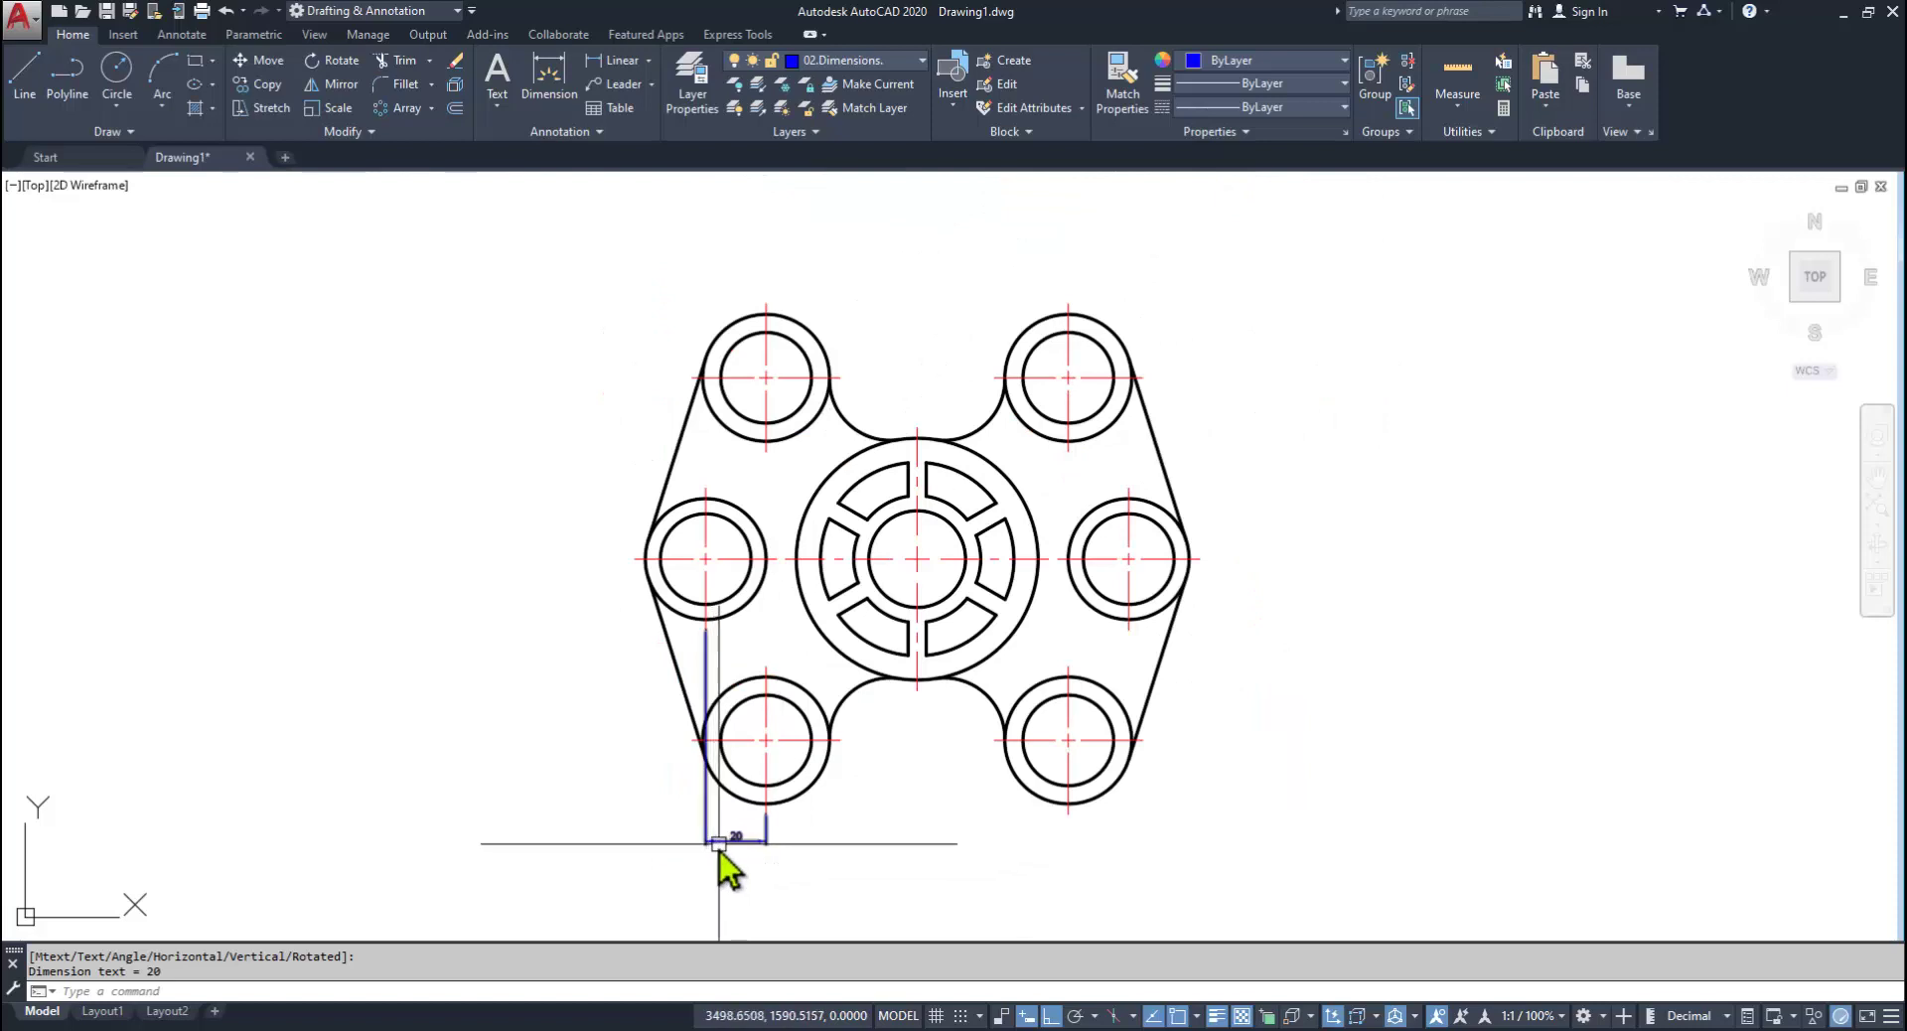
Step: Modify the ISO-25 dimension style to use an overall scale of 3 and ISO standard text alignment
scroll(719, 854, "up", 2)
middle_click_drag(757, 884, 604, 890)
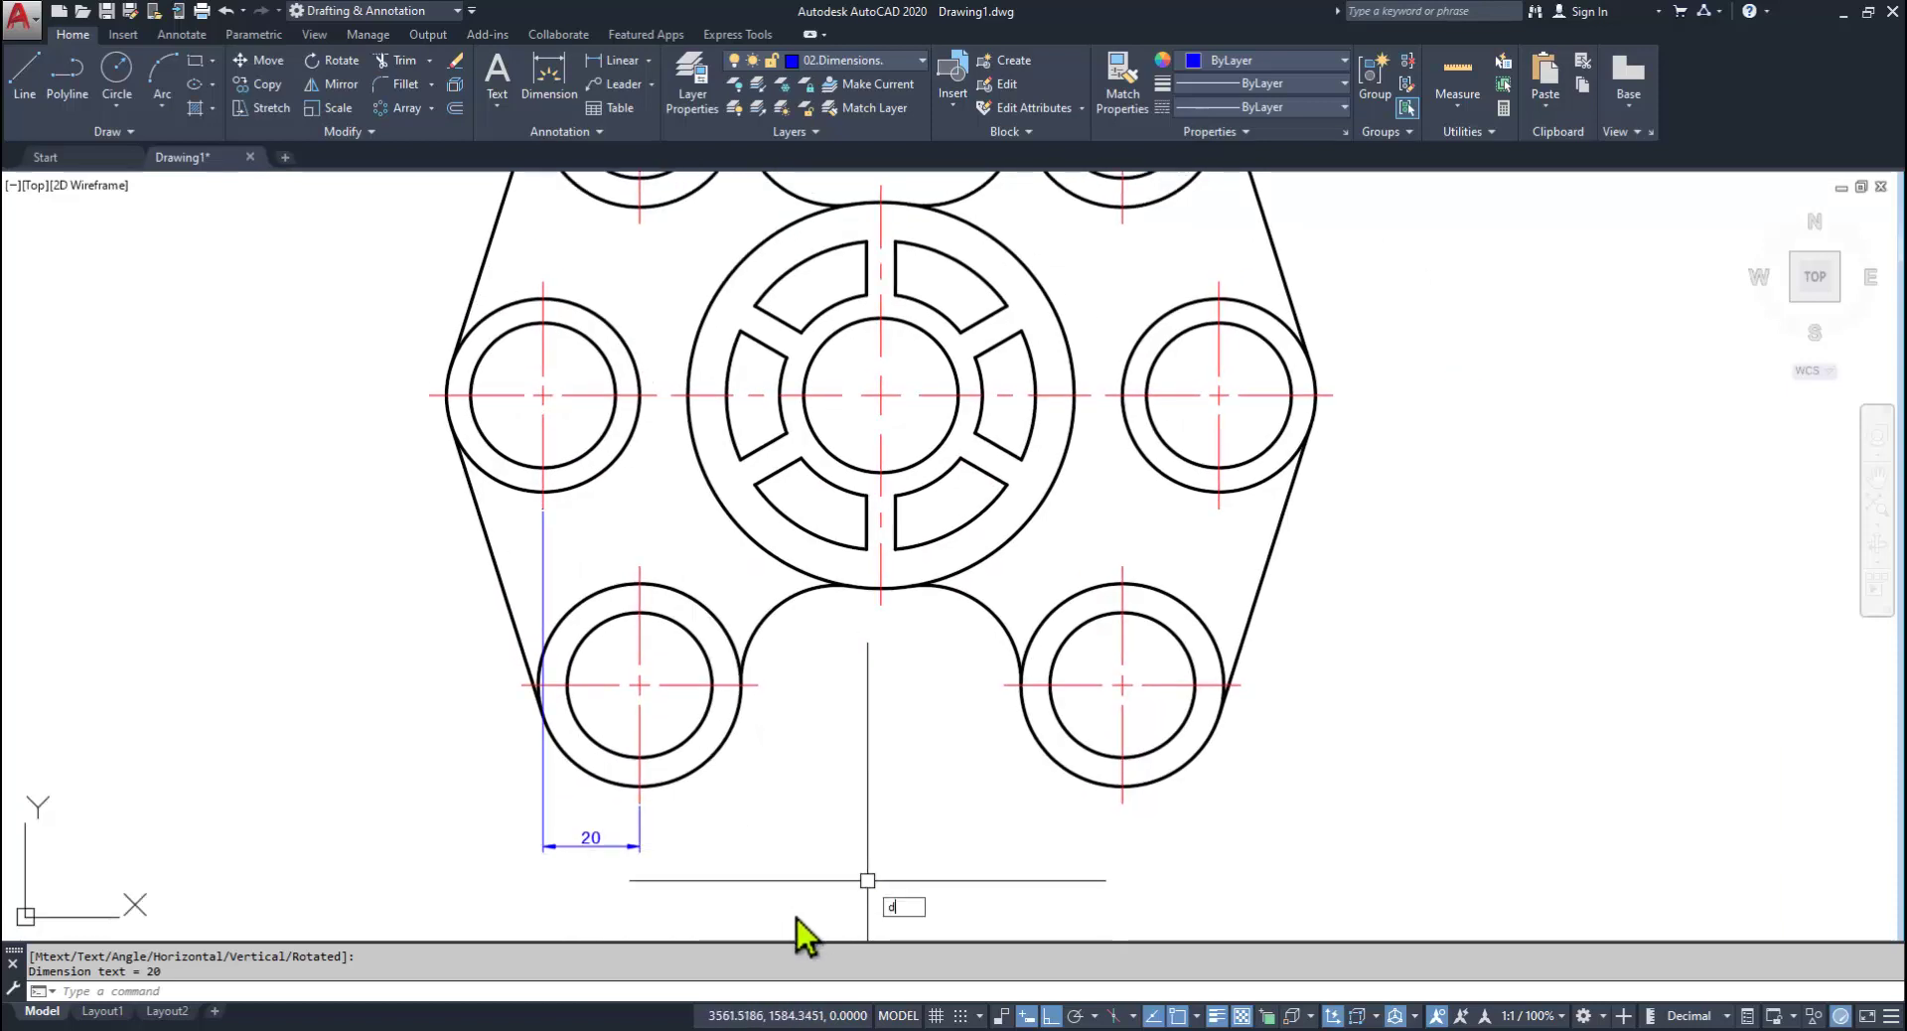
key("Return")
left_click(1180, 481)
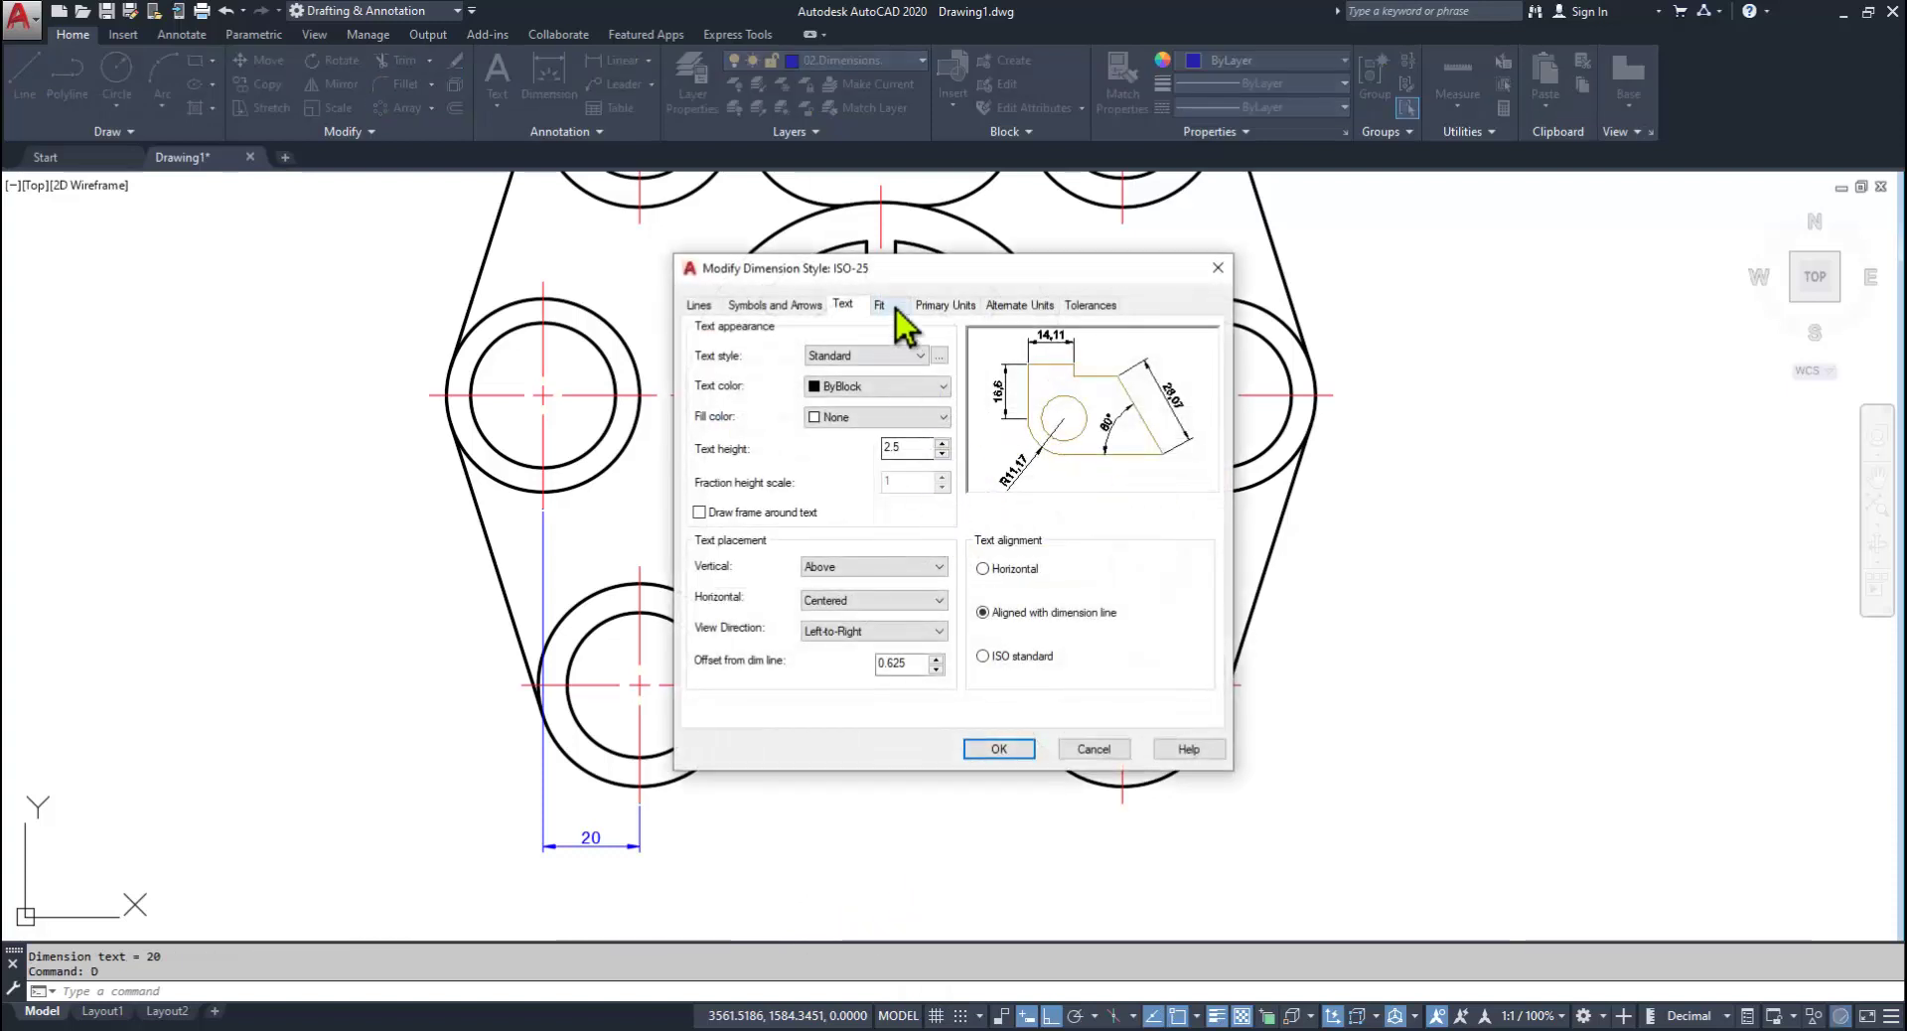
left_click(882, 304)
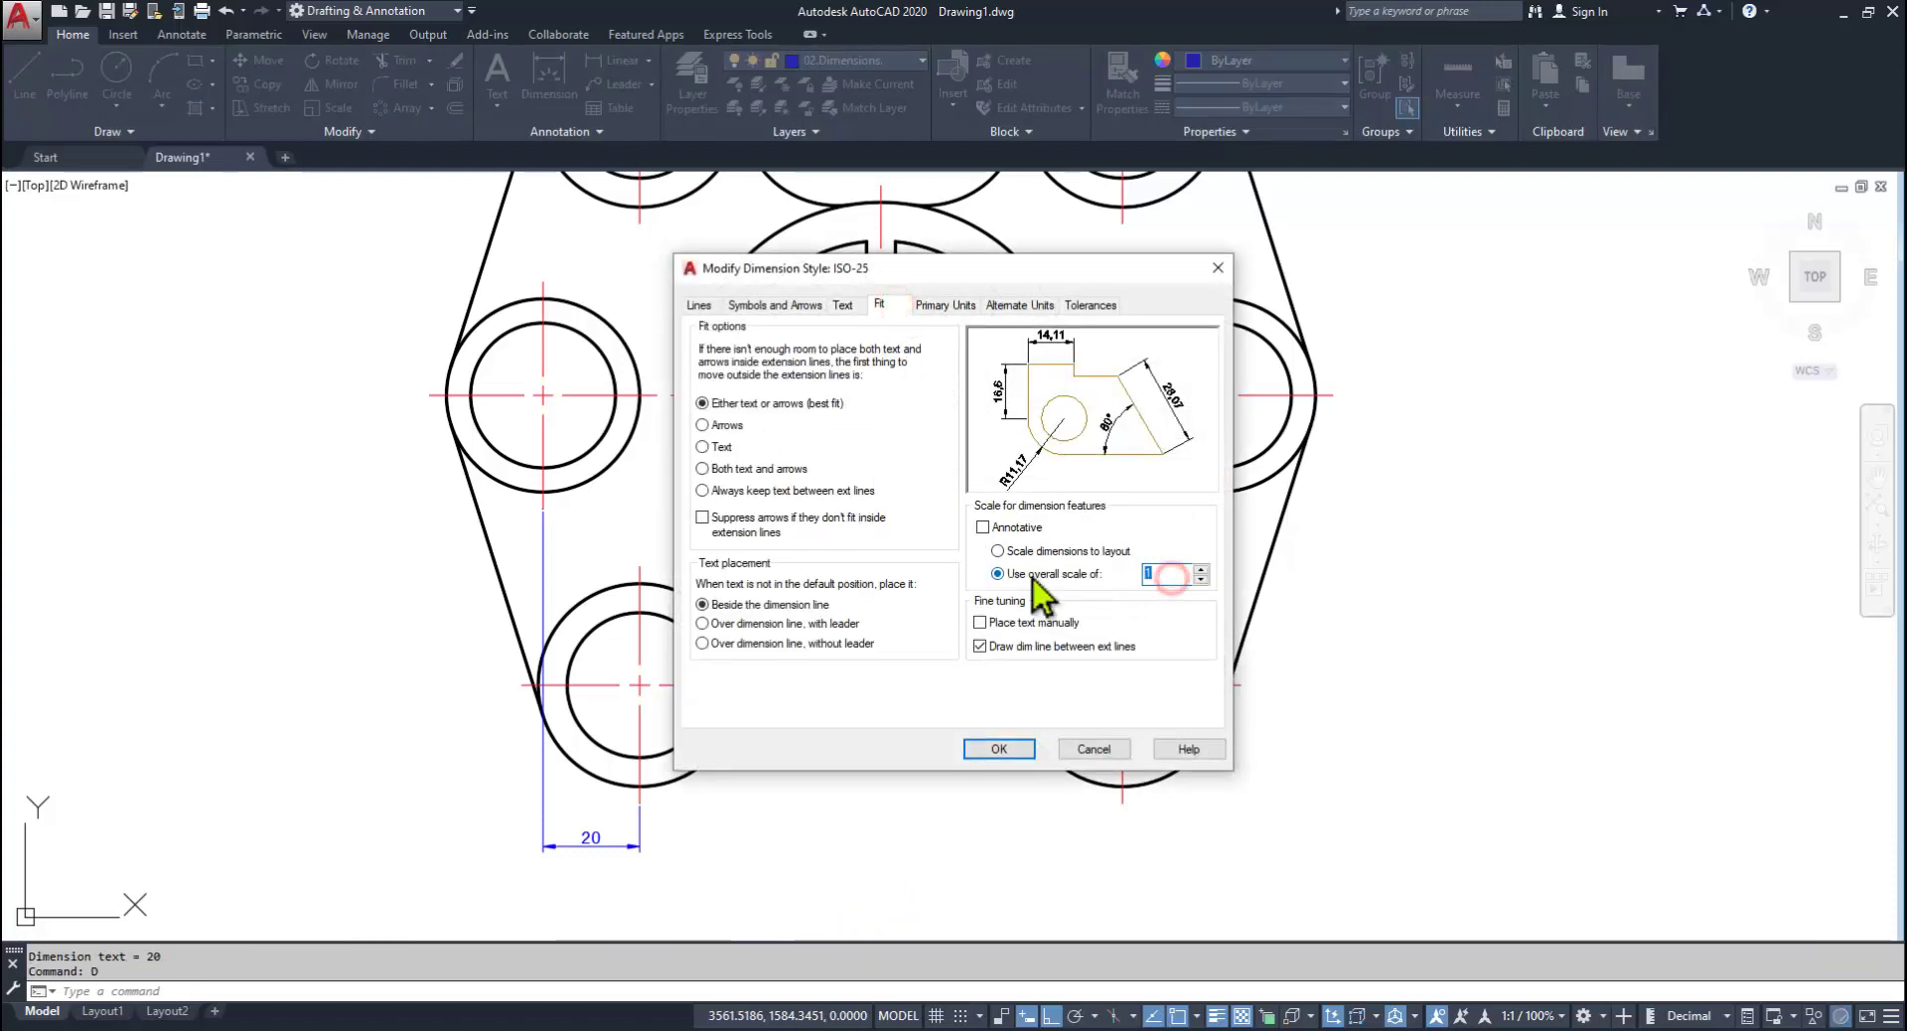
type("3")
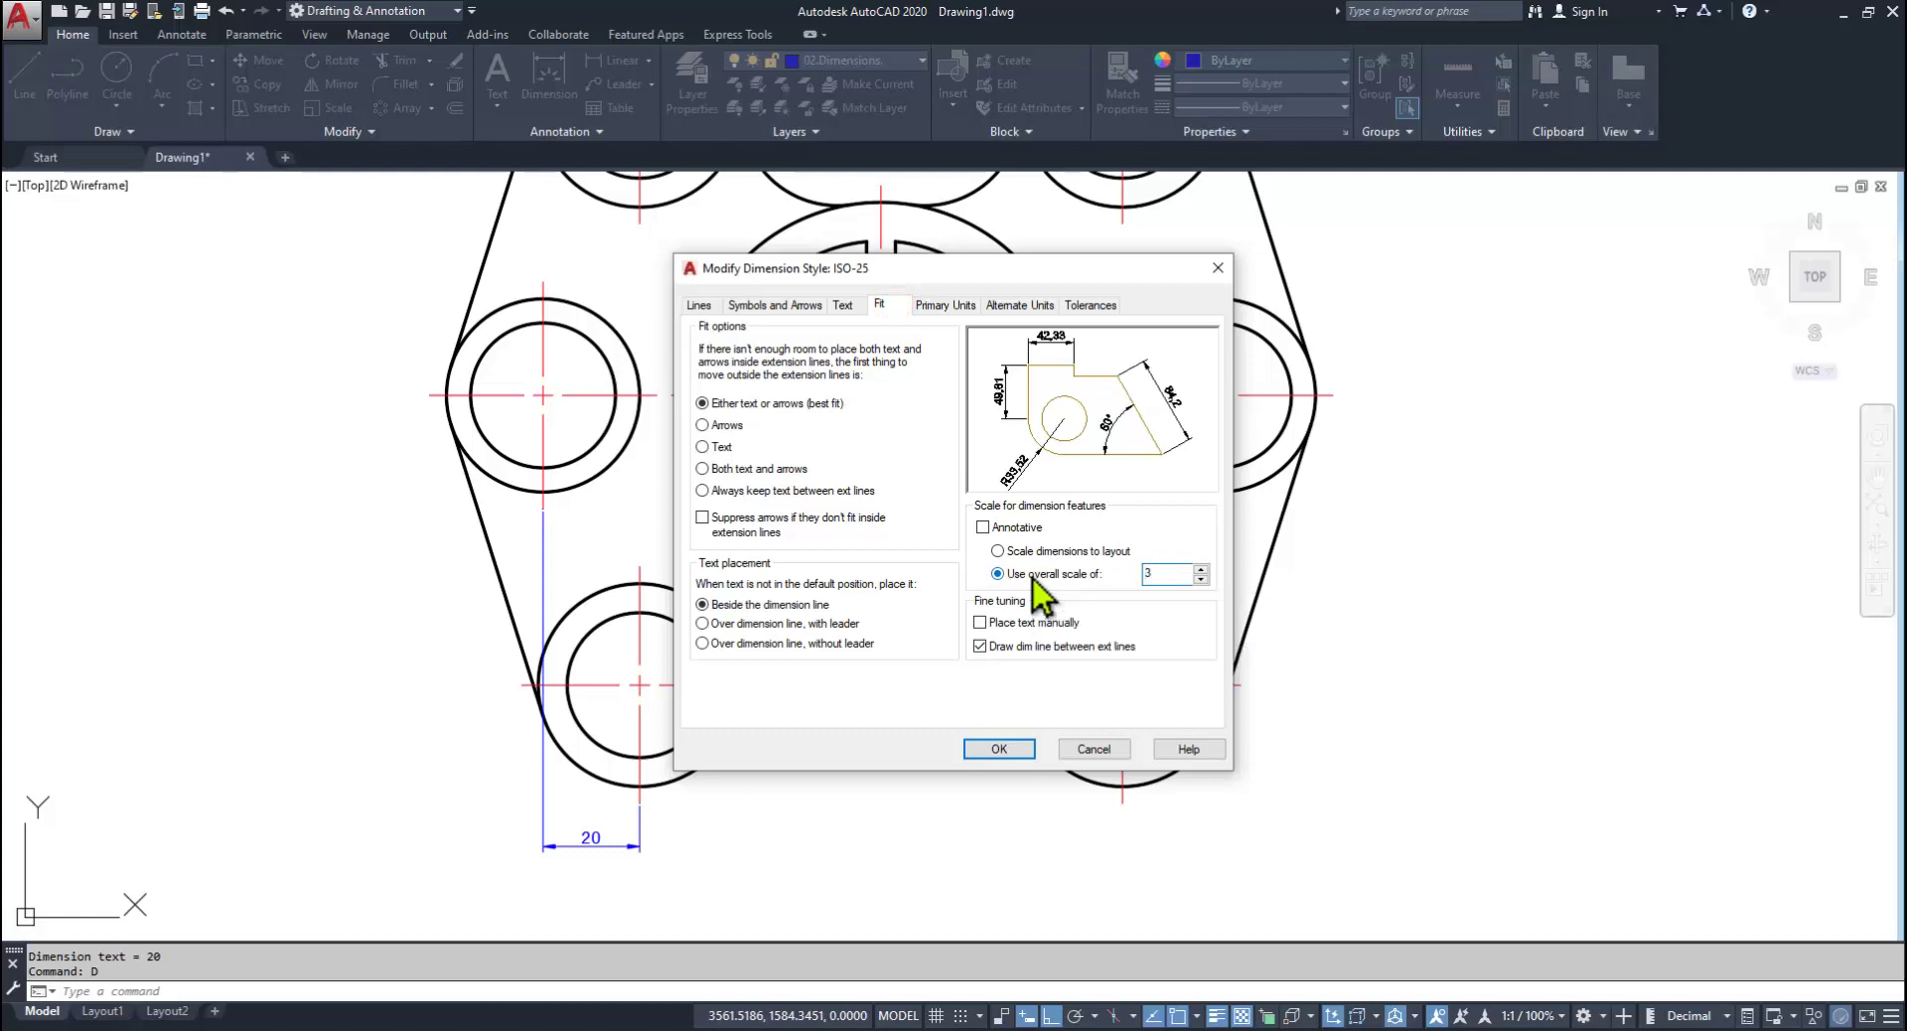
left_click(845, 305)
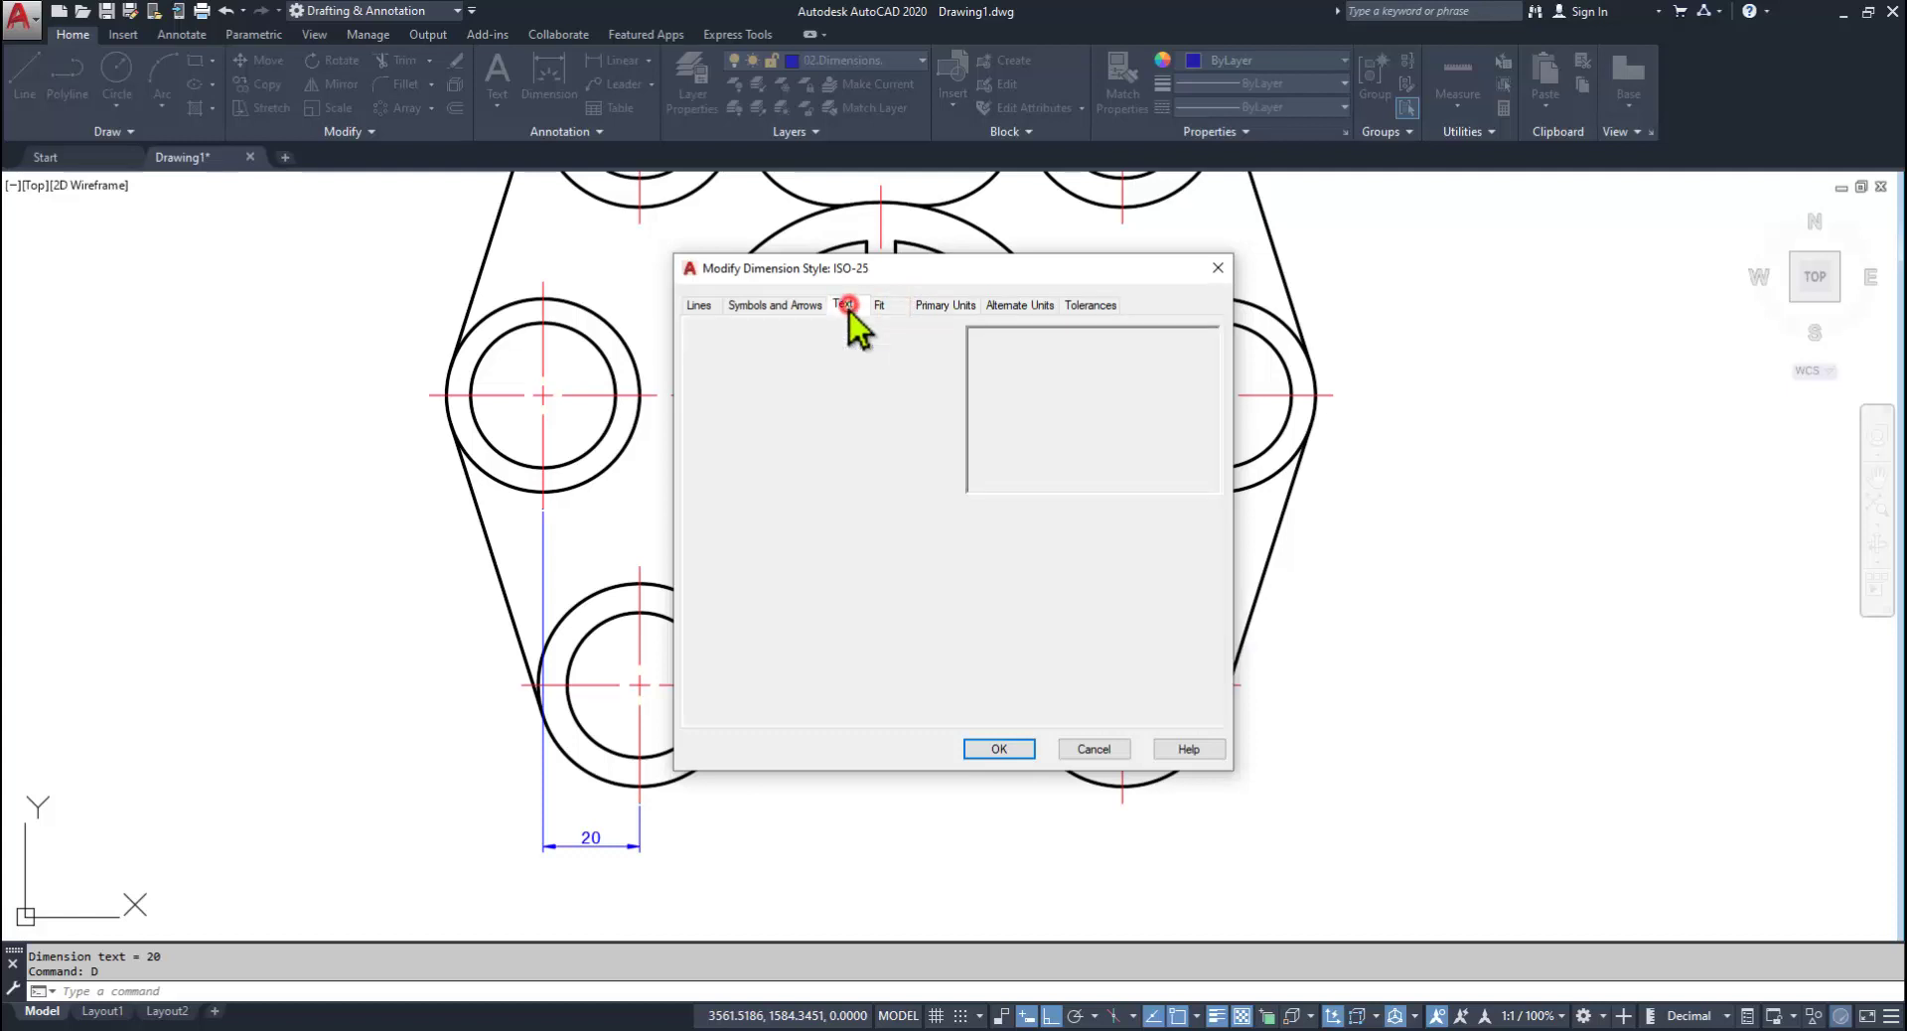
left_click(984, 656)
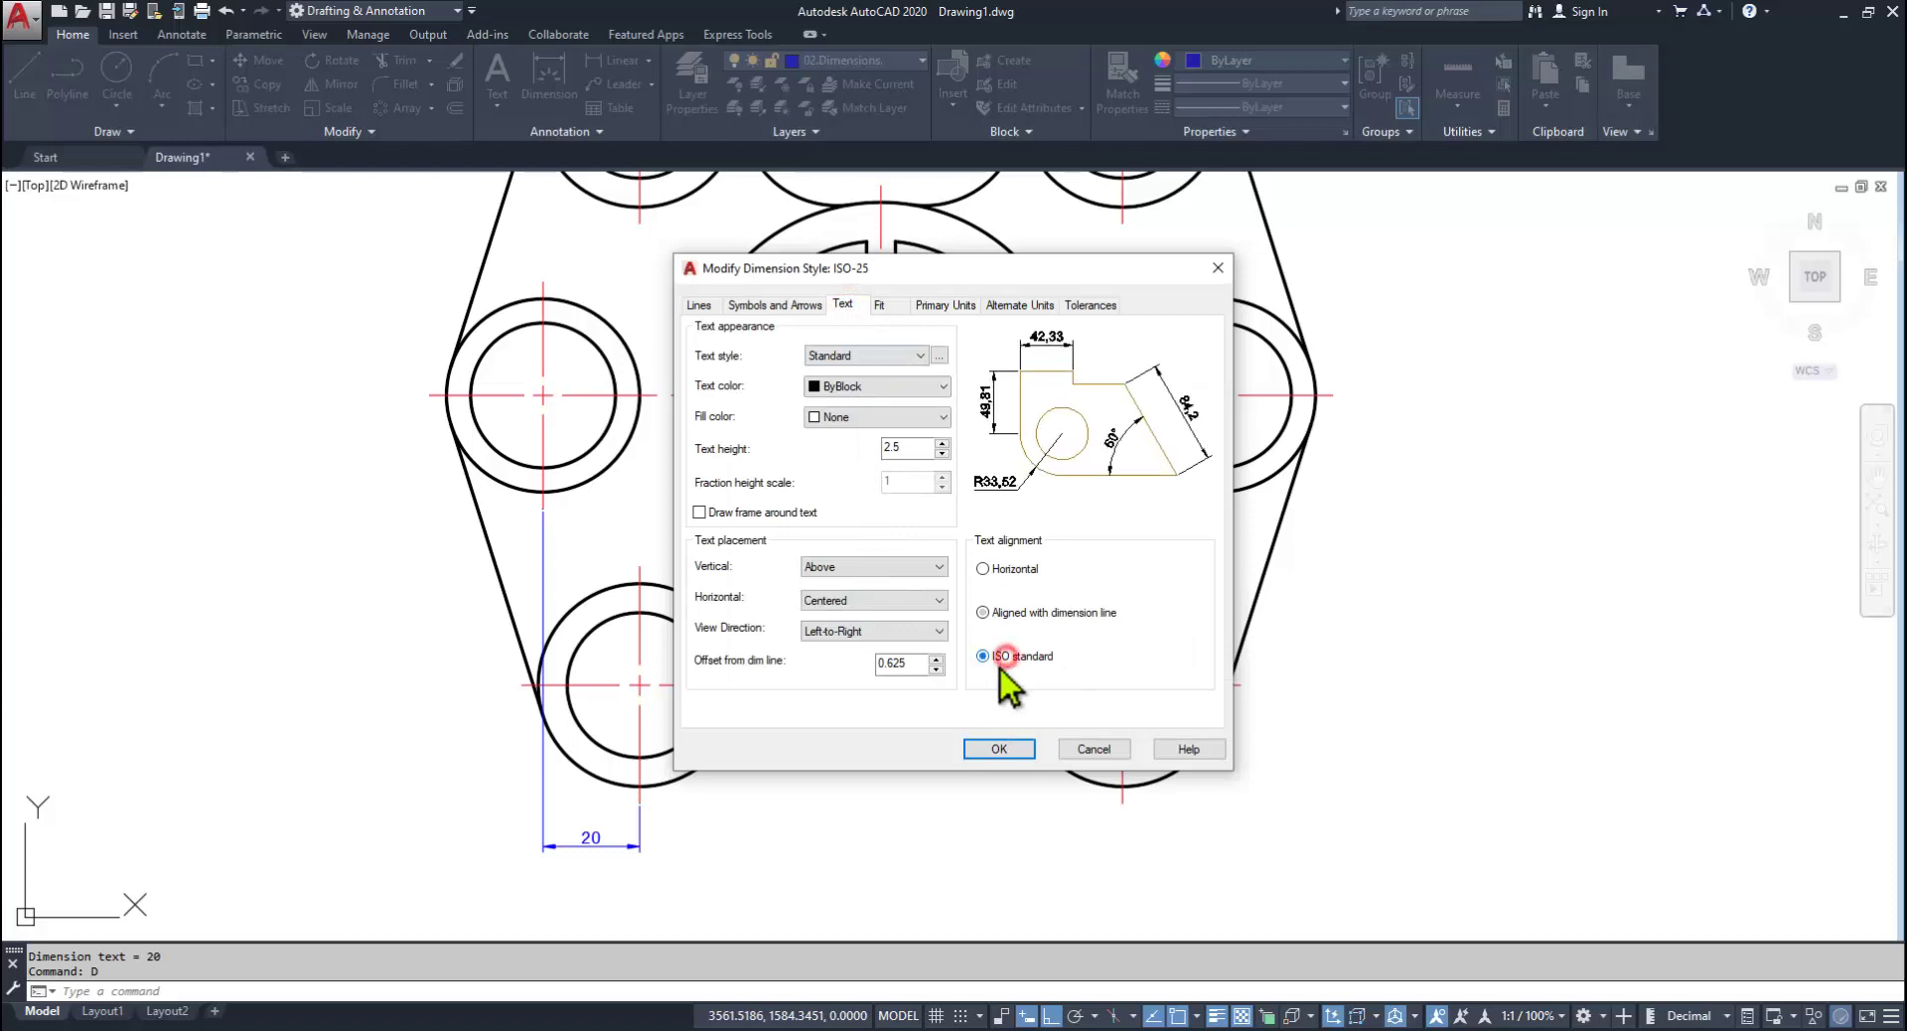
Step: Set the ISO-25 style's decimal separator to Period and save the style changes
left_click(951, 304)
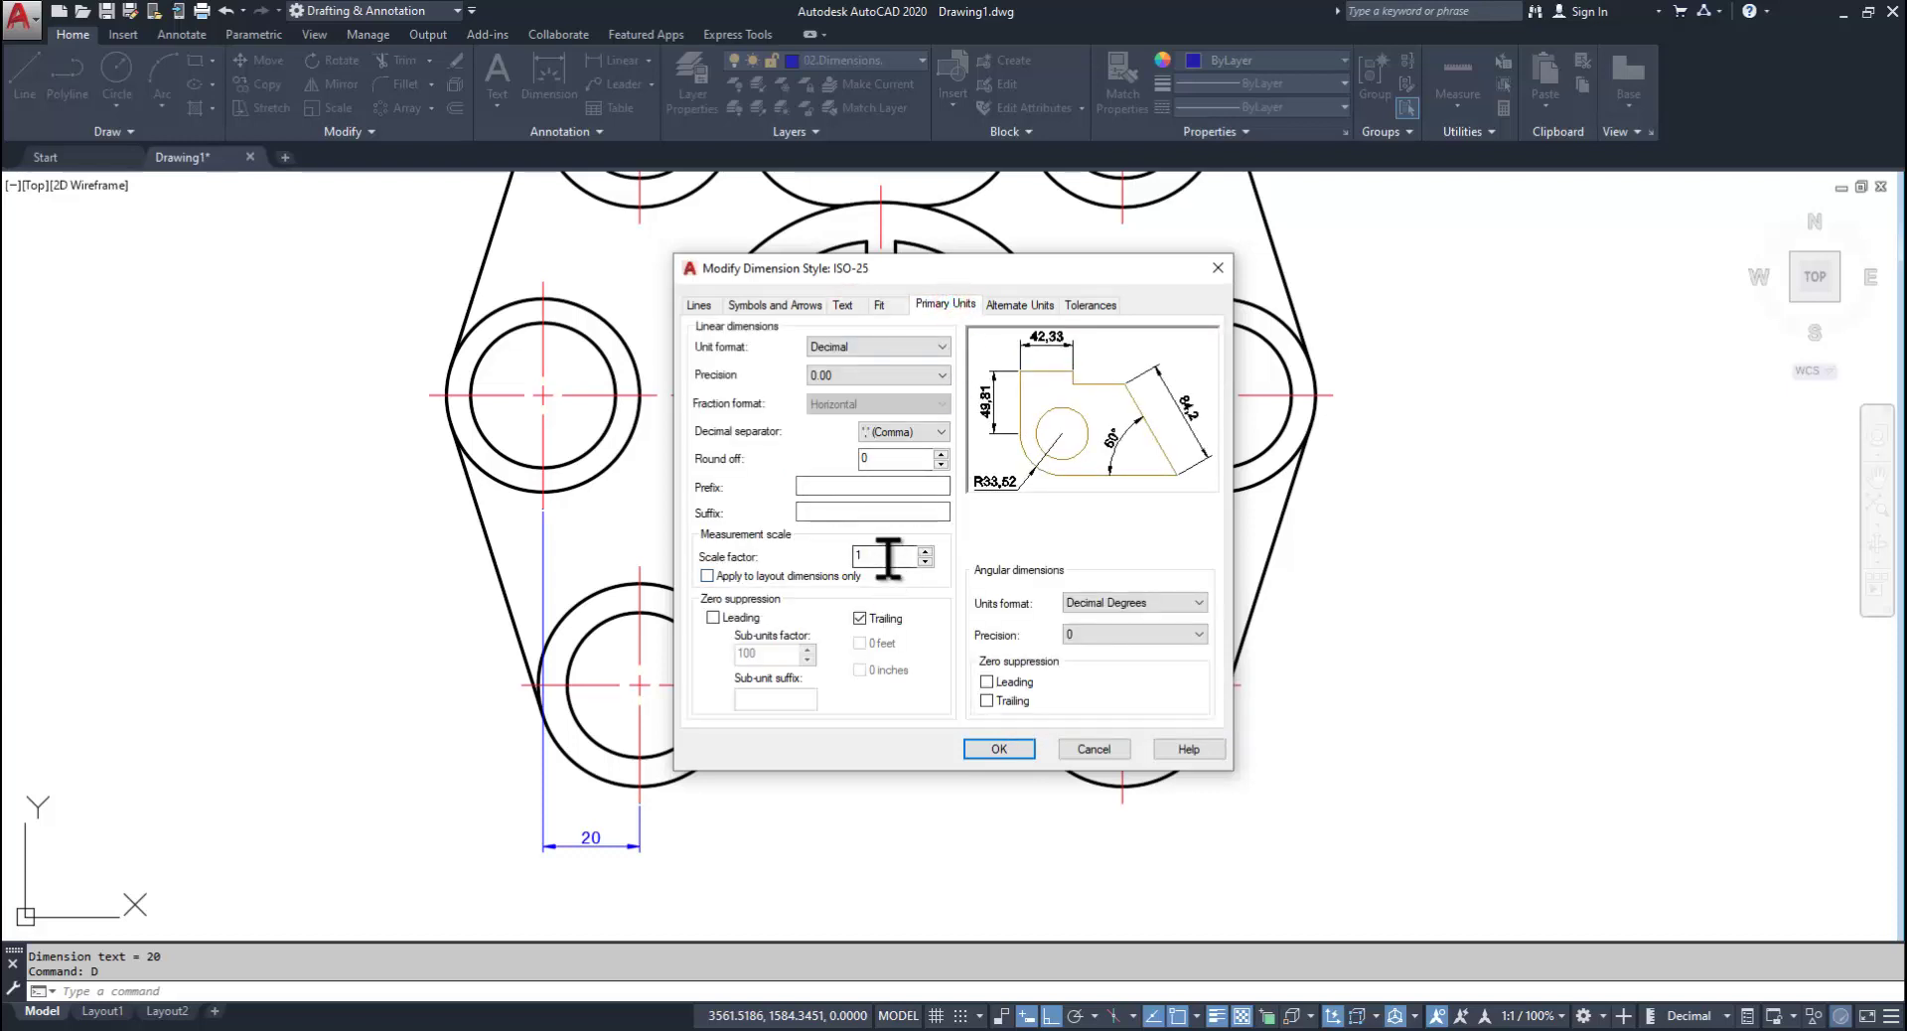
left_click(892, 431)
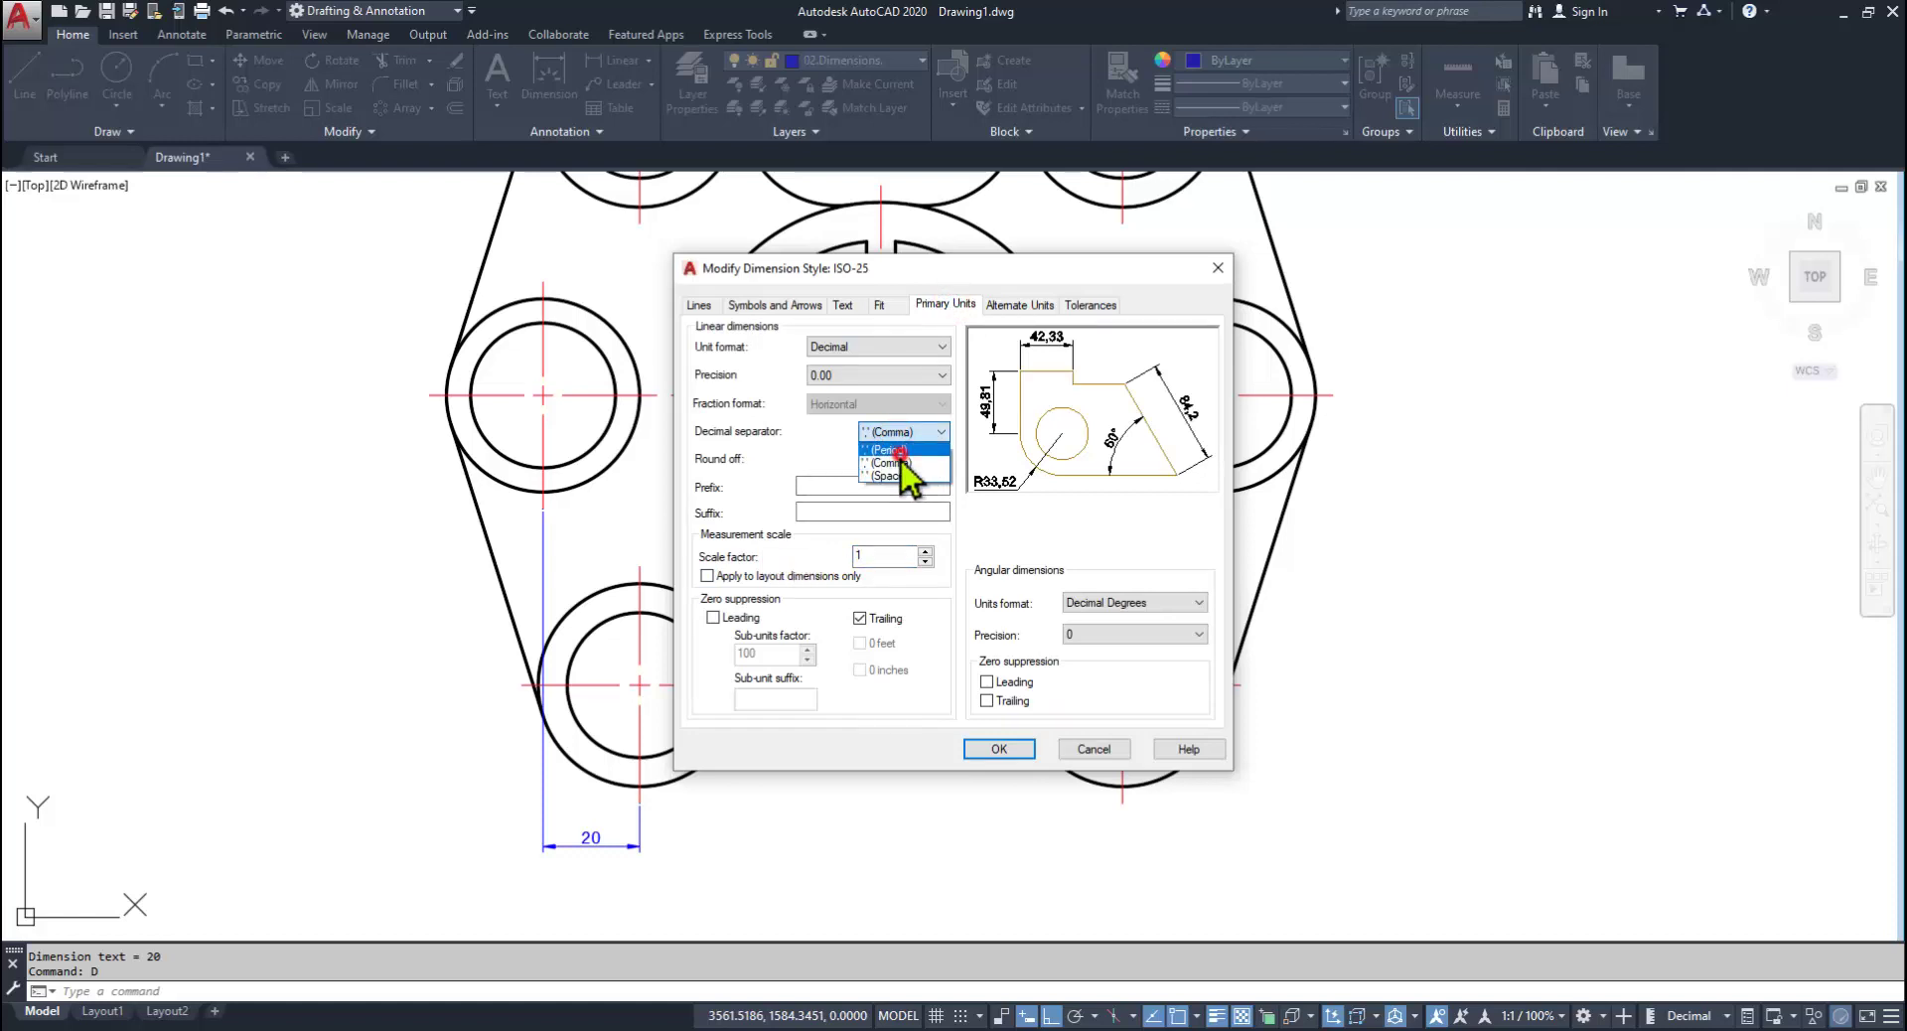
left_click(900, 451)
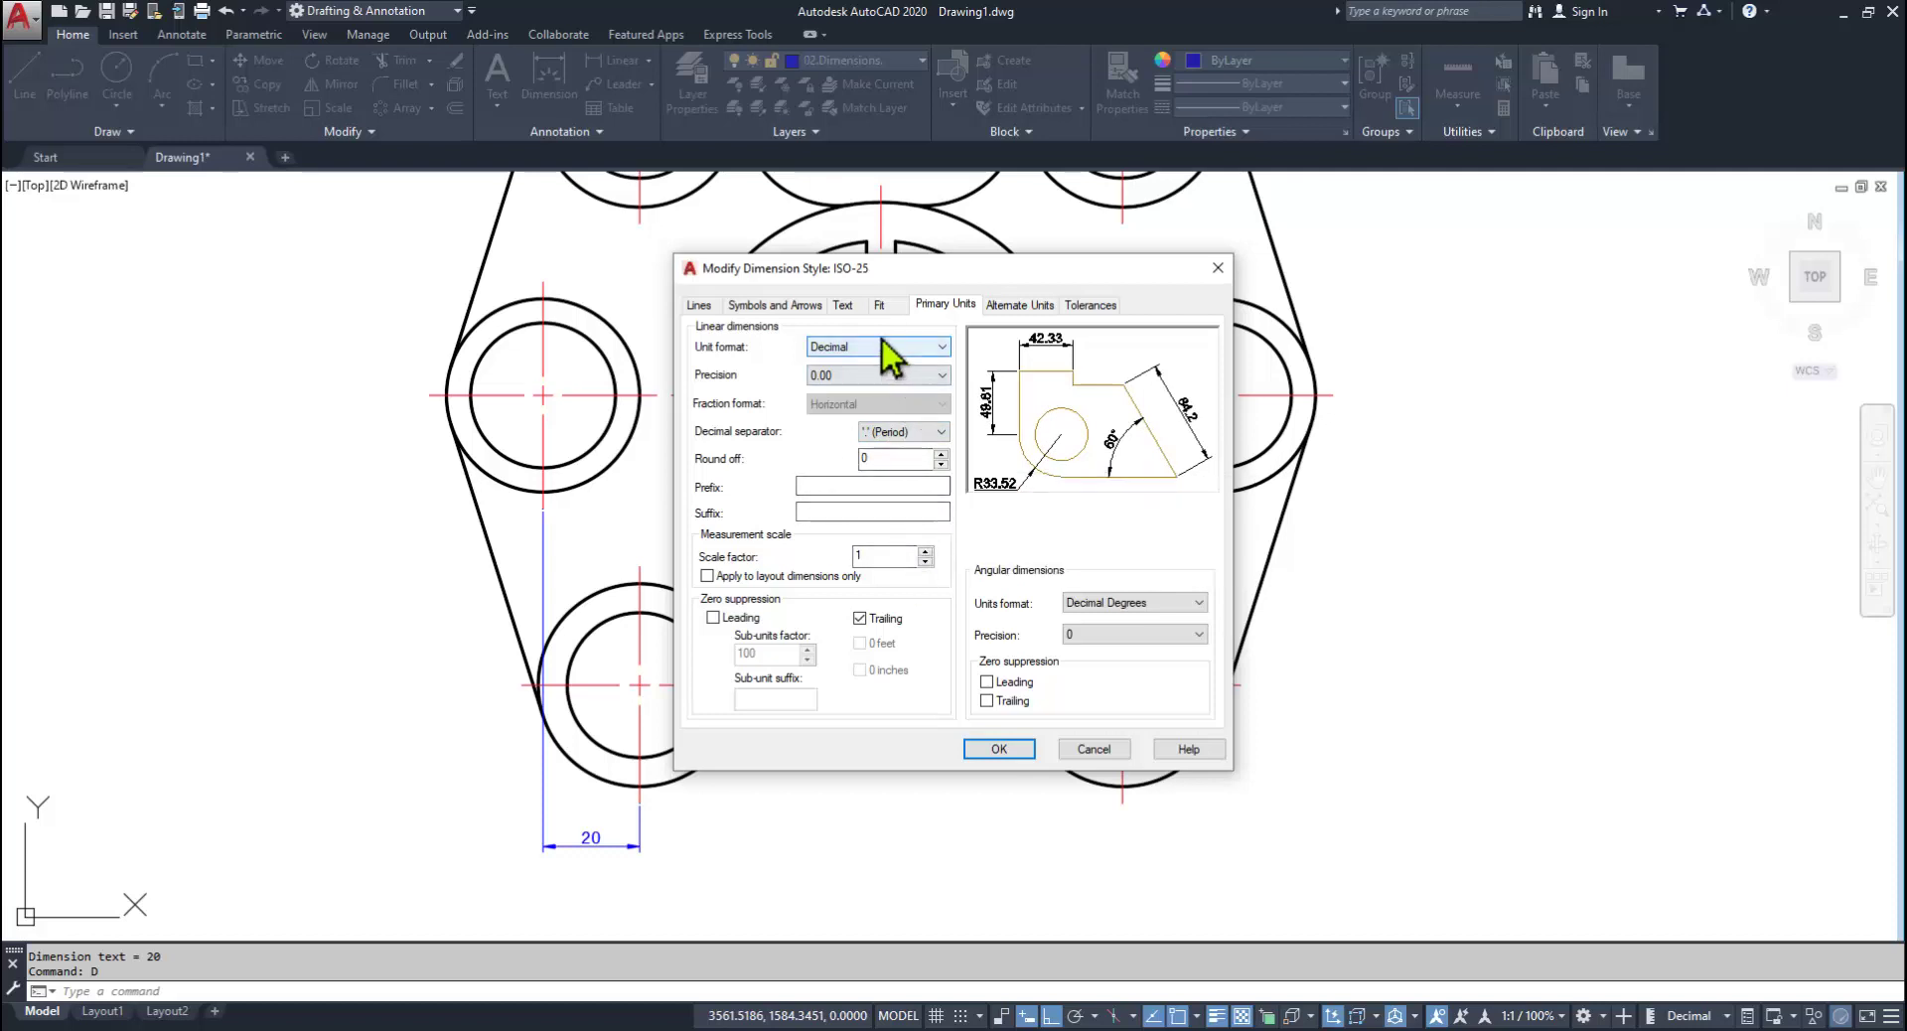
left_click(880, 307)
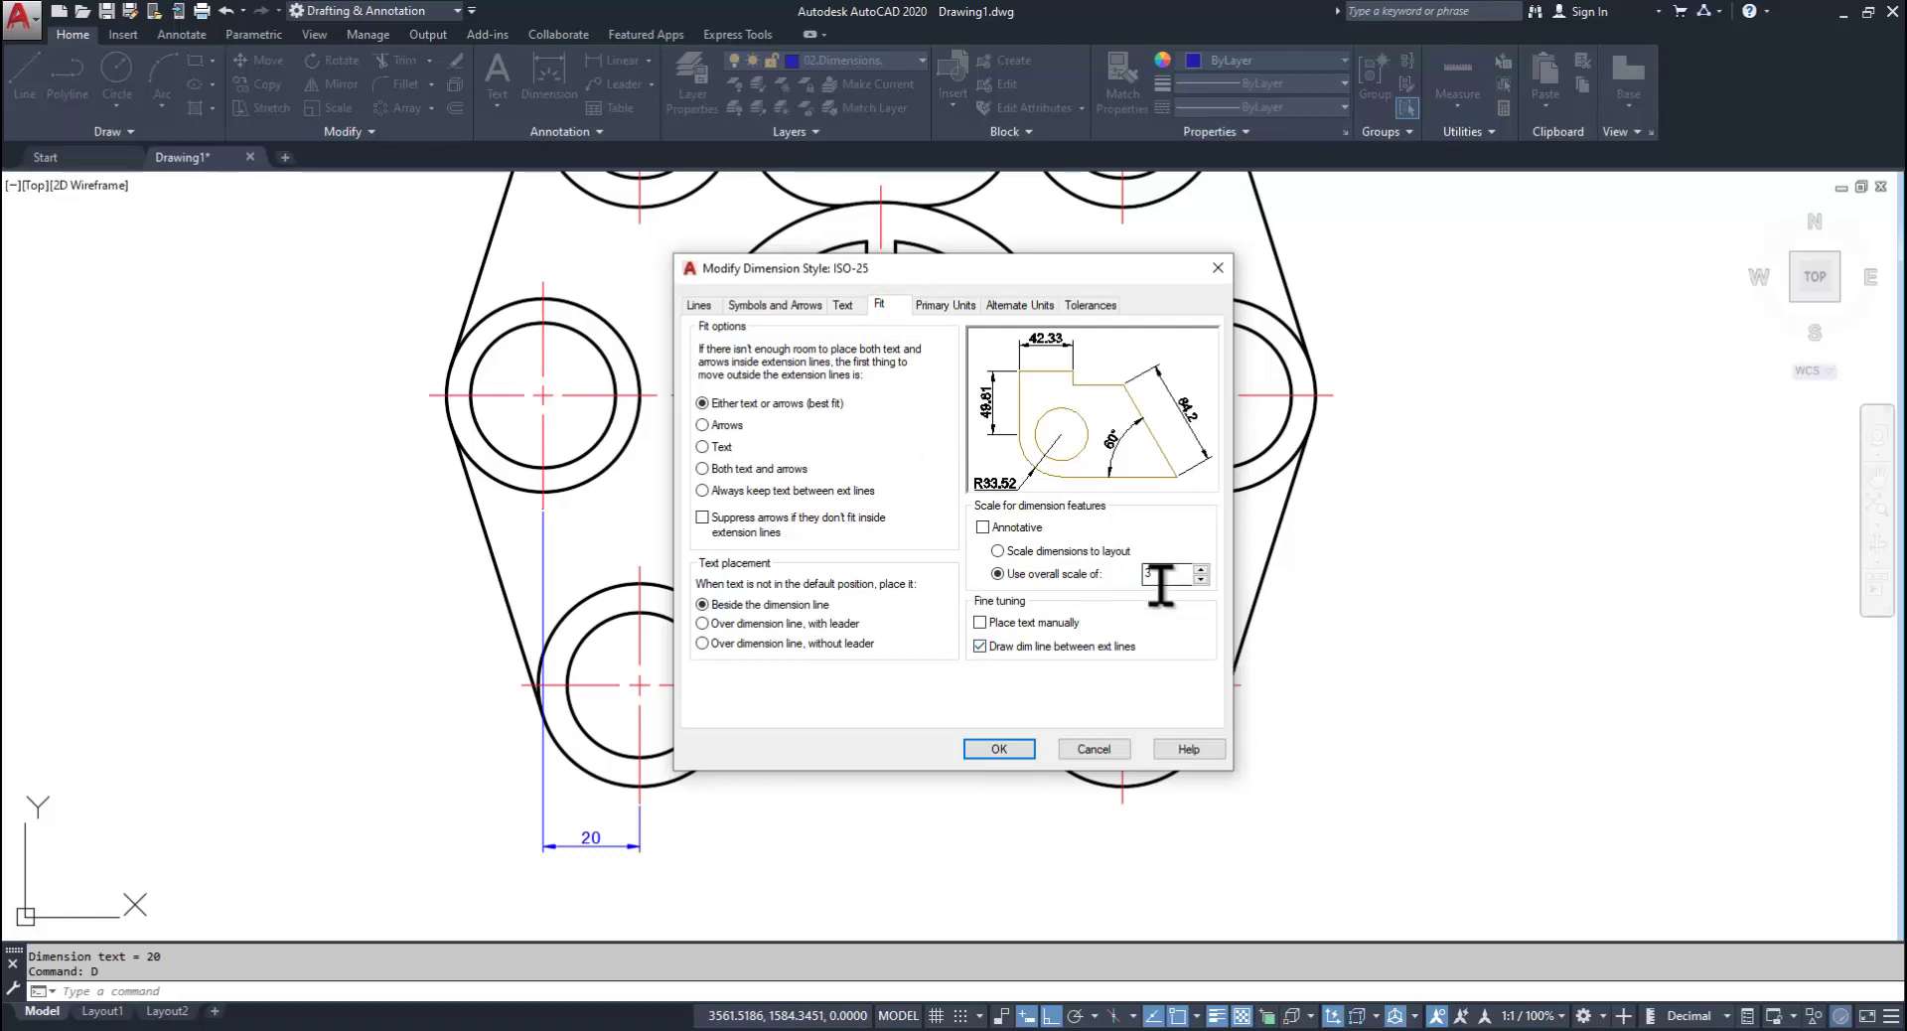
left_click(999, 750)
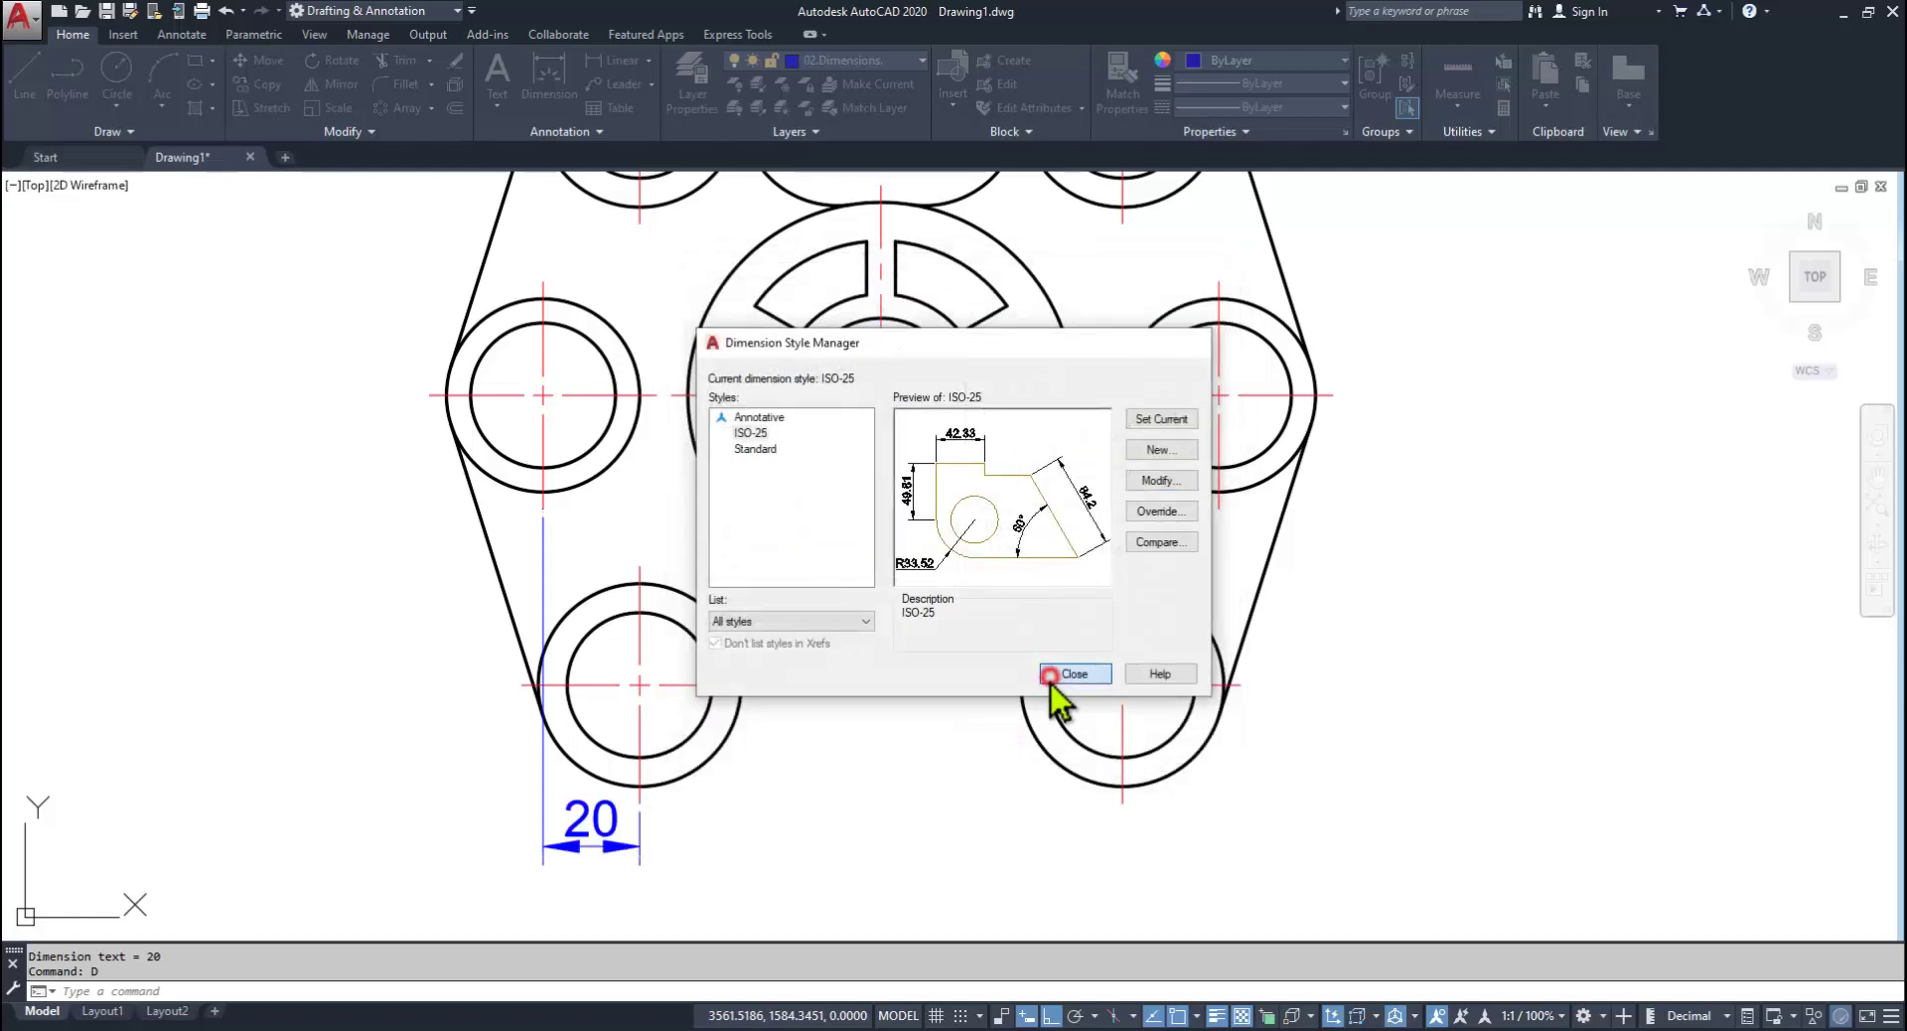
left_click(1051, 674)
Step: Set the ISO-25 dimension style's overall scale to 2 and save the style
scroll(844, 696, "down", 4)
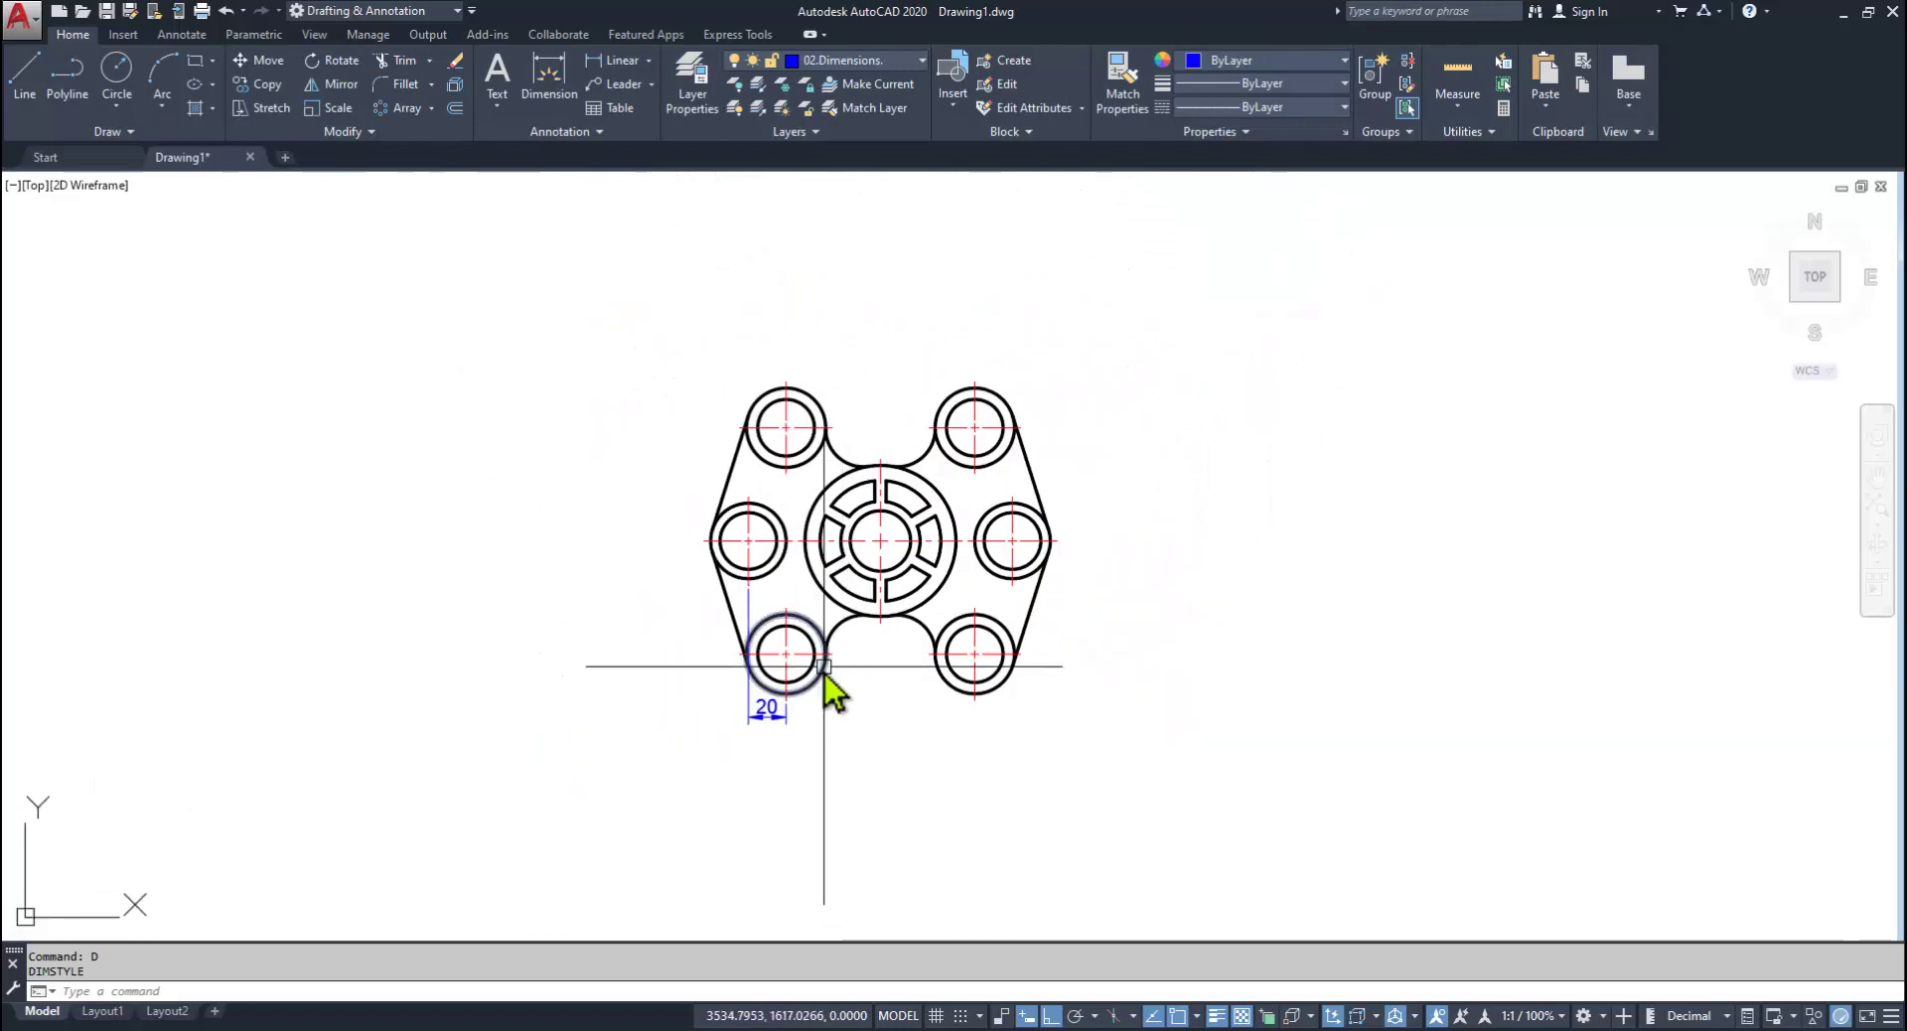
scroll(825, 675, "up", 4)
key("Return")
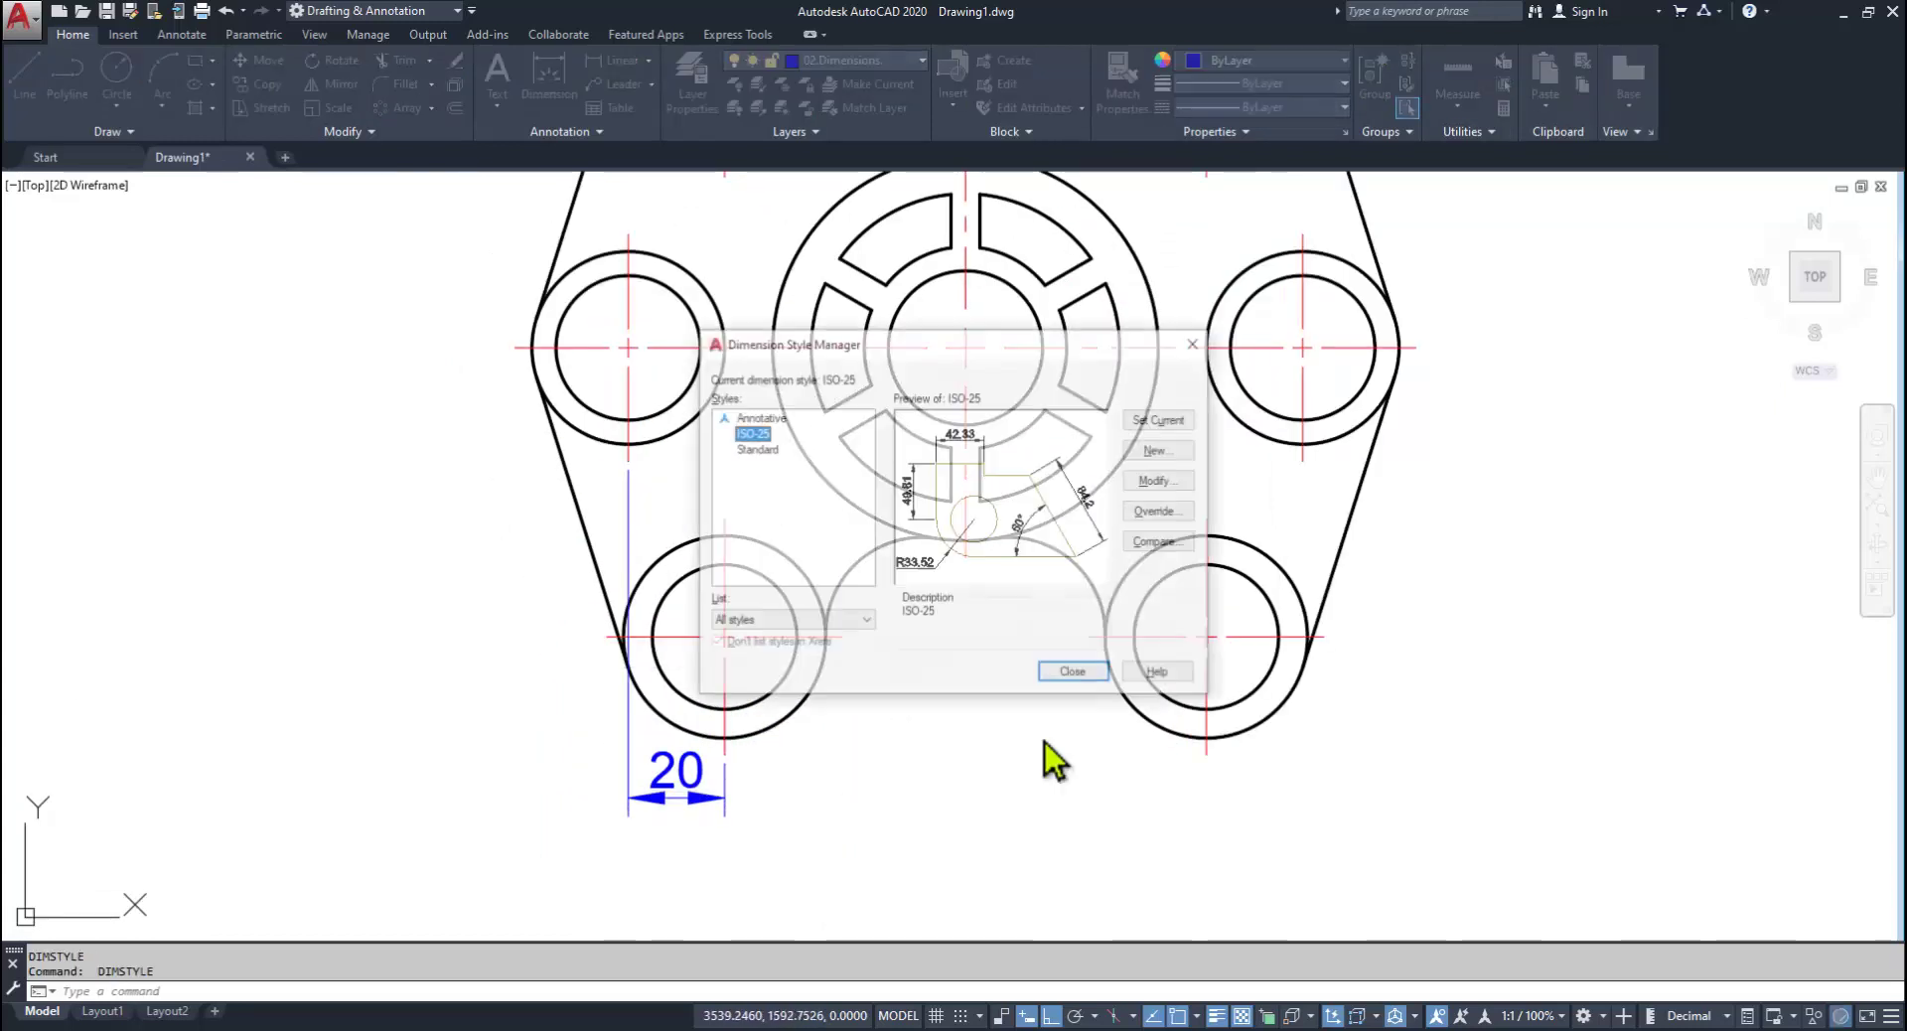
left_click(1160, 482)
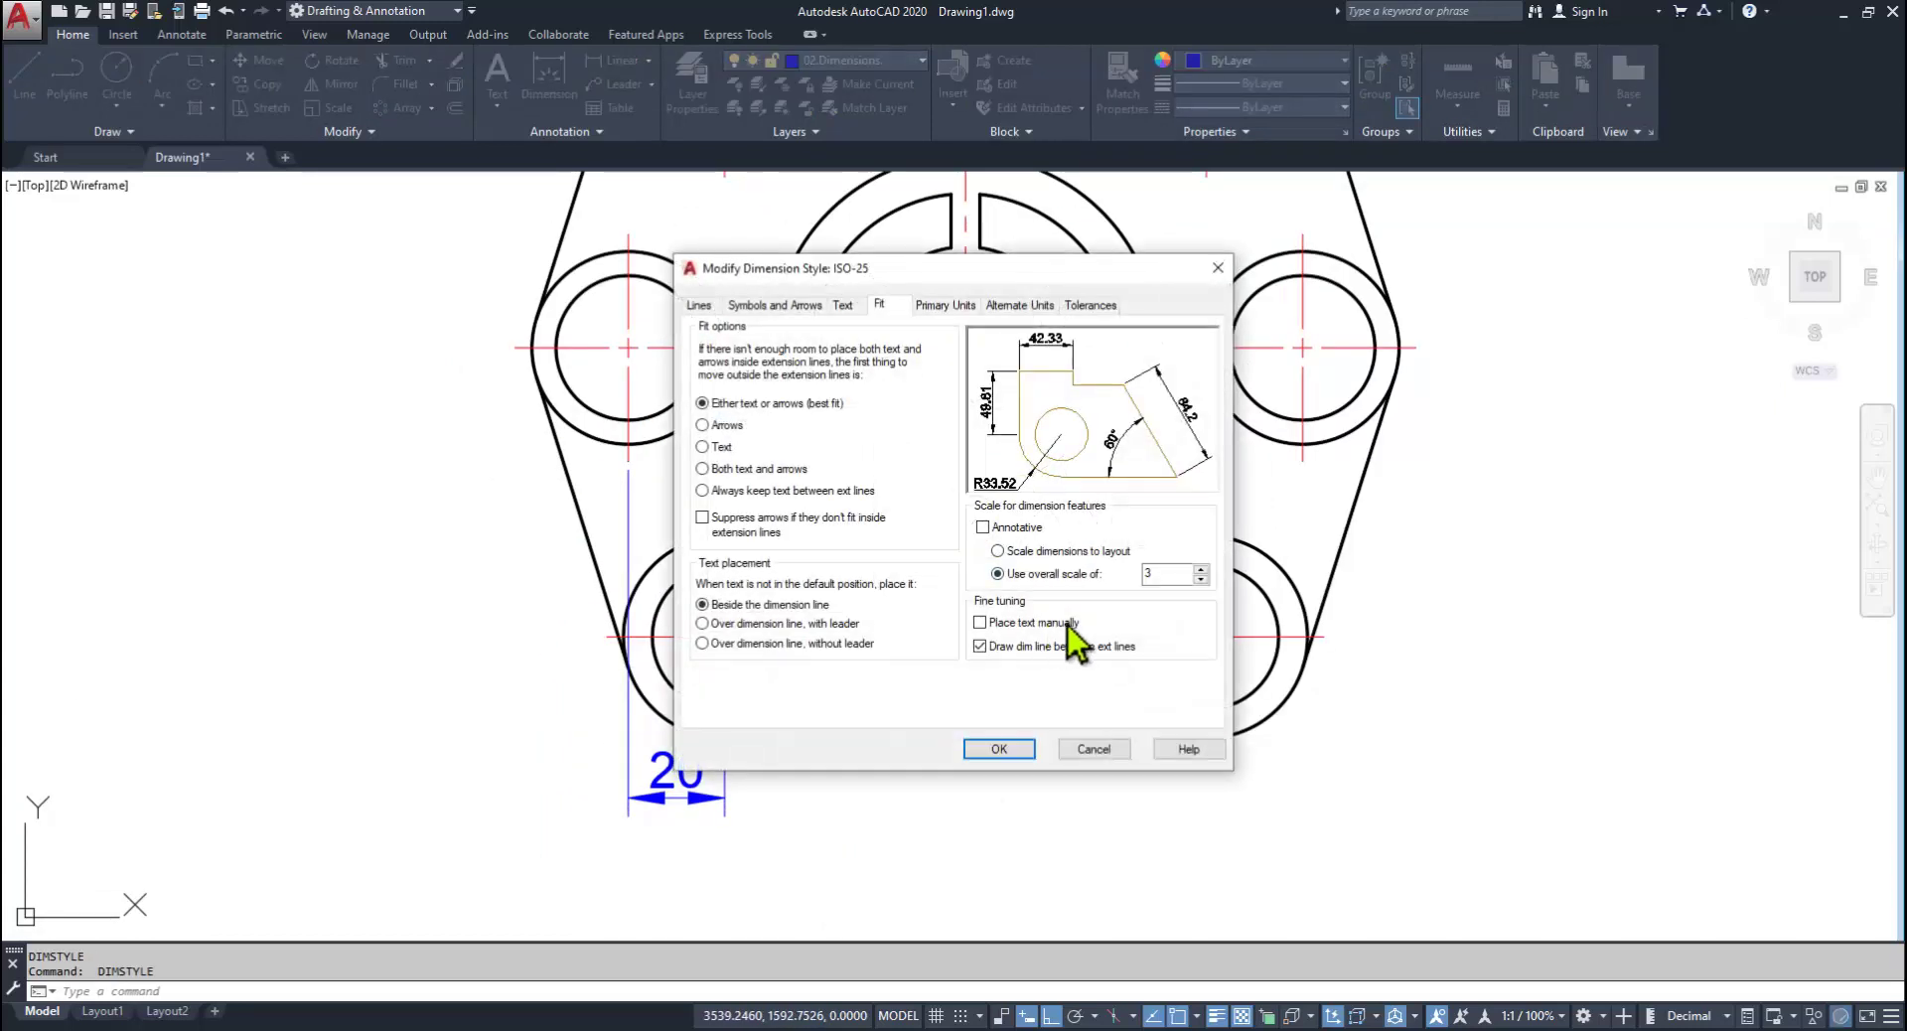
type("2")
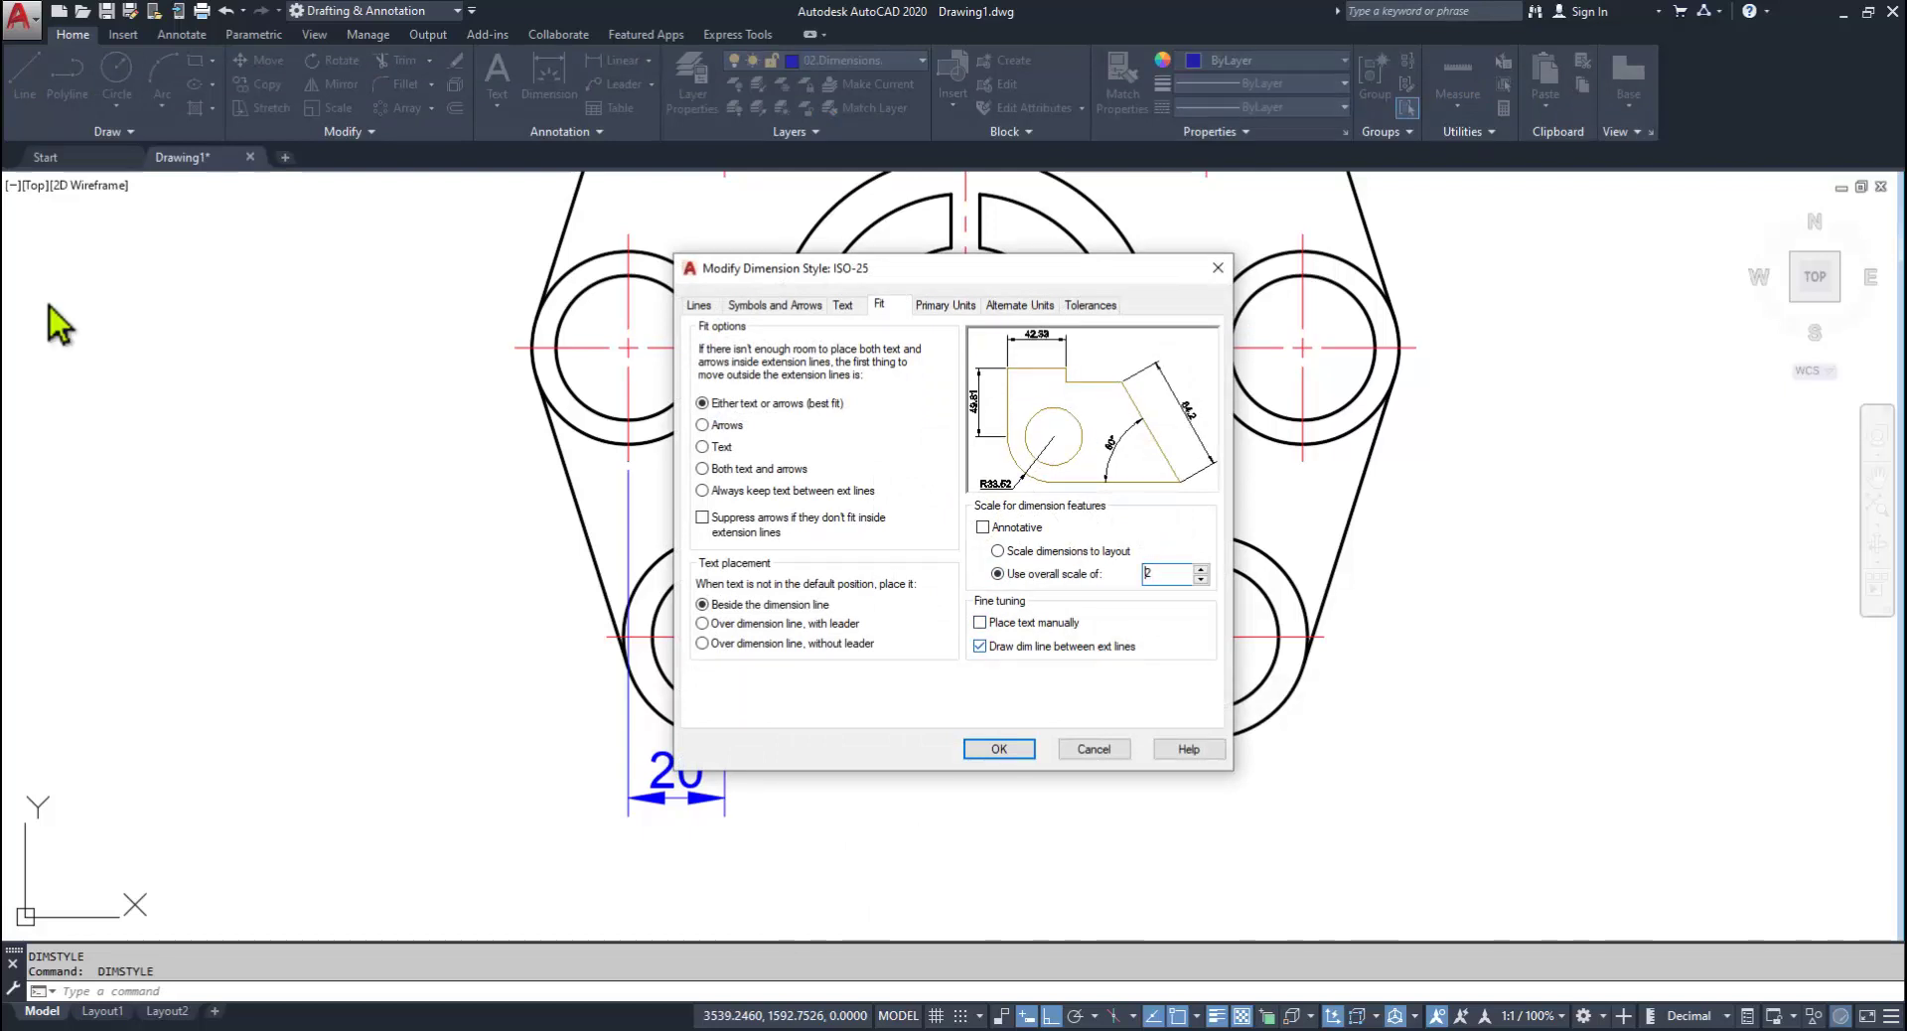
left_click(971, 758)
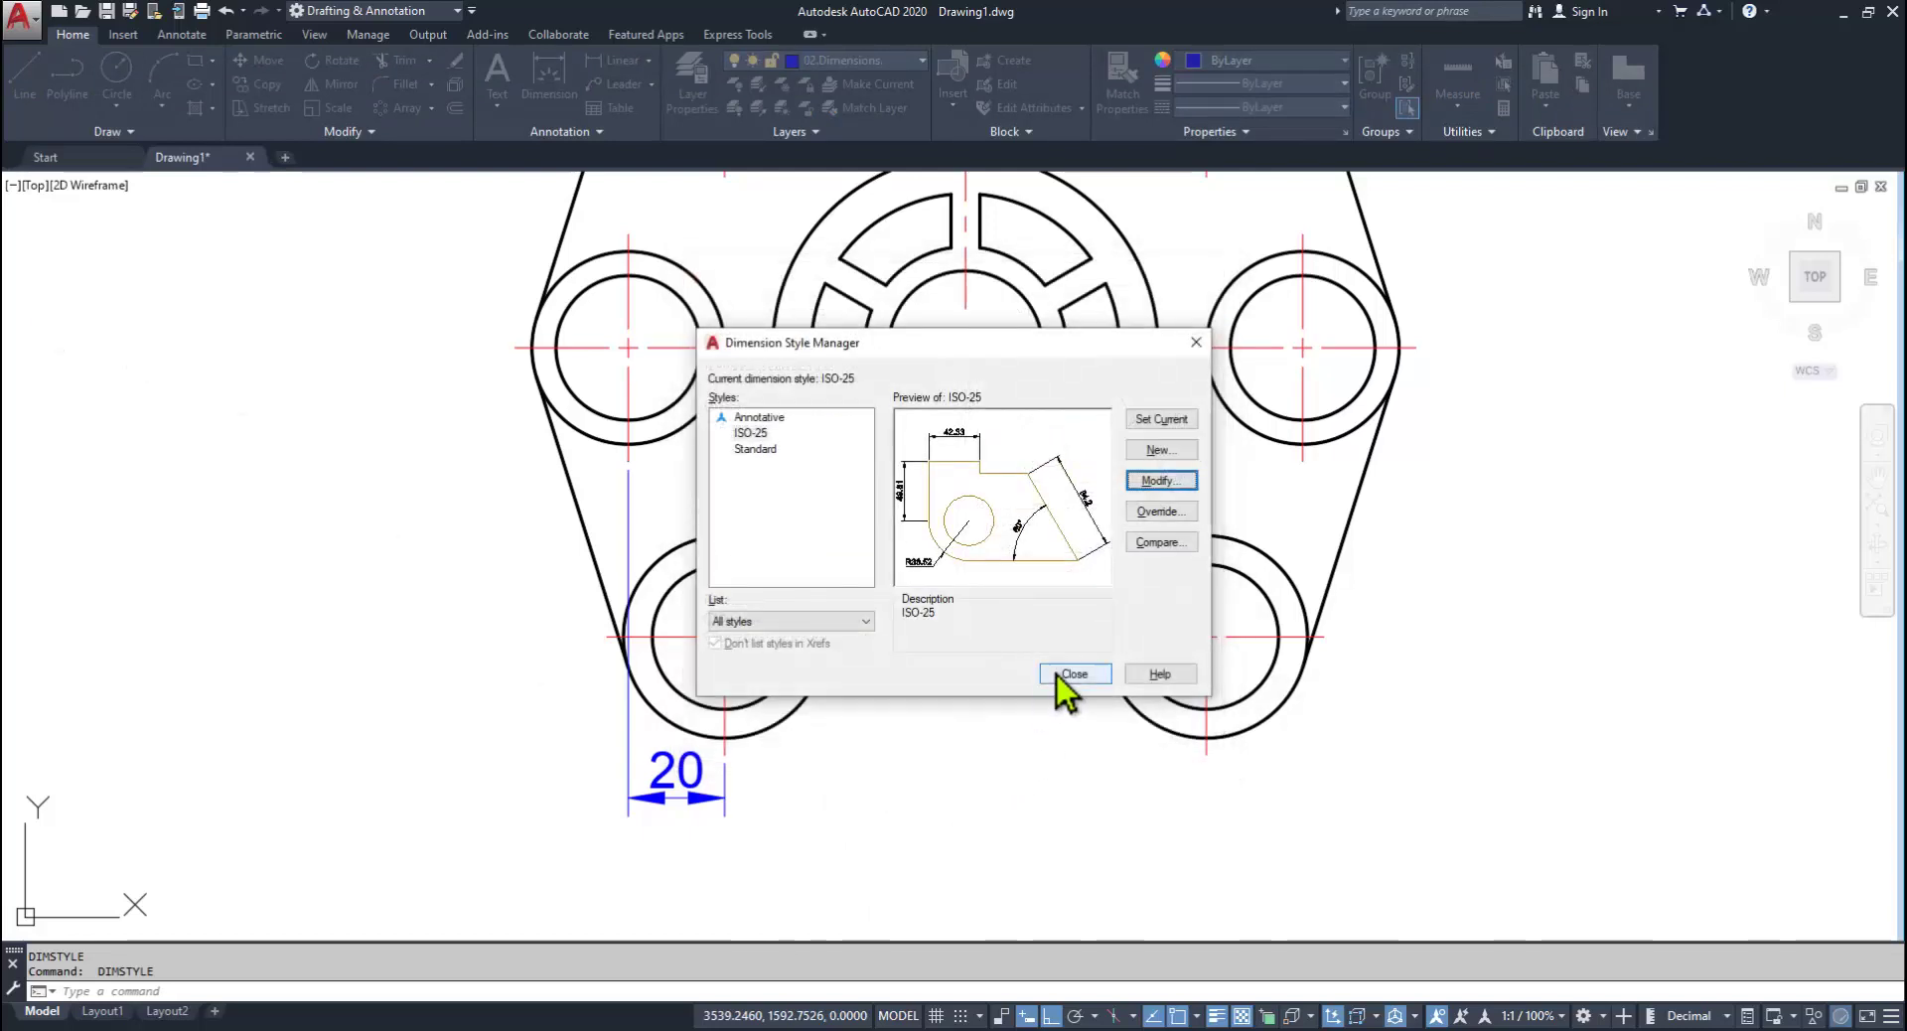
left_click(1059, 674)
Step: Continue the lower horizontal dimension to the central vertical centreline and on to the lower-right circle's centreline
mouse_move(915, 798)
middle_mouse_down()
mouse_move(954, 704)
mouse_move(880, 741)
middle_mouse_up()
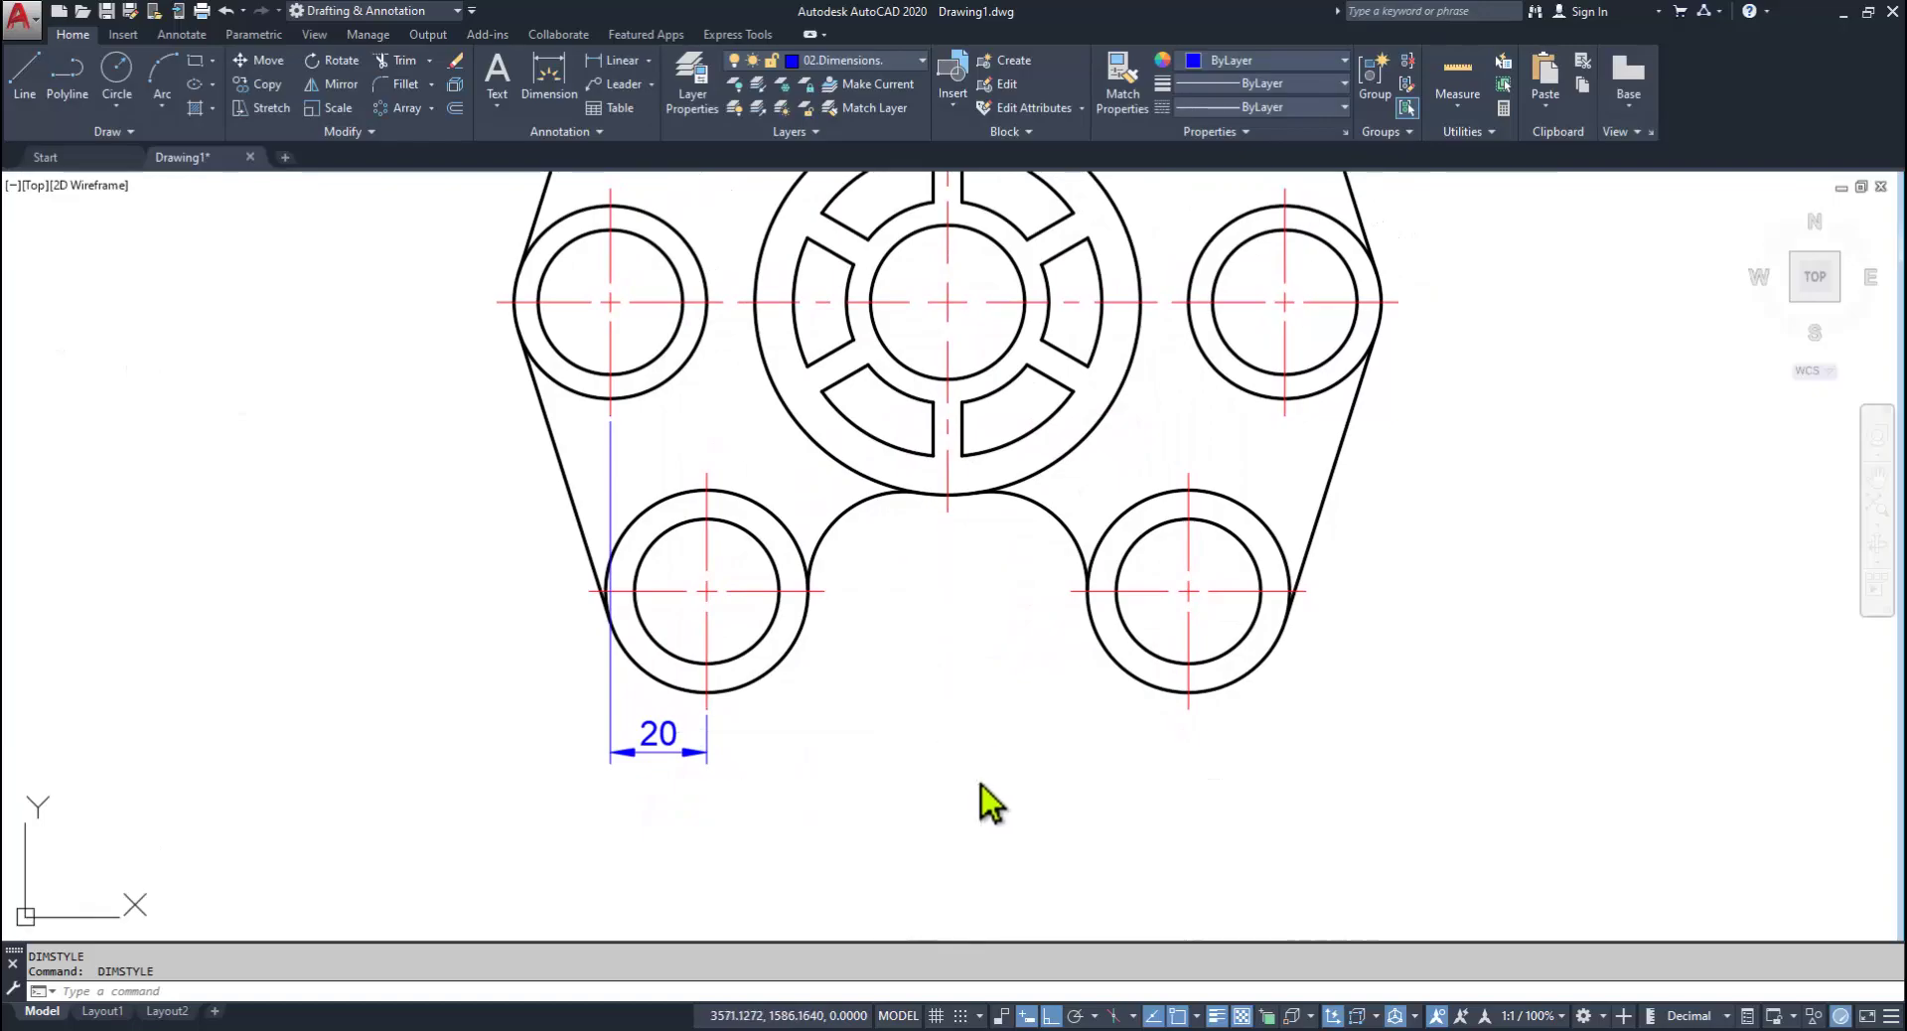
key("alt+Tab")
key("alt+Tab")
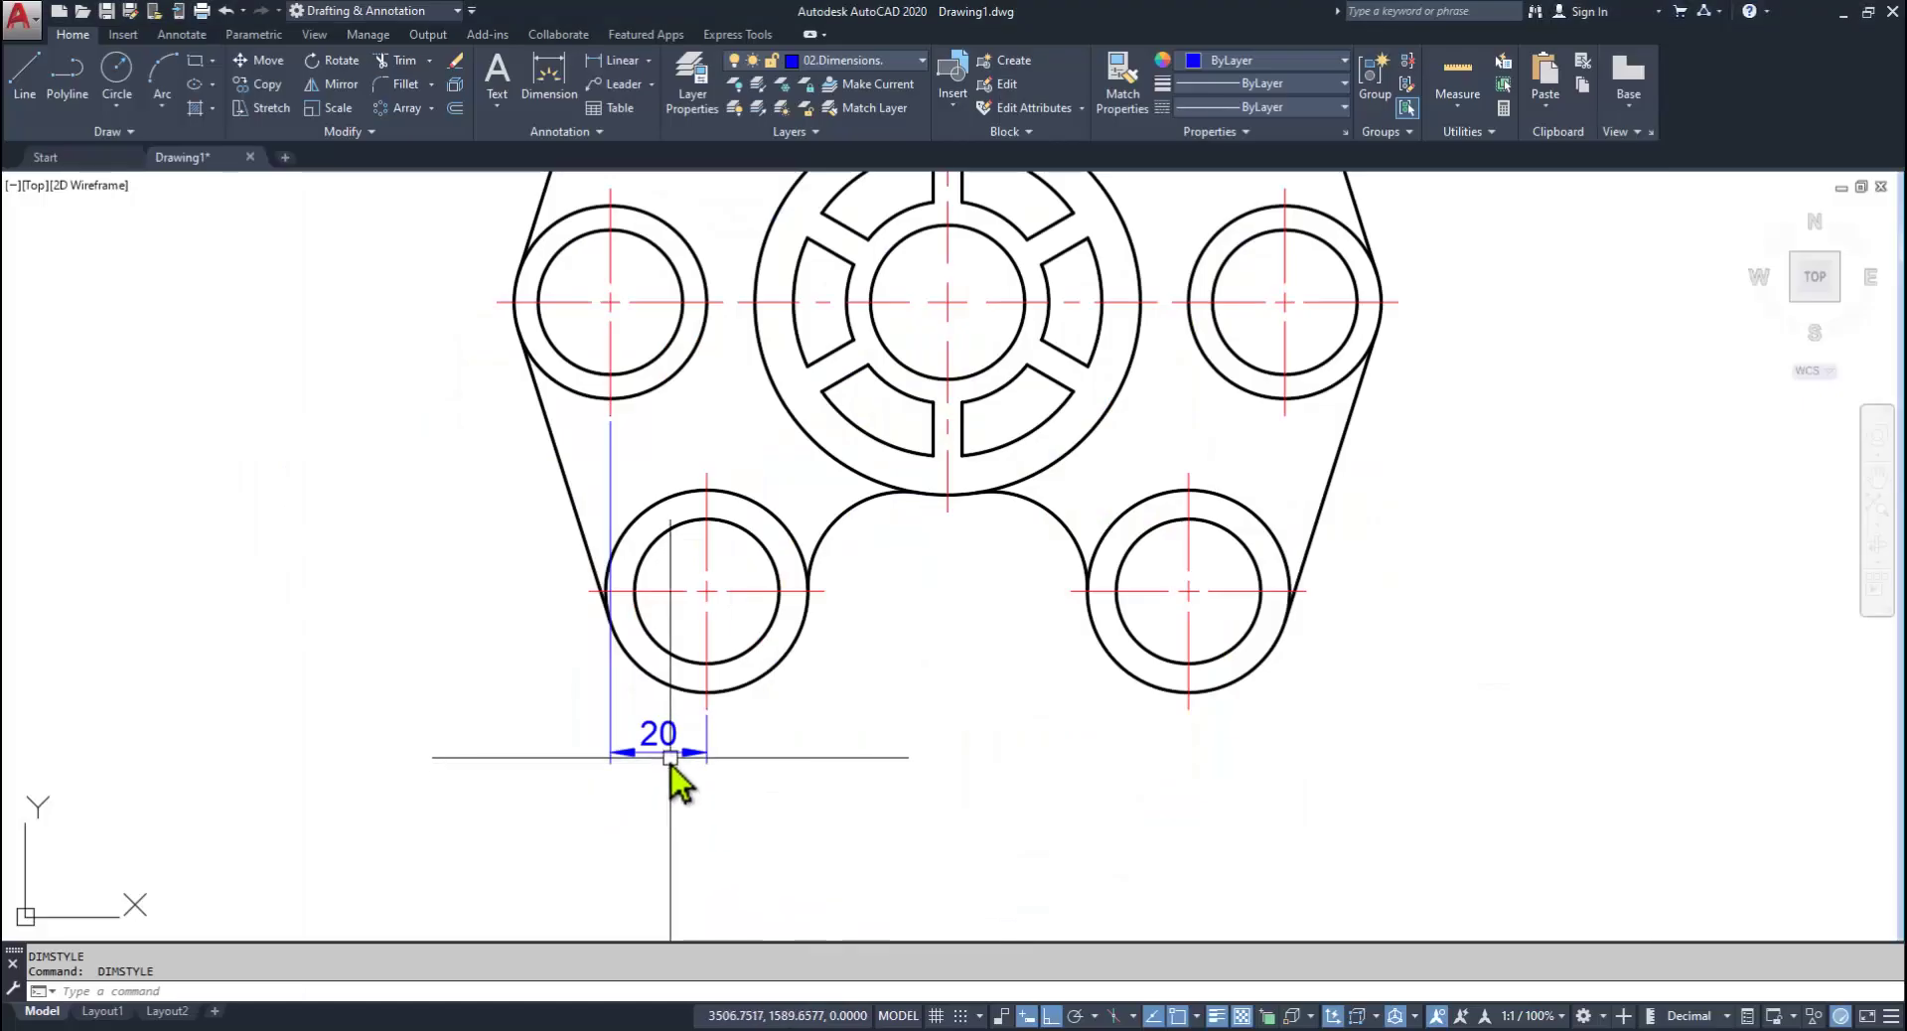
left_click(672, 761)
scroll(681, 789, "up", 2)
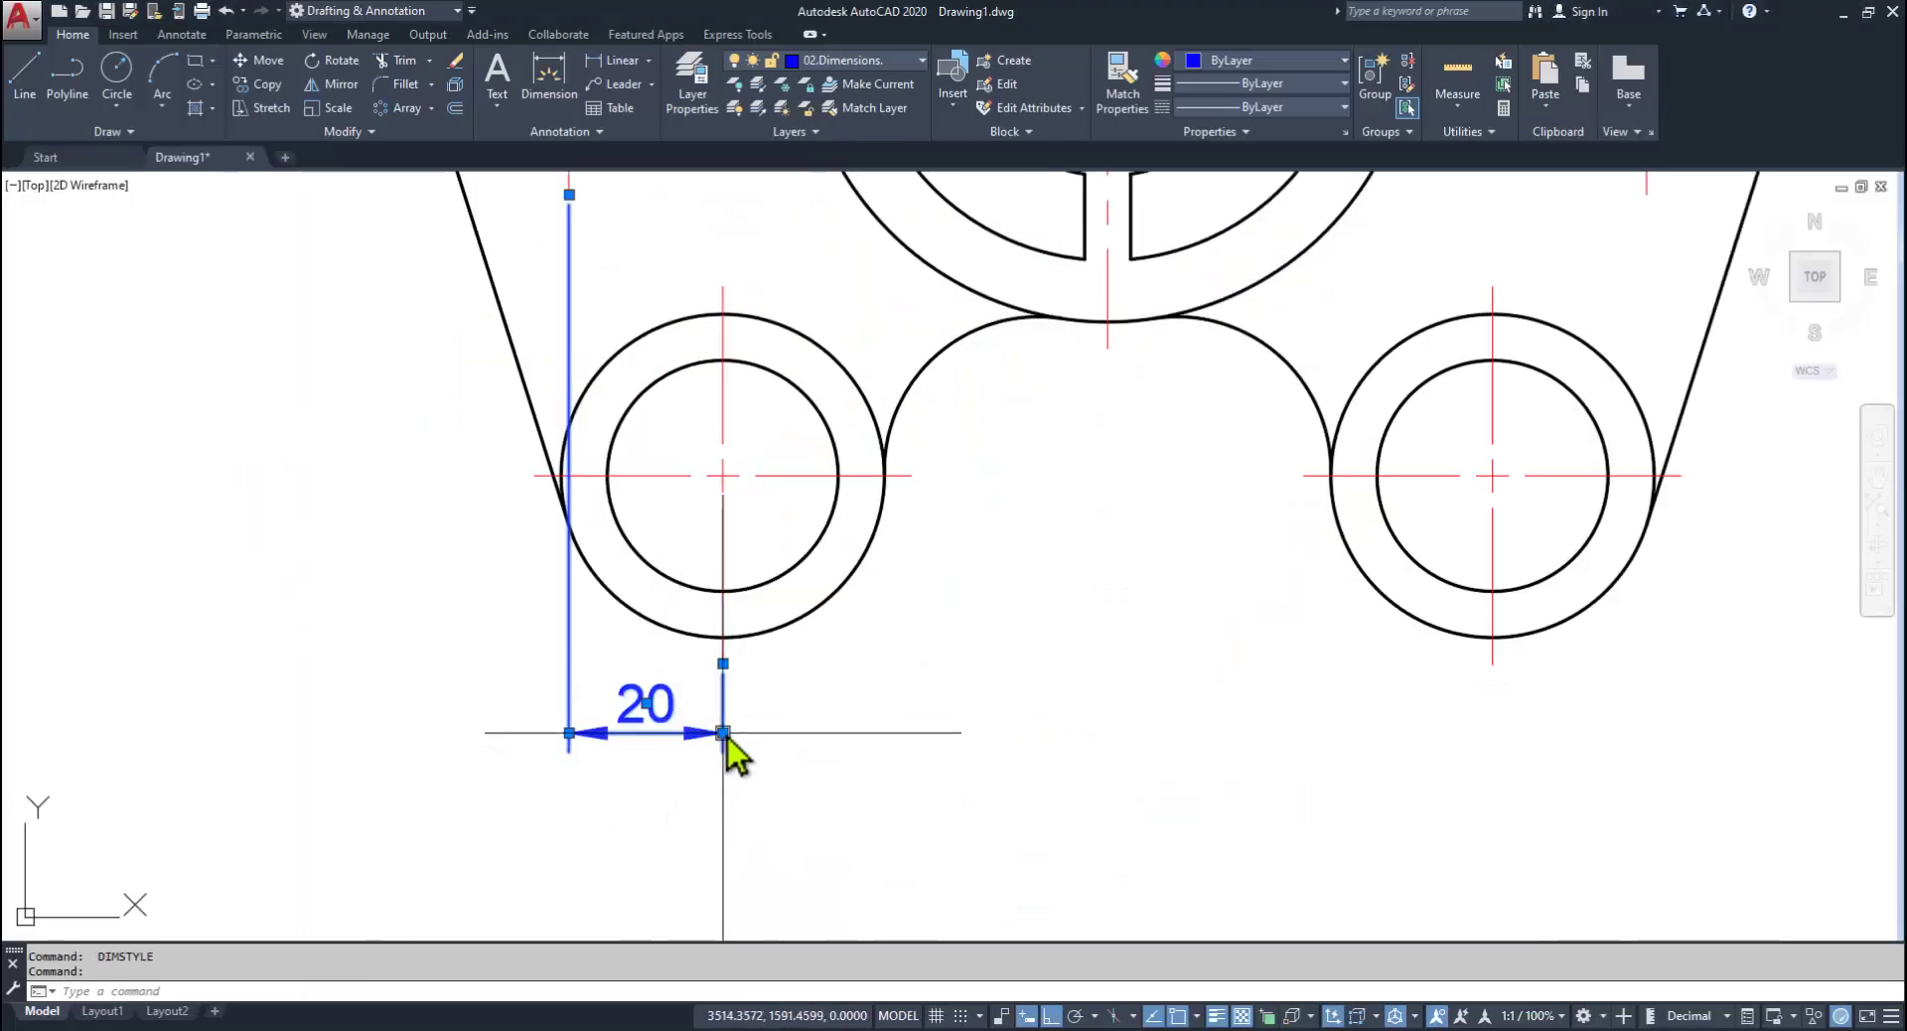
mouse_move(723, 733)
left_click(825, 785)
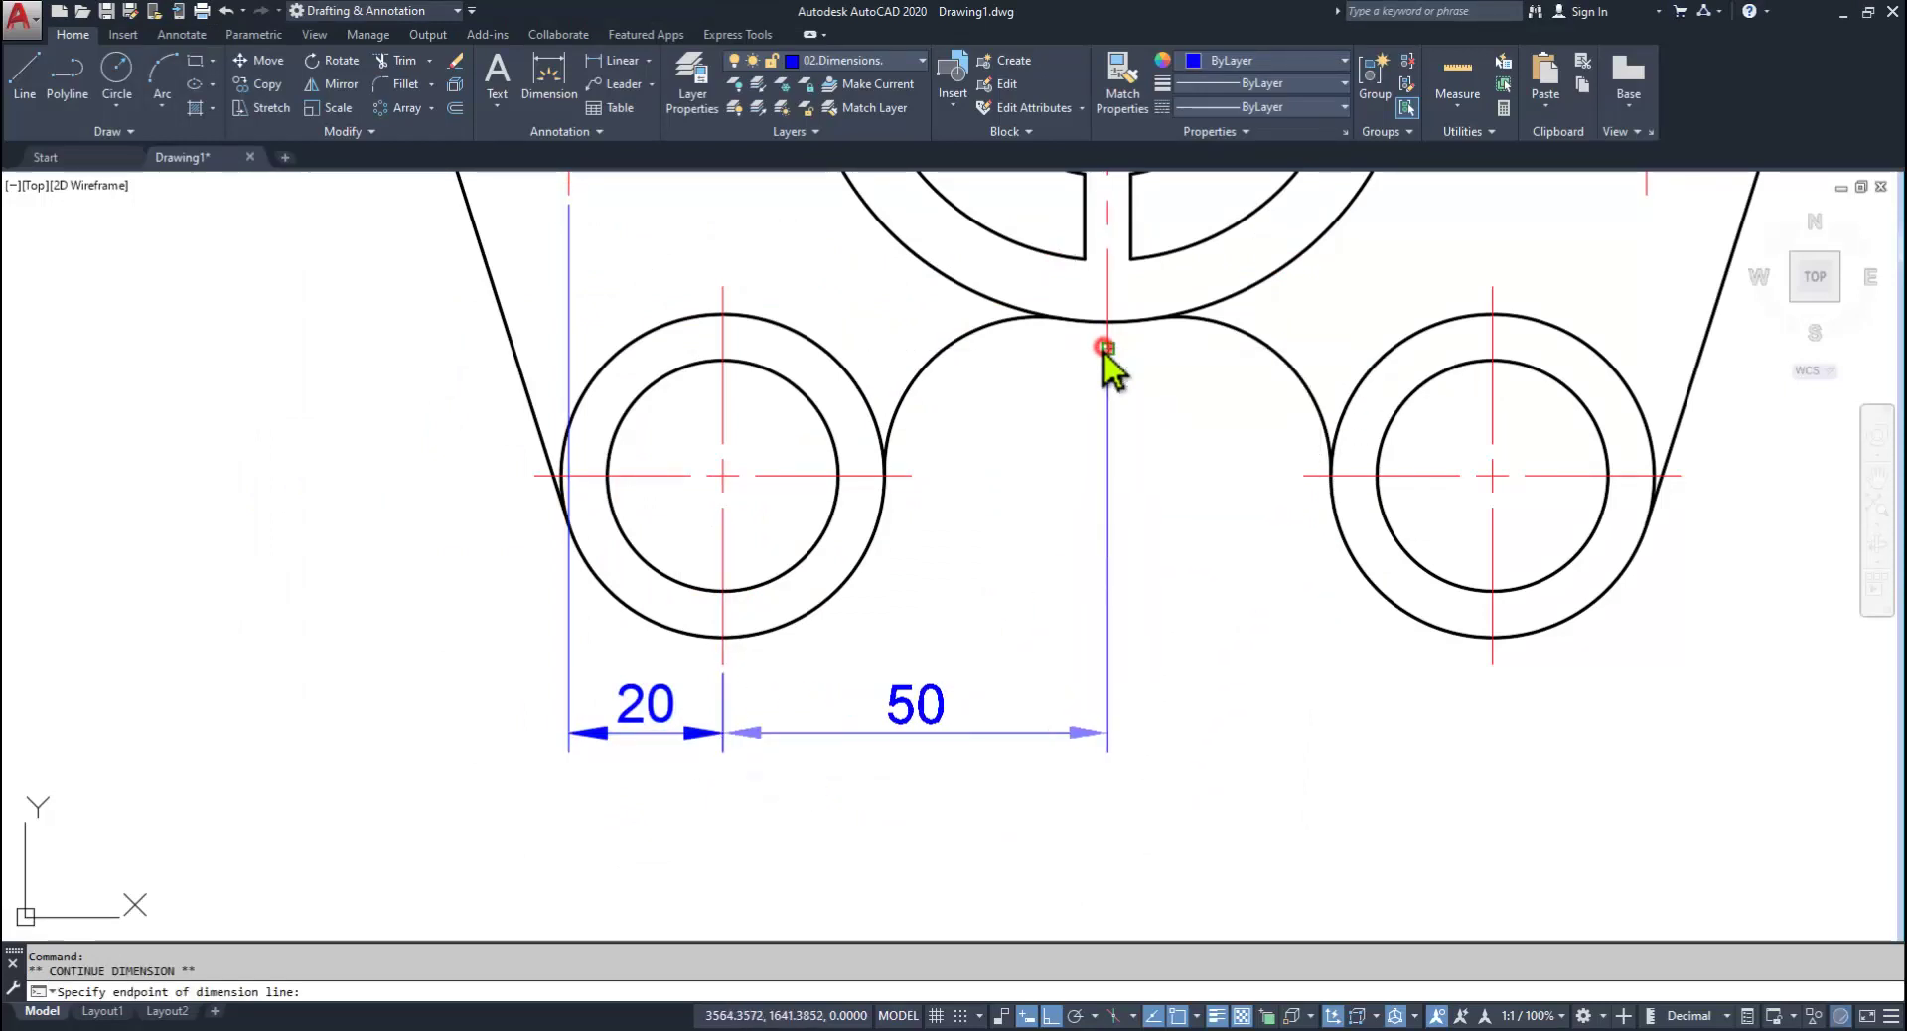
left_click(1107, 348)
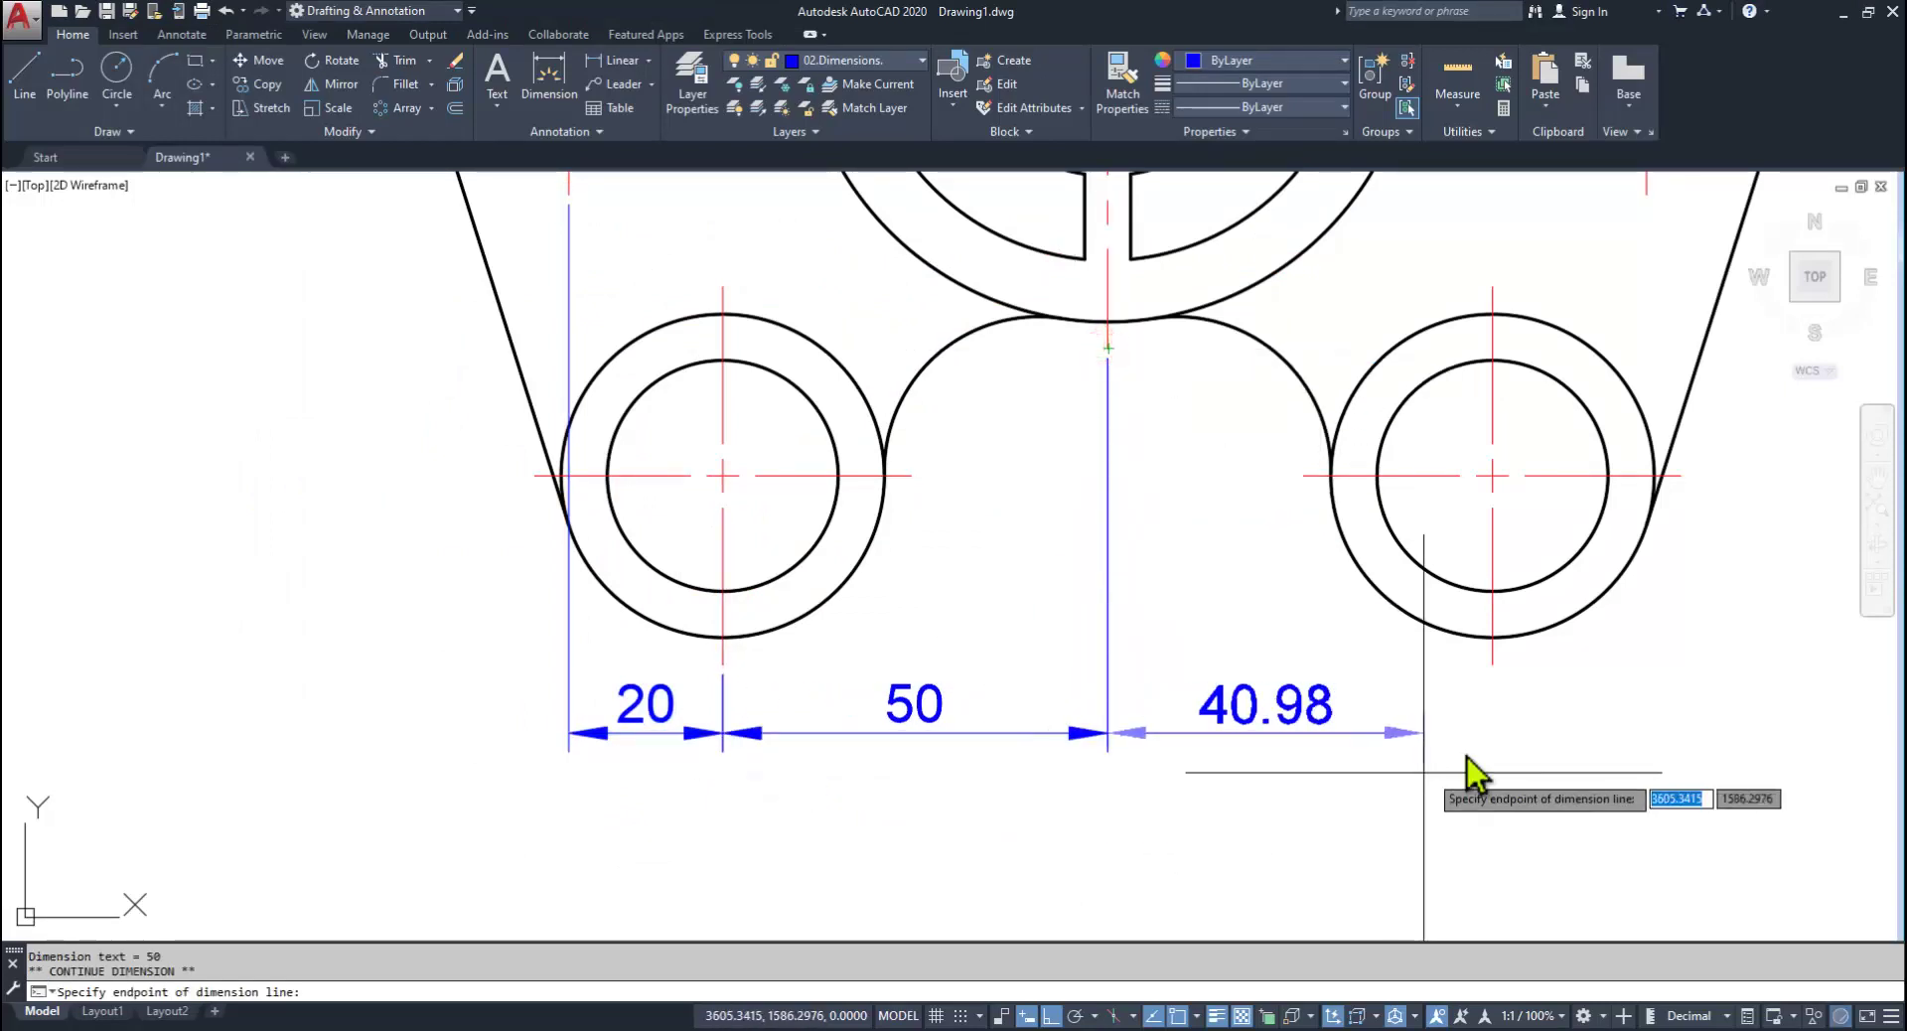
left_click(1493, 662)
Step: Continue the horizontal dimension chain to the middle-right circle's vertical centreline and end the chain
middle_click_drag(1493, 663, 941, 775)
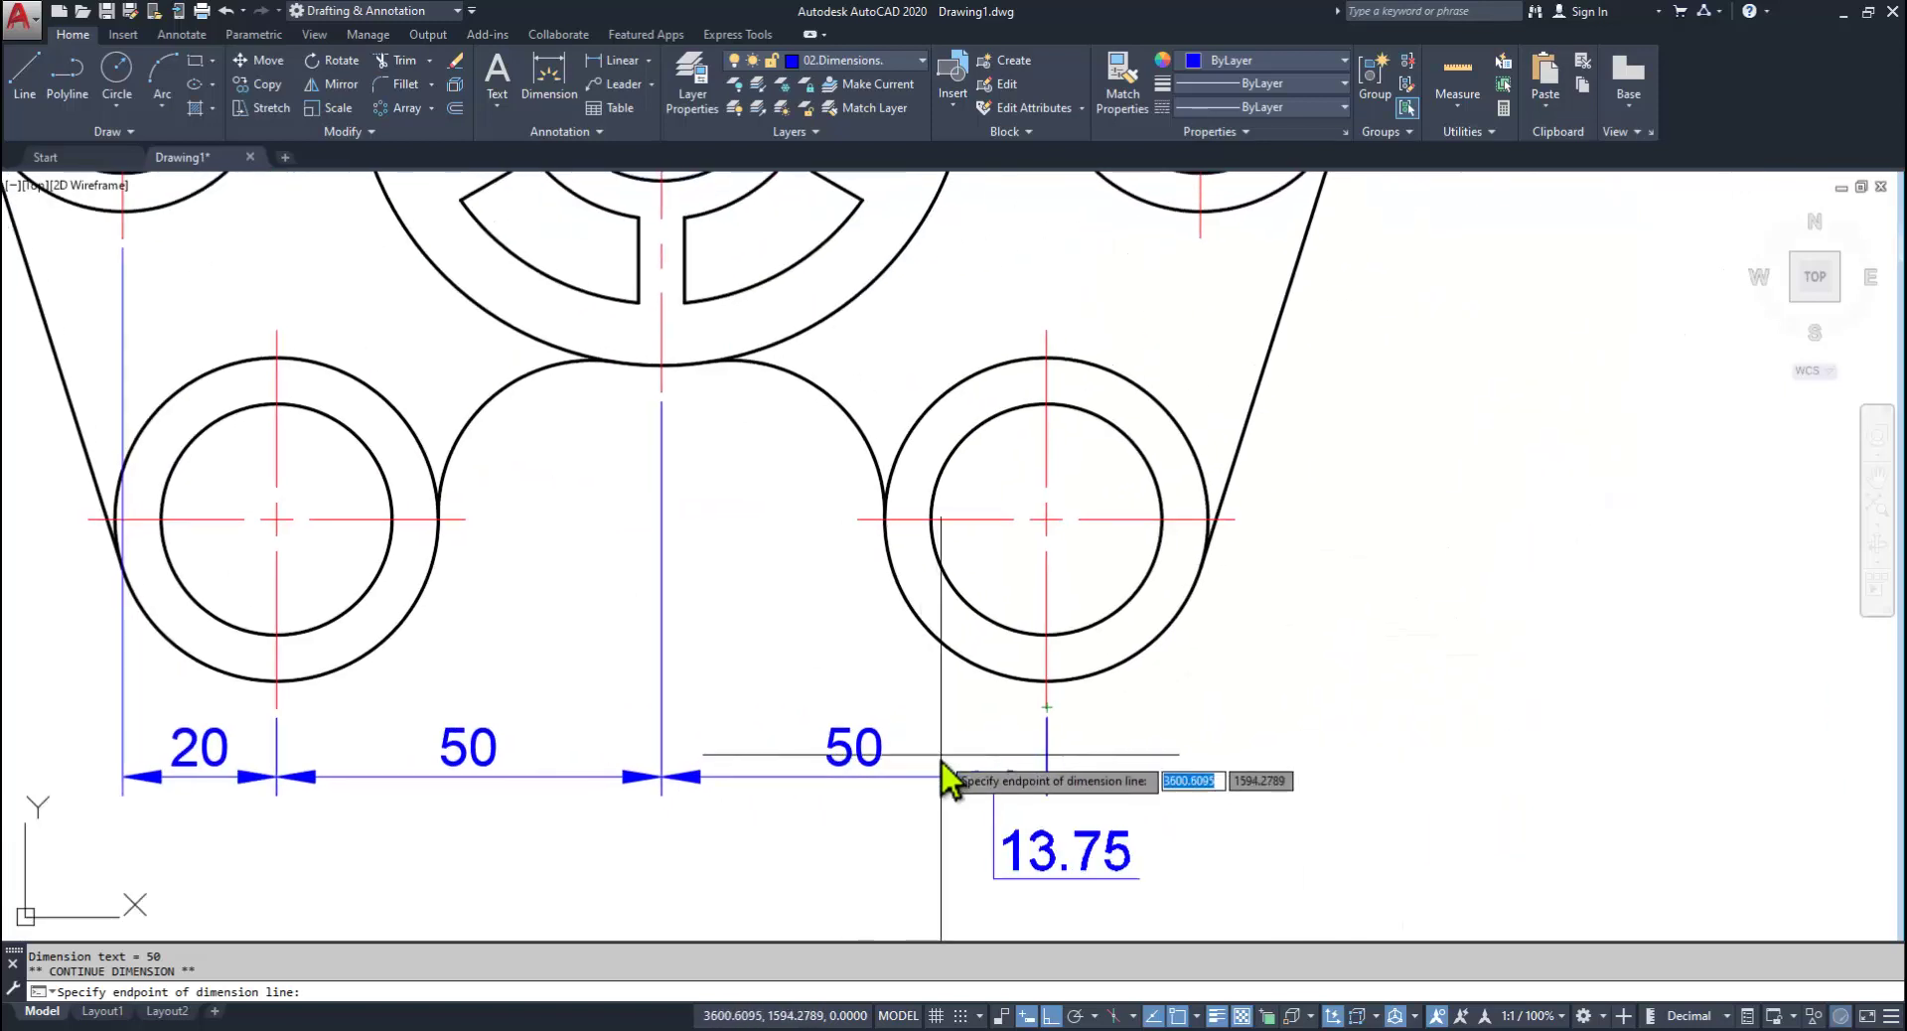
scroll(941, 775, "down", 5)
scroll(1063, 648, "up", 3)
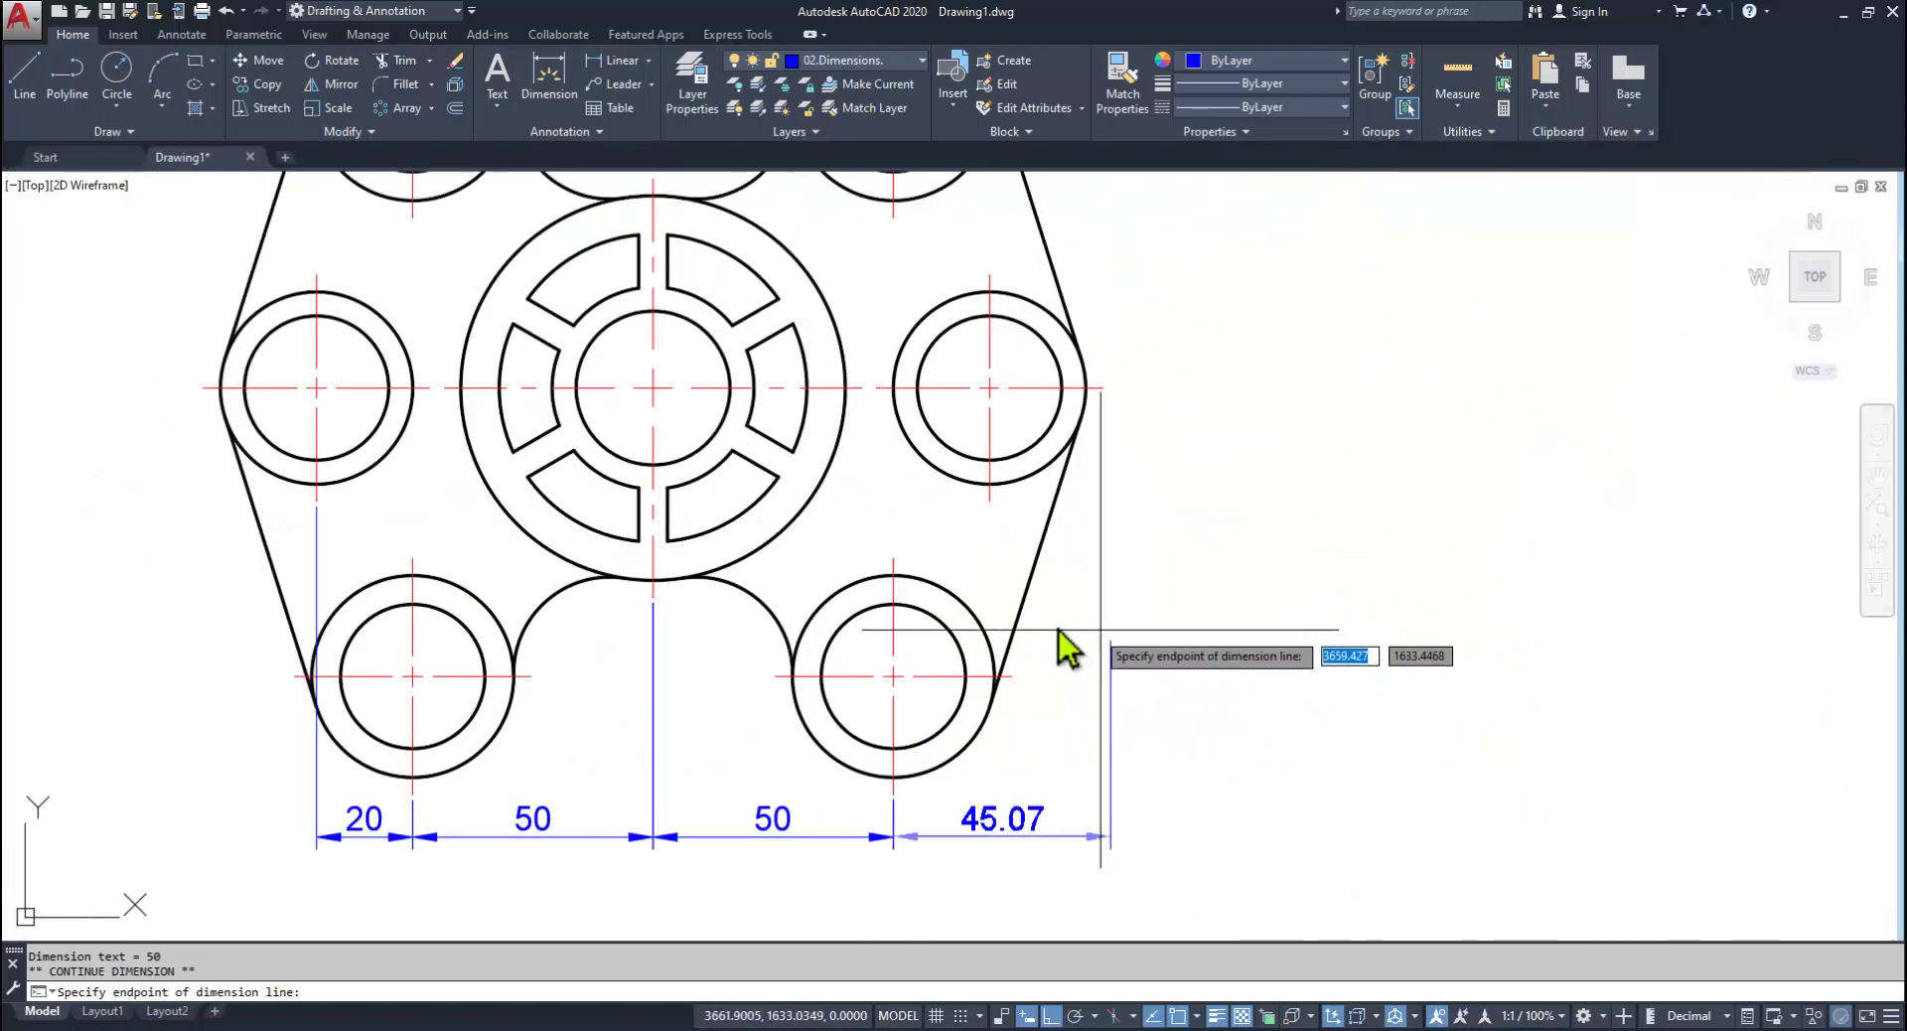
left_click(990, 502)
key("Escape")
key("Escape")
middle_click_drag(850, 890, 940, 870)
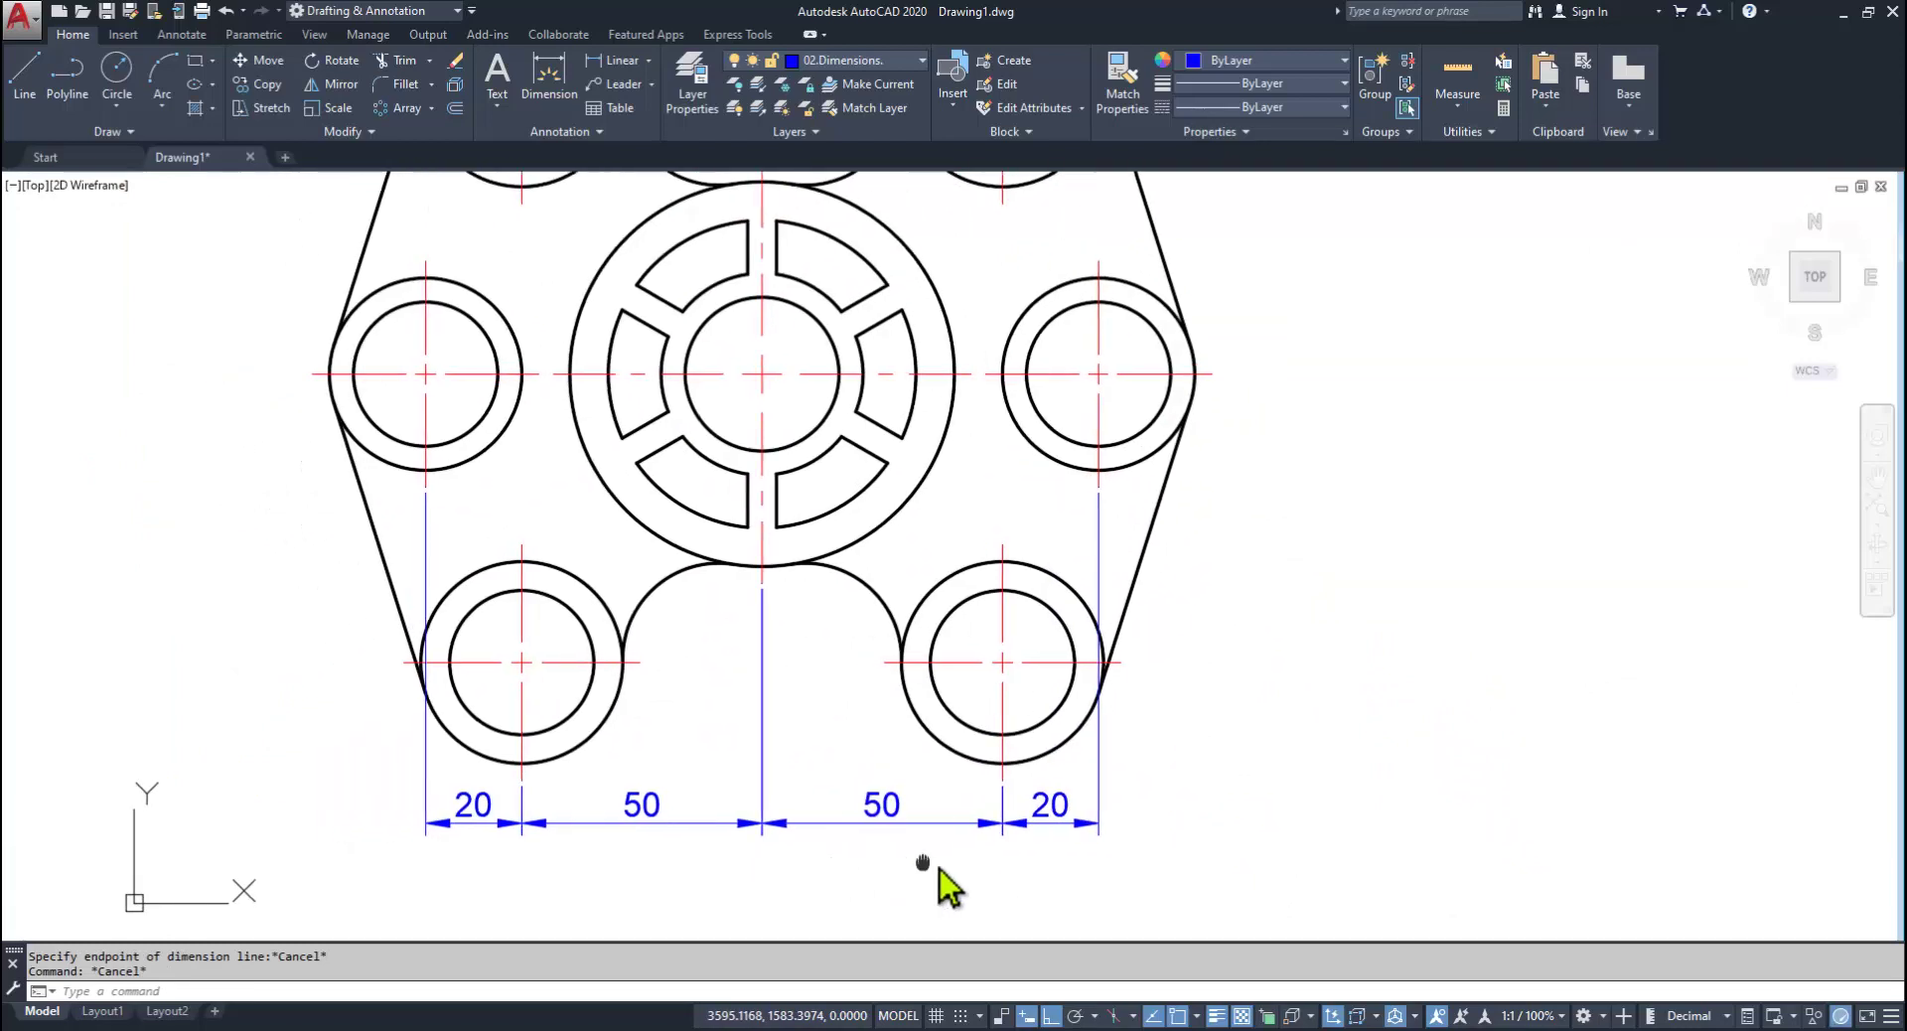
scroll(809, 881, "down", 1)
scroll(970, 924, "up", 1)
middle_click_drag(732, 762, 967, 758)
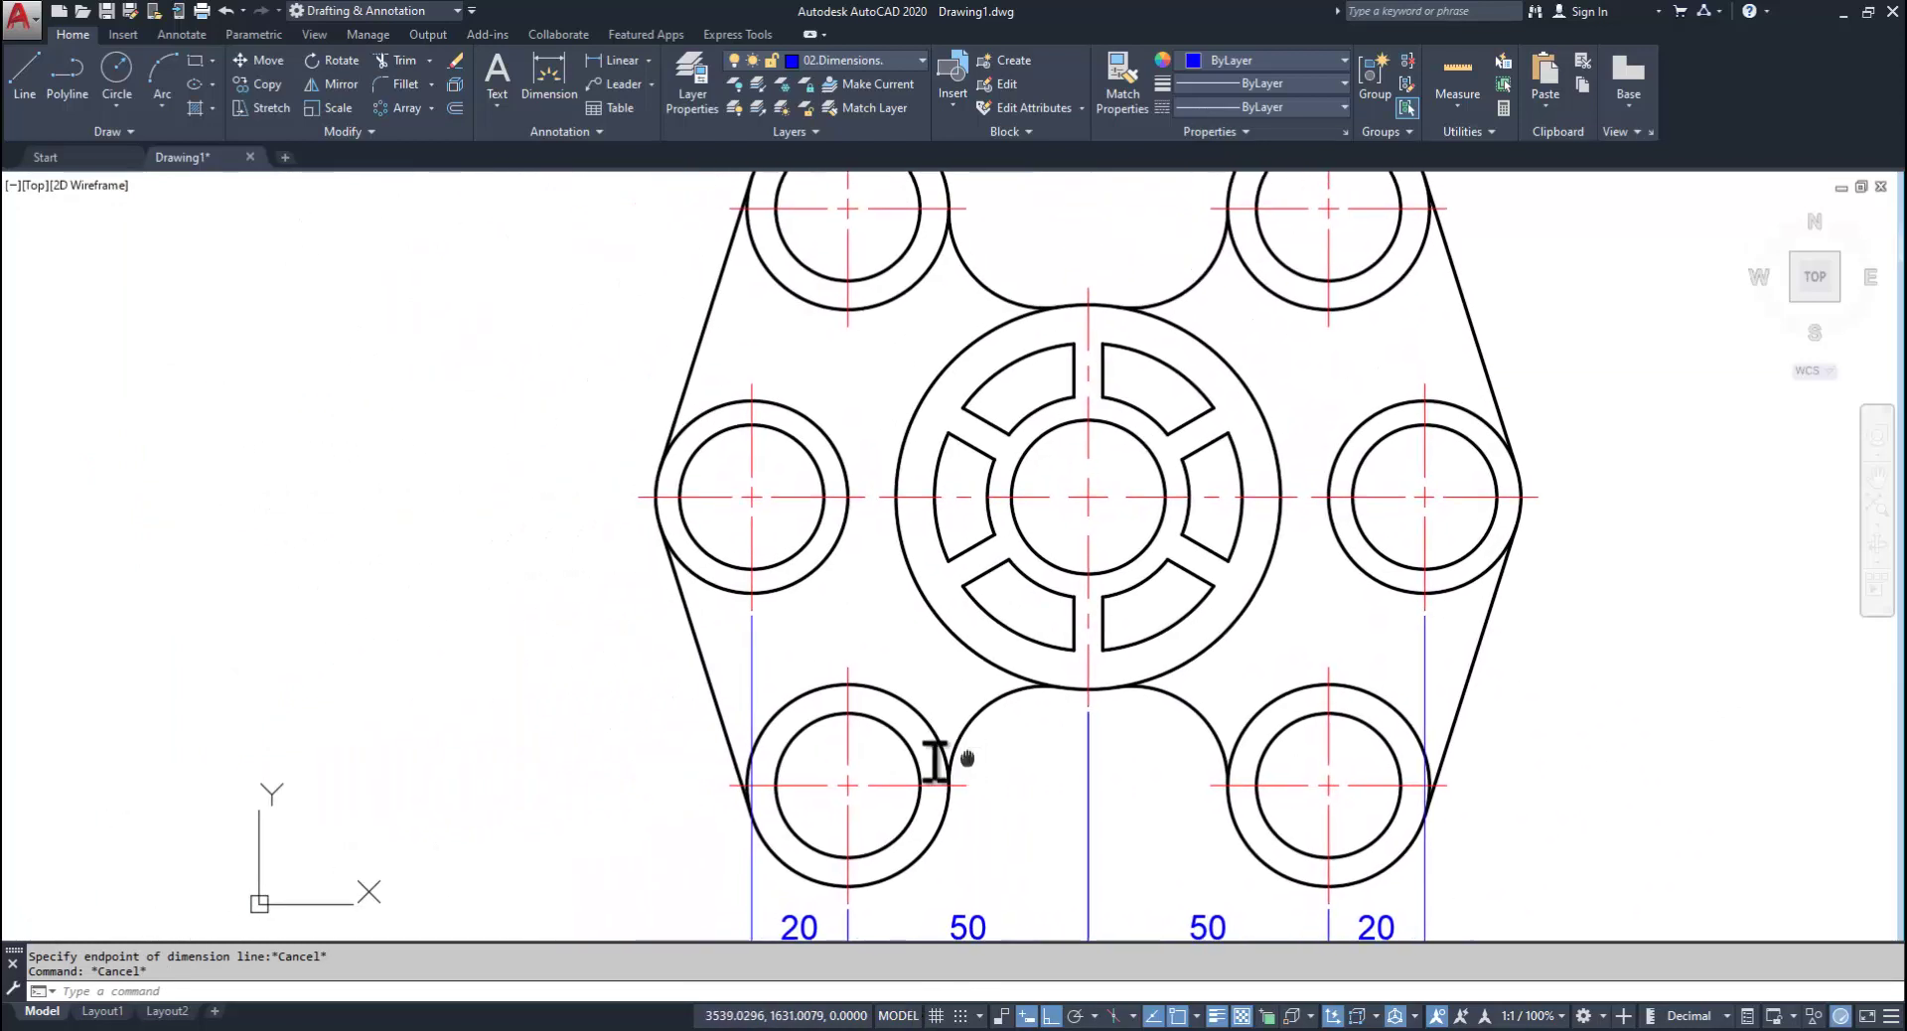
scroll(626, 528, "down", 1)
scroll(629, 289, "up", 1)
type("d")
key("Return")
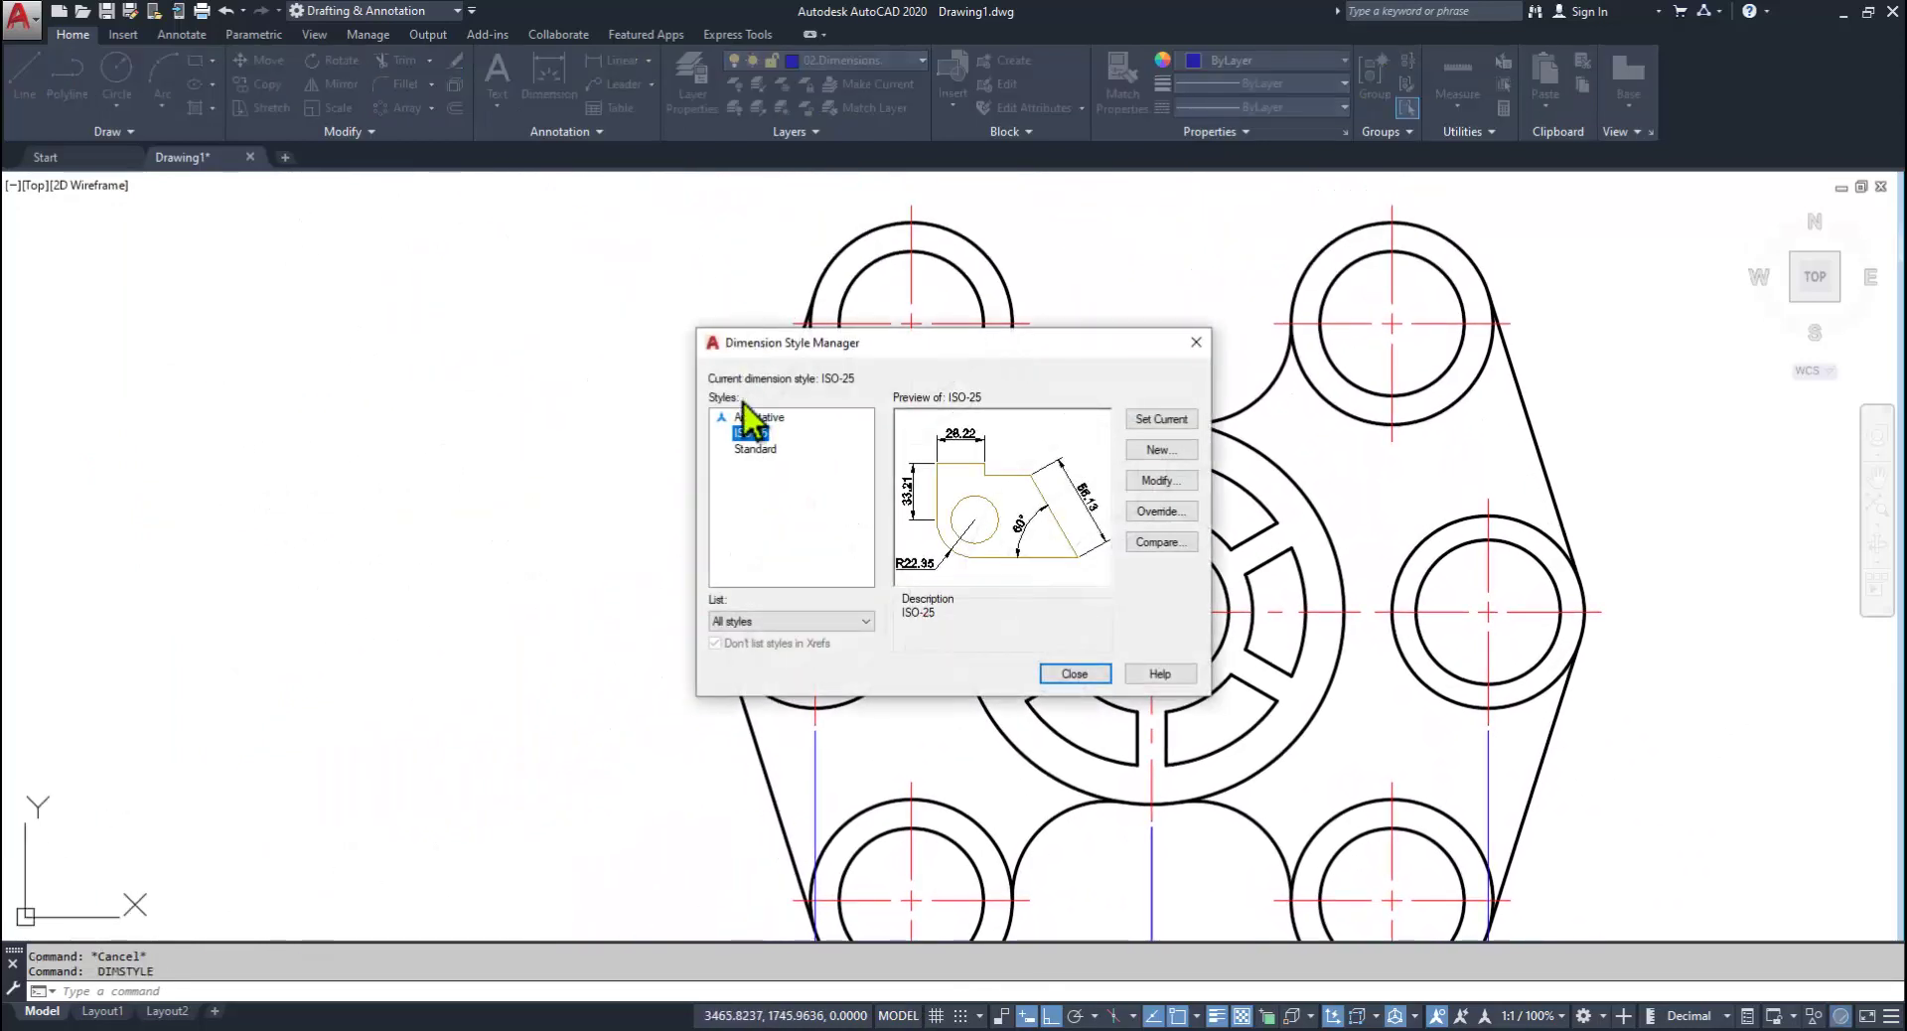
key("Escape")
Step: Place a vertical linear dimension beside the part between the centrelines of the upper-left and middle-left circles
left_click(622, 63)
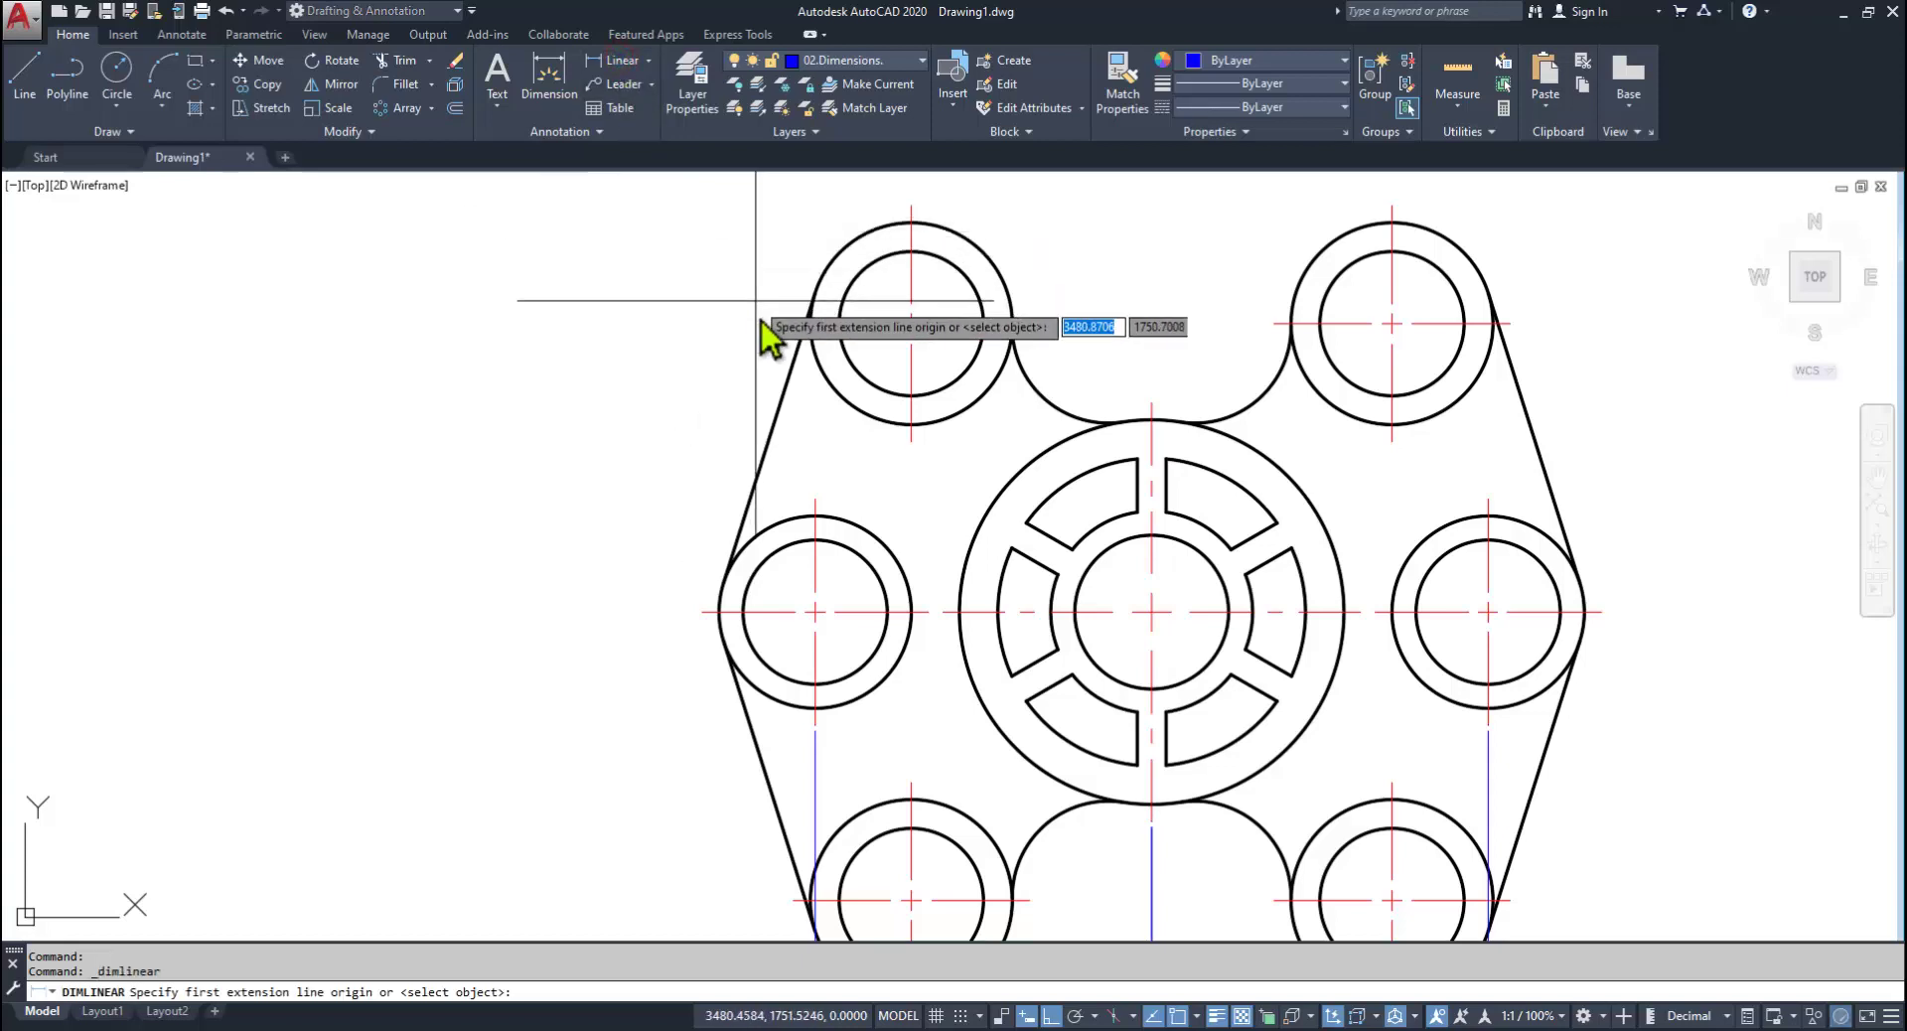
left_click(795, 323)
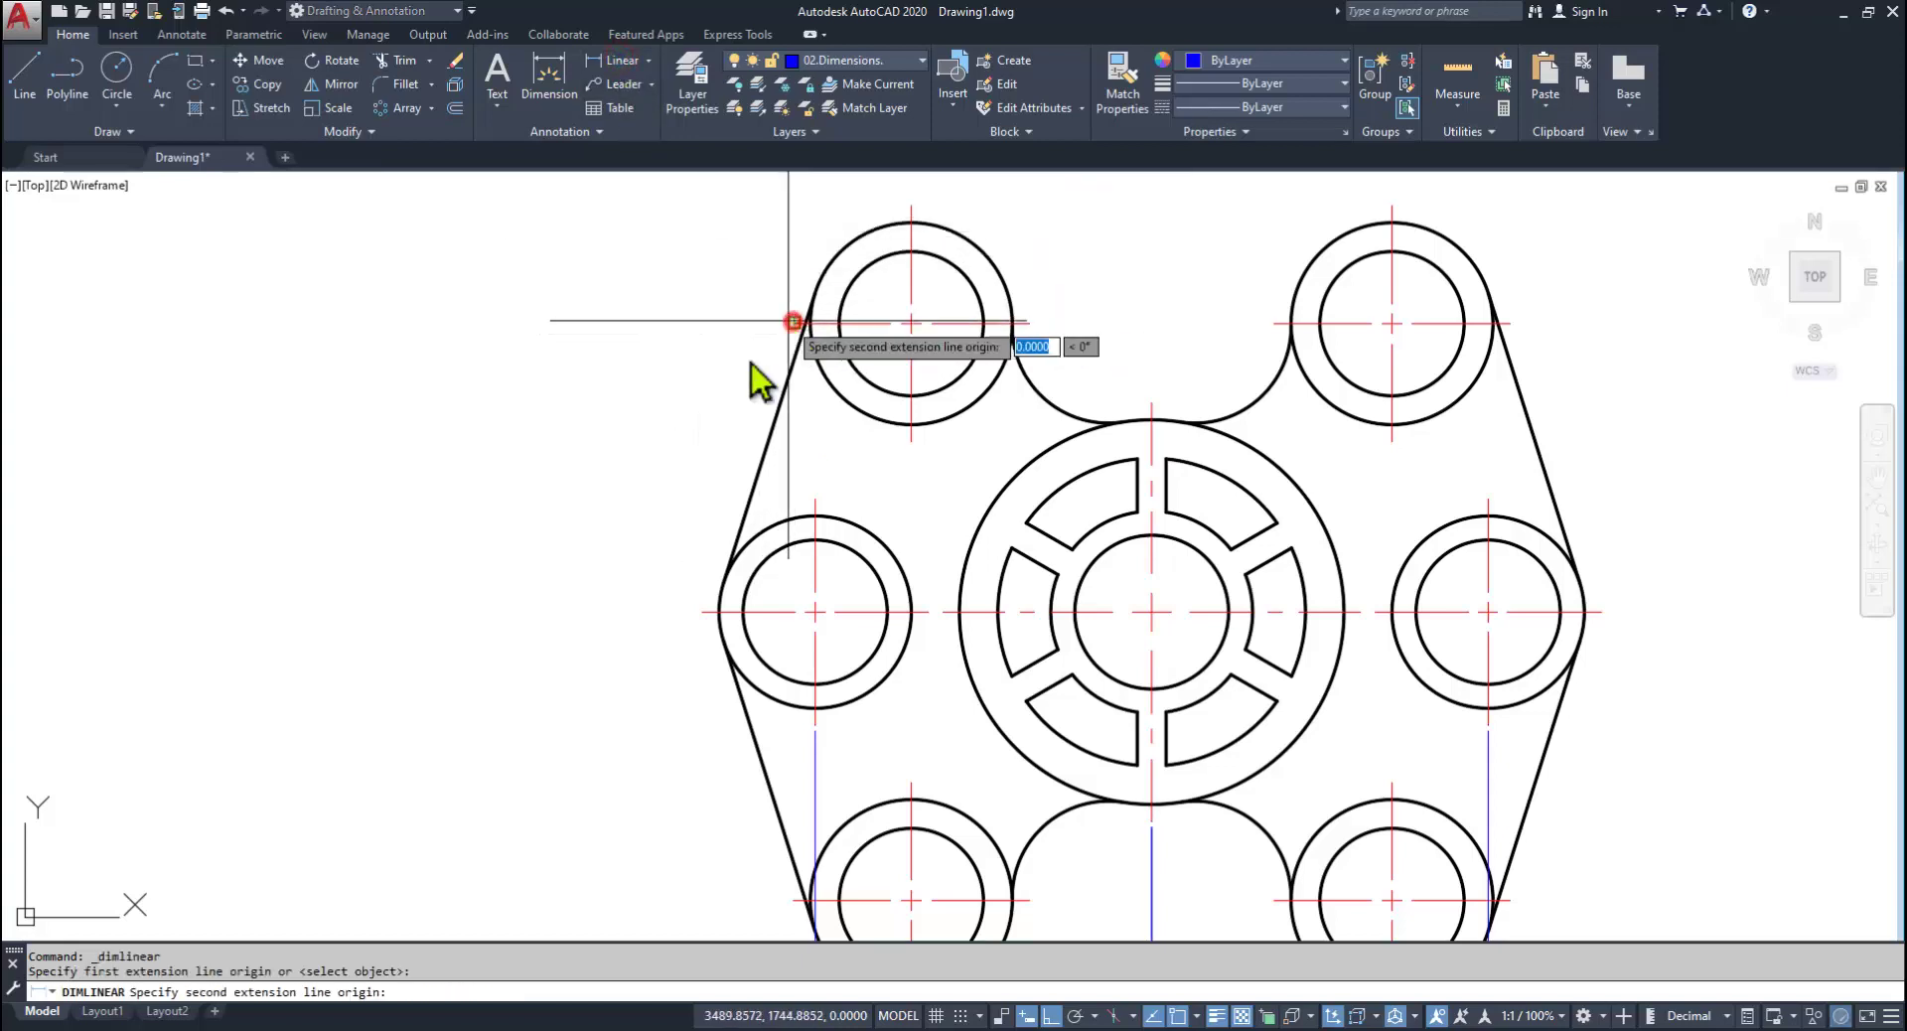
left_click(702, 612)
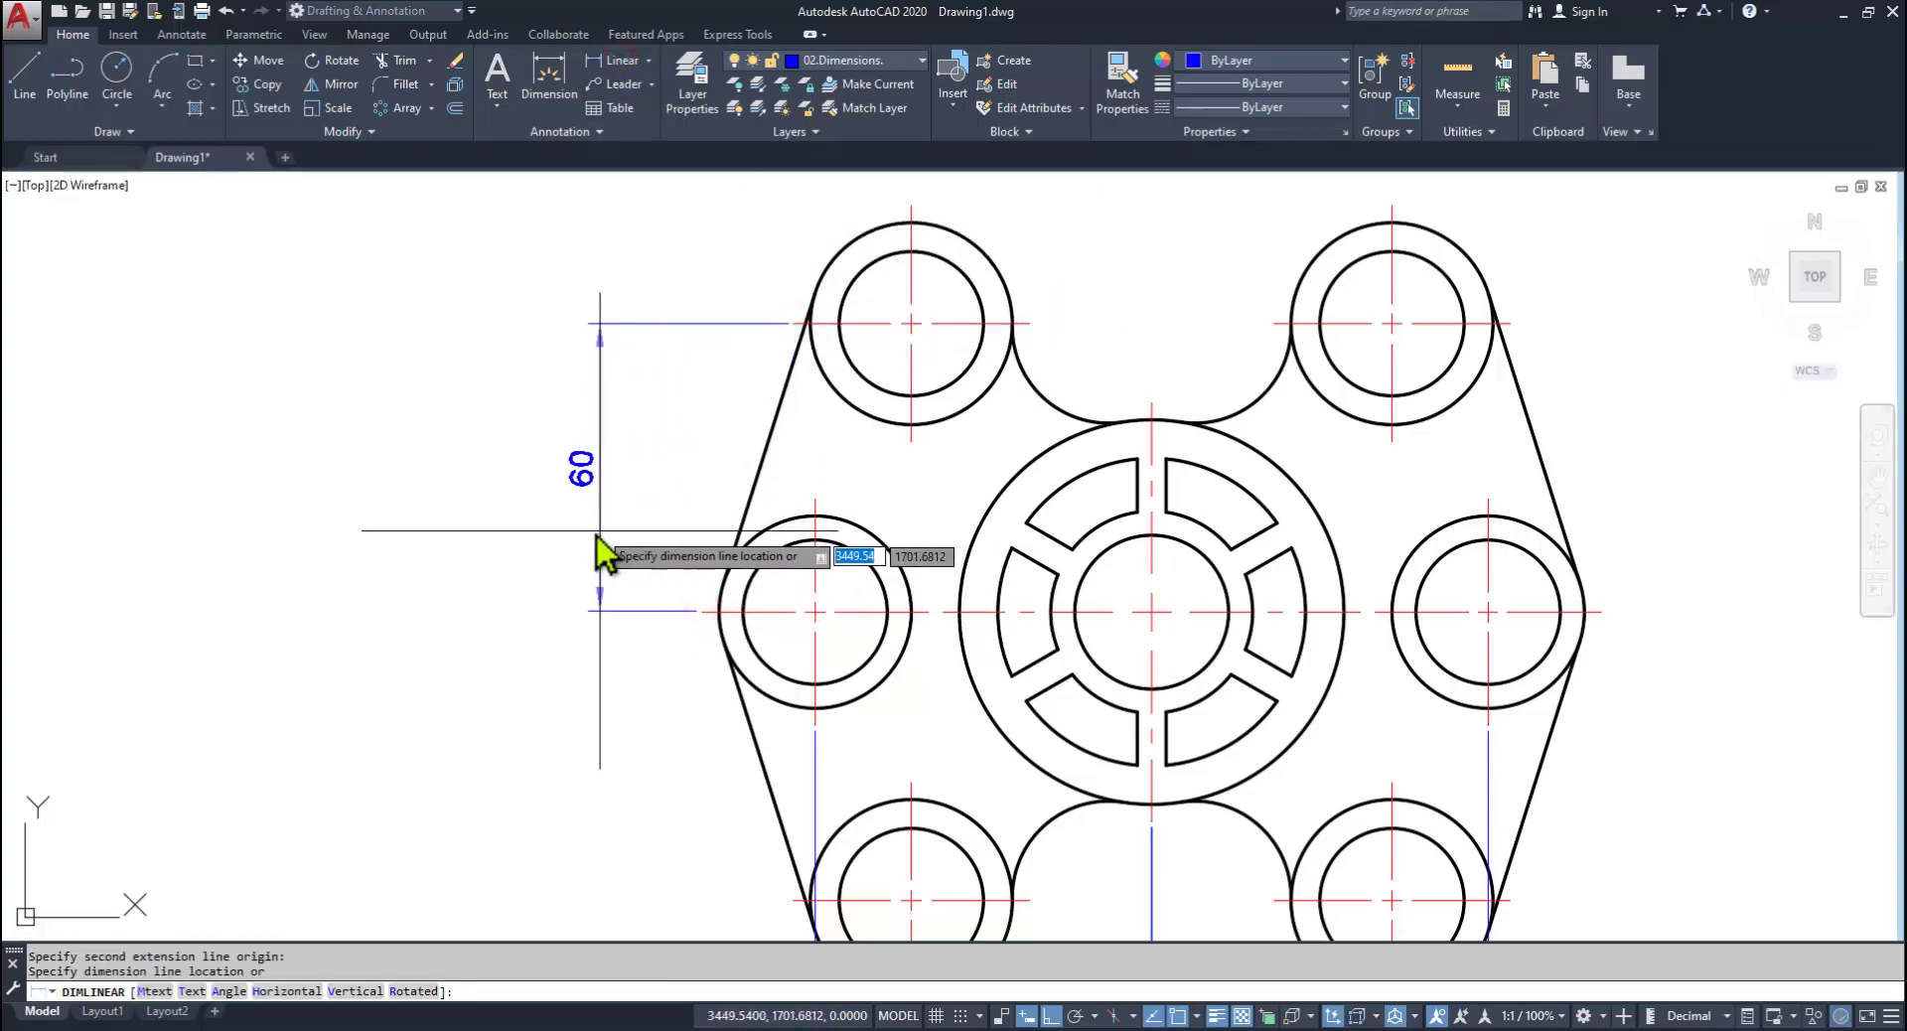
left_click(585, 529)
Step: Continue the vertical dimension down to the lower-left circle's horizontal centreline and end the chain
left_click(588, 568)
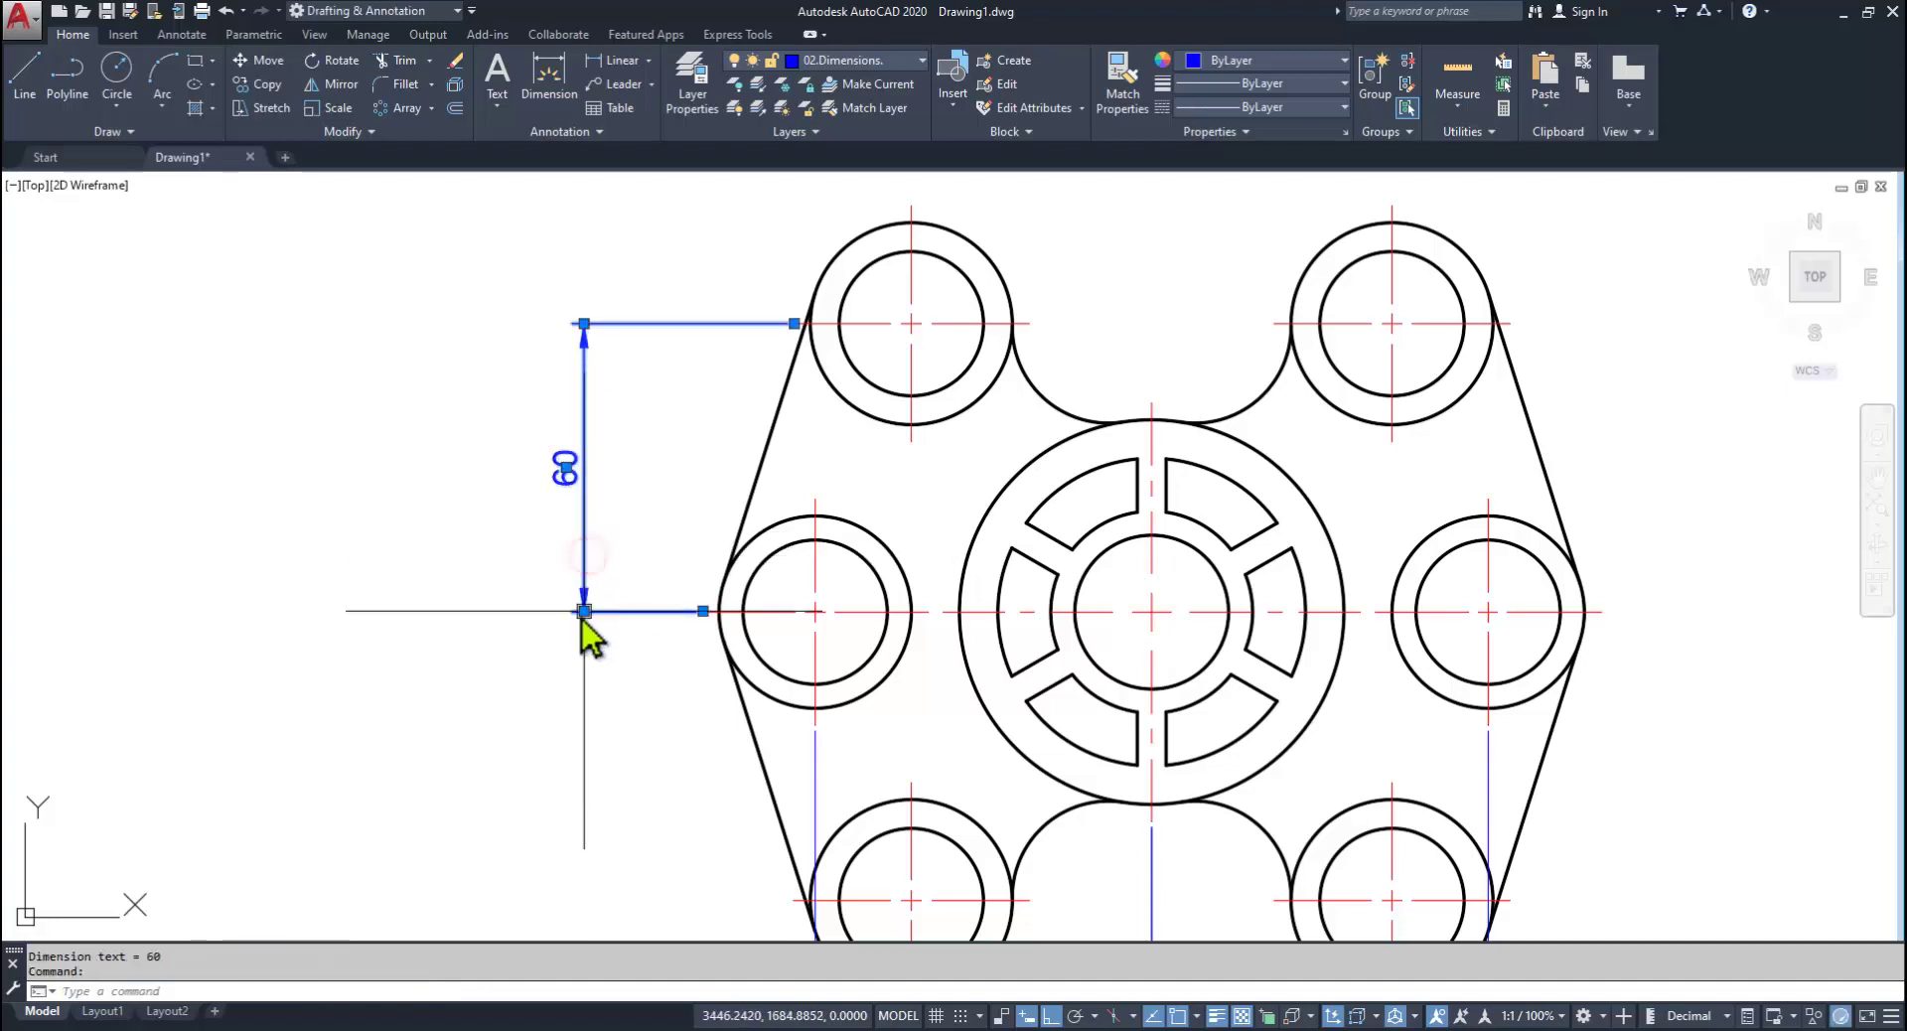
mouse_move(584, 612)
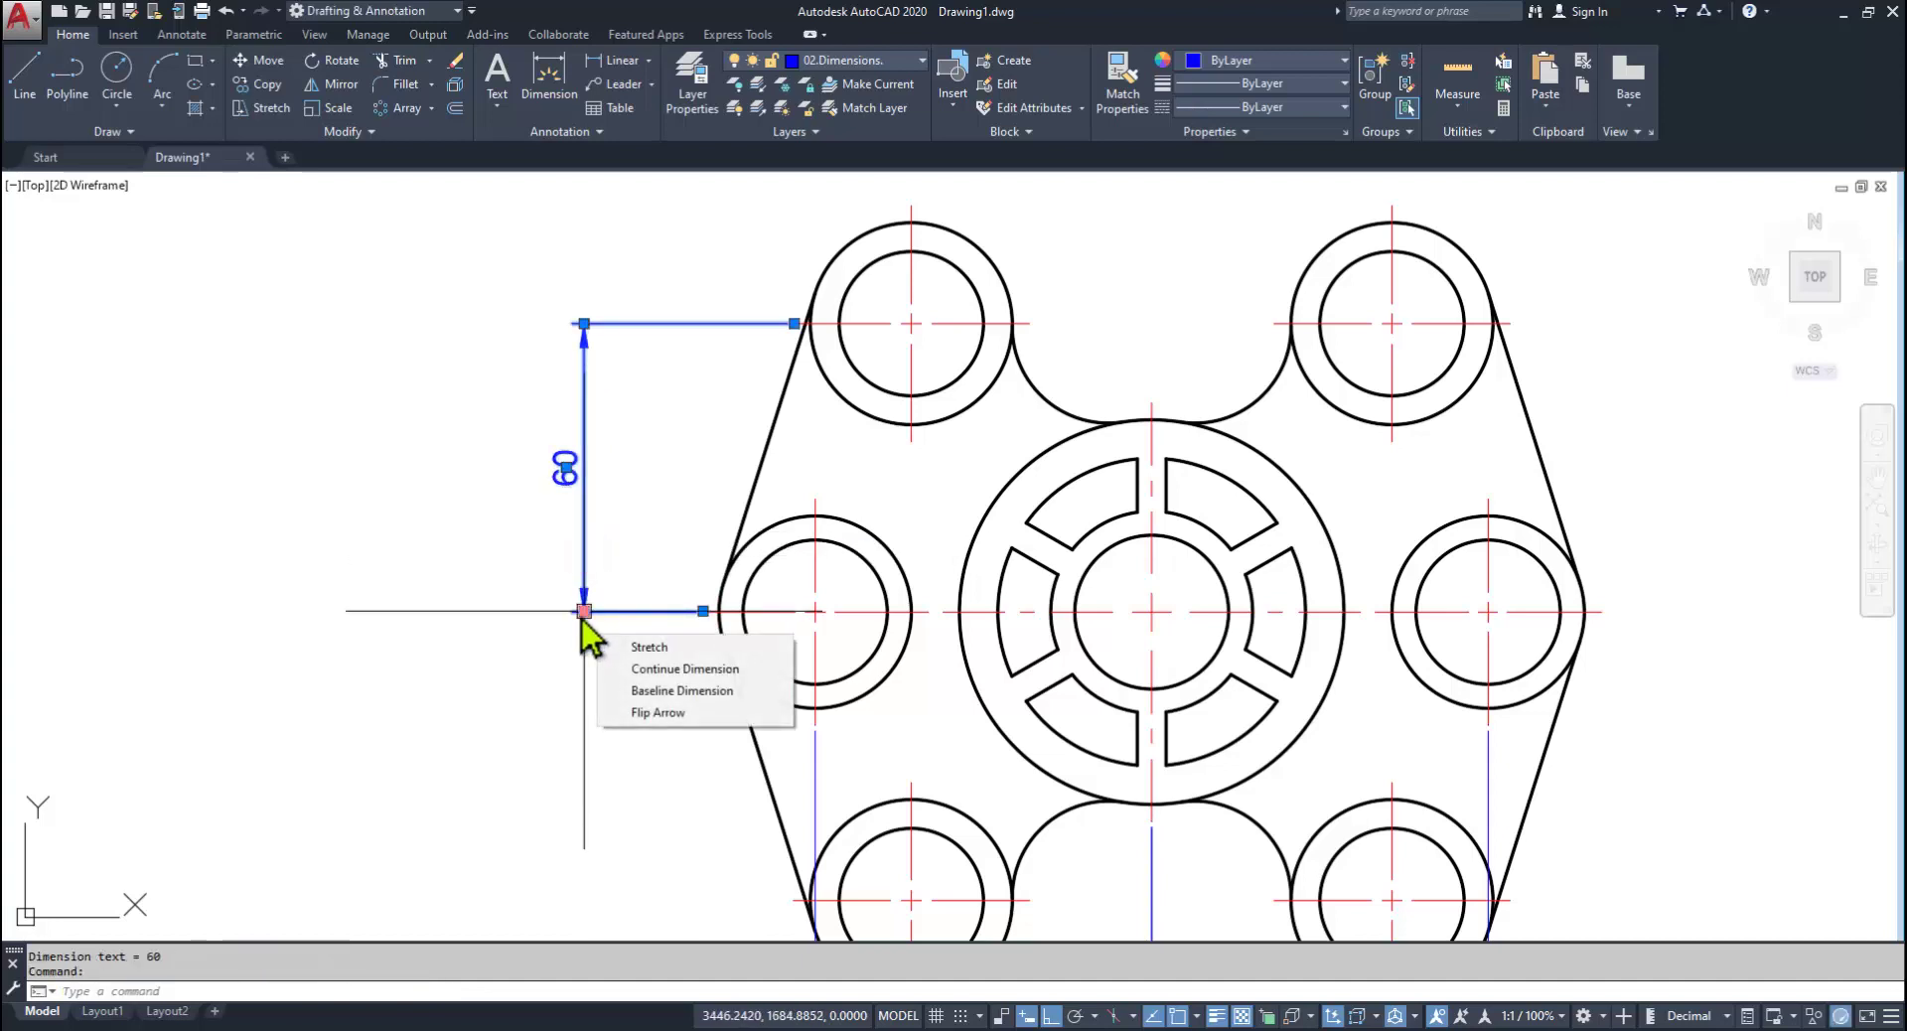
left_click(640, 671)
middle_click_drag(638, 696, 630, 447)
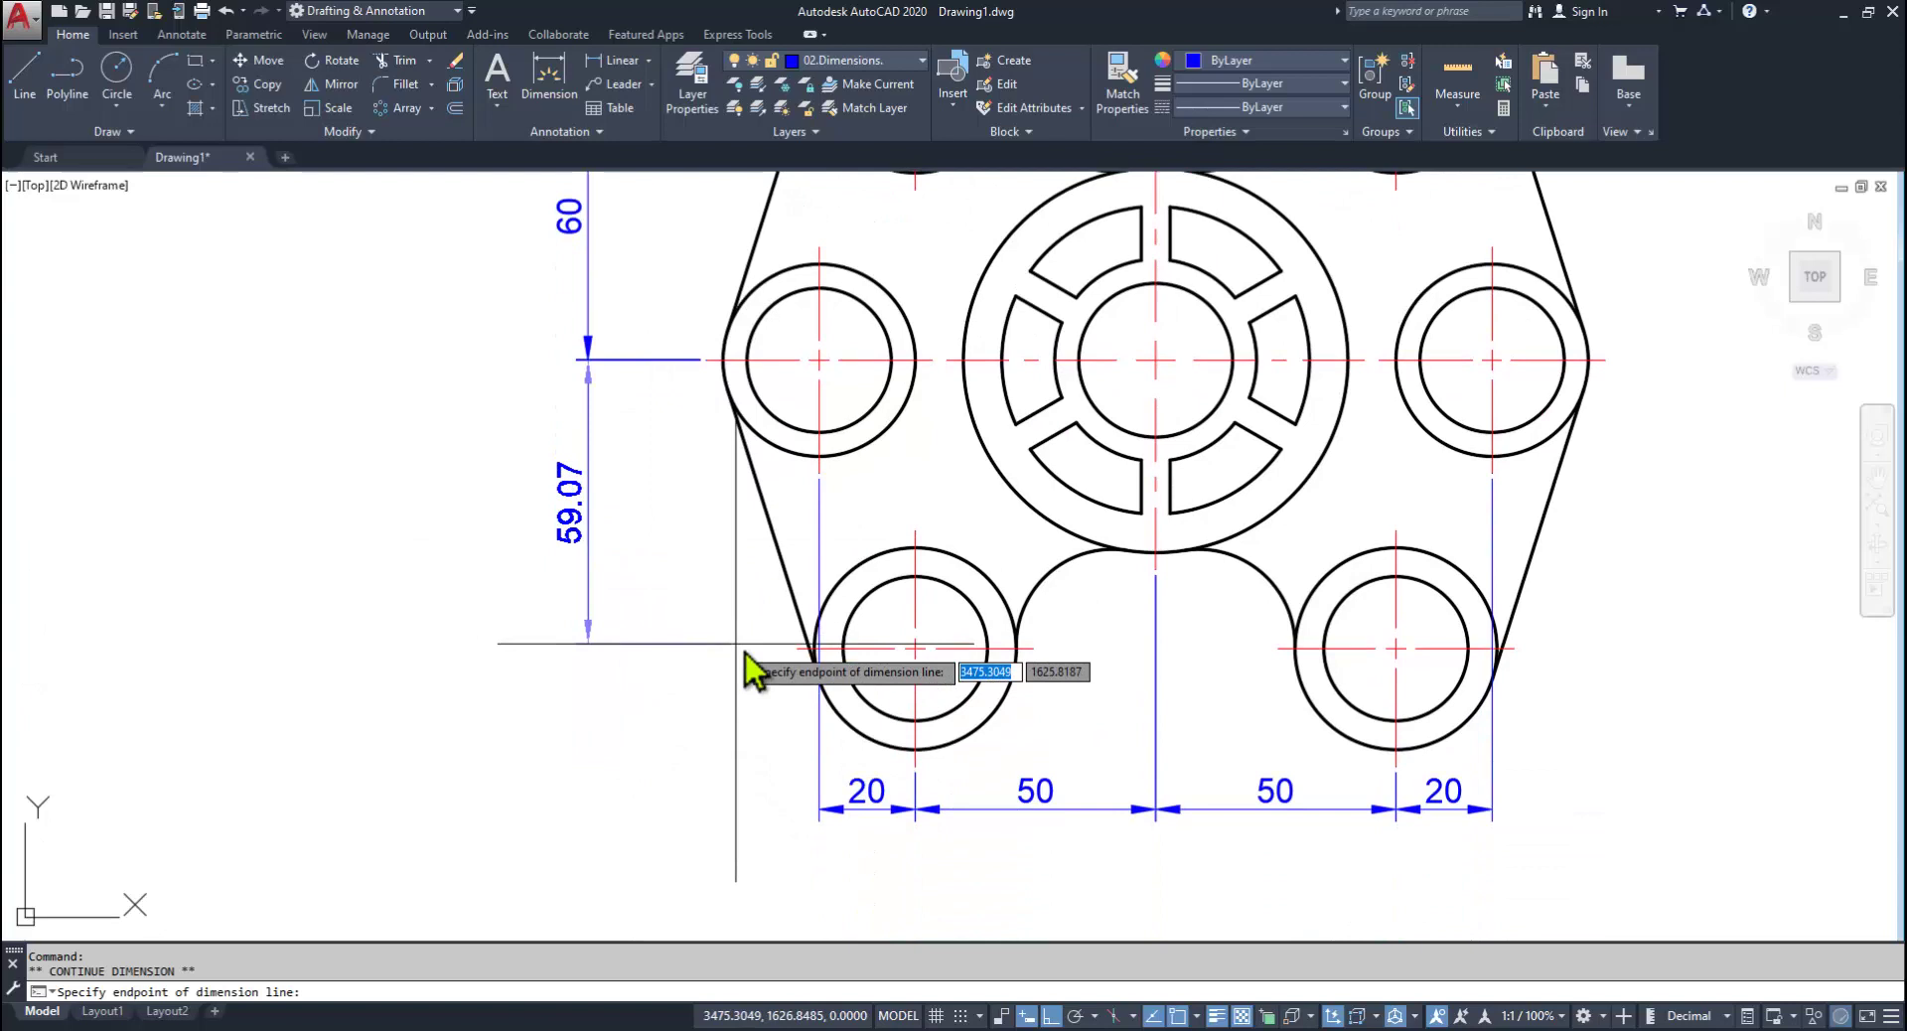
left_click(801, 657)
key("Escape")
key("Escape")
Step: Switch to the exercise PDF and check the reference drawing for the remaining radius and width dimensions
mouse_move(1202, 608)
middle_mouse_down()
mouse_move(821, 800)
mouse_move(901, 852)
mouse_move(868, 825)
mouse_move(964, 761)
middle_mouse_up()
key("alt+Tab")
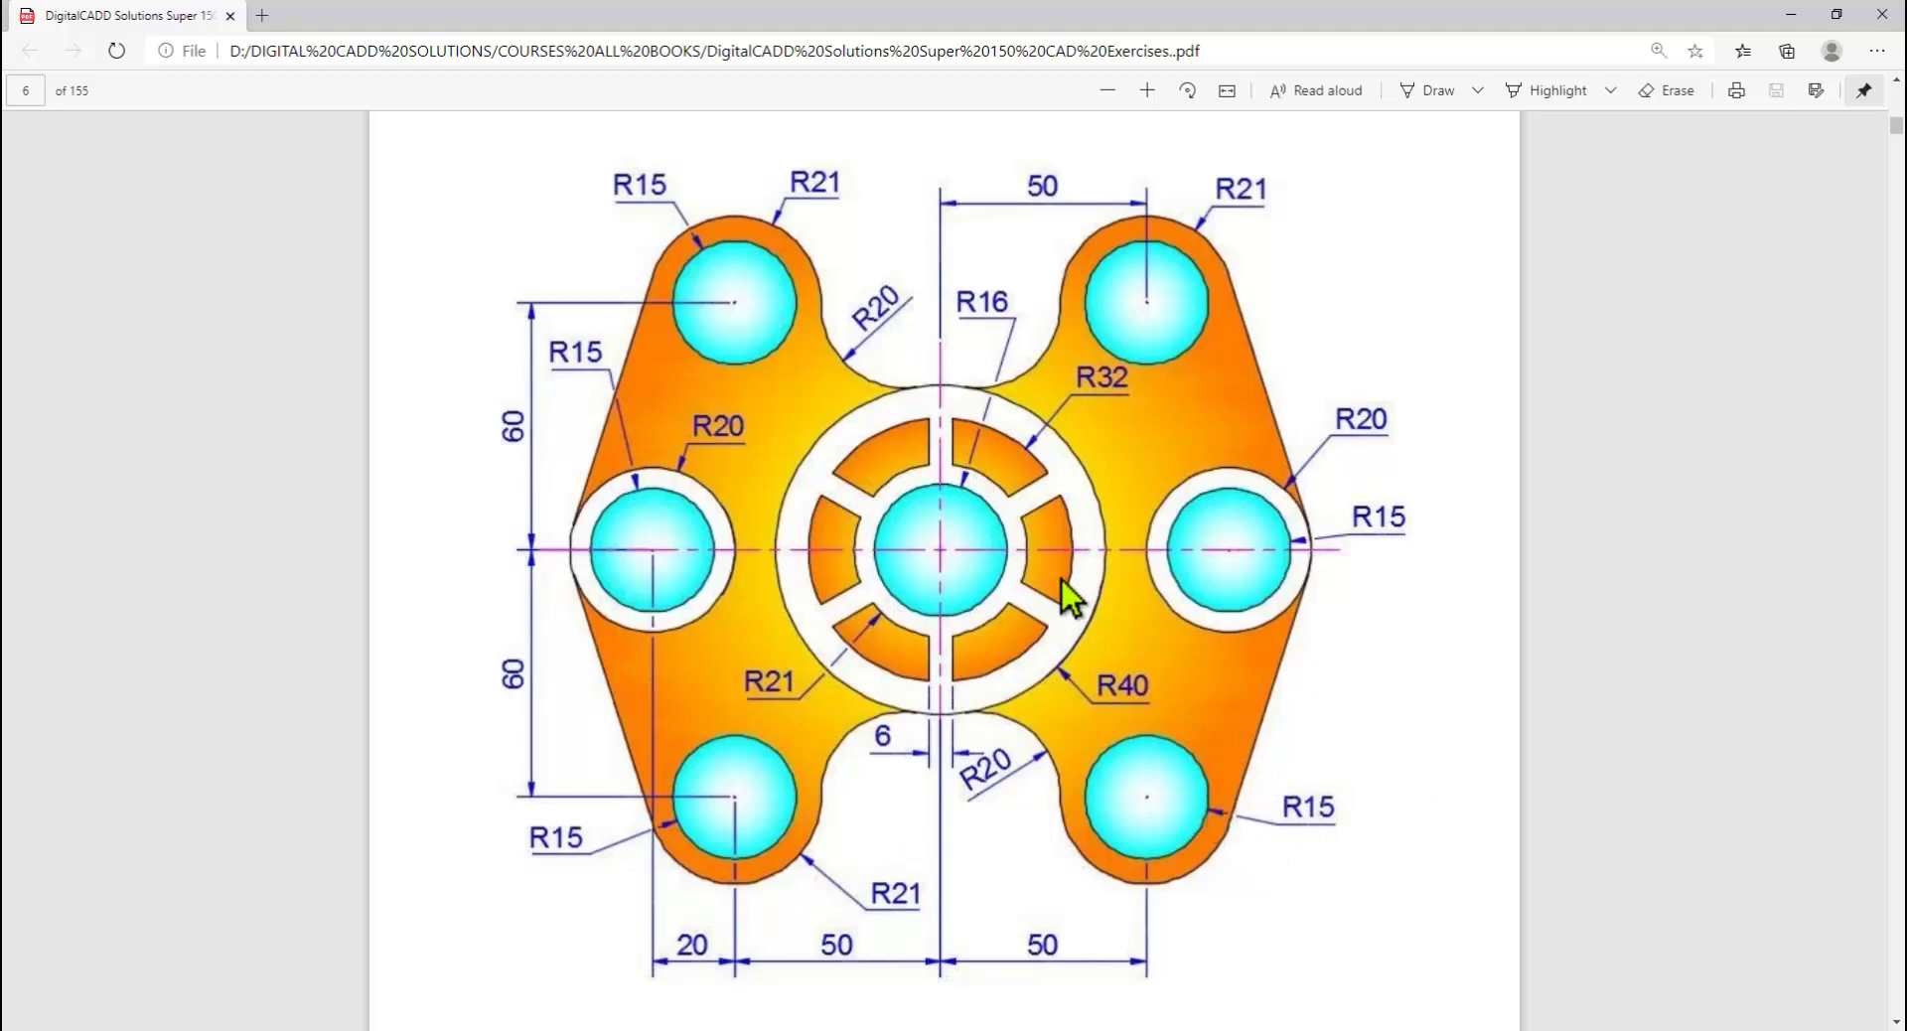
Step: Consult the exercise PDF, then add a radius dimension to the outer circle of the upper-left boss, with its text at the upper right
key("alt+Tab")
mouse_move(937, 477)
middle_mouse_down()
mouse_move(903, 694)
mouse_move(970, 307)
mouse_move(961, 335)
middle_mouse_up()
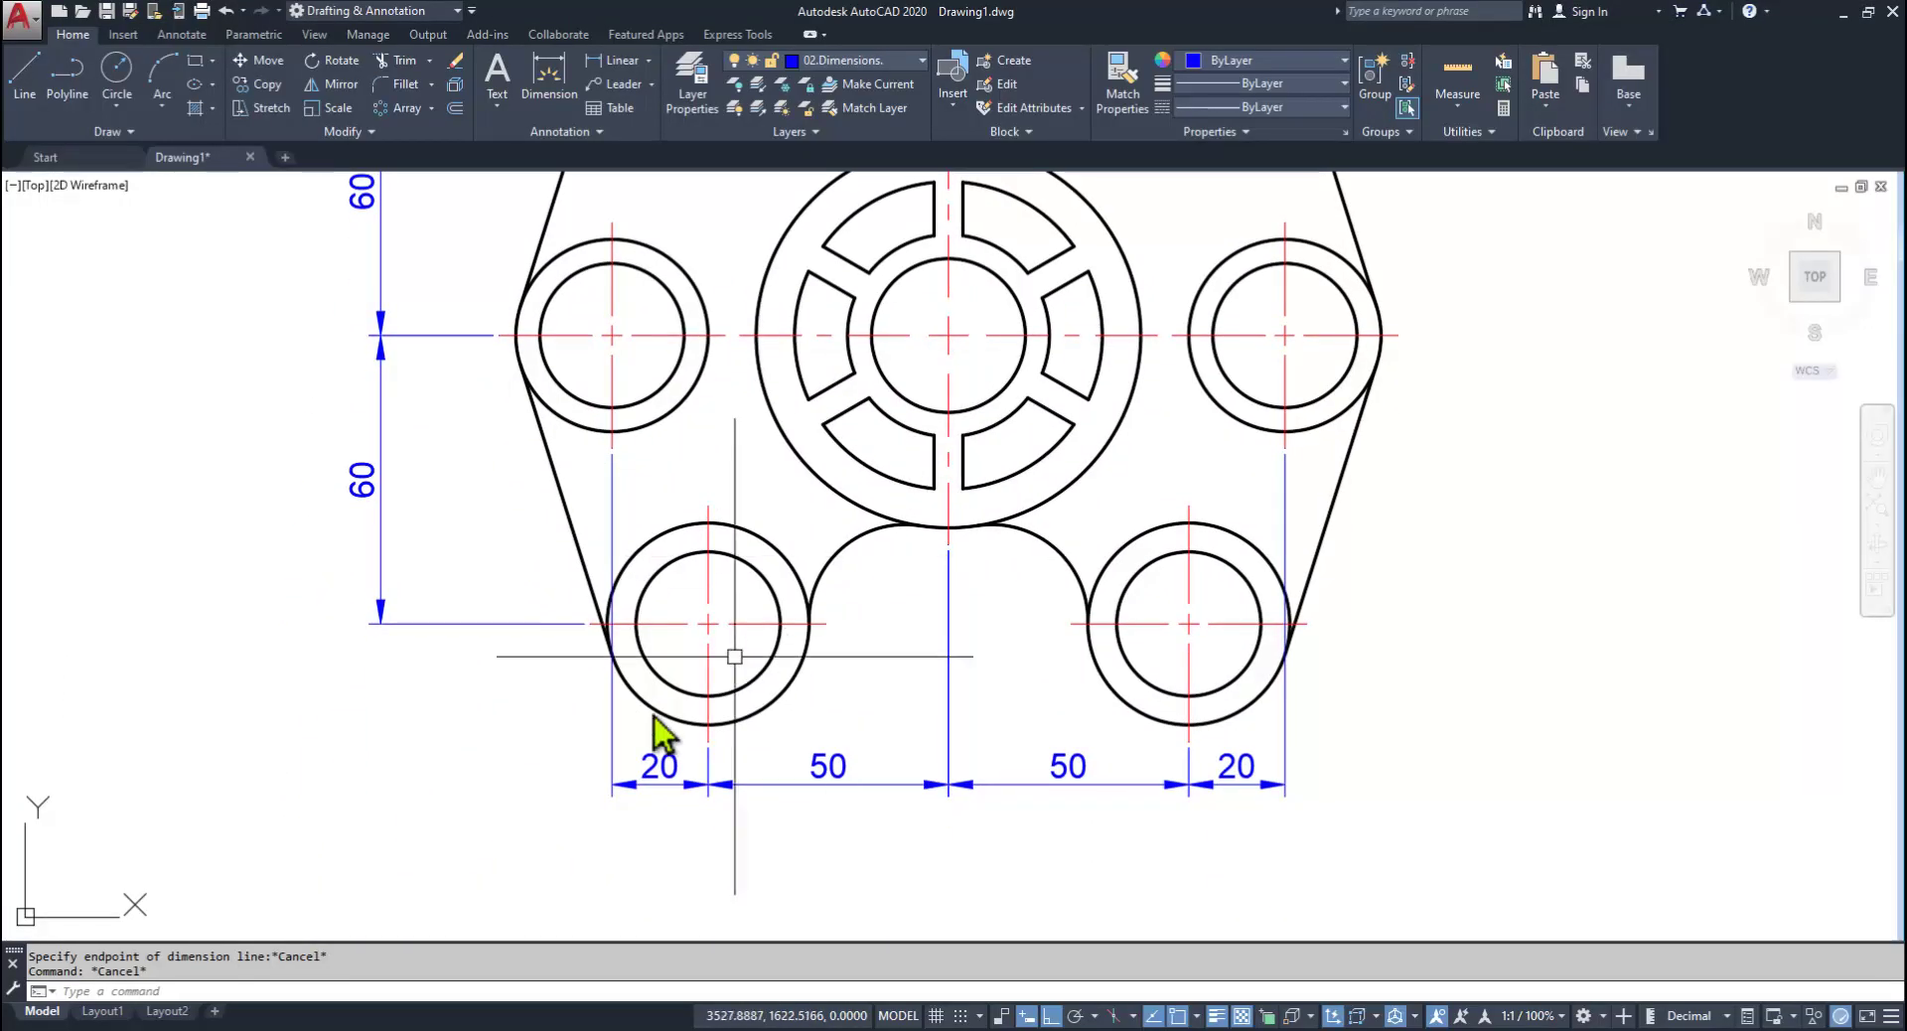
mouse_move(948, 621)
middle_mouse_down()
mouse_move(898, 937)
mouse_move(851, 1023)
middle_mouse_up()
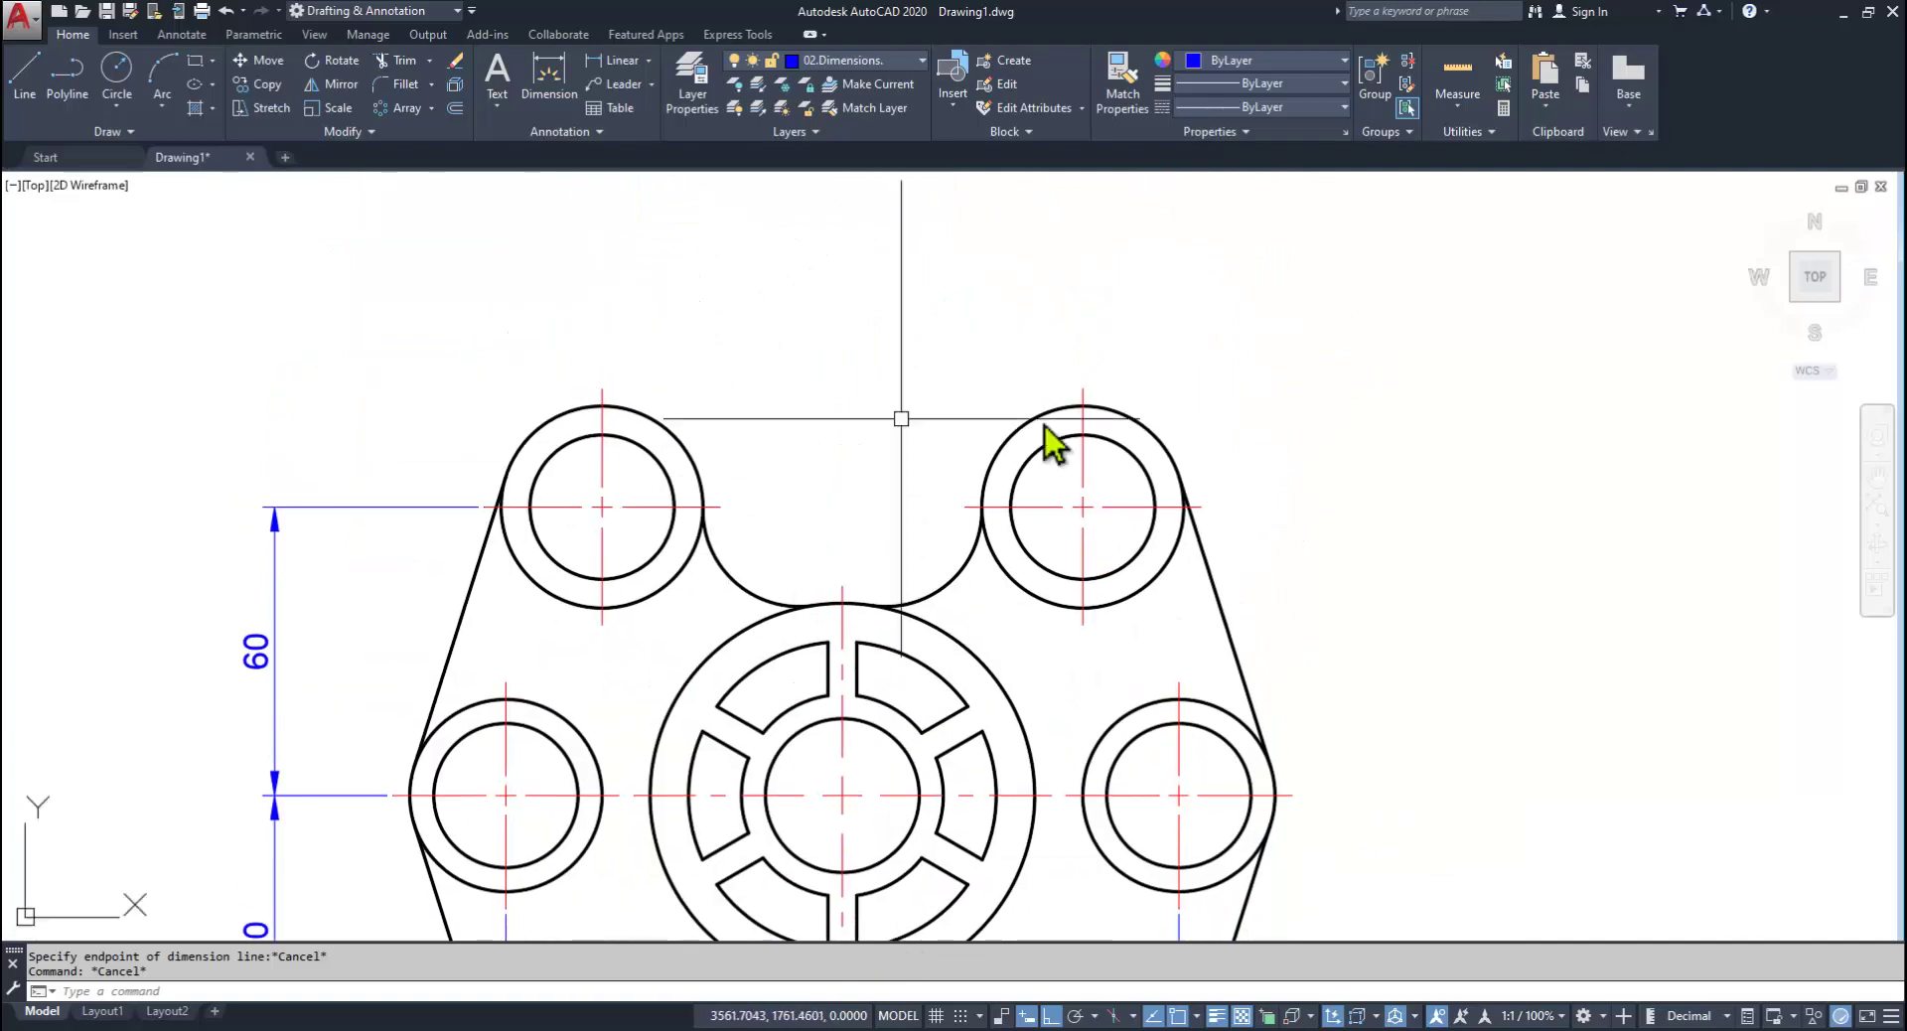
middle_click_drag(924, 434, 1000, 503)
key("alt+Tab")
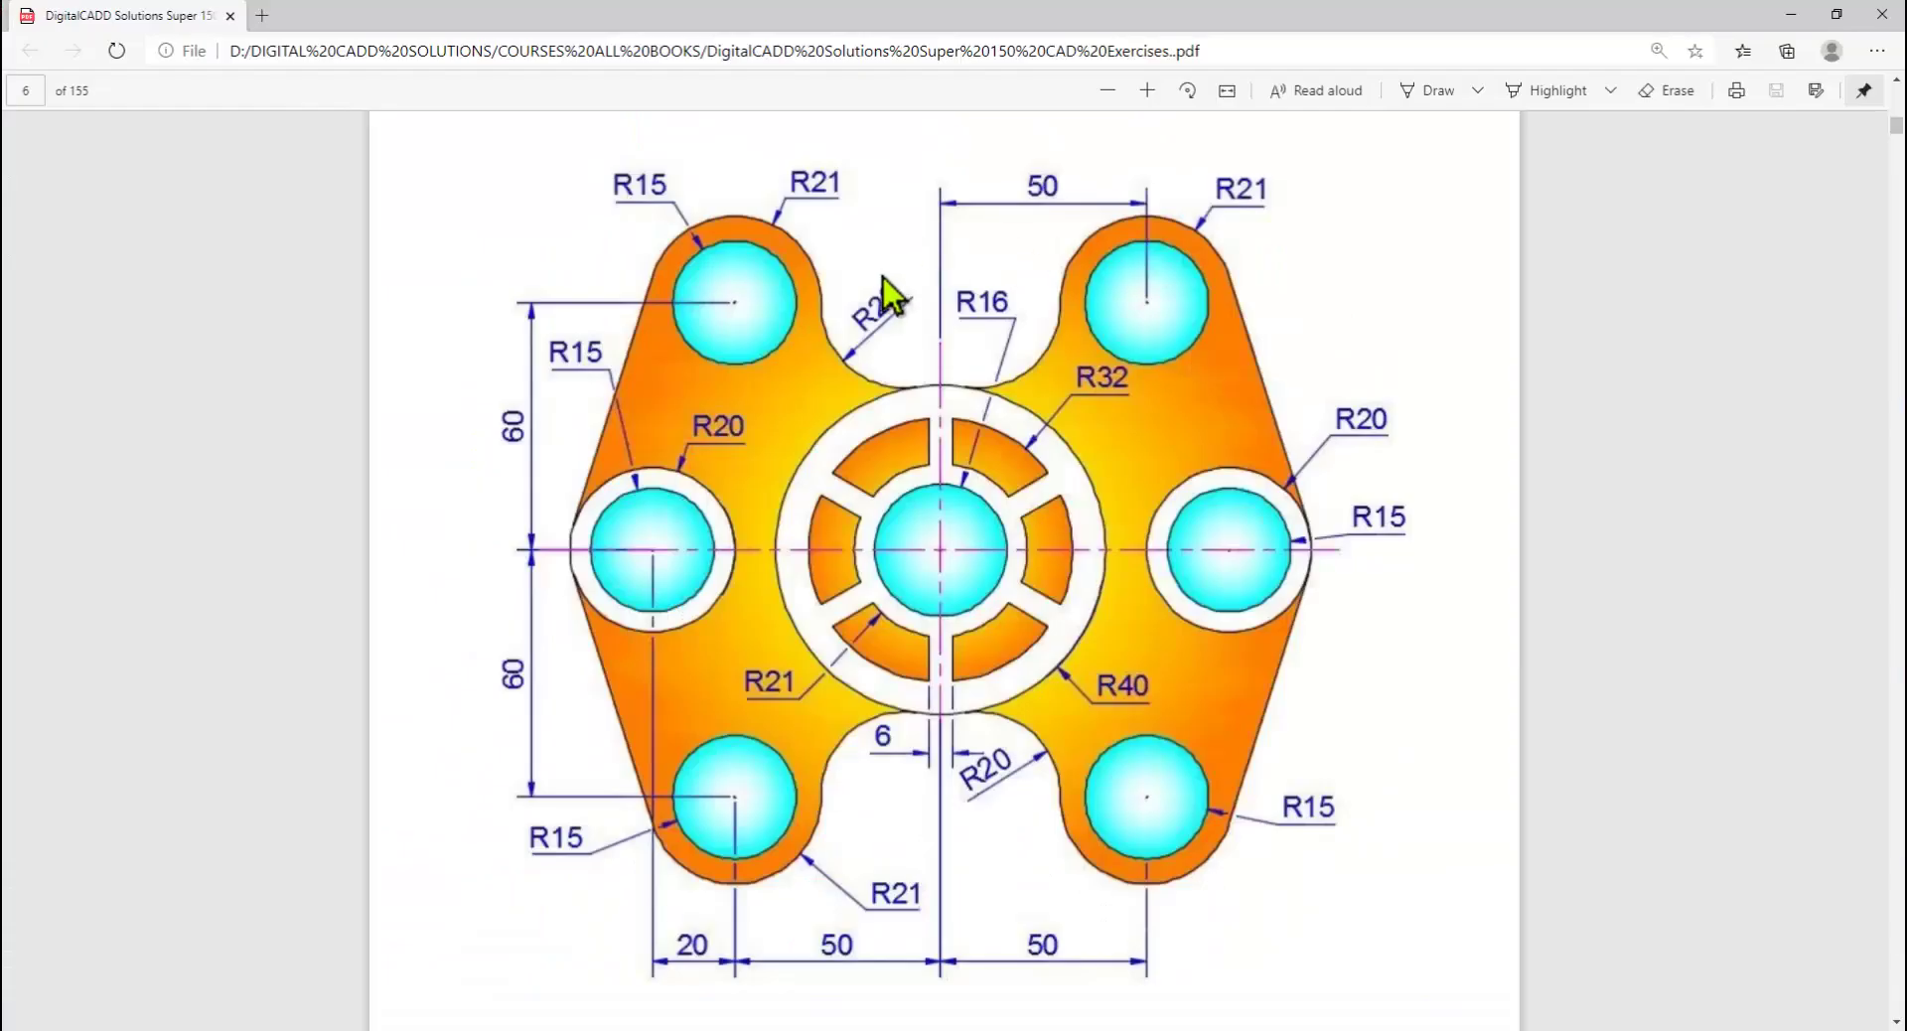
key("alt+Tab")
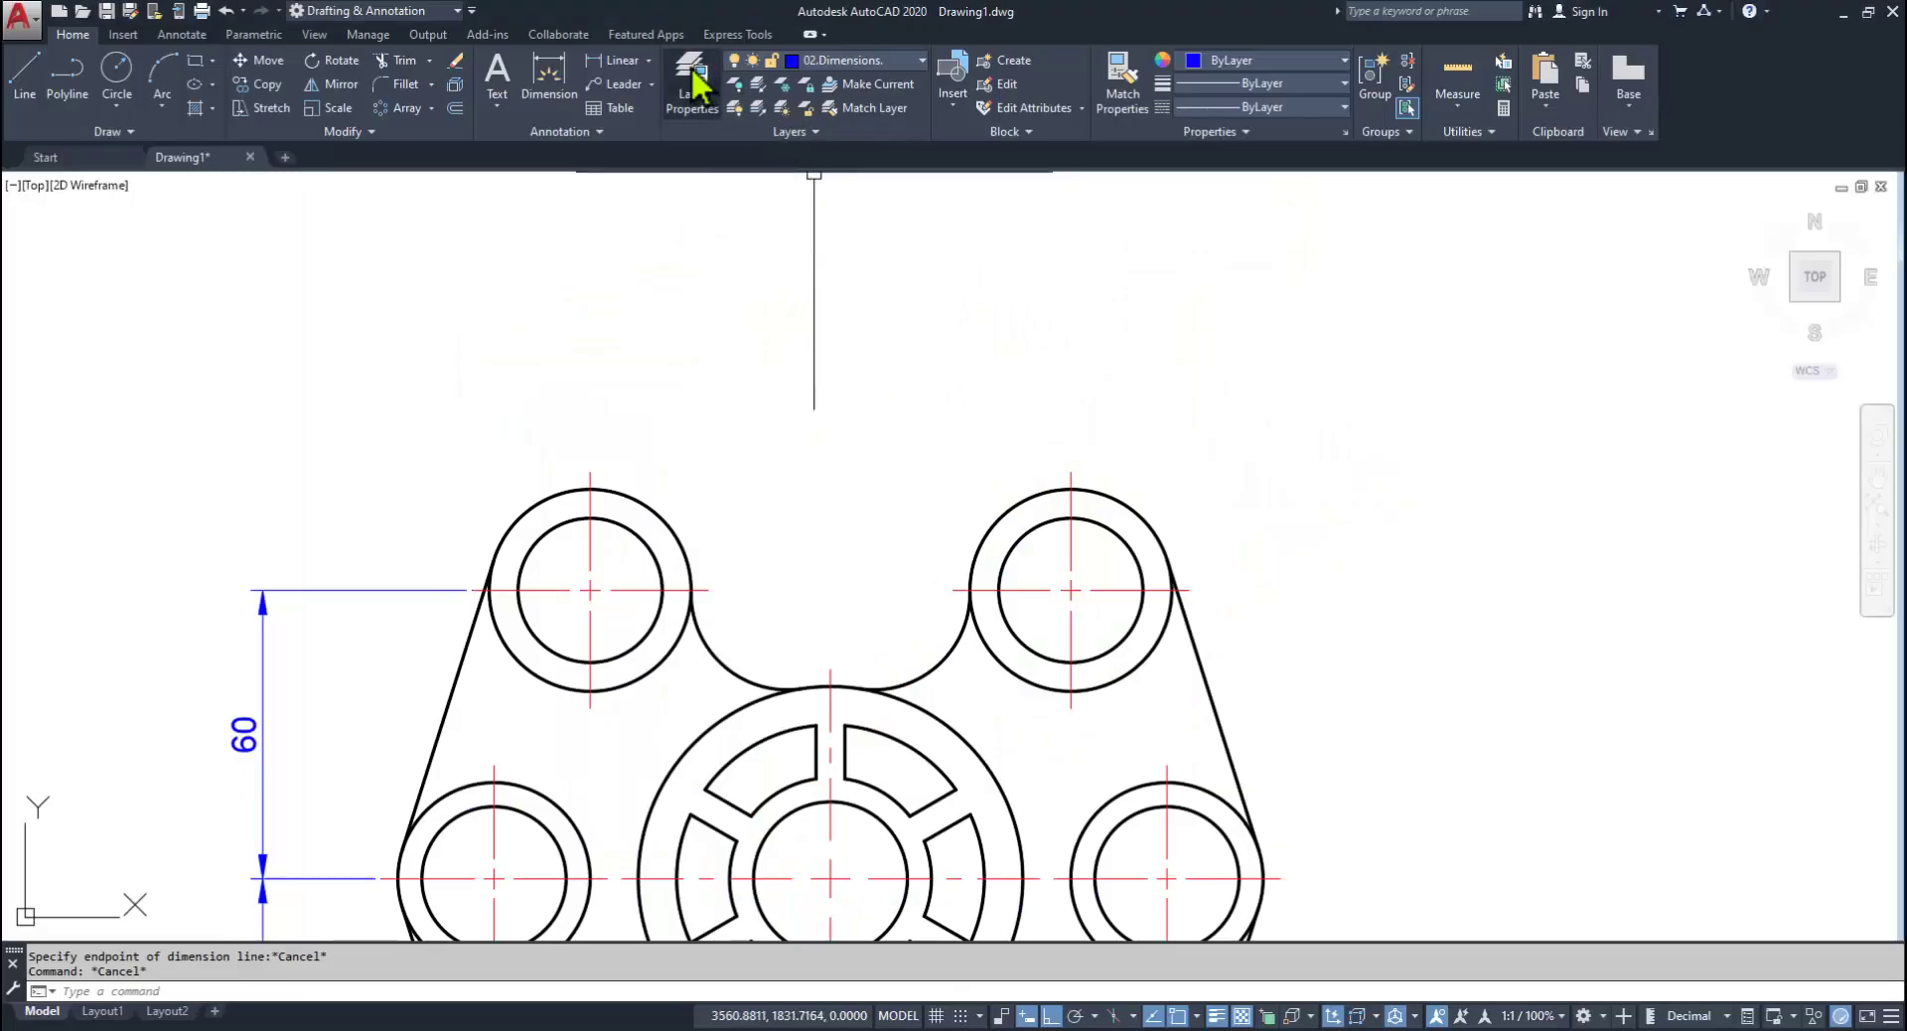
left_click(651, 62)
left_click(657, 273)
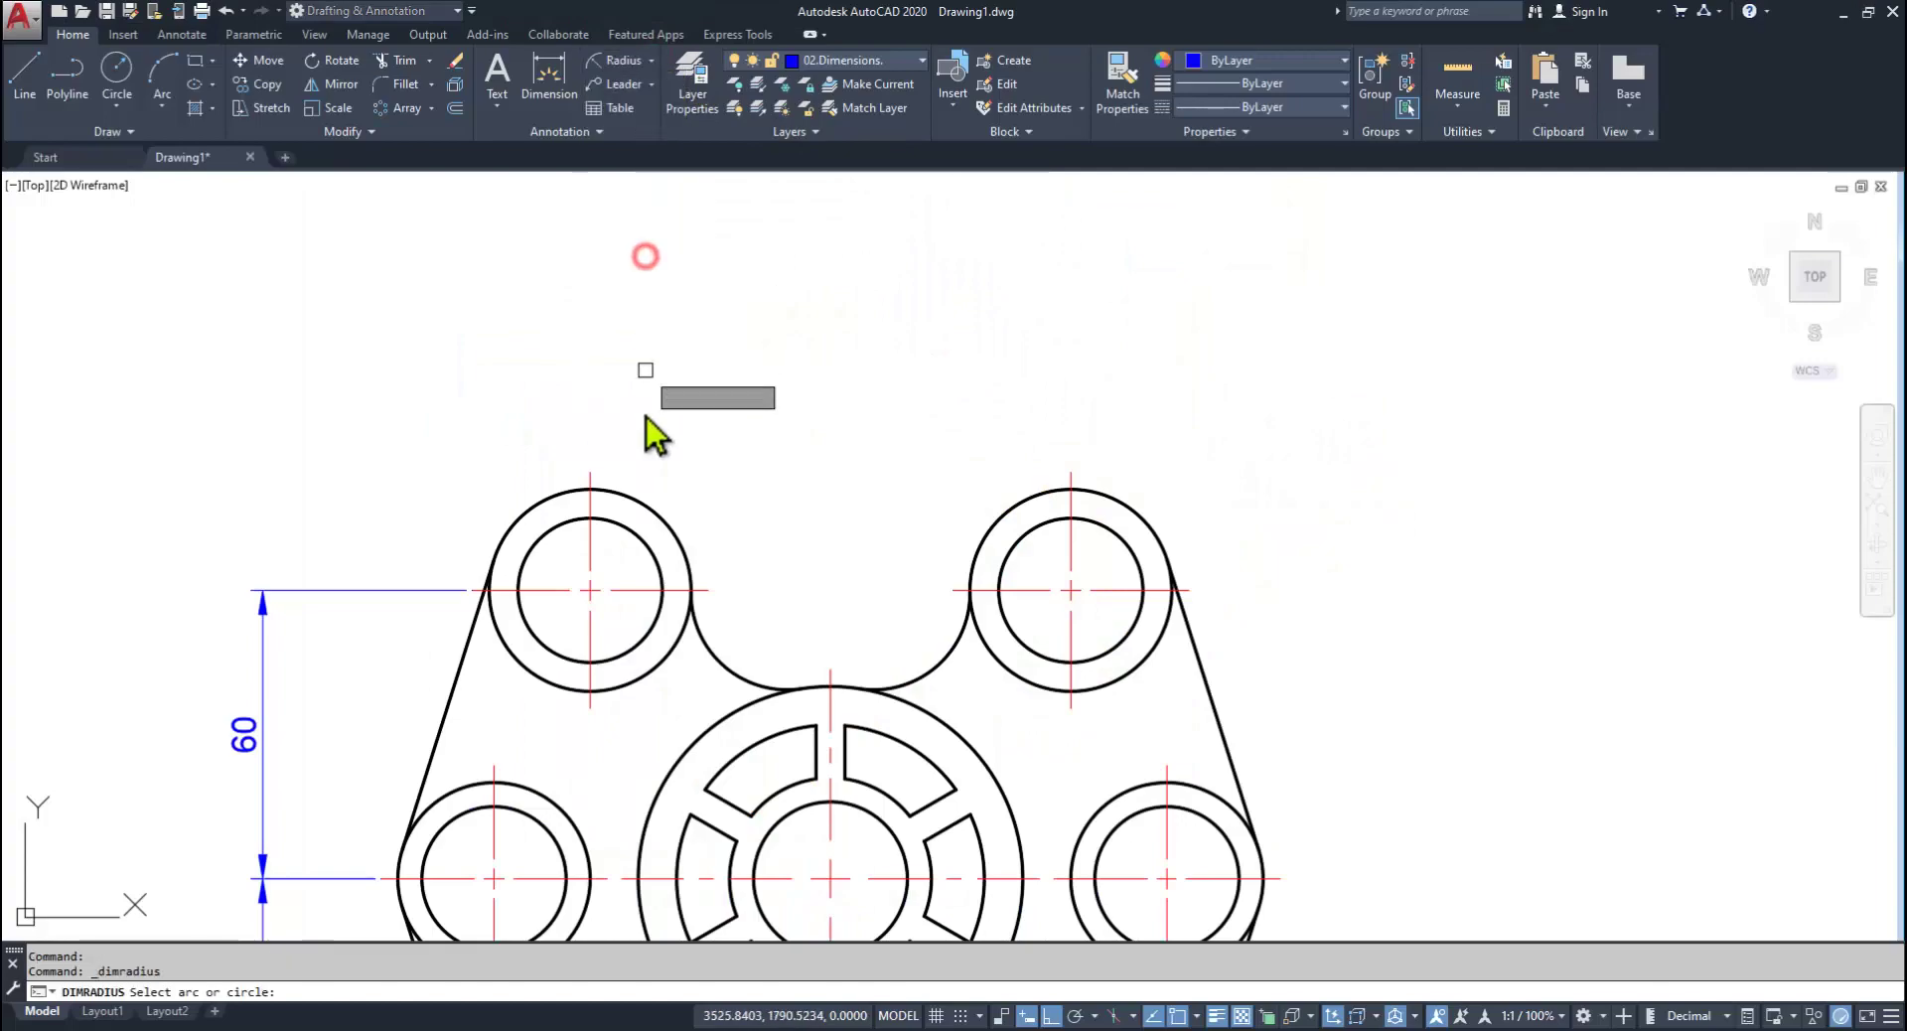
key("alt+Tab")
key("alt+Tab")
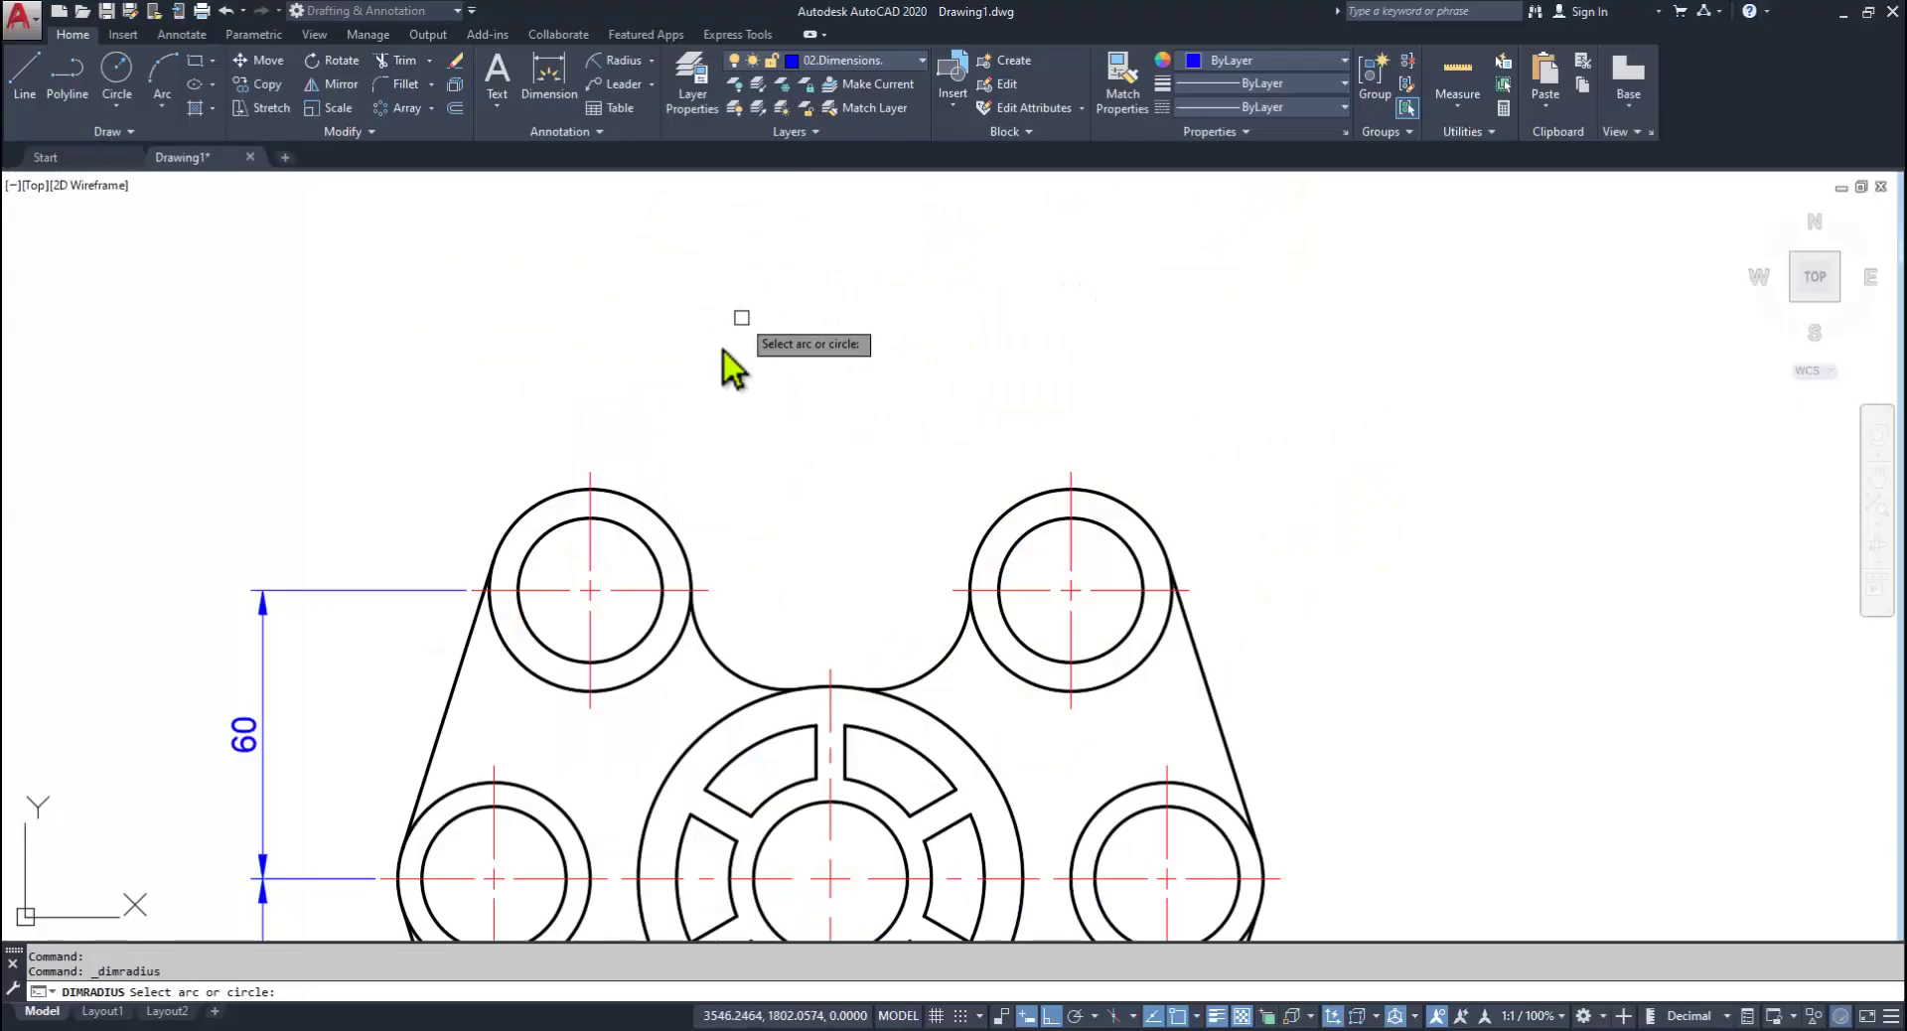
left_click(647, 506)
left_click(671, 504)
Step: Add a radius dimension to the inner circle of the upper-left boss, placing its text just below the outer circle's radius dimension
key("Return")
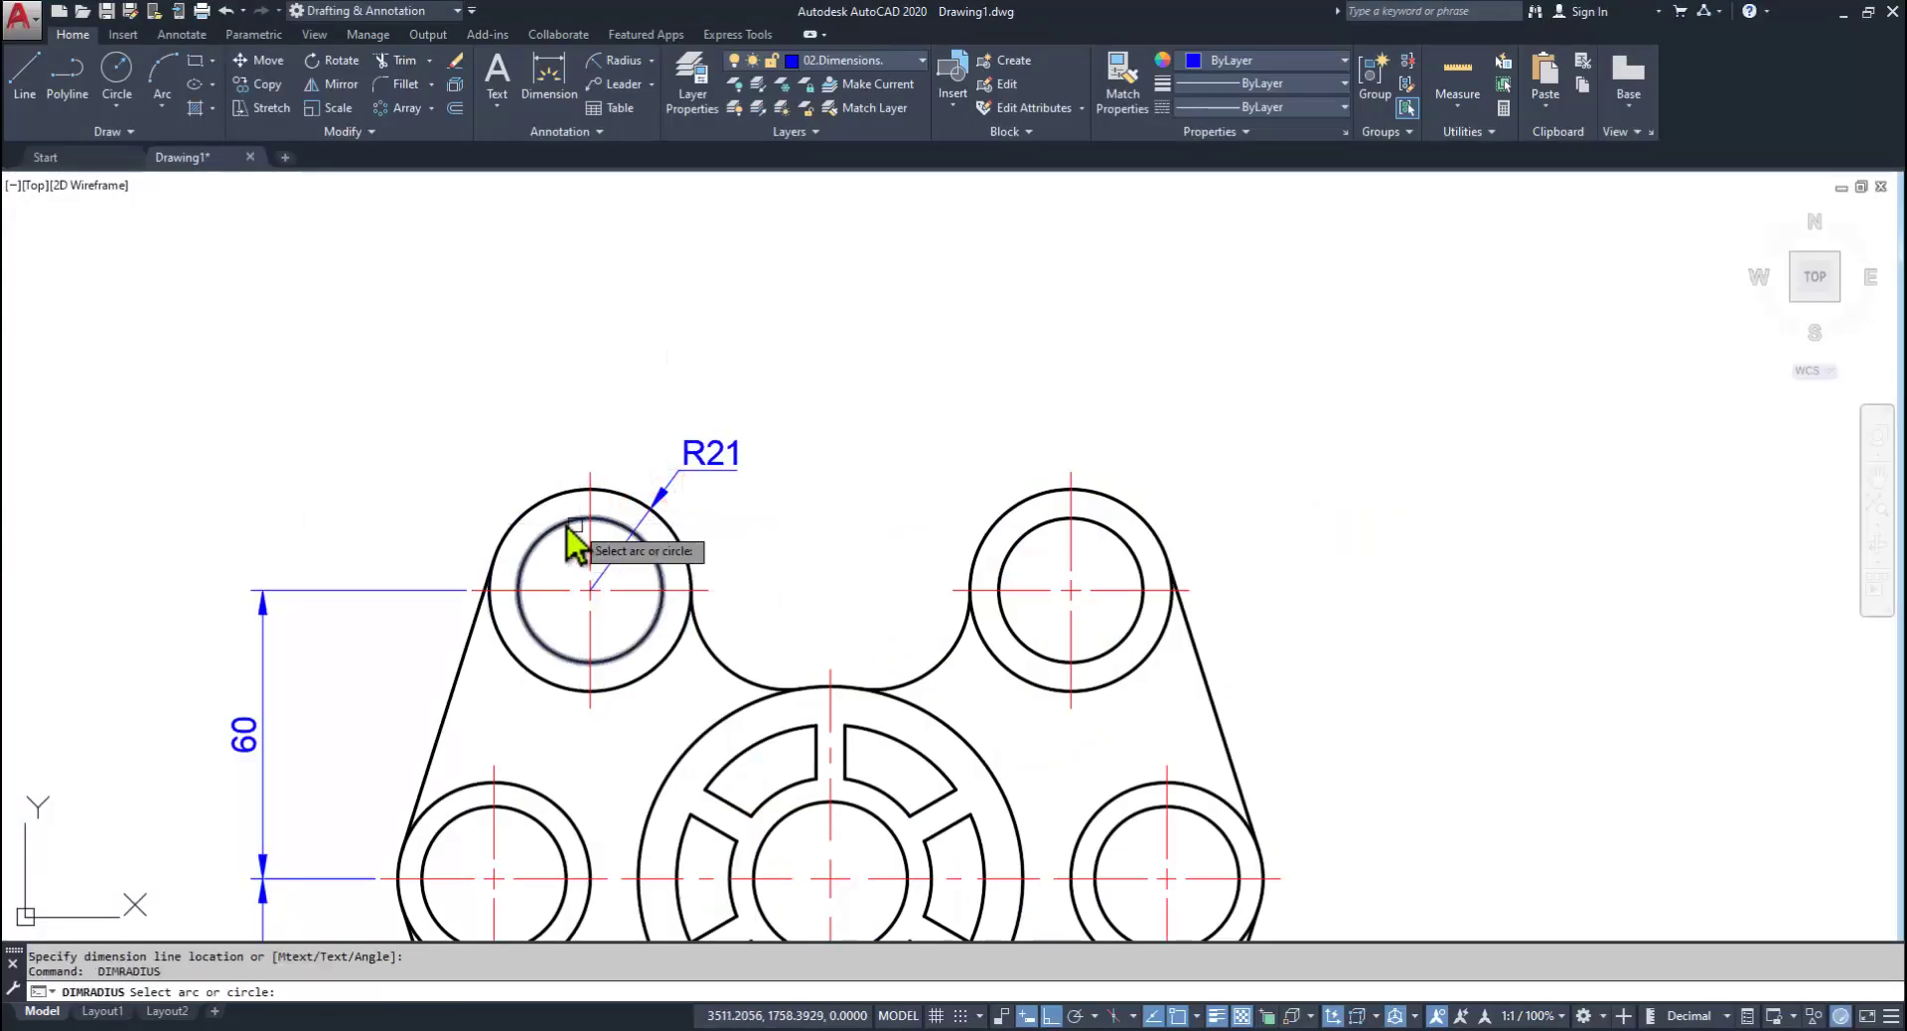
left_click(566, 521)
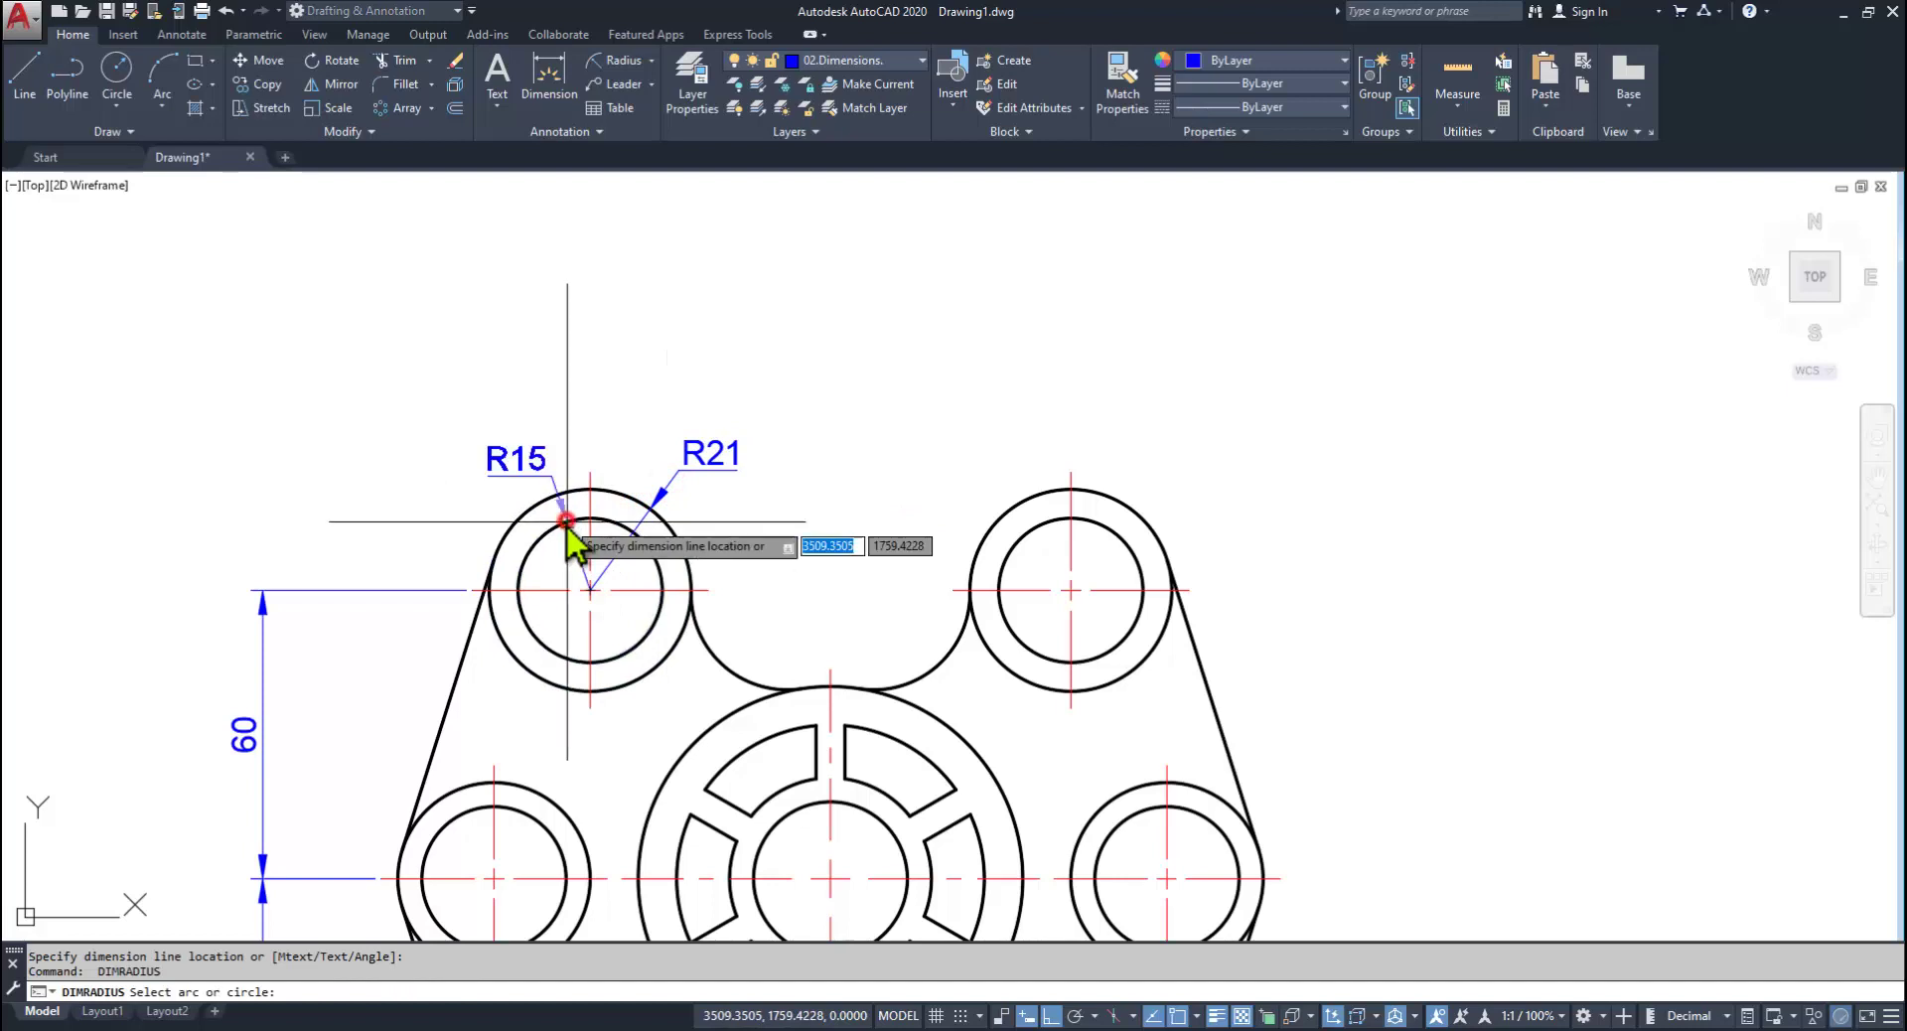
left_click(688, 517)
middle_click_drag(891, 649, 873, 553)
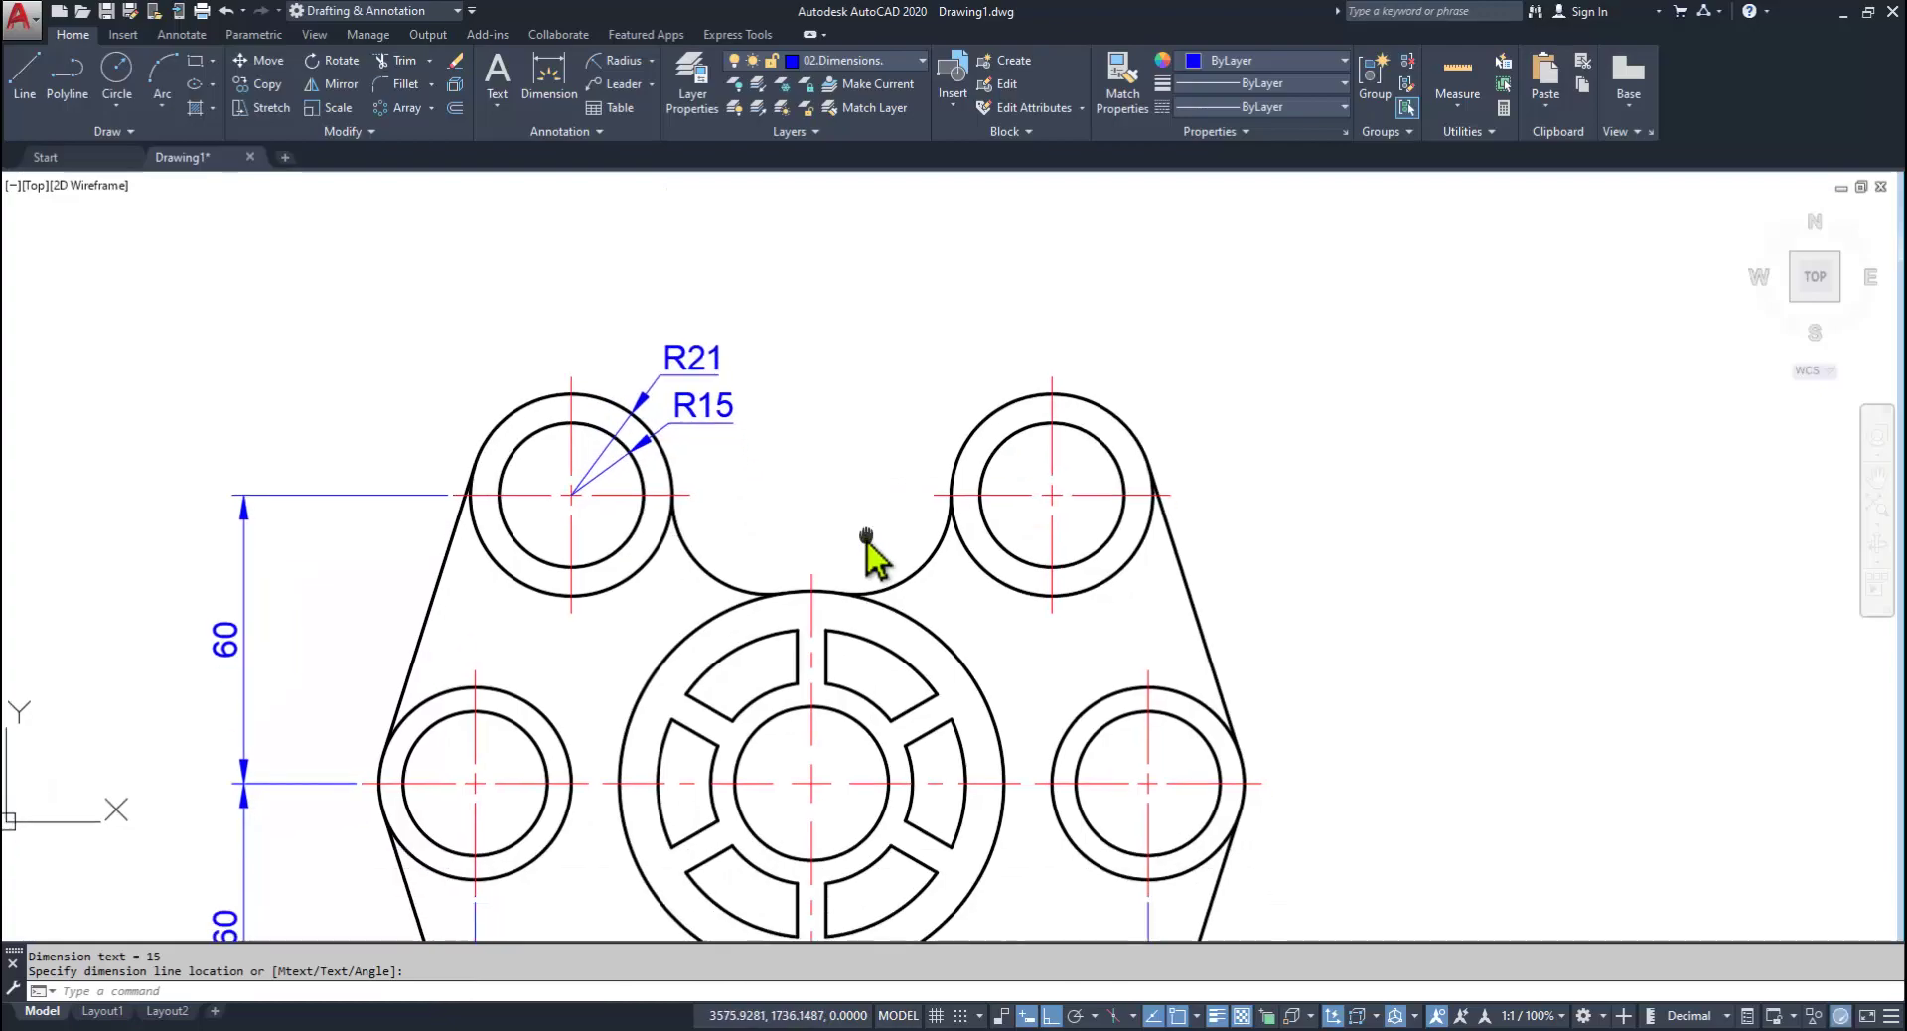
Step: Check the exercise PDF and add a radius dimension above and outside the outer circle of the upper-right boss
key("alt+Tab")
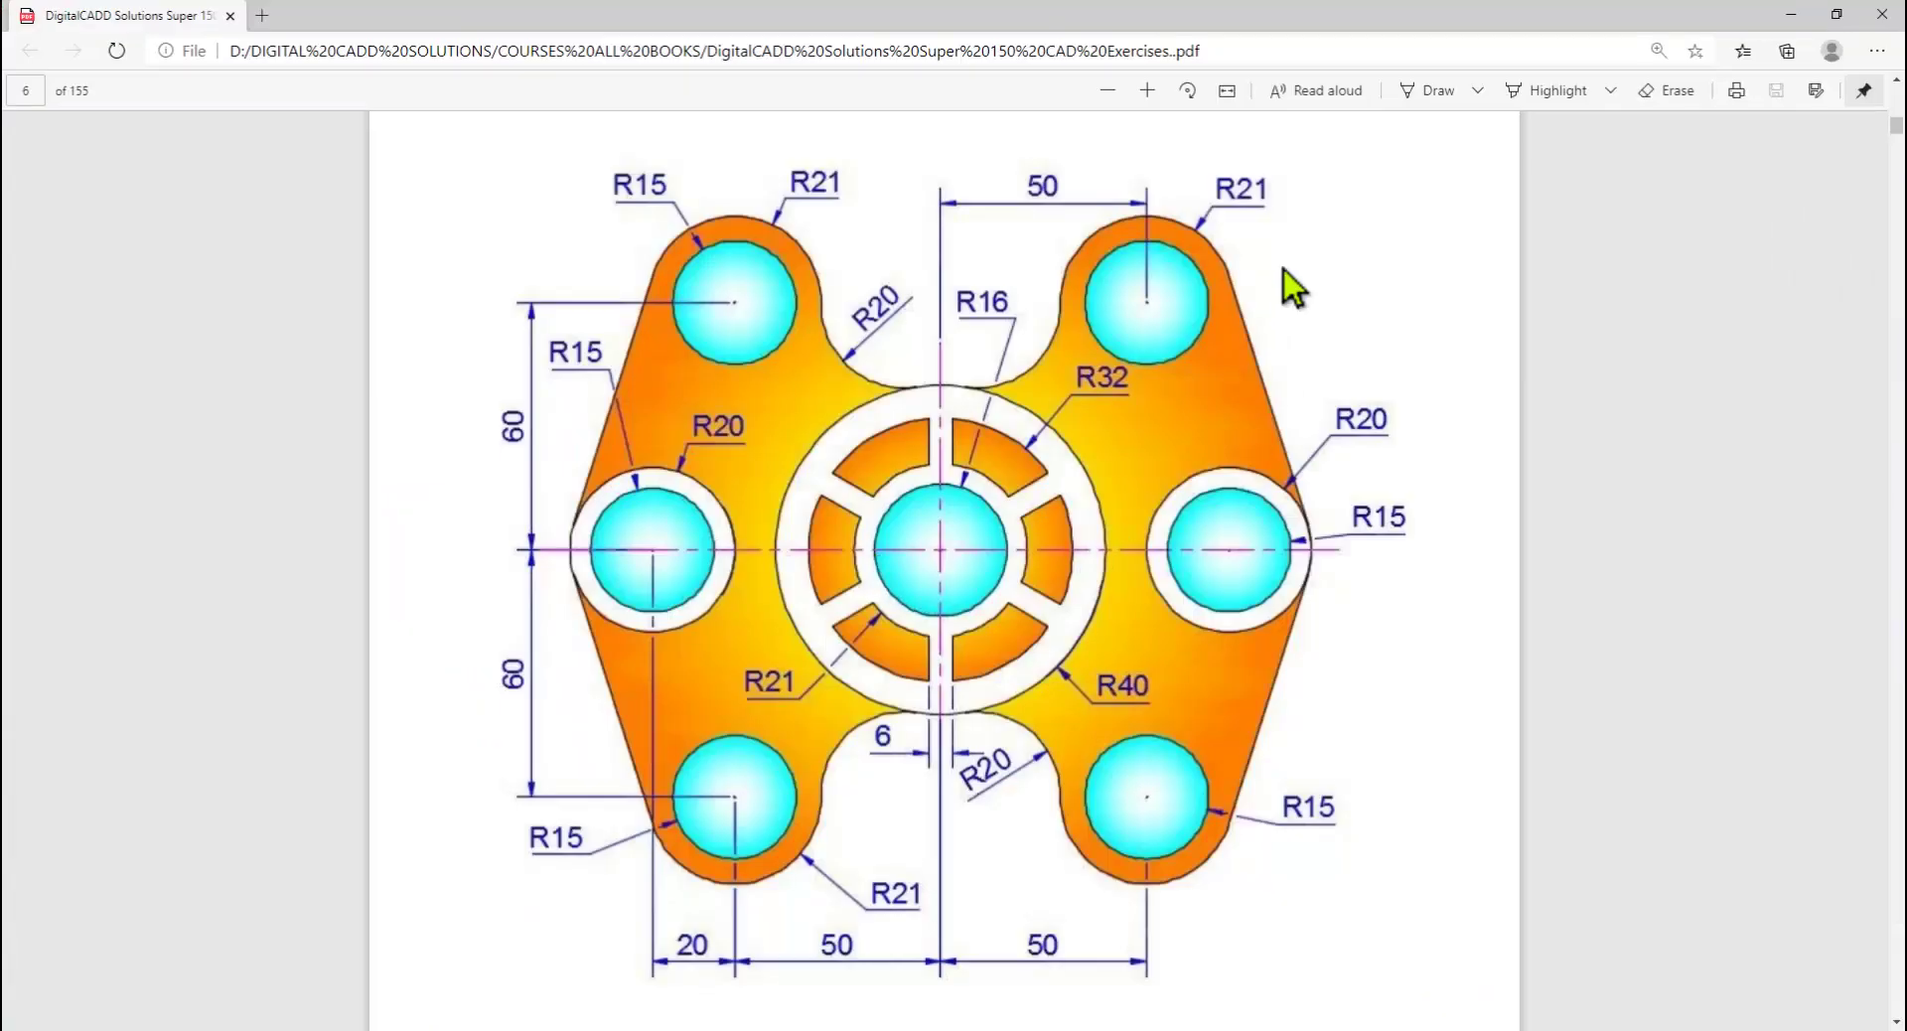
key("alt+Tab")
middle_click_drag(1158, 410, 1072, 451)
key("Return")
left_click(1029, 467)
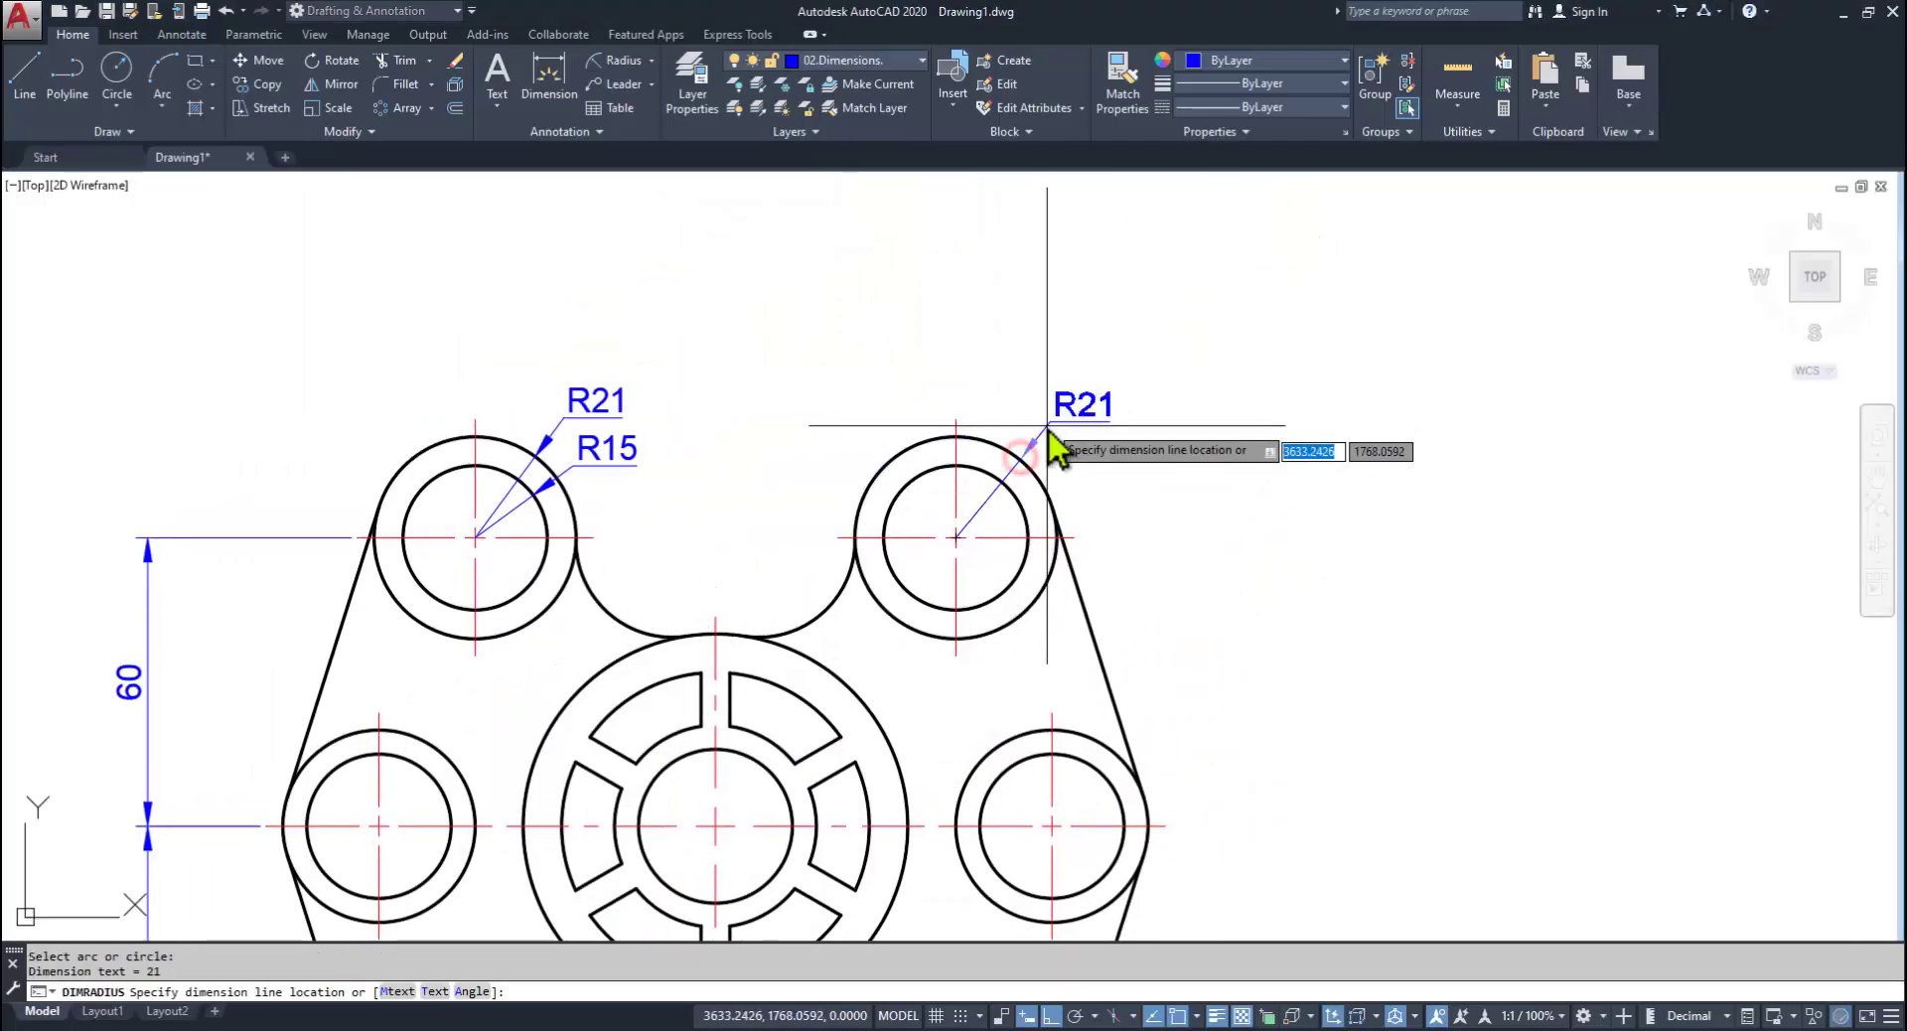
left_click(1053, 452)
Step: Add a radius dimension to the fillet arc between the upper-left boss and the large central circle, with its text inside the notch
key("alt+Tab")
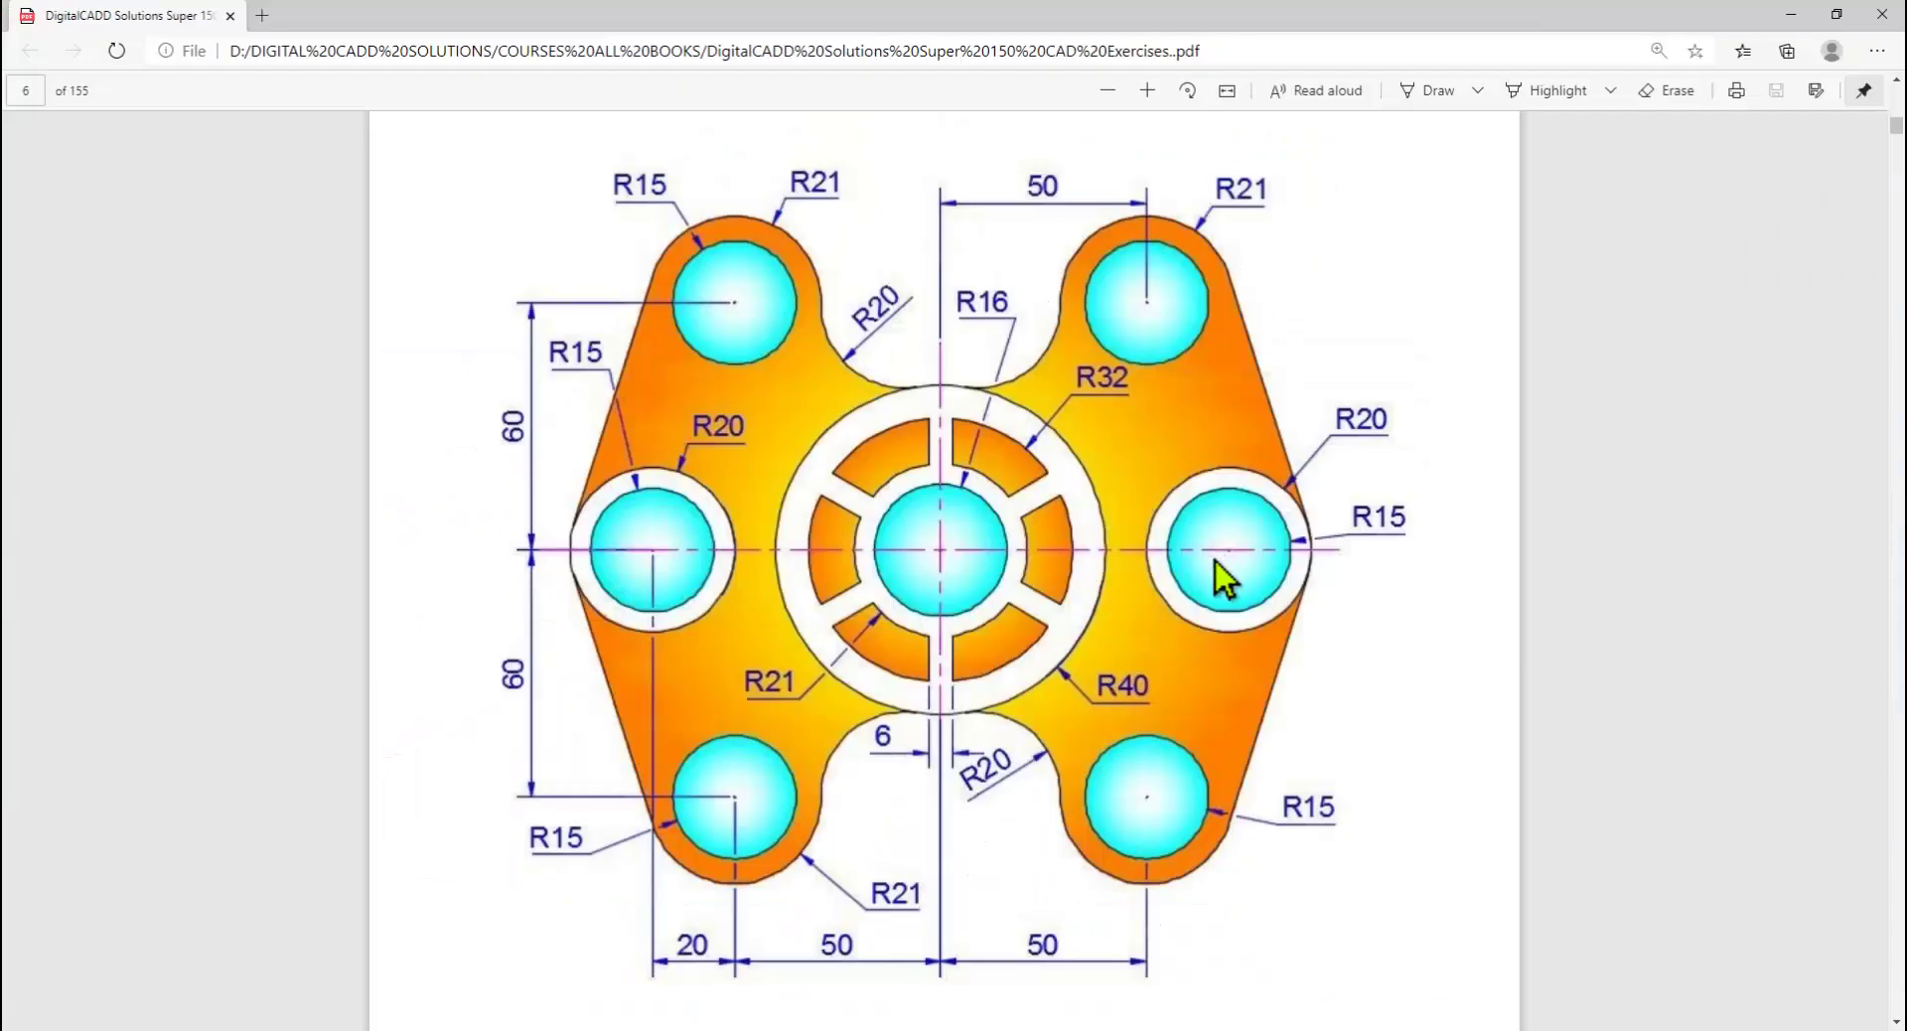
key("alt+Tab")
scroll(797, 425, "up", 3)
key("Return")
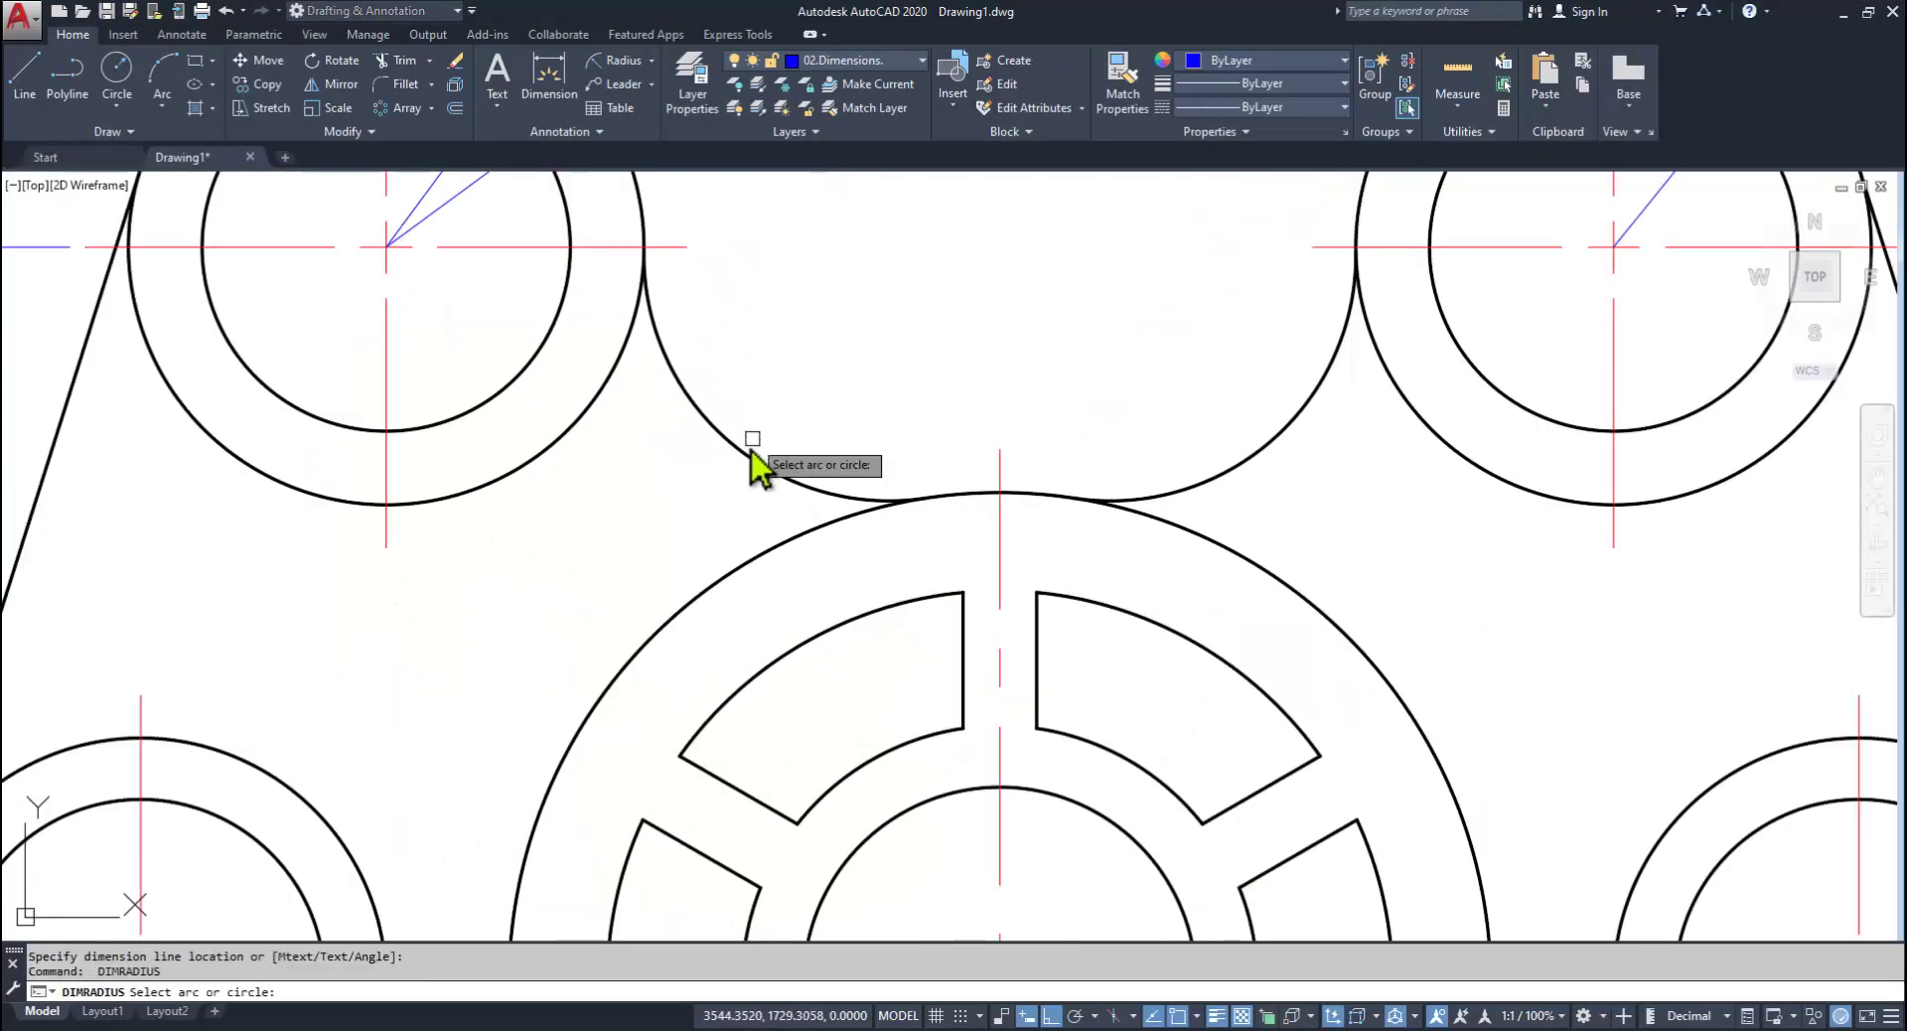
left_click(752, 442)
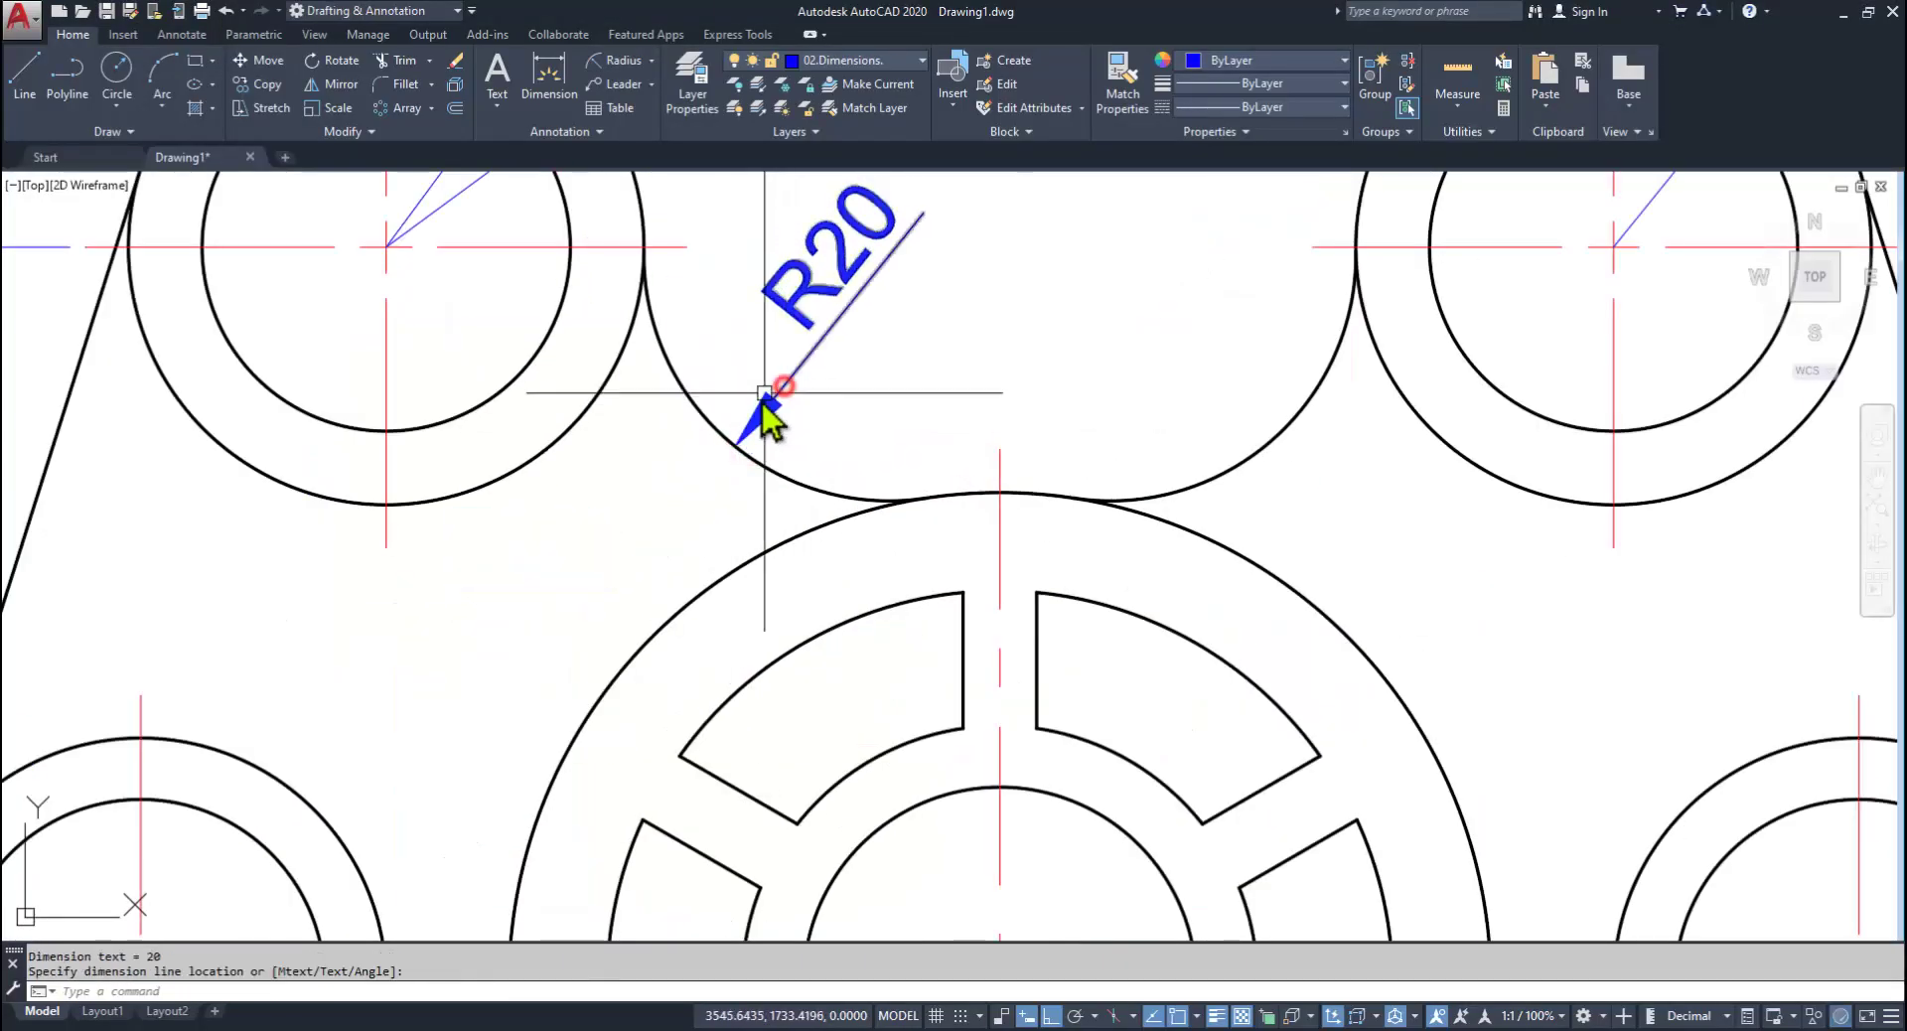
left_click(765, 397)
Step: Add a radius dimension to the inner circle of the middle-left boss, with its text outside the part at the upper left
scroll(784, 498, "down", 3)
key("alt+Tab")
key("alt+Tab")
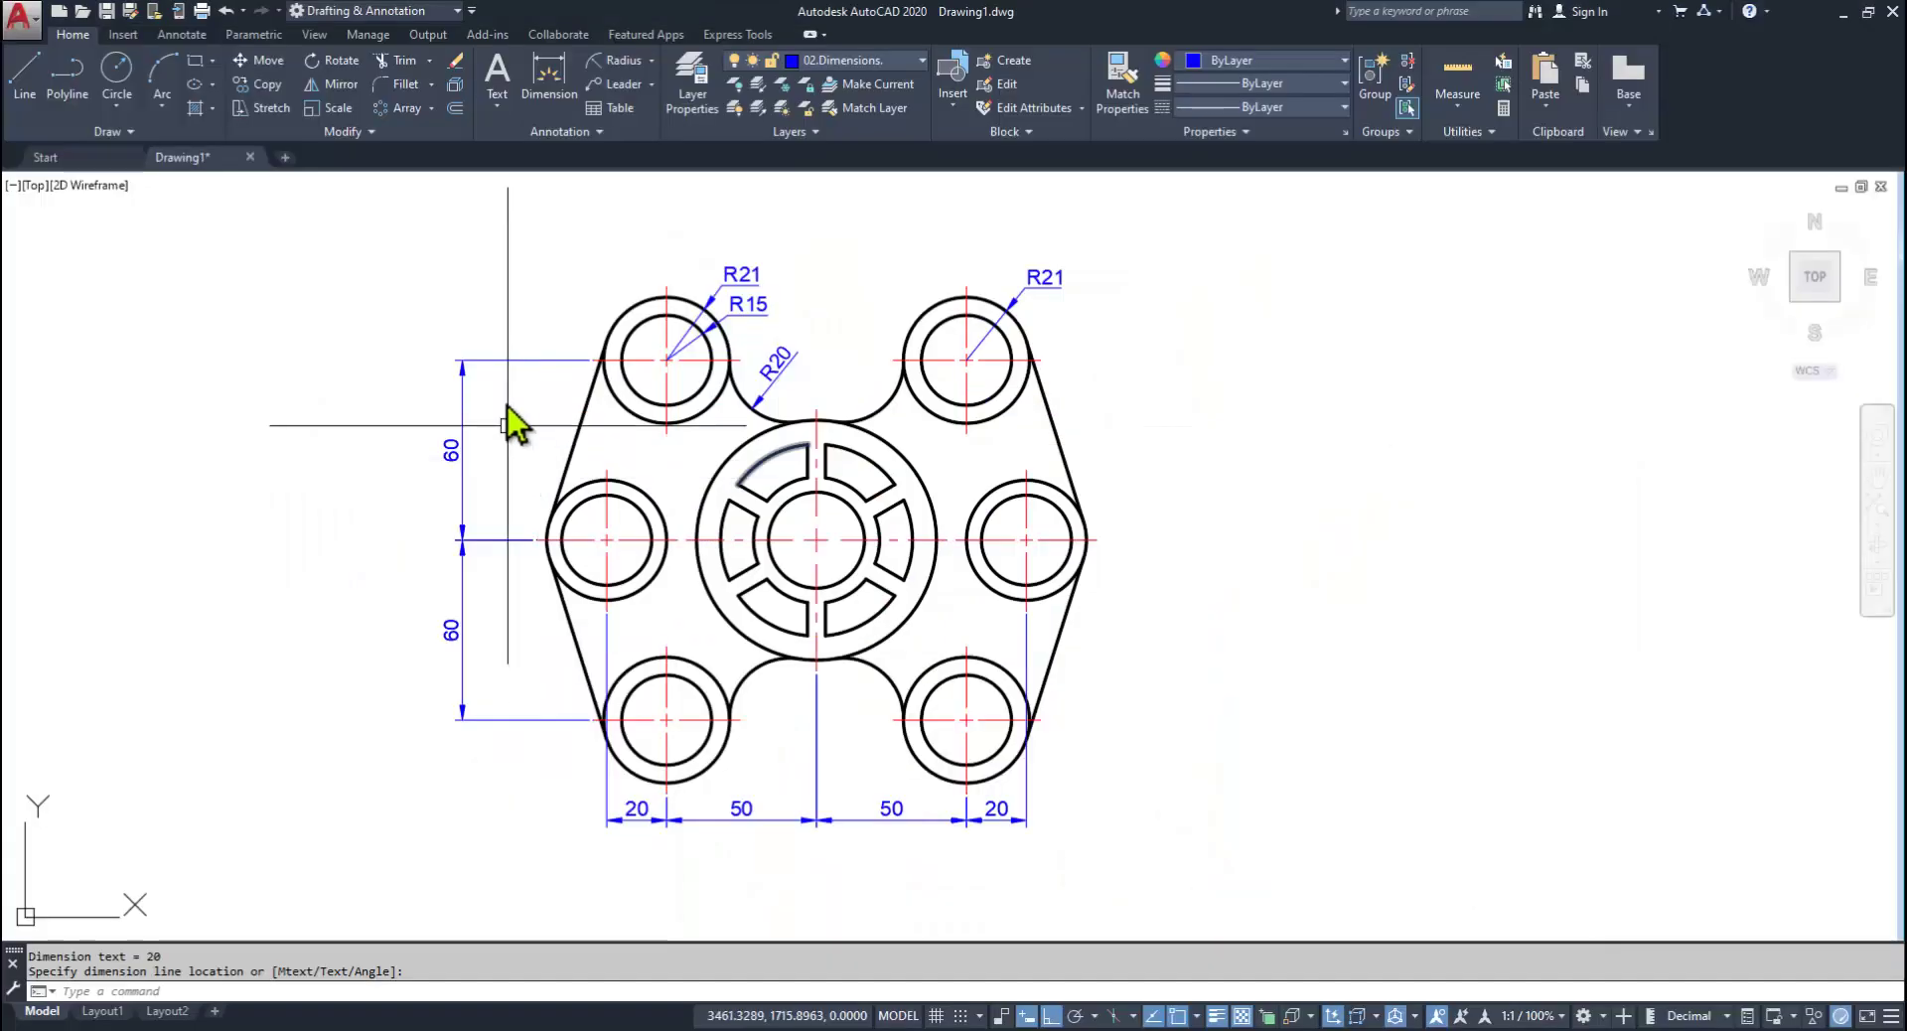
scroll(630, 617, "up", 3)
key("Return")
left_click(615, 578)
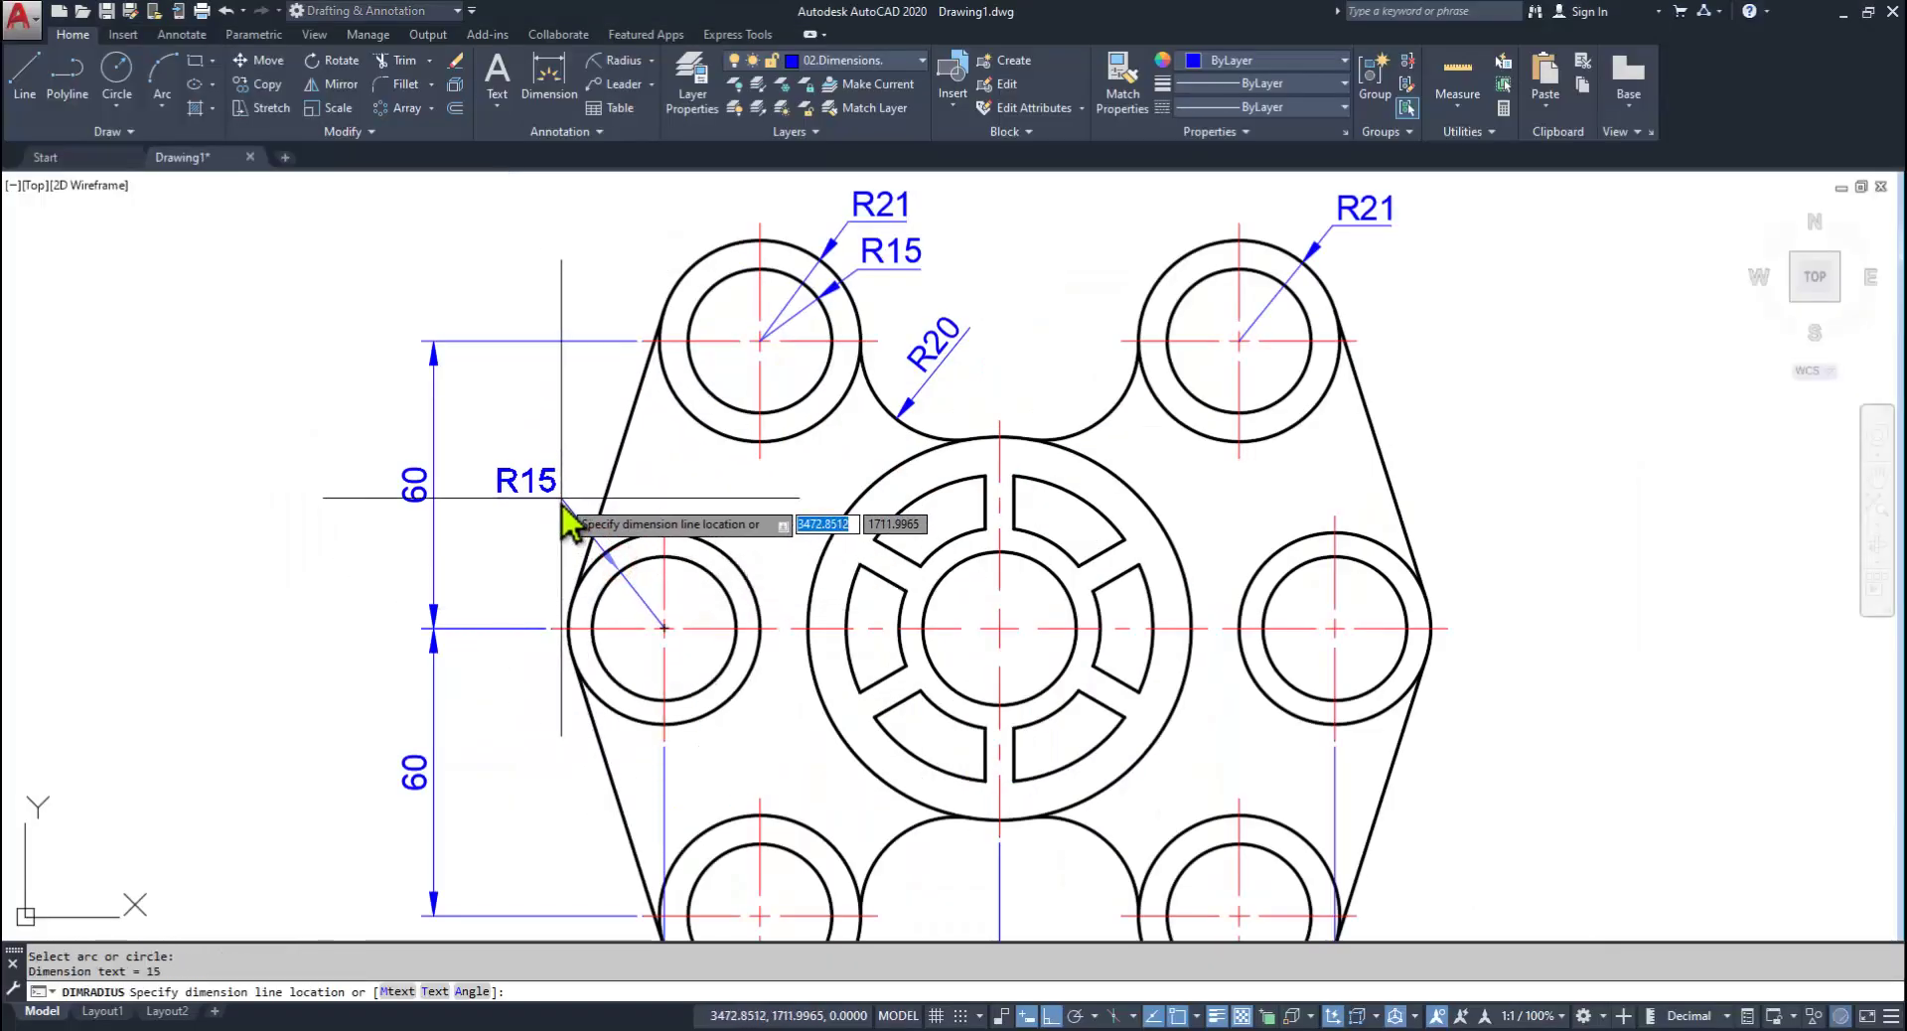
left_click(556, 511)
Step: Add a radius dimension to the outer circle of the middle-left boss, placing its text above the inner circle's radius dimension
key("Return")
left_click(636, 539)
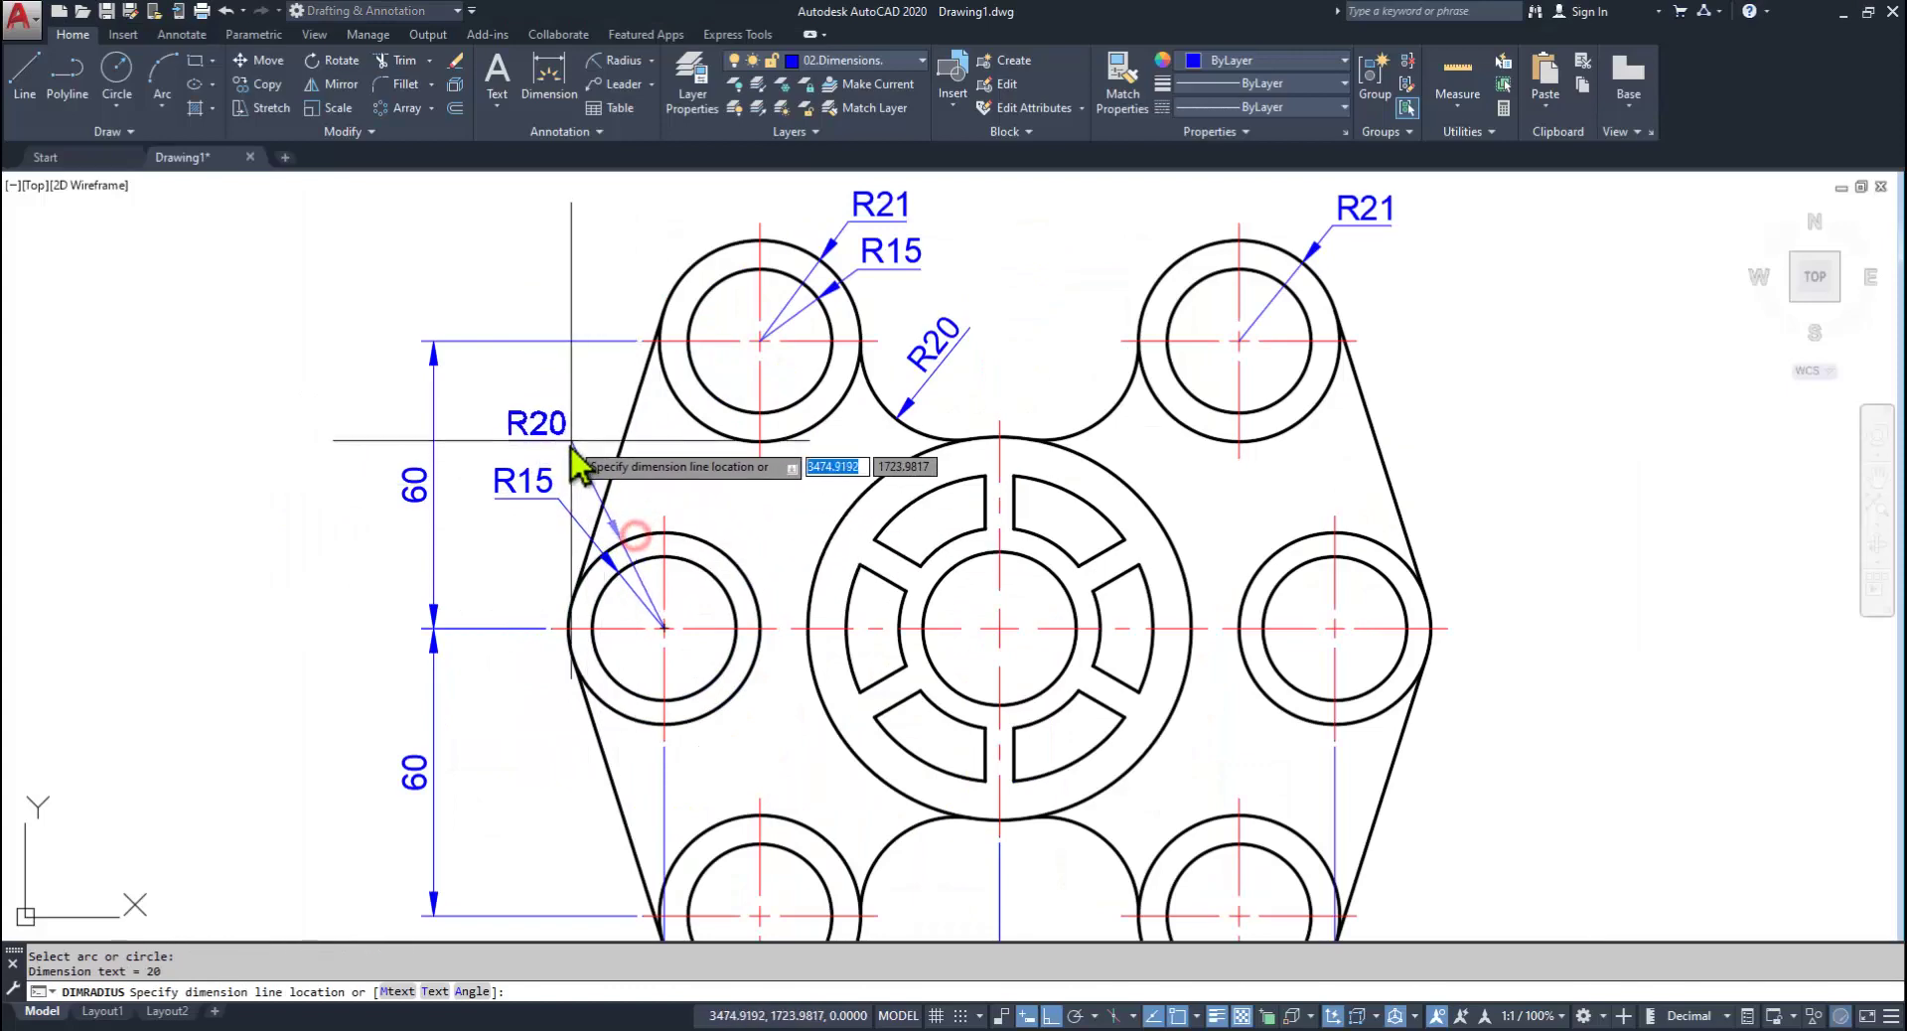
left_click(562, 444)
Step: Check the exercise PDF and dimension the radius of the lower-left slot's inner arc, placing the text outside the large central circle
scroll(907, 596, "down", 2)
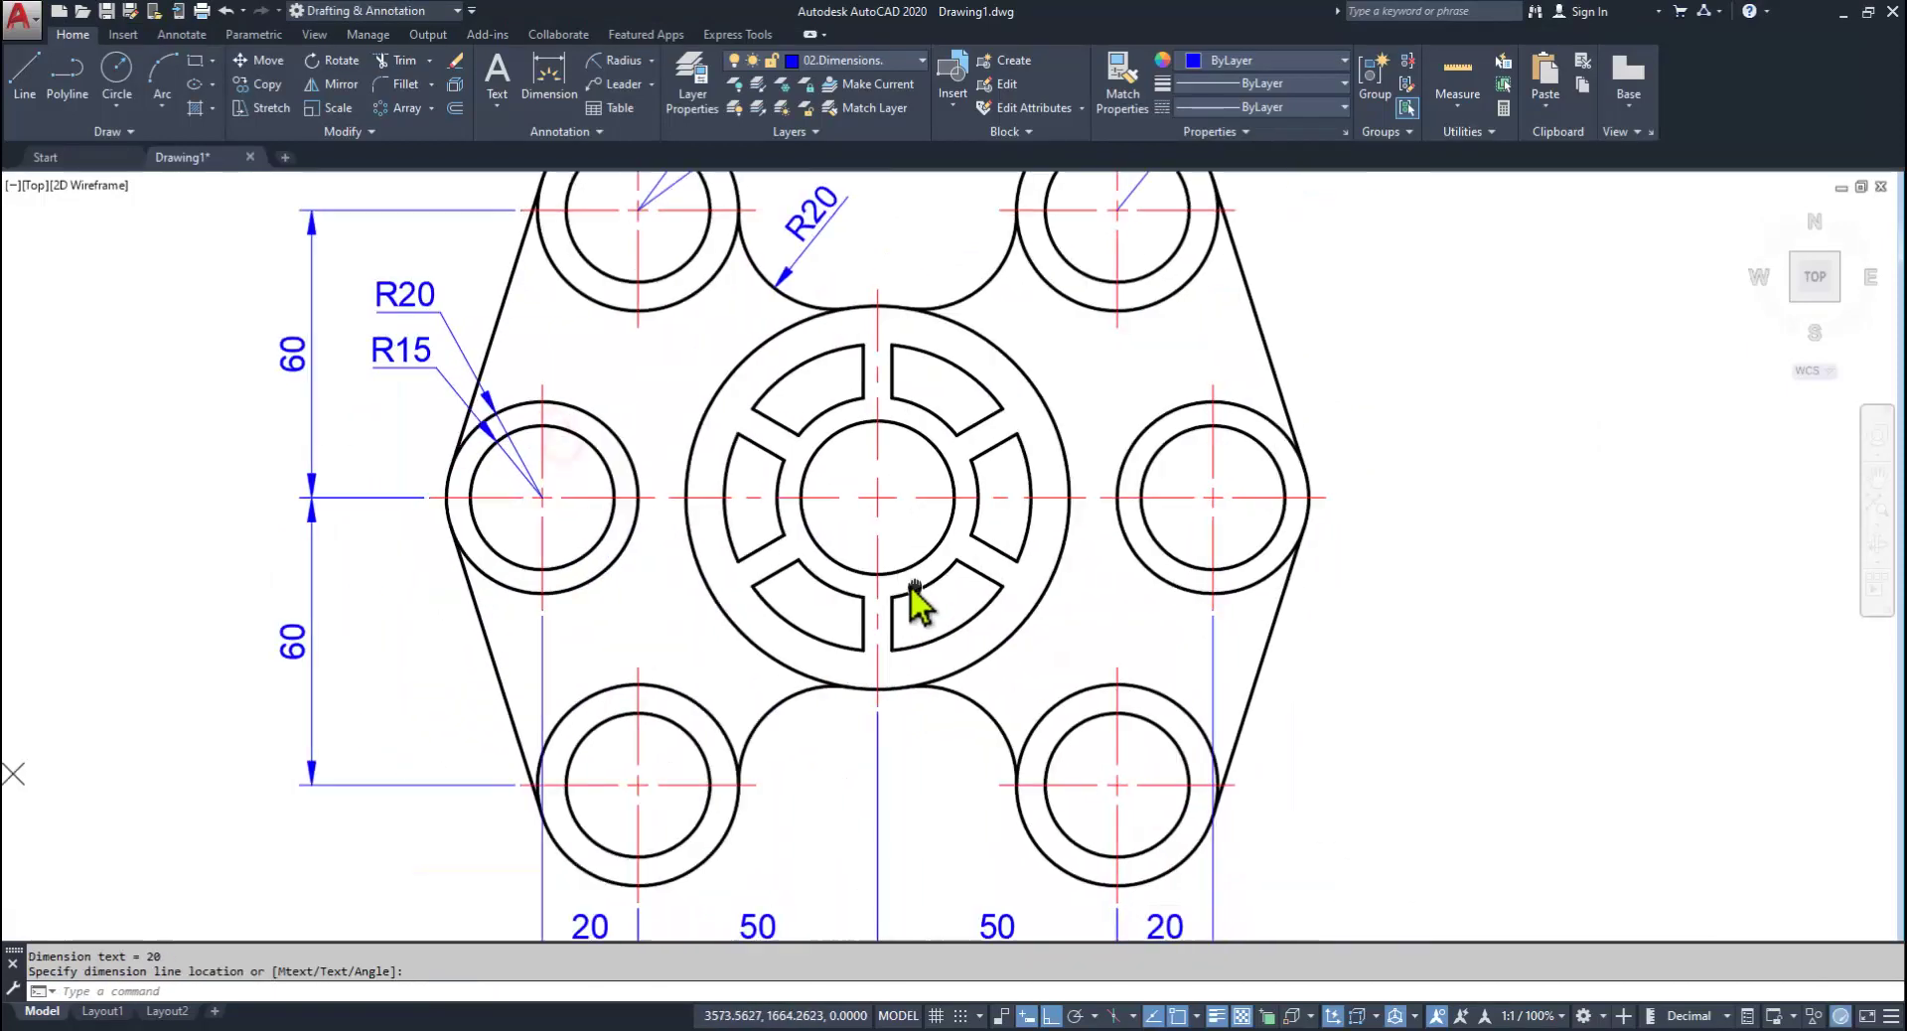
key("alt+Tab")
key("alt+Tab")
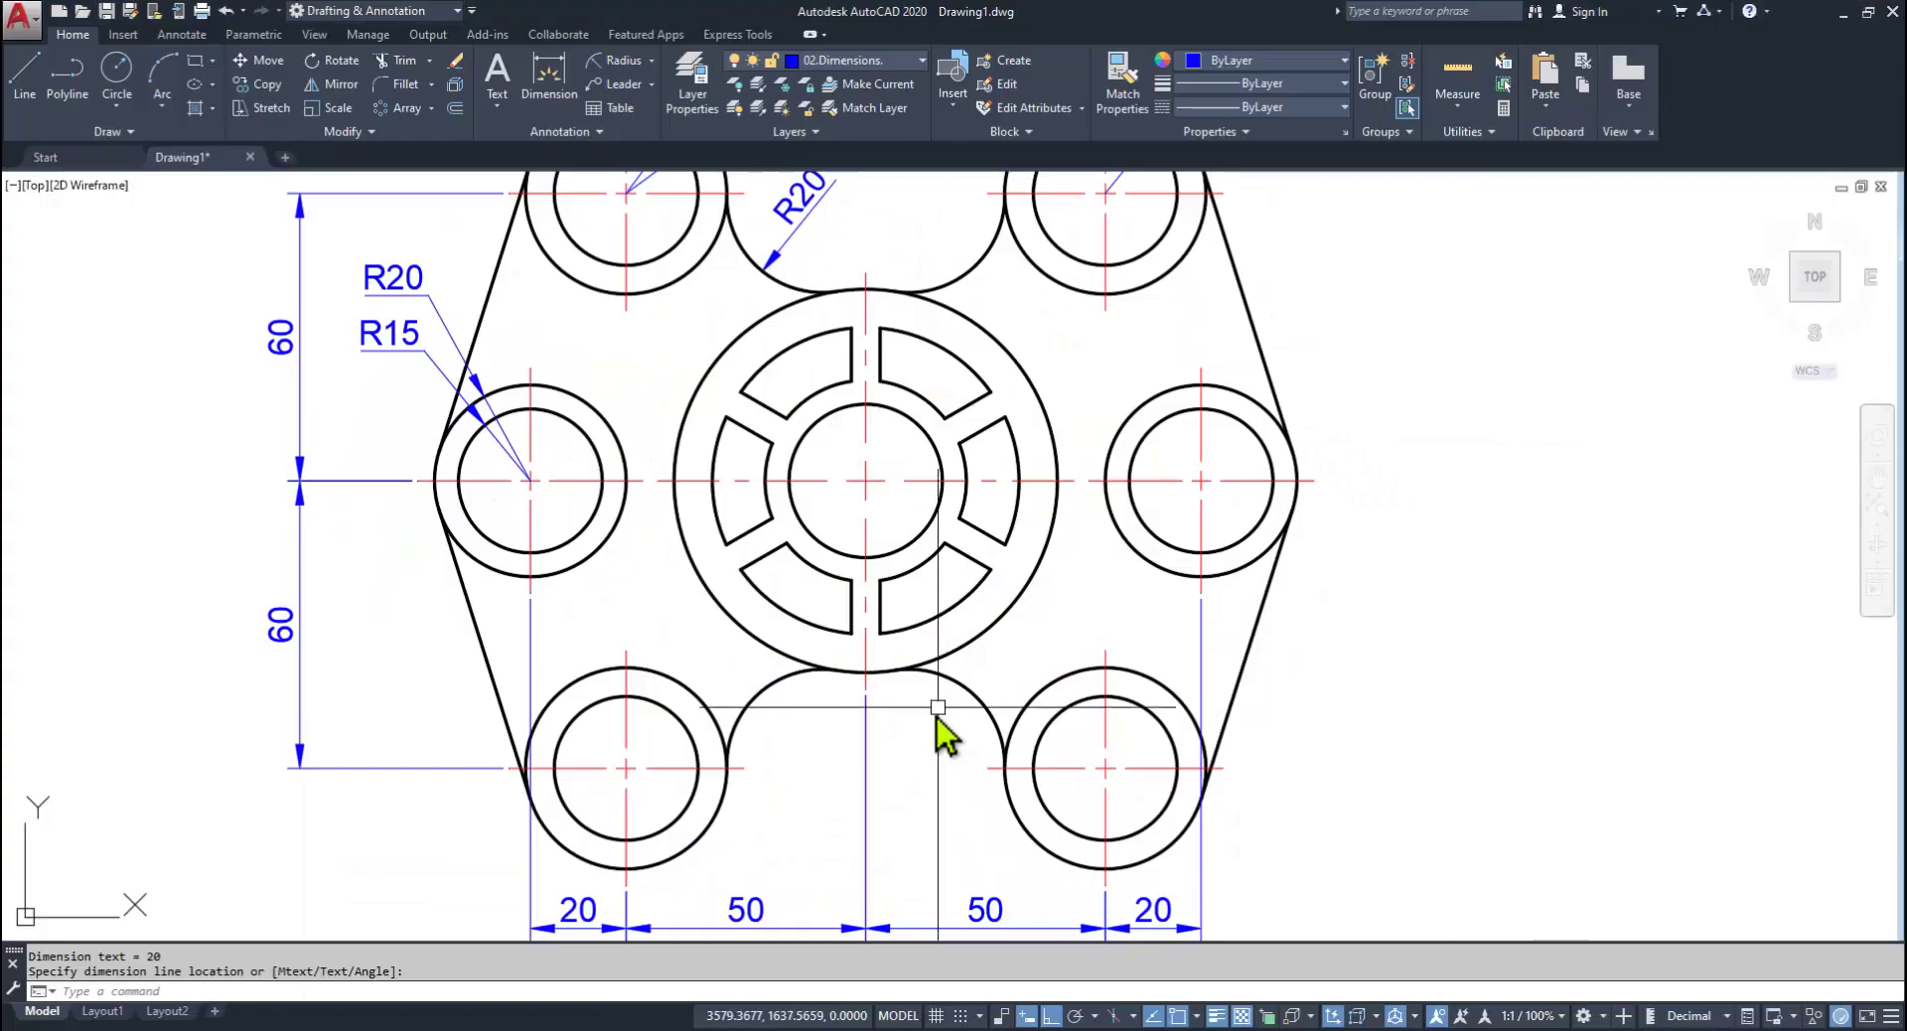
key("Return")
key("alt+Tab")
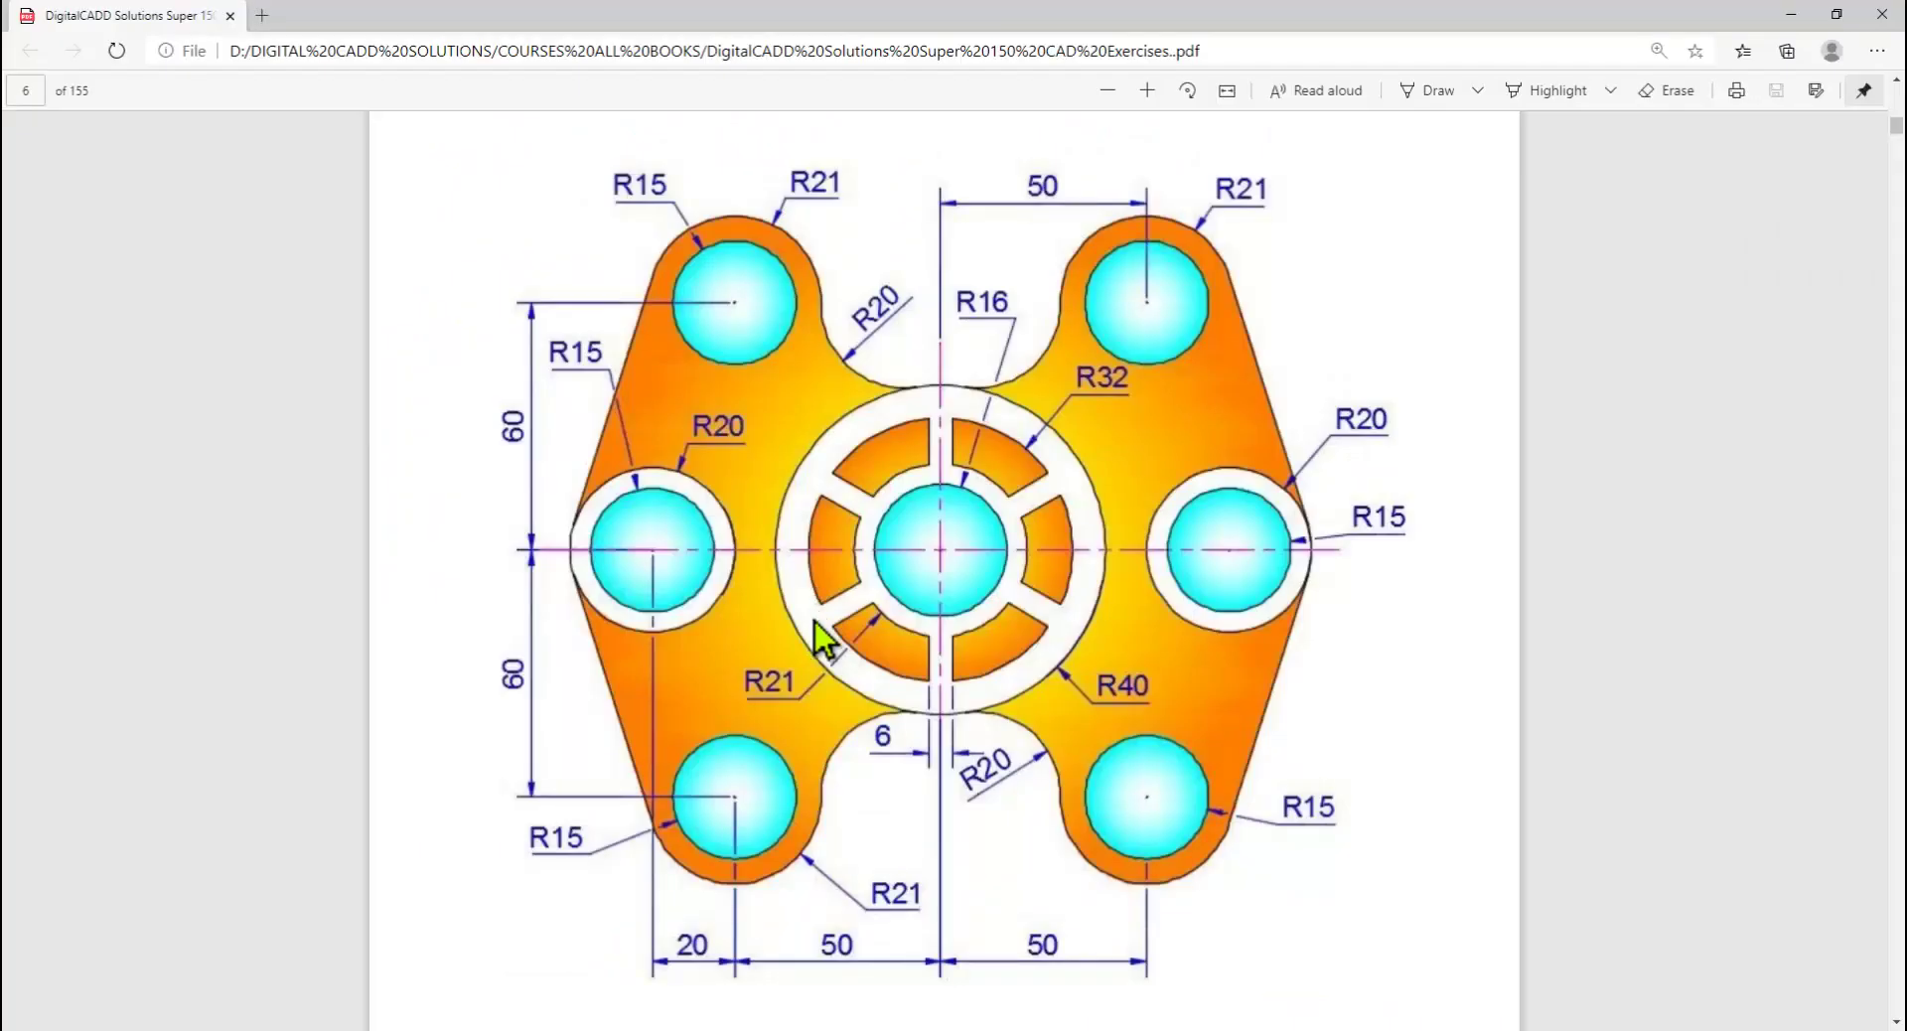
key("alt+Tab")
left_click(827, 598)
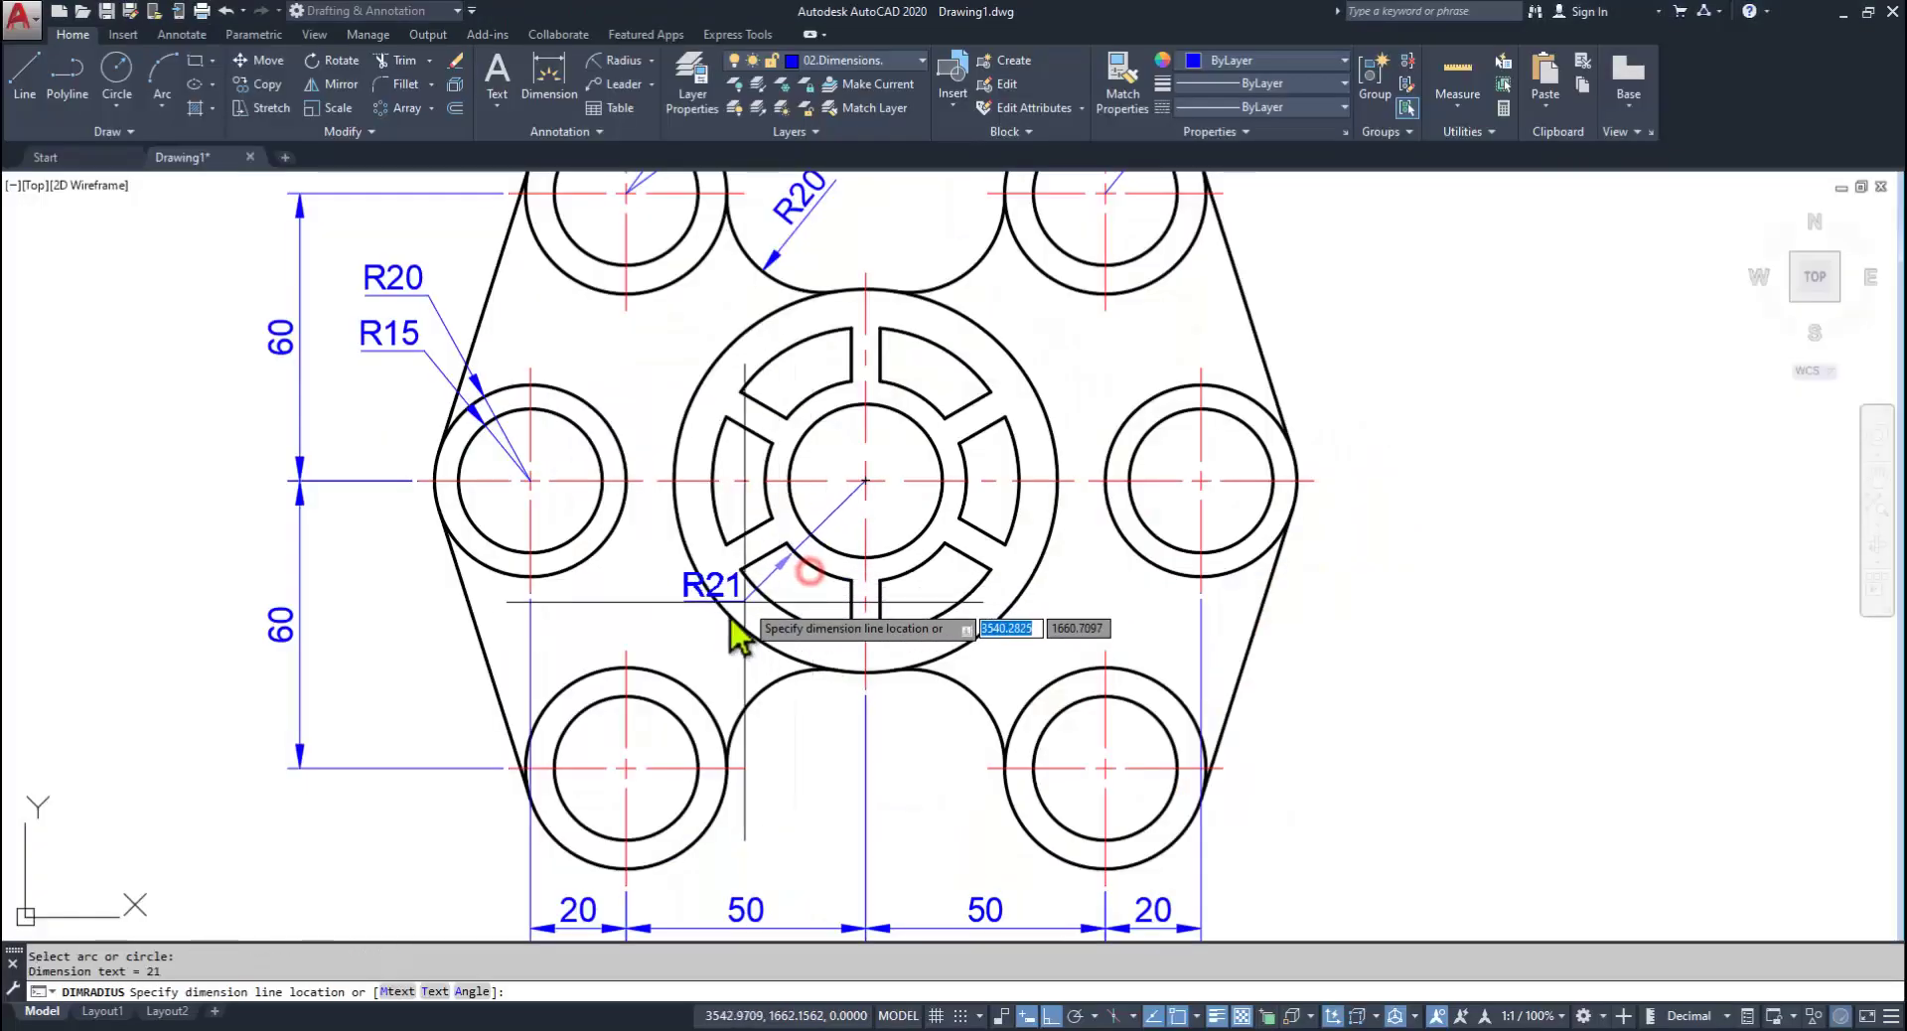
left_click(654, 616)
Step: Add a radius dimension to the small central circle, placing its text toward the upper right beyond the slots
key("alt+Tab")
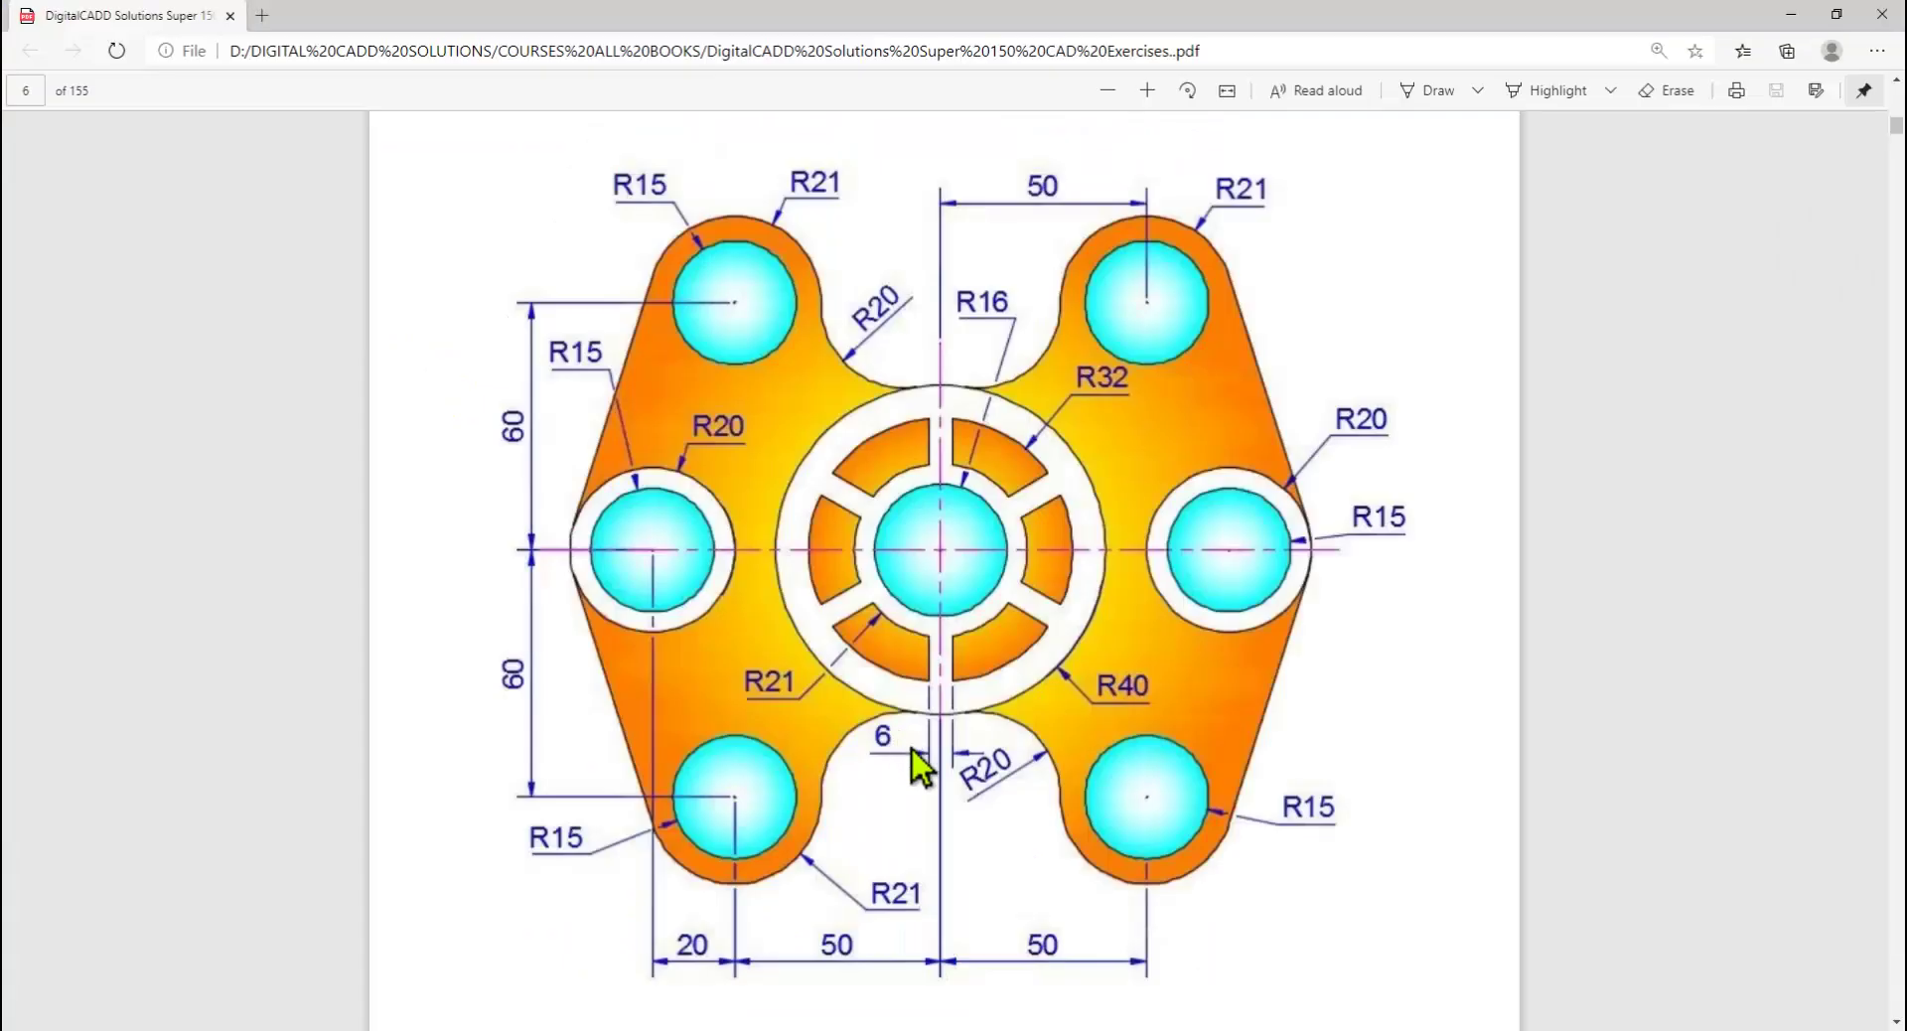
key("alt+Tab")
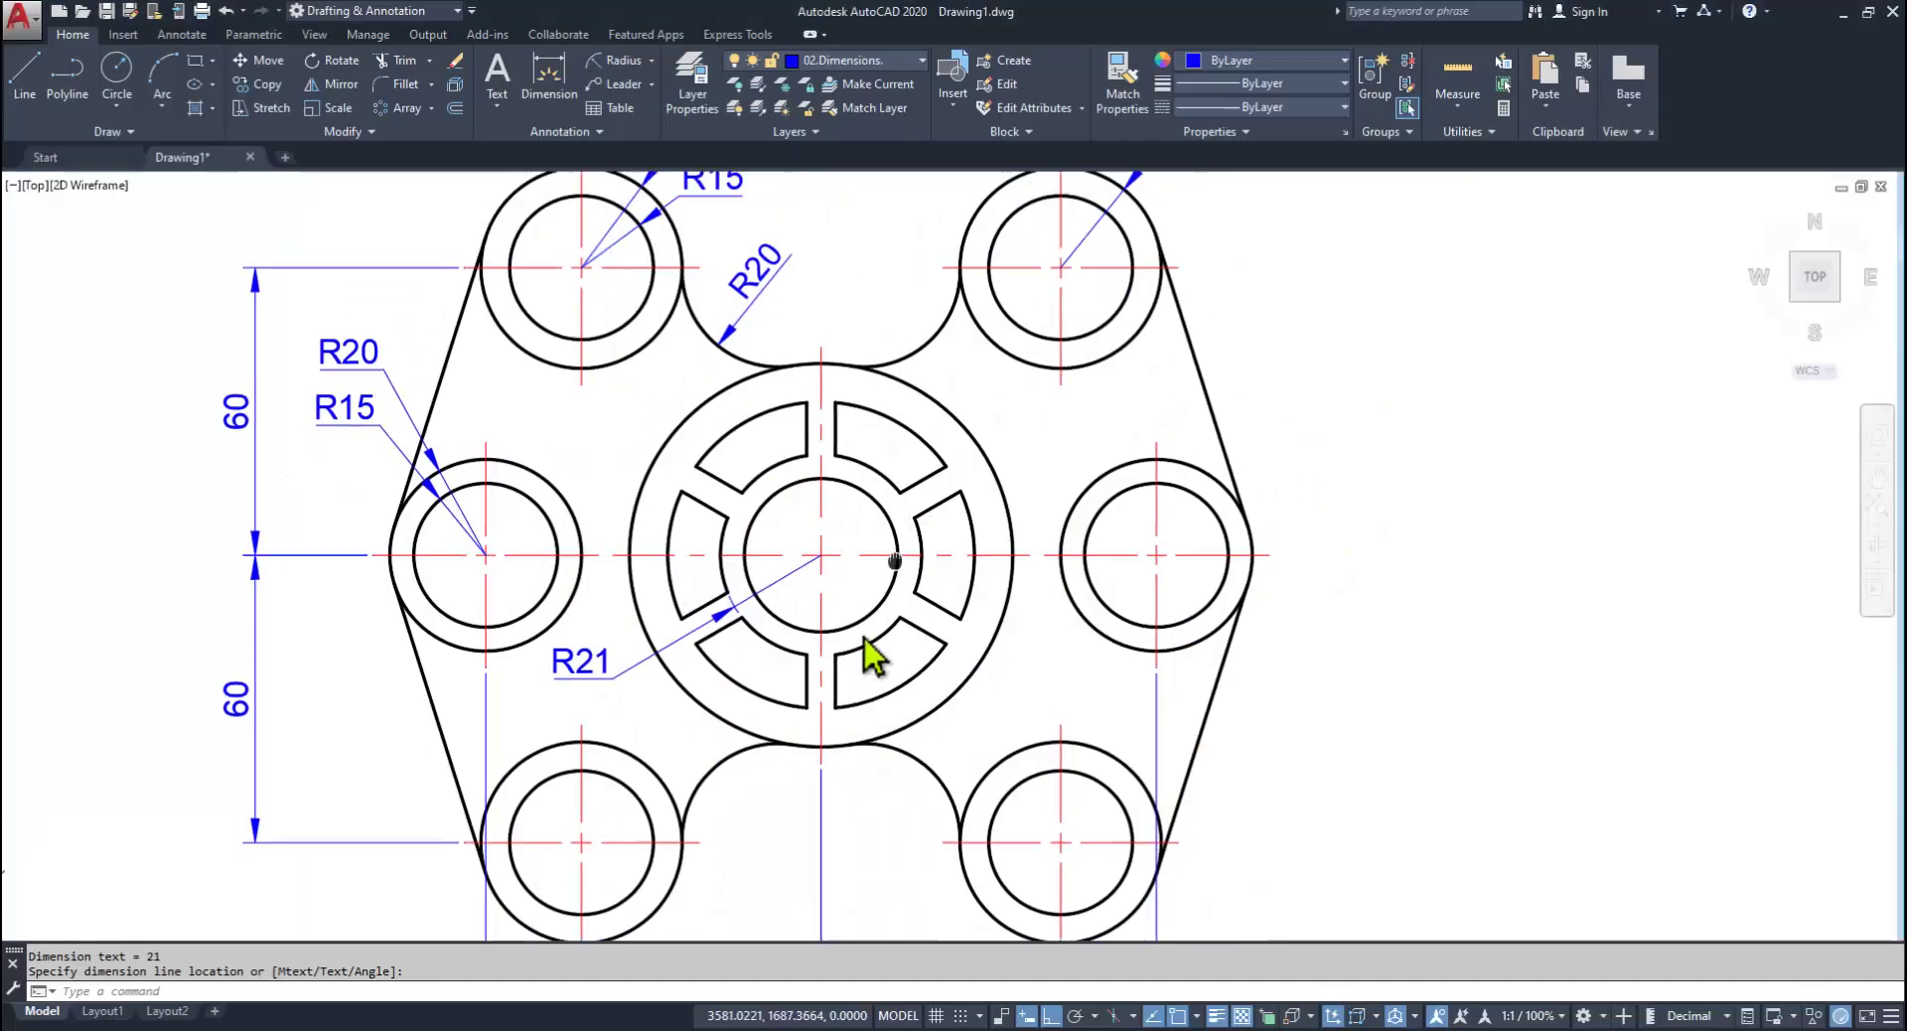
key("Return")
left_click(802, 594)
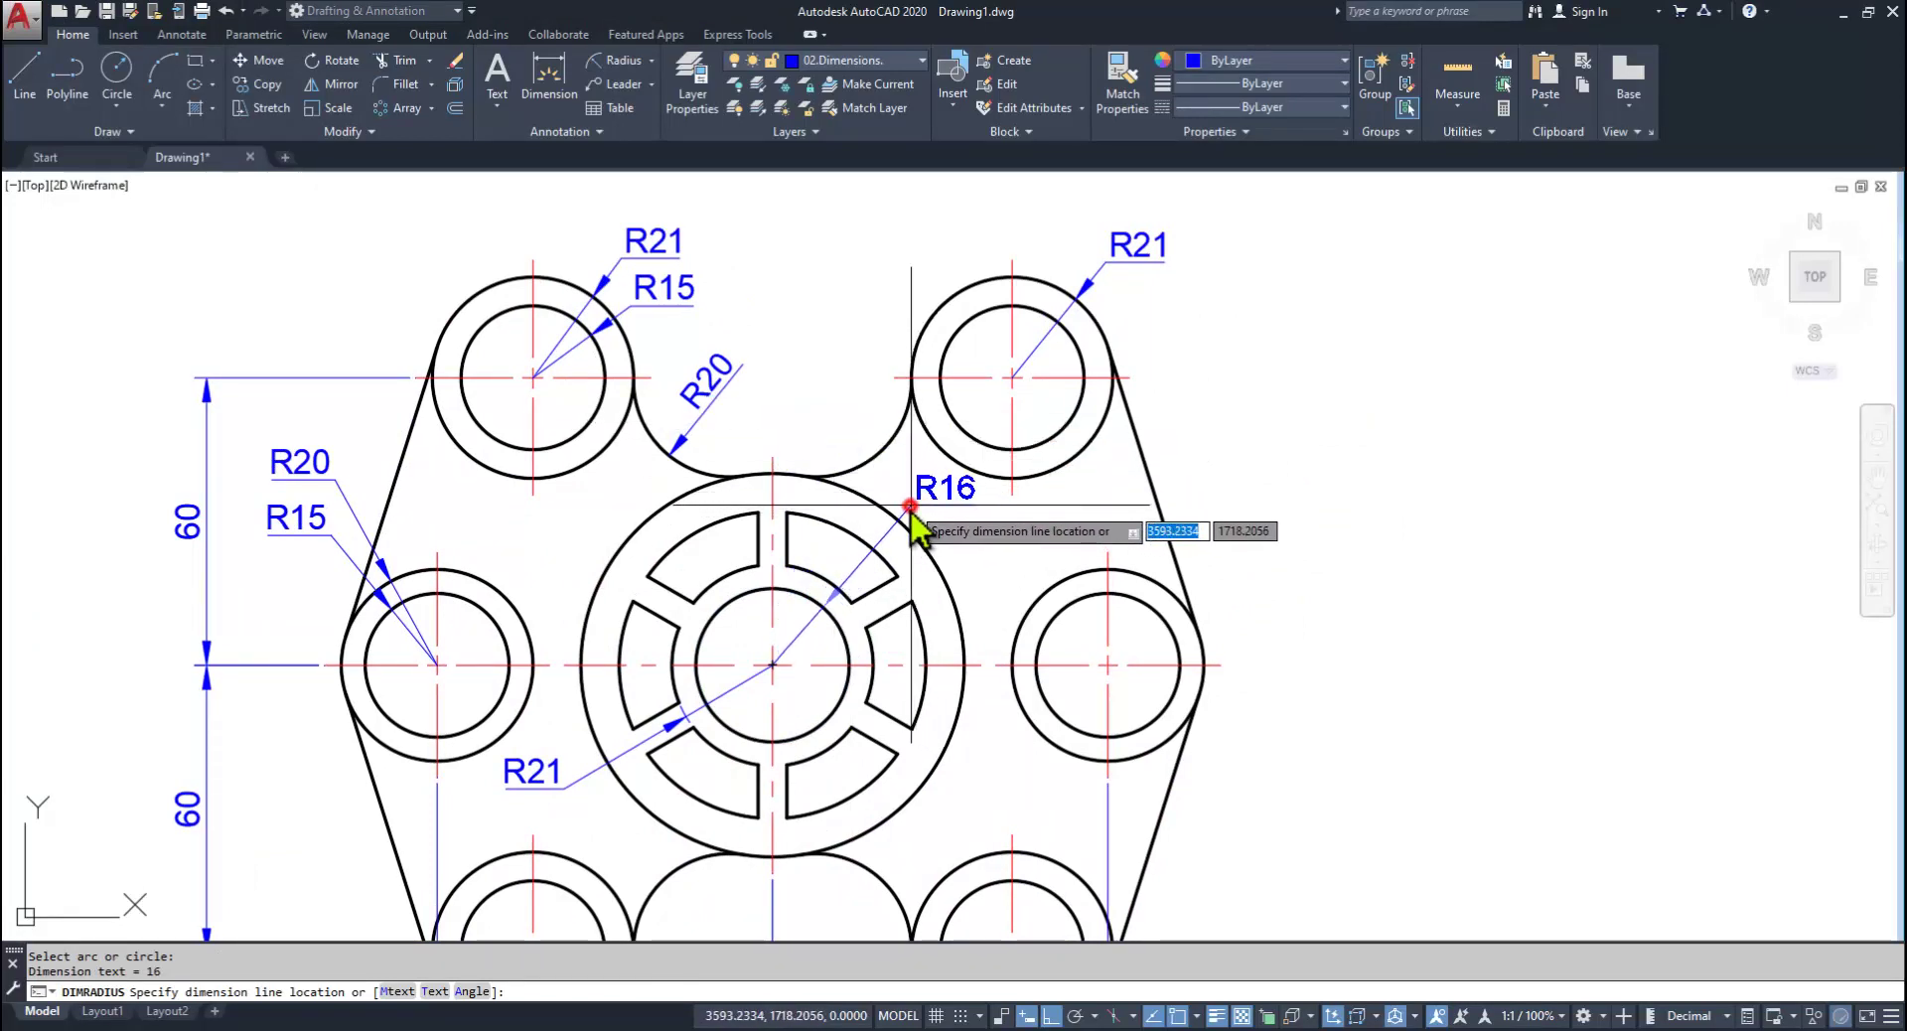
left_click(1028, 507)
Step: Dimension the radius of the right slot's outer arc, placing the text just below the central hole's radius dimension
key("alt+Tab")
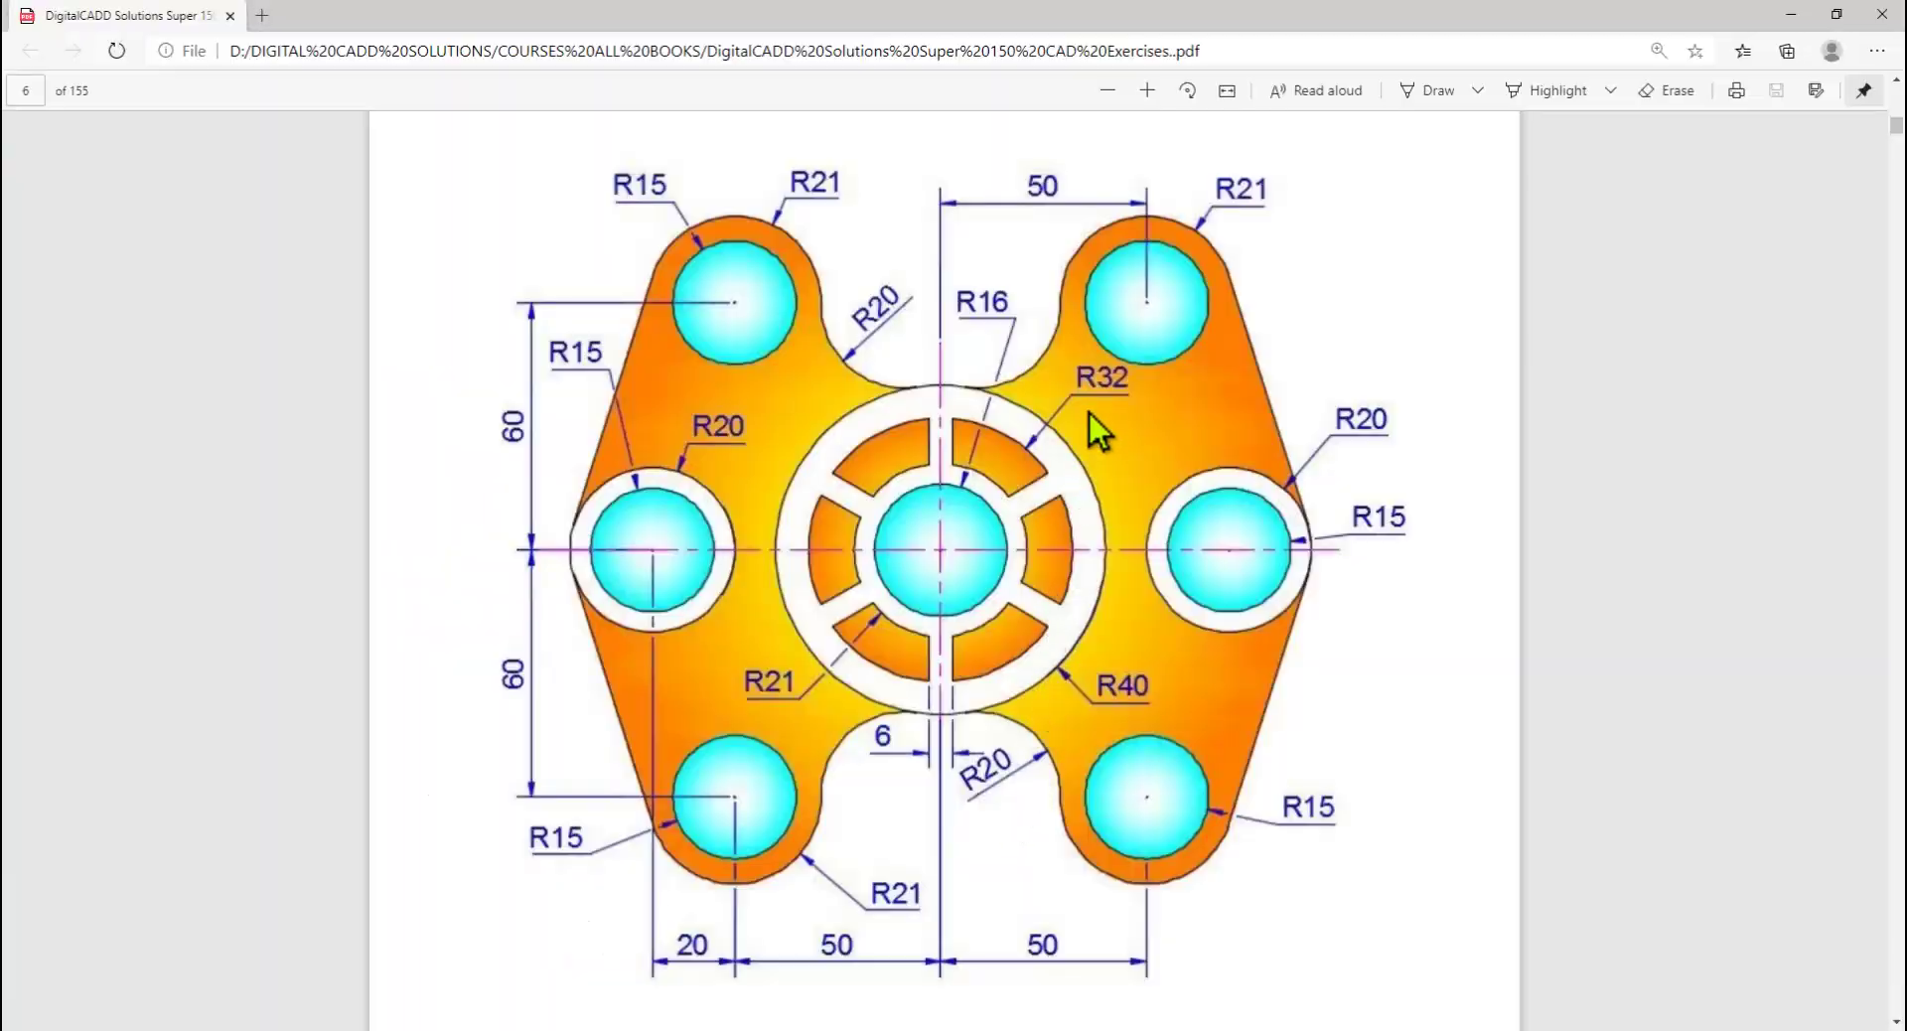
key("alt+Tab")
key("Return")
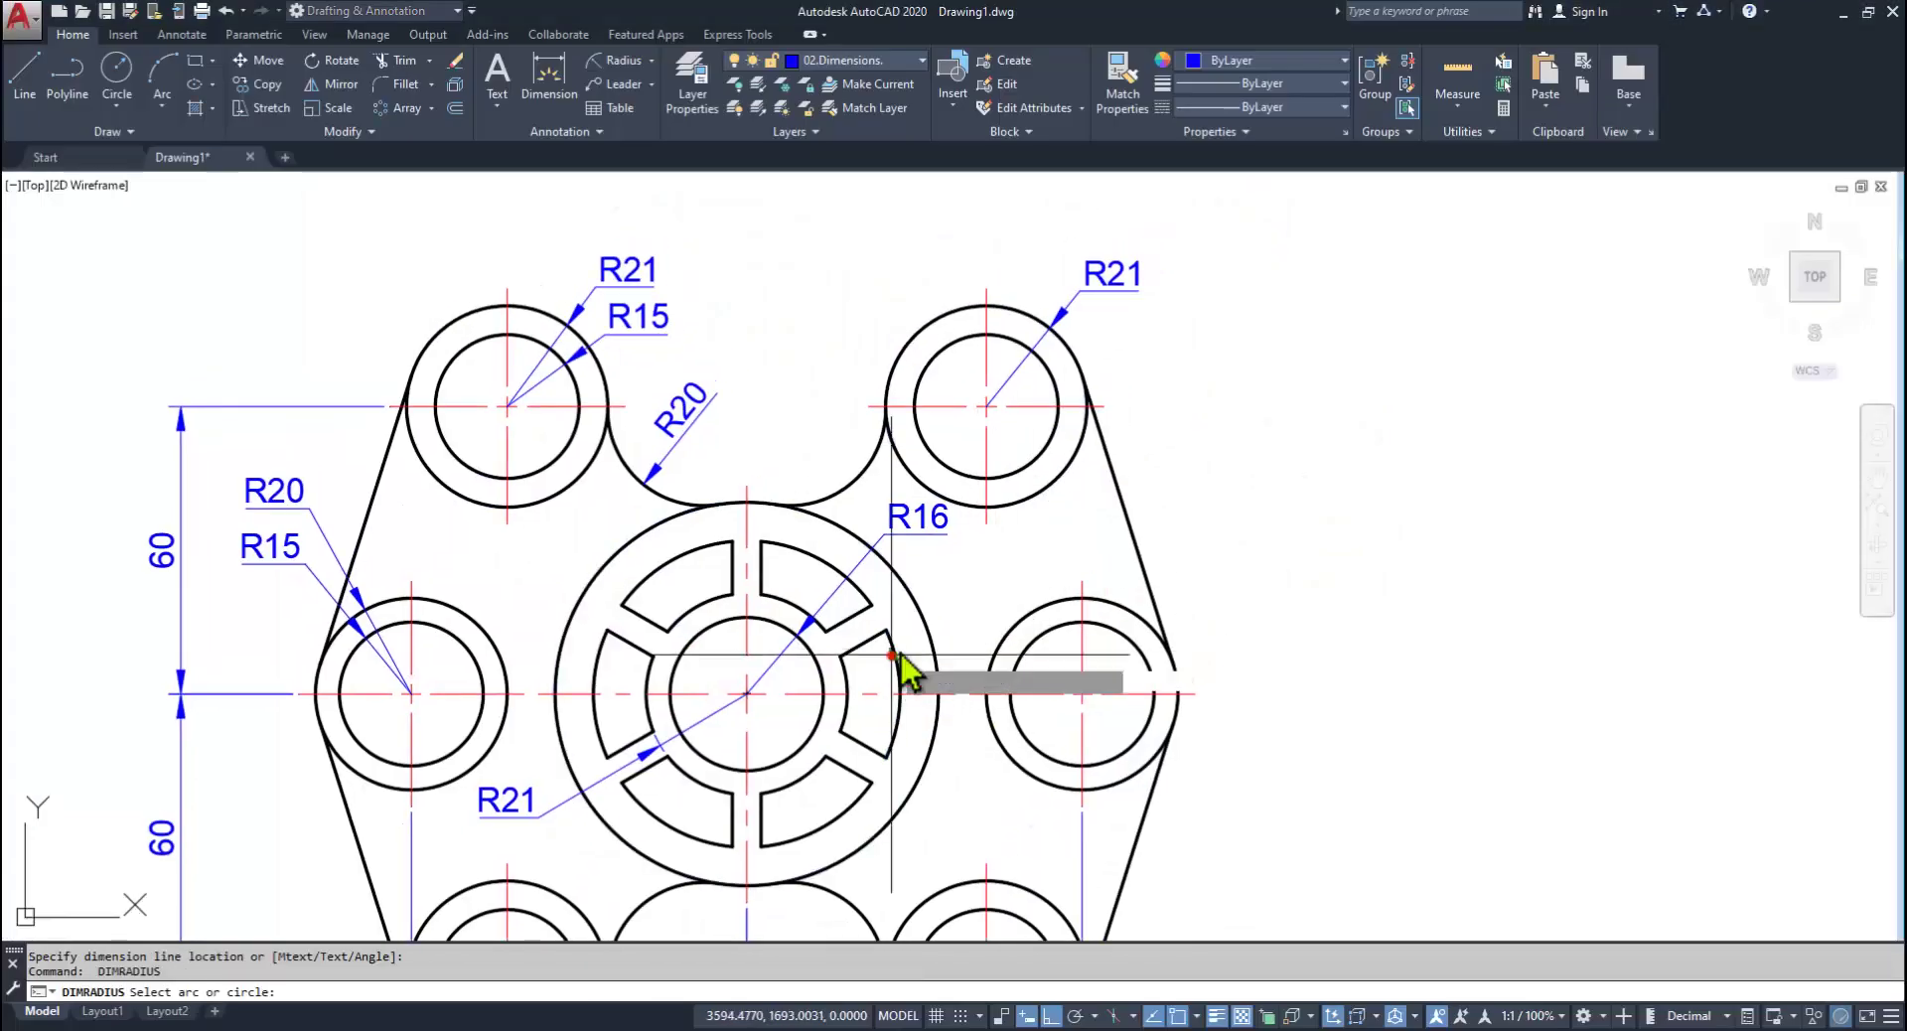
left_click(896, 658)
left_click(940, 584)
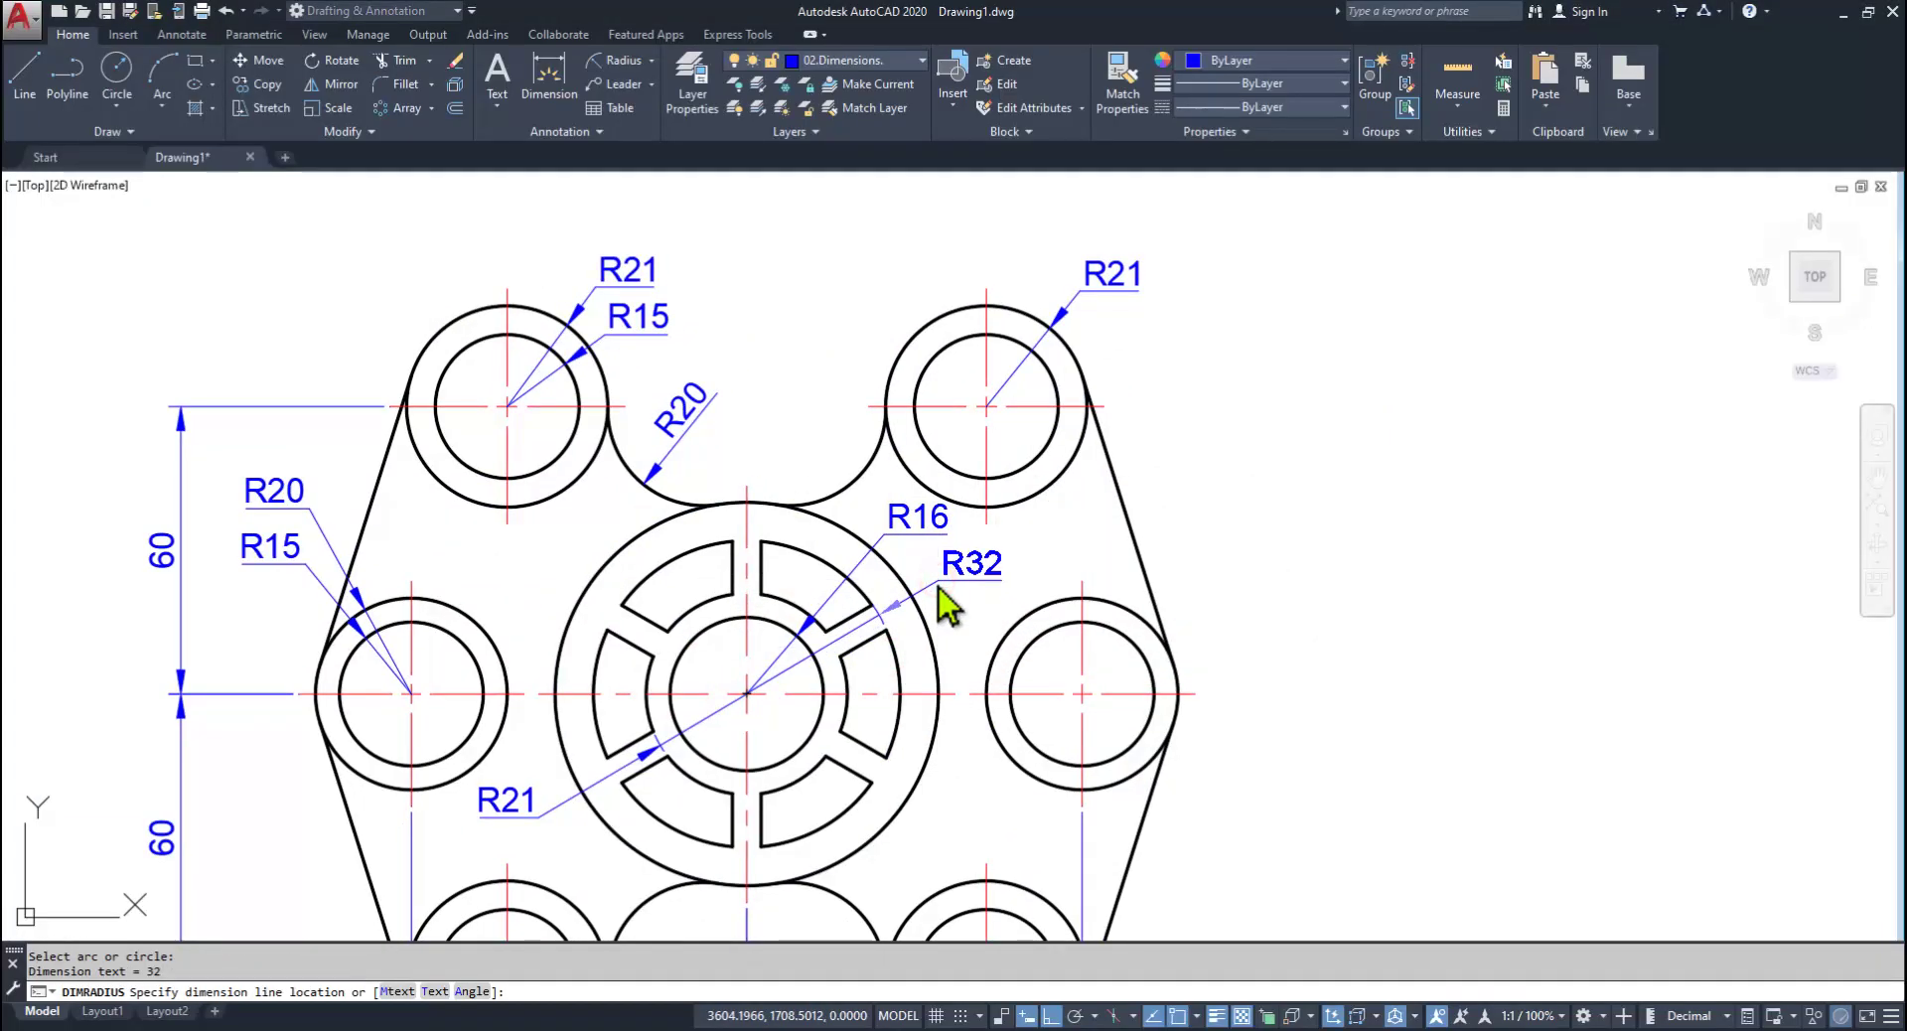
Step: Add a radius dimension to the large central circle, placing its text outside the circle at the lower right
key("alt+Tab")
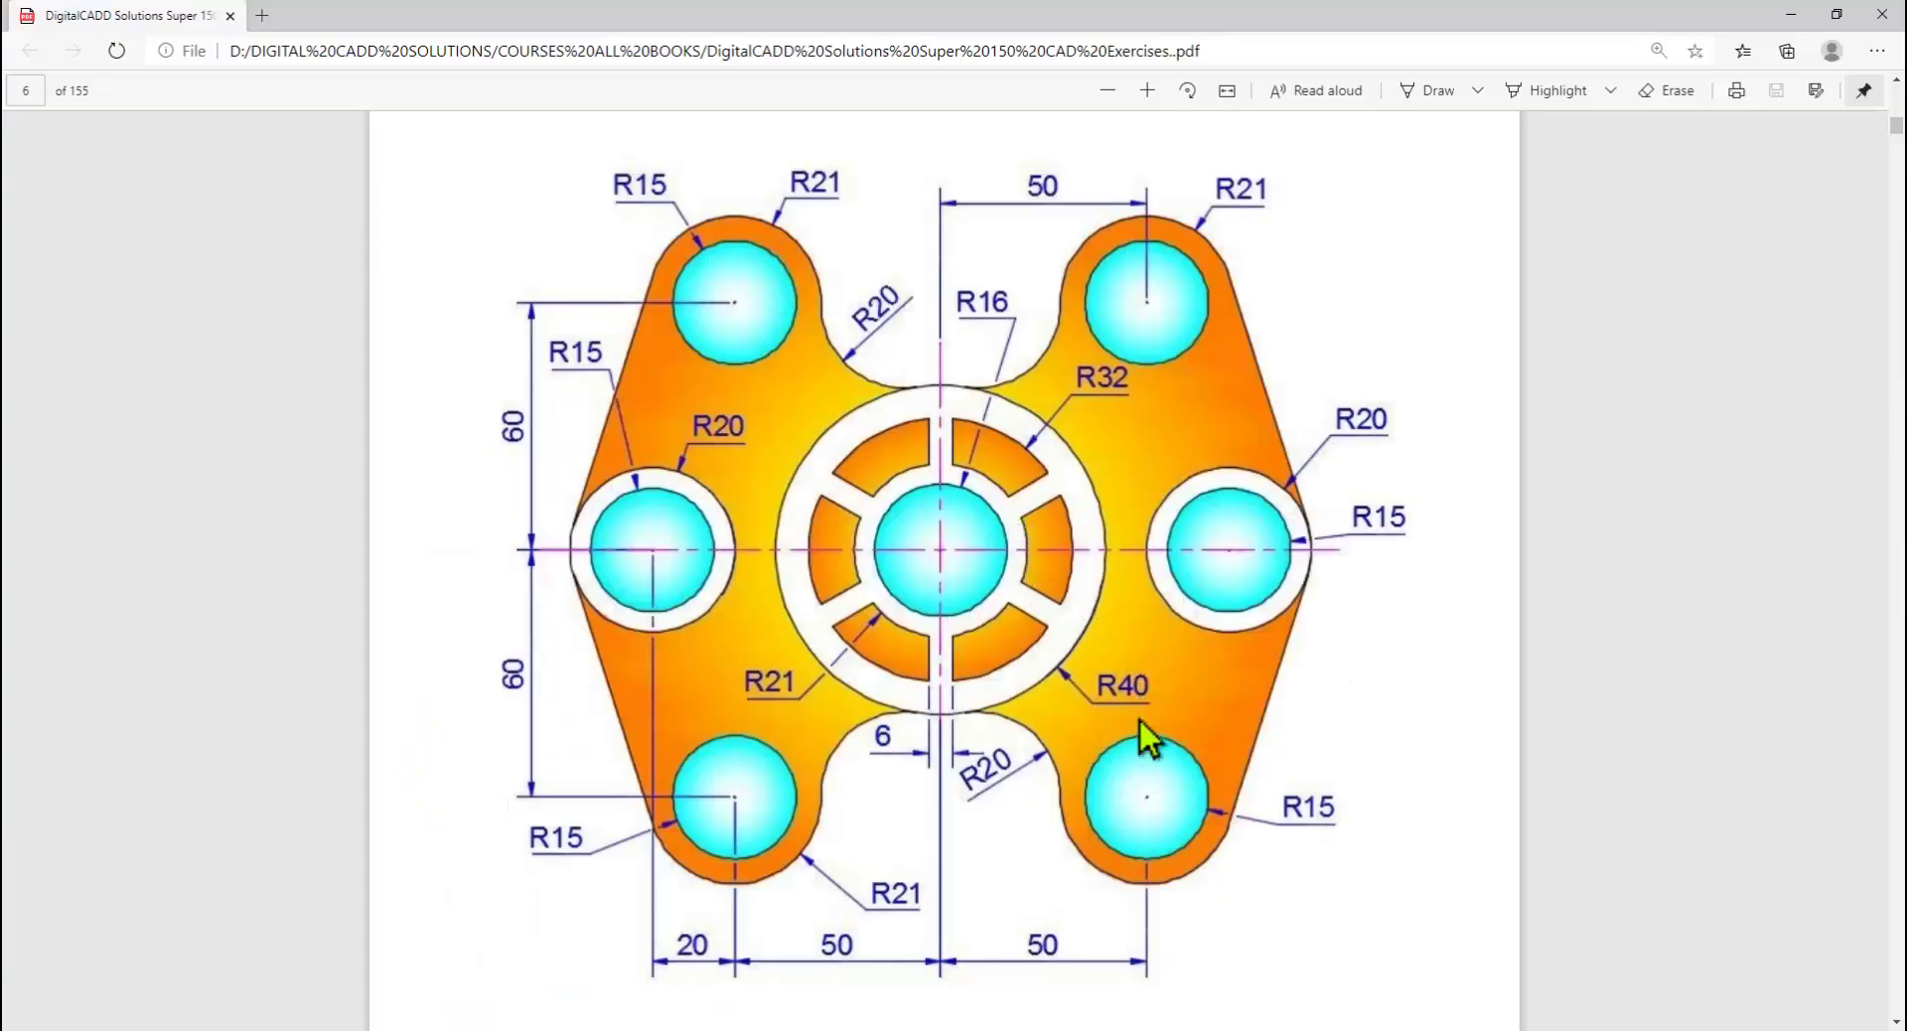
key("alt+Tab")
key("Return")
left_click(795, 541)
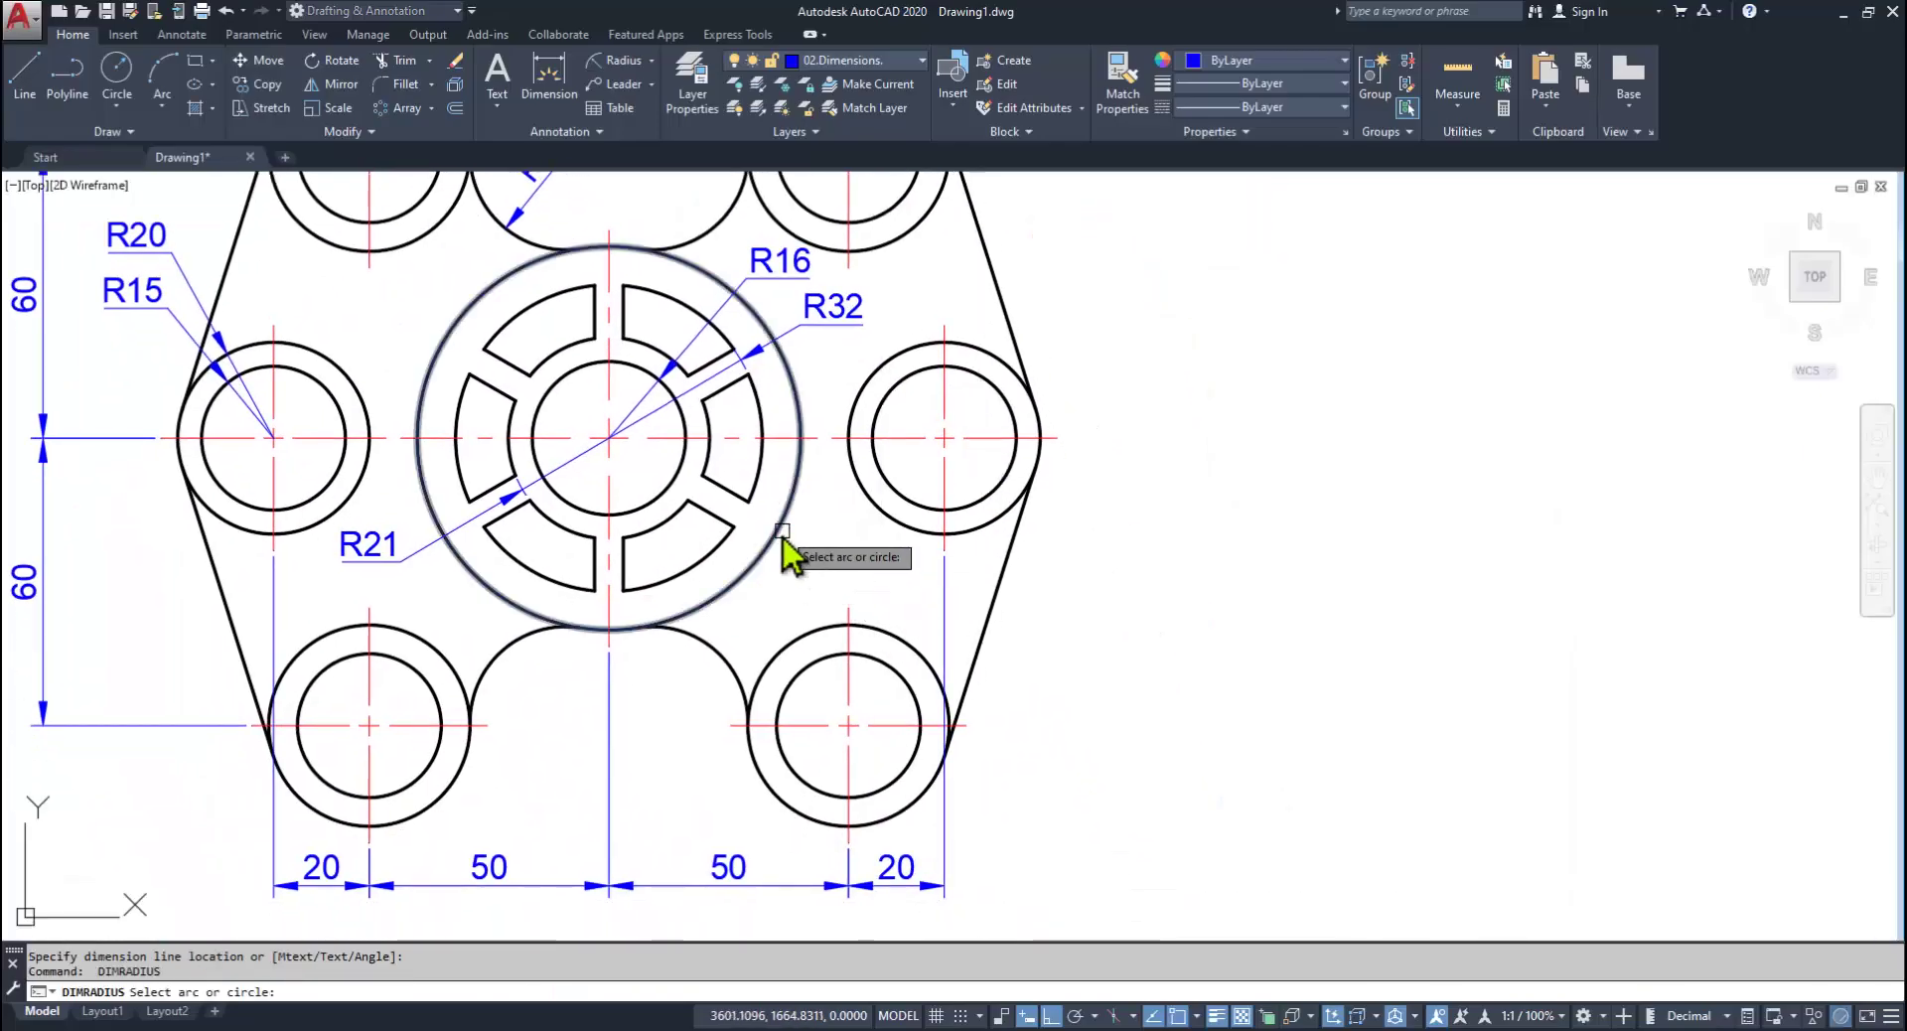
left_click(812, 568)
Step: Add a radius dimension to the inner circle of the lower-right boss, with its text outside the part at the lower right
middle_click_drag(1099, 724, 1237, 701)
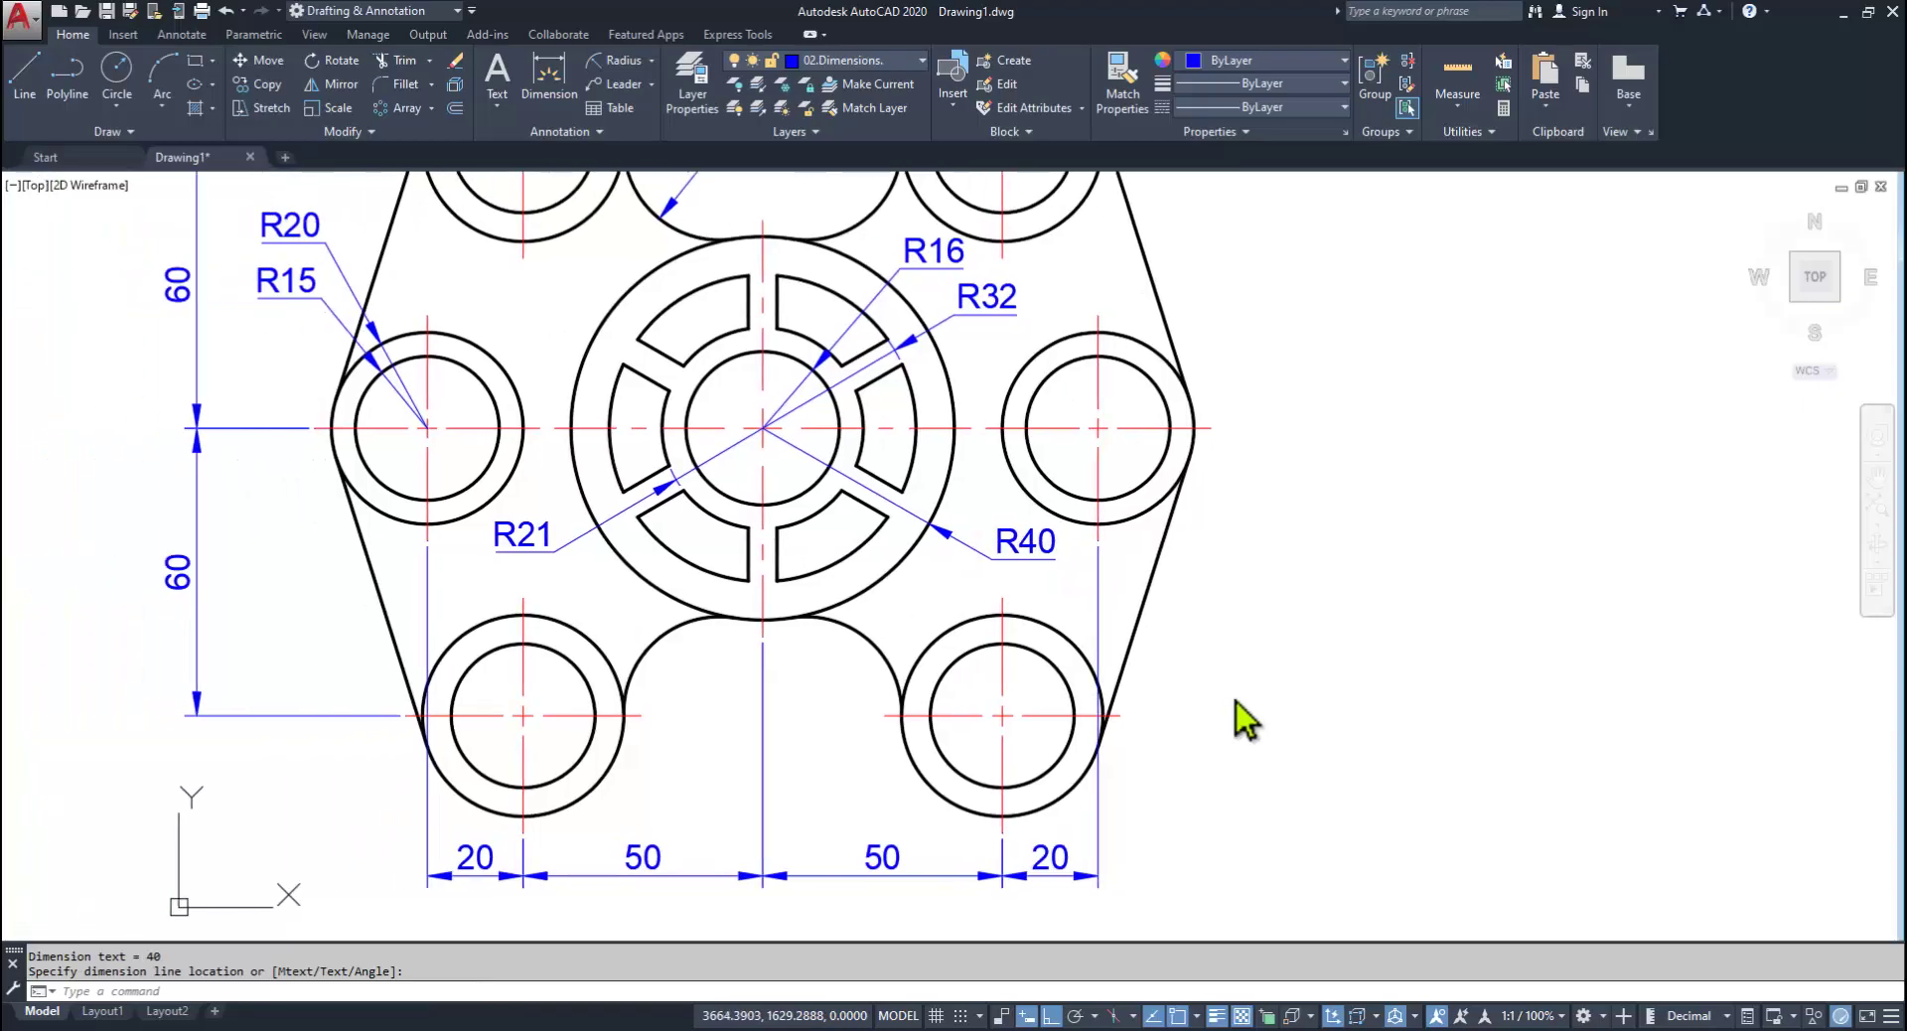
key("alt+Tab")
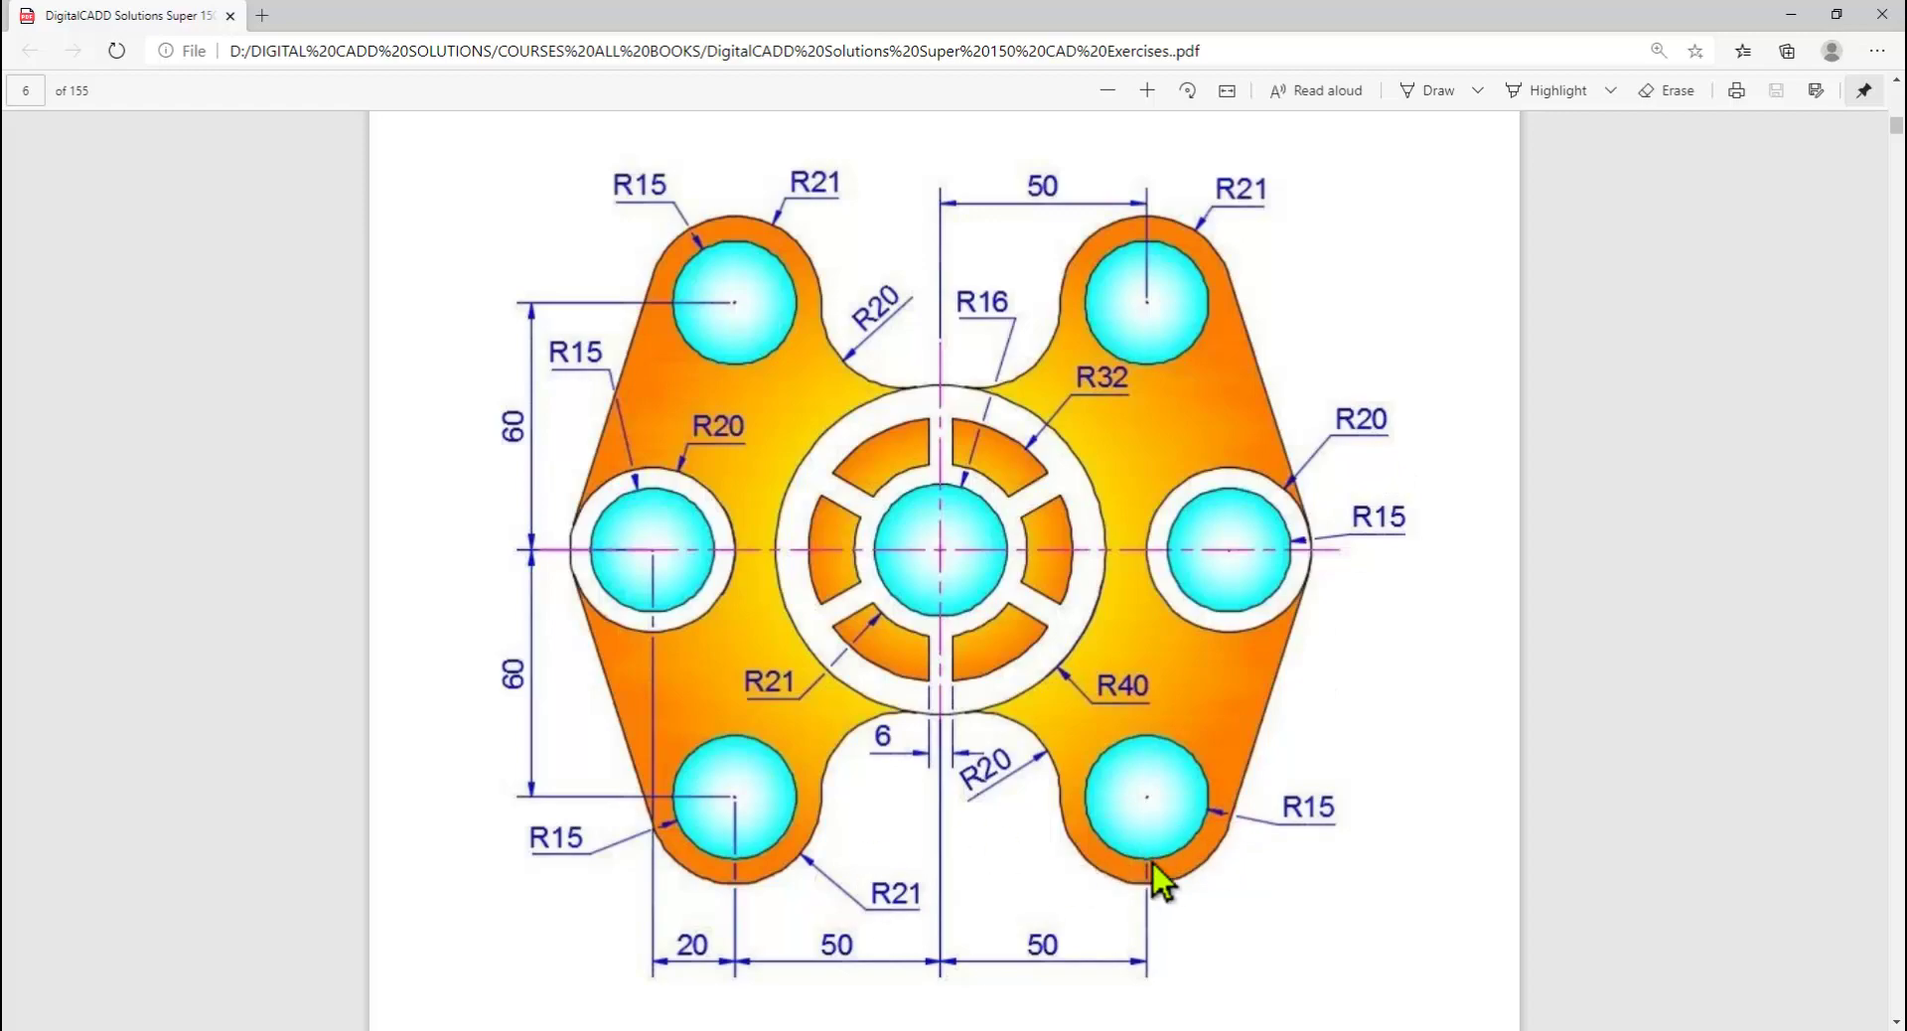
key("alt+Tab")
middle_click_drag(1200, 778, 1136, 705)
key("Return")
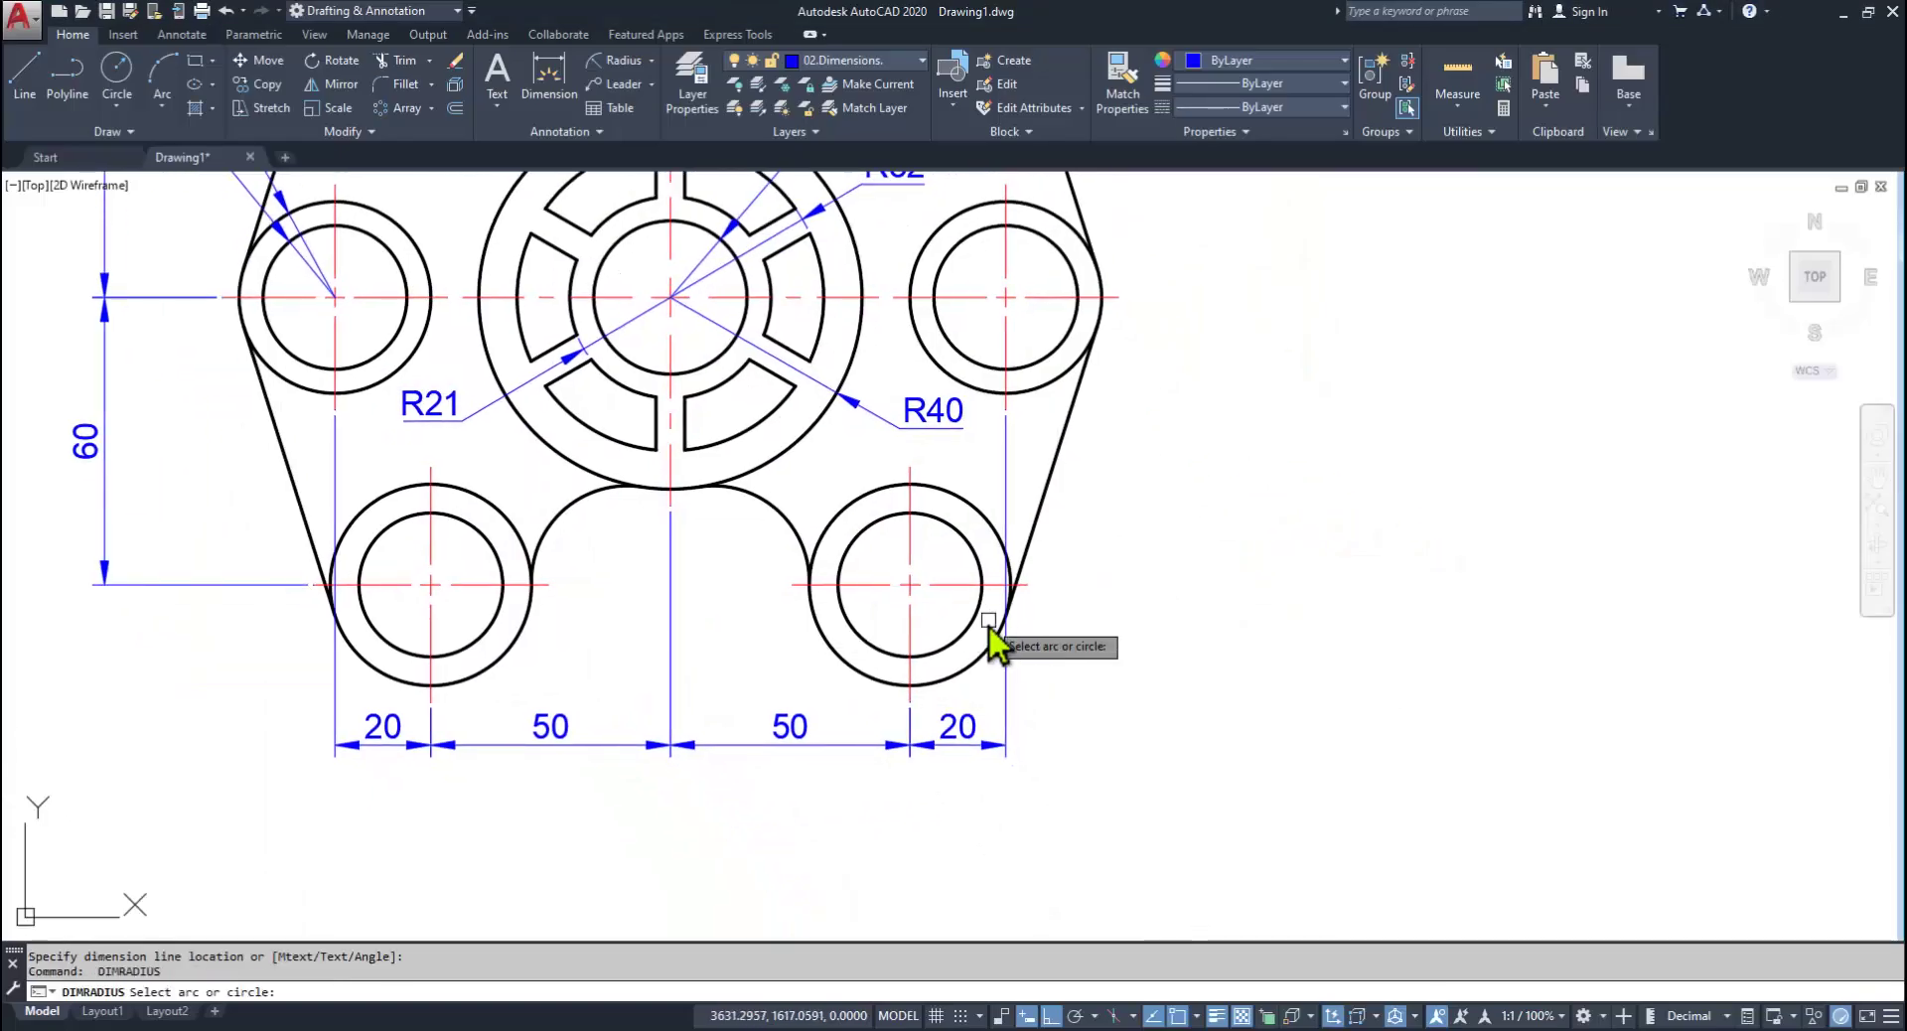
left_click(972, 621)
left_click(1103, 685)
Step: Add a linear dimension across the gap between the two lower slots, placing its dimension line just below the large central circle
key("alt+Tab")
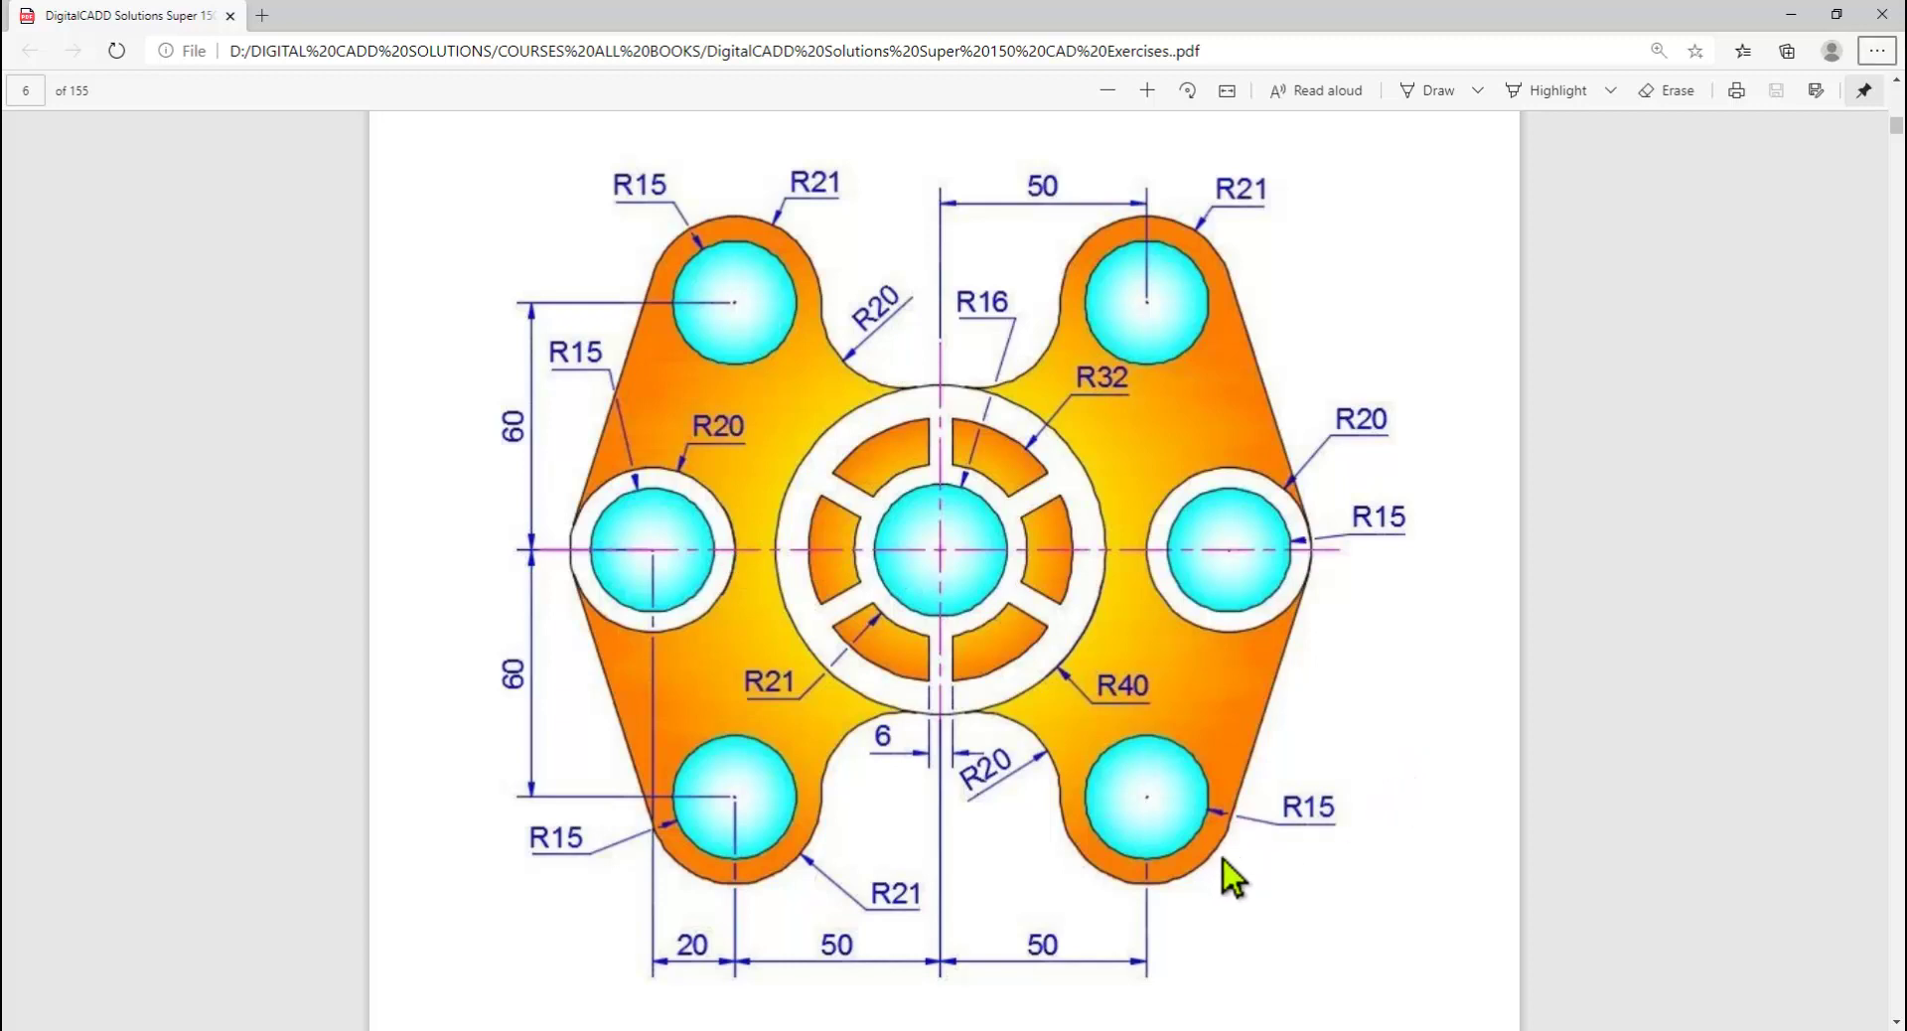
key("ctrl+2")
key("alt+Tab")
middle_click_drag(683, 360, 720, 440)
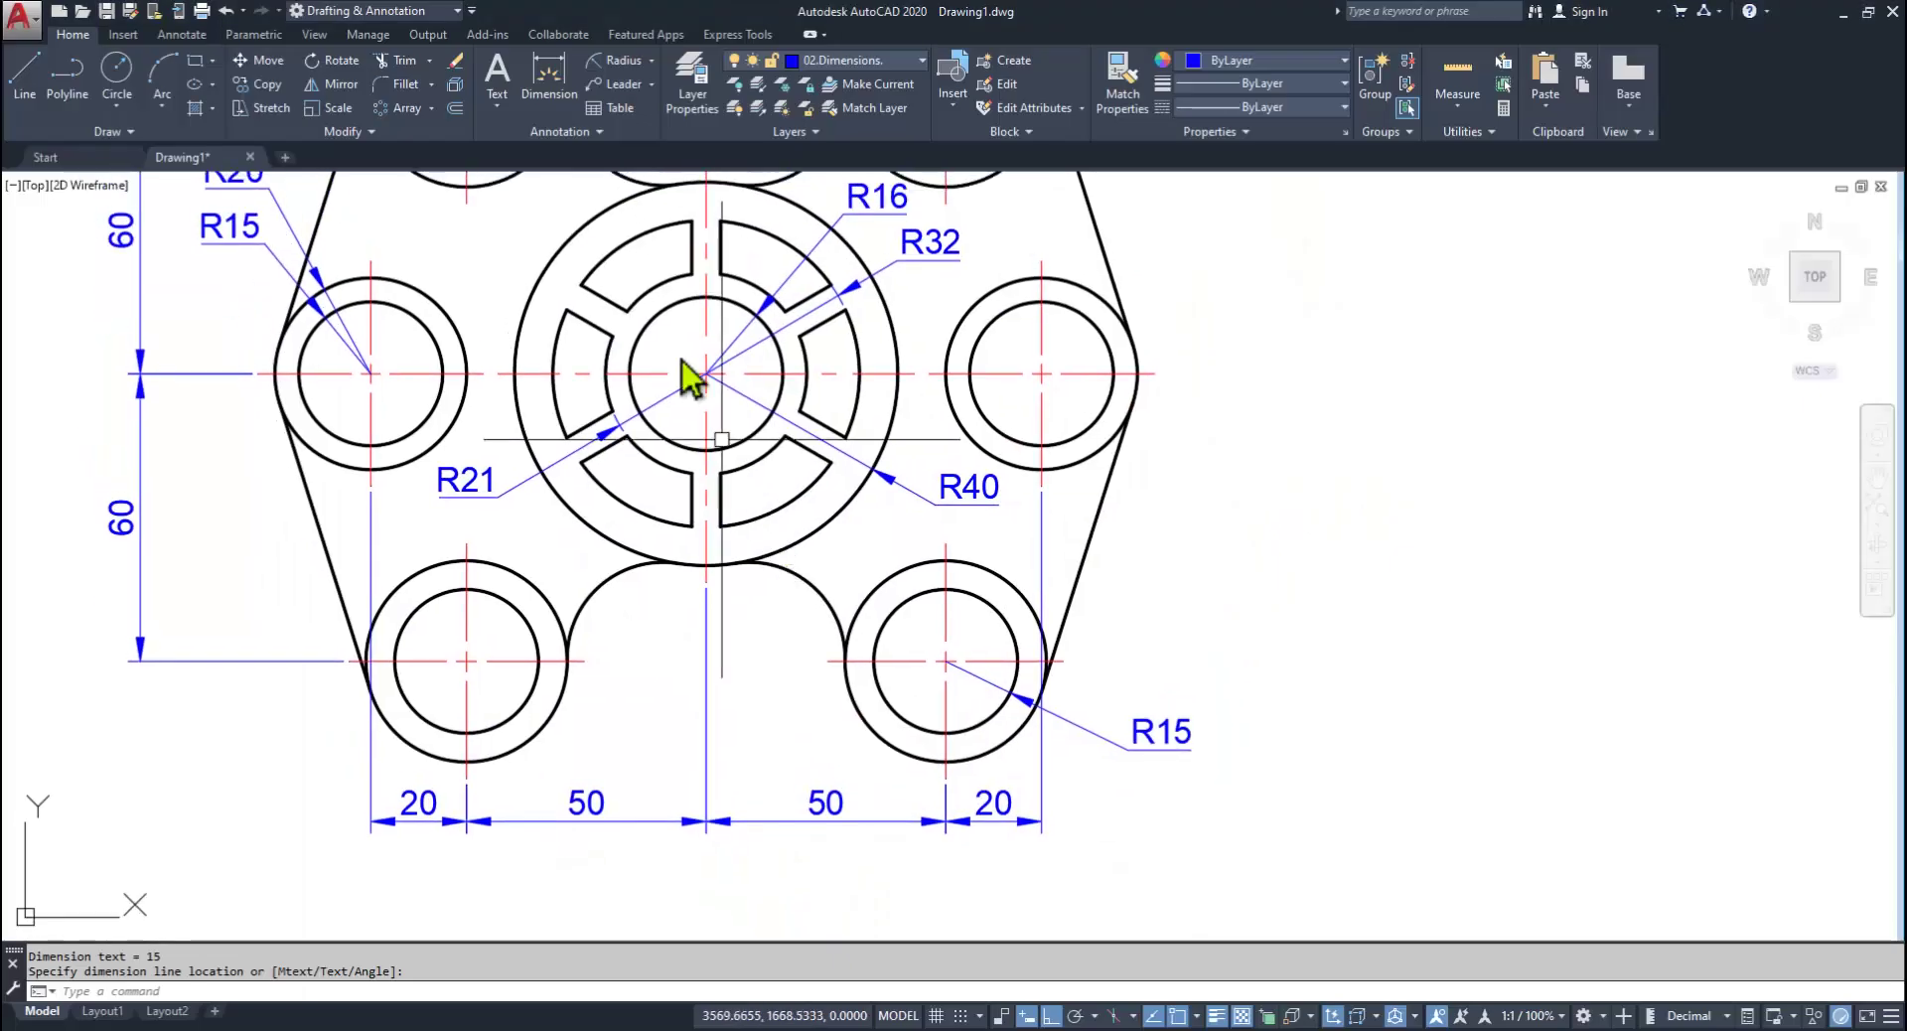
left_click(652, 59)
left_click(636, 133)
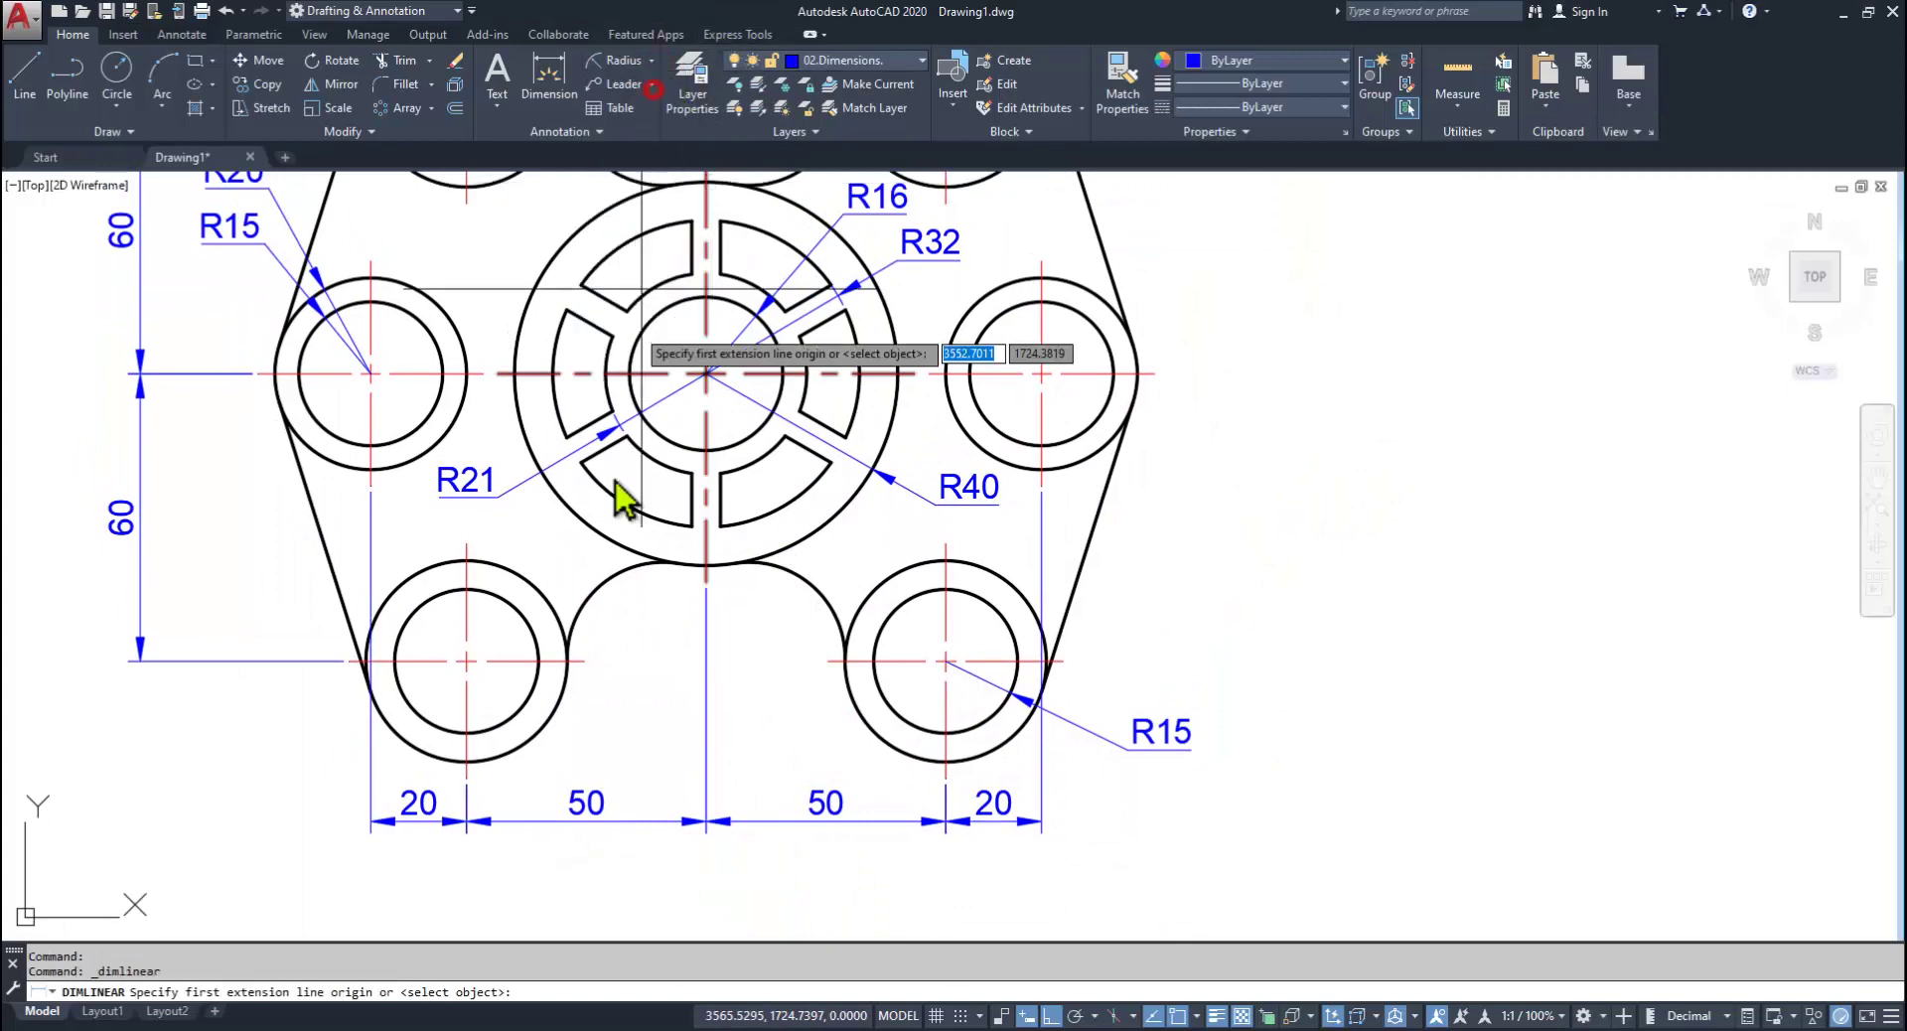
scroll(646, 537, "up", 5)
left_click(781, 490)
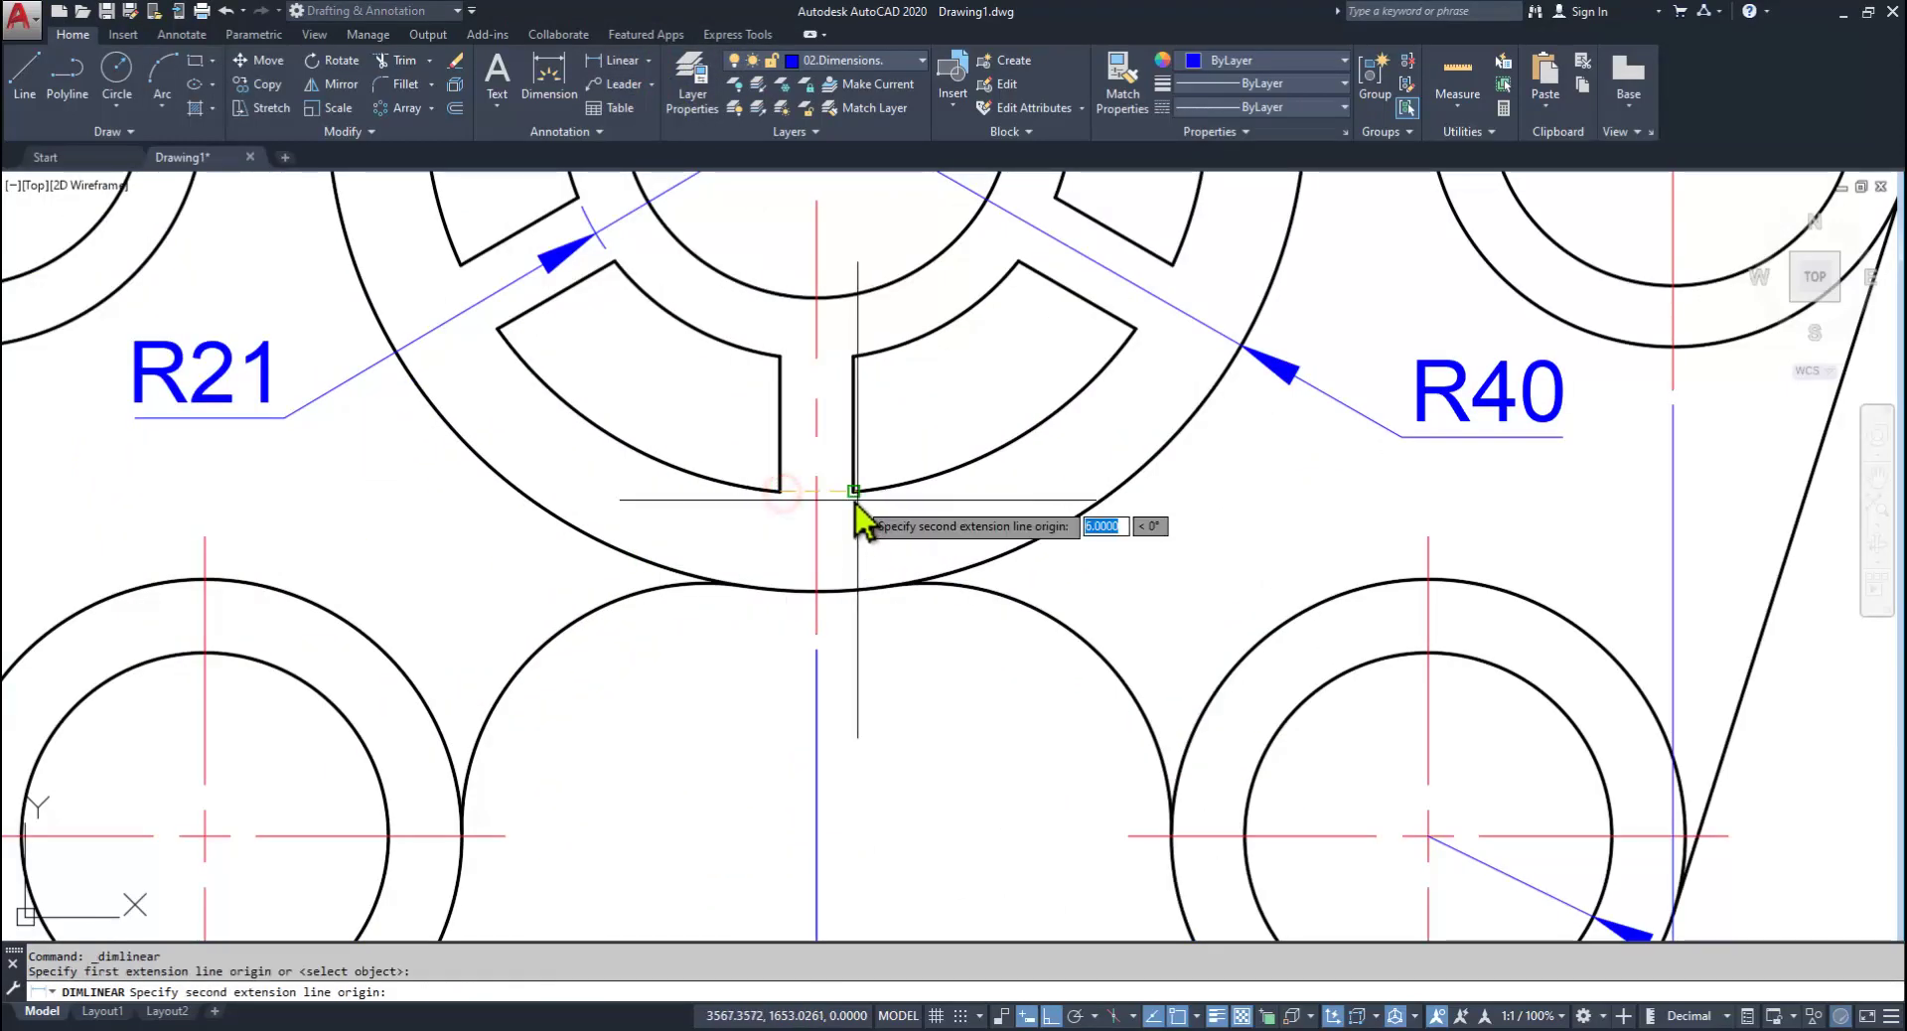
left_click(853, 491)
left_click(825, 698)
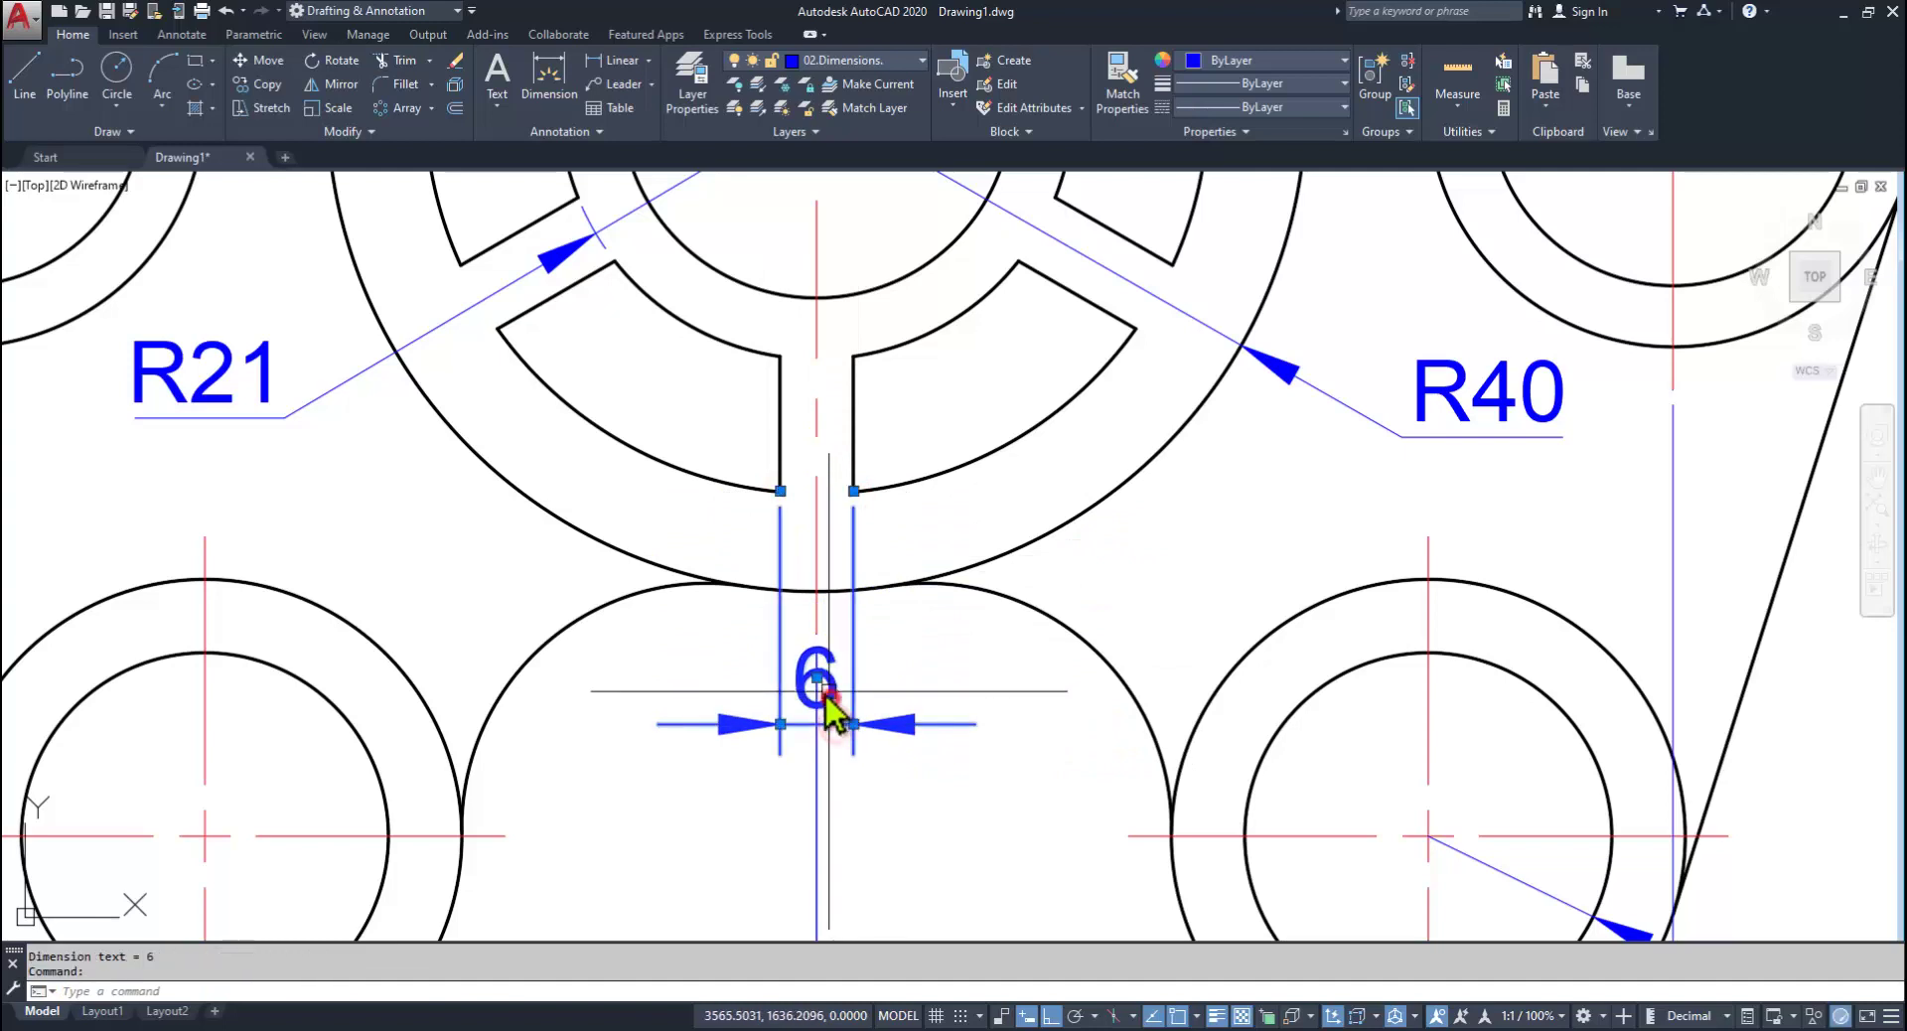
Step: Move the slot-gap dimension's text to the left of its arrows and shift its dimension line slightly further below the large circle
left_click(817, 680)
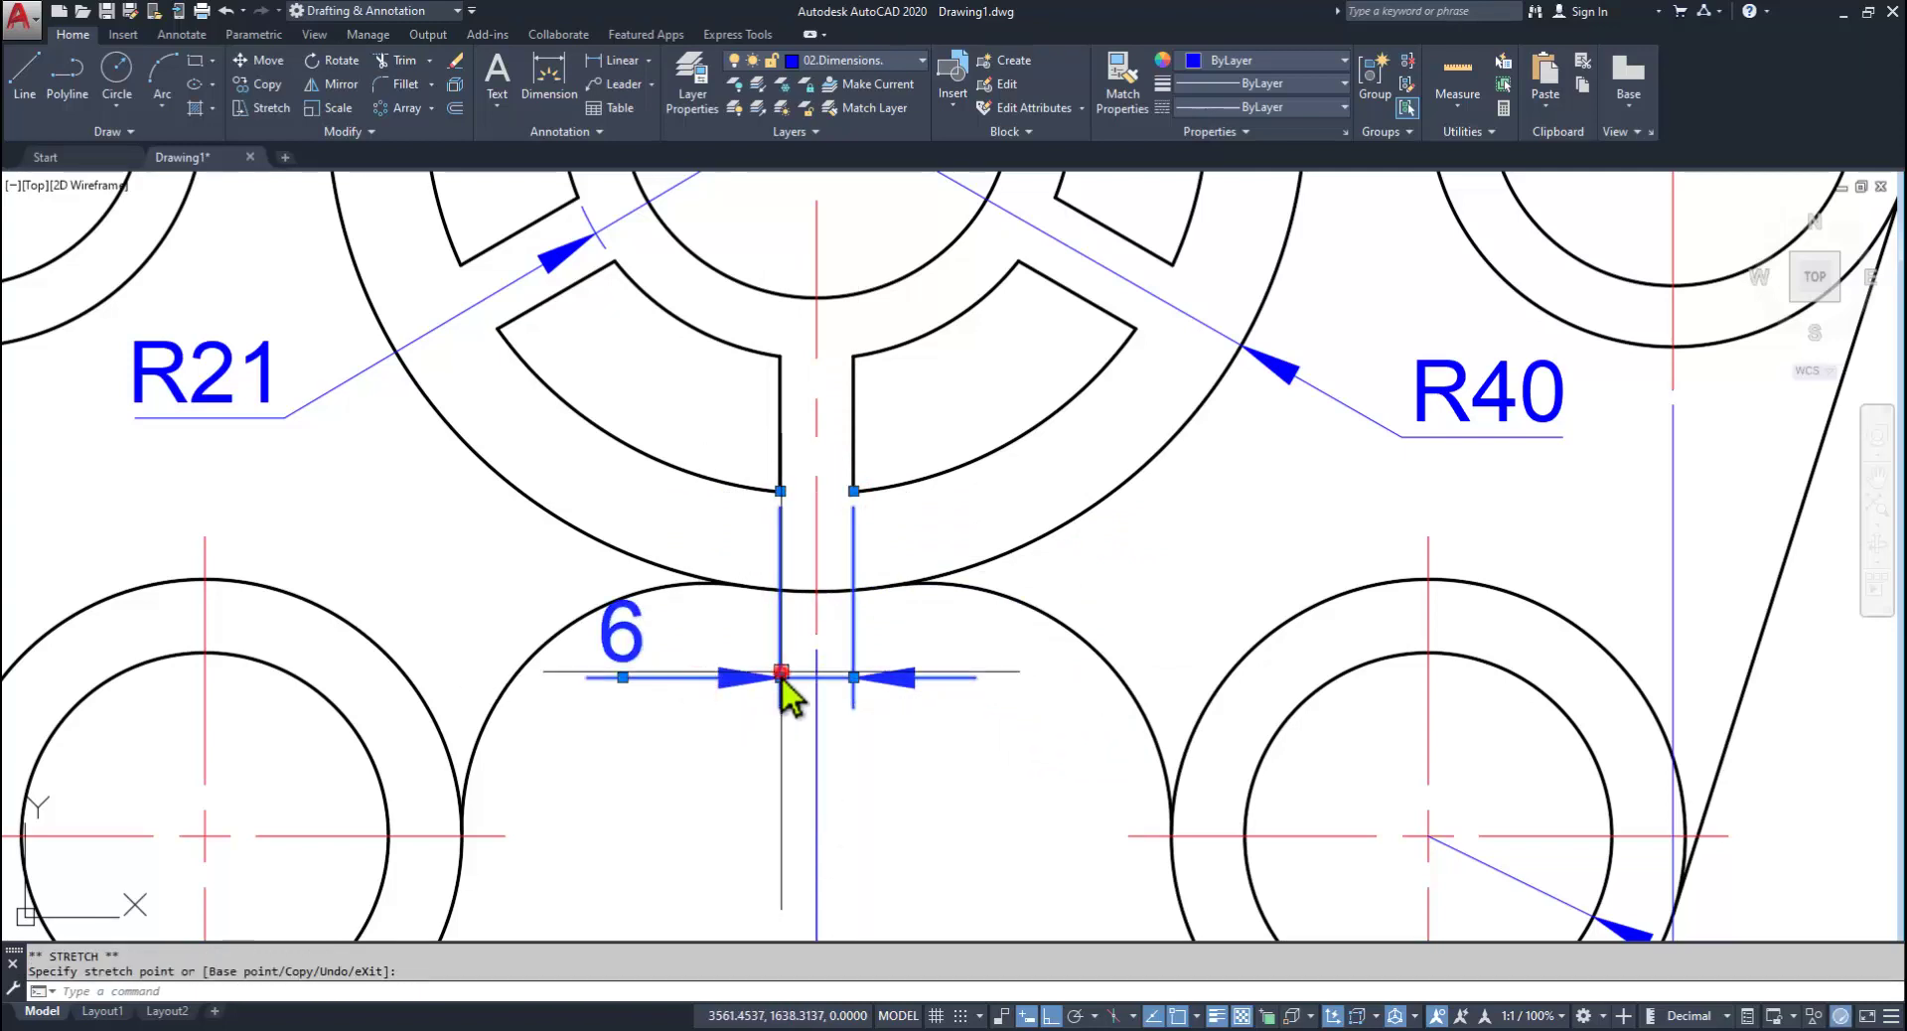
left_click(780, 673)
left_click(781, 677)
key("Escape")
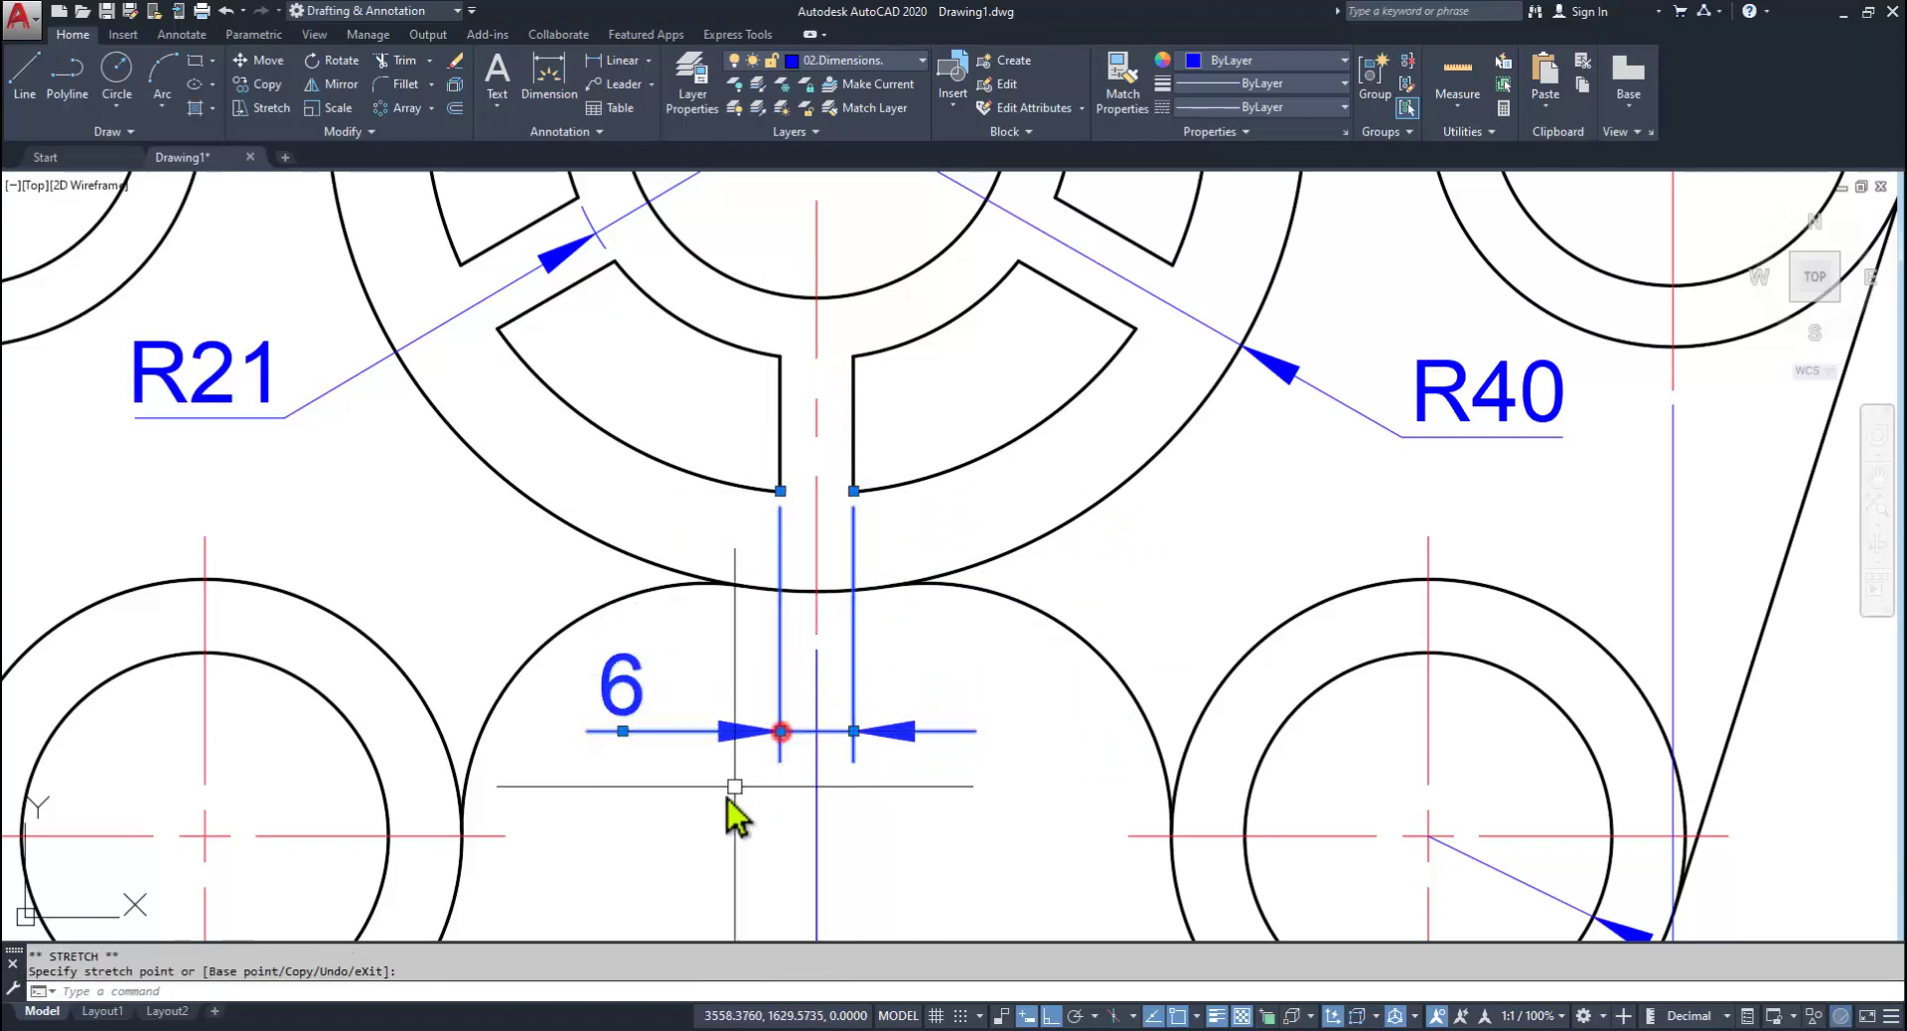
Step: Save the drawing in the Documents folder under the file name lecture 19
scroll(729, 801, "down", 3)
middle_click_drag(760, 813, 717, 755)
mouse_move(874, 735)
middle_mouse_down()
mouse_move(1051, 833)
mouse_move(1064, 715)
mouse_move(1199, 665)
middle_mouse_up()
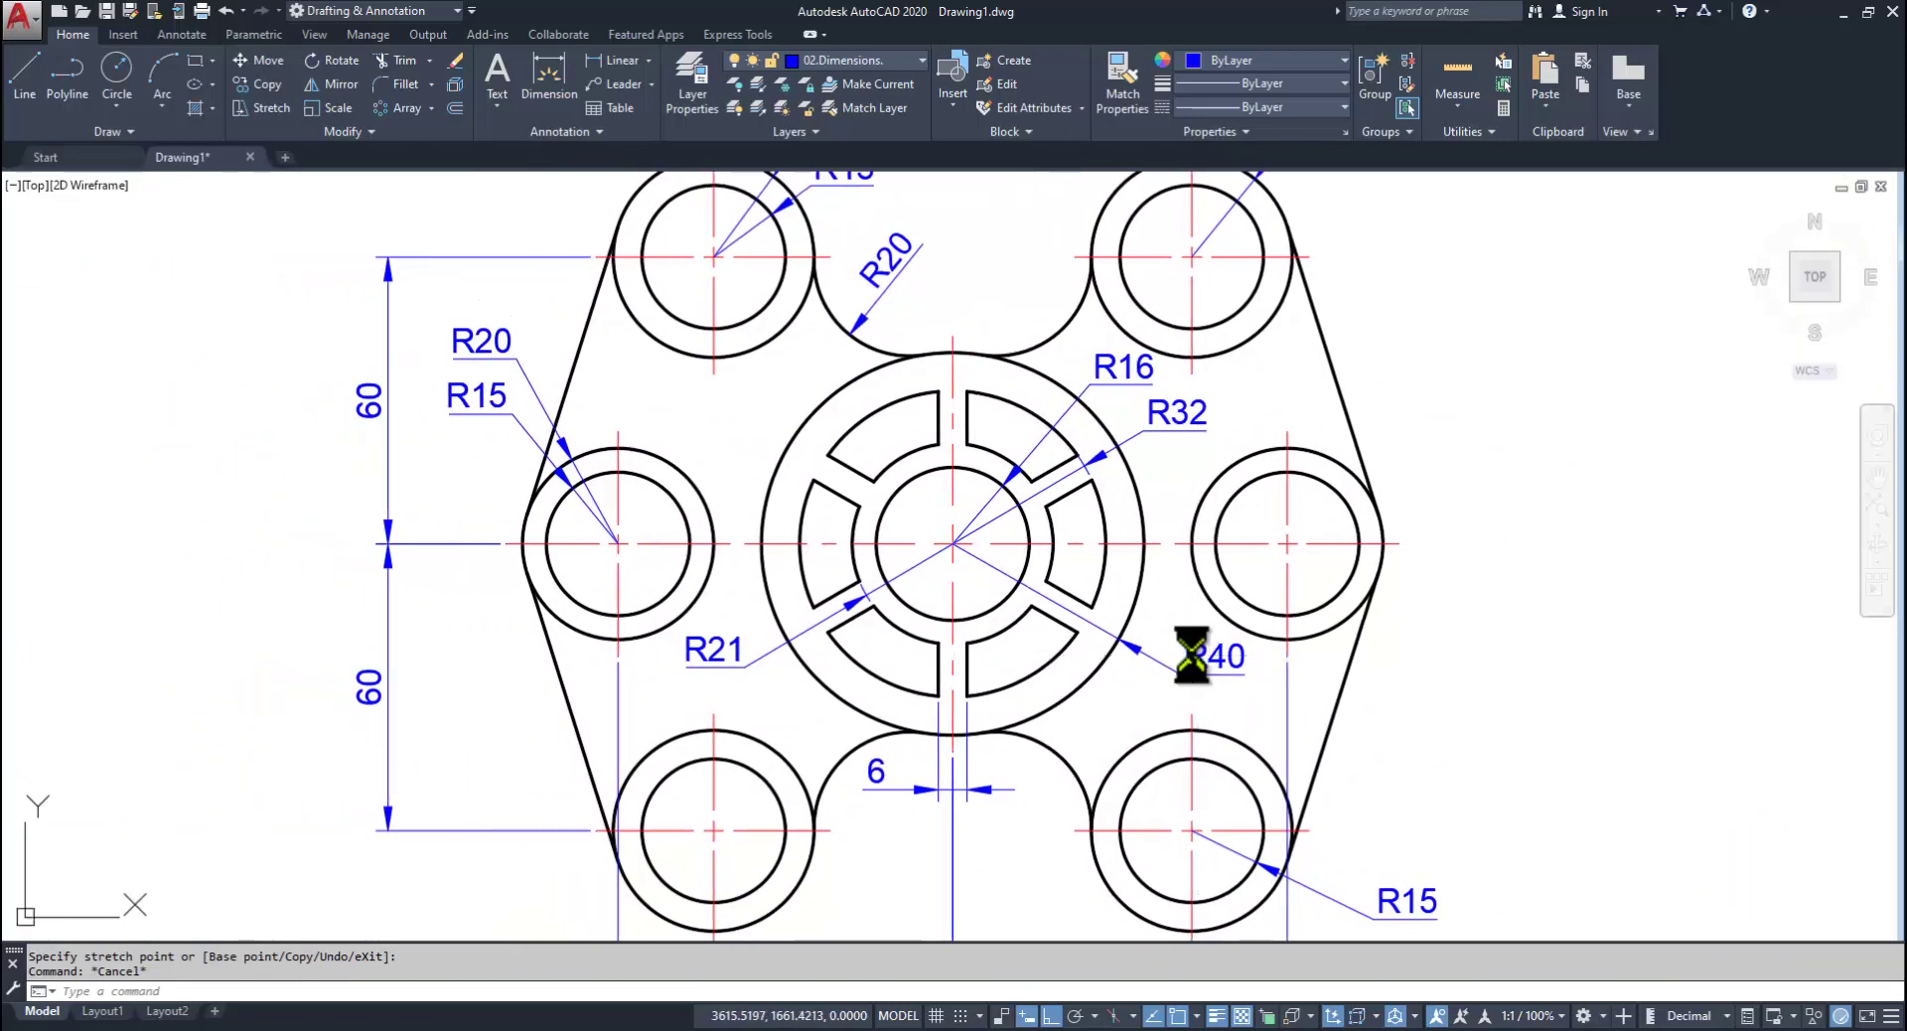
key("ctrl+s")
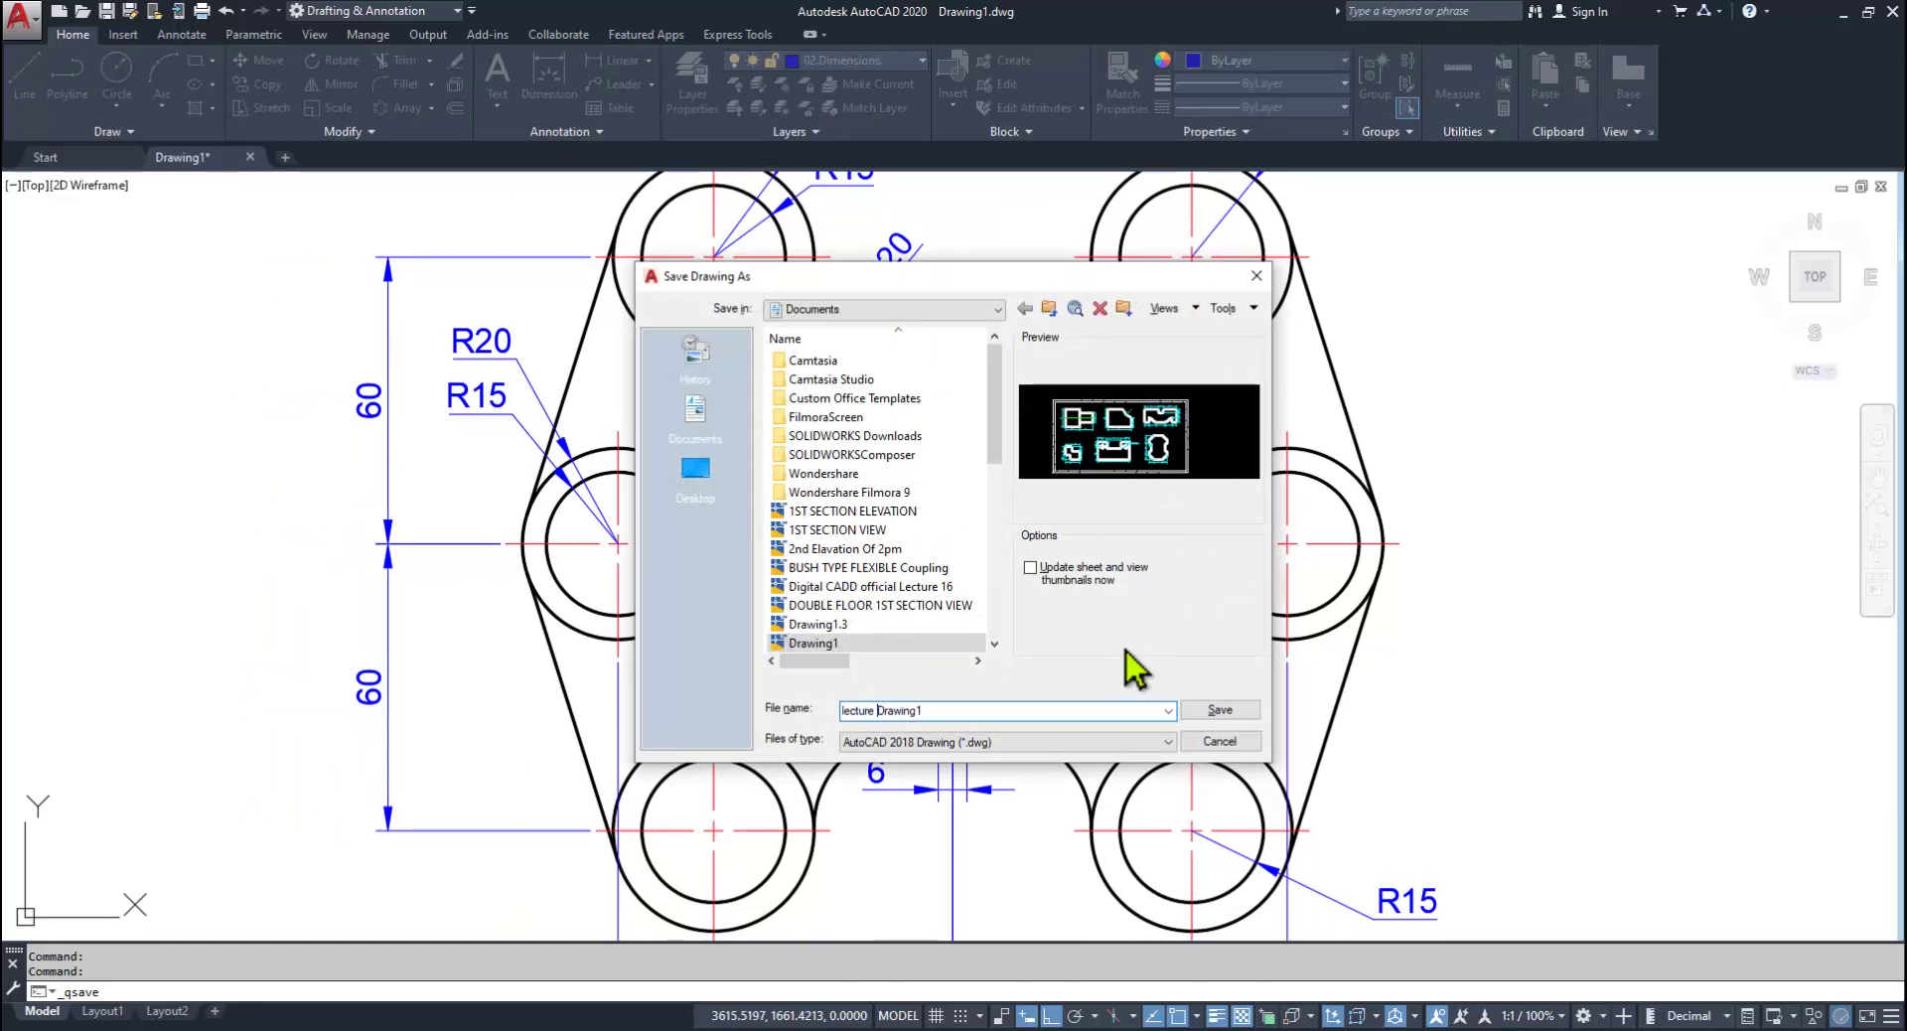
type("lecture")
key("Delete")
key("Delete")
key("Delete")
key("Delete")
key("Delete")
key("Delete")
key("Delete")
key("Delete")
type("19")
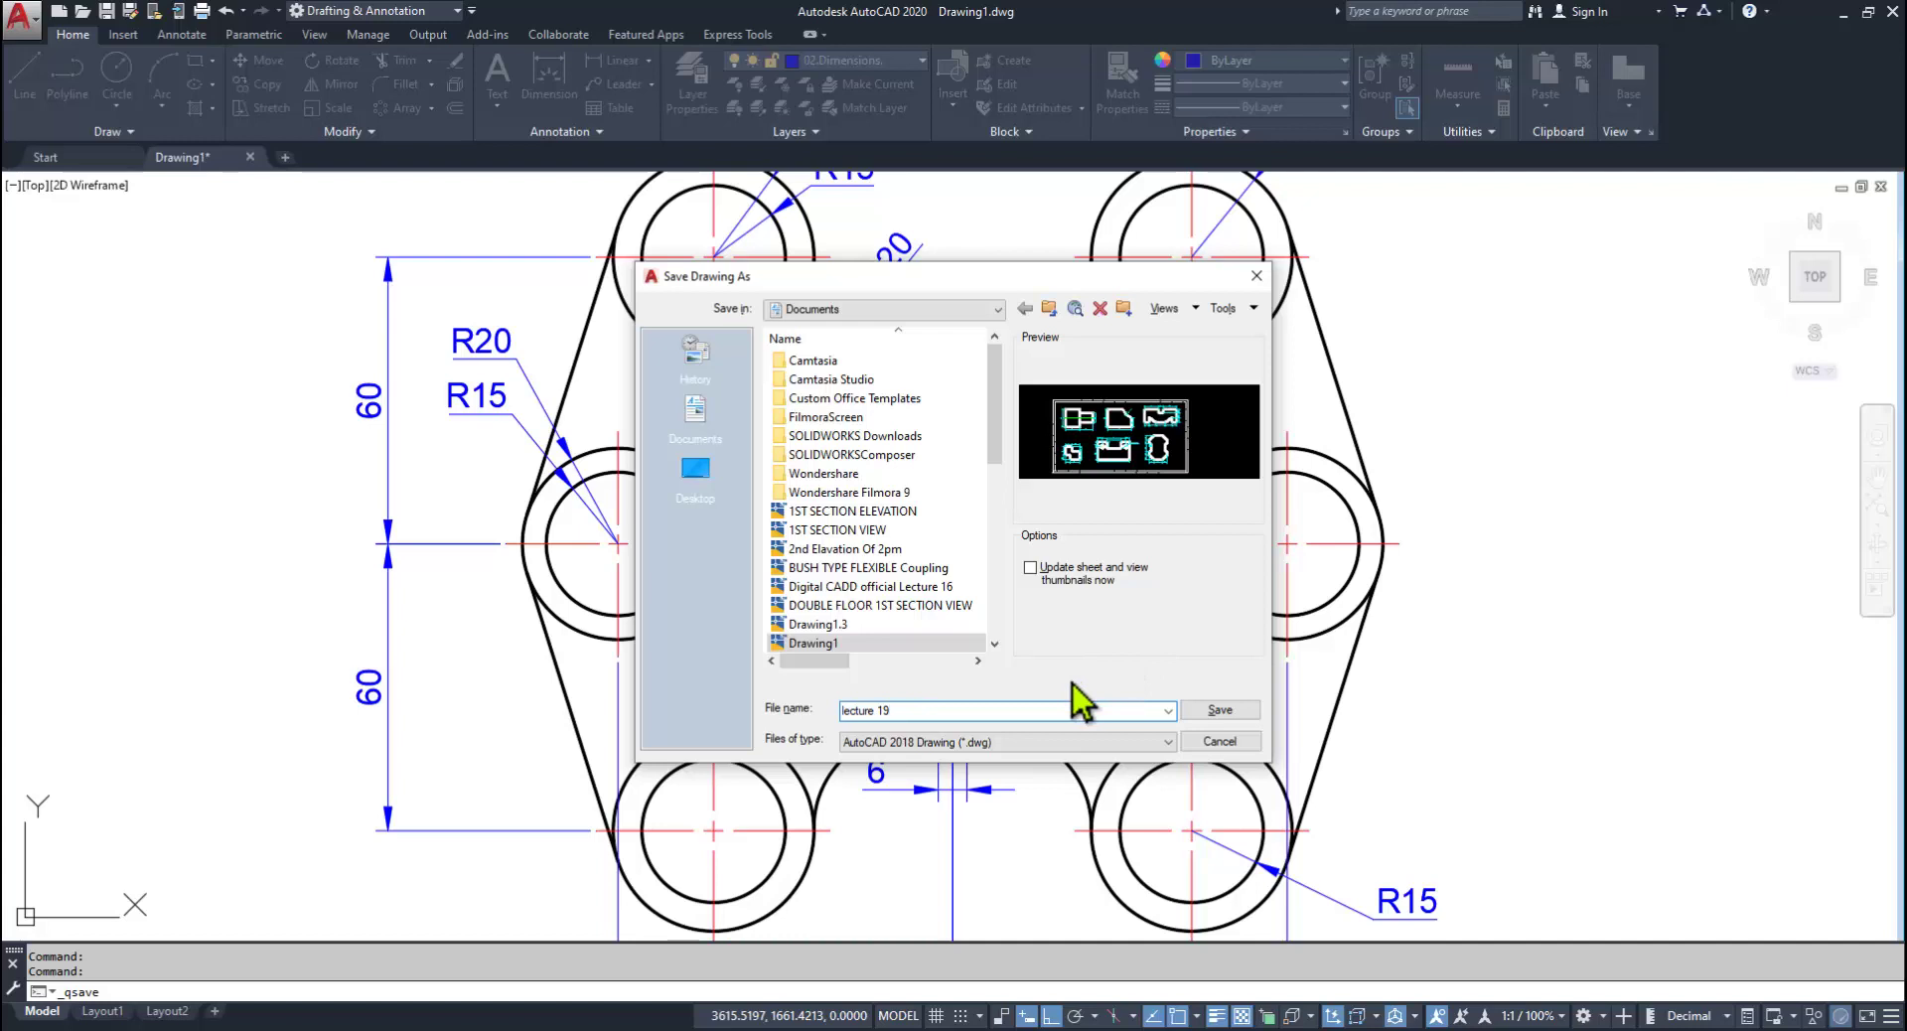
key("Return")
Step: Break the middle-left boss's outer radius dimension where its leader crosses the slanted outer edge
scroll(994, 675, "down", 1)
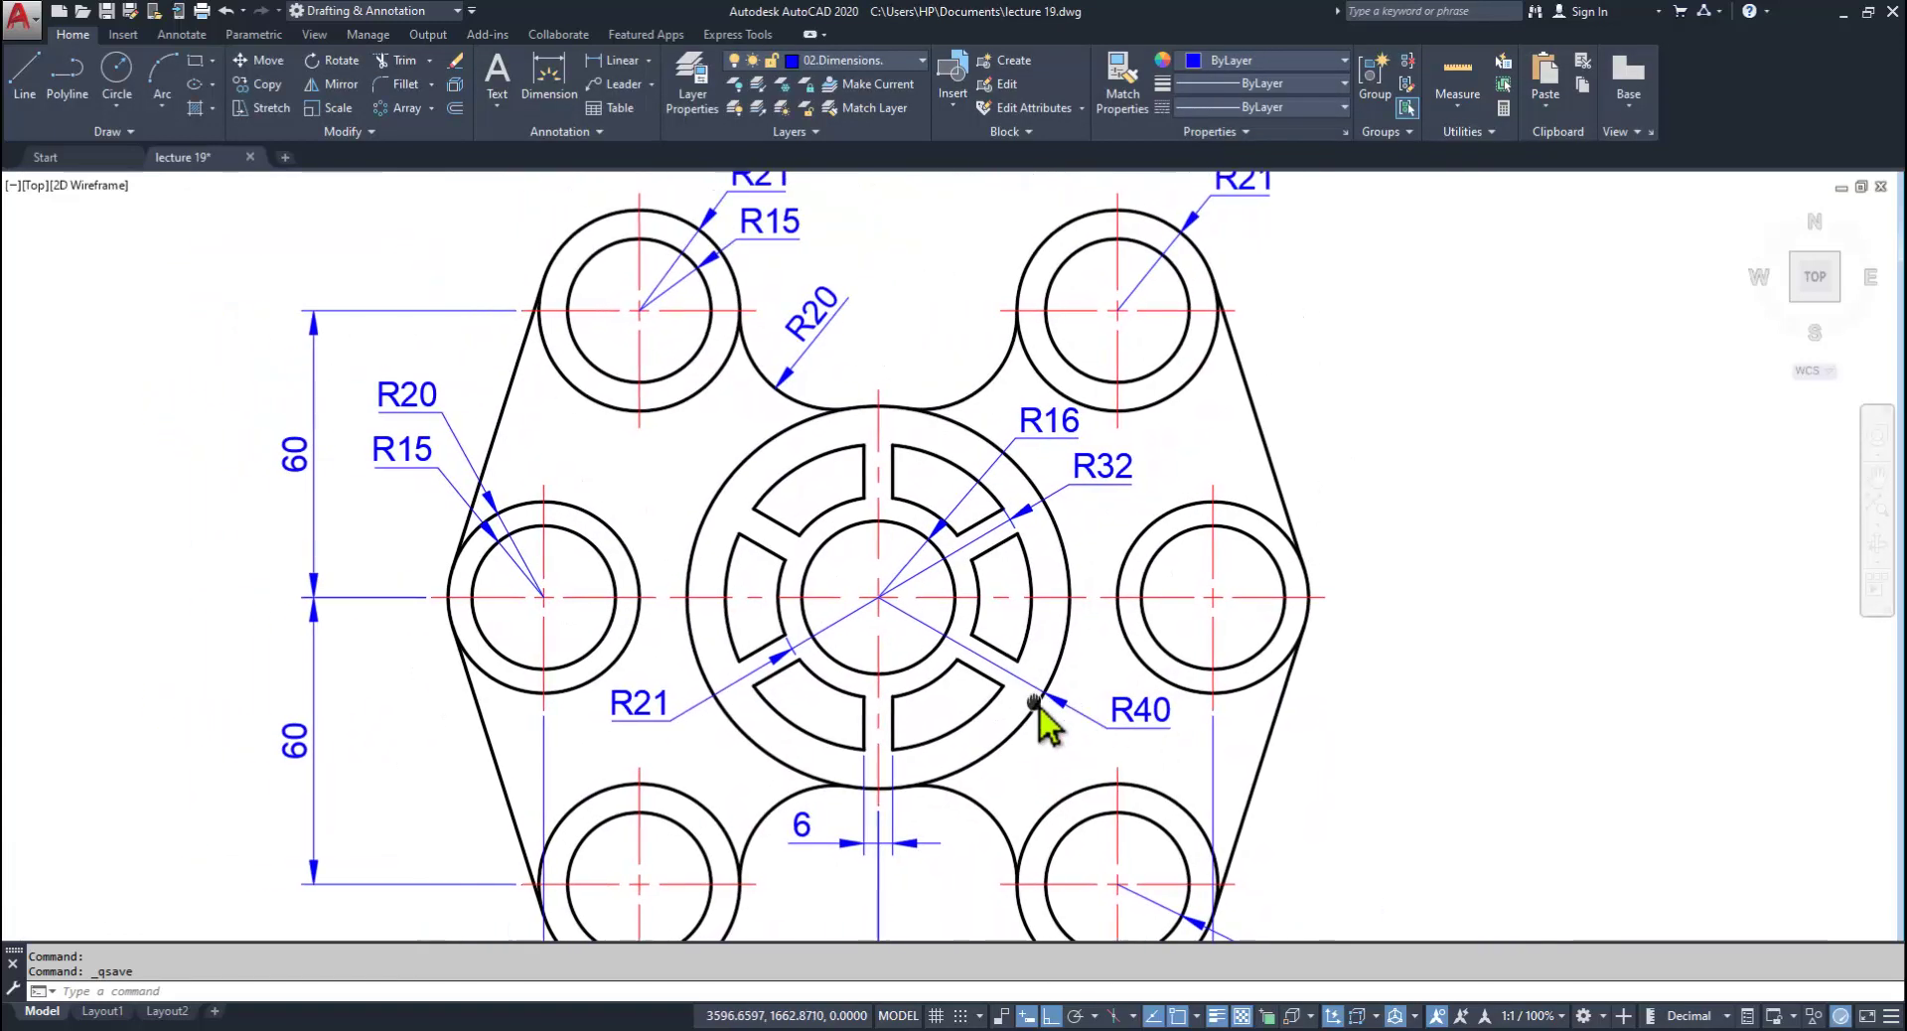
scroll(1053, 616, "up", 1)
key("alt+Tab")
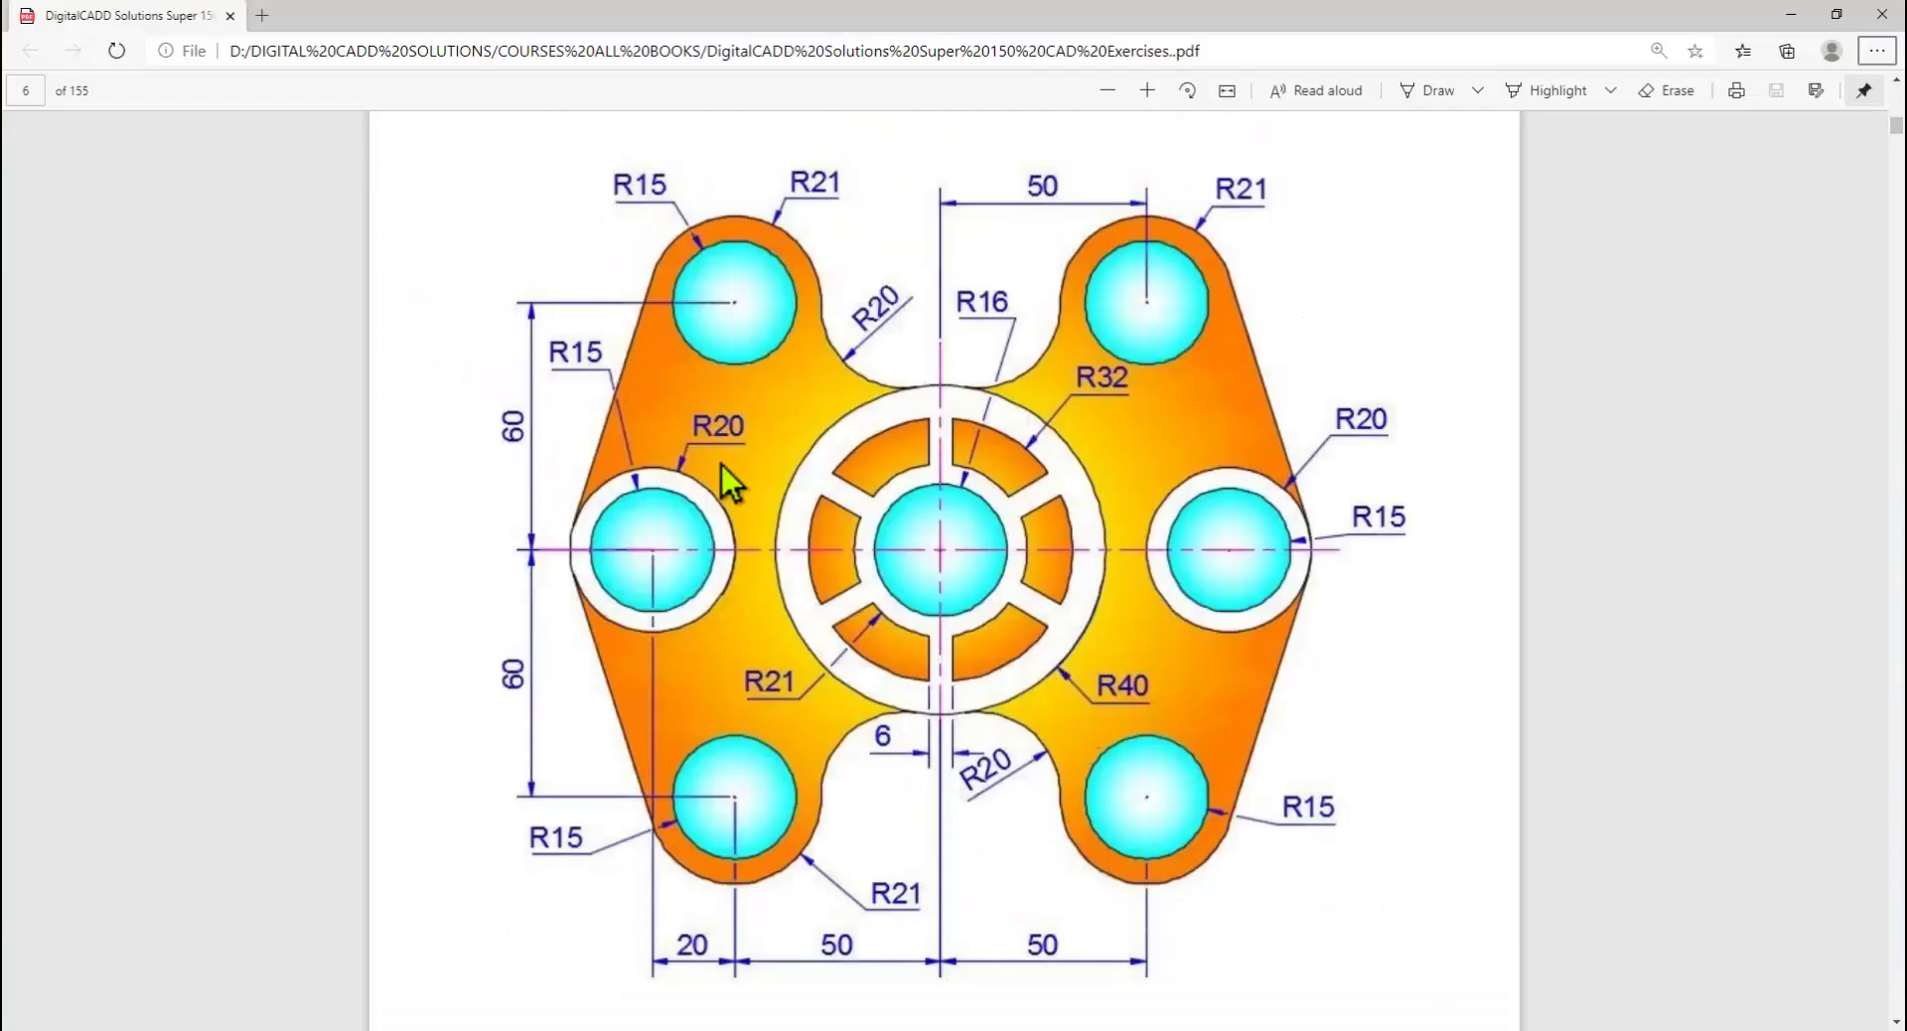
key("alt+Tab")
scroll(447, 362, "up", 5)
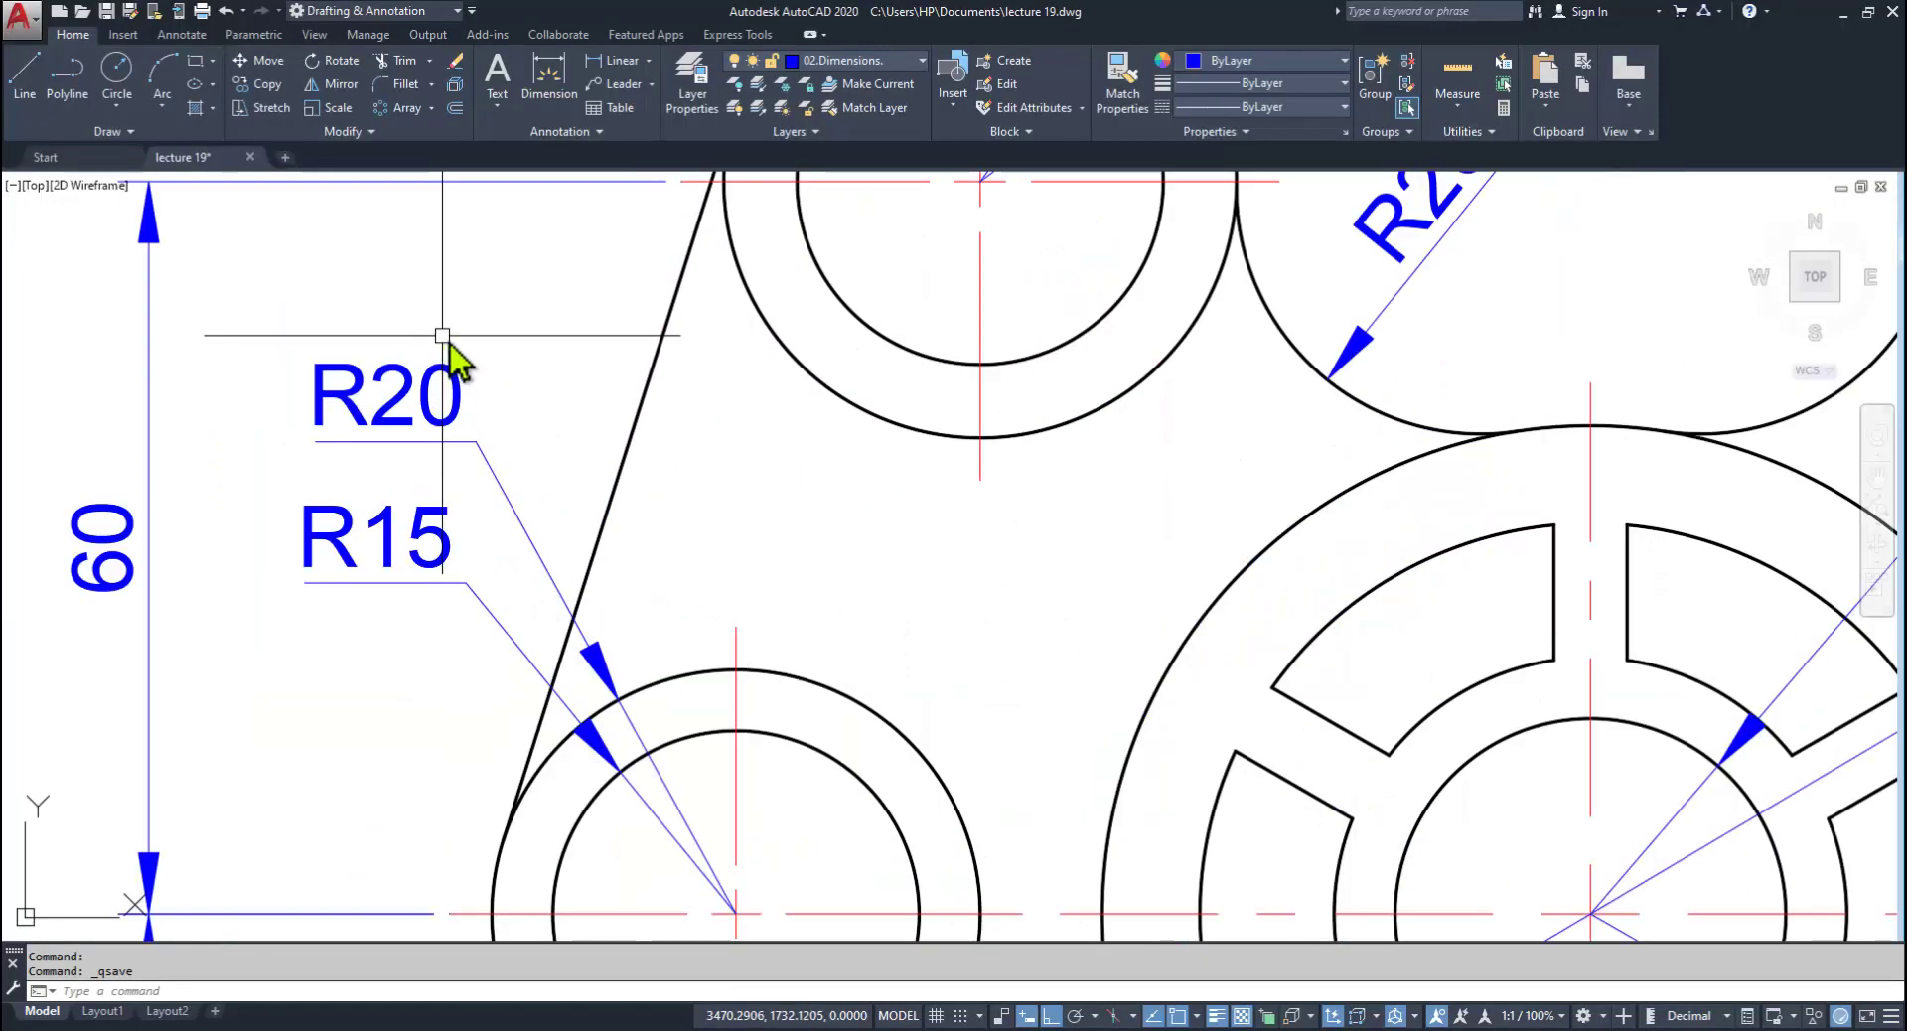
left_click(189, 36)
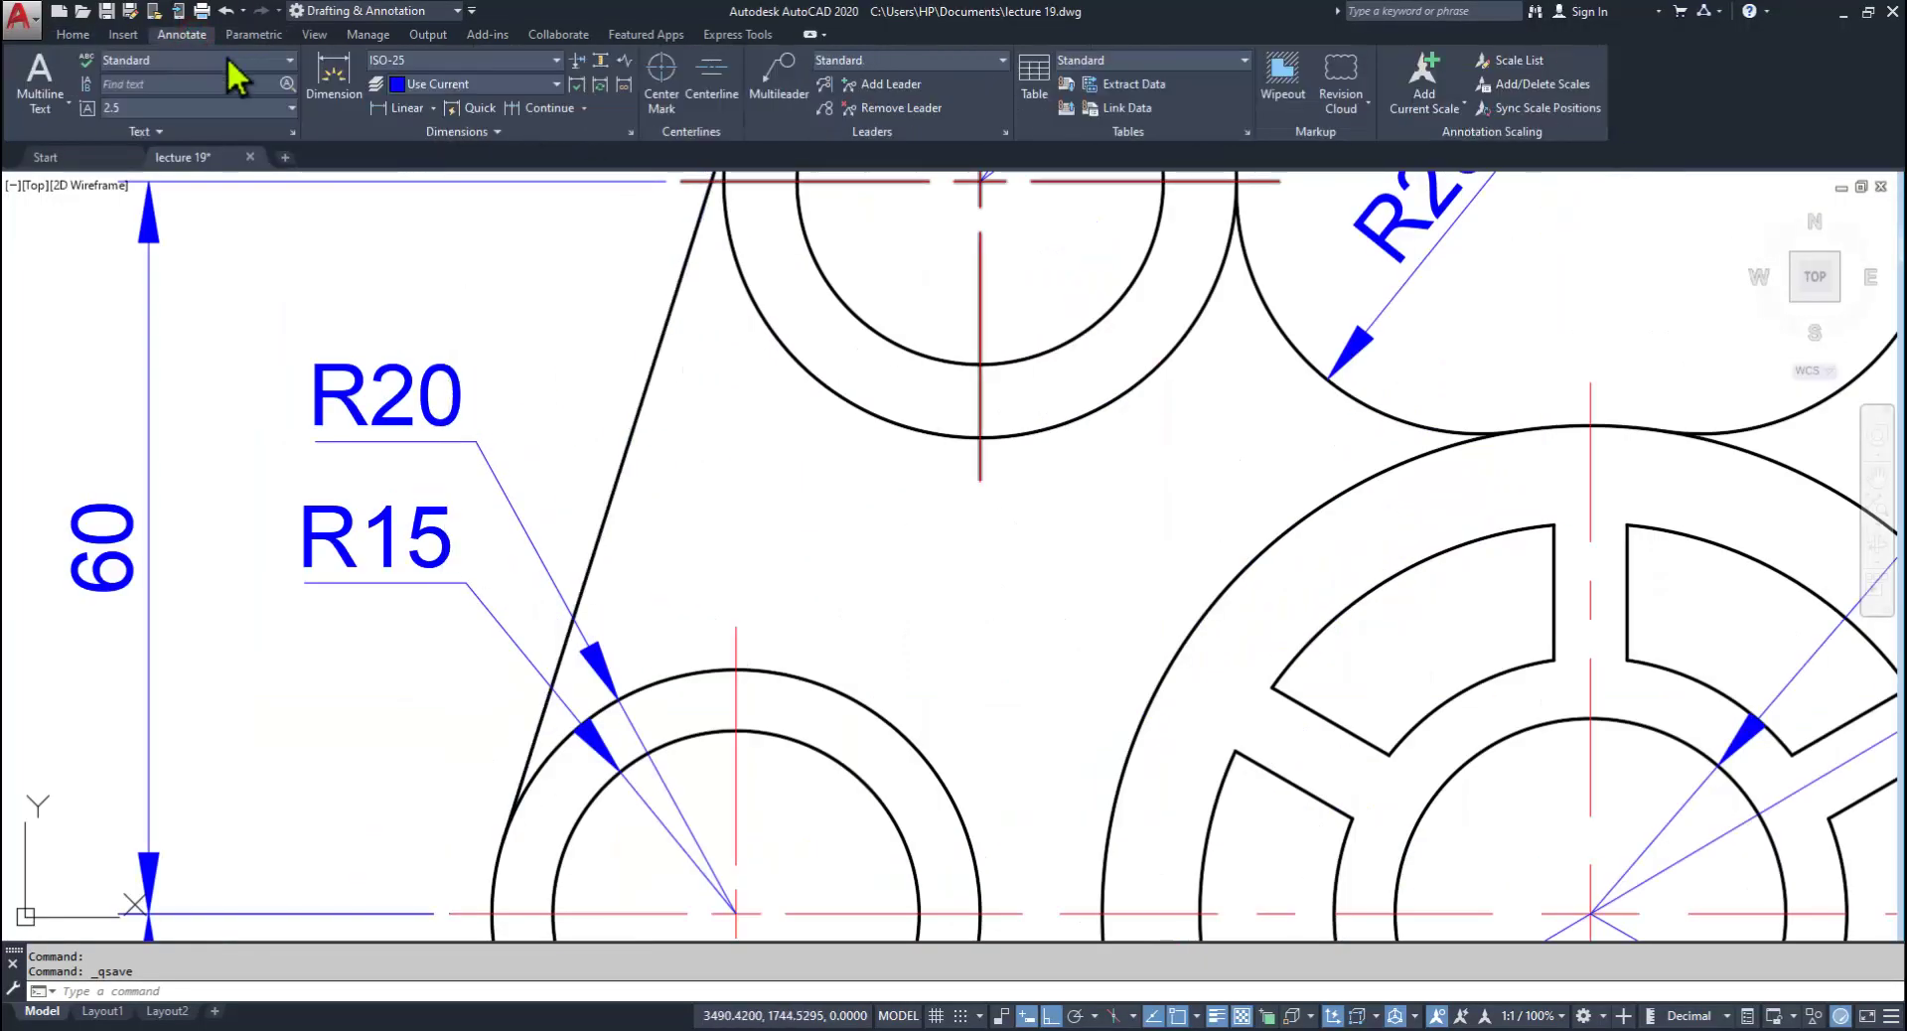
left_click(578, 61)
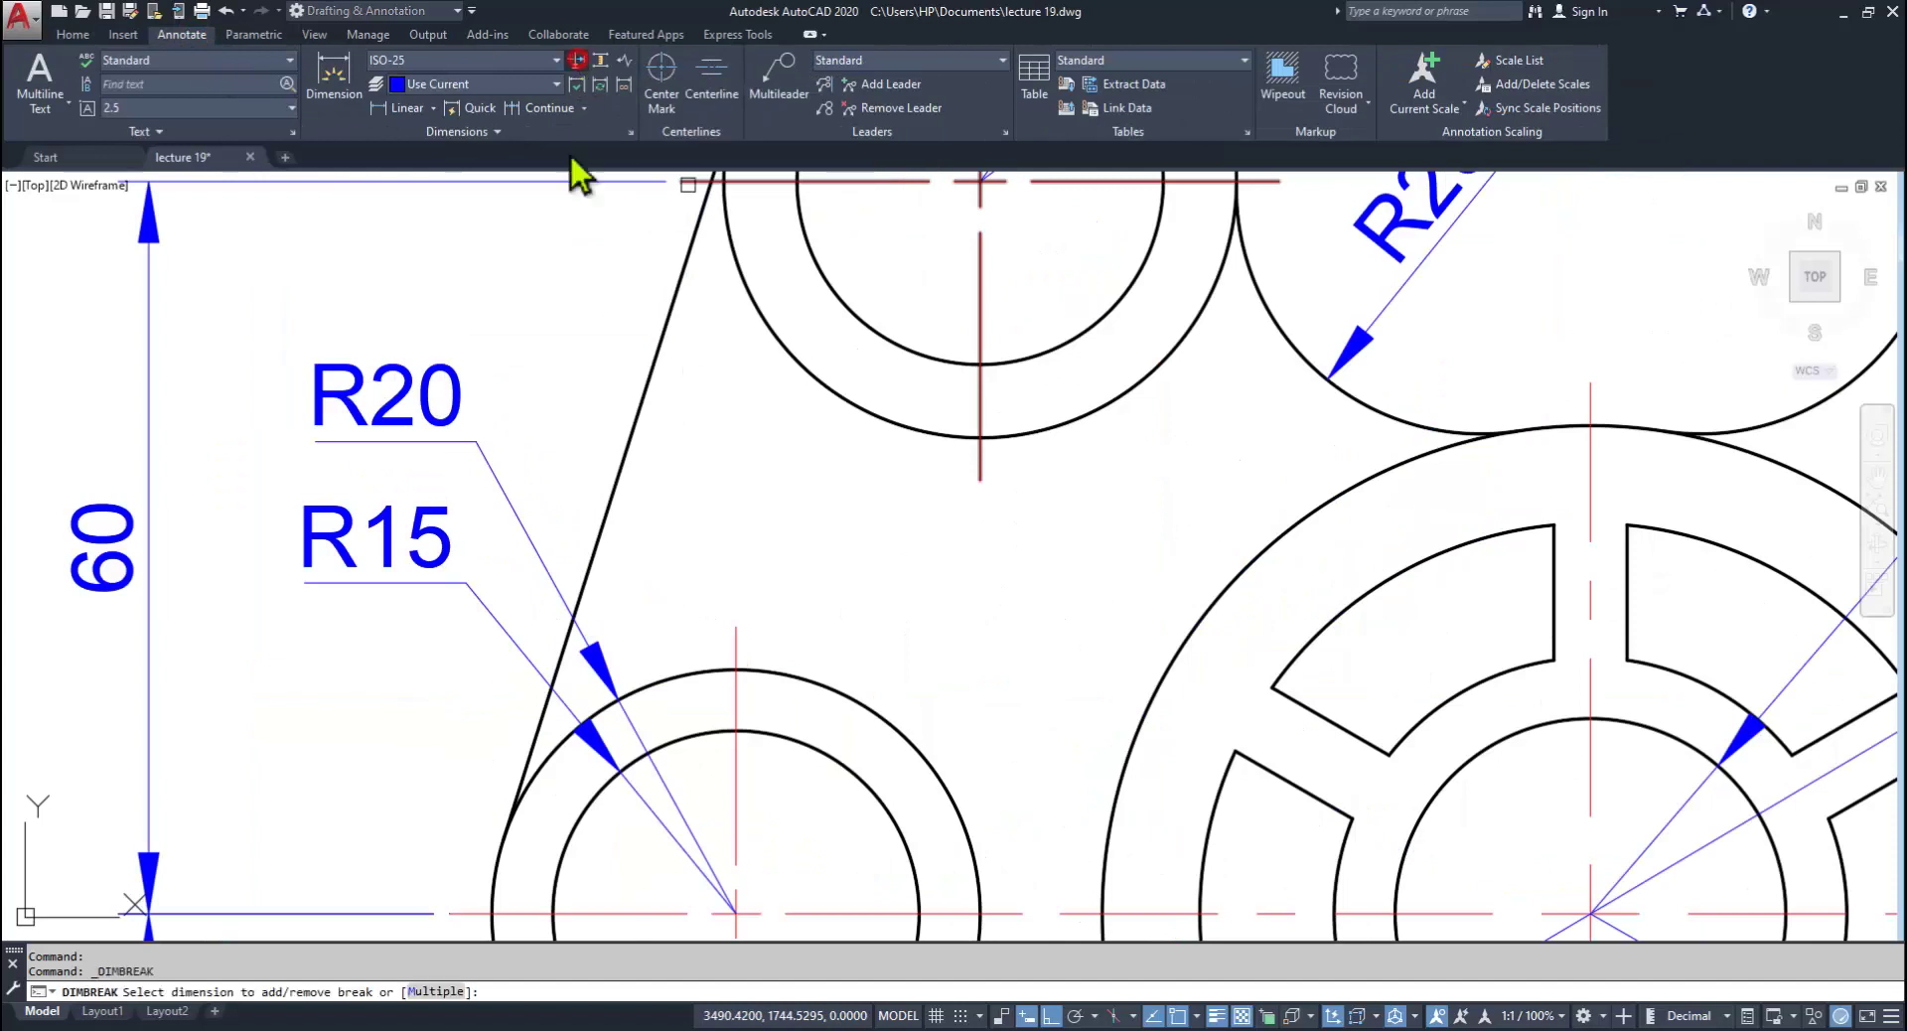
left_click(552, 581)
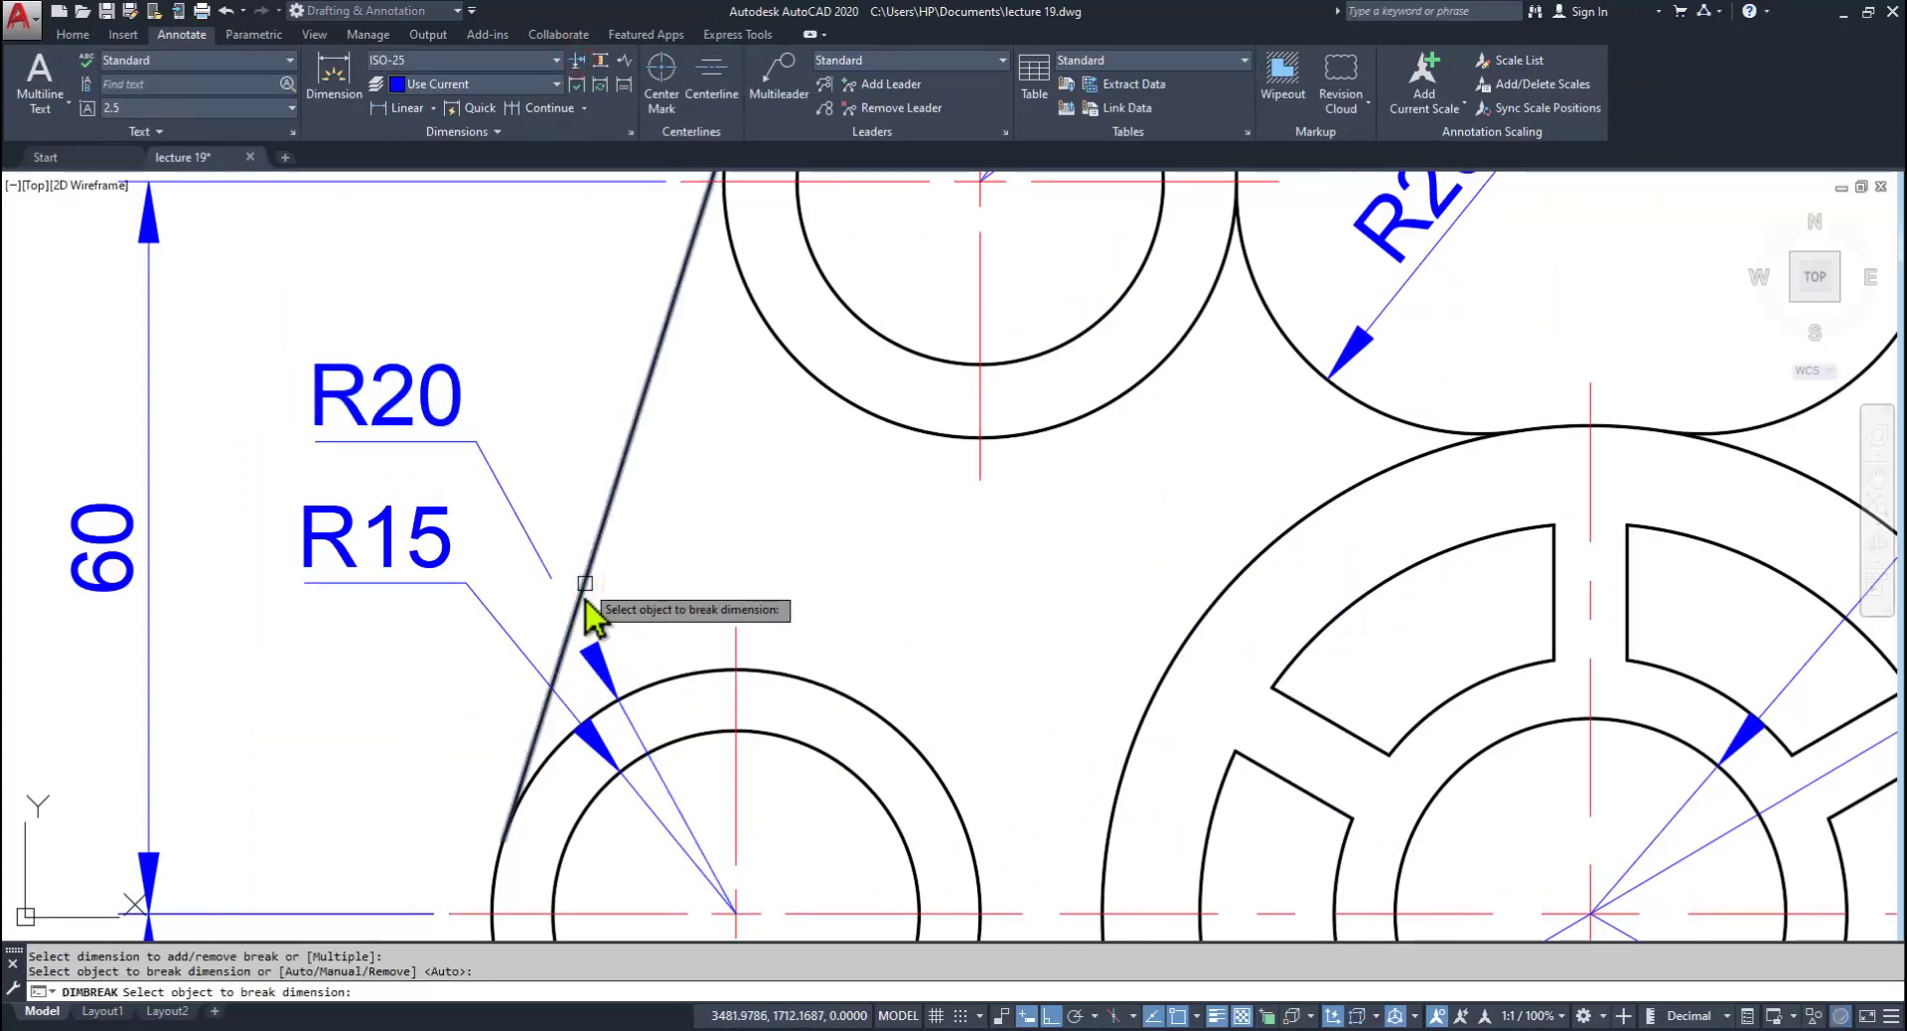
left_click(585, 583)
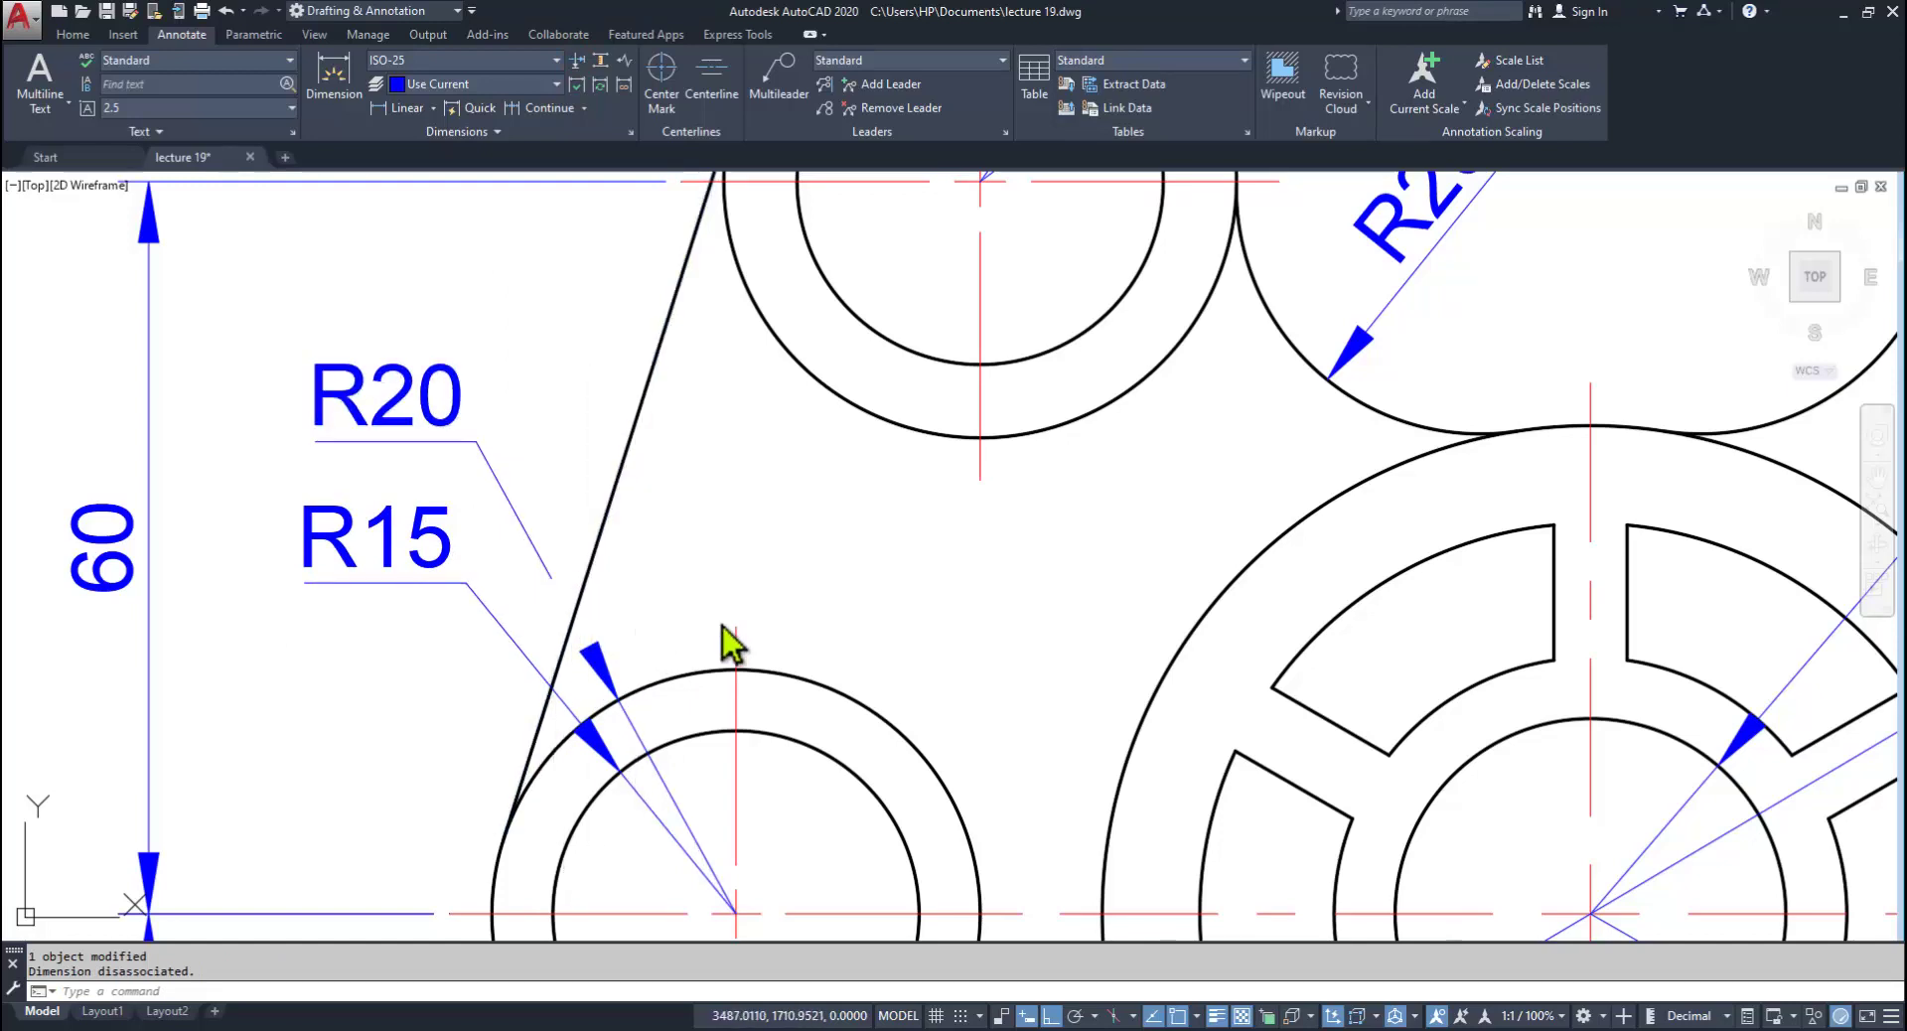
Step: Set the dimension break size of the ISO-25 dimension style to 1.5
type("D")
key("Return")
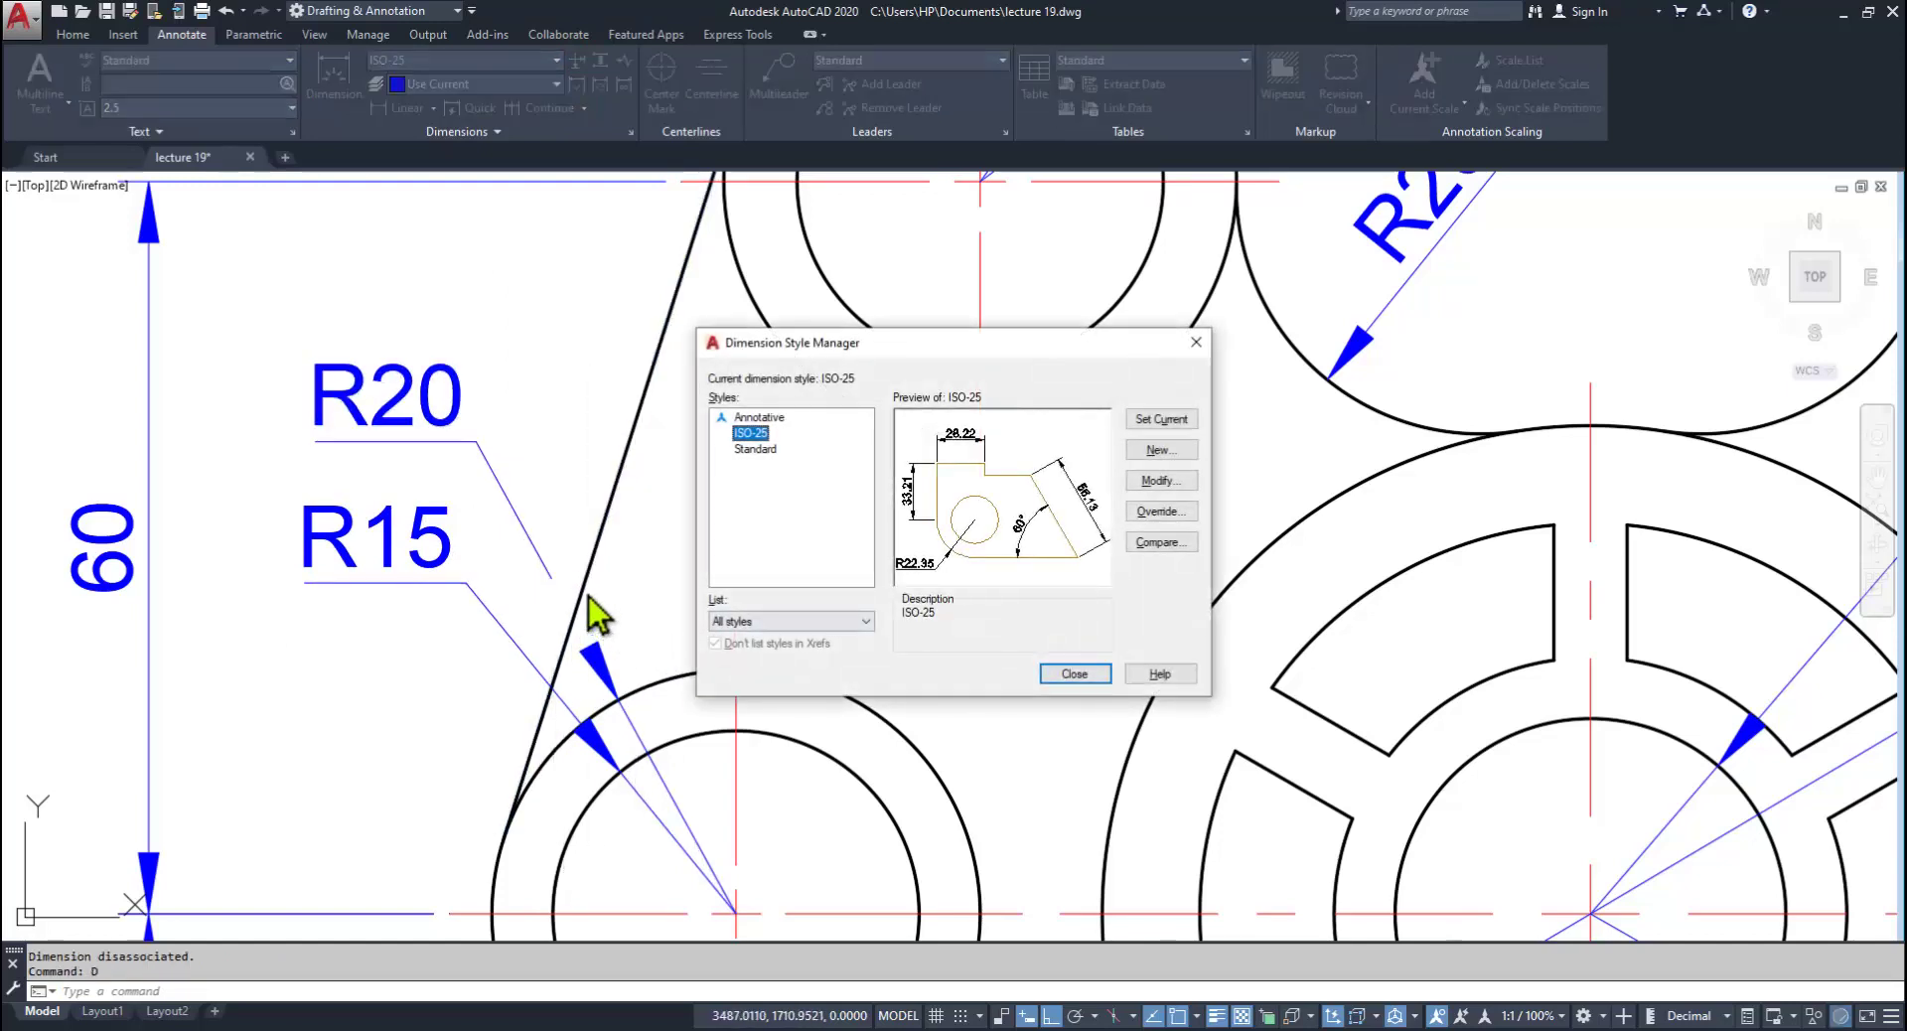
left_click(1162, 484)
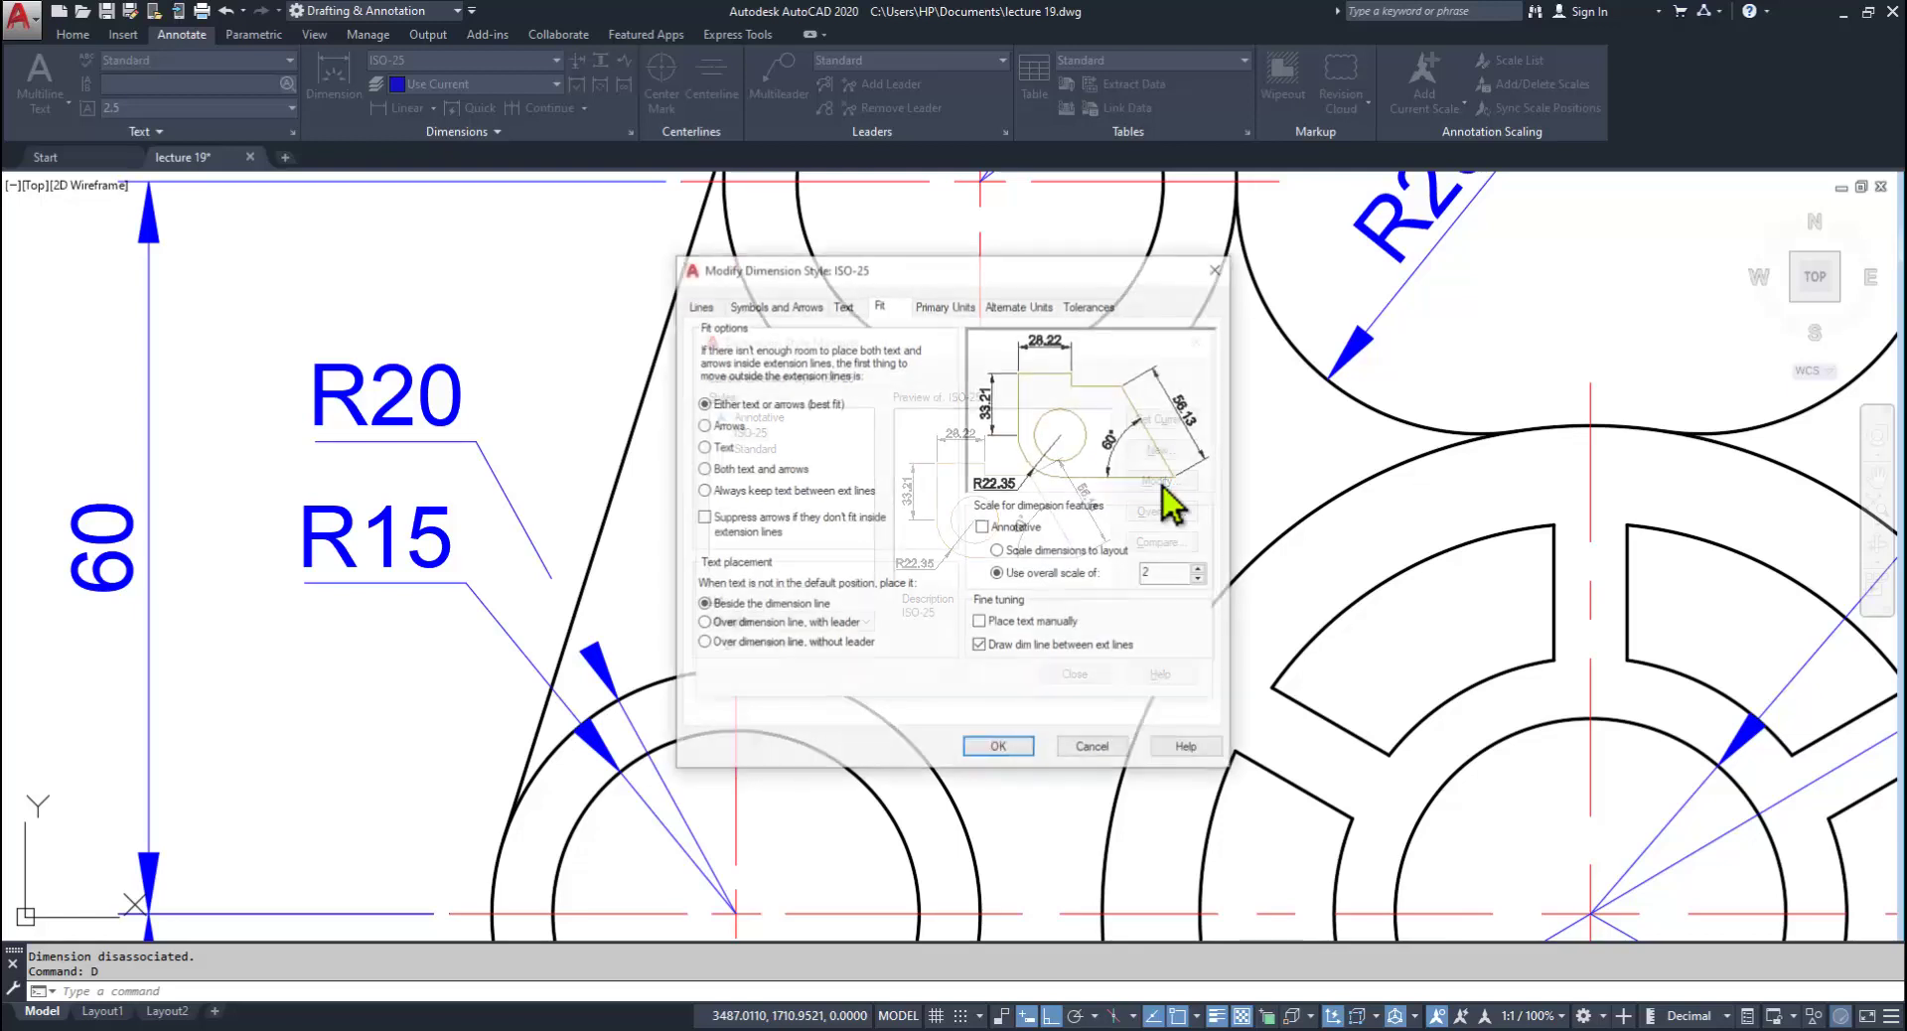
left_click(808, 308)
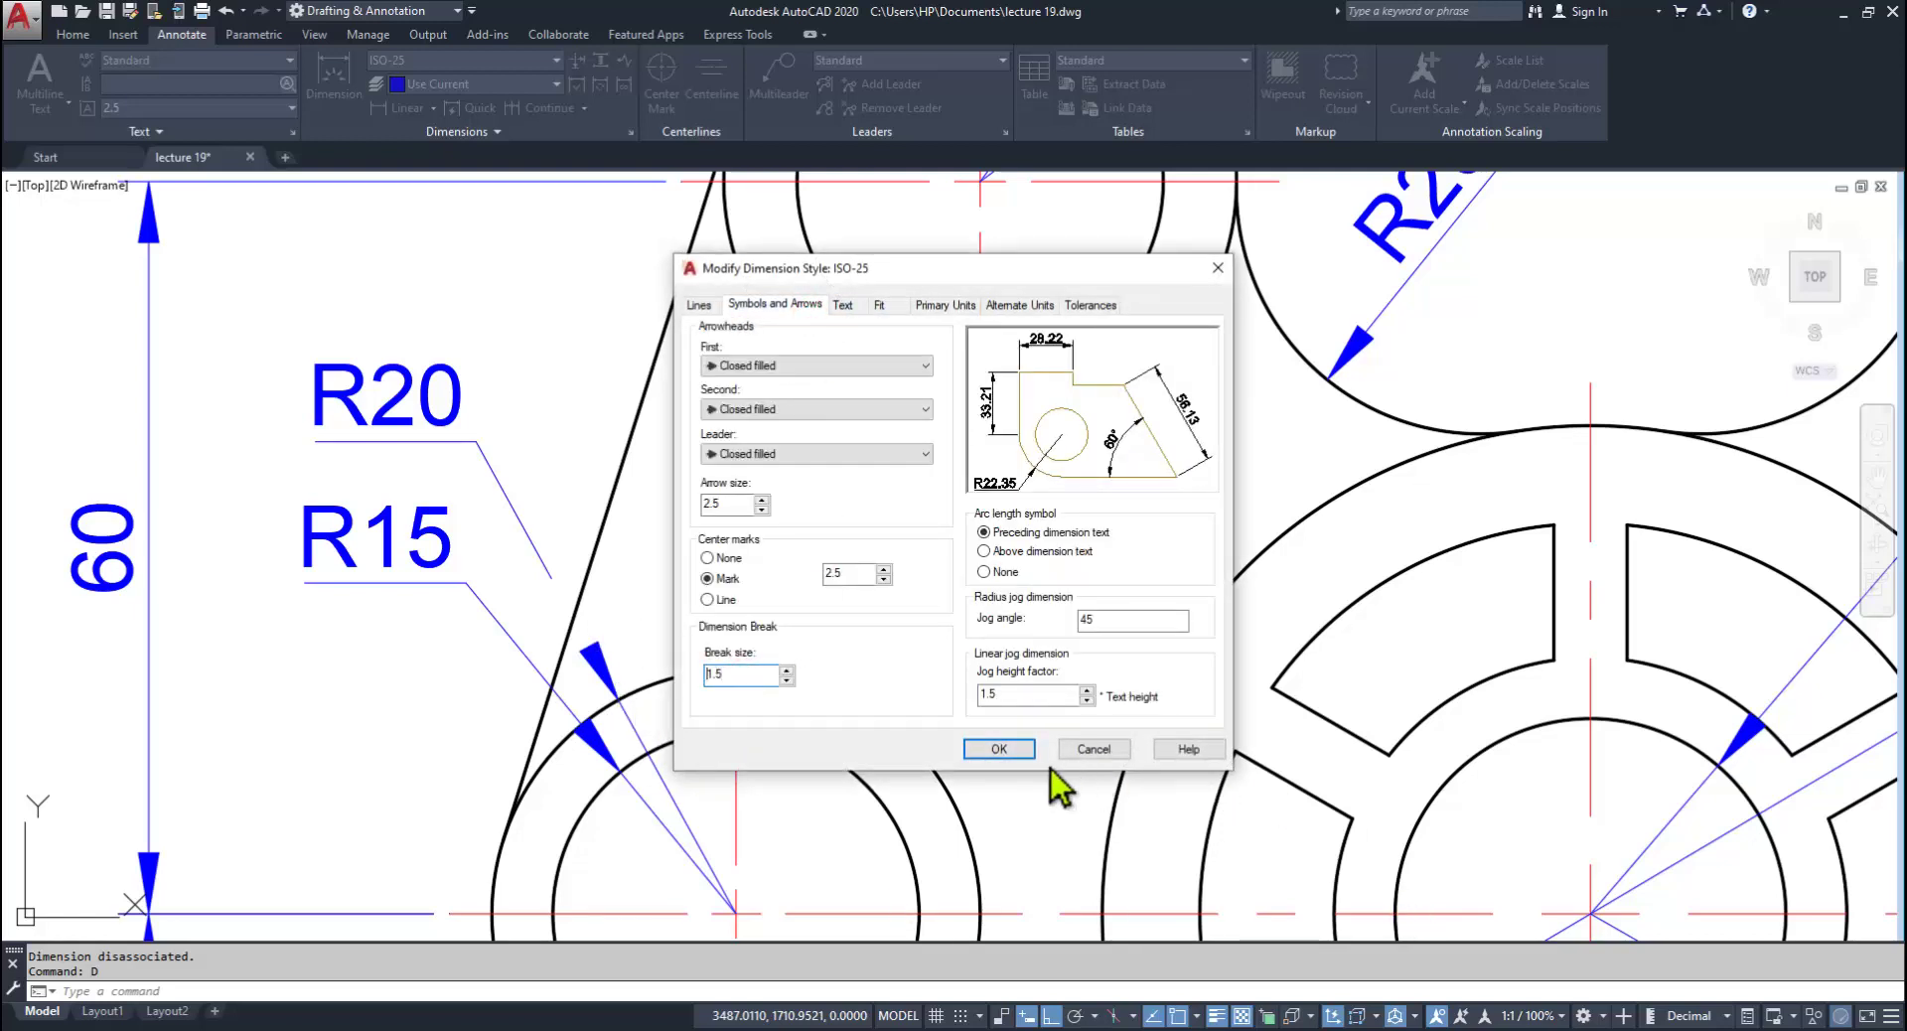
left_click(1012, 752)
left_click(1083, 682)
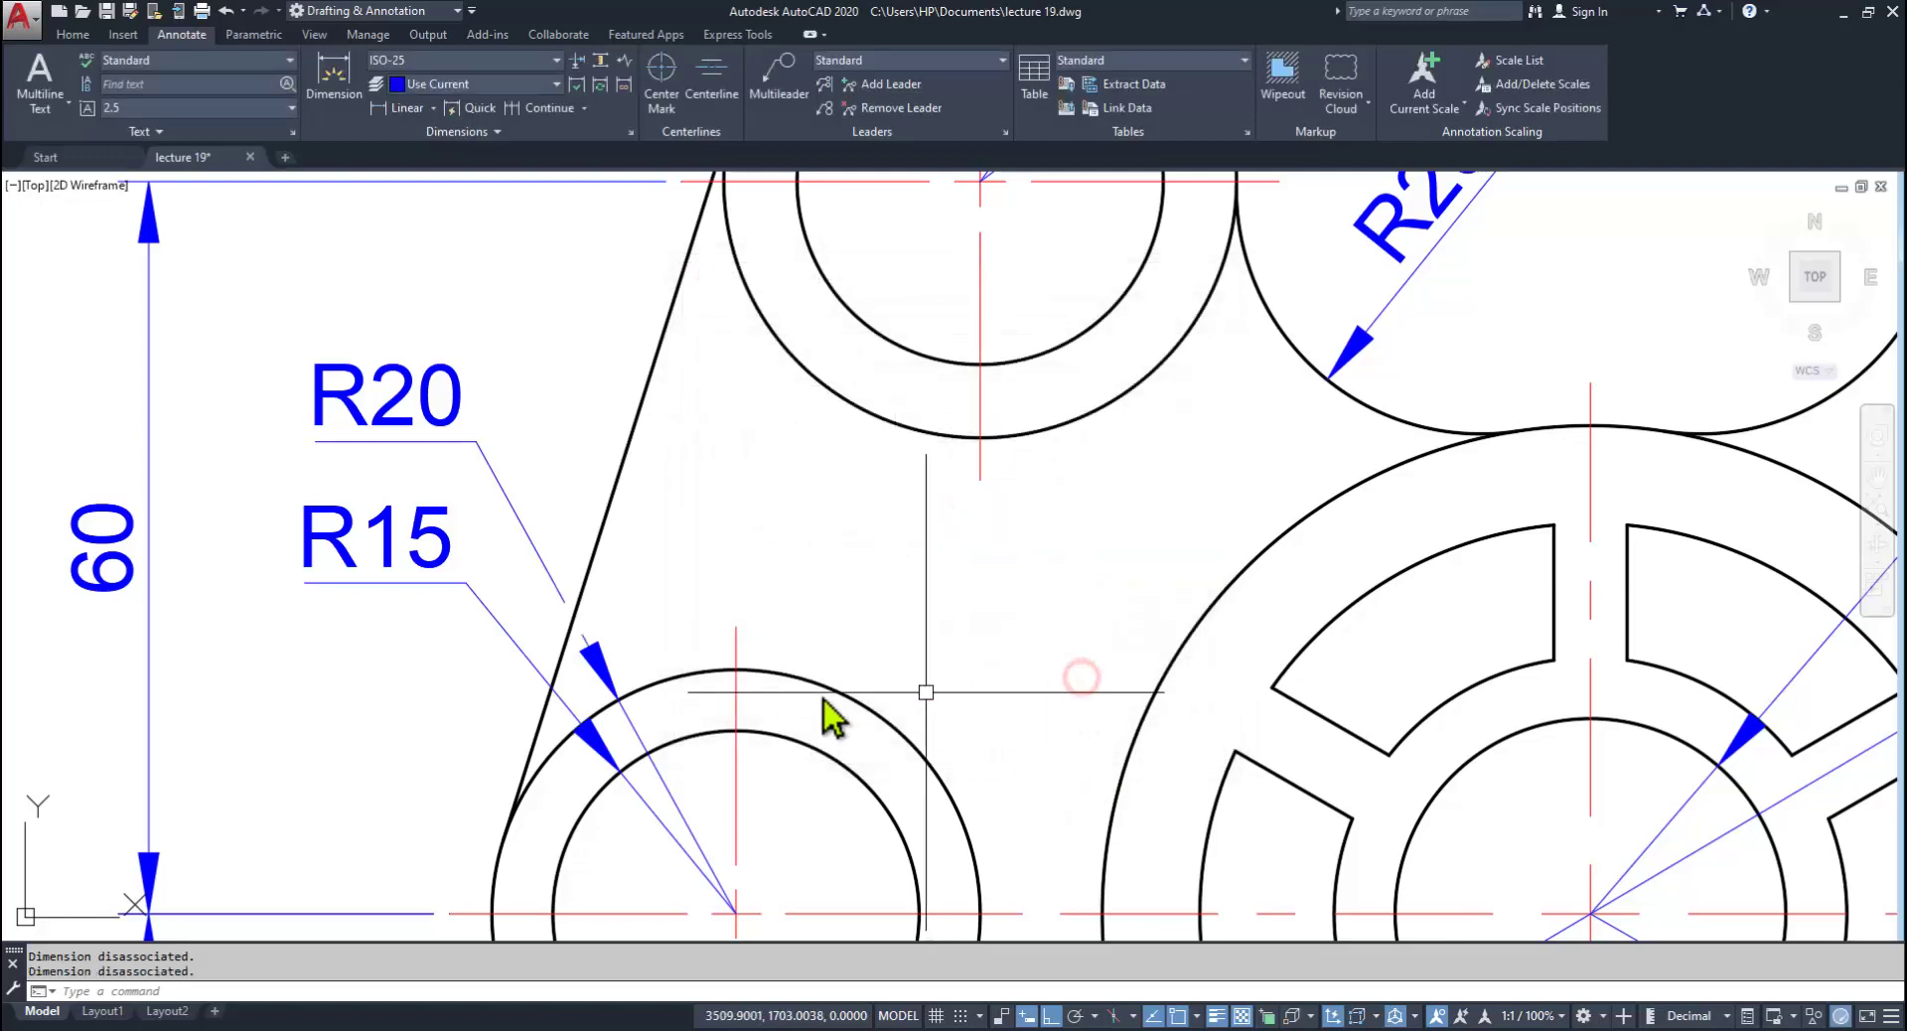
Step: Break the central hole's radius dimension where it crosses the upper-right slot's outer arc and the small central circle
mouse_move(583, 672)
middle_mouse_down()
mouse_move(681, 787)
mouse_move(674, 769)
middle_mouse_up()
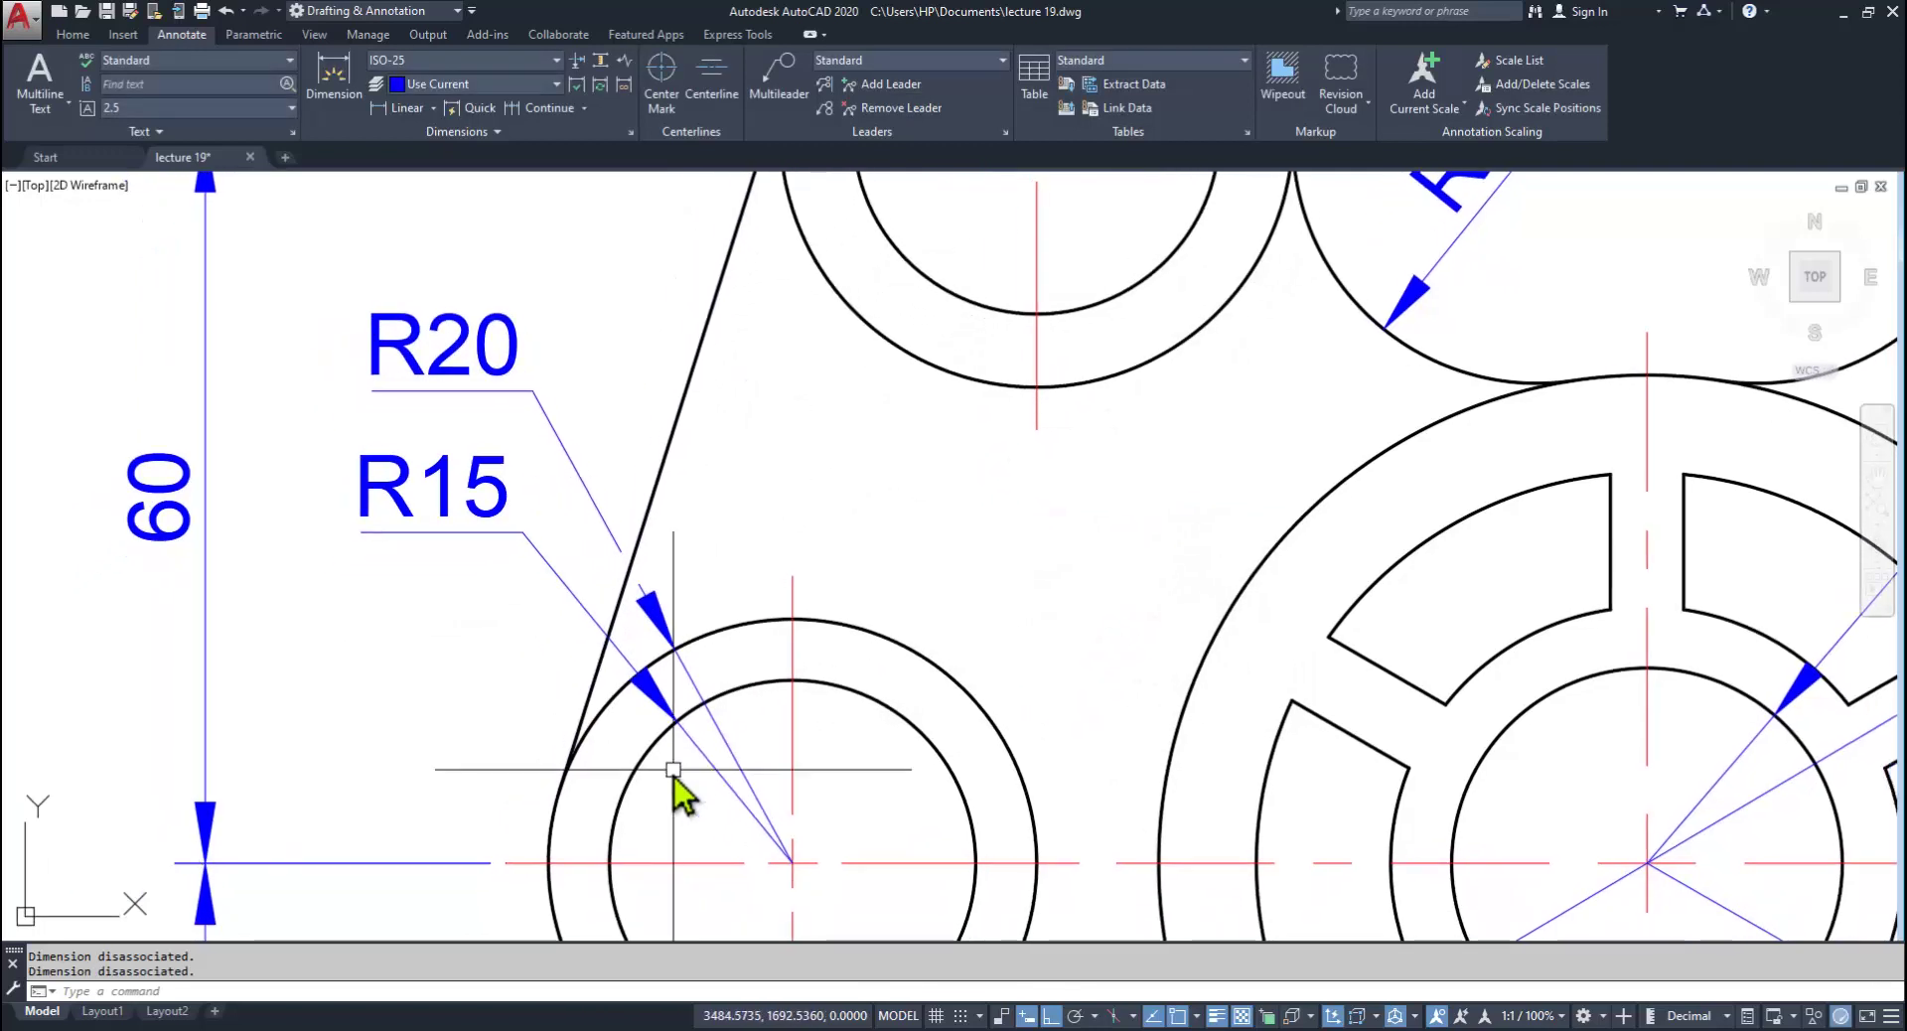
key("alt+Tab")
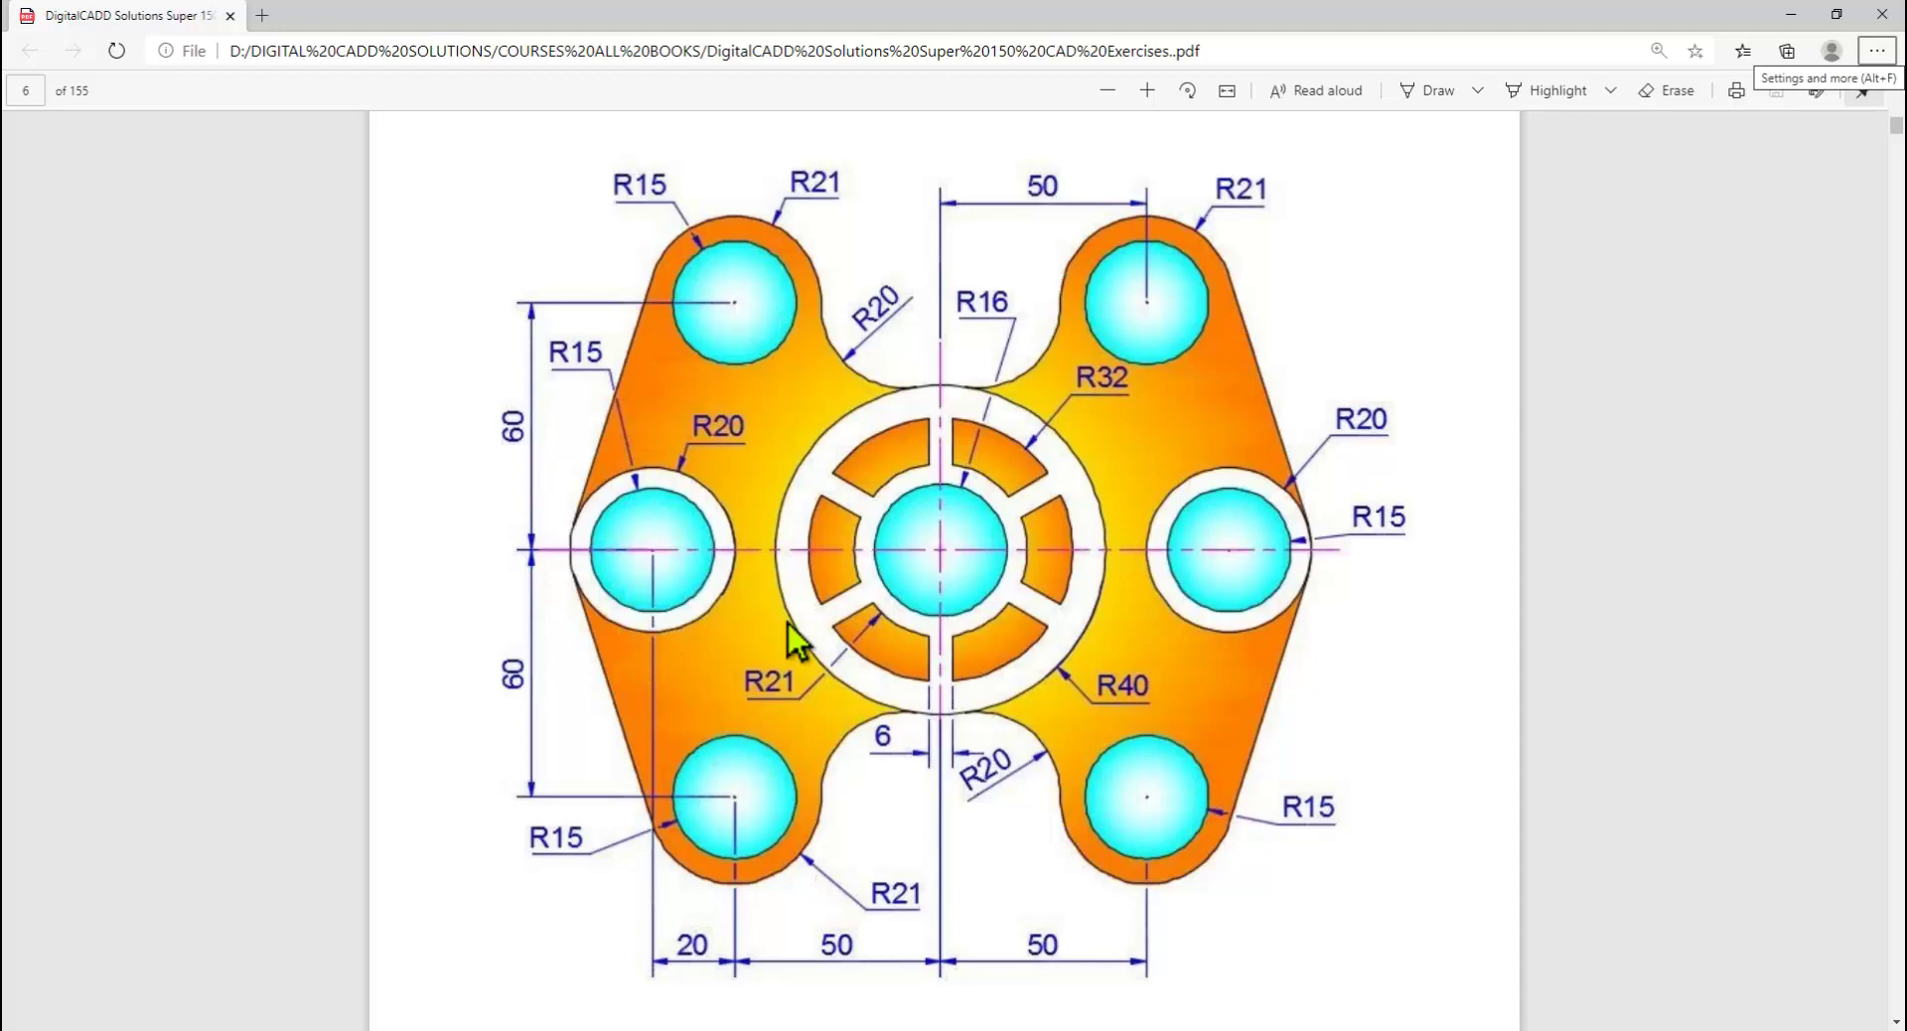
key("alt+Tab")
scroll(805, 575, "down", 3)
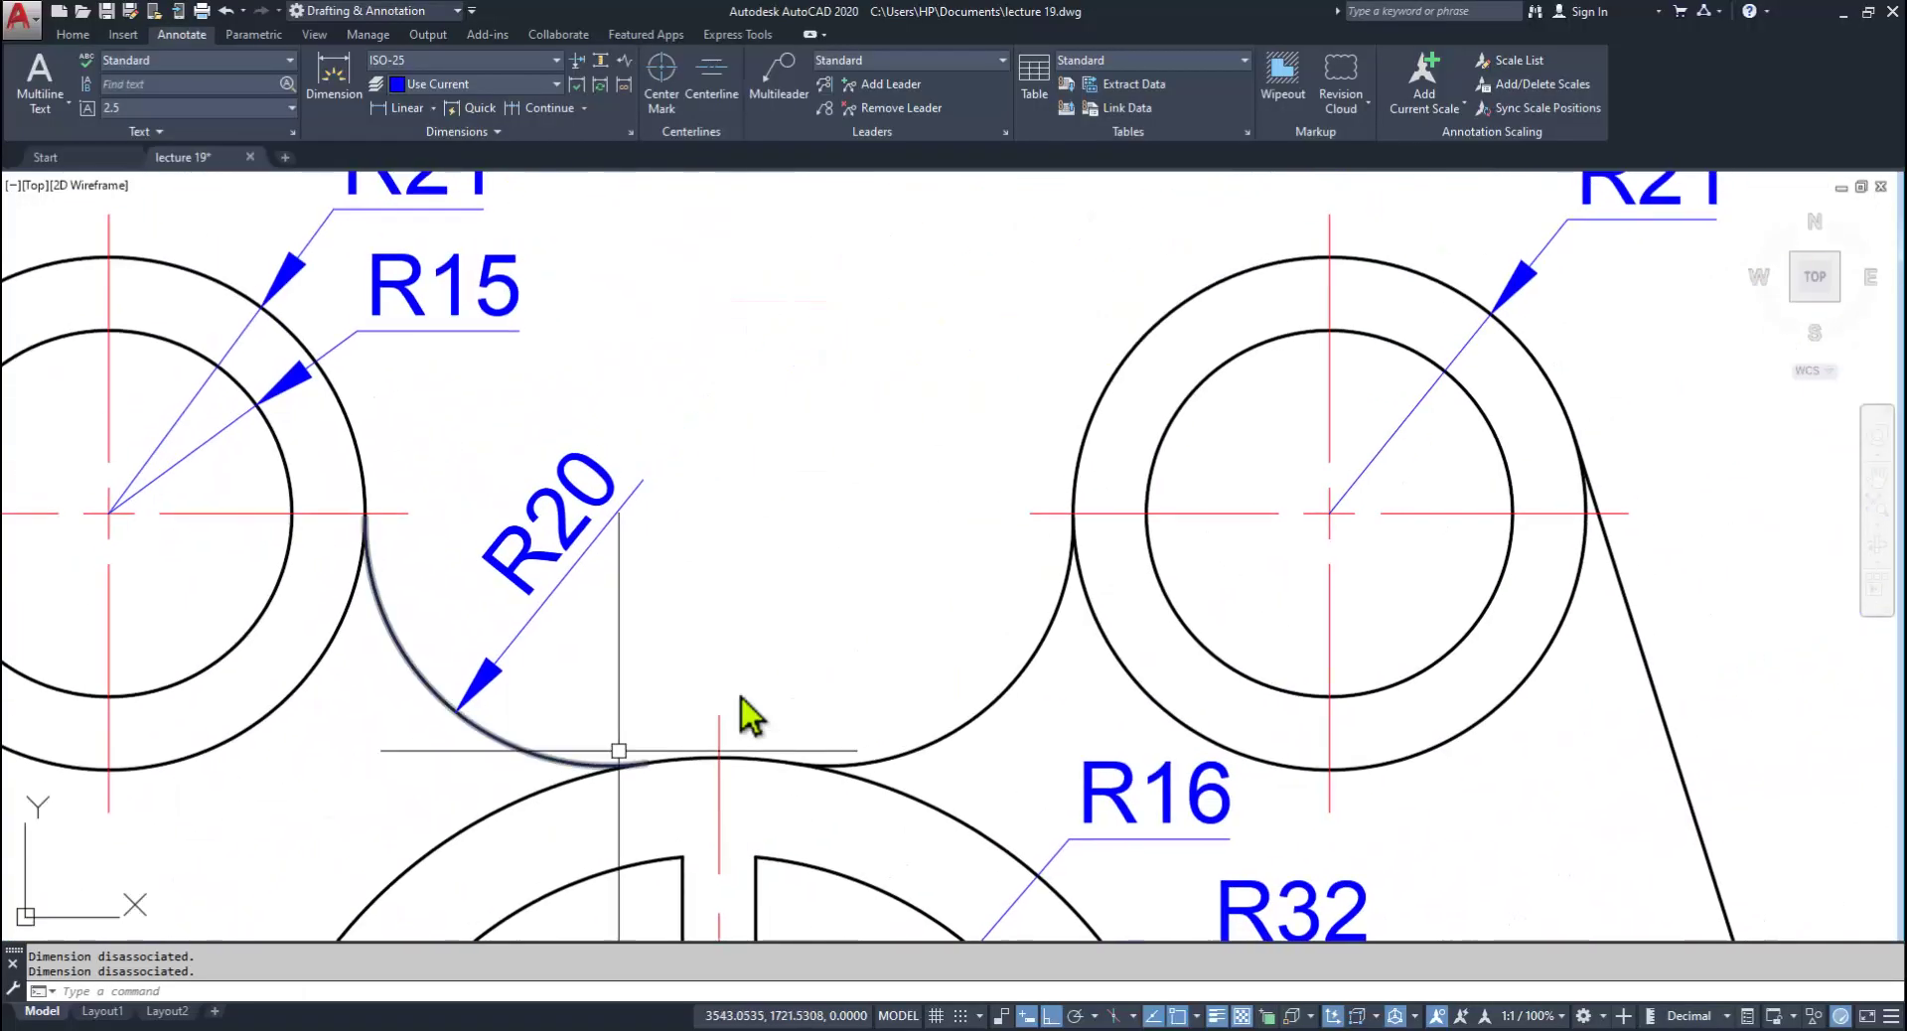
middle_click_drag(745, 682, 675, 558)
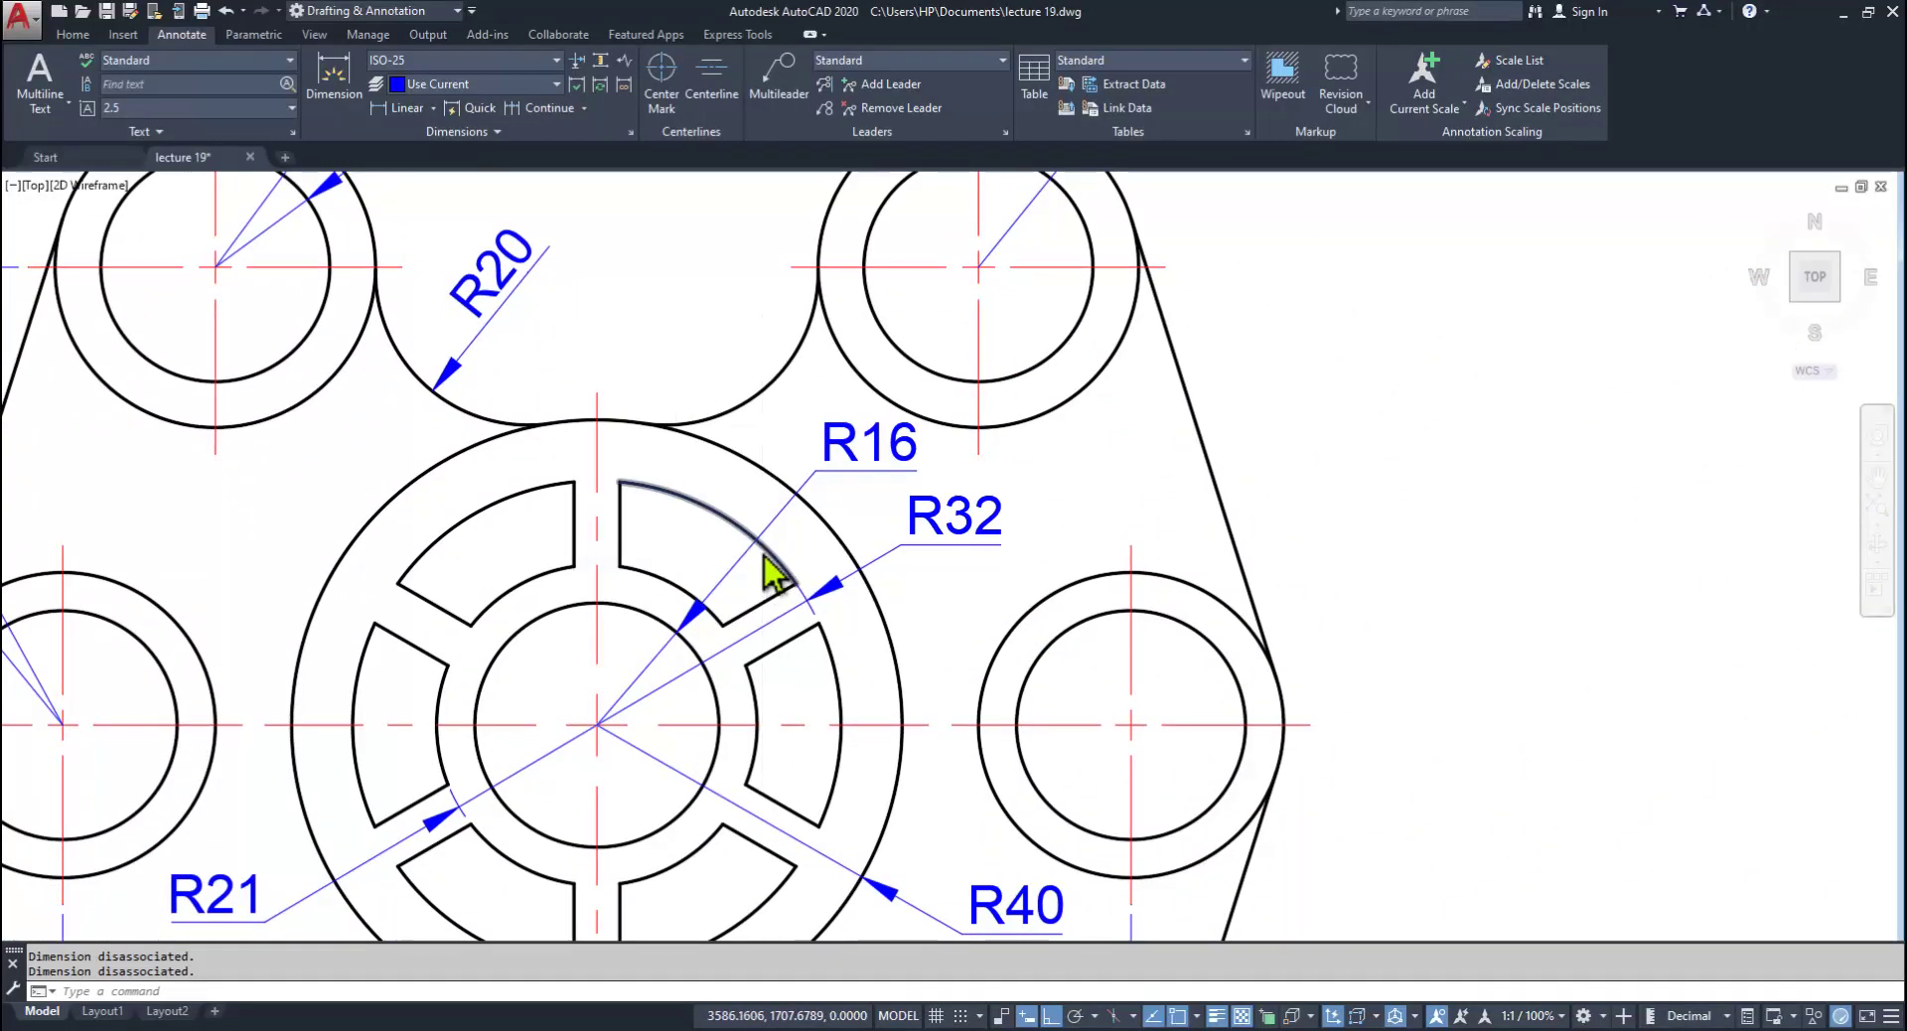
scroll(755, 568, "up", 2)
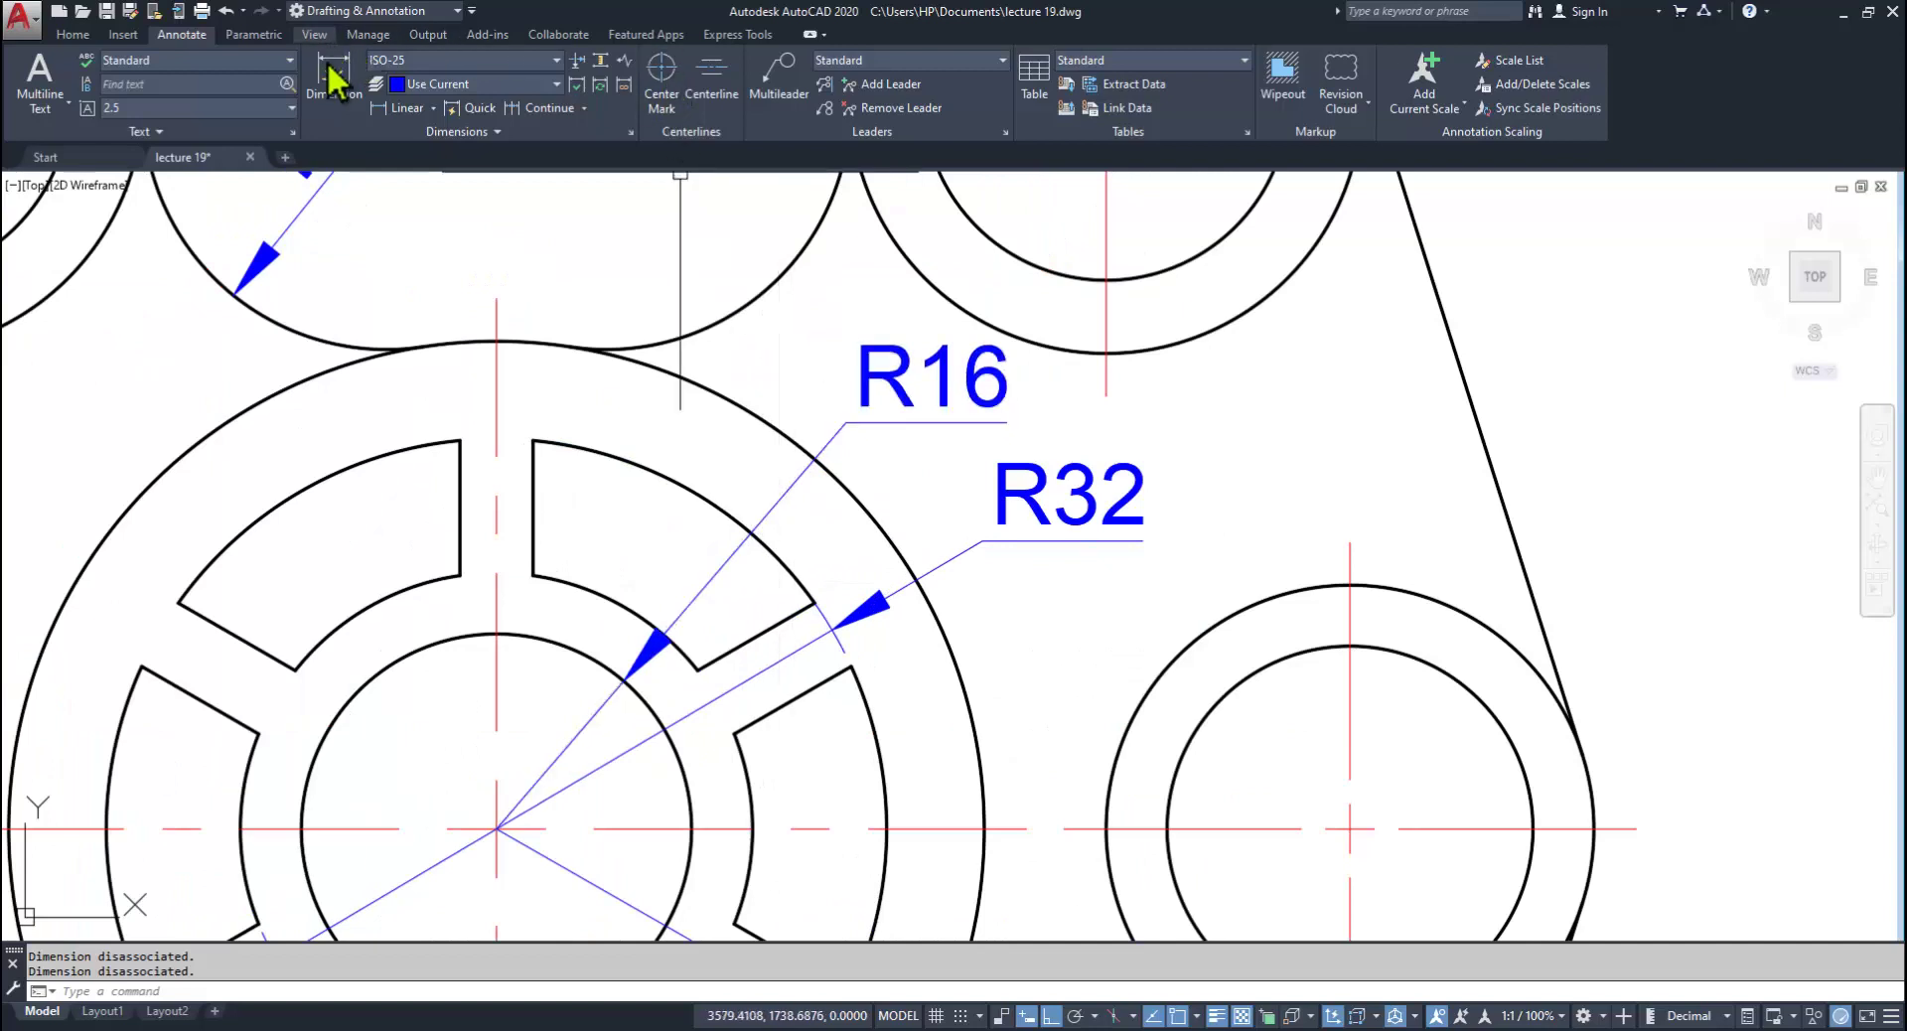
left_click(569, 58)
left_click(760, 517)
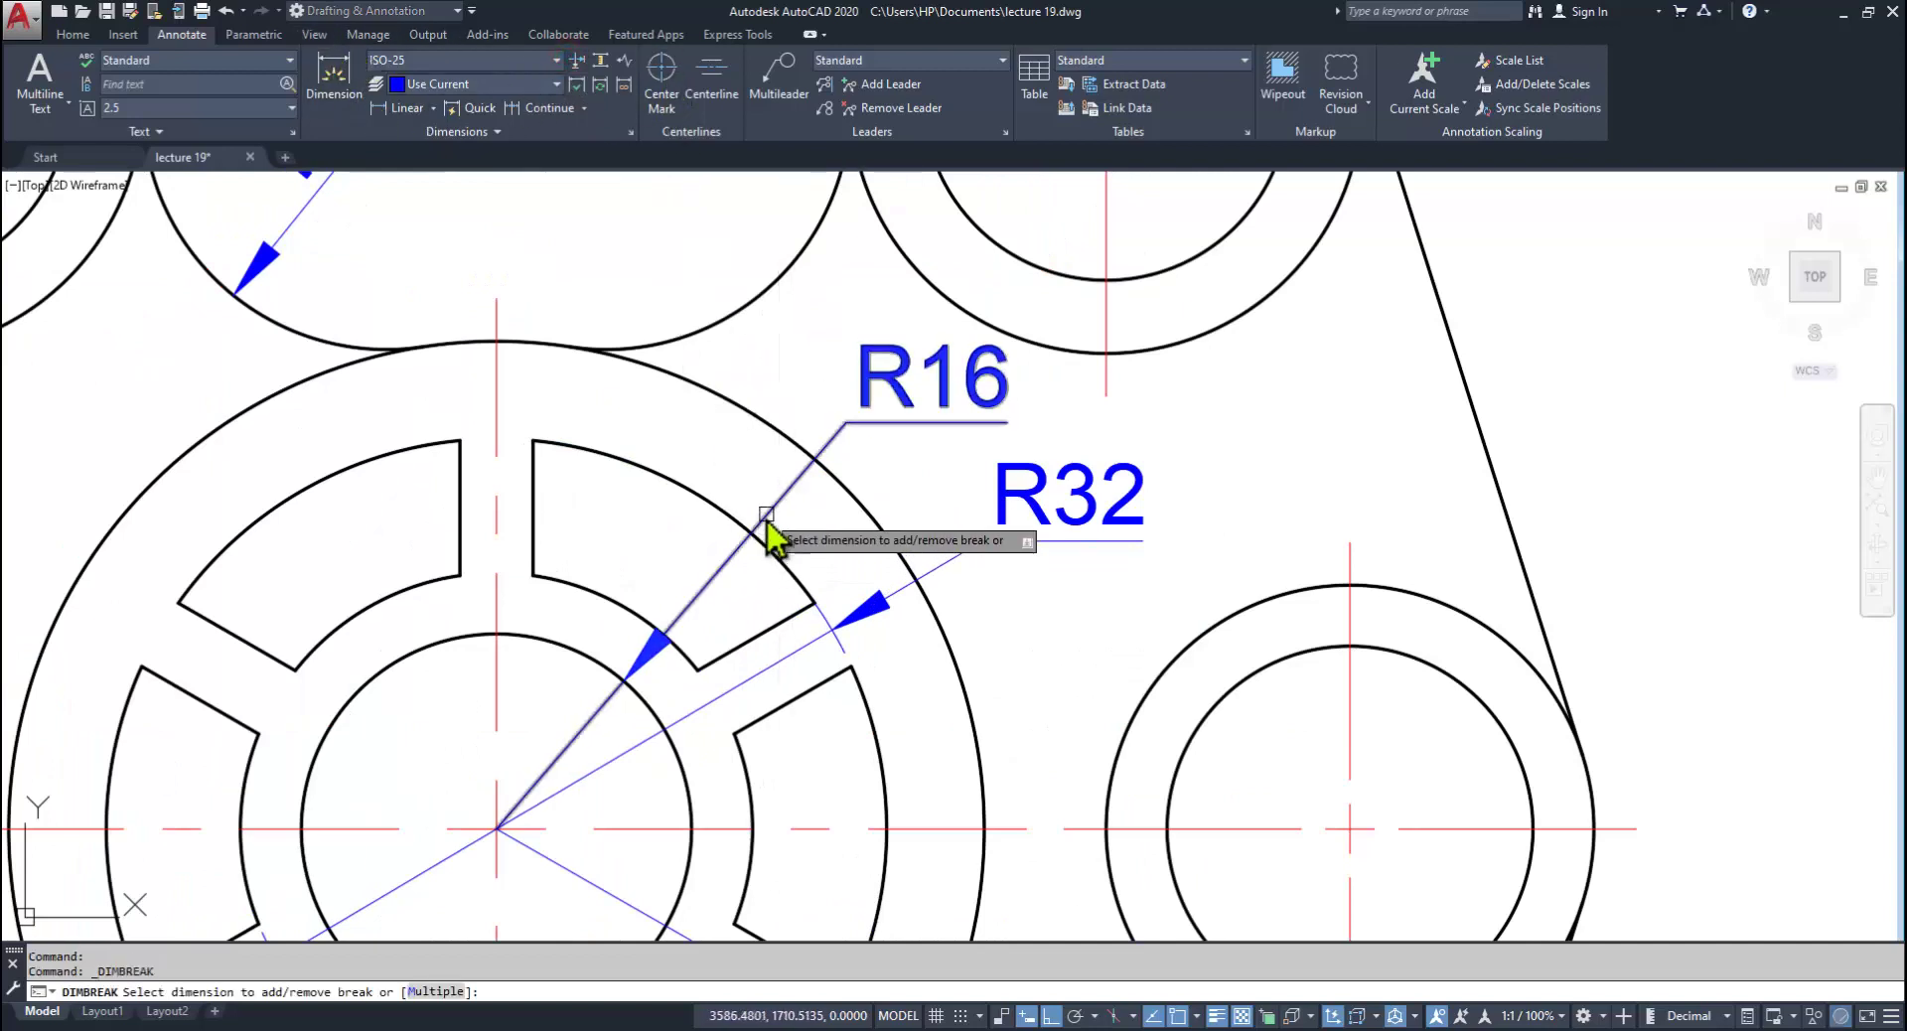
left_click(772, 545)
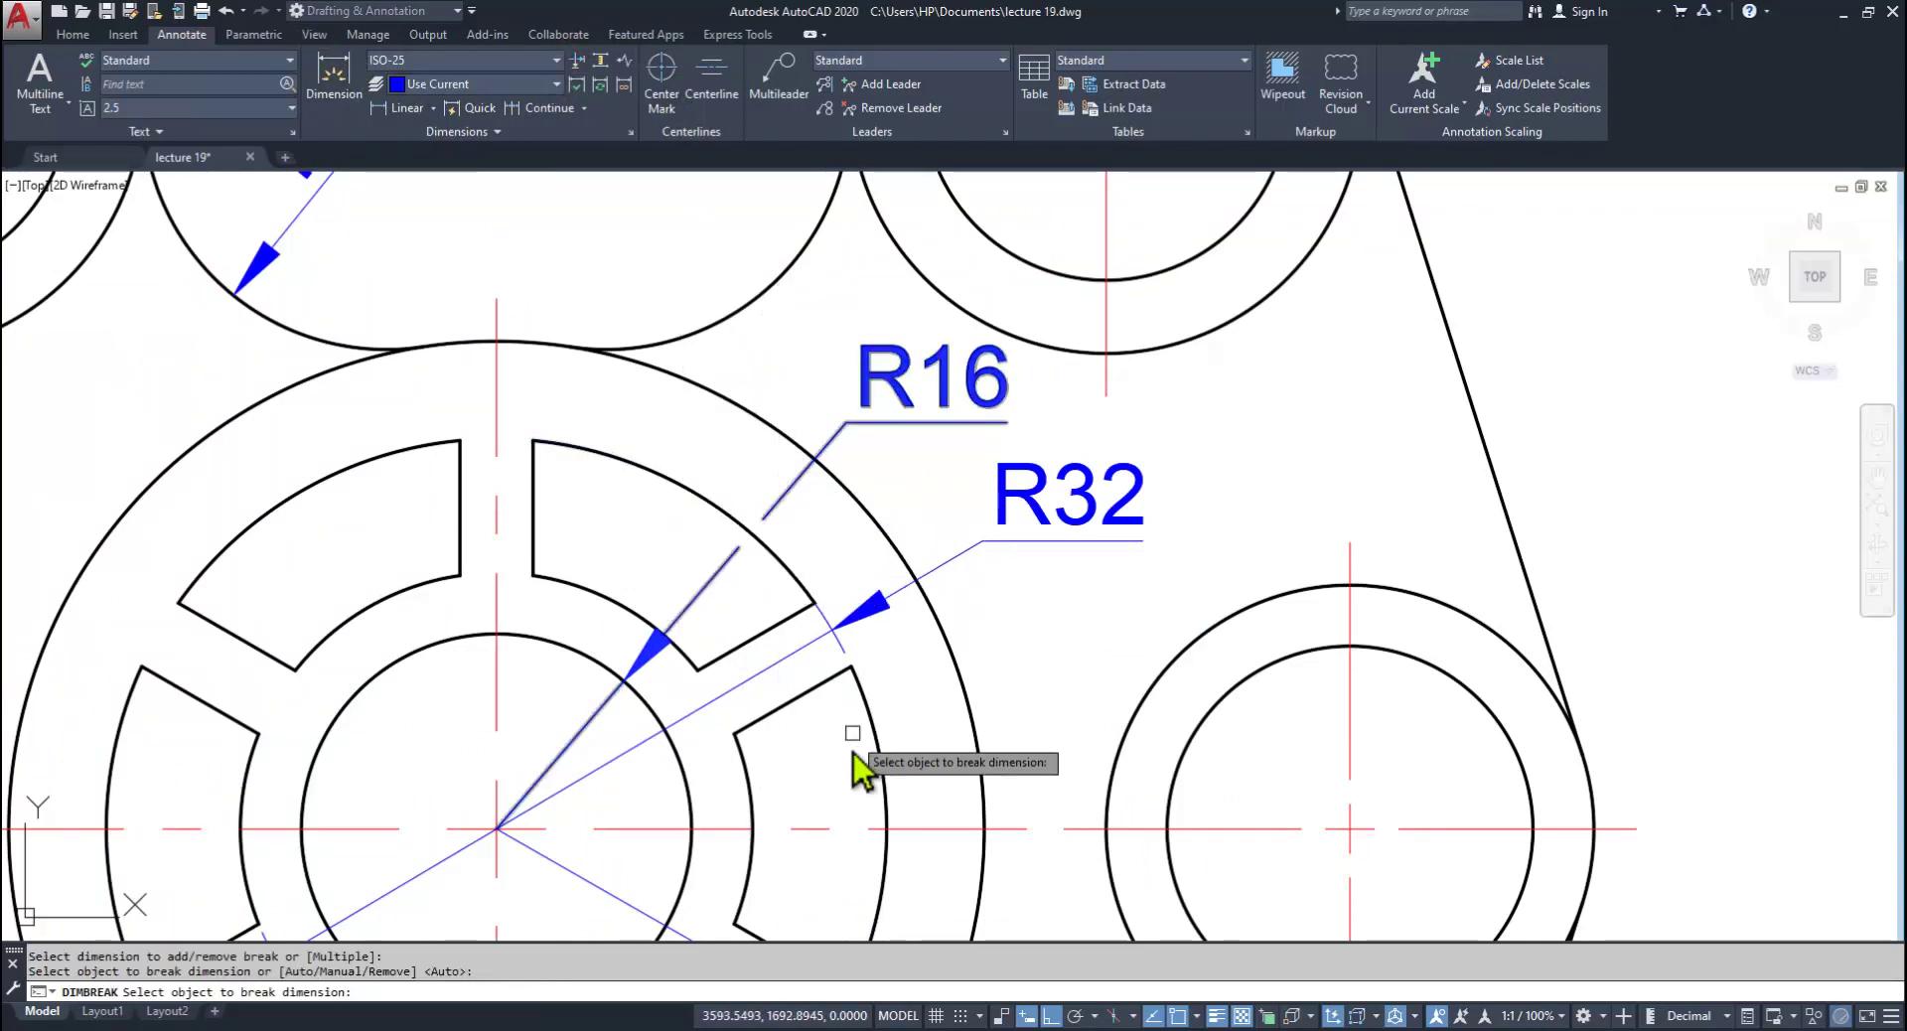
mouse_move(864, 766)
middle_mouse_down()
mouse_move(937, 715)
mouse_move(978, 417)
middle_mouse_up()
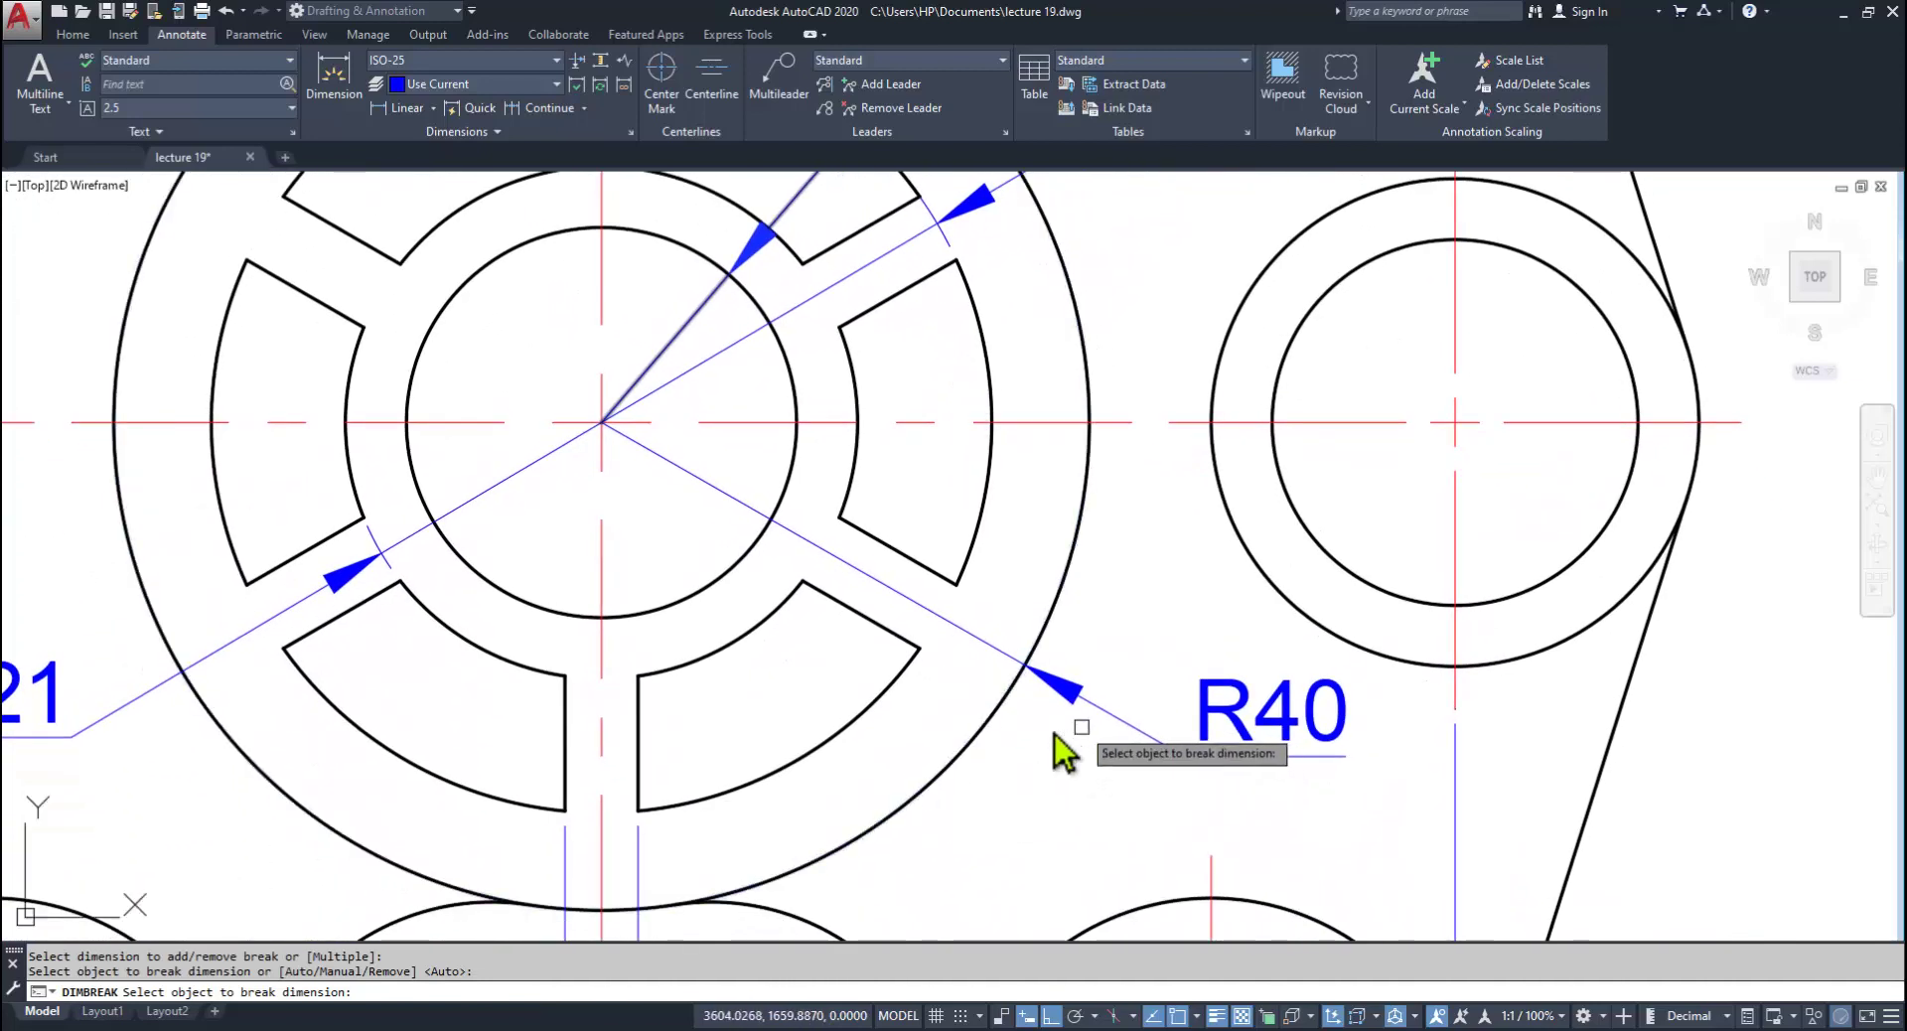
middle_click_drag(668, 758, 676, 650)
left_click(560, 560)
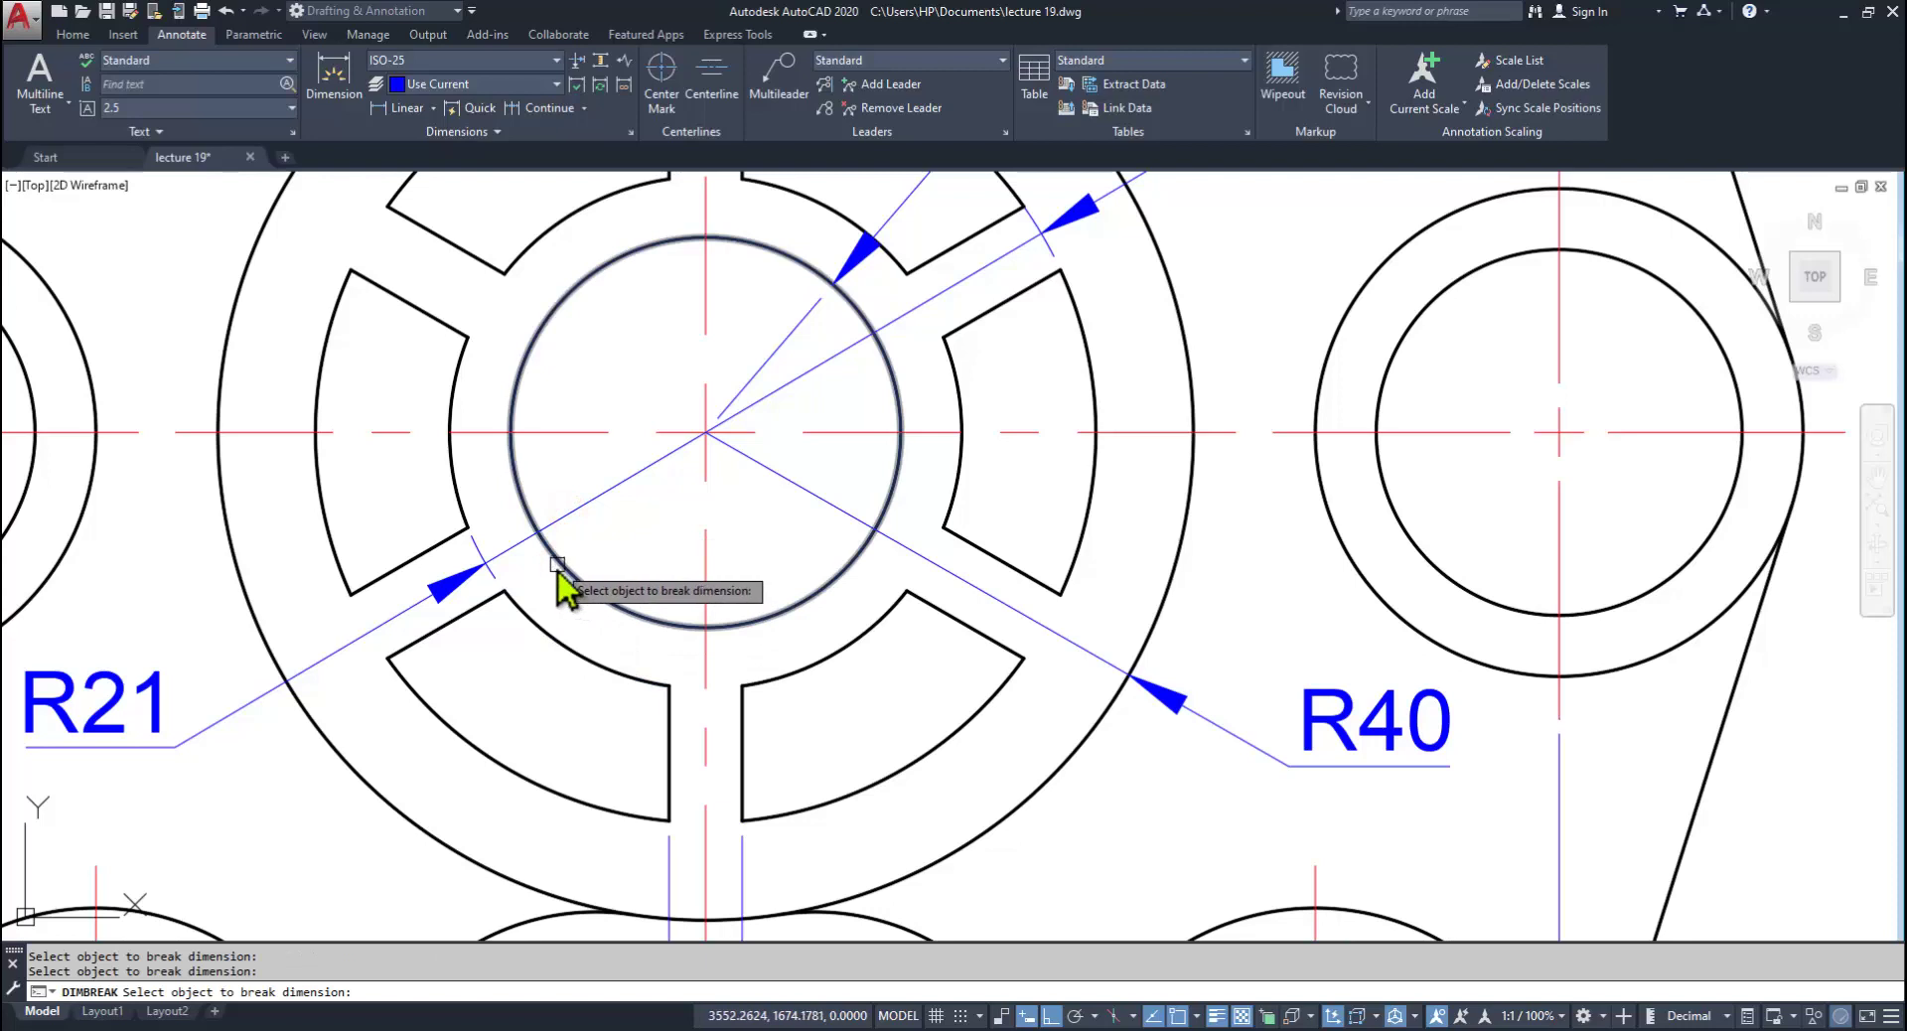
Step: Examine the dimensioned plate, especially where the lower linear dimensions' extension lines cross the lower-left boss
scroll(586, 625, "down", 5)
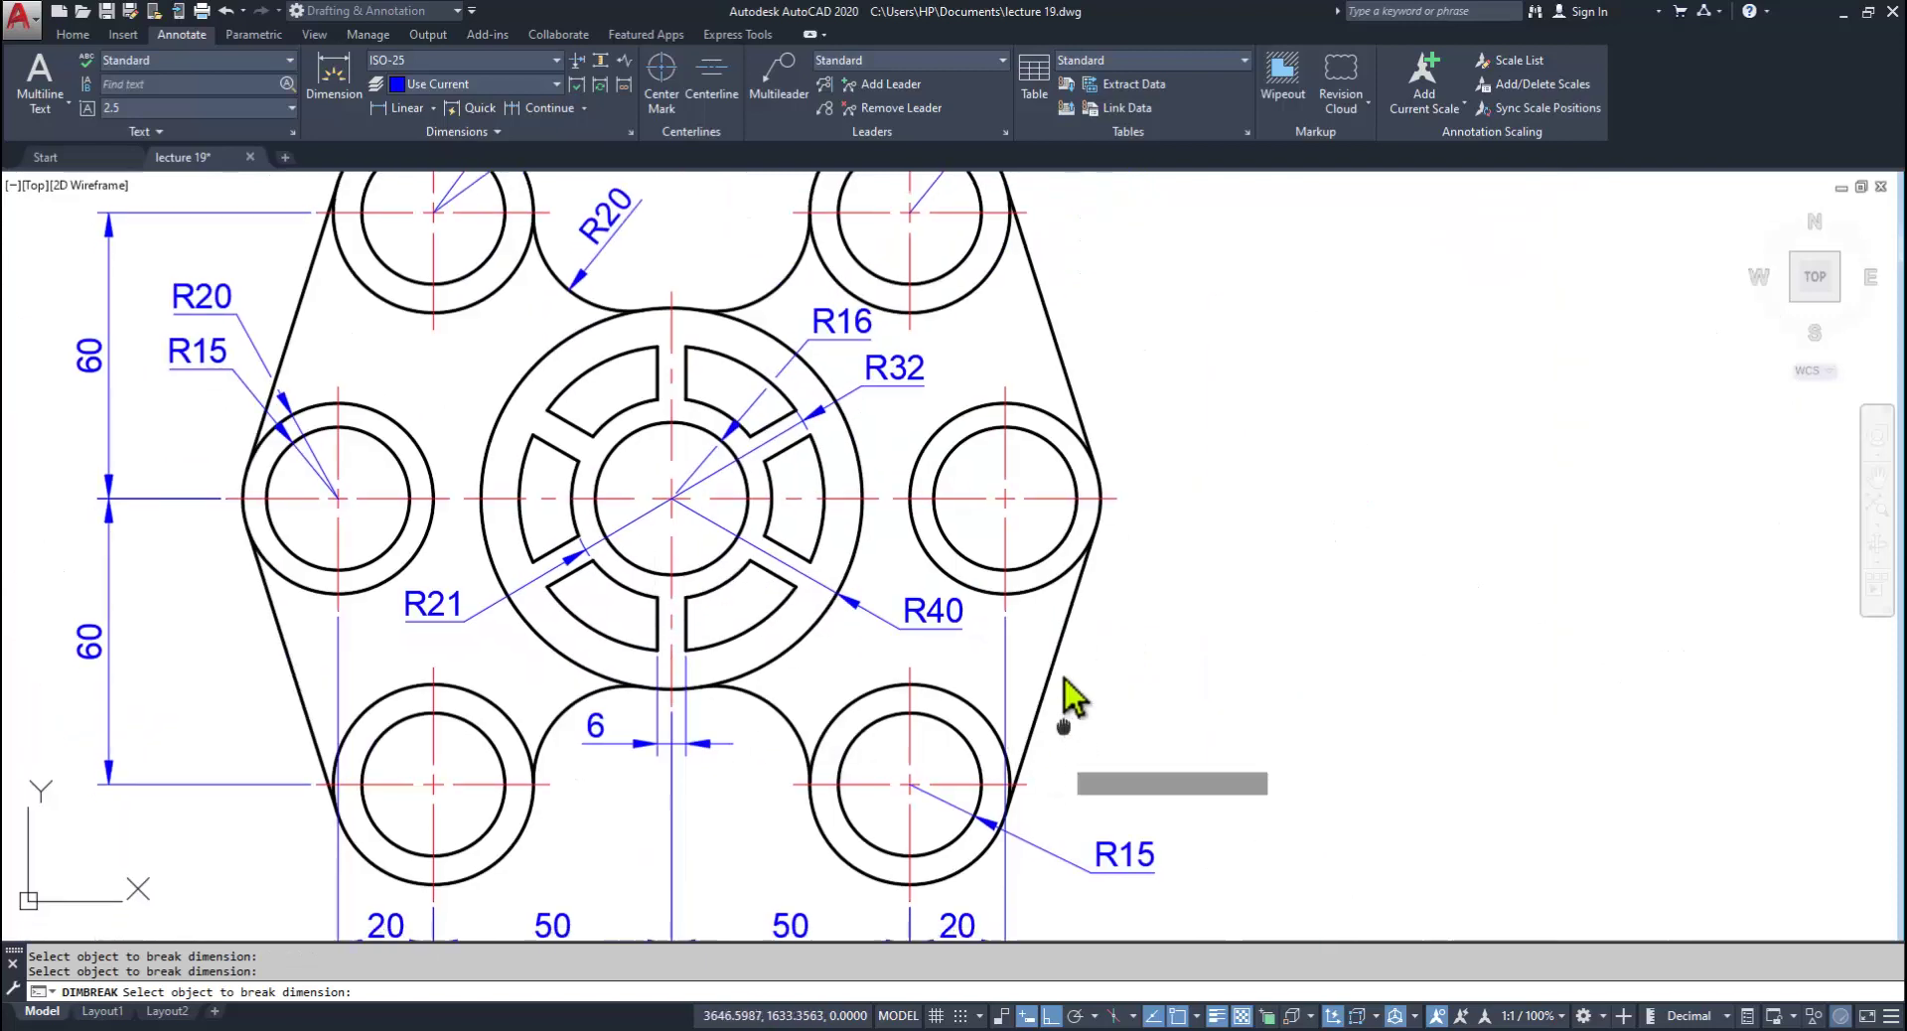
middle_click_drag(1073, 698, 1018, 536)
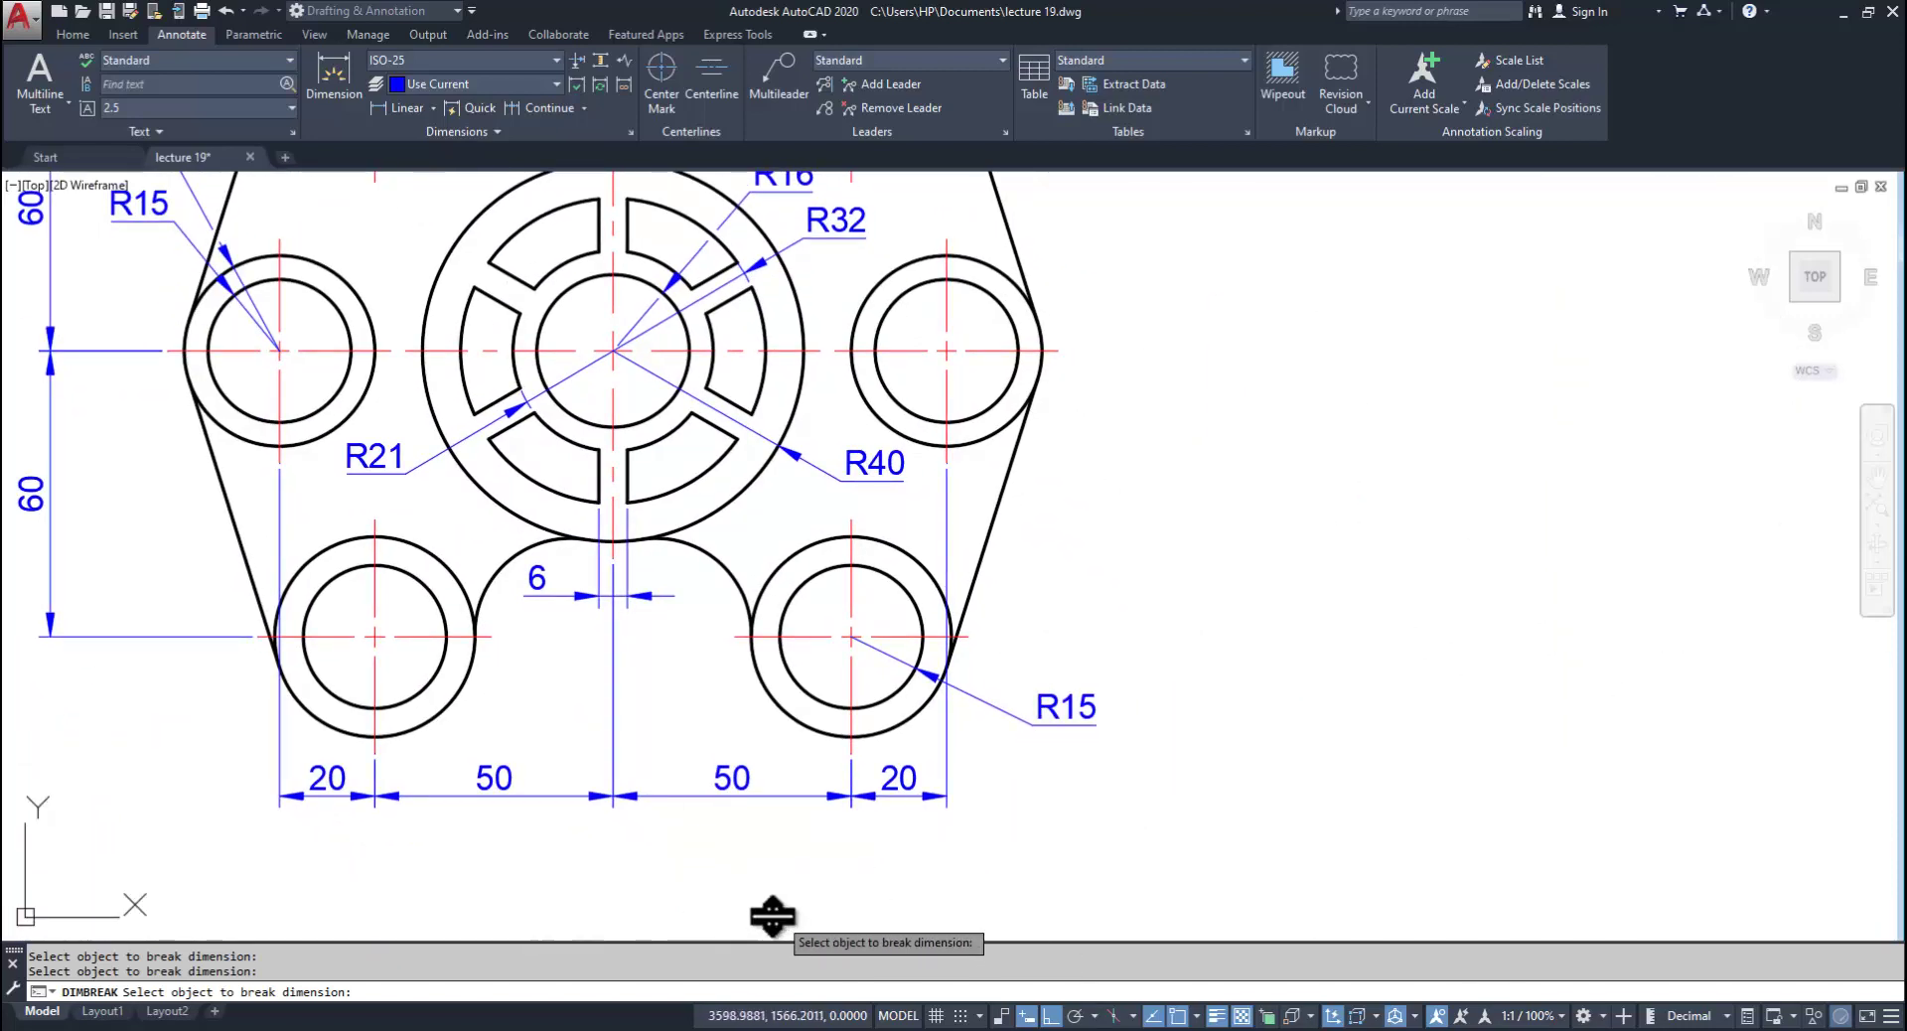
scroll(413, 670, "up", 5)
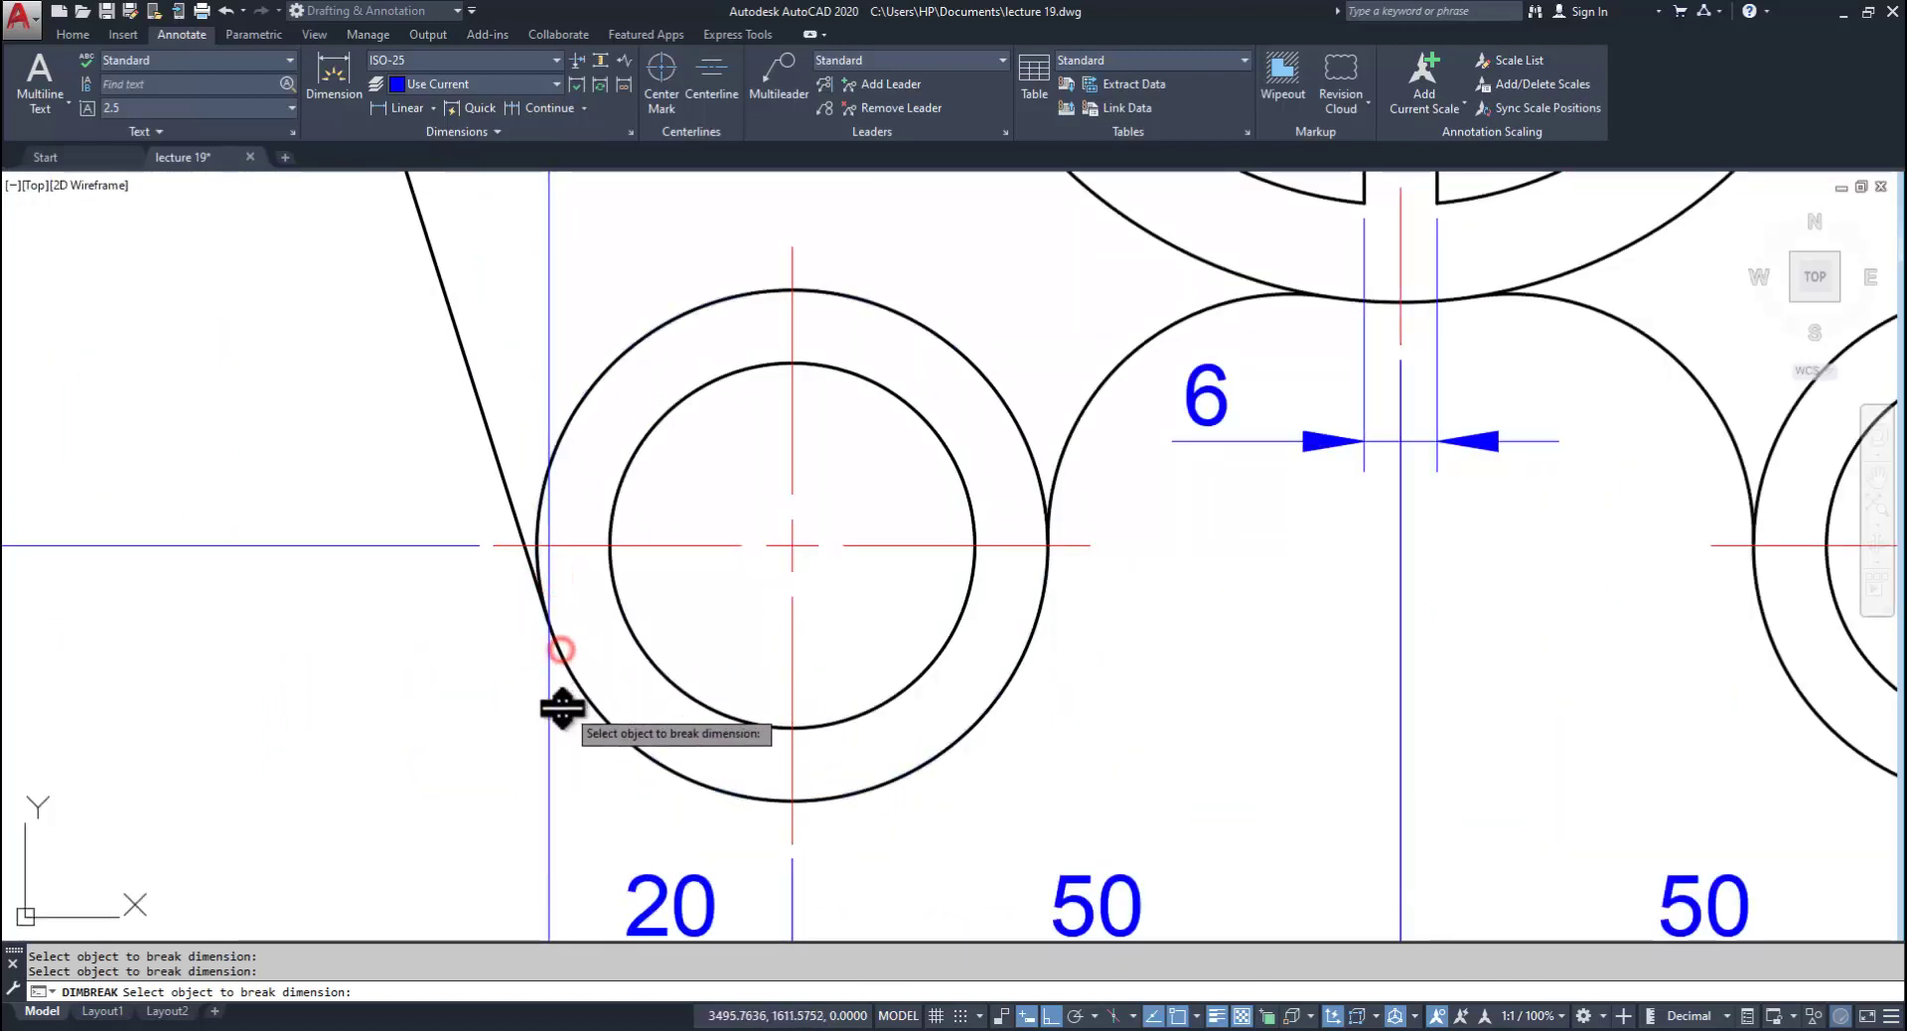
scroll(557, 702, "up", 5)
scroll(571, 665, "down", 10)
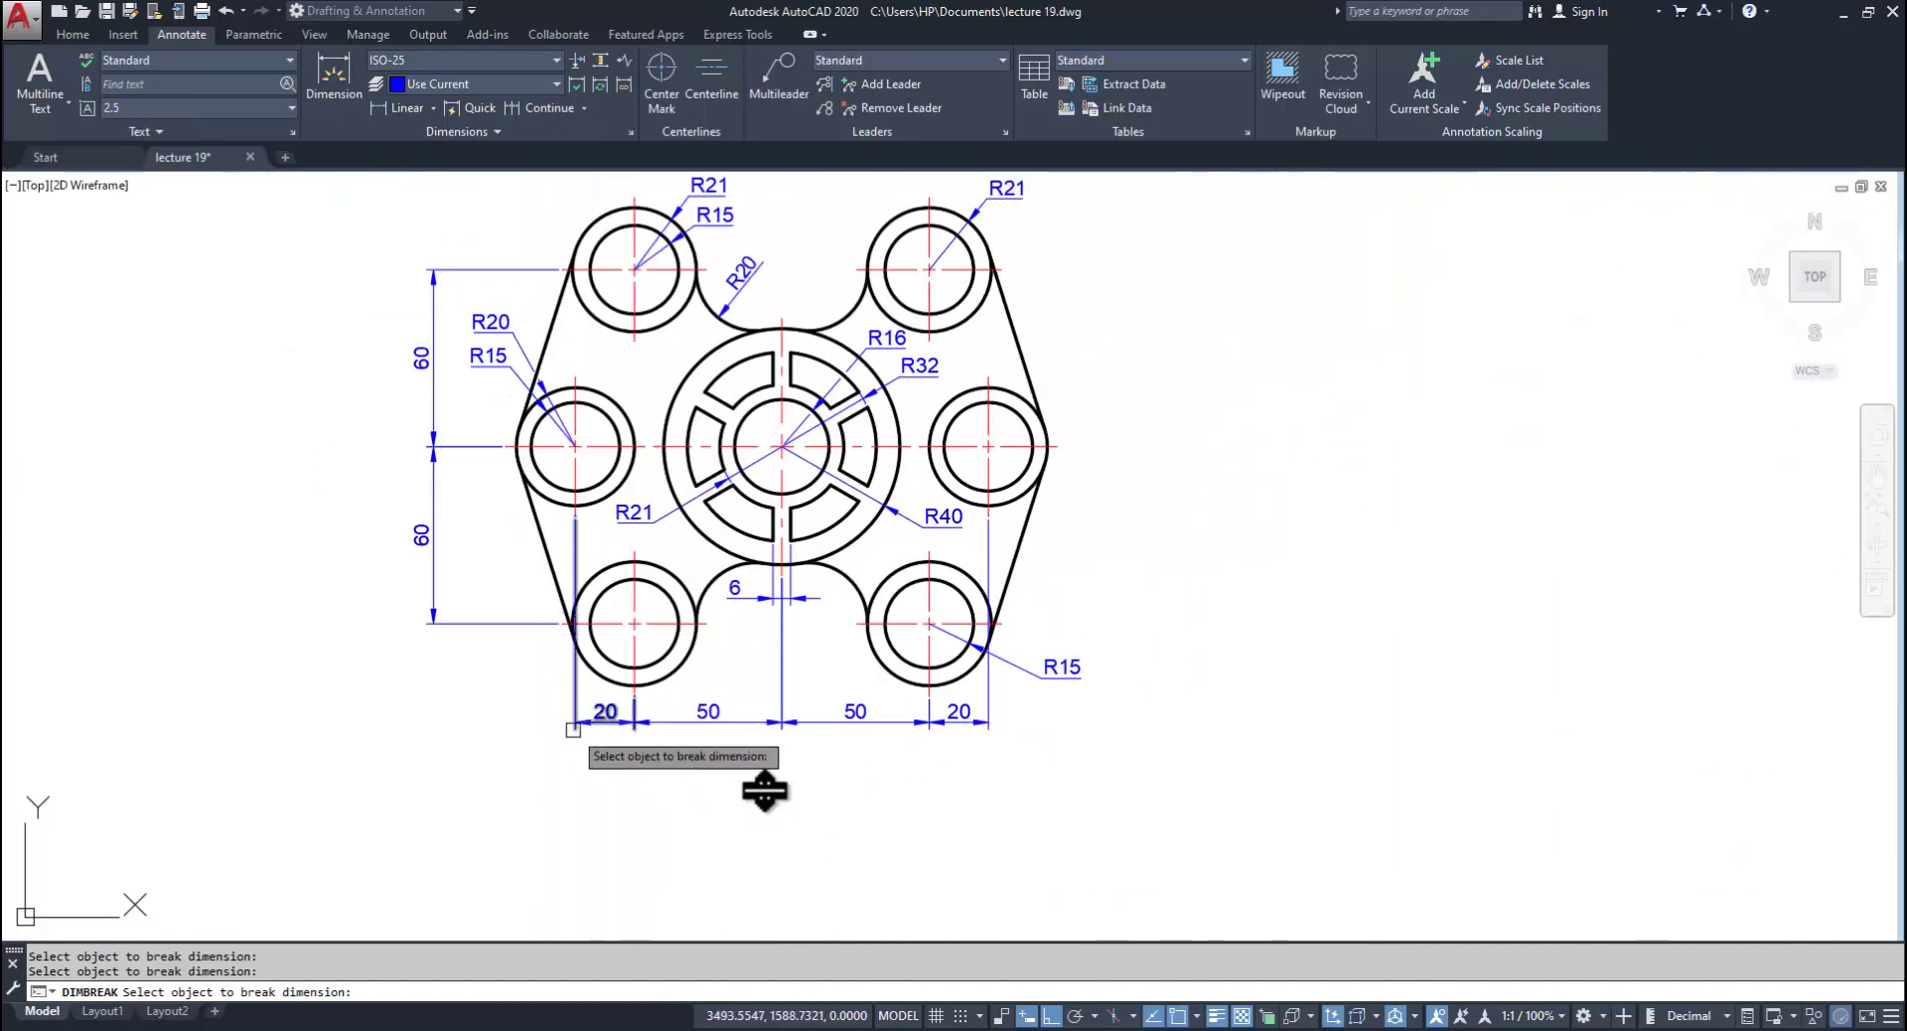
scroll(755, 780, "up", 6)
scroll(918, 738, "down", 8)
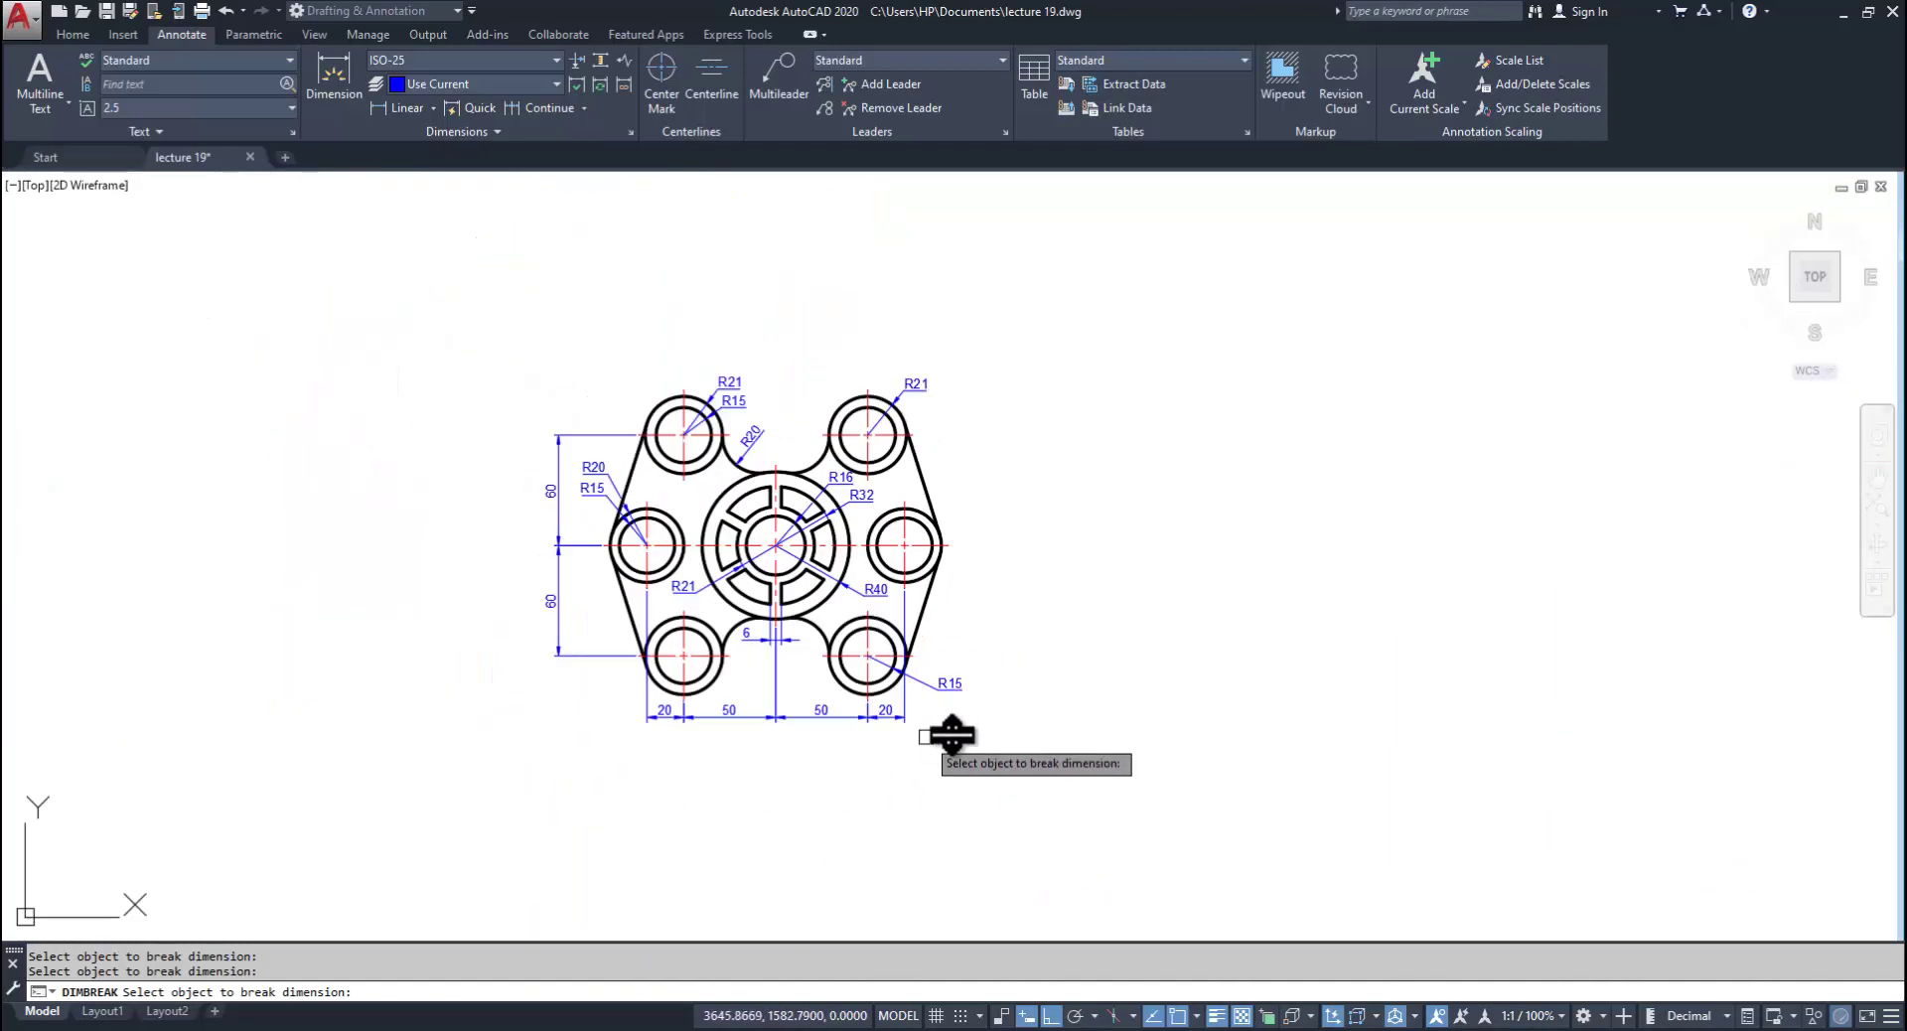
Step: Complete the pending dimension break beside the central ring's lower-left slot
left_click(735, 571)
scroll(851, 652, "up", 6)
scroll(850, 653, "down", 2)
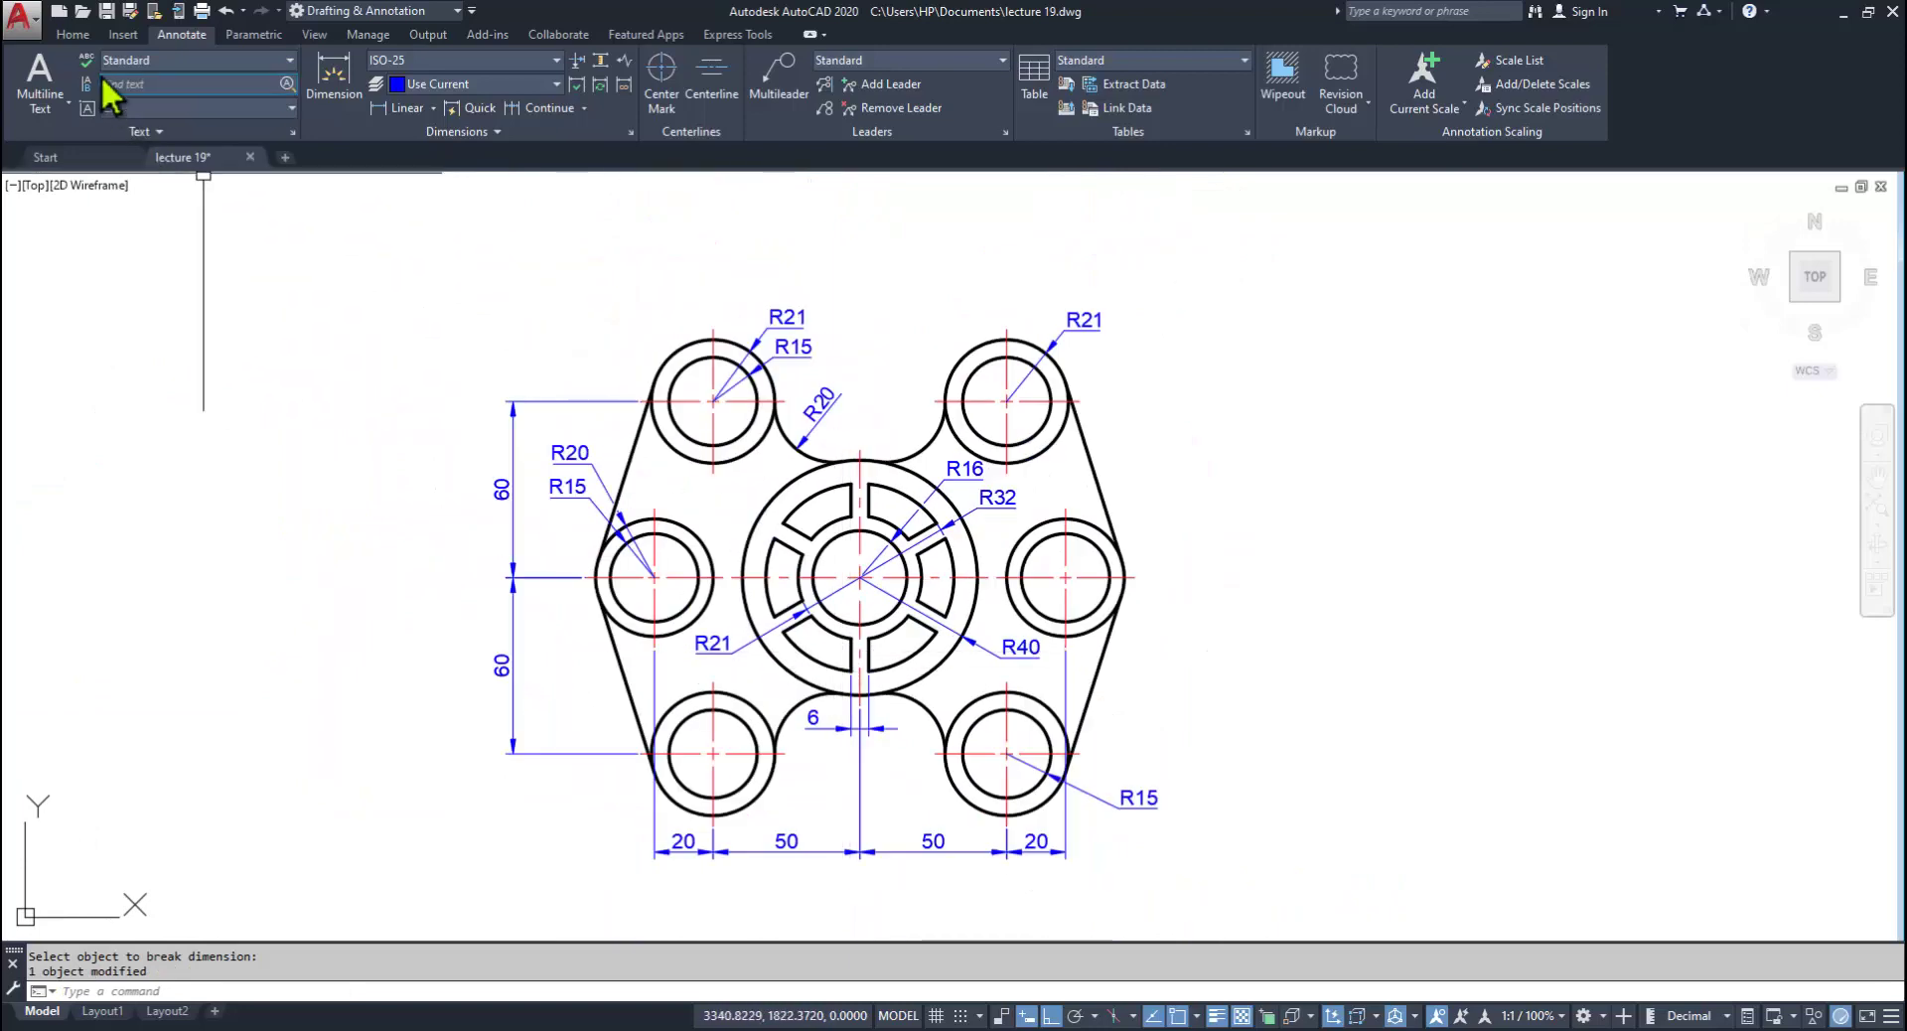
Step: Make 03.Gradient. the current layer and check the plate's colouring in the reference exercise PDF
left_click(74, 35)
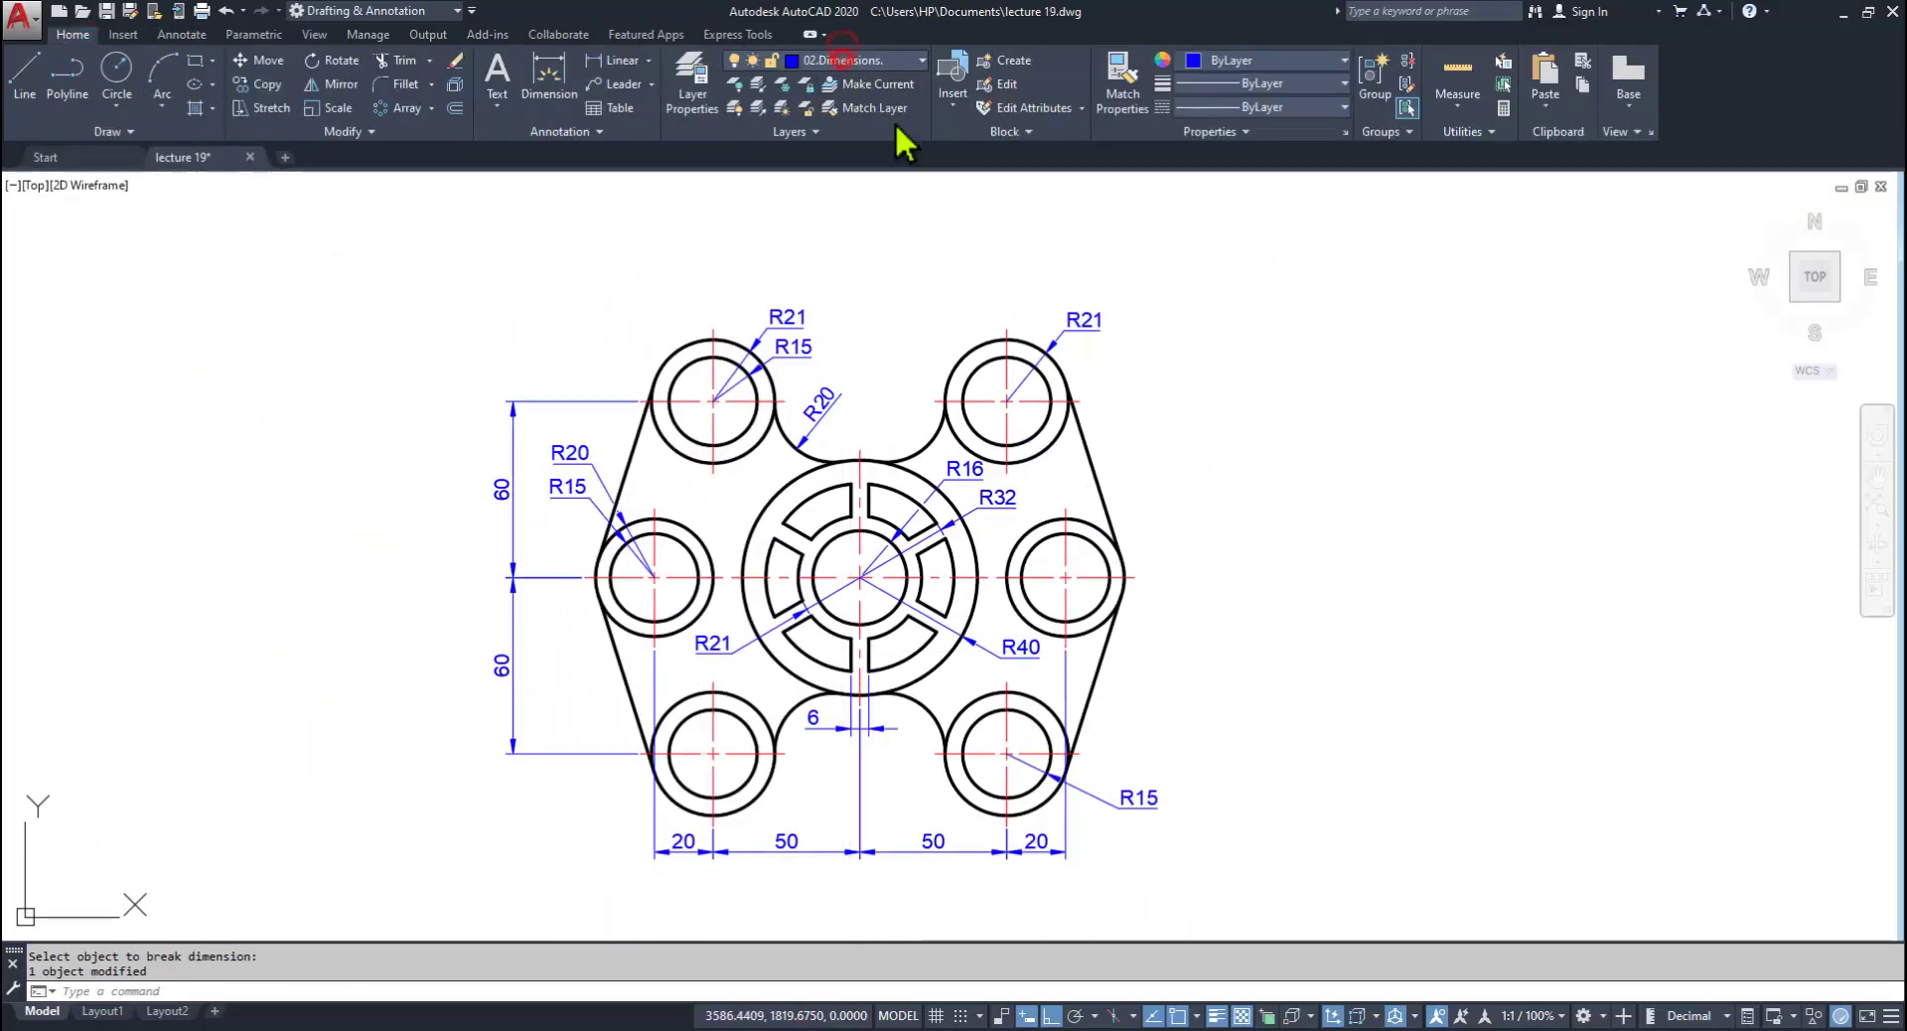
left_click(842, 156)
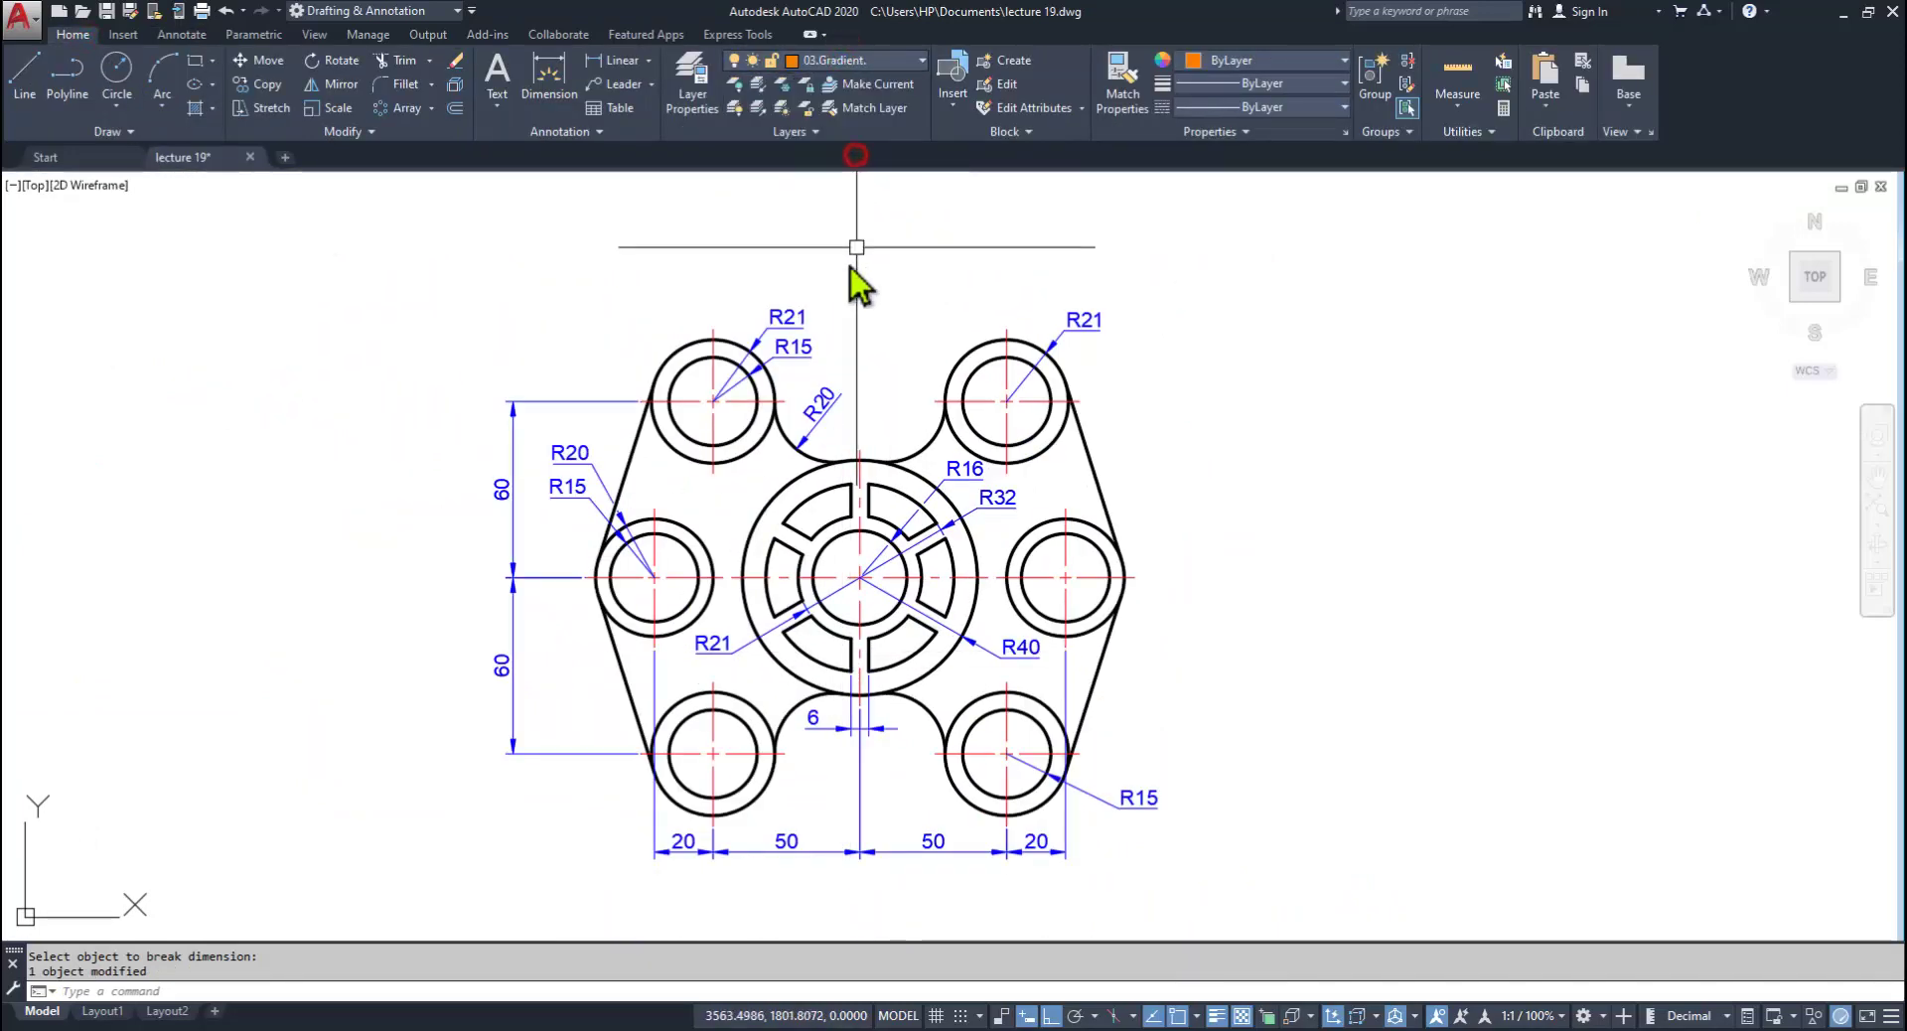
key("alt+Tab")
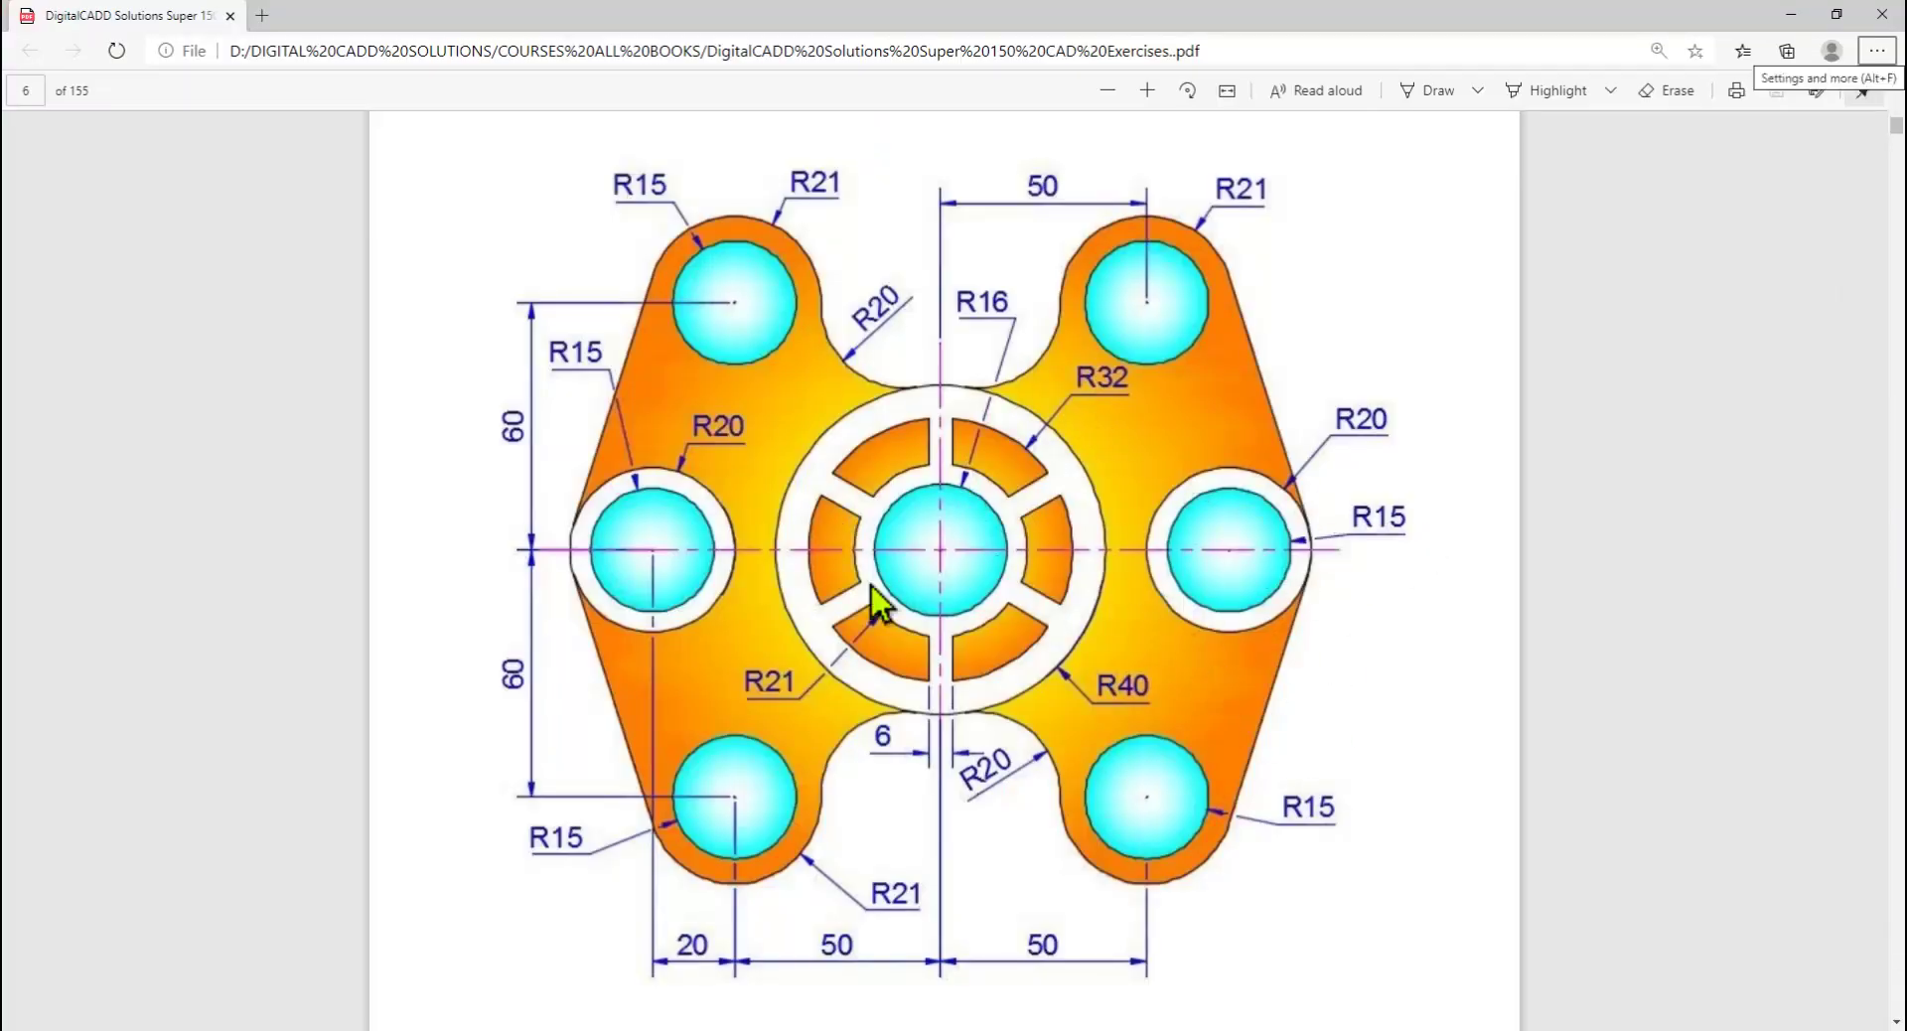
key("alt+Tab")
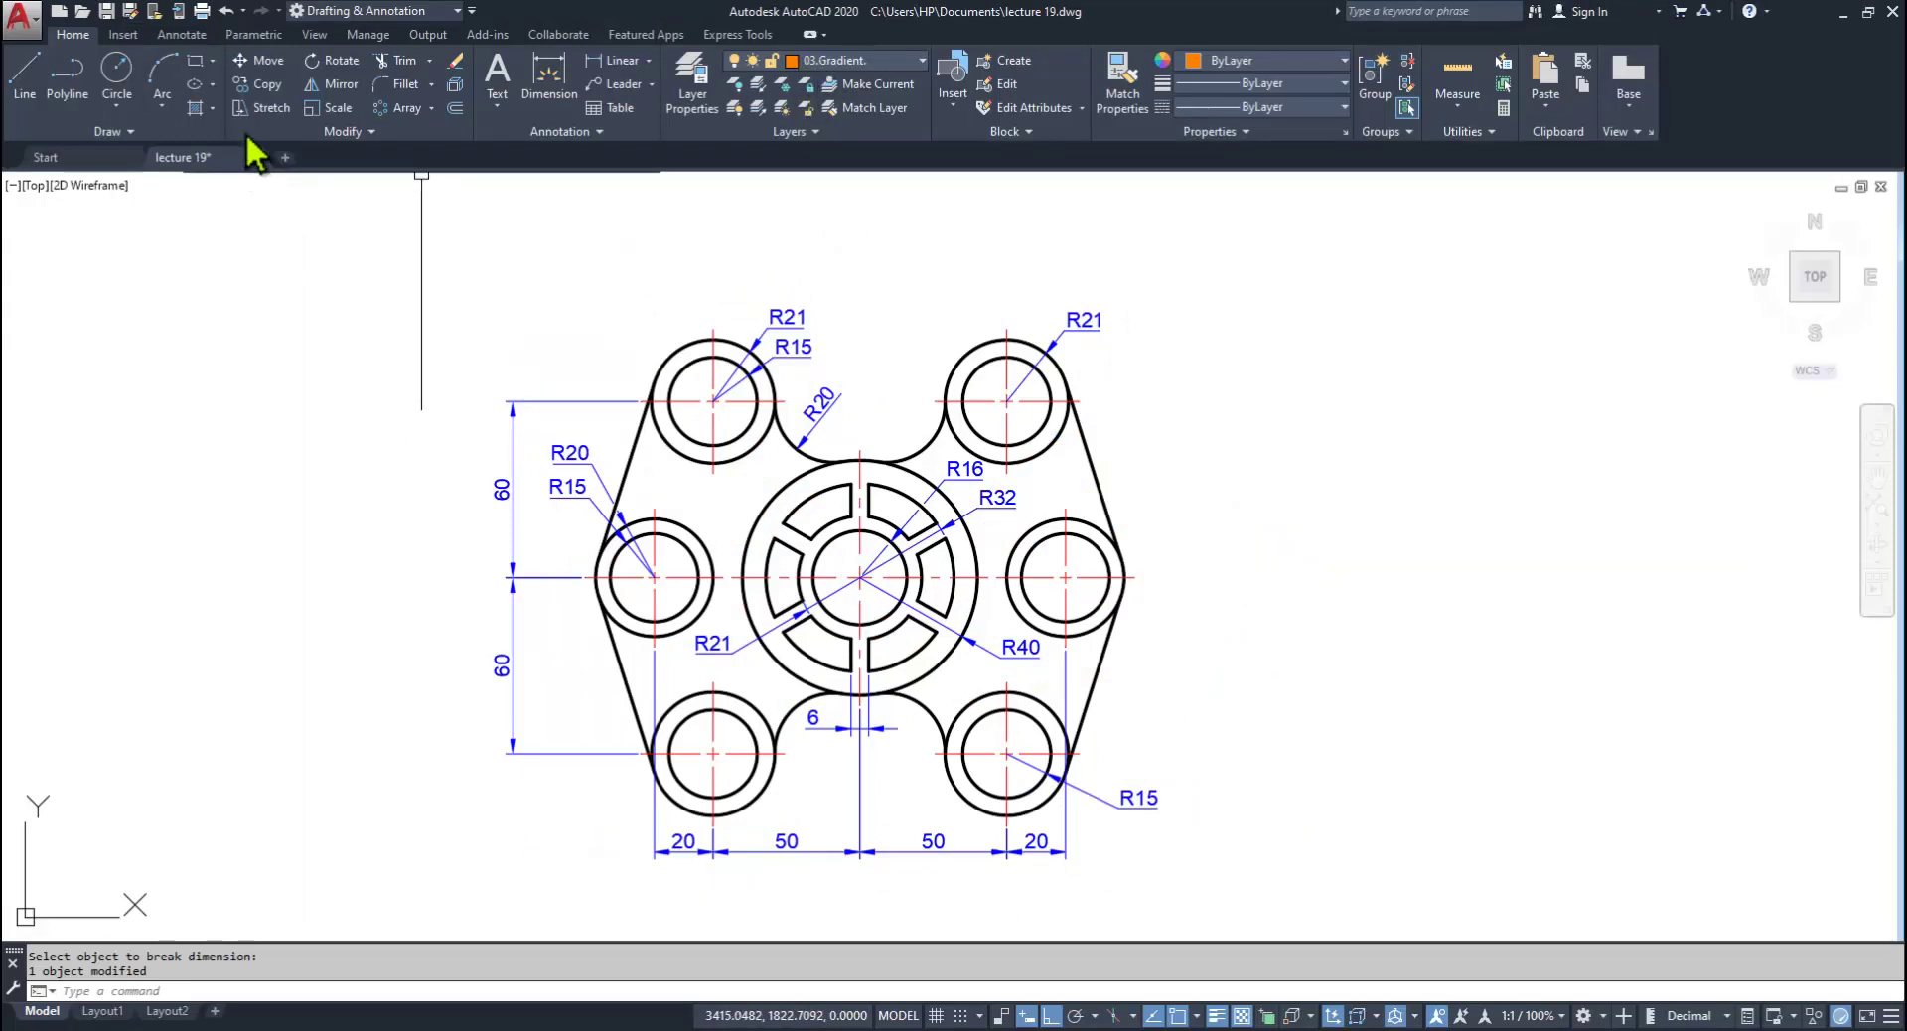
Step: Set up a gradient fill with the GR_INVSPH pattern, using 242,103,34 as the first colour with Yellow as the second
left_click(212, 107)
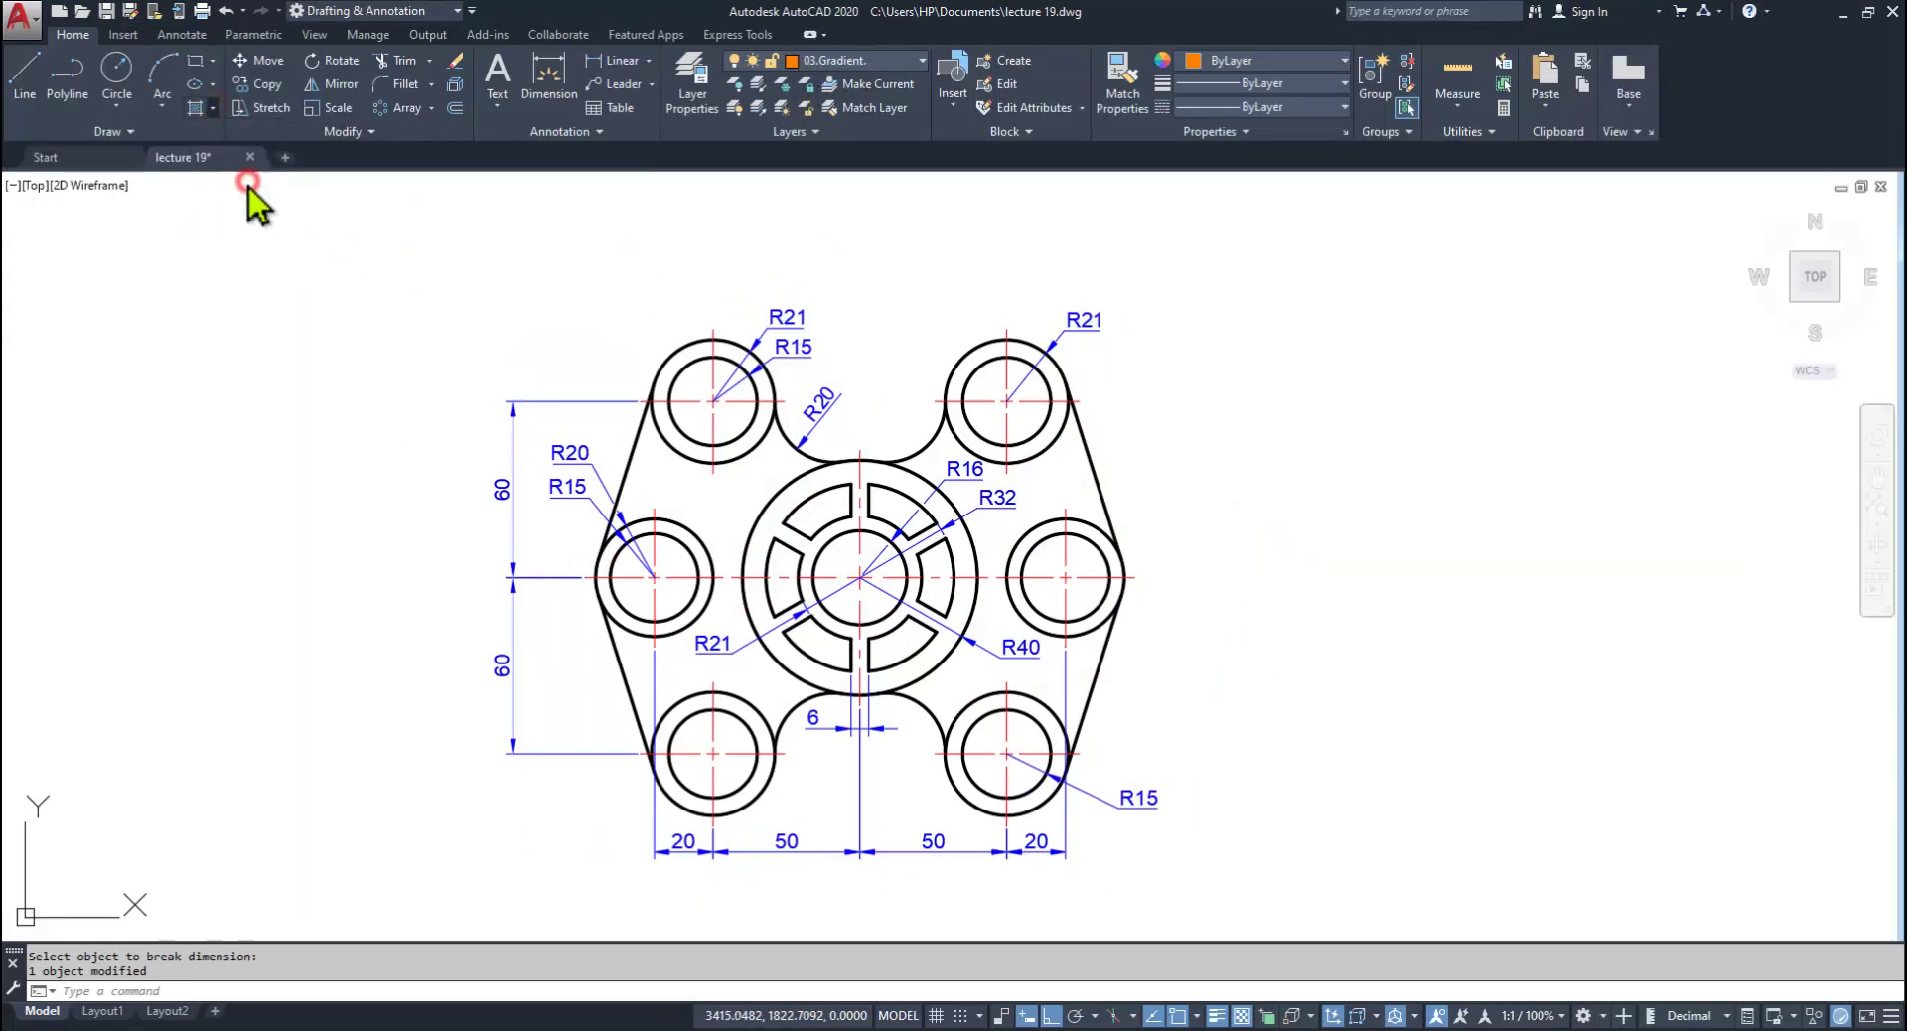
left_click(248, 188)
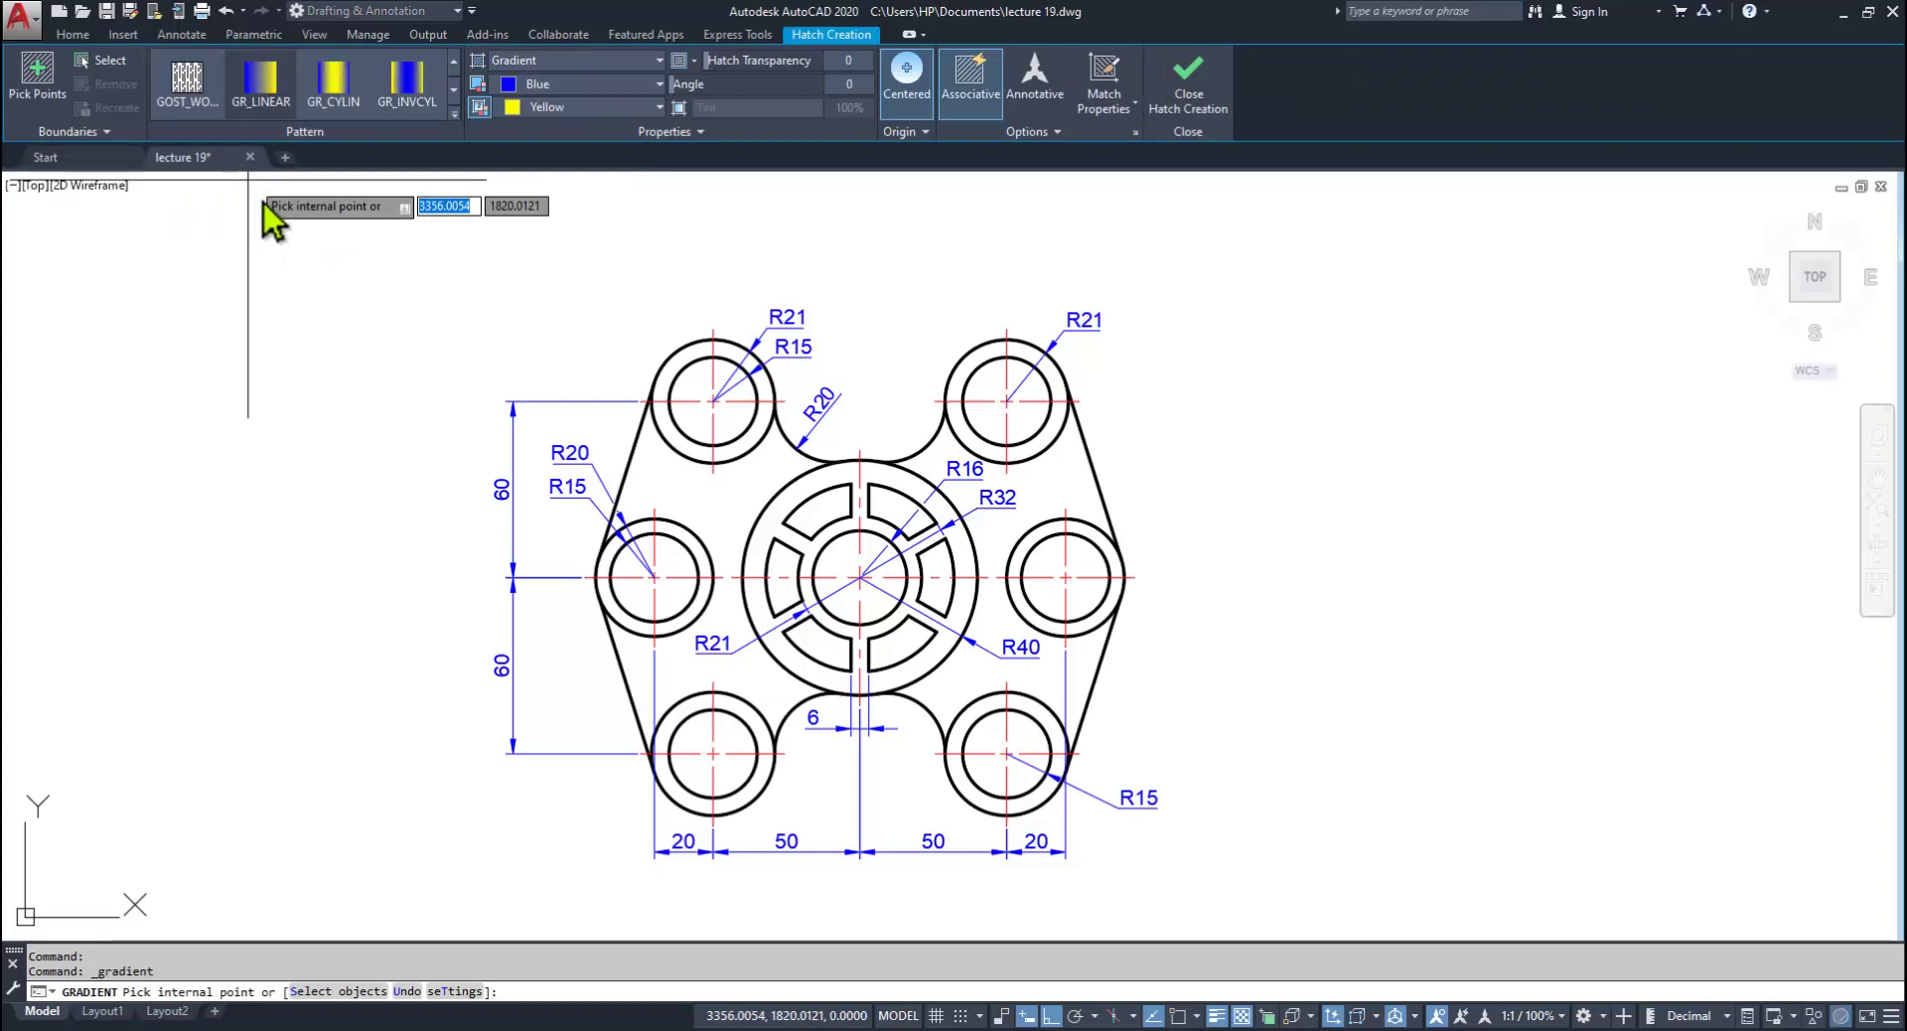
key("alt+Tab")
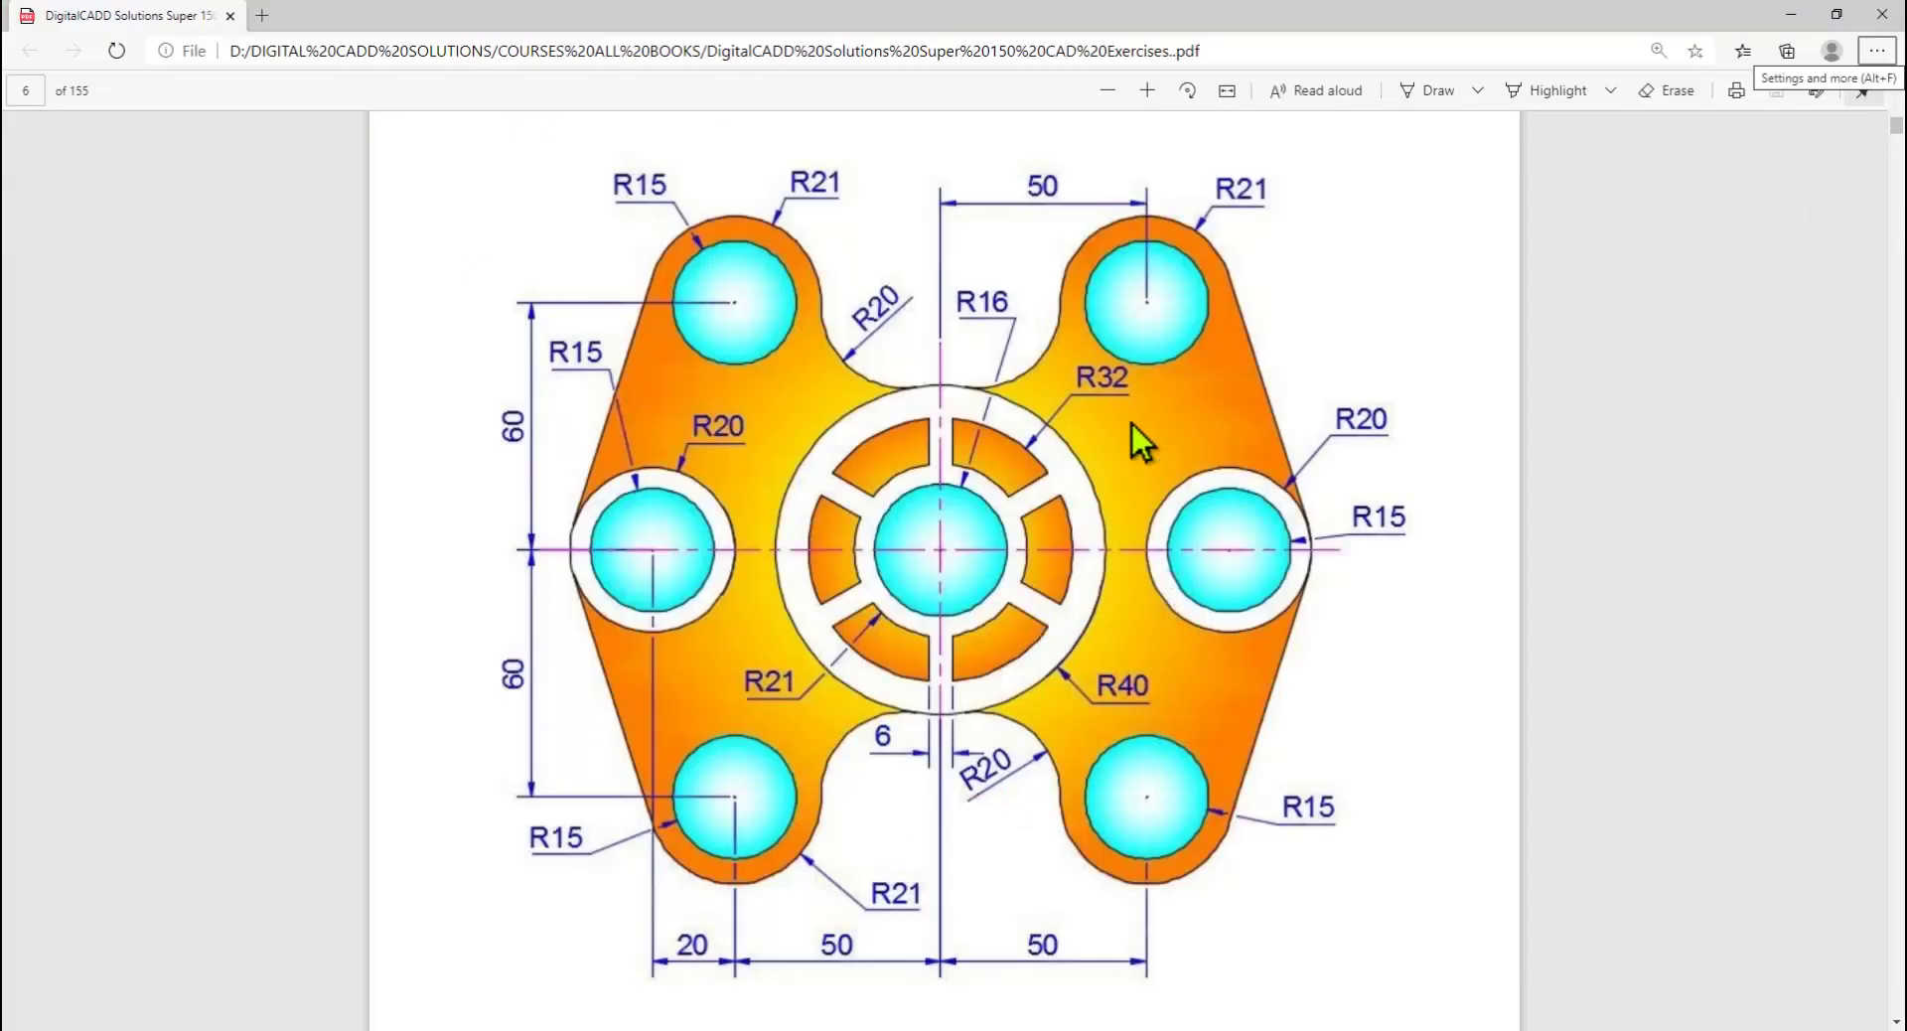
key("alt+Tab")
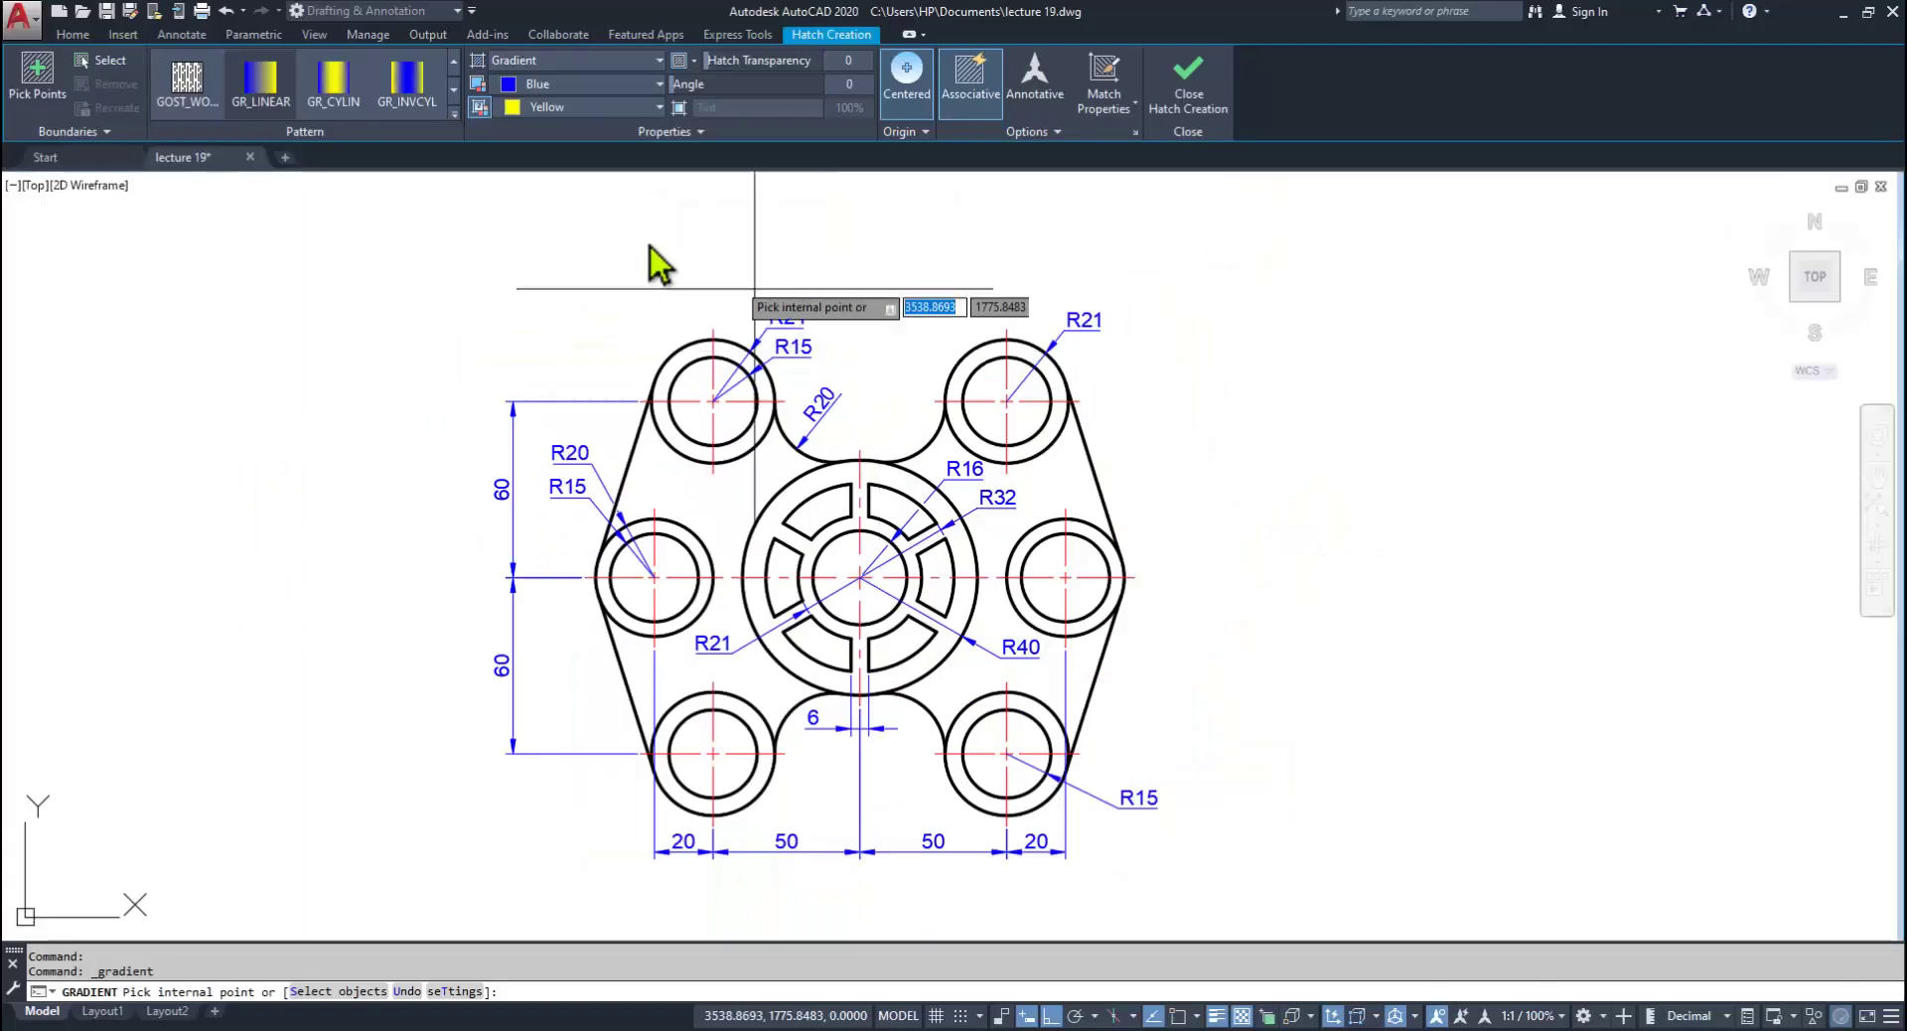
left_click(533, 89)
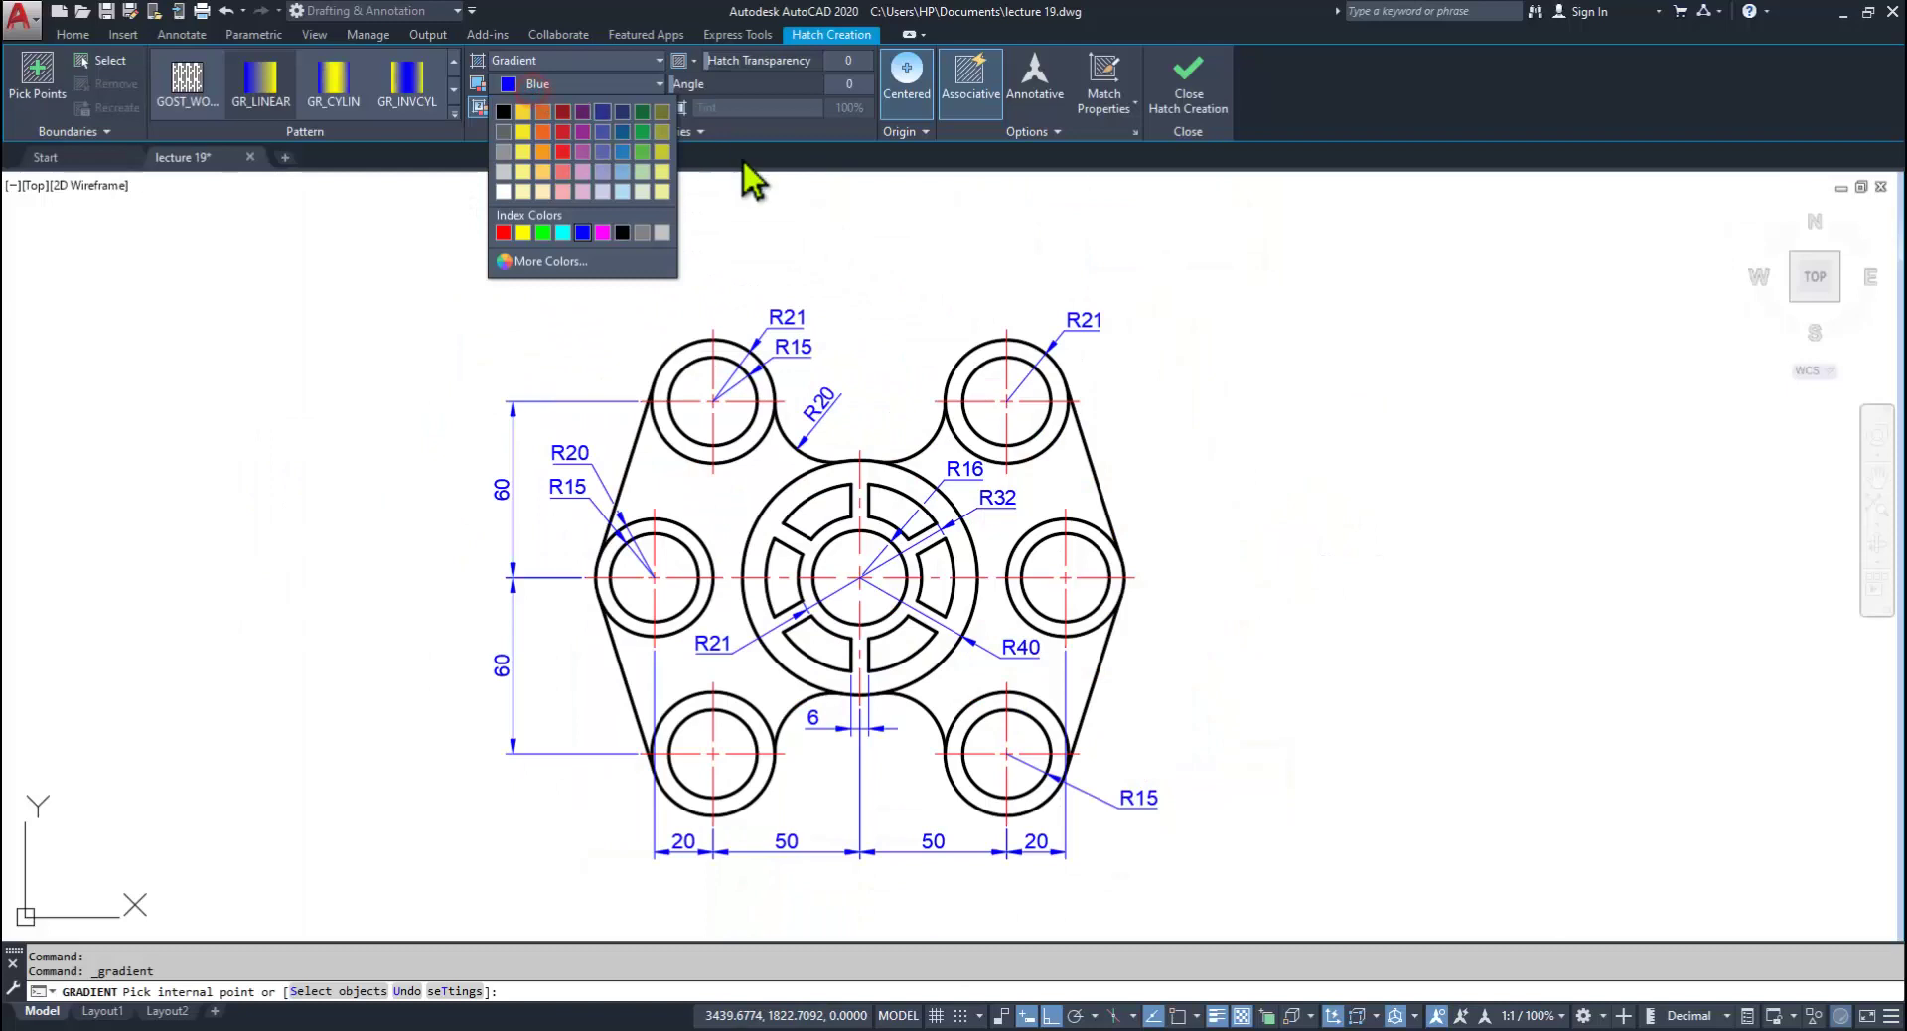
left_click(542, 134)
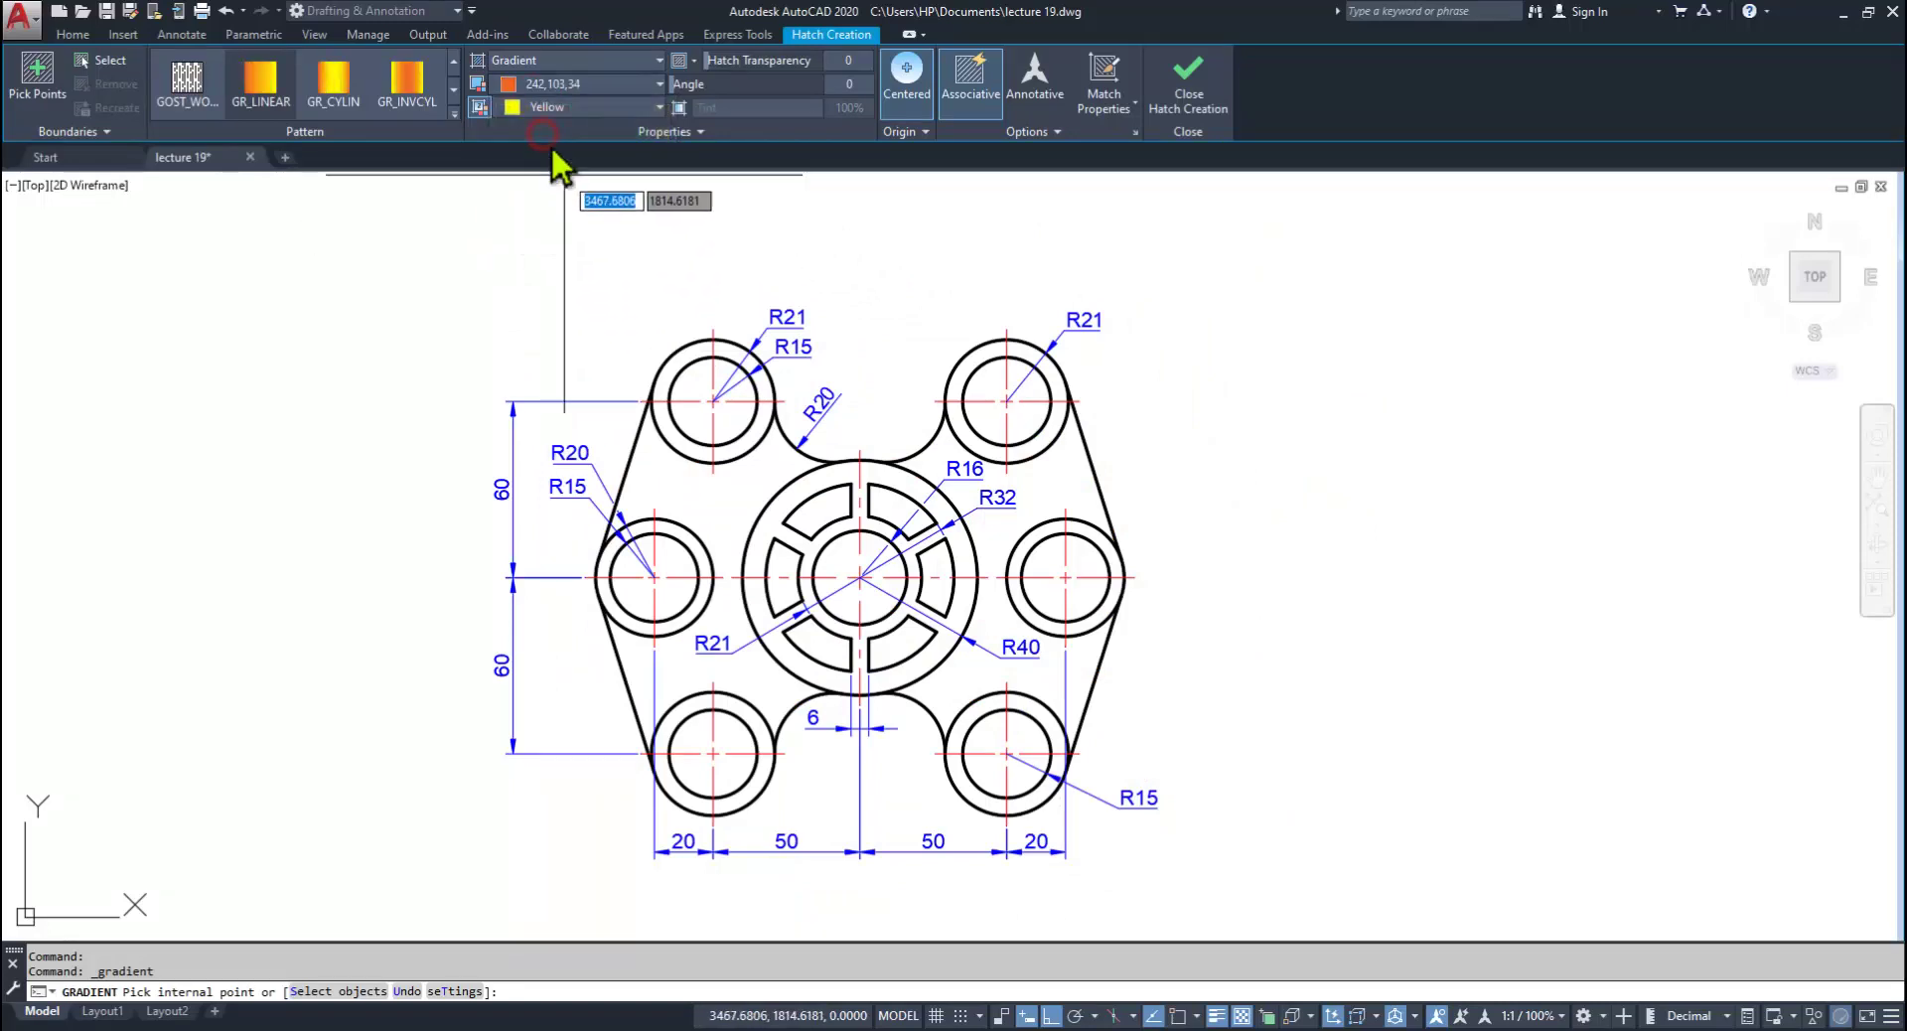
left_click(453, 113)
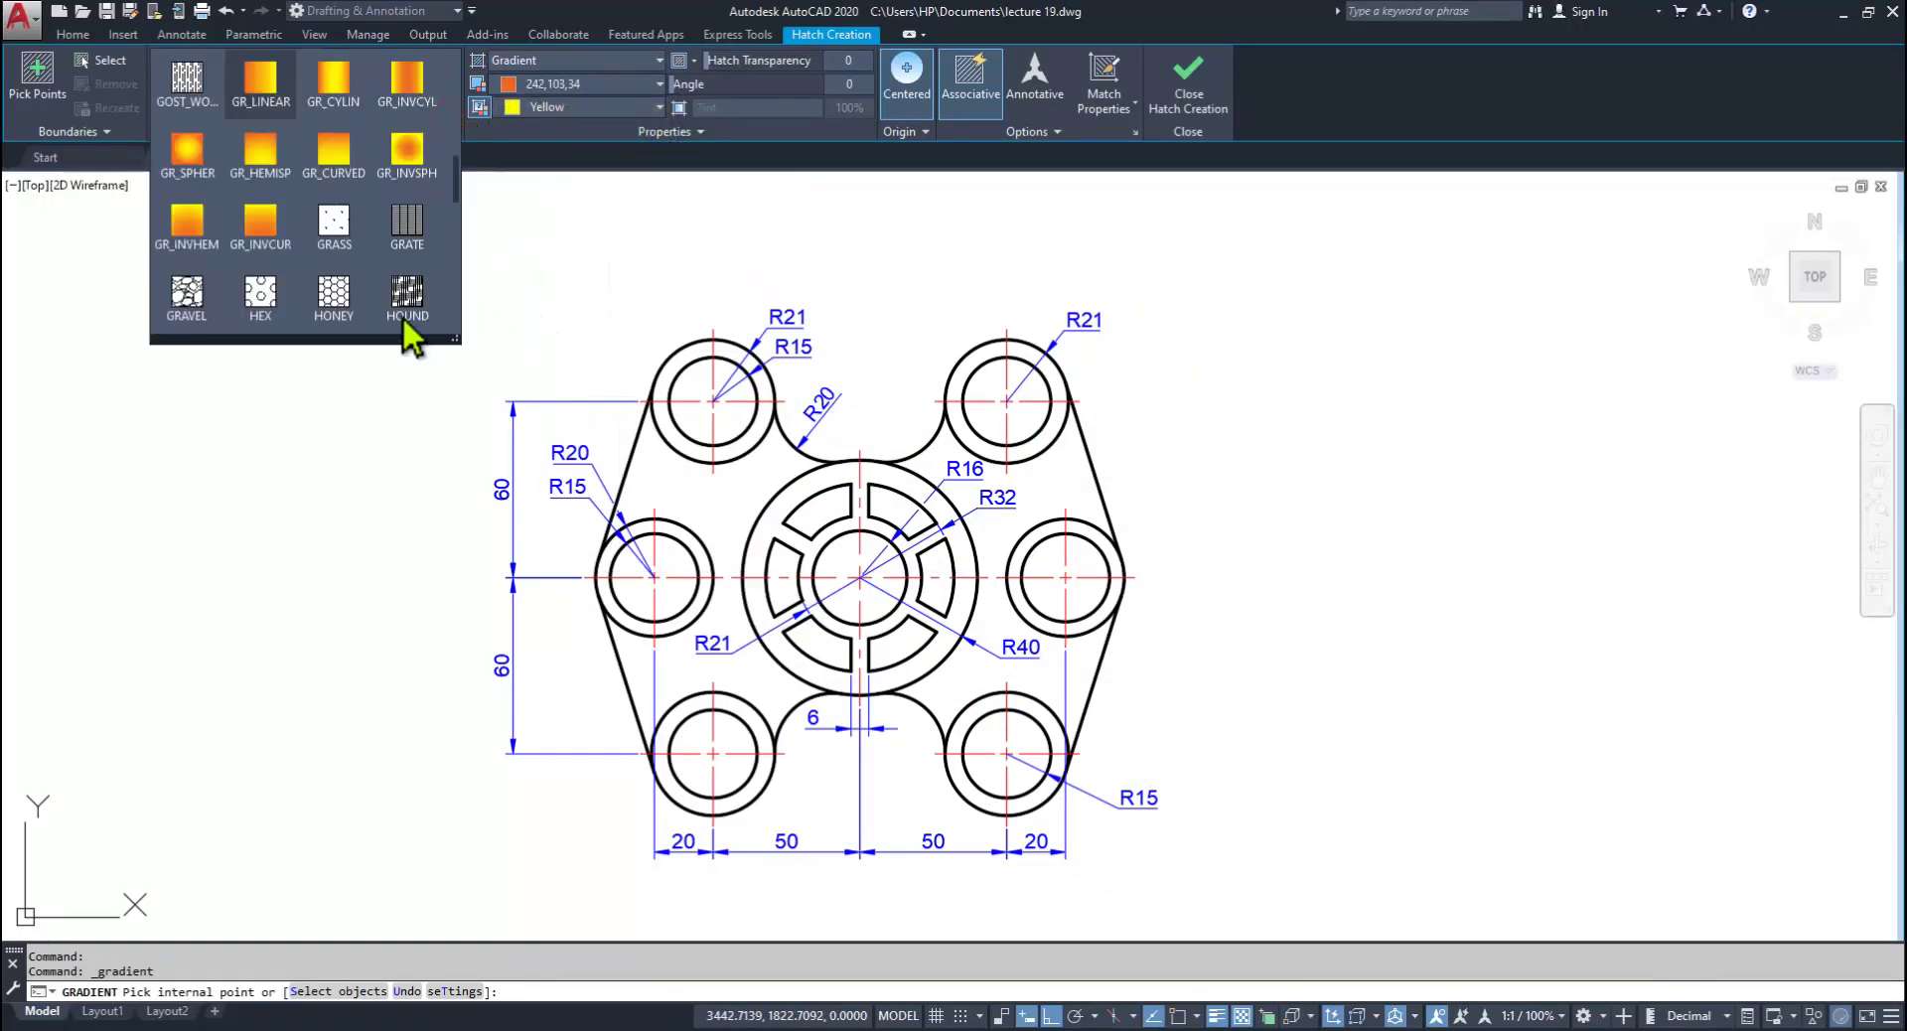
left_click(409, 157)
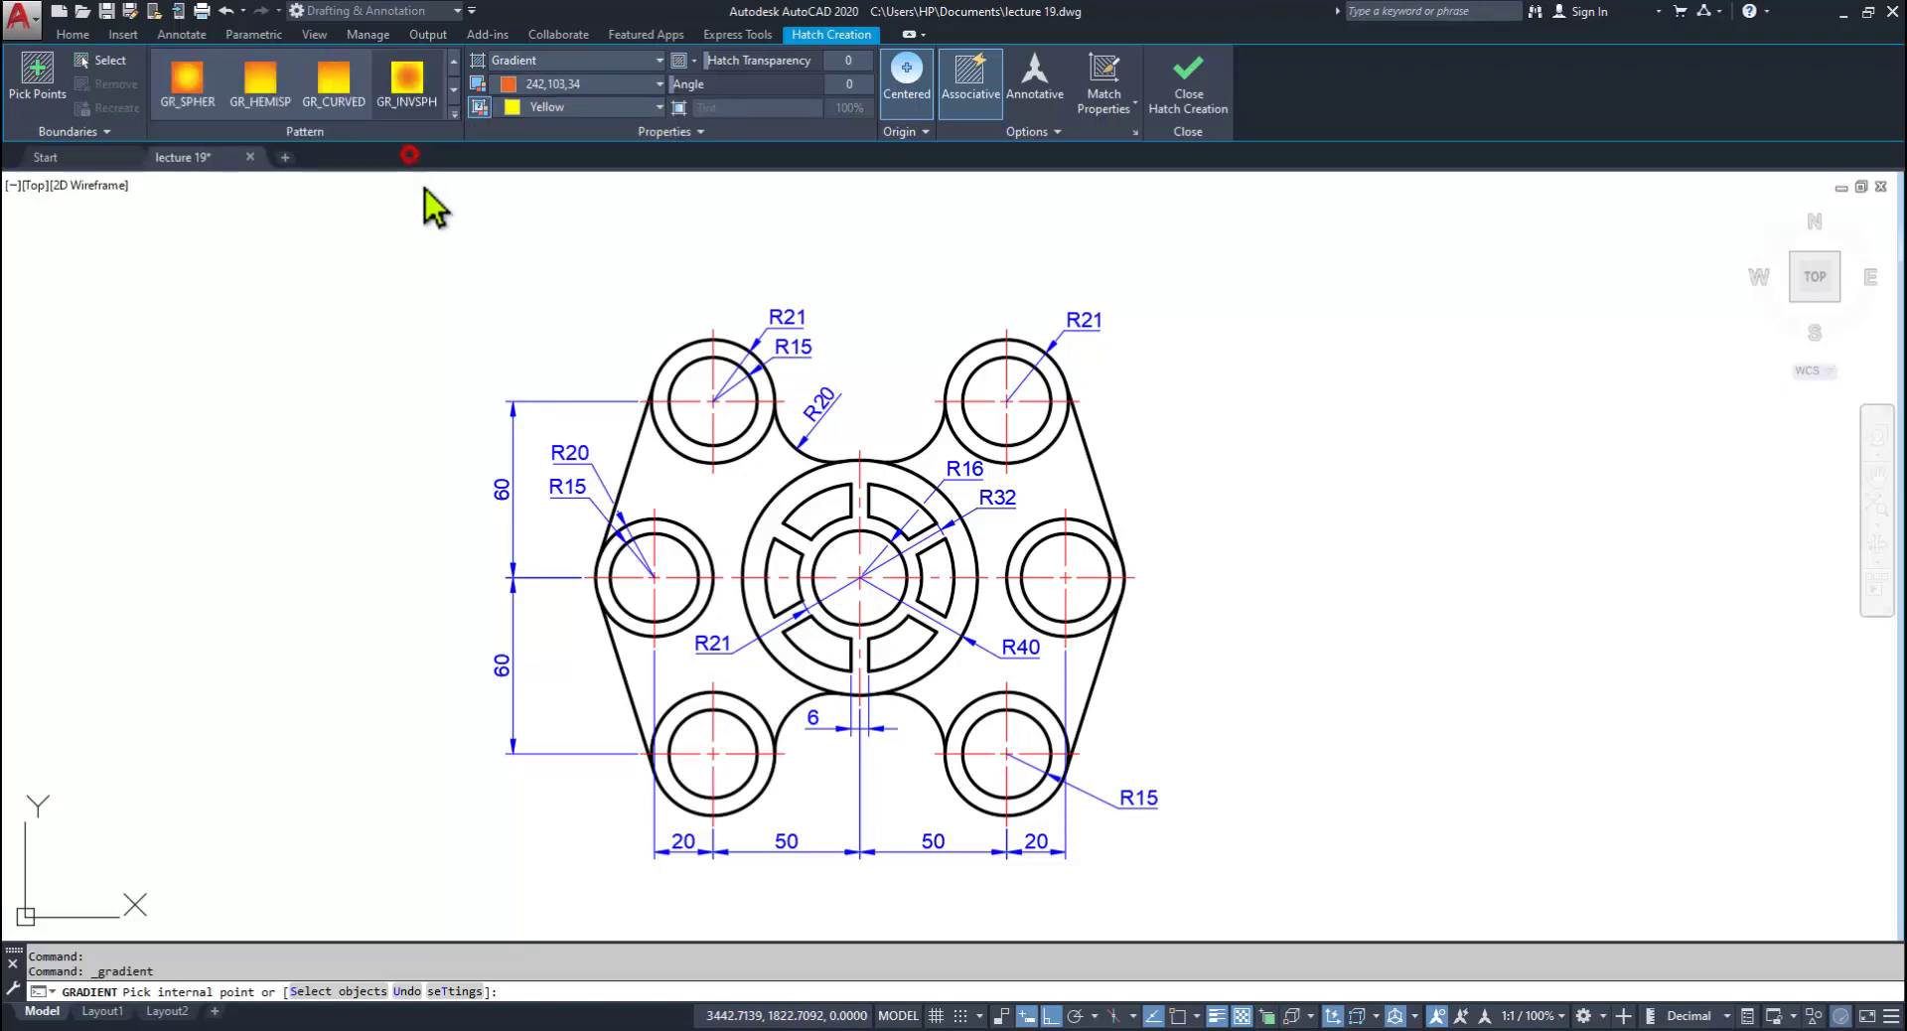
Step: Try filling the plate body on both sides of the central ring with the gradient and compare it with the reference PDF
left_click(1042, 500)
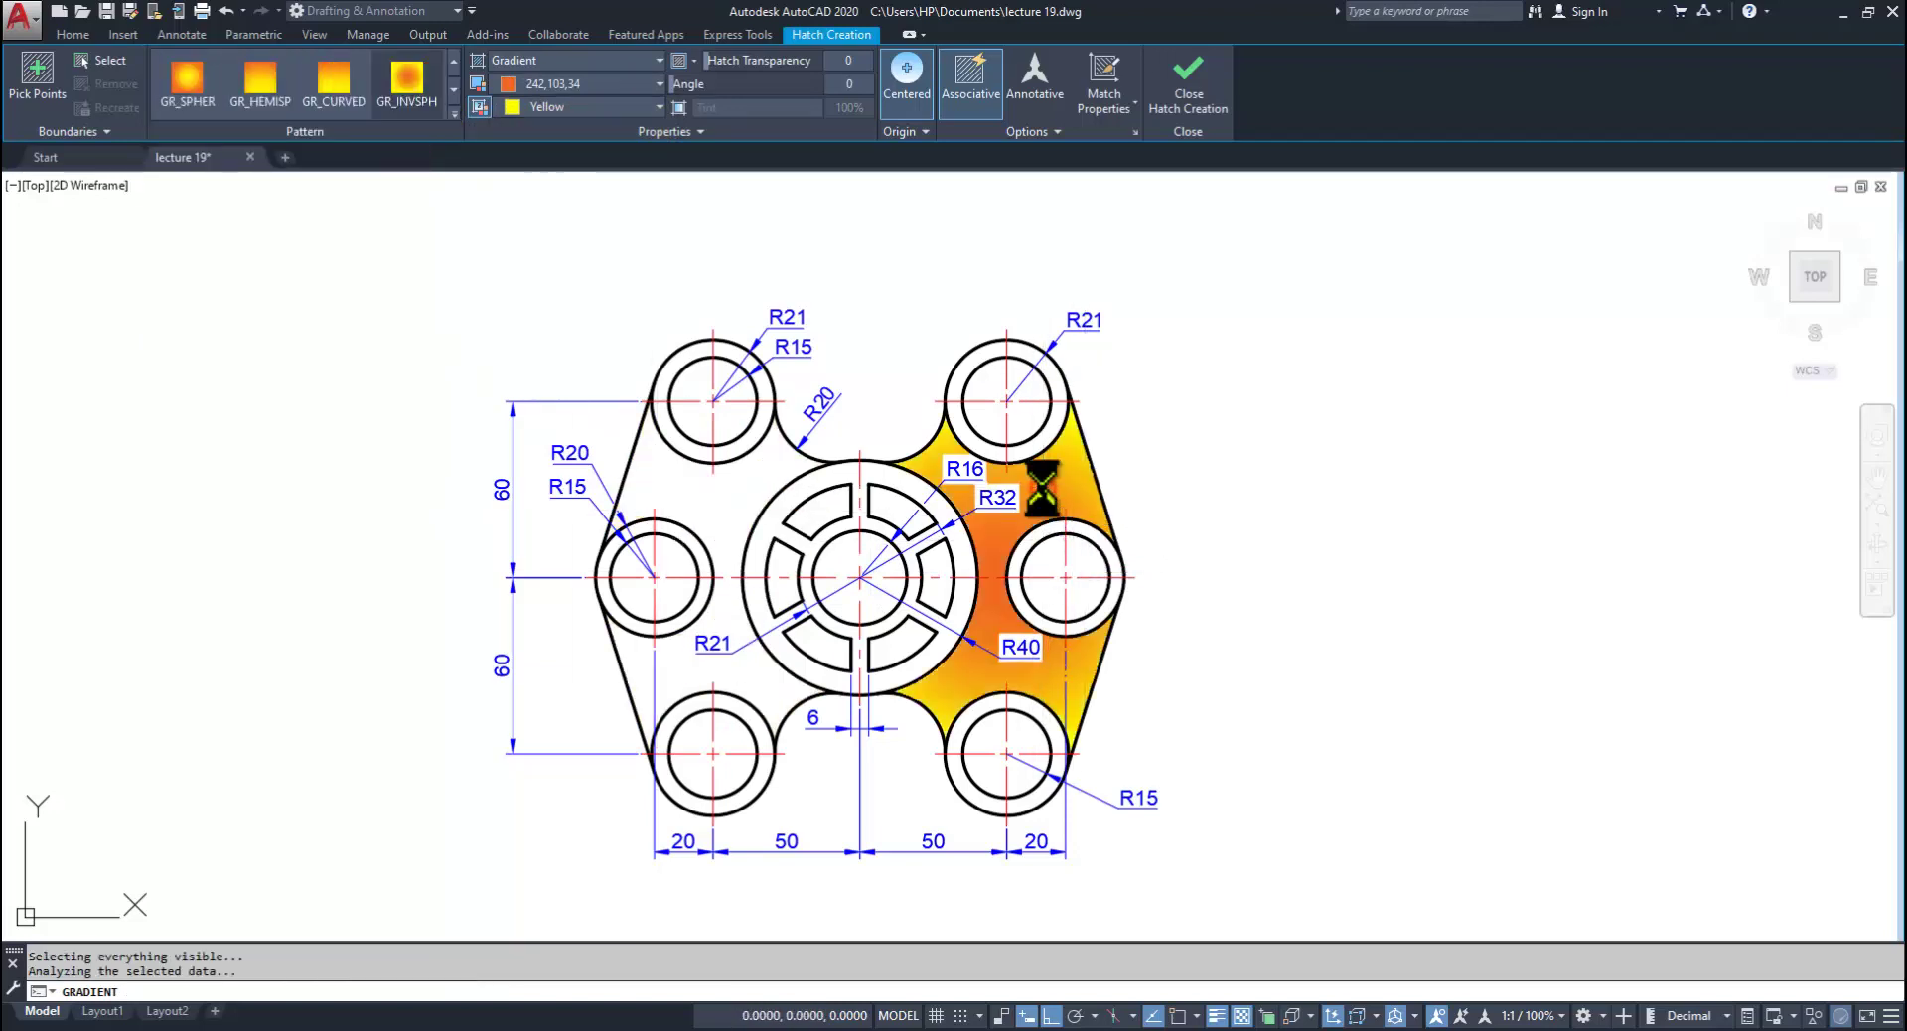
left_click(744, 673)
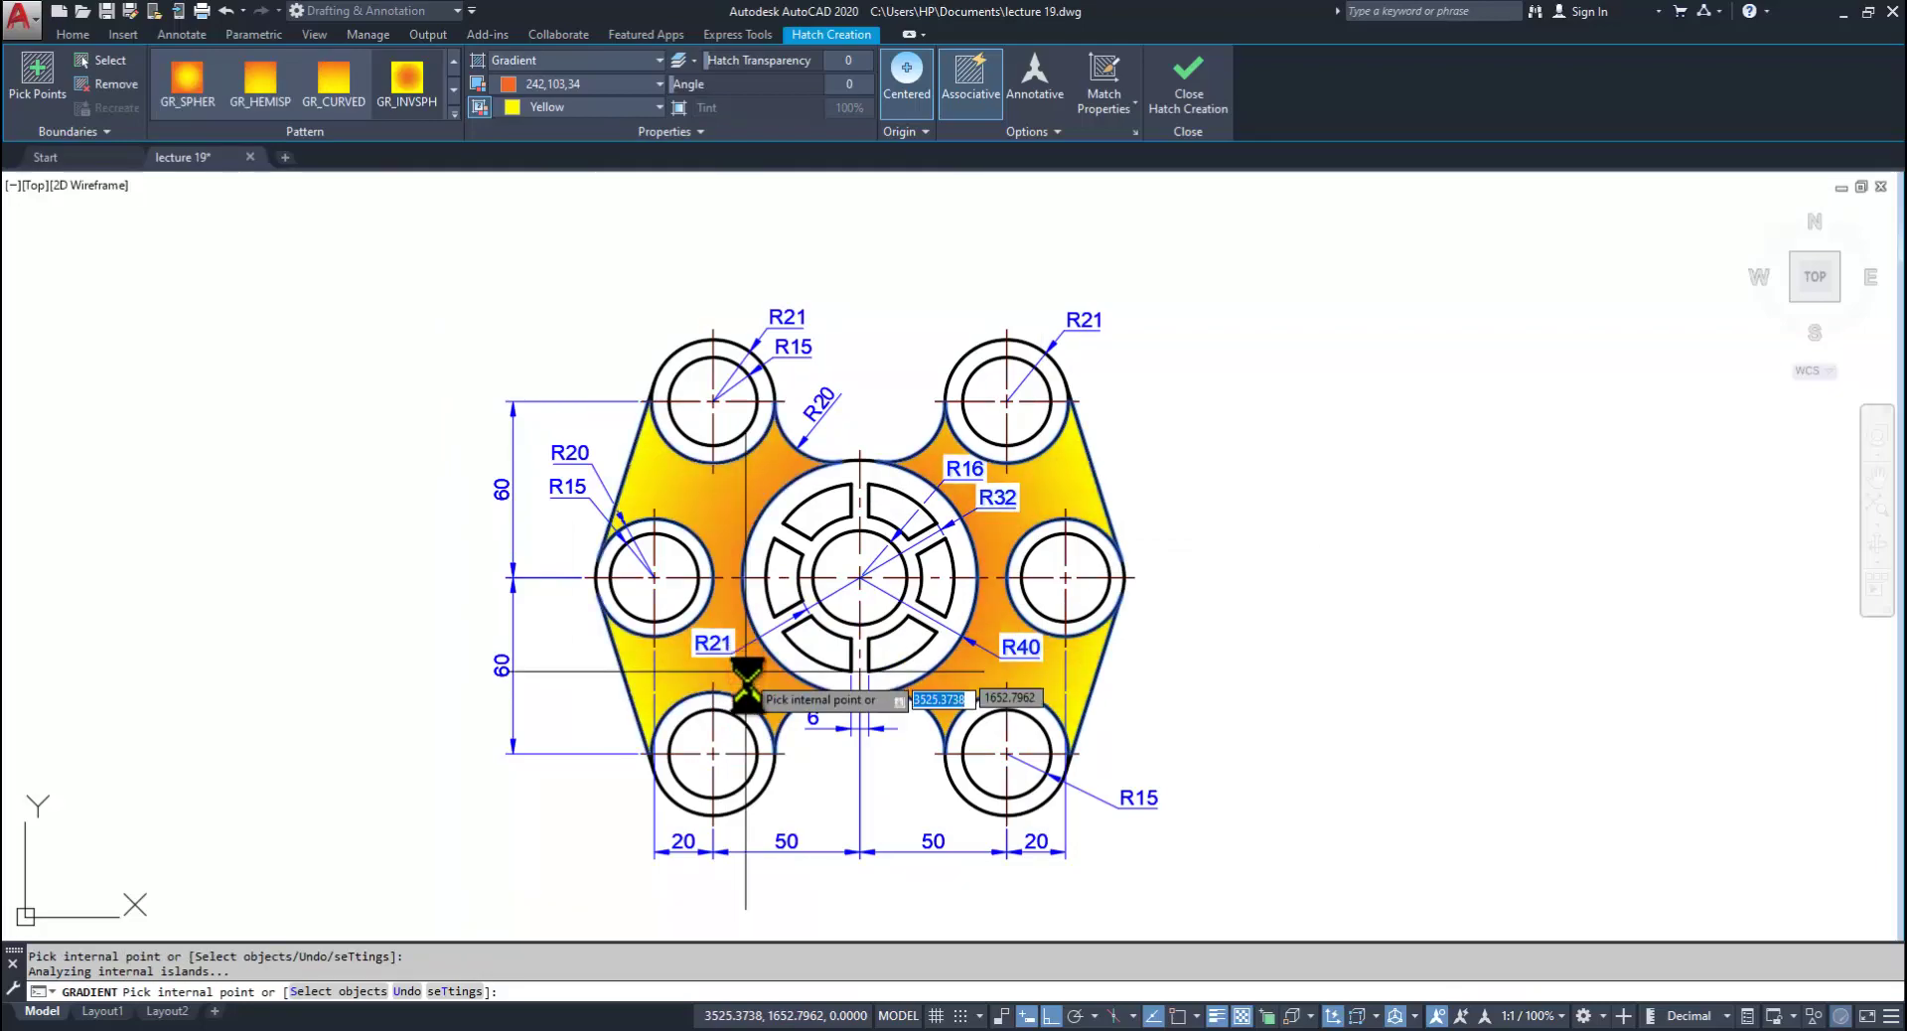
key("alt+Tab")
key("alt+Tab")
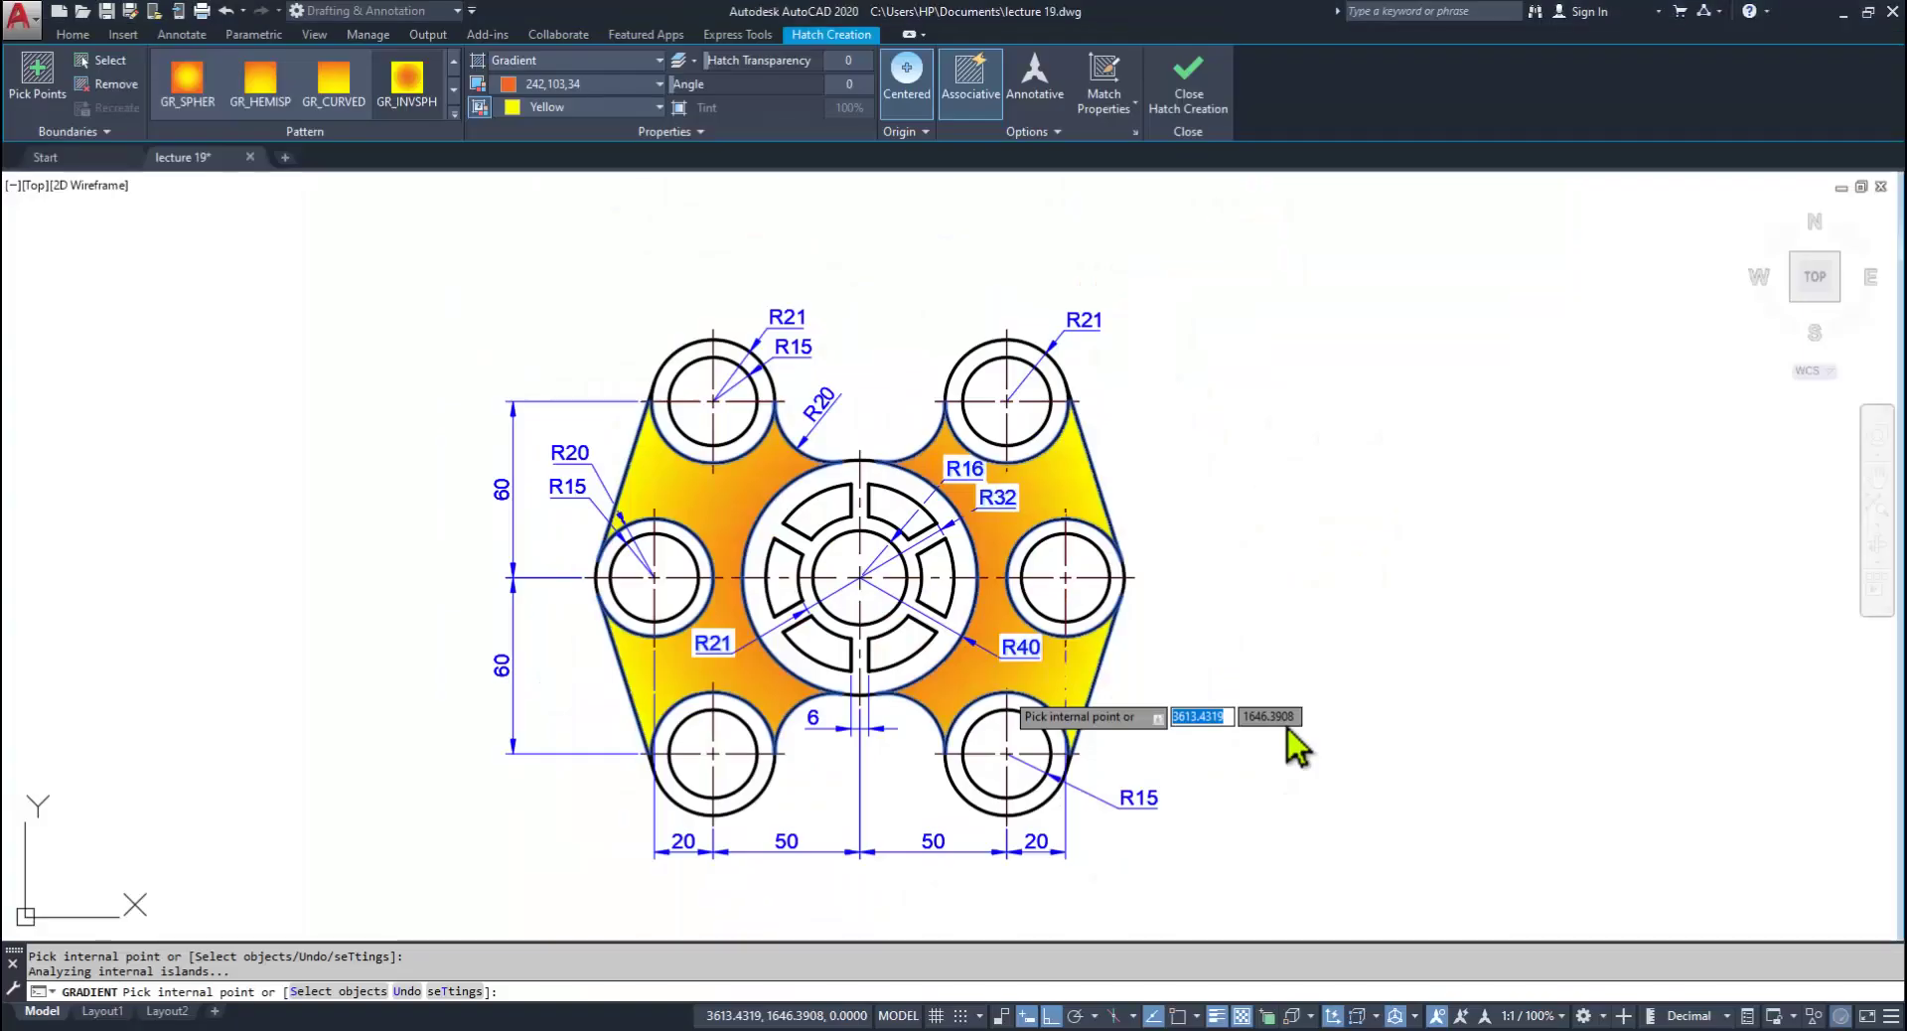
key("alt+Tab")
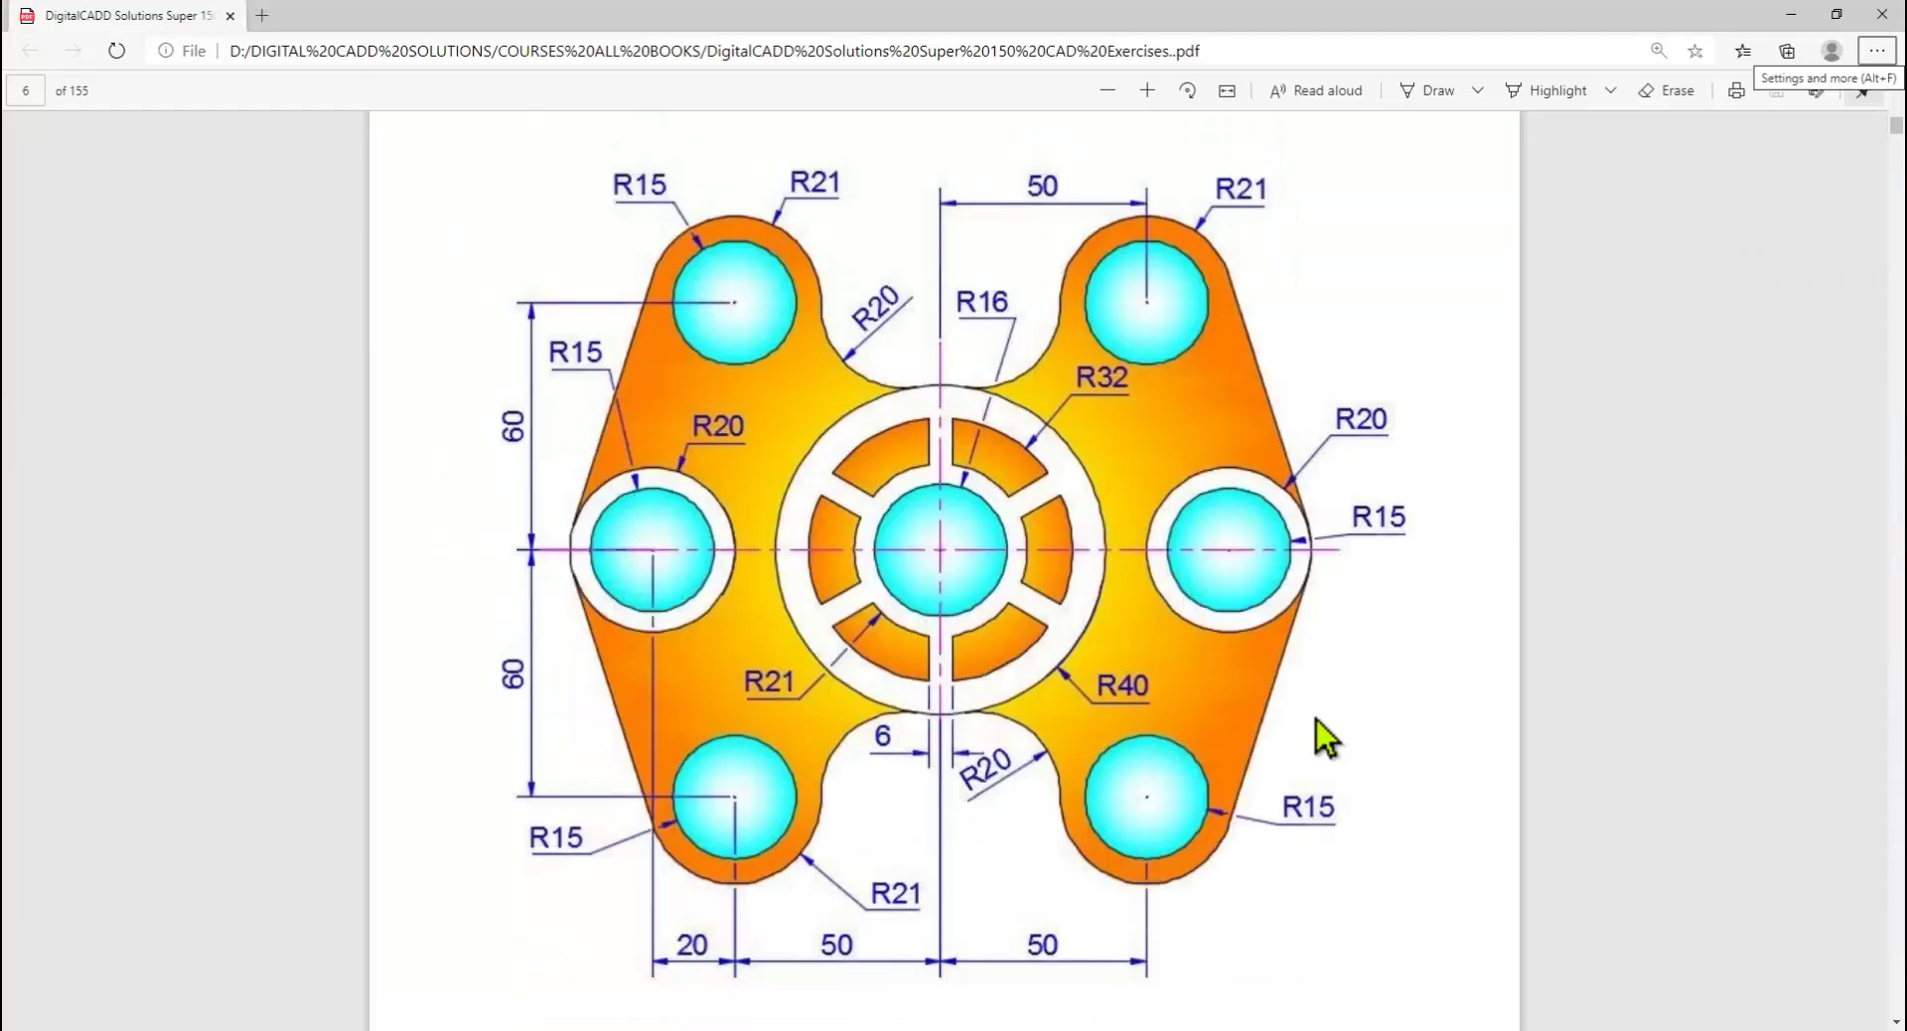
key("alt+Tab")
key("alt+Tab")
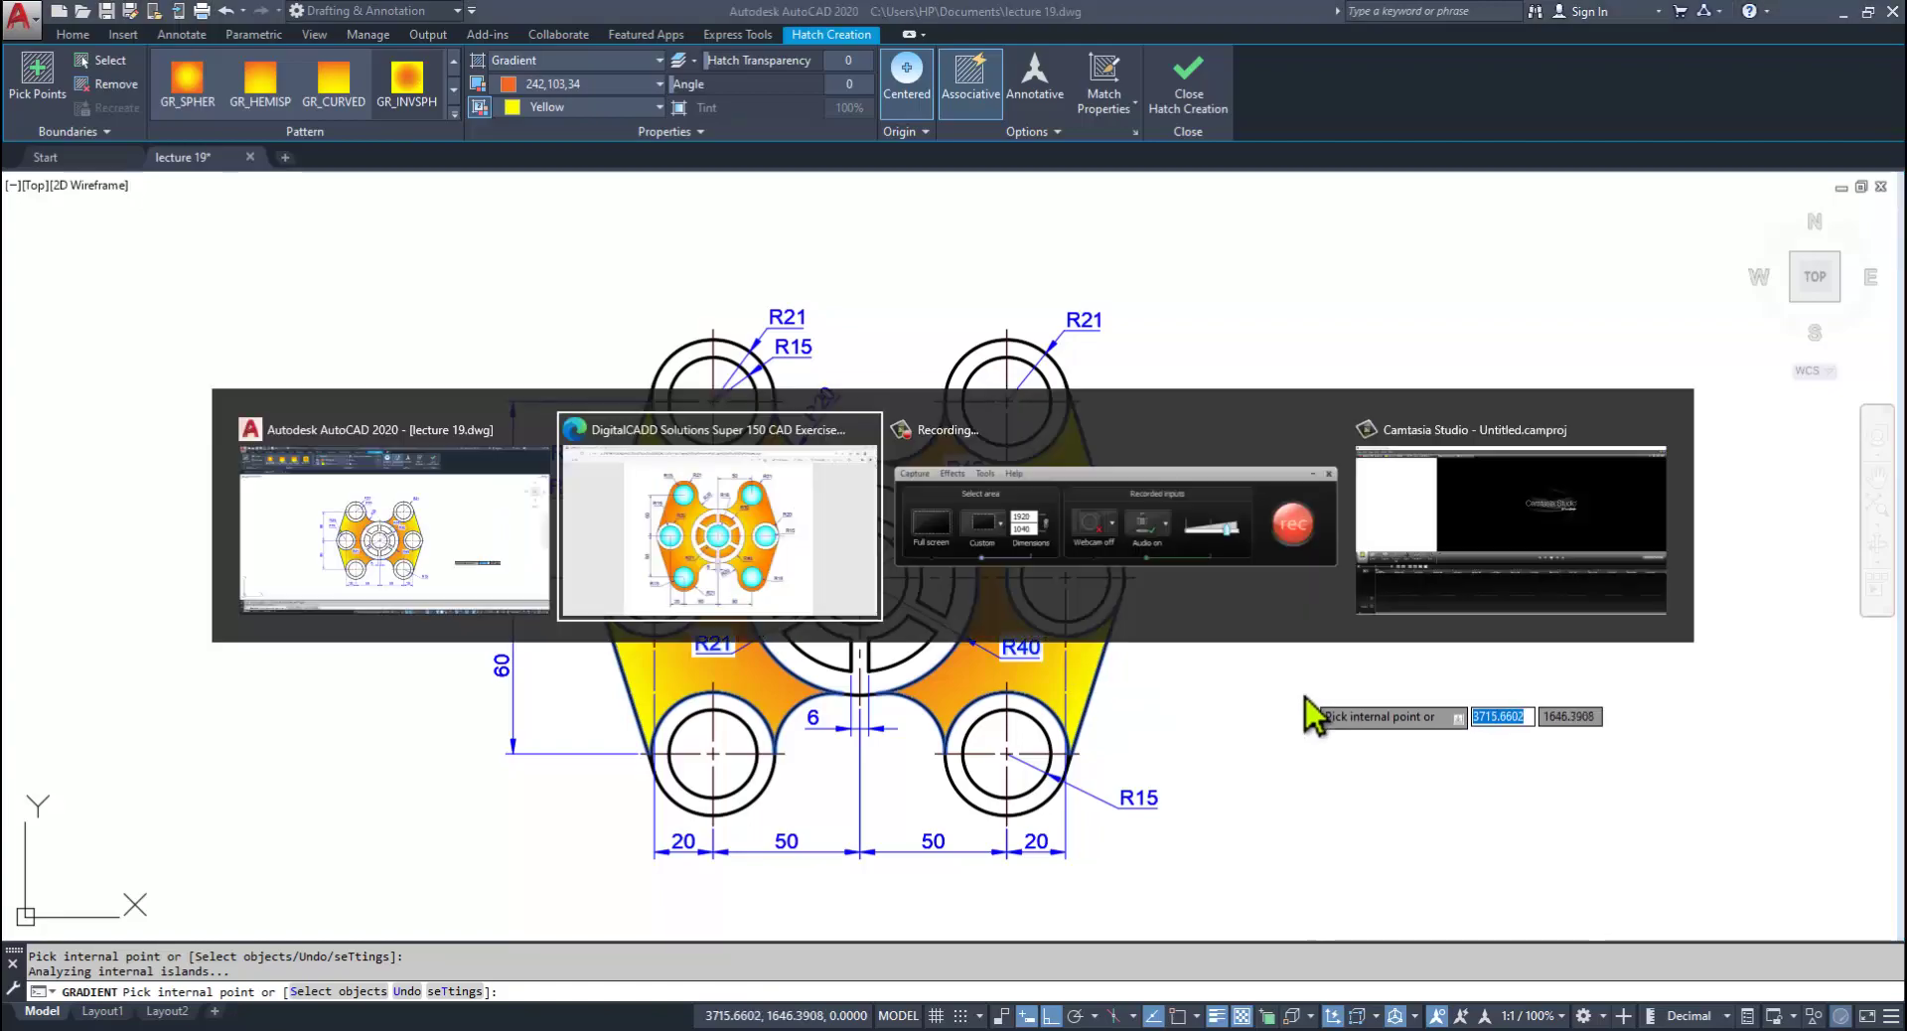
key("alt+Tab")
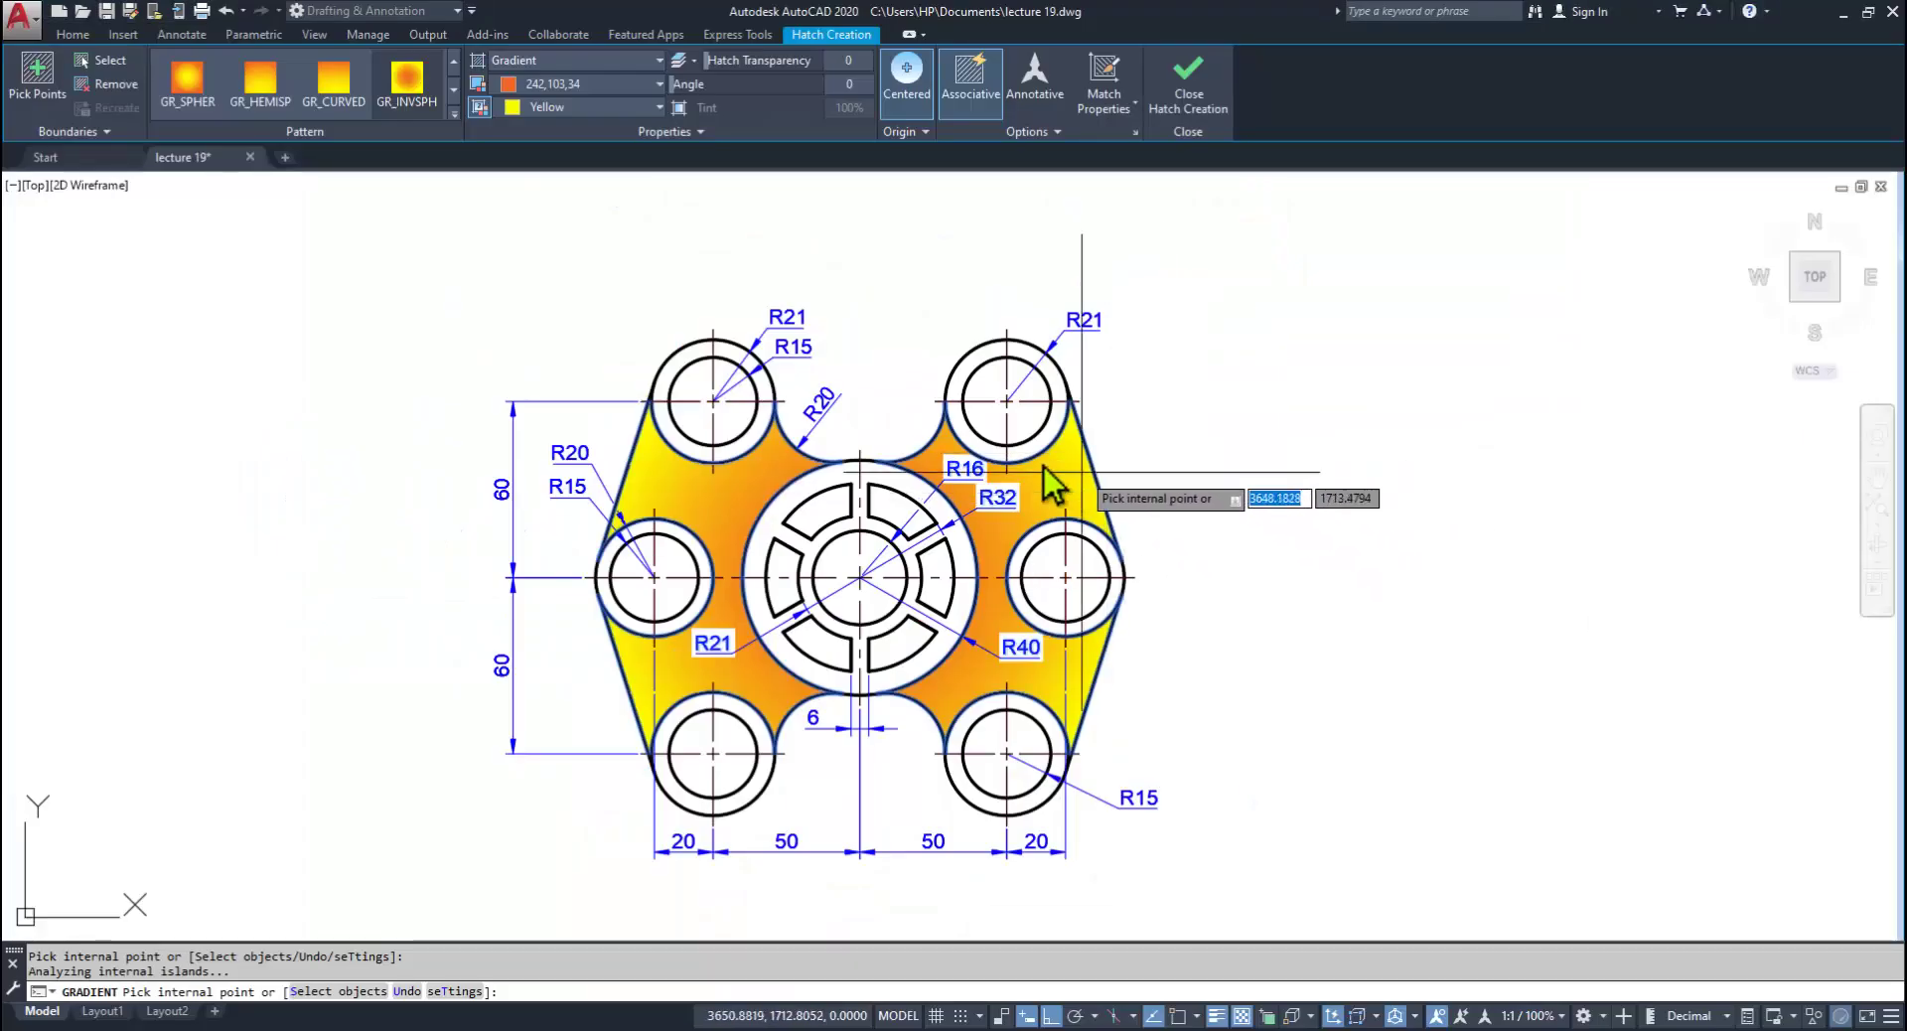
Step: Delete the gradient fill from the plate body
key("Escape")
left_click(715, 485)
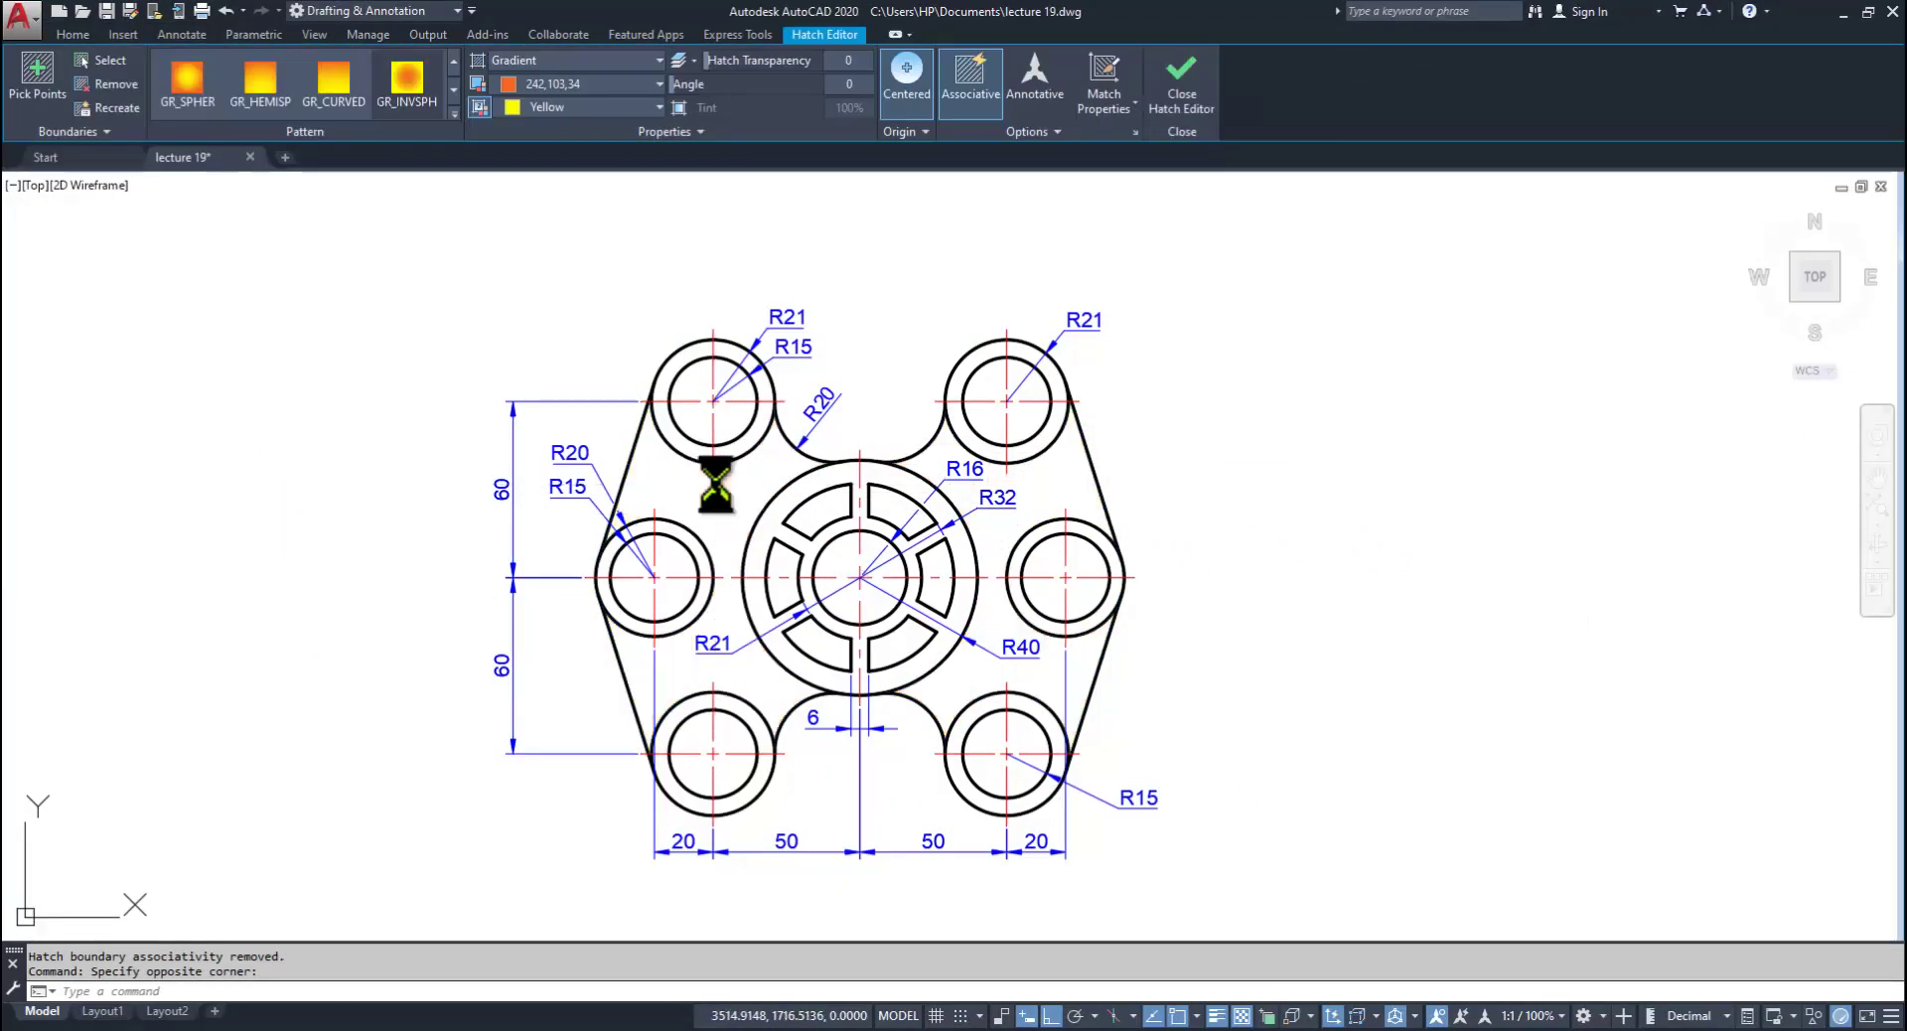
key("Delete")
Step: Trim the parts of the upper-right and upper-left bosses' outer circles that lie inside the plate body
scroll(856, 408, "up", 2)
type("tr")
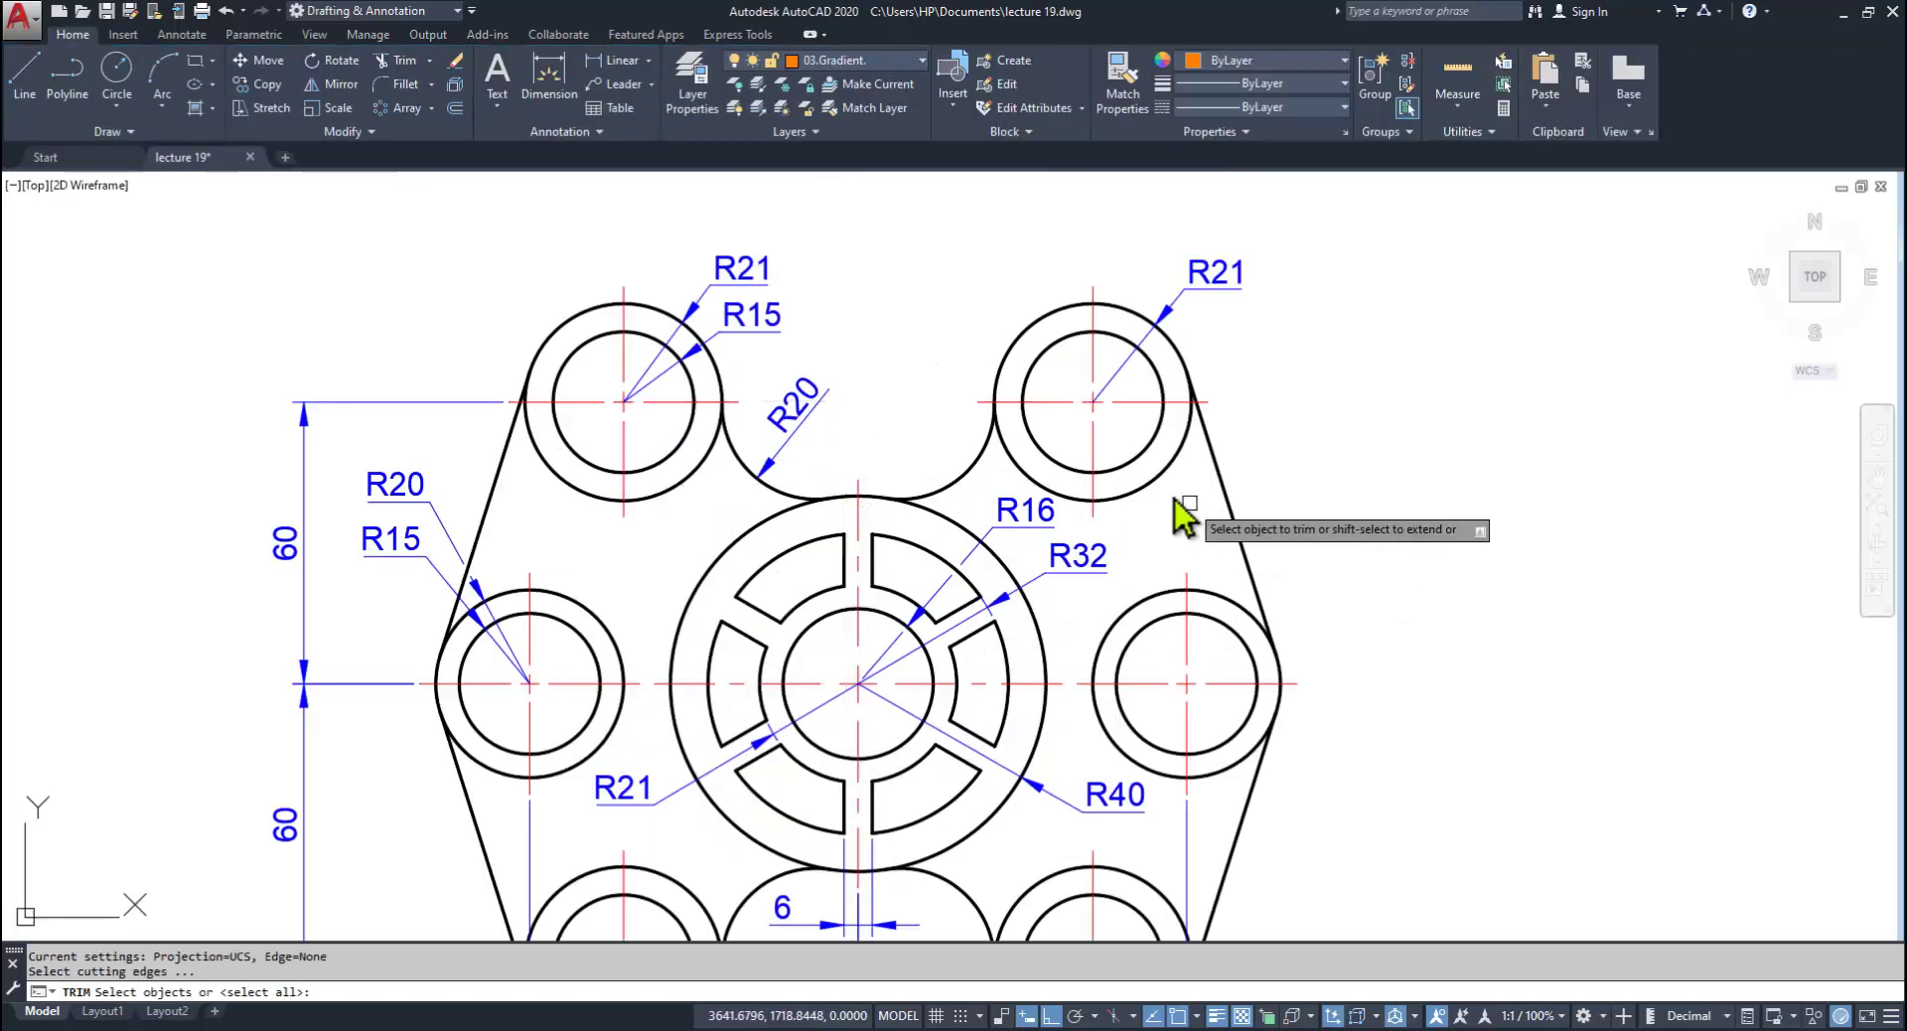
key("Return")
left_click(1149, 481)
left_click(1021, 469)
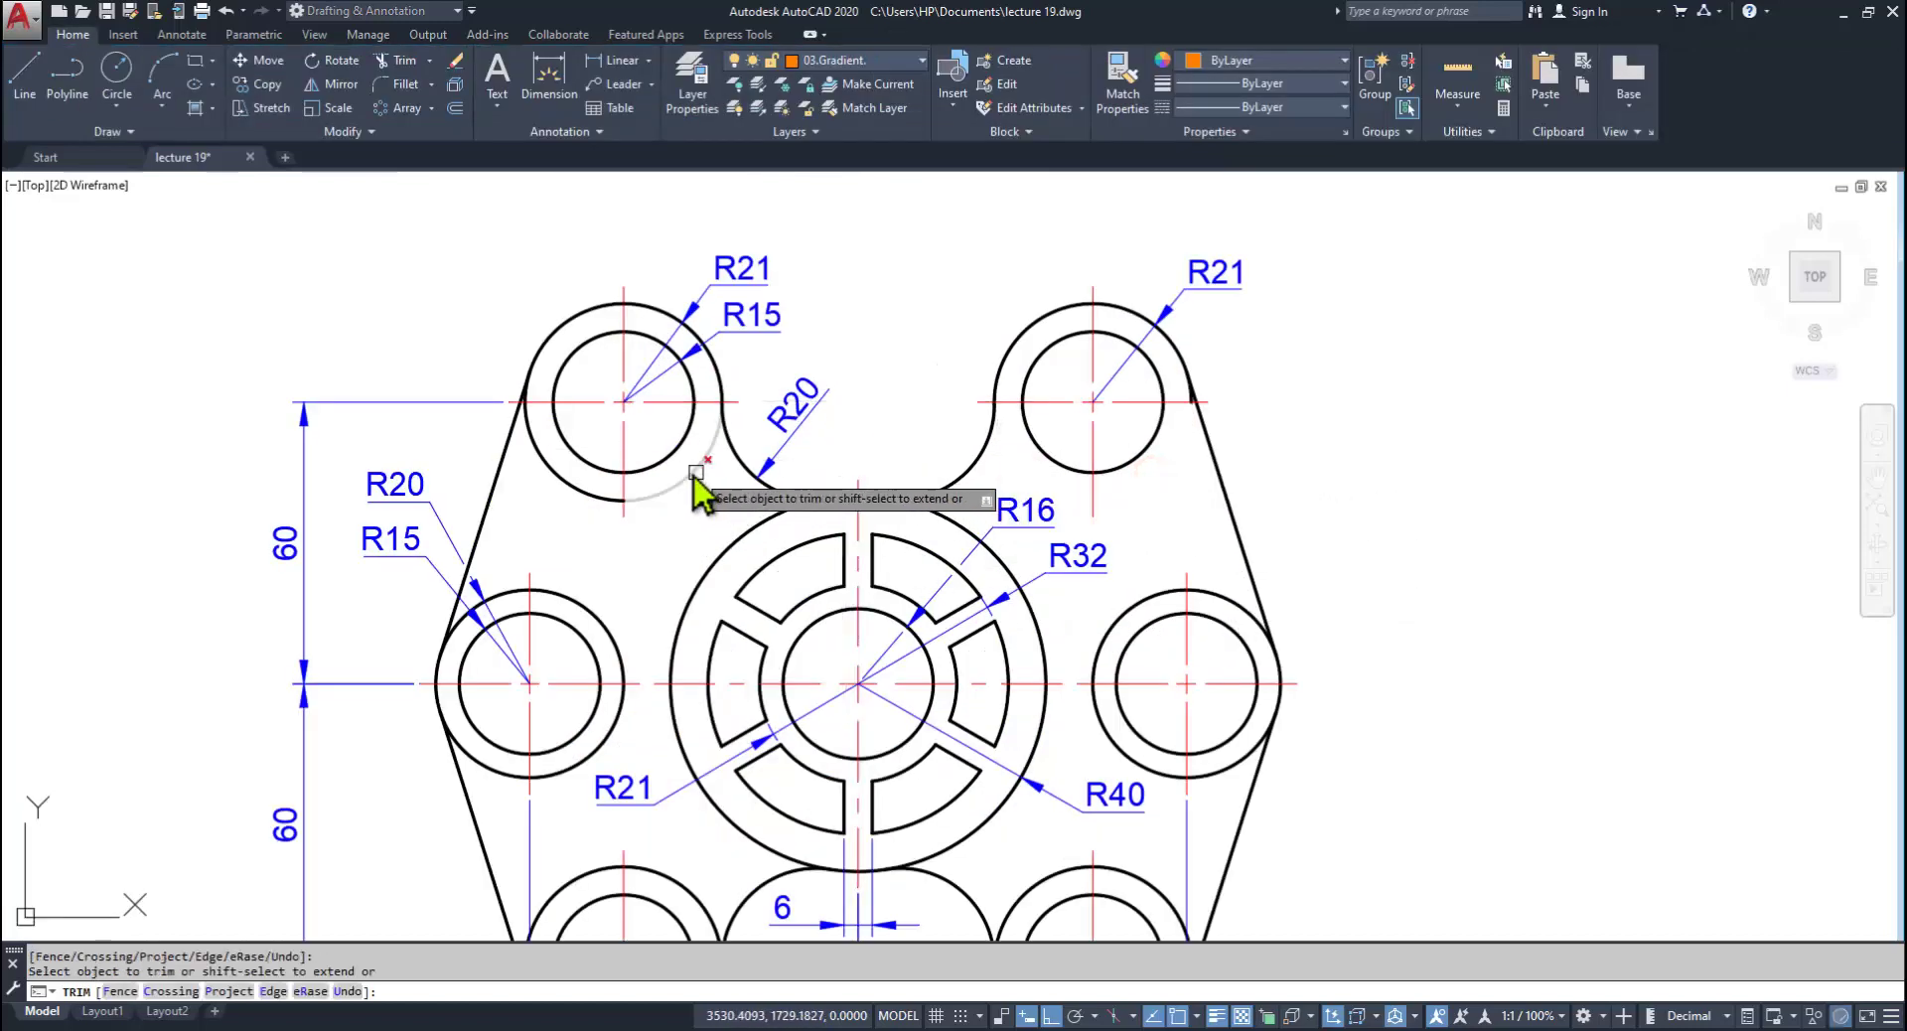
left_click(604, 491)
Step: Trim the part of the lower-left boss's outer circle inside the plate body, checking it against the reference PDF
middle_click_drag(612, 665, 617, 447)
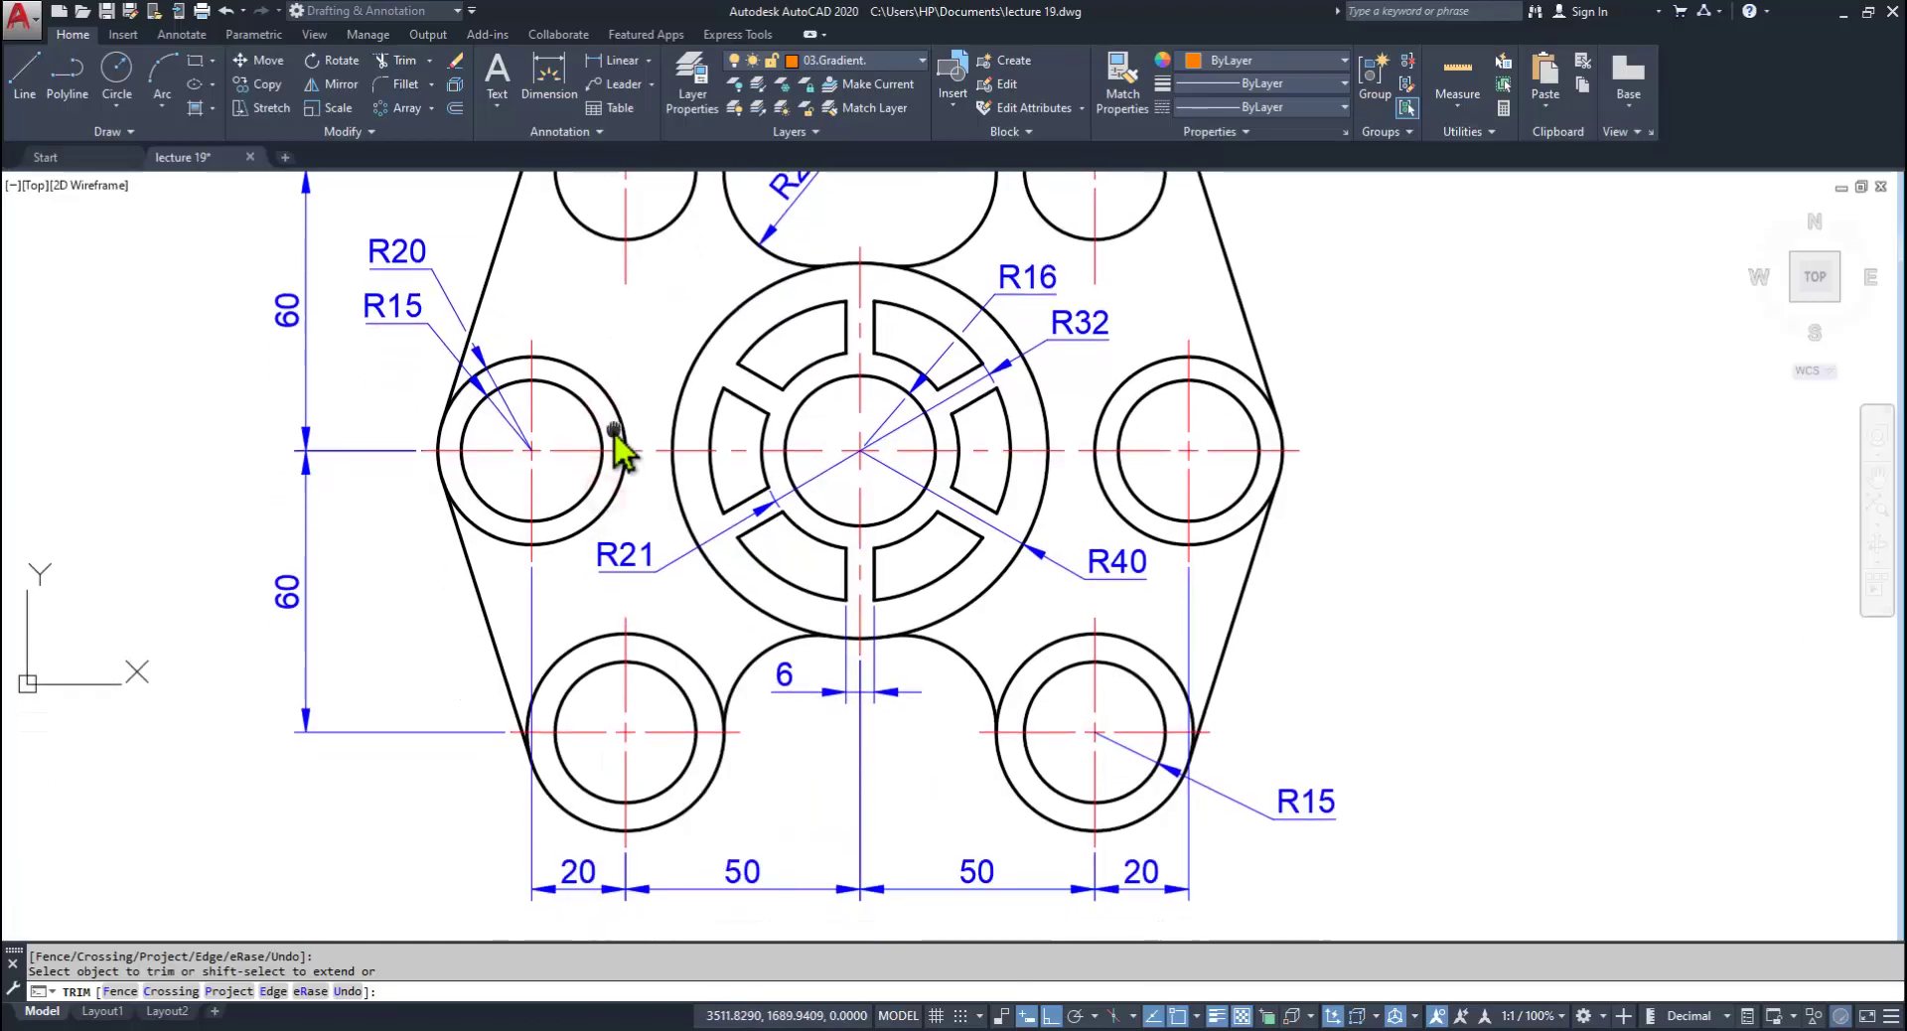
key("alt+Tab")
key("alt+Tab")
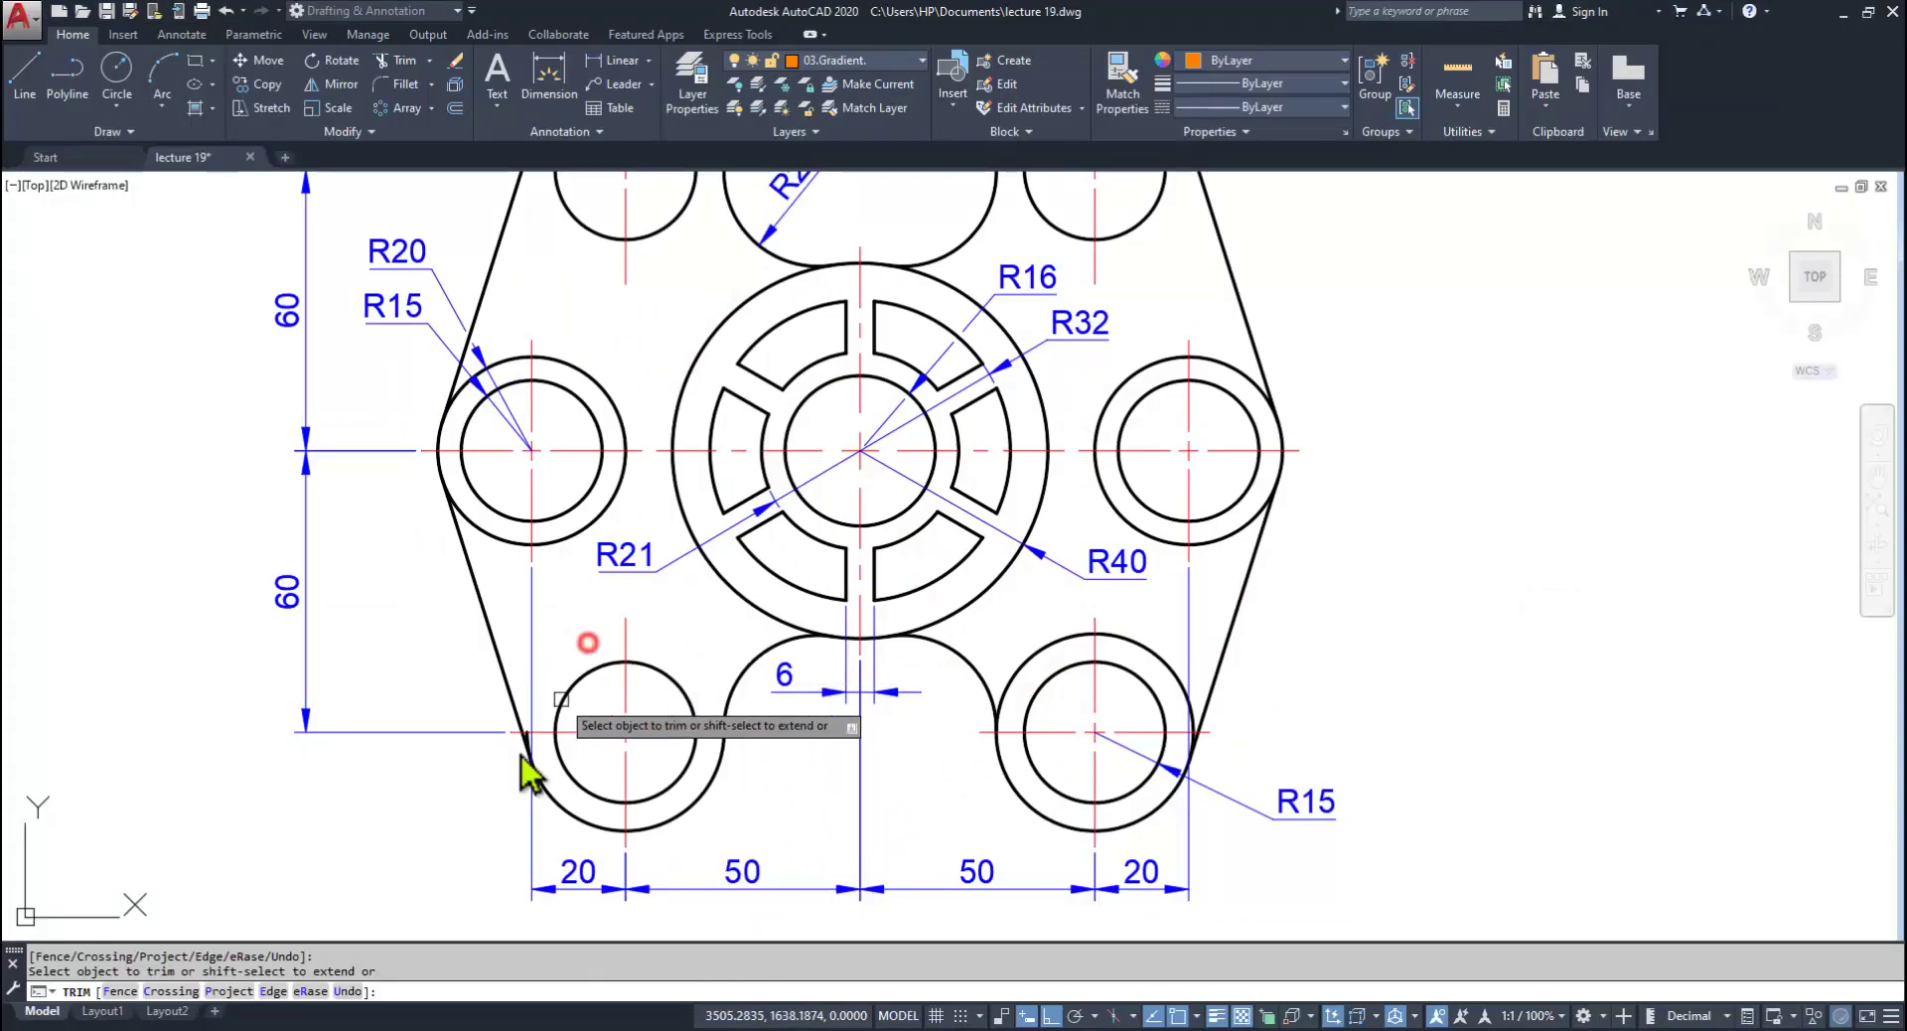
scroll(541, 760, "up", 5)
scroll(477, 654, "down", 6)
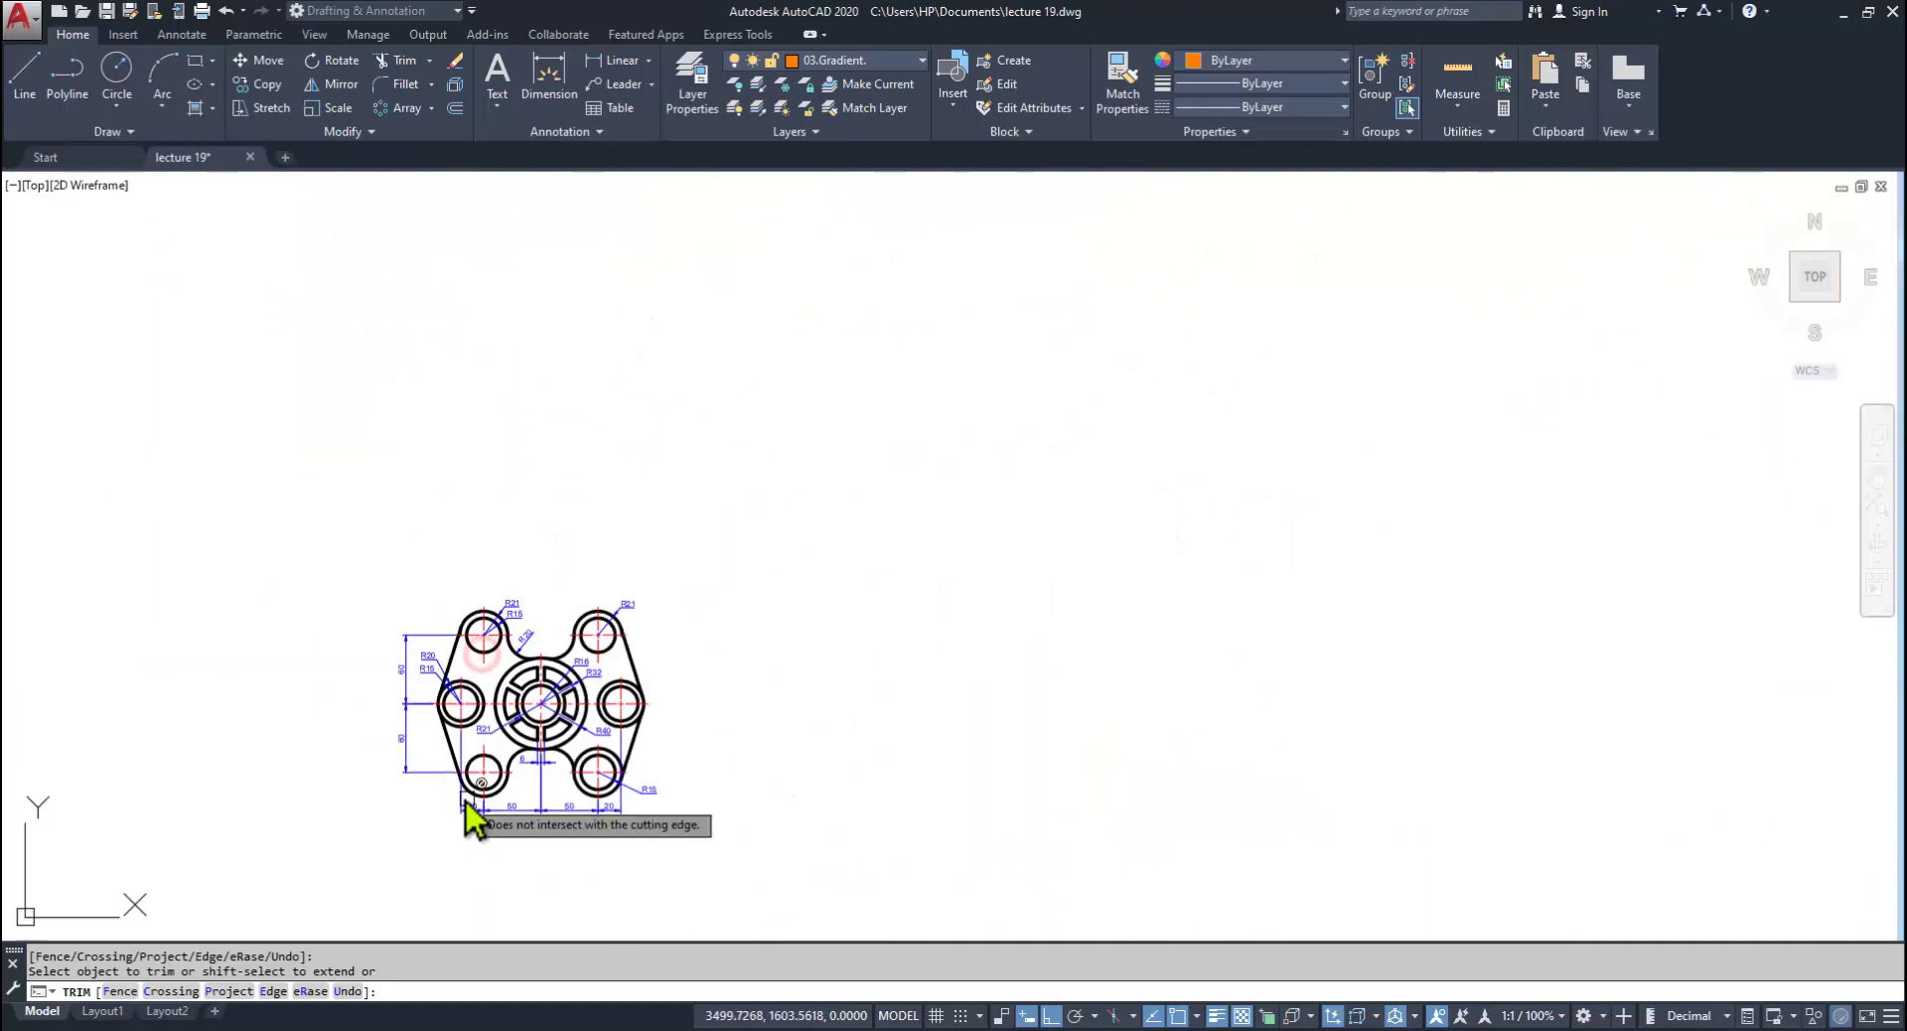
Step: Trim the leftover arc stubs beside the slanted edges at the upper-left and upper-right bosses
scroll(481, 604, "up", 8)
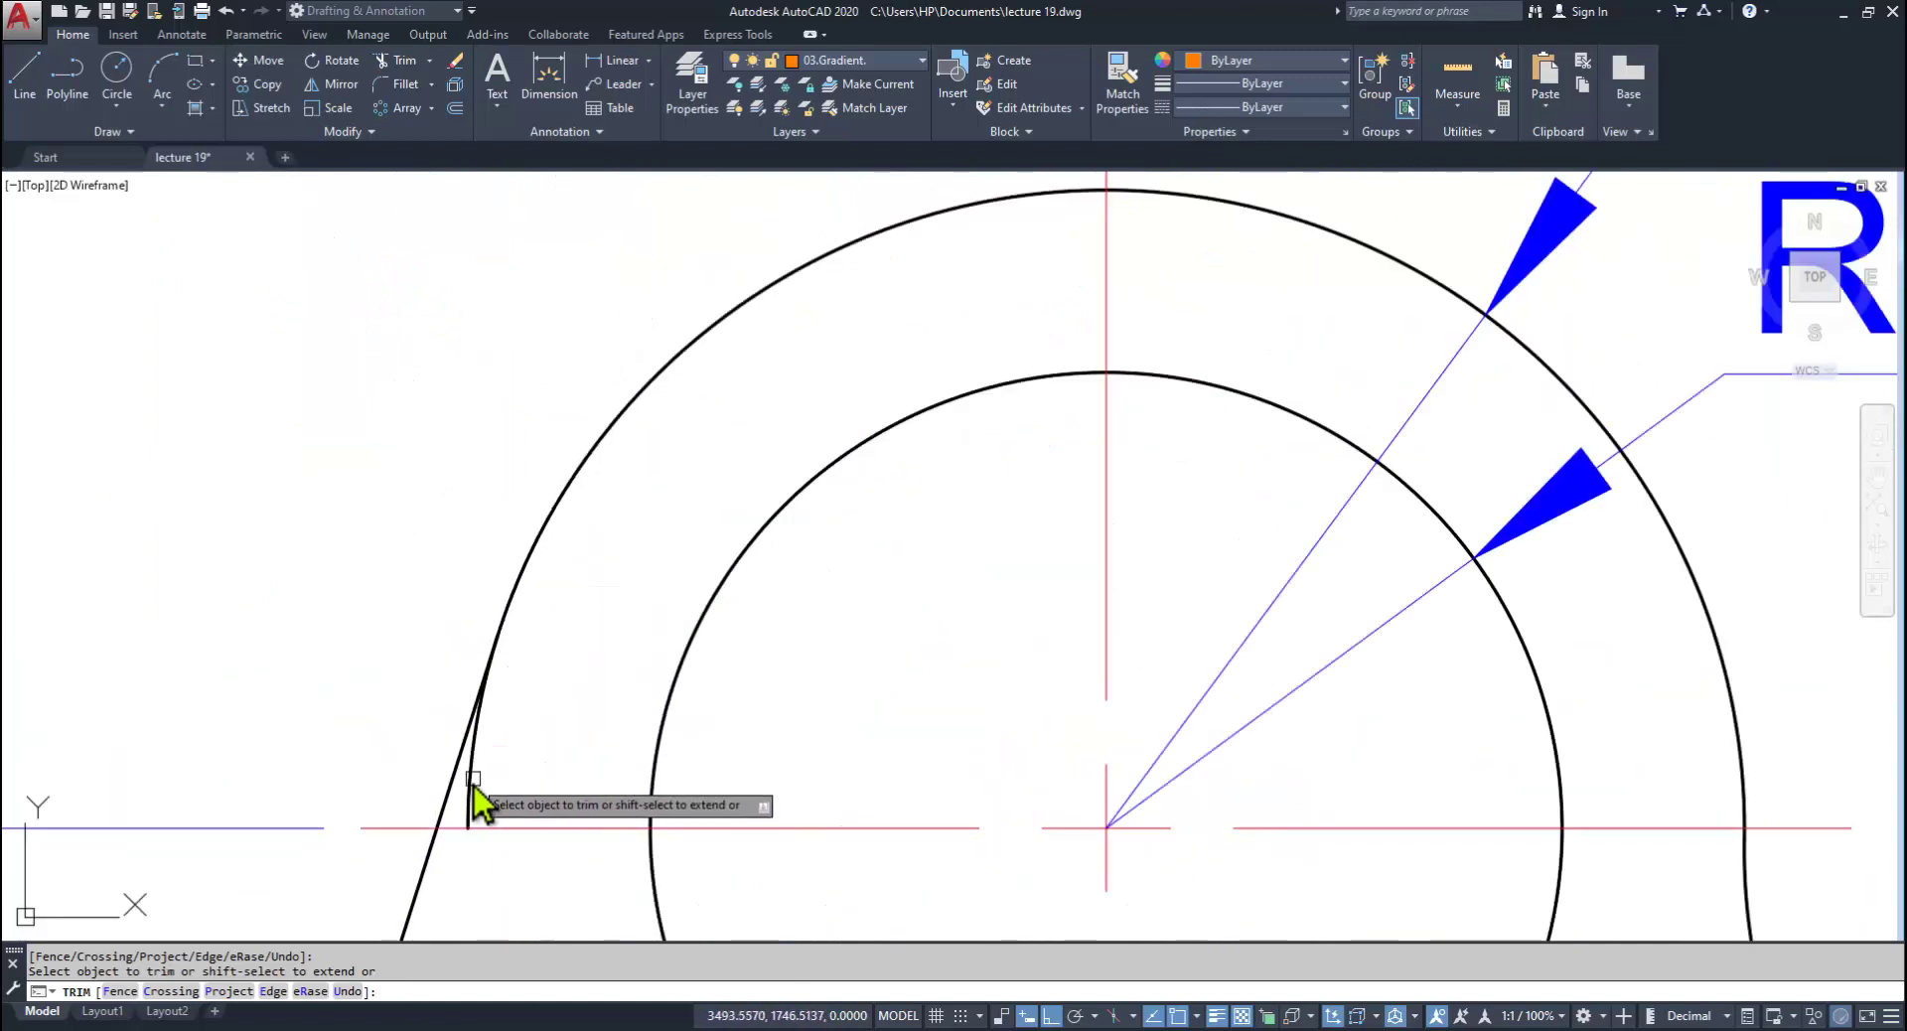
left_click(472, 779)
scroll(434, 546, "down", 6)
middle_click_drag(1252, 689, 636, 290)
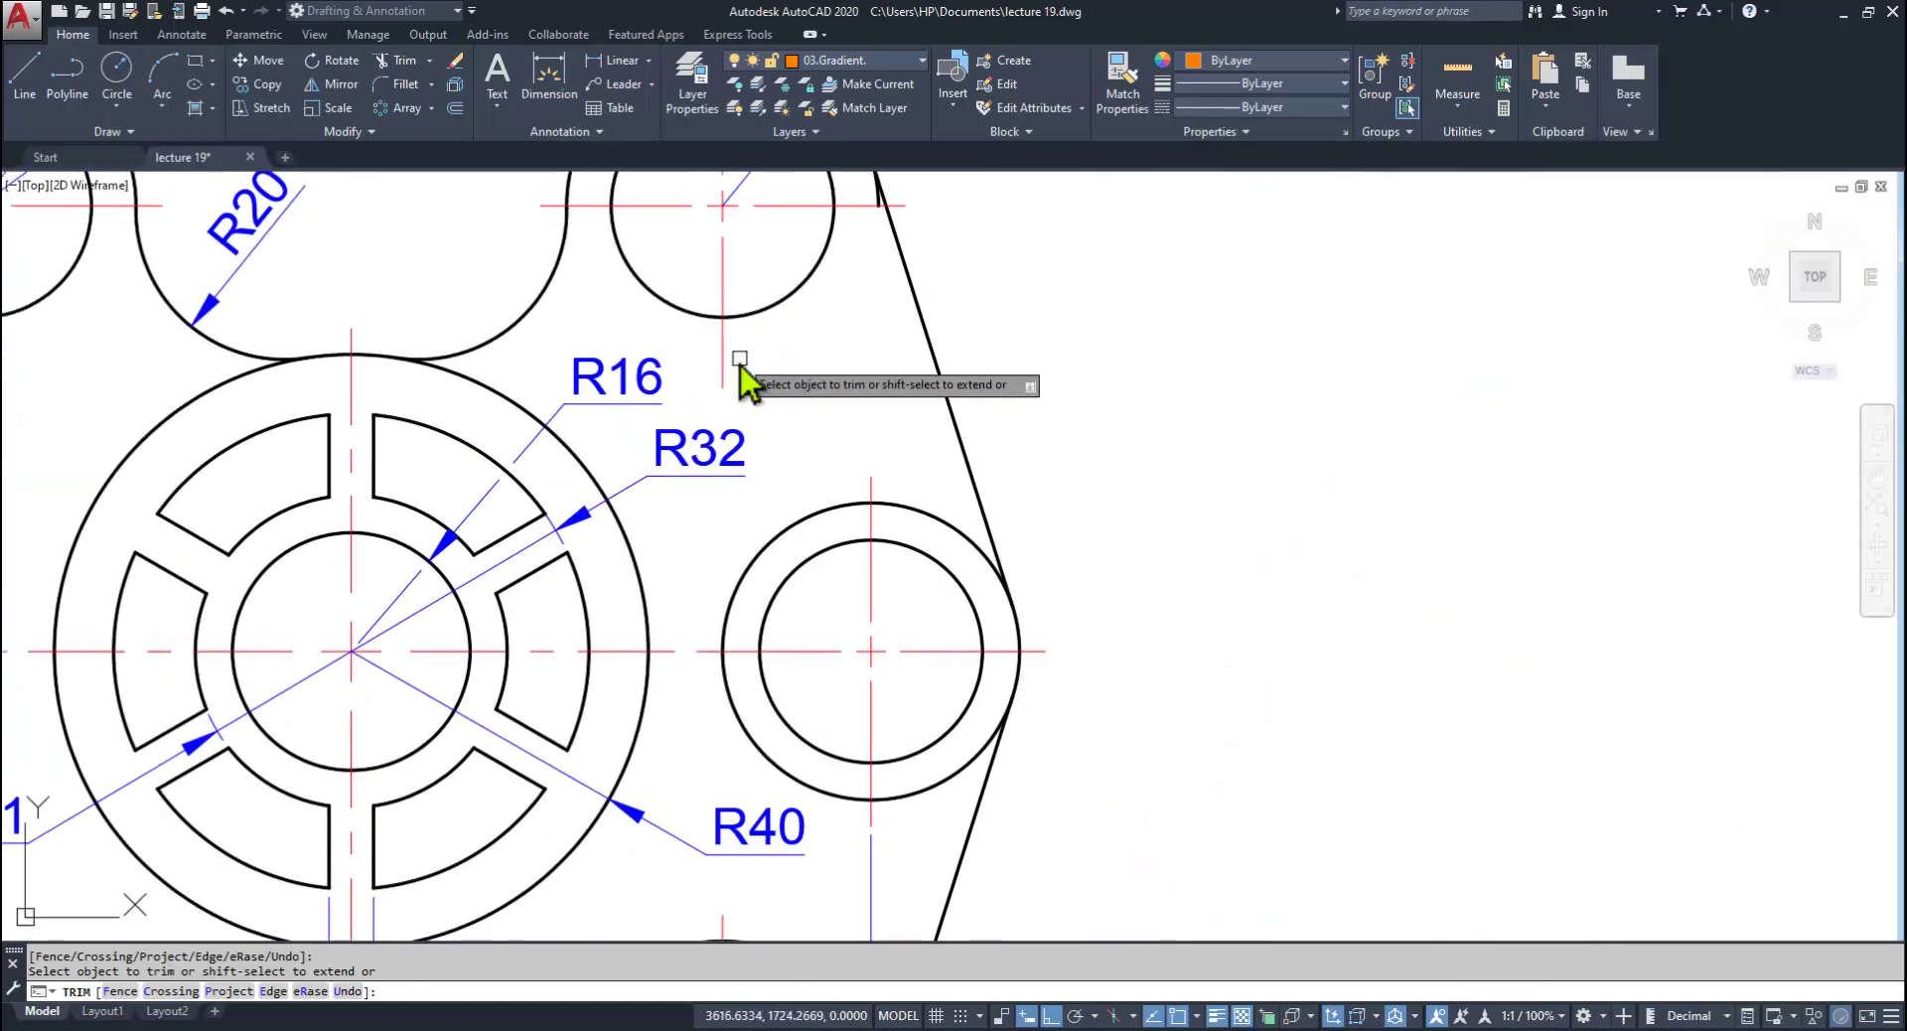
middle_click_drag(741, 363, 795, 646)
scroll(907, 515, "up", 5)
left_click(983, 442)
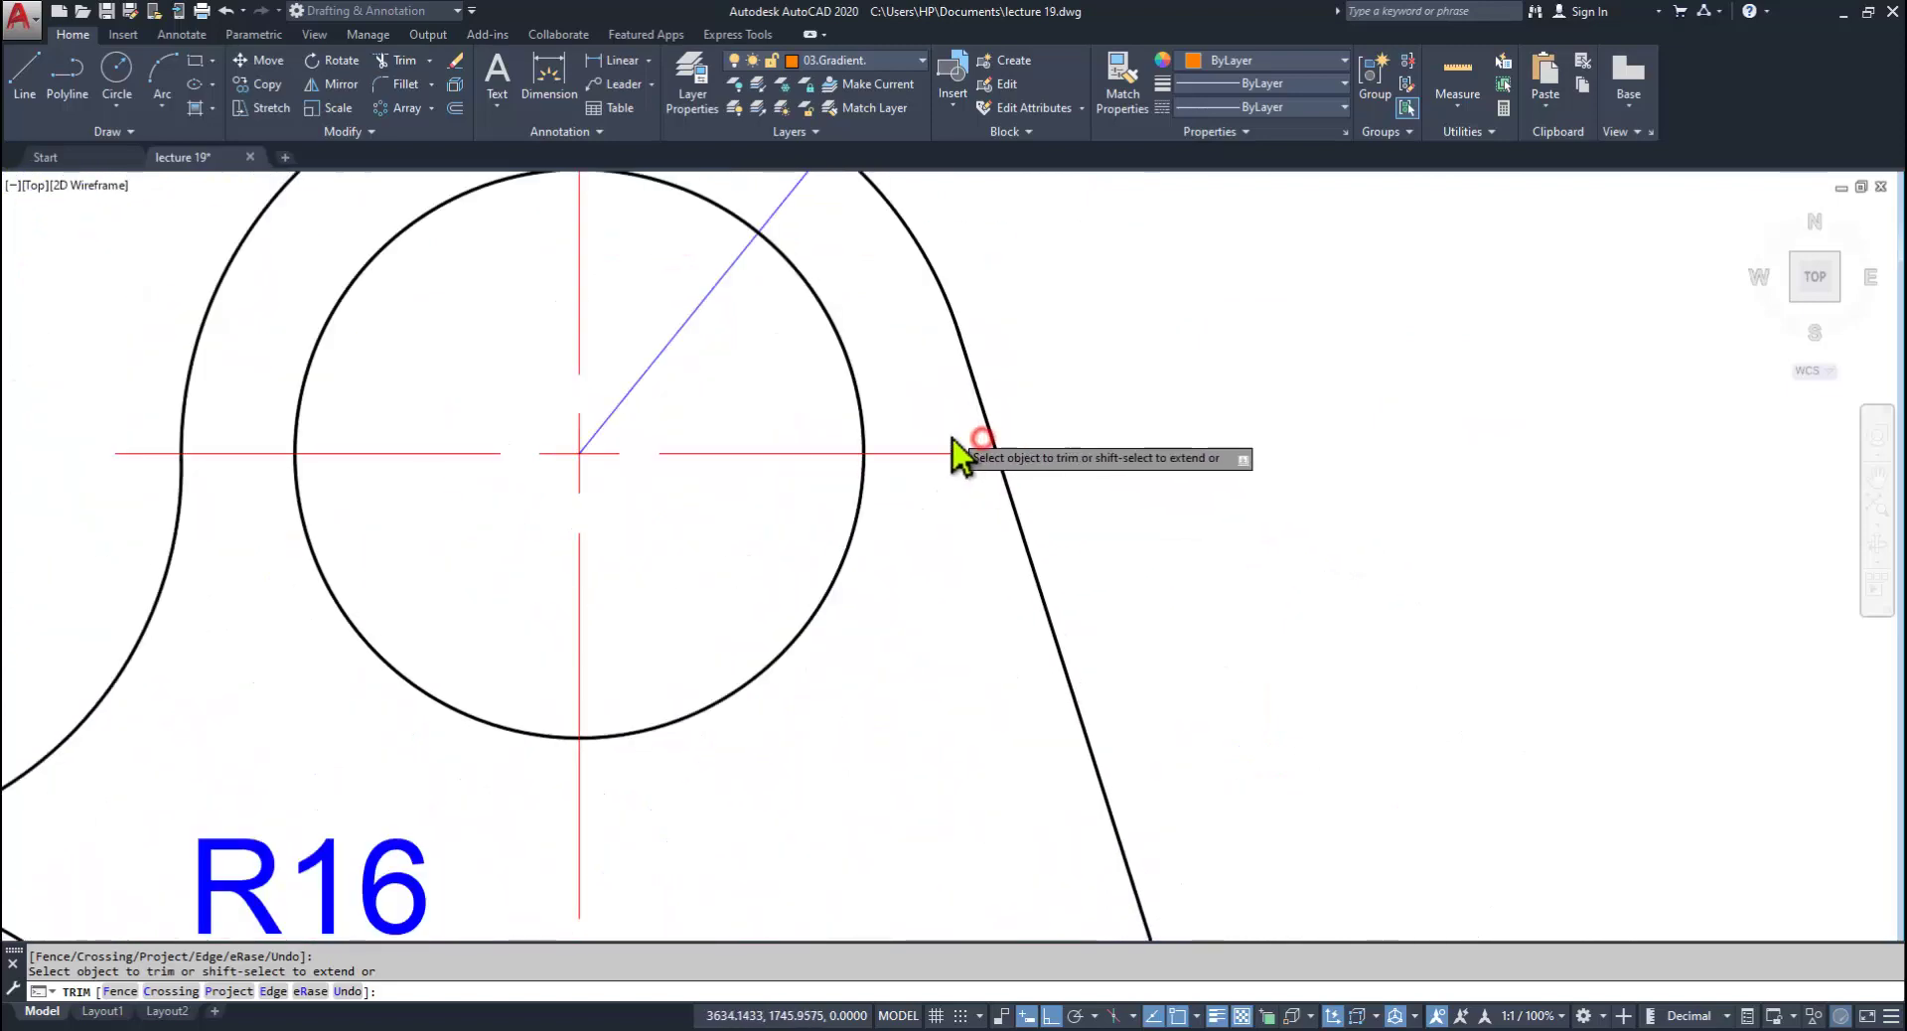
Step: Trim the lower-right boss's outer circle inside the plate body, including the arc stub beside the slanted edge
scroll(962, 447, "down", 6)
scroll(909, 851, "up", 8)
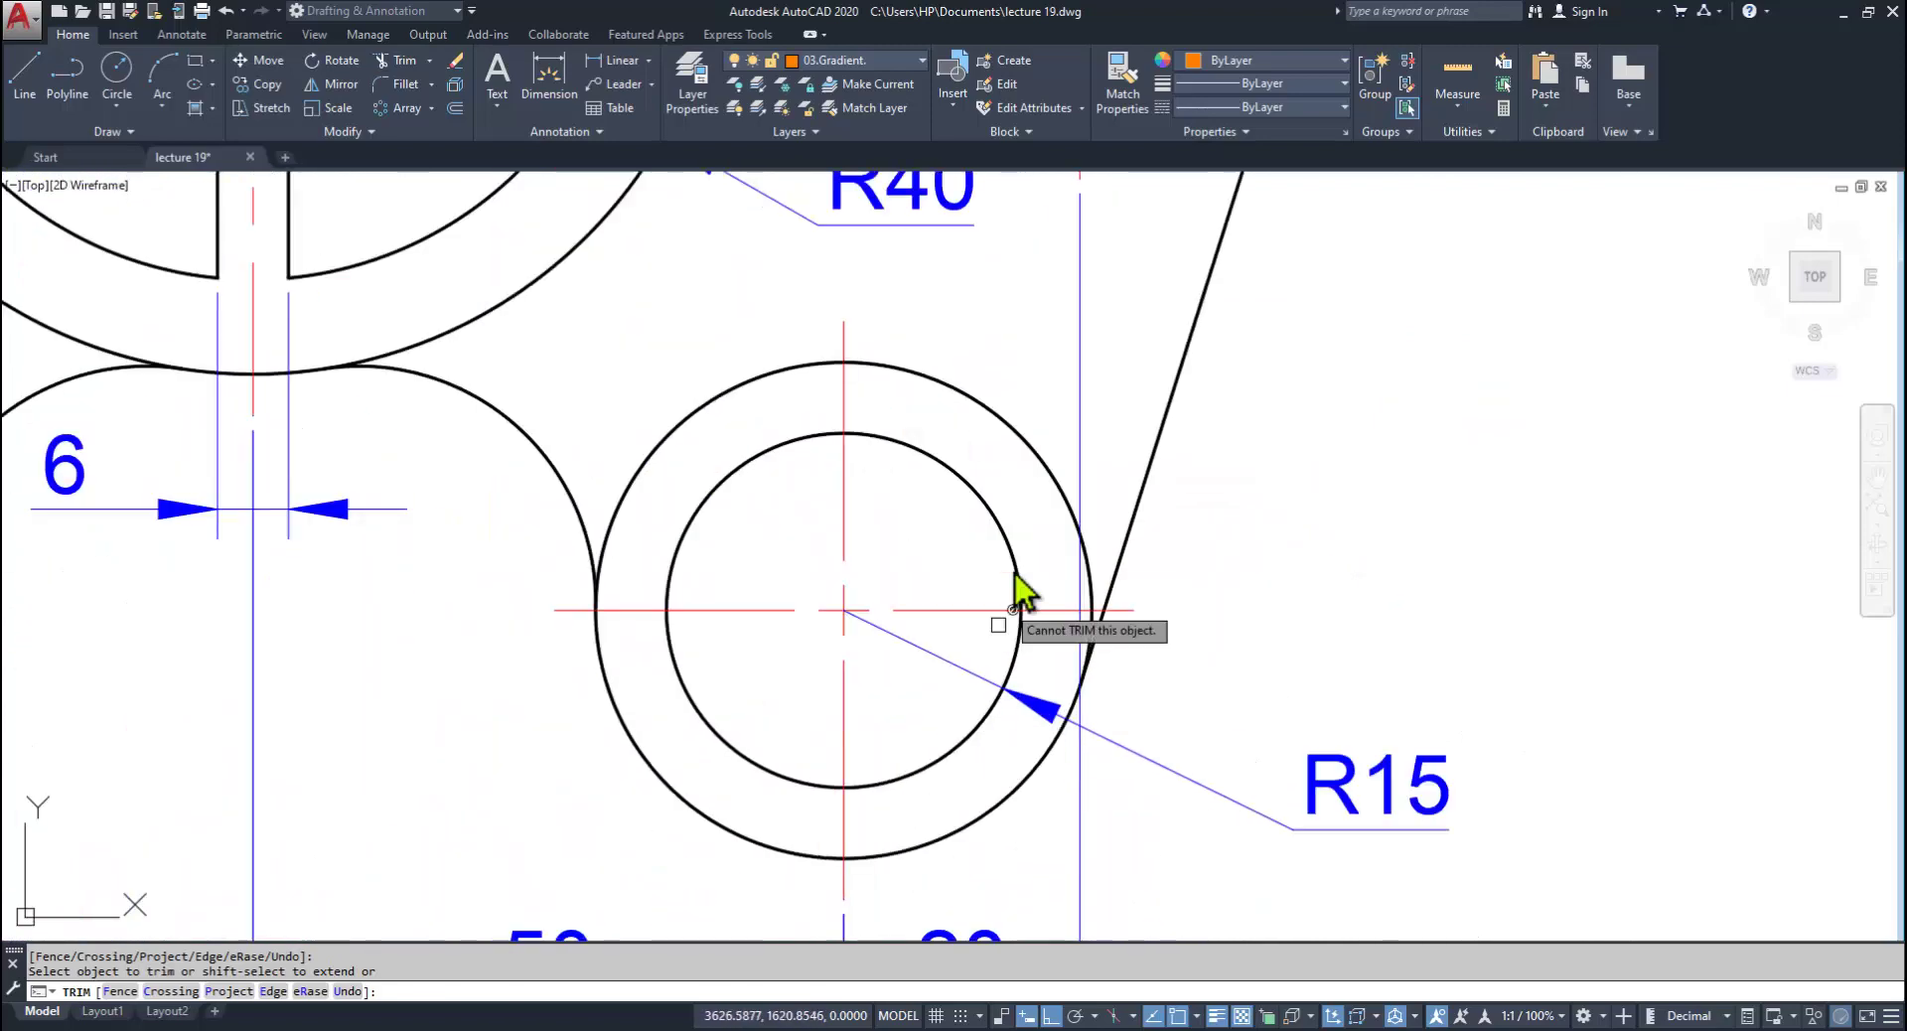
left_click(1092, 581)
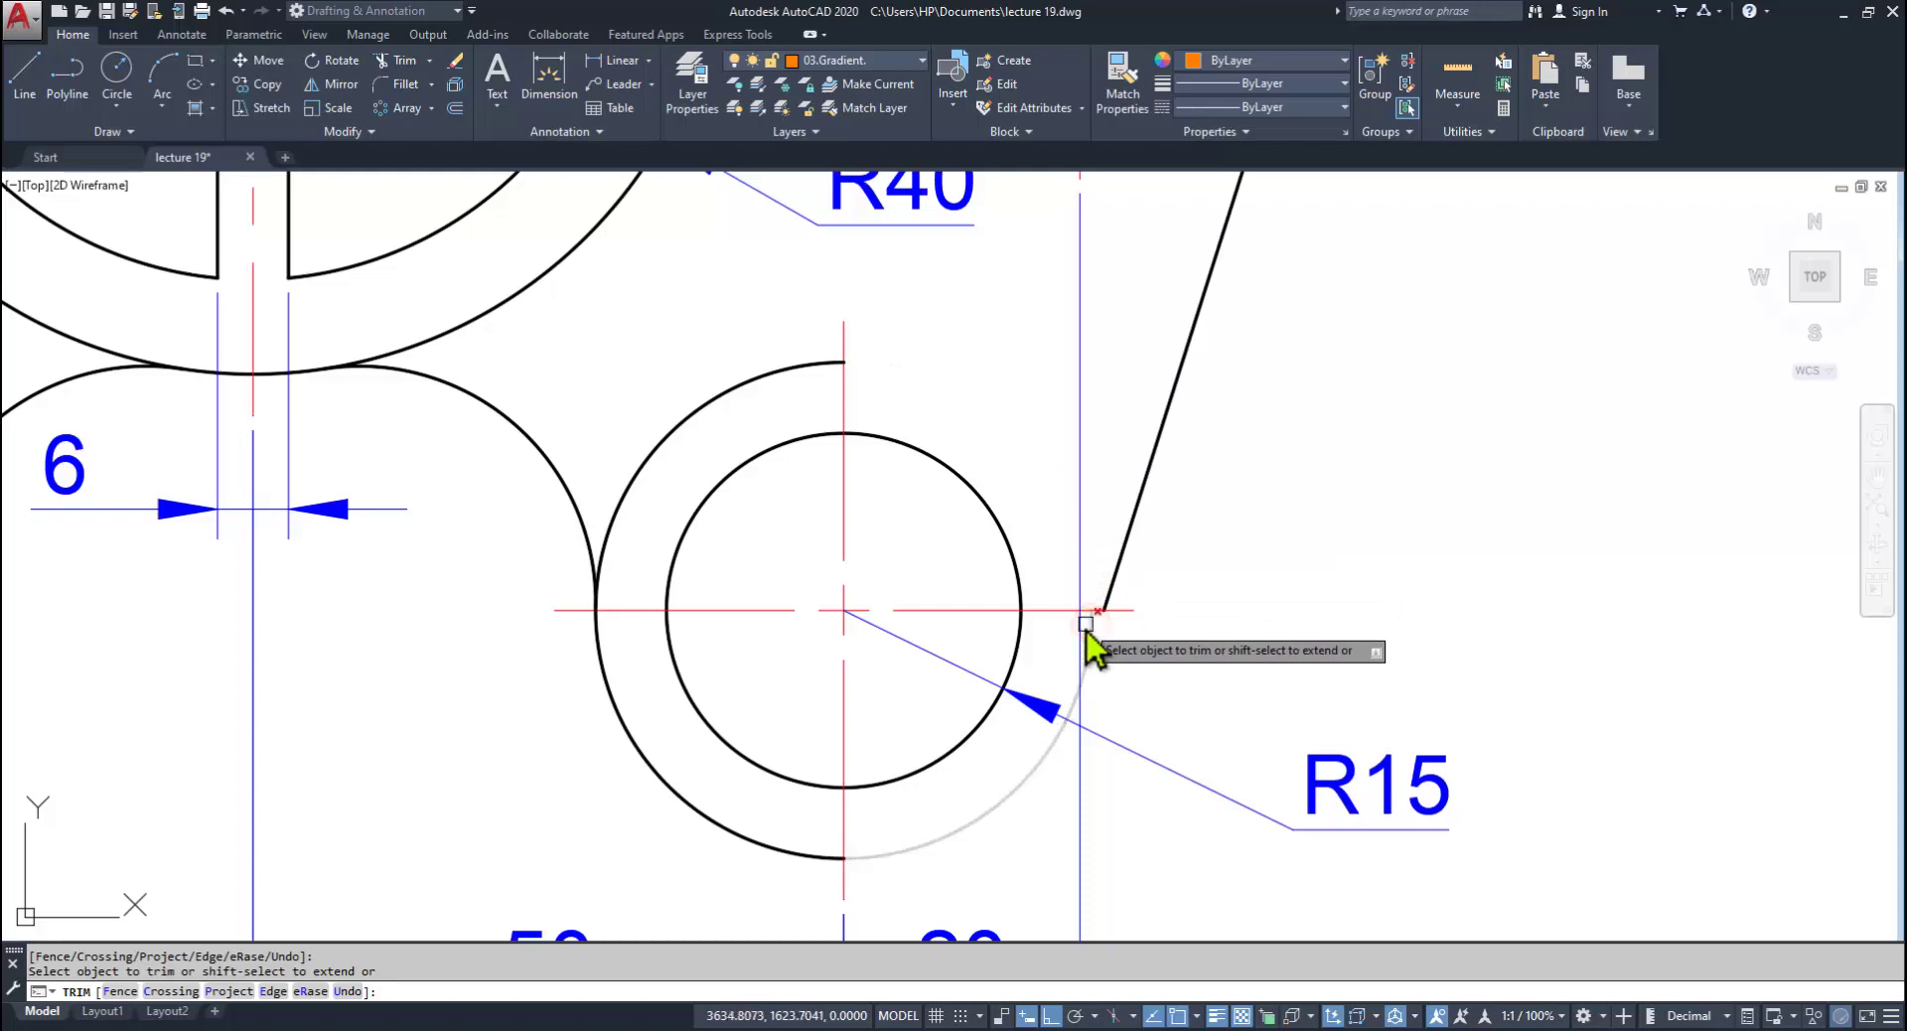
scroll(1087, 628, "up", 5)
left_click(1149, 628)
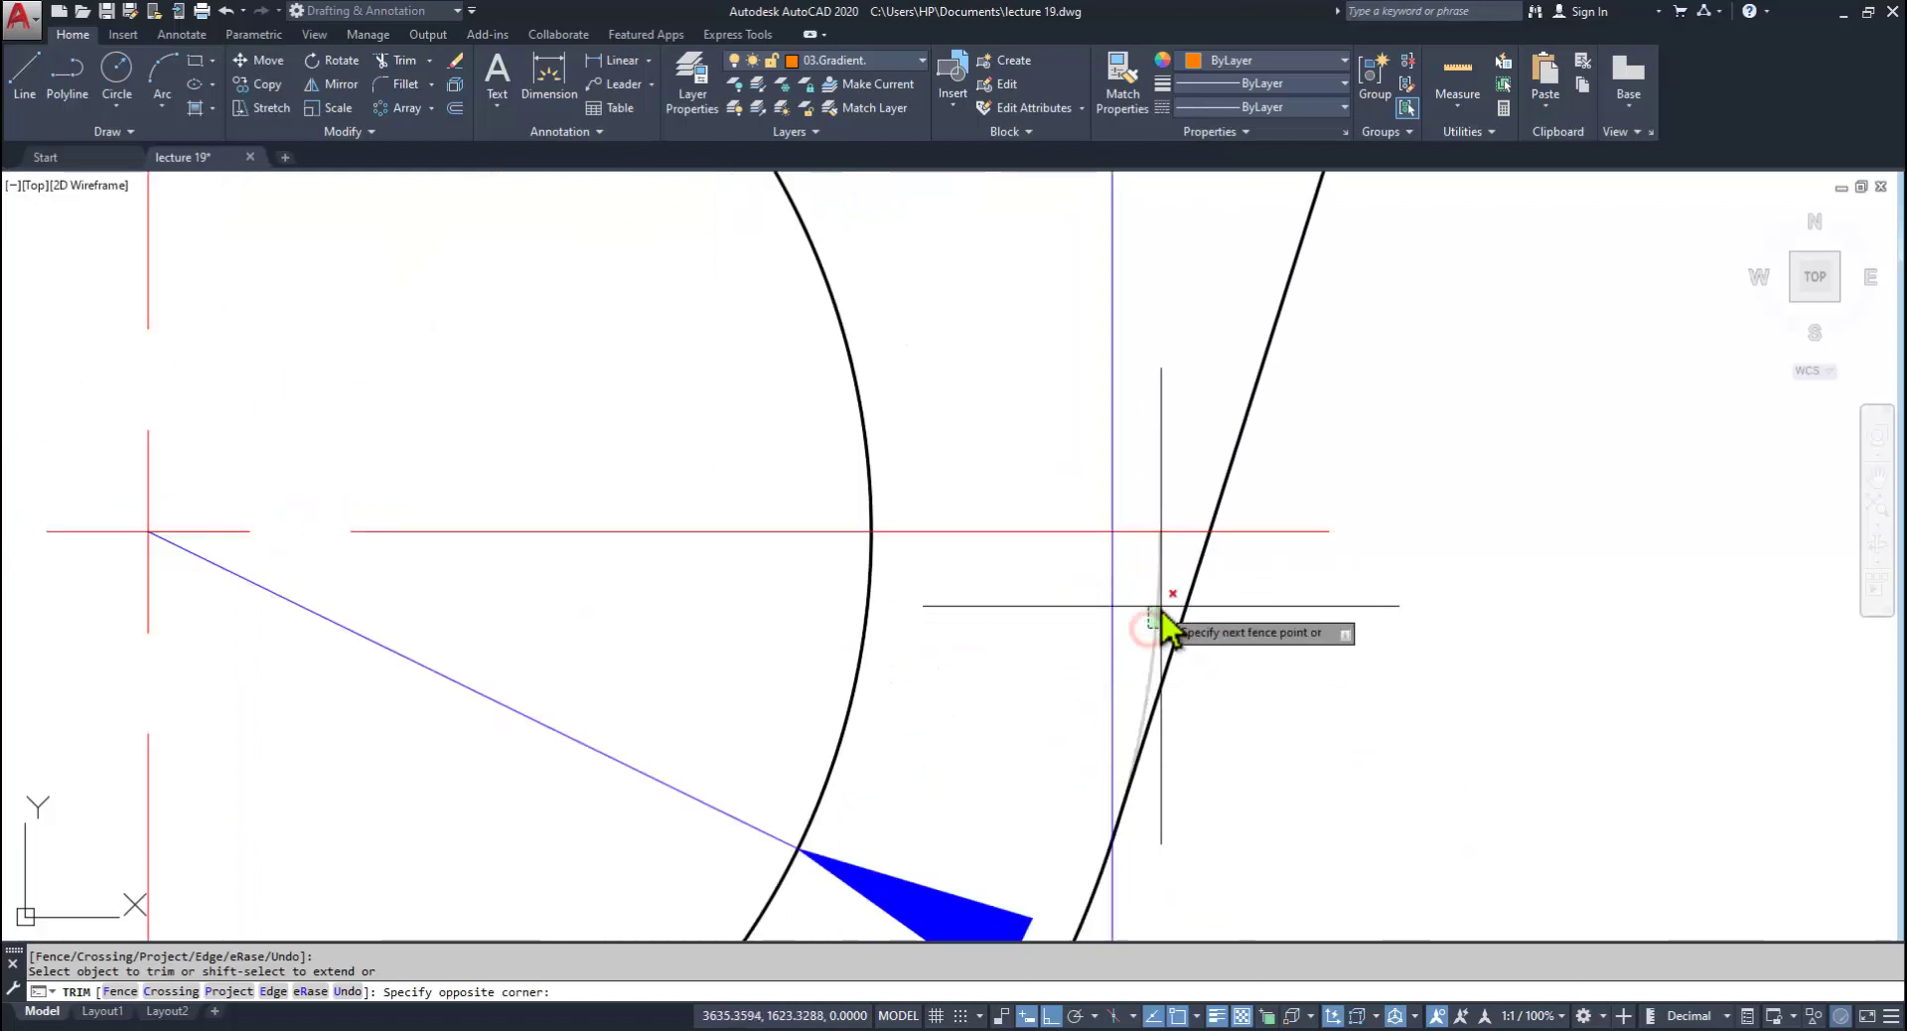
left_click(1159, 628)
scroll(1158, 628, "down", 4)
left_click(827, 360)
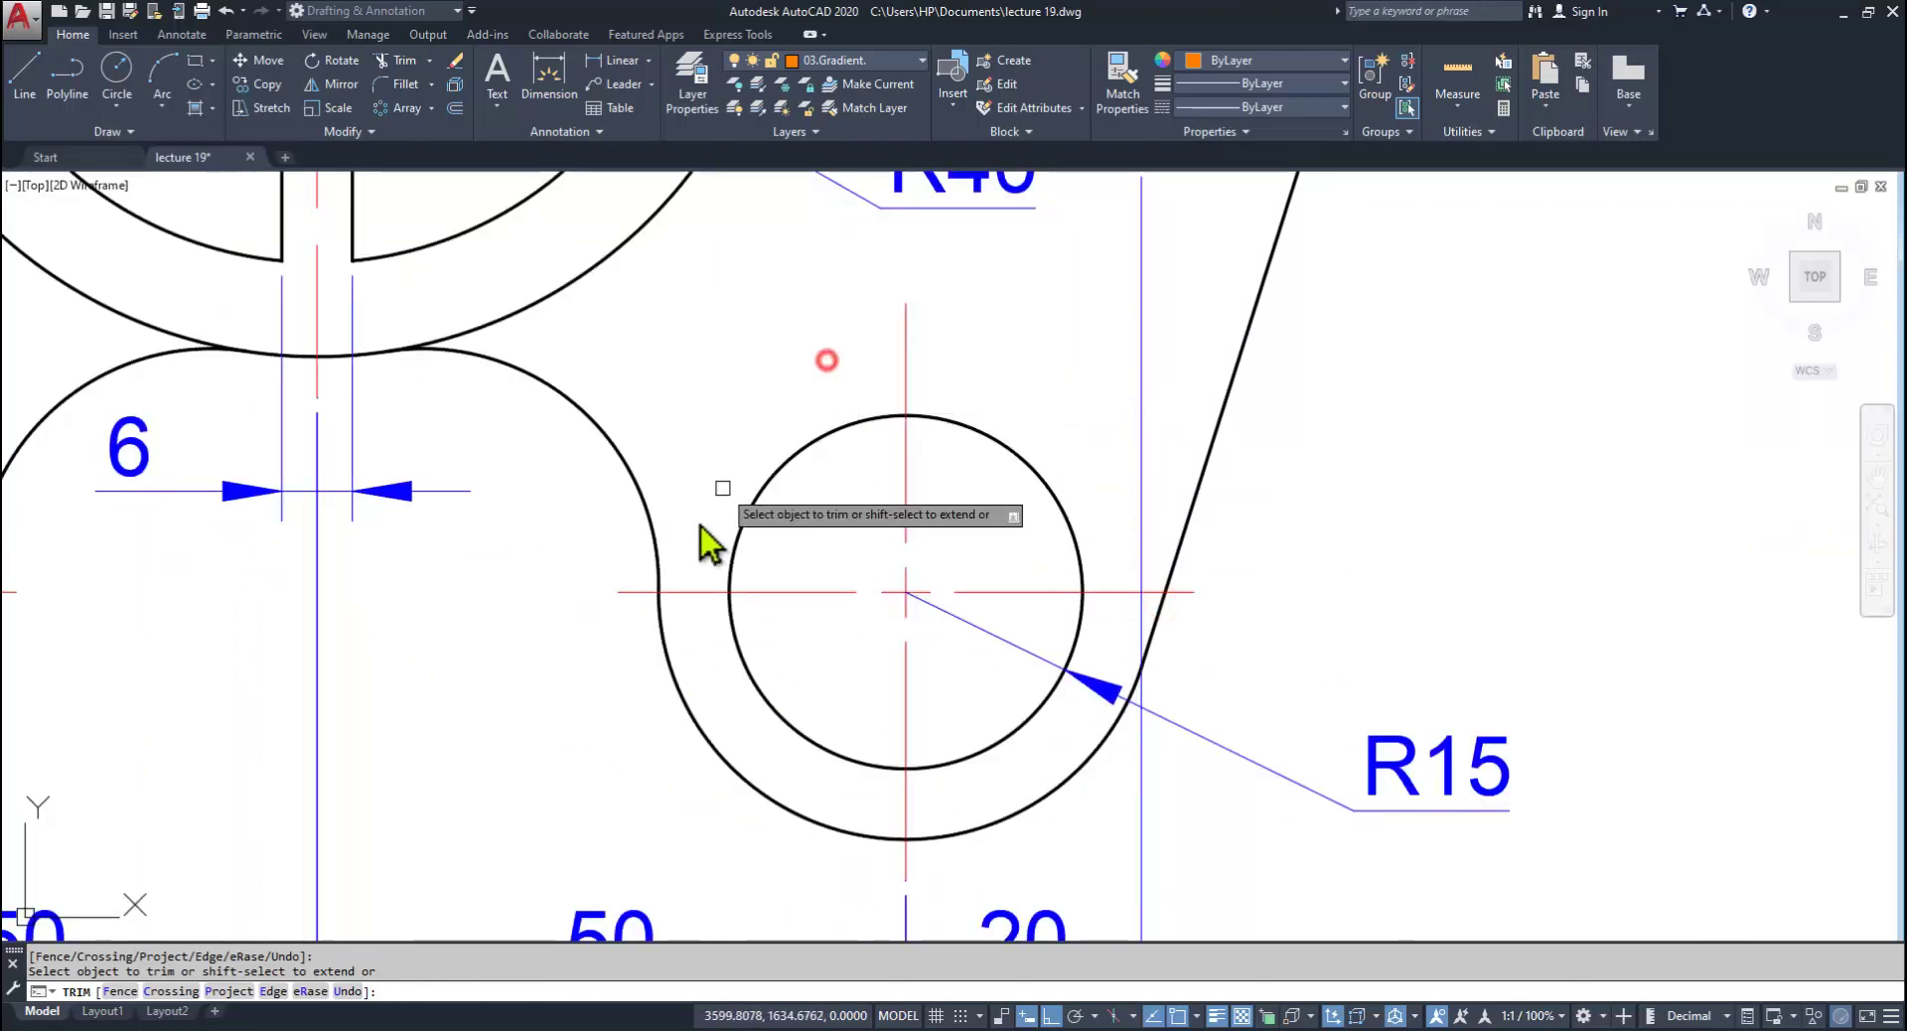
Step: Finish trimming and save the drawing
scroll(742, 630, "up", 3)
scroll(800, 648, "down", 8)
key("Return")
scroll(862, 657, "up", 3)
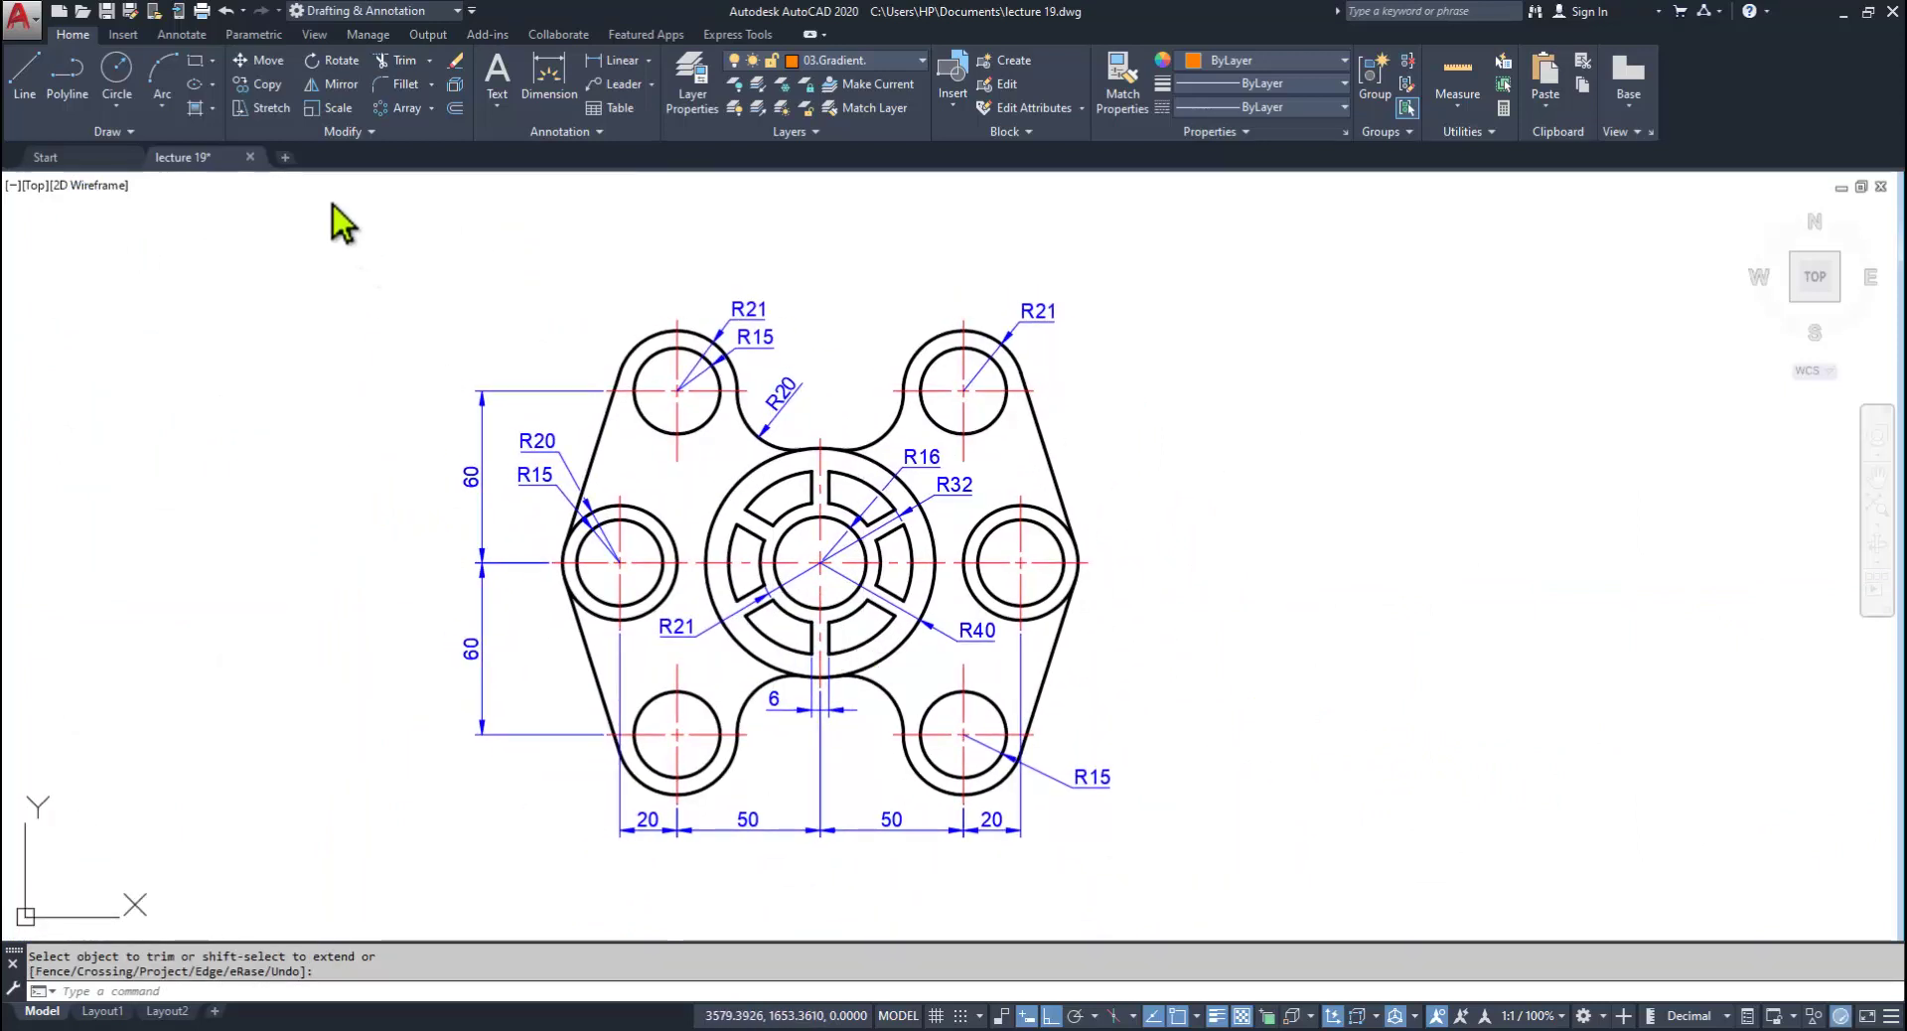
key("ctrl+s")
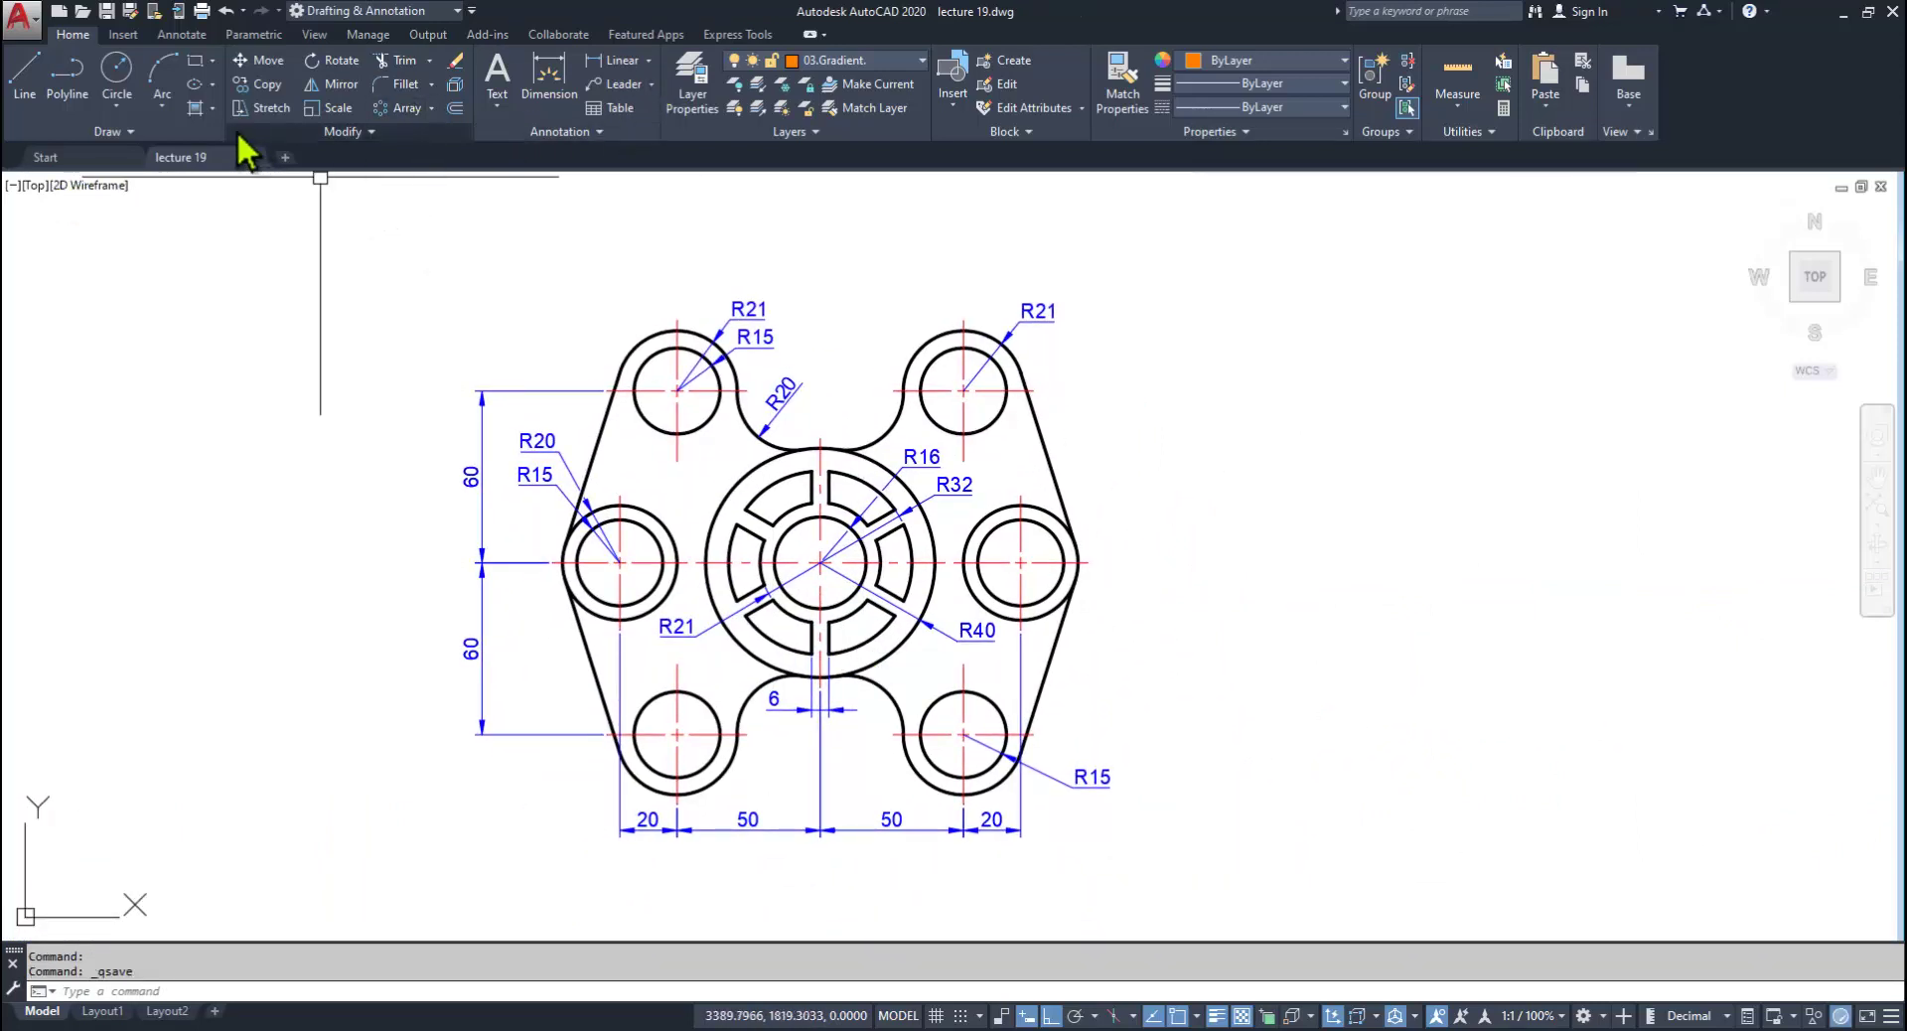
Step: Fill the plate body's two halves and the upper-right boss ring with an orange (242,103,34) to yellow gradient
left_click(1009, 487)
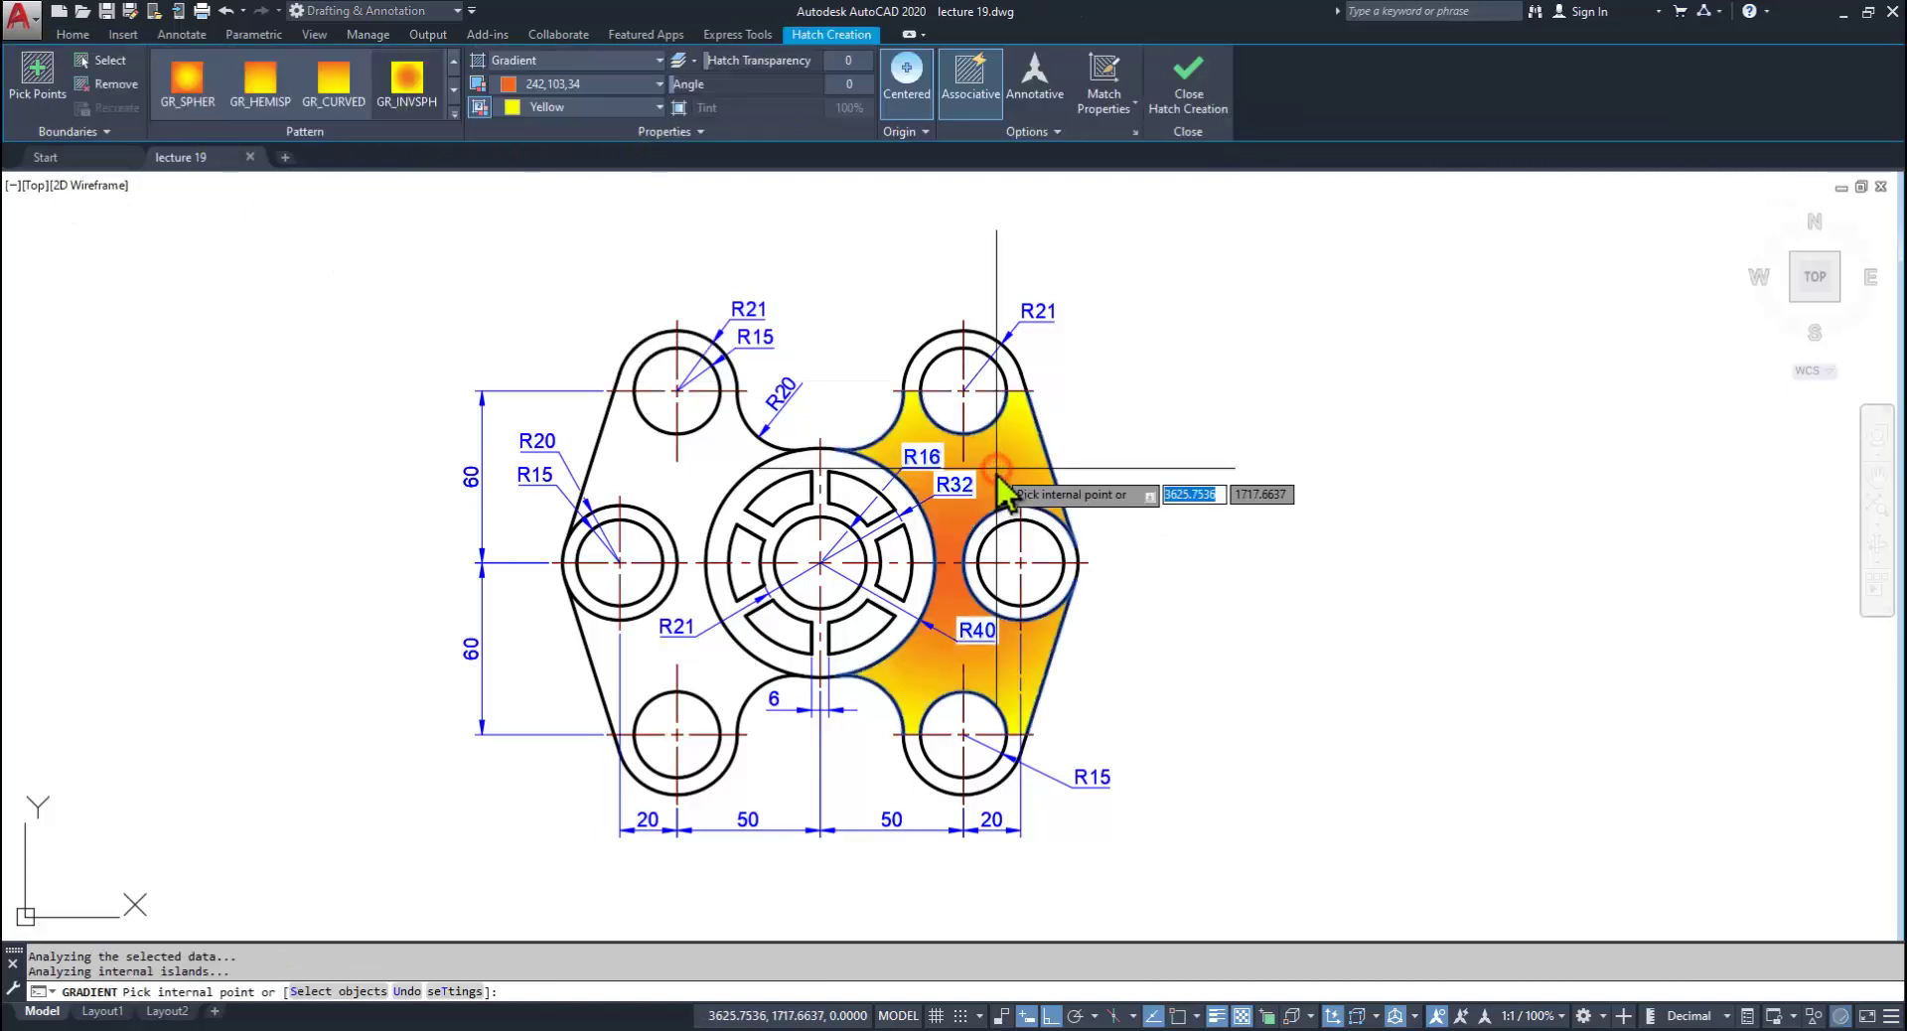
left_click(703, 464)
scroll(1022, 383, "up", 6)
left_click(978, 417)
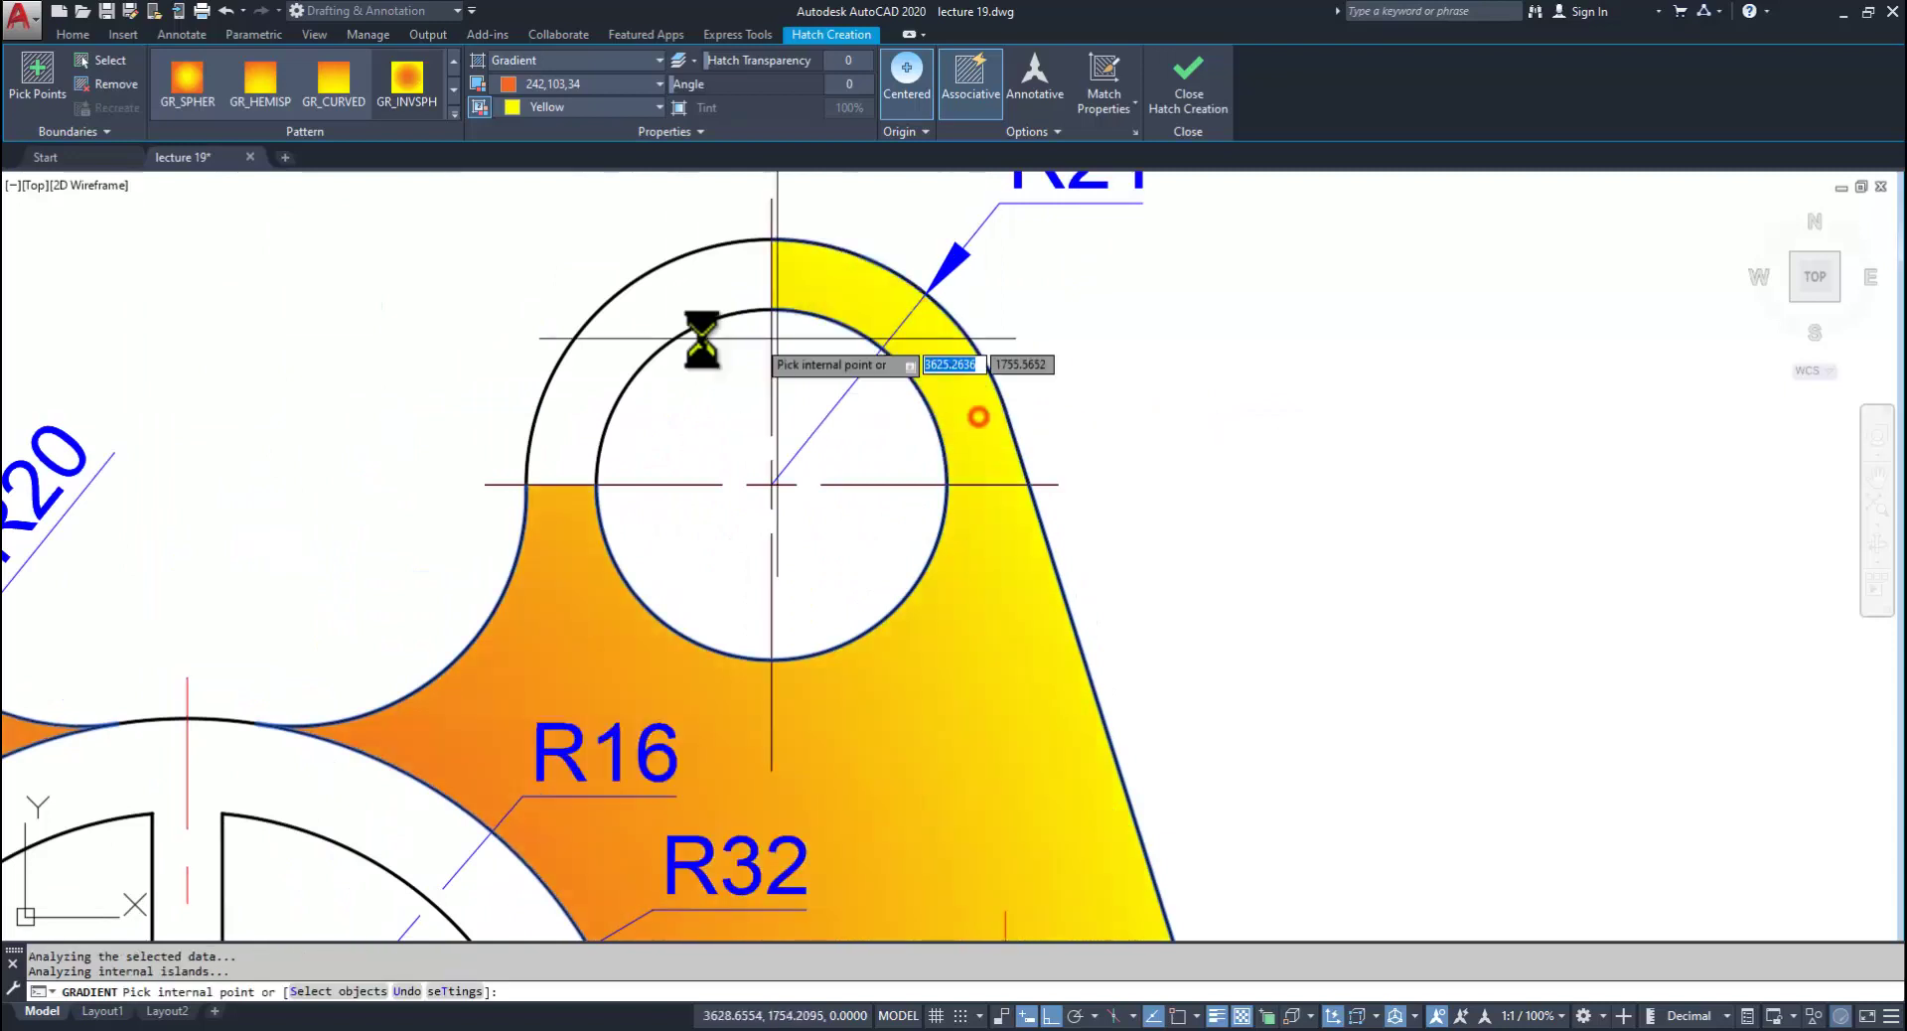
left_click(663, 290)
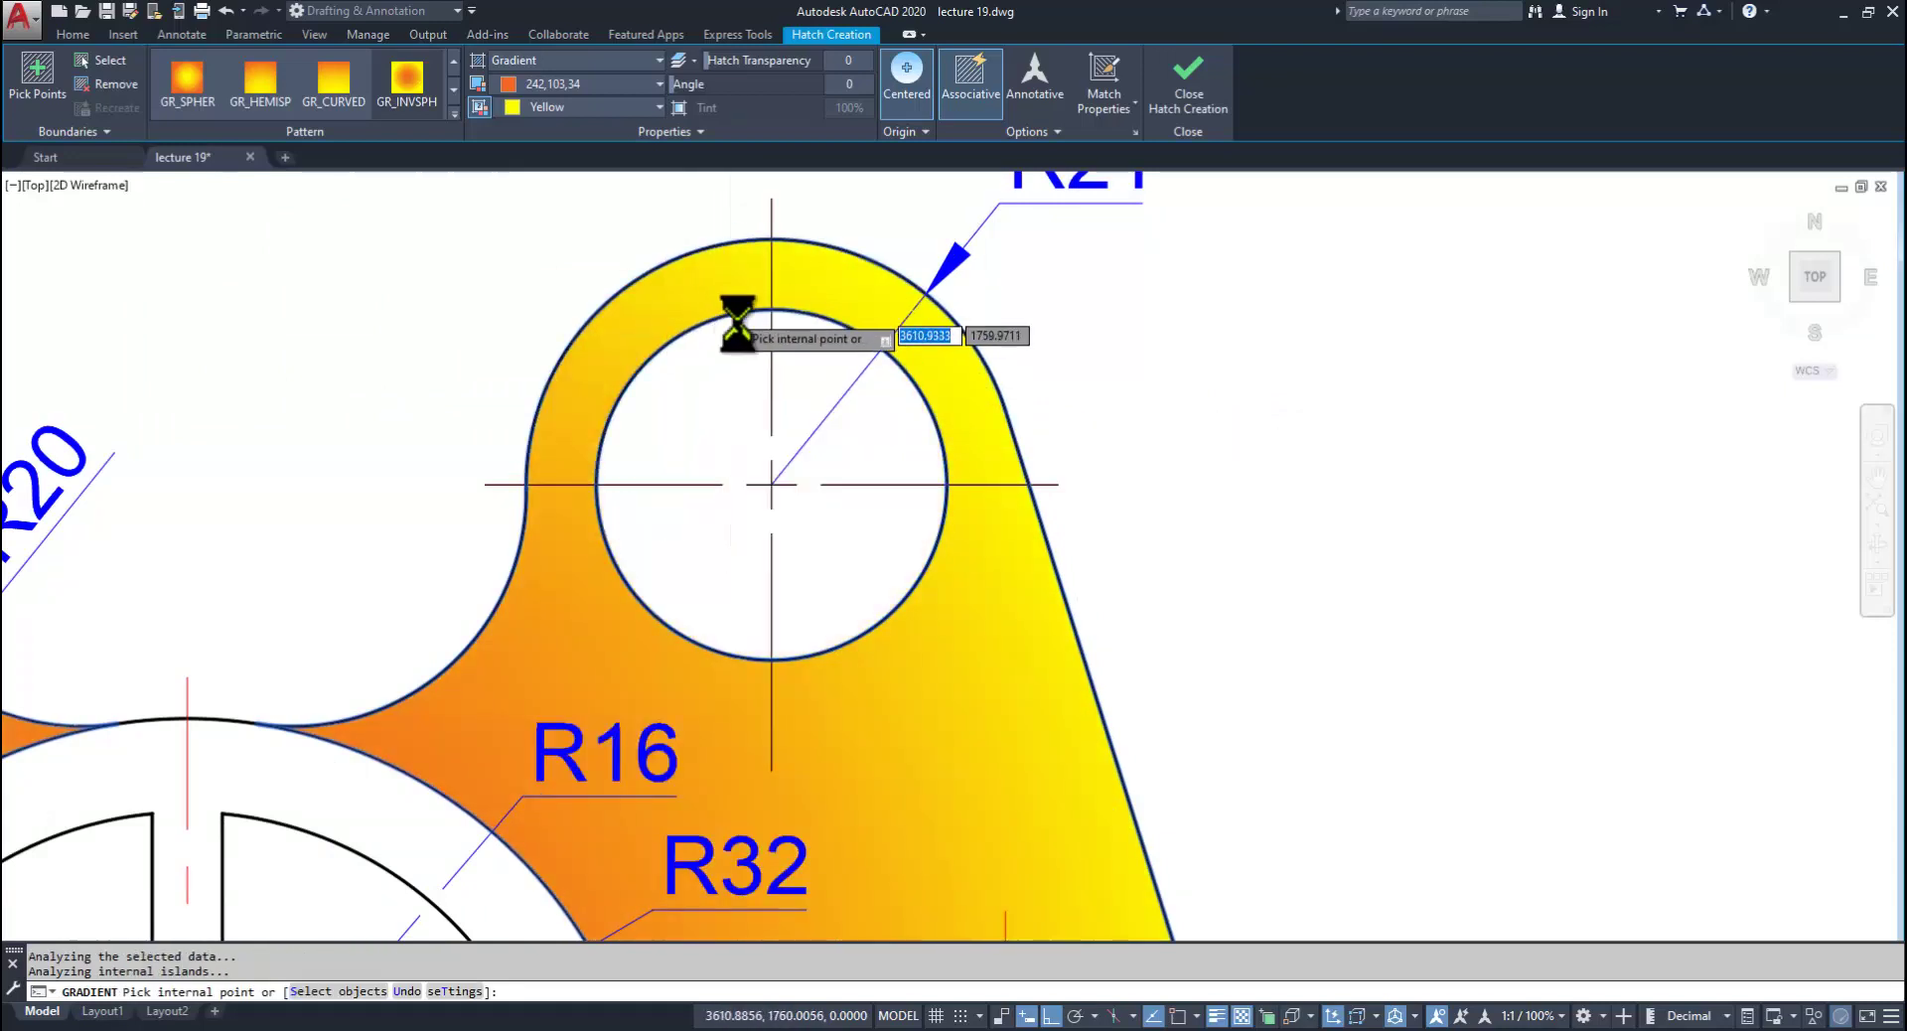
Step: Extend the orange-to-yellow gradient fill to the outer ring areas of the lower-right and lower-left bosses
scroll(736, 306, "down", 6)
middle_click_drag(847, 786, 979, 508)
scroll(914, 720, "up", 6)
left_click(903, 716)
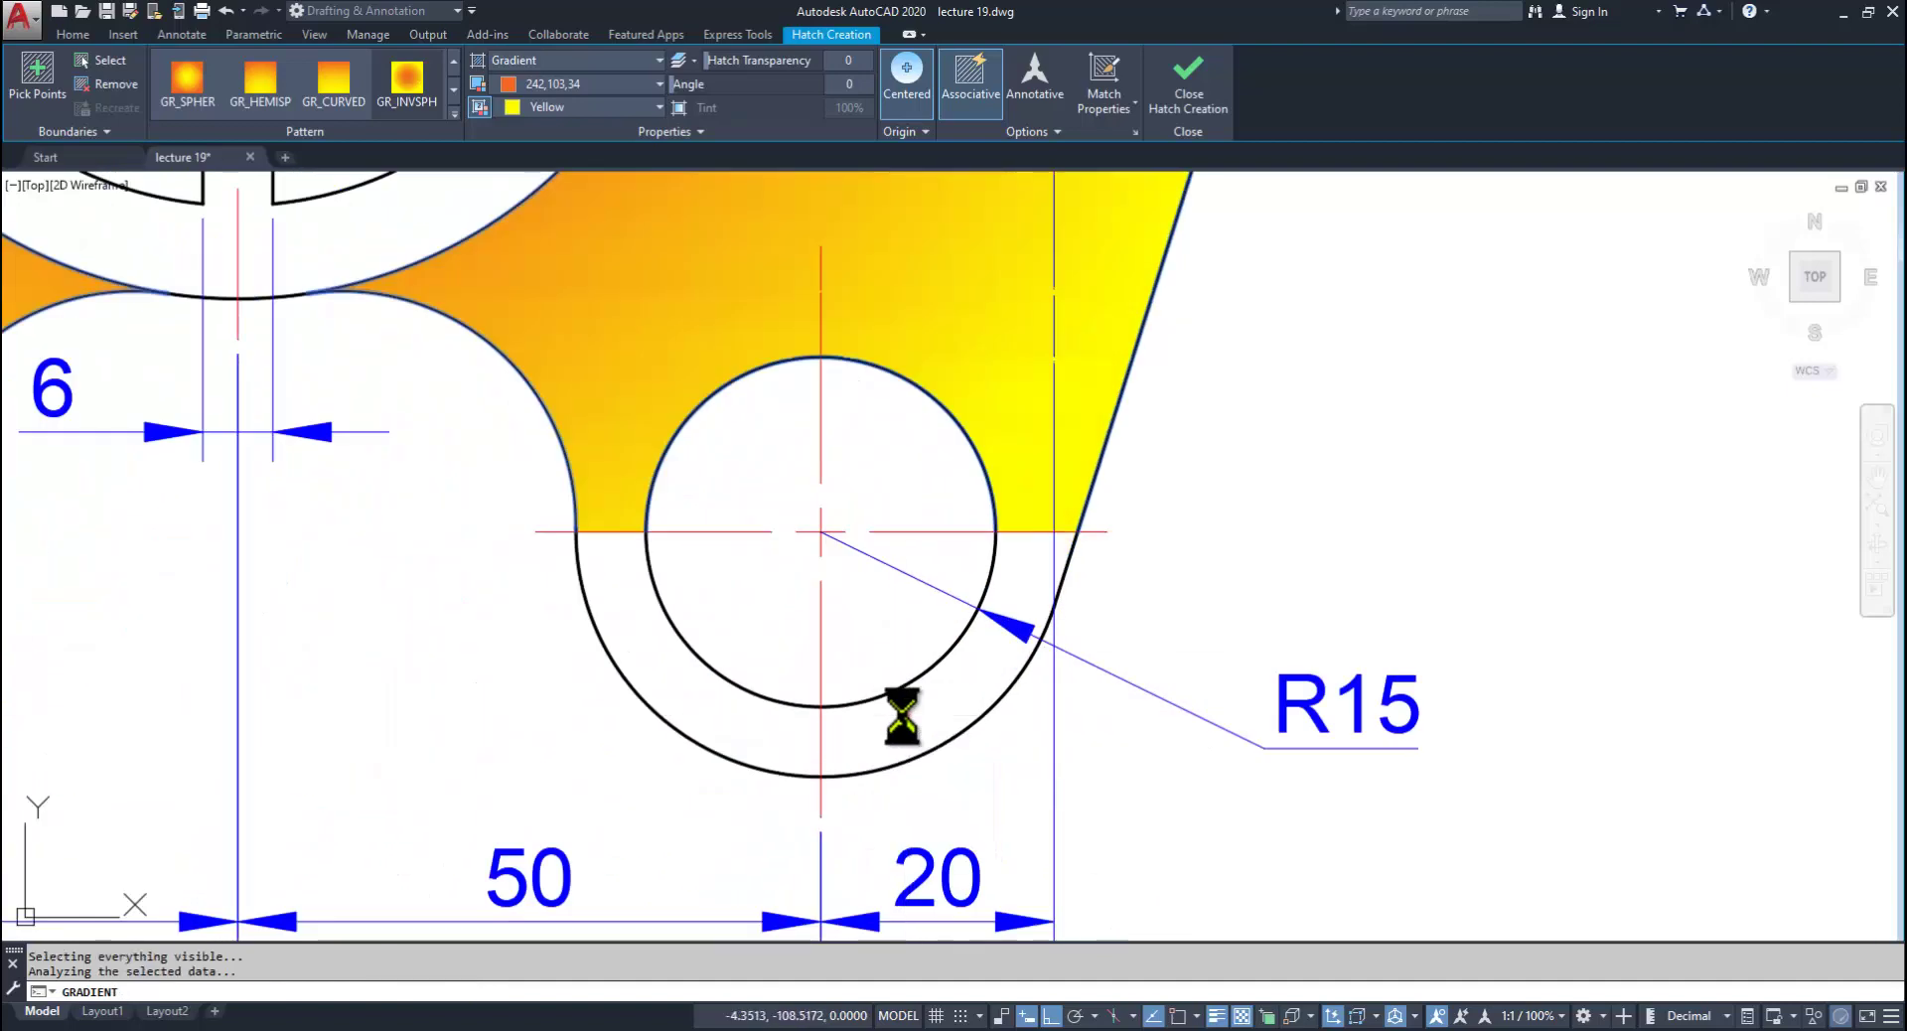
left_click(796, 733)
scroll(736, 765, "down", 6)
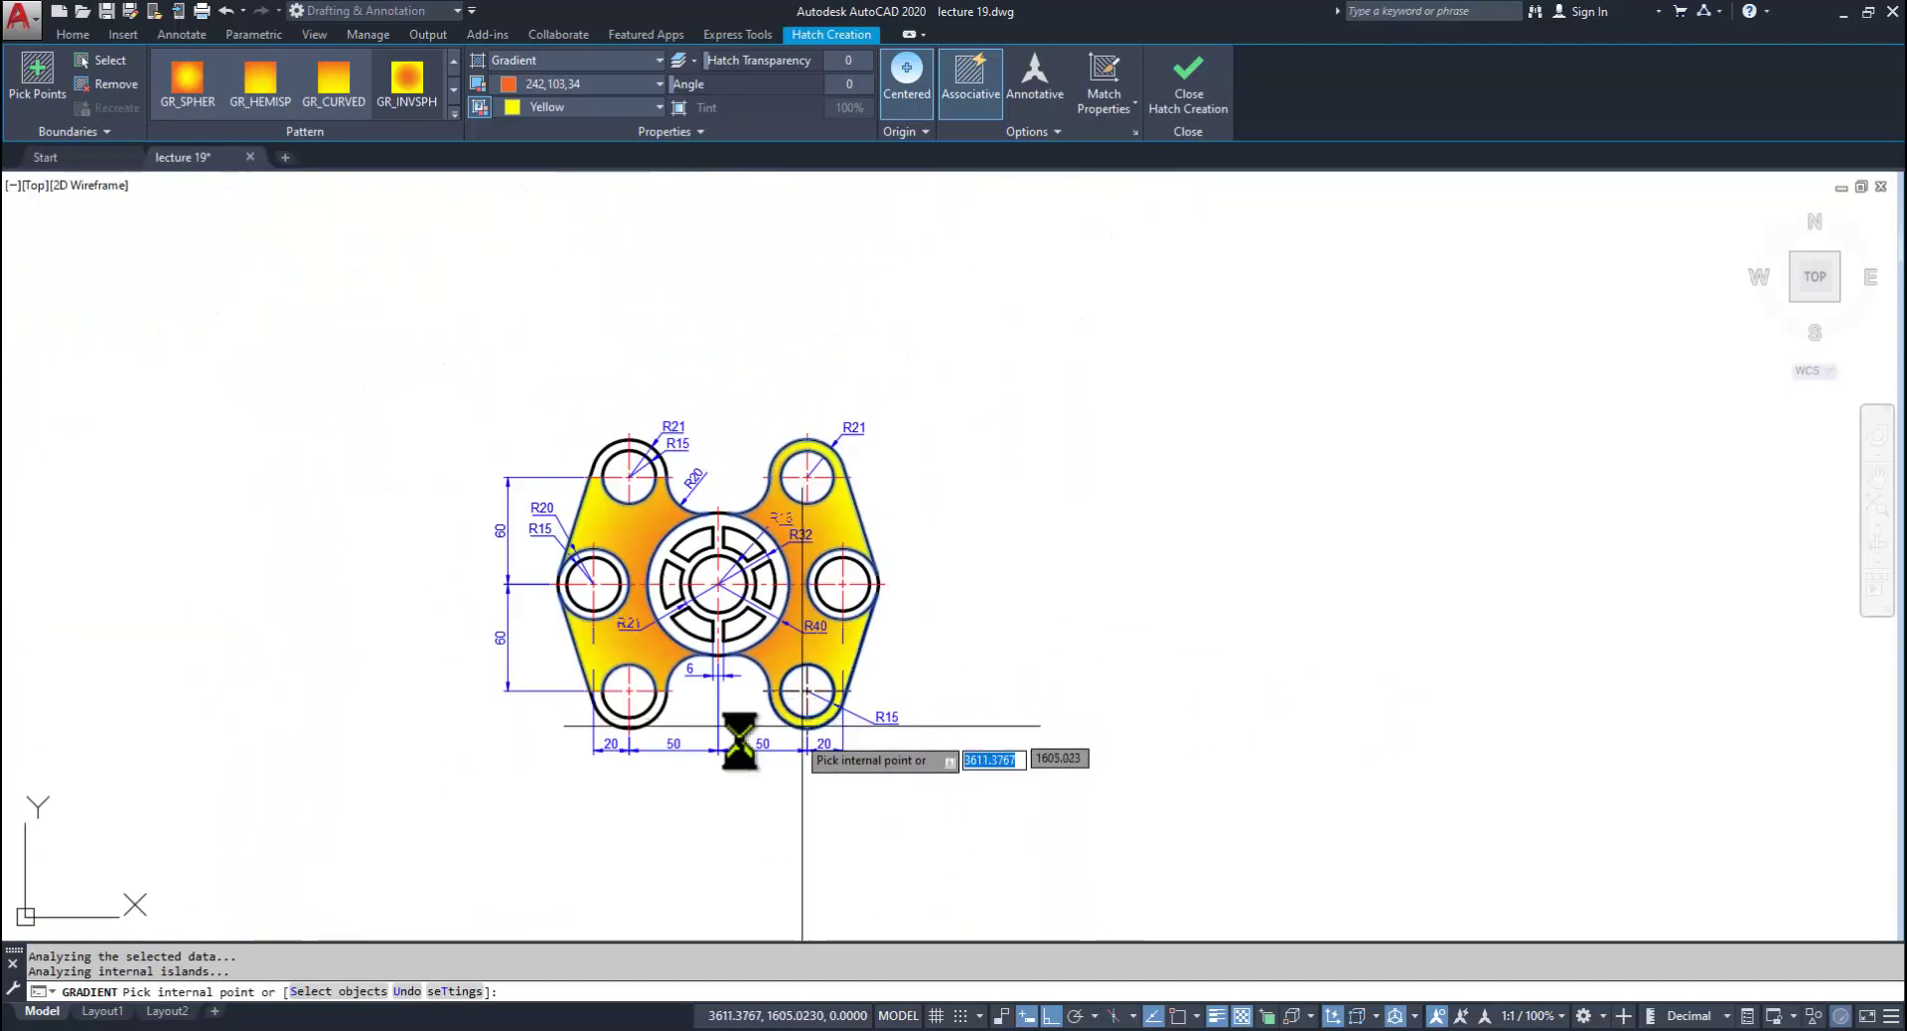
scroll(589, 695, "up", 6)
left_click(874, 765)
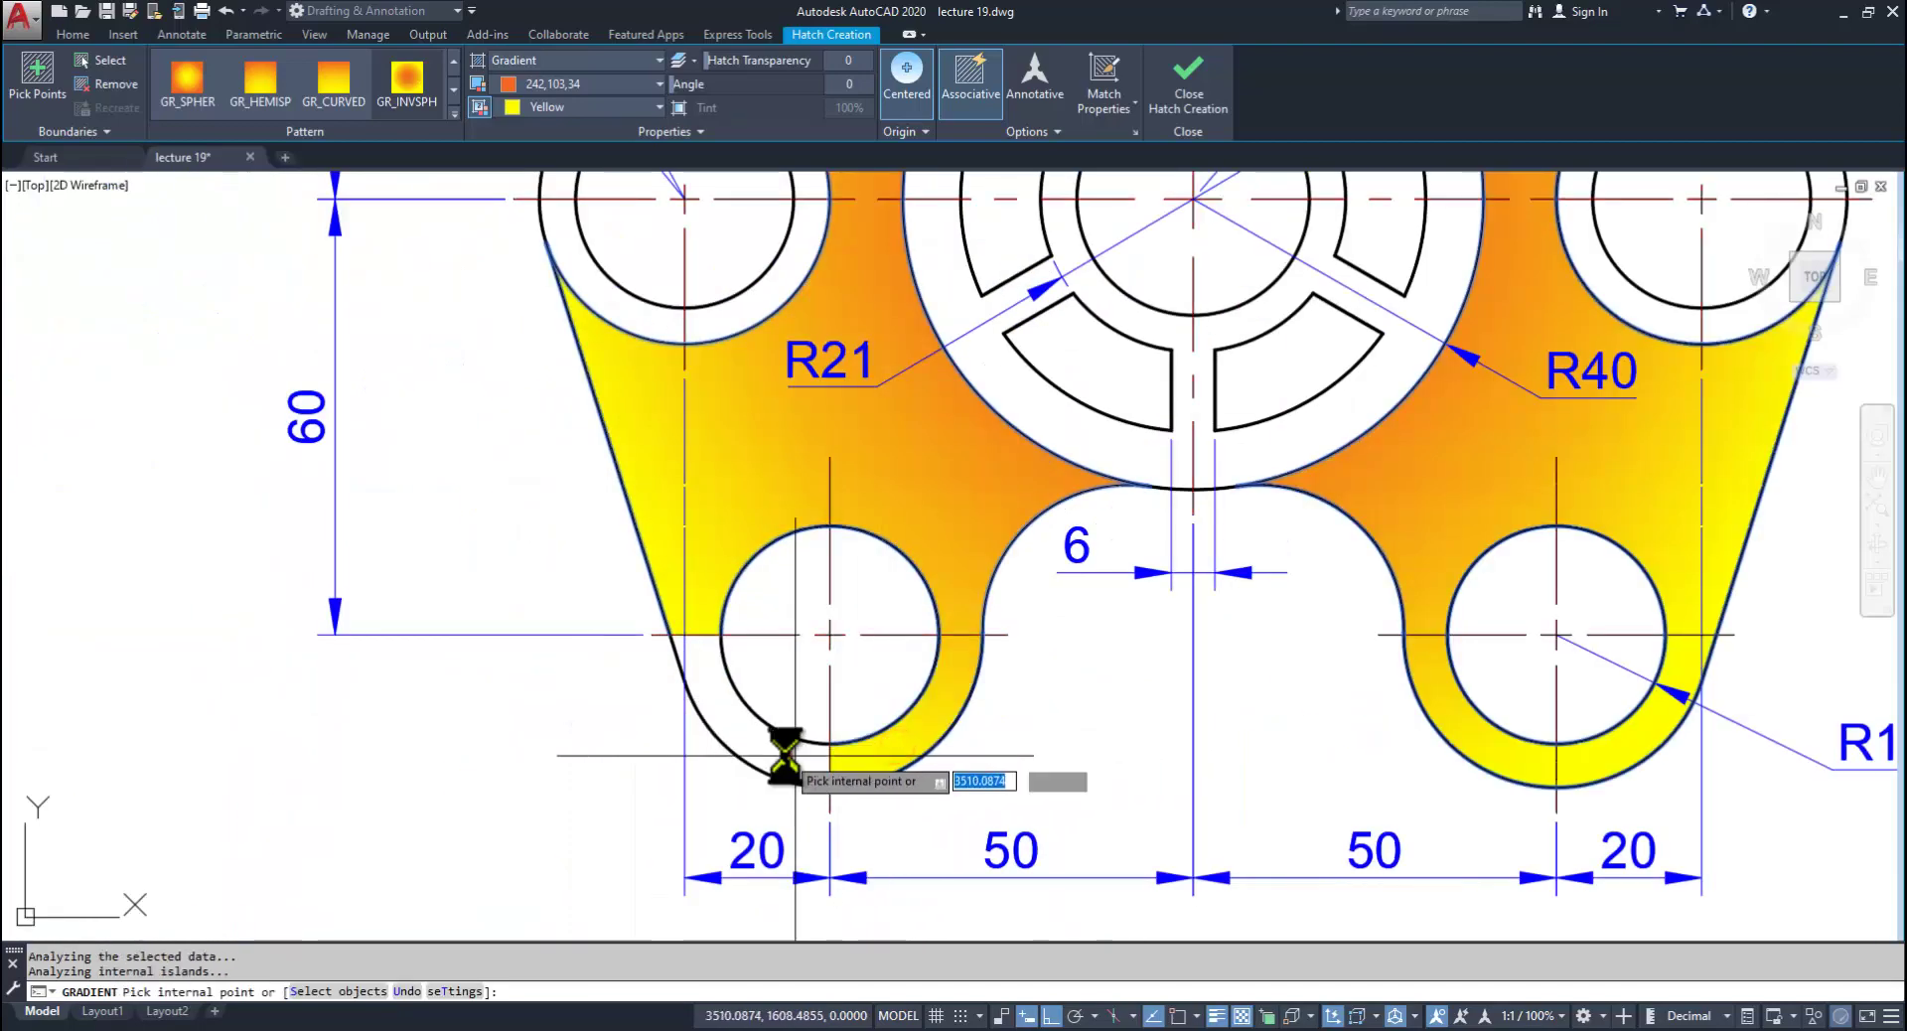
Step: Add the upper-left boss ring to the orange-to-yellow gradient fill and finish the fill
scroll(808, 383, "down", 6)
scroll(809, 384, "up", 6)
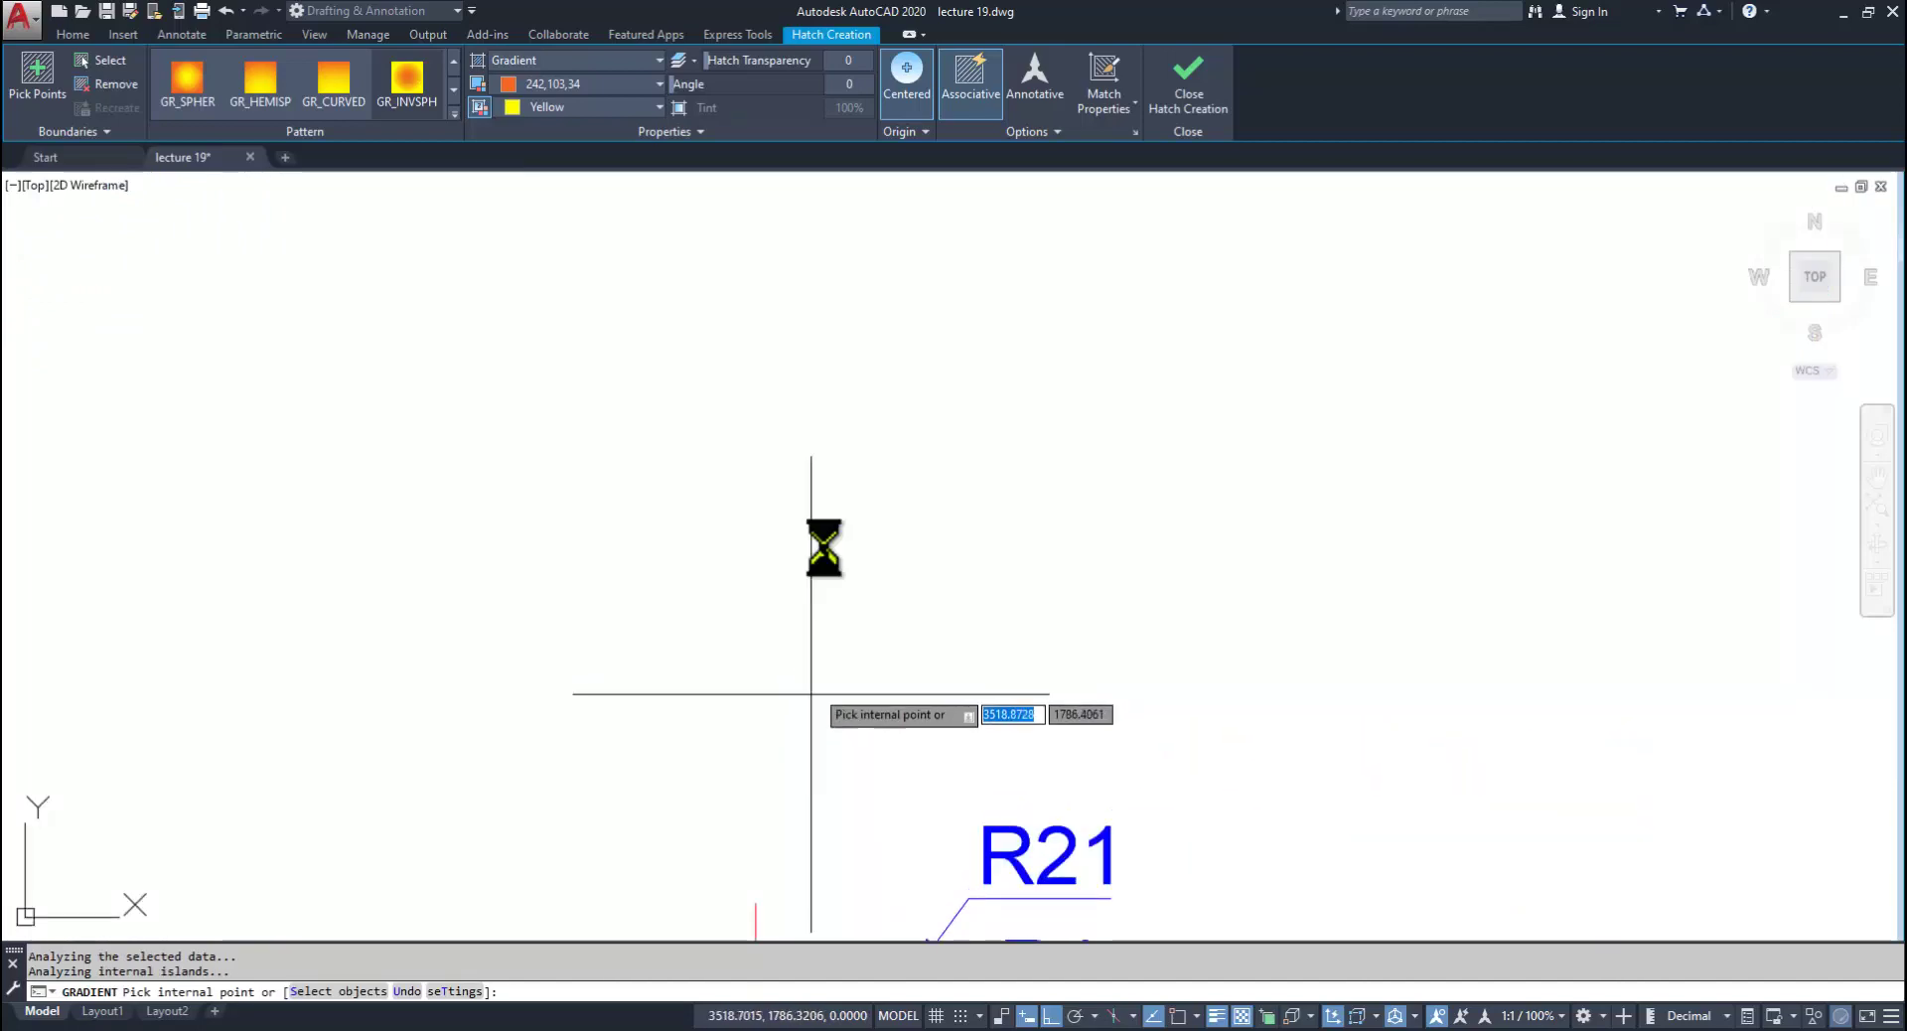
left_click(911, 659)
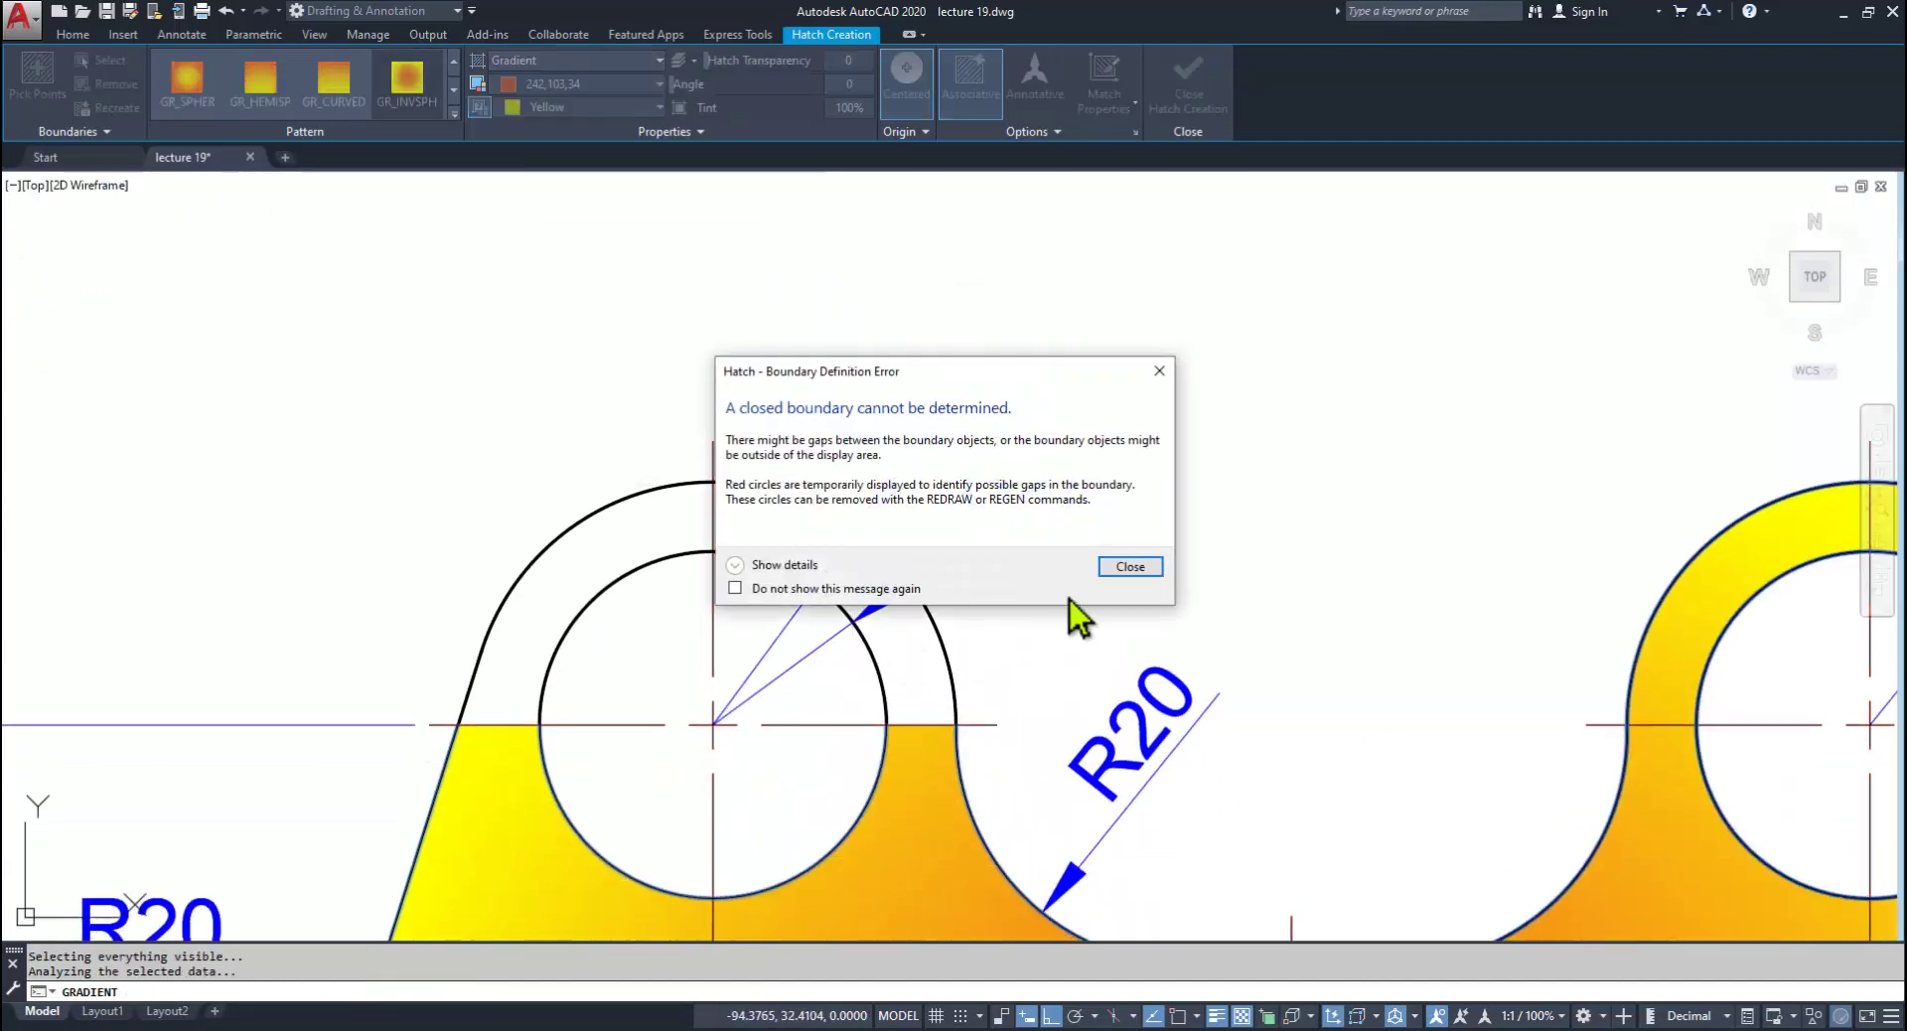
left_click(1129, 565)
left_click(630, 531)
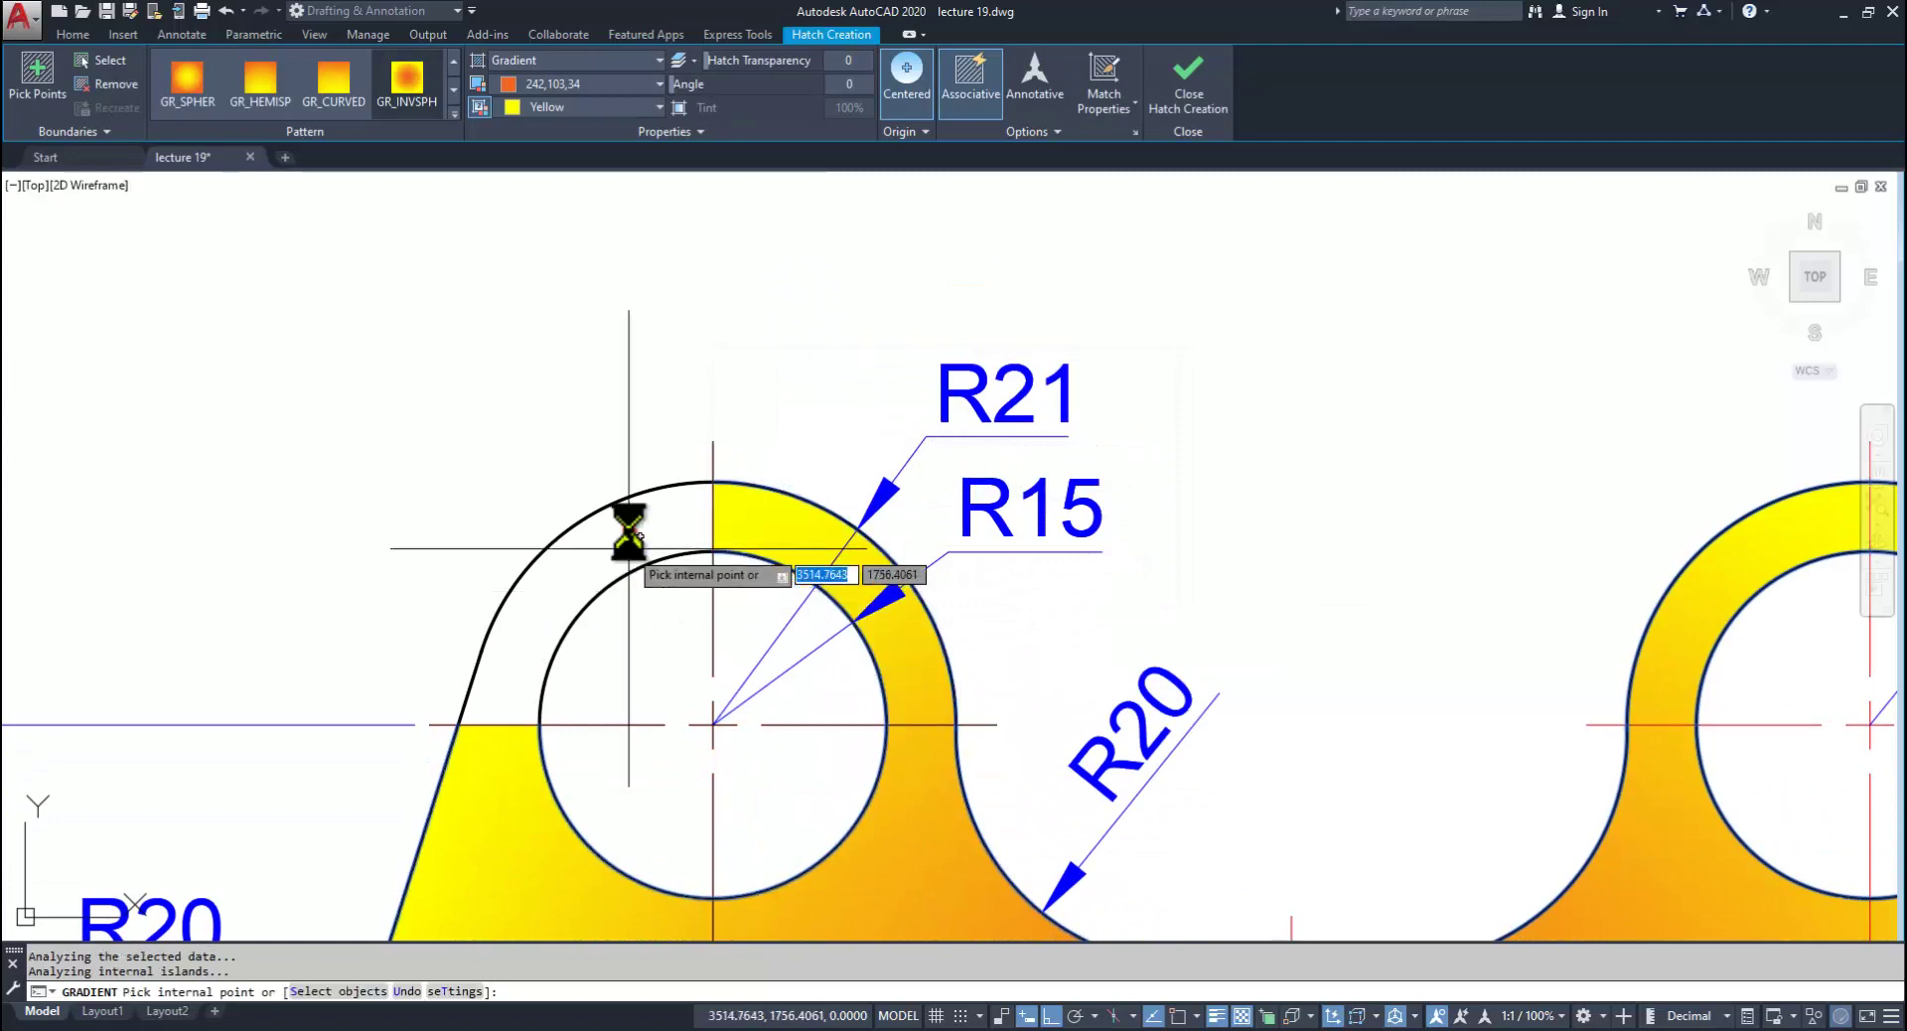
scroll(690, 320, "down", 5)
key("Return")
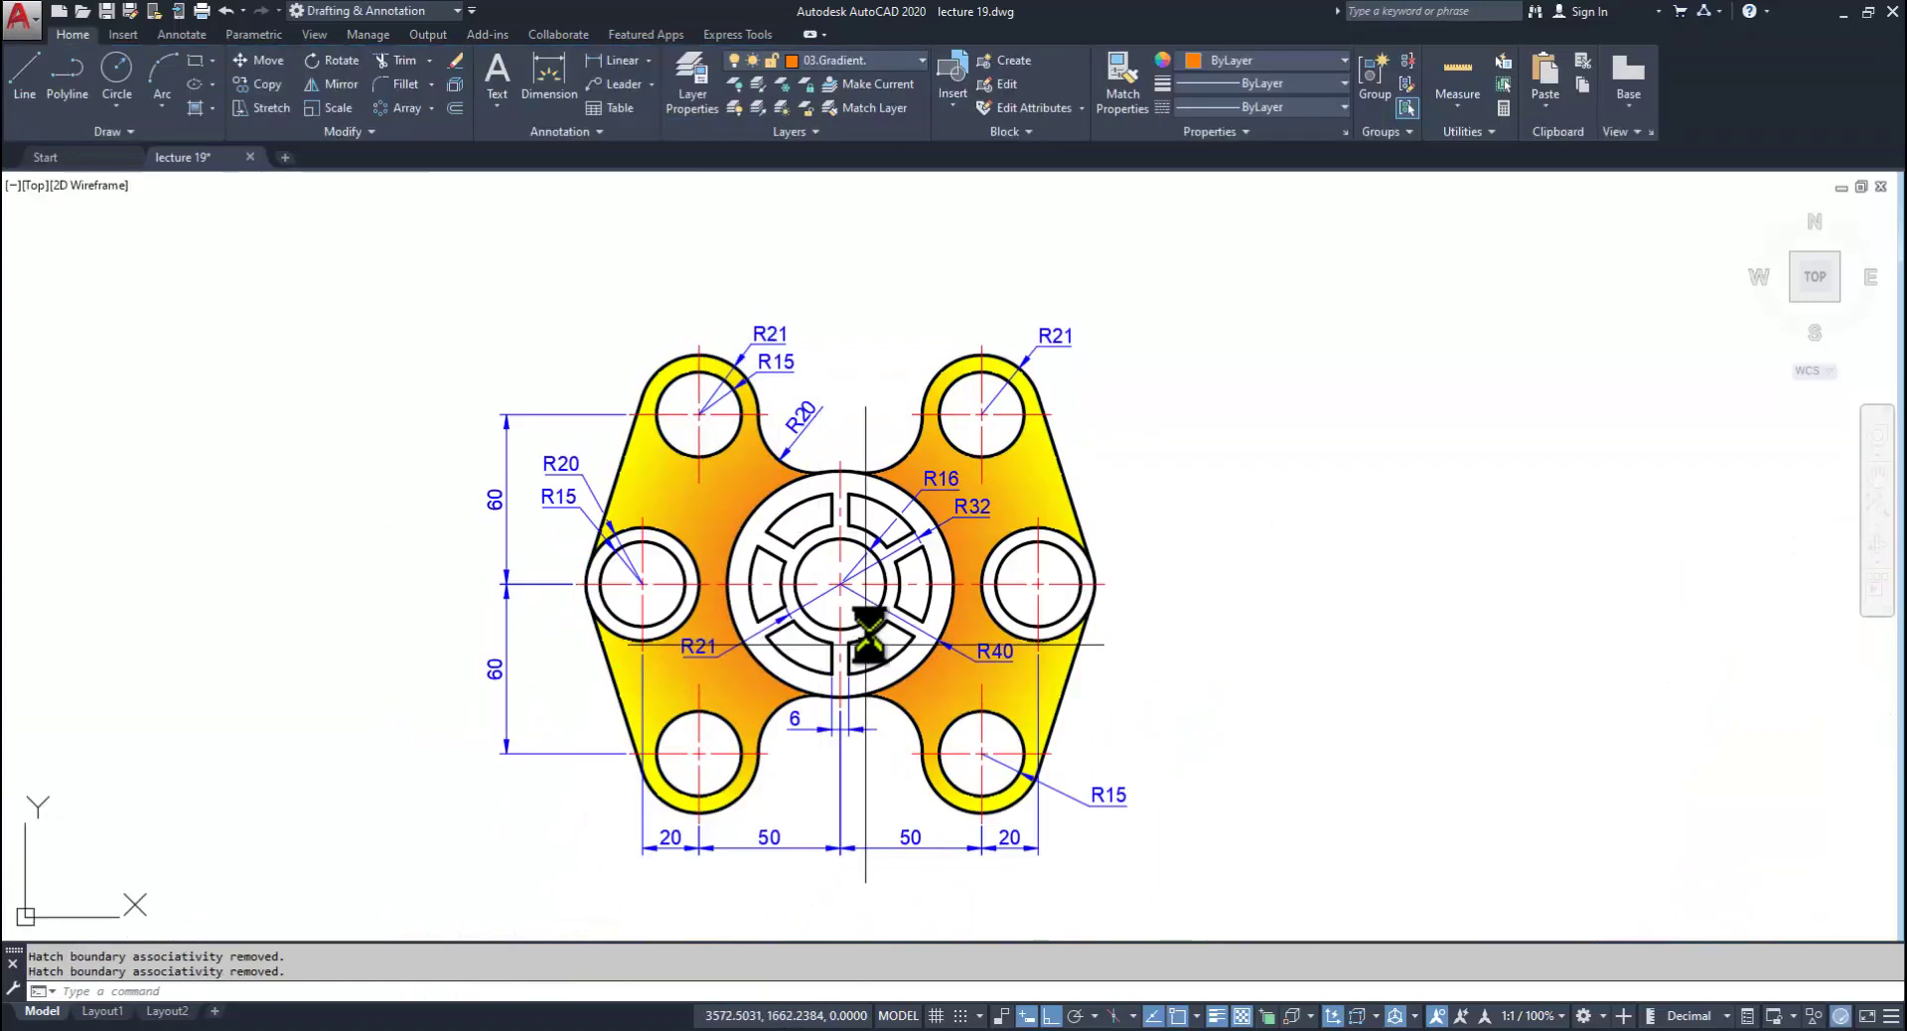
Step: Compare the filled plate with the reference exercise PDF, examining the colours of the holes
scroll(869, 636, "up", 1)
mouse_move(927, 649)
middle_mouse_down()
mouse_move(903, 724)
mouse_move(882, 672)
mouse_move(977, 632)
middle_mouse_up()
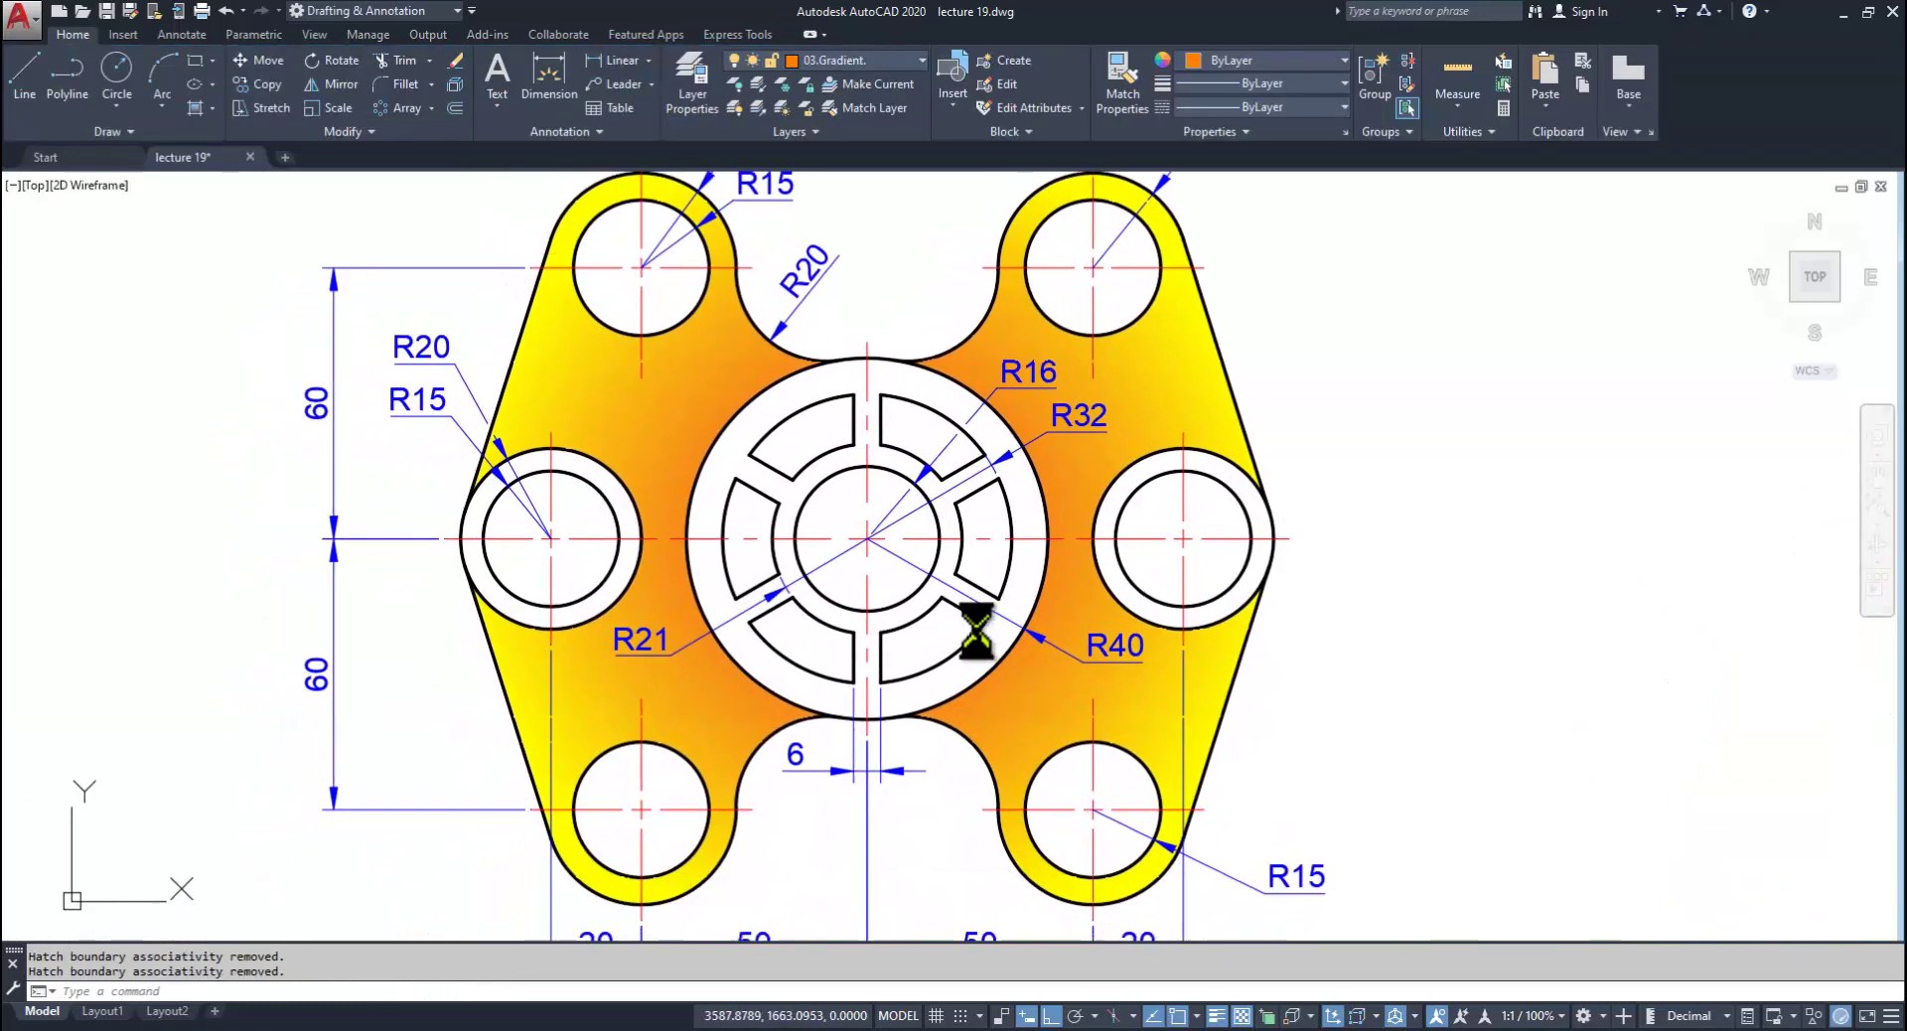
key("alt+Tab")
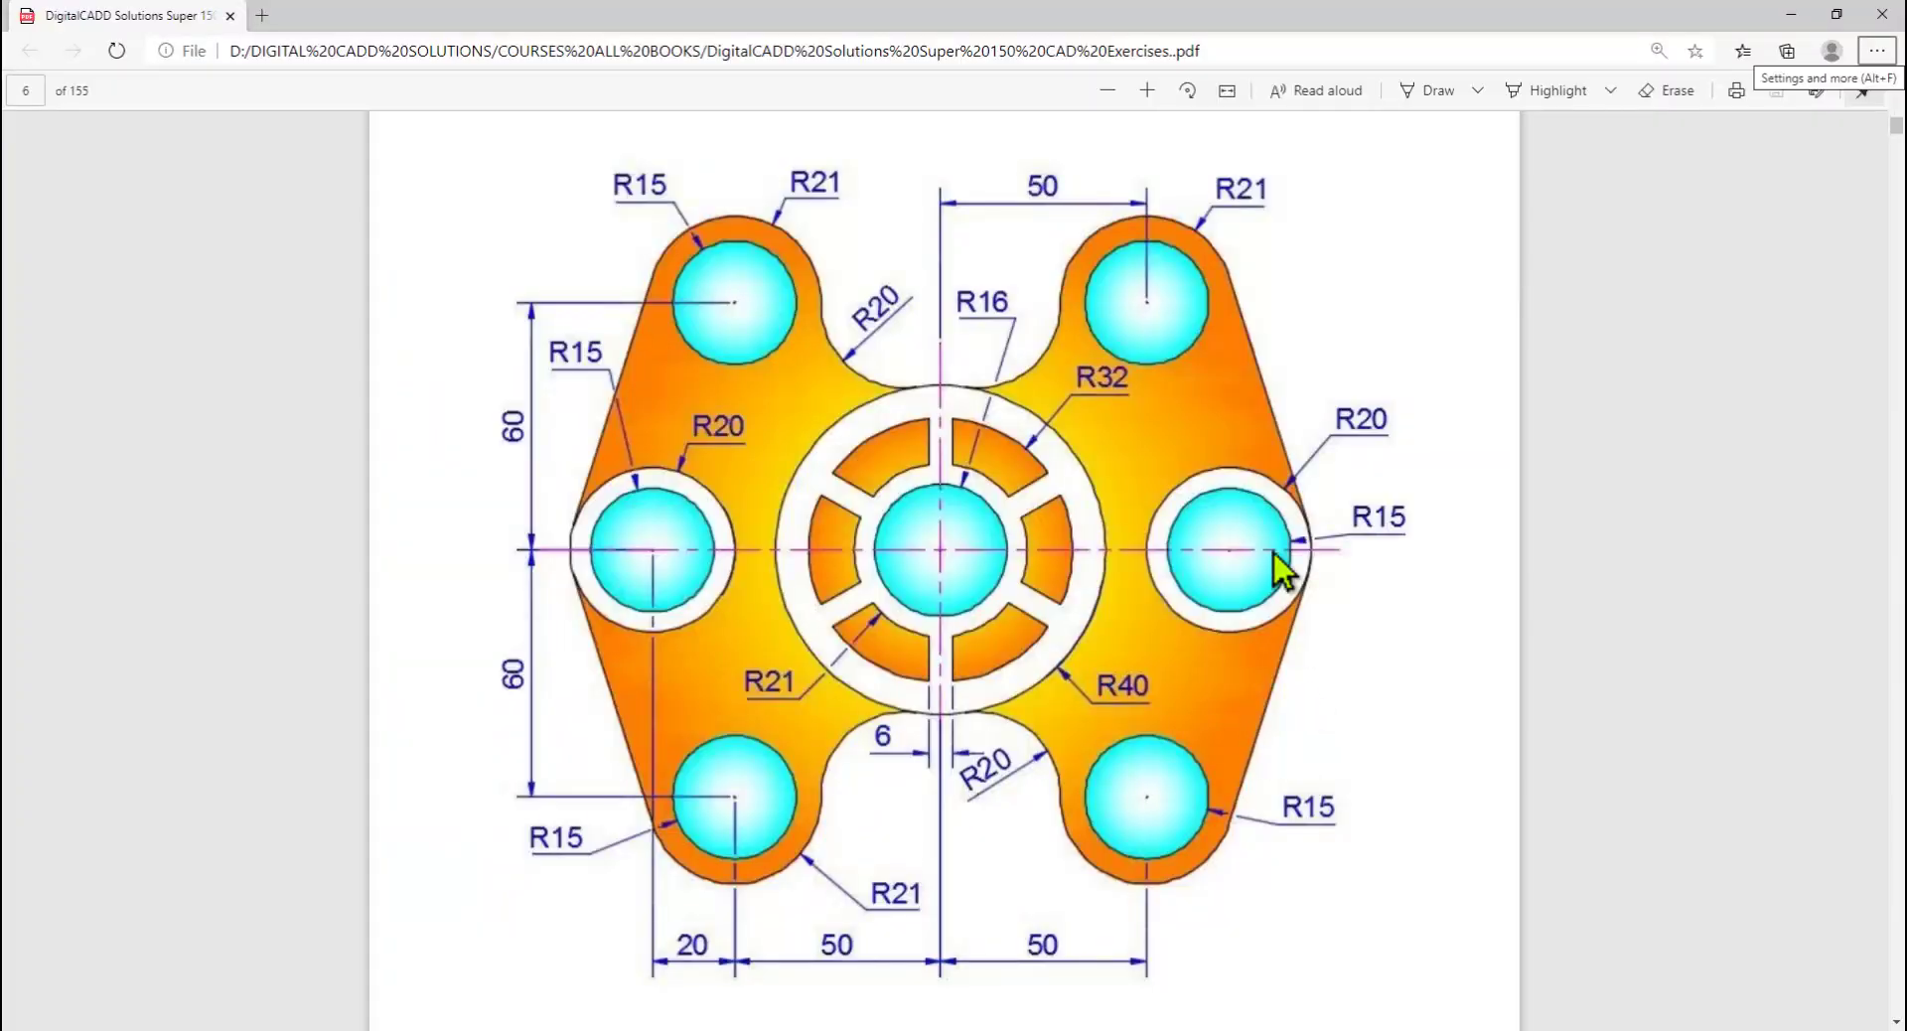
key("alt+Tab")
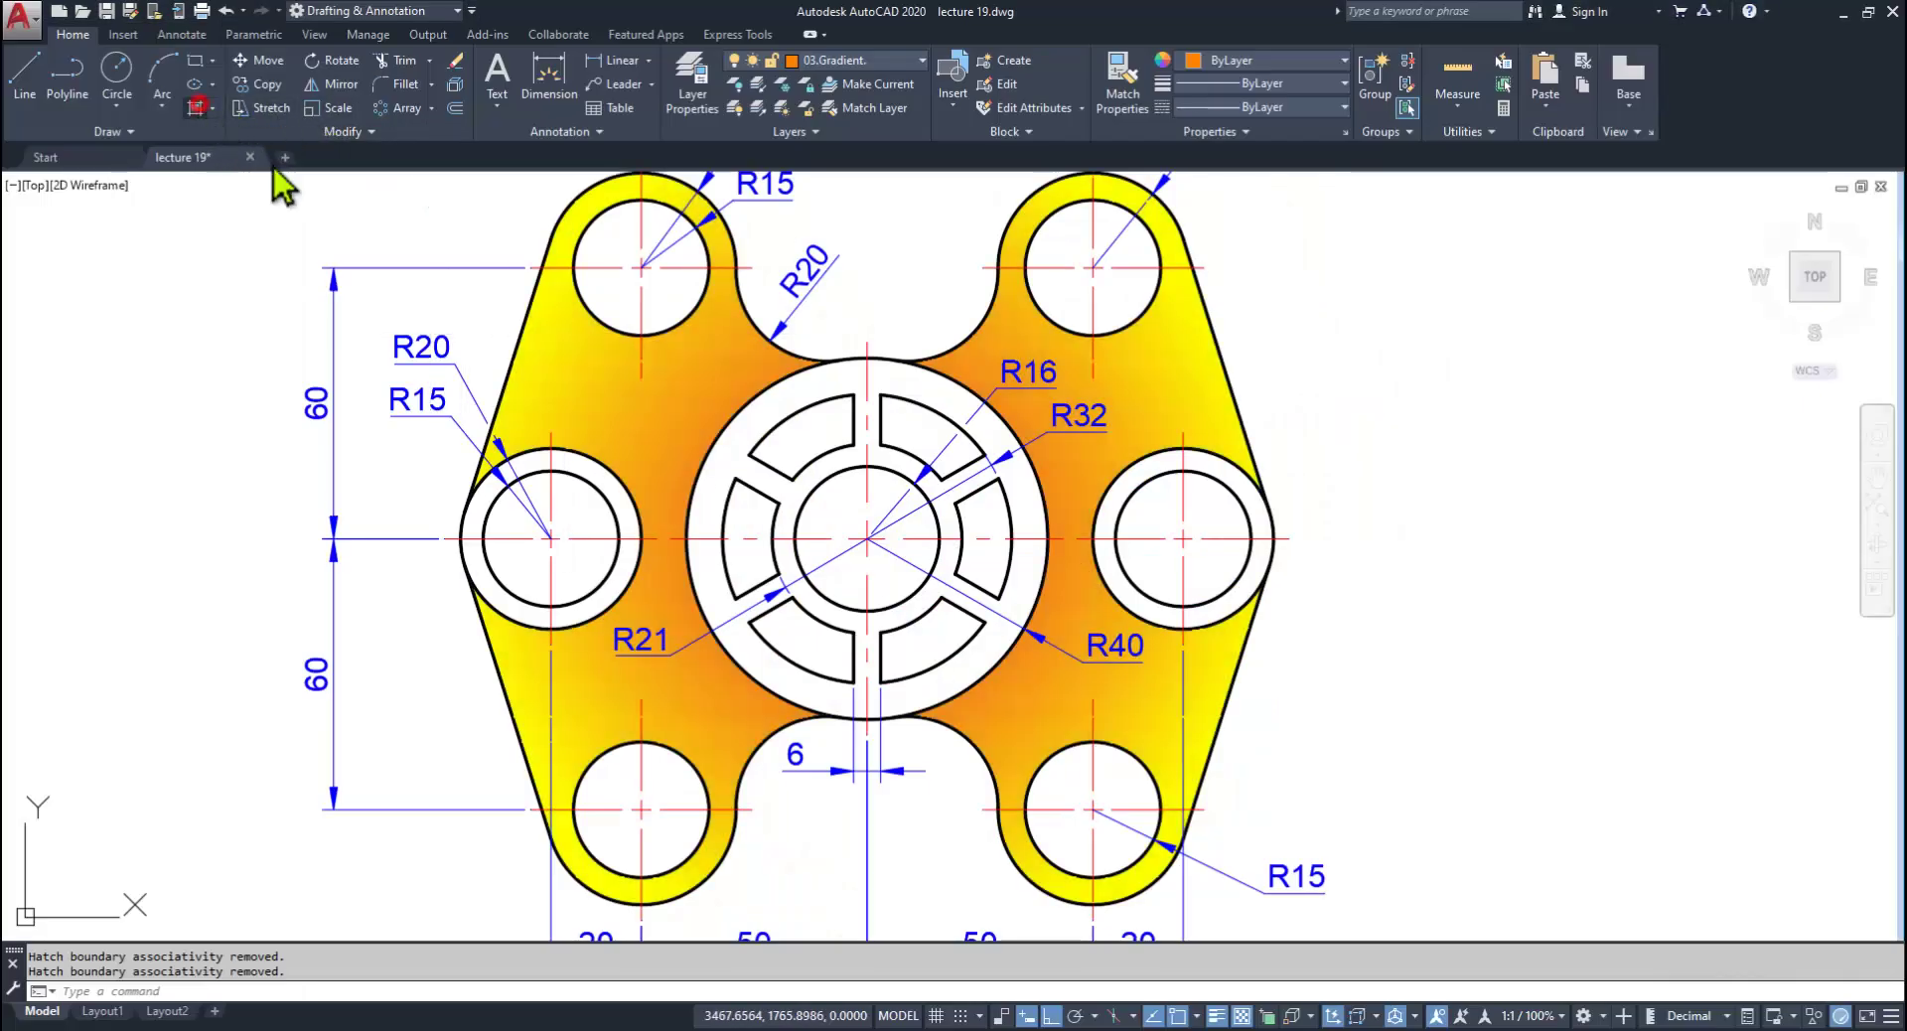
left_click(518, 94)
key("alt+Tab")
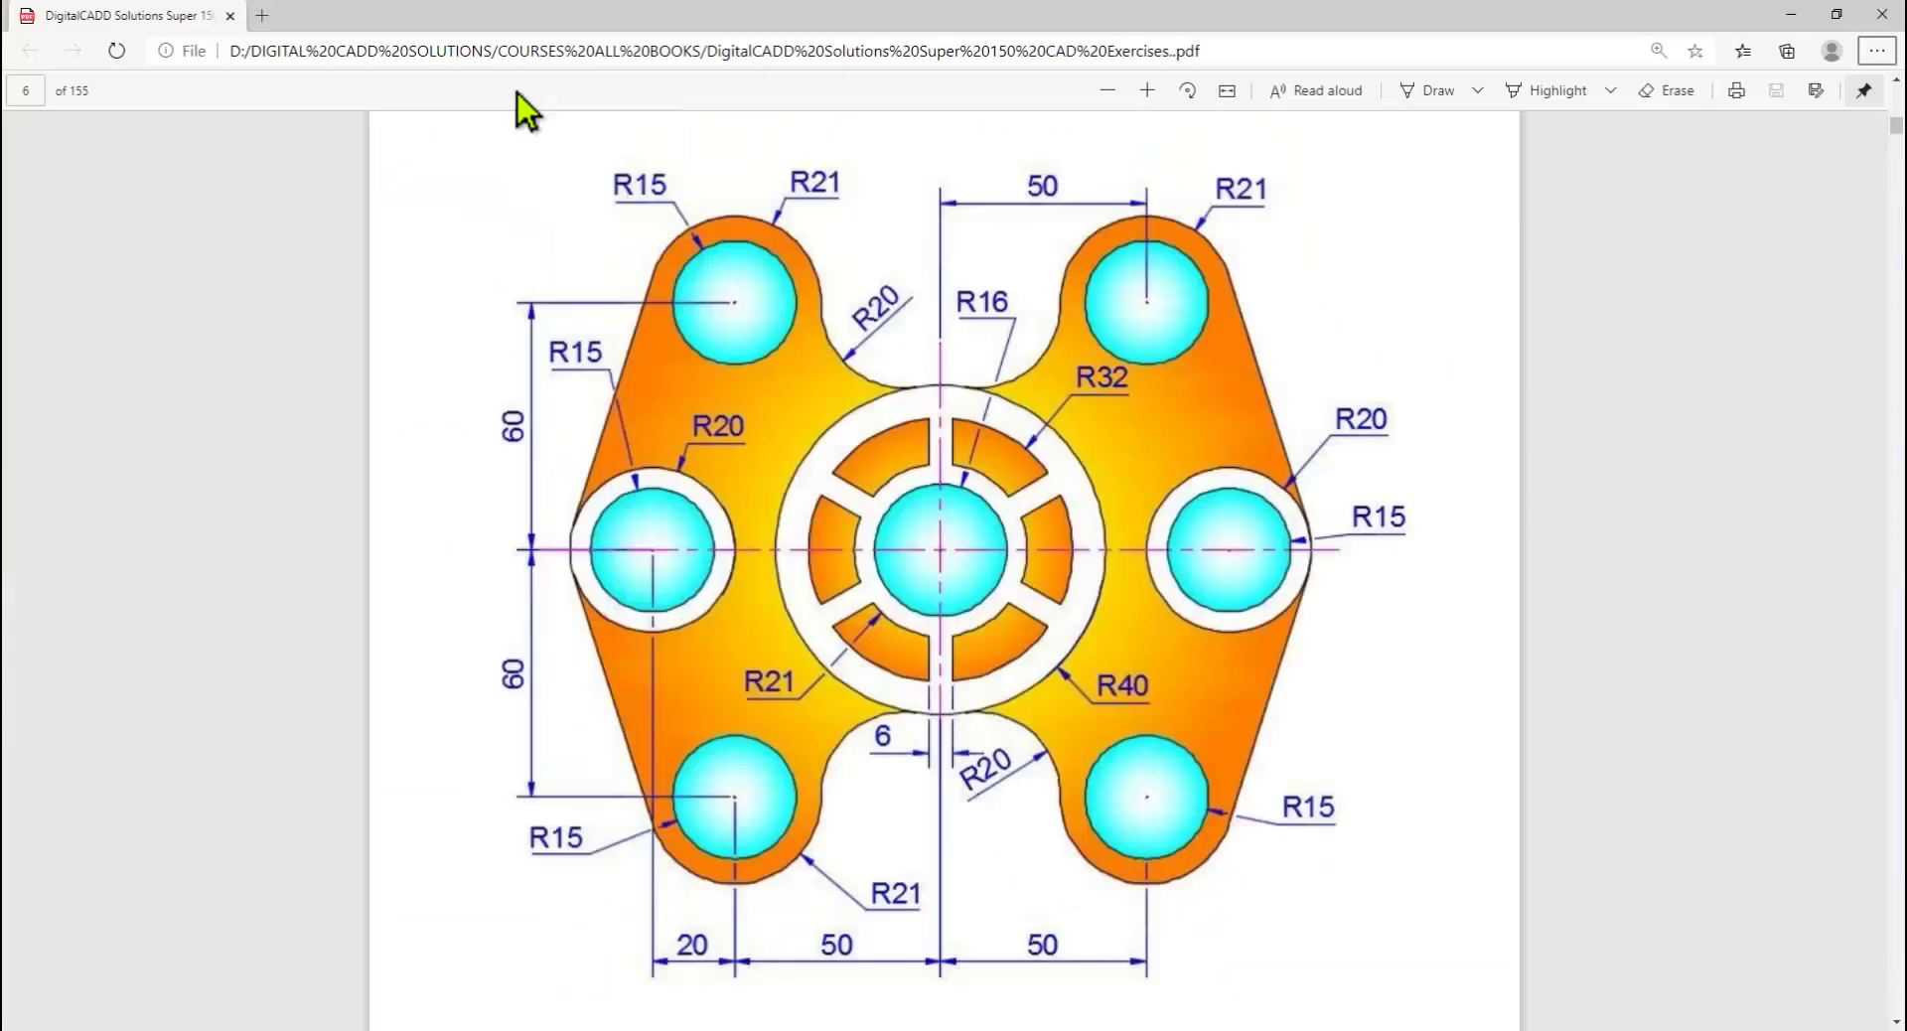
key("alt+Tab")
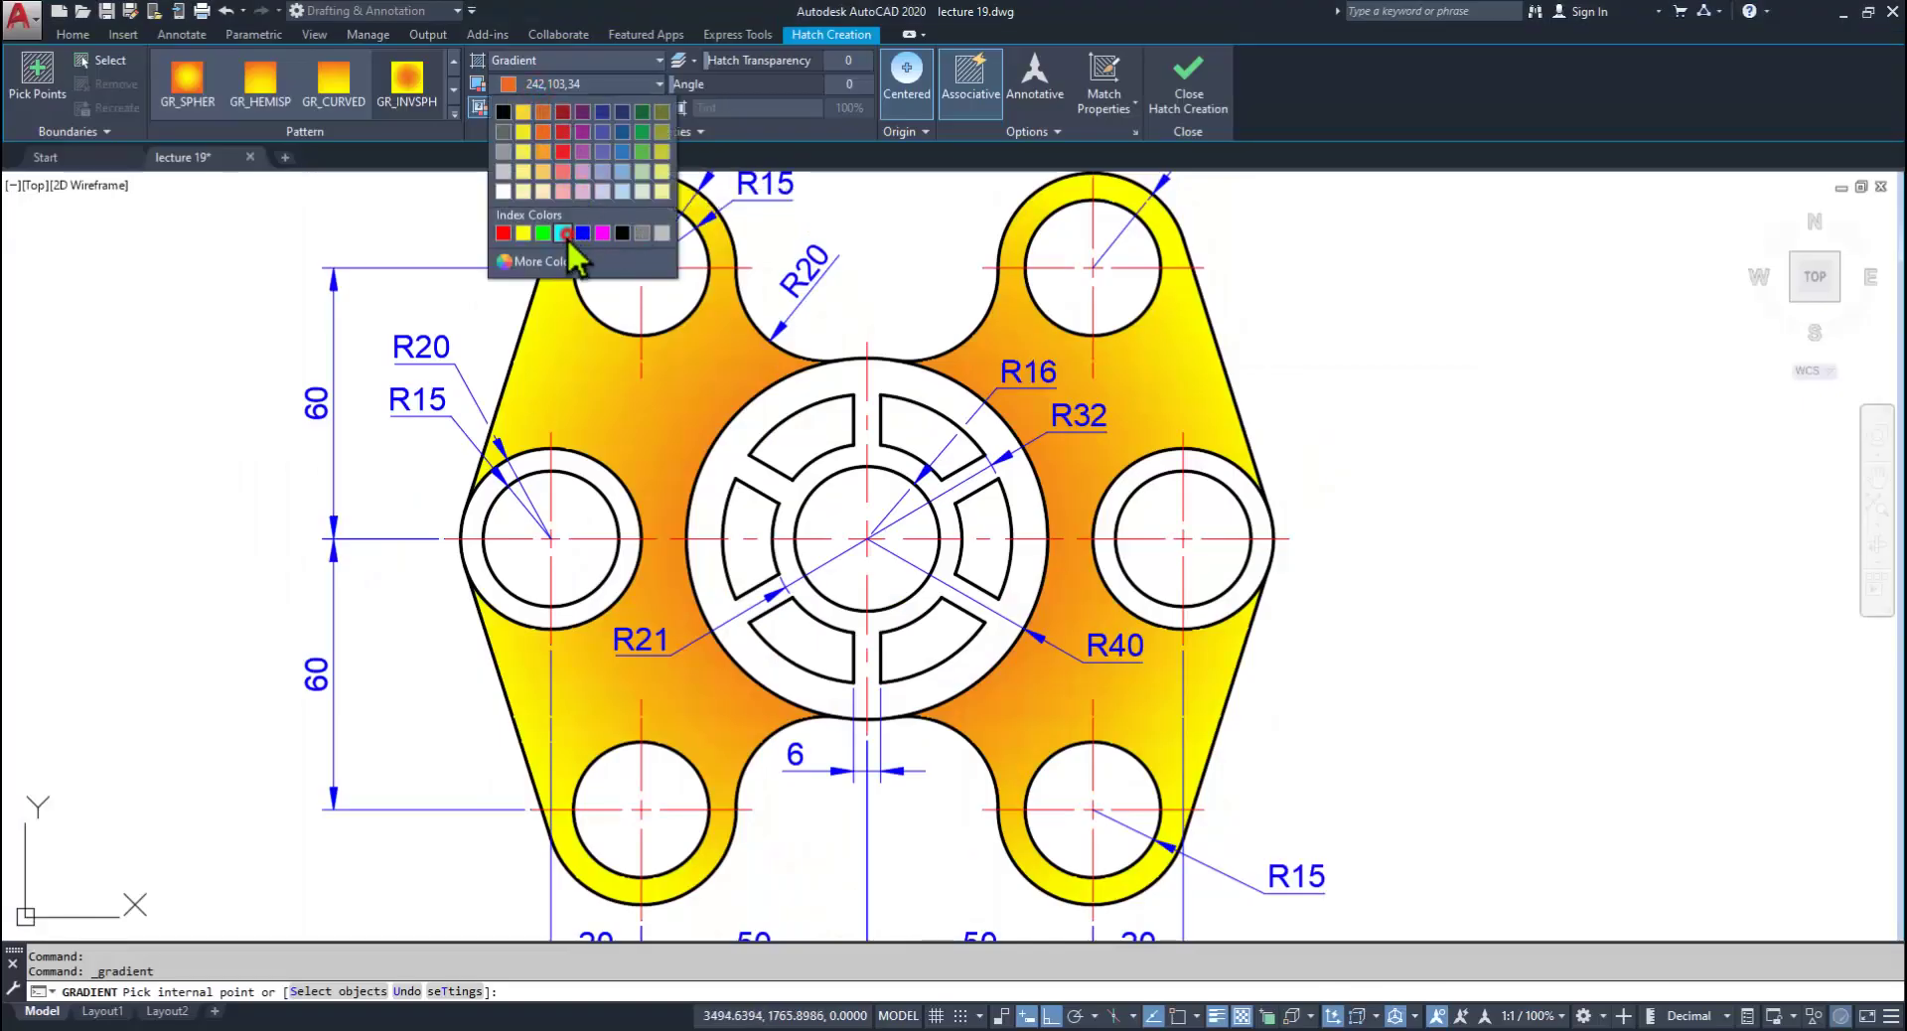
Step: Fill the middle-left hole with a gradient from cyan to white (255,255,255), checking it against the reference PDF
left_click(564, 235)
key("alt+Tab")
key("alt+Tab")
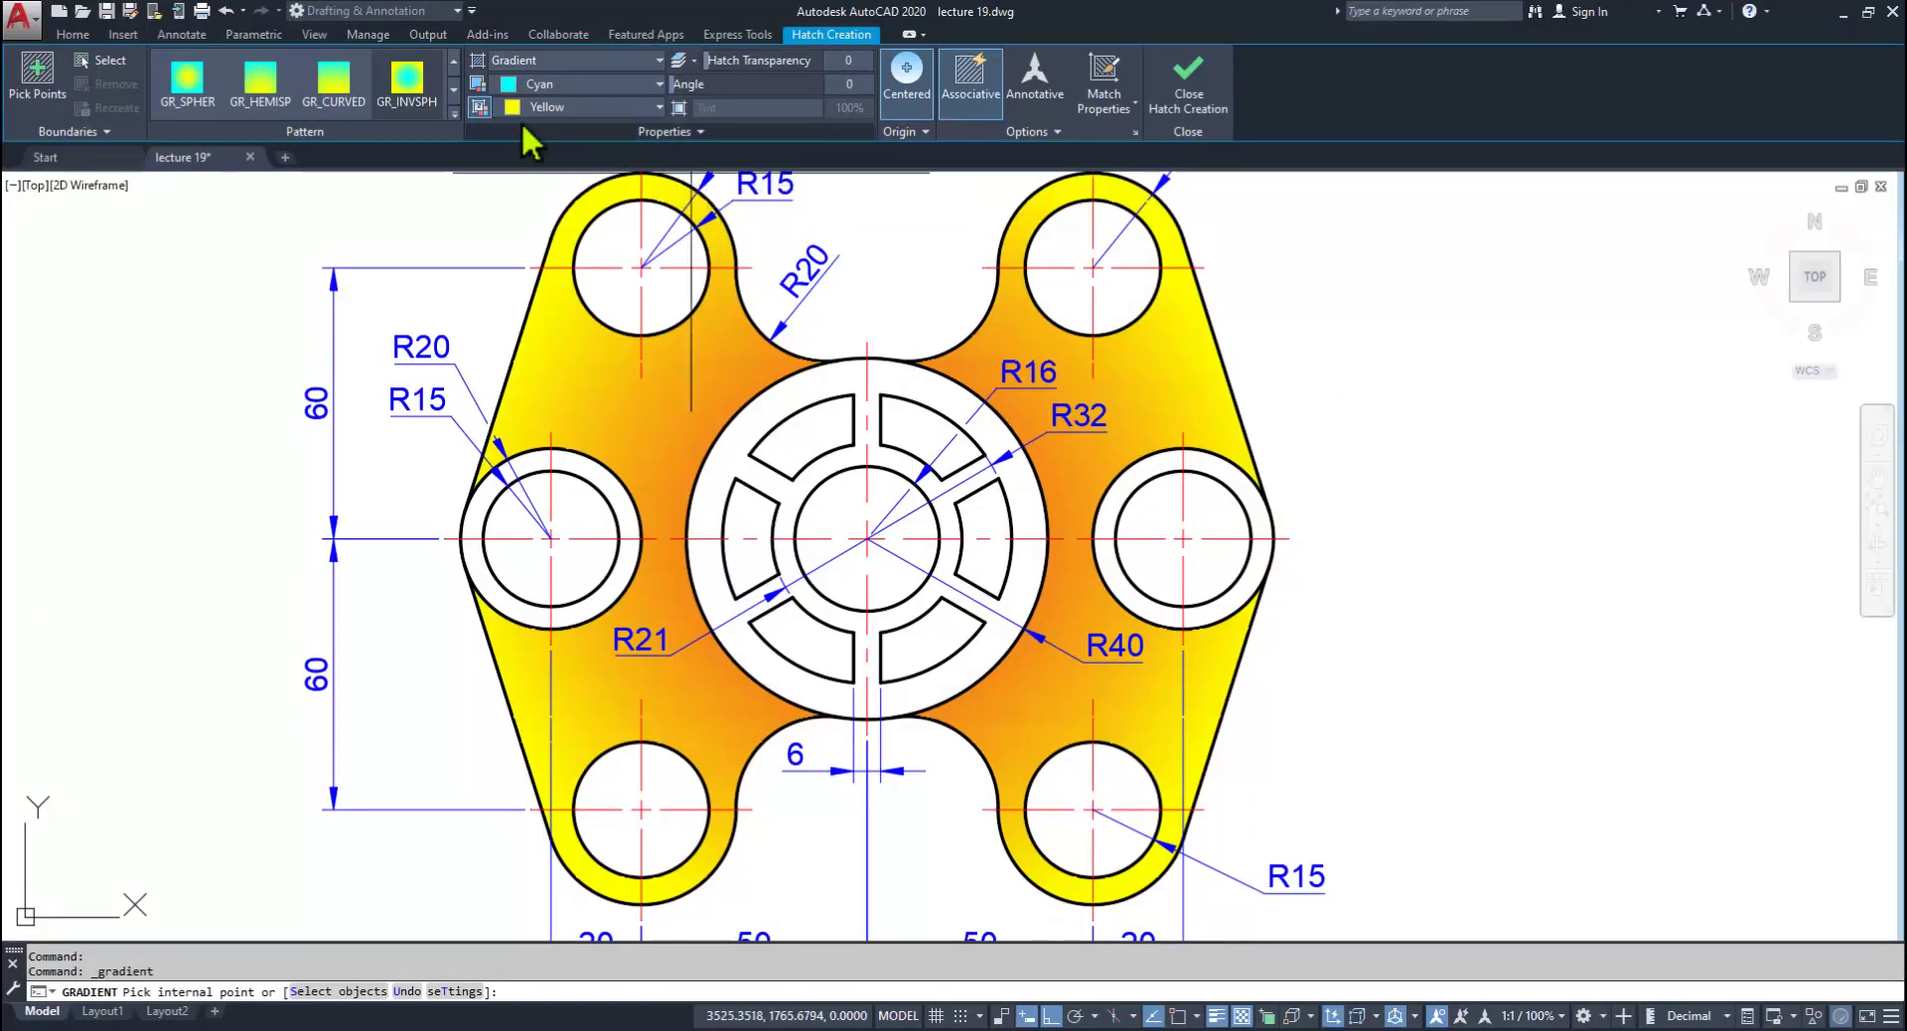
left_click(514, 107)
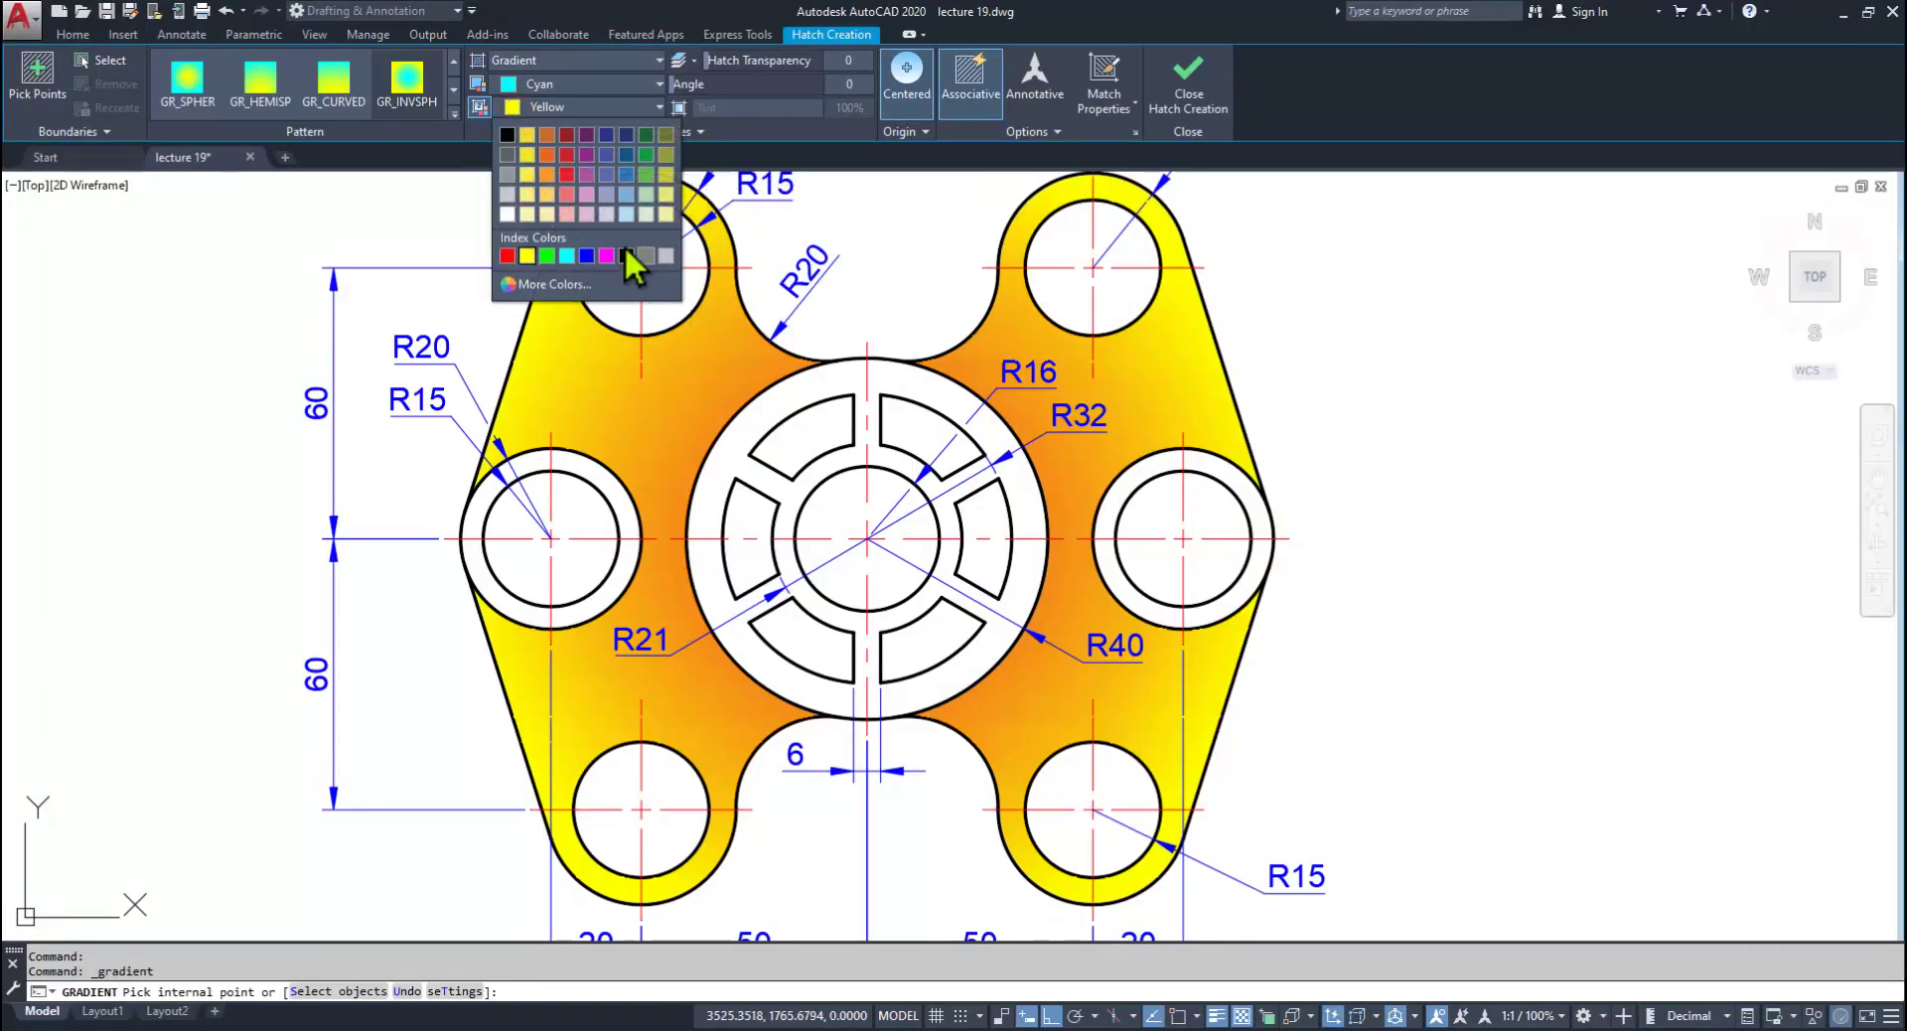
left_click(508, 215)
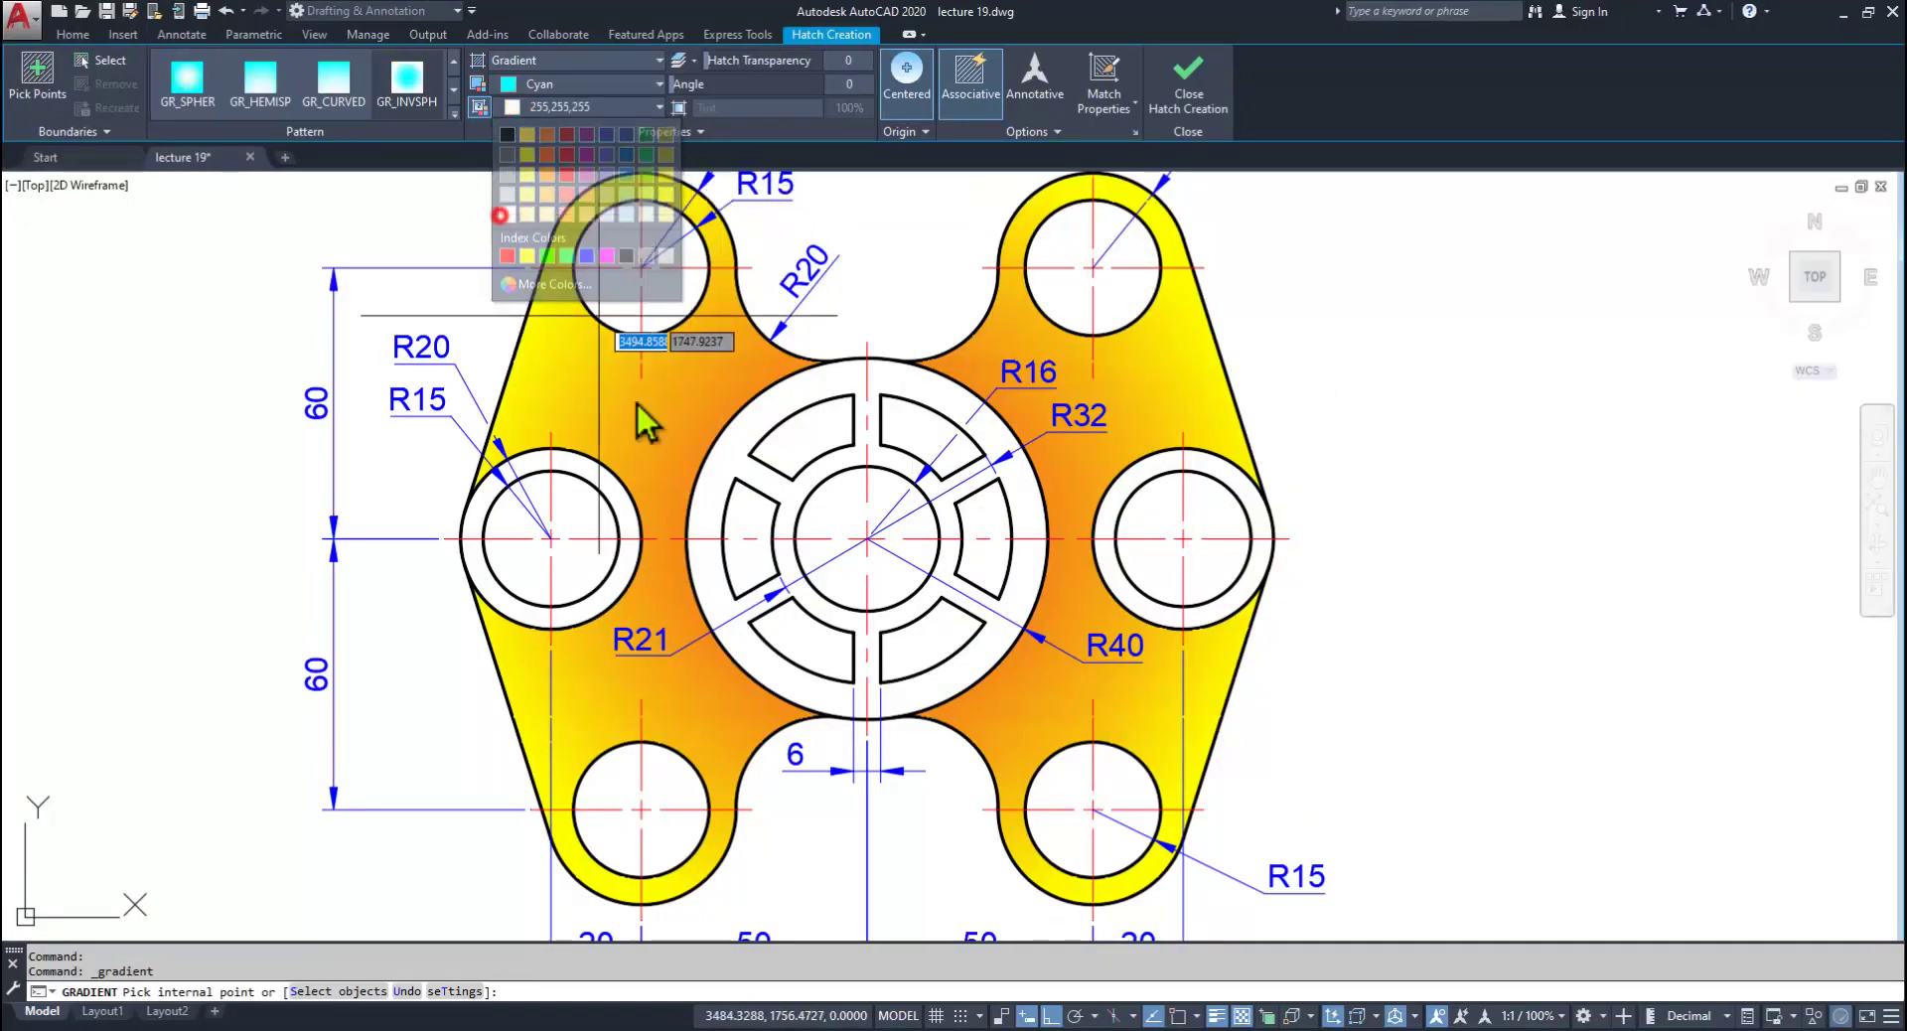
left_click(588, 532)
key("alt+Tab")
key("alt+Tab")
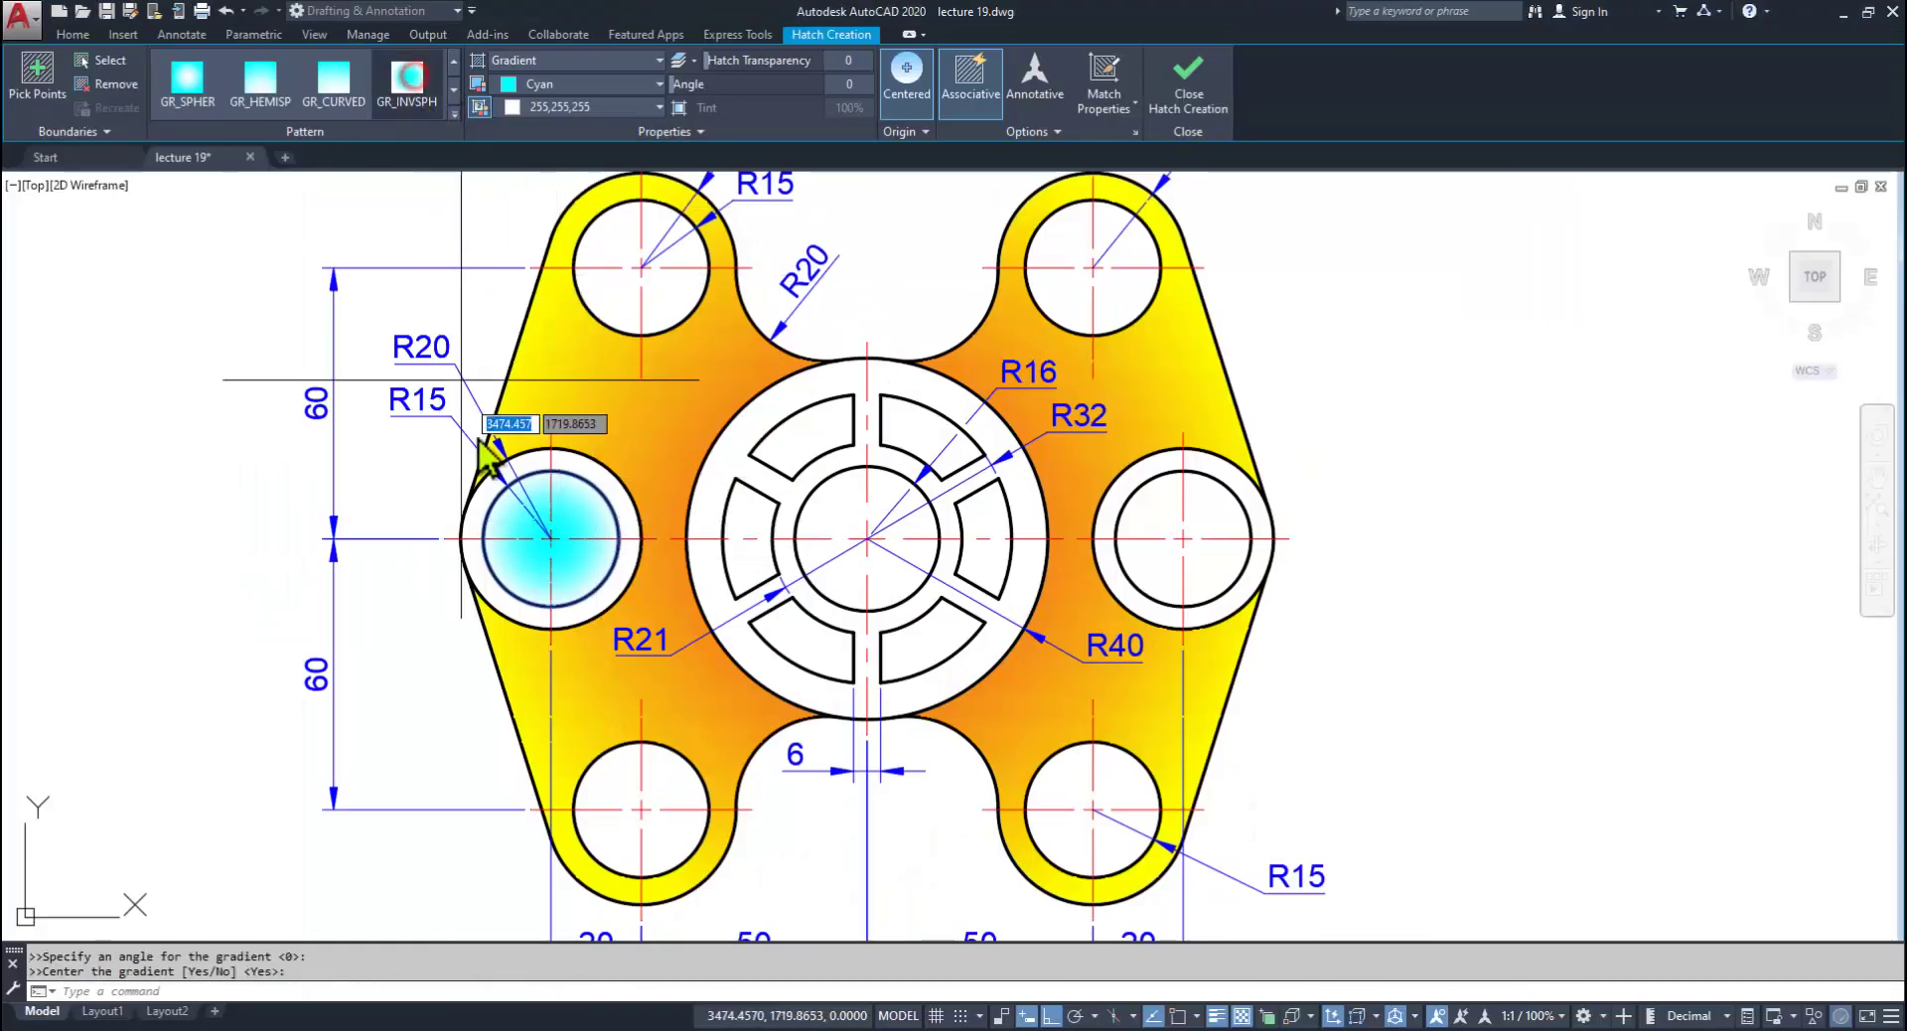
Step: Swap the gradient colours so the first is white (255,255,255) and the second is cyan
left_click(546, 86)
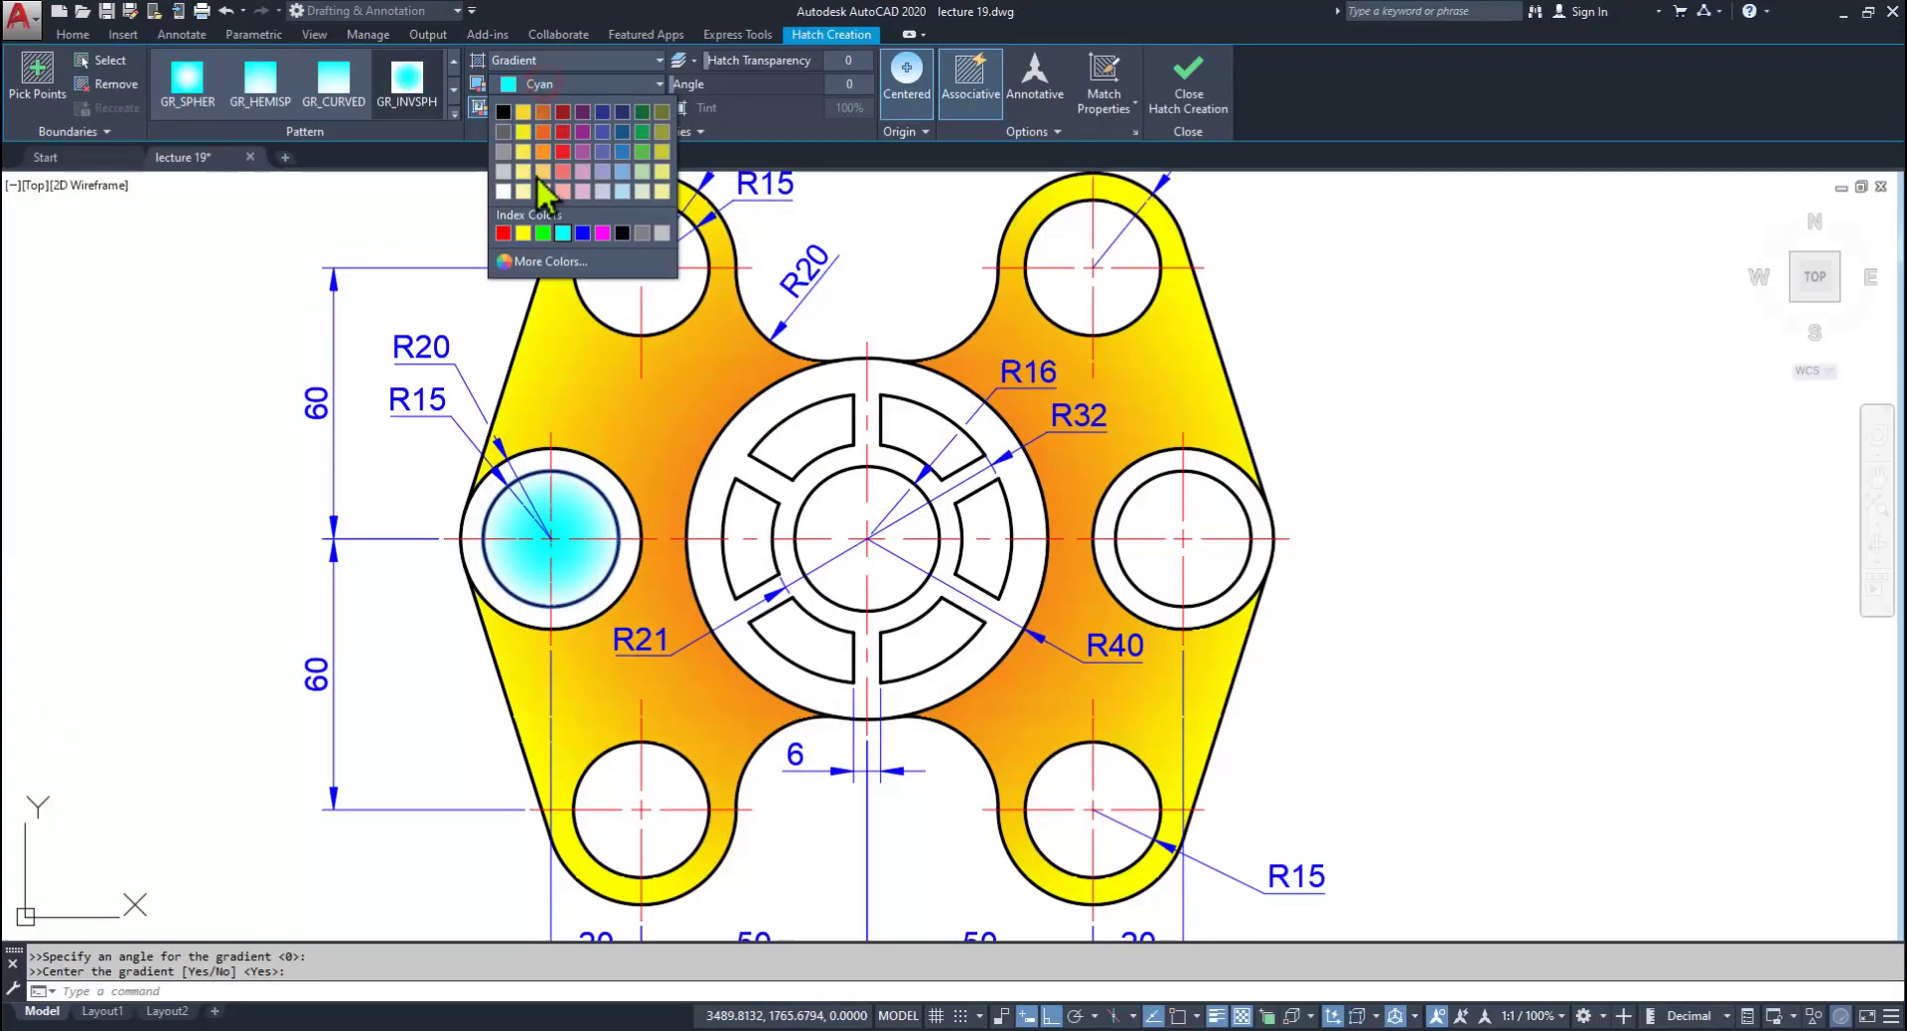
left_click(502, 190)
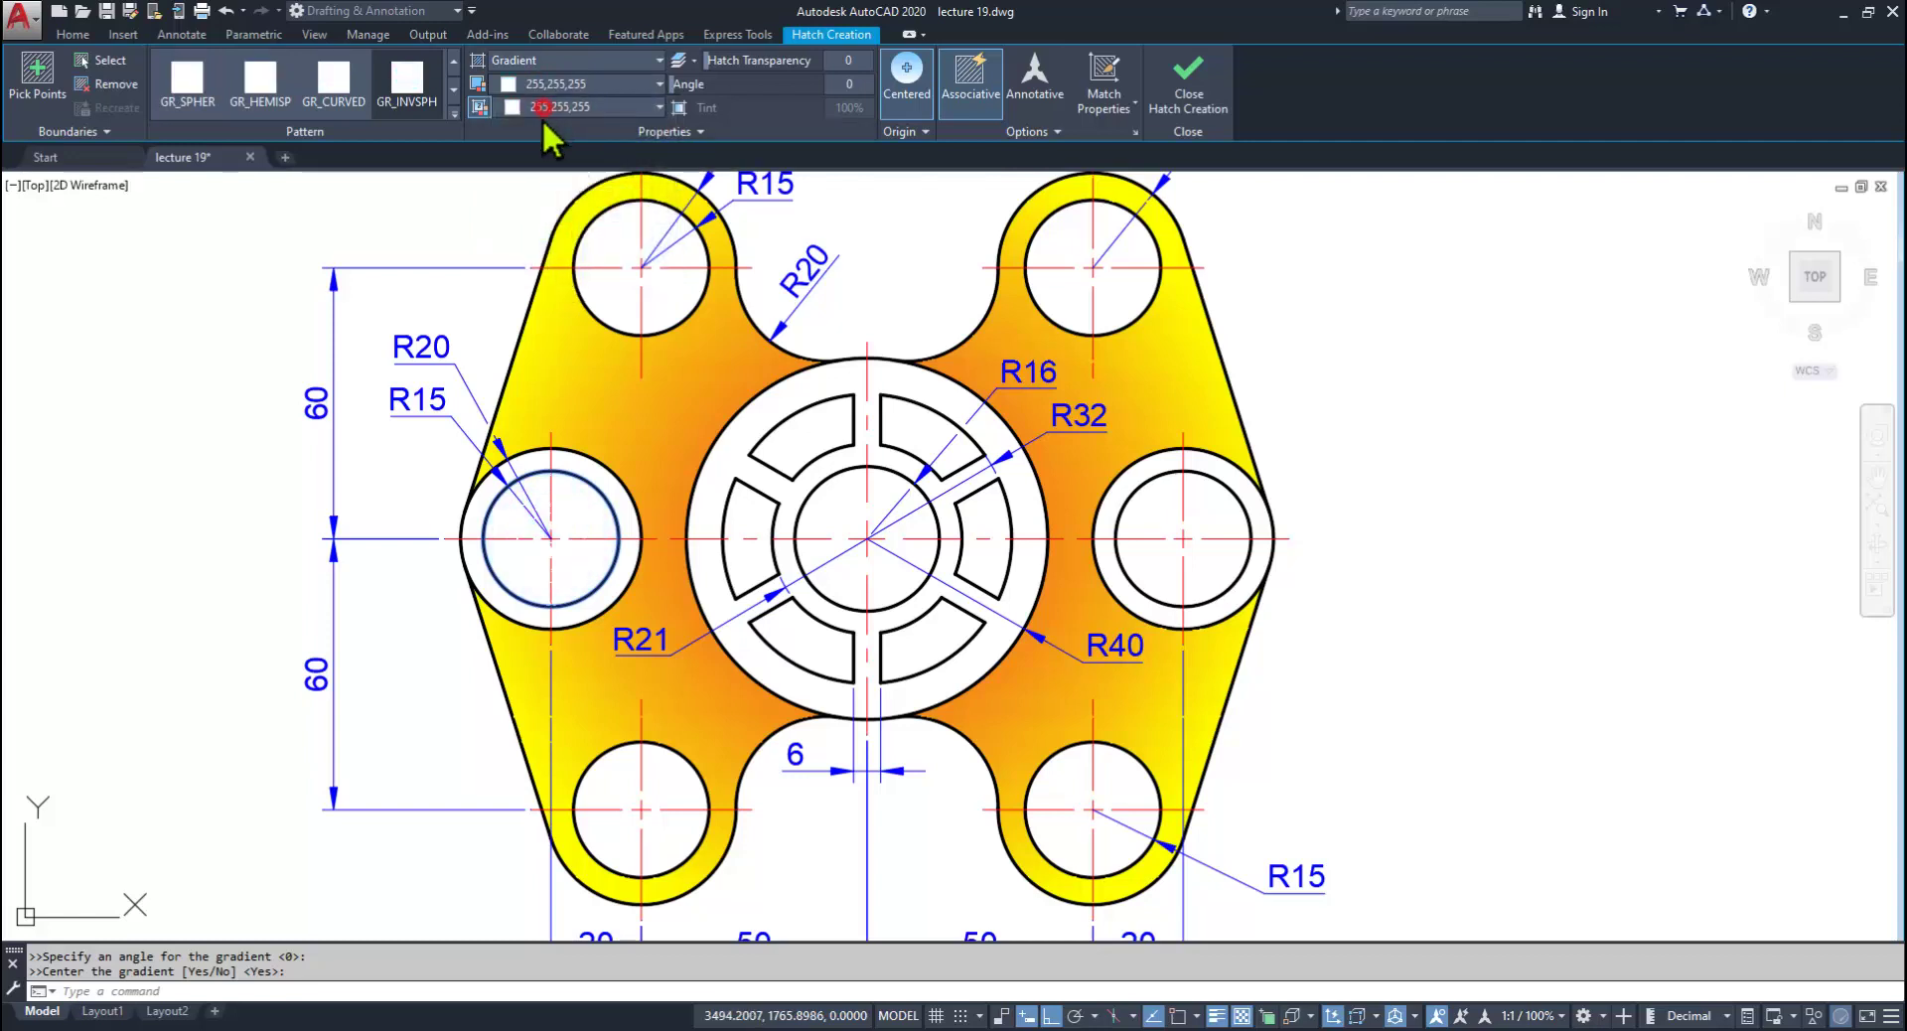
left_click(541, 108)
left_click(567, 257)
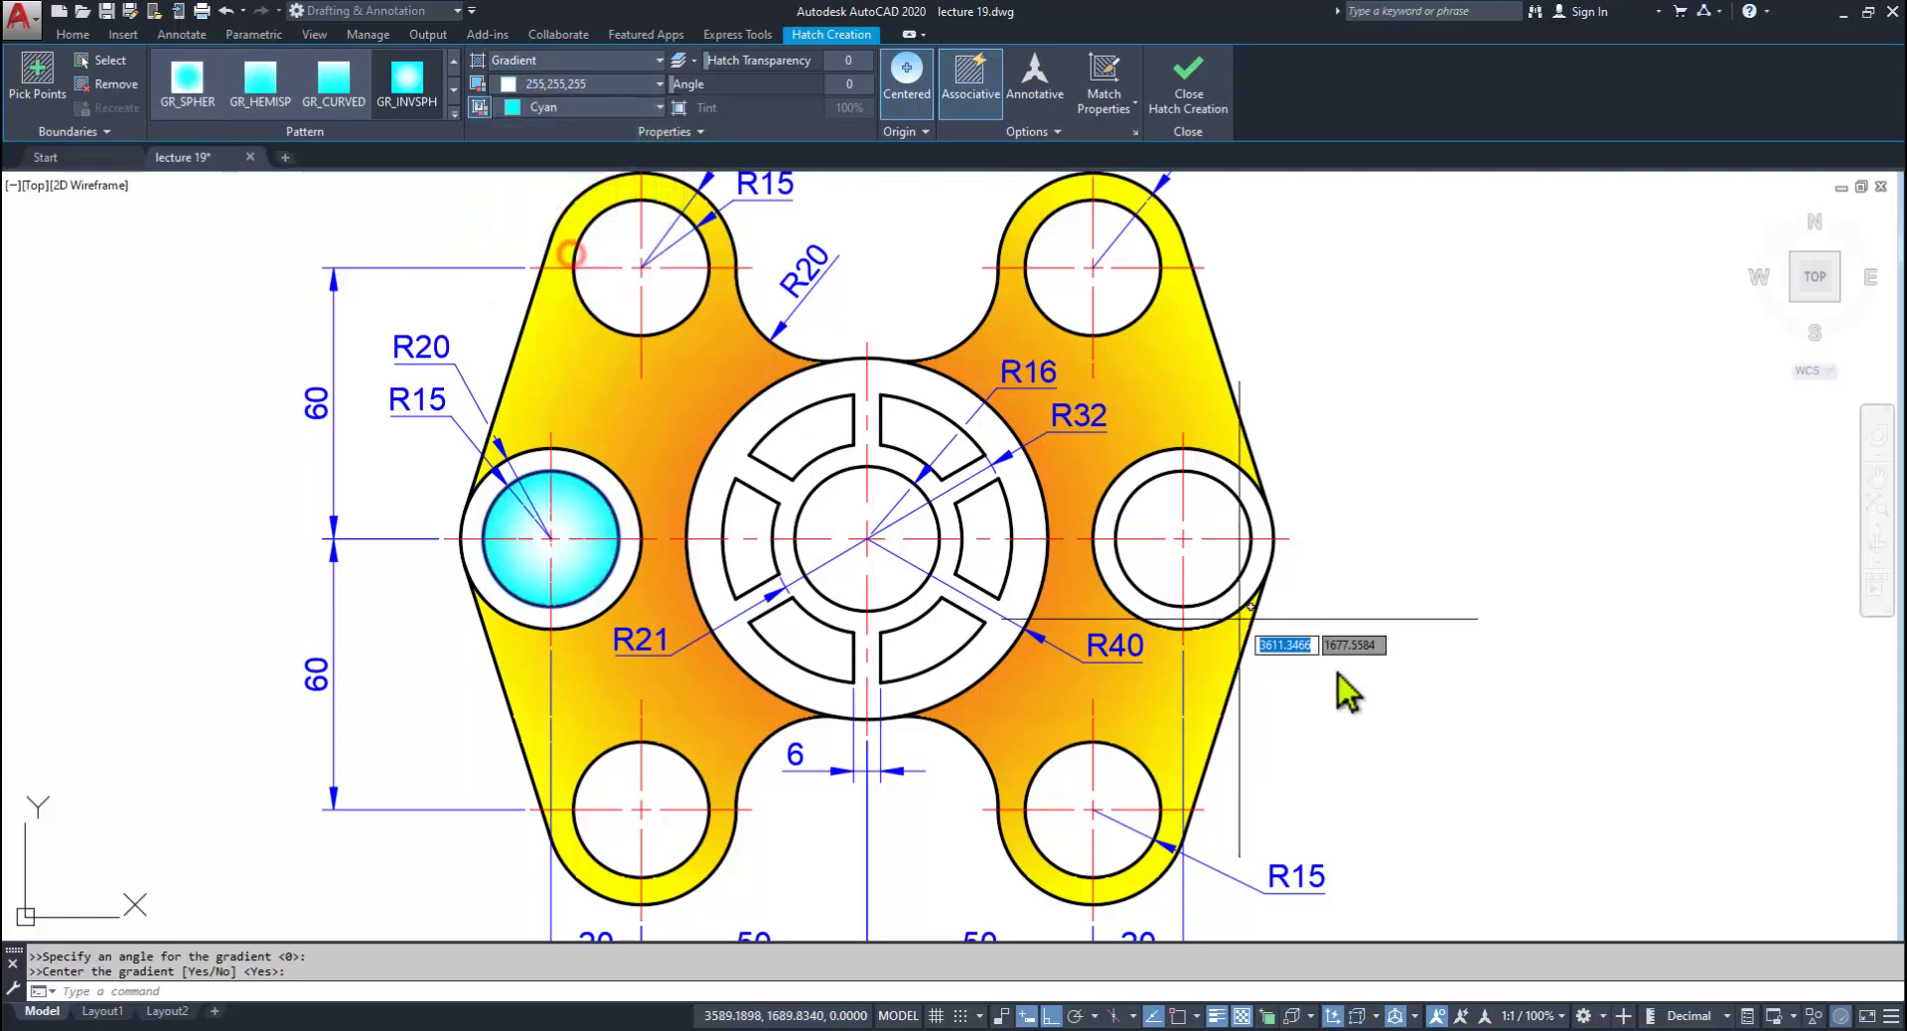
Step: Apply the white-to-cyan gradient to the other five boss holes and the central R16 hole, checking the reference PDF
left_click(1205, 570)
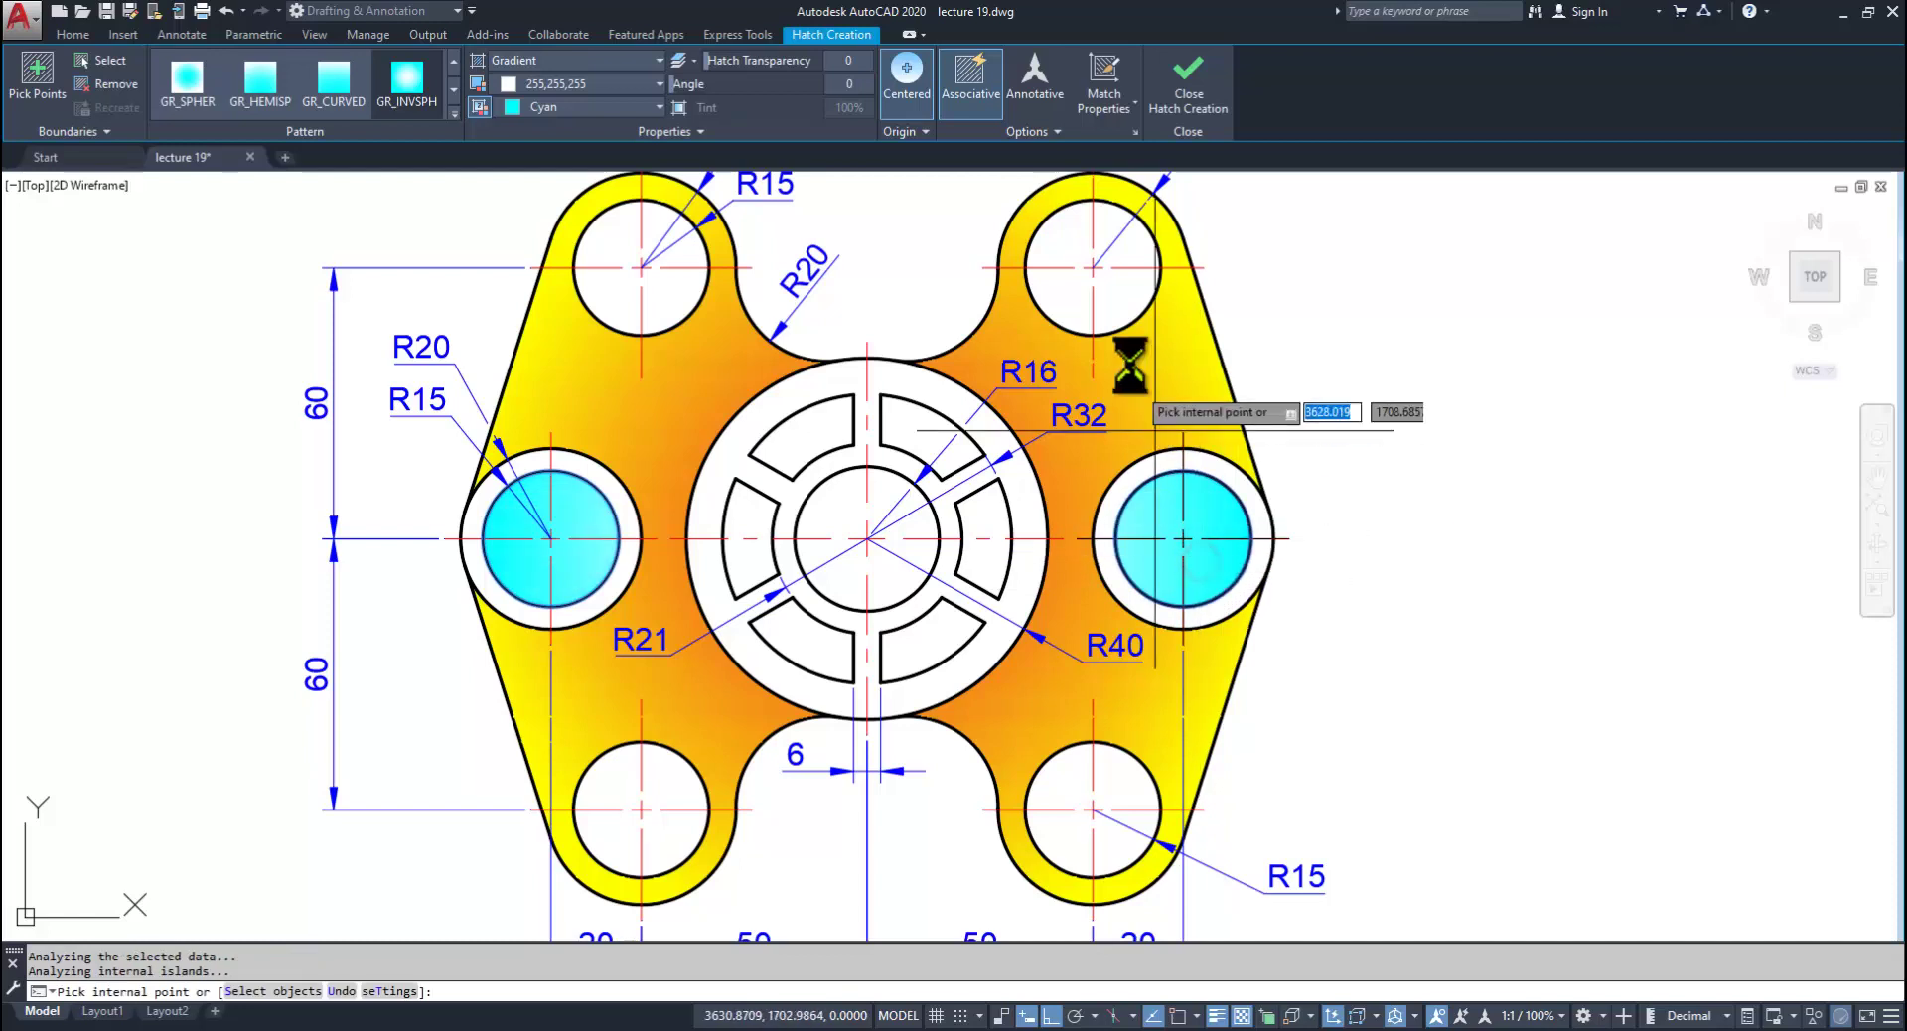
left_click(1106, 270)
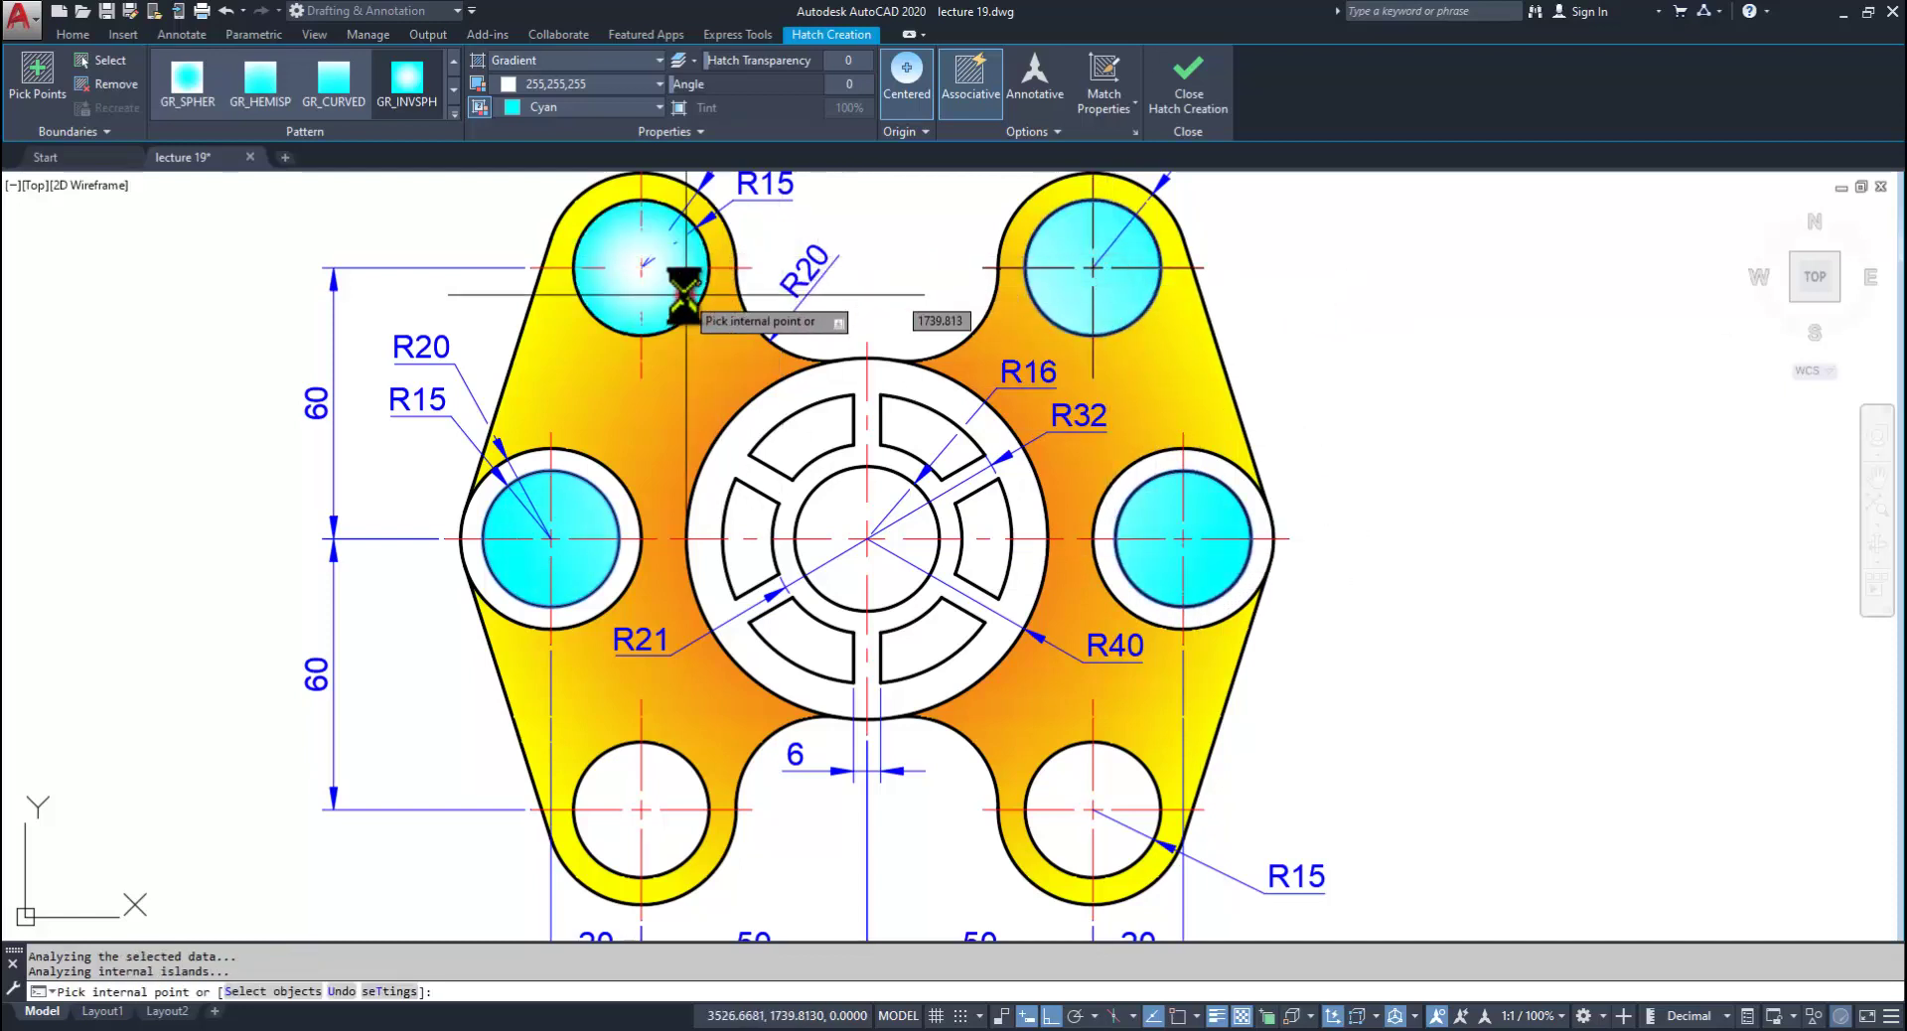
left_click(684, 280)
left_click(1117, 825)
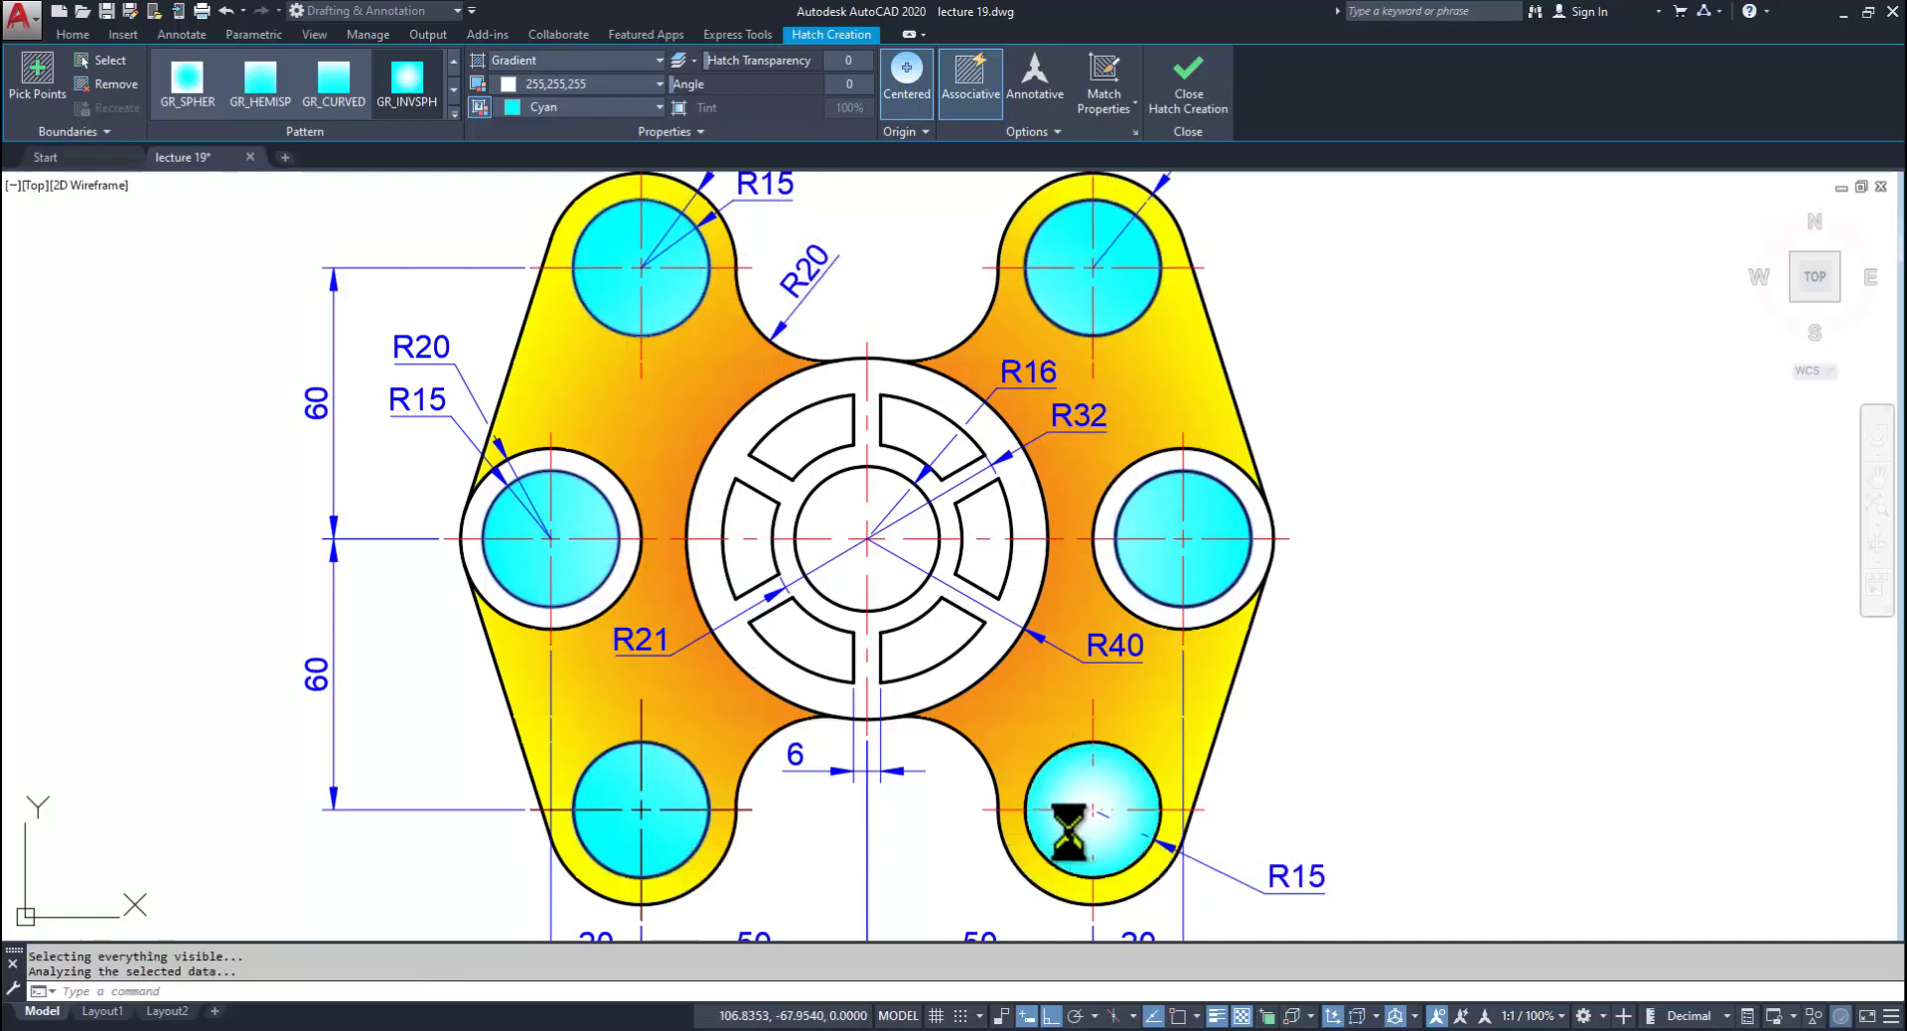
key("alt+Tab")
key("alt+Tab")
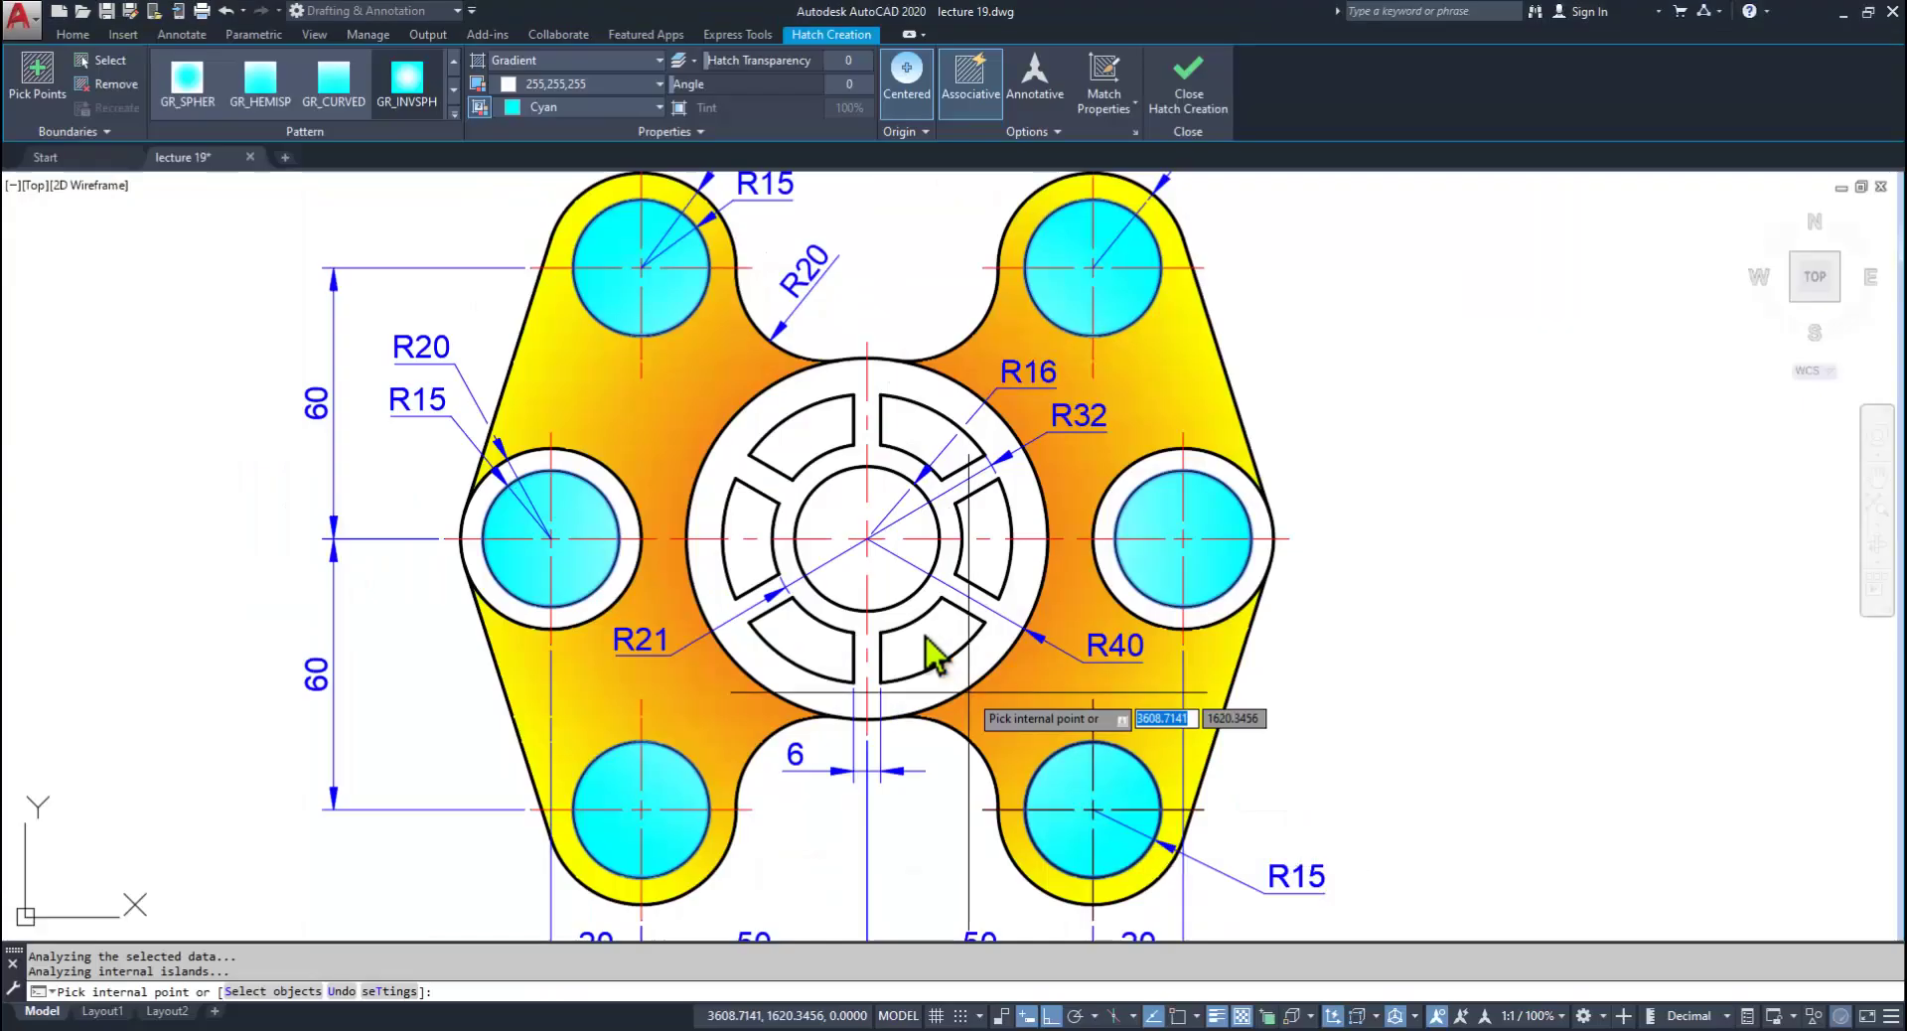
left_click(860, 574)
key("Return")
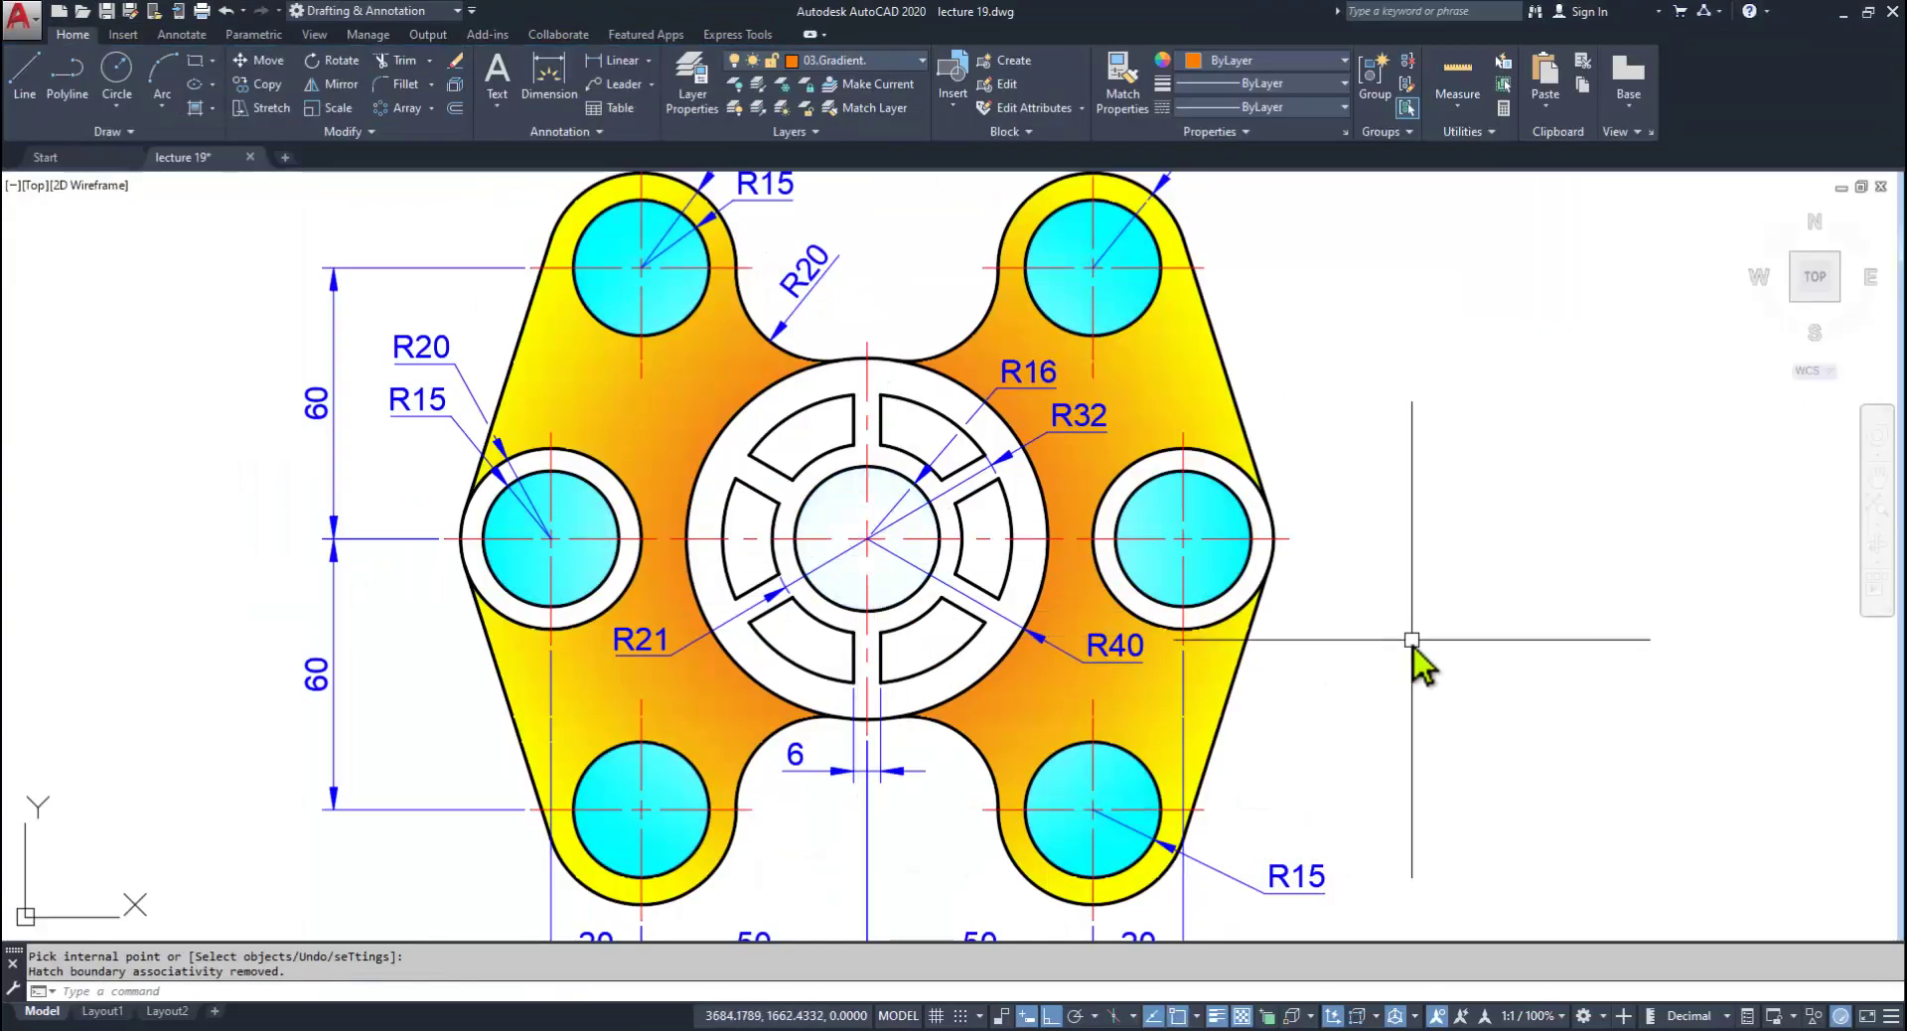
middle_click_drag(1056, 648, 997, 669)
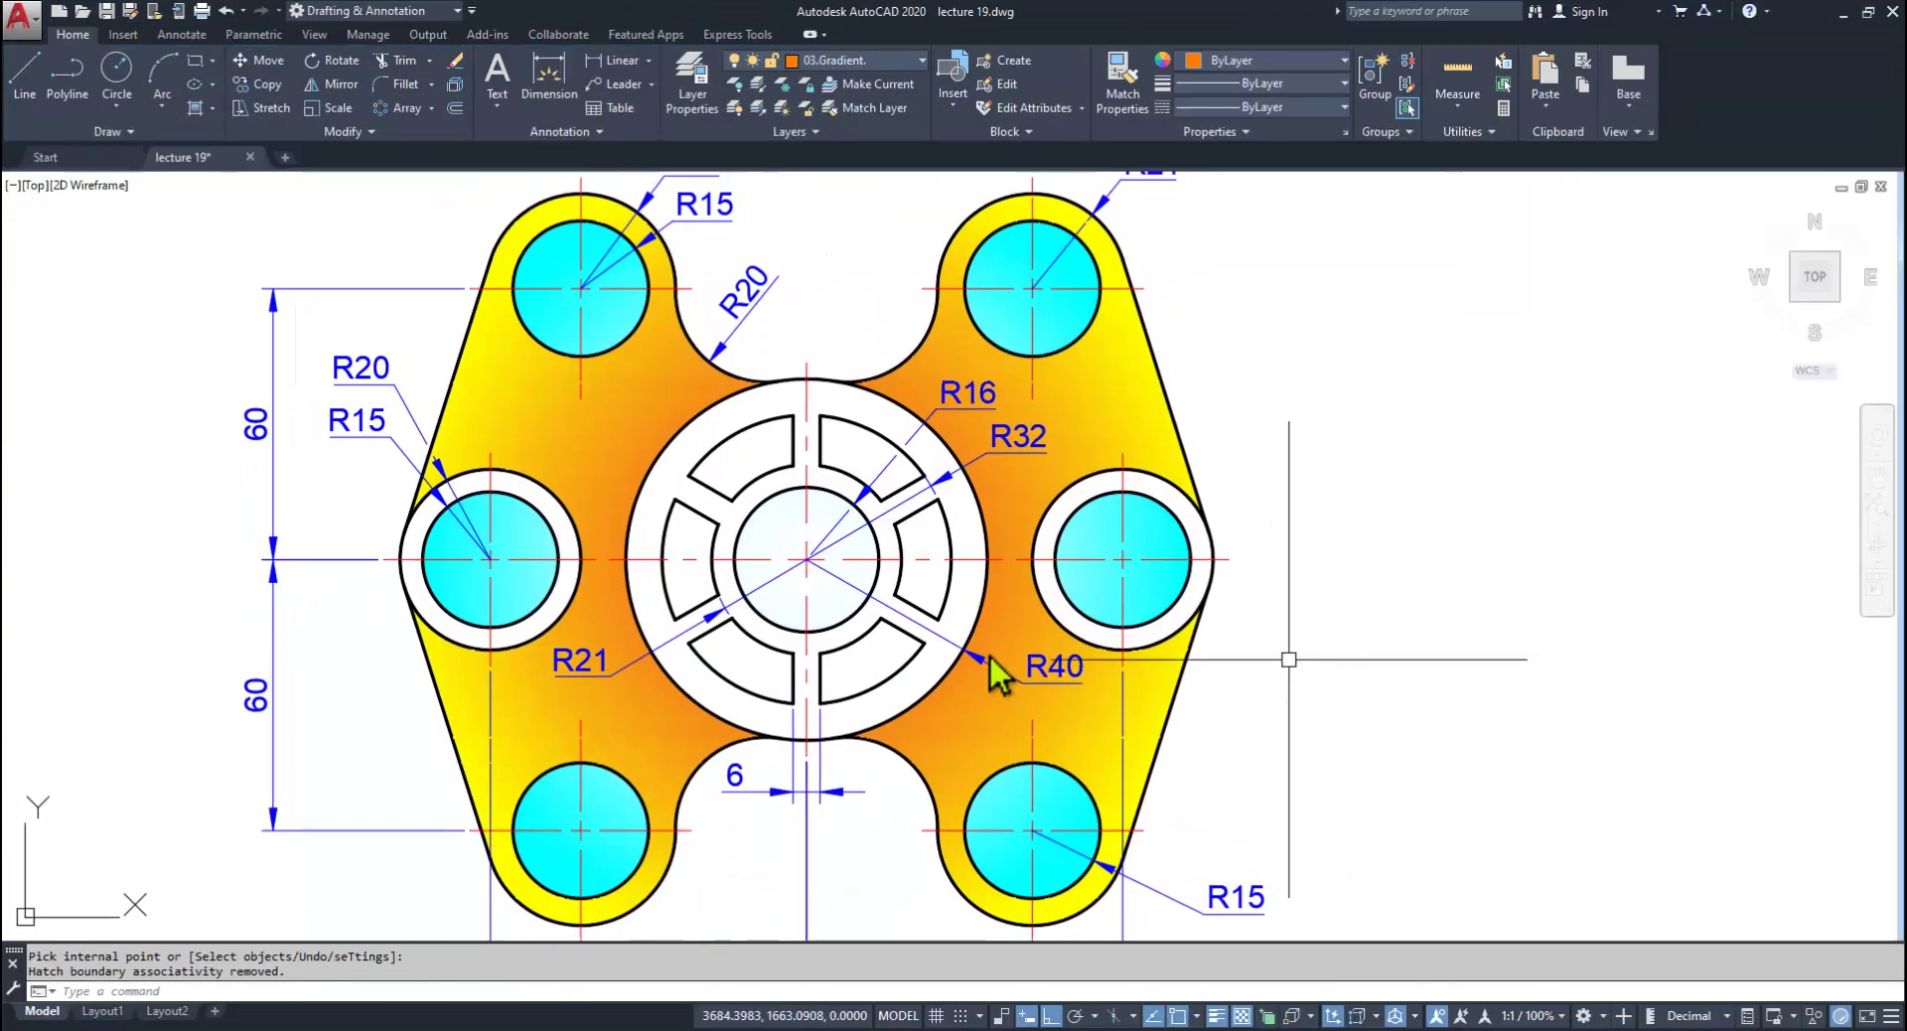
left_click(827, 593)
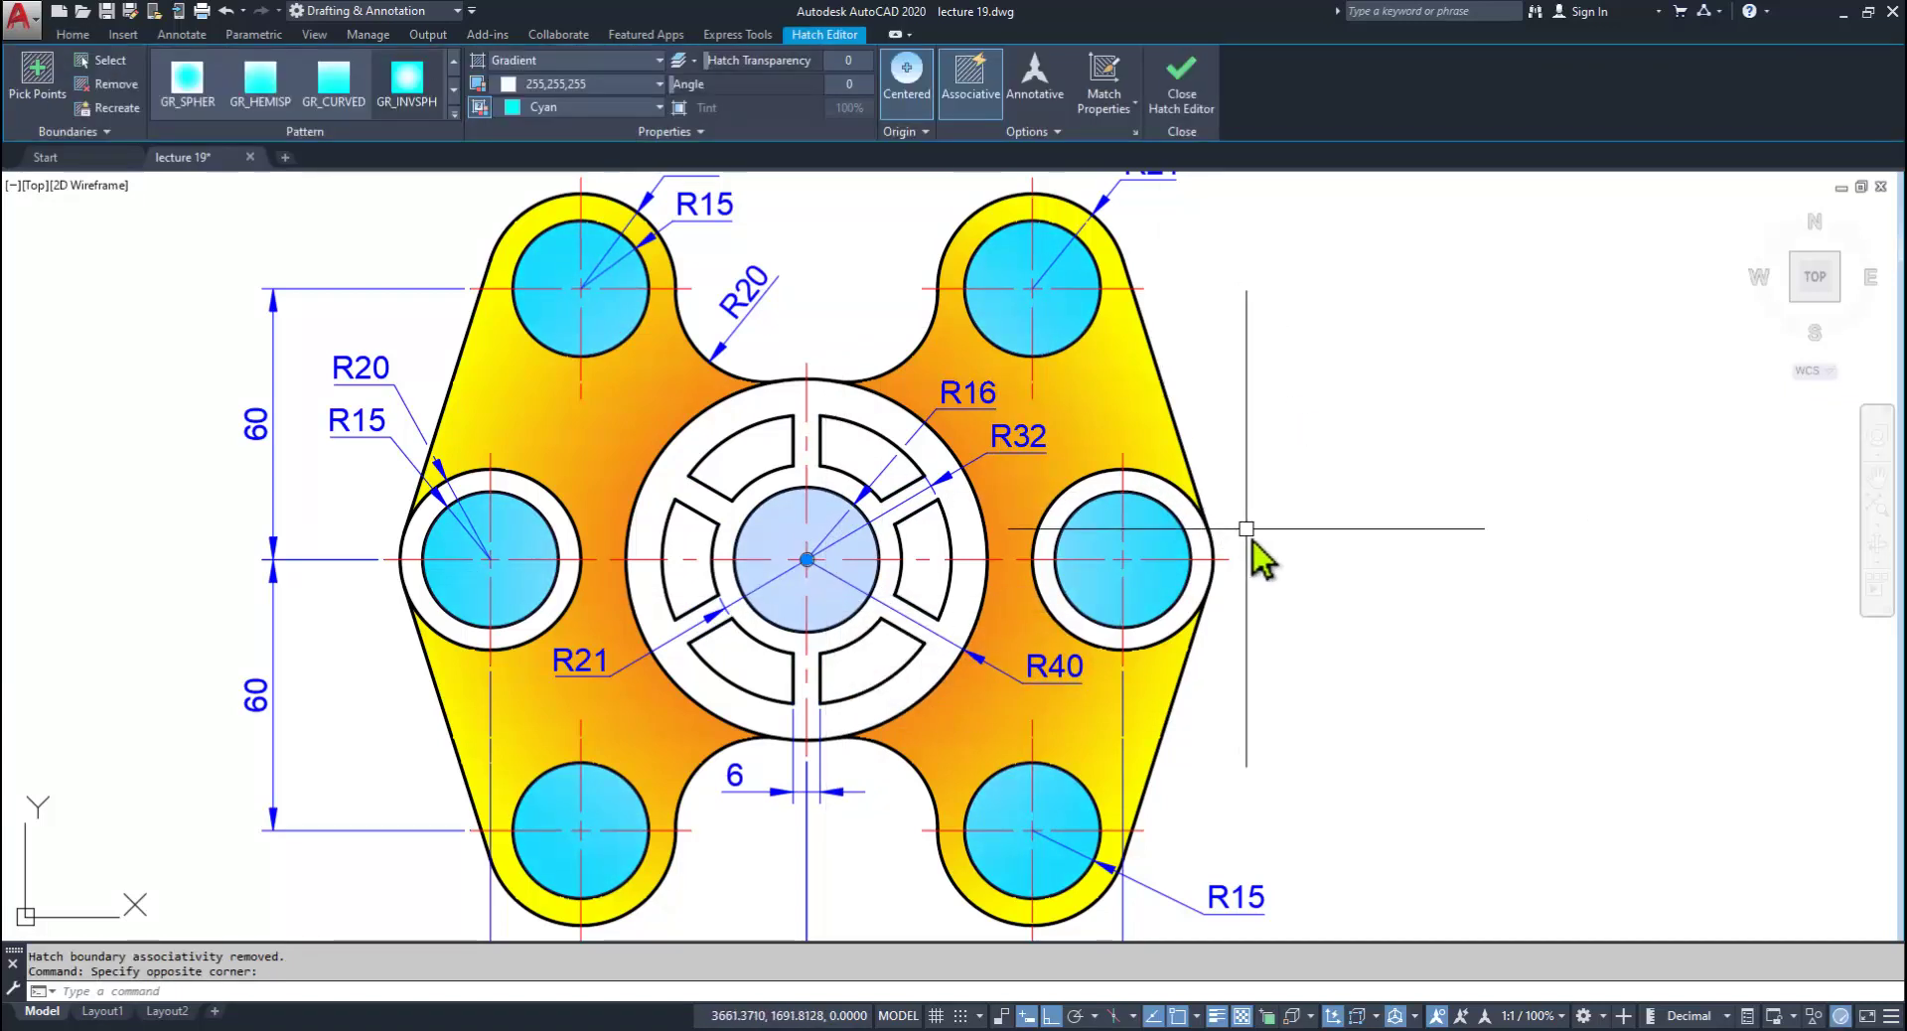
key("Escape")
scroll(1261, 548, "down", 3)
scroll(854, 576, "up", 3)
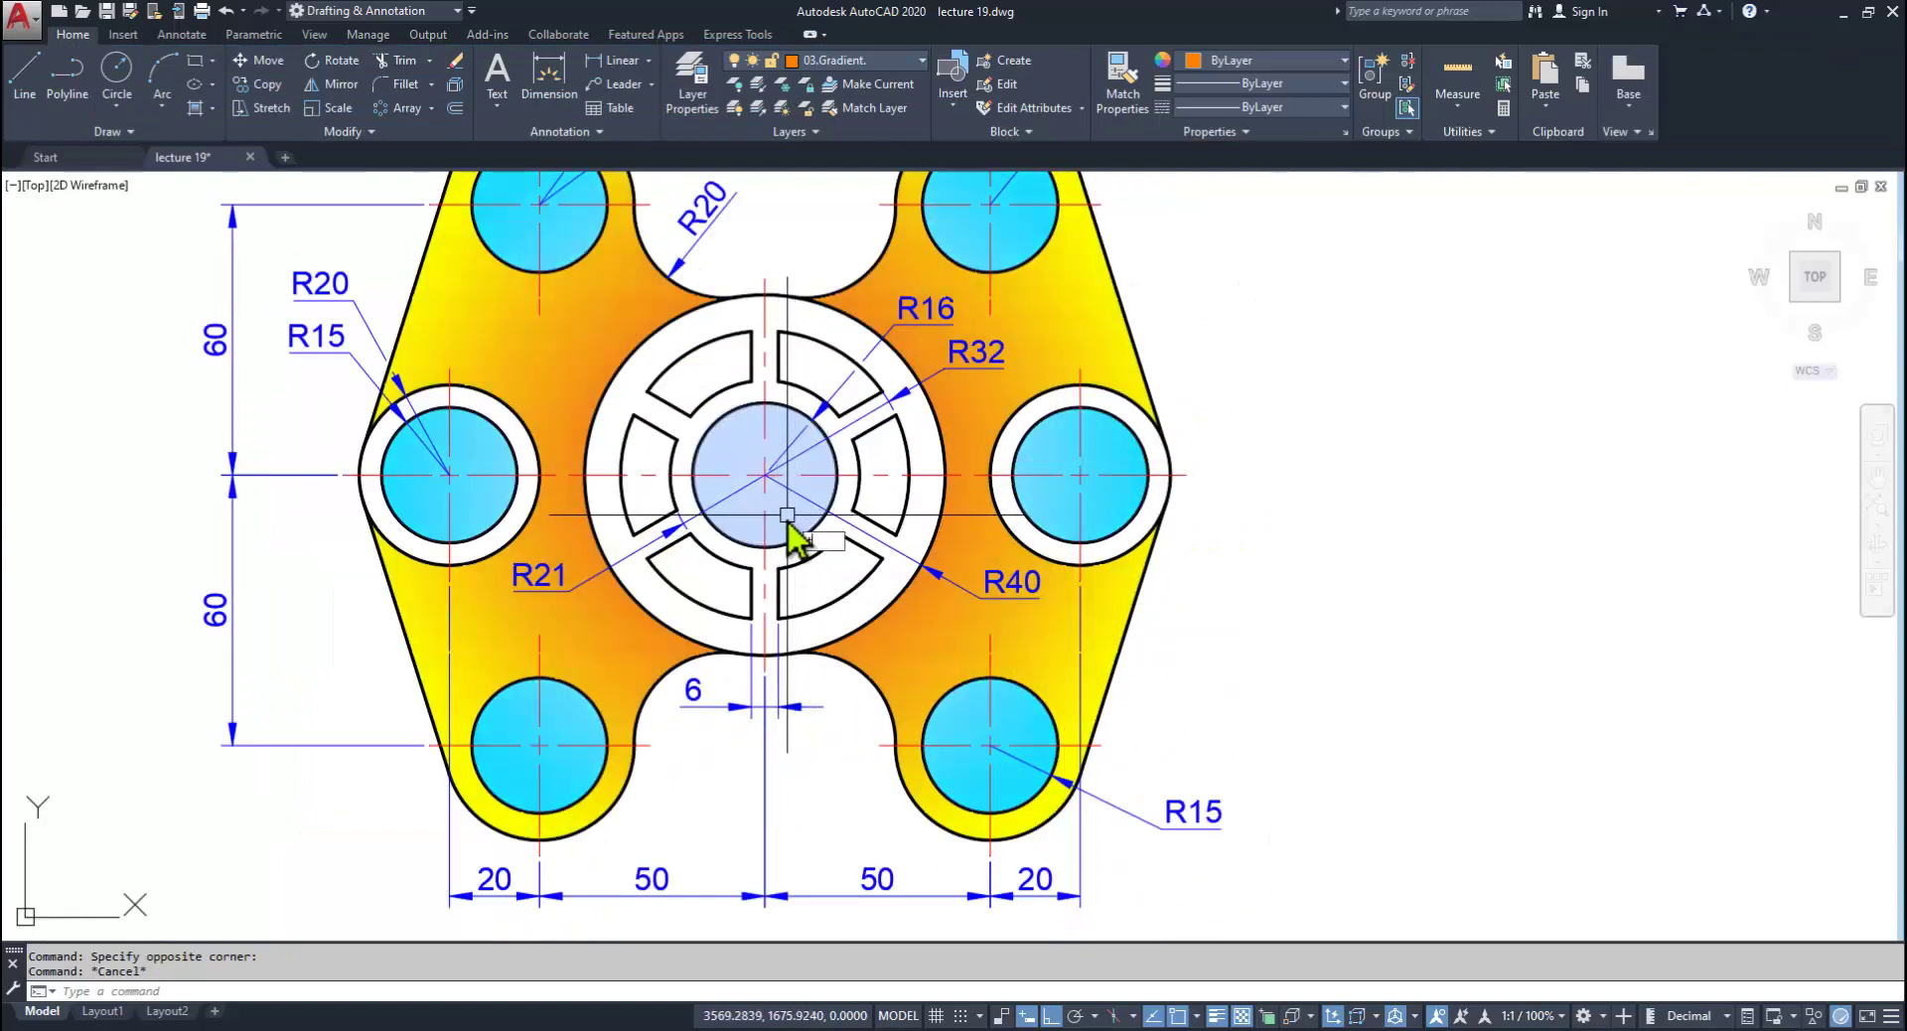
type("tr")
key("Return")
key("Return")
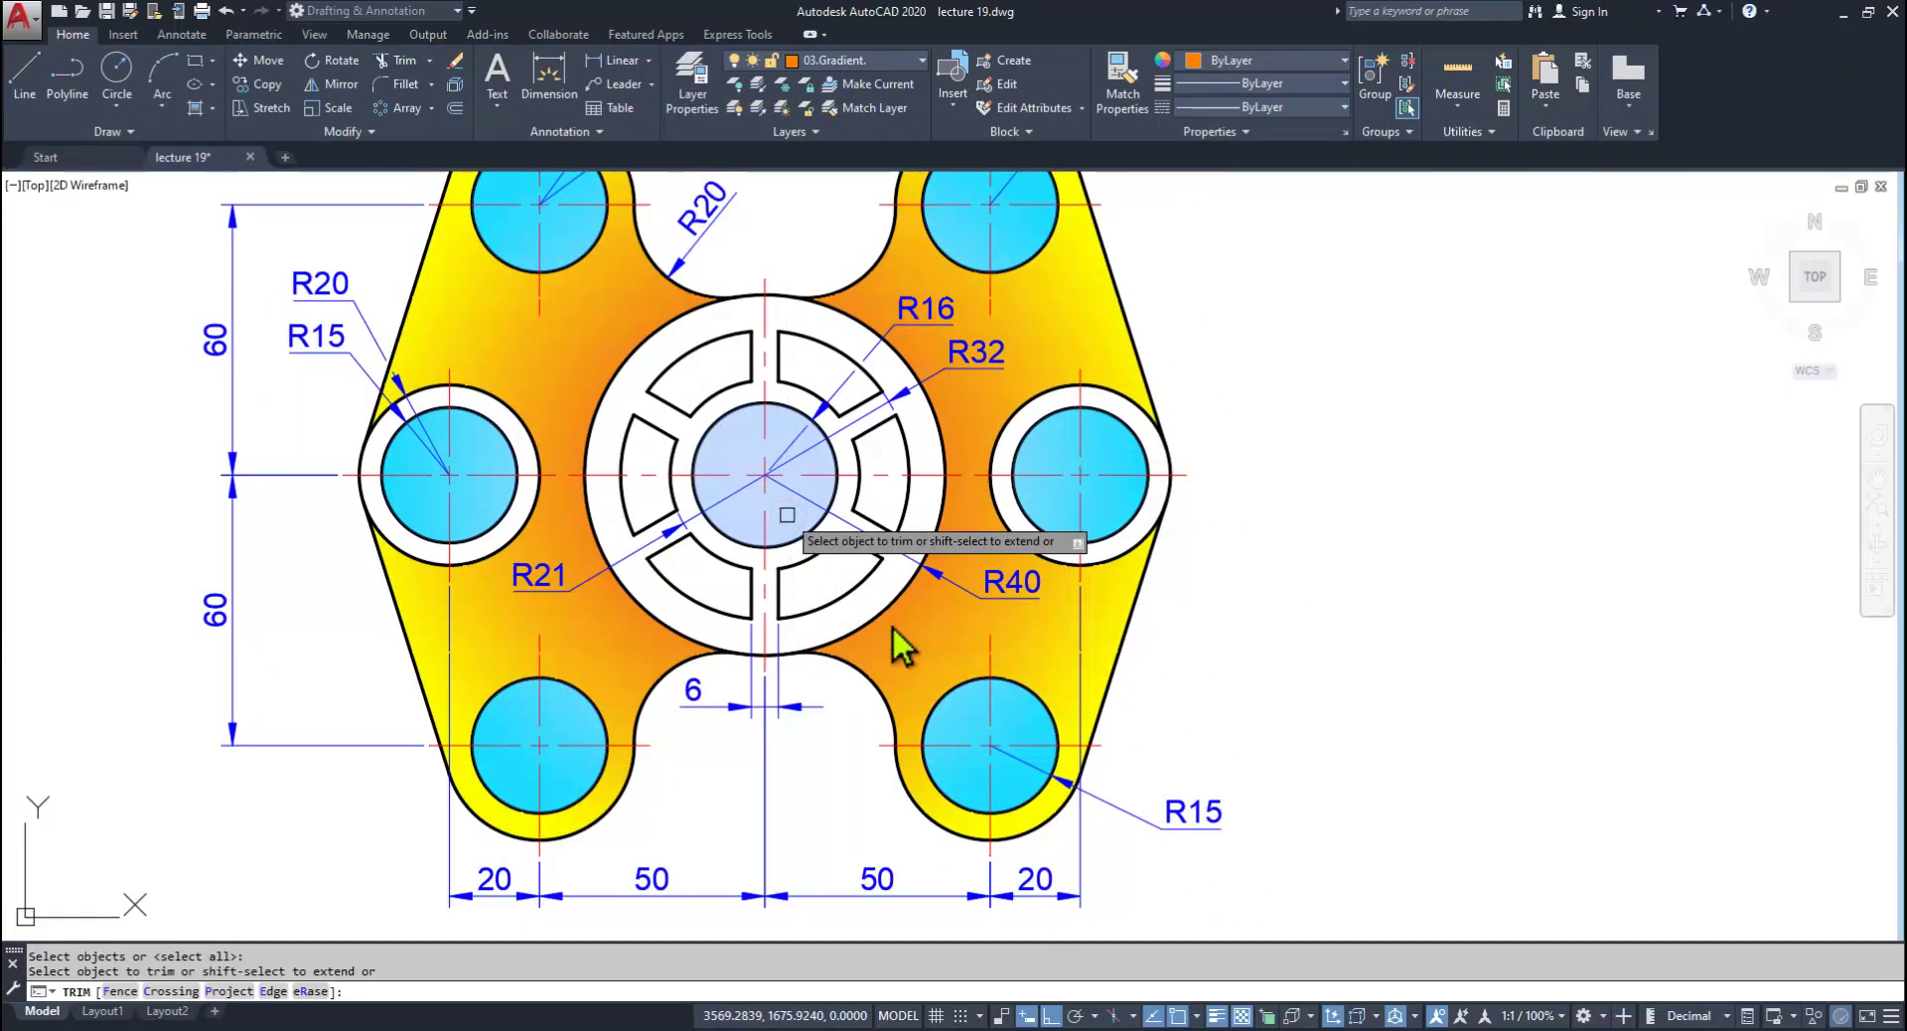
scroll(892, 624, "down", 2)
scroll(998, 566, "up", 2)
key("Escape")
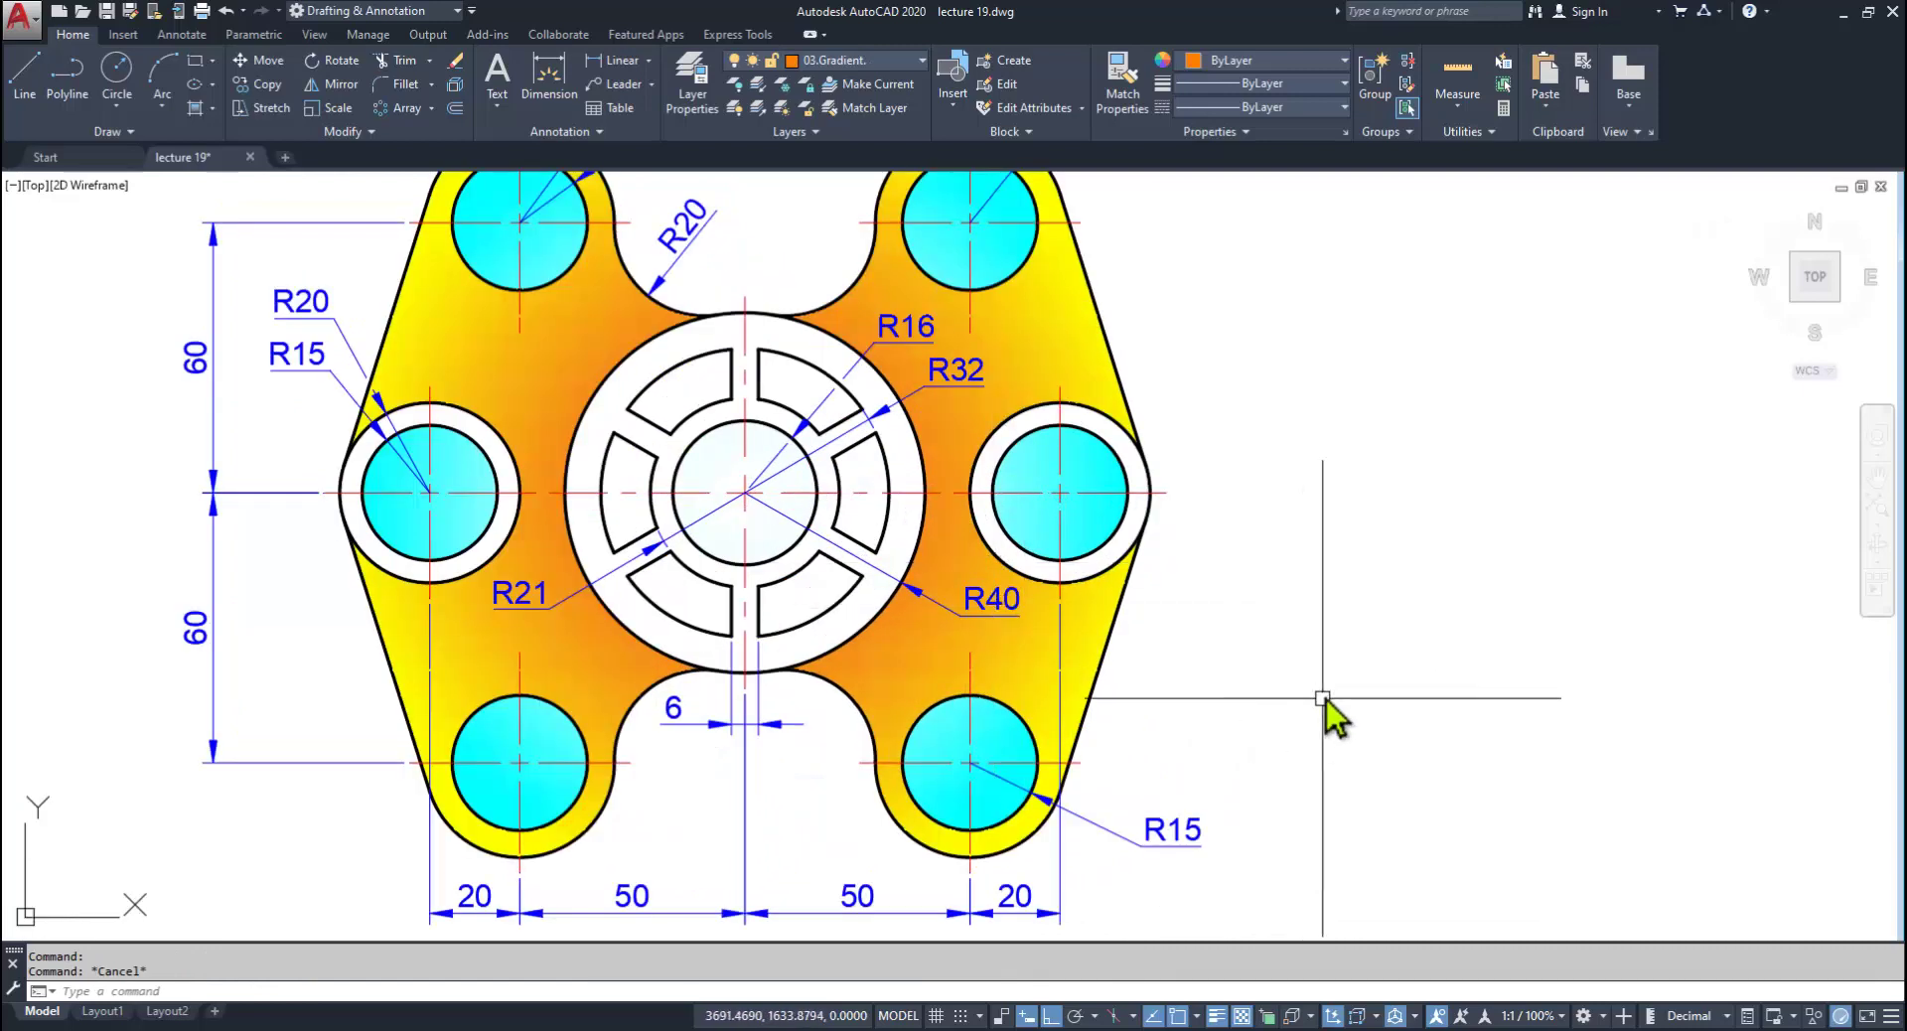
Step: Fill the six slots of the central ring with the two-colour gradient from white (255,255,255) to cyan
middle_click_drag(1327, 701, 1439, 779)
scroll(1255, 596, "down", 2)
mouse_move(1324, 682)
middle_mouse_down()
mouse_move(1590, 700)
mouse_move(1086, 702)
middle_mouse_up()
scroll(1175, 685, "up", 1)
scroll(1189, 669, "up", 2)
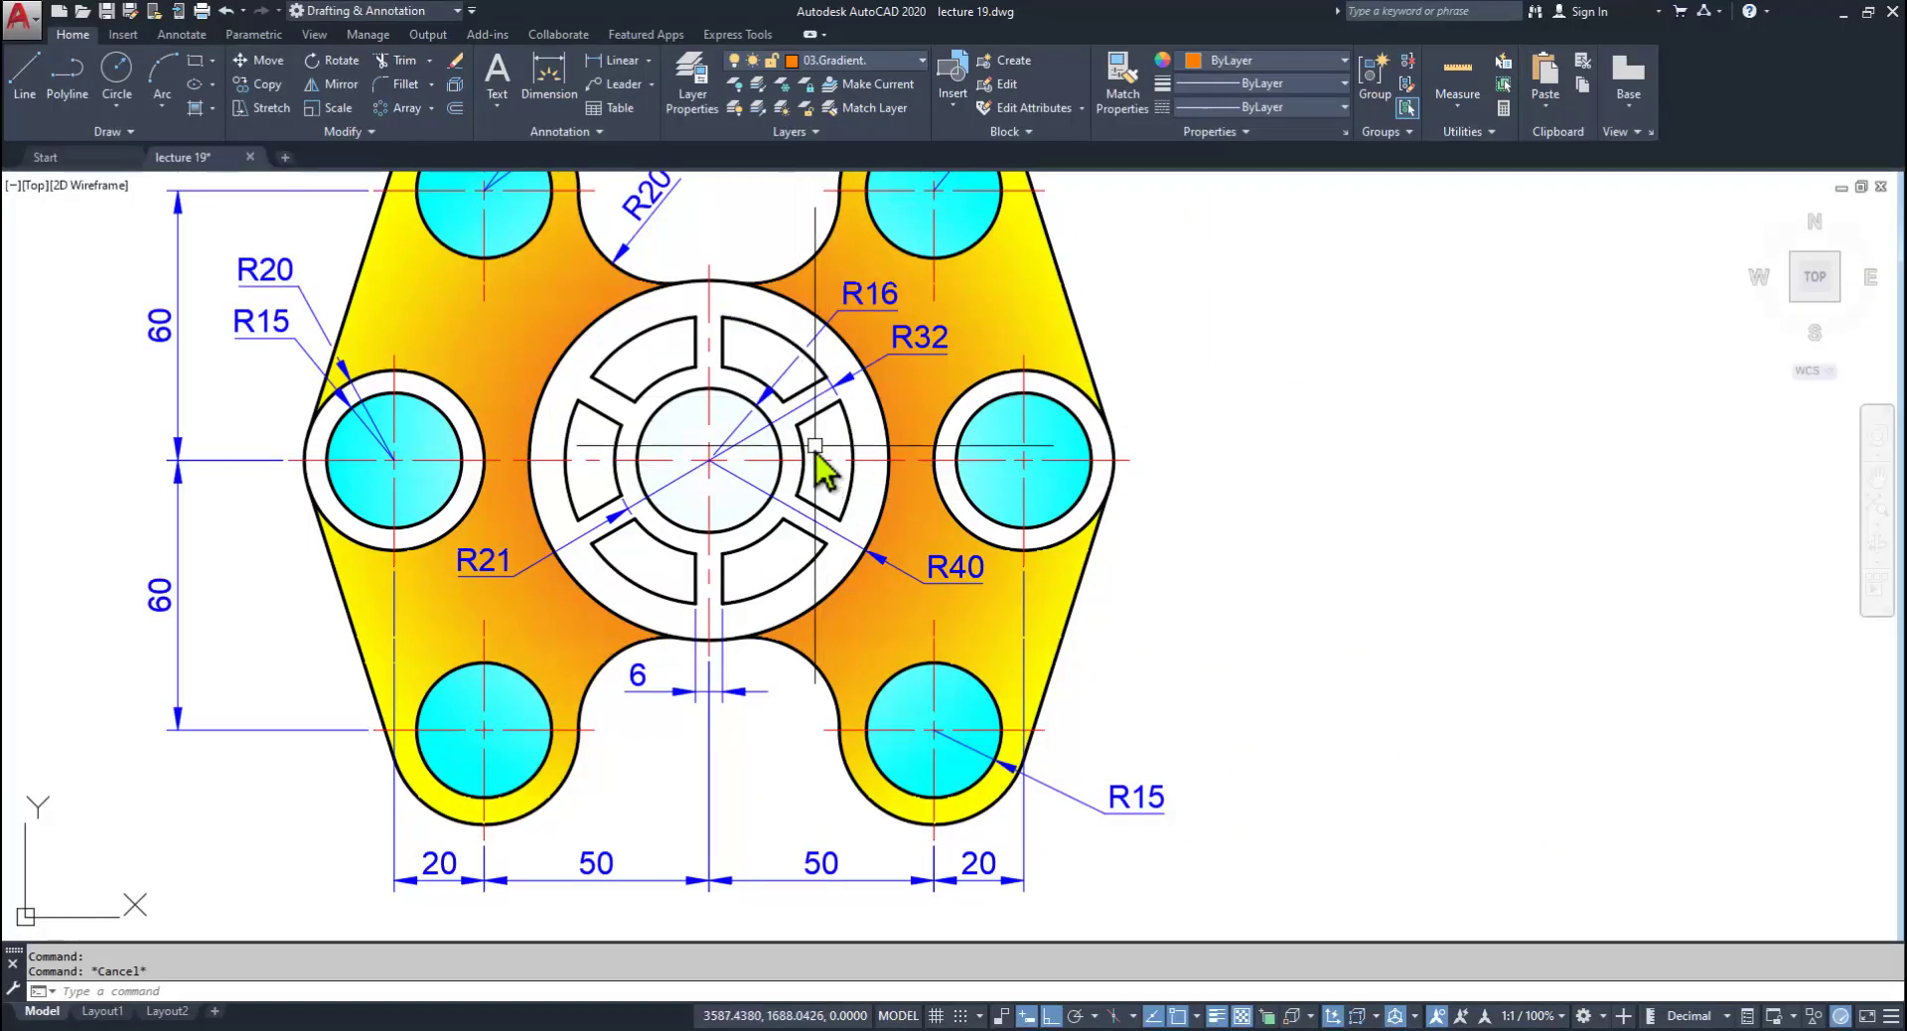
middle_click_drag(815, 445, 867, 556)
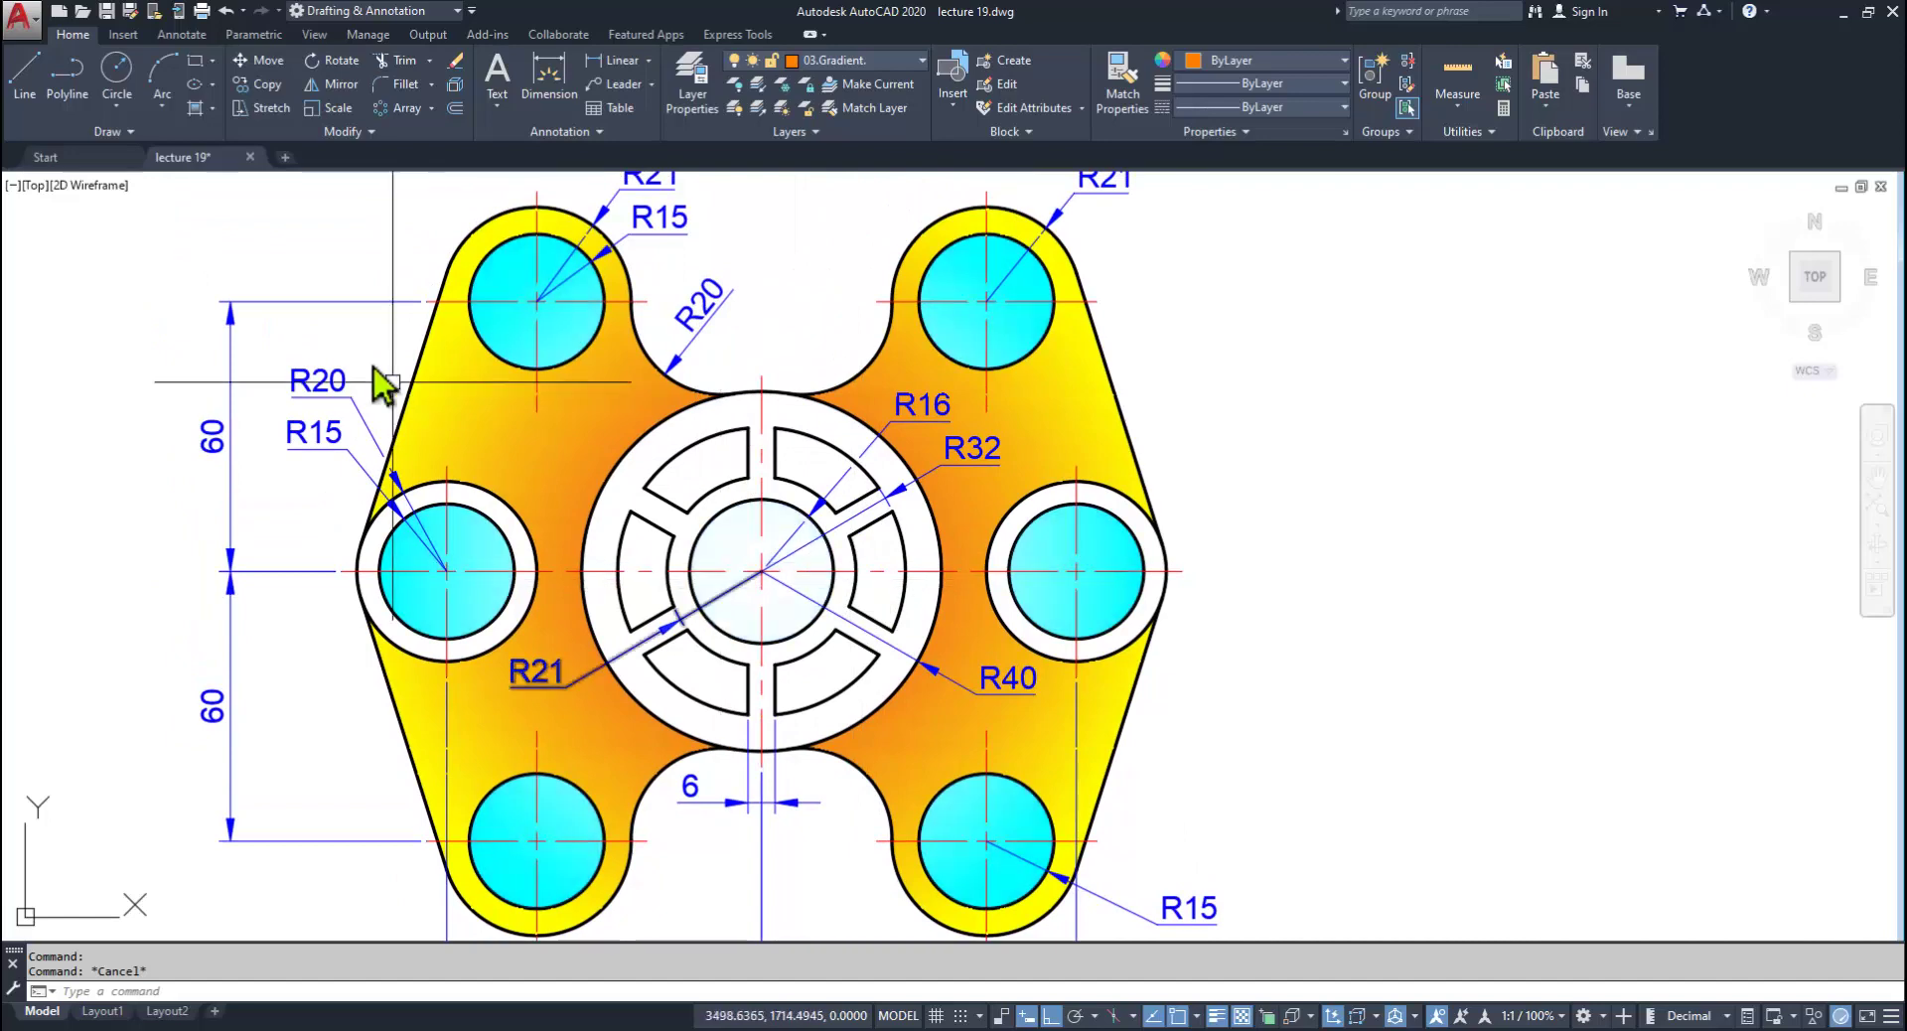
left_click(190, 110)
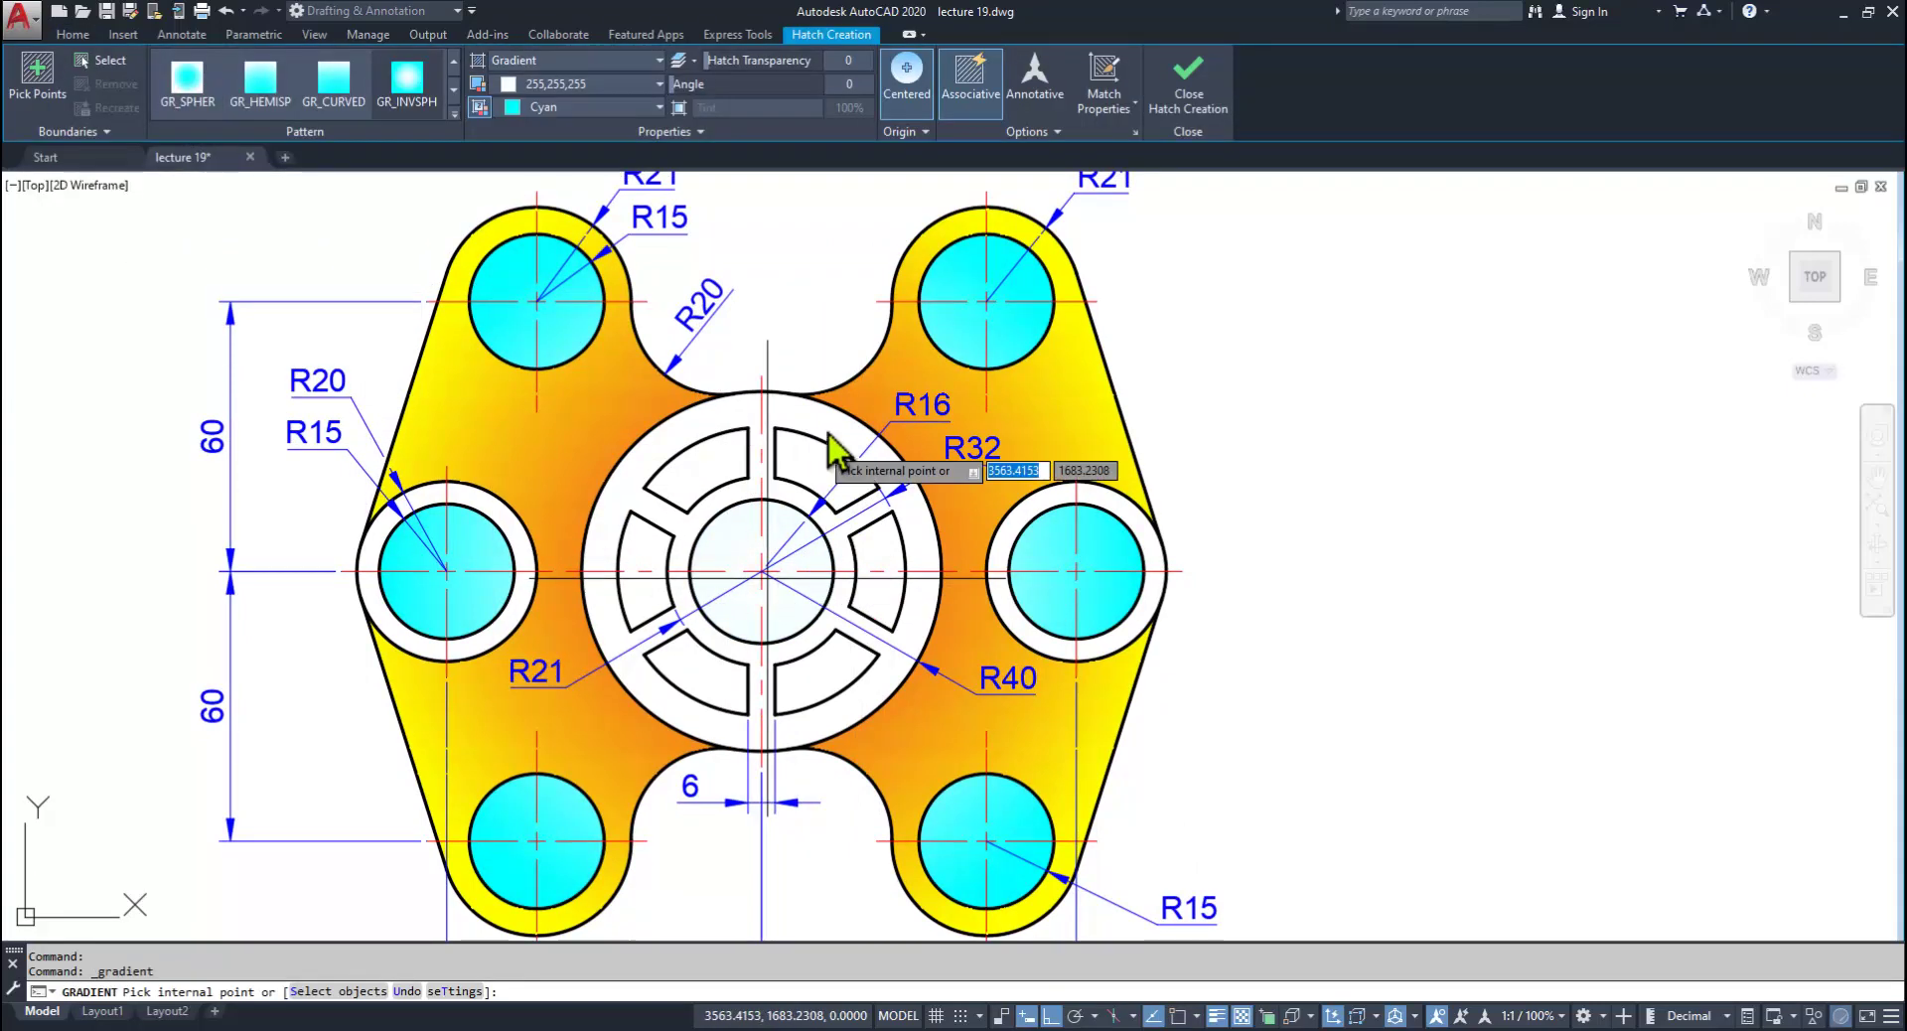
left_click(820, 482)
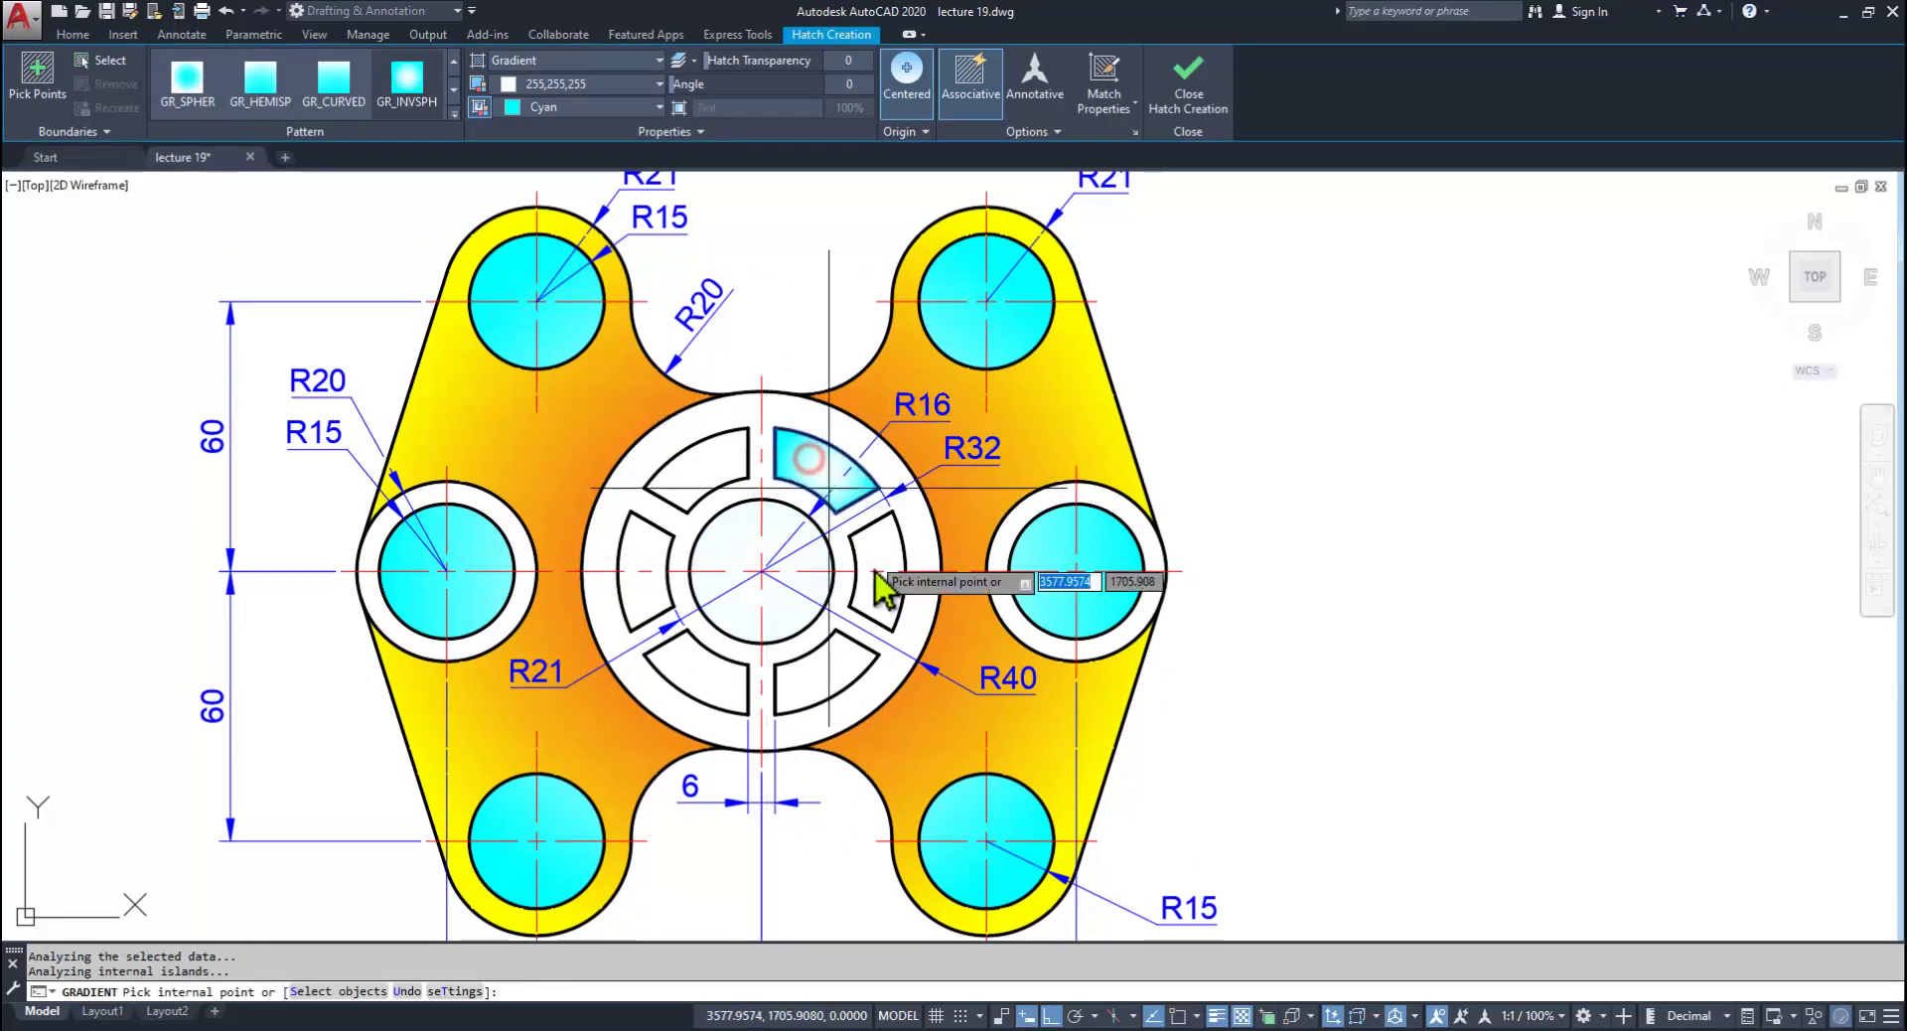
left_click(879, 559)
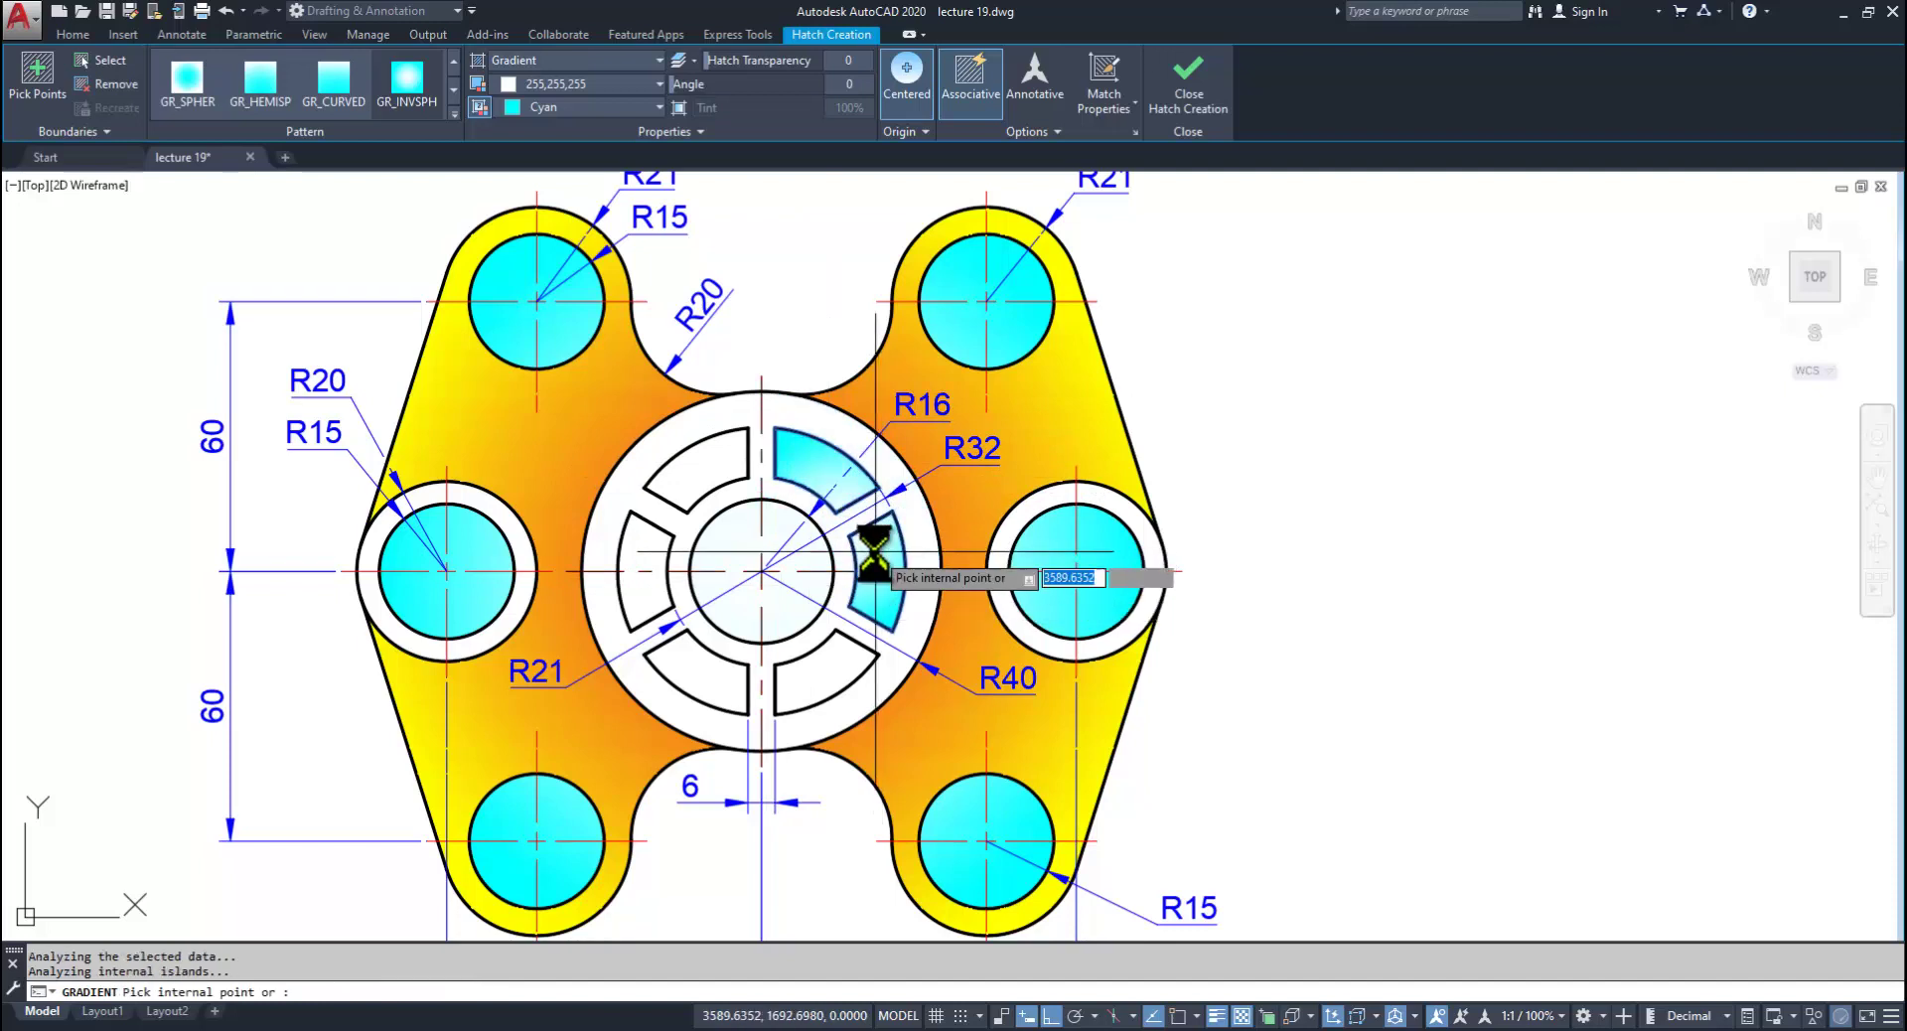
left_click(833, 671)
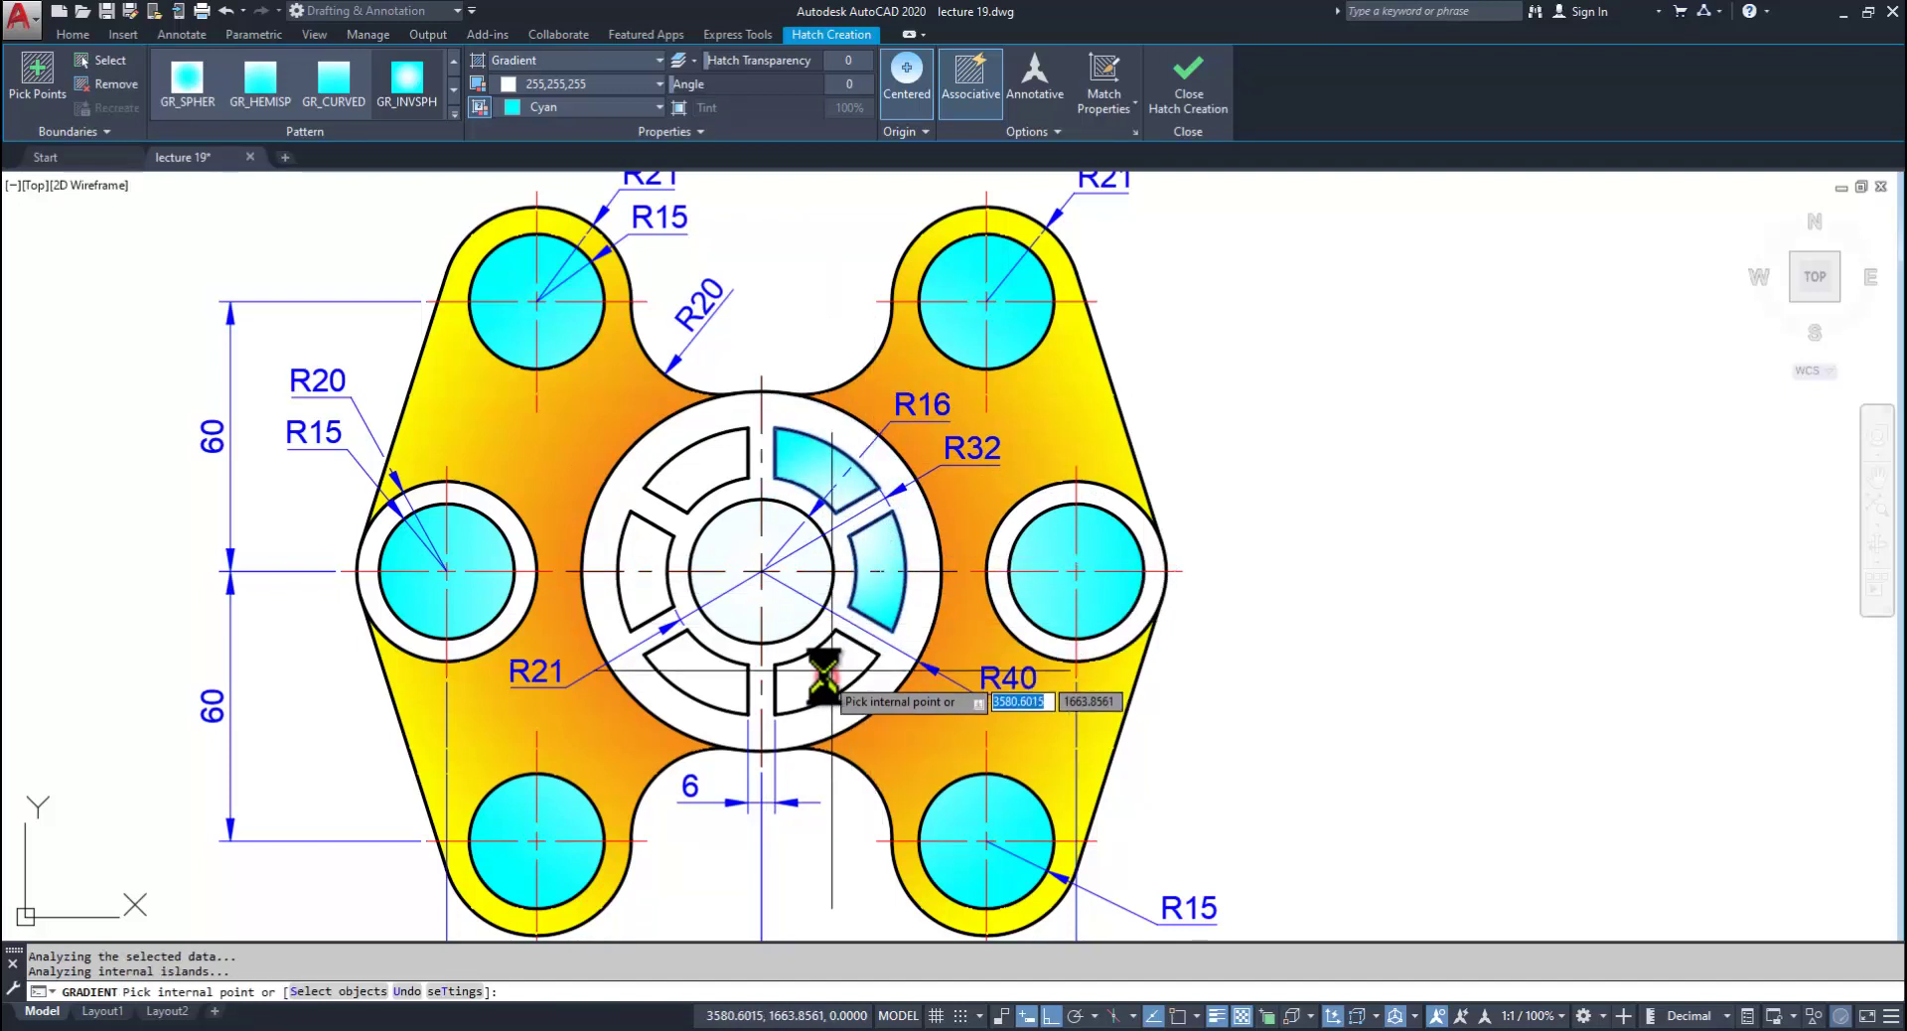
left_click(685, 690)
left_click(643, 581)
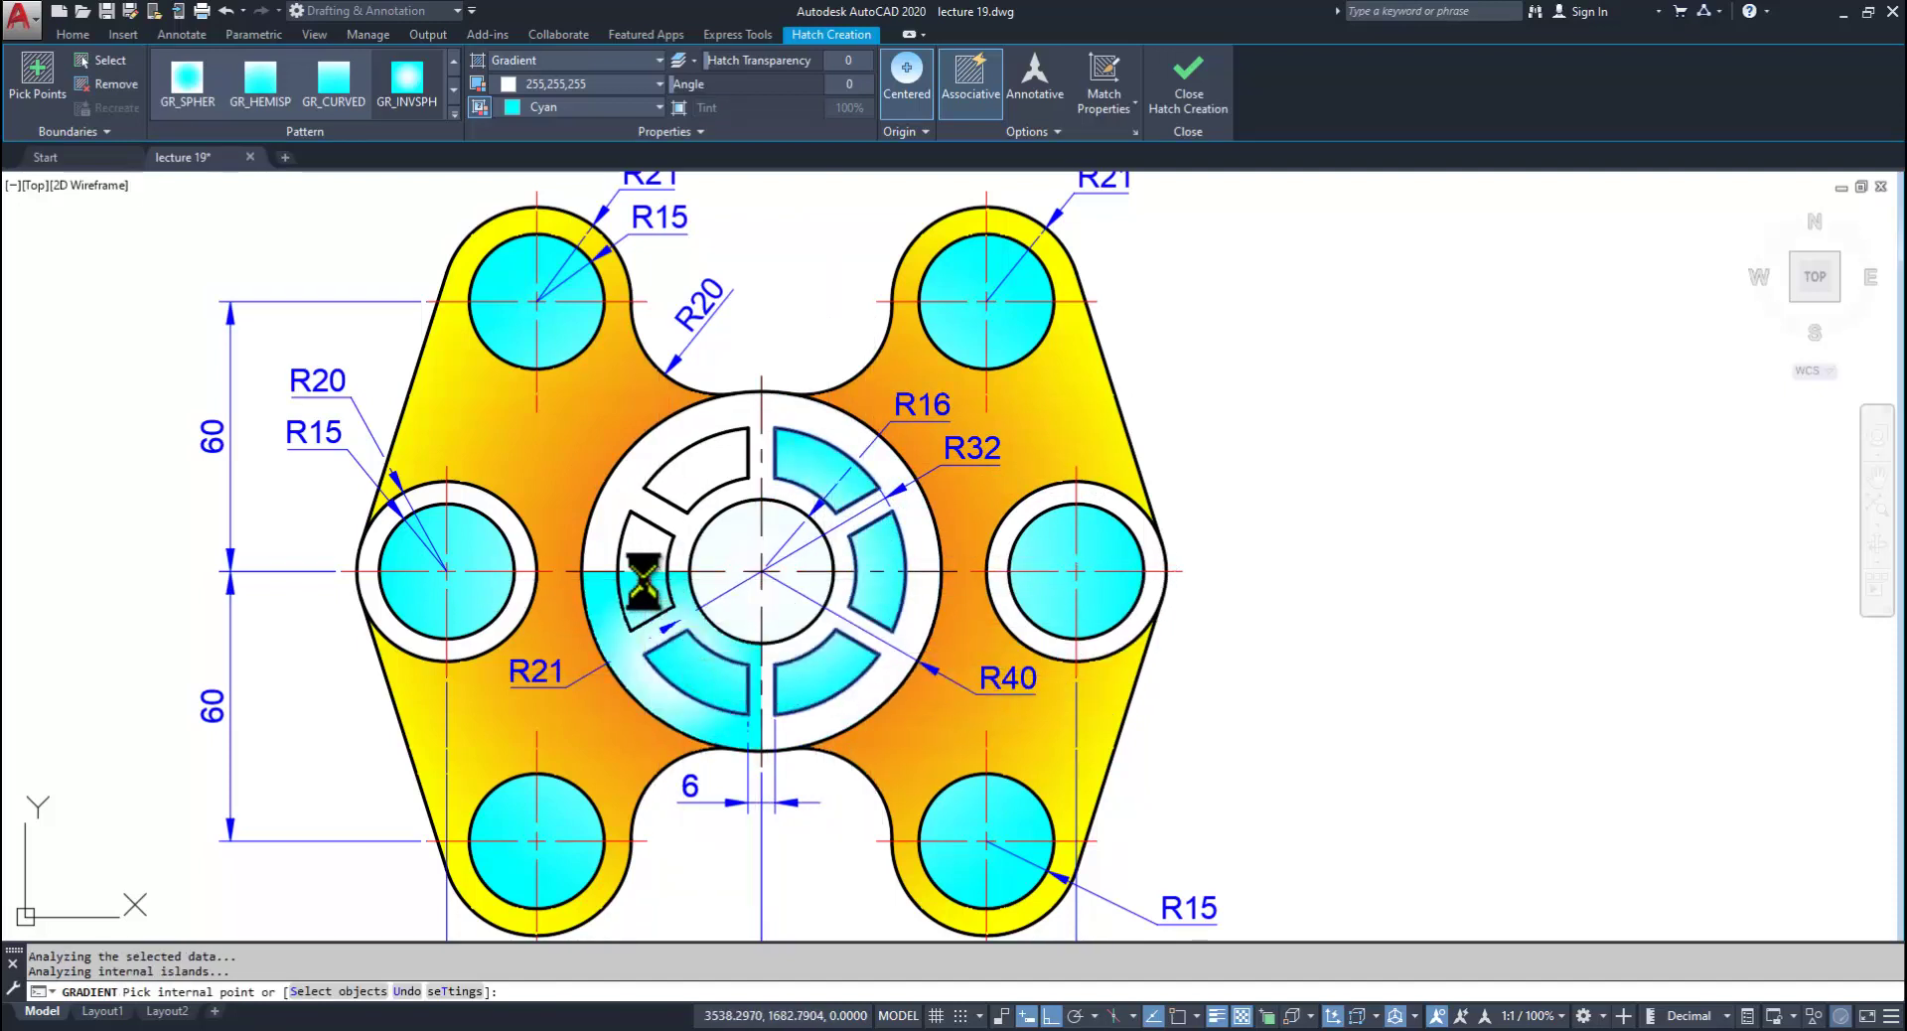
left_click(707, 467)
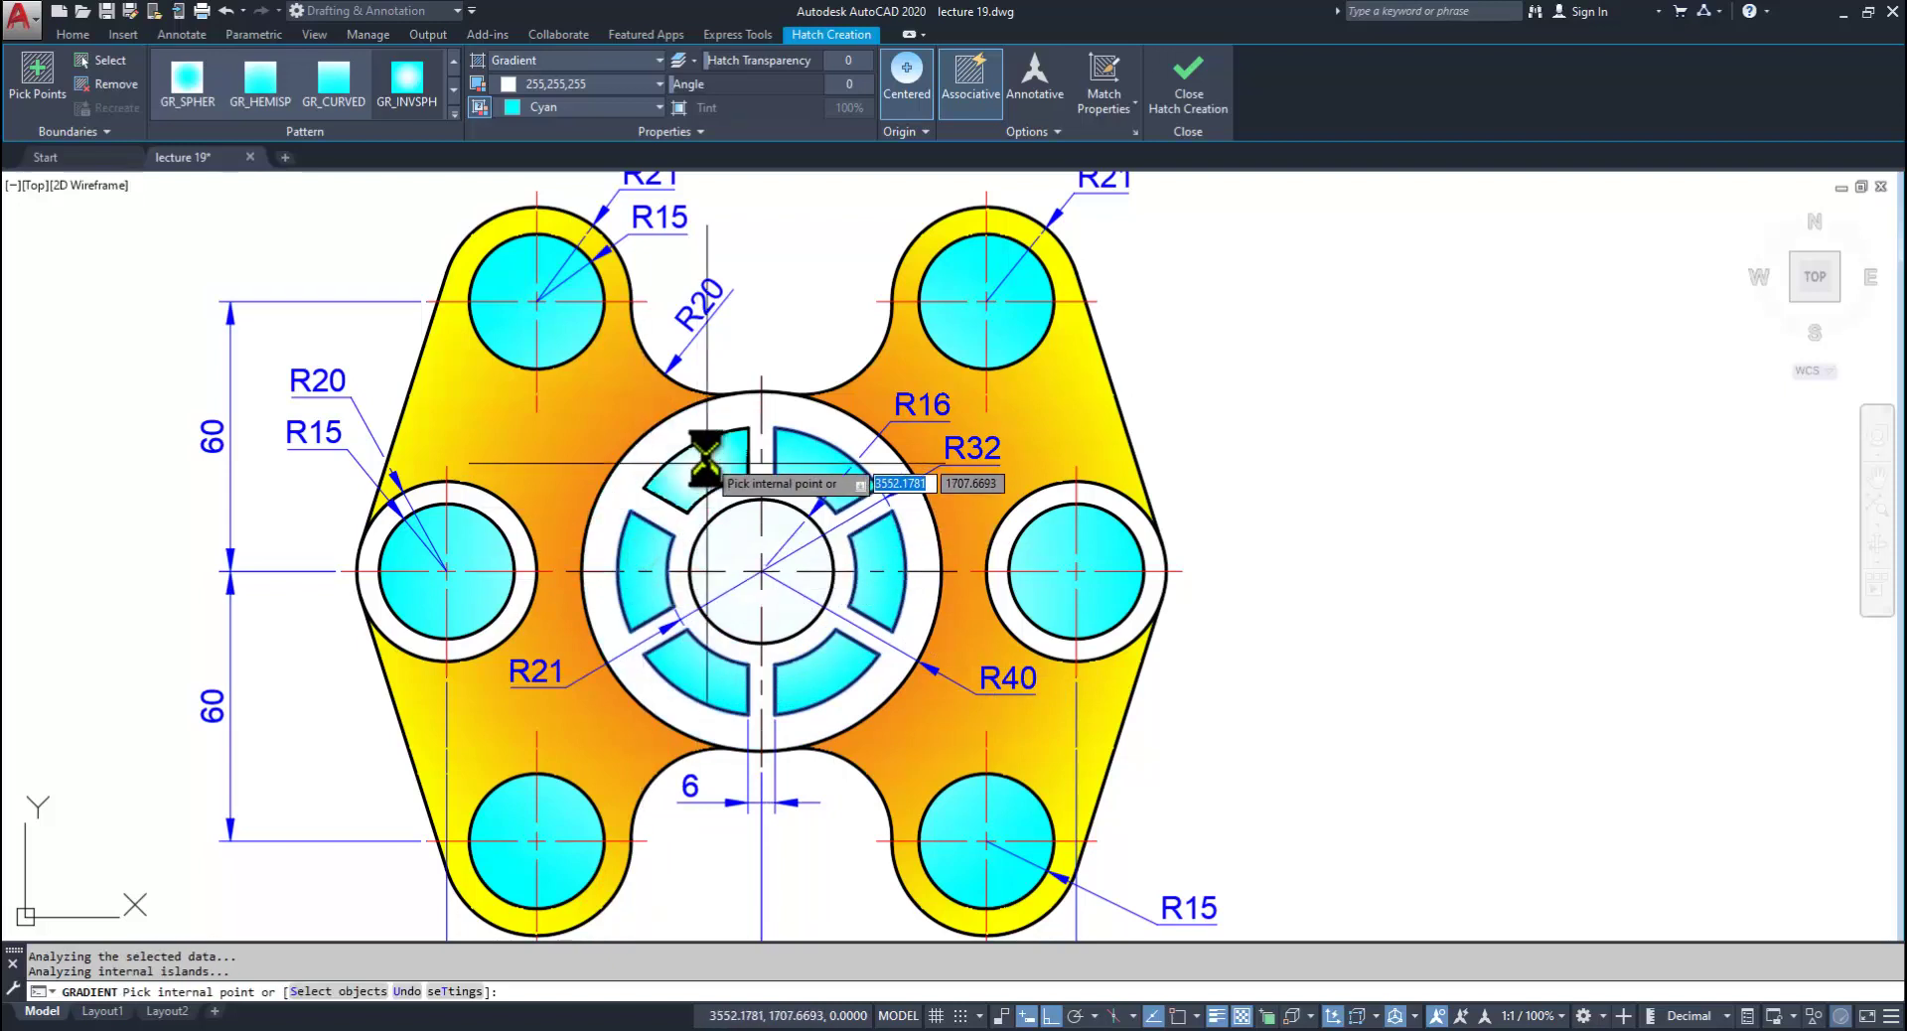
key("Return")
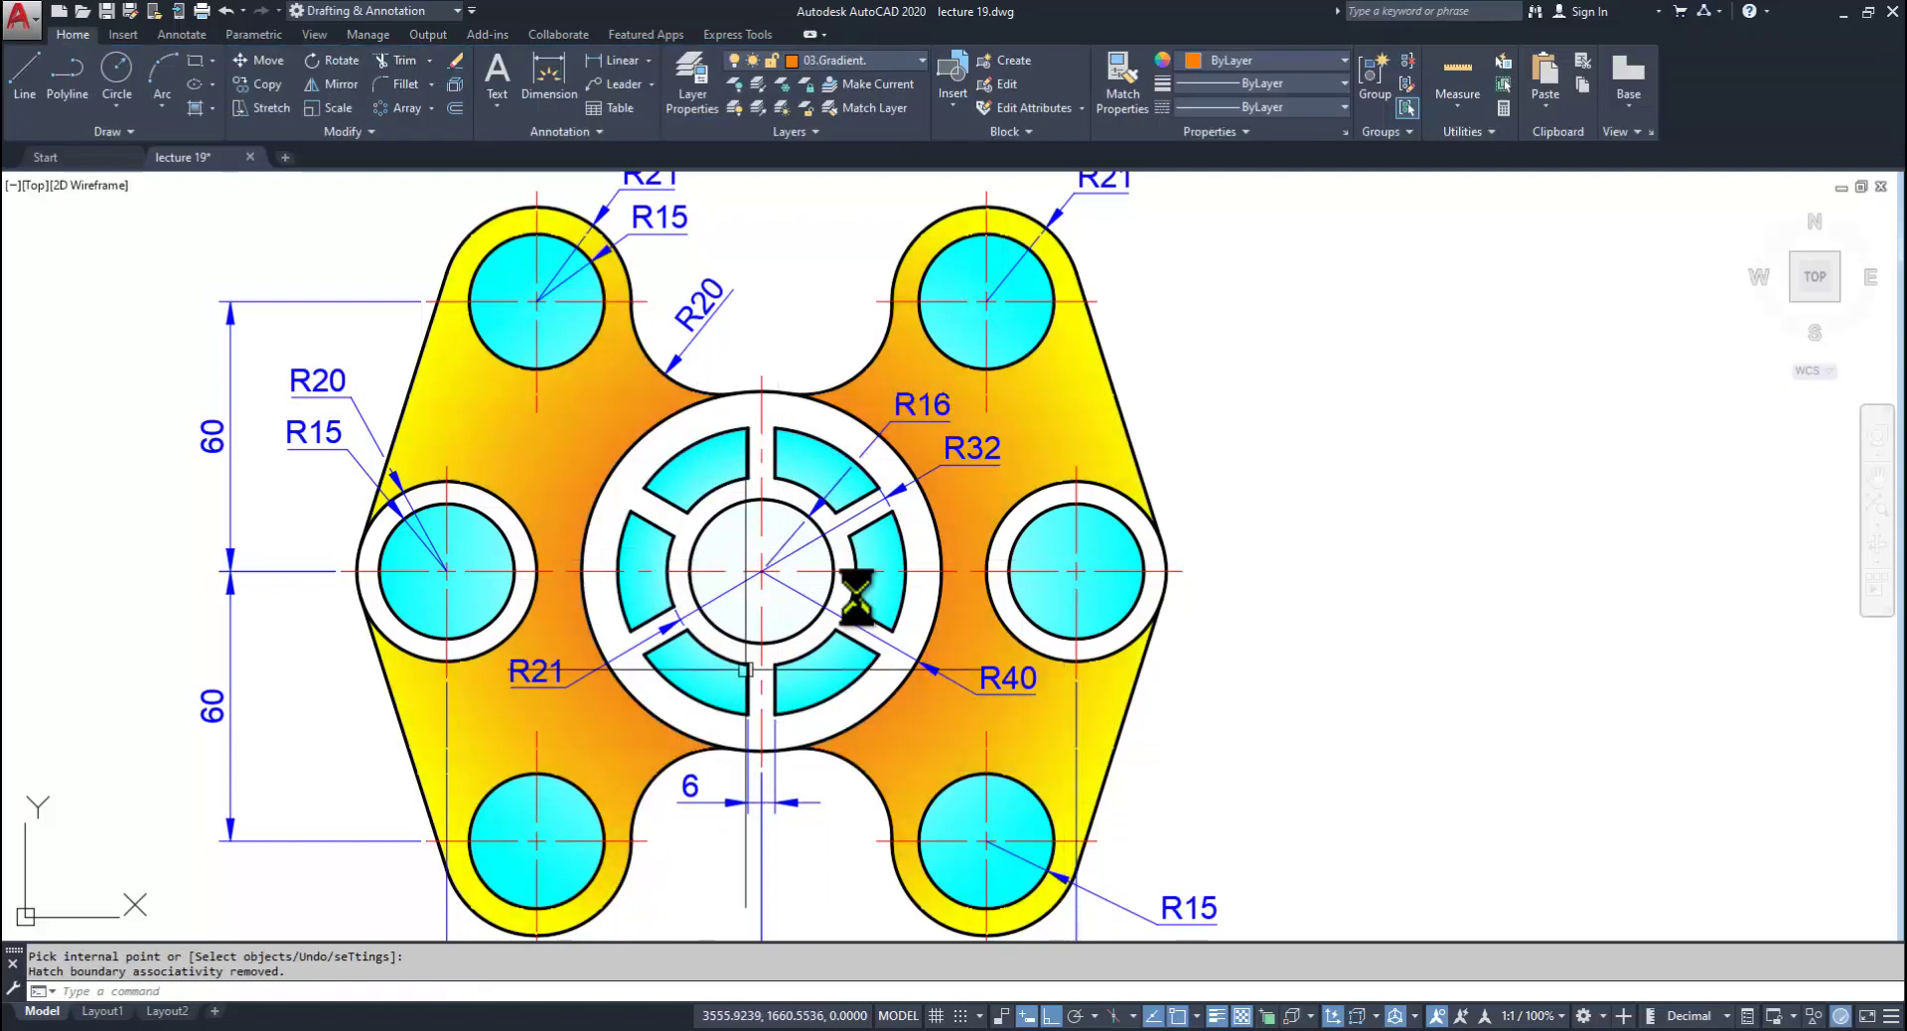
Step: Trim the gradient fill out of the central R16 hole, keeping the fills of the six boss holes
middle_click_drag(828, 640, 870, 604)
left_click(810, 571)
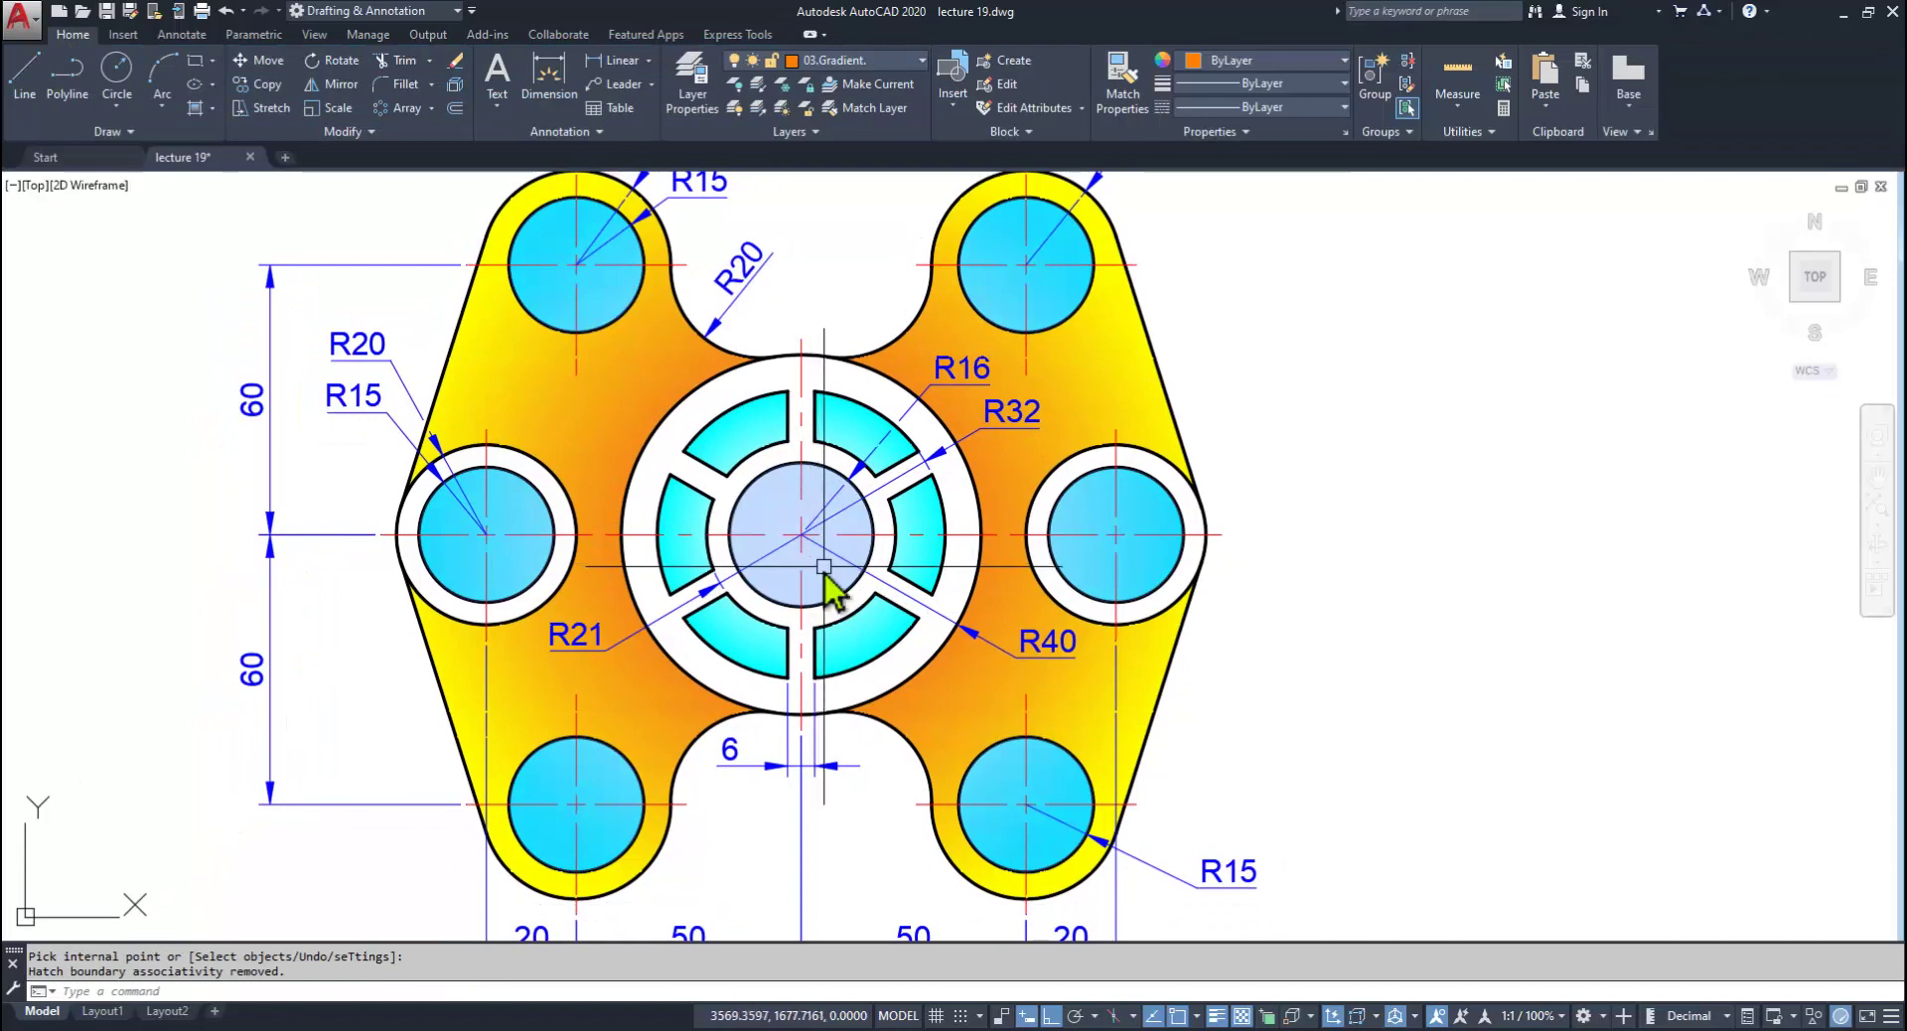
type("u")
key("Return")
type("tr")
key("Return")
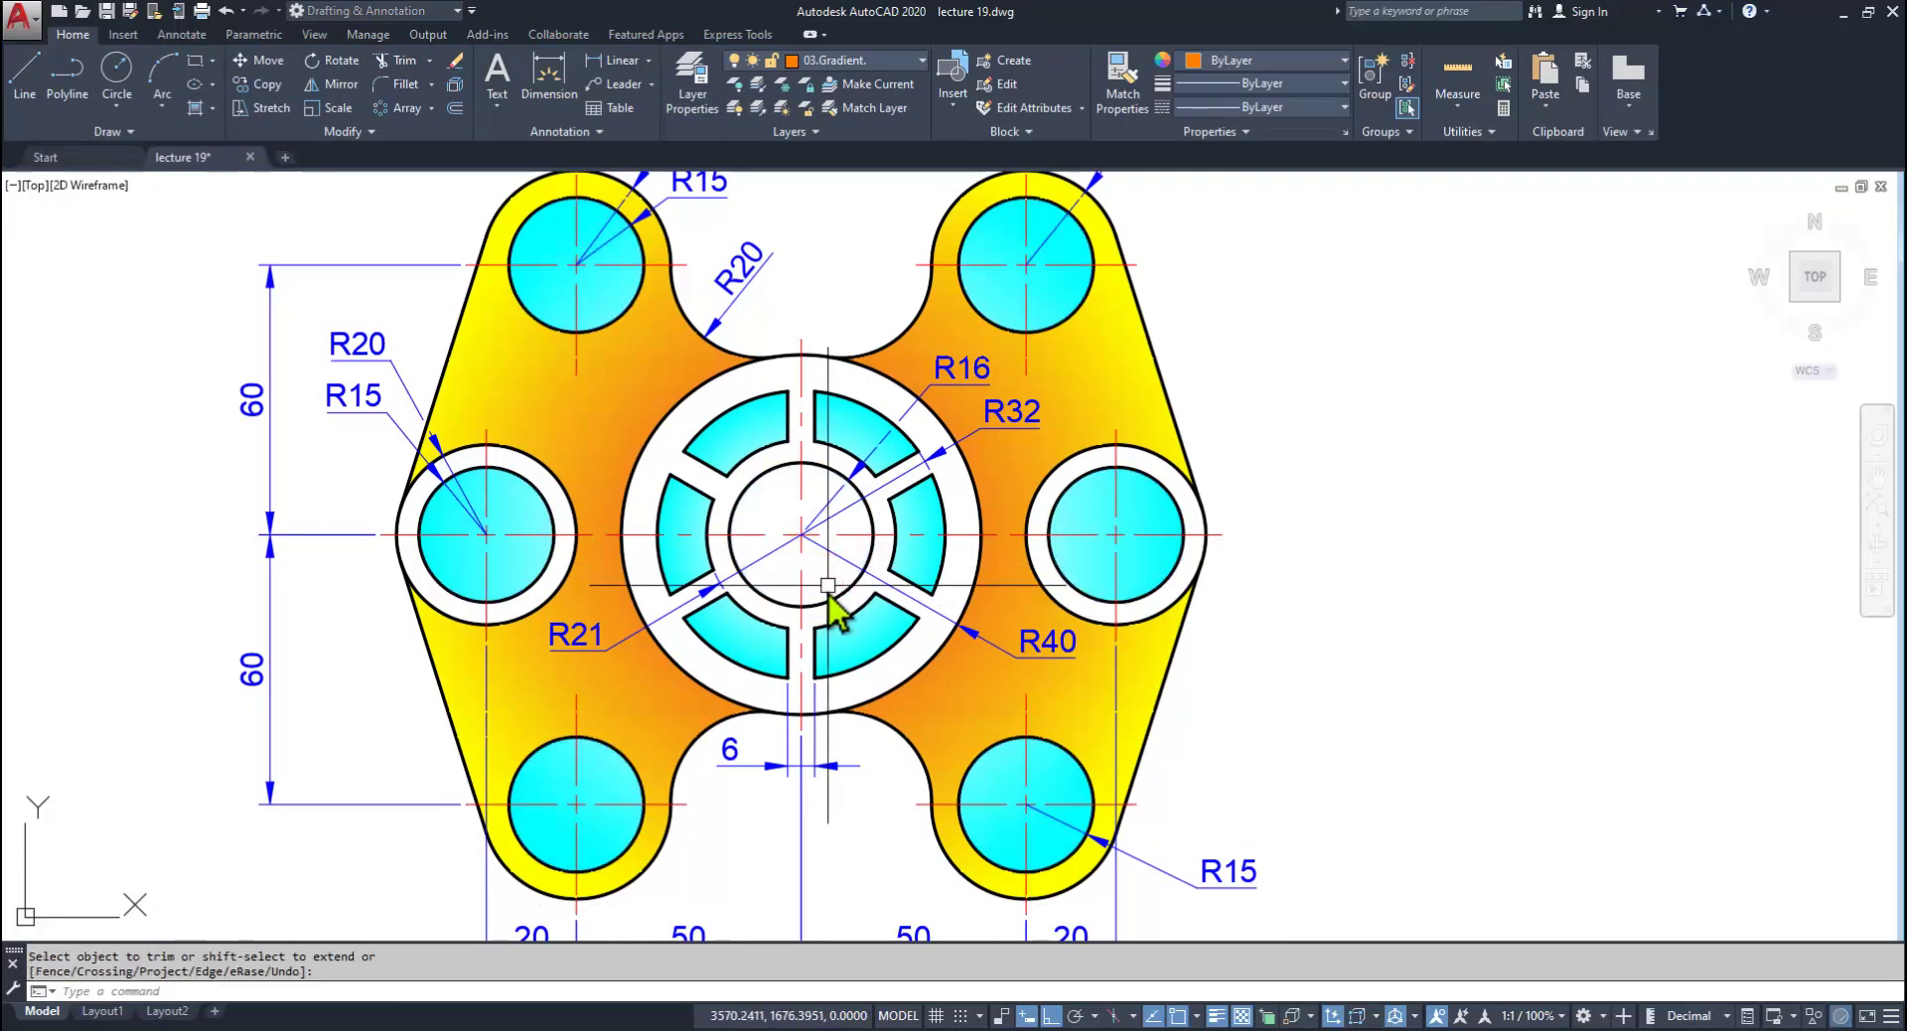
Step: Hatch the central R16 hole with a solid fill in red (237,31,36)
type("h")
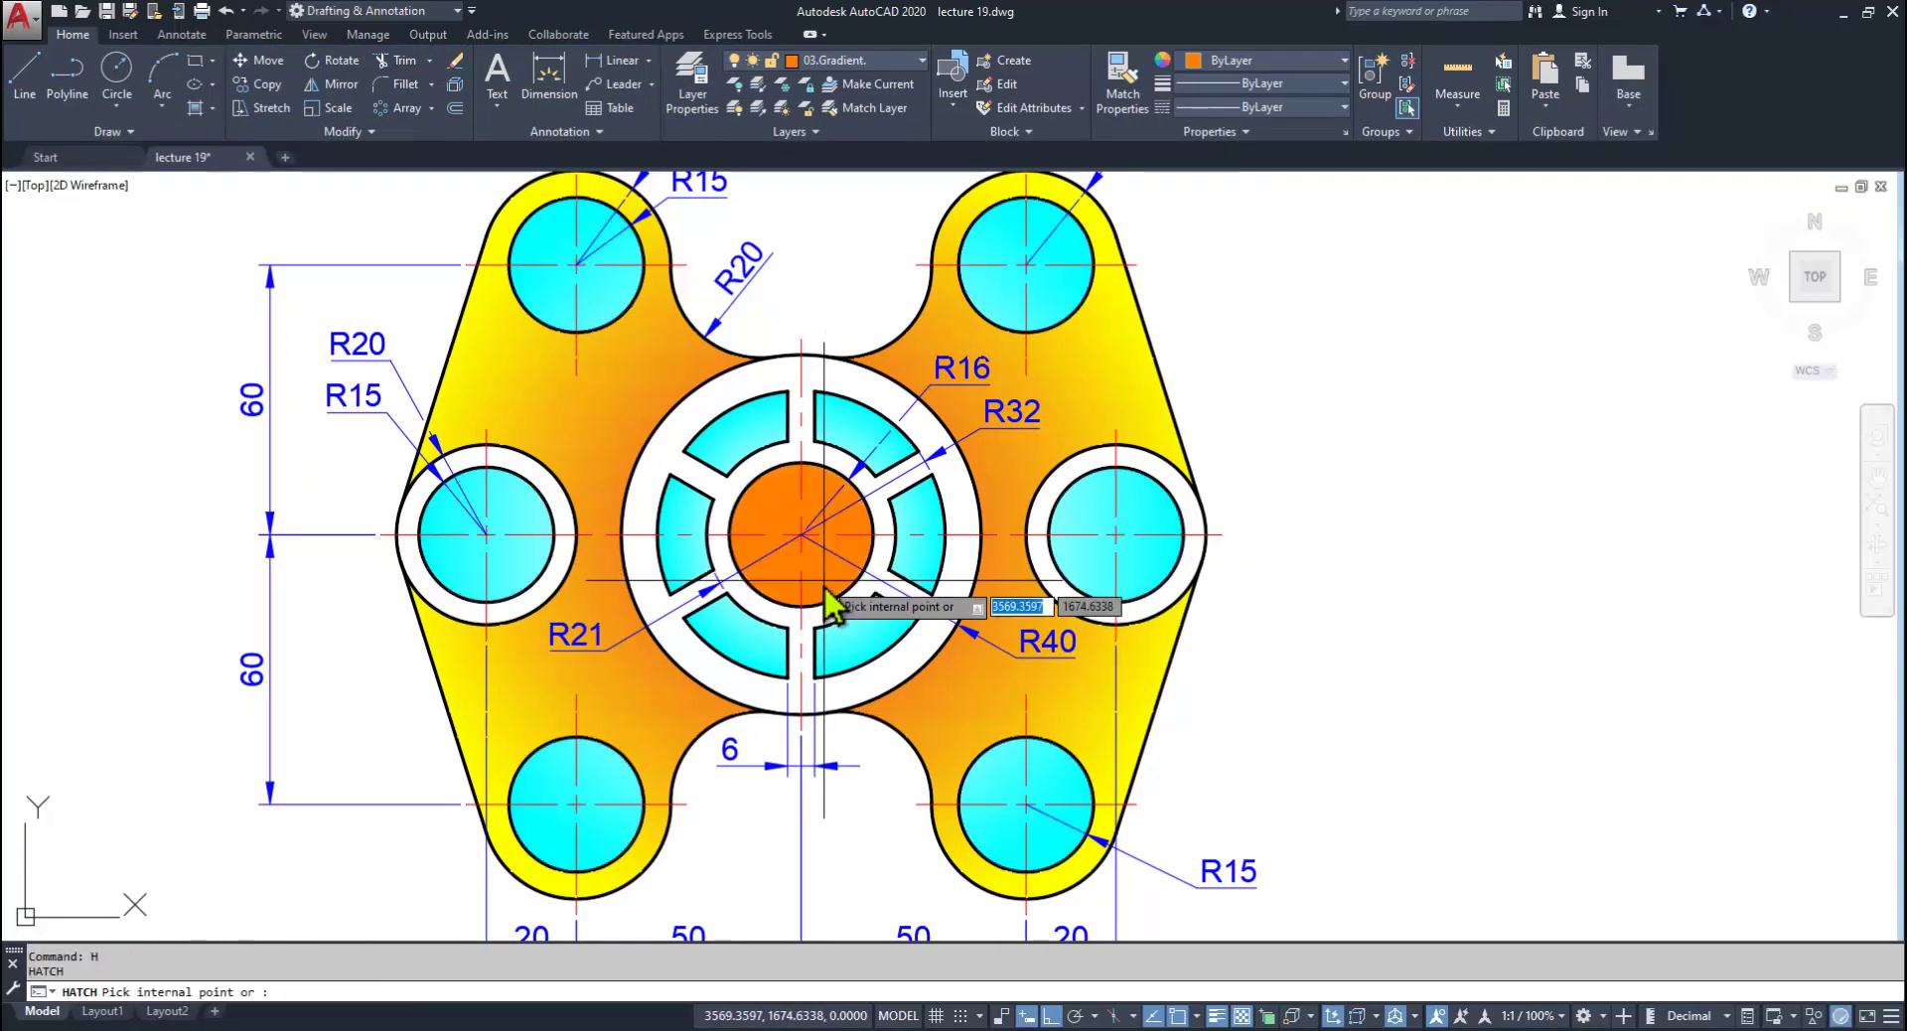
key("Return")
left_click(523, 88)
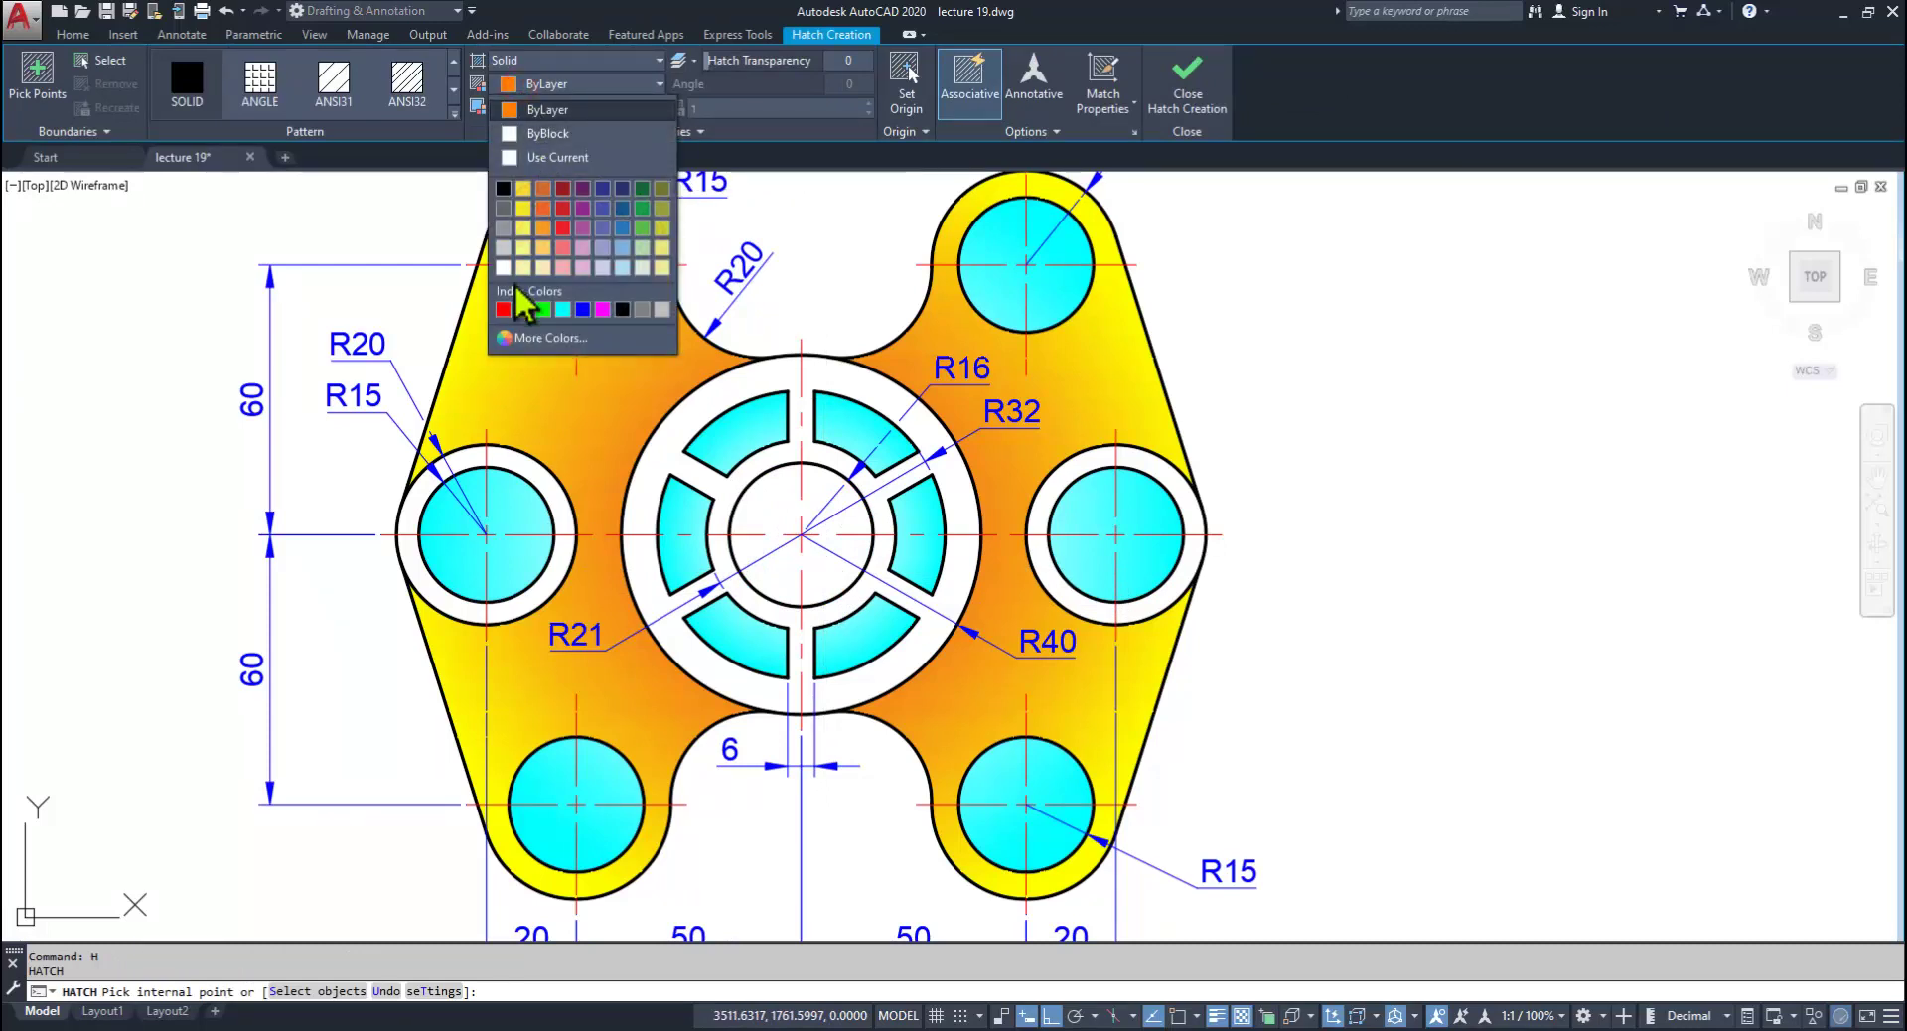
left_click(563, 227)
left_click(830, 574)
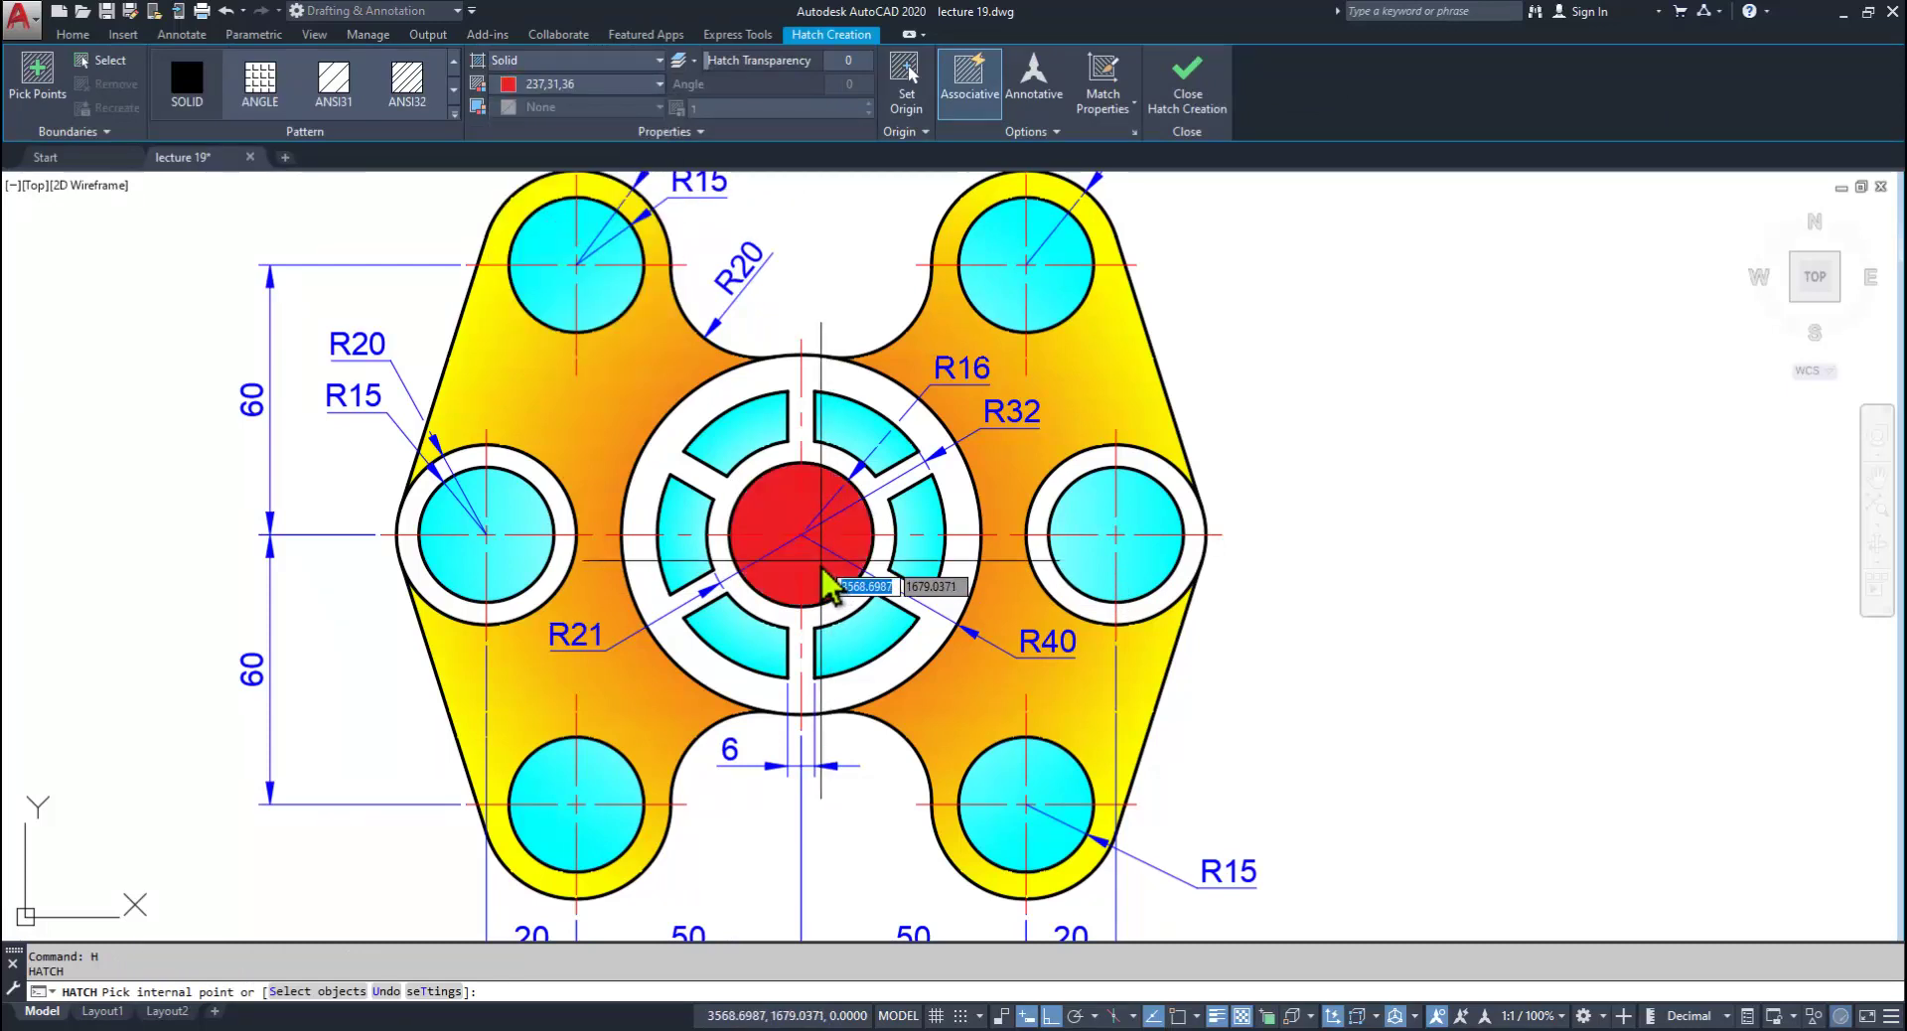
key("Return")
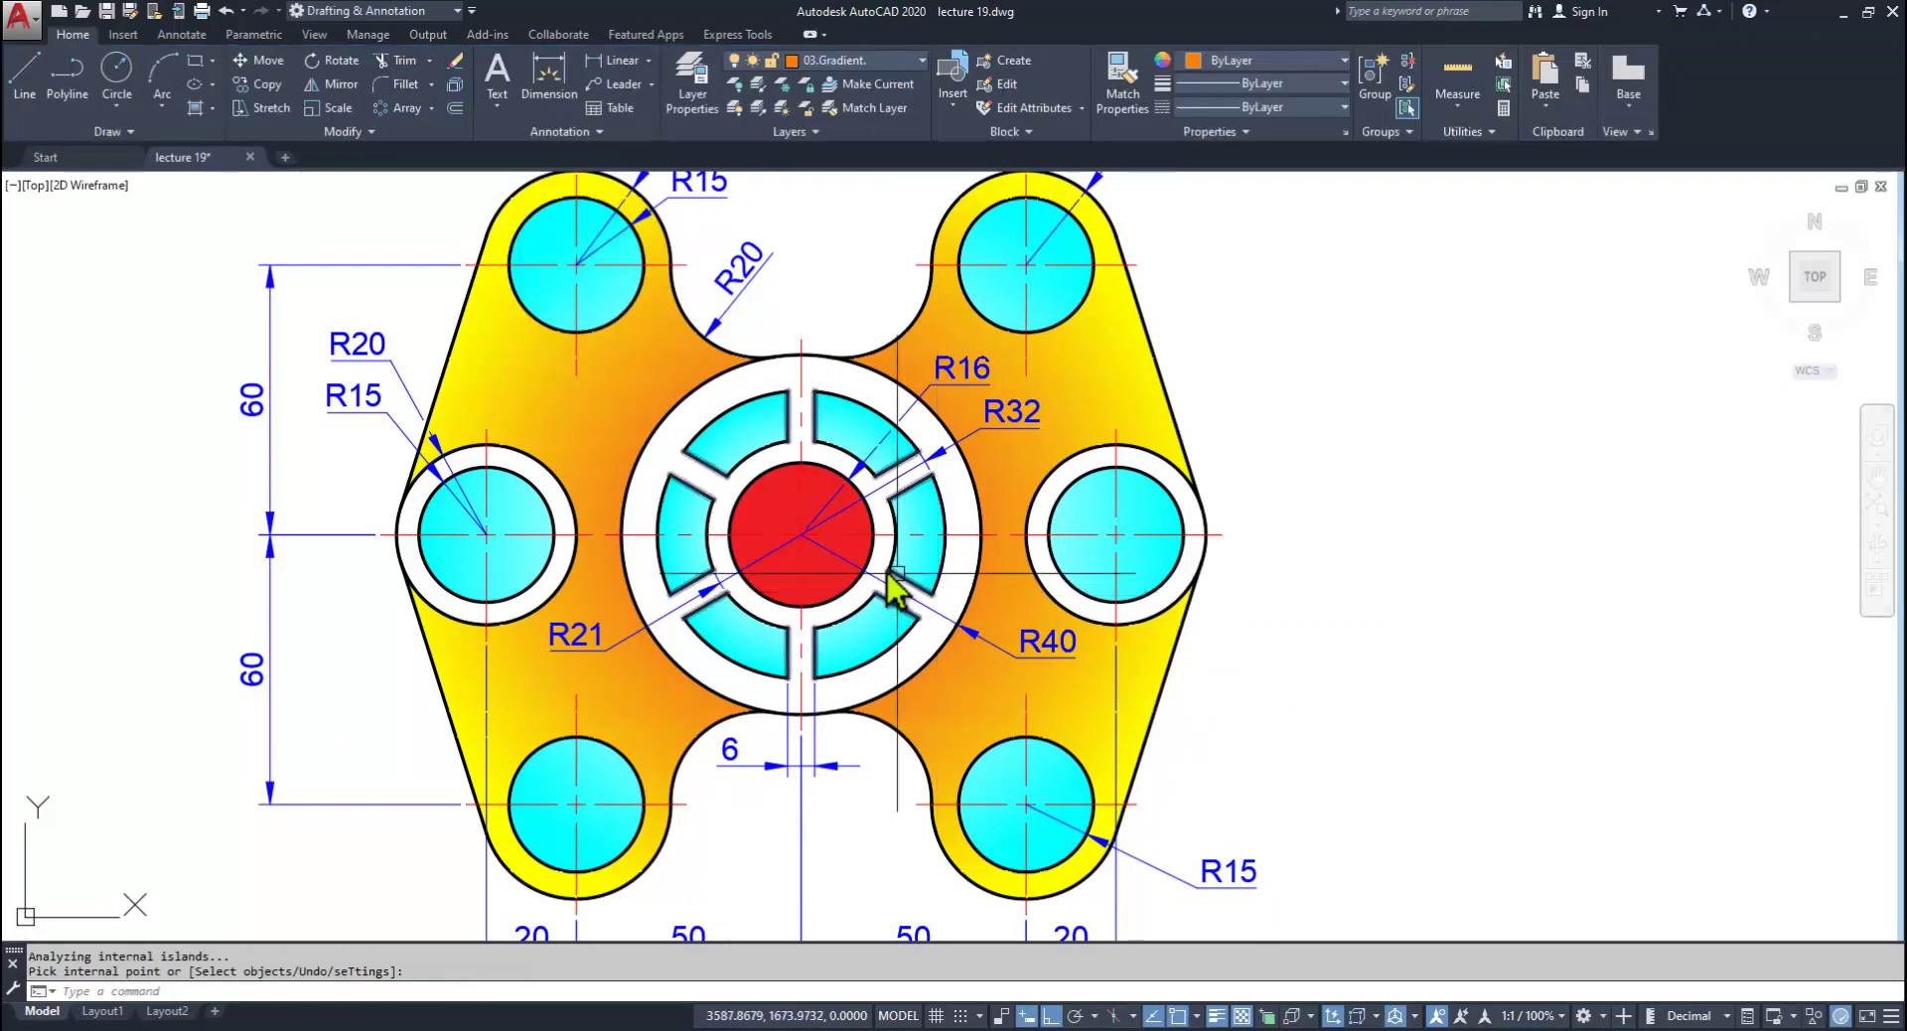
Step: Change the solid hatch colour of the central R16 hole to green
left_click(829, 586)
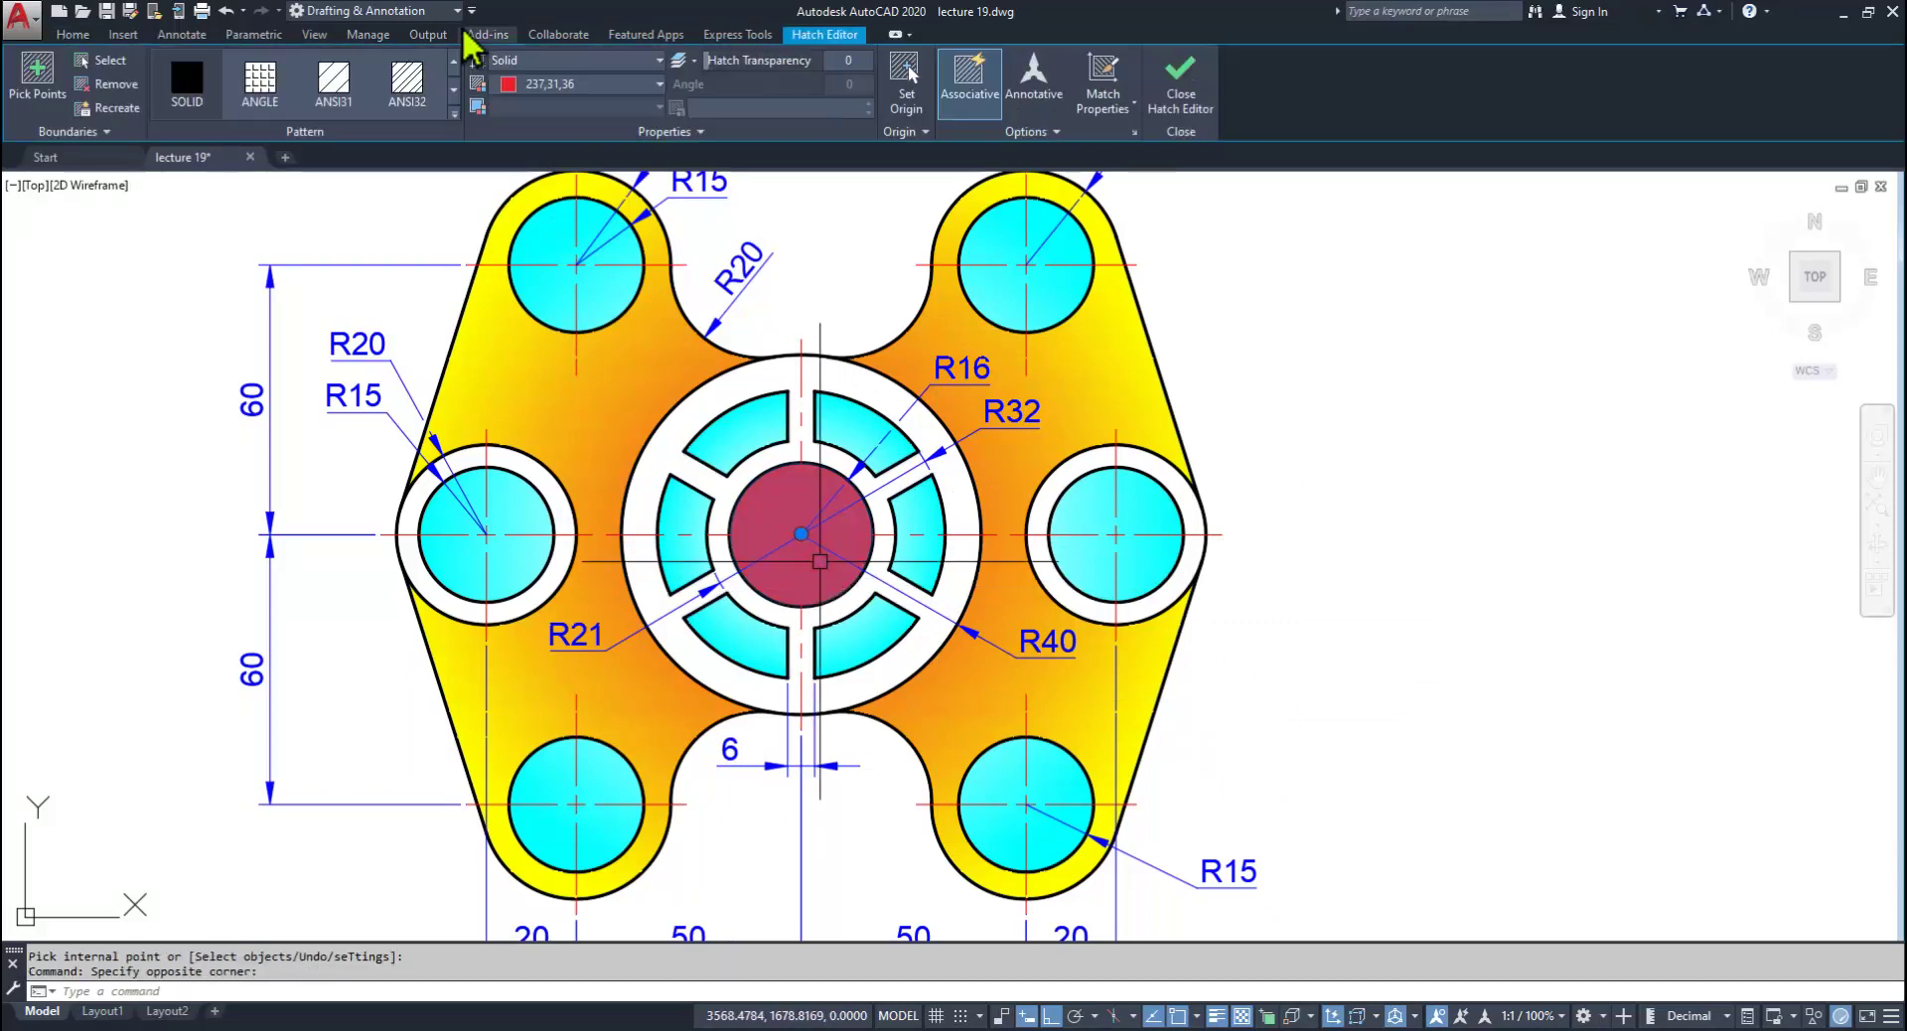
left_click(537, 86)
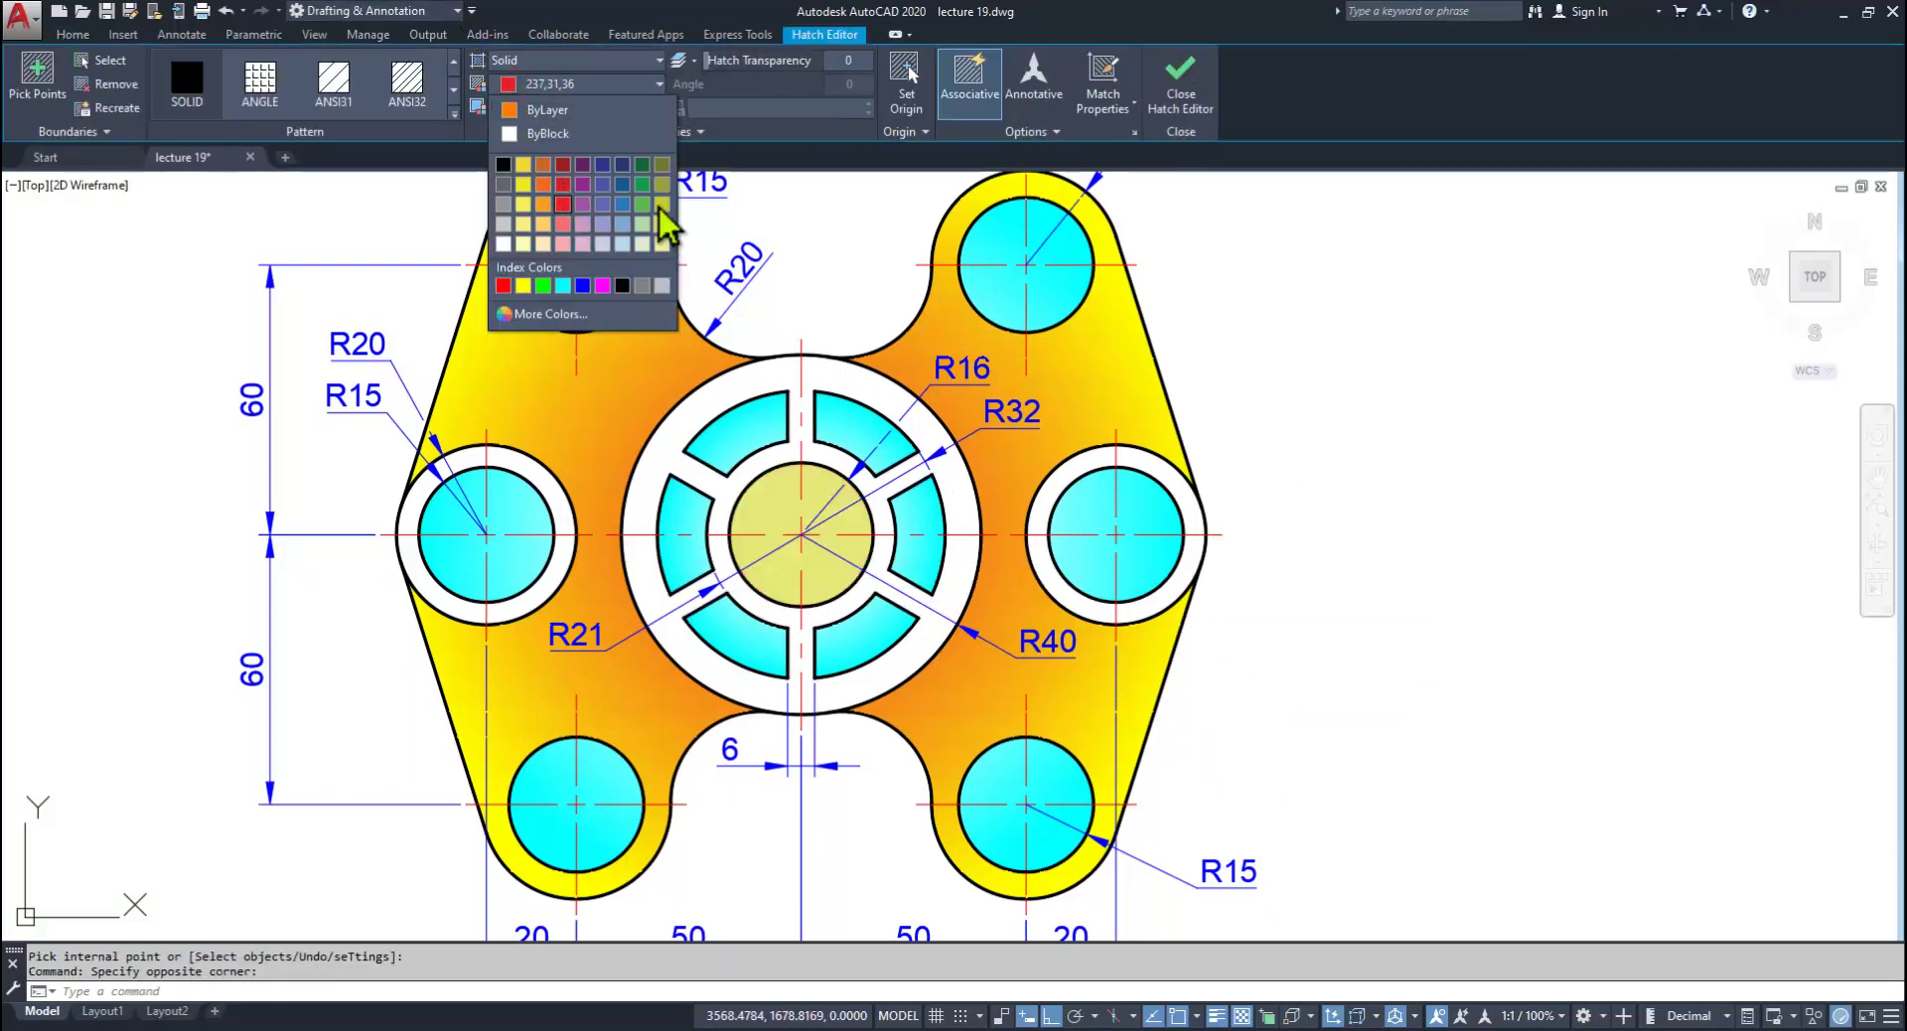
left_click(641, 185)
key("Escape")
key("Escape")
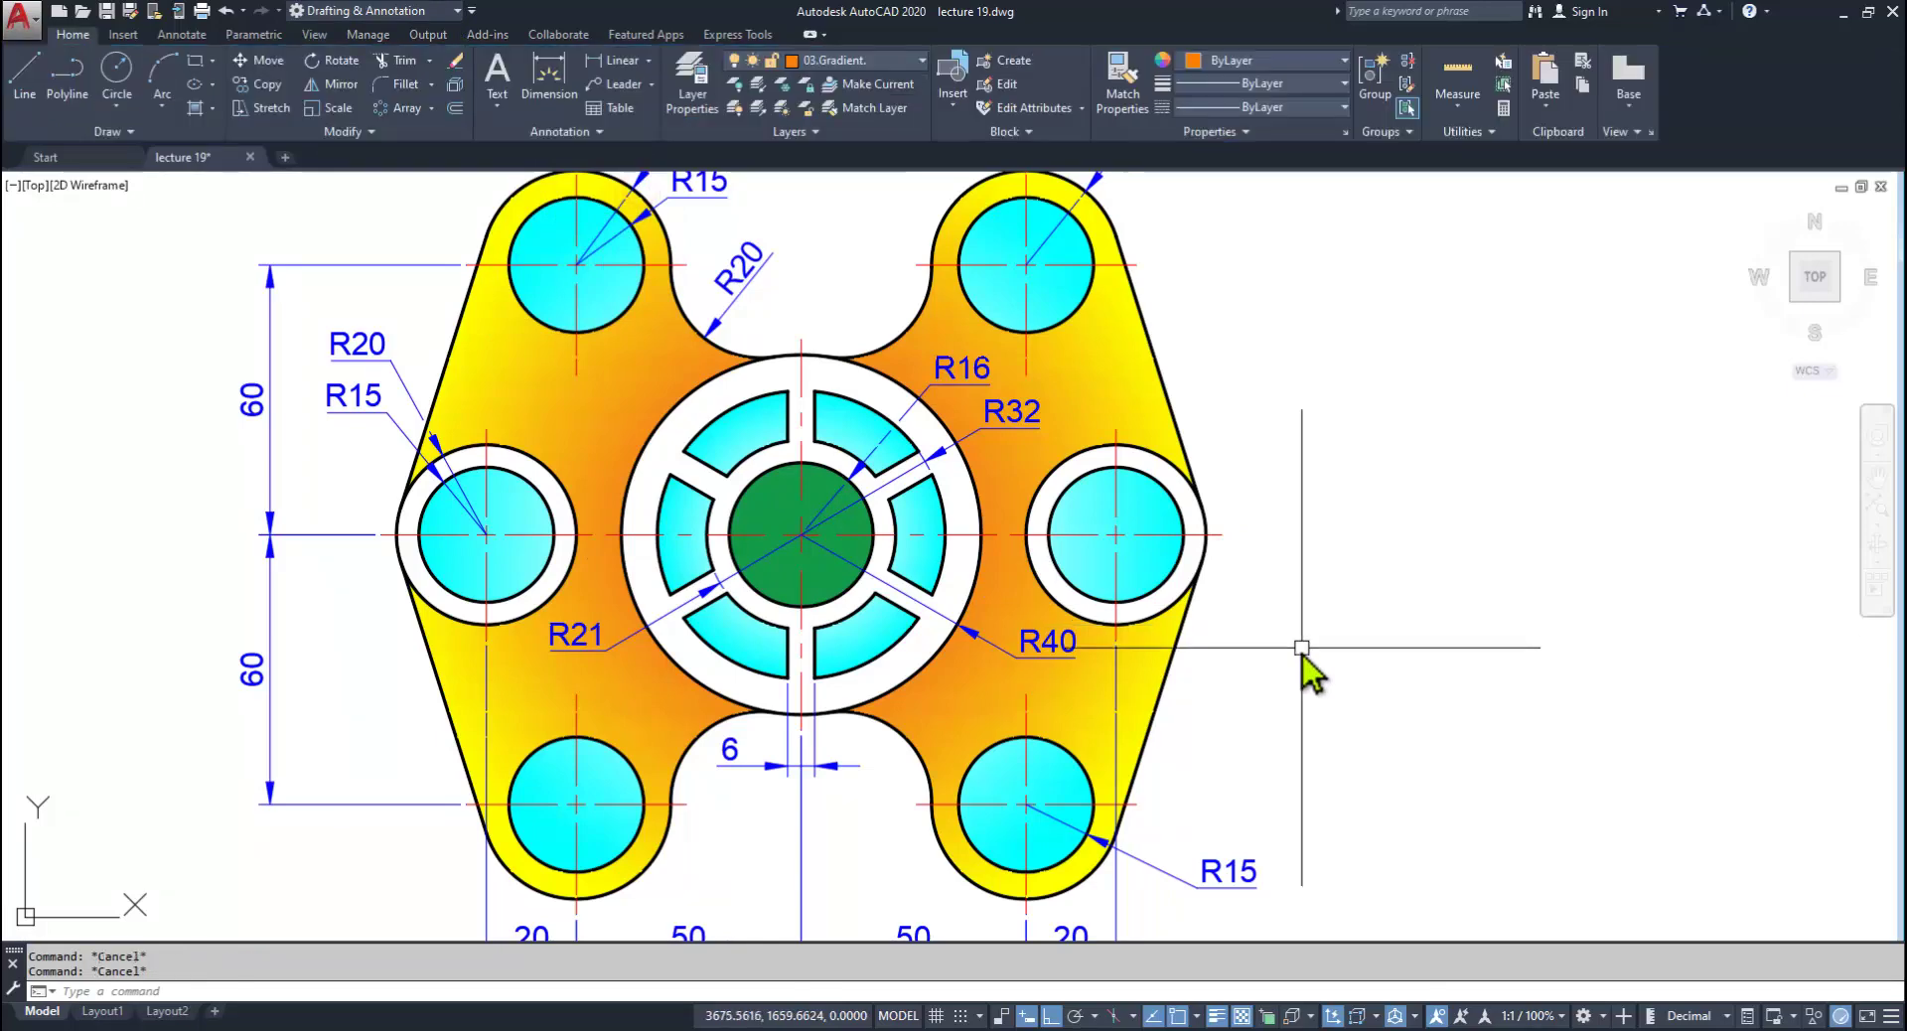
Step: Examine the fills across the whole plate and check them against the reference exercise PDF
scroll(1302, 656, "down", 3)
middle_click_drag(1168, 651, 1435, 694)
scroll(1122, 755, "up", 4)
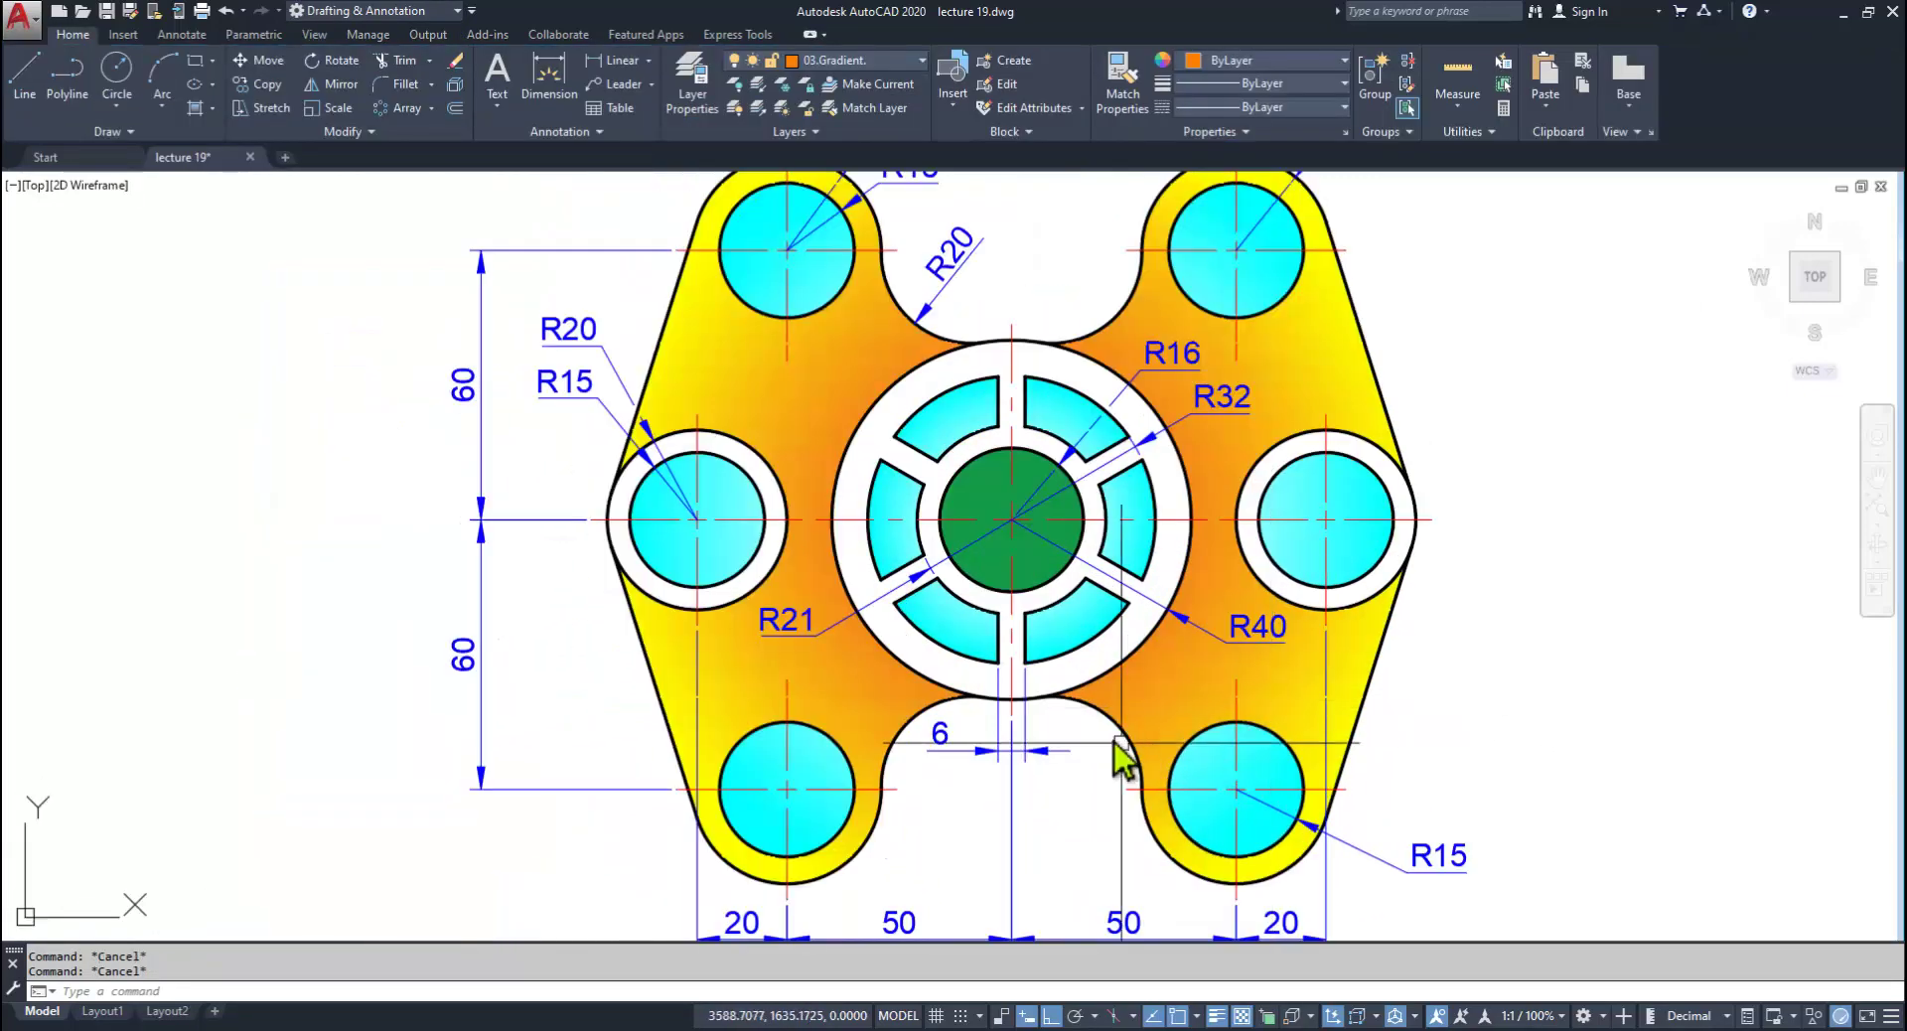
middle_click_drag(1142, 682, 1070, 736)
scroll(1055, 596, "down", 2)
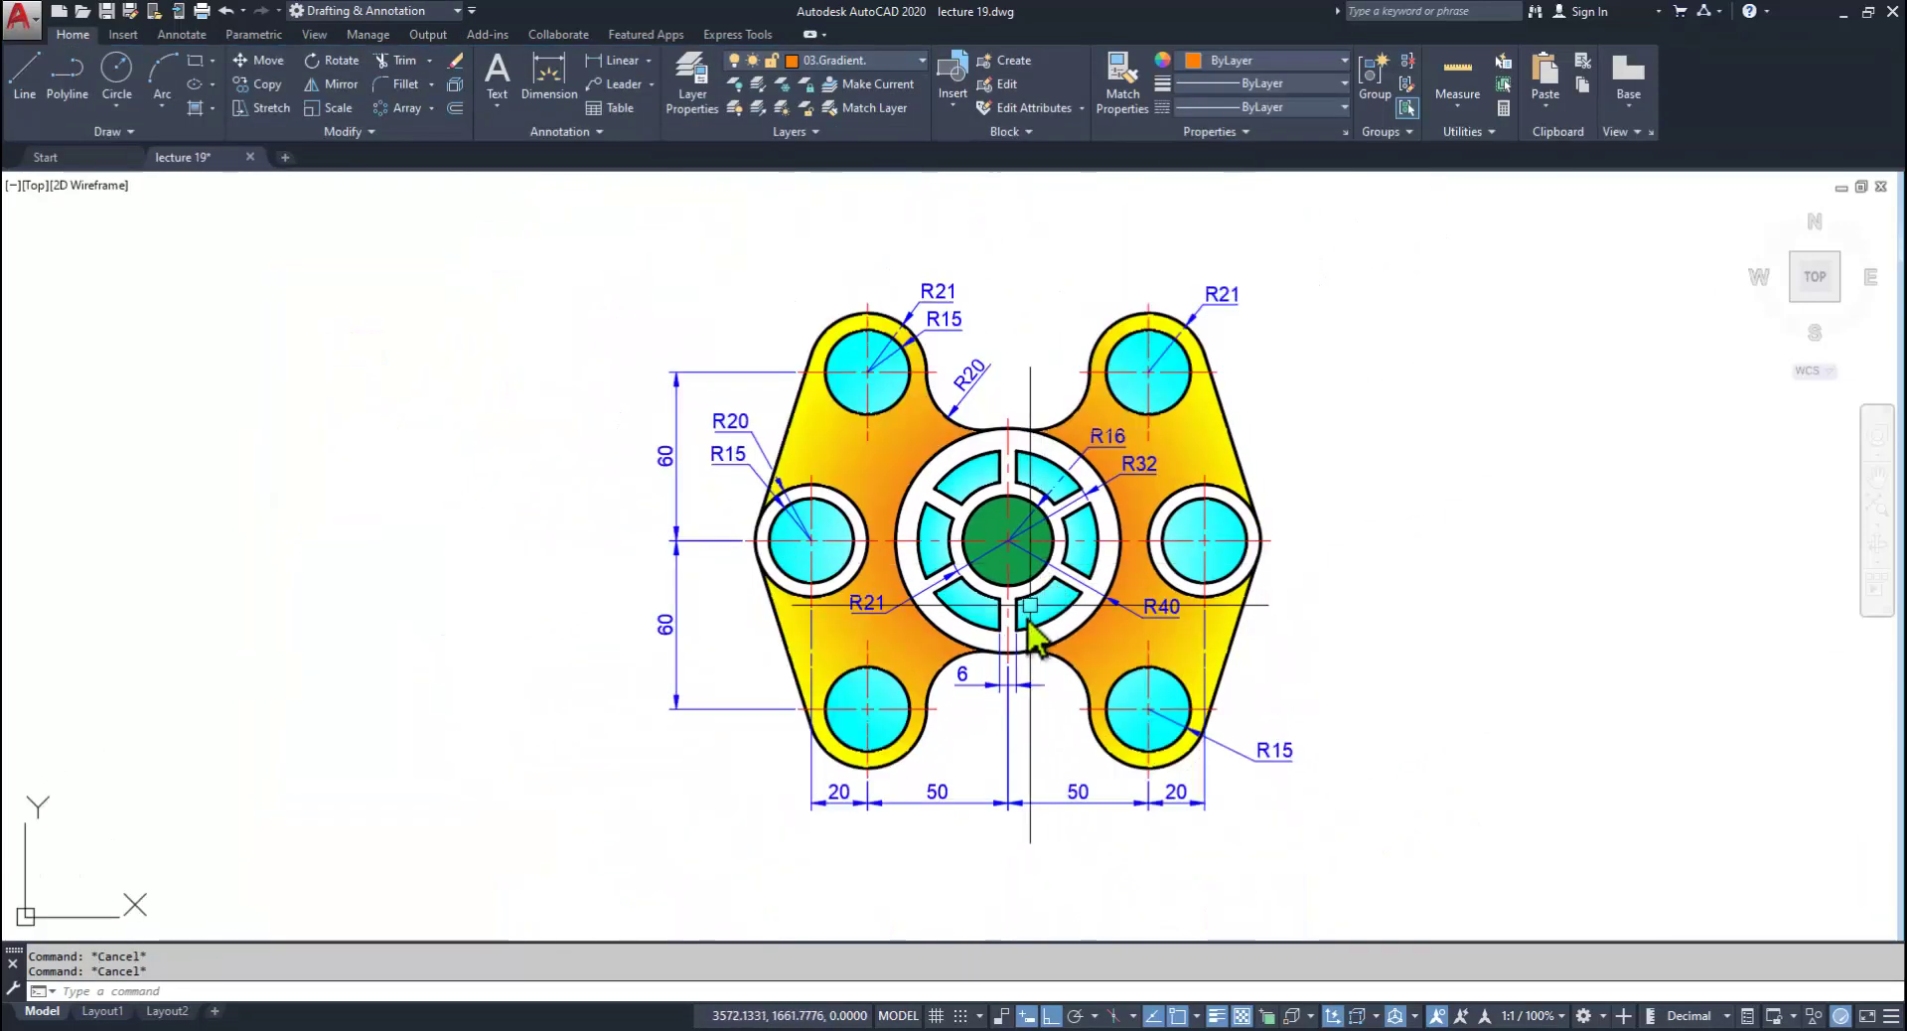
key("alt+Tab")
key("alt+Tab")
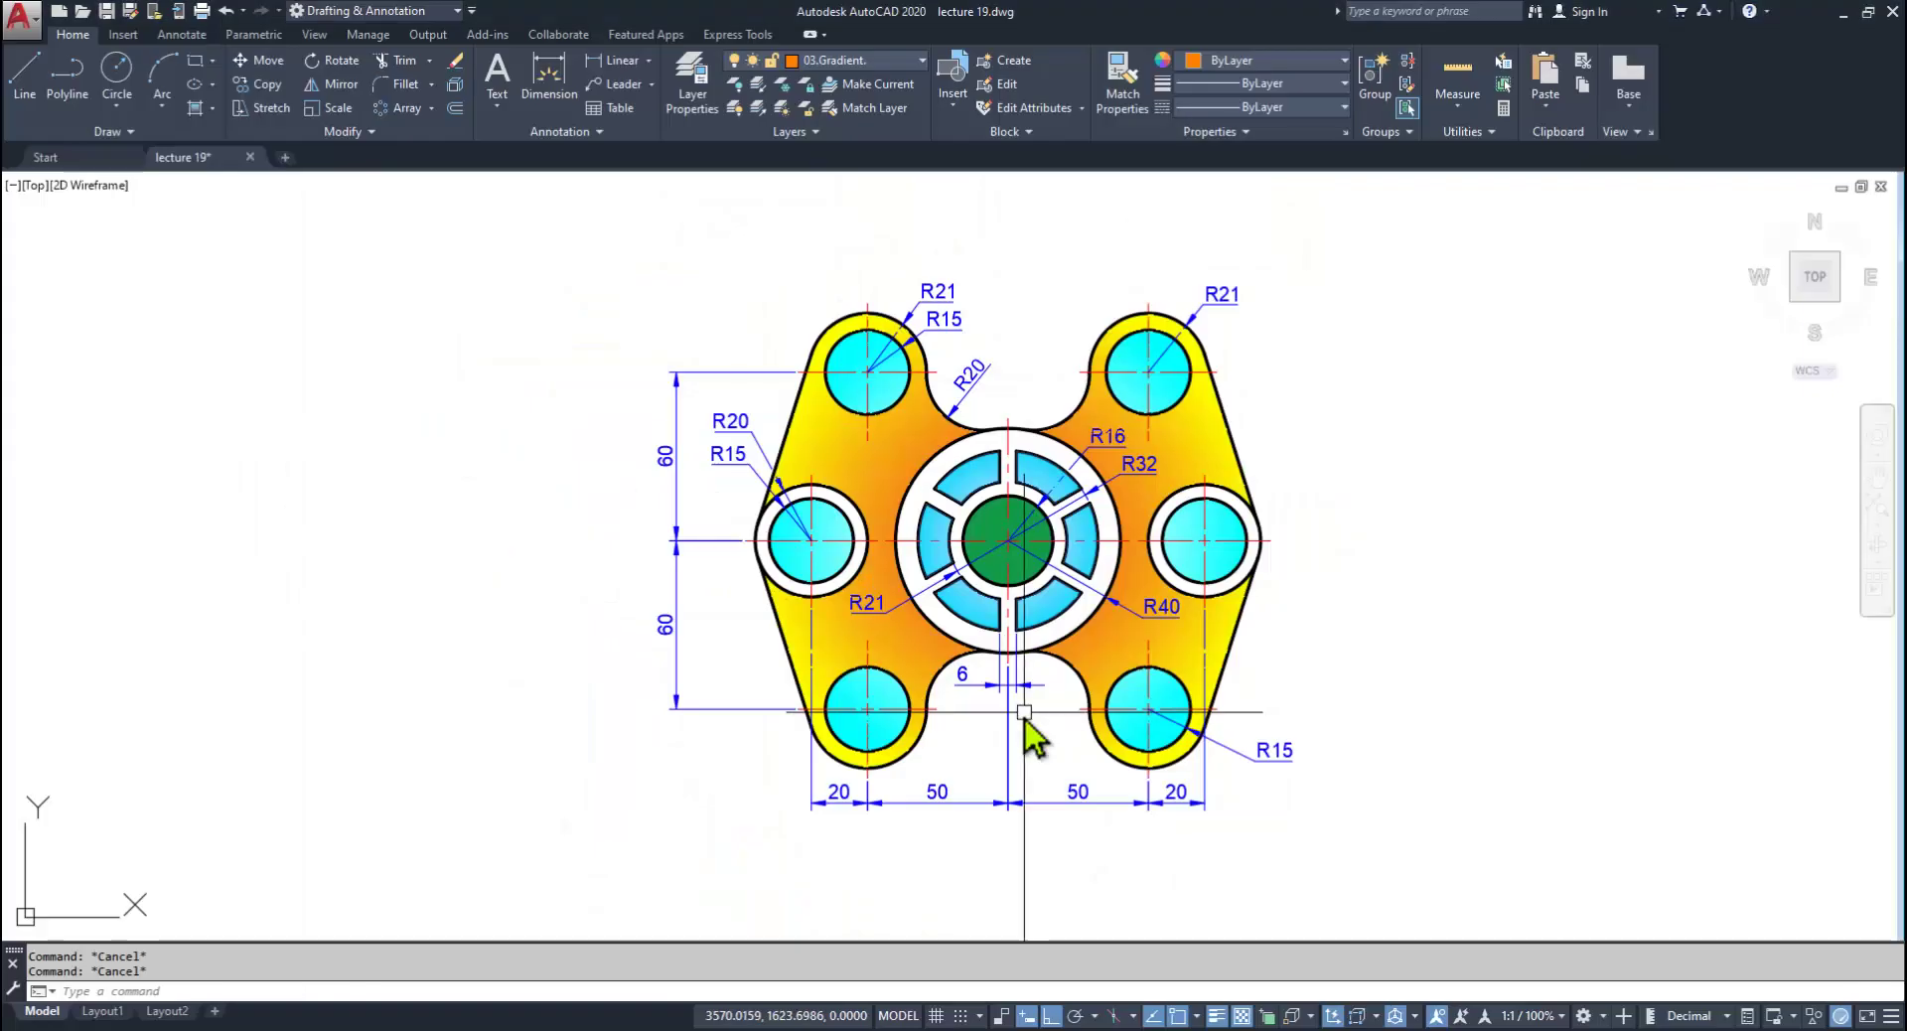
Step: Set the 2D model space uniform background colour to black in the options
middle_click_drag(1022, 732, 1197, 730)
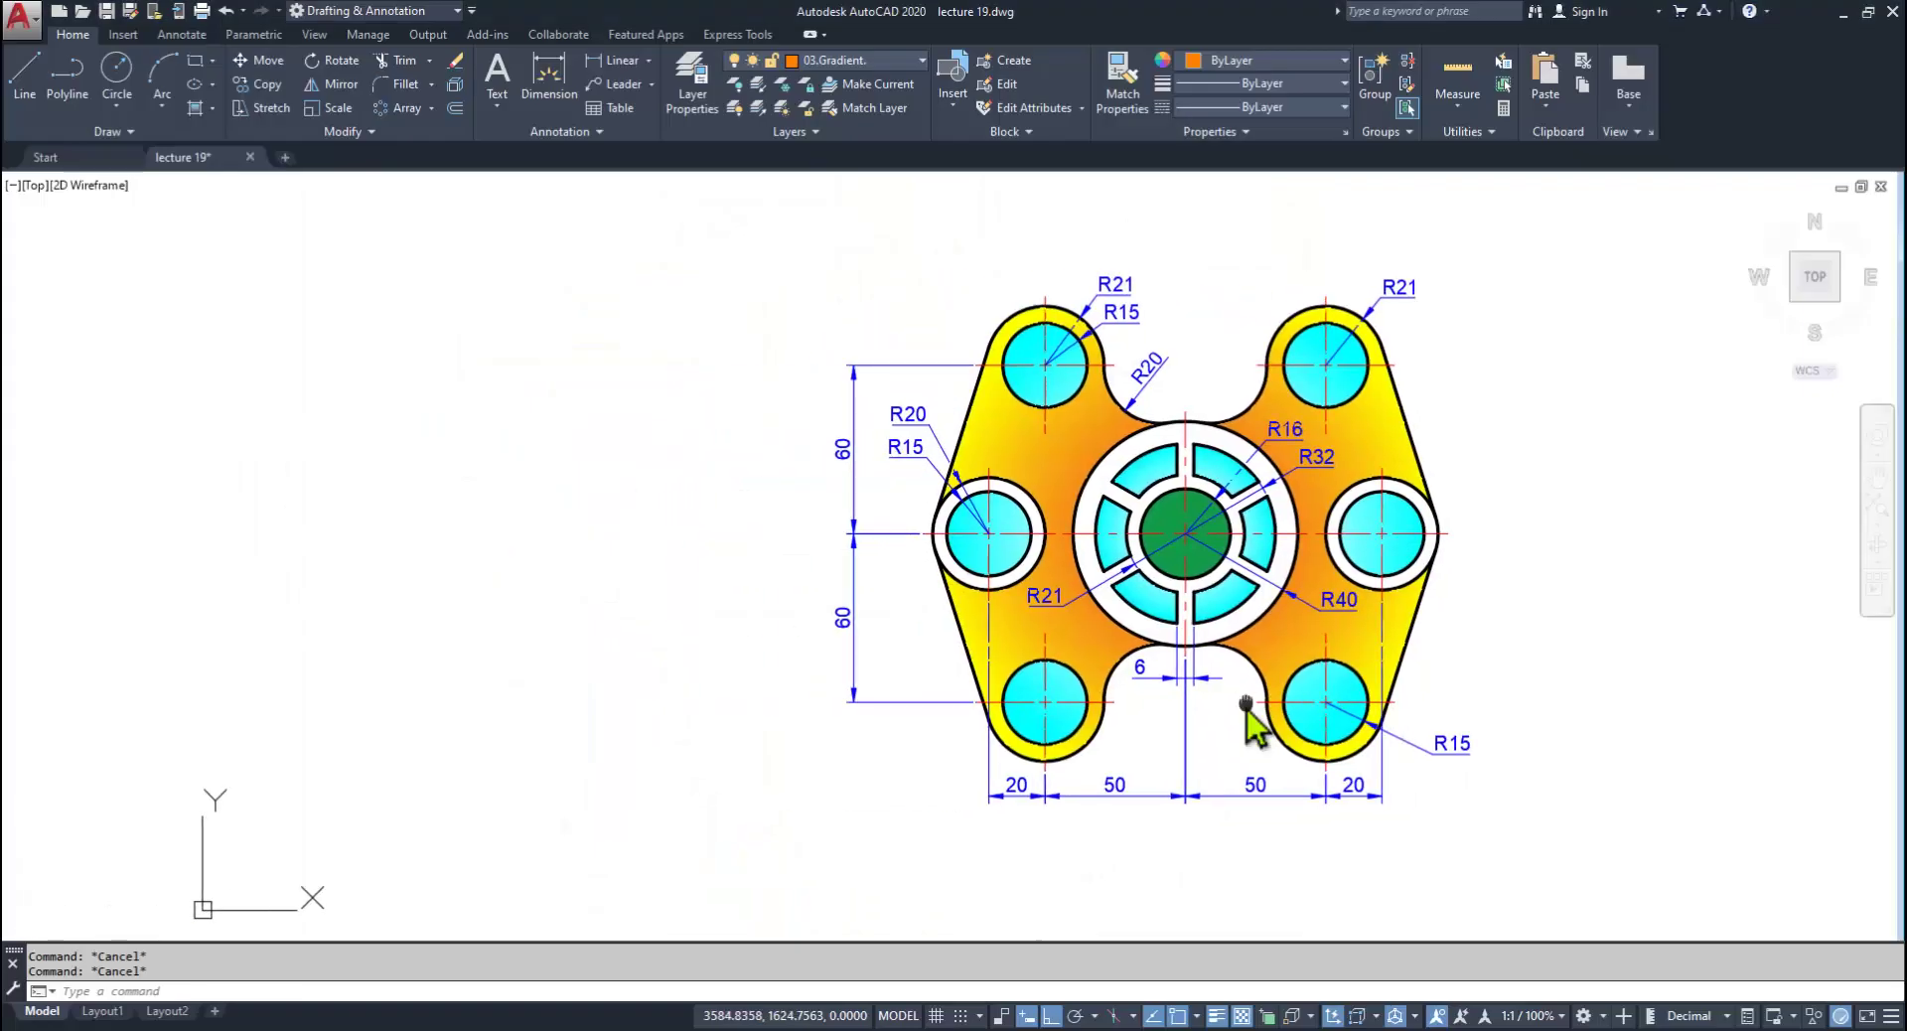
right_click(527, 284)
left_click(611, 648)
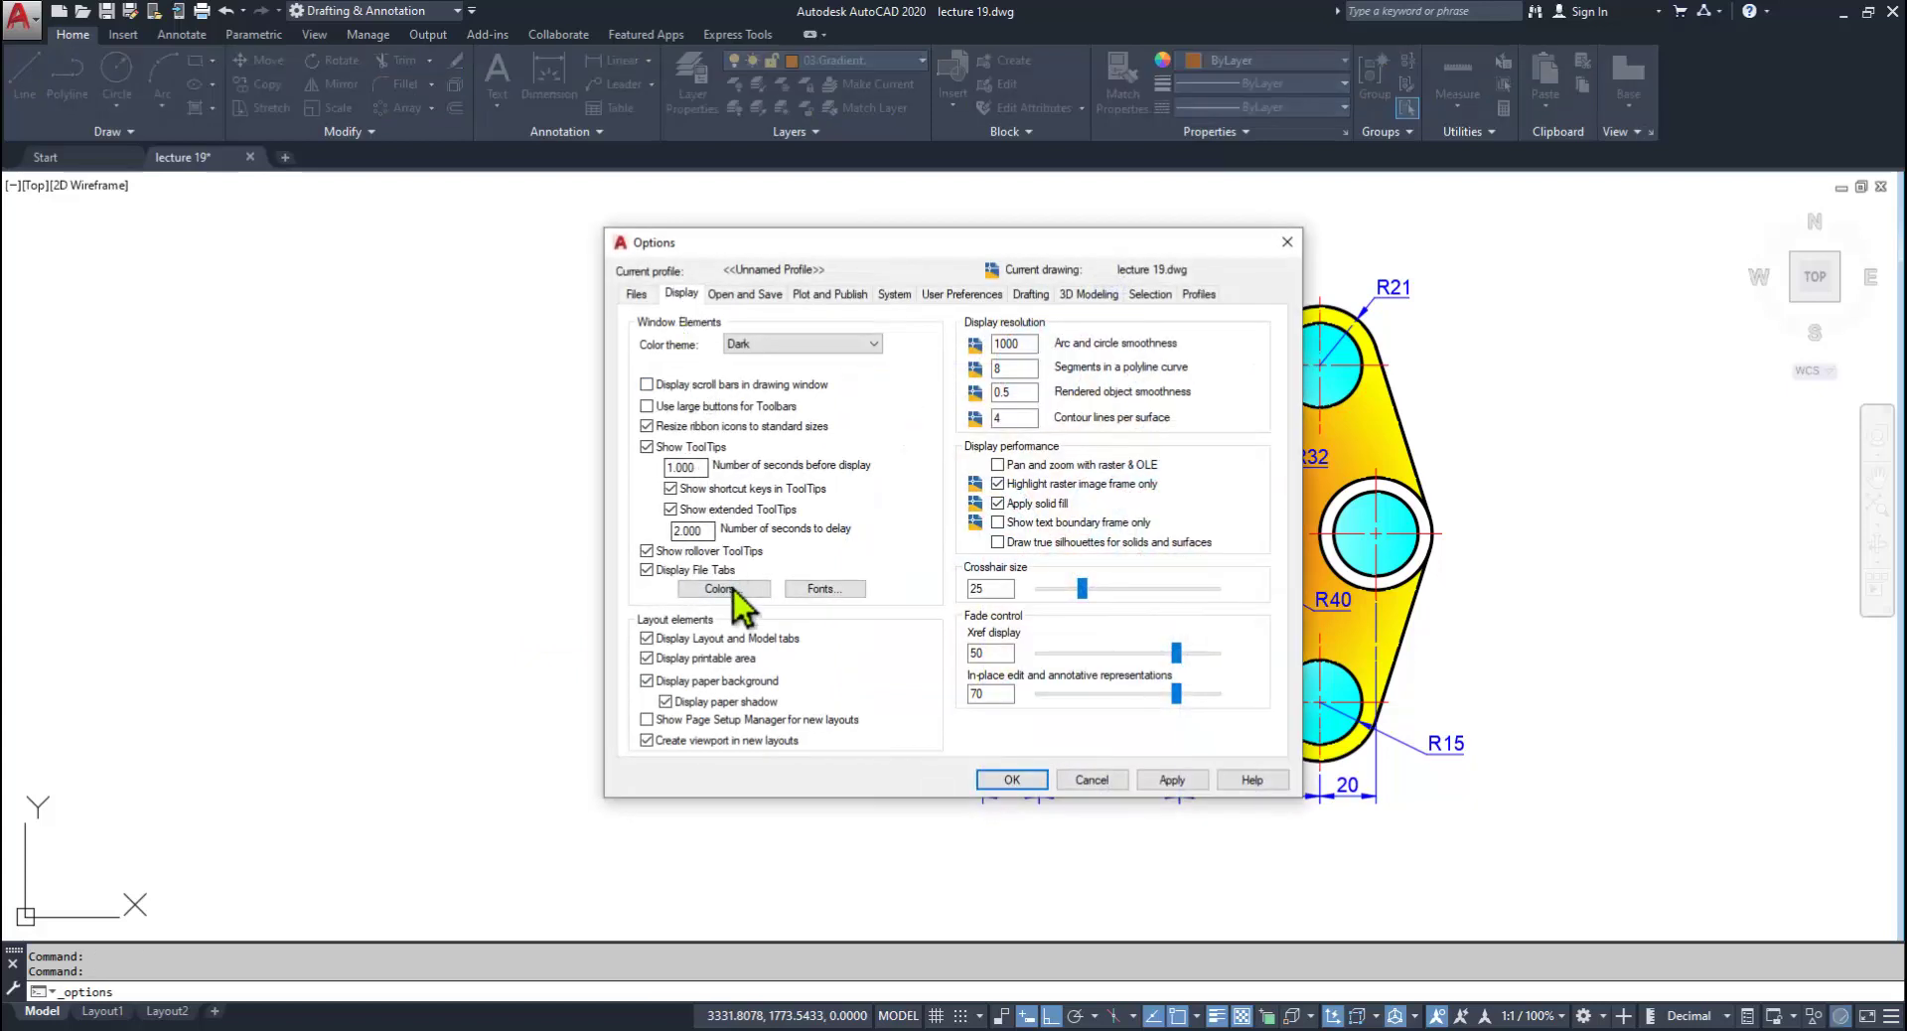
left_click(735, 588)
left_click(1103, 305)
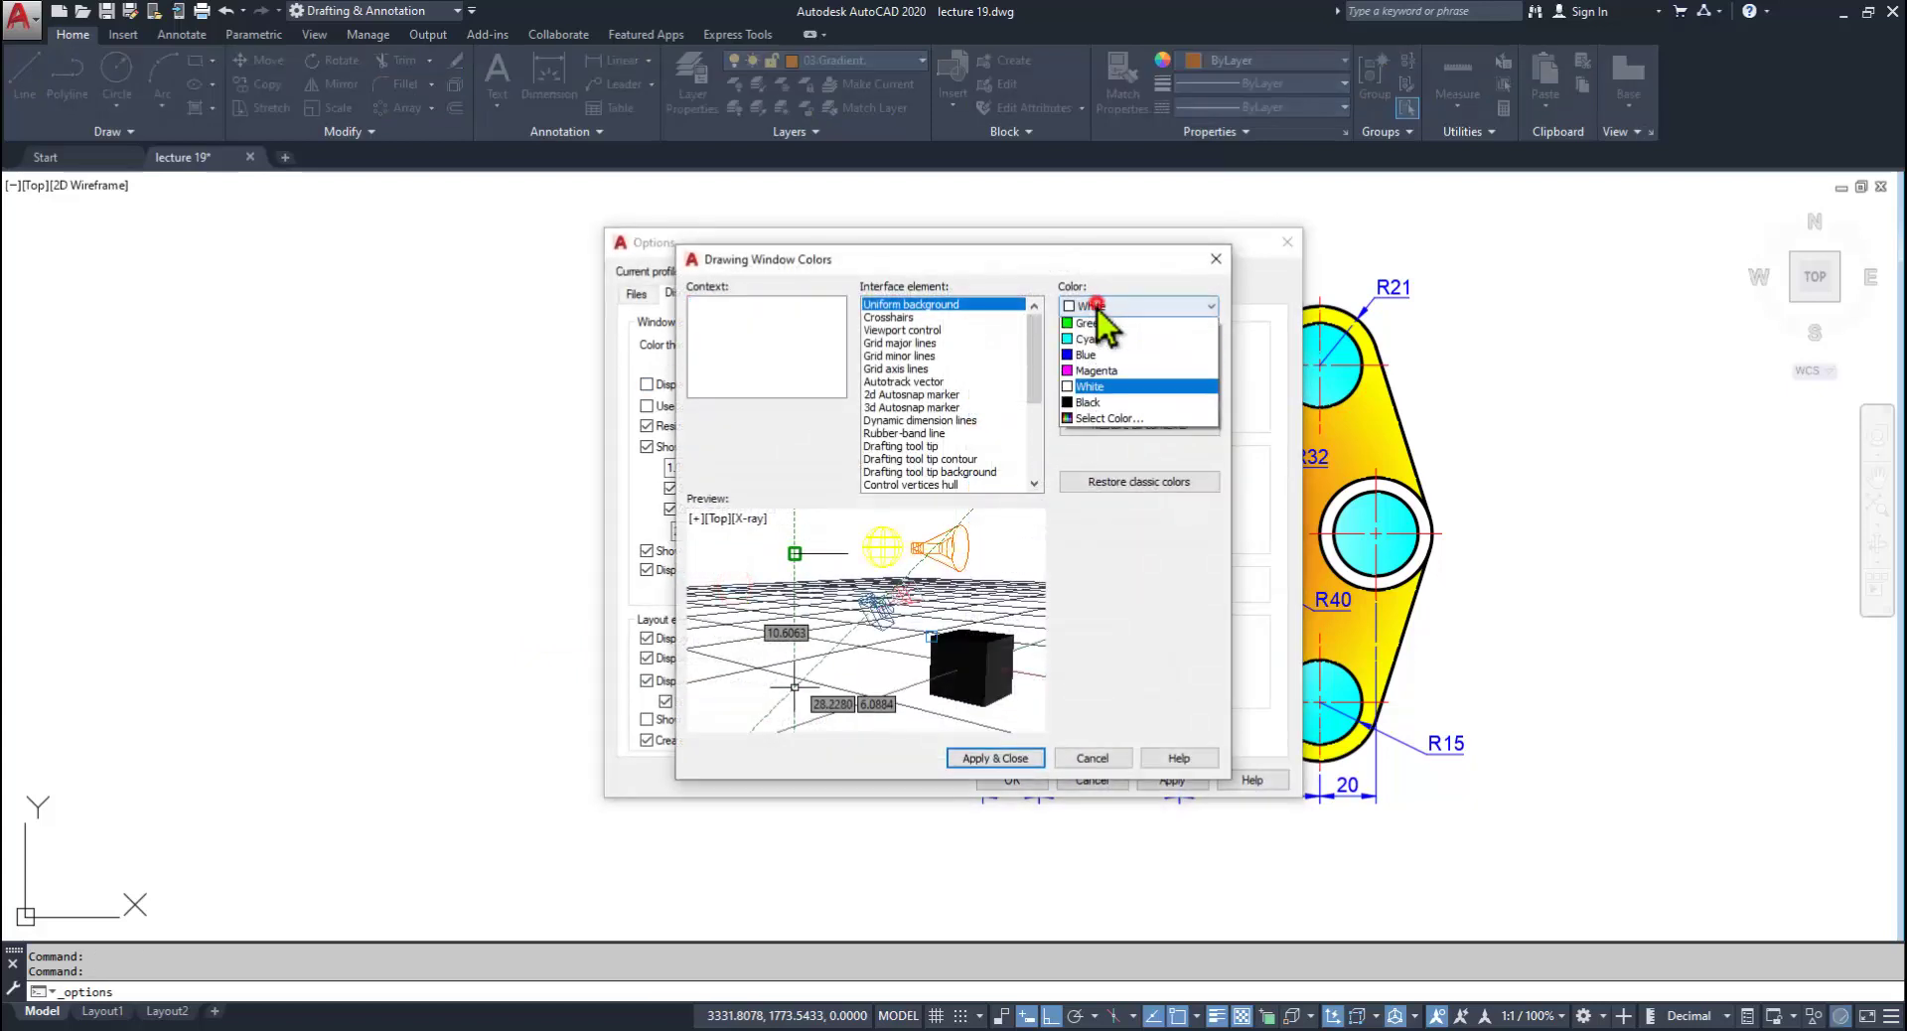
left_click(1098, 438)
left_click(999, 760)
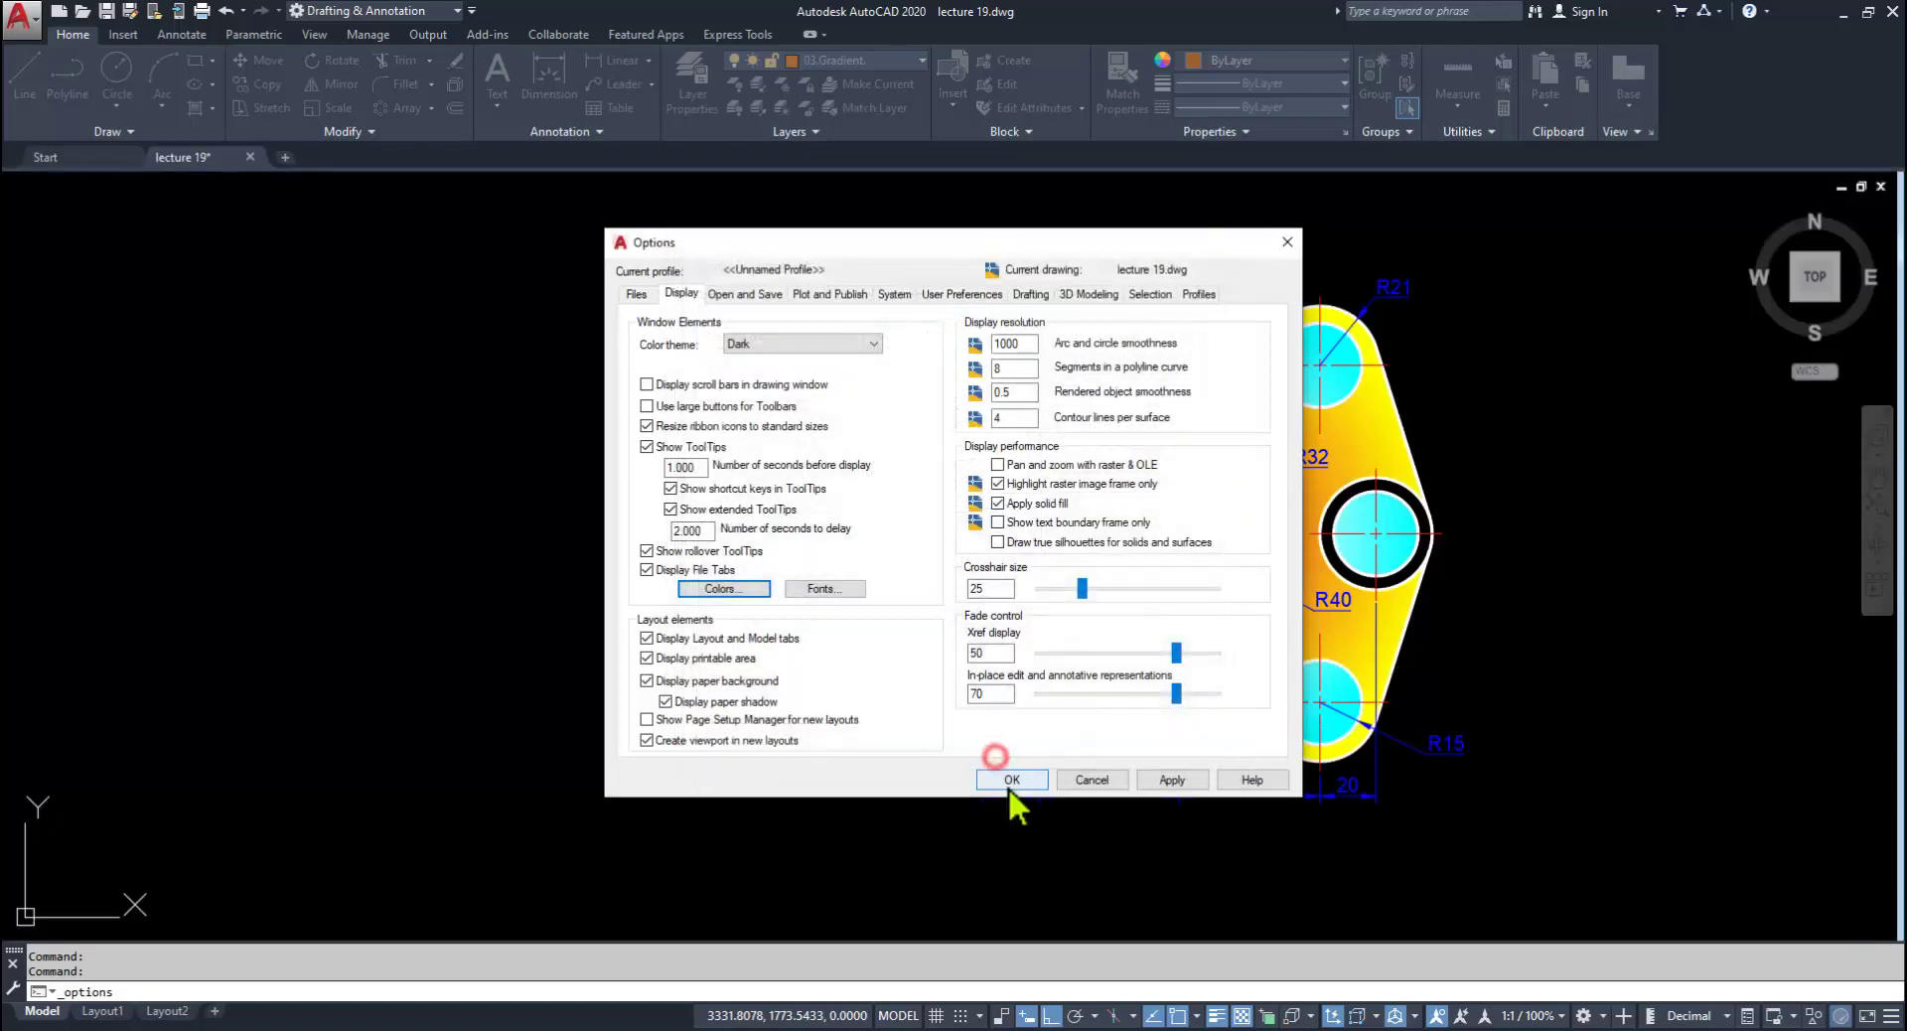
left_click(1010, 780)
Step: Examine the filled and dimensioned plate against the black background
middle_click_drag(1104, 759, 1321, 755)
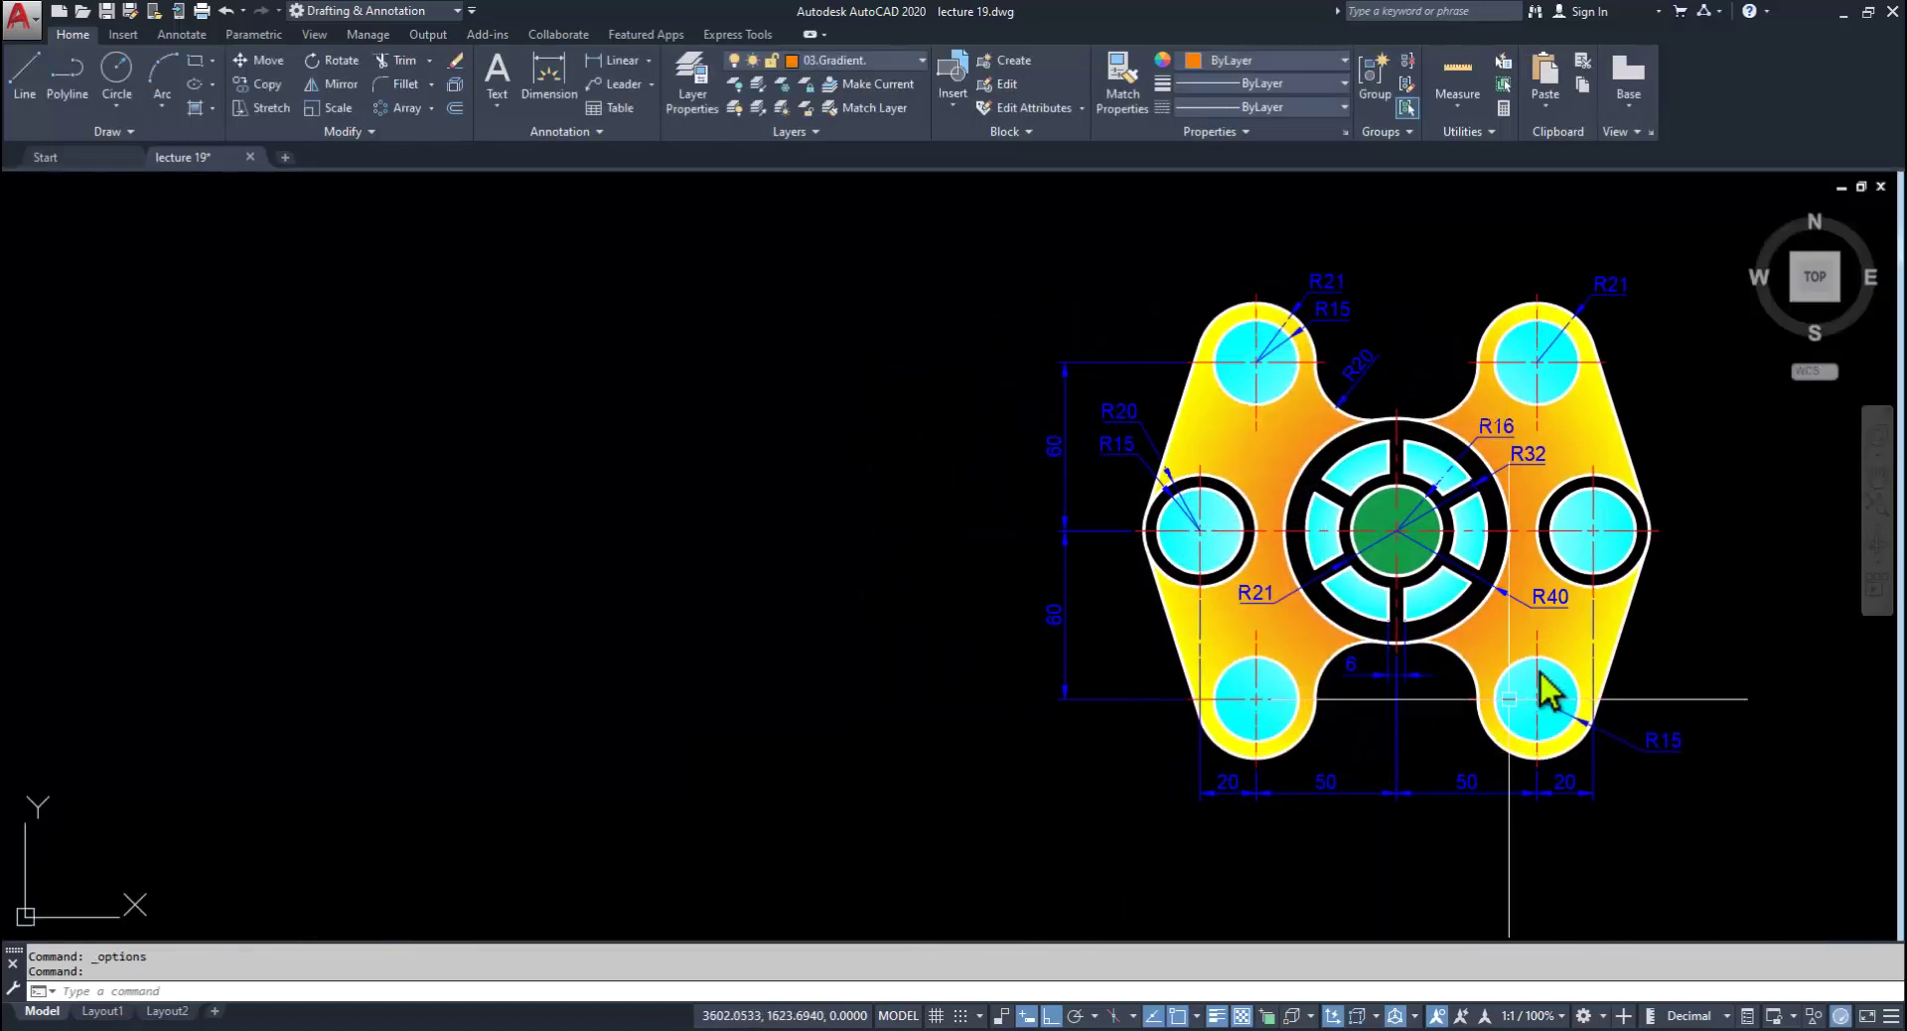
middle_click_drag(1447, 666, 1214, 628)
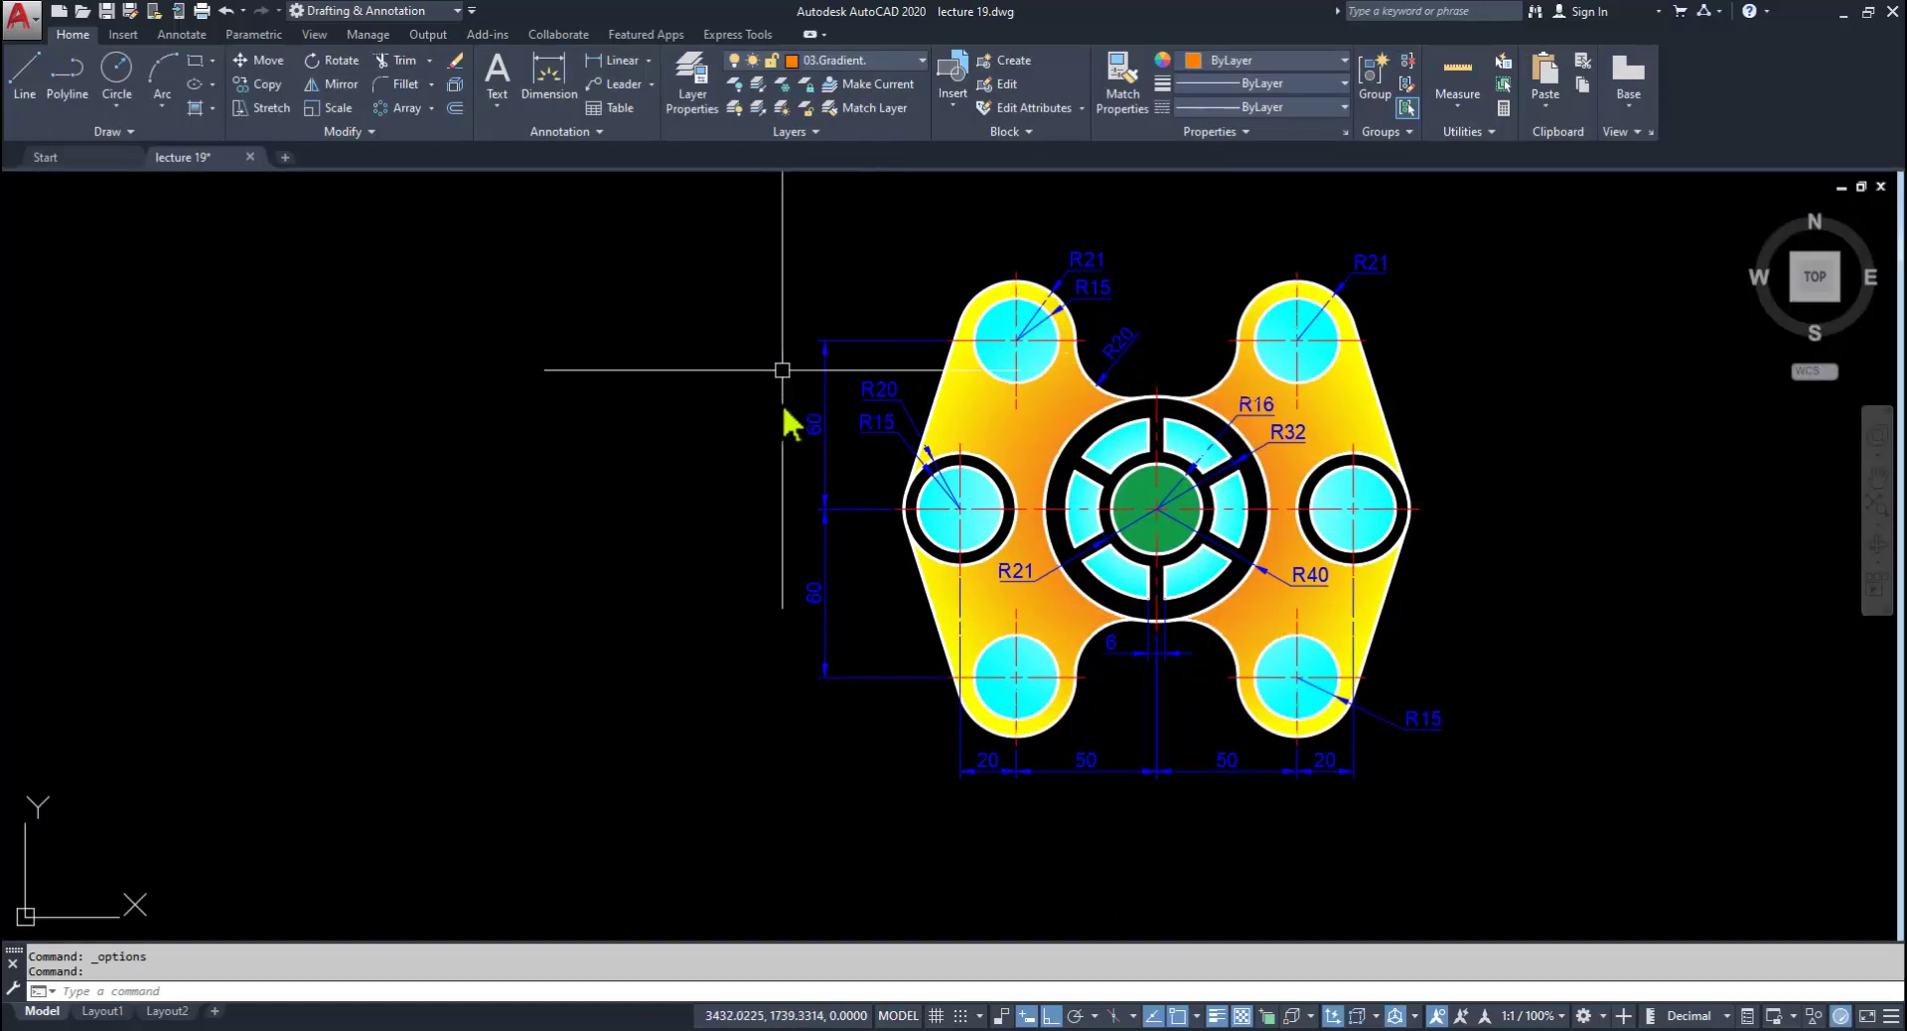
middle_click_drag(1362, 766, 1469, 758)
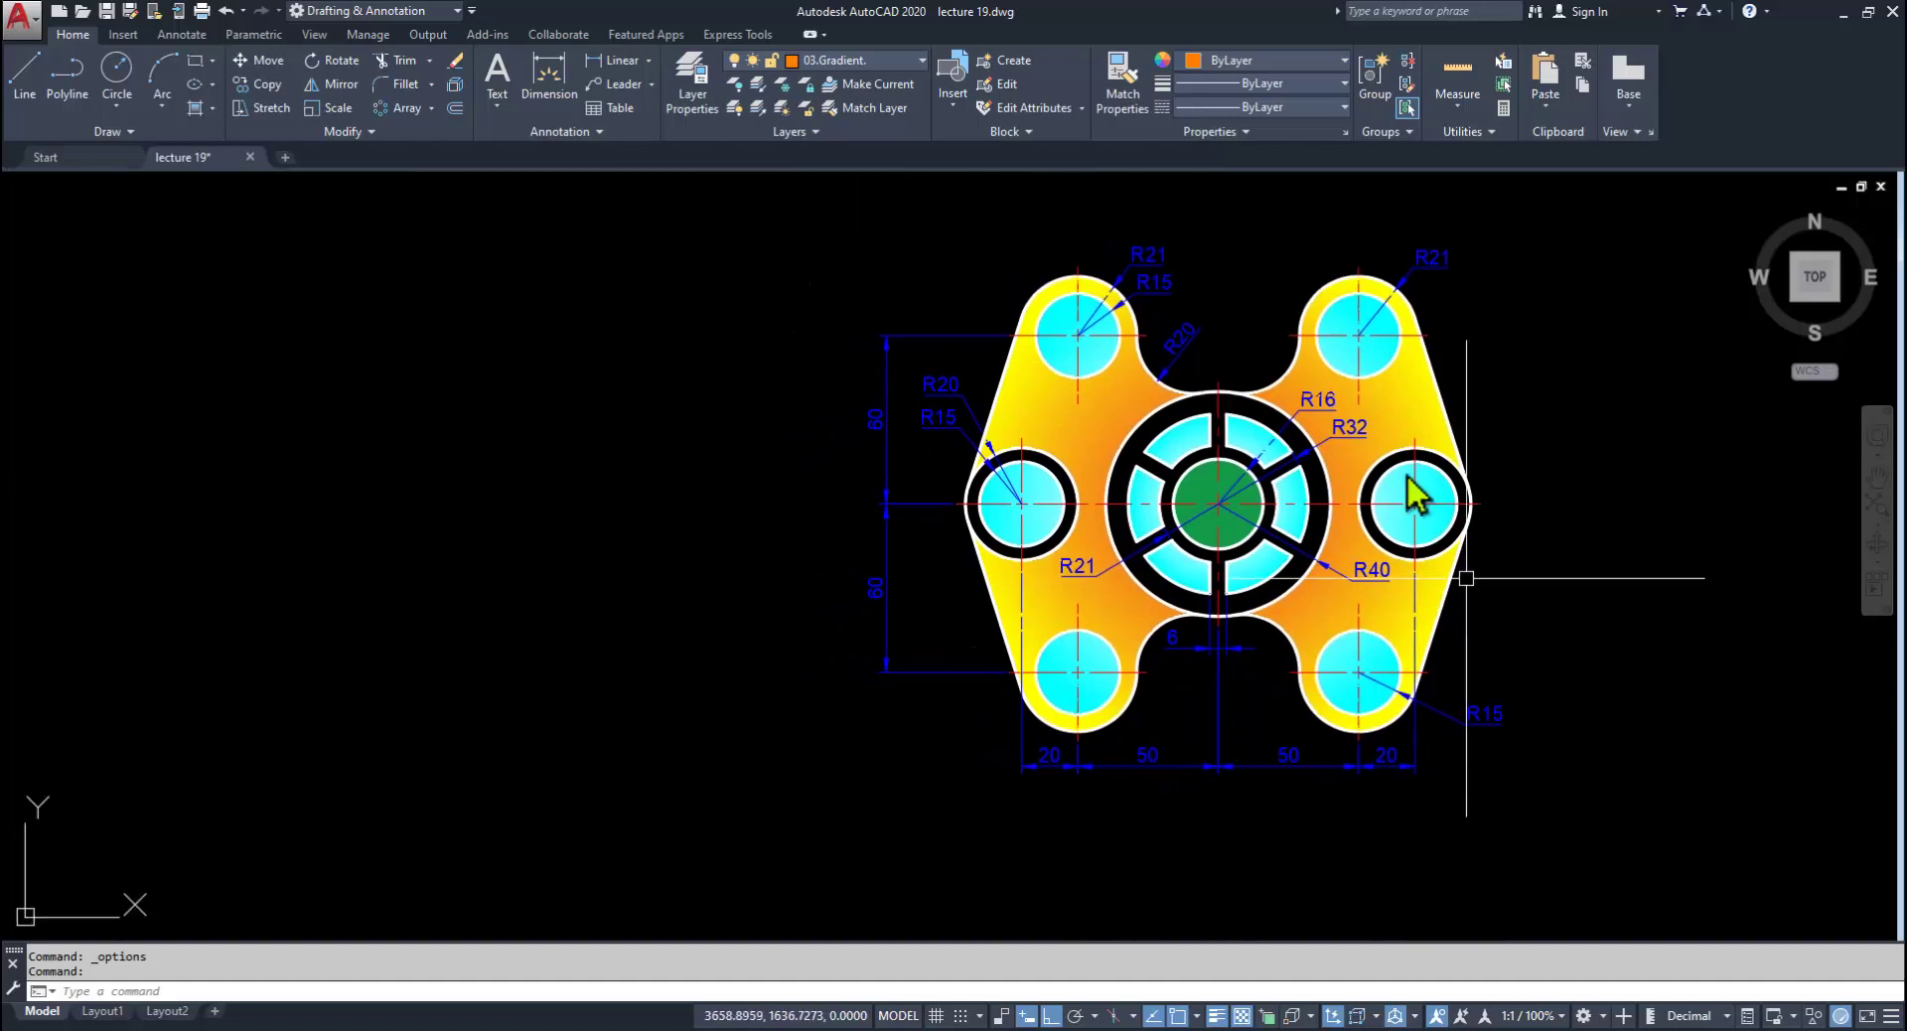
scroll(1200, 337, "up", 2)
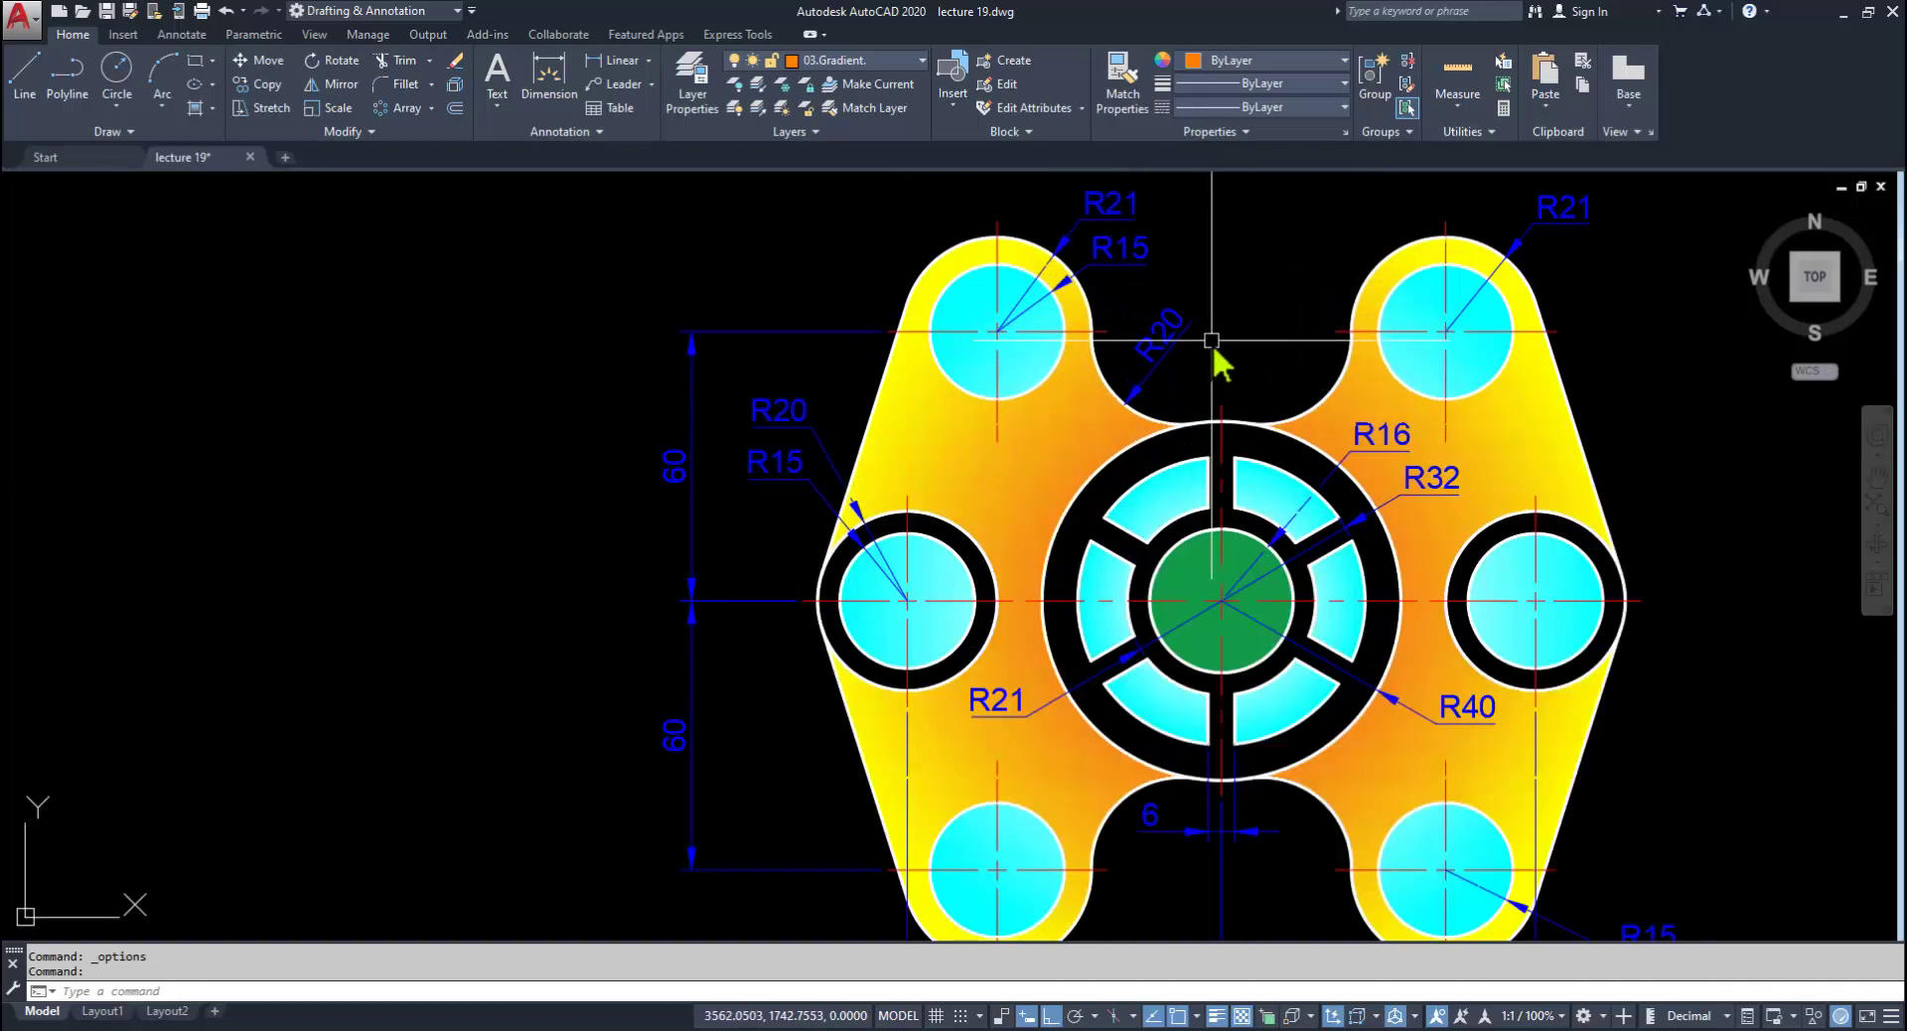
scroll(1211, 340, "down", 2)
key("ctrl+z")
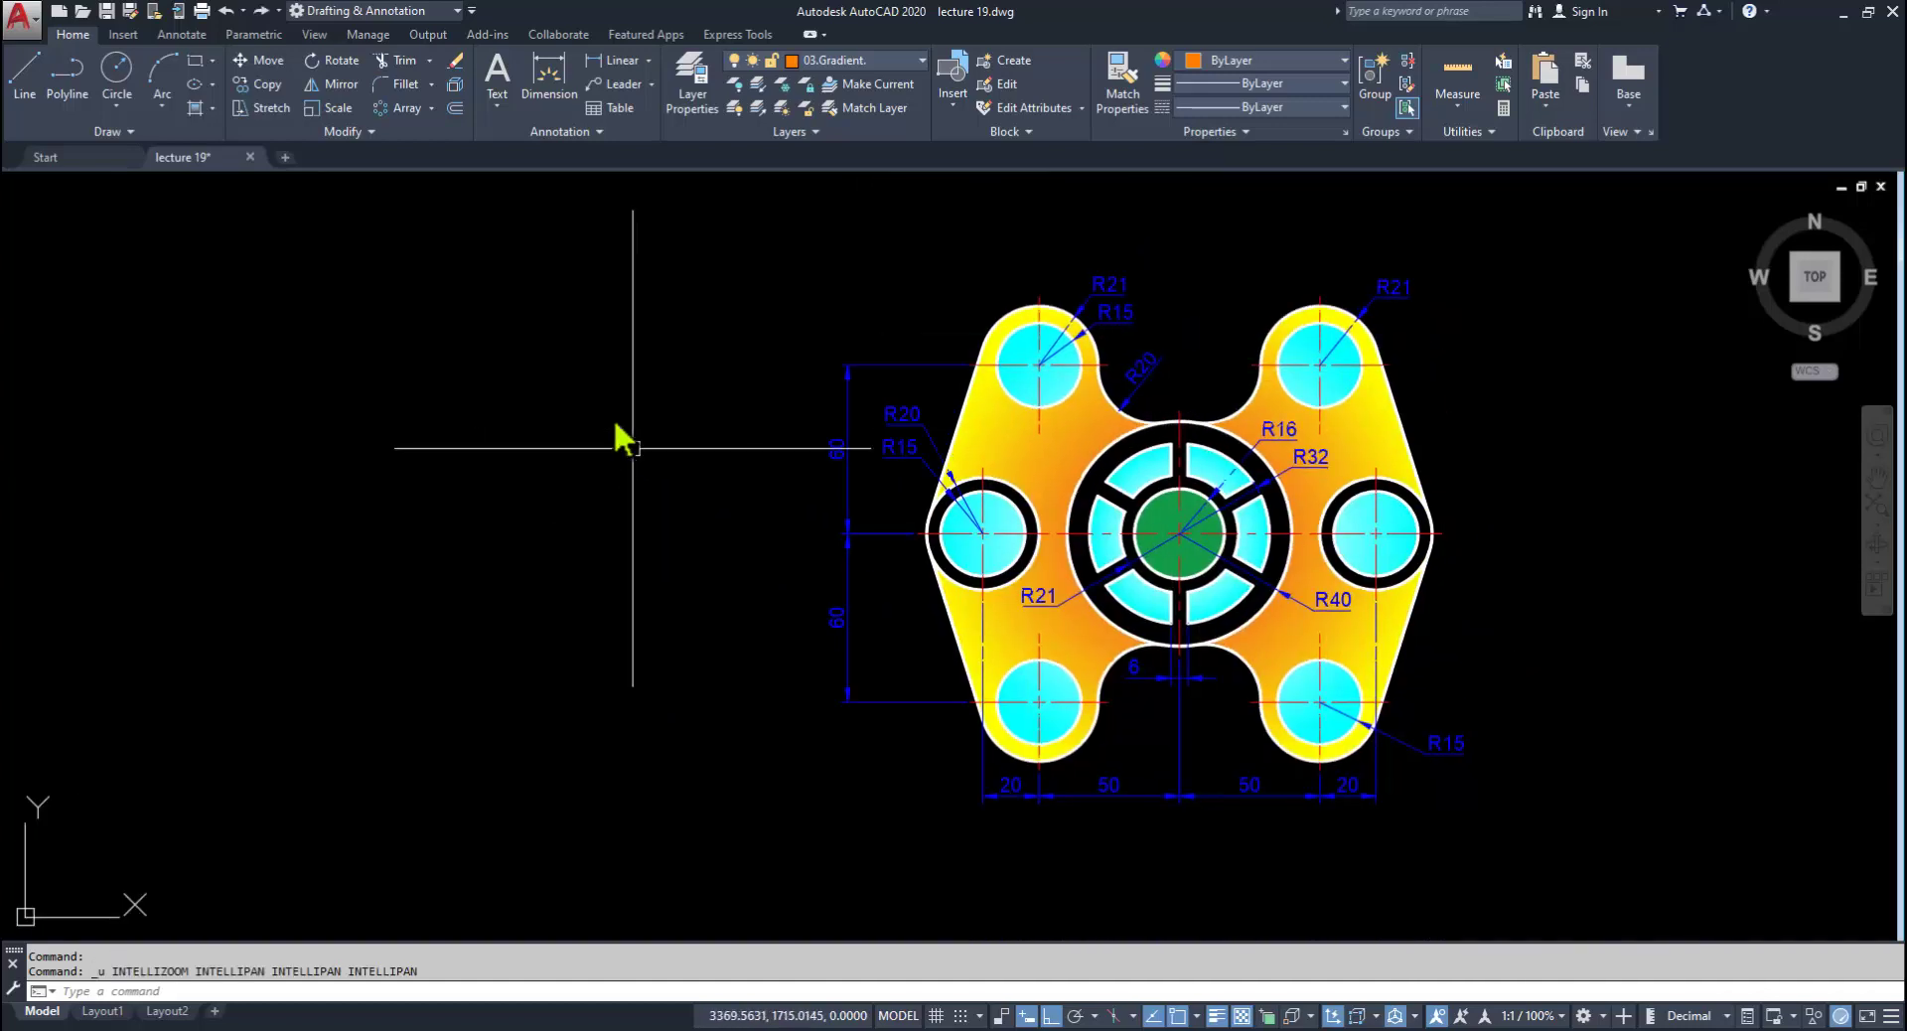
Step: Set the 2D model space uniform background colour back to white in the options
right_click(615, 393)
left_click(689, 753)
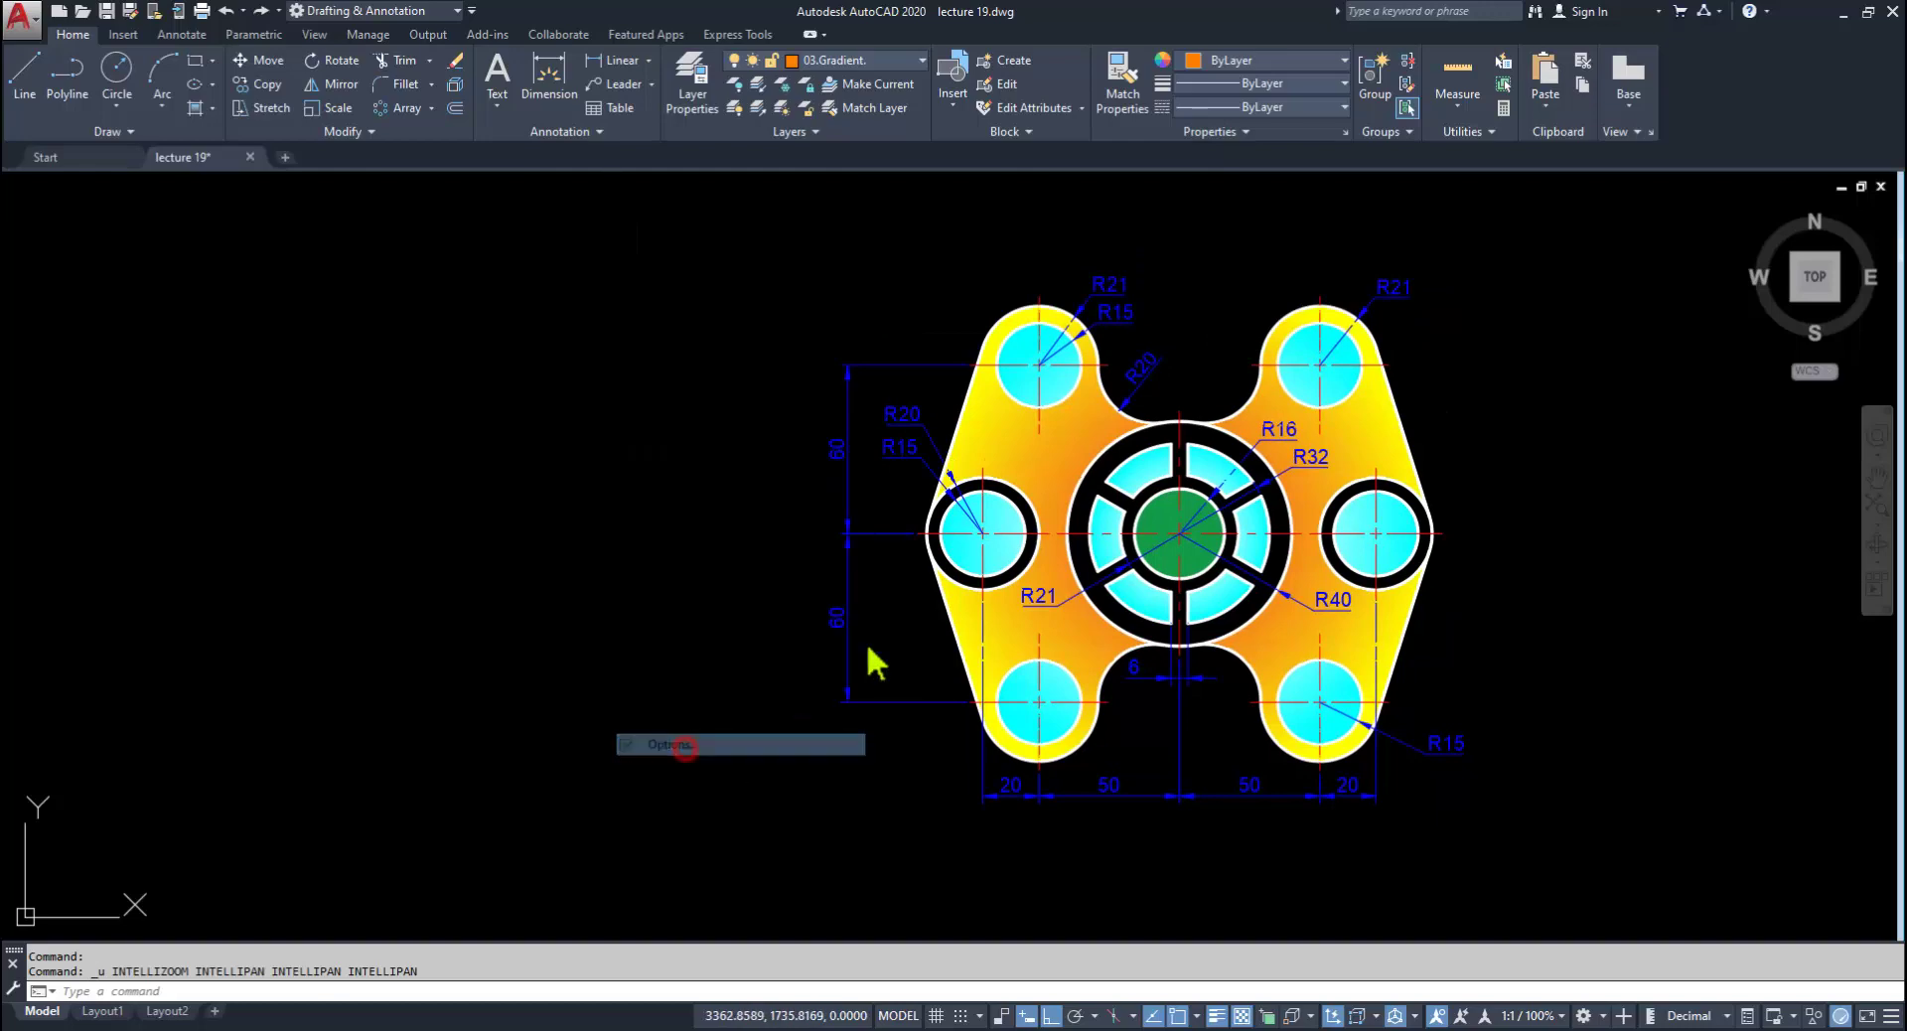
left_click(718, 589)
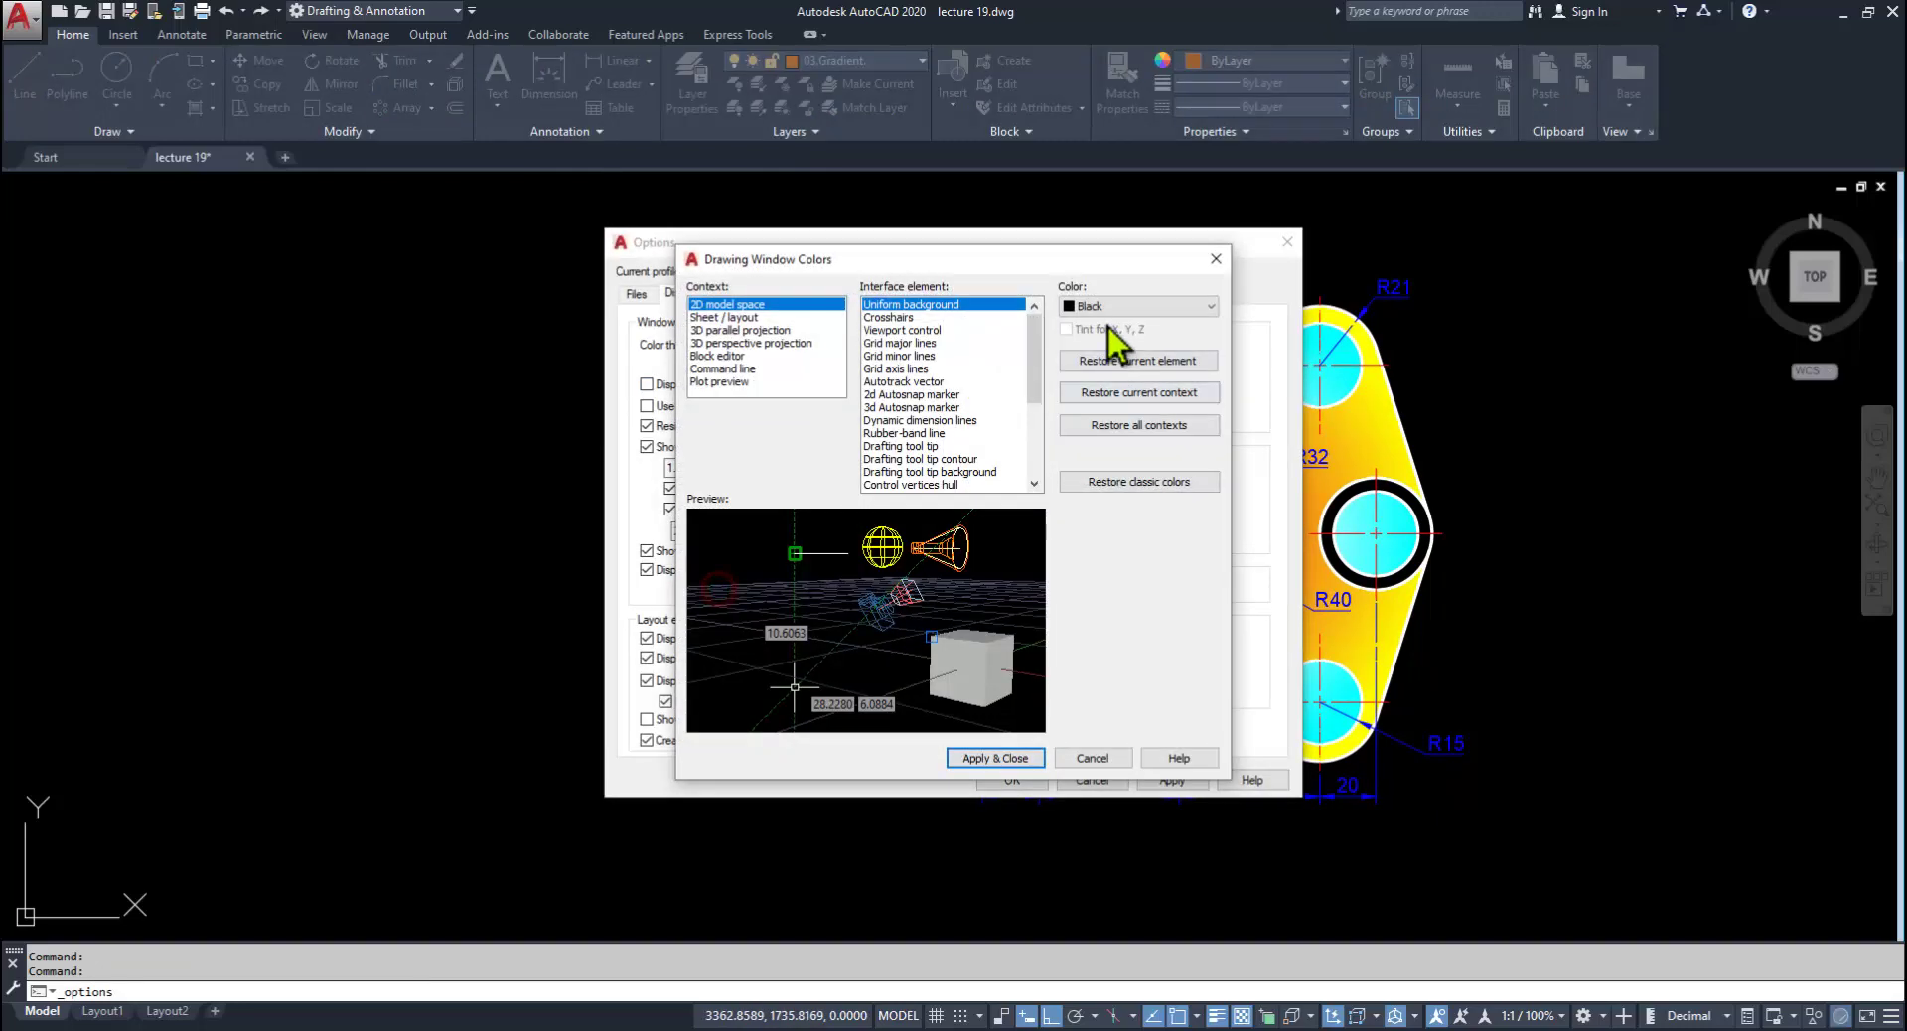
left_click(1132, 306)
left_click(1106, 415)
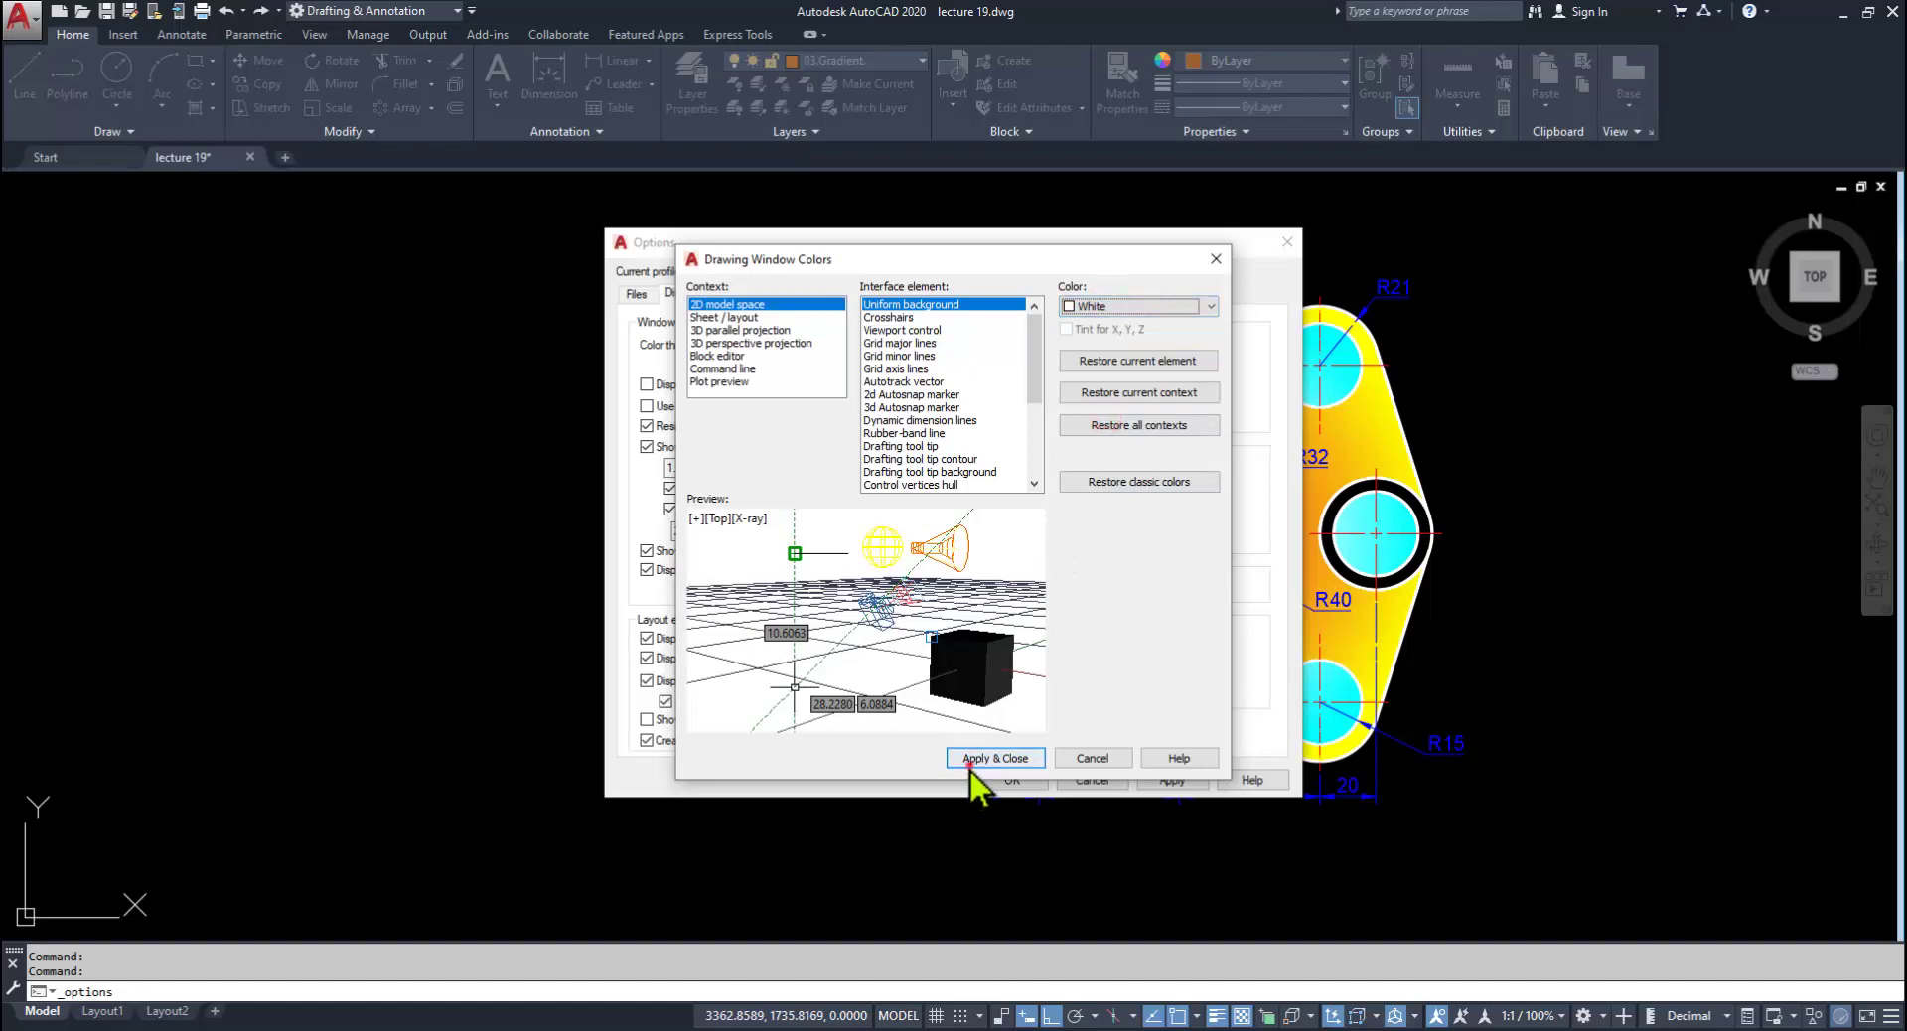
left_click(972, 760)
left_click(1005, 780)
Step: Review the completed plate drawing on the white background, examining the central ring, holes and dimensions
scroll(1302, 749, "up", 4)
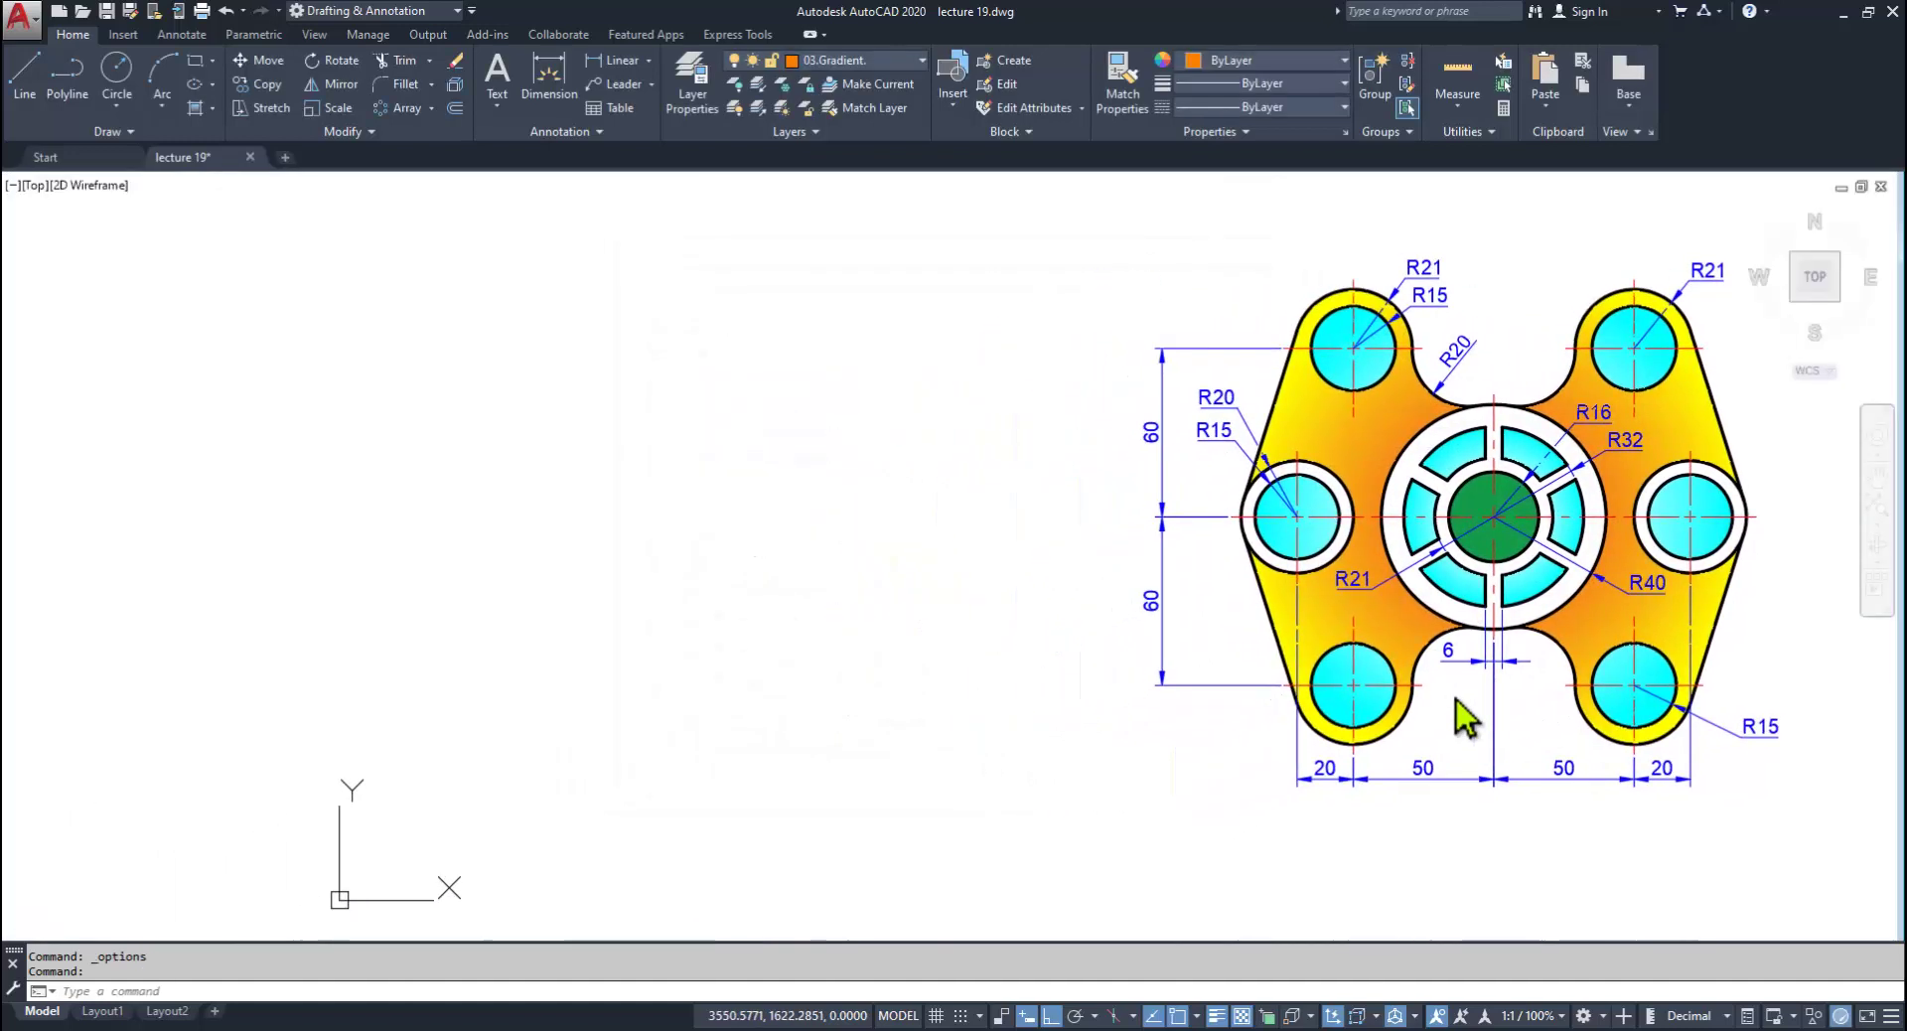
middle_click_drag(1455, 698, 1467, 698)
scroll(1586, 581, "up", 2)
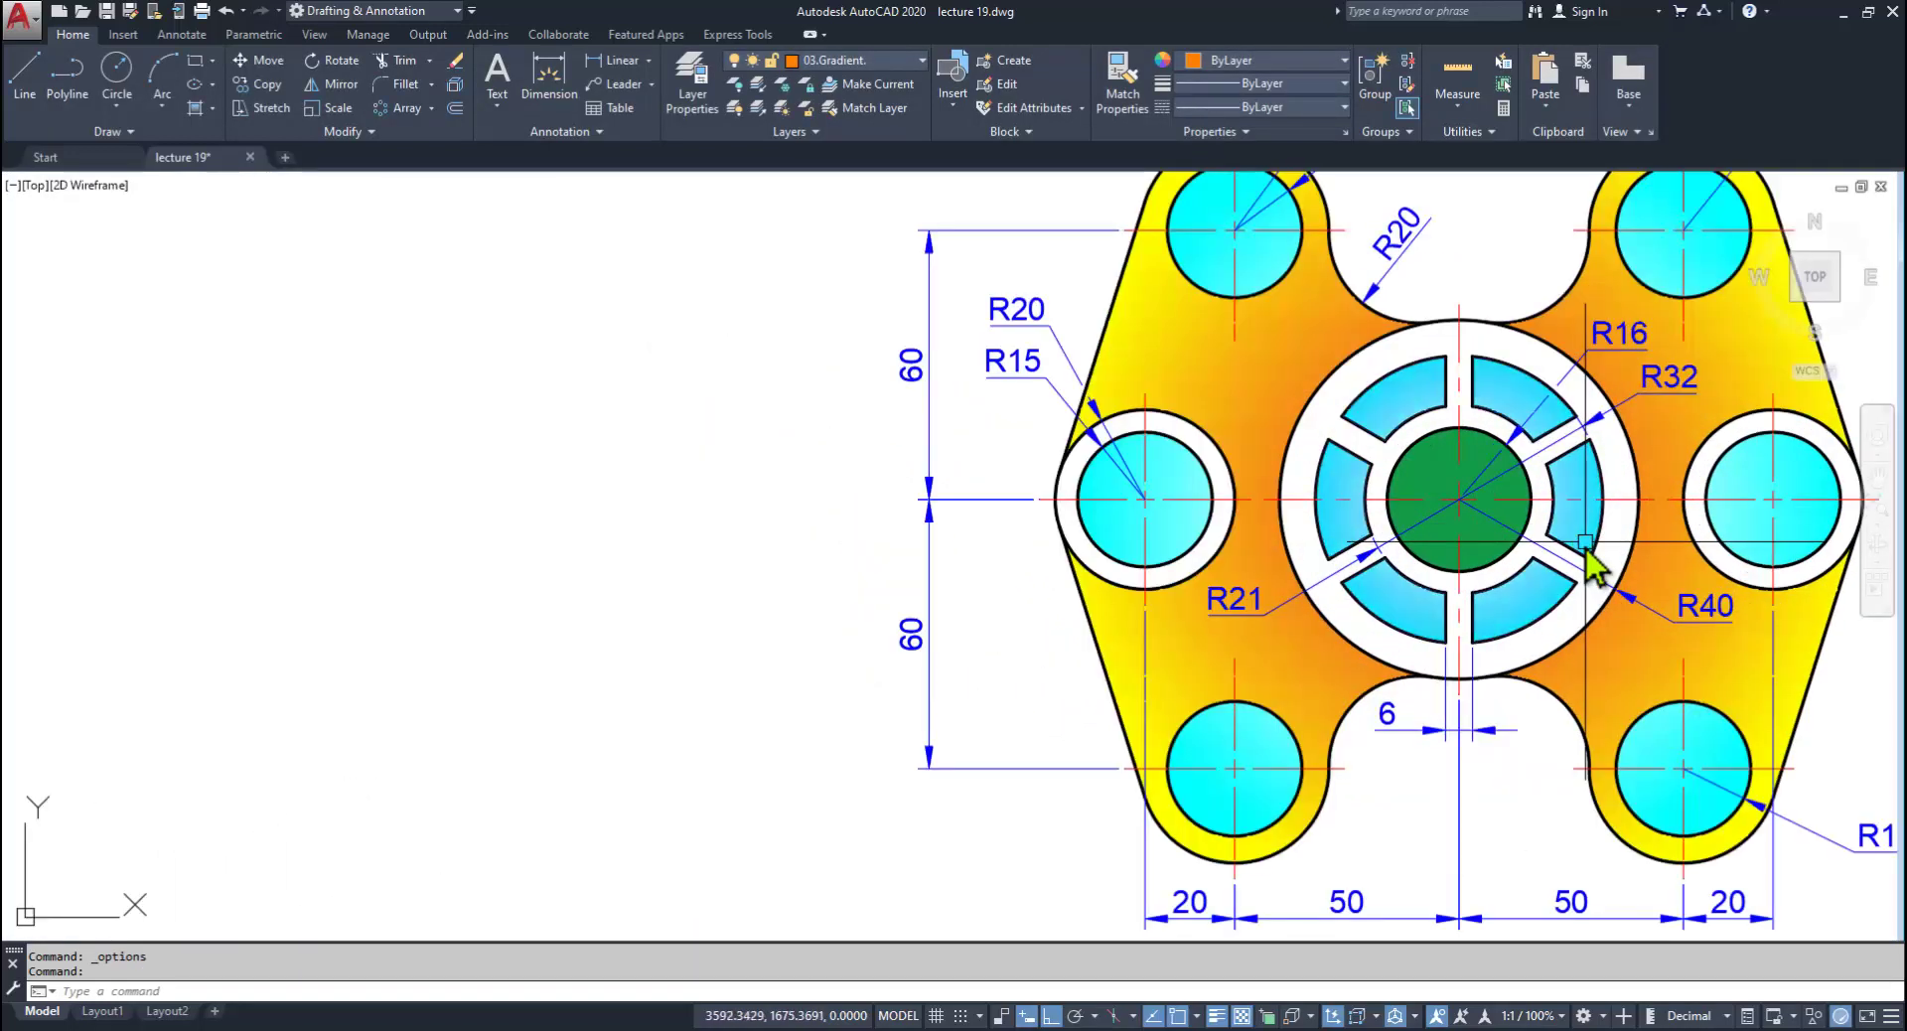
scroll(1586, 581, "down", 3)
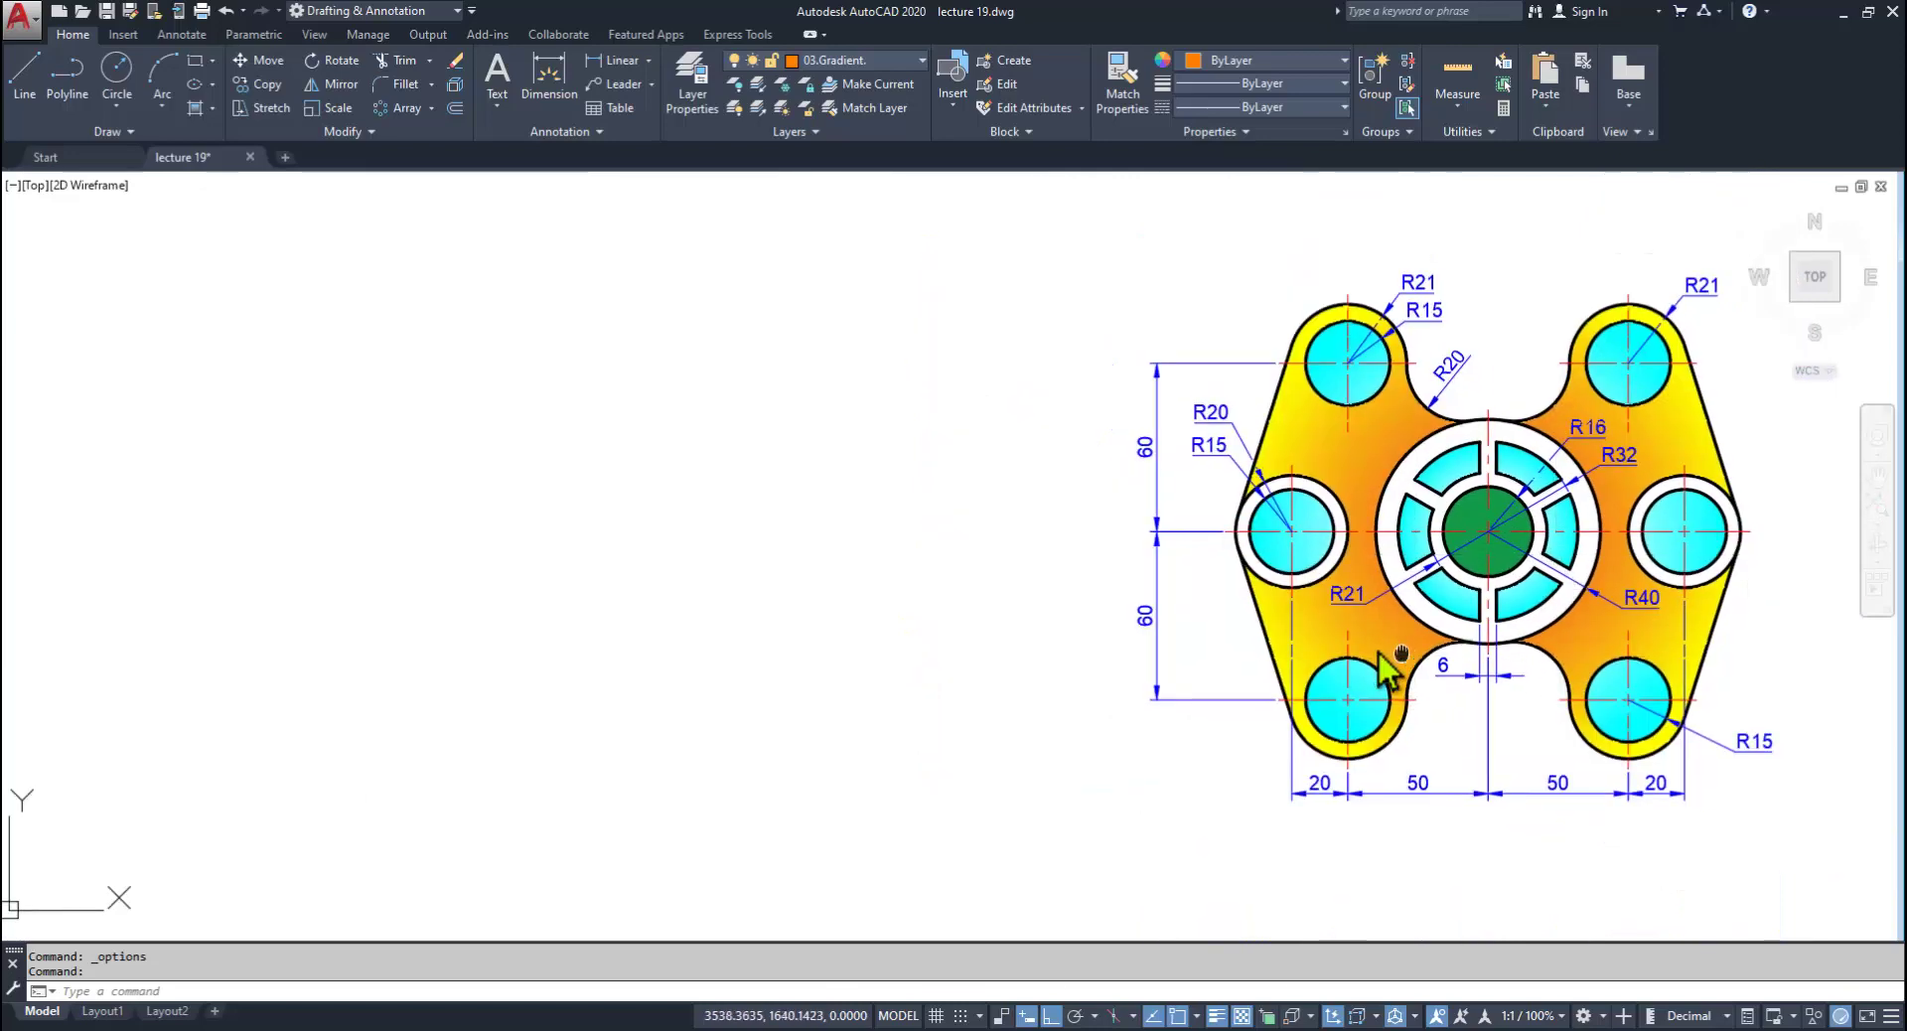
scroll(1697, 527, "up", 2)
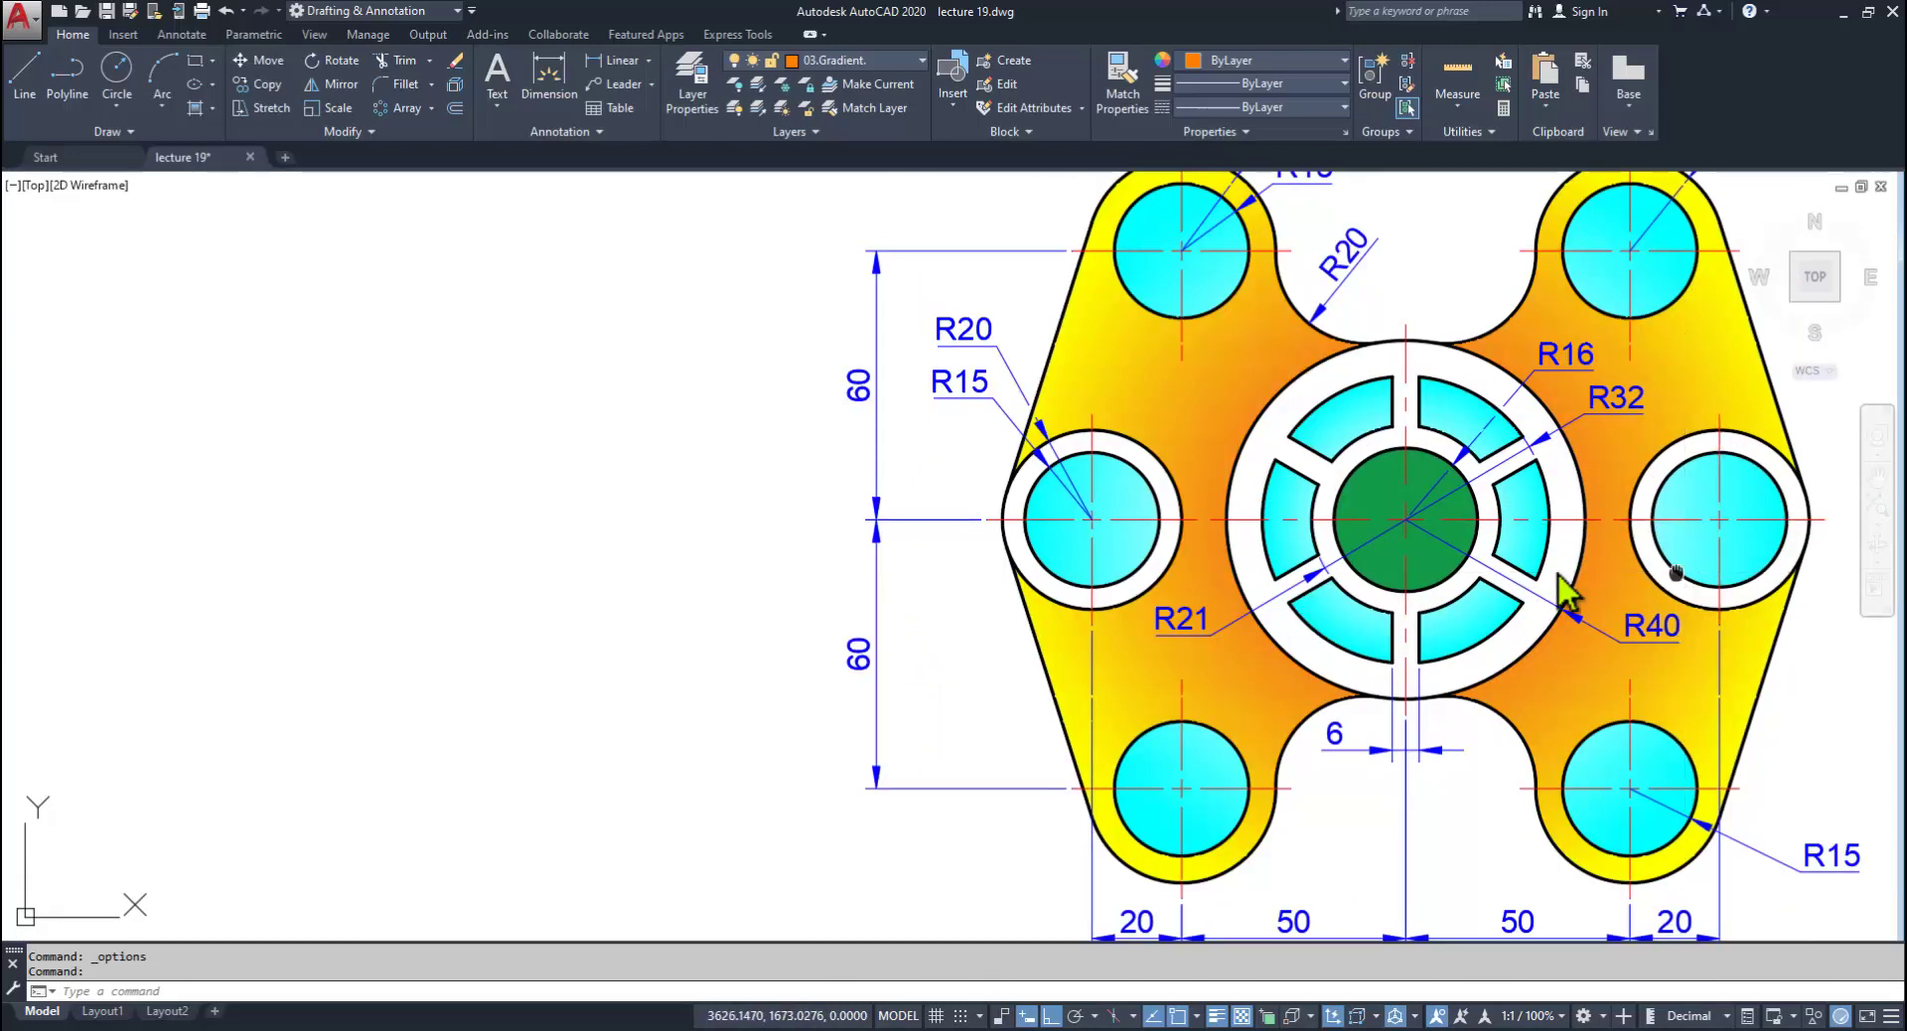
middle_click_drag(1679, 572, 1555, 568)
scroll(1527, 599, "down", 2)
scroll(1526, 600, "down", 2)
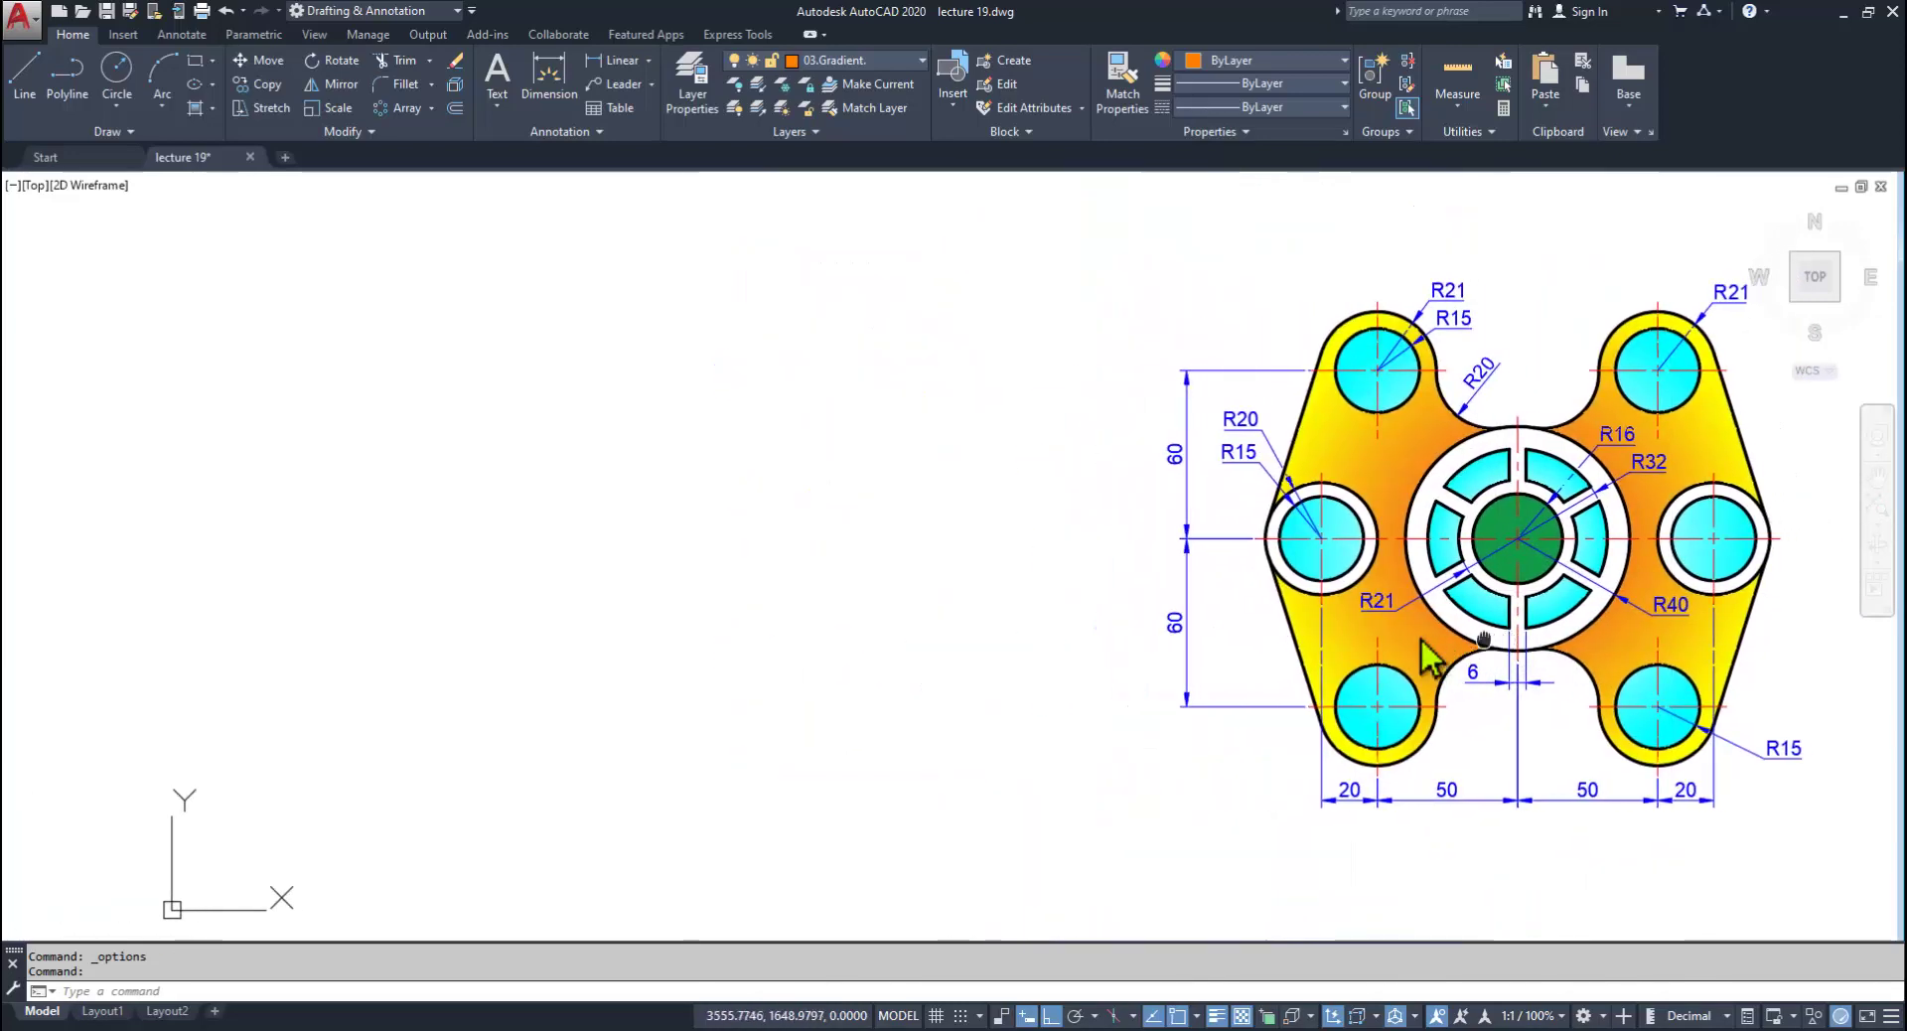
scroll(1345, 669, "up", 2)
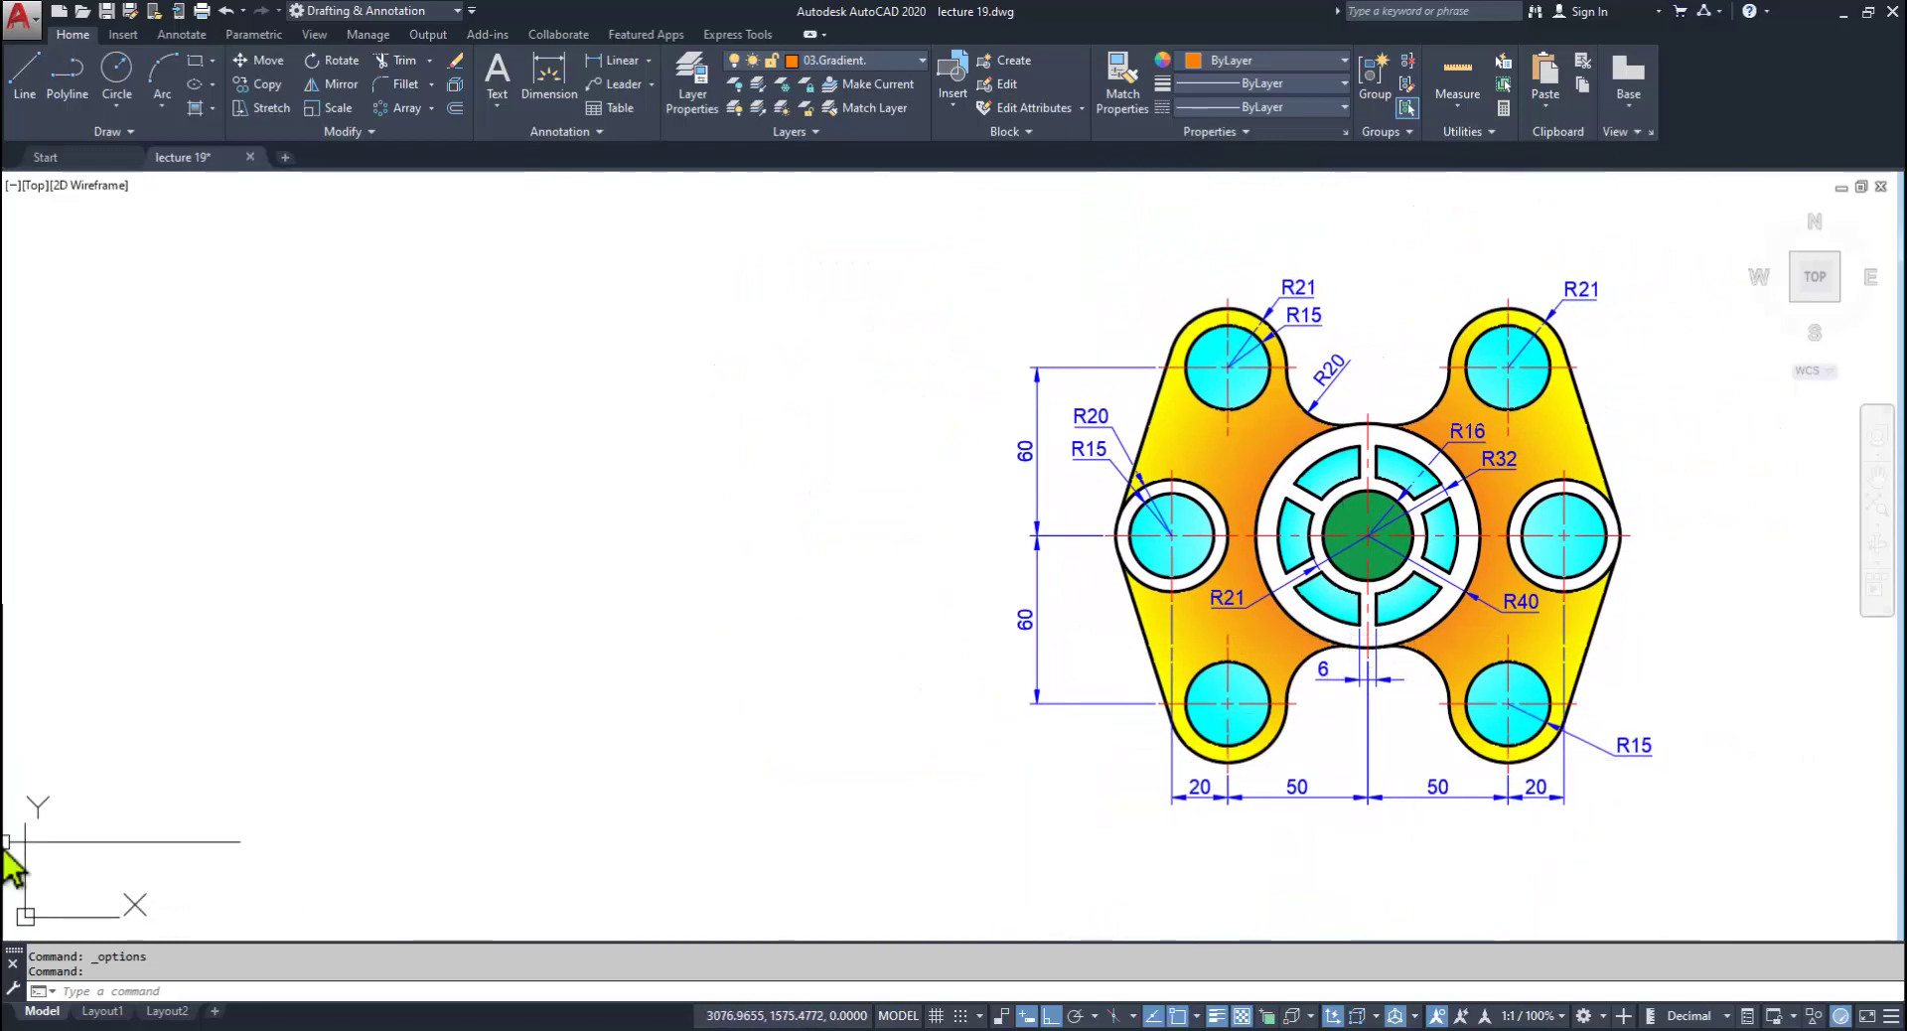